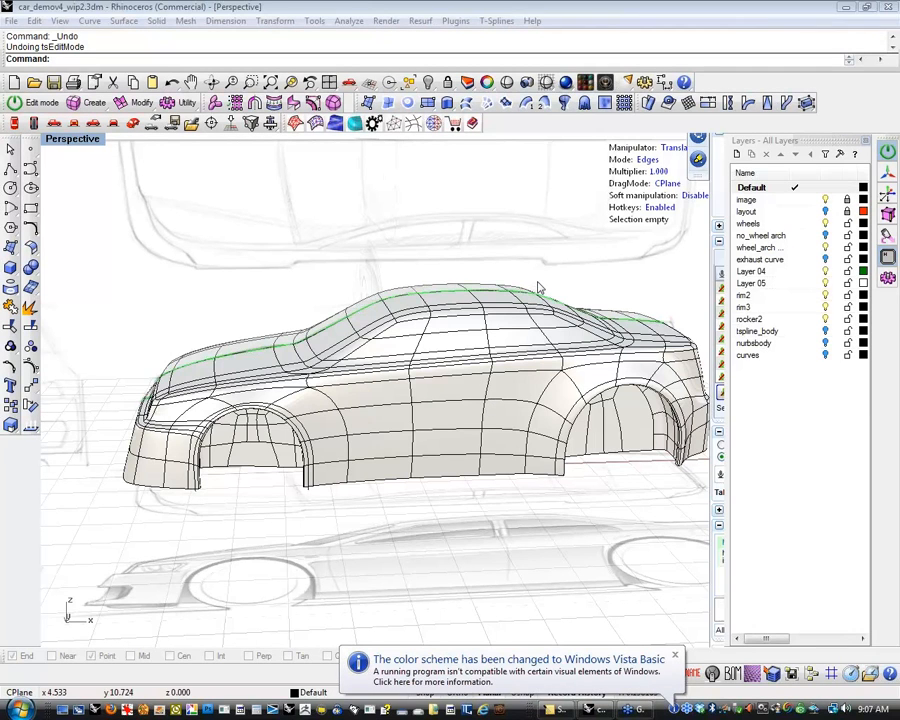
Examine the T-spline car body from the side, rear and front to review its overall edge layout.
right_drag(528, 532, 327, 512)
right_drag(505, 497, 437, 510)
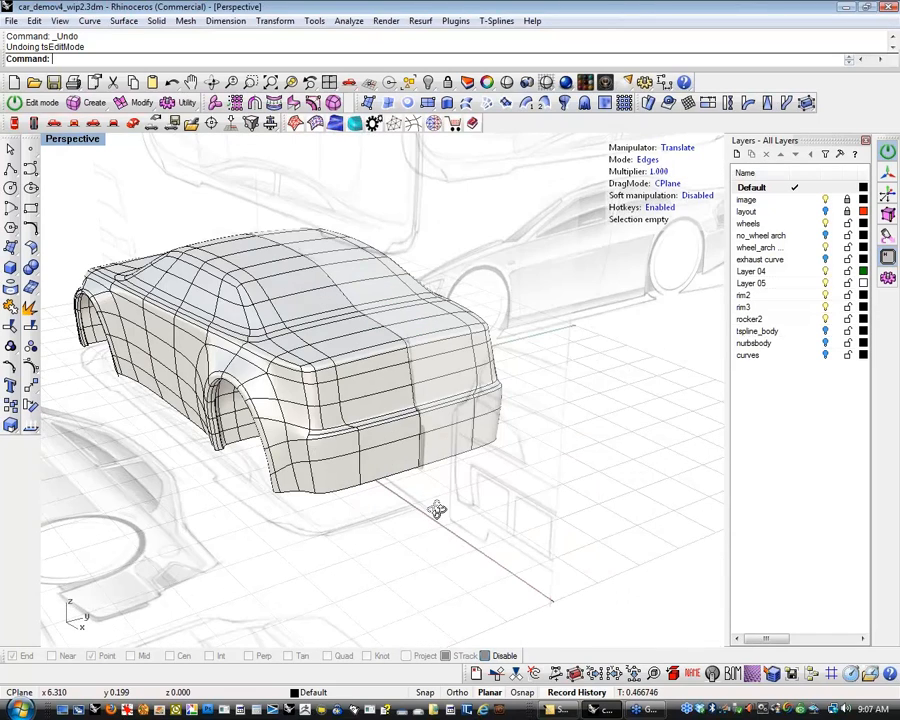
right_drag(437, 510, 493, 516)
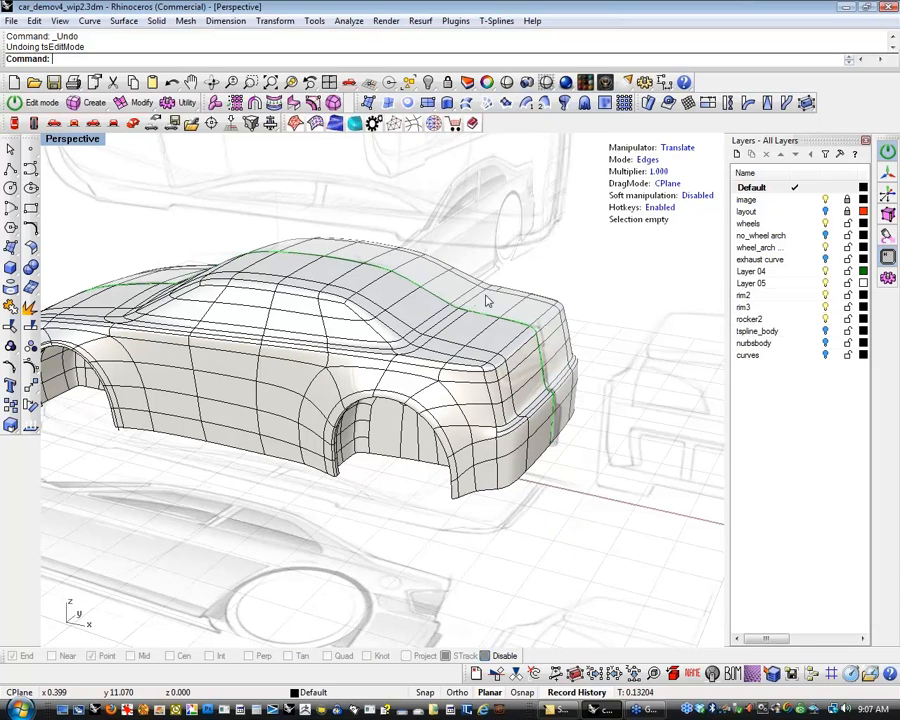
shift+right_drag(275, 492, 358, 512)
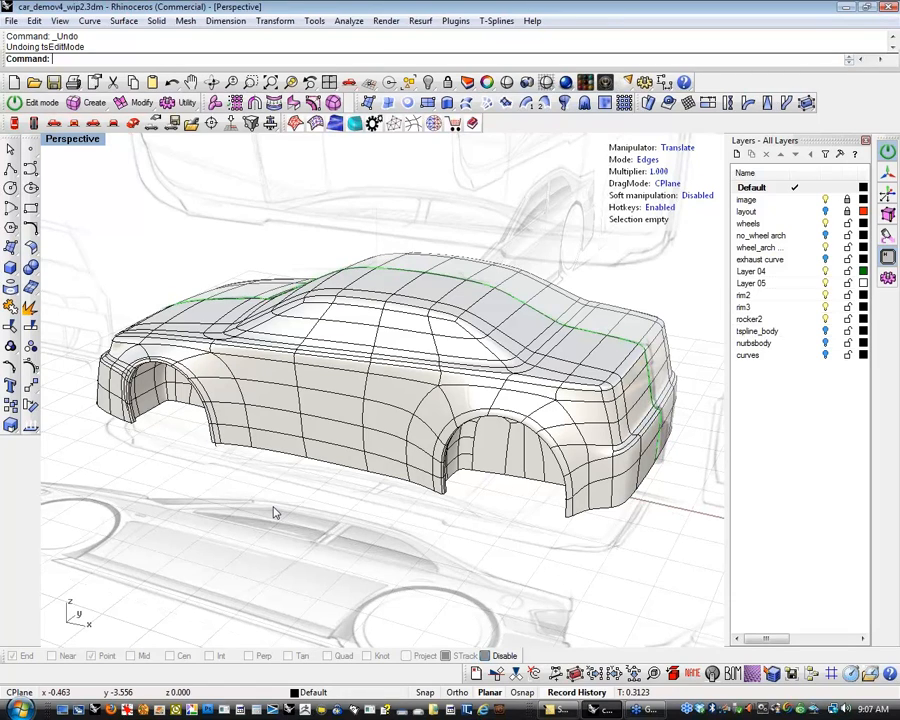
right_drag(275, 513, 265, 512)
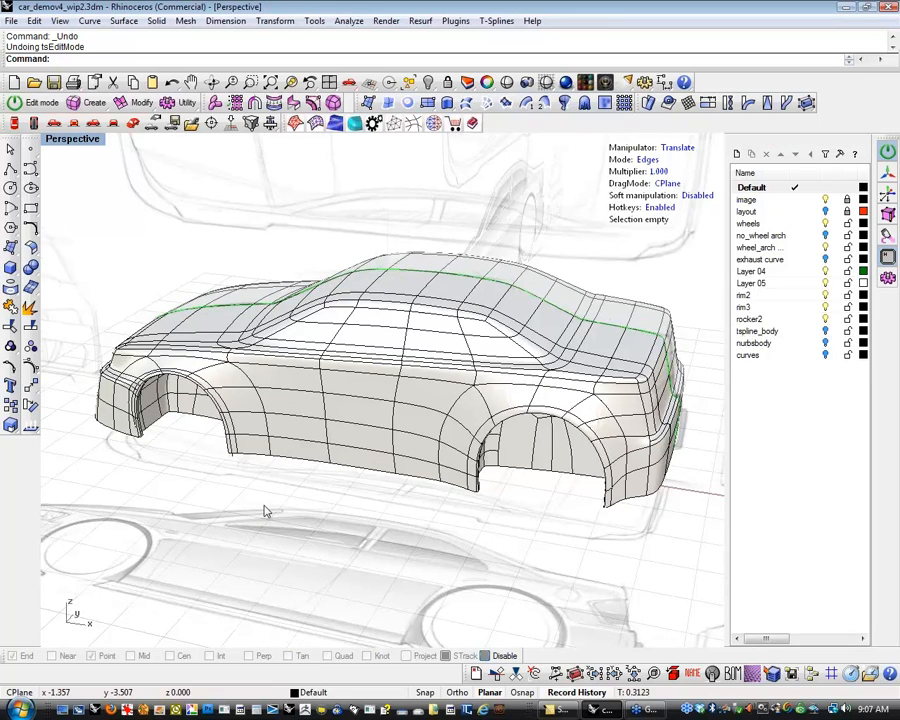
right_drag(255, 513, 323, 513)
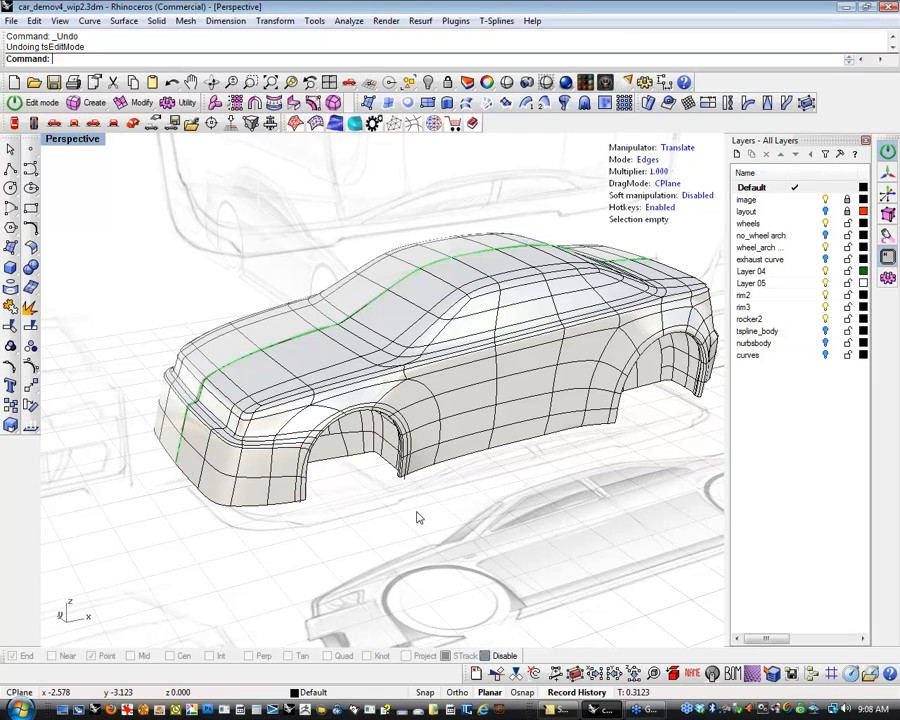
mouse_move(419, 517)
right_down()
mouse_move(398, 530)
mouse_move(211, 510)
mouse_move(149, 517)
mouse_move(155, 542)
right_up()
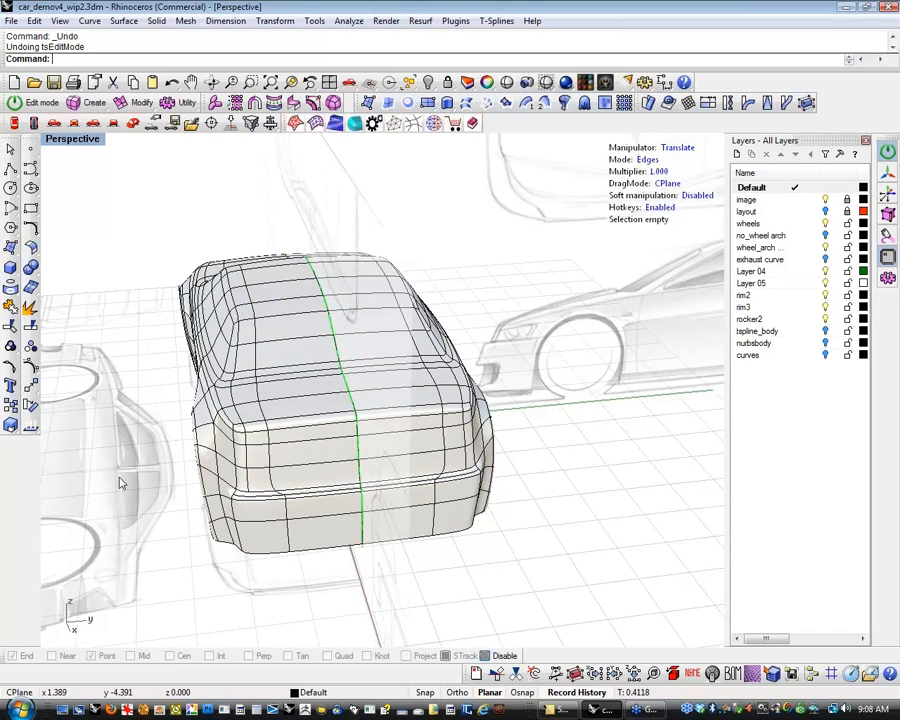
right_drag(175, 525, 290, 500)
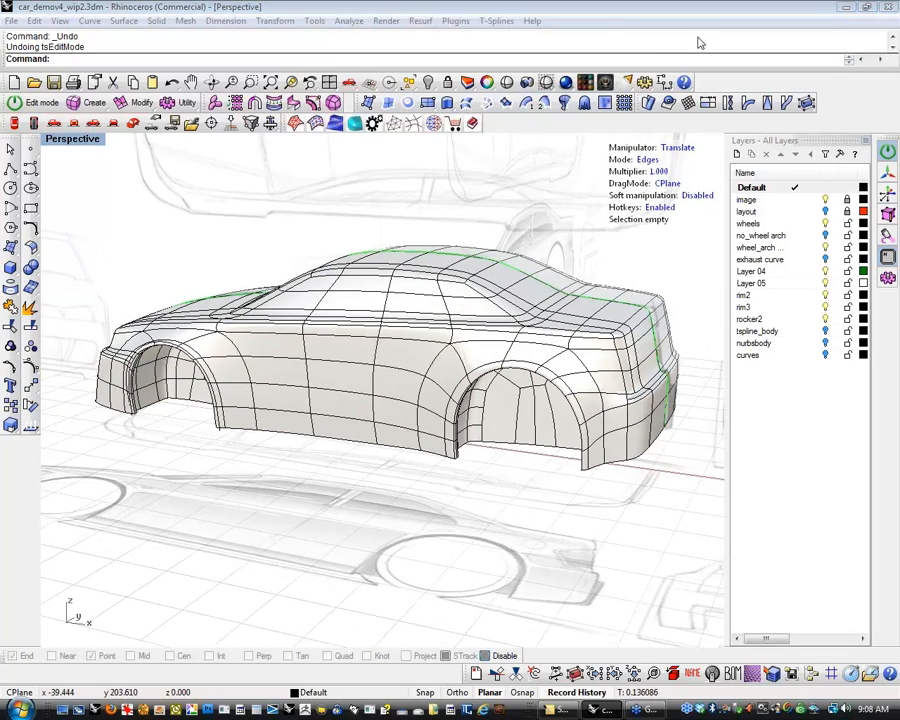
shift+right_drag(689, 271, 671, 269)
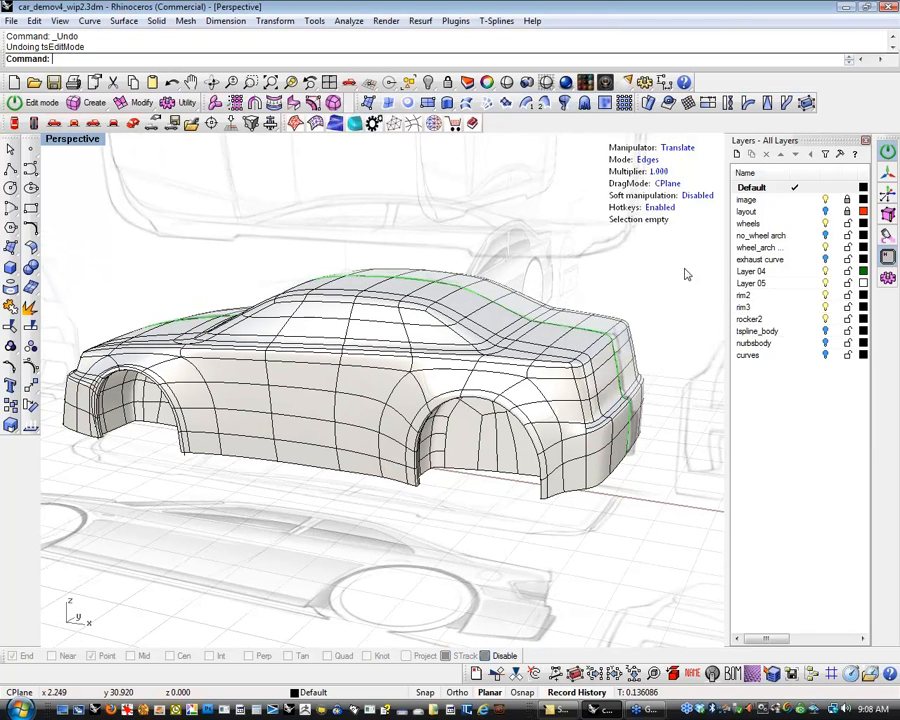
right_drag(630, 309, 362, 476)
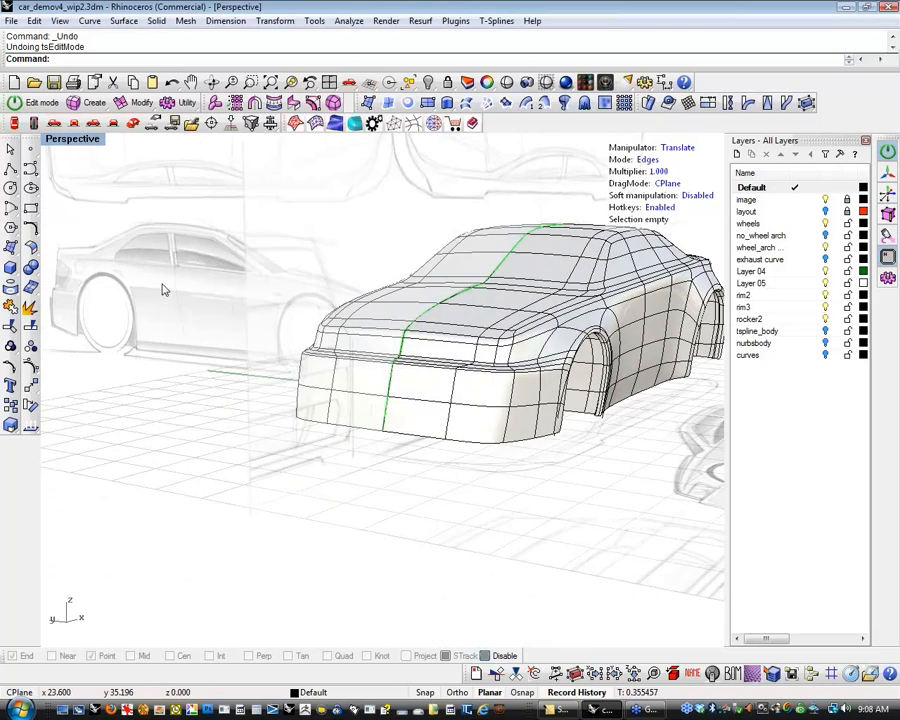
Compare the car's front end with the sketch in Front view, and inspect the bumper up close in Perspective.
click(73, 122)
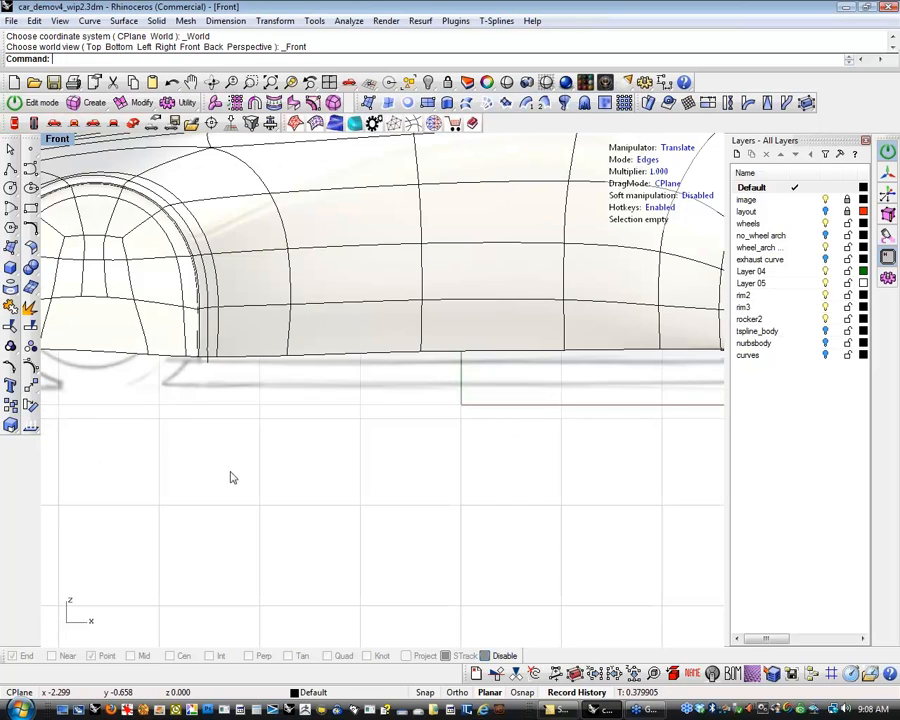
scroll(309, 426, down, 5)
scroll(263, 418, up, 6)
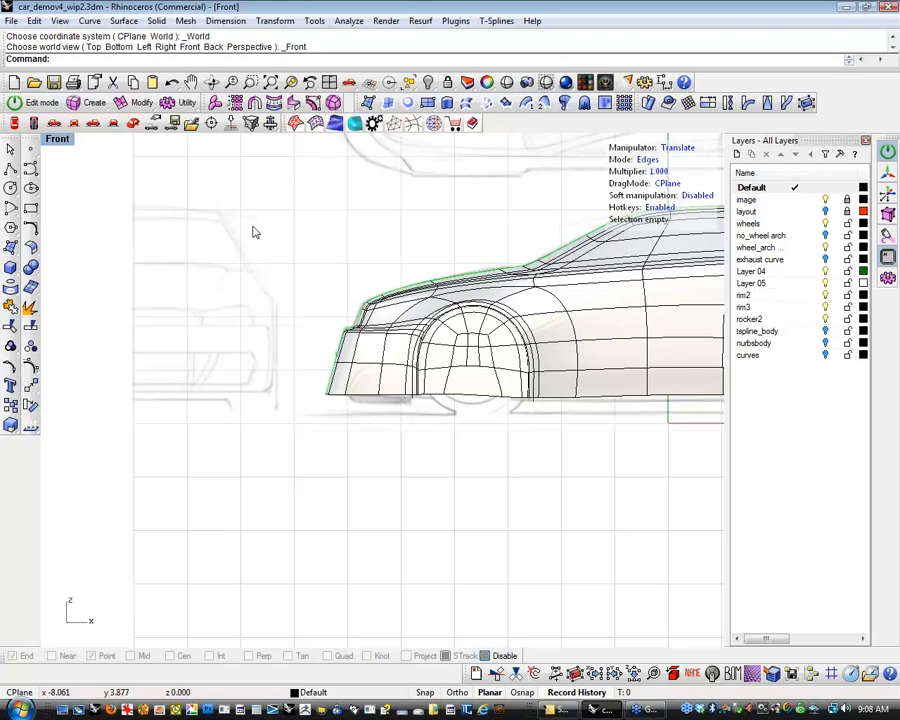
click(134, 124)
right_drag(285, 320, 400, 352)
scroll(528, 372, up, 5)
right_drag(515, 385, 402, 397)
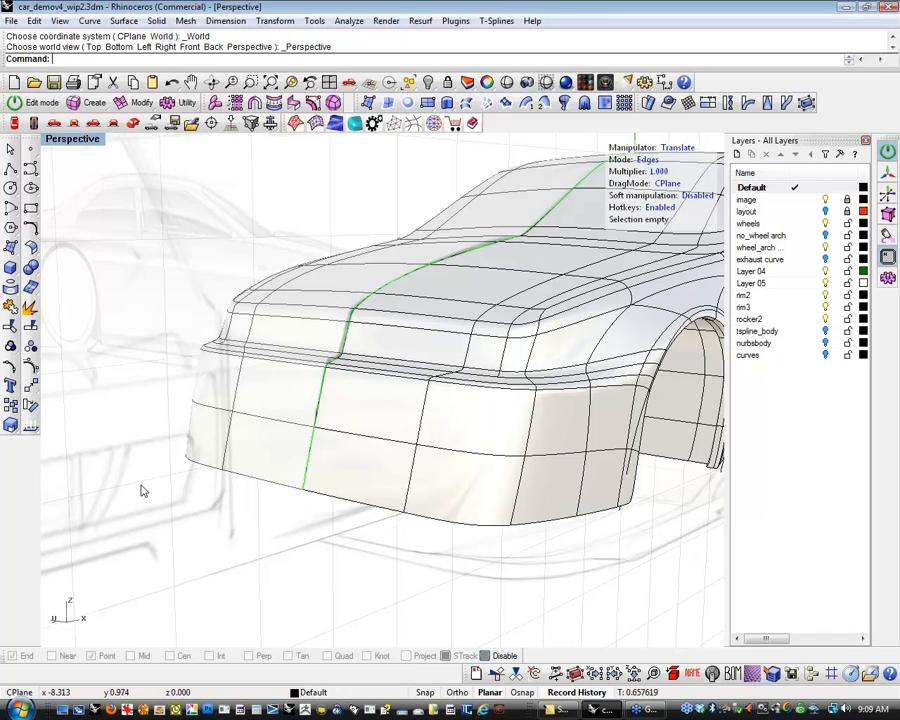
right_drag(334, 540, 289, 514)
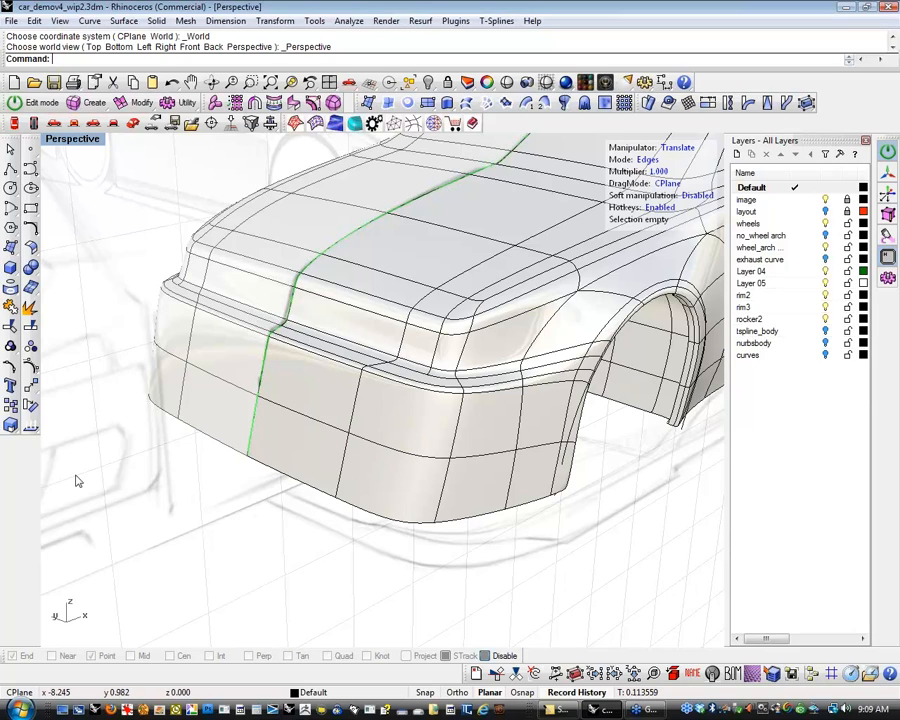
shift+right_drag(206, 437, 211, 431)
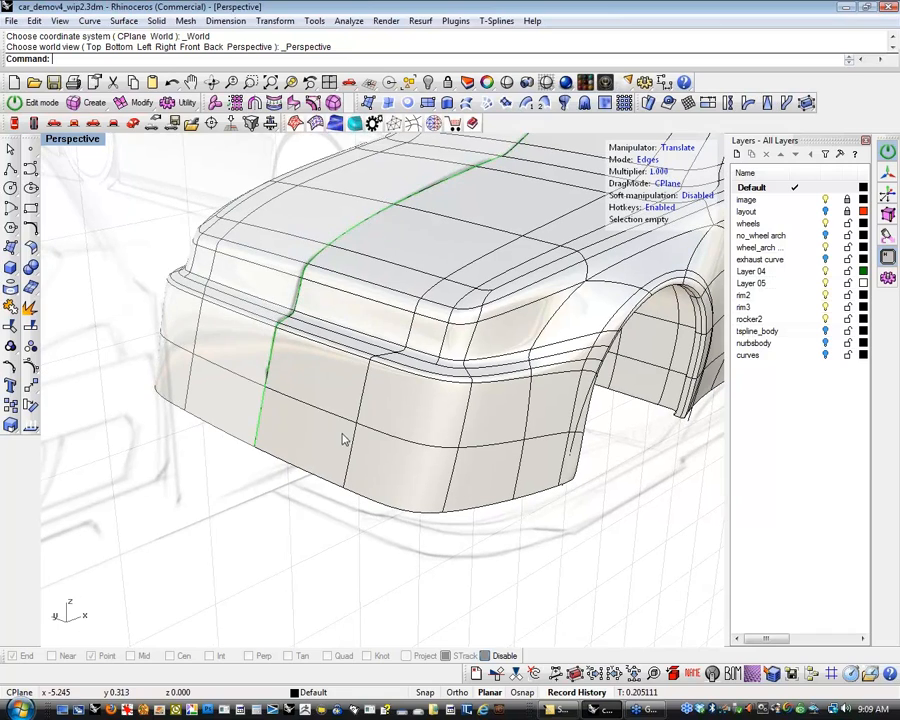
click(347, 357)
key(l)
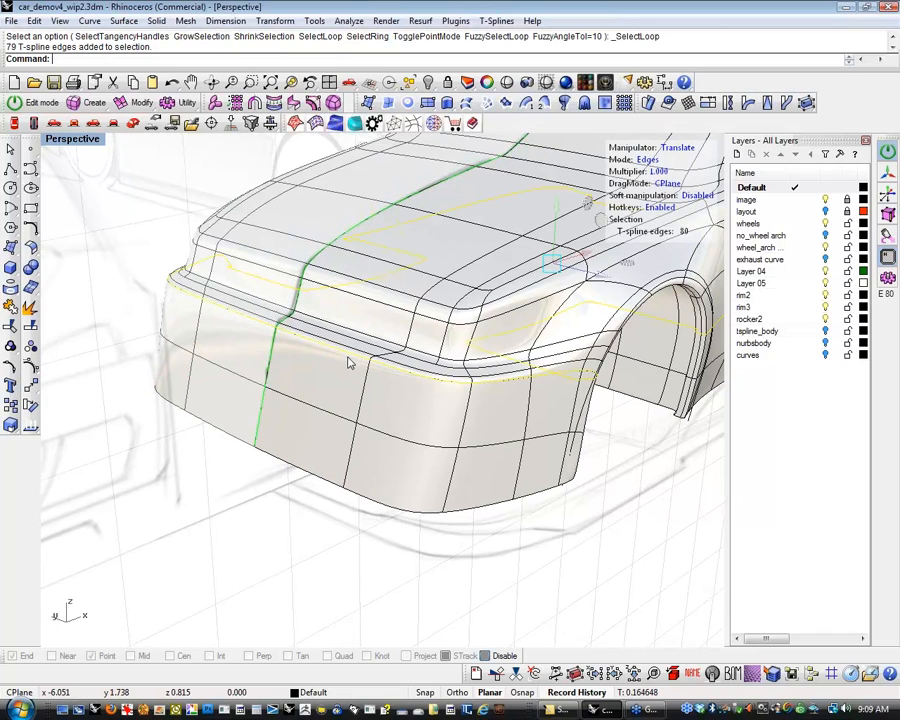
click(369, 524)
Switch the body to box mode and insert a simple edge just below the three edges along the front bumper's upper lip.
click(520, 377)
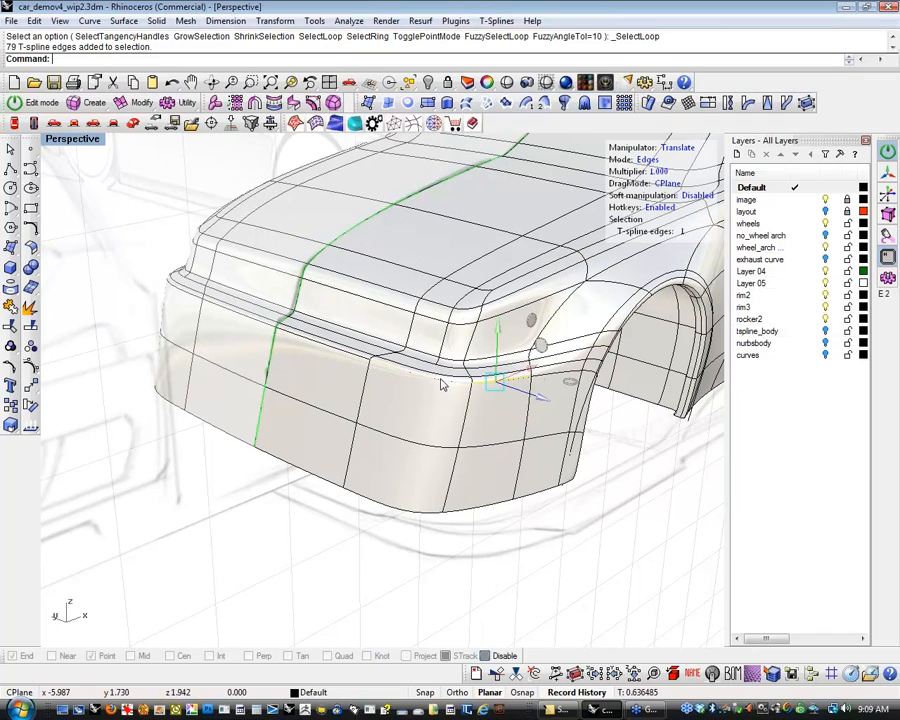
shift+click(440, 378)
shift+click(342, 354)
shift+right_drag(363, 386, 338, 371)
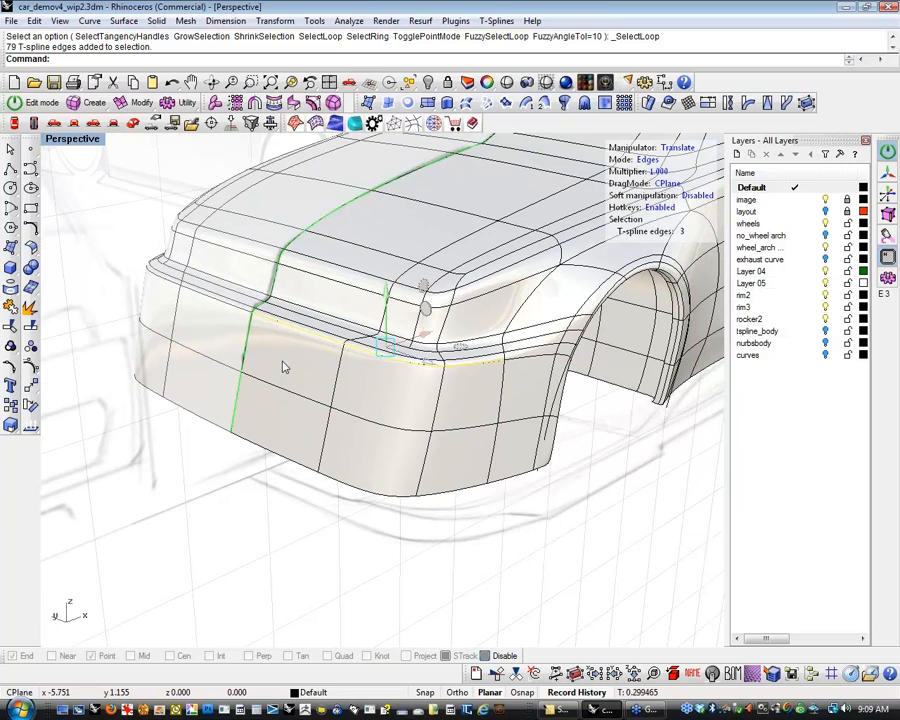
key(b)
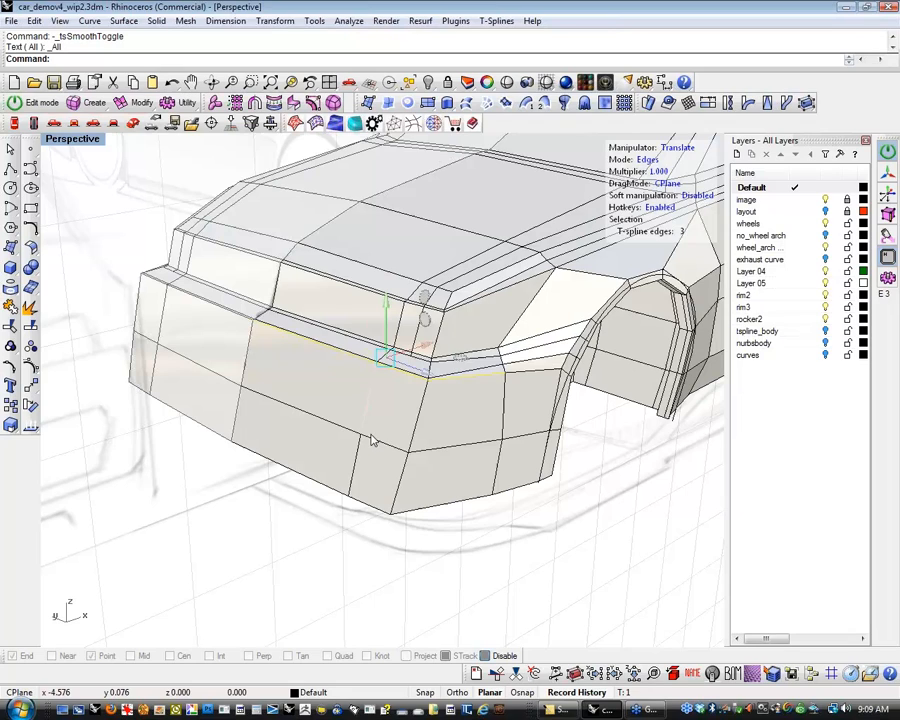
click(142, 104)
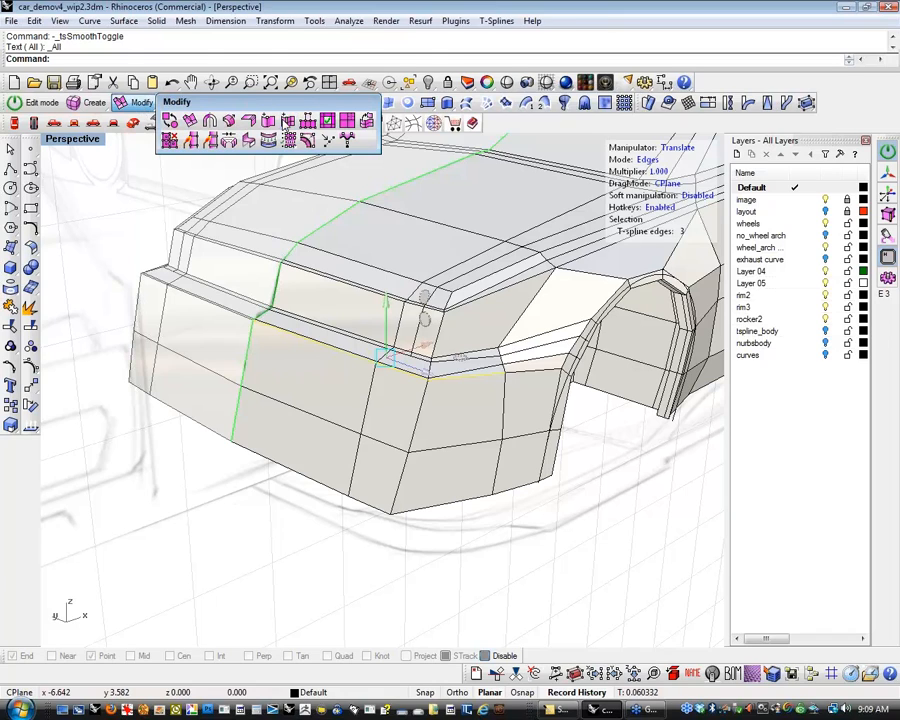
click(288, 121)
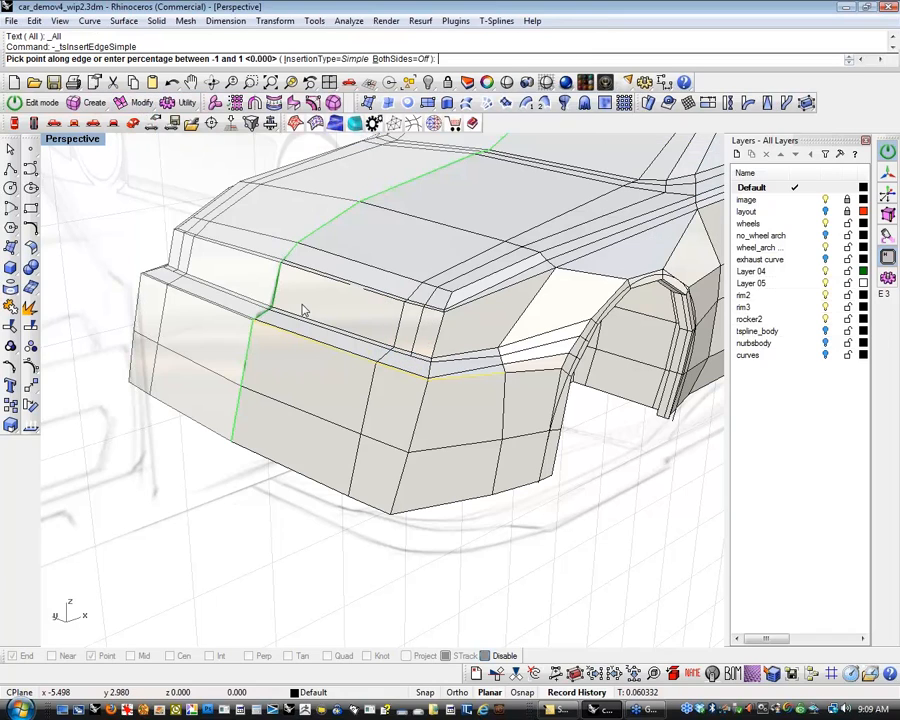
click(255, 337)
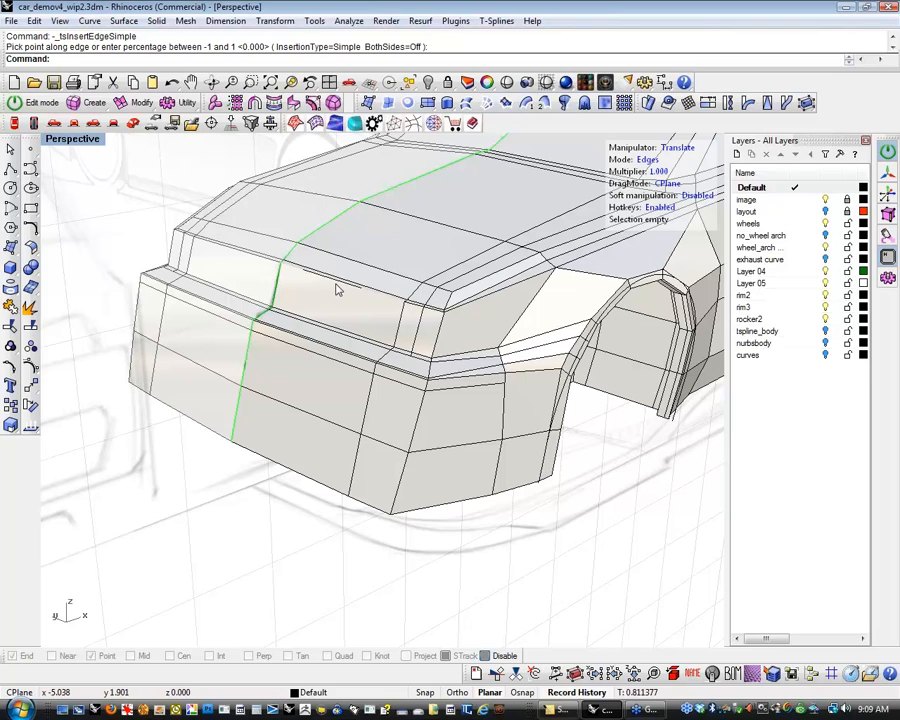
Enable object snaps and insert simple points from the bumper lip down to its bottom edge, adding a vertical edge near the front corner.
click(143, 103)
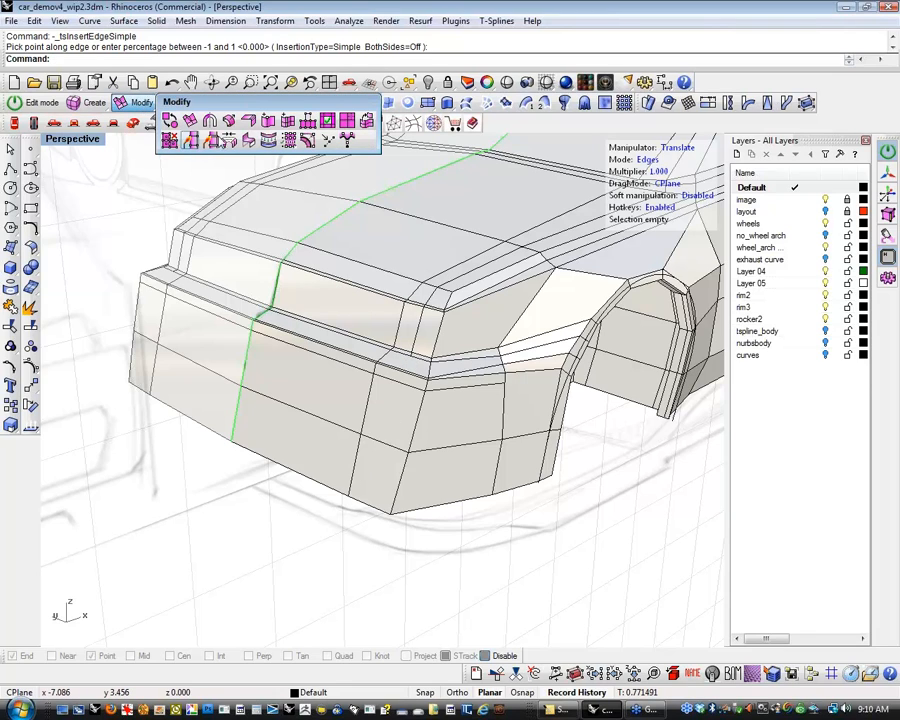
click(268, 121)
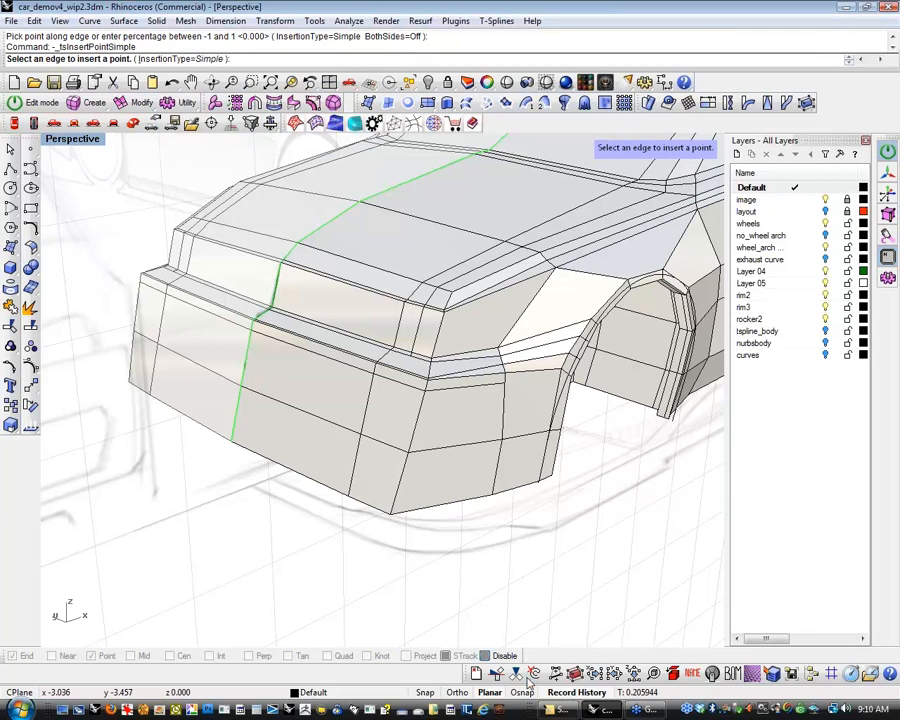
click(485, 656)
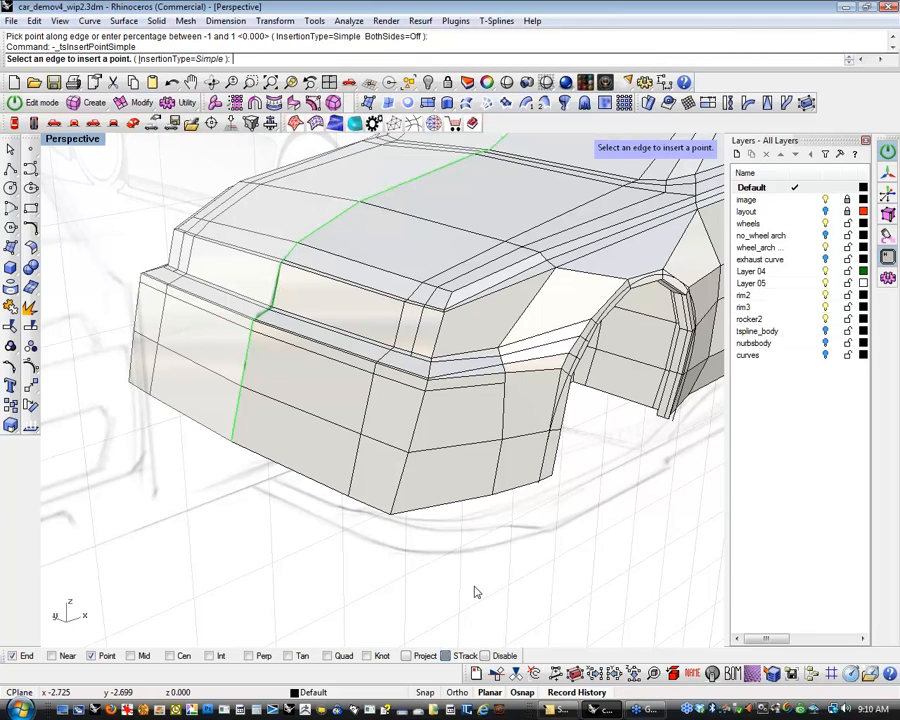
click(409, 355)
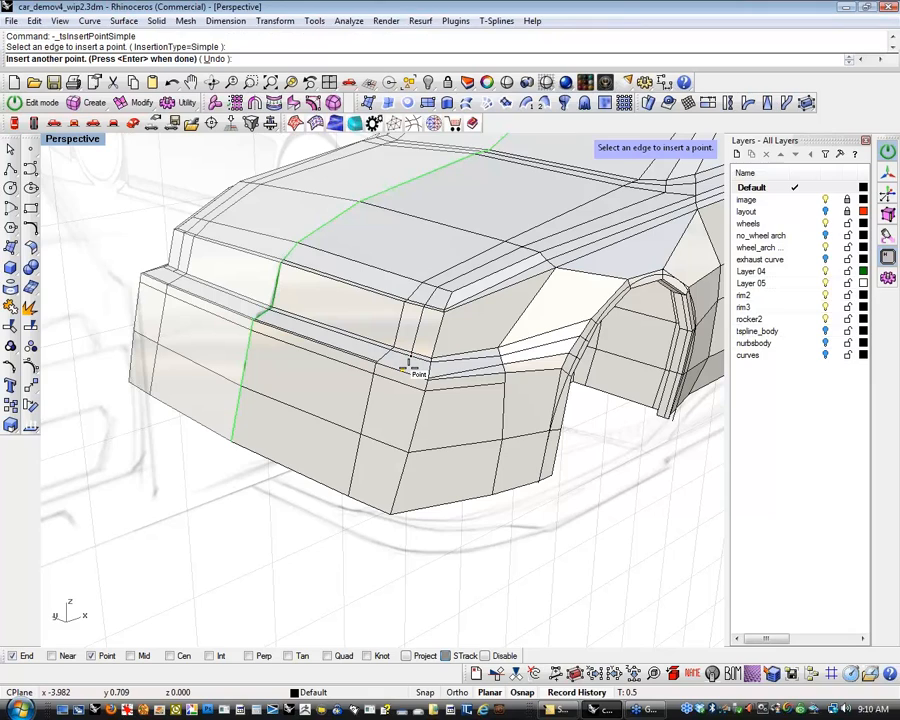
click(404, 368)
click(401, 370)
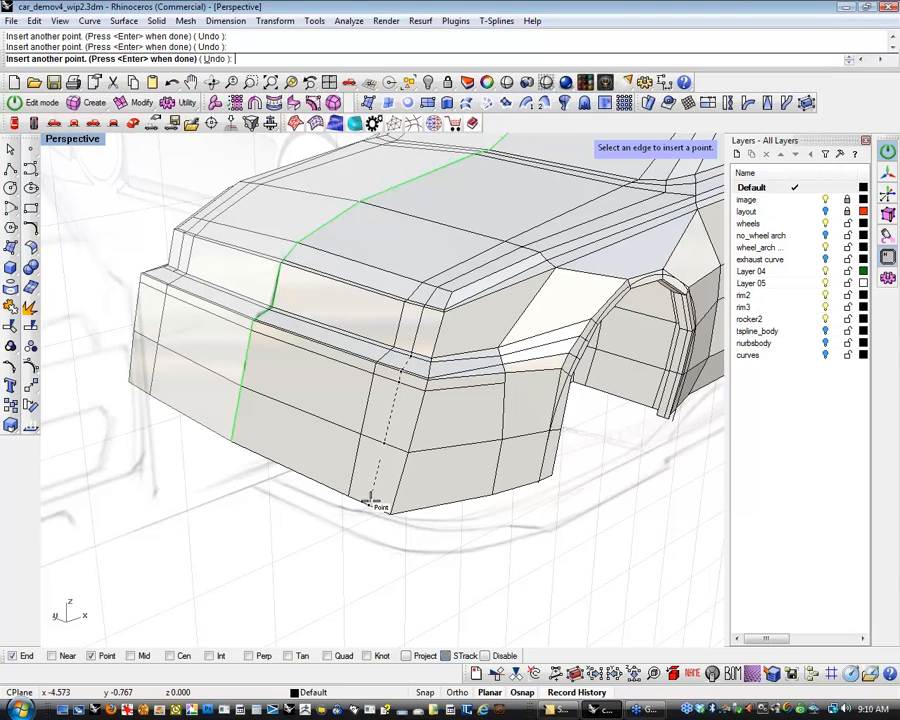
key(Return)
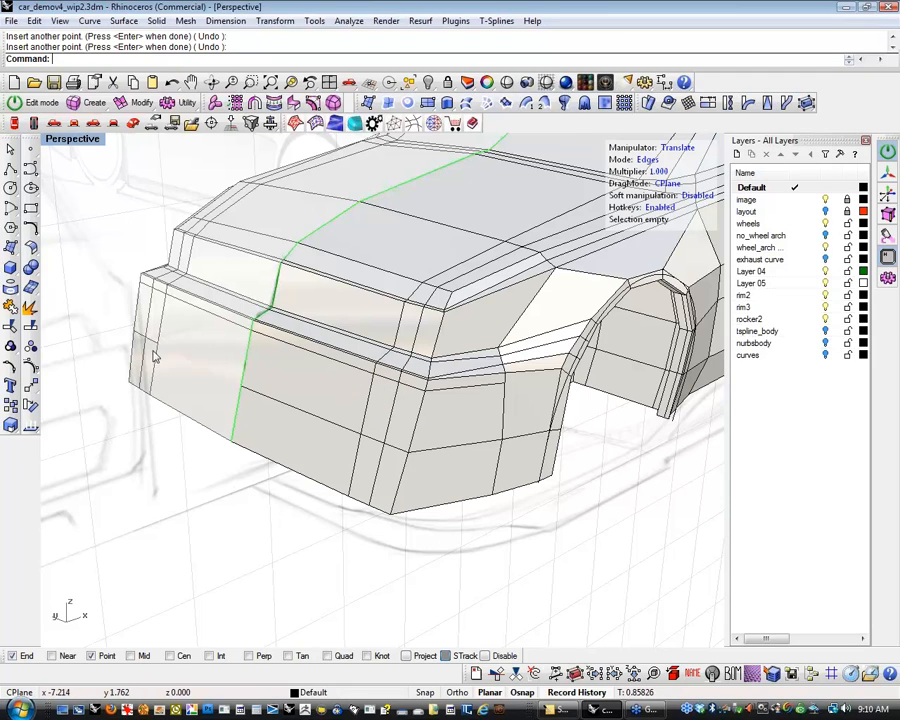
With object snaps disabled, insert a simple edge at about 0.192 above the four bottom edges running around the front bumper corner.
double_click(299, 473)
click(303, 510)
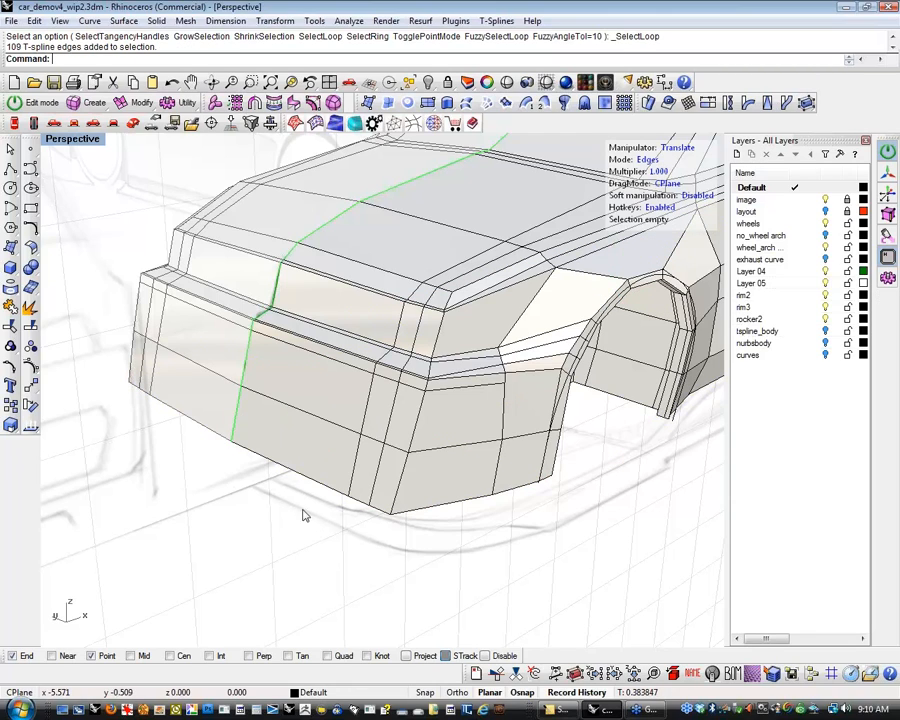
click(385, 515)
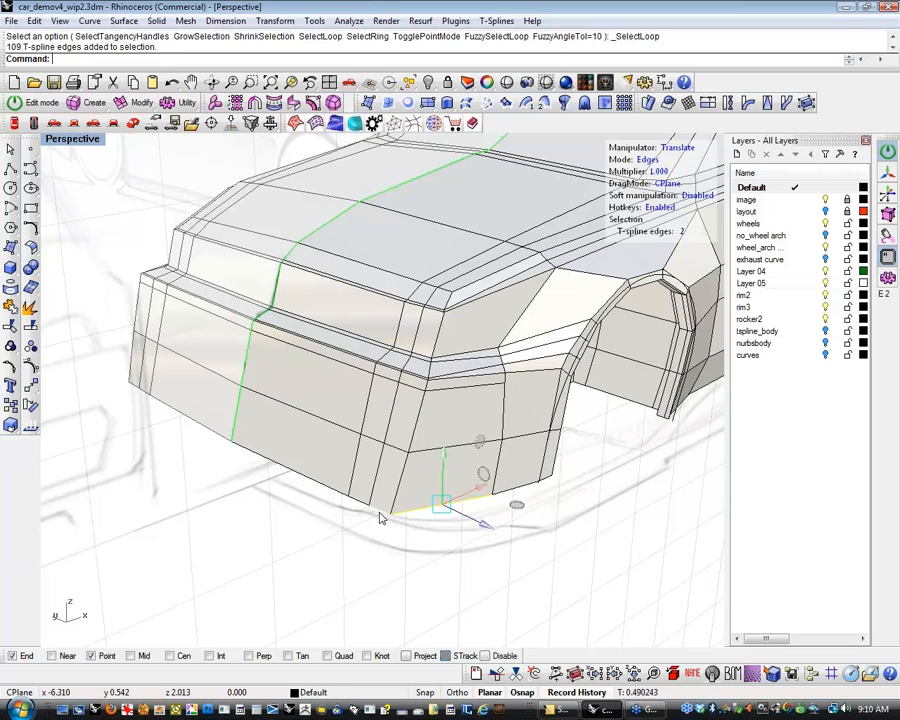
shift+click(338, 500)
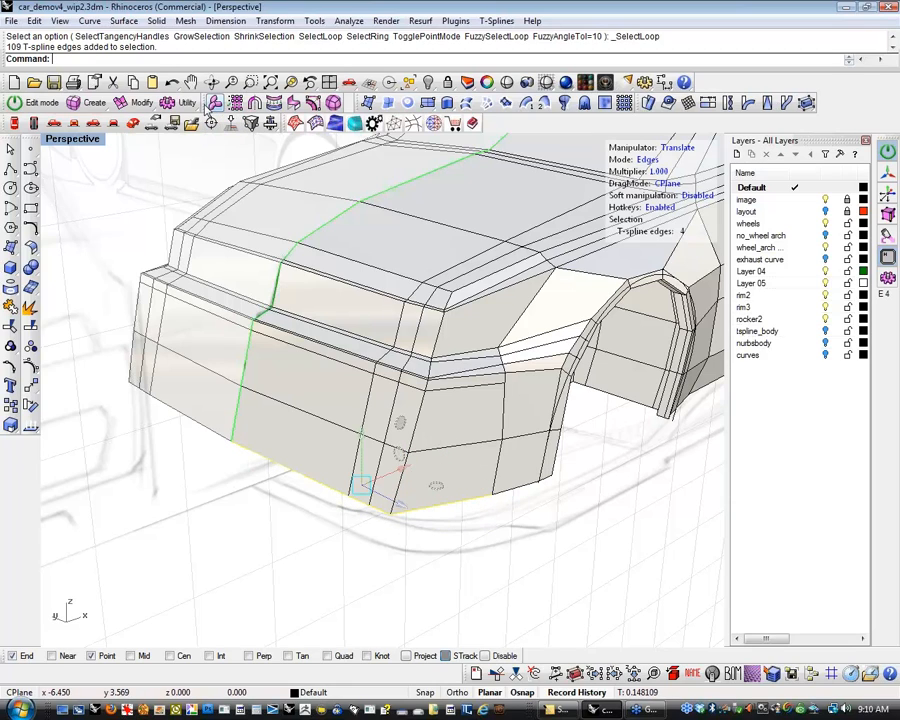
click(141, 105)
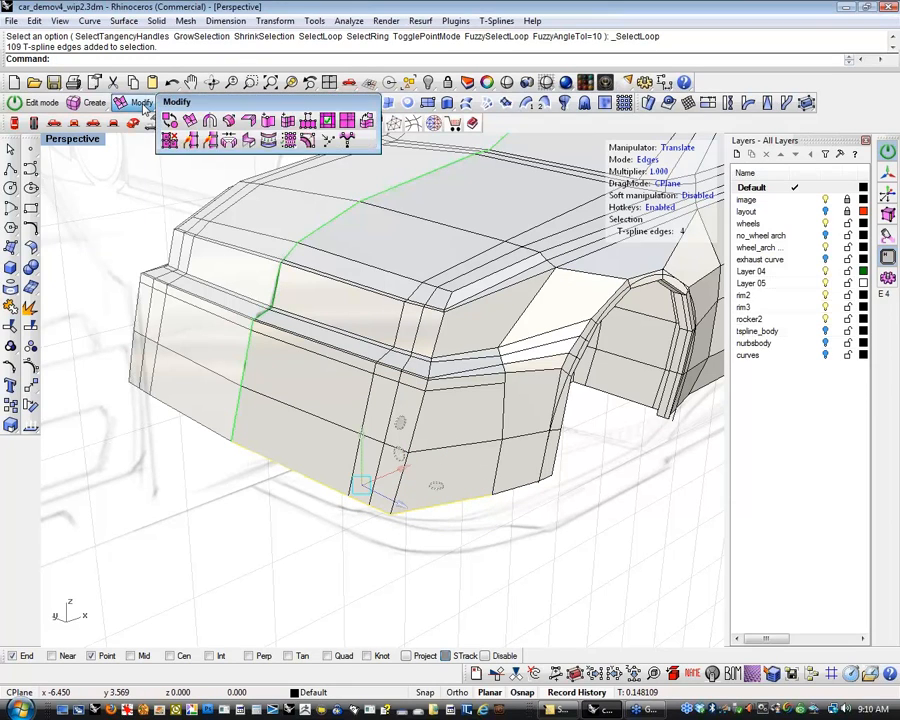
click(288, 121)
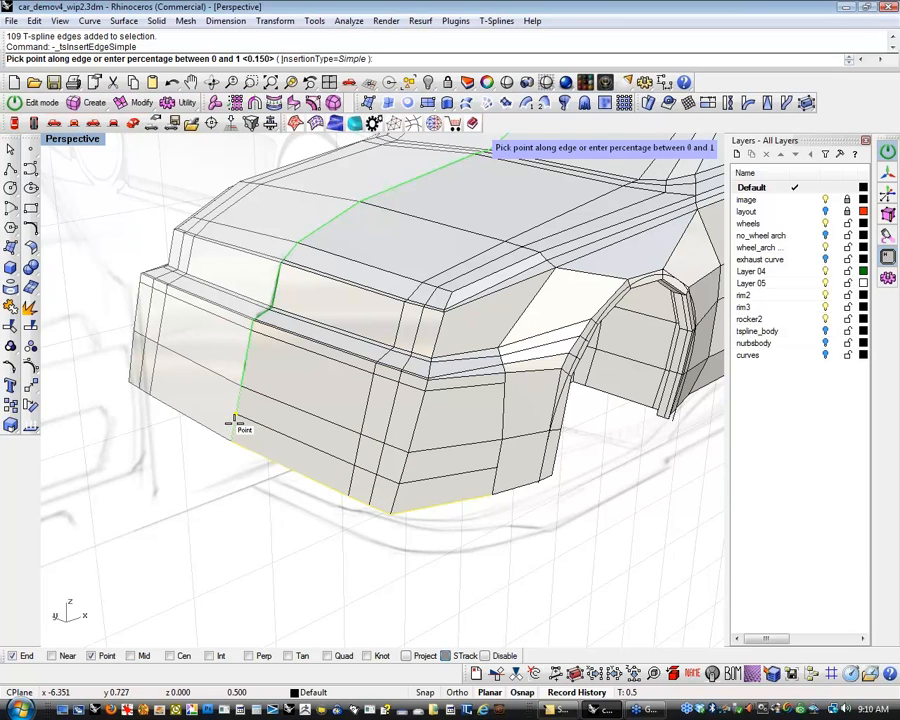
click(484, 656)
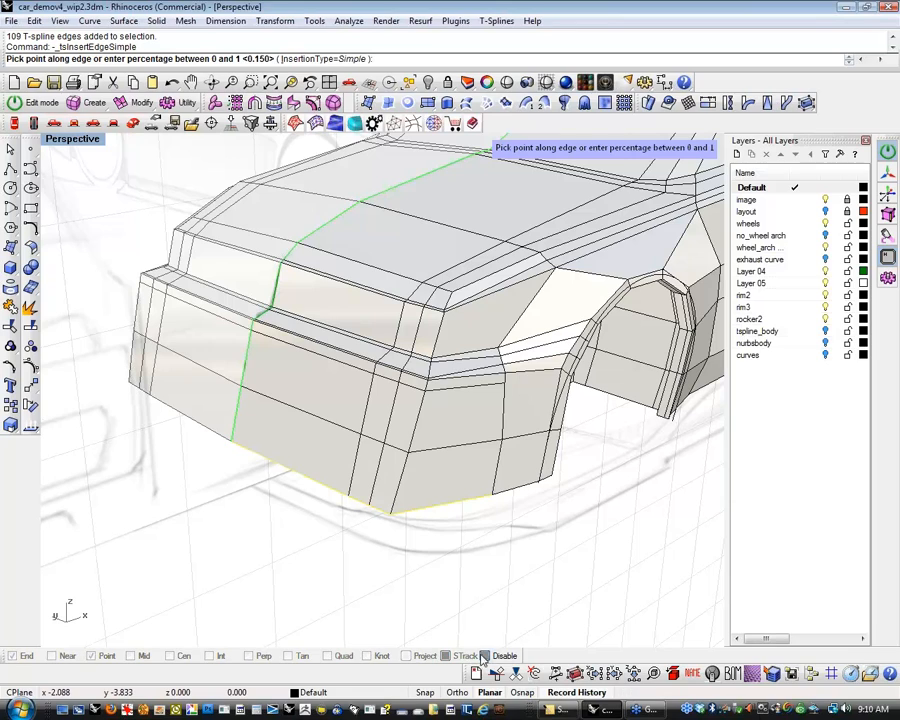
click(234, 437)
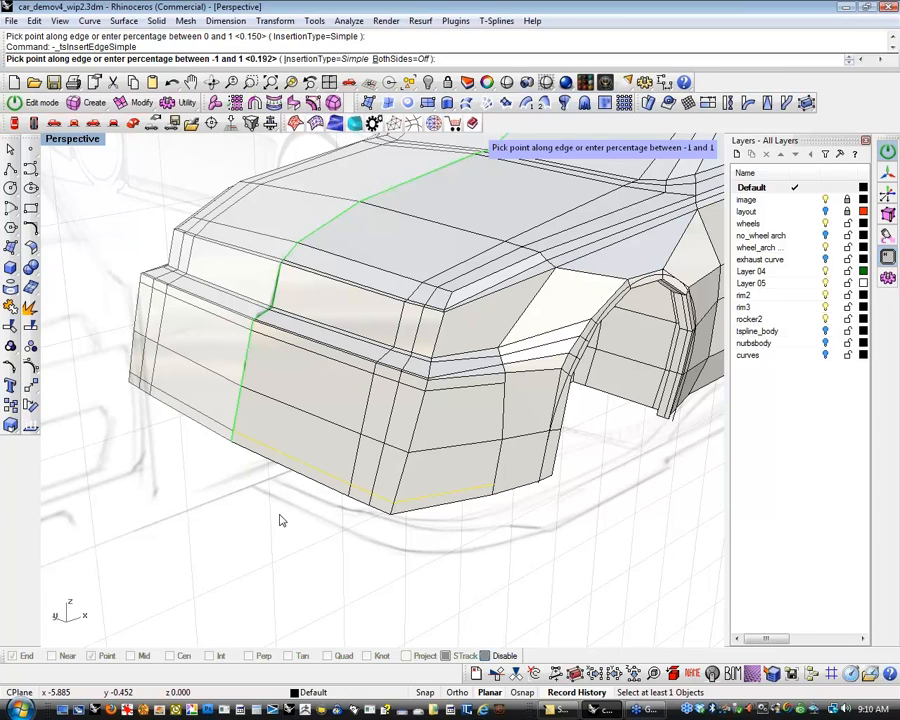
key(Return)
shift+right_drag(281, 518, 298, 527)
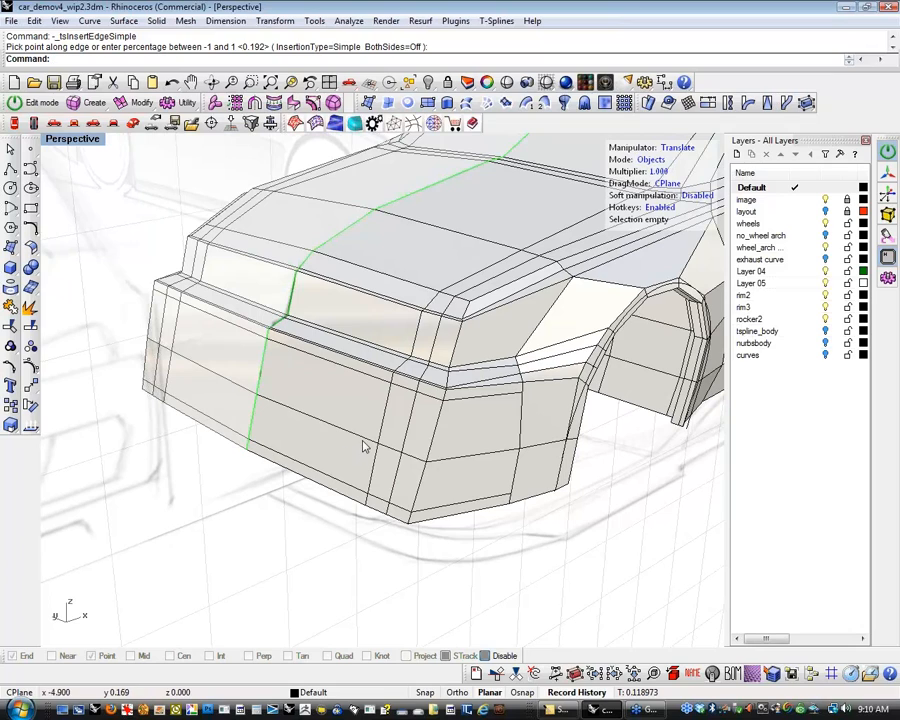
Extrude the eight central faces on the front of the bumper and push them back to form a deep recess.
key(d)
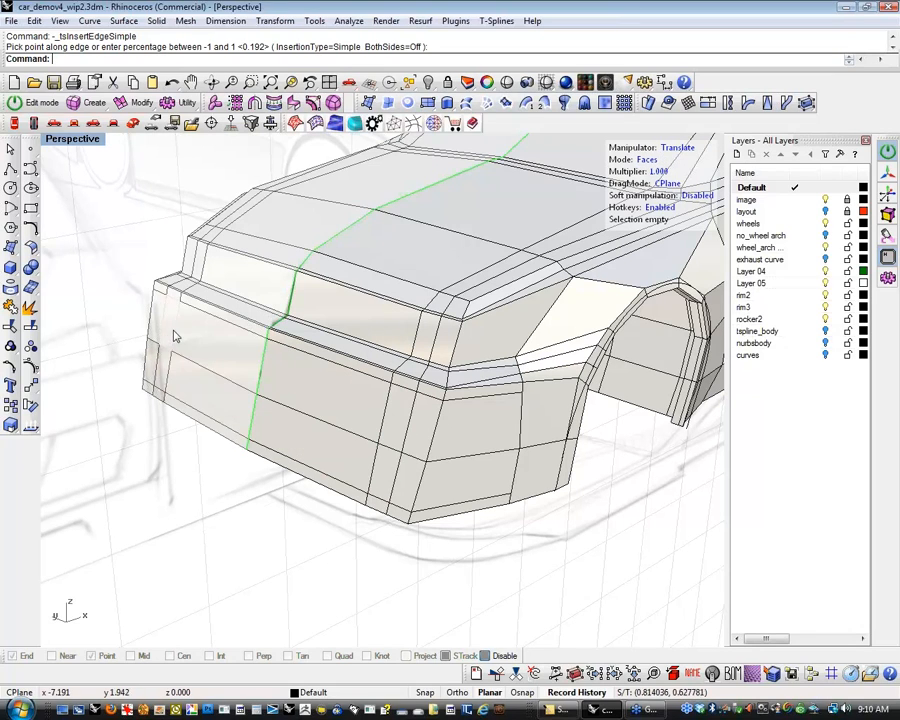
click(389, 436)
shift+click(345, 414)
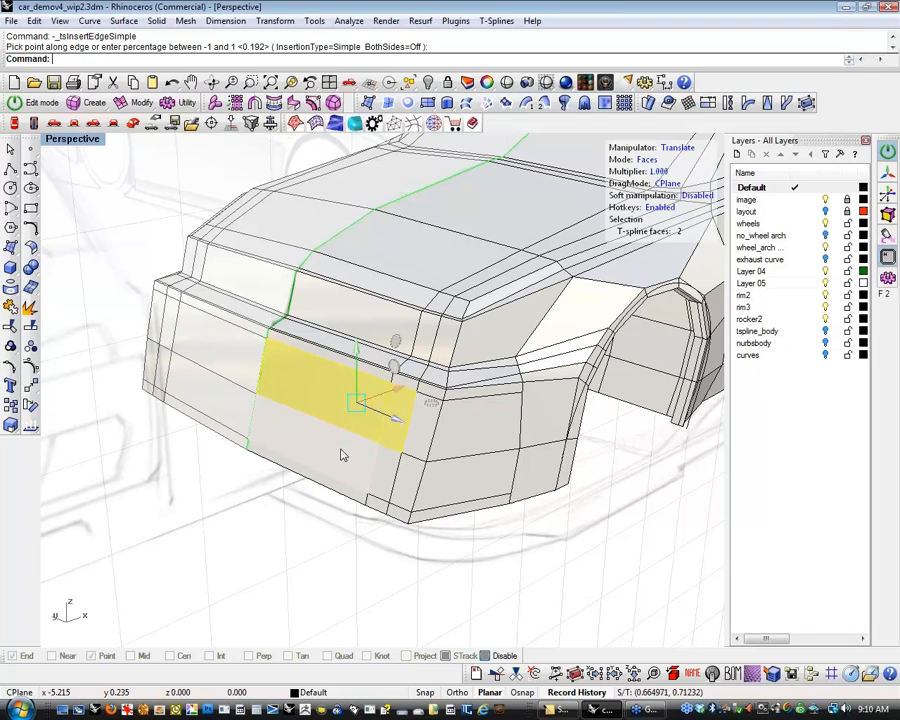
shift+click(342, 454)
shift+click(382, 473)
shift+click(166, 378)
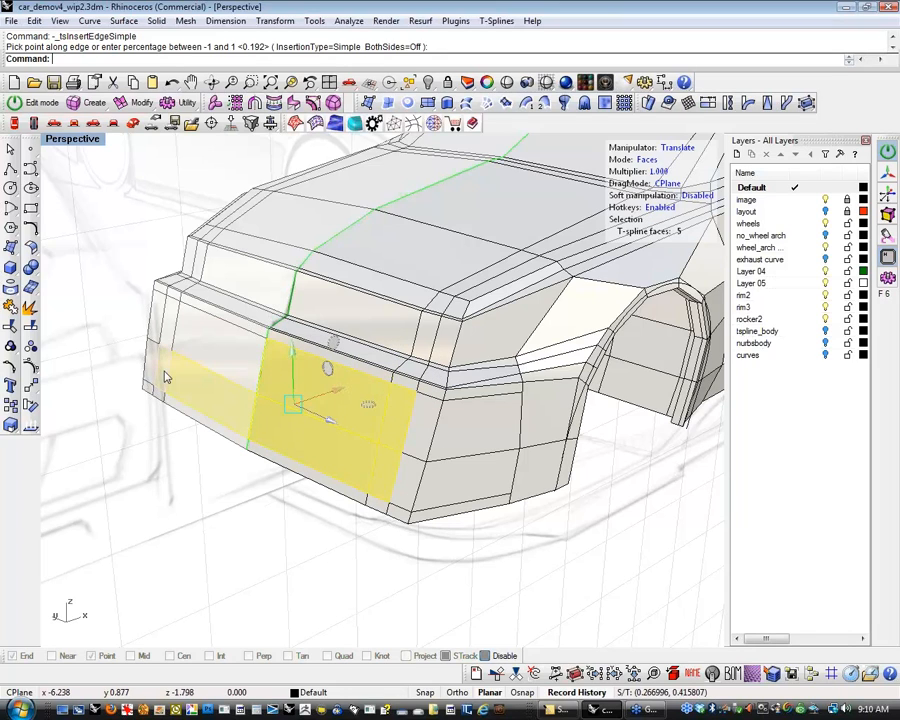
shift+click(168, 333)
shift+click(222, 350)
right_drag(264, 412, 256, 434)
right_drag(303, 408, 311, 392)
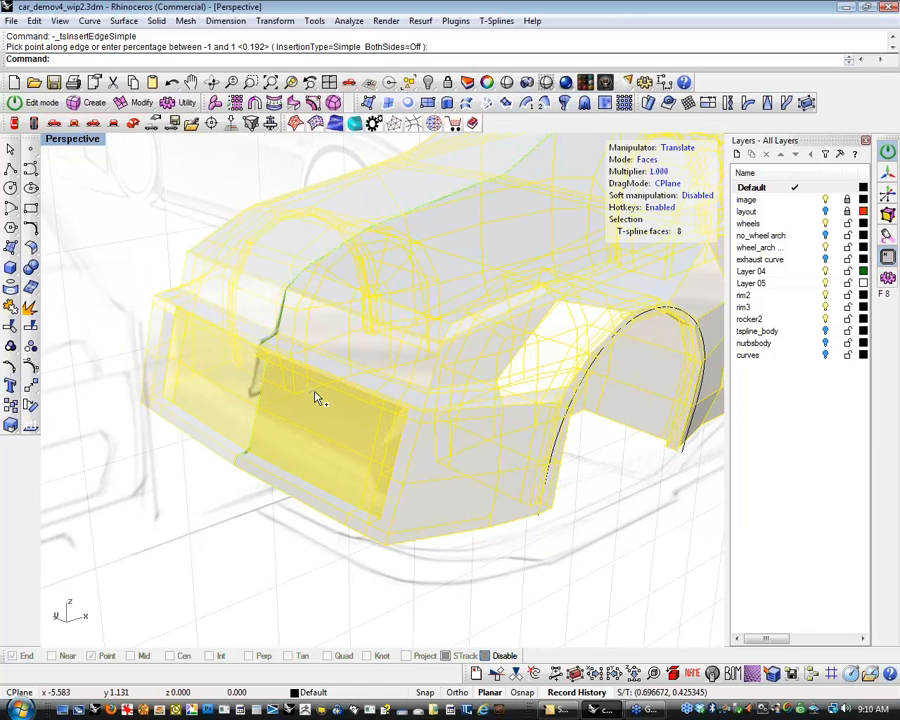
drag(316, 401, 352, 387)
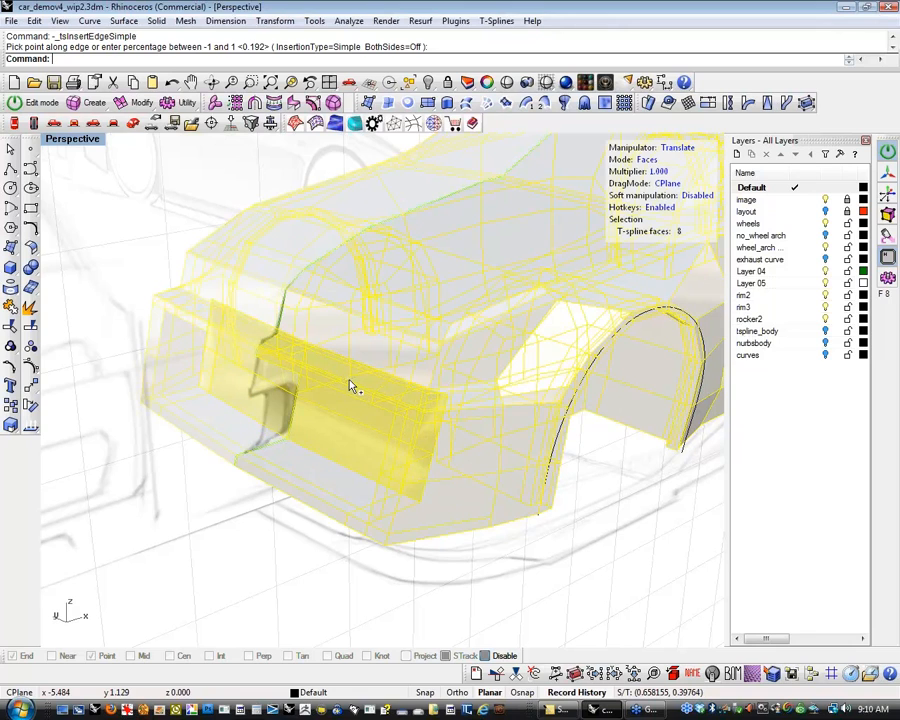
Return the body to smooth mode and make its T-spline uniform.
key(Tab)
click(185, 513)
key(Tab)
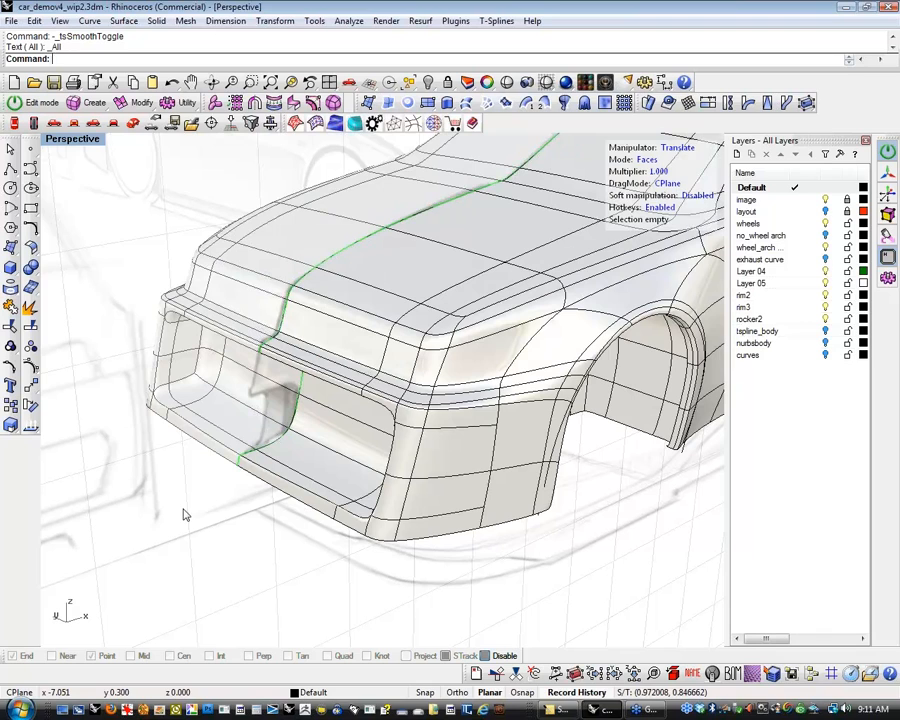
right_drag(185, 509, 232, 525)
mouse_move(185, 104)
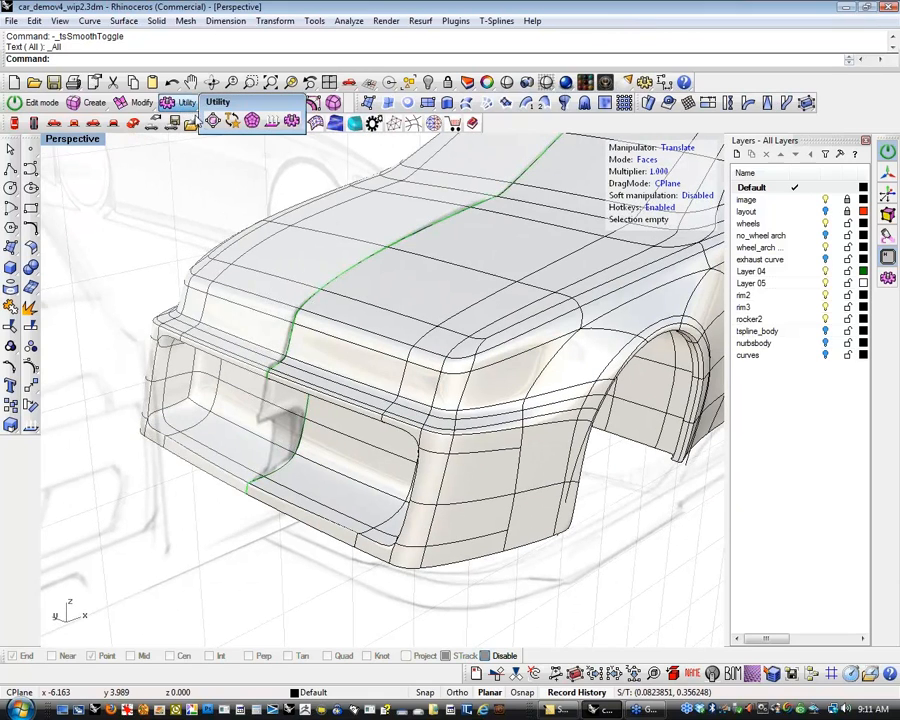
click(213, 121)
click(258, 480)
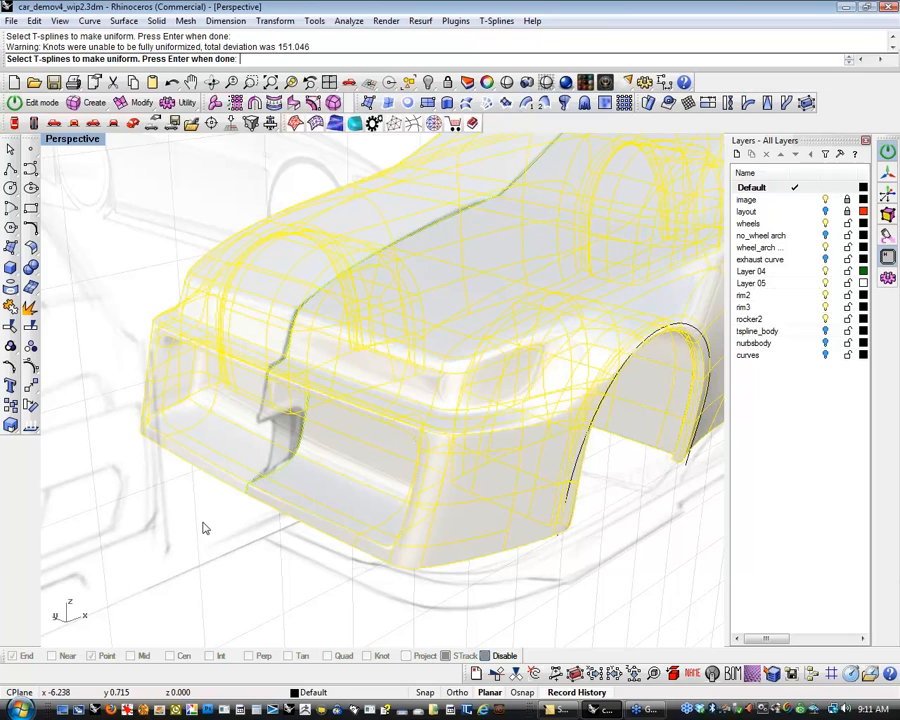
key(Return)
Delete the eight faces at the back of the bumper recess to open it as an intake.
right_drag(201, 525, 330, 462)
click(216, 374)
shift+click(264, 418)
shift+click(316, 389)
shift+click(420, 397)
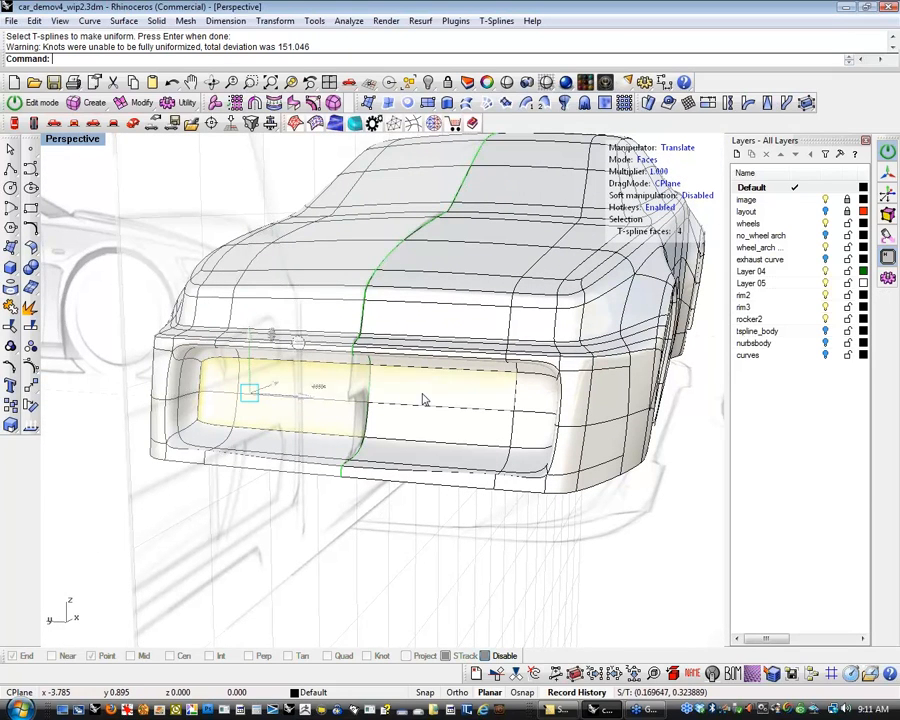
shift+click(460, 431)
right_drag(528, 410, 412, 518)
key(Delete)
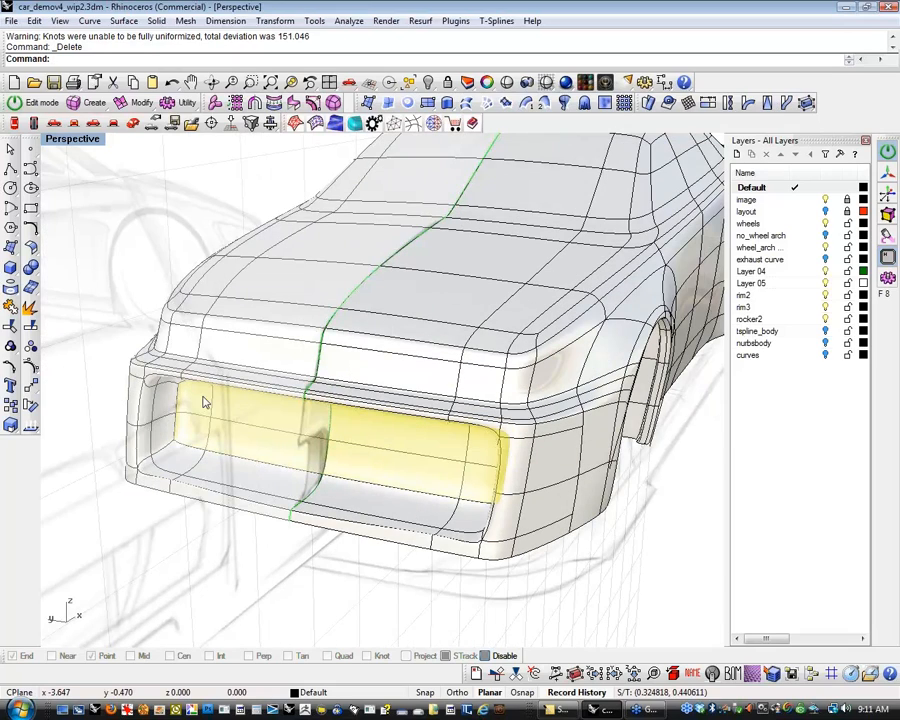
Move the edges at the intake's lower corner and the neighbouring lower-lip cross edges inward toward the car's centreline.
right_drag(362, 506, 458, 493)
scroll(613, 481, up, 9)
scroll(616, 502, down, 7)
right_drag(616, 503, 530, 514)
shift+right_drag(530, 514, 603, 565)
click(637, 528)
shift+click(641, 514)
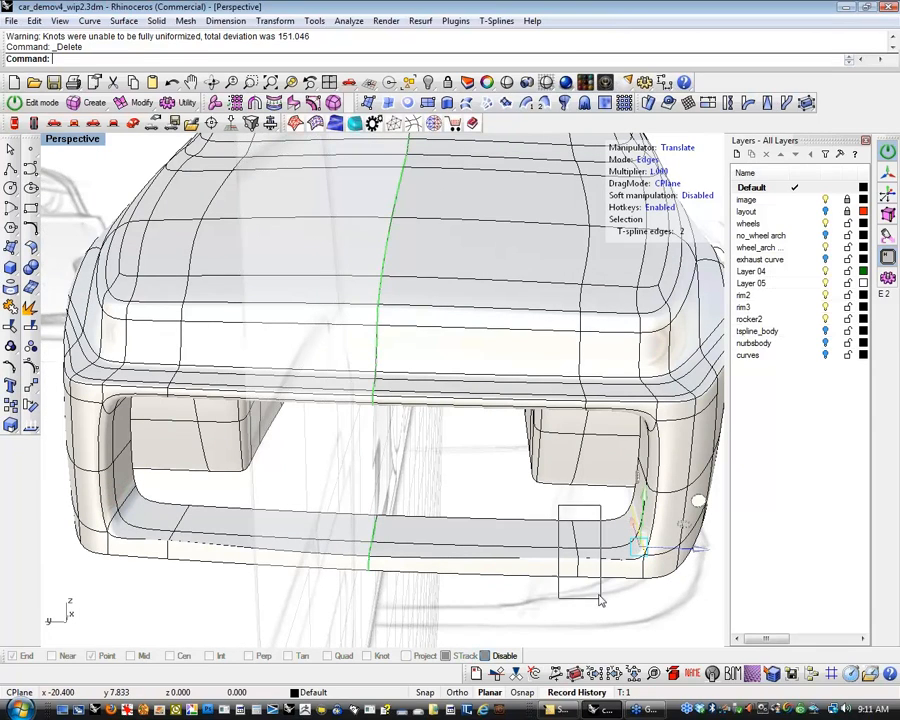
shift+click(580, 561)
drag(683, 557, 653, 572)
click(613, 624)
Examine up close where the cross edge meets the front edge of the intake's lower lip.
right_drag(611, 622, 389, 500)
scroll(457, 593, up, 3)
scroll(457, 594, down, 4)
scroll(413, 495, up, 6)
scroll(415, 496, up, 8)
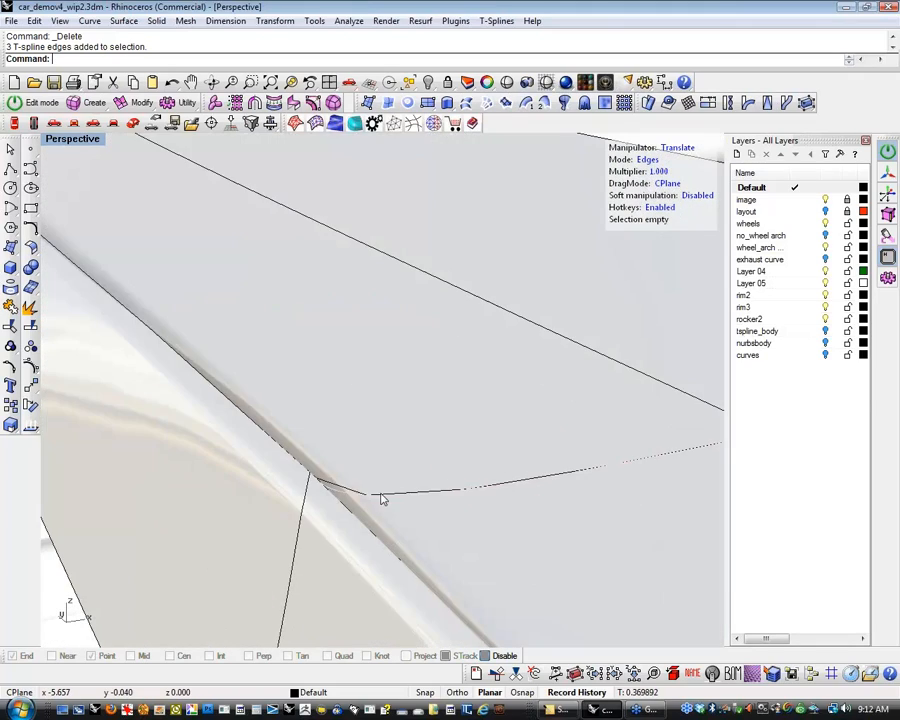
scroll(325, 492, down, 7)
right_drag(323, 492, 364, 524)
shift+right_drag(174, 546, 184, 535)
scroll(200, 522, down, 2)
scroll(263, 470, up, 8)
scroll(261, 468, down, 5)
click(264, 472)
scroll(264, 472, down, 10)
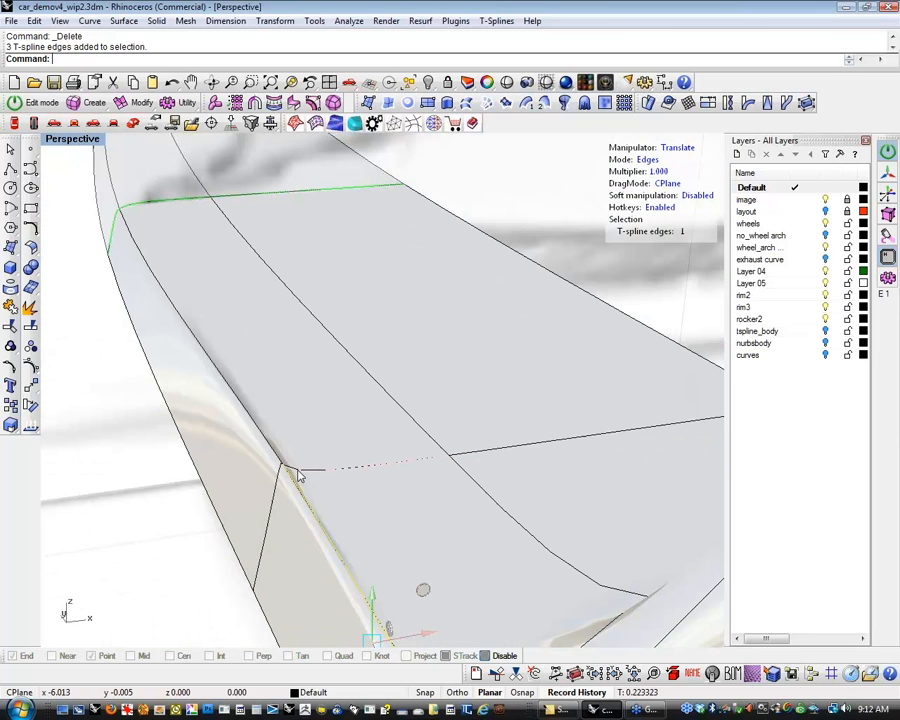
Switch the body to box mode and move the skewed vertex on the bumper's bottom edge into line beneath the vertex above it.
key(b)
shift+right_drag(247, 513, 292, 497)
right_drag(292, 497, 510, 490)
key(a)
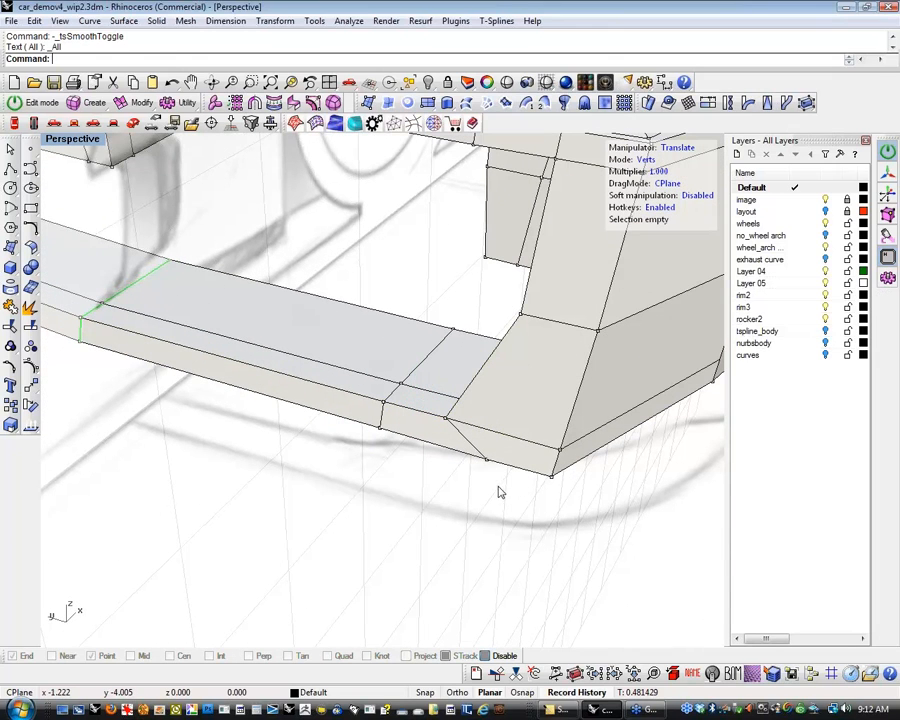
click(502, 452)
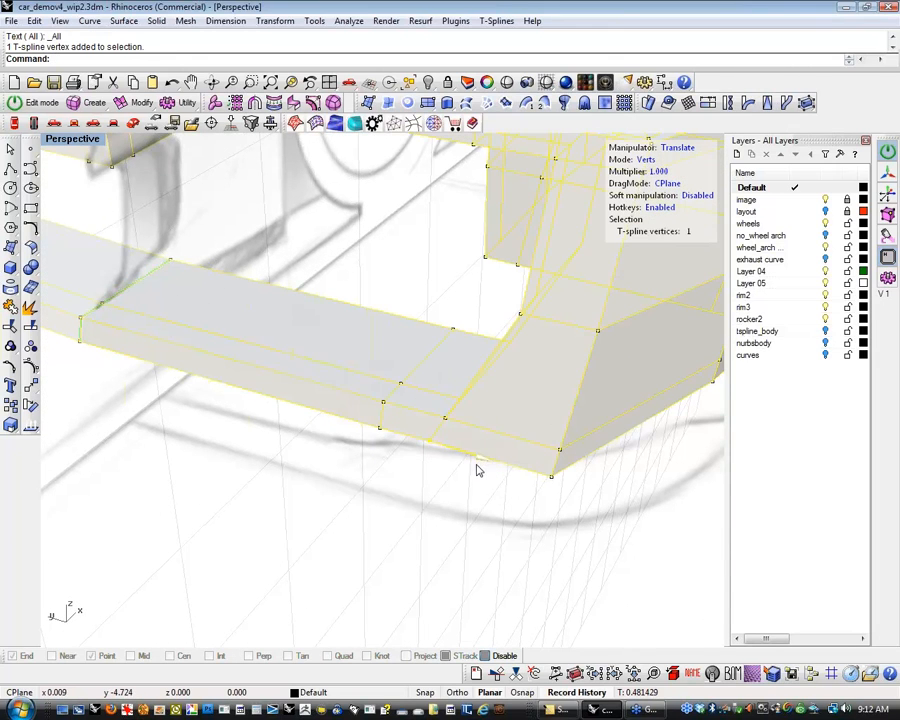
click(416, 481)
Check the individual vertices along the front edge of the intake's lower lip, from the corner across the centreline to the opposite side.
right_drag(414, 482, 387, 436)
click(400, 424)
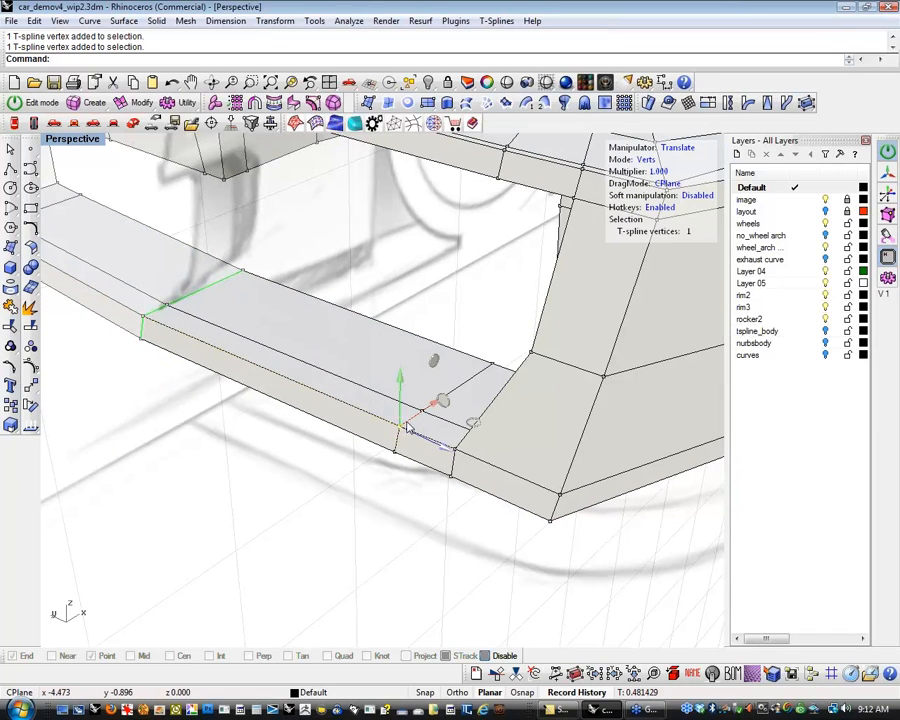
click(314, 412)
drag(151, 311, 154, 309)
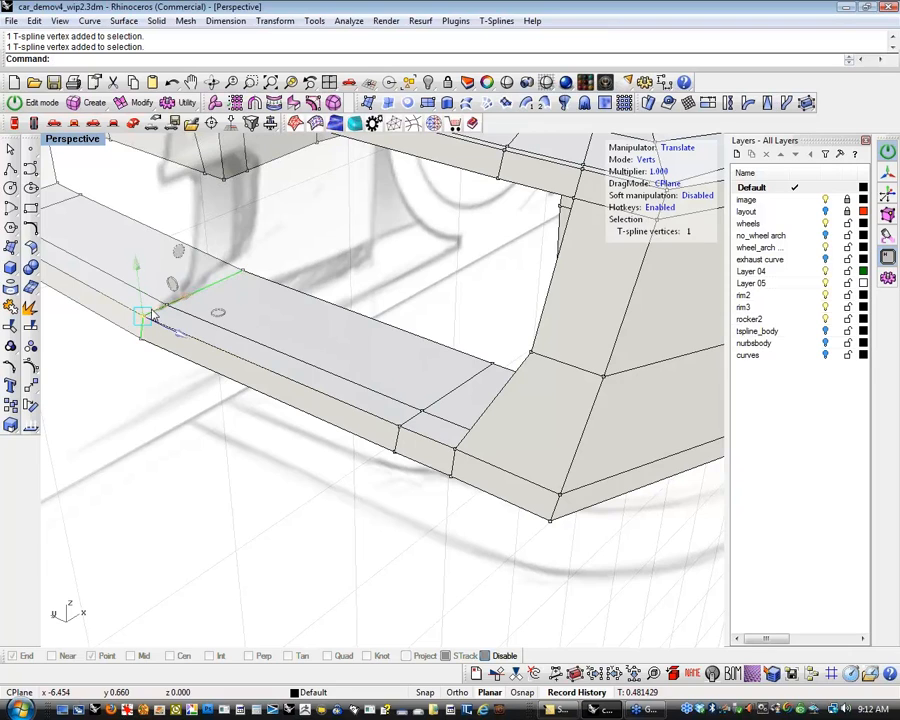
scroll(183, 398, down, 3)
shift+right_drag(193, 402, 328, 426)
click(328, 425)
scroll(277, 336, up, 3)
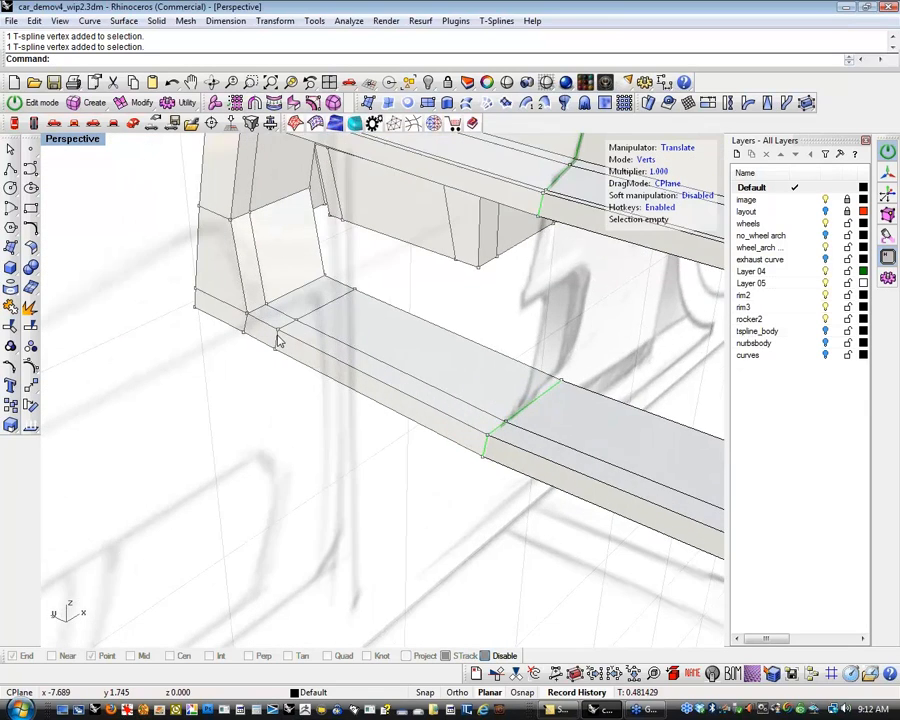
click(280, 323)
click(293, 419)
Switch the body back to smooth mode and inspect the front edge of the intake's lower lip up close.
scroll(294, 419, down, 1)
scroll(296, 425, down, 6)
shift+right_drag(338, 462, 245, 436)
key(d)
shift+right_drag(318, 491, 314, 490)
right_drag(474, 536, 350, 490)
scroll(256, 428, up, 8)
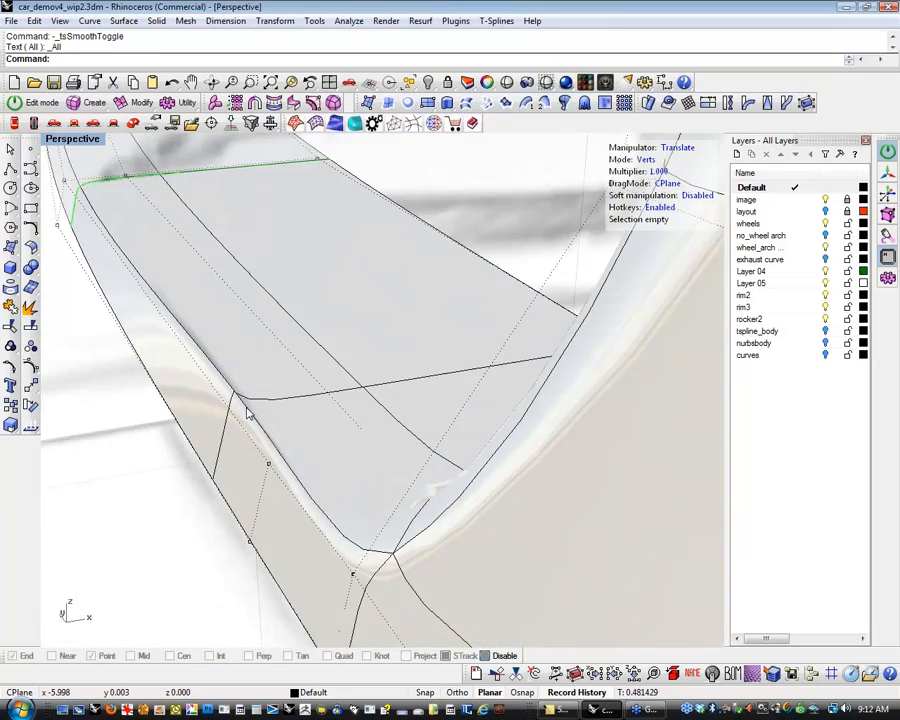
scroll(240, 400, up, 2)
scroll(270, 400, down, 5)
Compare the opened front intake with the background sketches from the side and front.
right_drag(297, 421, 457, 449)
scroll(335, 444, down, 4)
scroll(436, 442, down, 4)
right_drag(385, 386, 258, 441)
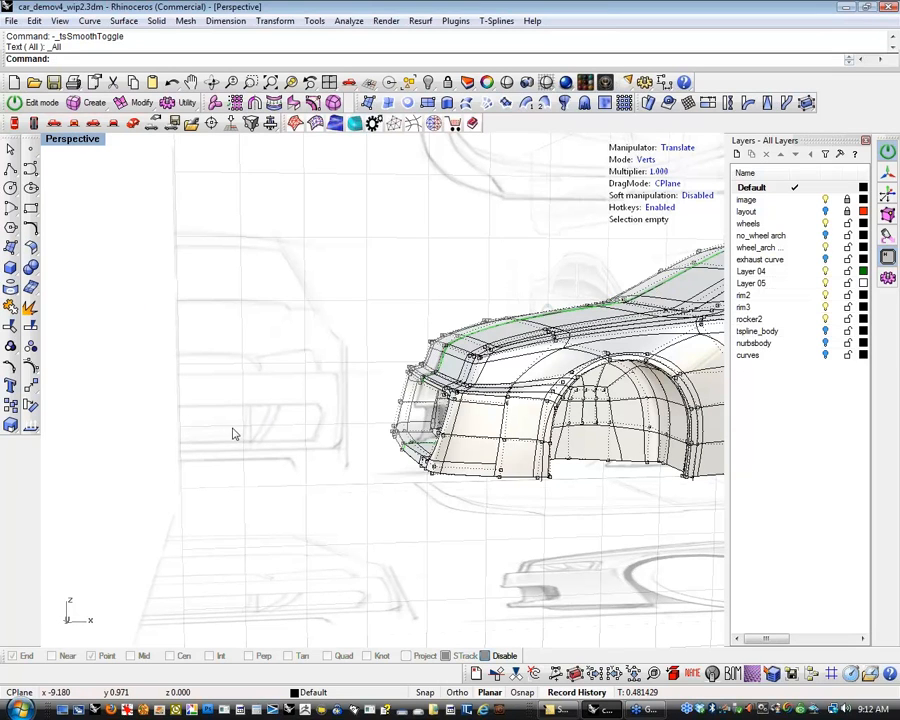
right_drag(235, 431, 218, 420)
right_drag(369, 420, 402, 527)
scroll(378, 341, up, 7)
scroll(384, 345, down, 2)
Try to insert a simple edge beside the single cross edge on the intake's inner lower lip, and undo it.
key(s)
double_click(429, 514)
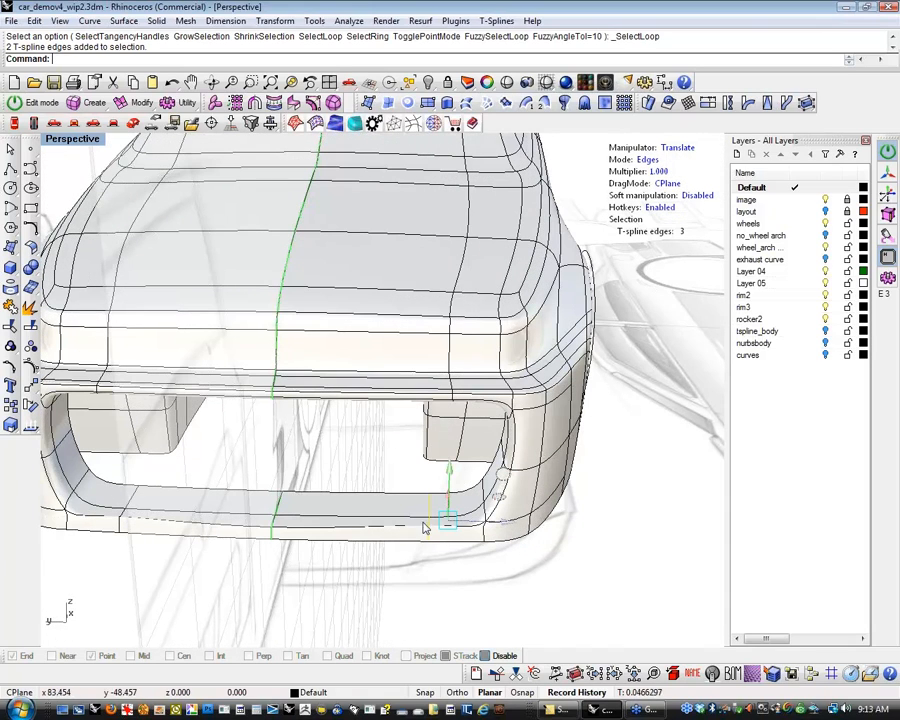
click(416, 551)
click(430, 514)
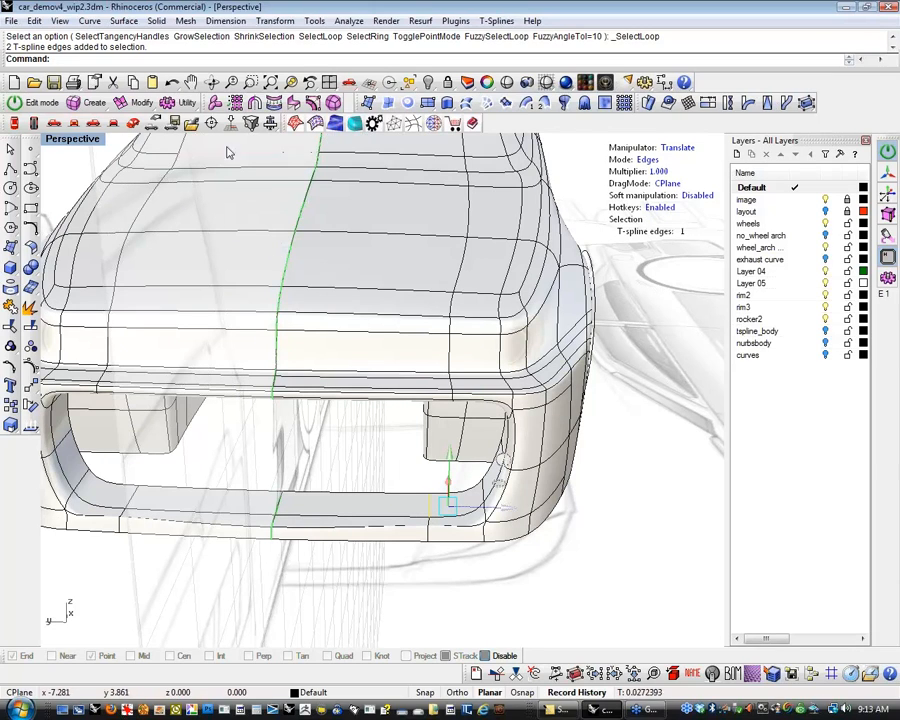
click(140, 104)
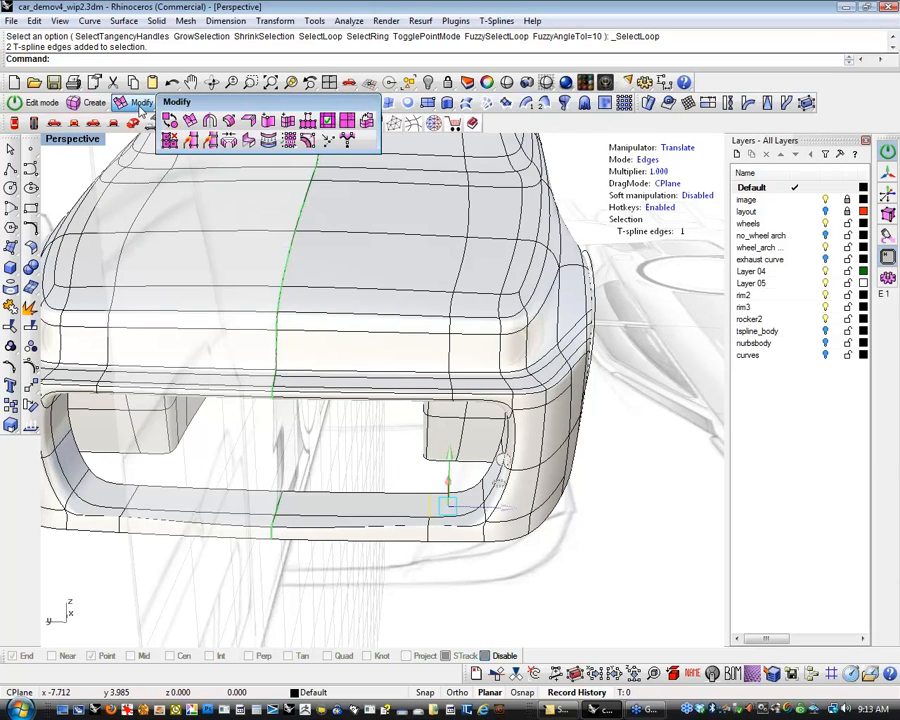
click(289, 121)
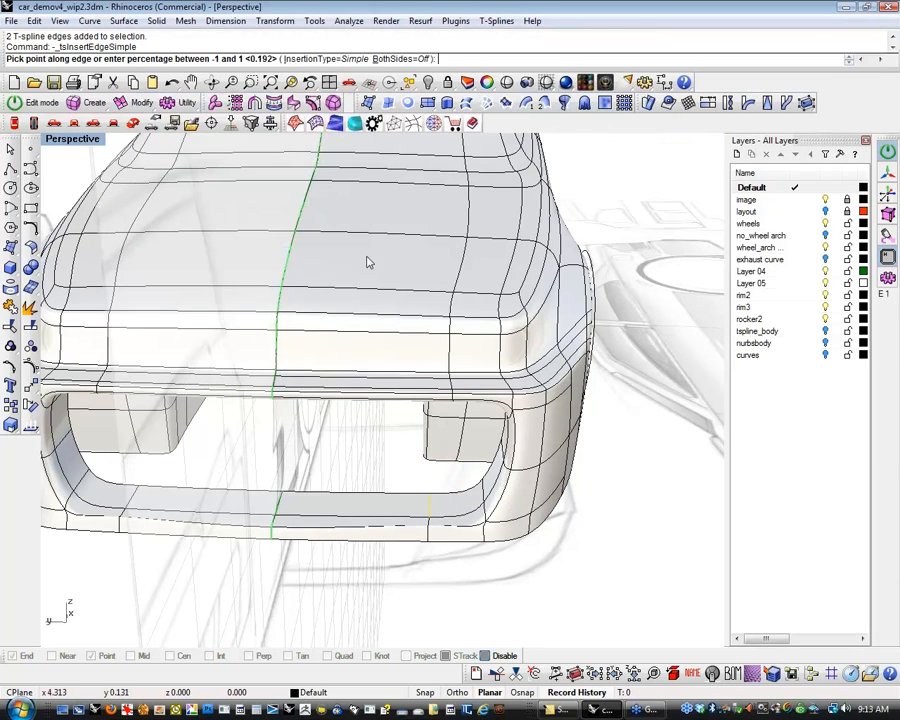
click(408, 504)
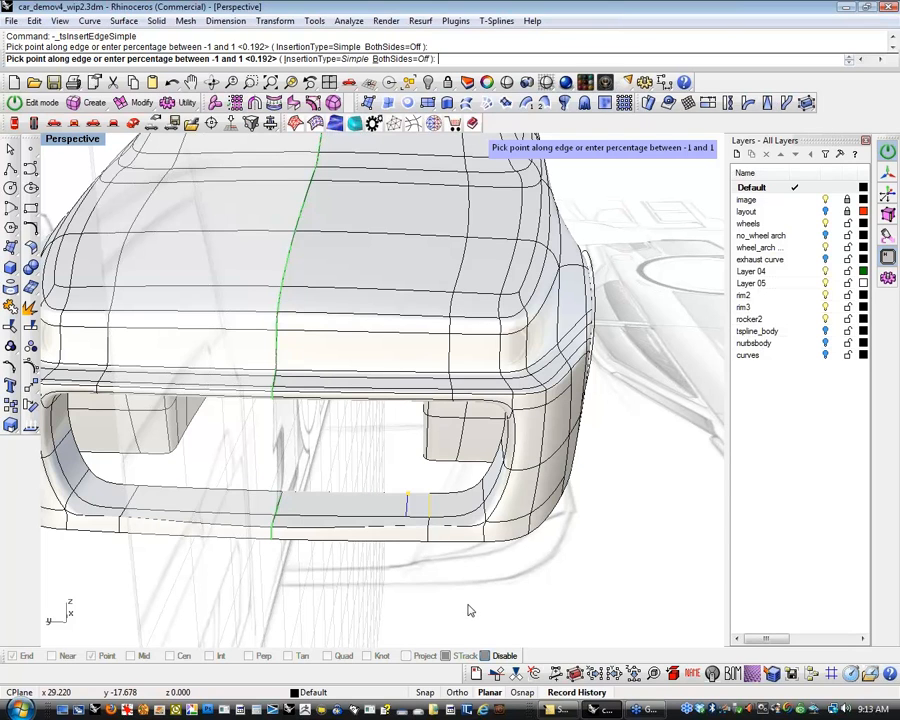
key(Return)
right_drag(477, 607, 453, 557)
scroll(453, 557, up, 5)
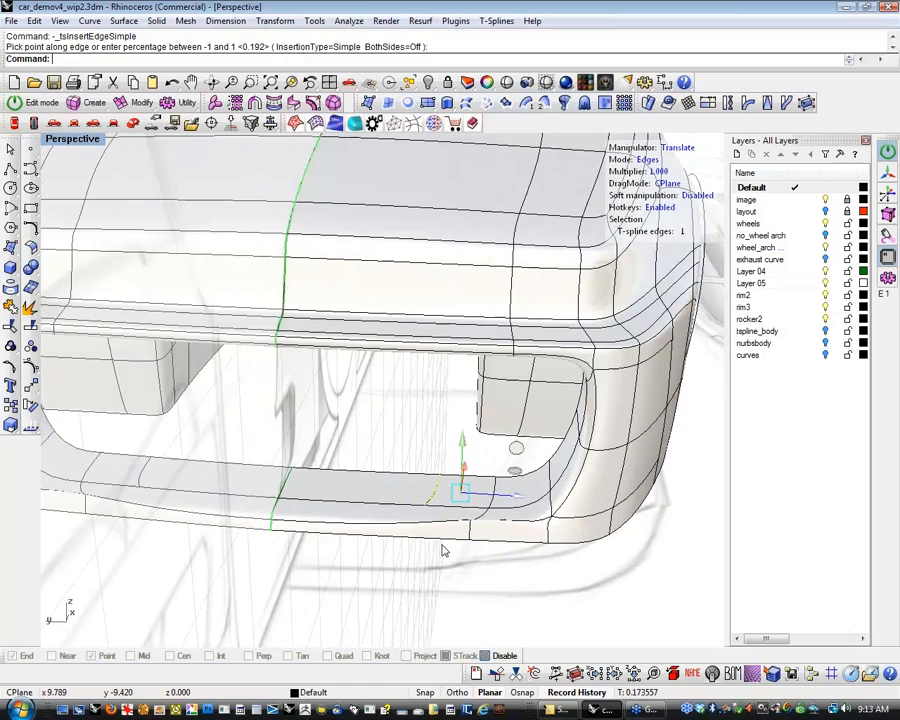
key(ctrl+z)
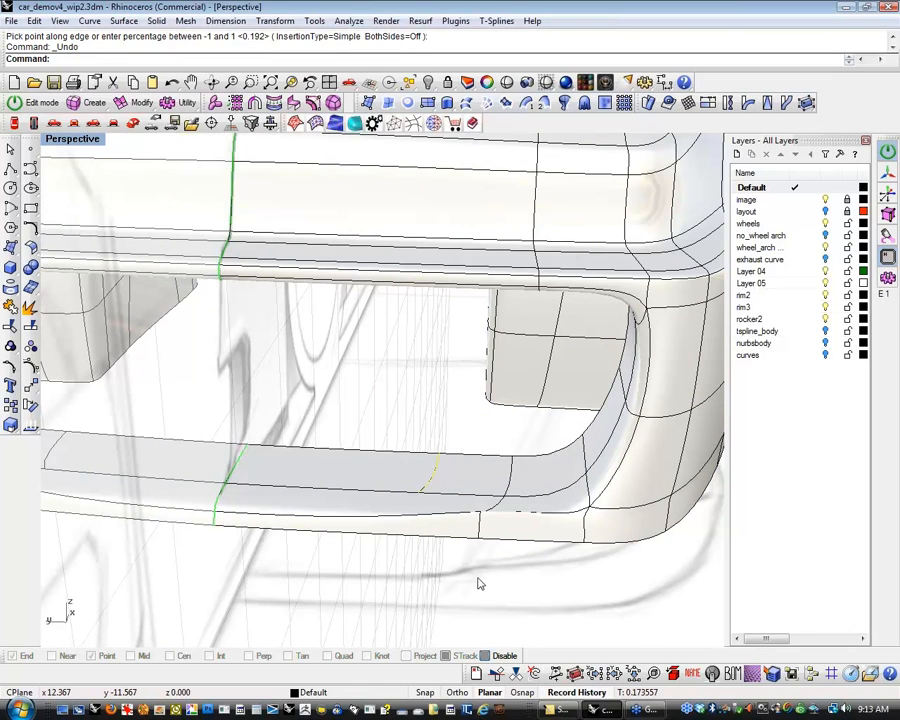
Insert a simple edge at about 0.226 toward the centreline from the three edges crossing the intake's lower lip.
click(484, 571)
drag(464, 410, 516, 587)
key(Return)
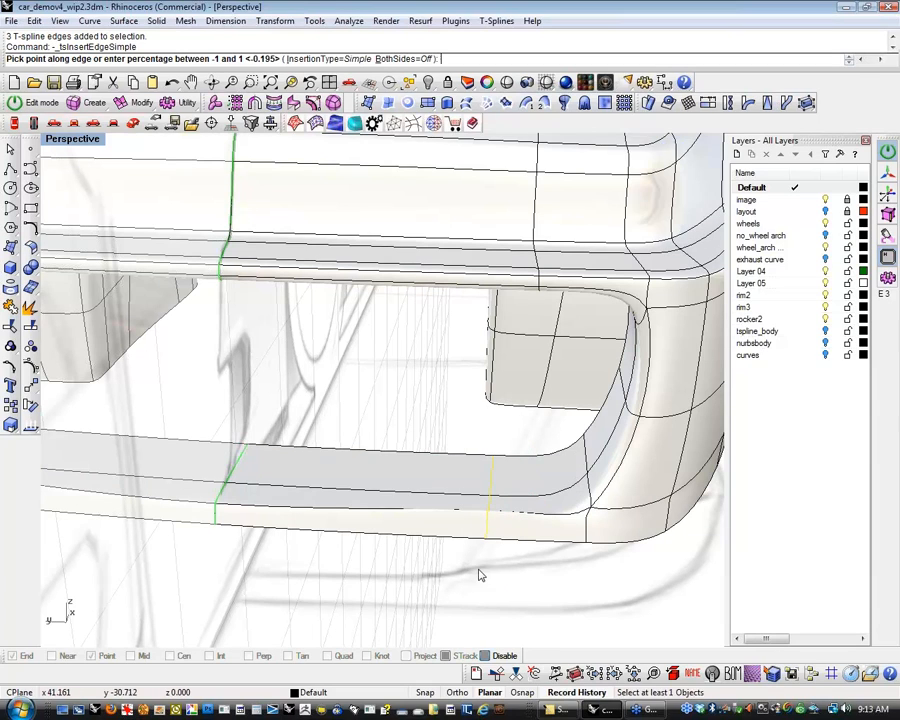
click(453, 482)
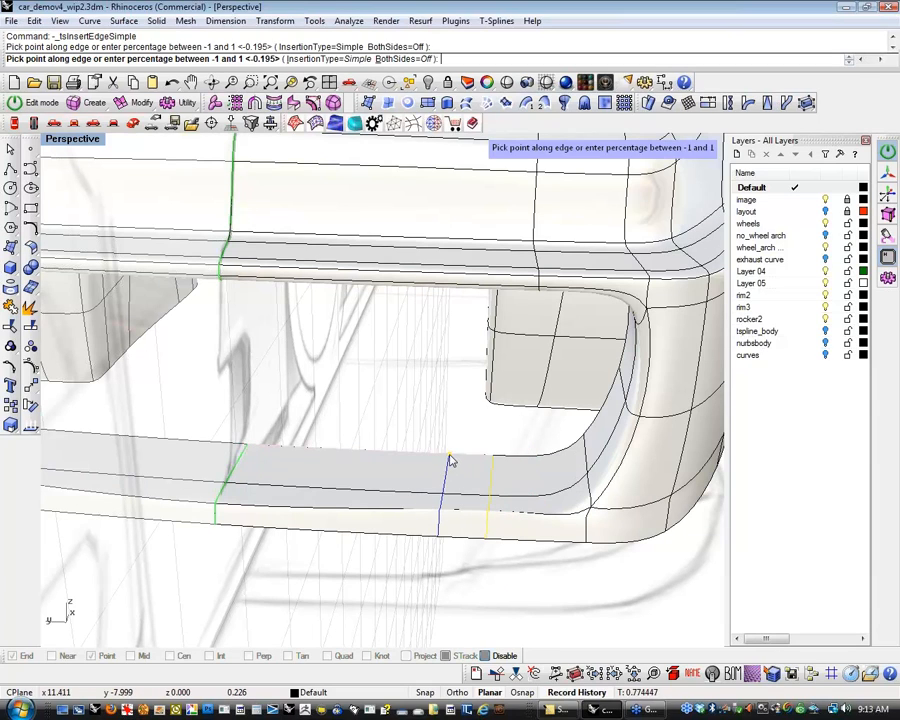
right_click(476, 577)
click(505, 590)
Insert a simple edge at about 0.206 toward the centreline from the two cross edges under the intake's upper lip.
right_drag(513, 588, 424, 468)
scroll(418, 547, down, 5)
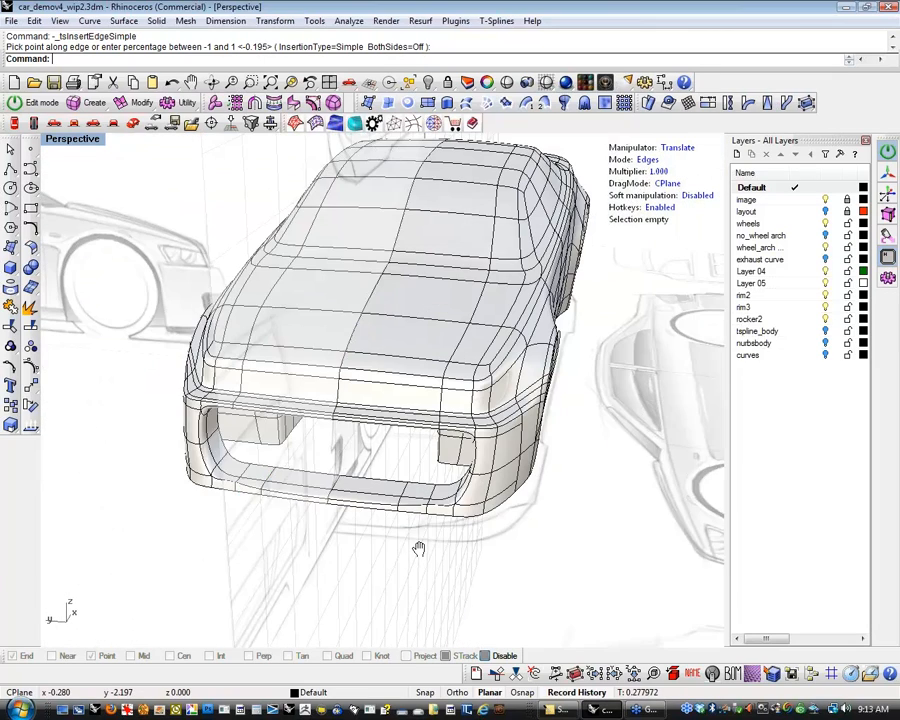
scroll(434, 418, up, 5)
right_drag(412, 541, 438, 386)
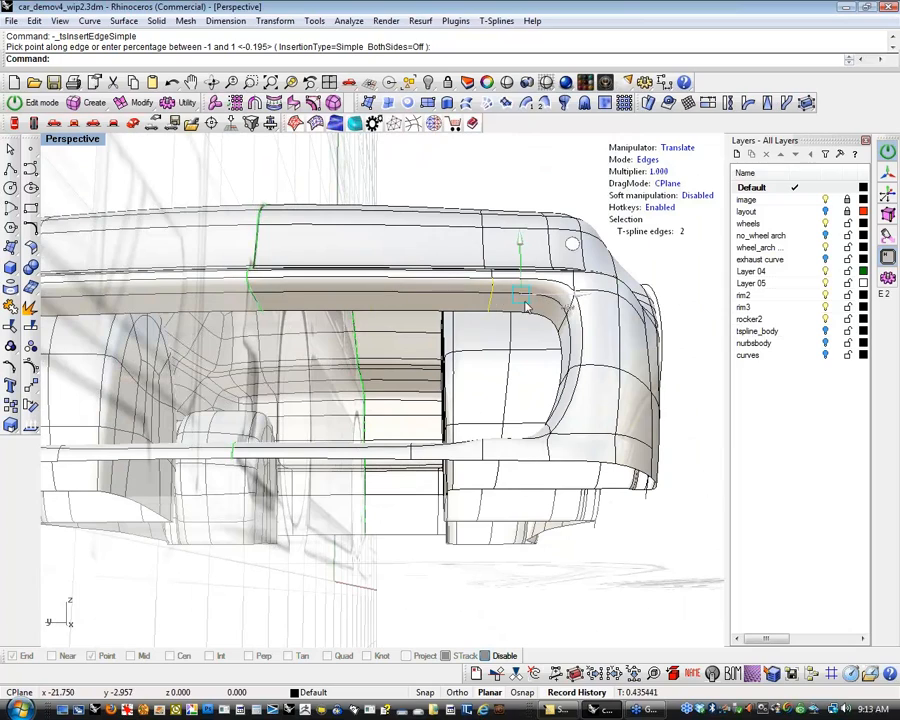
right_click(429, 332)
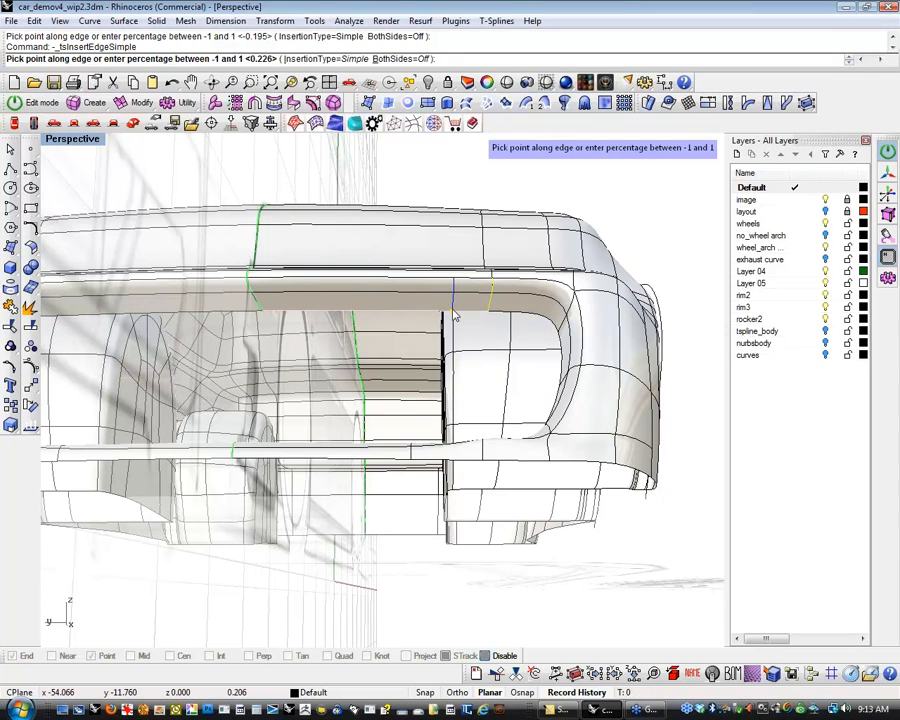
click(452, 316)
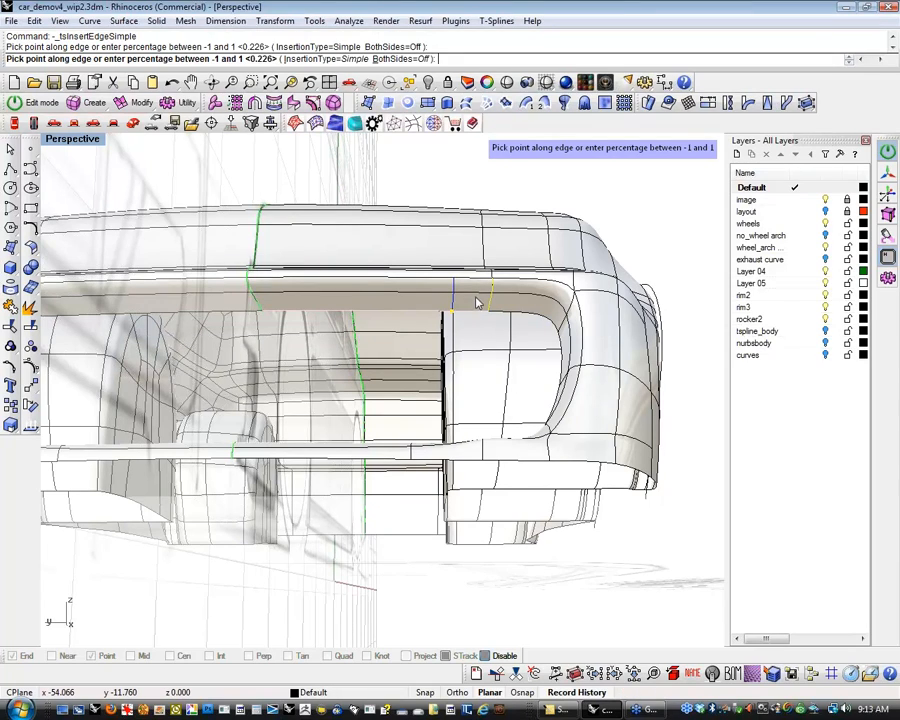
click(476, 327)
key(Escape)
Choose the face under the intake's upper lip and the matching face on its lower lip as the face groups for a Bridge.
right_drag(654, 284, 636, 328)
mouse_move(526, 338)
right_down()
mouse_move(526, 312)
mouse_move(518, 370)
mouse_move(536, 321)
right_up()
right_drag(462, 281, 418, 337)
key(d)
click(426, 251)
shift+click(430, 554)
right_drag(436, 551, 445, 515)
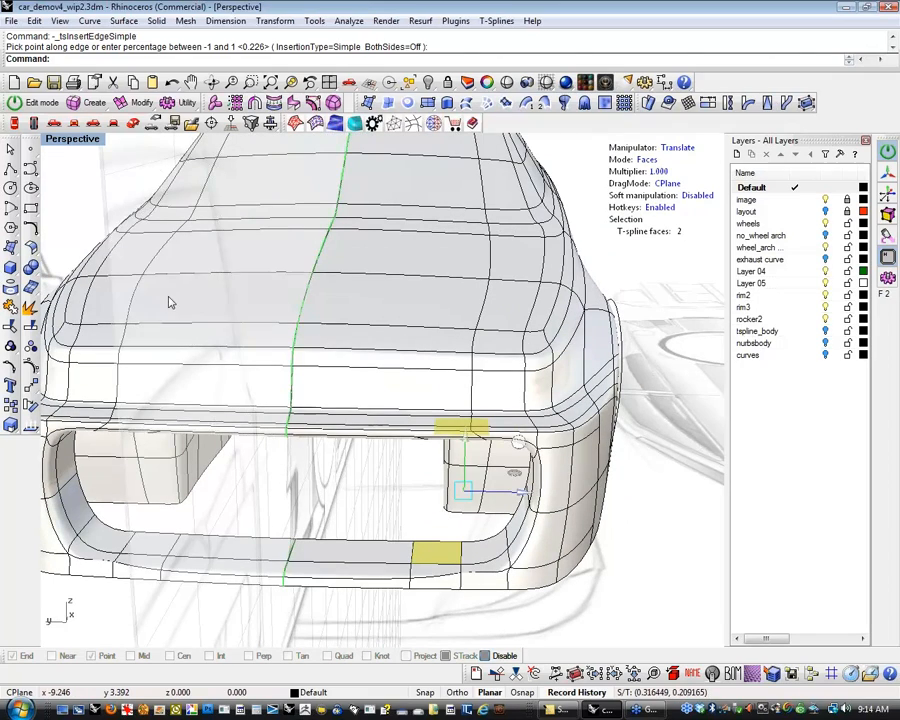
click(134, 104)
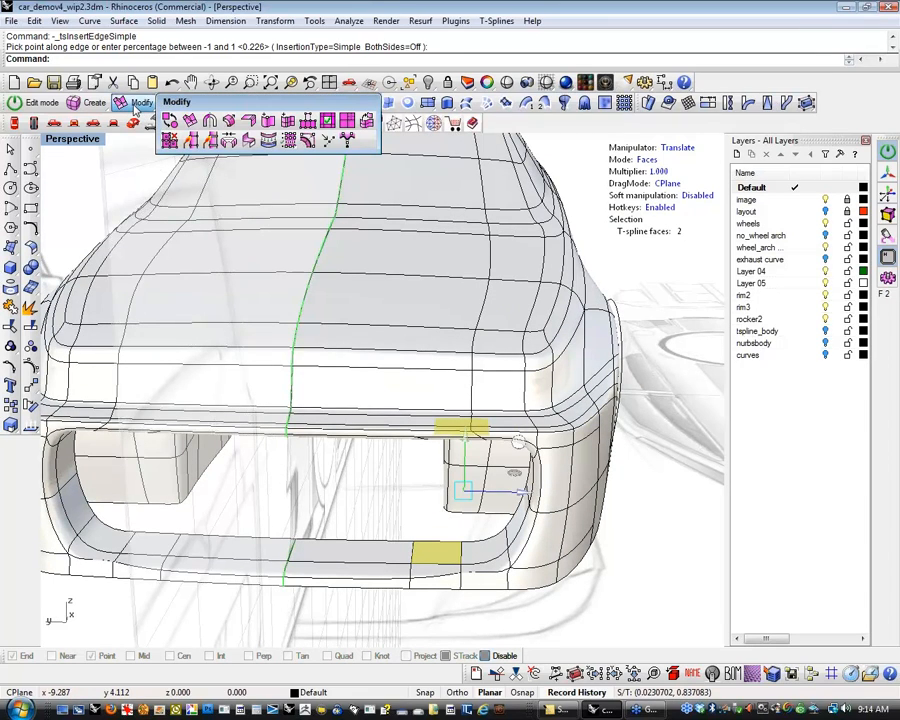
click(229, 142)
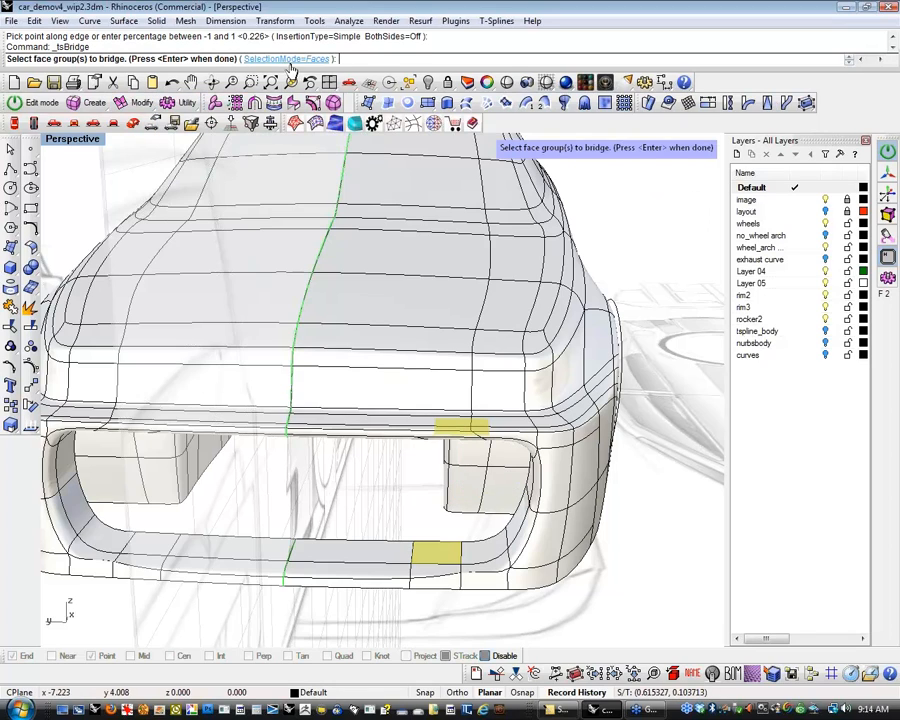
key(Return)
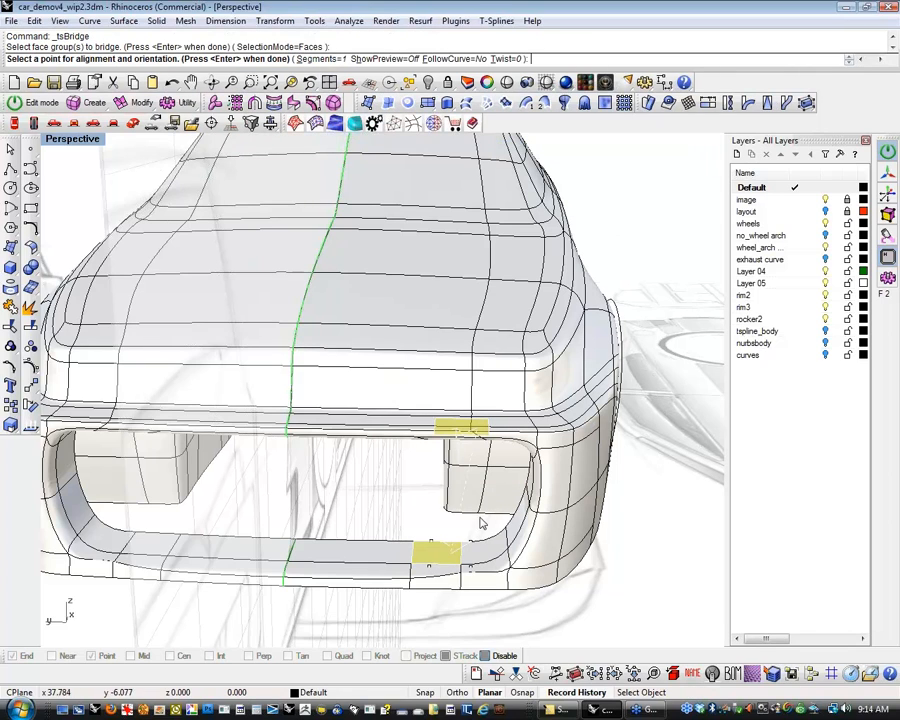
Set the bridge between the two lip faces to 2 segments.
right_drag(471, 522, 422, 426)
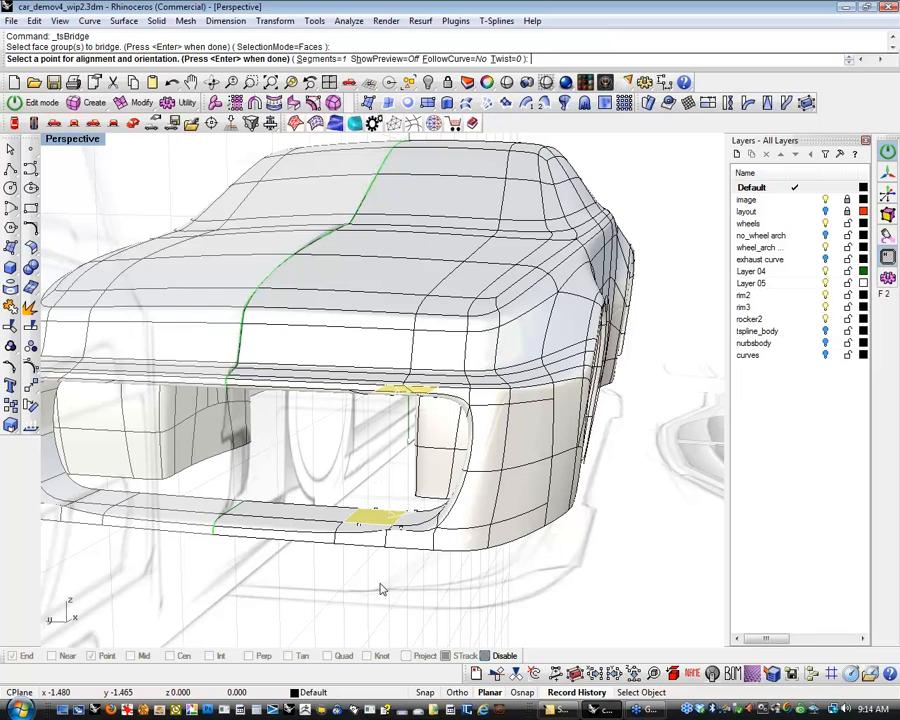
right_drag(395, 453, 398, 477)
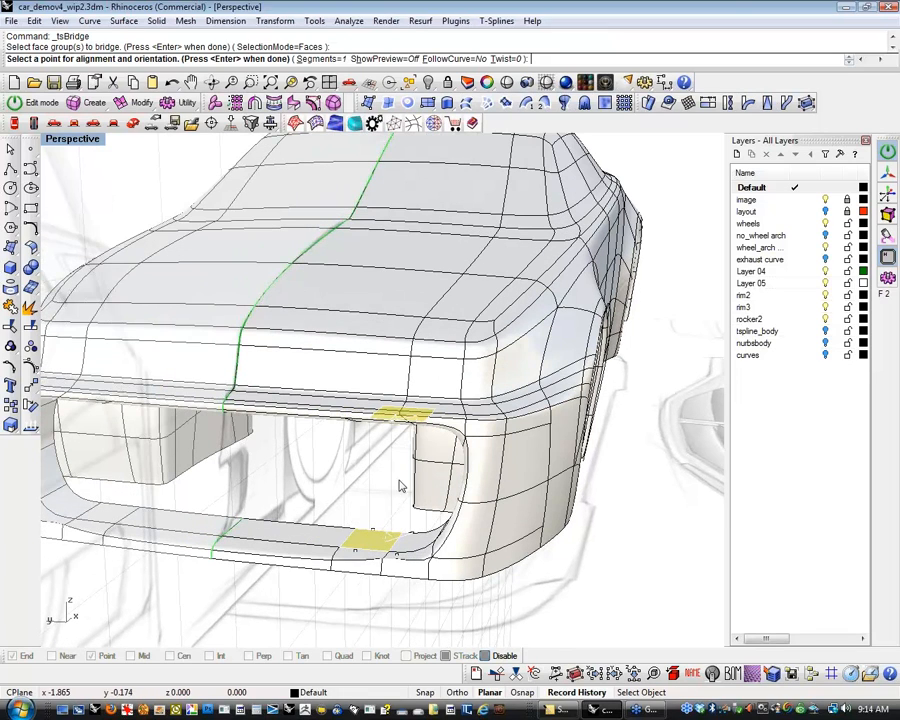
click(322, 59)
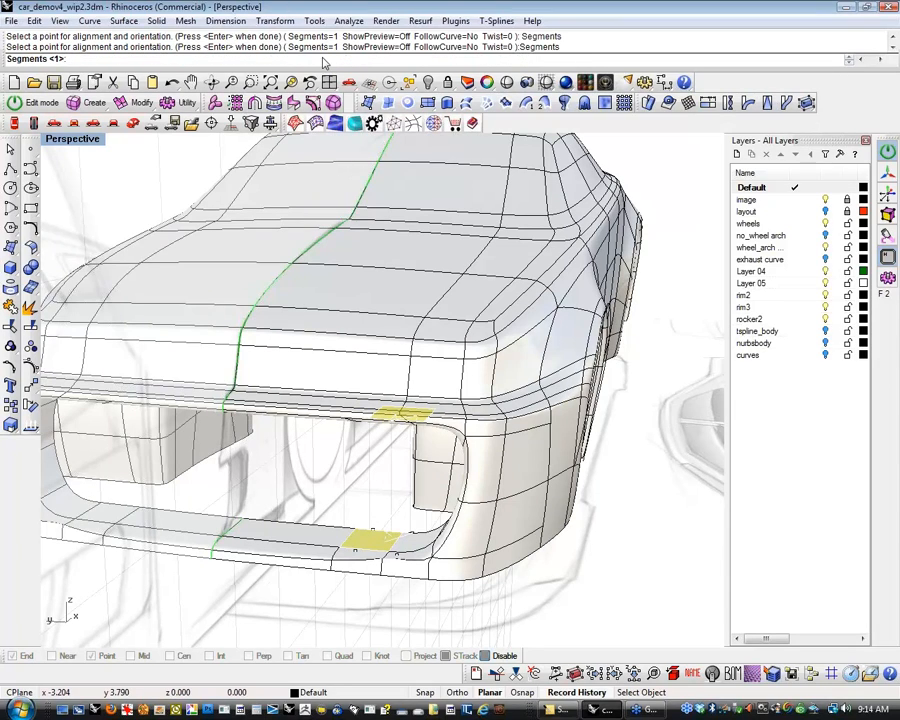
text(2)
key(Return)
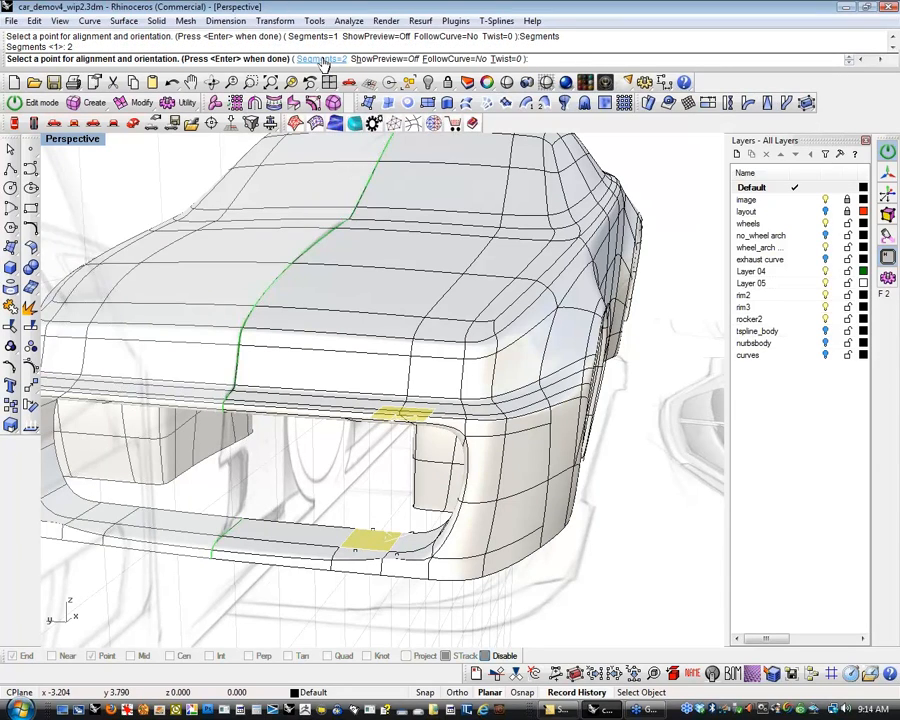
Check the bridge's alignment points on the upper and lower faces from behind and below, and create the bridge between the lips.
right_drag(408, 599, 690, 443)
scroll(660, 425, up, 7)
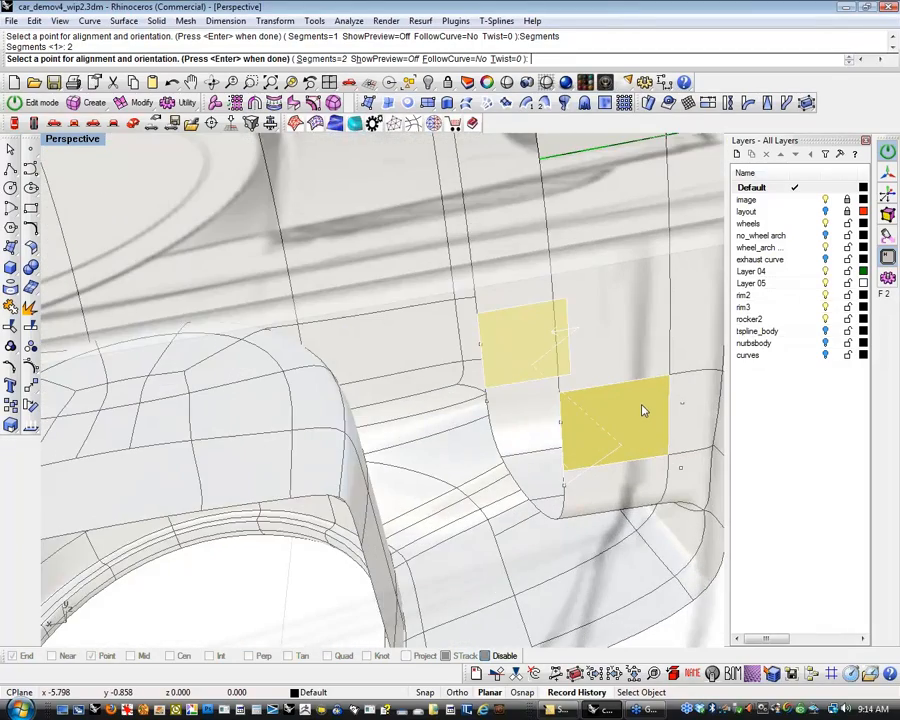
right_drag(643, 410, 526, 508)
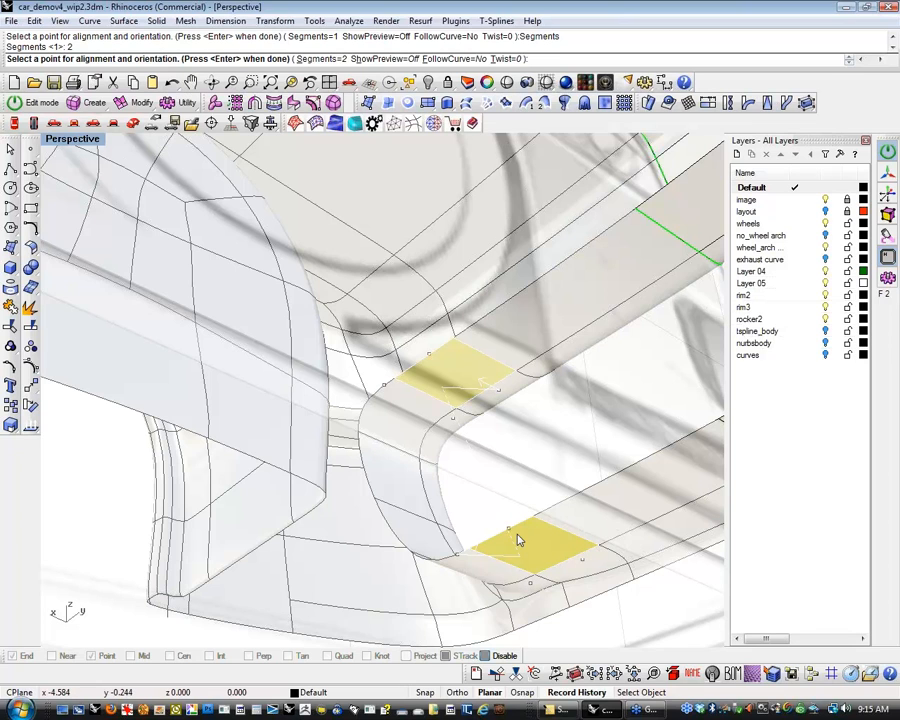
right_drag(500, 555, 533, 622)
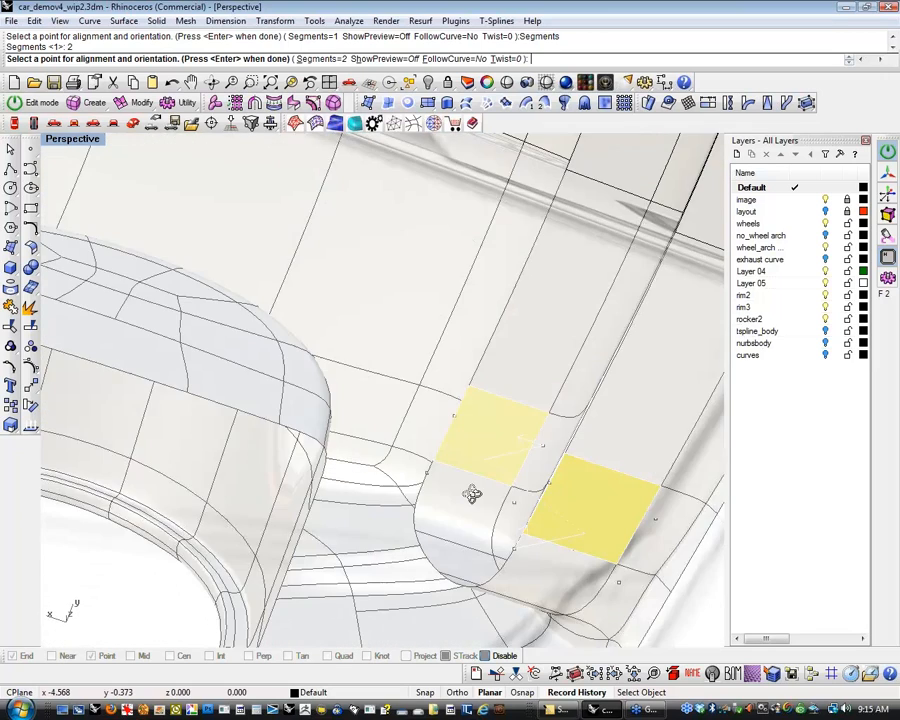
right_drag(472, 494, 537, 516)
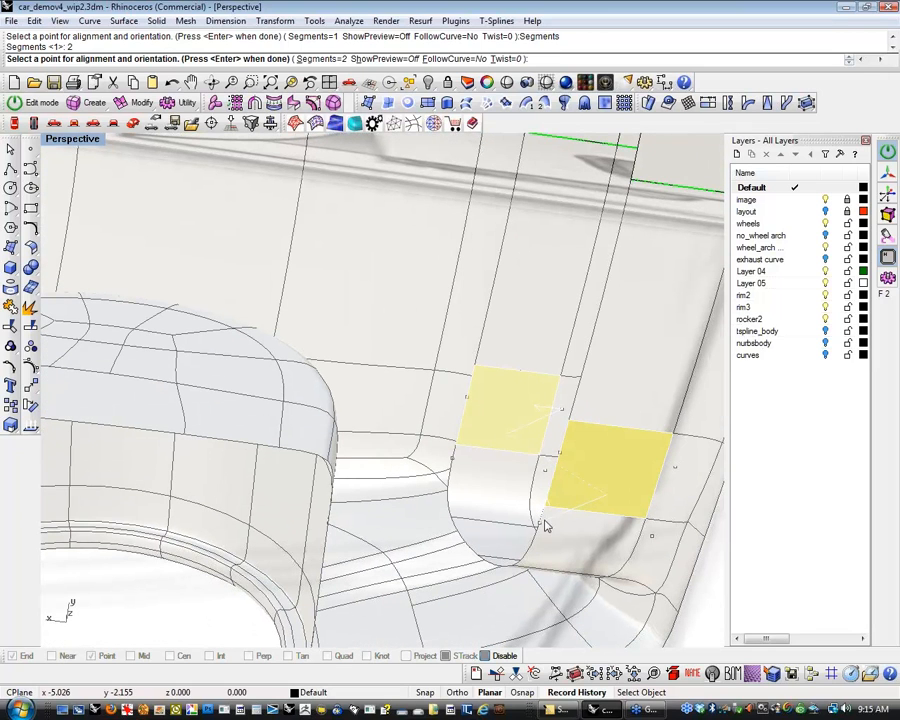
right_drag(546, 525, 621, 575)
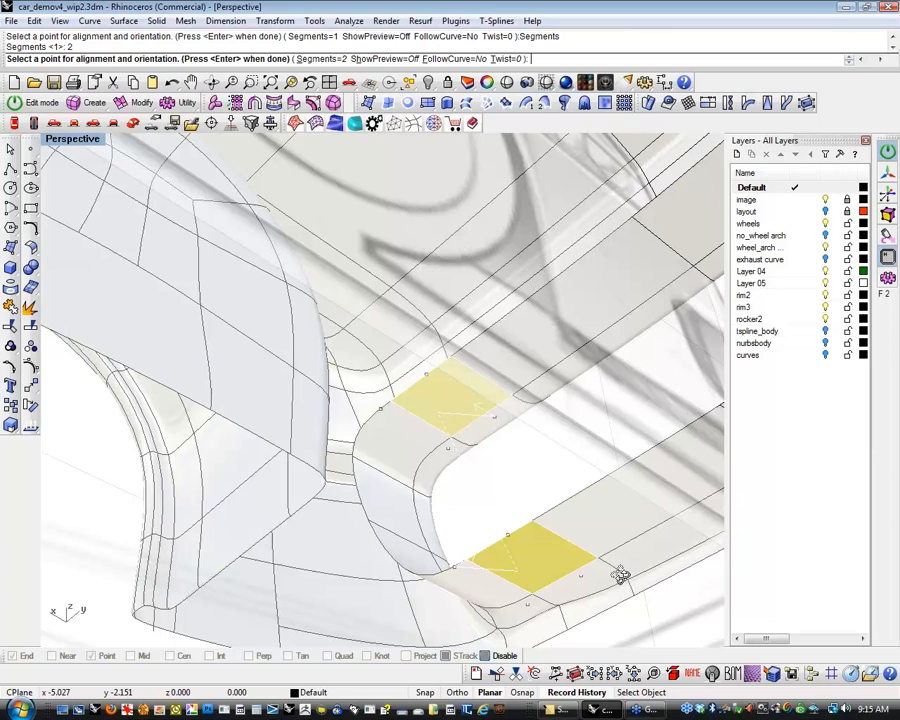
mouse_move(507, 448)
right_down()
mouse_move(534, 464)
mouse_move(518, 468)
mouse_move(517, 458)
right_up()
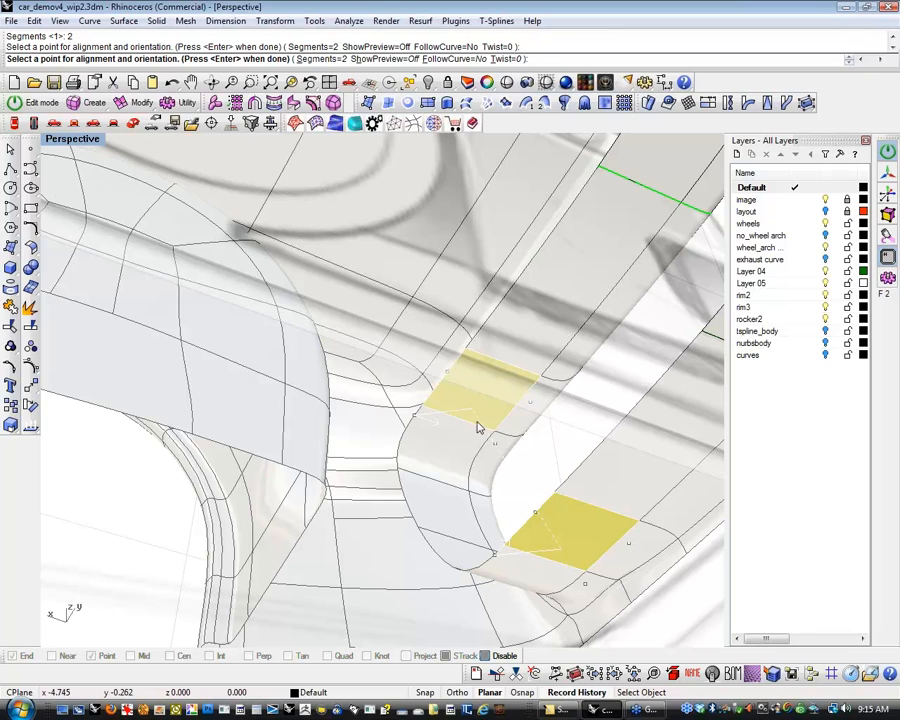
right_drag(458, 426, 488, 479)
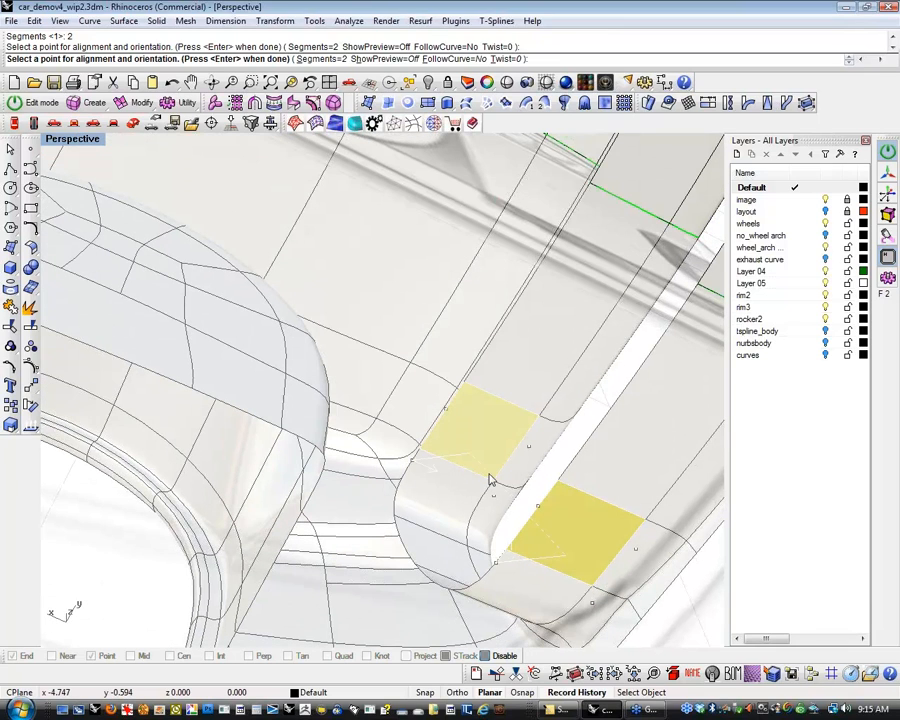
right_drag(422, 464, 342, 538)
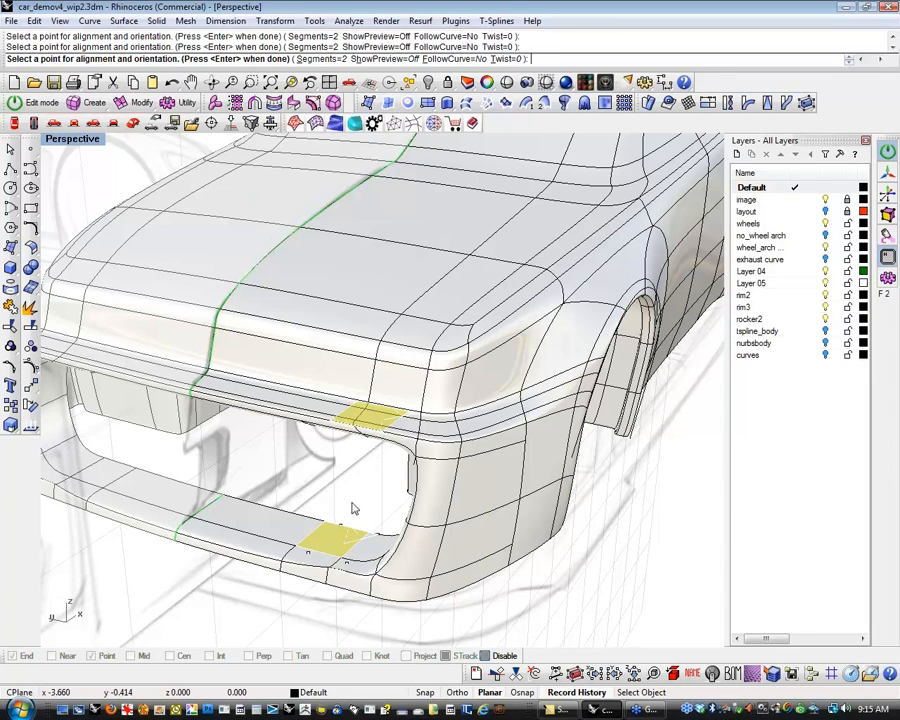
right_drag(372, 464, 408, 516)
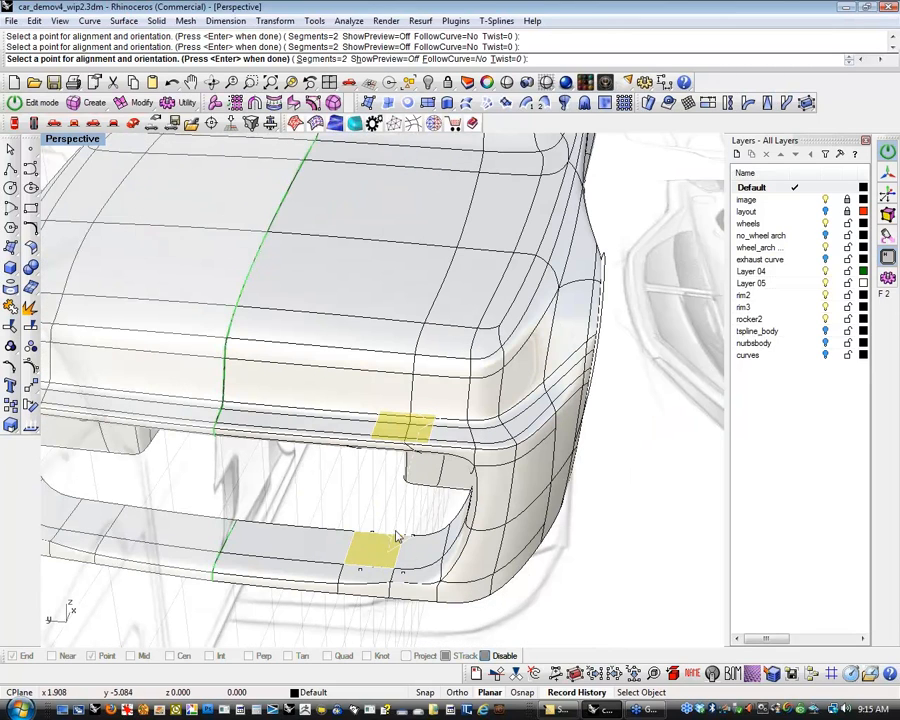
right_drag(442, 506, 475, 360)
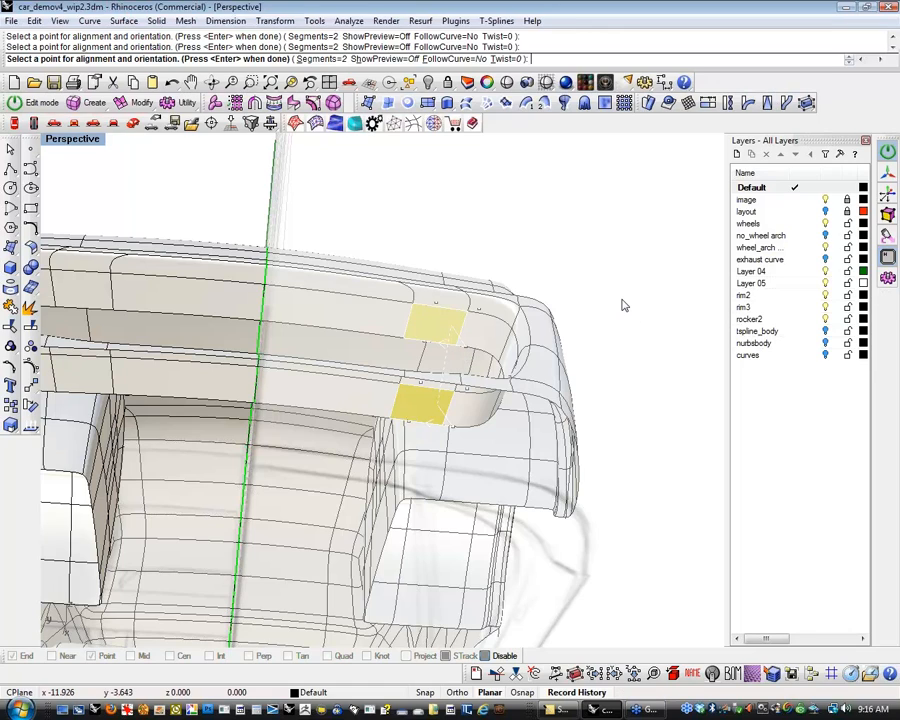
key(Return)
Delete the two rear faces of the bridged pillar inside the front intake.
right_drag(590, 324, 510, 461)
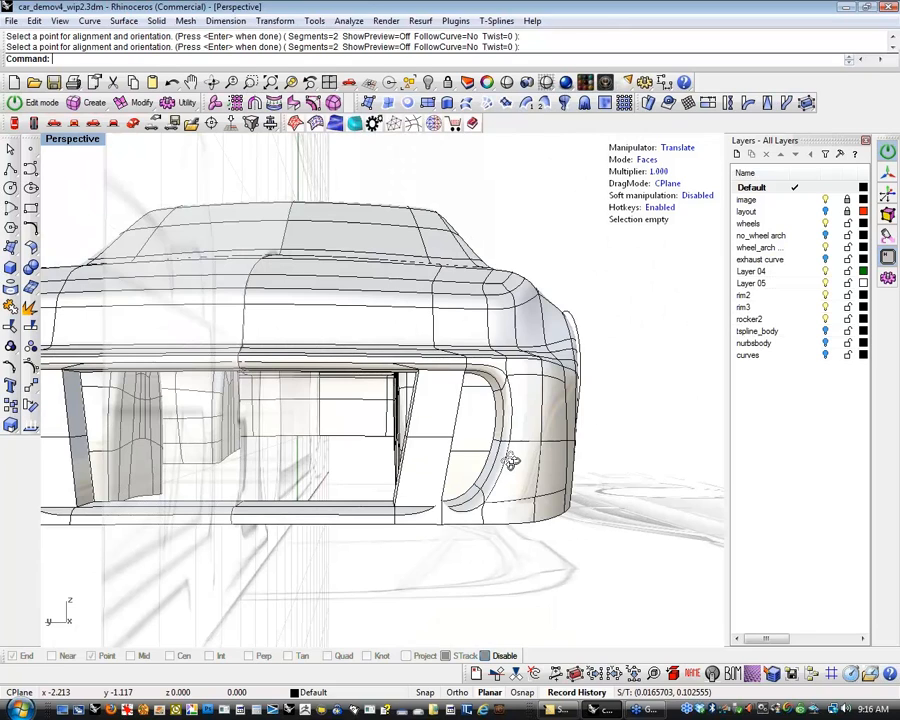
right_drag(510, 461, 398, 568)
scroll(374, 505, up, 5)
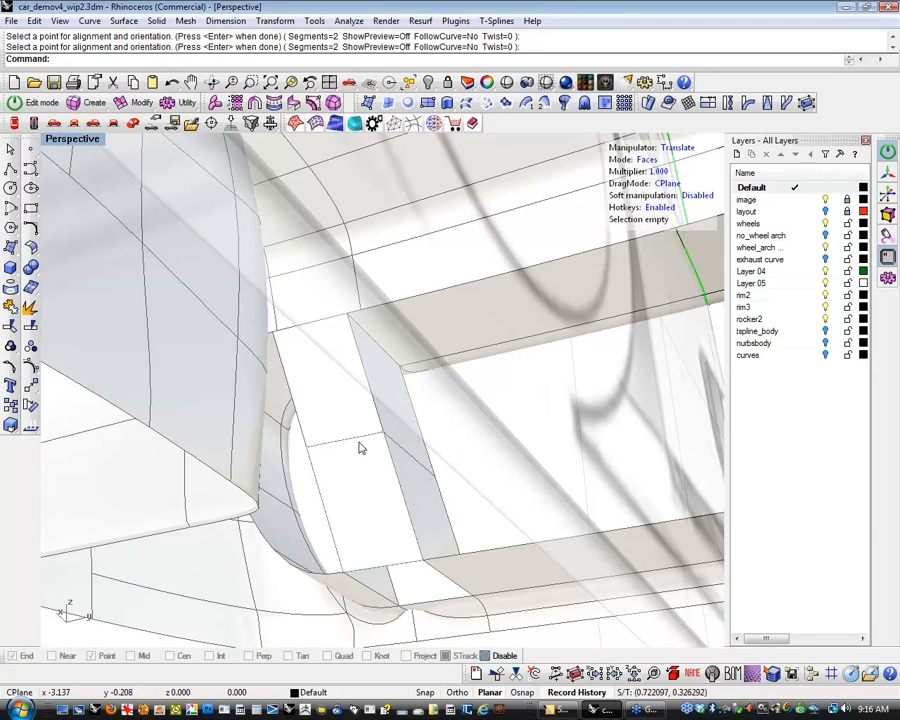
click(348, 409)
shift+click(361, 493)
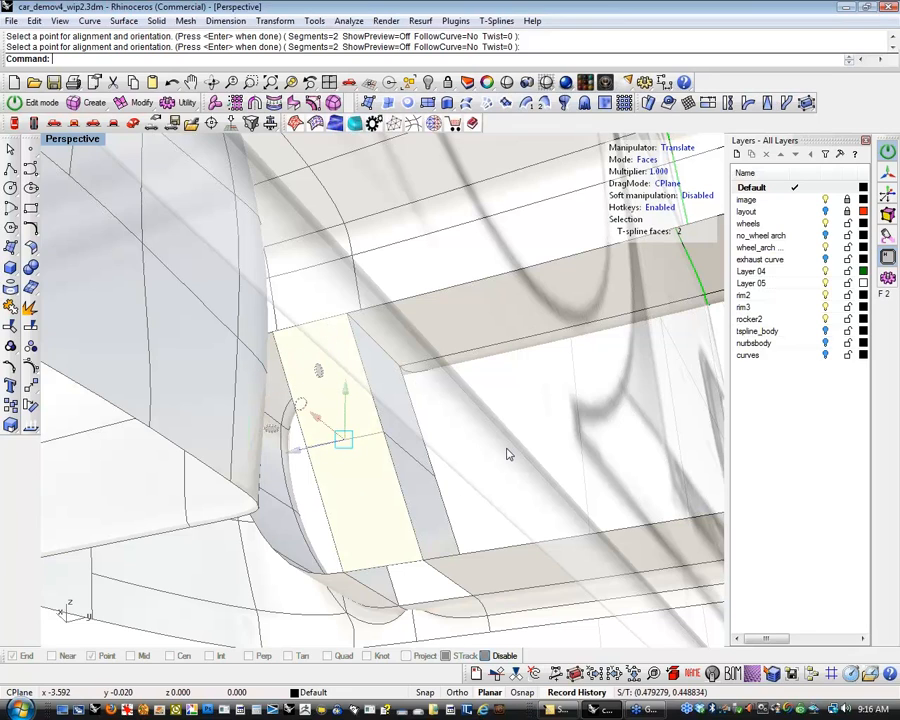
key(Delete)
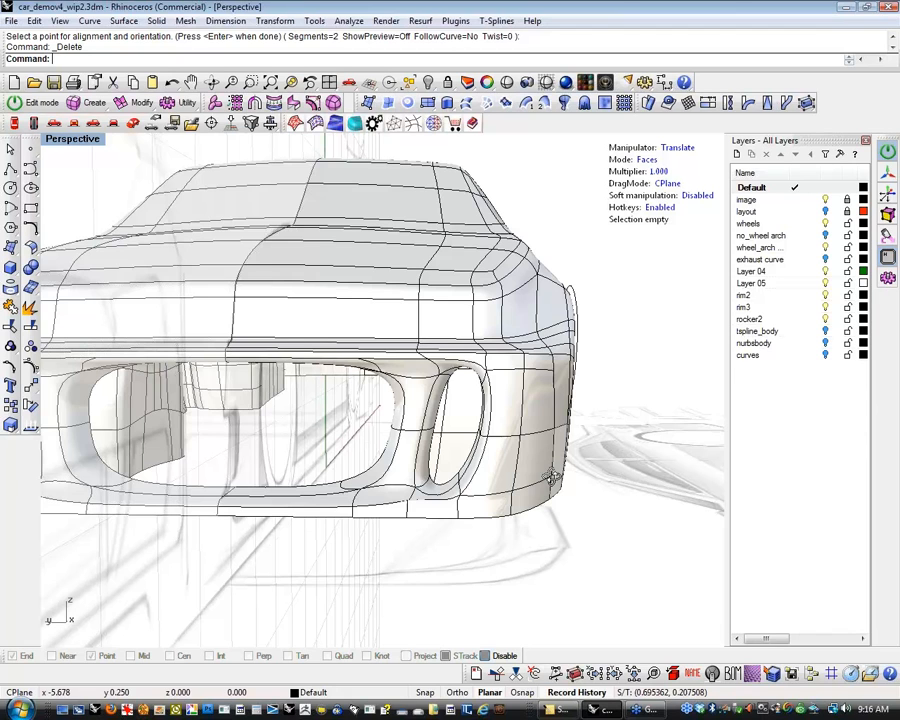
Move the edge on the intake's lower lip at the pillar's inner base slightly outward, away from the centreline.
right_drag(550, 478, 364, 516)
scroll(525, 541, up, 4)
key(s)
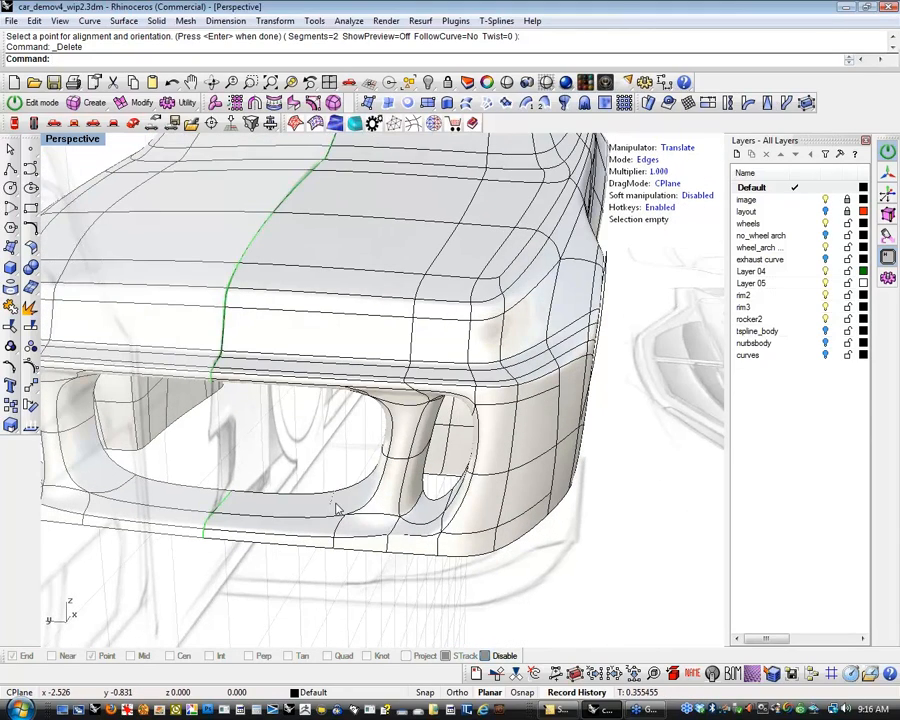
click(335, 506)
drag(421, 519, 438, 520)
click(472, 627)
Move the edge under the intake's upper lip at the pillar's top slightly outward, away from the centreline.
right_drag(432, 549, 388, 352)
click(432, 337)
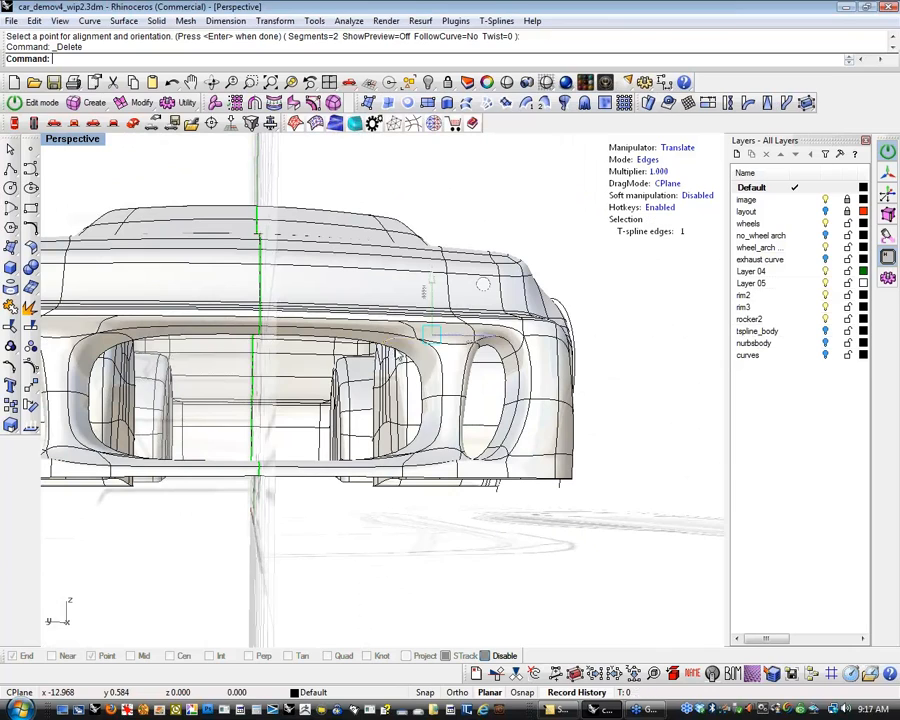
drag(488, 341, 490, 341)
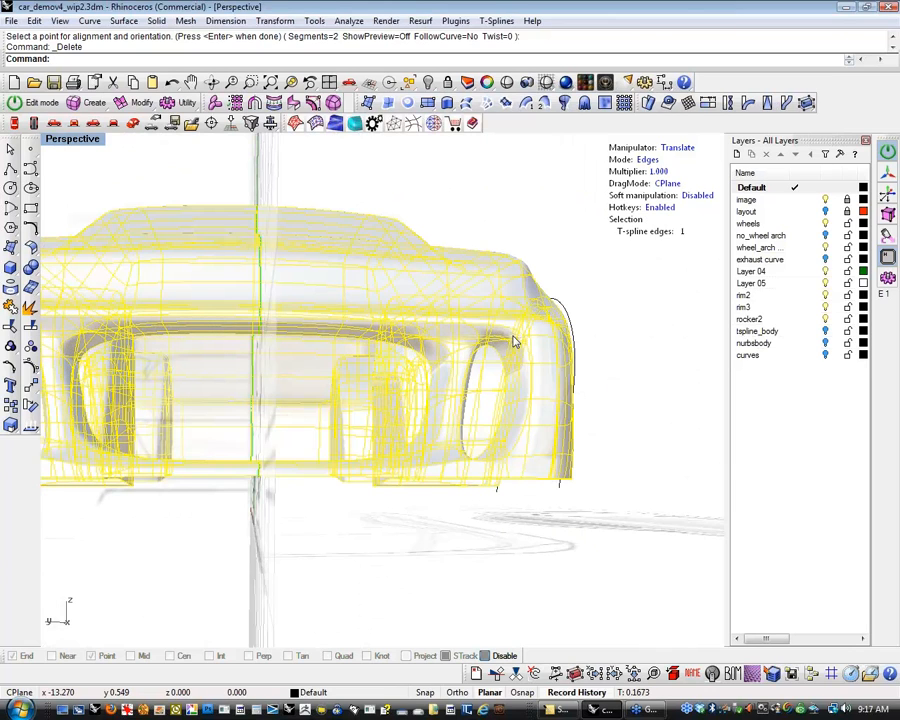
drag(525, 343, 516, 345)
mouse_move(672, 425)
right_down()
mouse_move(679, 452)
mouse_move(665, 530)
right_up()
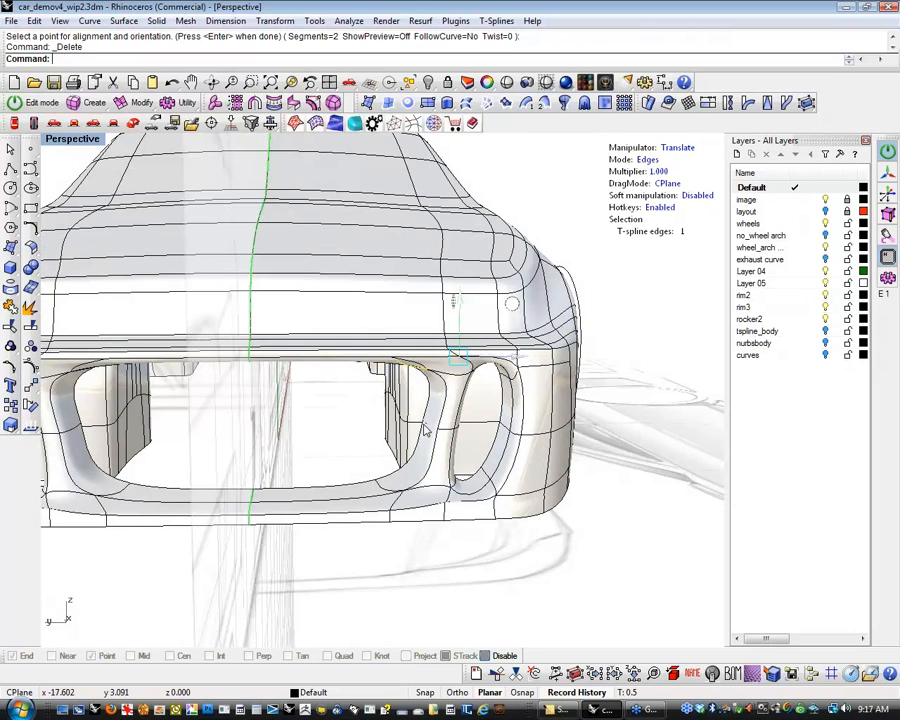
Shift the edge halfway up the pillar's inner side slightly outward, away from the centreline.
click(424, 426)
drag(473, 425, 484, 424)
click(566, 551)
mouse_move(566, 551)
right_down()
mouse_move(543, 572)
mouse_move(400, 562)
mouse_move(330, 580)
mouse_move(350, 478)
mouse_move(297, 518)
mouse_move(302, 508)
right_up()
scroll(357, 558, up, 6)
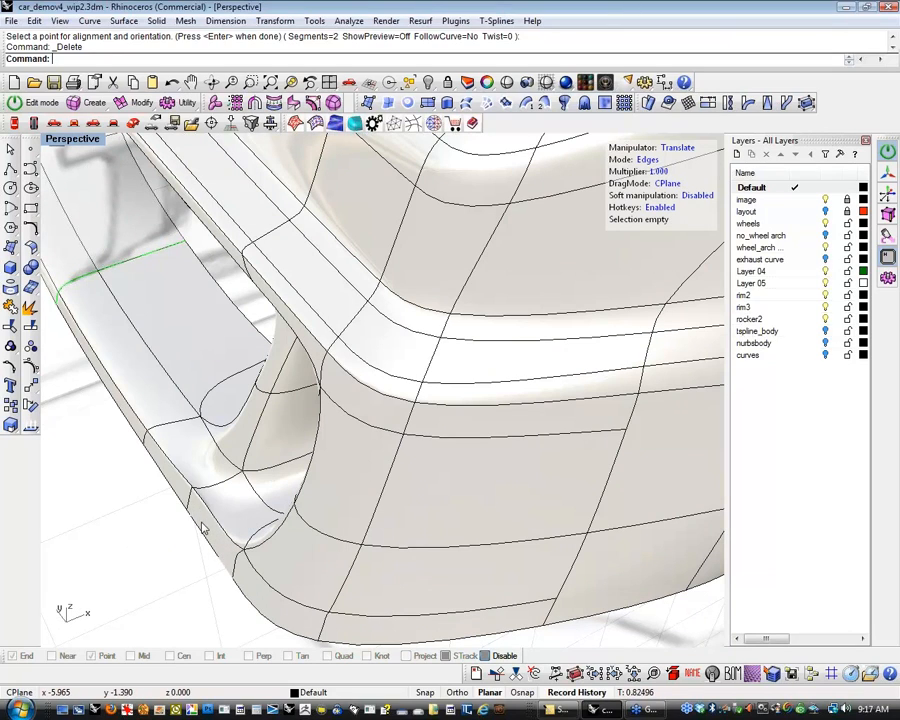
drag(189, 526, 189, 522)
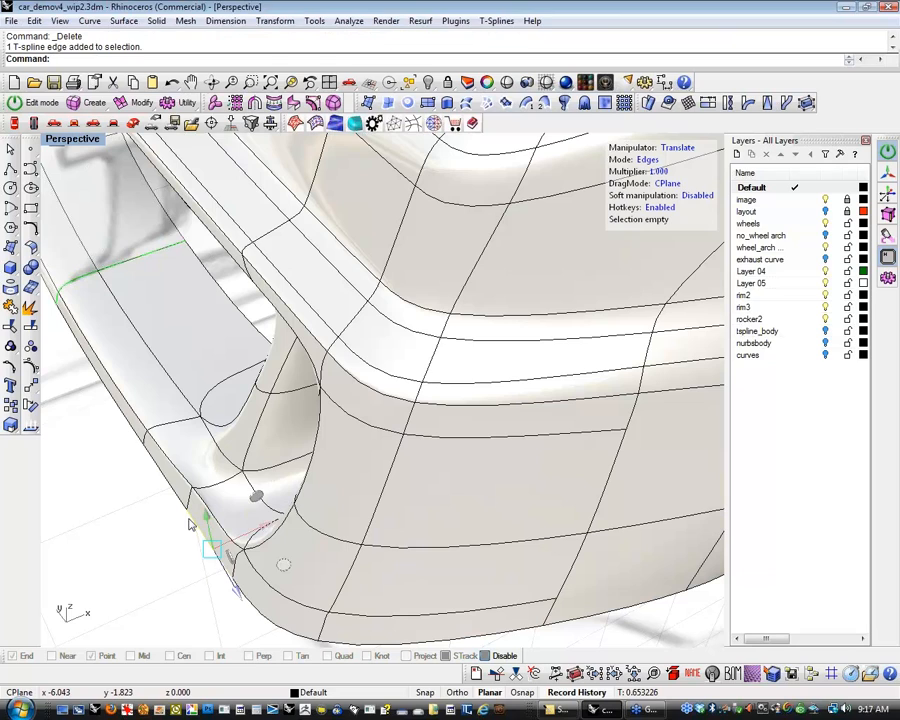
key(Delete)
right_drag(189, 506, 464, 352)
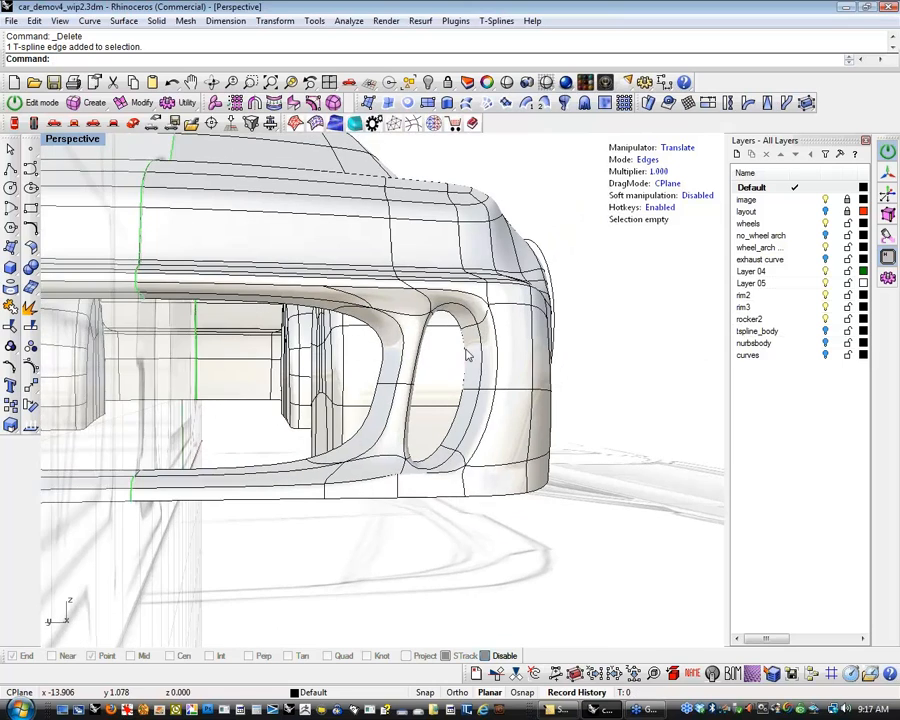
Try to raise the upper outer edge of the small side opening beside the pillar, and undo it.
click(466, 332)
drag(472, 248, 474, 237)
click(627, 454)
mouse_move(627, 454)
right_down()
mouse_move(597, 452)
mouse_move(615, 460)
right_up()
key(ctrl+z)
Slightly adjust the height of the edge where the pillar meets the intake's upper lip.
click(395, 328)
drag(409, 254, 412, 260)
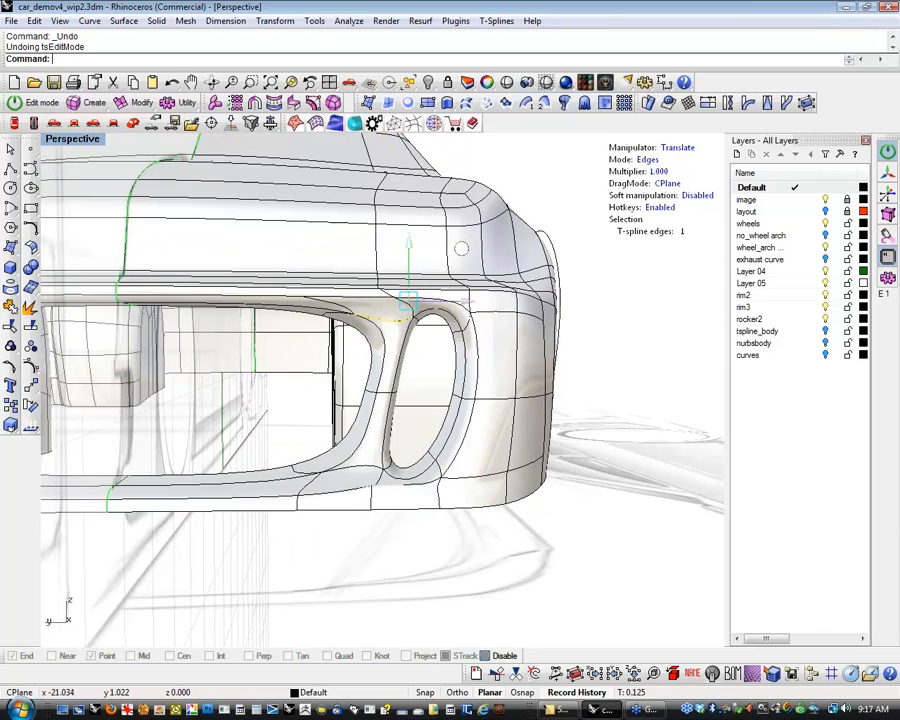
click(612, 491)
Compare the bumper's side and lower corner with the background sketch of the car's front end.
right_drag(612, 491, 245, 516)
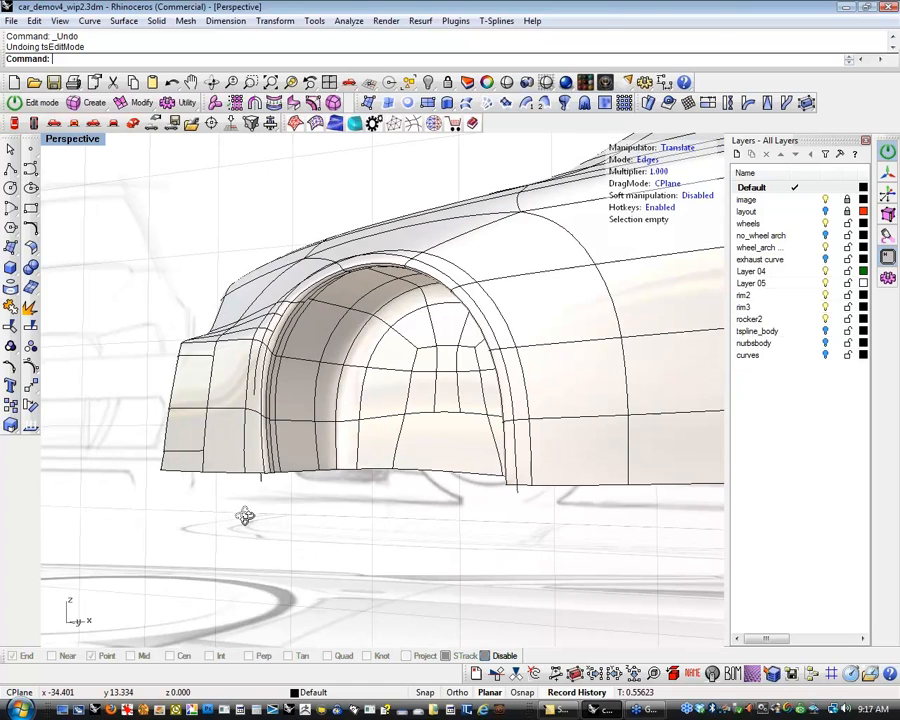
right_drag(245, 516, 454, 505)
scroll(336, 467, down, 6)
scroll(509, 516, down, 6)
scroll(513, 517, up, 8)
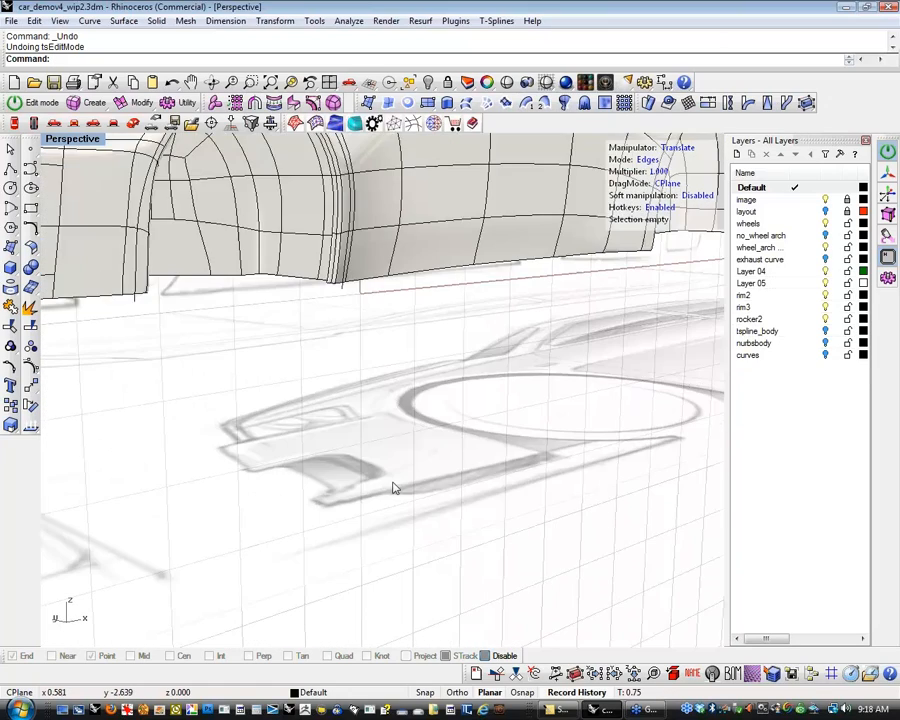
scroll(335, 472, down, 6)
shift+right_drag(438, 482, 588, 515)
scroll(252, 409, up, 4)
right_drag(362, 454, 290, 442)
right_drag(445, 456, 421, 463)
shift+right_drag(496, 439, 444, 461)
right_drag(345, 466, 438, 470)
scroll(280, 463, up, 2)
right_drag(280, 467, 405, 503)
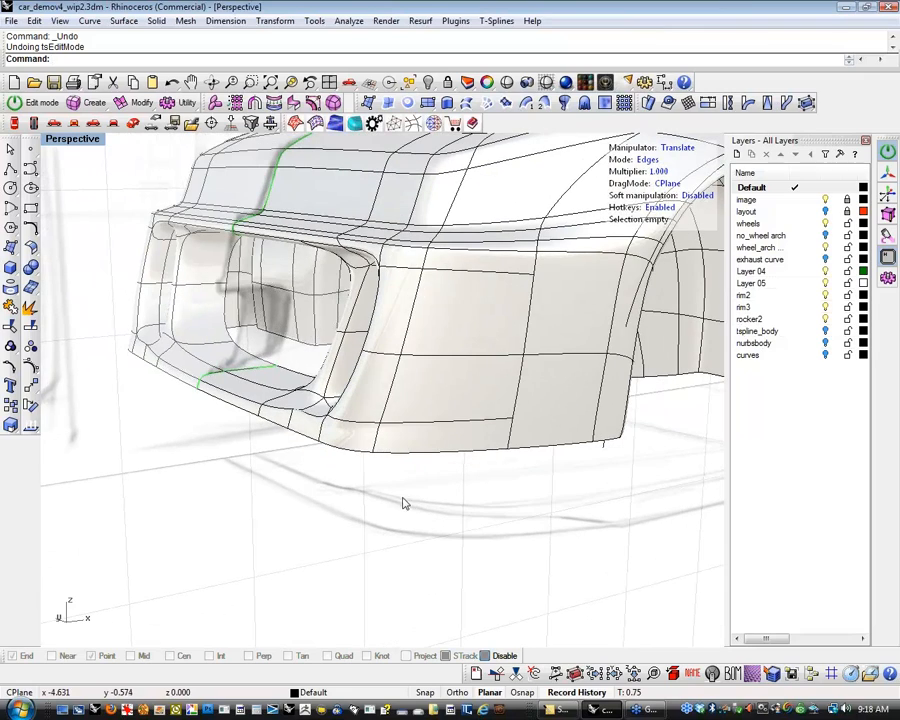
click(442, 455)
shift+click(352, 456)
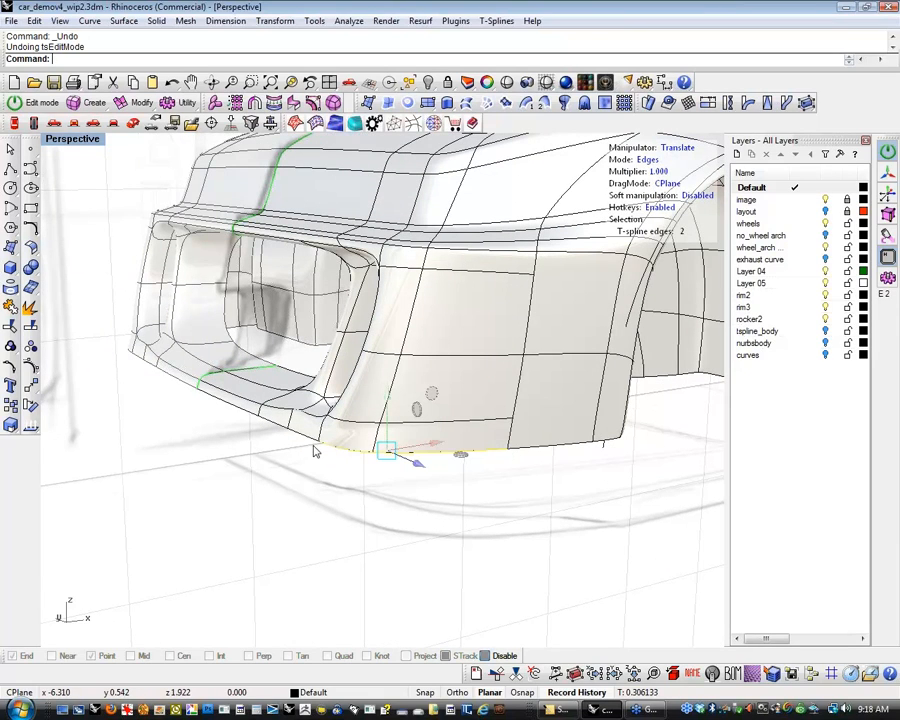
shift+double_click(312, 446)
click(485, 480)
Lower the chain of five bottom-edge segments running from the intake's front around the bumper's corner slightly.
click(403, 456)
shift+click(352, 451)
shift+click(308, 438)
shift+click(265, 423)
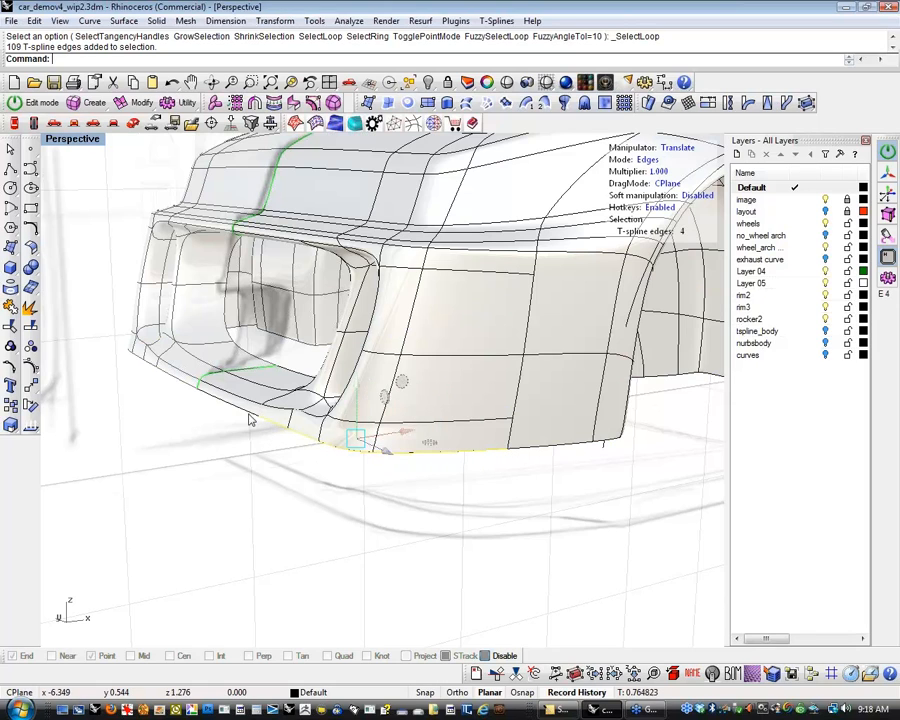
shift+click(251, 421)
mouse_move(256, 441)
right_down()
mouse_move(261, 452)
mouse_move(243, 447)
right_up()
drag(311, 365, 311, 378)
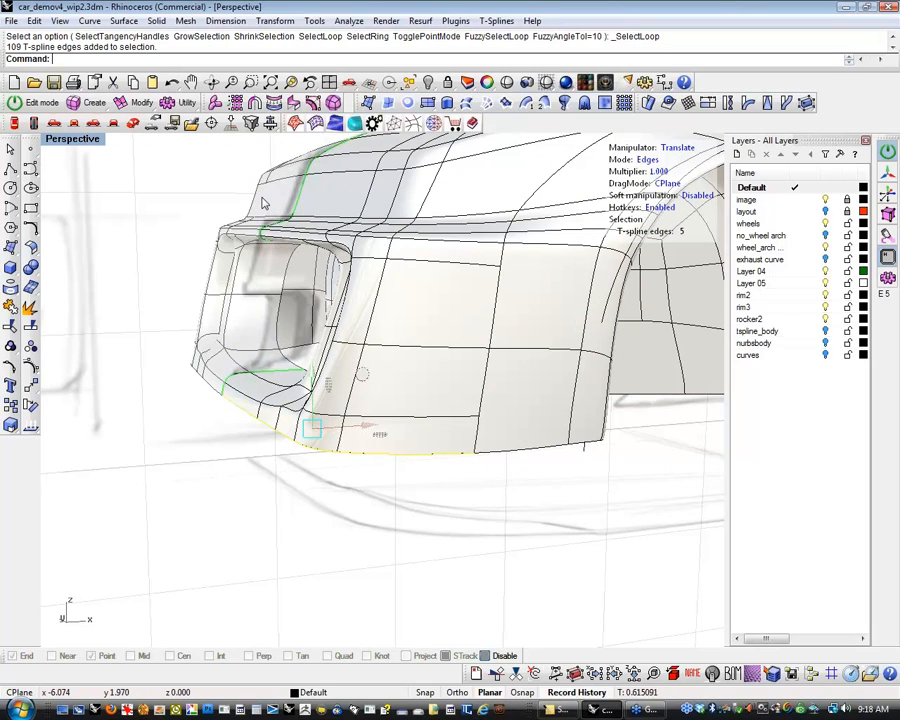
click(138, 102)
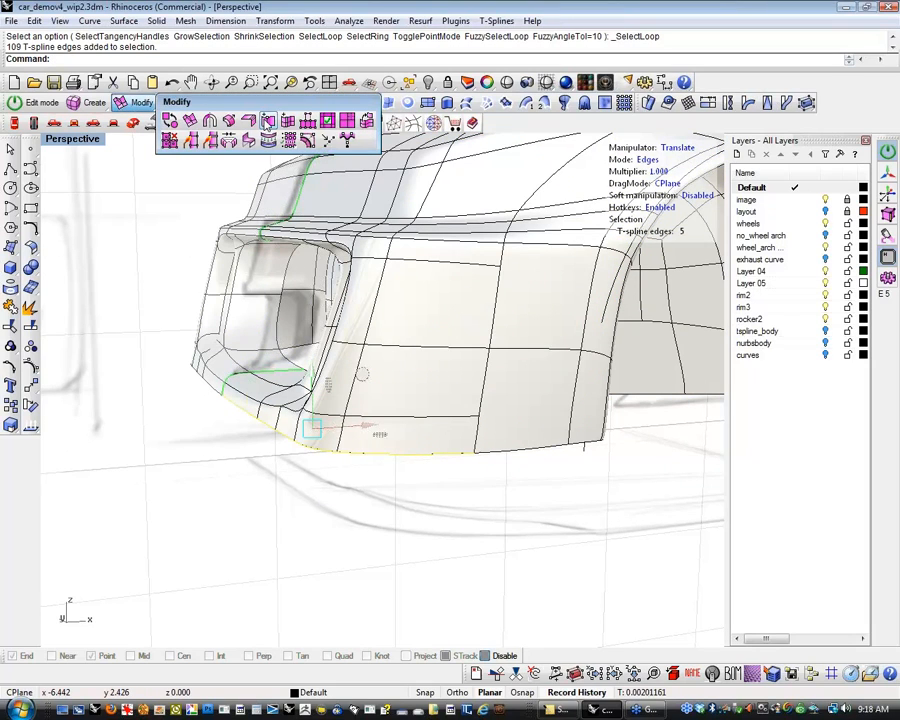
click(268, 121)
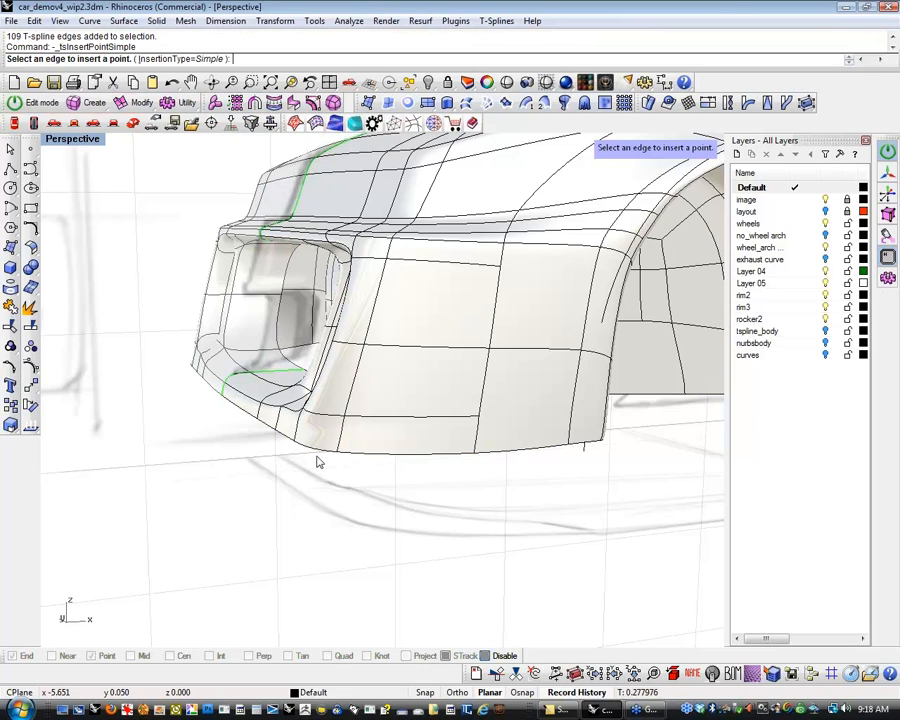
scroll(215, 410, up, 5)
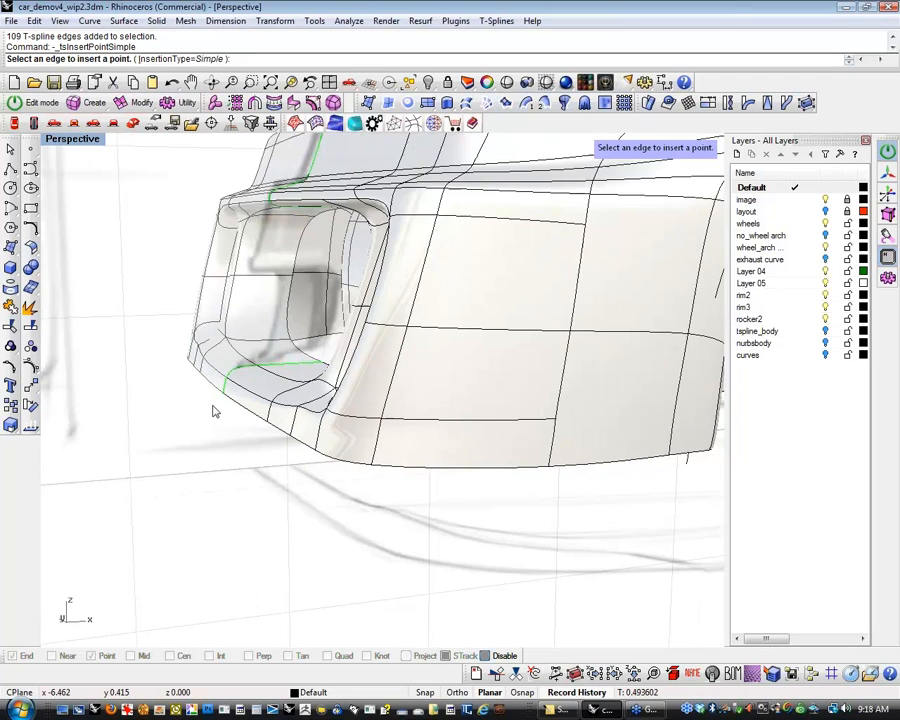
Insert a simple edge line along the lower lip, parallel to and just above the bumper's bottom edge, from the centreline around the corner.
click(141, 103)
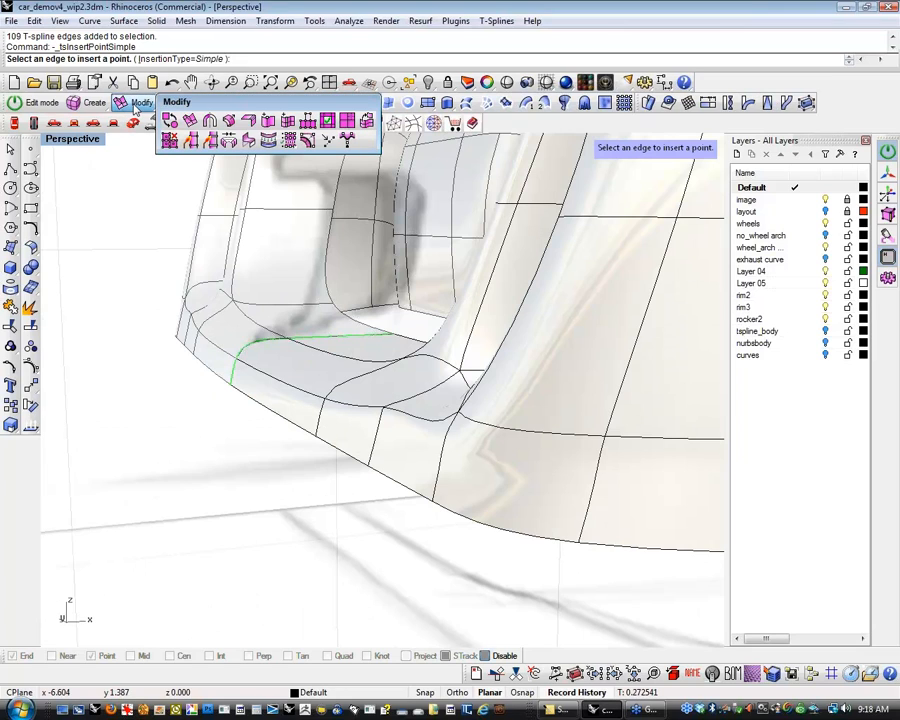
click(268, 120)
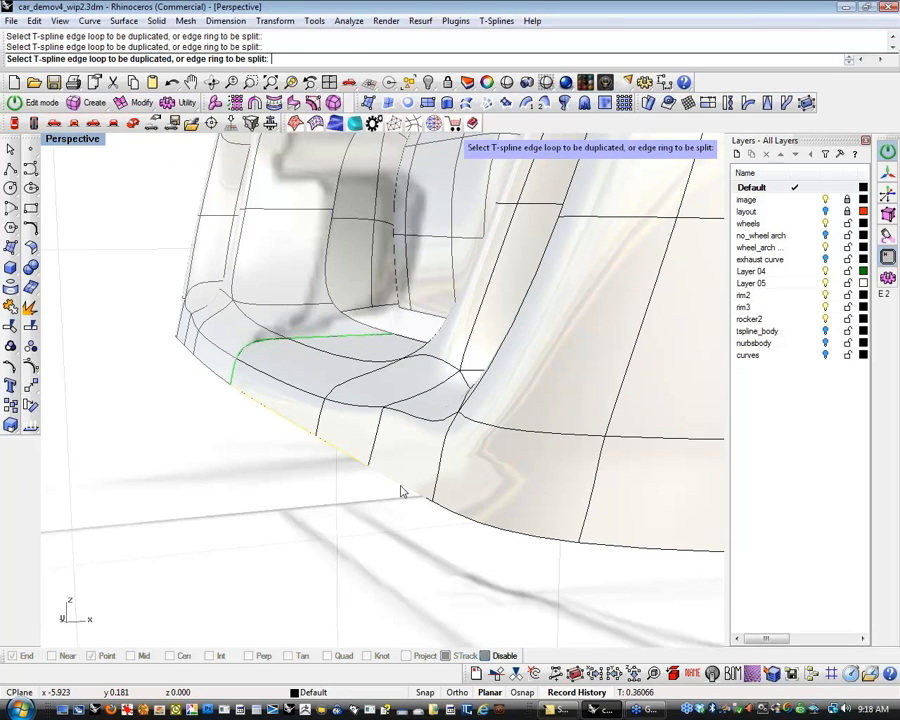
scroll(484, 532, down, 1)
scroll(479, 532, down, 2)
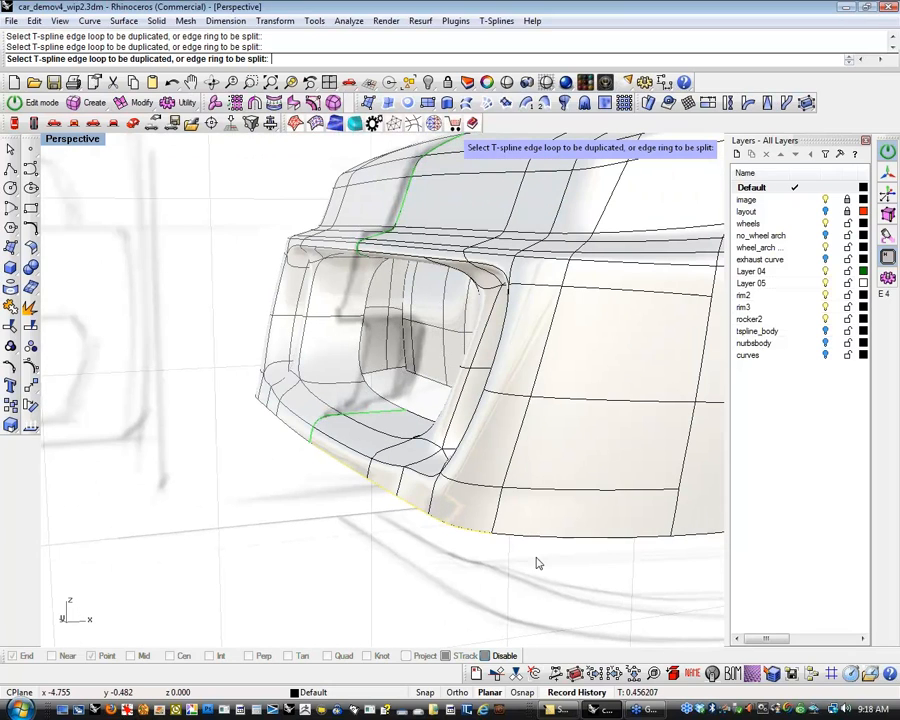
click(317, 446)
scroll(317, 446, up, 3)
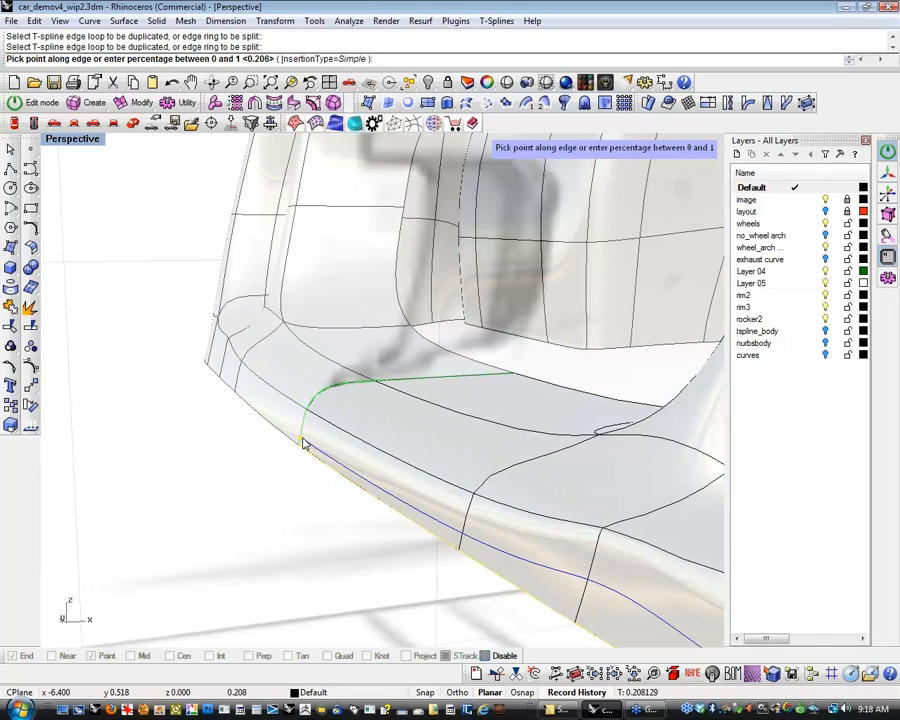
click(301, 520)
scroll(301, 519, down, 1)
scroll(294, 511, down, 1)
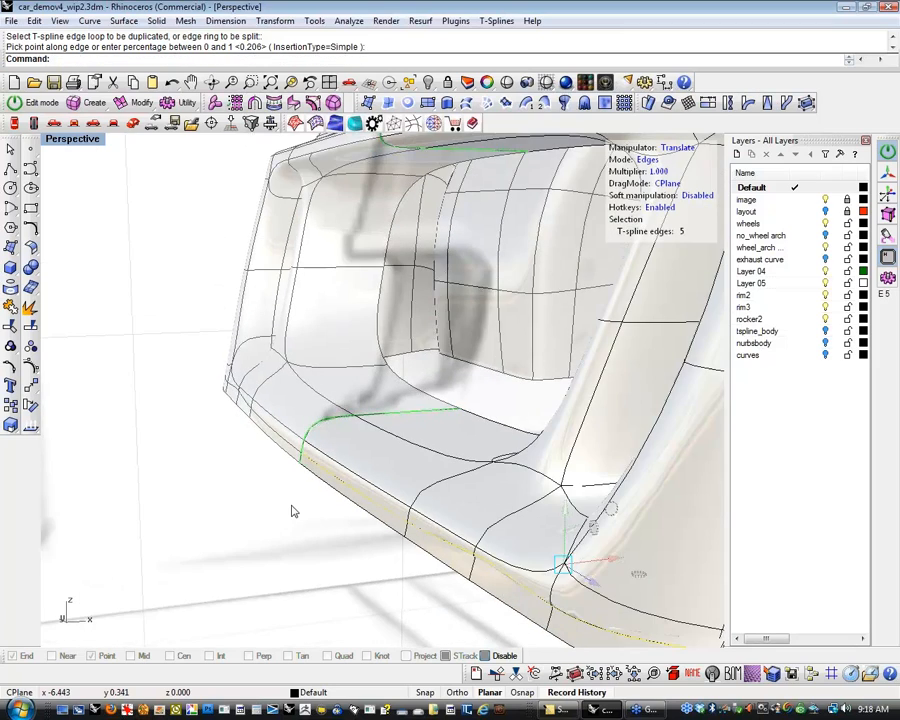
right_drag(294, 511, 312, 450)
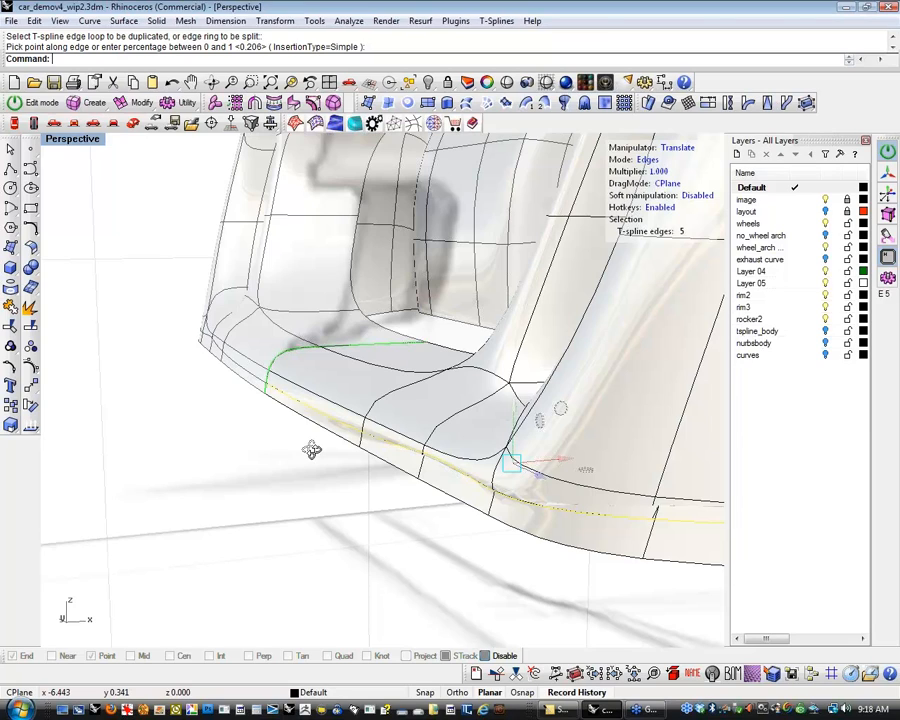
right_drag(312, 450, 300, 440)
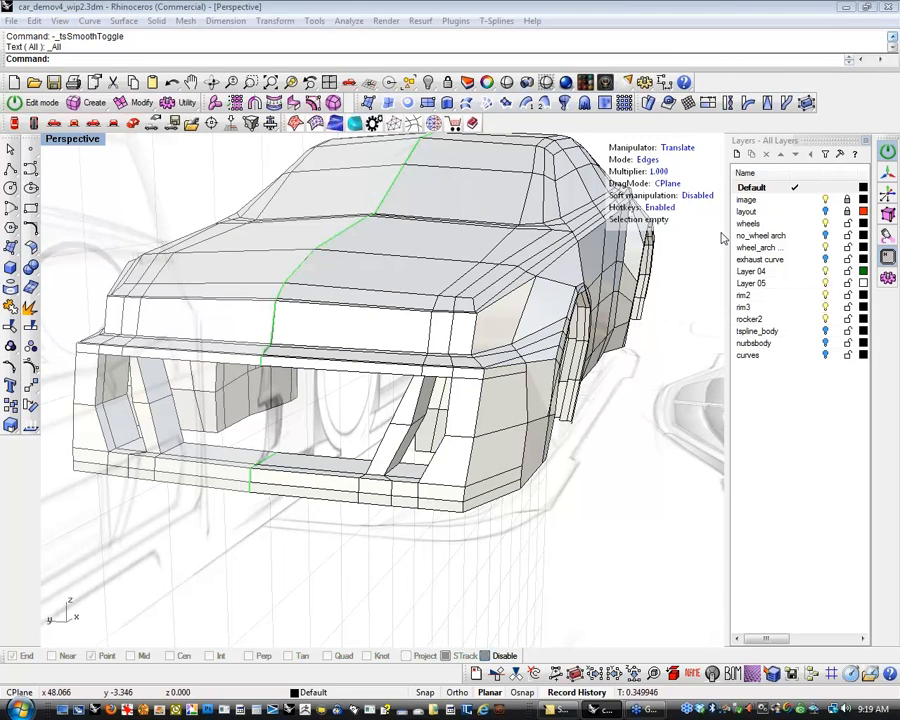
Shift the two stacked upright edges on the lower lip below the pillar's foot slightly toward the centreline.
mouse_move(649, 488)
right_down()
mouse_move(560, 542)
mouse_move(595, 522)
mouse_move(652, 512)
right_up()
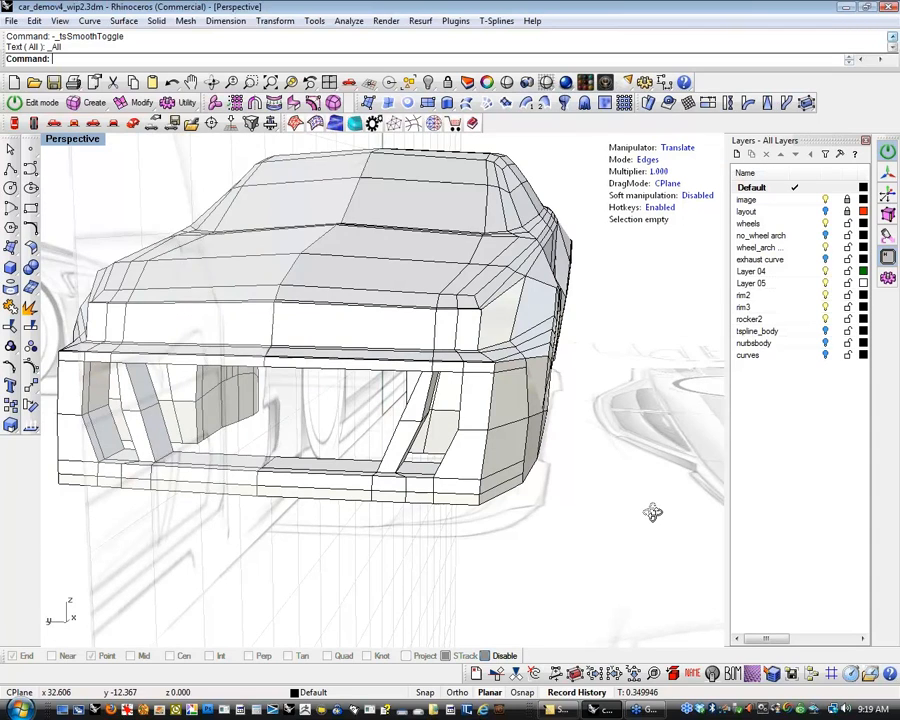
scroll(434, 428, up, 7)
click(434, 428)
key(Escape)
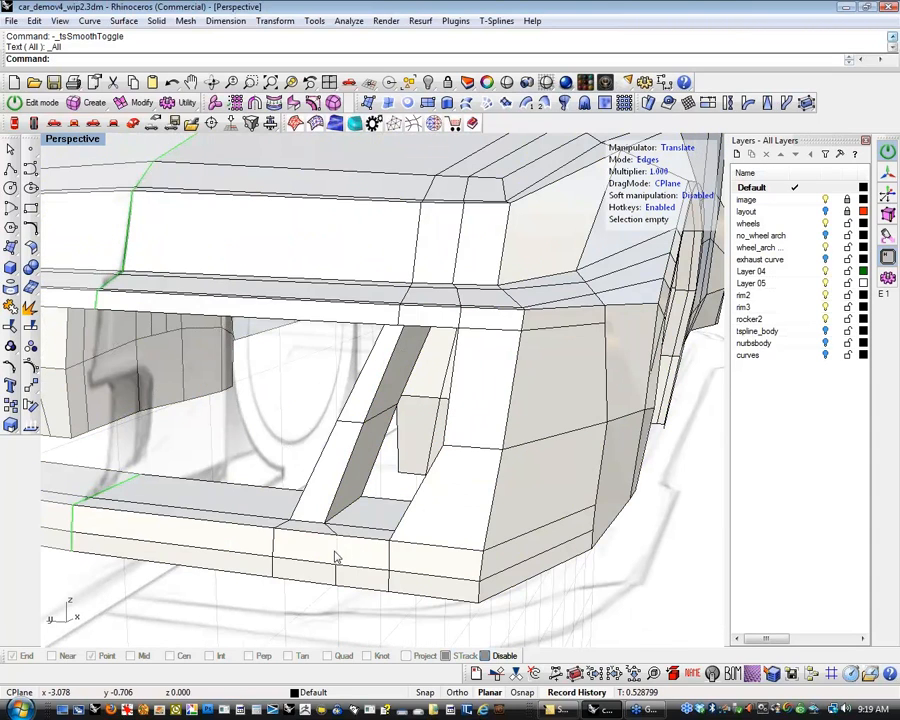
click(335, 552)
shift+click(336, 580)
drag(379, 570, 355, 578)
click(303, 607)
scroll(347, 546, down, 6)
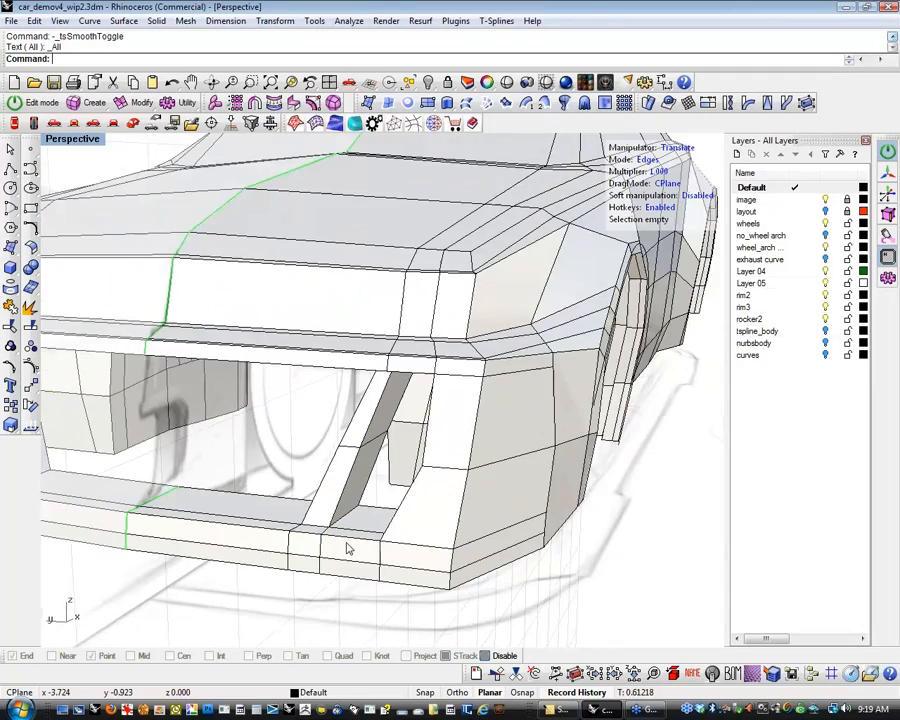
Shift the vertex on the intake's upper lip beside the pillar's top outward, closer to the pillar.
right_drag(375, 500, 385, 366)
scroll(436, 365, up, 7)
key(a)
click(313, 321)
drag(375, 321, 440, 320)
right_drag(430, 388, 352, 356)
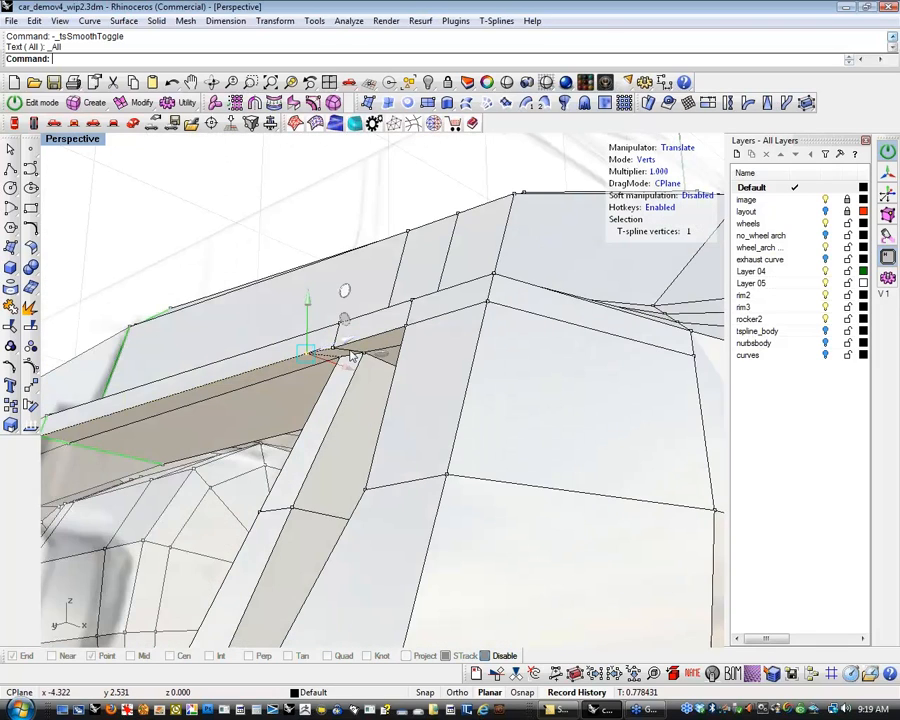
drag(352, 366, 354, 368)
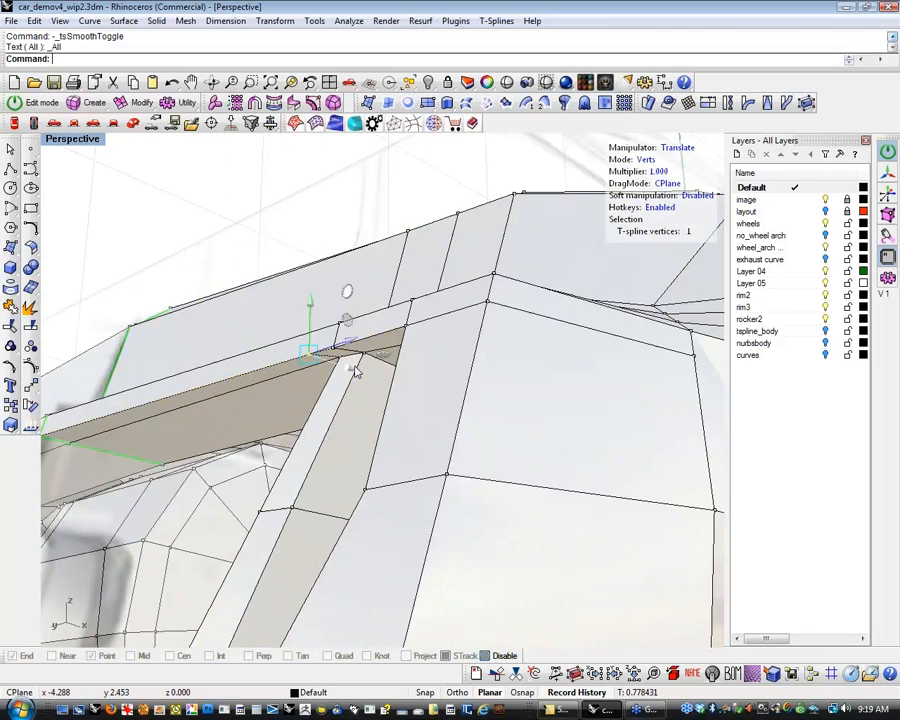
scroll(352, 370, down, 5)
right_drag(366, 390, 366, 482)
click(295, 548)
Return the body to smooth display and move three edges along the front of the lower lip slightly rearward.
right_drag(295, 548, 305, 472)
scroll(330, 500, down, 4)
key(Tab)
scroll(335, 536, up, 8)
scroll(281, 508, up, 6)
key(s)
click(253, 435)
shift+click(295, 445)
shift+click(330, 459)
right_drag(390, 502, 338, 424)
click(334, 424)
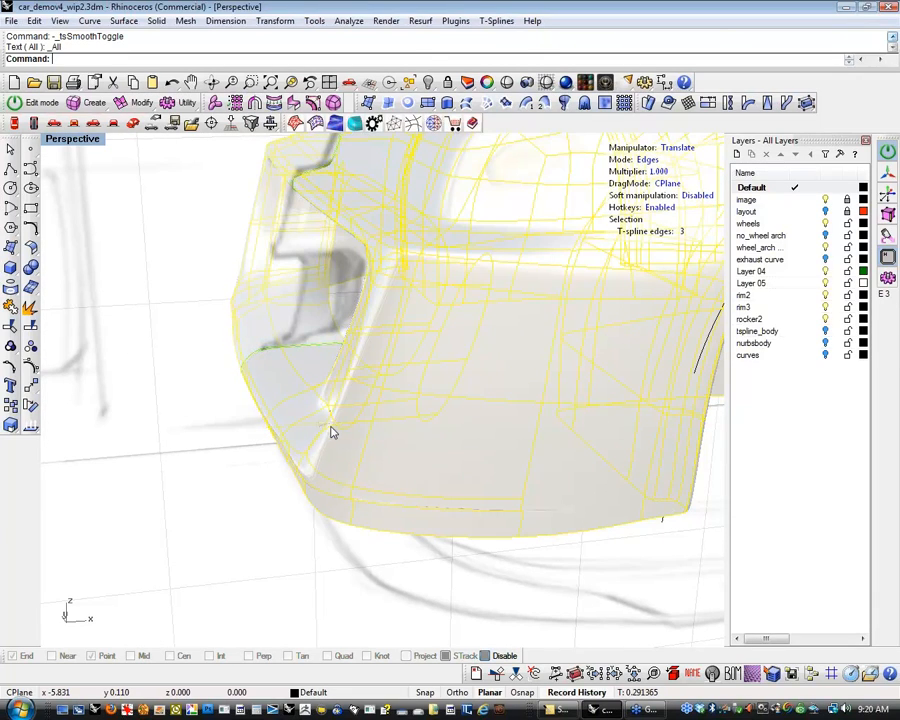
drag(333, 432, 343, 430)
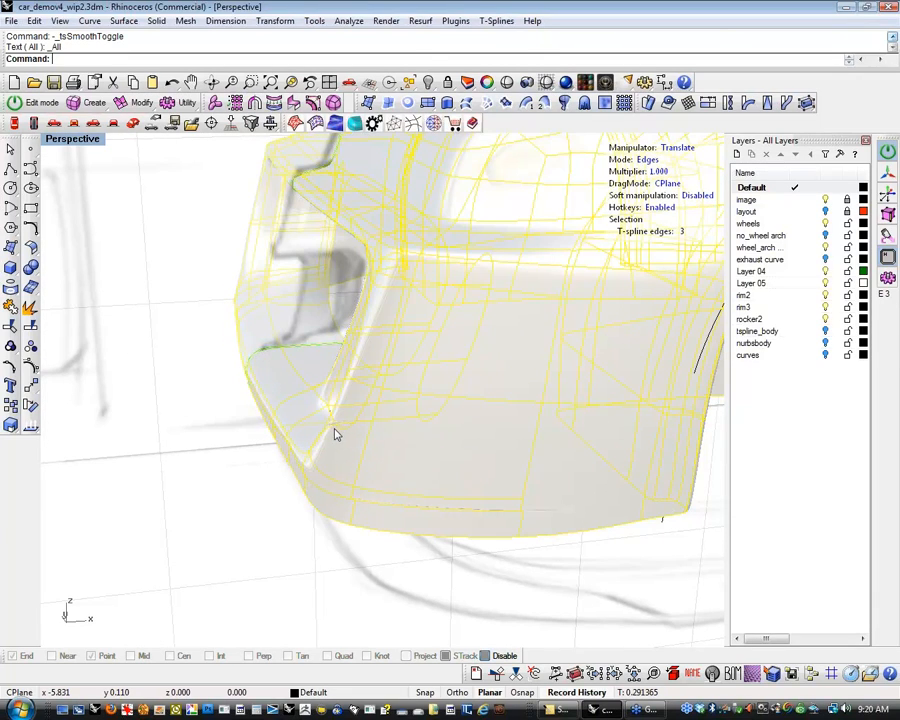
click(237, 538)
Move three segments of the lip's bottom edge slightly rearward so the lip tucks under at the front.
right_drag(237, 538, 295, 462)
click(275, 460)
shift+click(267, 459)
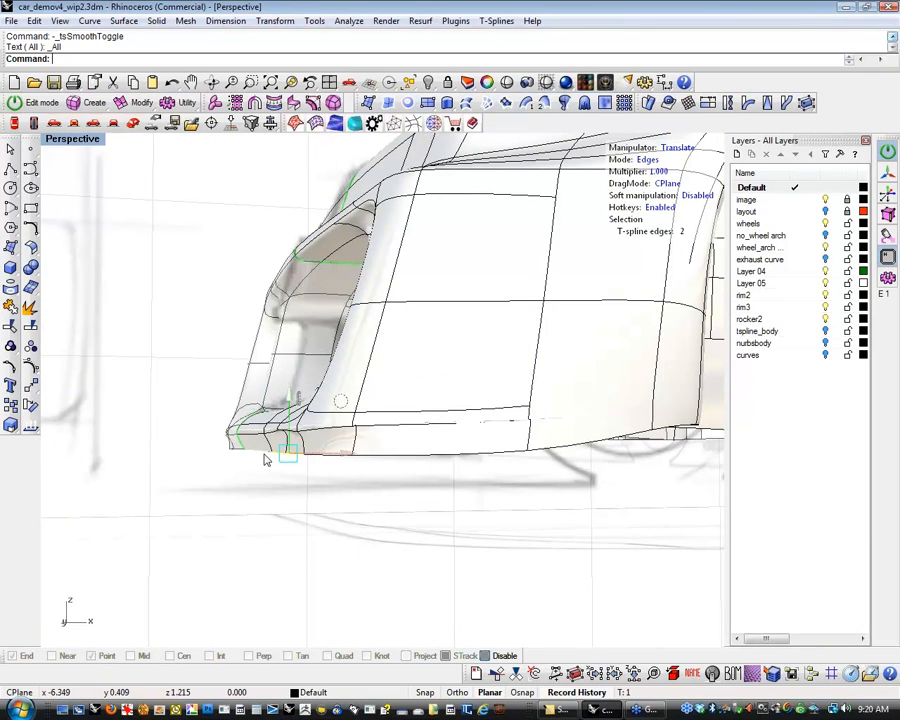
shift+click(341, 457)
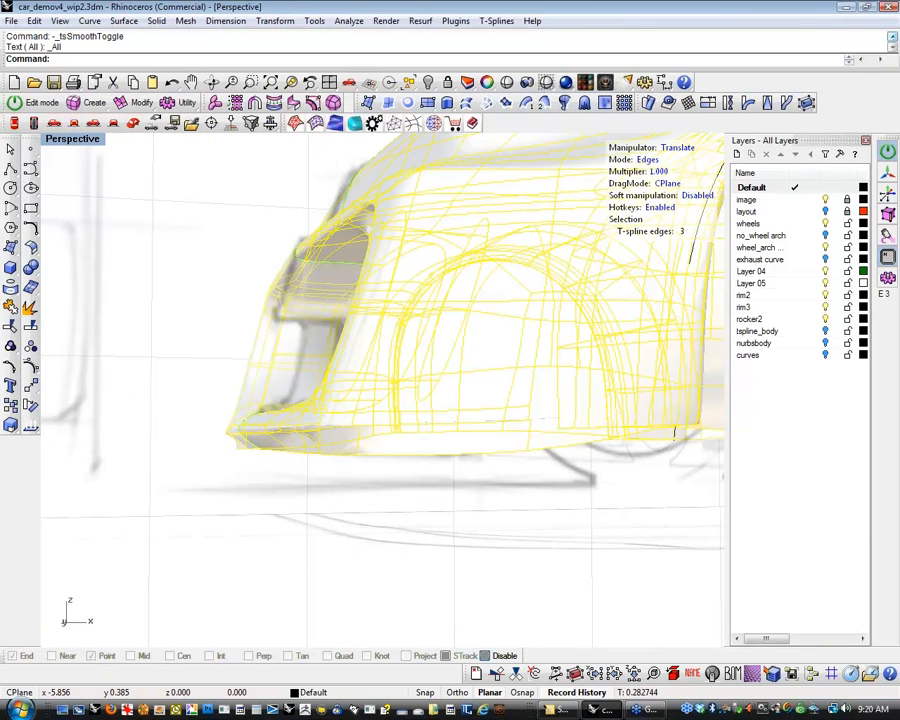
click(306, 490)
right_drag(302, 492, 250, 460)
scroll(293, 518, up, 4)
scroll(409, 326, down, 5)
scroll(414, 364, down, 6)
scroll(350, 454, up, 5)
scroll(315, 477, down, 1)
Select all vertices of the car body and weld them.
key(a)
scroll(304, 499, down, 5)
drag(151, 276, 636, 520)
key(ctrl+a)
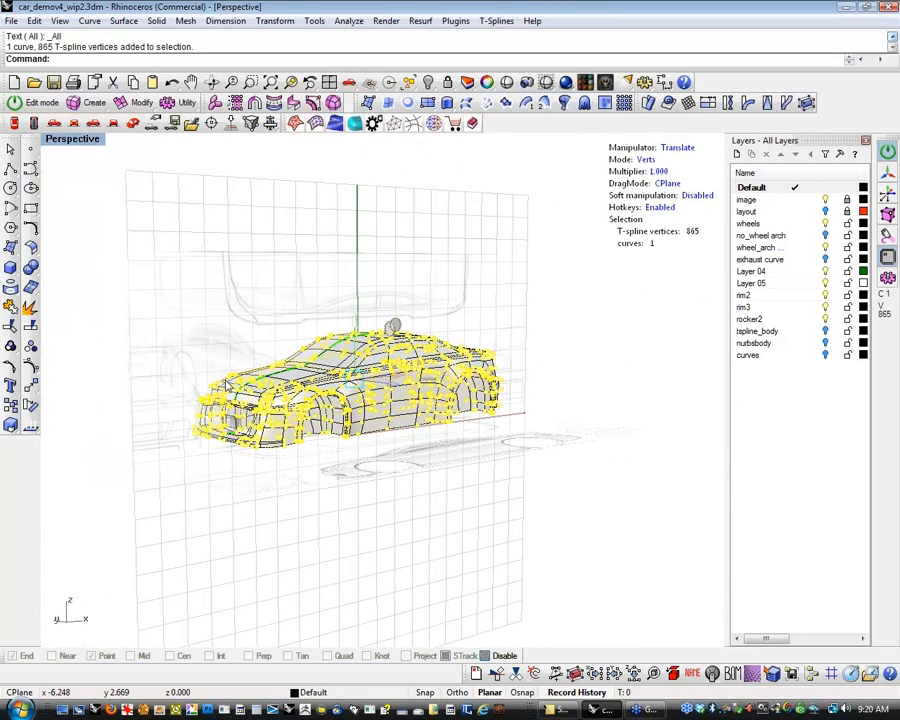
click(121, 104)
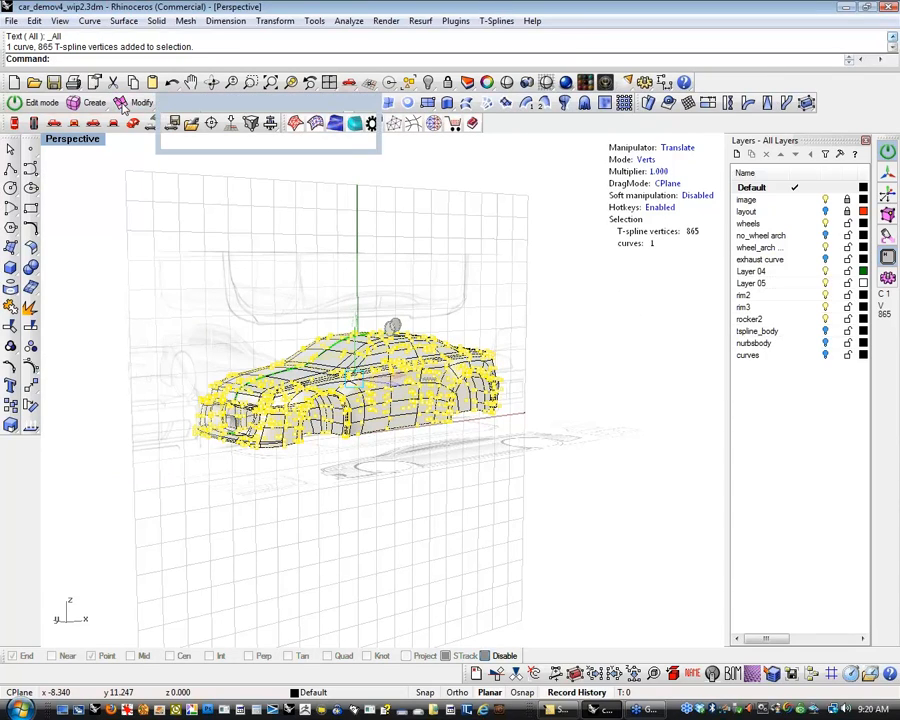
click(191, 144)
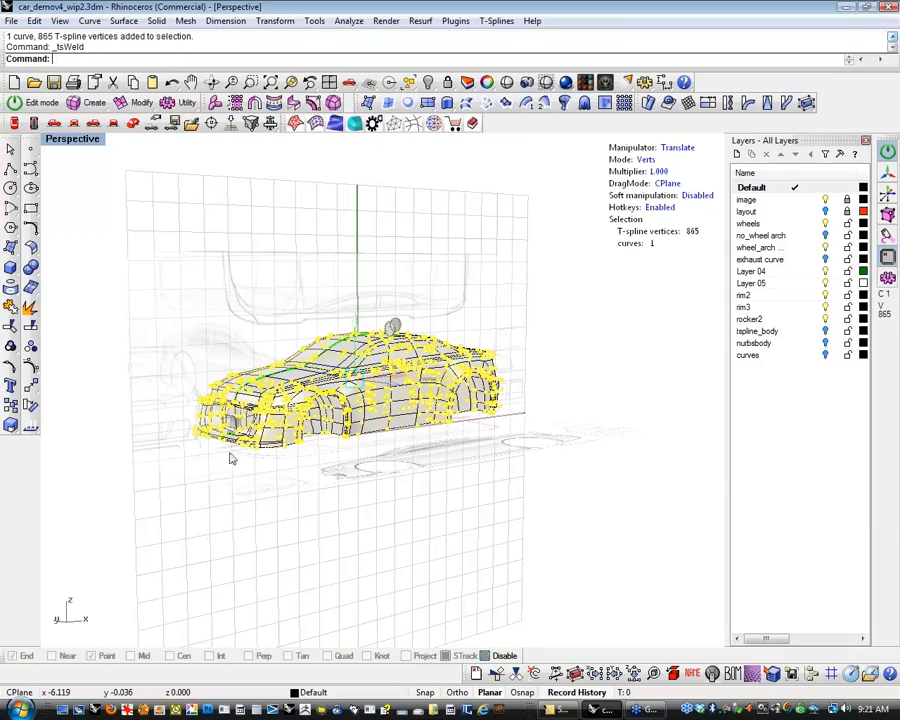
scroll(230, 432, up, 5)
scroll(227, 430, up, 10)
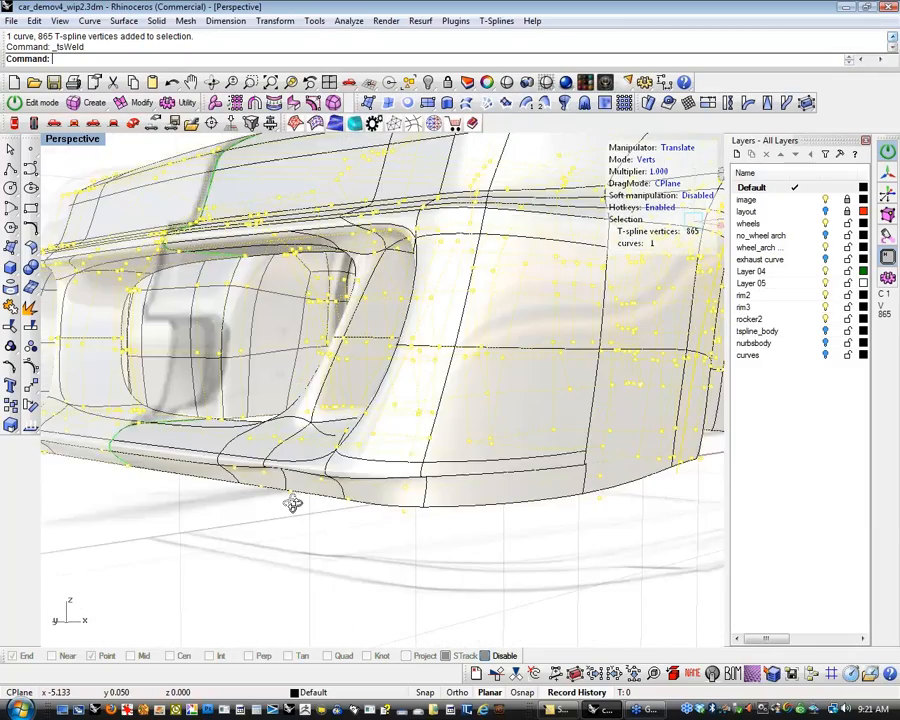
scroll(289, 481, down, 8)
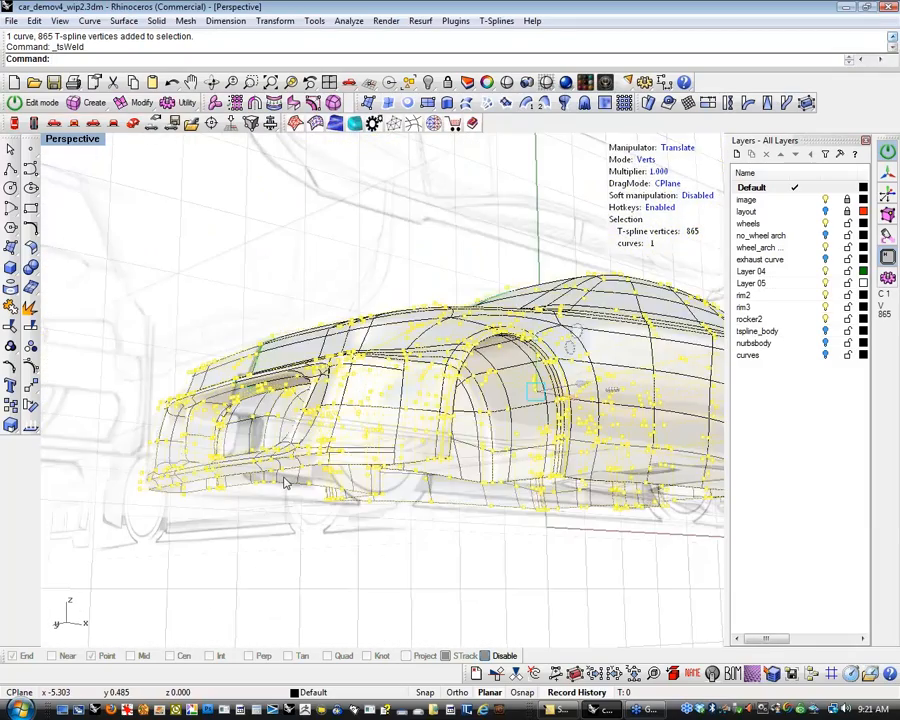
click(186, 313)
Try removing the creases across the whole car body, and undo it.
right_drag(260, 358, 327, 183)
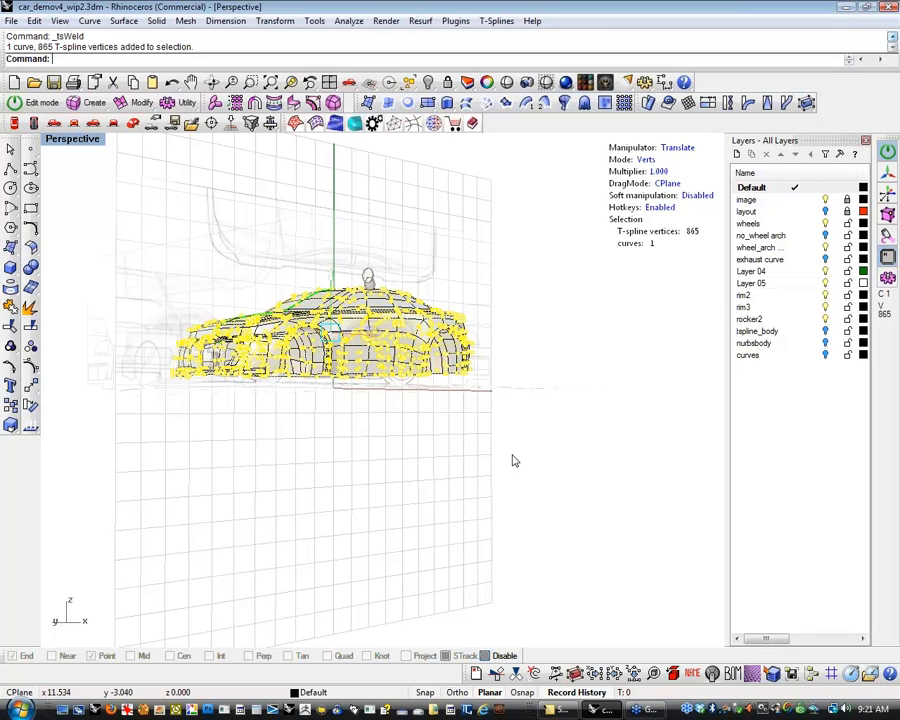
right_drag(371, 443, 372, 491)
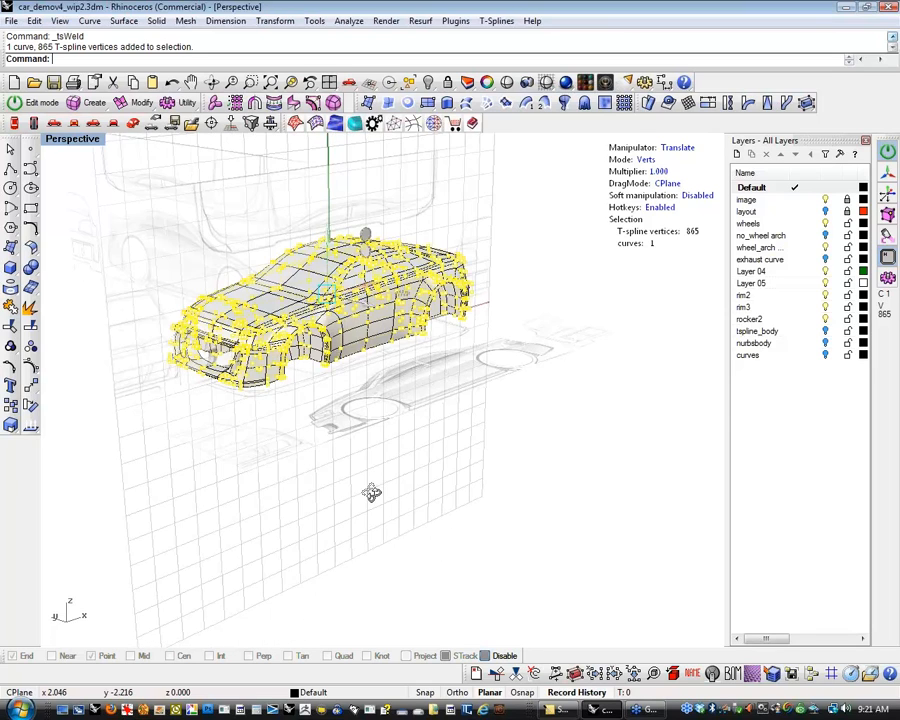
scroll(199, 382, up, 10)
right_drag(283, 451, 316, 457)
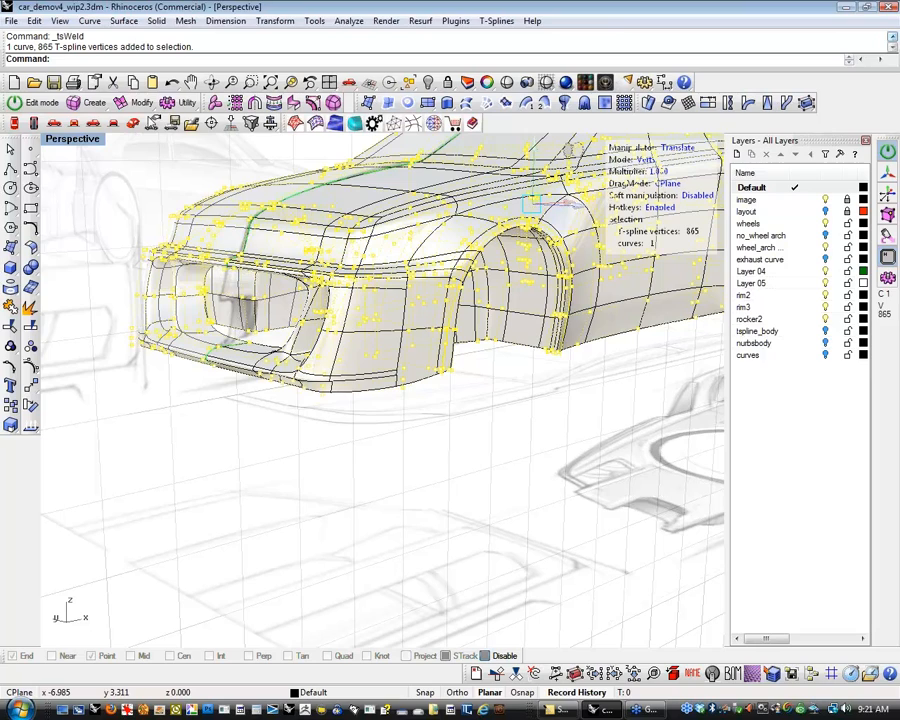
click(143, 104)
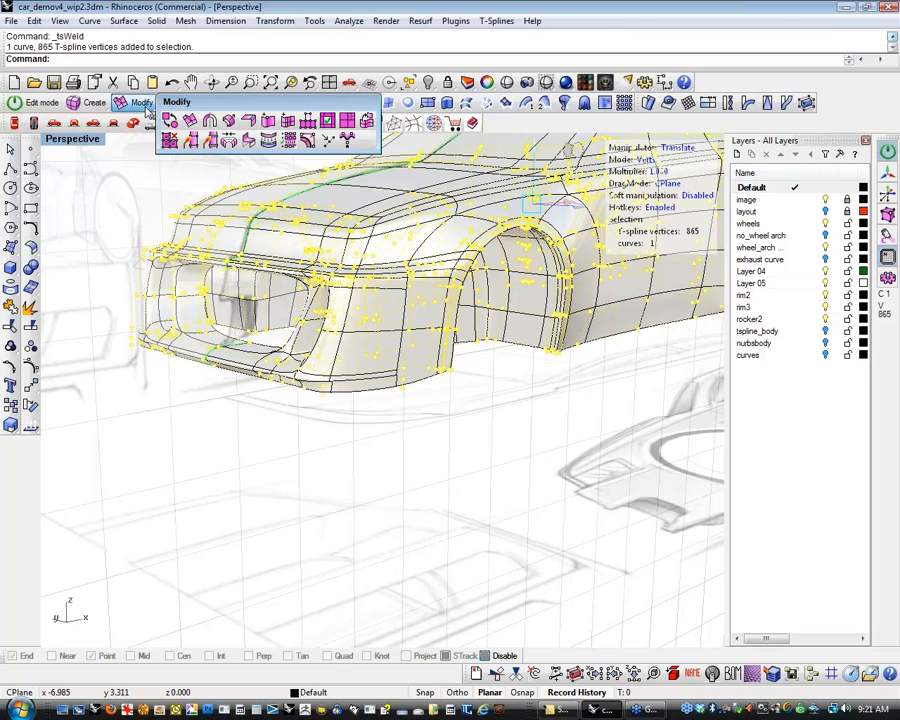
click(249, 121)
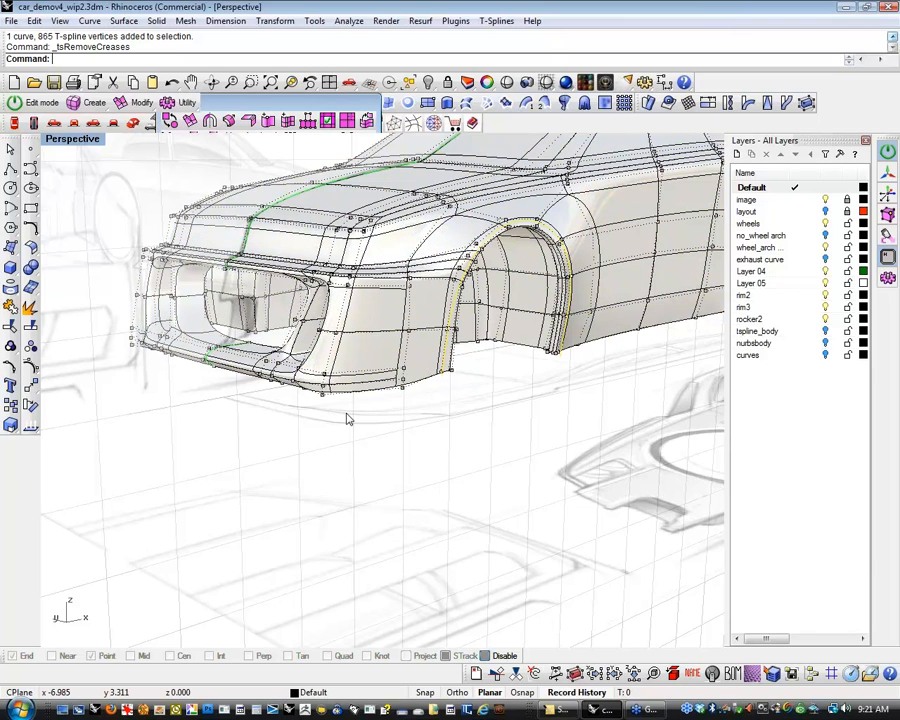
right_drag(337, 434, 257, 508)
scroll(305, 386, up, 3)
scroll(316, 430, down, 6)
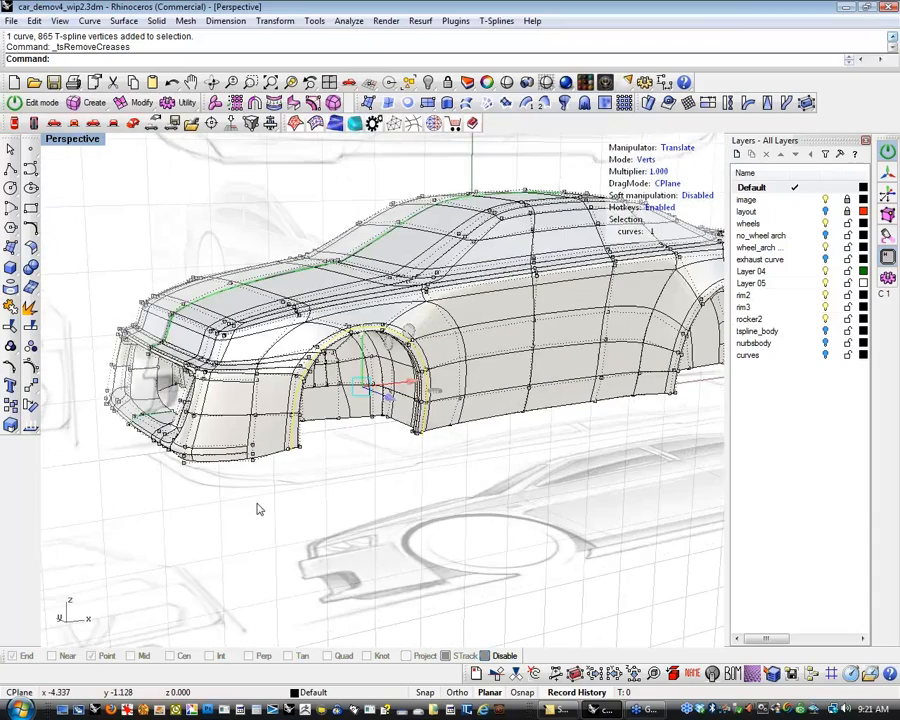
click(220, 231)
mouse_move(220, 231)
right_down()
mouse_move(212, 233)
mouse_move(222, 247)
right_up()
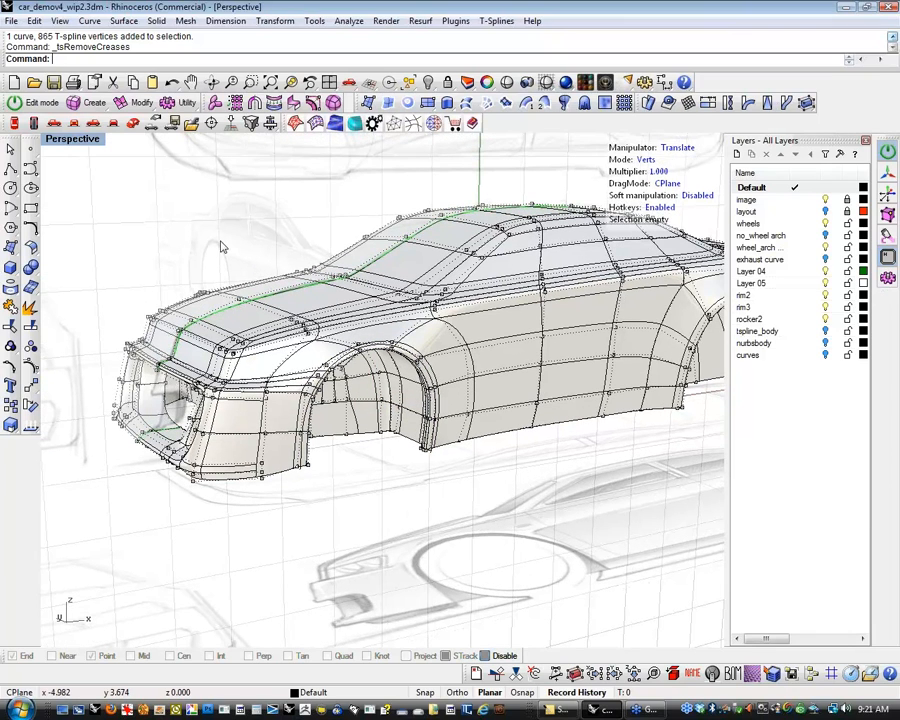
key(ctrl+z)
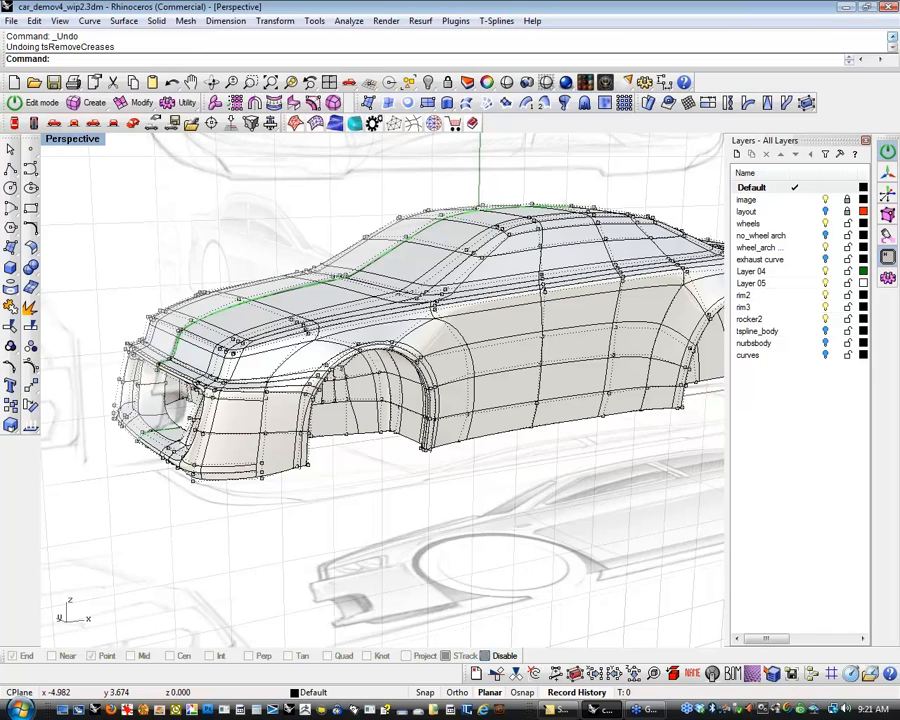
Select all control points of the car body and set the T-Splines tangency handles to Display All.
key(ctrl+a)
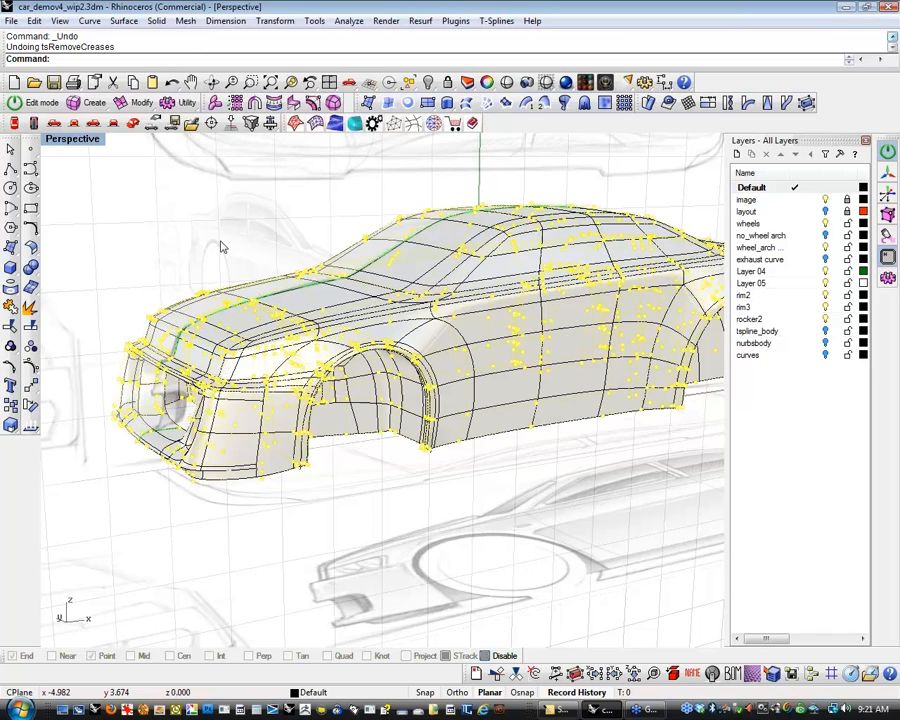
right_drag(220, 244, 195, 245)
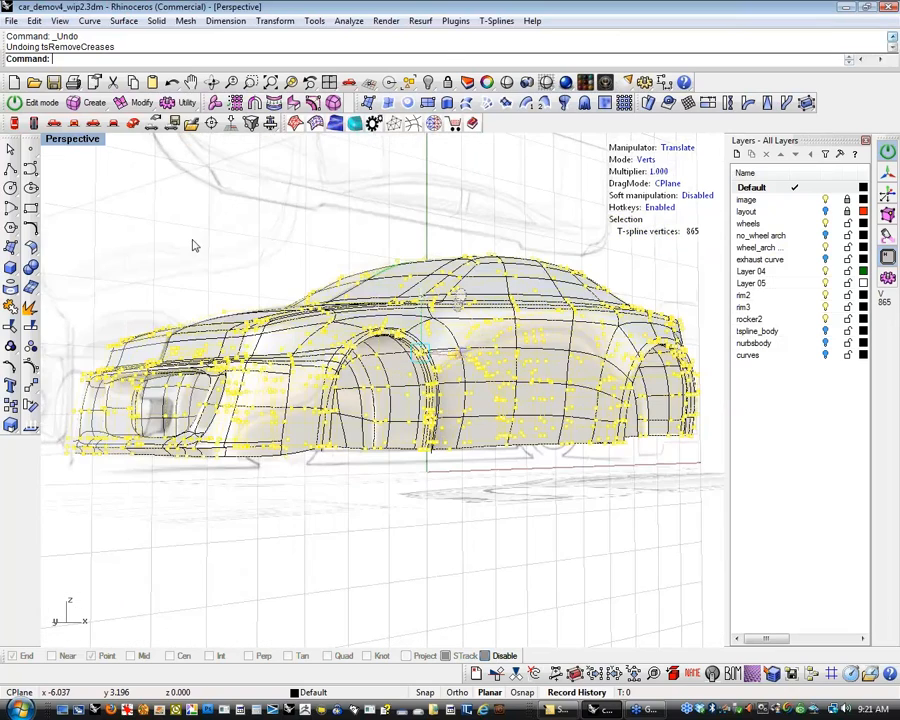
click(314, 20)
click(340, 313)
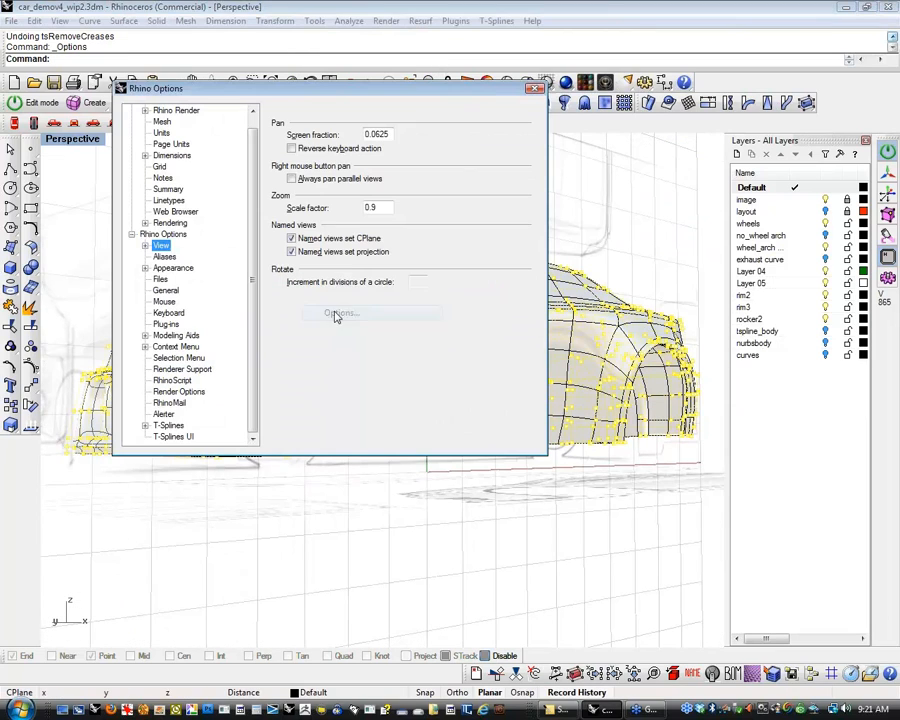
click(146, 425)
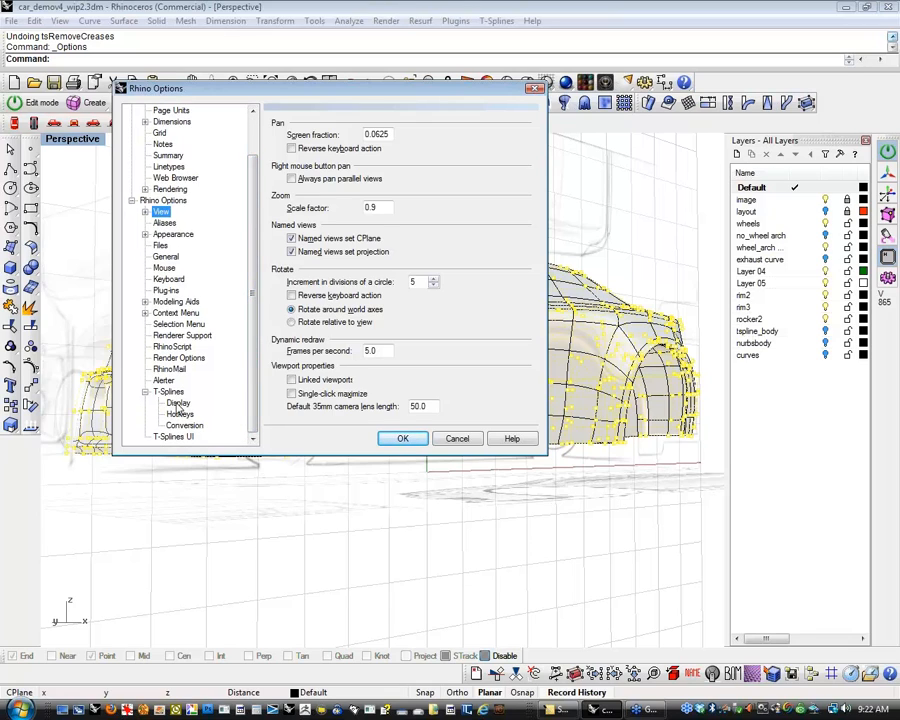
click(178, 403)
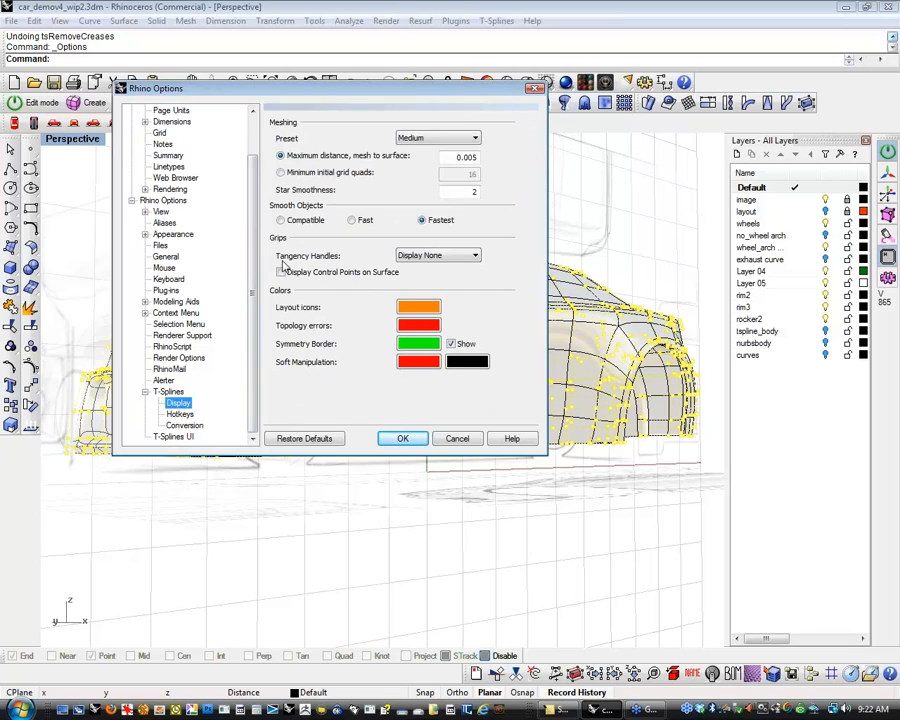
click(428, 256)
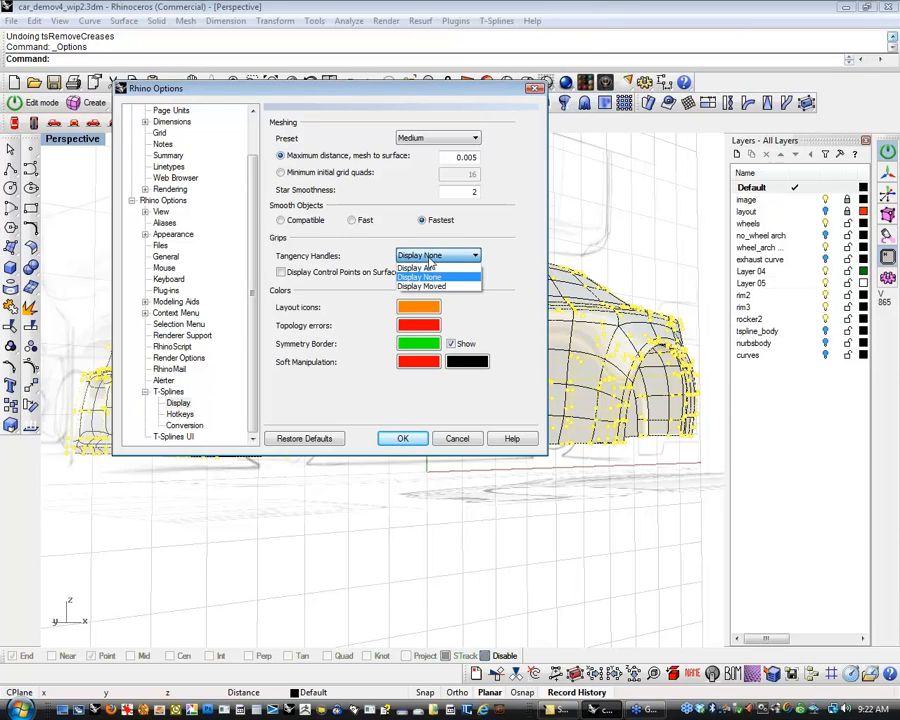
click(426, 264)
click(402, 439)
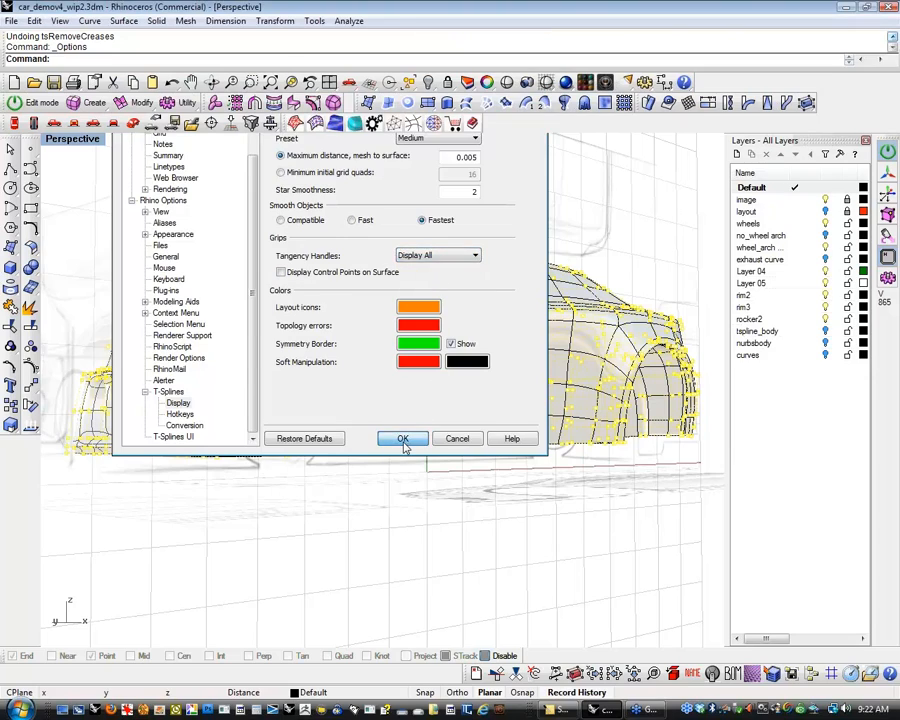
Clear the selection, then select two tangency handles near the front bumper's lower lip and move them slightly.
right_drag(345, 495, 414, 494)
key(Escape)
scroll(284, 510, up, 9)
scroll(518, 426, up, 9)
shift+right_drag(518, 426, 458, 452)
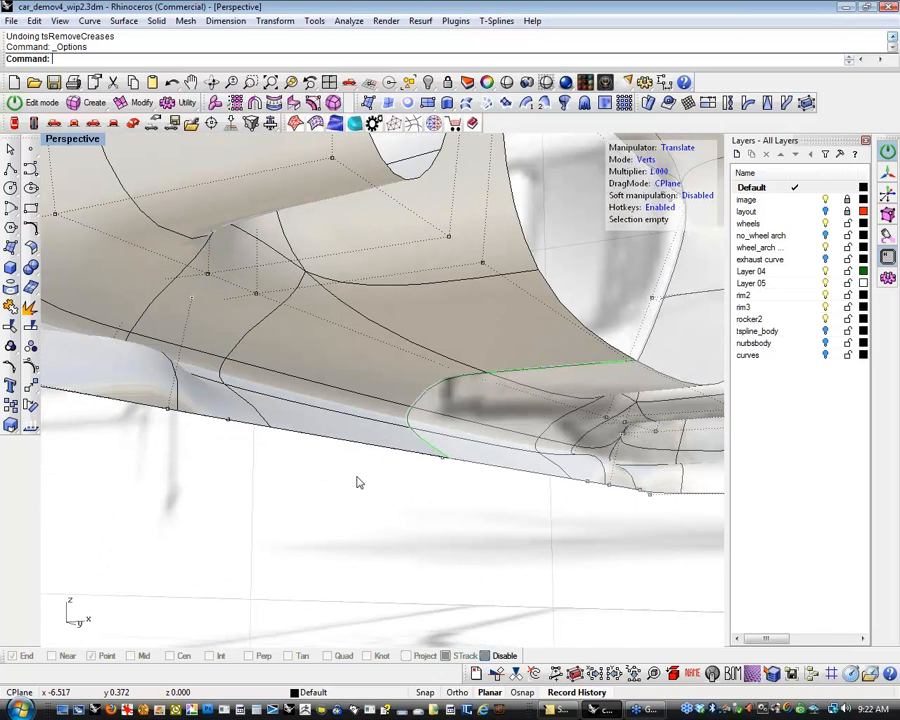
click(192, 298)
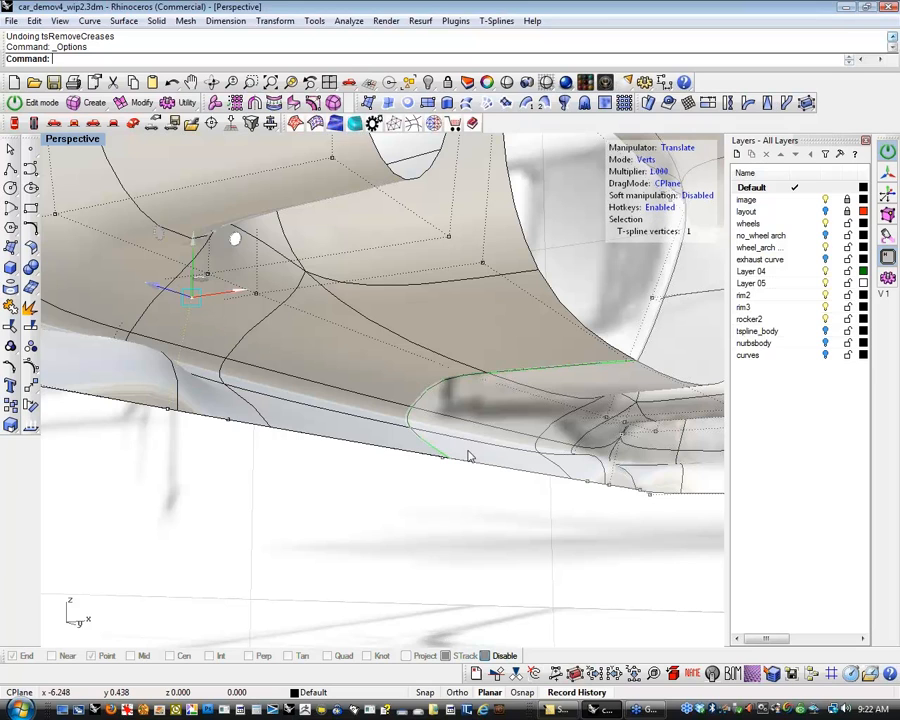
shift+click(621, 435)
right_drag(612, 452, 502, 456)
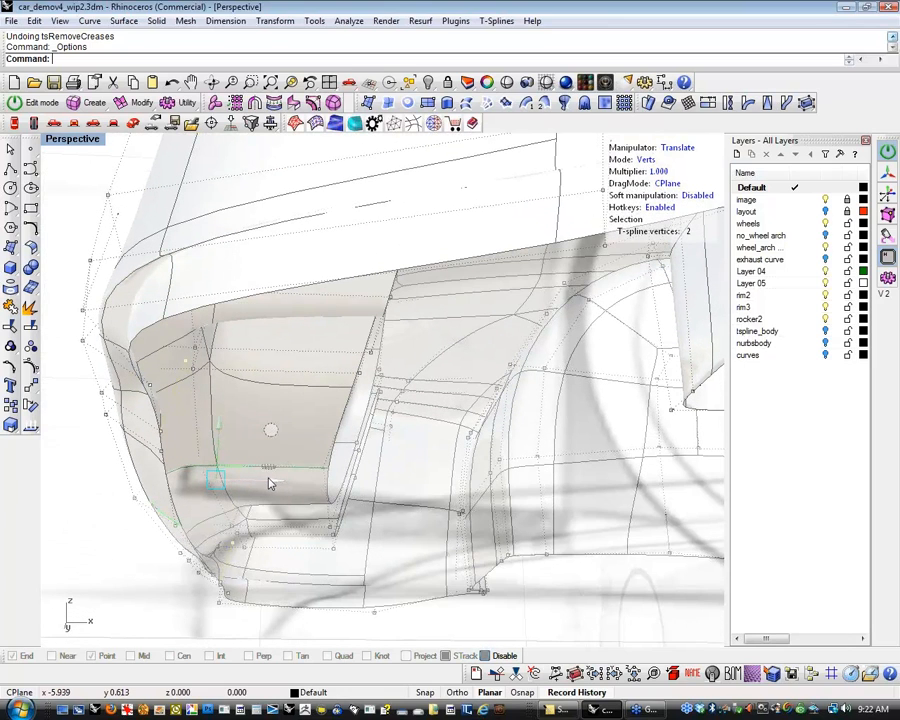
drag(268, 484, 233, 468)
right_drag(233, 466, 323, 503)
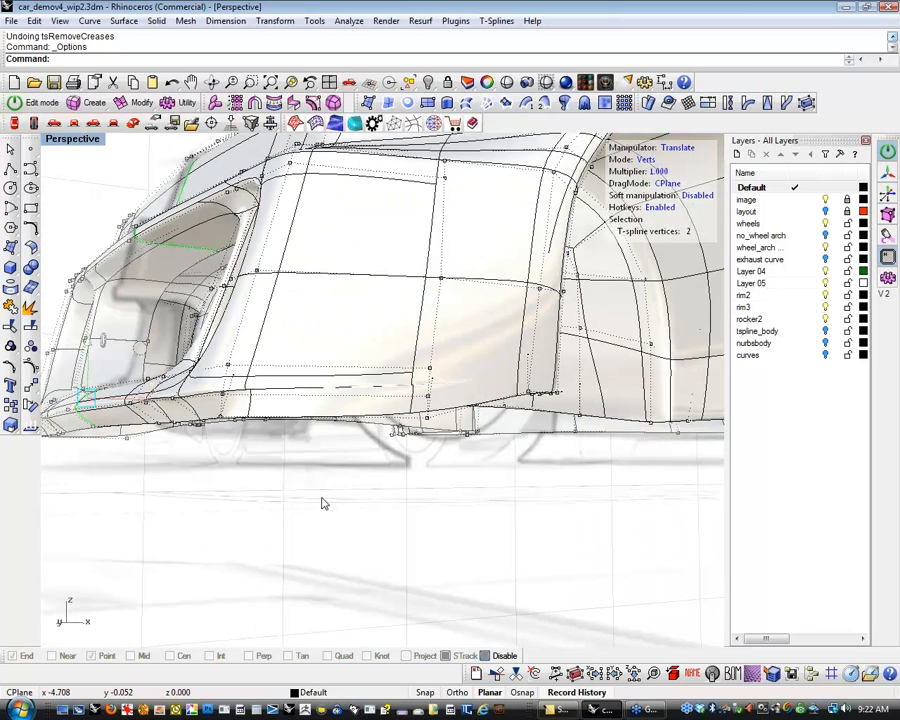
mouse_move(321, 503)
right_down()
mouse_move(307, 486)
mouse_move(321, 510)
right_up()
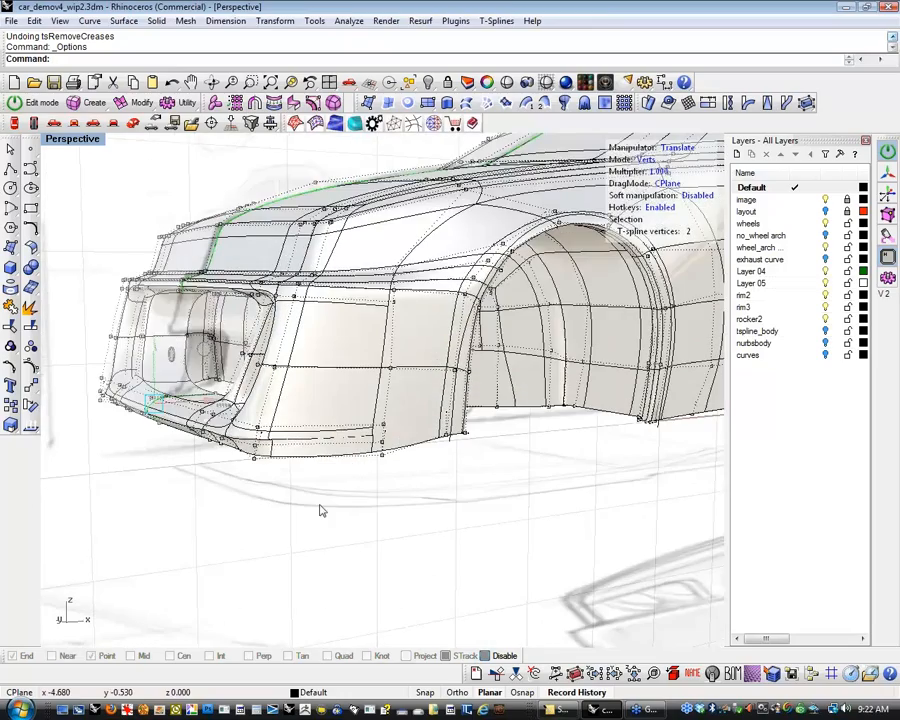
right_drag(315, 462, 350, 532)
scroll(350, 532, up, 10)
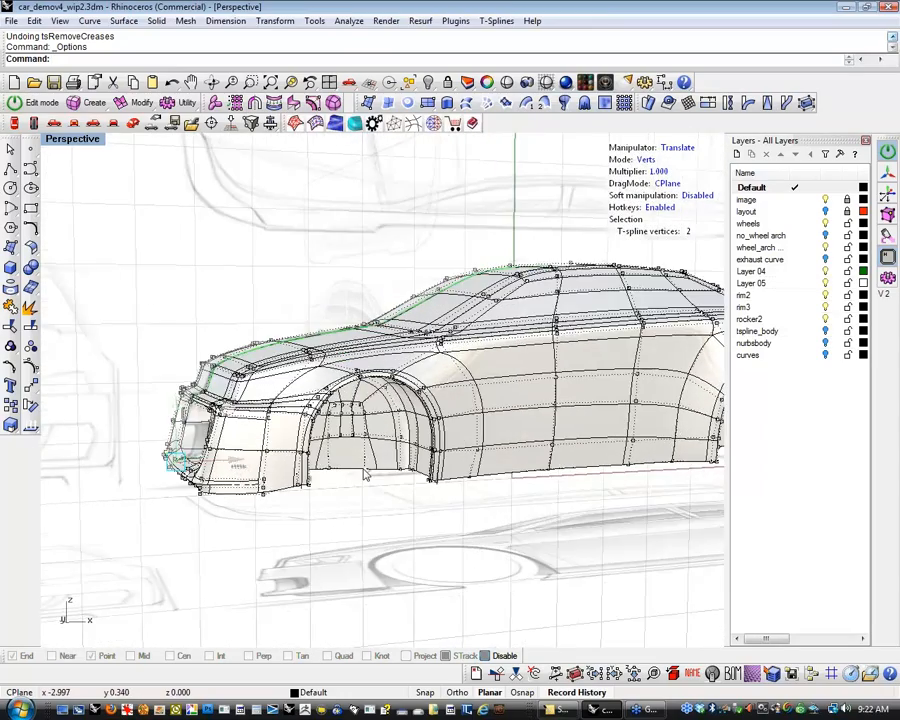
Select two tangency handles on the lower inner wall of the front wheel well, using wireframe display to reach them.
click(368, 428)
shift+click(241, 429)
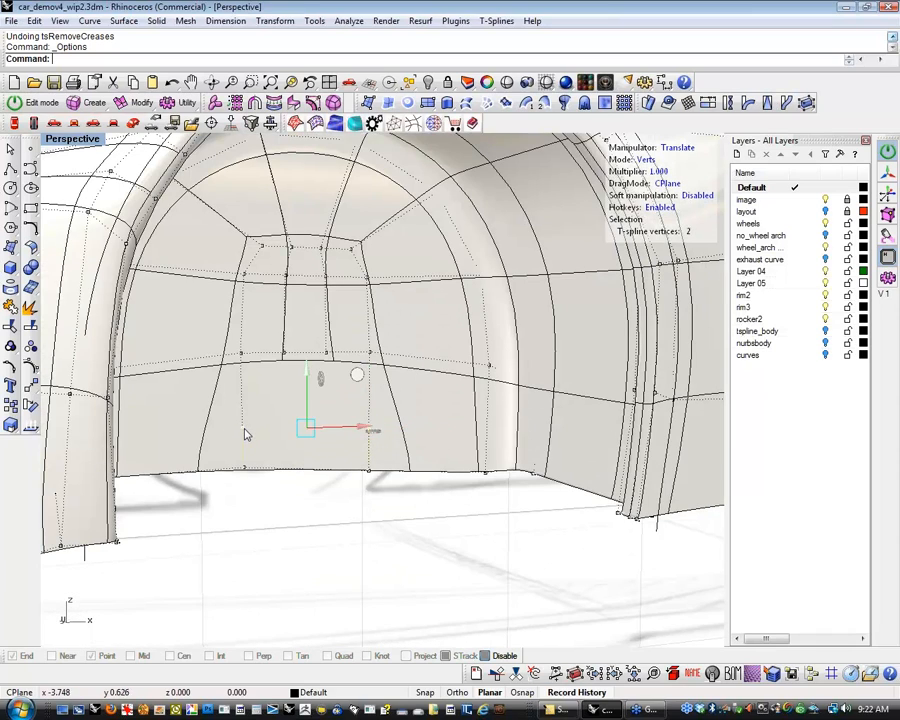
scroll(245, 435, up, 5)
click(252, 441)
scroll(410, 442, down, 8)
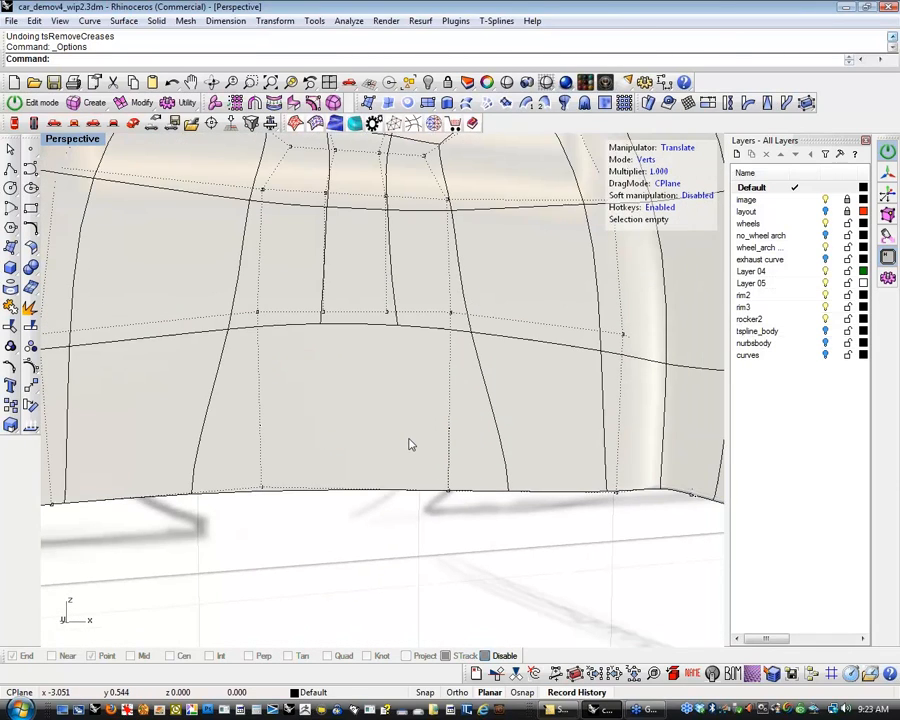
middle_click(410, 442)
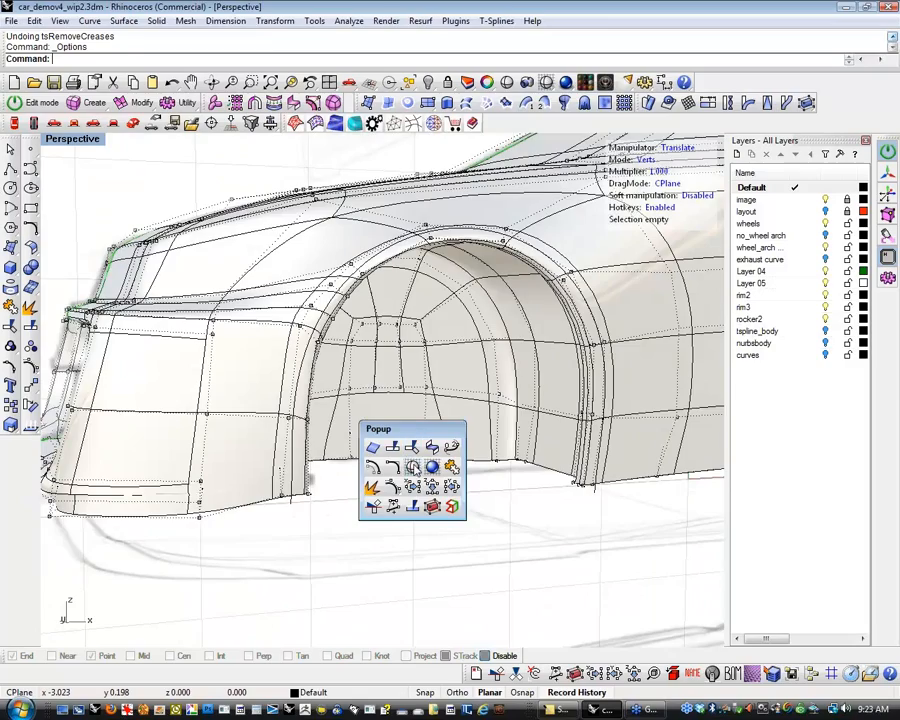
click(412, 466)
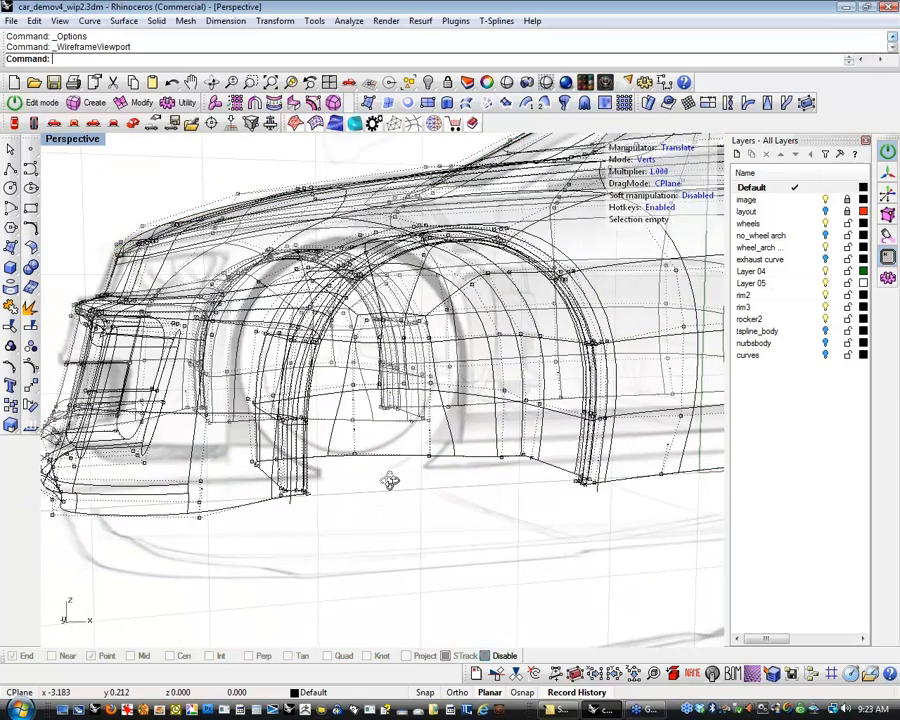
scroll(390, 481, up, 6)
click(404, 388)
scroll(291, 443, down, 5)
mouse_move(370, 490)
right_down()
mouse_move(185, 418)
mouse_move(300, 488)
mouse_move(366, 496)
mouse_move(345, 480)
mouse_move(325, 514)
mouse_move(426, 466)
right_up()
shift+click(185, 418)
Return to shaded display, try moving the two wheel-well tangency handles, and undo the move.
middle_click(426, 466)
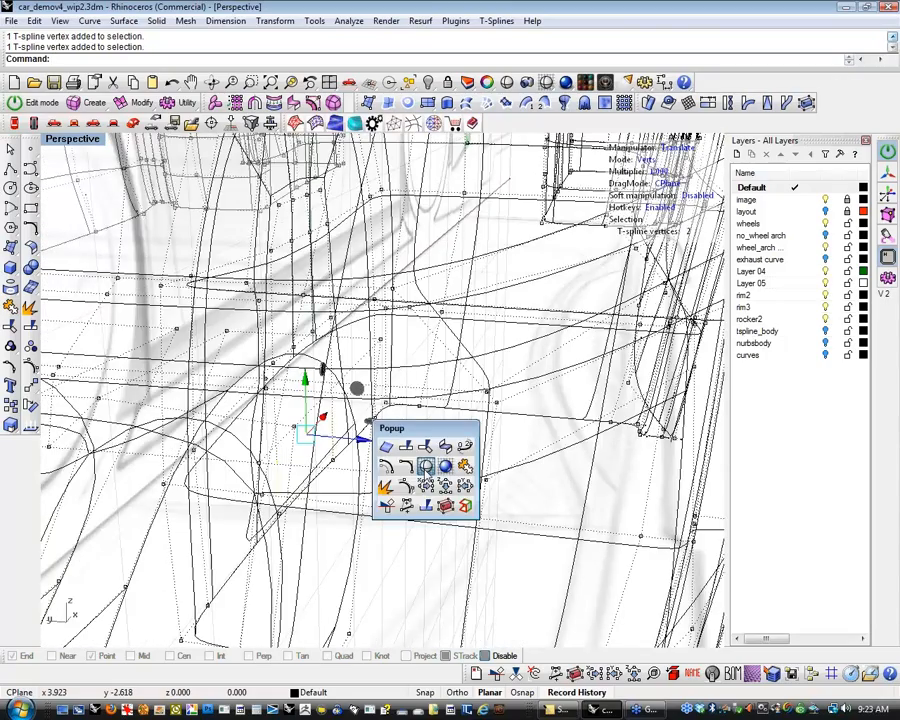
click(445, 465)
mouse_move(484, 496)
right_down()
mouse_move(345, 512)
mouse_move(237, 484)
mouse_move(441, 527)
right_up()
mouse_move(507, 500)
mouse_down()
mouse_move(565, 486)
mouse_move(408, 538)
mouse_up()
right_drag(510, 599, 470, 520)
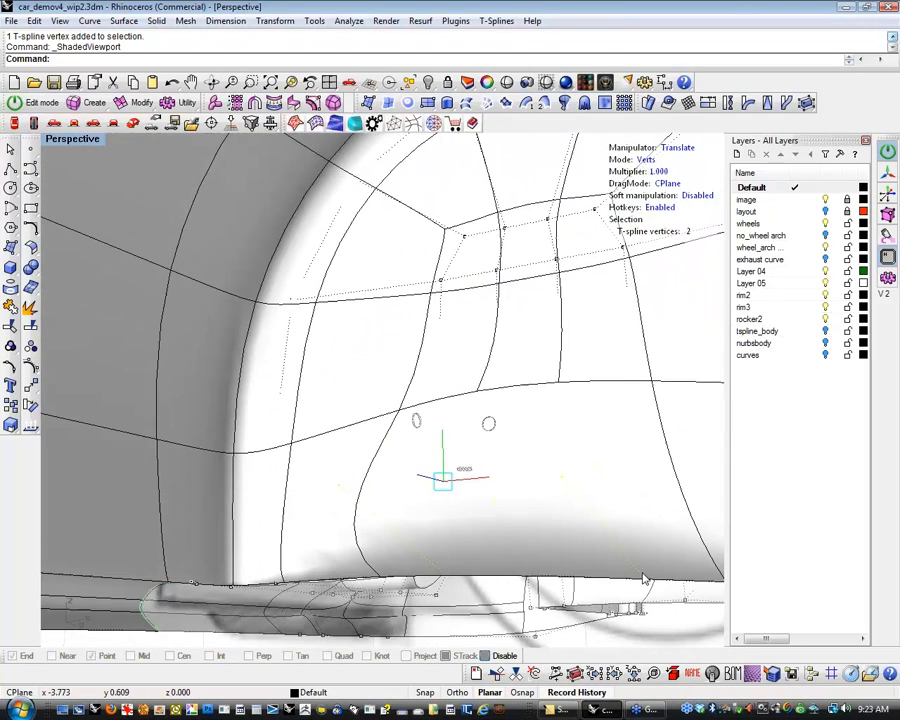
key(ctrl+z)
Select all vertices of the car body and remove their creases.
scroll(420, 466, down, 6)
right_drag(443, 562, 227, 316)
scroll(227, 316, down, 5)
drag(96, 279, 707, 583)
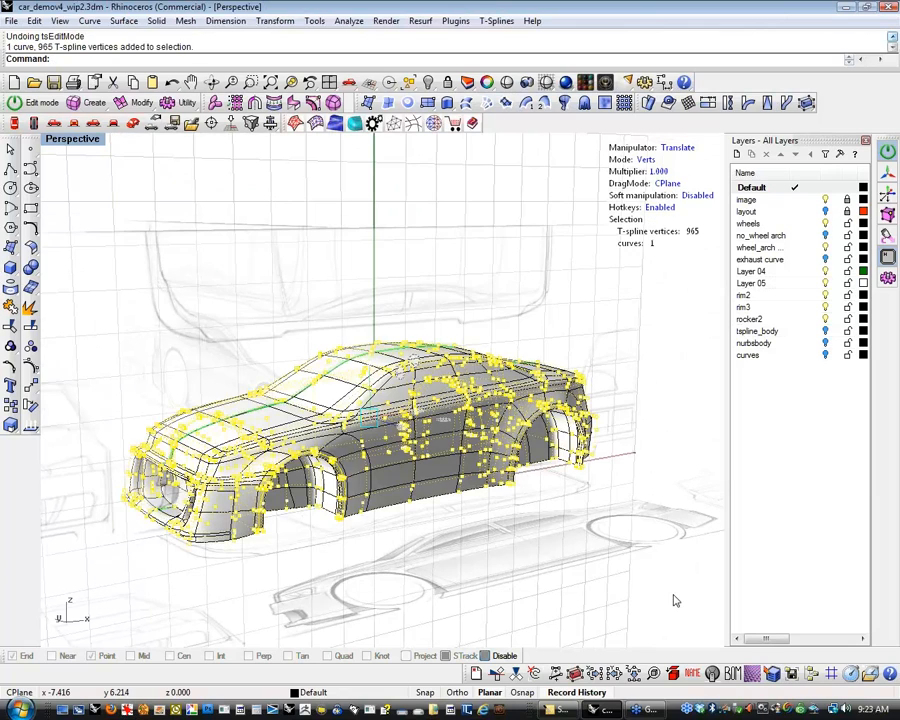
click(143, 104)
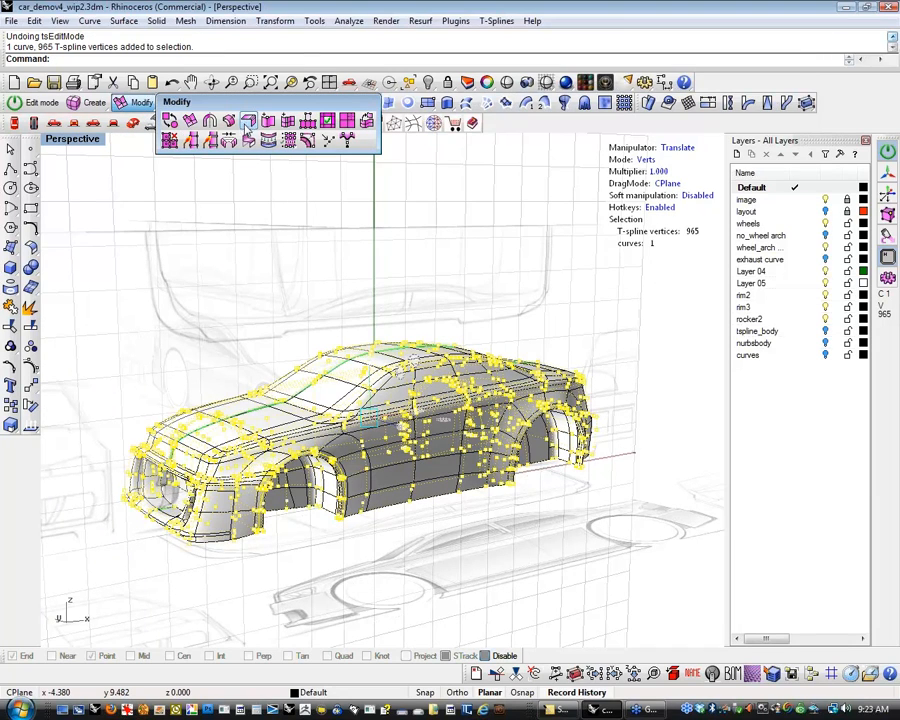
click(248, 121)
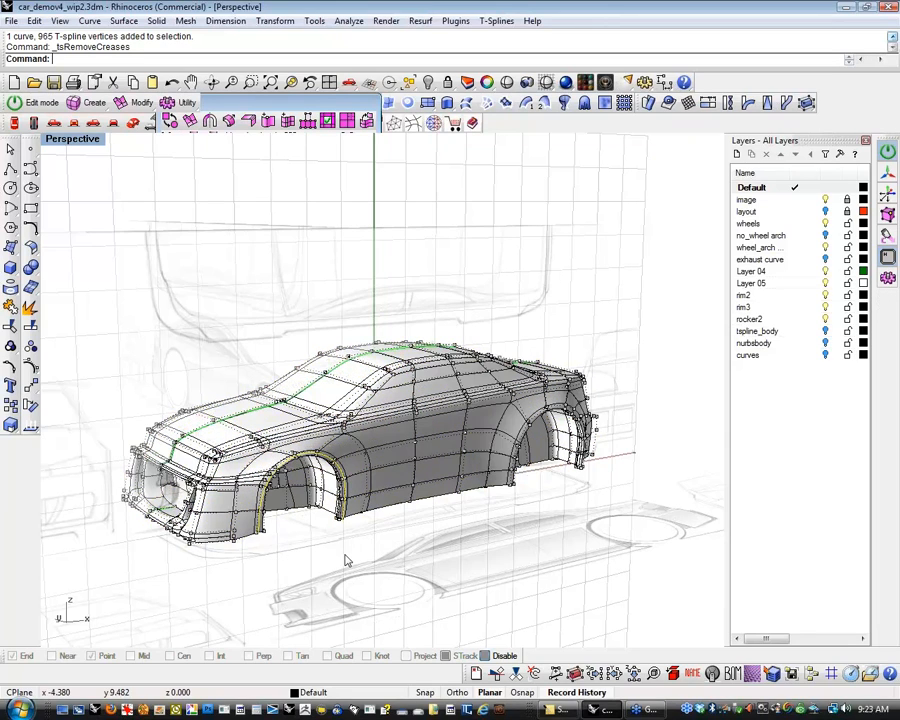
Examine the front bumper, intake and wheel arch from several angles to check the surface without creases.
mouse_move(472, 541)
right_down()
mouse_move(424, 556)
mouse_move(305, 514)
mouse_move(478, 543)
mouse_move(466, 531)
right_up()
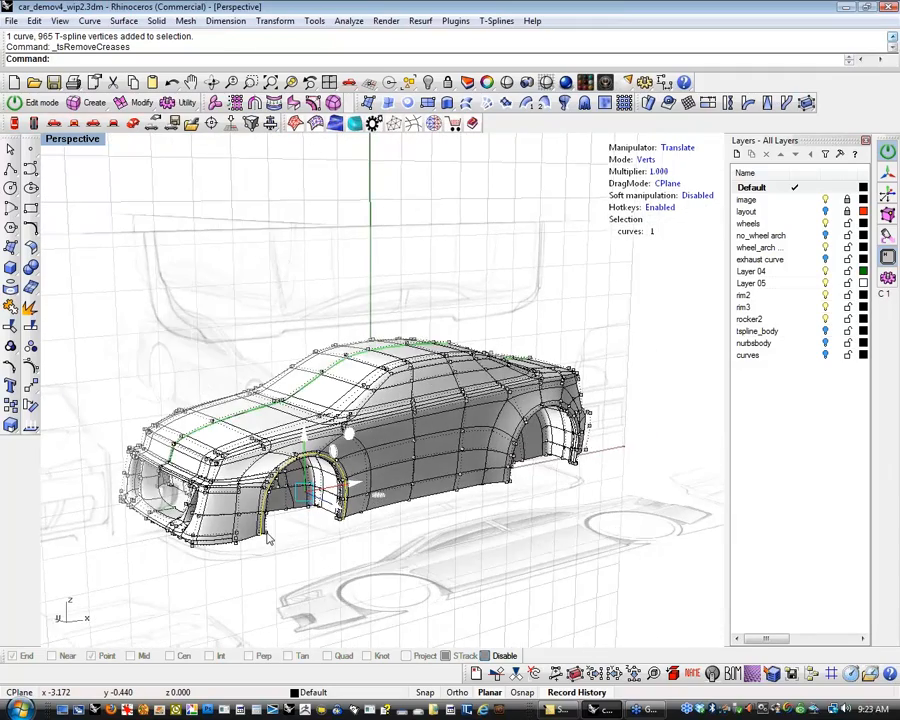
scroll(270, 538, up, 10)
right_drag(275, 552, 268, 540)
scroll(268, 540, down, 10)
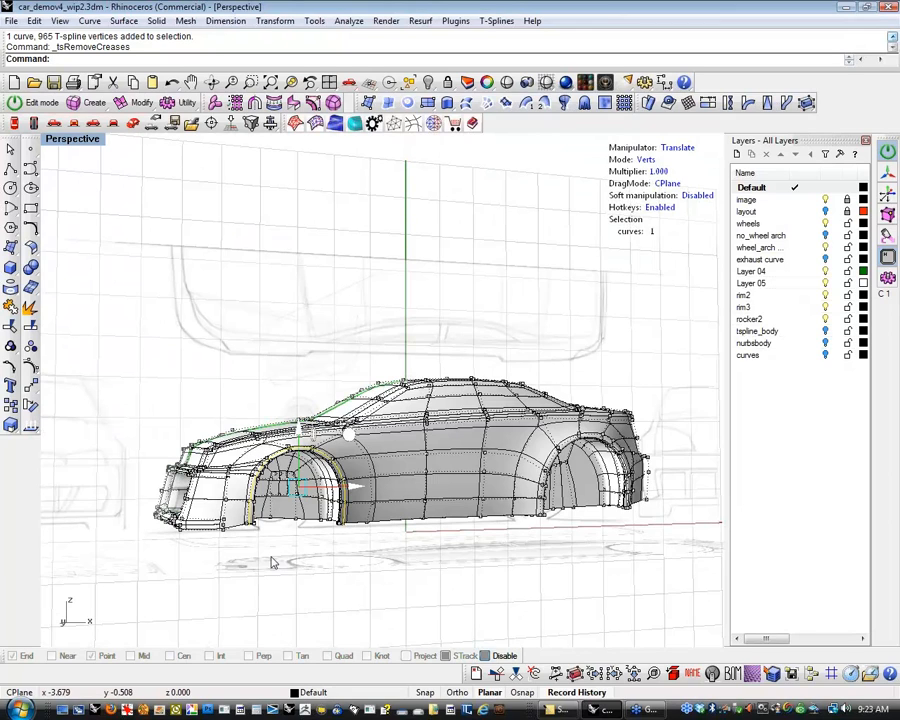
scroll(180, 540, up, 3)
scroll(175, 537, up, 5)
right_drag(261, 558, 245, 596)
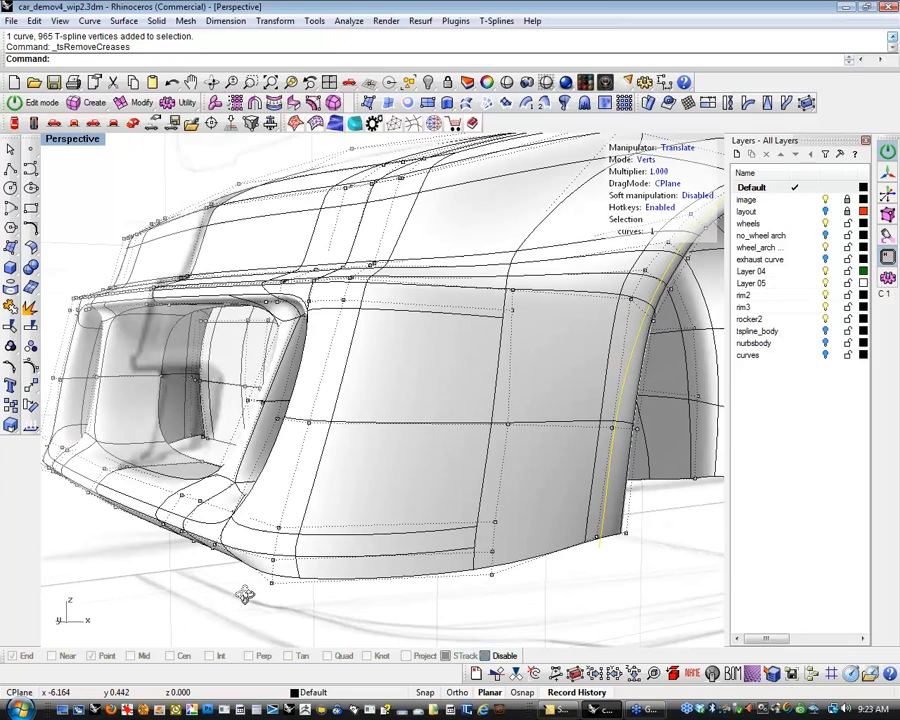
right_drag(245, 596, 223, 574)
key(alt+l)
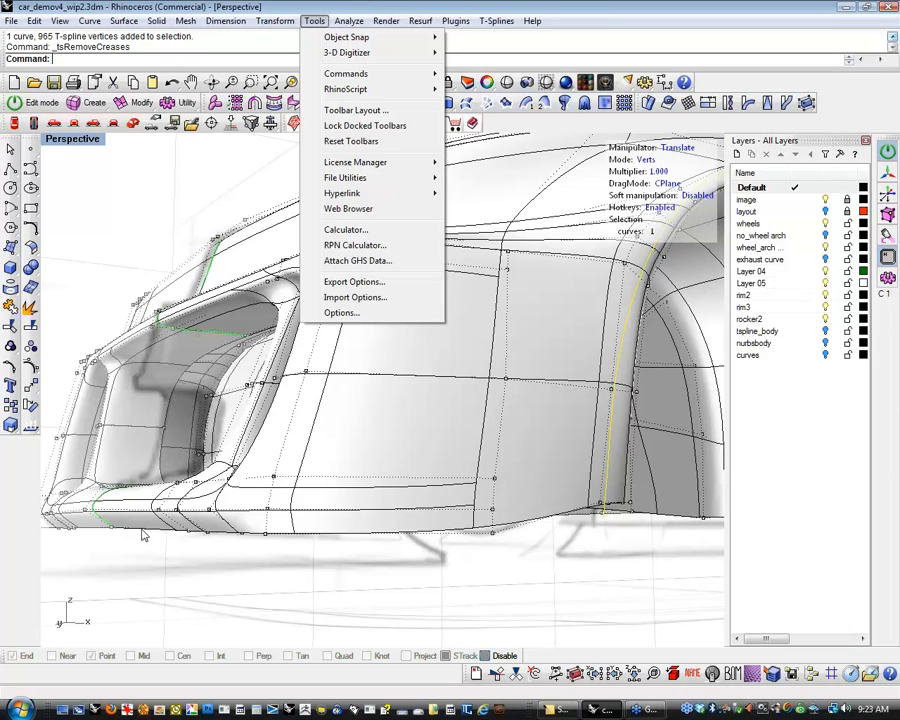
right_drag(204, 528, 256, 522)
scroll(287, 563, down, 5)
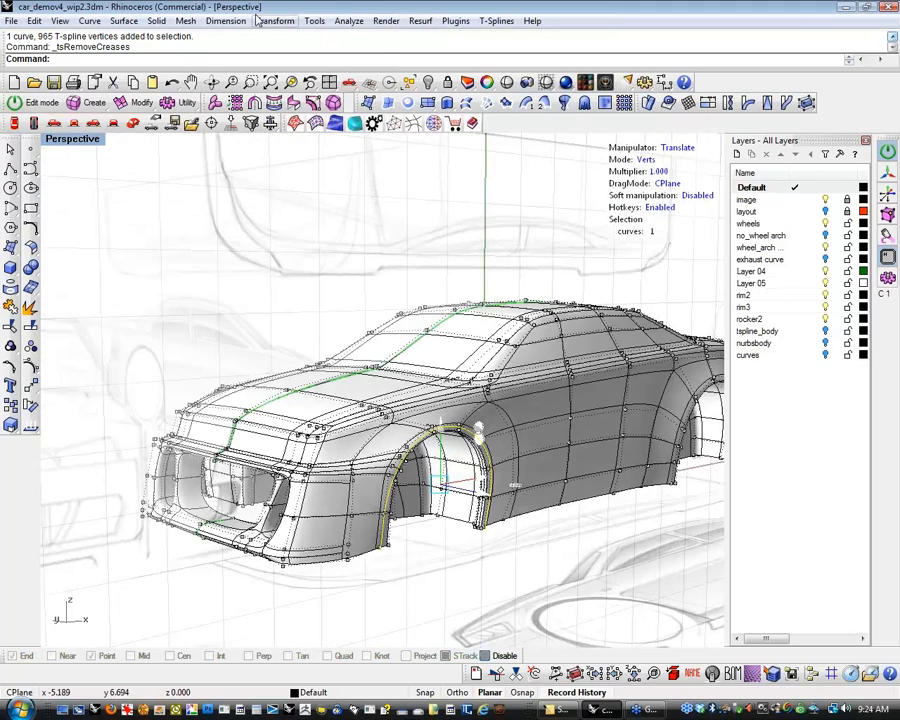
Set the T-Splines tangency handles to Display None and clear the selected wheel arch curve.
click(275, 22)
mouse_move(320, 25)
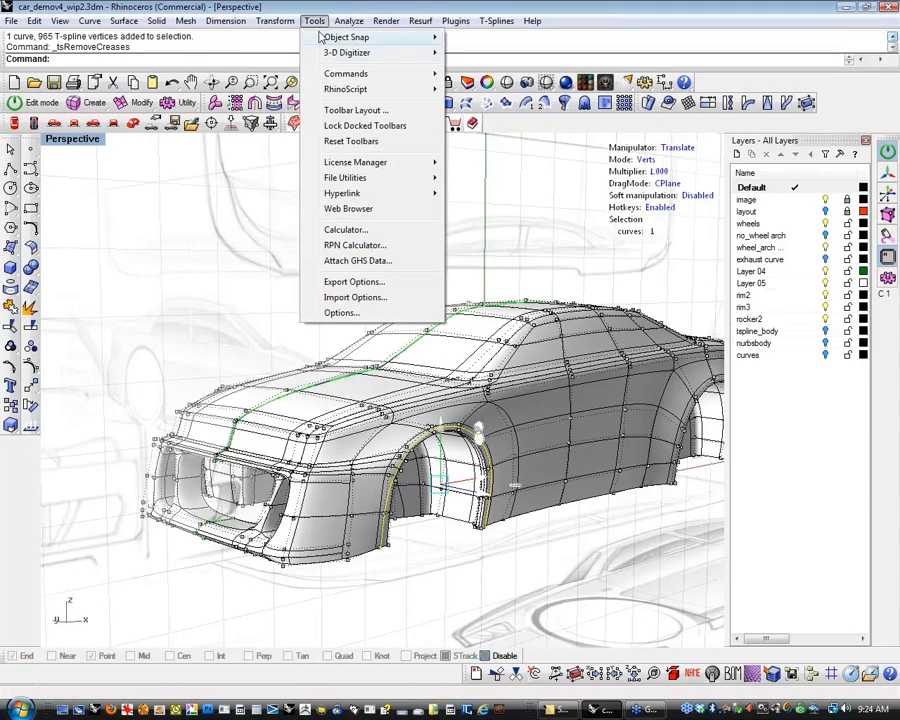
click(341, 312)
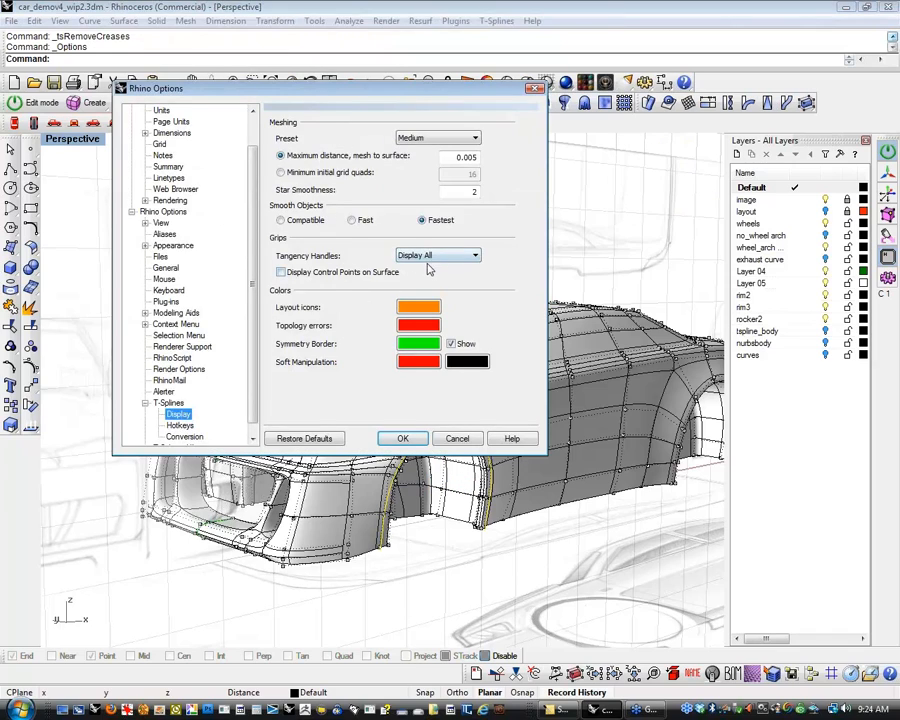
click(428, 257)
click(432, 274)
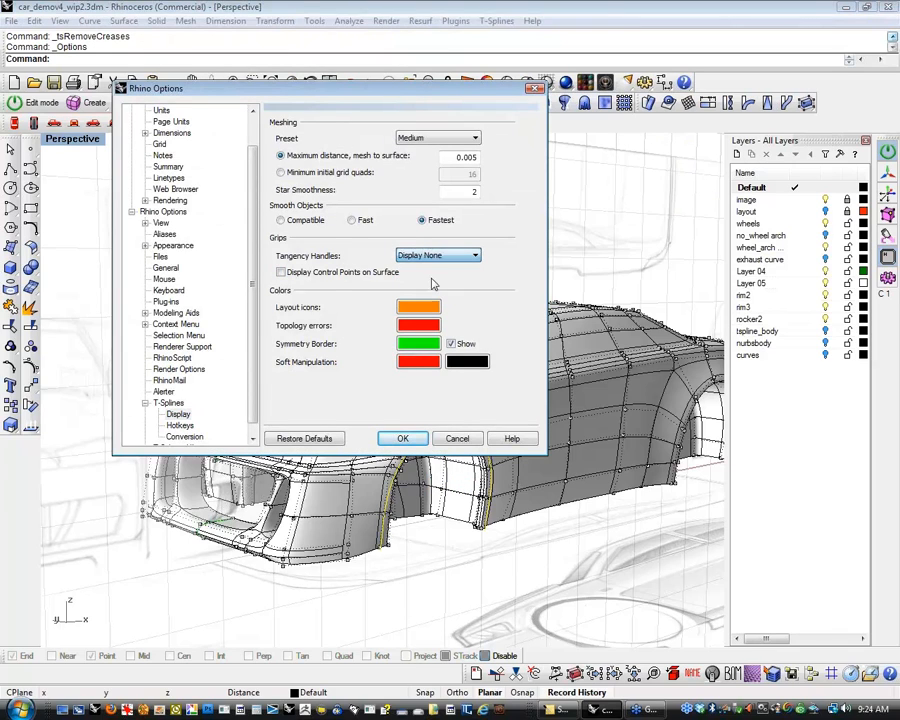
click(402, 442)
click(430, 584)
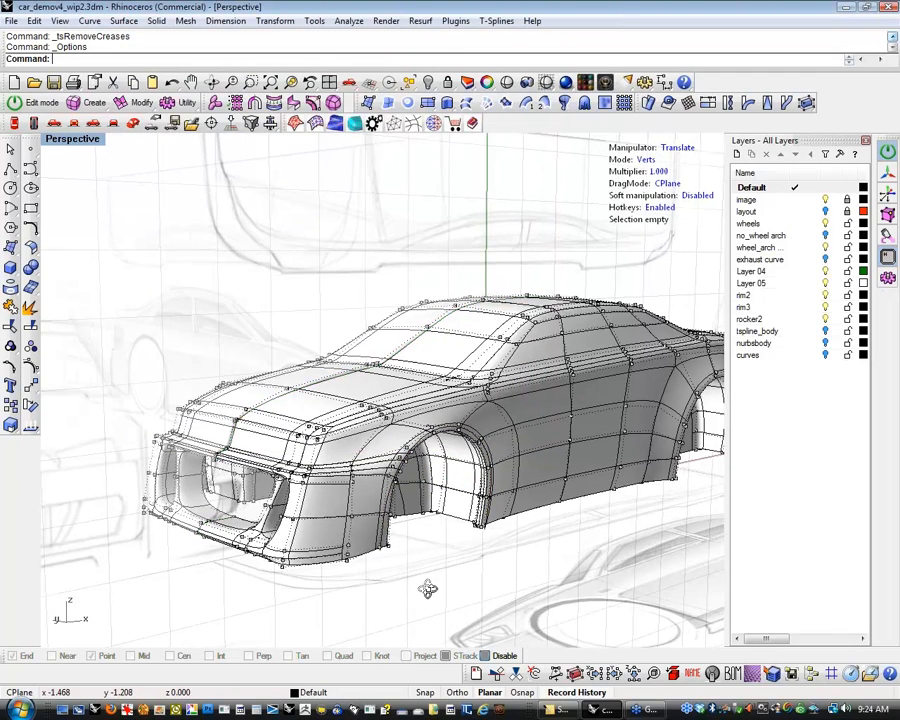
Switch the perspective view of the divided front intake to tsShiny display.
scroll(280, 560, up, 4)
shift+right_drag(277, 558, 437, 470)
scroll(350, 400, up, 5)
right_drag(360, 436, 392, 428)
right_drag(335, 440, 260, 430)
click(72, 138)
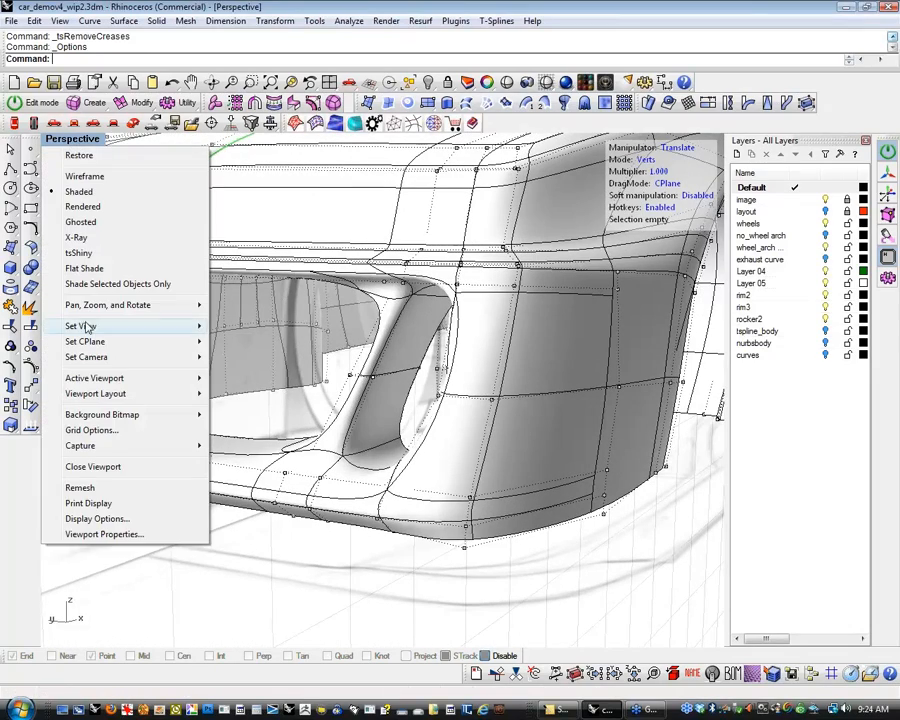
click(84, 257)
Select the edge loop around the middle of the intake pillar and insert simple edge loops on both sides of it.
scroll(327, 468, down, 5)
right_drag(327, 468, 401, 491)
scroll(335, 450, up, 5)
key(s)
double_click(408, 396)
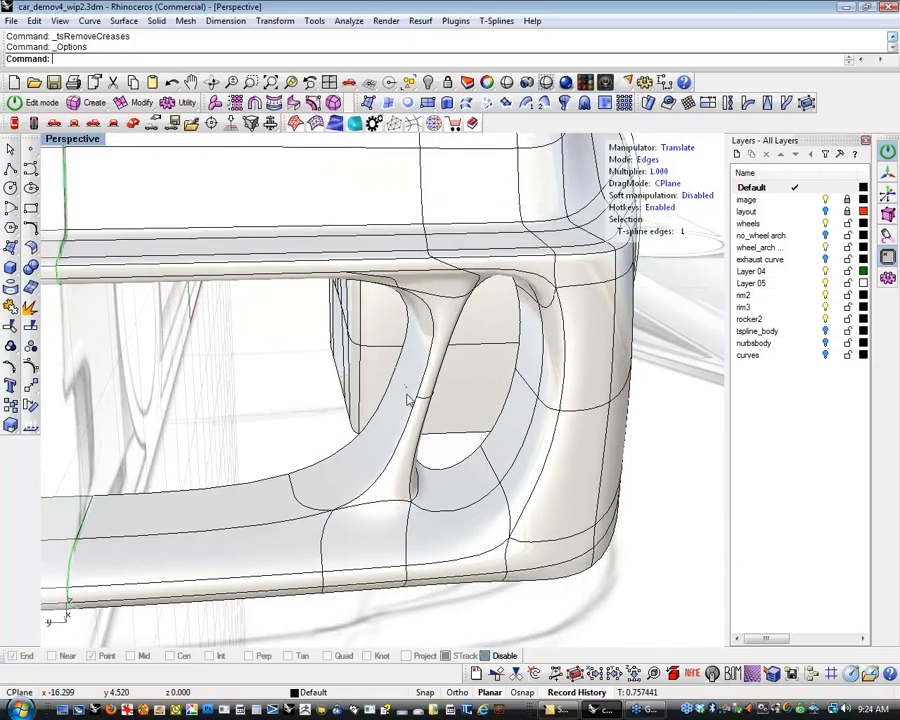
right_drag(466, 451, 387, 441)
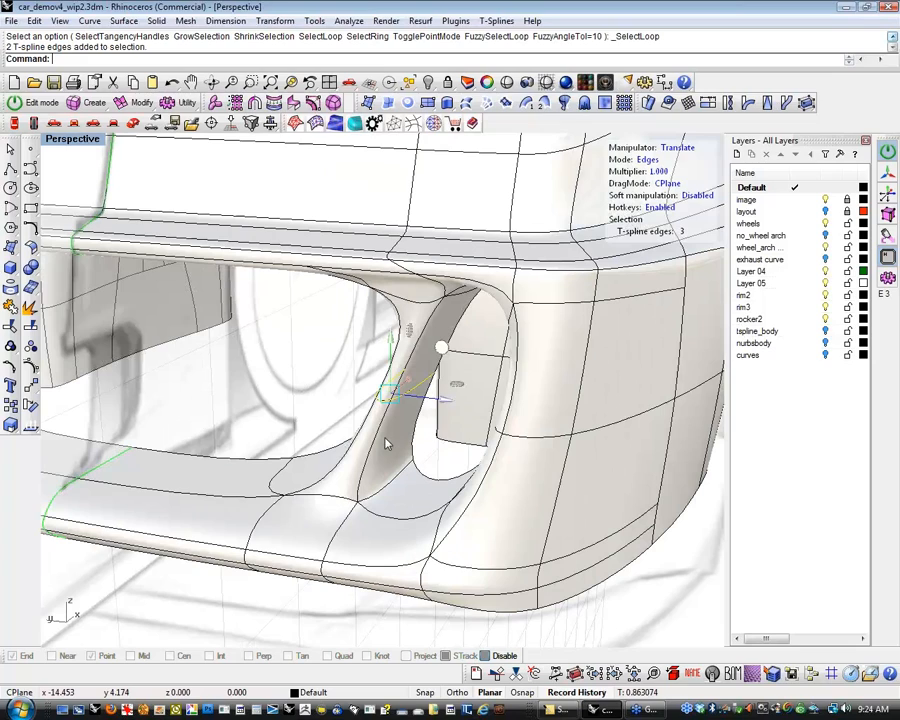
click(143, 108)
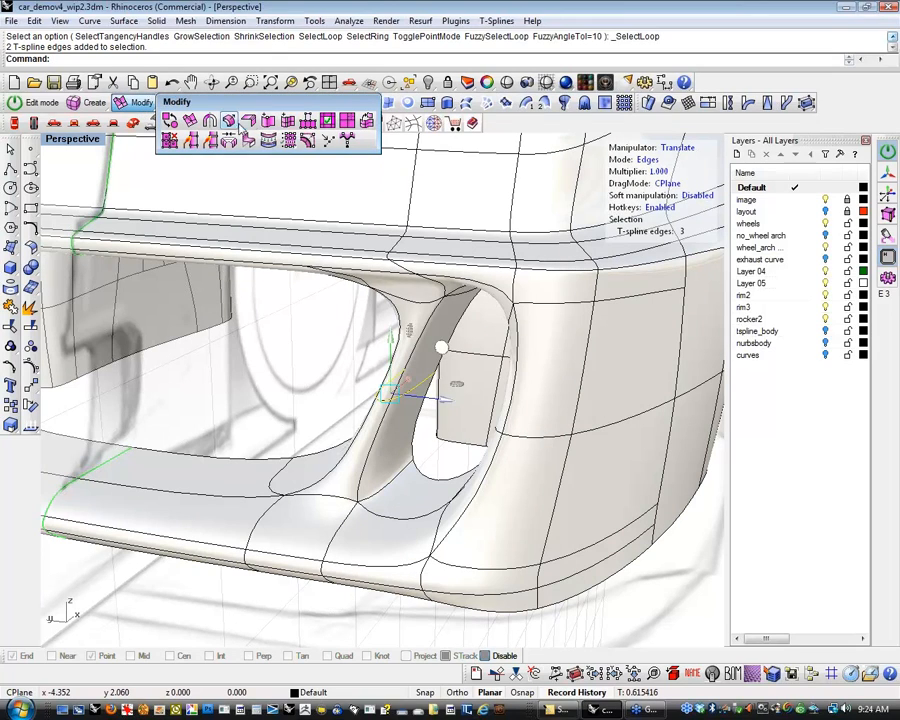
click(327, 121)
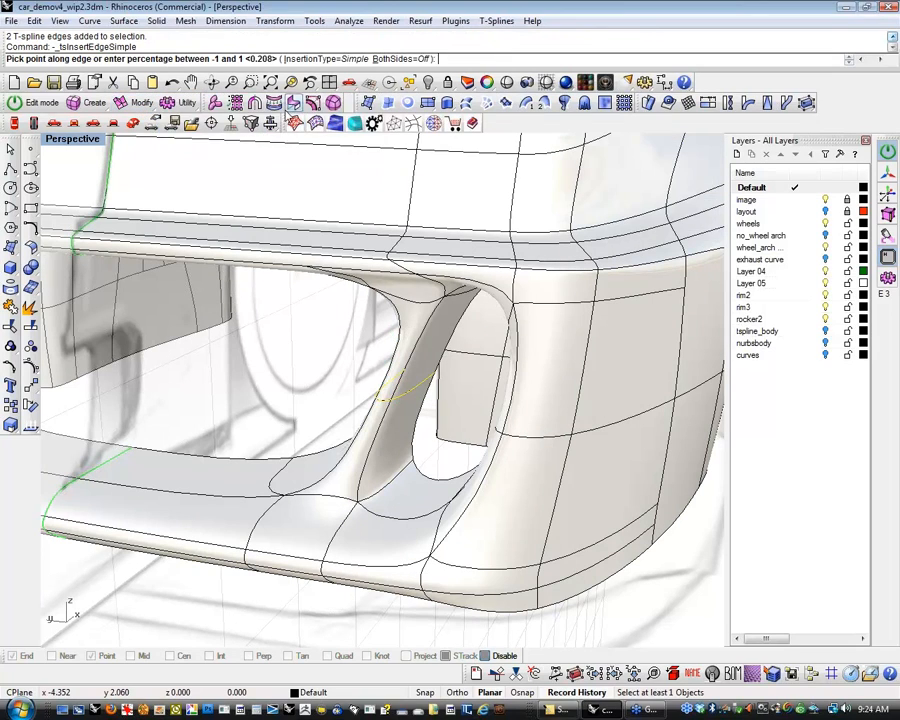
click(404, 58)
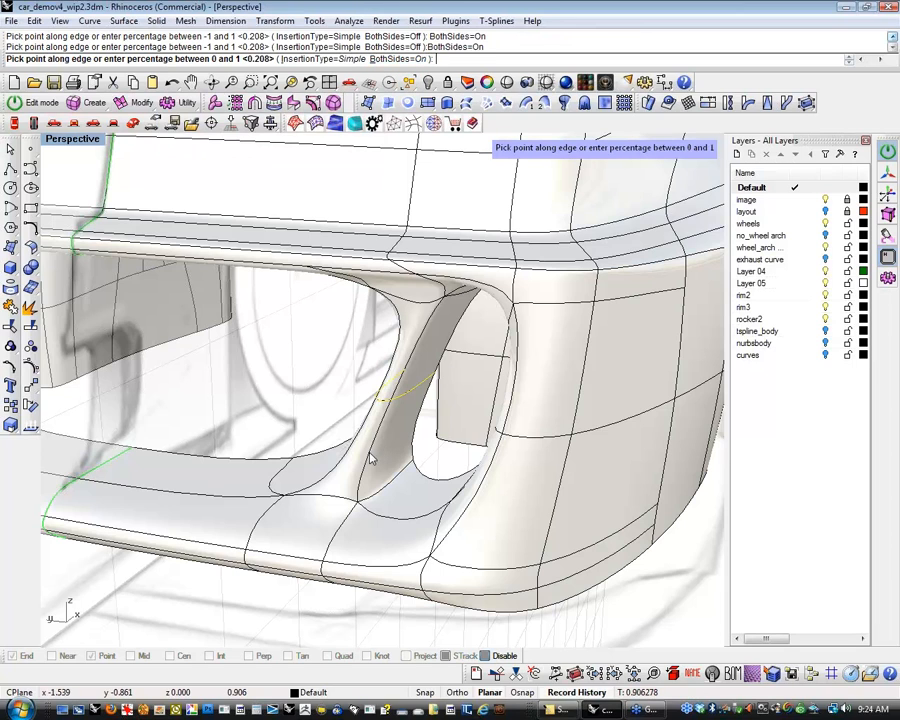
right_drag(440, 459, 442, 455)
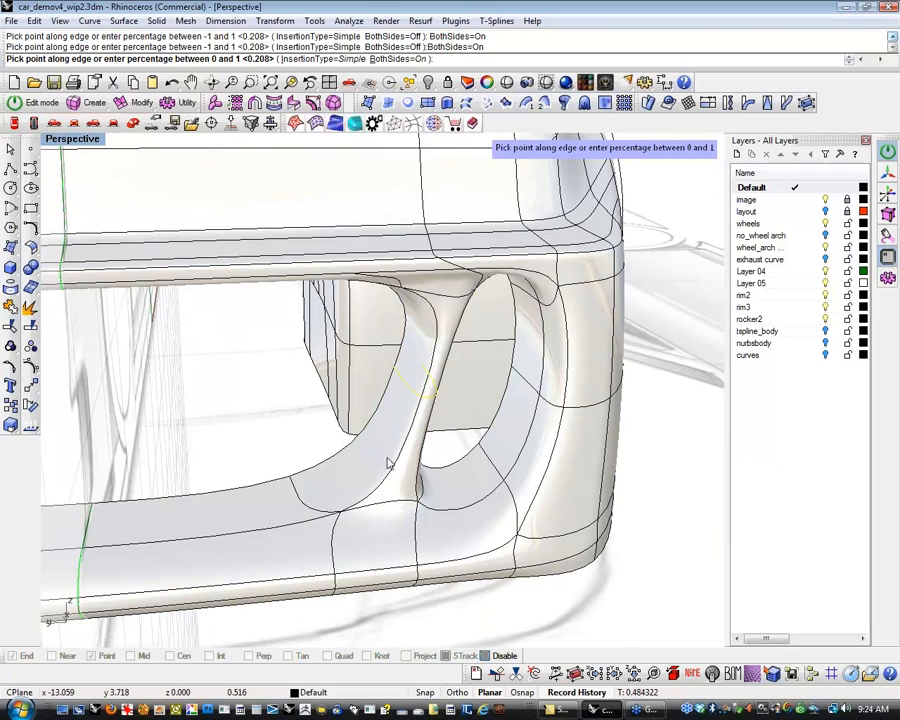
click(392, 467)
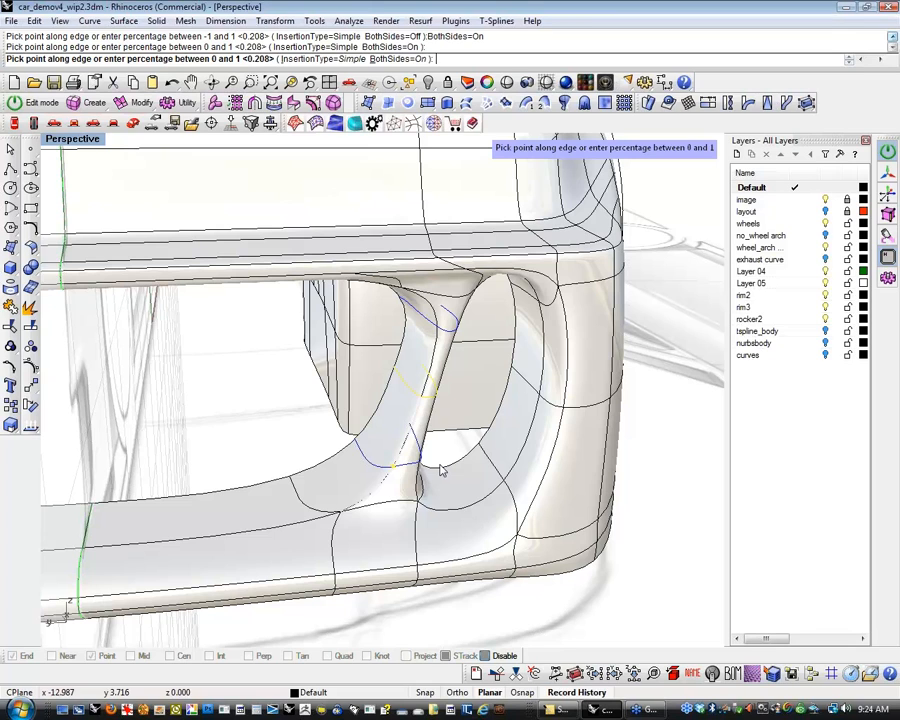
key(Return)
right_drag(458, 487, 481, 425)
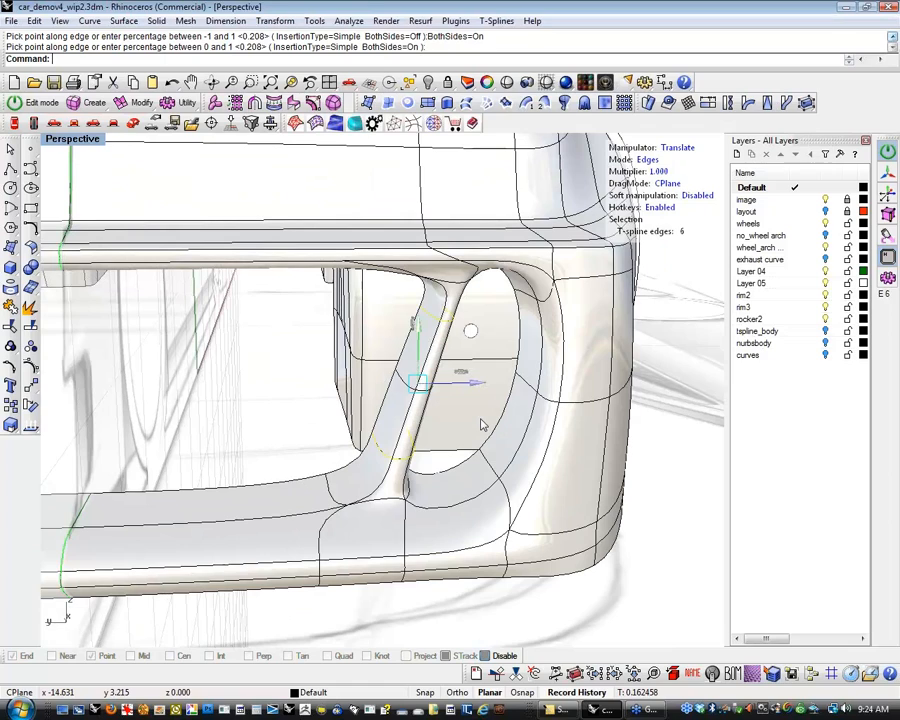
Insert simple edges on both sides of the edge across the outer intake's outer wall, and adjust the lower corner edge.
click(528, 387)
right_click(519, 412)
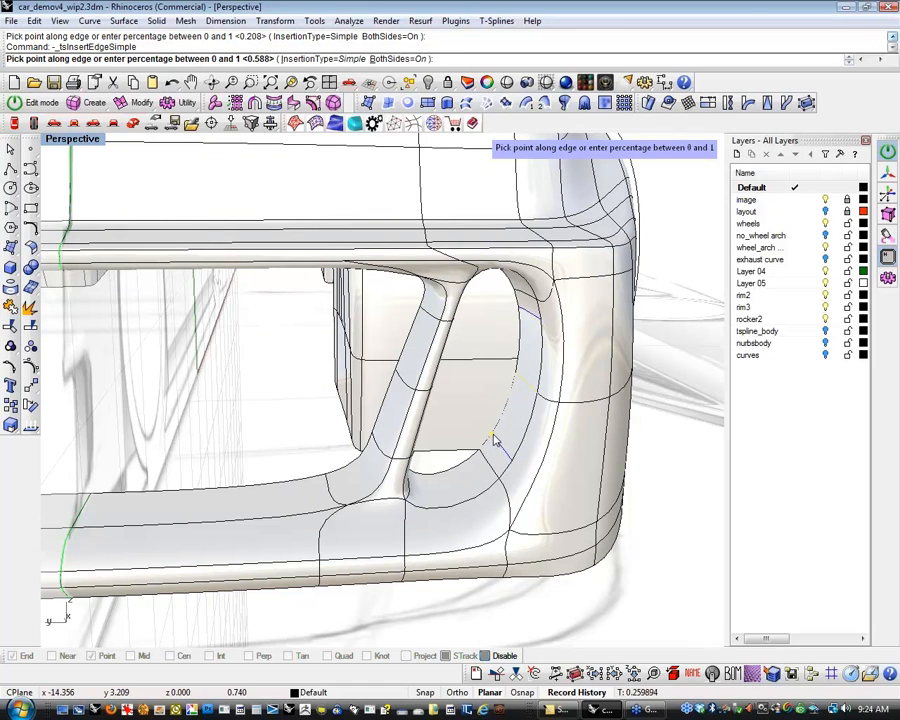
click(493, 440)
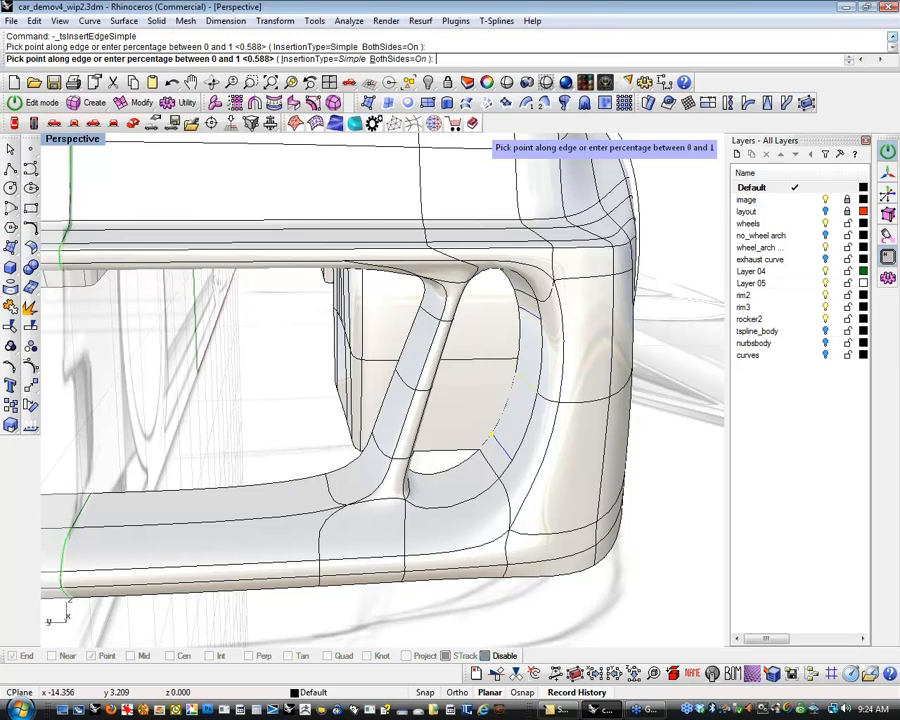
right_drag(493, 447, 478, 410)
click(507, 455)
drag(503, 413, 504, 417)
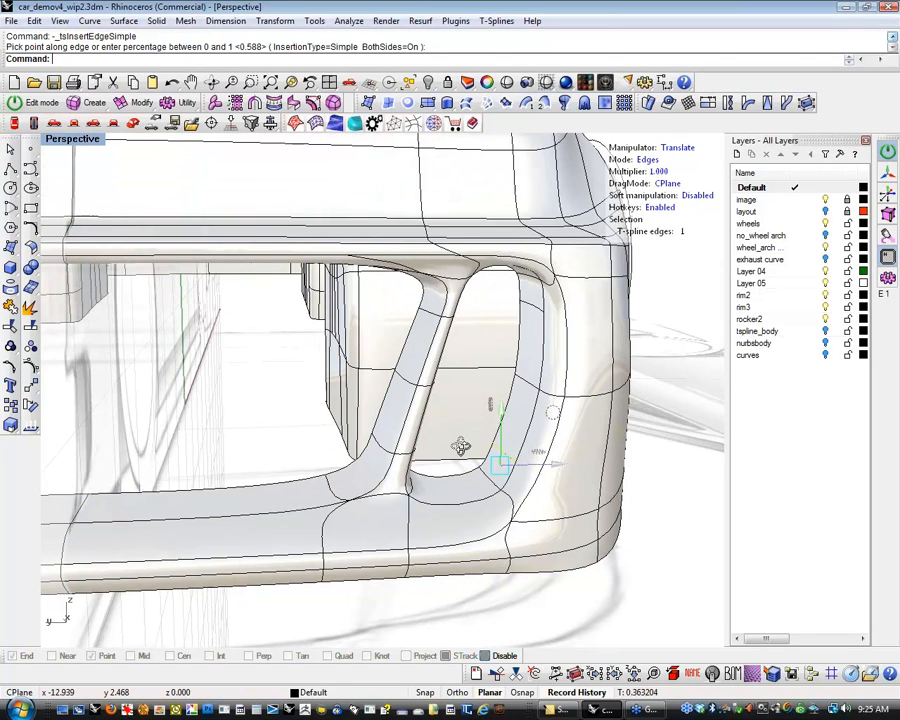
right_drag(460, 447, 447, 479)
click(445, 477)
shift+click(435, 513)
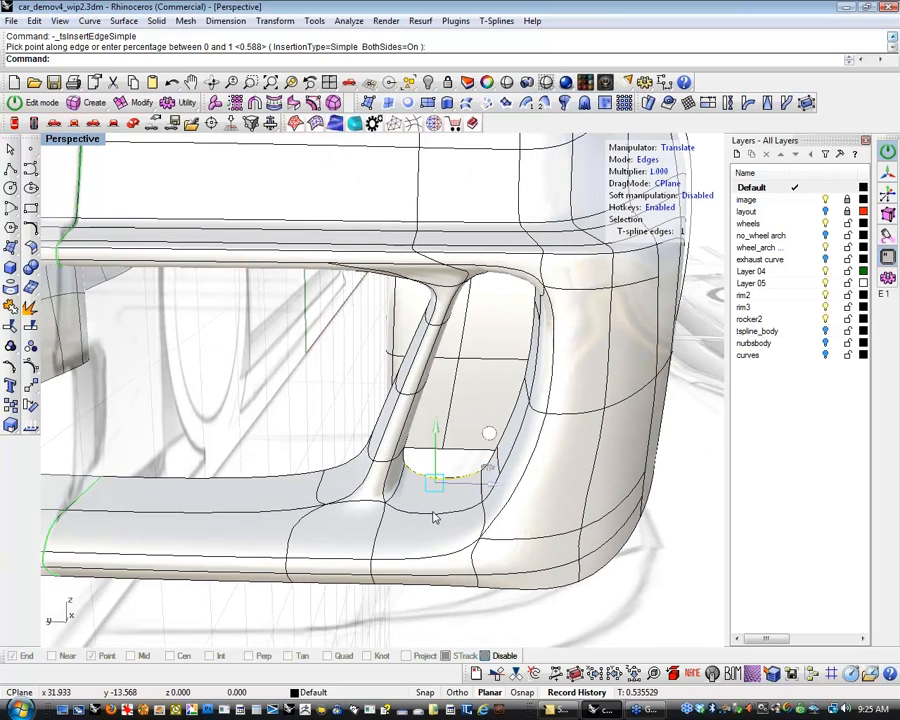
shift+click(420, 558)
shift+double_click(424, 575)
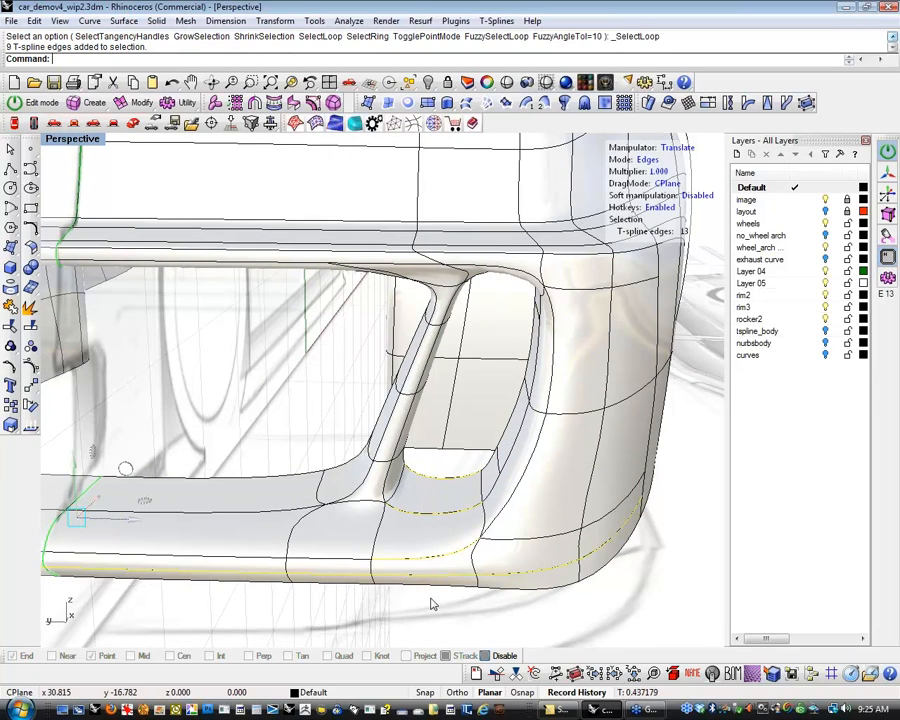
key(Escape)
drag(461, 466, 445, 603)
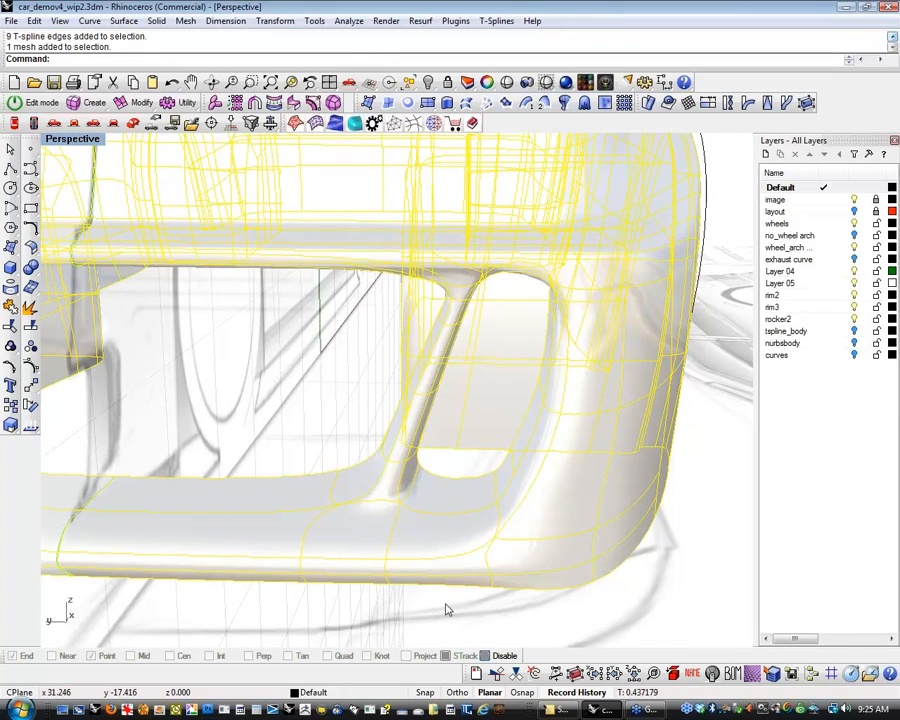
key(Escape)
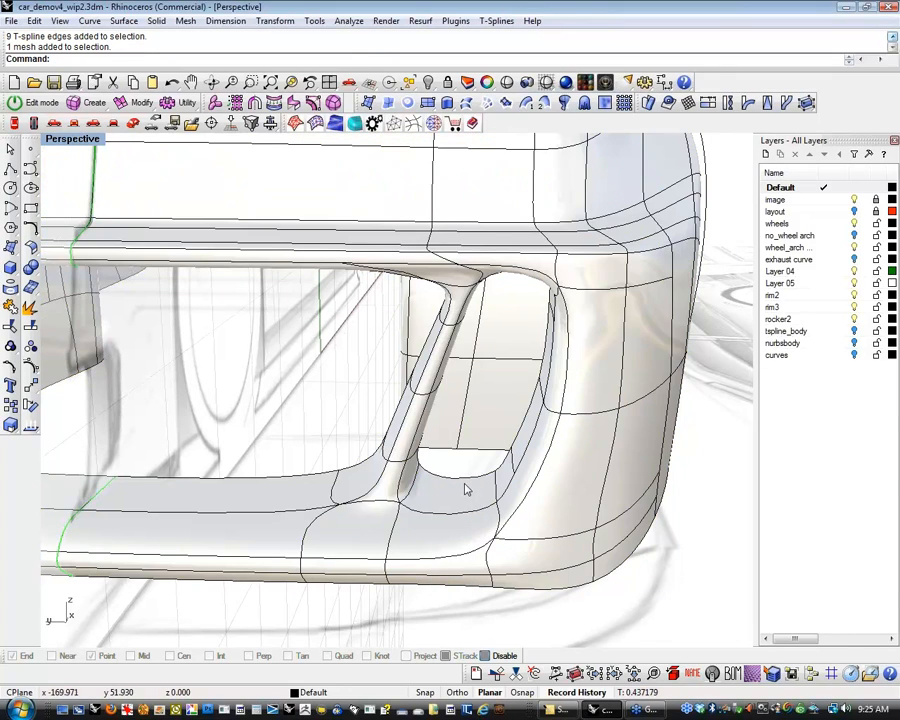
Hide the manipulator, select the five edges below the outer intake opening, and insert a simple edge across the lower lip.
click(708, 67)
right_drag(735, 296, 698, 331)
key(F4)
mouse_move(583, 488)
right_down()
mouse_move(589, 482)
mouse_move(580, 486)
right_up()
key(s)
right_drag(449, 532, 375, 482)
drag(375, 472, 358, 587)
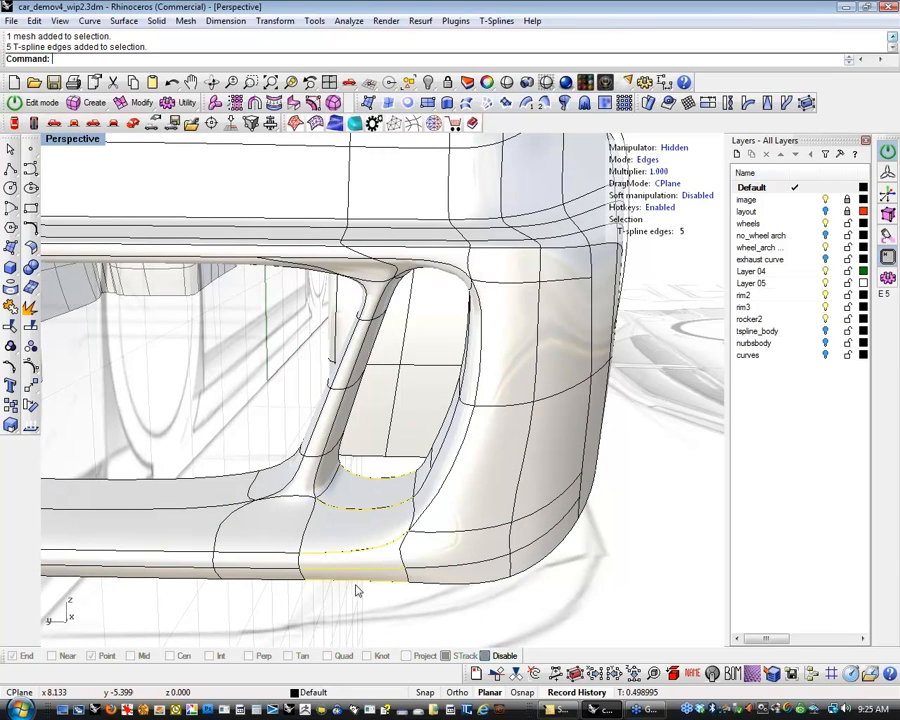
click(137, 104)
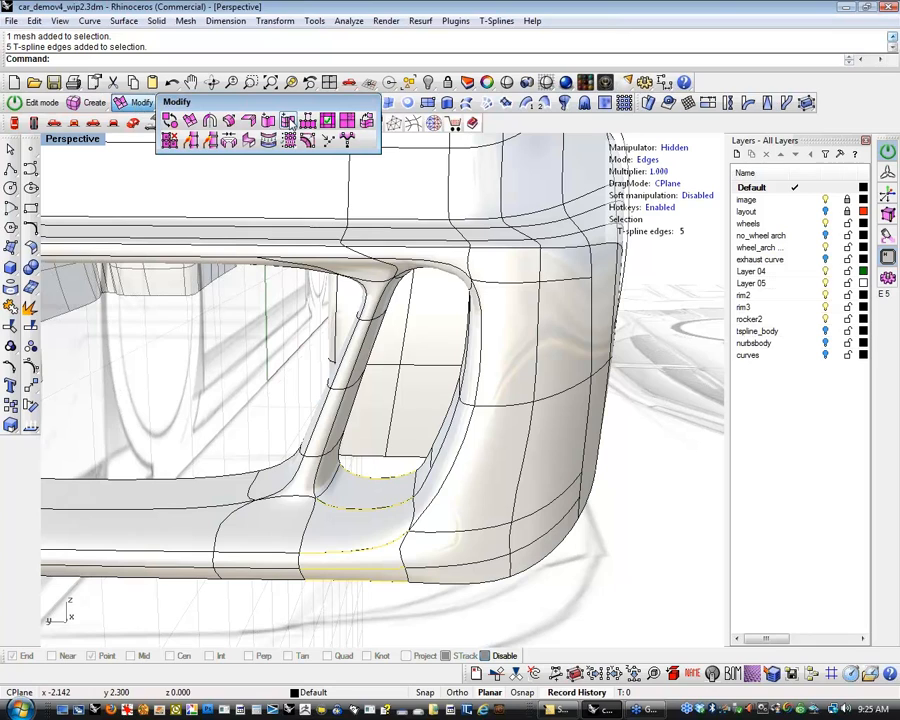
click(171, 121)
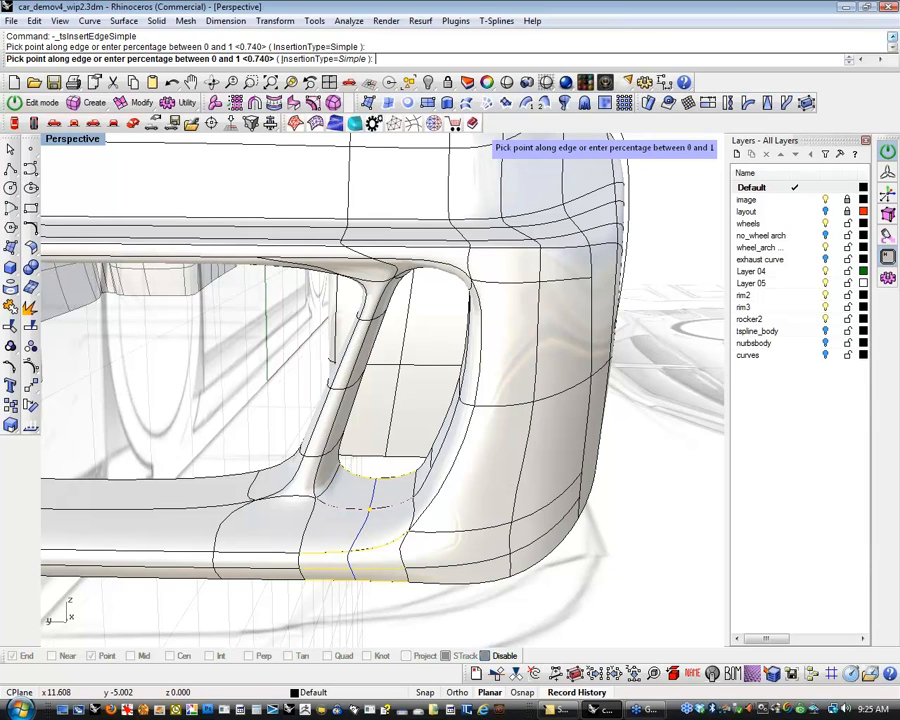
click(370, 508)
key(Return)
Try to move an edge of the outer intake opening with the translate manipulator, and undo the change.
right_drag(475, 508, 432, 570)
click(299, 570)
right_drag(296, 570, 392, 426)
click(398, 406)
right_drag(415, 375, 412, 378)
key(w)
mouse_move(398, 345)
mouse_down()
mouse_move(406, 311)
mouse_move(402, 388)
mouse_move(405, 343)
mouse_up()
click(422, 522)
right_drag(397, 457, 406, 522)
key(ctrl+z)
key(ctrl+z)
Nudge the outer intake's lower edge and lower the edge at its bottom outer corner.
right_drag(484, 544, 502, 526)
drag(397, 344, 399, 345)
click(455, 577)
right_drag(484, 531, 492, 602)
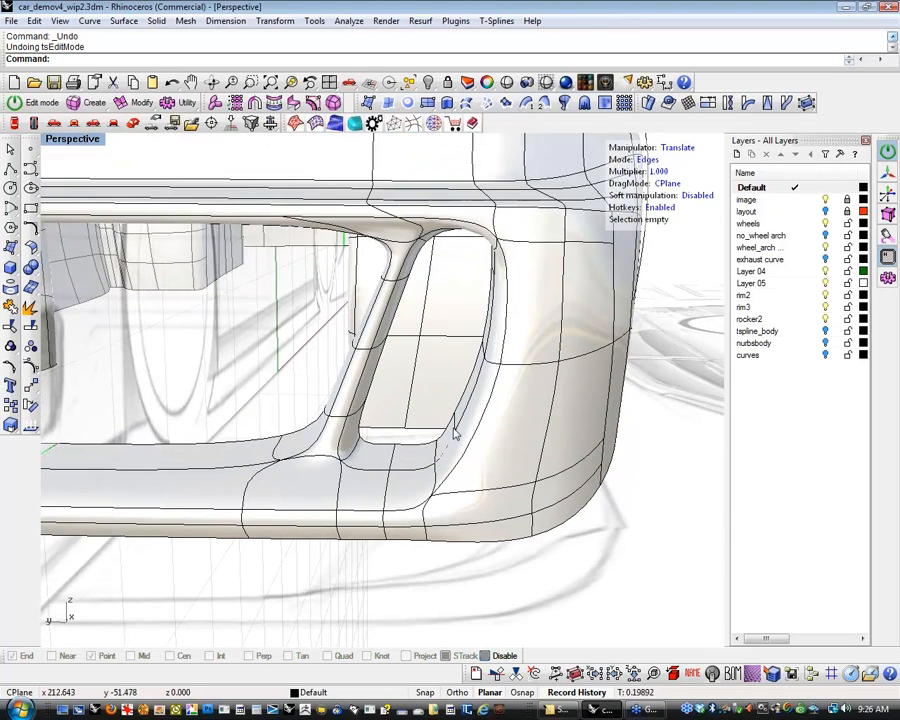
click(451, 427)
mouse_move(456, 394)
mouse_down()
mouse_move(449, 428)
mouse_move(450, 411)
mouse_up()
Switch to vertex editing and move two control points at the outer intake's upper outer corner outward.
mouse_move(485, 377)
right_down()
mouse_move(458, 436)
mouse_move(455, 325)
mouse_move(454, 374)
mouse_move(449, 360)
mouse_move(462, 340)
mouse_move(423, 367)
mouse_move(429, 378)
right_up()
scroll(455, 325, up, 4)
key(a)
click(420, 308)
drag(480, 308, 521, 312)
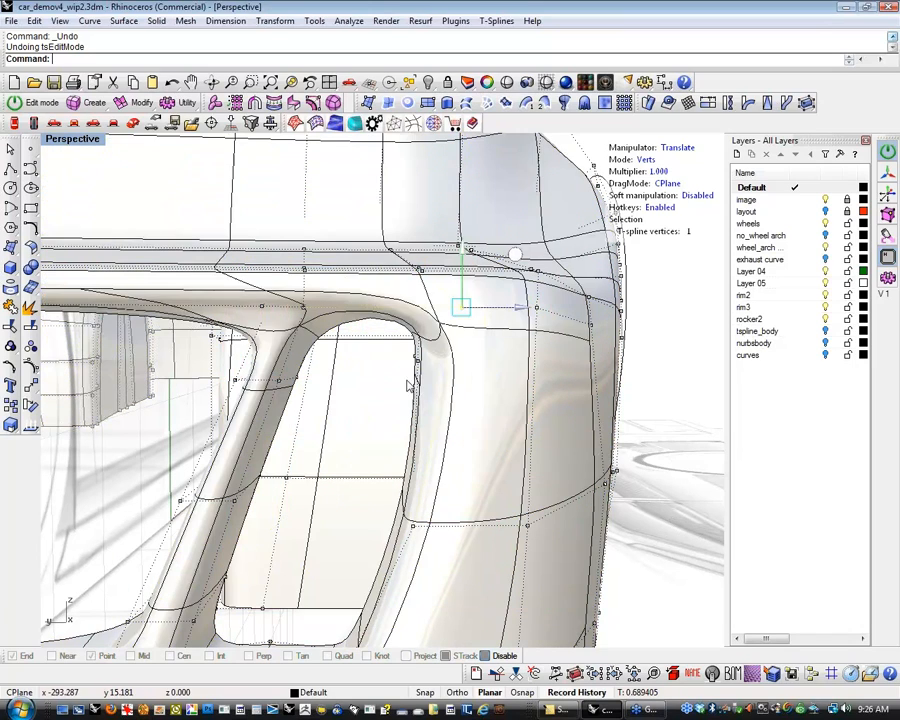
click(392, 392)
right_drag(387, 393, 412, 380)
click(424, 361)
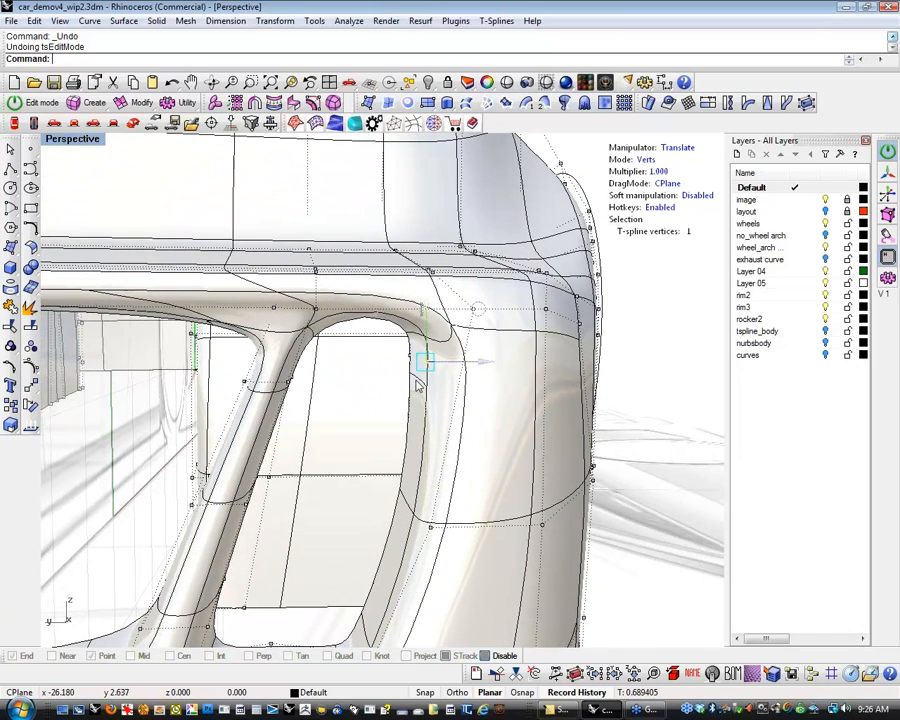
drag(487, 369, 508, 368)
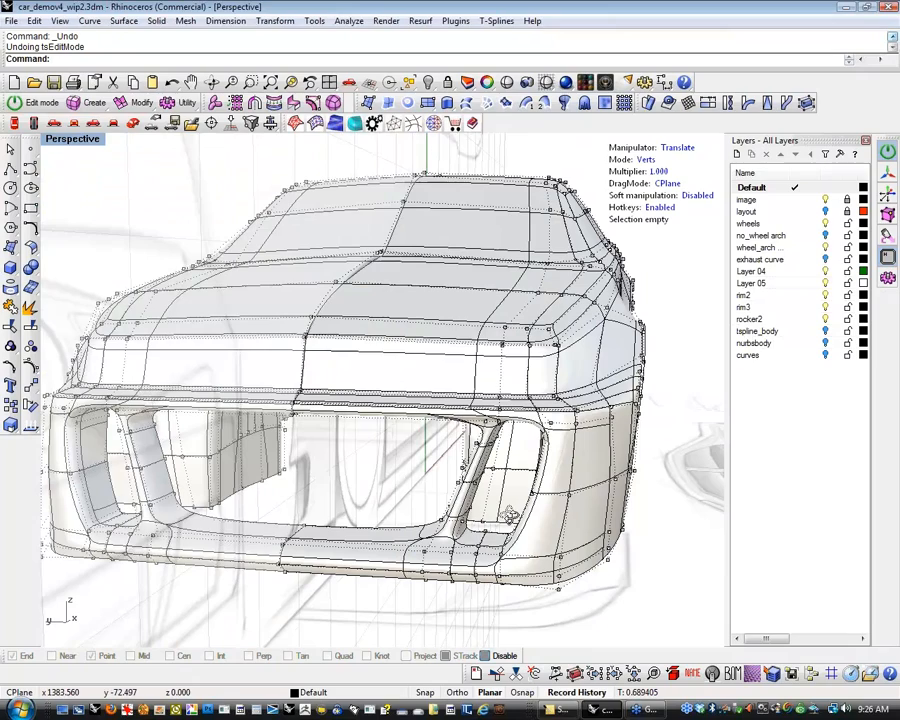
Switch to edge editing, select the edges around the pillar's upper end, and shift them toward the car's centre line.
right_drag(510, 515, 498, 404)
scroll(500, 397, up, 6)
key(Escape)
key(s)
click(524, 344)
shift+click(503, 311)
shift+click(418, 317)
shift+click(444, 350)
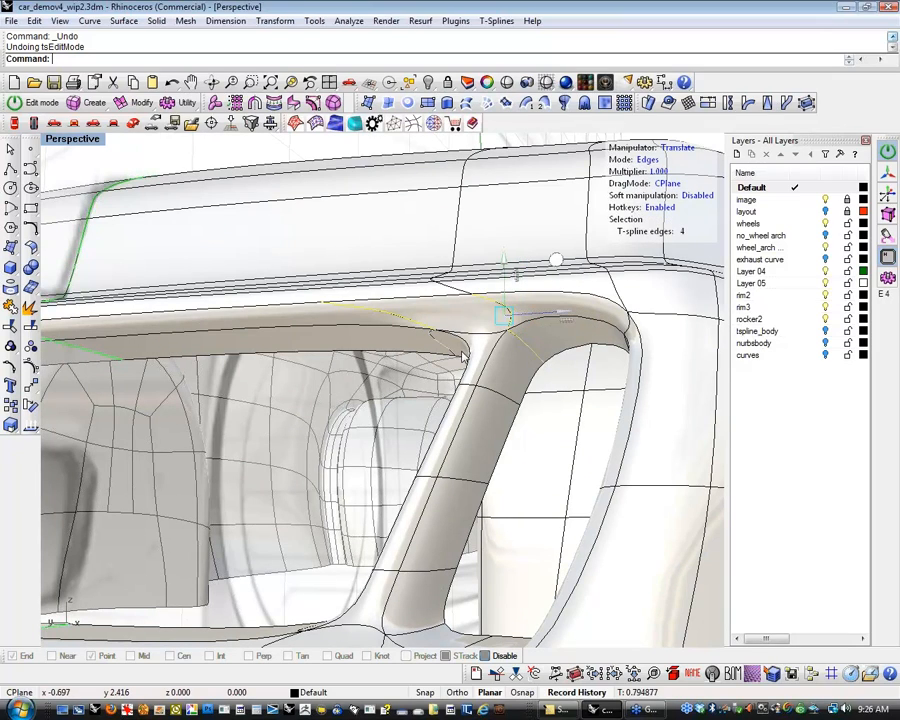
shift+click(479, 336)
right_drag(474, 354, 516, 414)
scroll(567, 469, down, 2)
scroll(567, 470, down, 4)
right_drag(567, 470, 648, 478)
drag(616, 423, 559, 425)
click(440, 488)
Shift the pillar's upper and middle edge loops toward the car's centre line.
right_drag(440, 488, 468, 484)
double_click(532, 461)
drag(598, 457, 562, 466)
click(444, 508)
right_drag(444, 508, 455, 512)
double_click(514, 506)
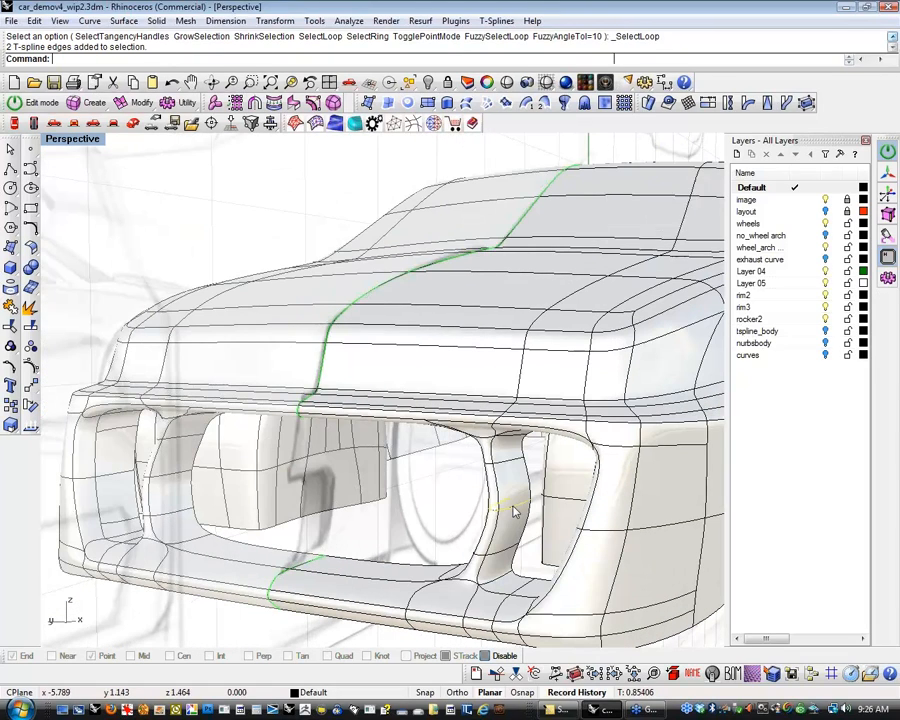
drag(553, 515, 506, 520)
click(418, 540)
Reposition the pillar's lower edge loop and shift the edges around the pillar's foot toward the car's centre line.
shift+right_drag(418, 540, 411, 514)
double_click(495, 519)
mouse_move(468, 525)
mouse_down()
mouse_move(538, 534)
mouse_move(508, 538)
mouse_move(519, 539)
mouse_up()
click(432, 507)
mouse_move(432, 507)
right_down()
mouse_move(440, 514)
mouse_move(422, 472)
mouse_move(452, 476)
mouse_move(394, 514)
mouse_move(445, 558)
mouse_move(461, 508)
right_up()
click(426, 546)
shift+click(476, 549)
shift+click(490, 538)
shift+drag(360, 597, 507, 459)
drag(522, 540, 478, 537)
click(397, 394)
Try different positions for the pillar's middle edge loop, and delete that loop.
shift+right_drag(397, 394, 375, 440)
double_click(460, 416)
drag(493, 413, 516, 434)
key(Escape)
right_drag(418, 422, 444, 428)
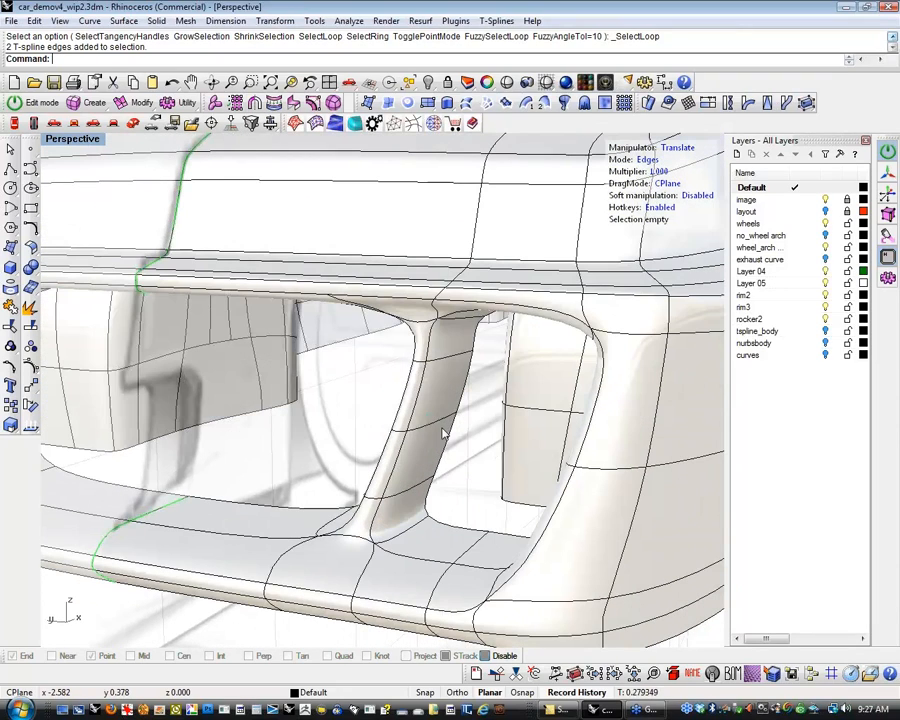
click(444, 428)
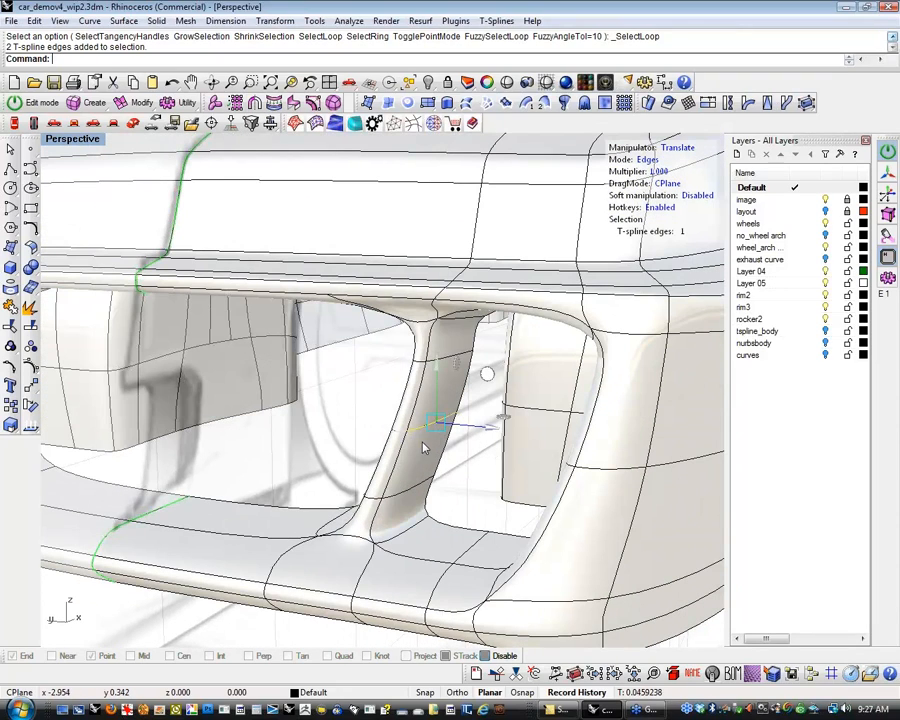
key(l)
drag(484, 430, 429, 435)
right_drag(429, 435, 367, 432)
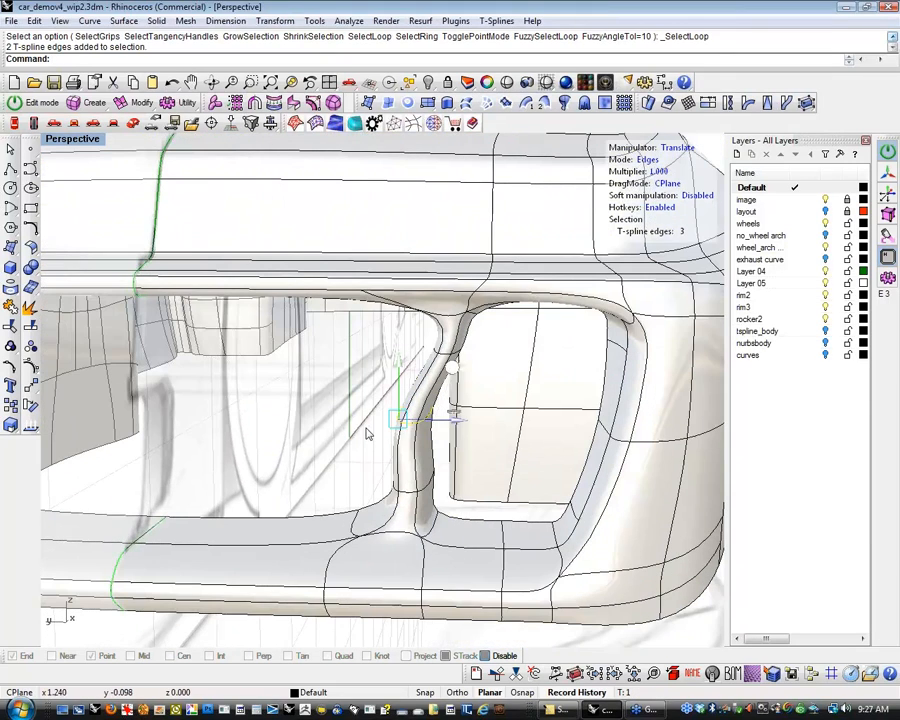
key(Delete)
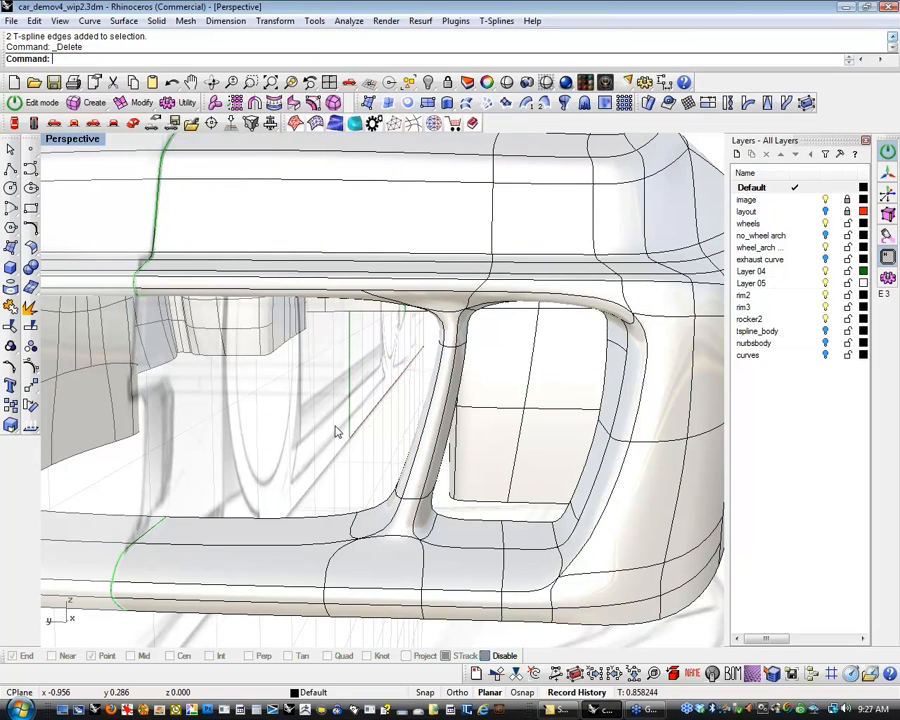
Shift the pillar's lower edge loop slightly toward the car's centre line.
right_drag(337, 428, 408, 504)
double_click(408, 504)
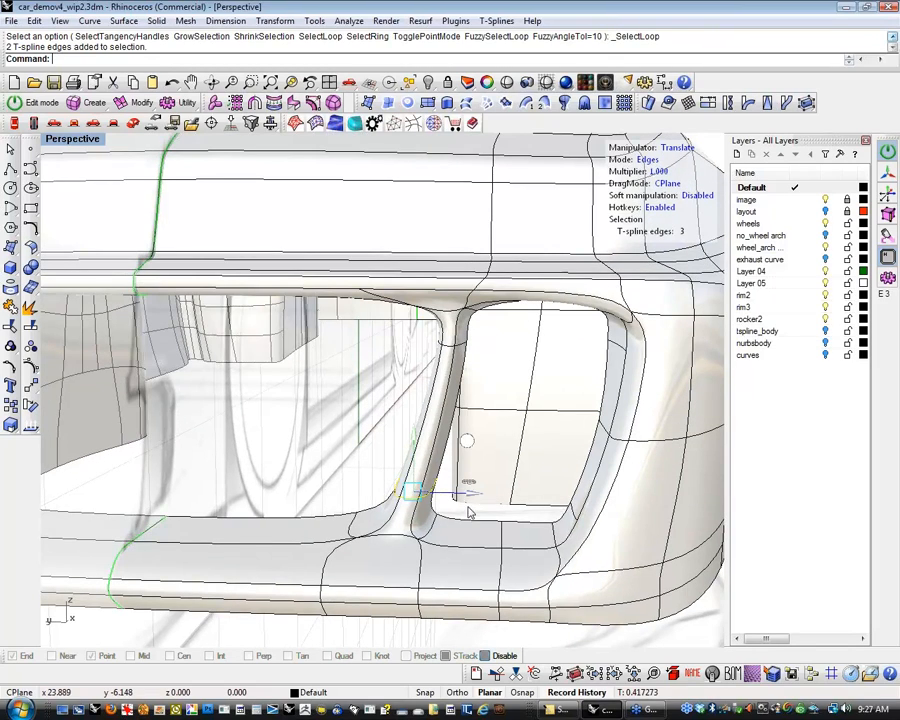
drag(469, 496, 450, 508)
click(376, 490)
right_drag(374, 490, 396, 512)
Fine-tune the inner edges at the outer intake's lower outer corner.
shift+right_drag(575, 536, 464, 518)
right_drag(464, 518, 488, 526)
click(450, 508)
mouse_move(462, 462)
mouse_down()
mouse_move(454, 458)
mouse_move(433, 530)
mouse_up()
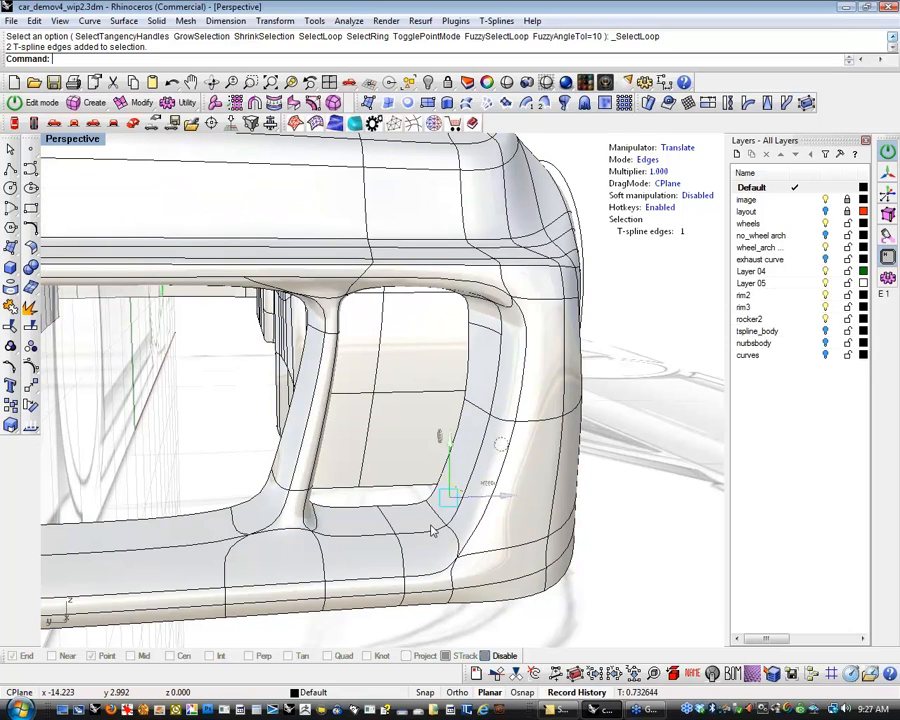
click(434, 521)
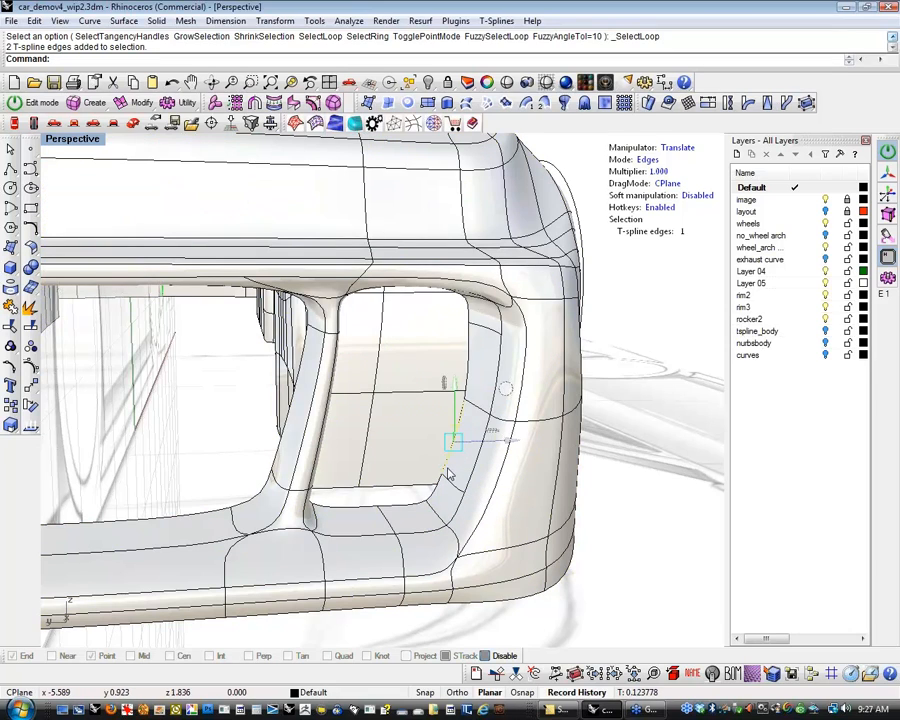
click(433, 517)
drag(445, 470, 446, 463)
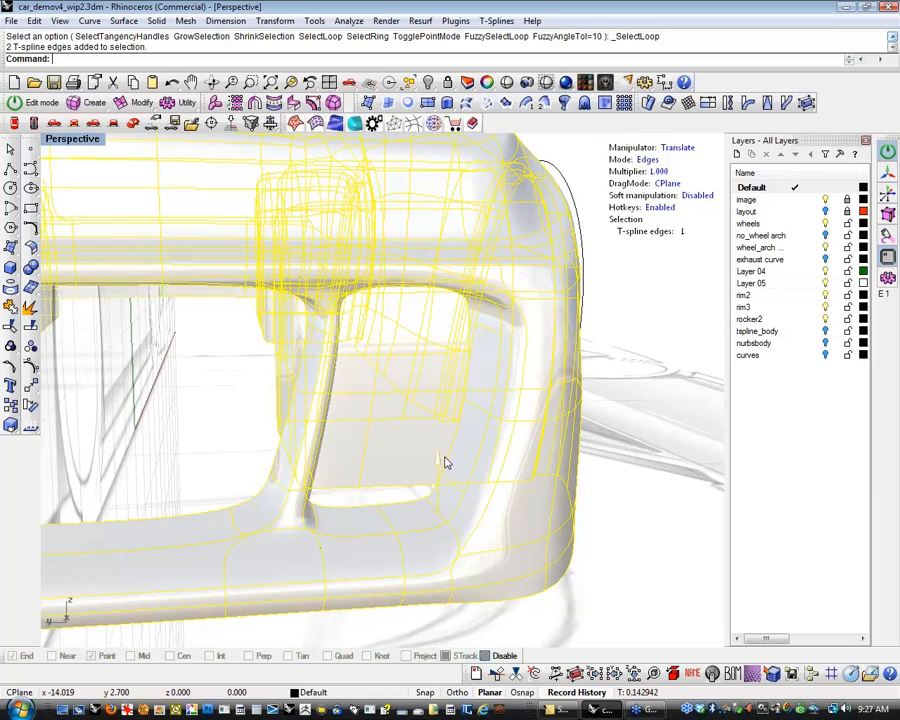
click(624, 593)
Examine the reshaped front bumper, pillar and intake openings from several angles and distances.
right_drag(631, 577, 605, 506)
scroll(574, 562, down, 5)
scroll(523, 406, up, 4)
right_drag(523, 404, 579, 497)
scroll(348, 426, down, 5)
scroll(500, 520, up, 4)
right_drag(500, 521, 484, 522)
shift+right_drag(484, 522, 325, 518)
scroll(414, 503, up, 4)
Try to pull the edge loop along the bumper's lower lip forward, and undo the move.
click(341, 485)
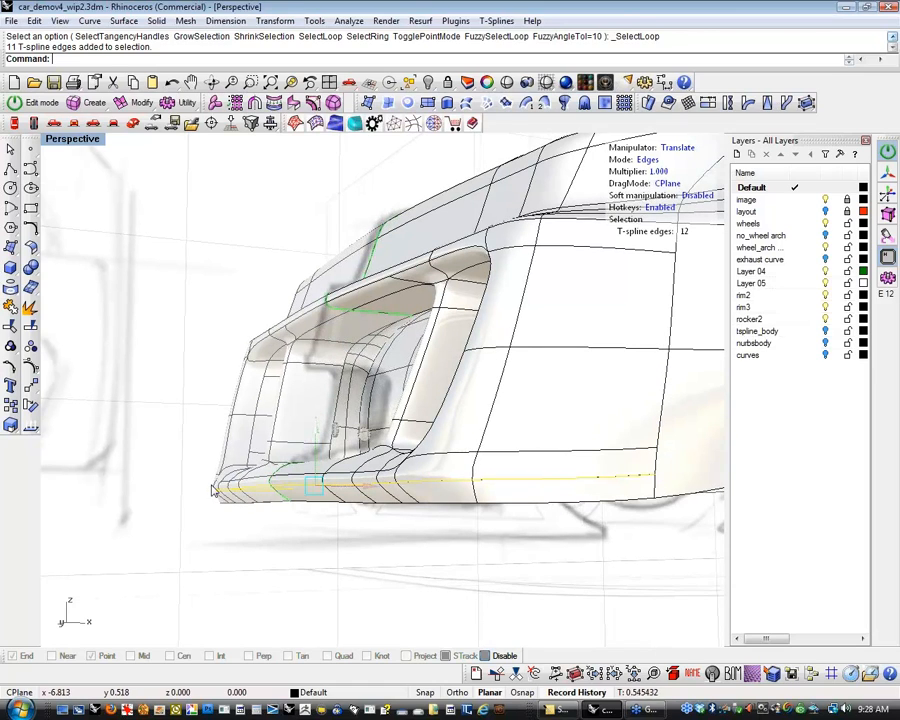
mouse_move(372, 494)
mouse_down()
mouse_move(362, 494)
mouse_move(372, 512)
mouse_up()
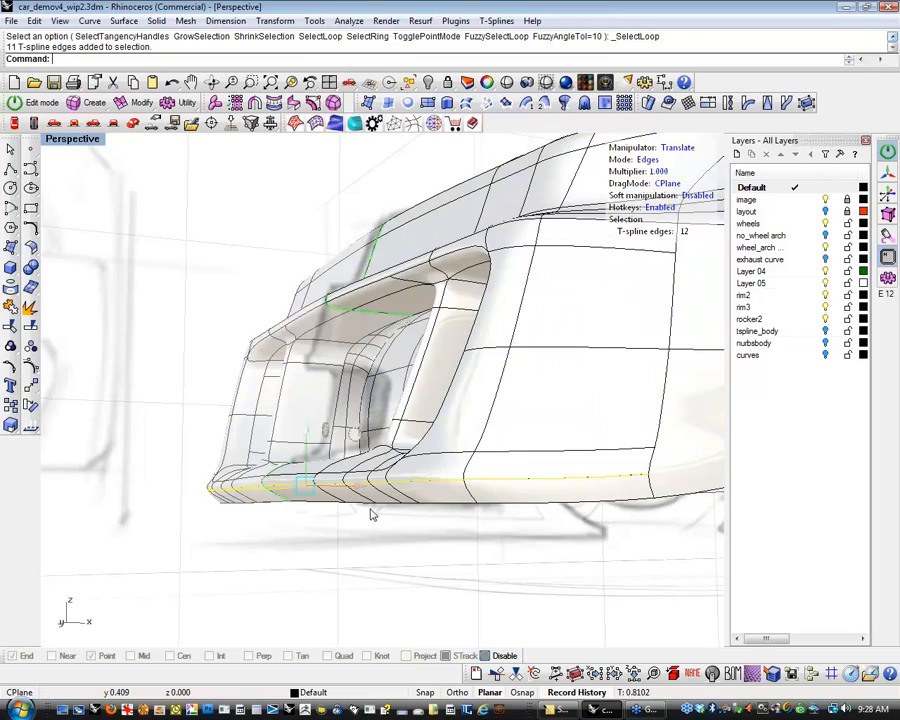
key(ctrl+z)
Reposition the edge loop along the front bumper's lower lip and clear the selection.
drag(357, 460, 352, 467)
click(358, 548)
right_drag(360, 550, 490, 550)
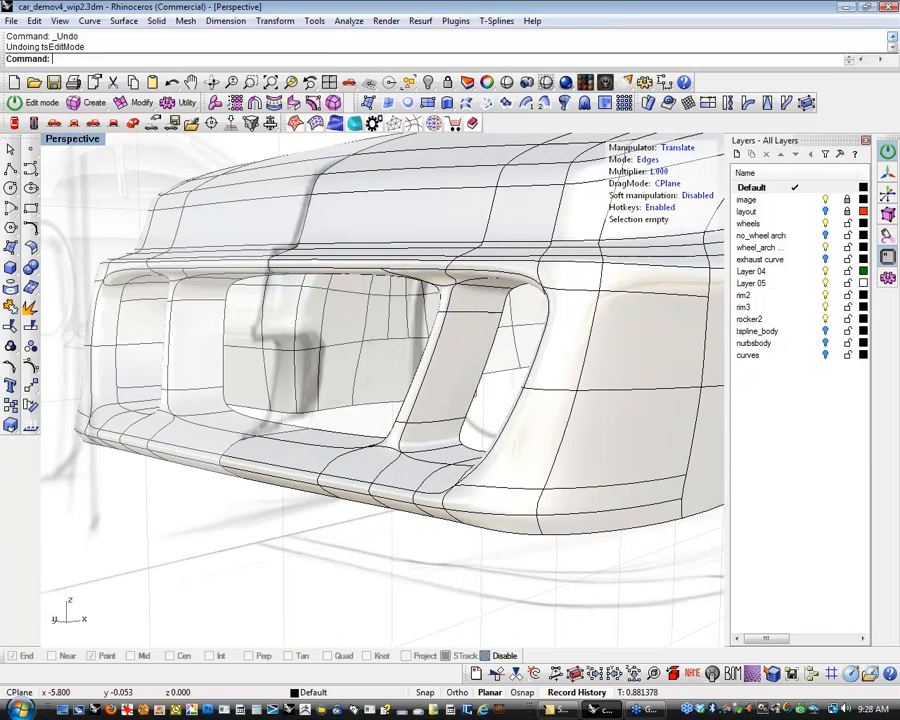
Adjust the edges on the lower lip just below the outer intake's lower outer corner and clear the selection.
click(496, 478)
mouse_move(498, 481)
mouse_down()
mouse_move(503, 440)
mouse_move(488, 463)
mouse_up()
click(504, 529)
click(504, 516)
click(418, 547)
Insert a parallel edge loop below the front bumper's lower lip loop, using Simple insertion with BothSides off.
right_drag(411, 547, 381, 506)
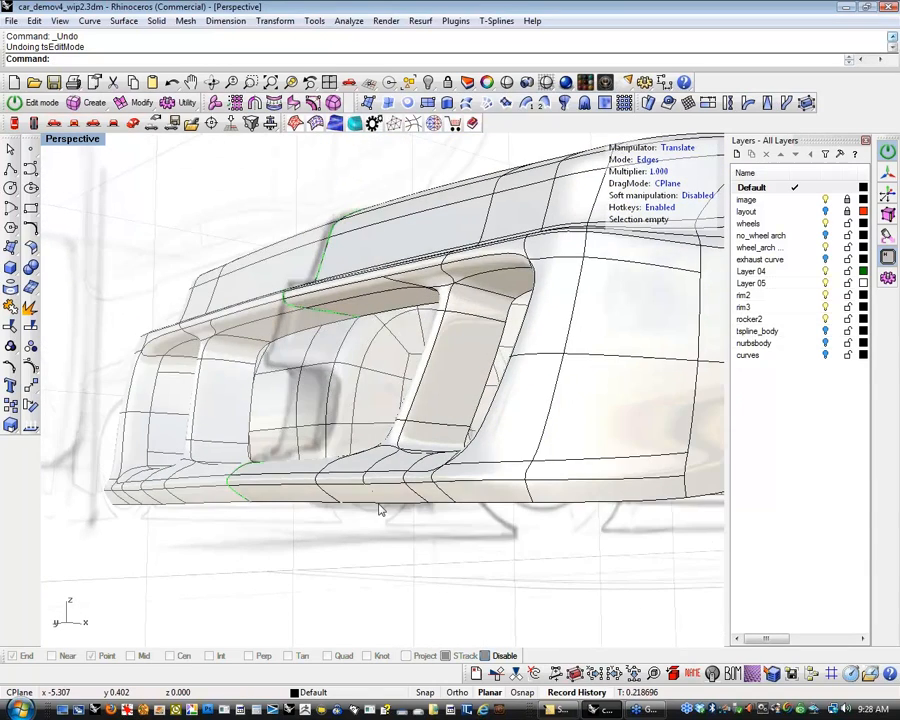
double_click(265, 488)
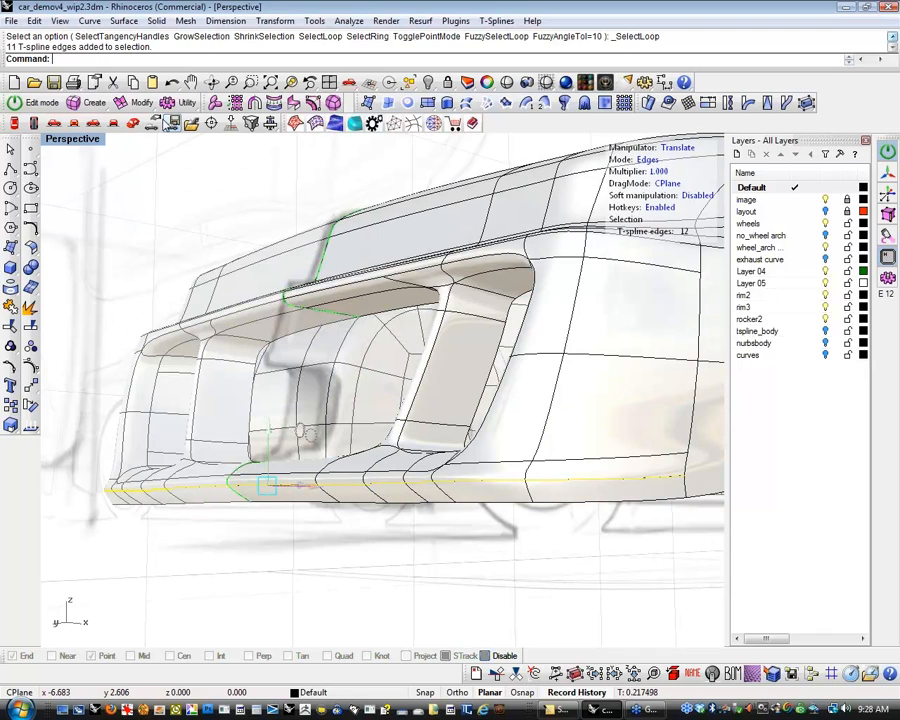
click(136, 106)
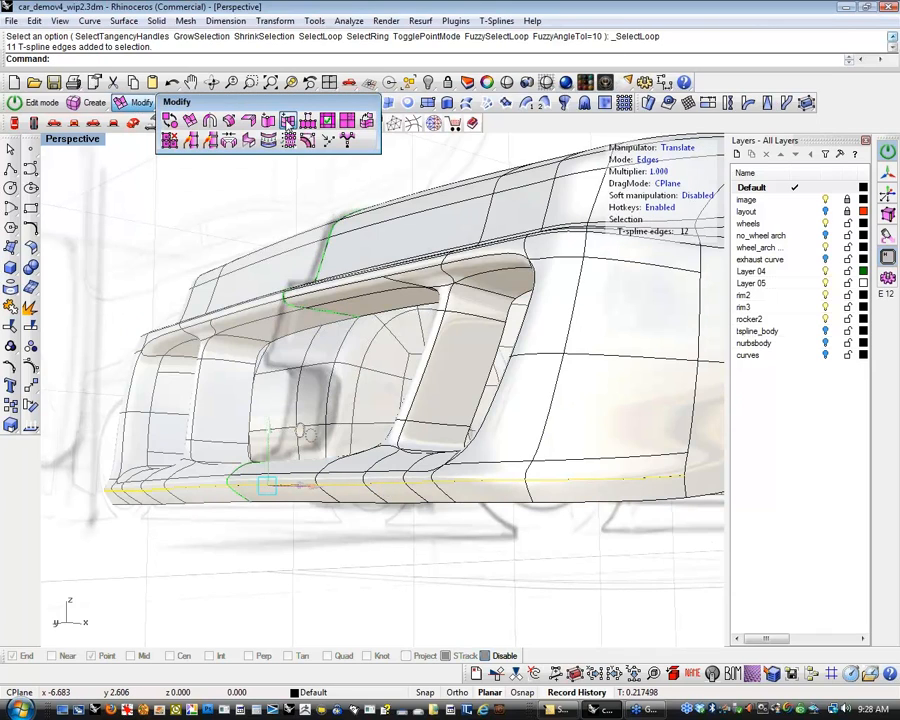
click(288, 120)
click(240, 499)
click(398, 58)
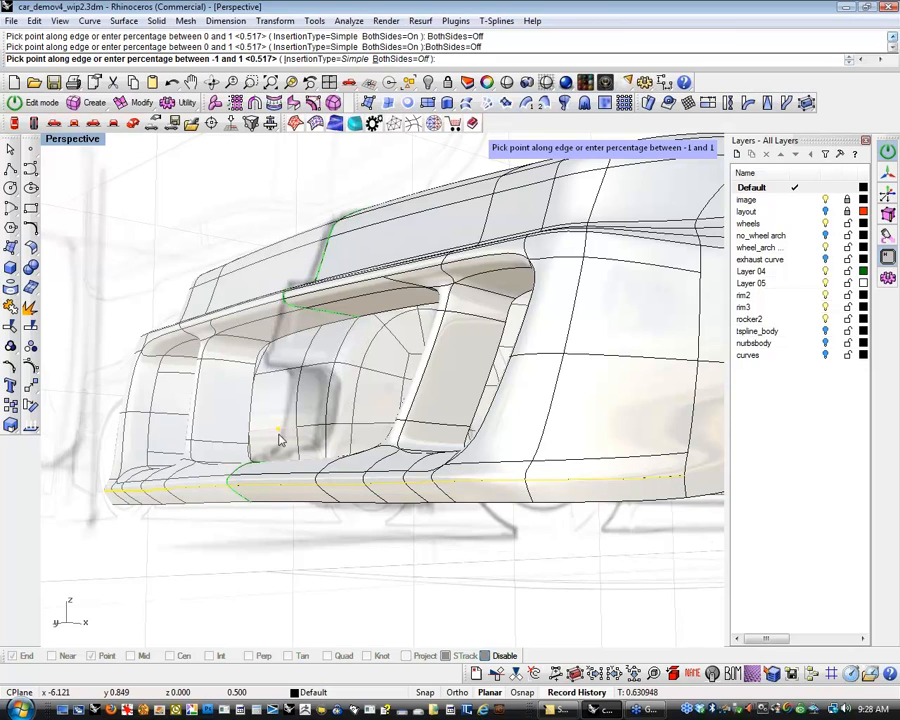
click(237, 499)
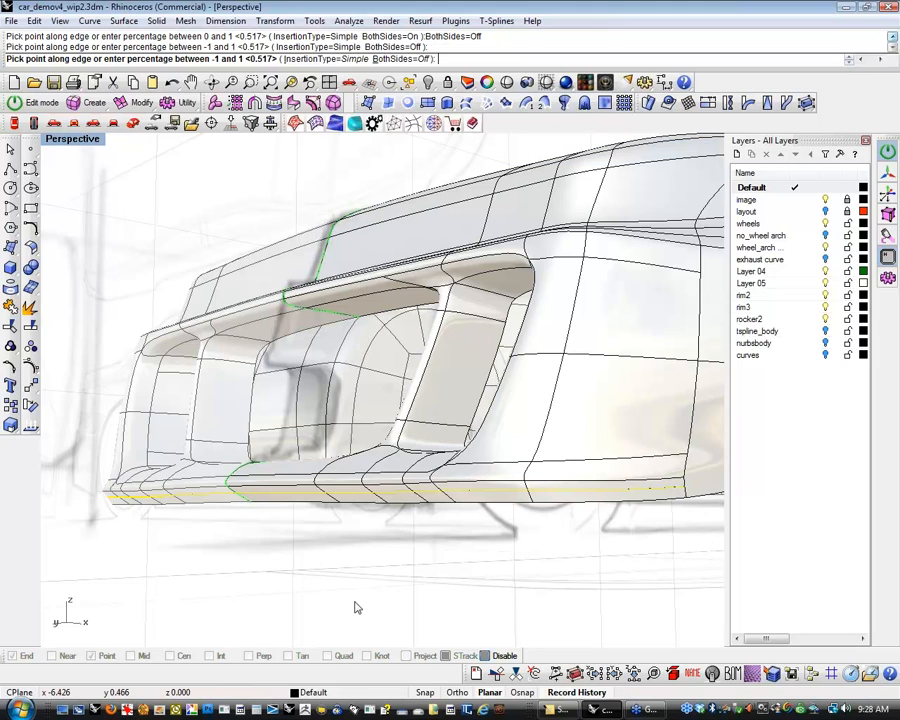
key(Return)
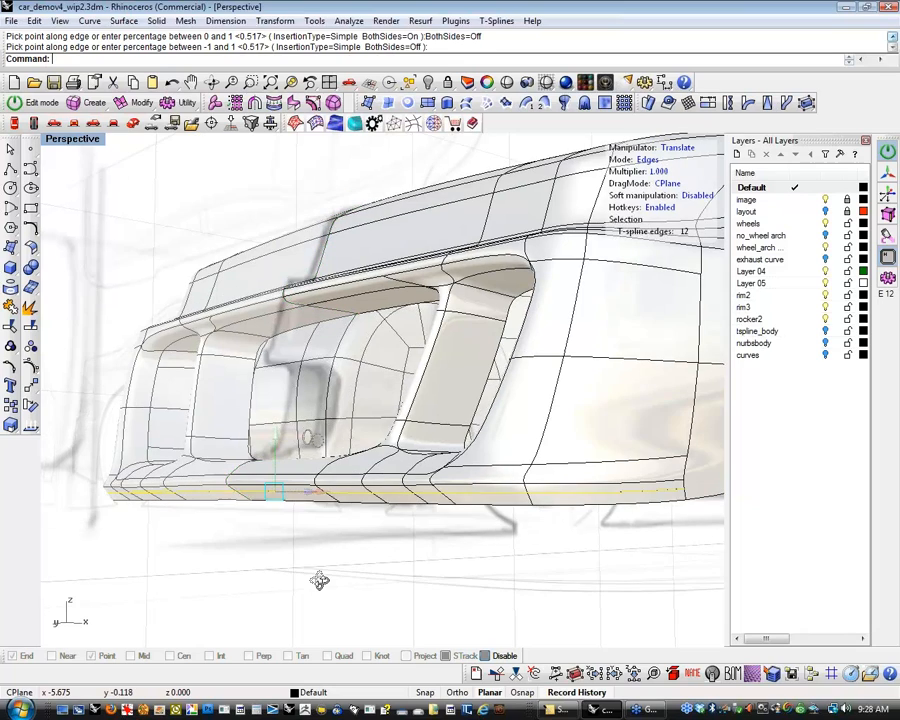
mouse_move(319, 581)
right_down()
mouse_move(311, 474)
mouse_move(323, 452)
mouse_move(315, 452)
mouse_move(297, 463)
mouse_move(297, 562)
mouse_move(338, 597)
mouse_move(517, 588)
mouse_move(567, 524)
mouse_move(569, 504)
mouse_move(504, 498)
mouse_move(363, 536)
mouse_move(333, 558)
mouse_move(476, 568)
mouse_move(400, 607)
mouse_move(408, 593)
mouse_move(360, 560)
right_up()
key(Escape)
Try to delete the short horizontal edge along the bumper side's lower lip, and undo the deletion.
click(345, 550)
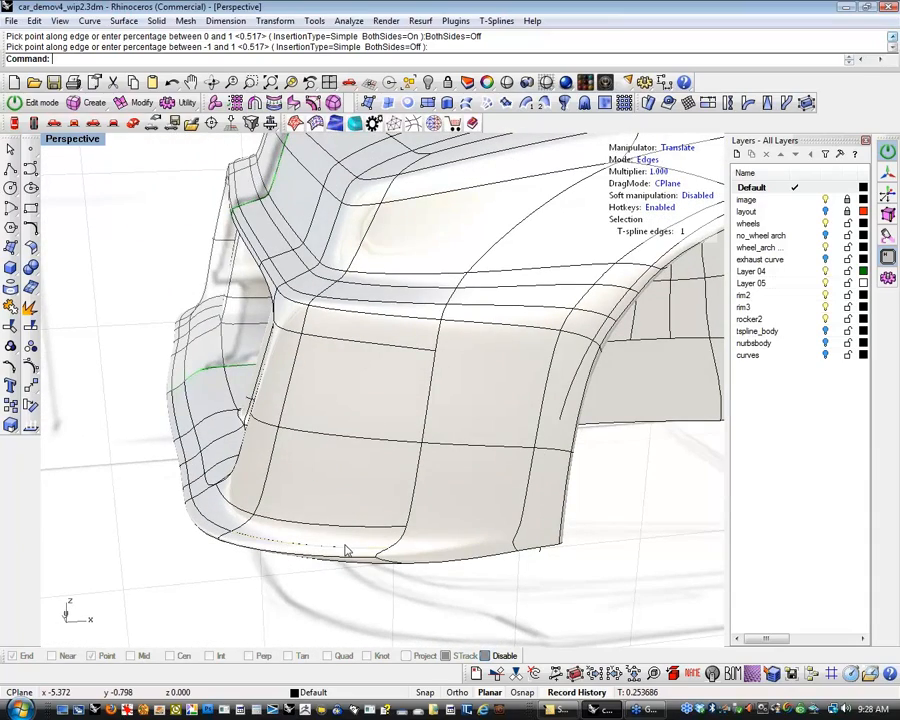
mouse_move(412, 599)
right_down()
mouse_move(388, 599)
mouse_move(411, 583)
right_up()
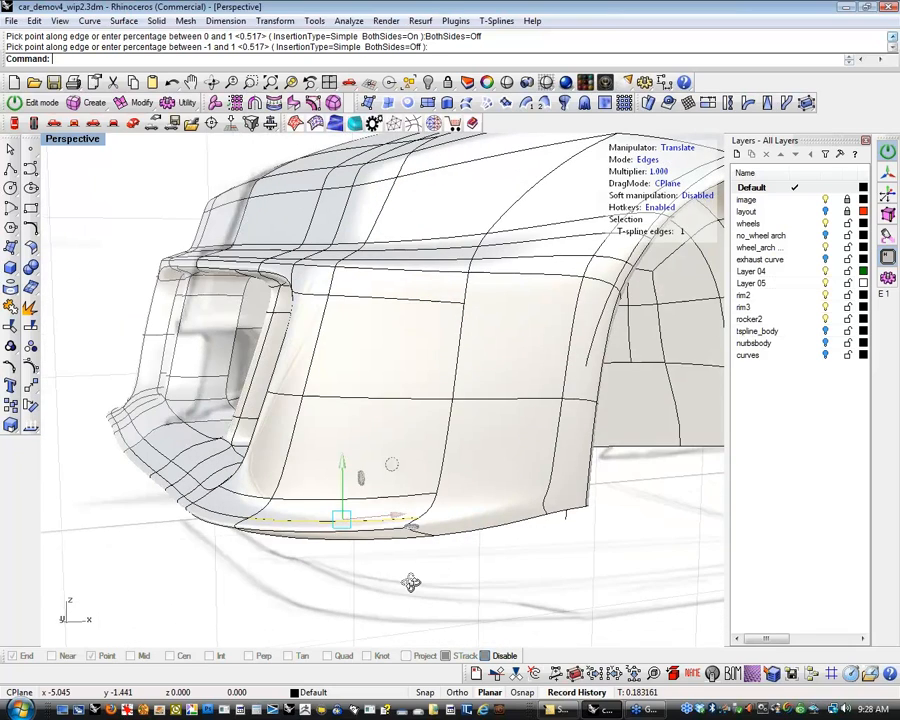
key(Delete)
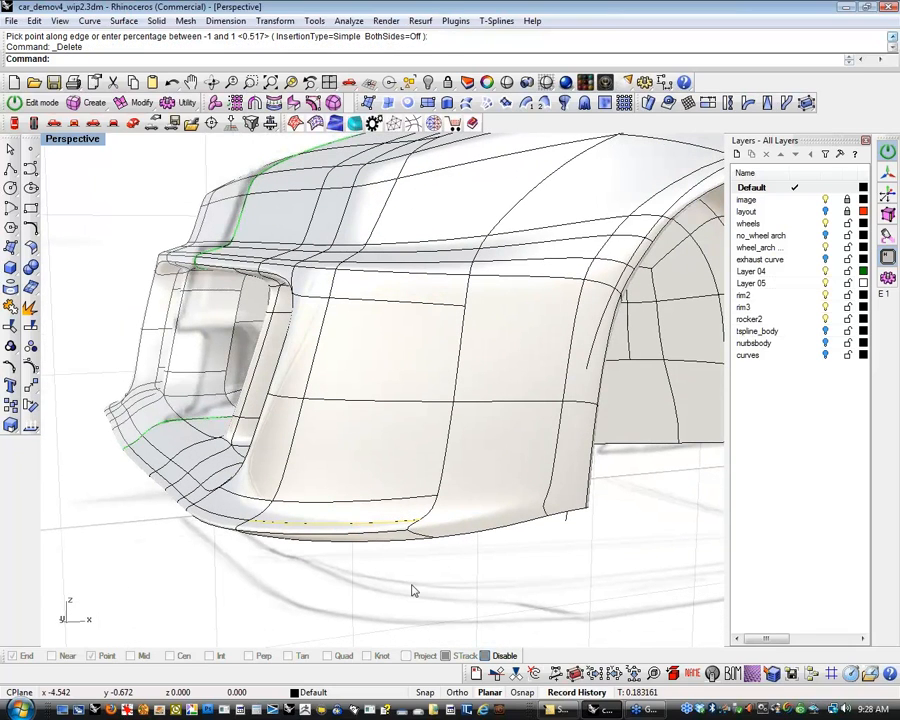
right_drag(362, 573, 413, 550)
right_drag(382, 506, 327, 601)
key(ctrl+z)
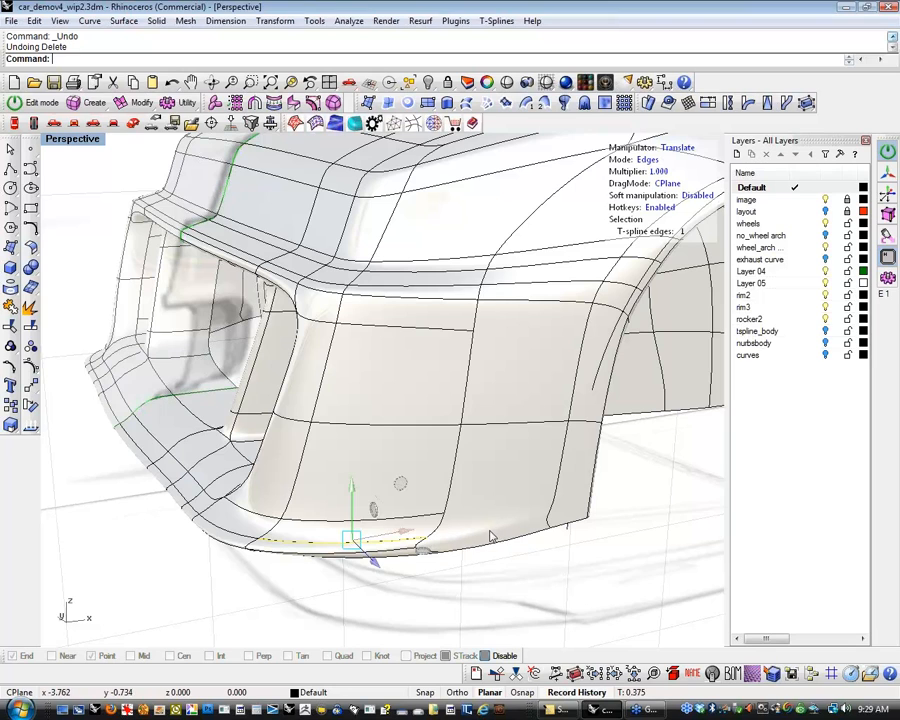
right_drag(528, 530, 389, 587)
key(Escape)
Delete the short cross edges on the lower lip below the middle of the outer intake.
right_drag(368, 544, 370, 545)
drag(370, 545, 409, 448)
right_drag(424, 593, 381, 563)
key(Delete)
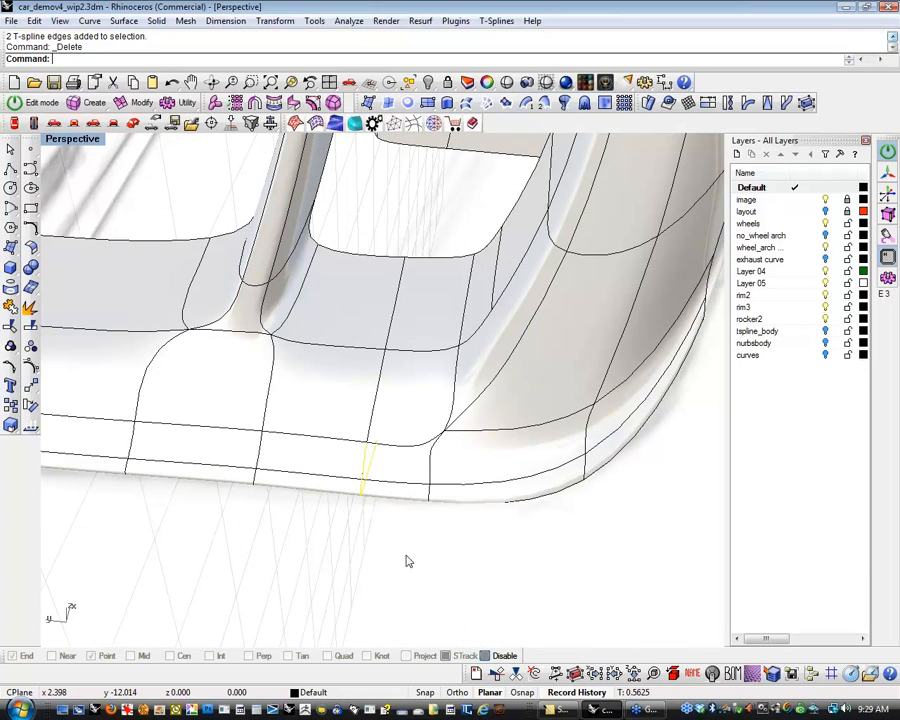
Reposition the short cross edges on the lower lip beneath both sides of the intake pillar.
right_drag(410, 562, 426, 546)
drag(413, 540, 446, 484)
key(Delete)
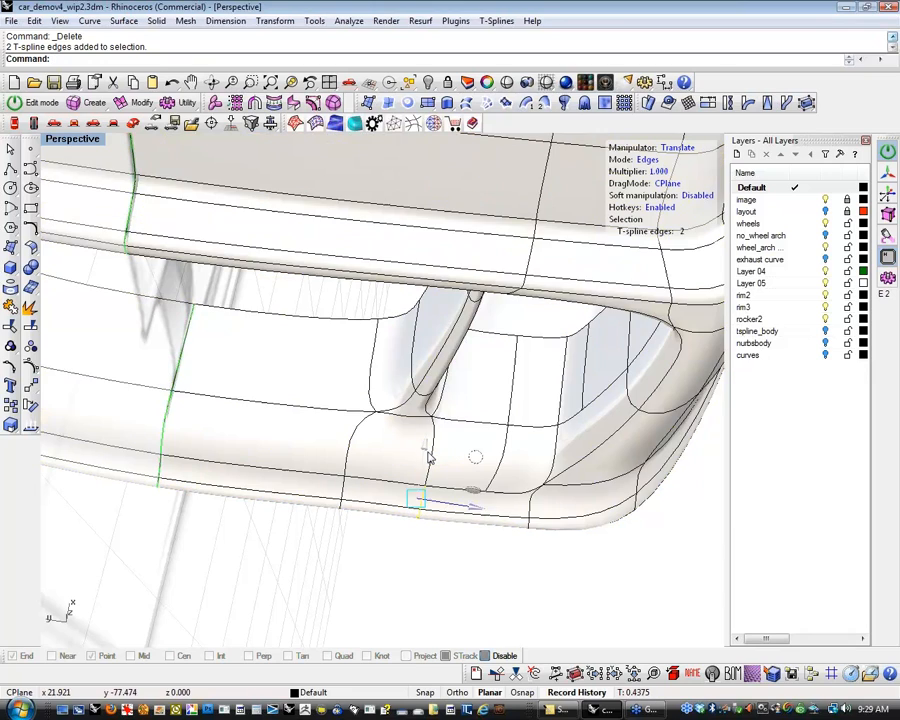
drag(324, 548, 368, 472)
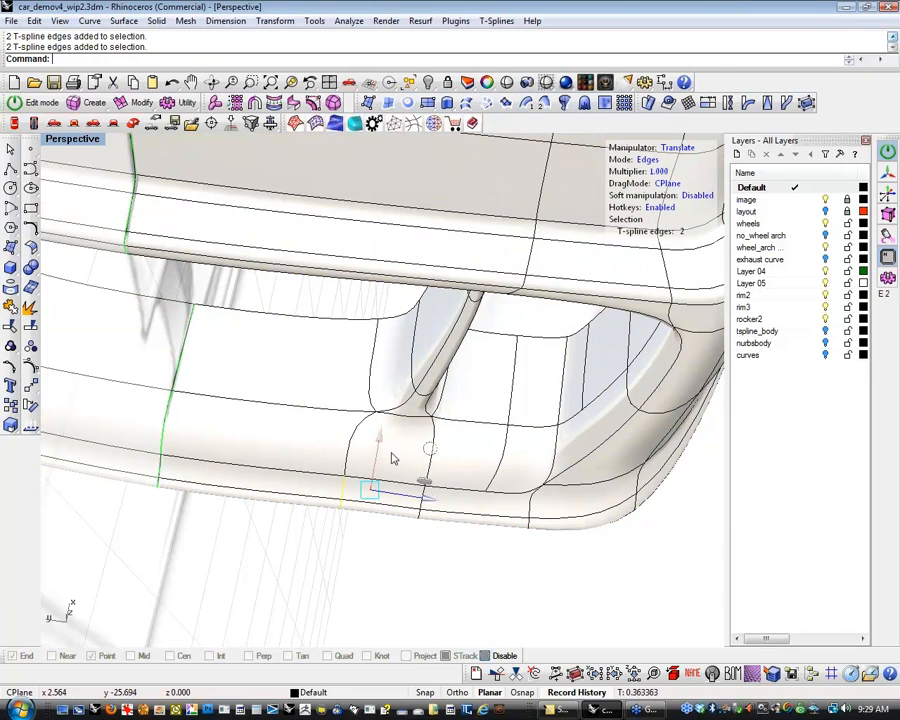
key(Delete)
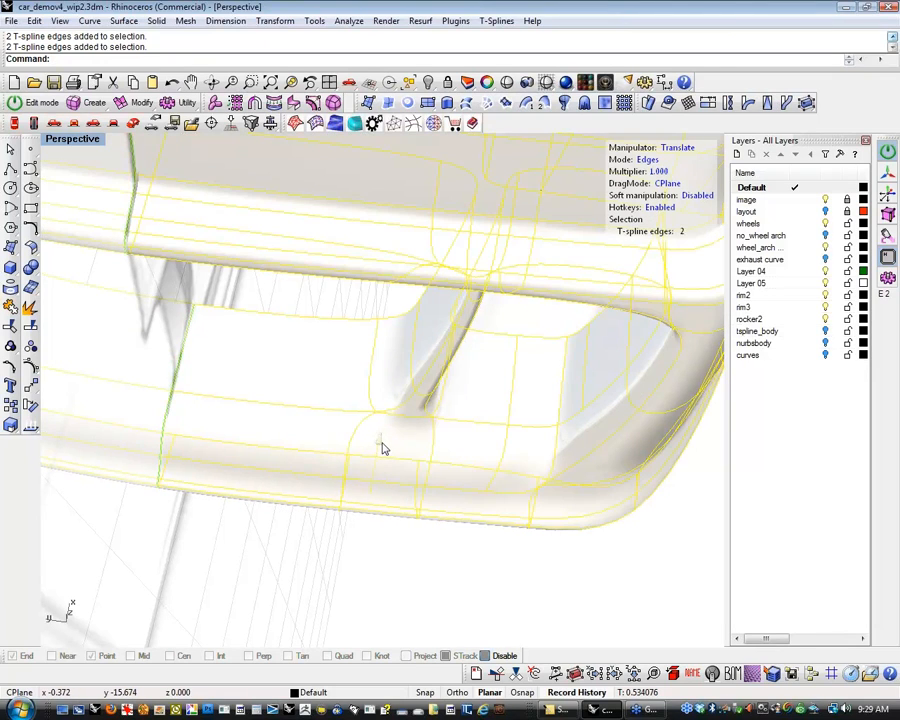
right_drag(441, 574, 430, 553)
drag(390, 545, 453, 481)
key(Delete)
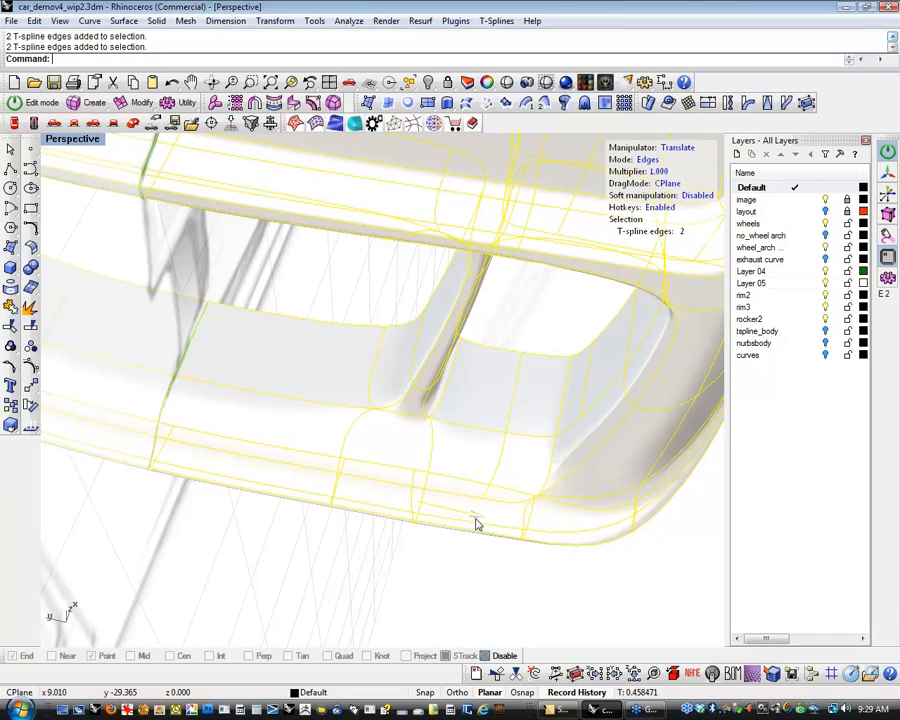
In the Top view, move the lip's inner cross edges below the pillar toward the car's centerline.
right_drag(476, 556, 54, 123)
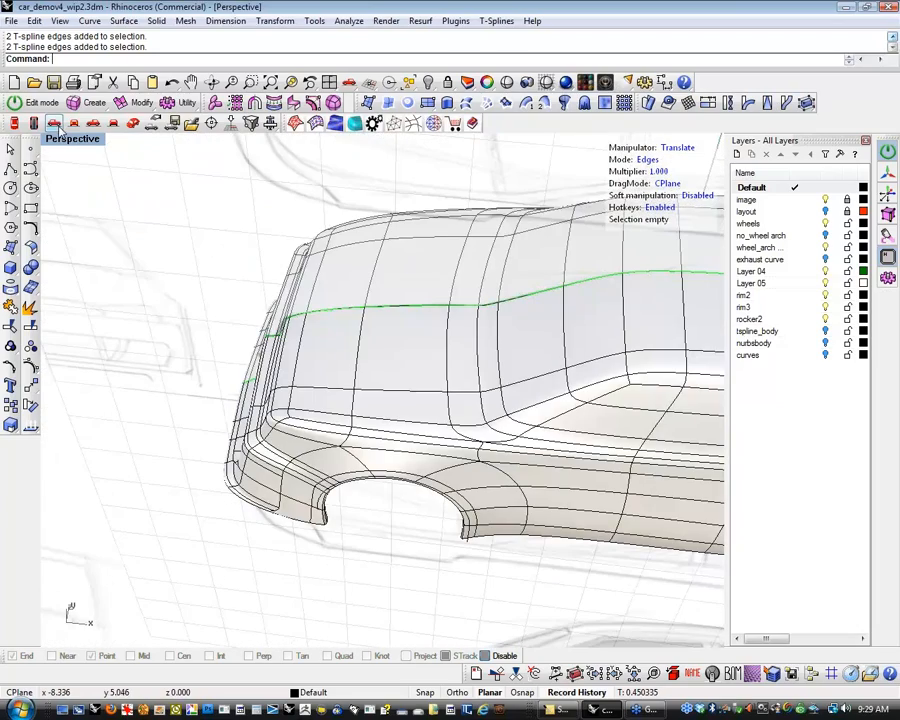
click(35, 123)
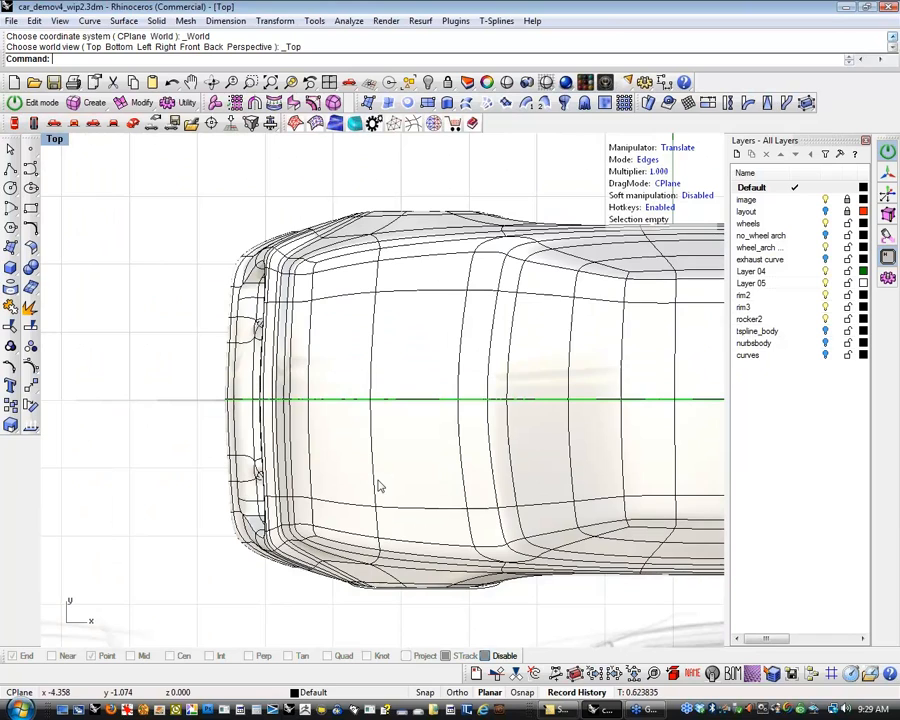
scroll(255, 503, up, 8)
right_drag(262, 524, 267, 451)
scroll(257, 470, down, 4)
scroll(224, 522, up, 10)
drag(265, 558, 316, 558)
click(209, 477)
right_drag(209, 477, 212, 463)
drag(260, 453, 261, 450)
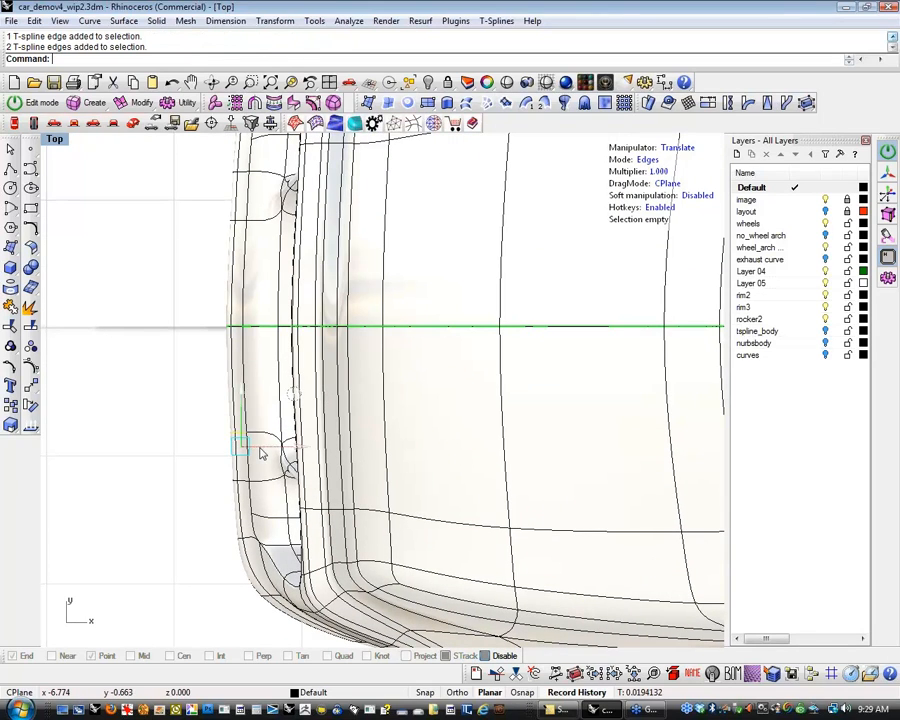
drag(245, 397, 246, 372)
drag(300, 430, 296, 438)
Try to move the lip's outer cross edges below the pillar away from the centerline, and undo the attempt.
drag(196, 500, 238, 468)
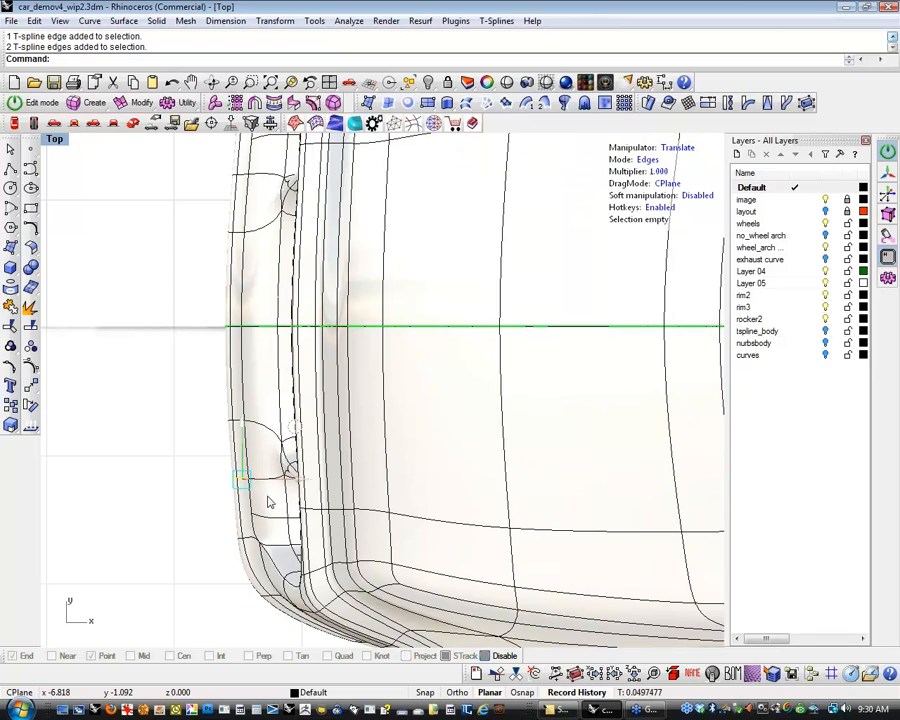
drag(299, 480, 308, 509)
key(ctrl+z)
key(ctrl+z)
key(ctrl+z)
key(ctrl+z)
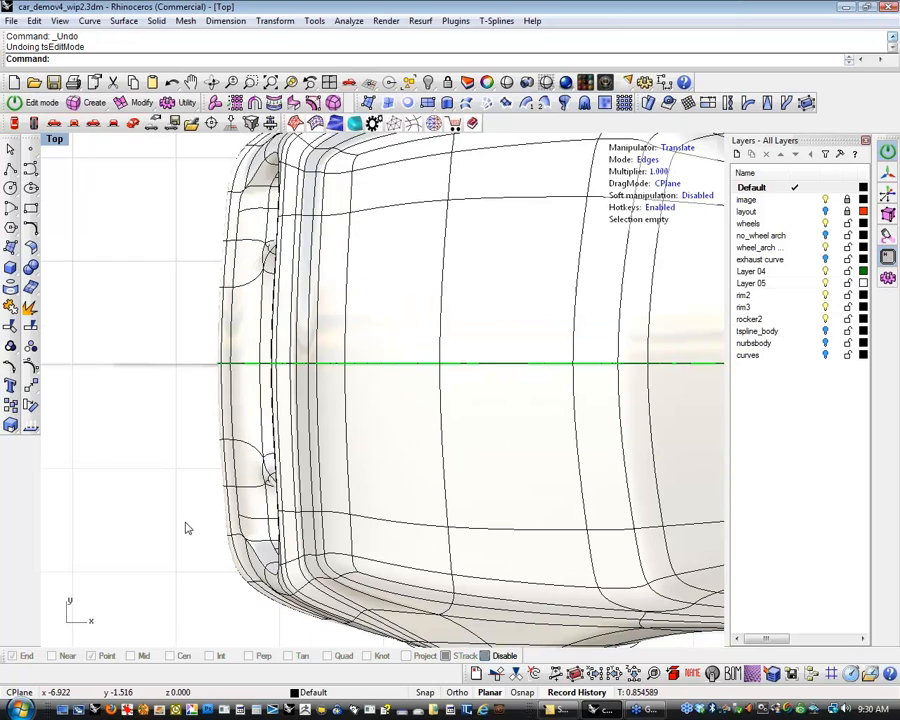
Adjust two edges at the bumper's front corner beside the outer intake in the Top view and clear the selection.
right_drag(187, 560, 198, 510)
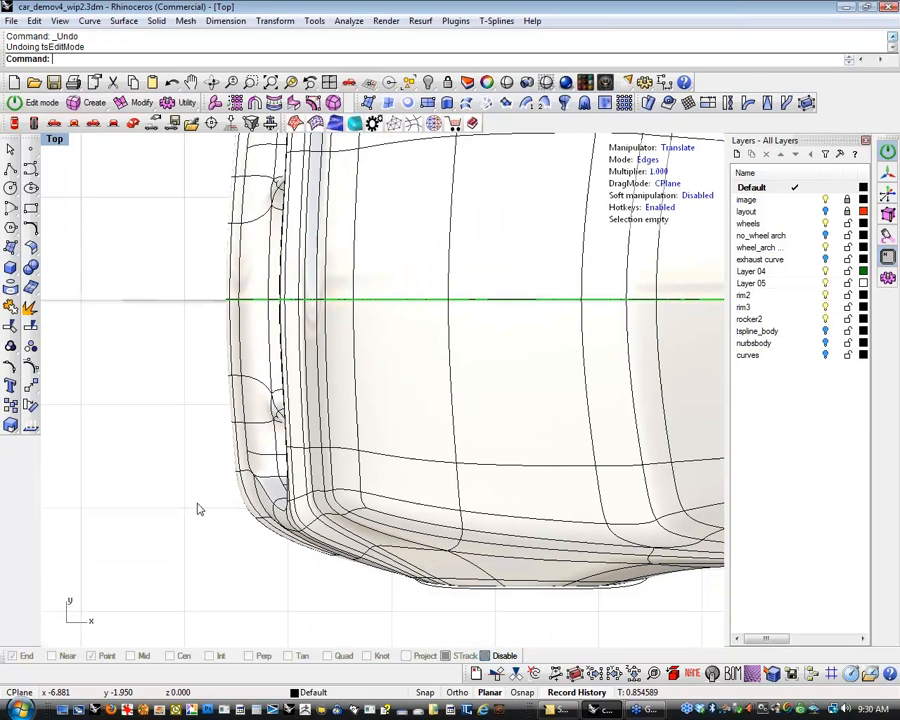
scroll(198, 510, up, 2)
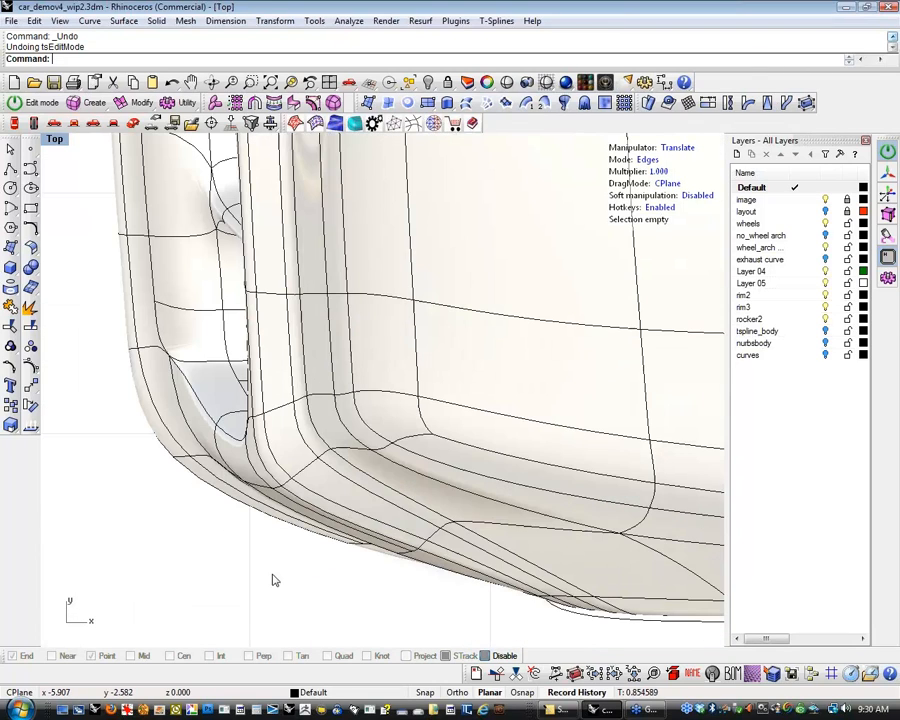
scroll(272, 577, down, 4)
scroll(273, 540, up, 6)
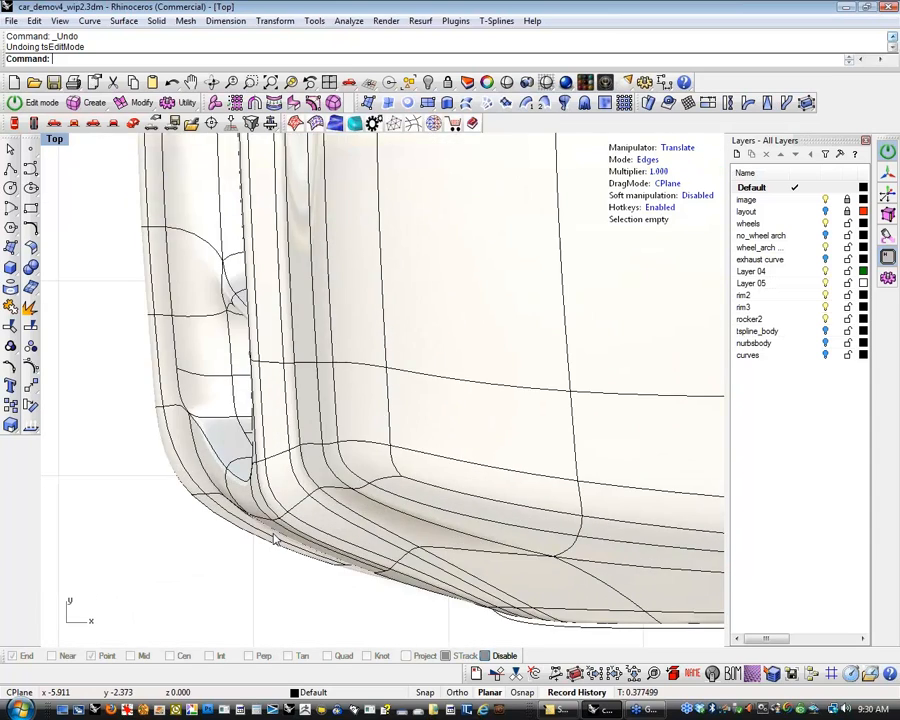
click(279, 510)
shift+click(293, 505)
scroll(307, 522, down, 3)
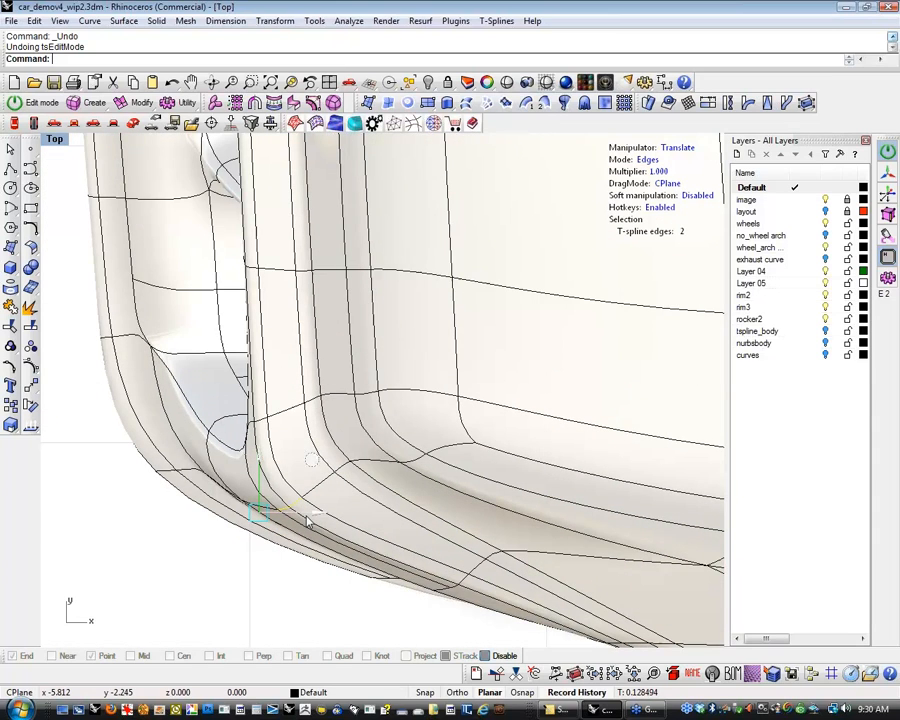
shift+click(335, 520)
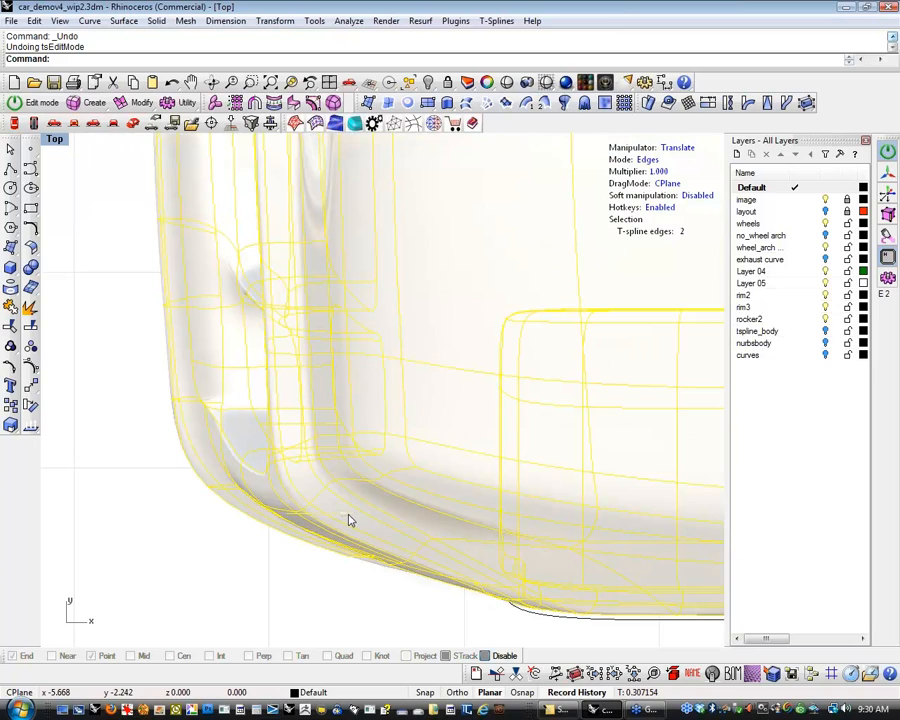
click(269, 599)
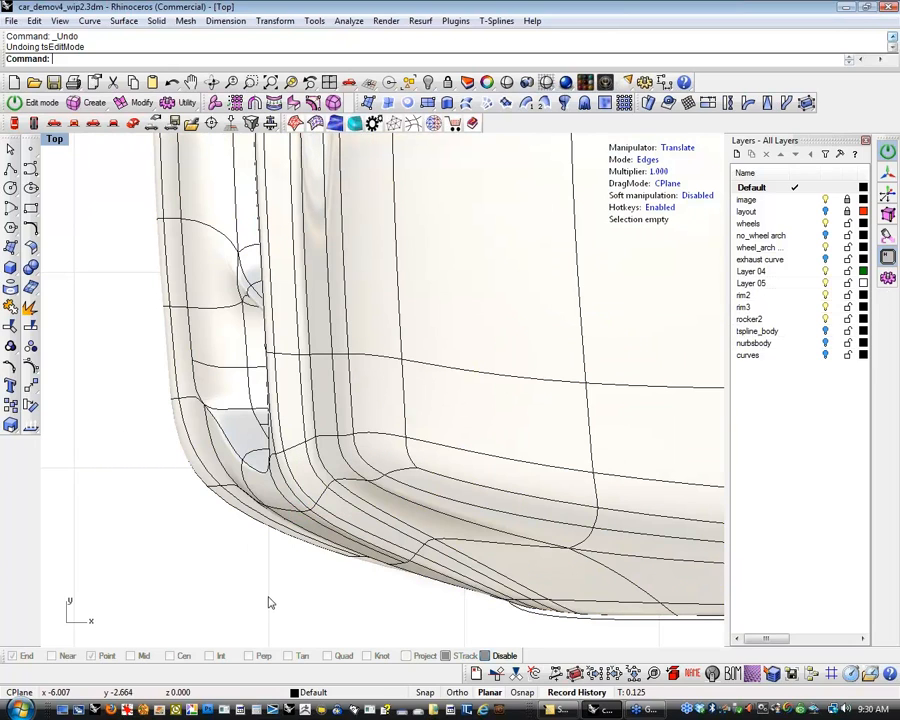
scroll(269, 579, down, 1)
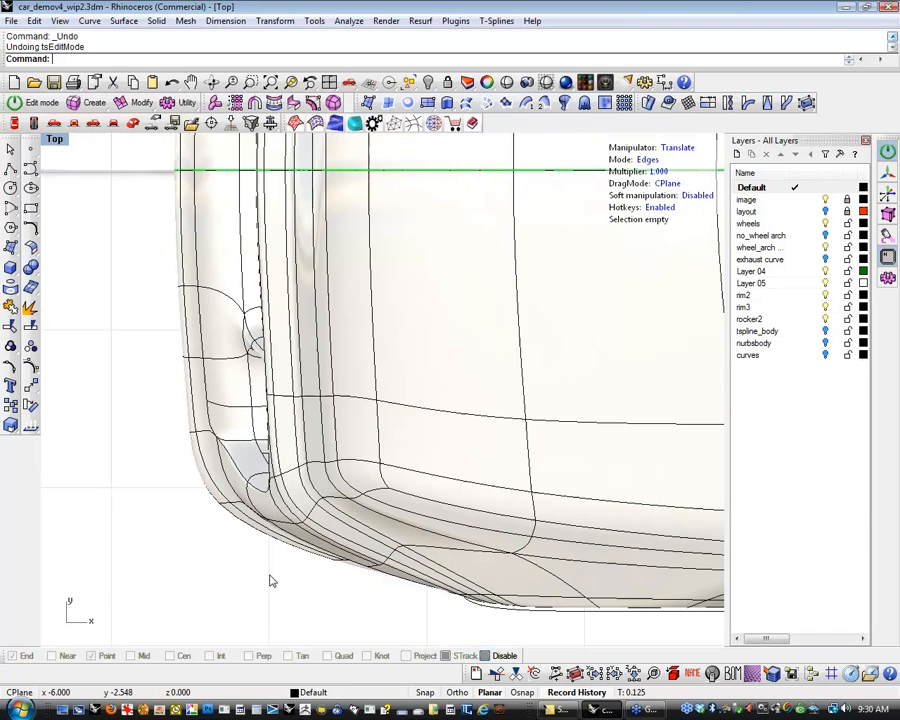
scroll(210, 542, down, 1)
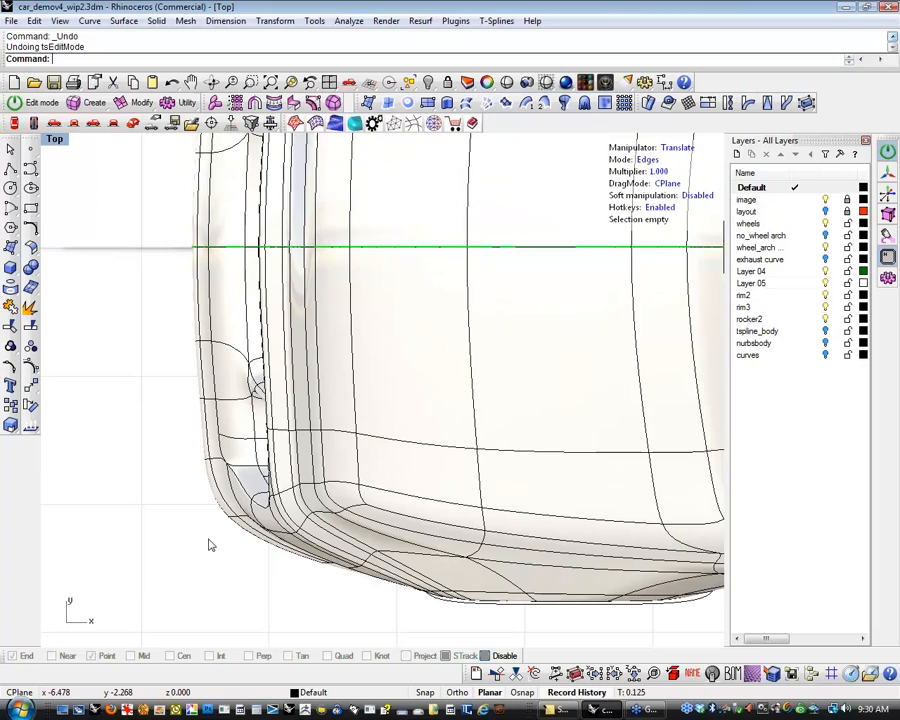
Switch back to the Perspective view and set the T-Splines display option for smooth objects to Fast.
click(133, 125)
right_drag(222, 421, 487, 535)
scroll(397, 521, up, 1)
scroll(397, 521, up, 3)
right_drag(528, 565, 330, 588)
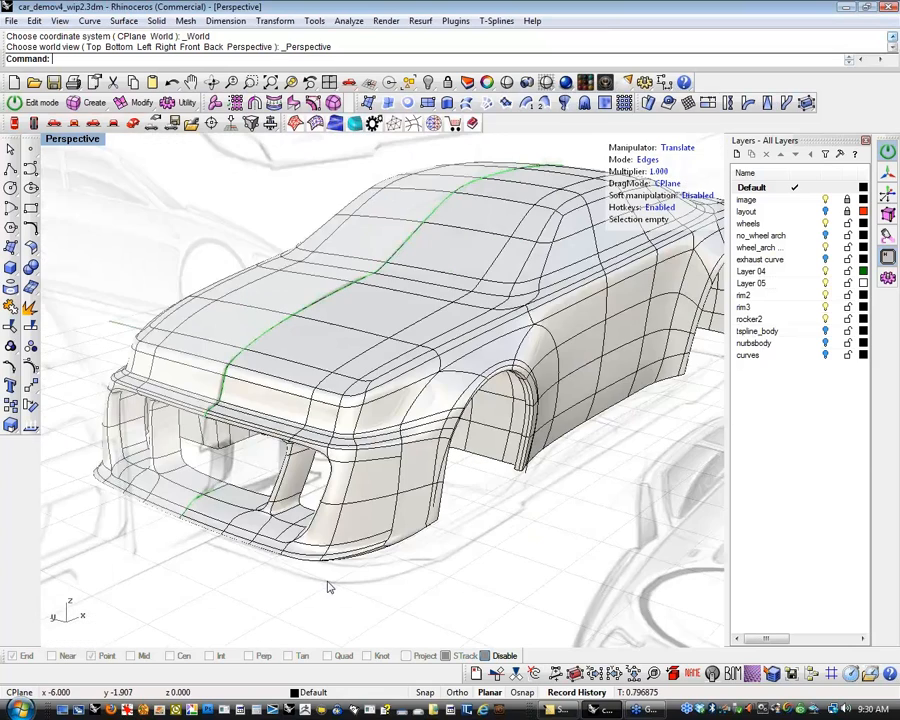
click(314, 20)
click(341, 313)
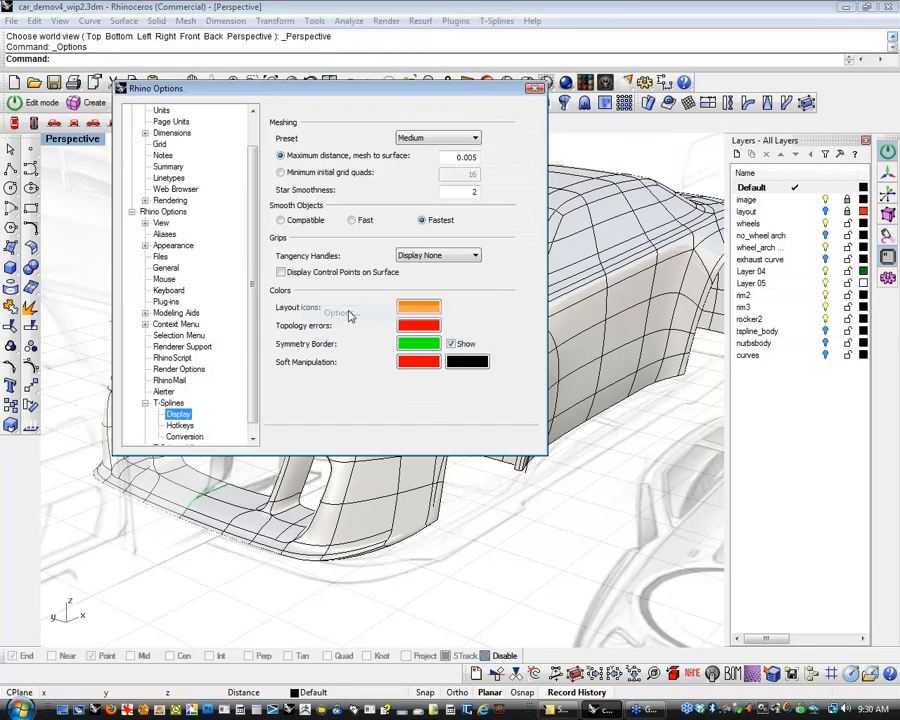
click(353, 220)
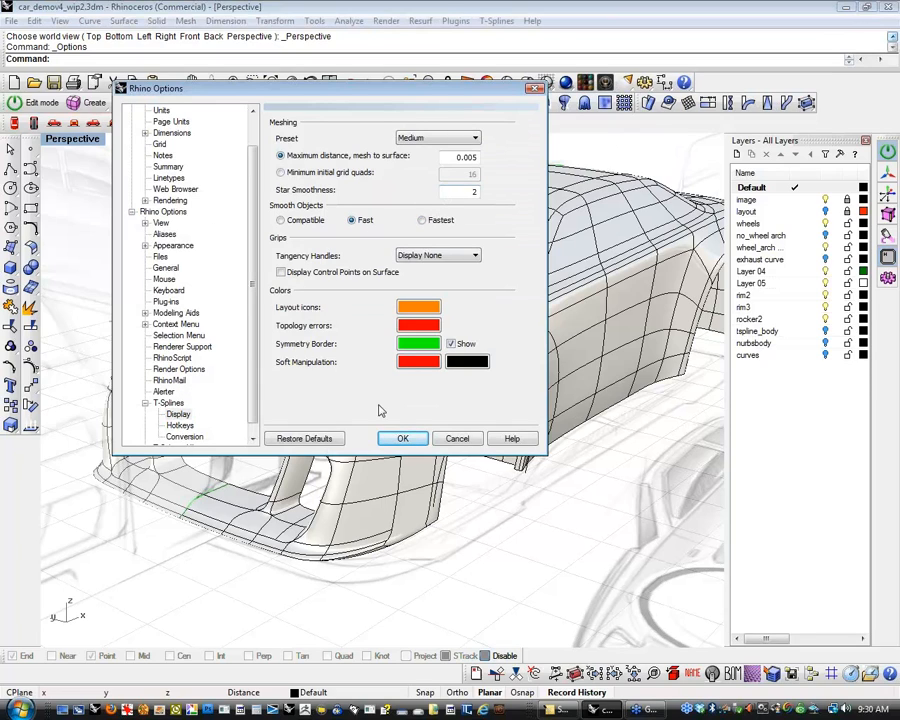
click(402, 438)
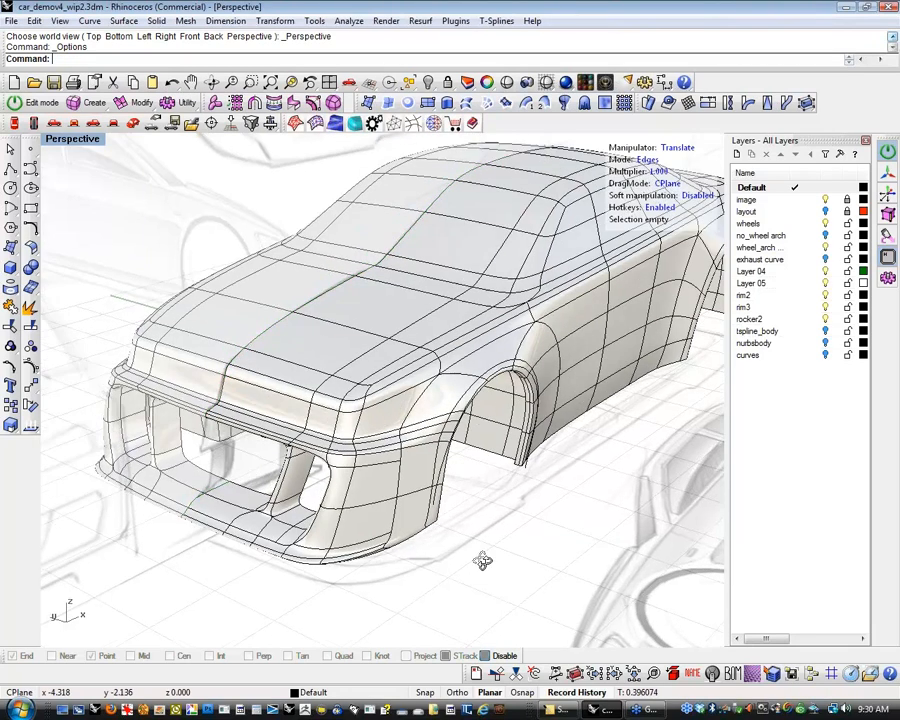
Examine the front bumper, pillar base and lower lip edges from the front and up close.
right_drag(482, 561, 503, 597)
scroll(316, 562, up, 2)
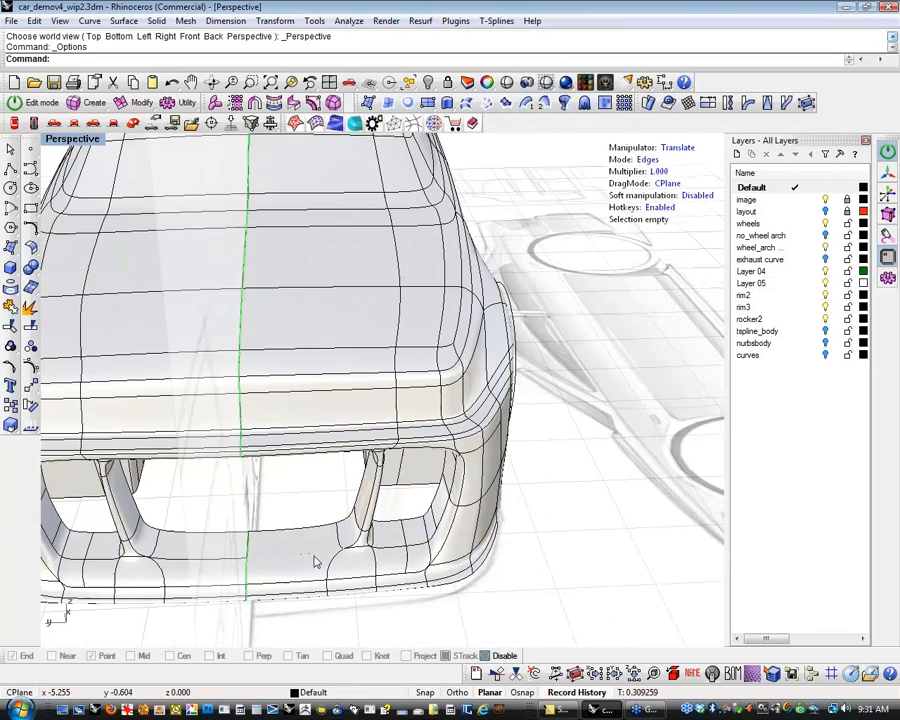
scroll(514, 558, up, 5)
right_drag(514, 560, 461, 548)
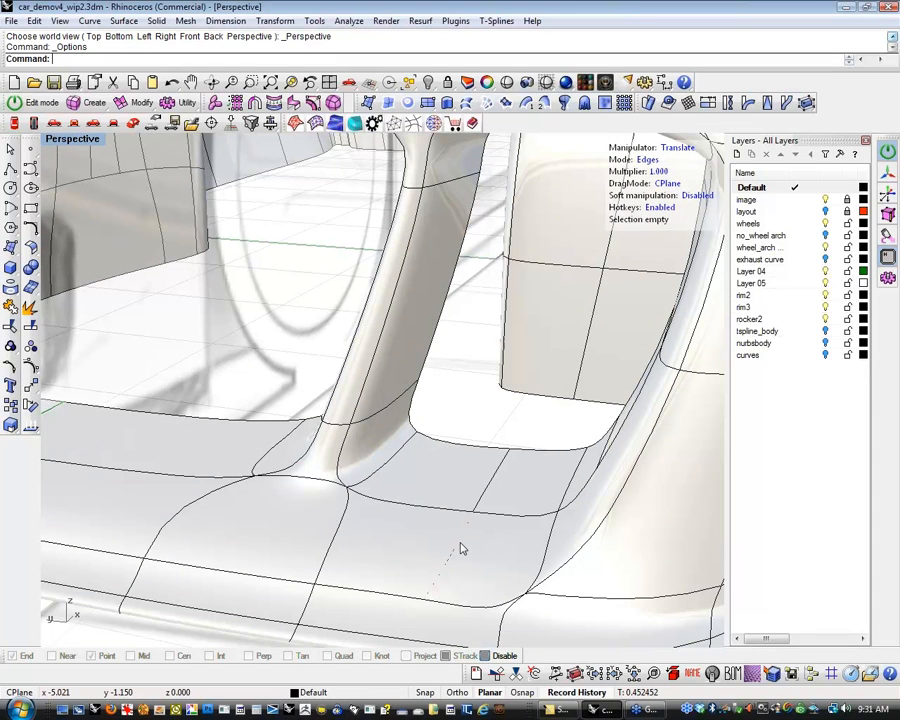
scroll(461, 548, down, 2)
scroll(461, 548, down, 2)
right_drag(463, 545, 368, 534)
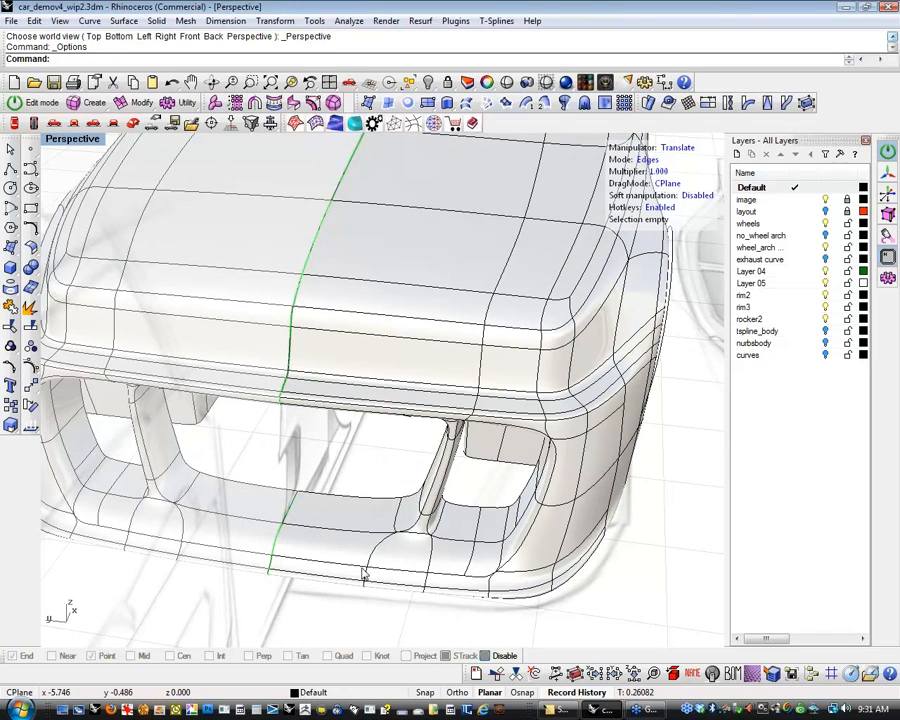
Preview the front bumper in shaded tsShiny mode without wires from a low front angle, and exit the preview.
right_drag(384, 564, 442, 561)
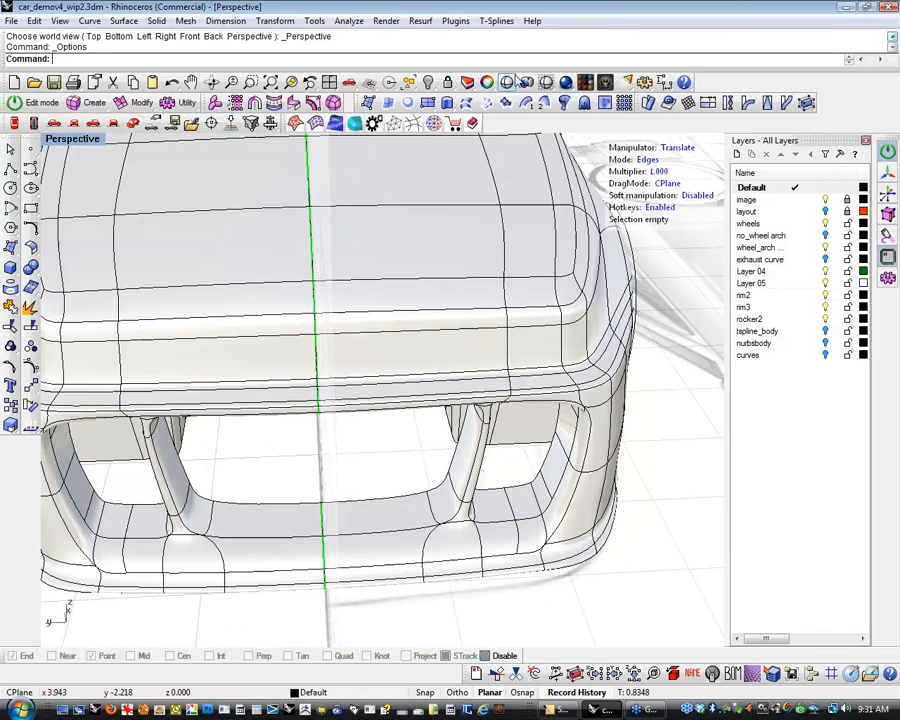
click(507, 83)
mouse_move(515, 385)
right_down()
mouse_move(551, 439)
mouse_move(522, 365)
mouse_move(420, 374)
mouse_move(396, 464)
mouse_move(402, 504)
mouse_move(456, 524)
mouse_move(502, 474)
mouse_move(526, 423)
mouse_move(510, 362)
mouse_move(496, 338)
mouse_move(492, 345)
right_up()
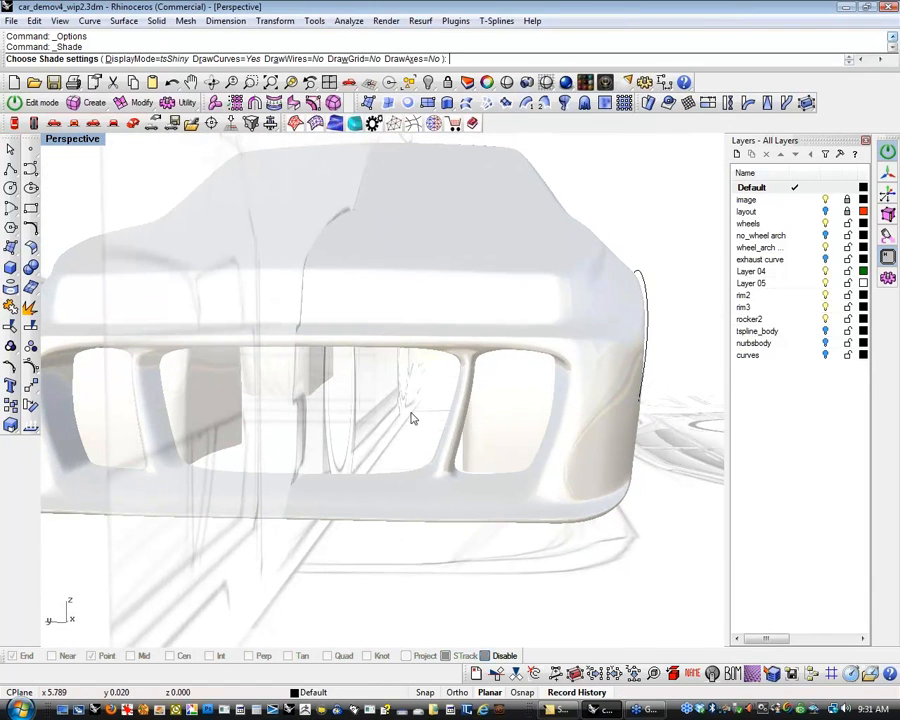
key(Escape)
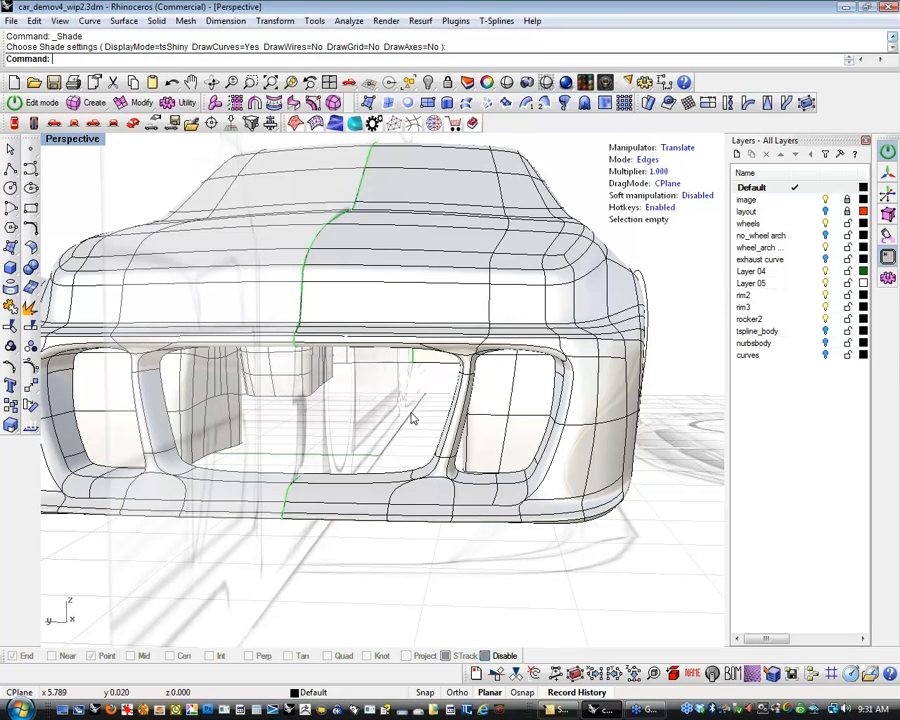
Examine the front bumper corner, fender and wheel arch from the side and from above.
right_drag(602, 406, 534, 416)
scroll(374, 368, up, 5)
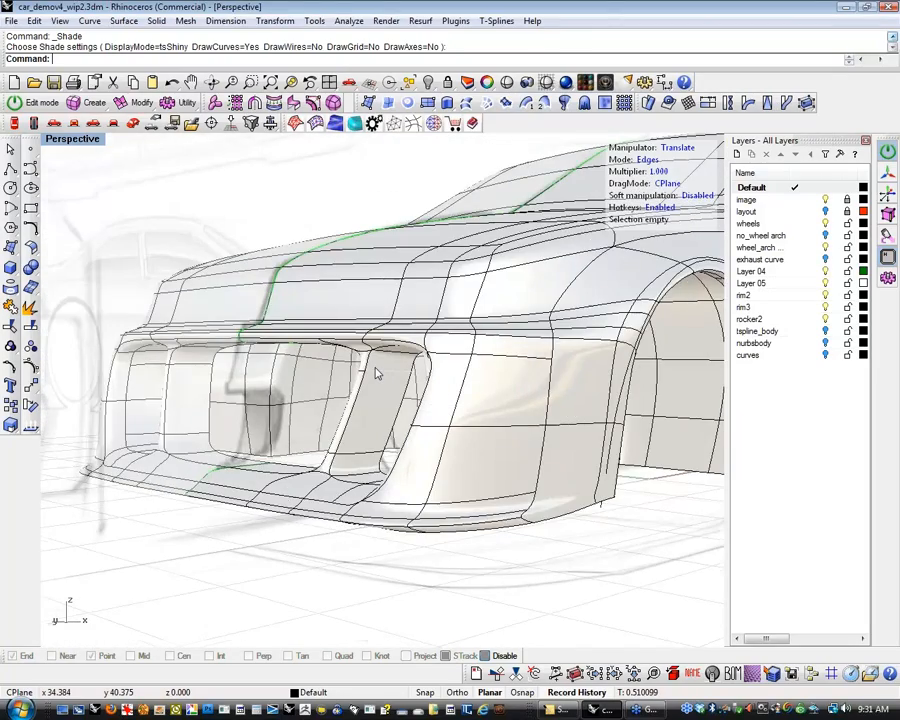
scroll(410, 378, down, 5)
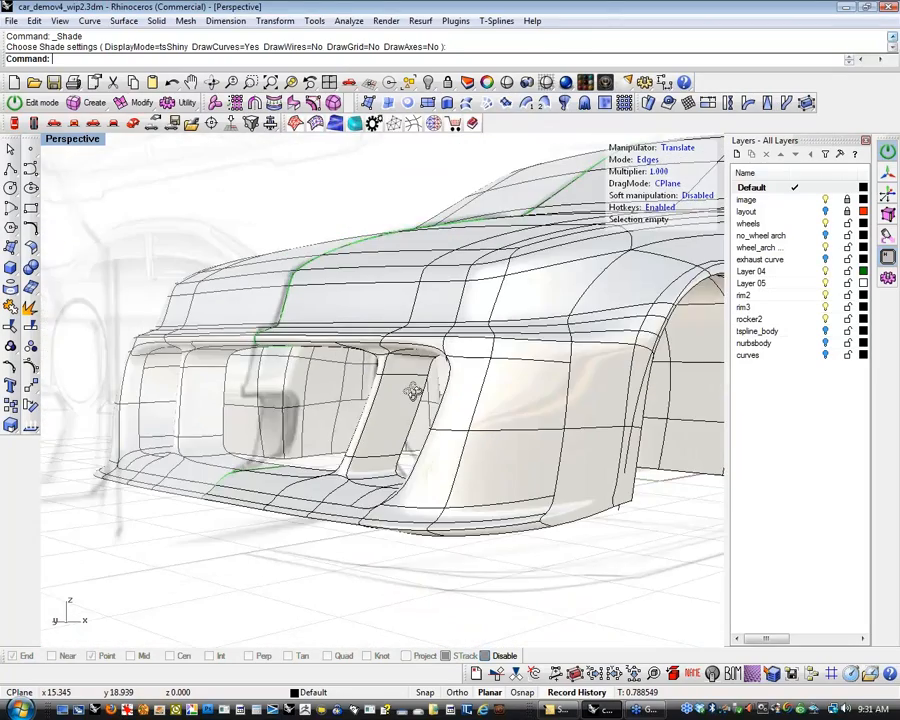
right_drag(416, 392, 389, 413)
scroll(392, 414, down, 6)
right_drag(440, 440, 364, 404)
right_drag(240, 302, 290, 468)
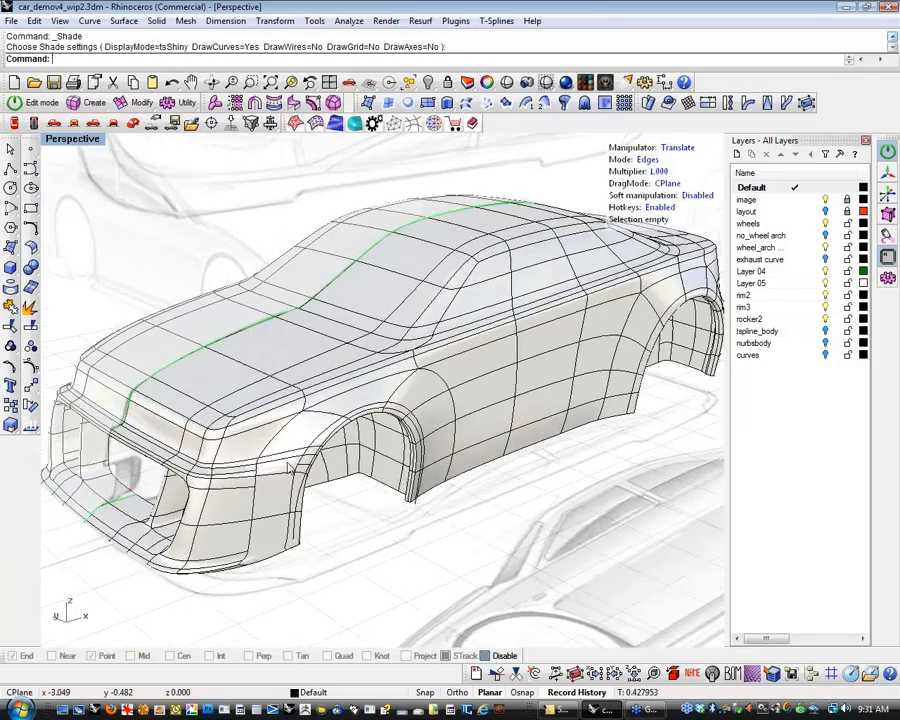
scroll(290, 468, up, 6)
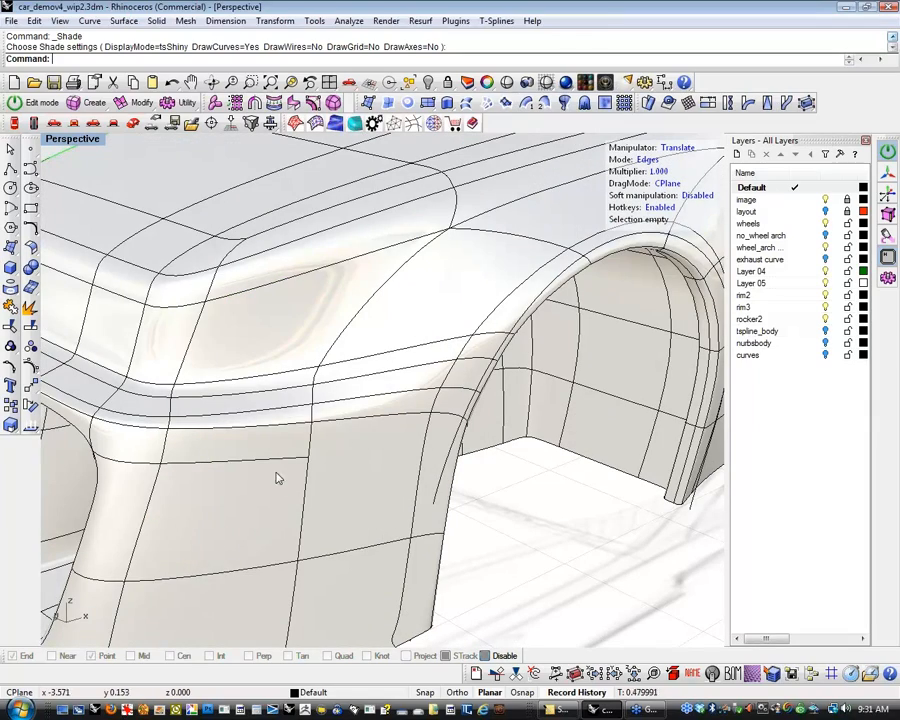
scroll(307, 468, down, 6)
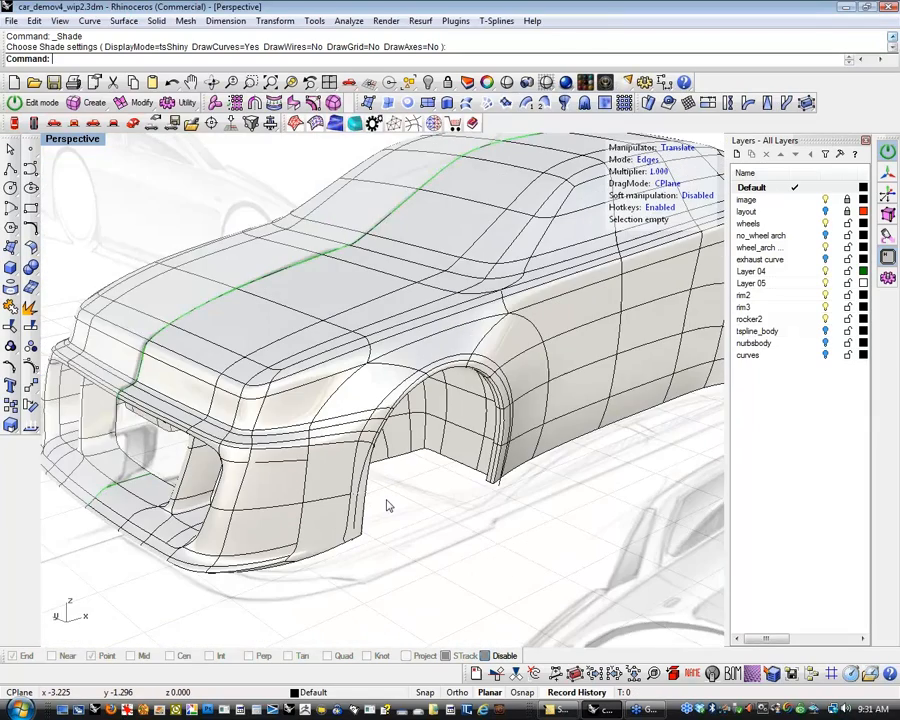
Hide the curve running around the front wheel arch.
right_drag(390, 507, 392, 509)
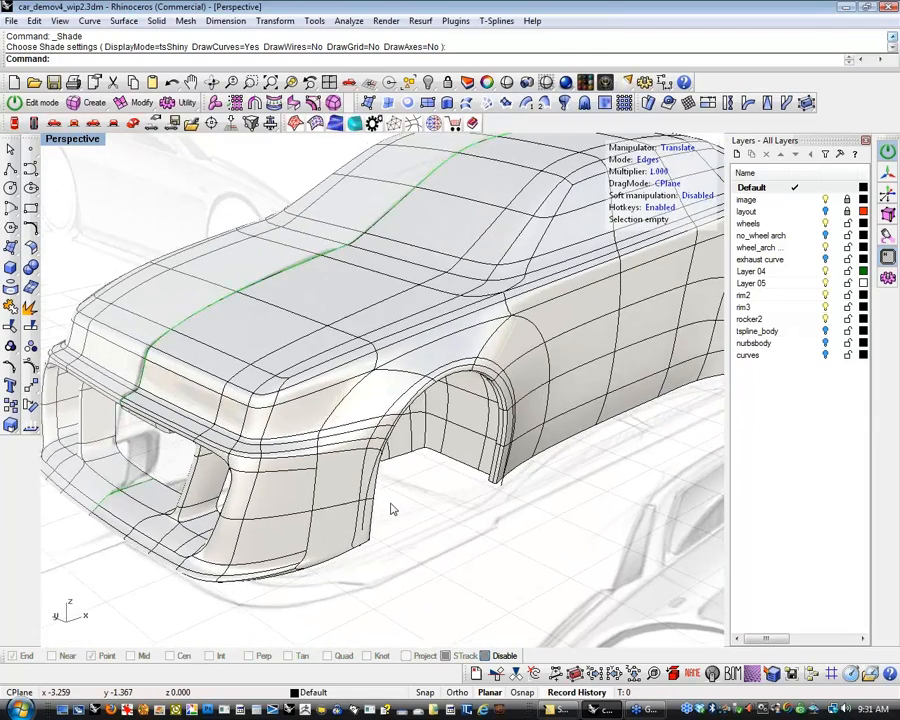
click(502, 490)
key(ctrl+h)
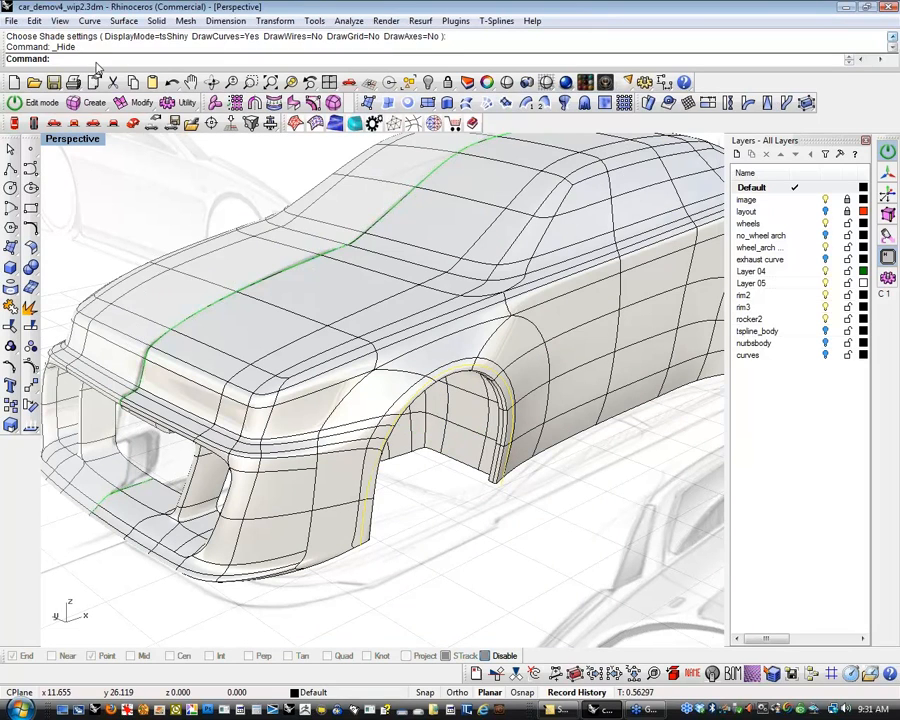
Examine the edge layout along the bumper, fender, wheel arches and body side.
right_drag(348, 412, 470, 510)
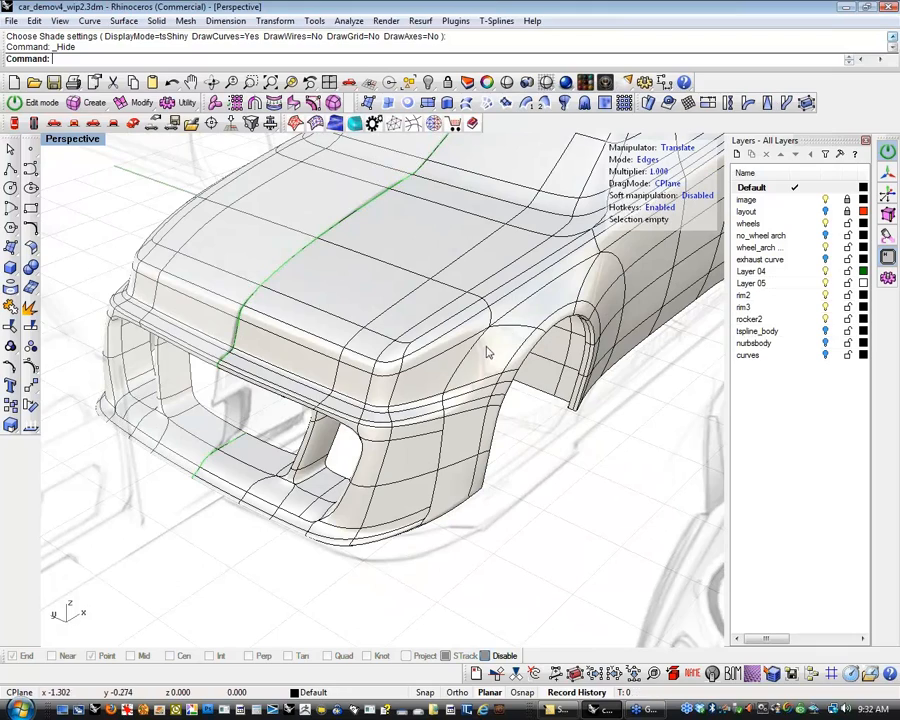
right_drag(335, 268, 422, 525)
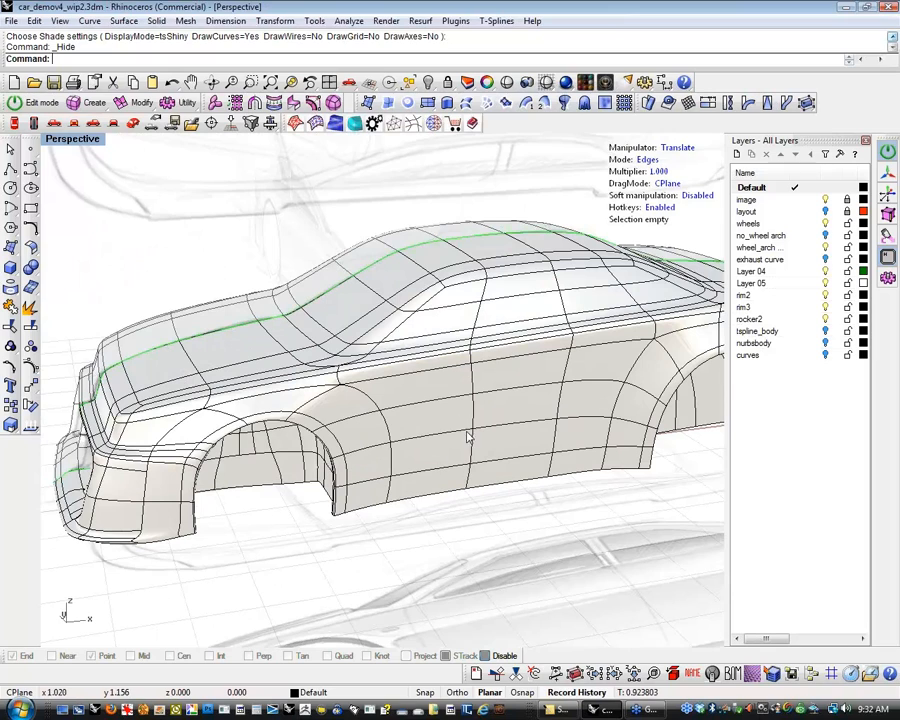
right_drag(510, 498, 470, 532)
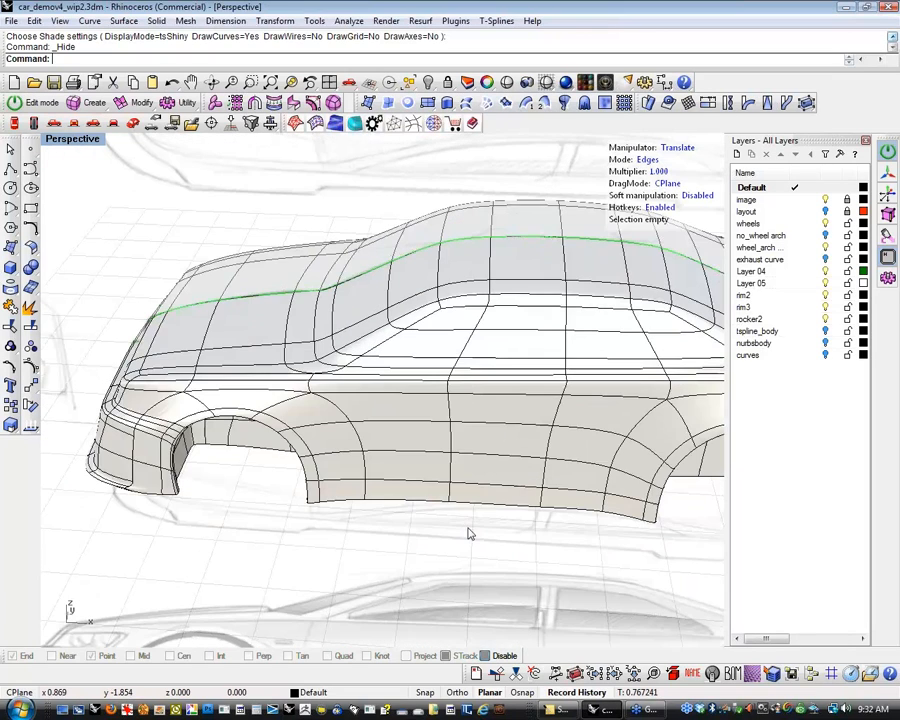
drag(468, 433, 452, 556)
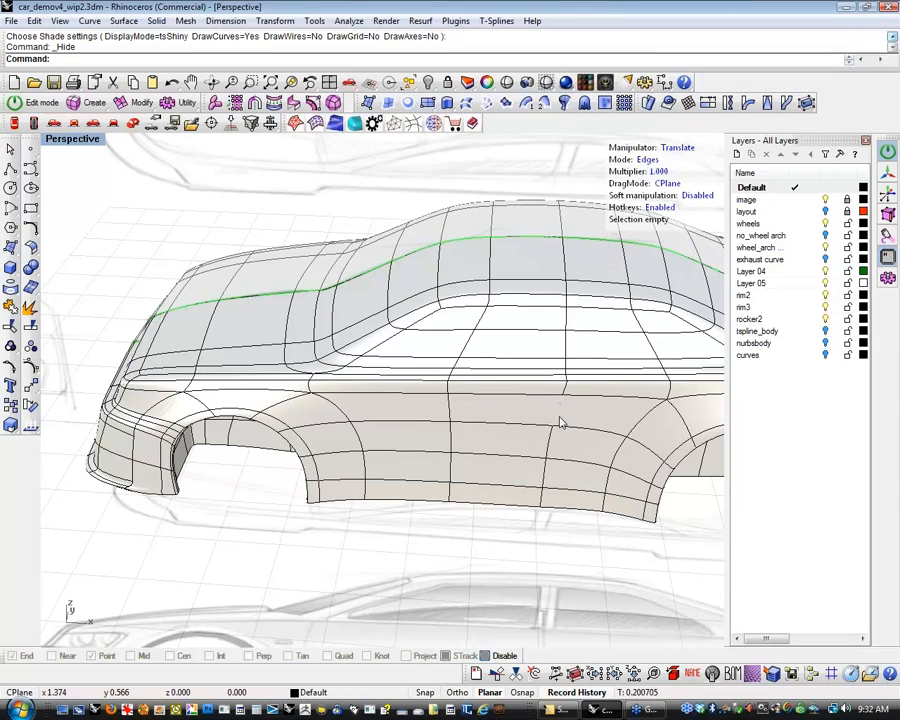
right_drag(480, 514, 622, 480)
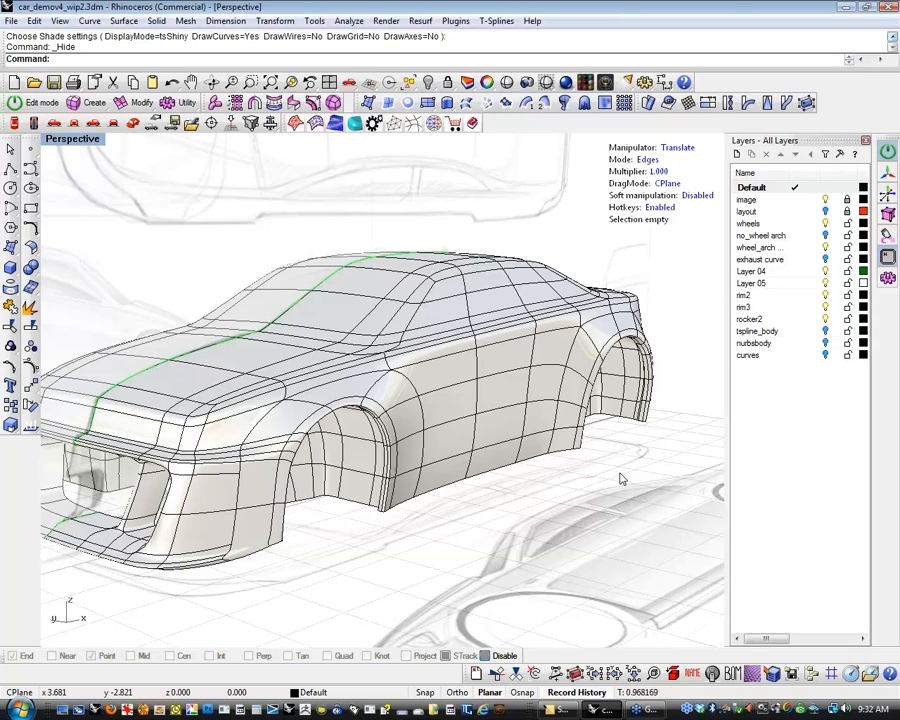
right_drag(622, 480, 418, 503)
scroll(436, 425, up, 2)
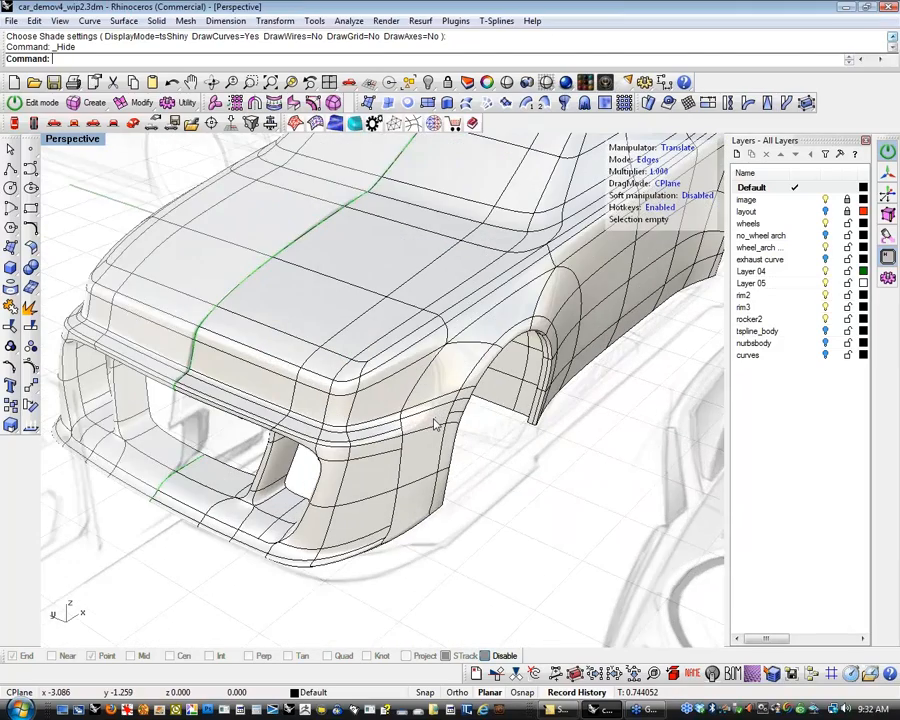
Delete the two middle rows of closely spaced edges between the bumper corner and the front wheel arch.
right_drag(436, 425, 255, 388)
click(255, 388)
shift+click(331, 398)
right_drag(437, 462, 398, 507)
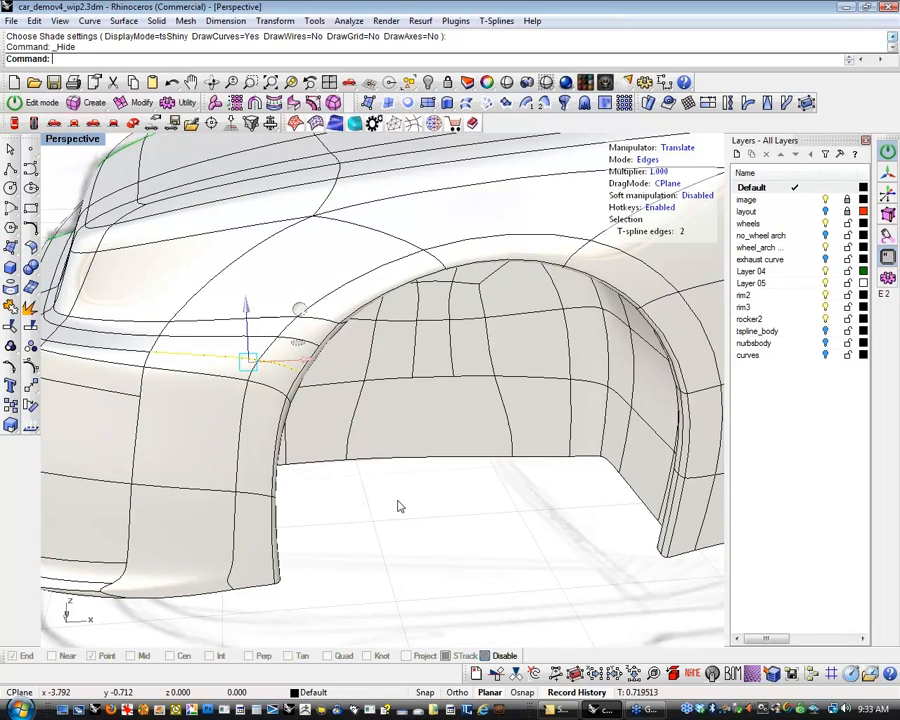
key(Delete)
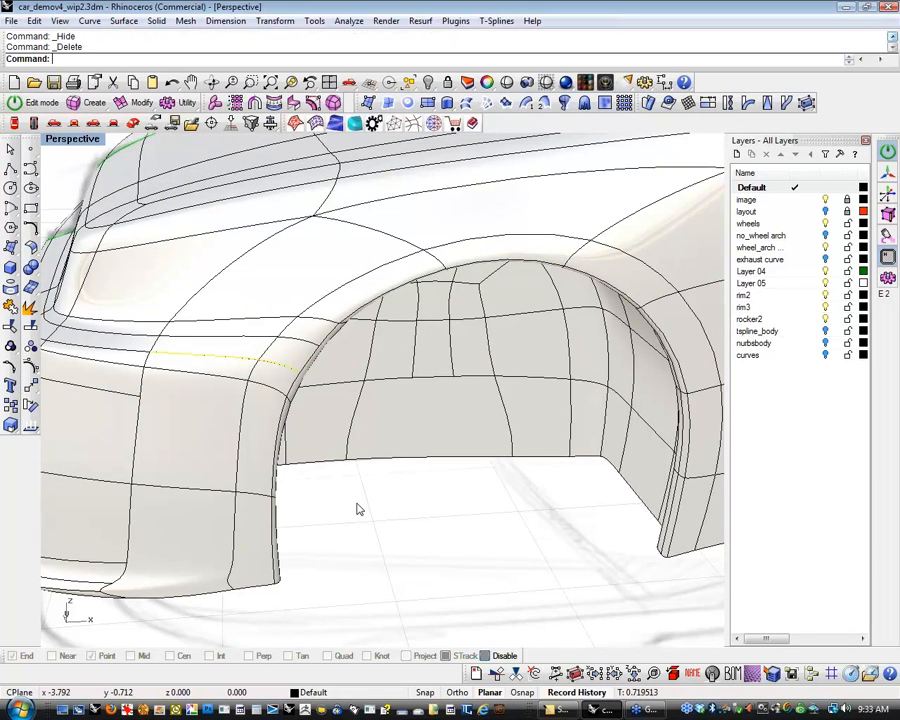
click(225, 338)
shift+click(309, 339)
key(Delete)
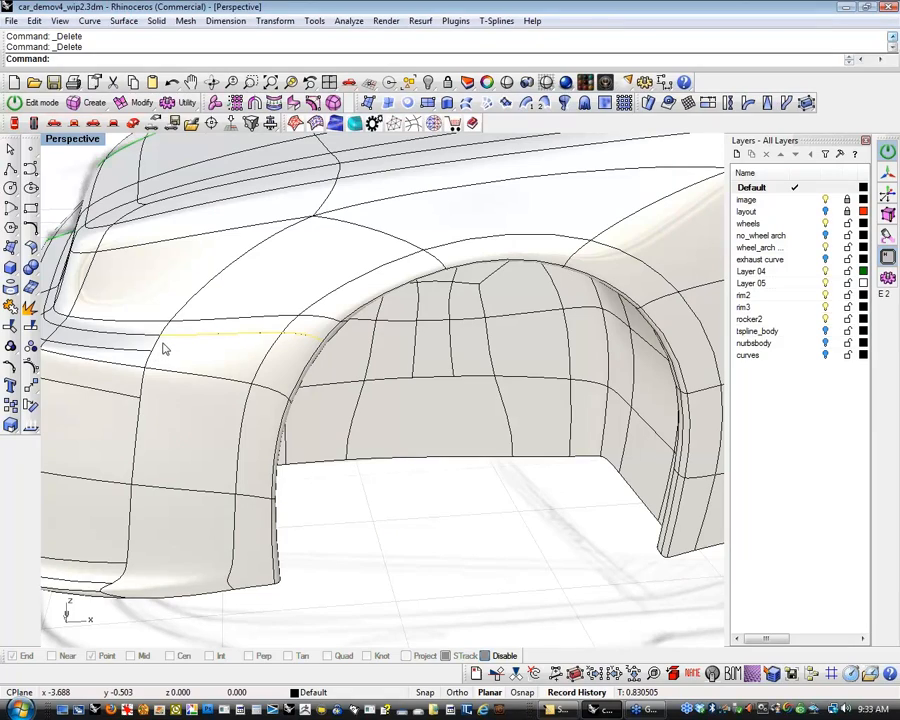
scroll(172, 364, down, 7)
mouse_move(244, 404)
right_down()
mouse_move(255, 434)
mouse_move(353, 383)
mouse_move(345, 387)
right_up()
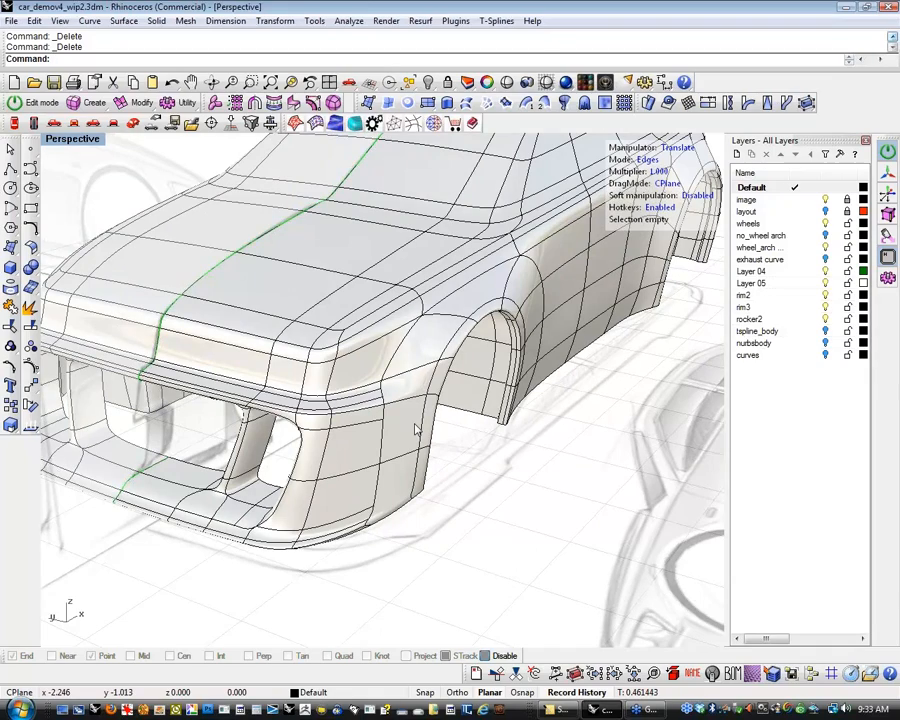
key(Delete)
Delete the short cross edge on the lower lip beneath the outer intake, between the pillar and the bumper corner.
right_drag(411, 443, 393, 422)
scroll(396, 516, up, 5)
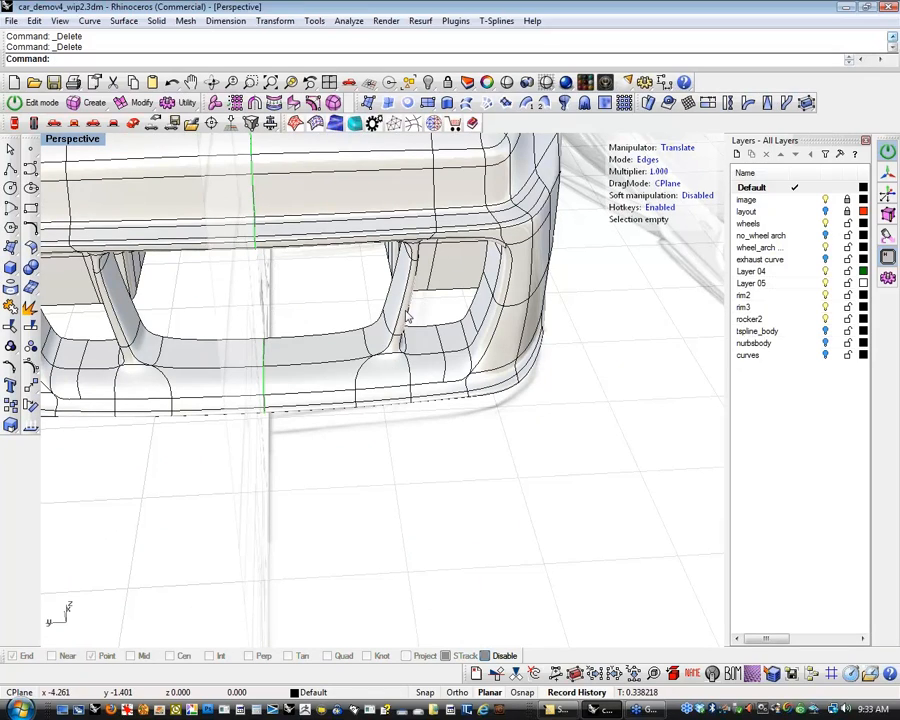
right_drag(445, 392, 382, 386)
click(382, 388)
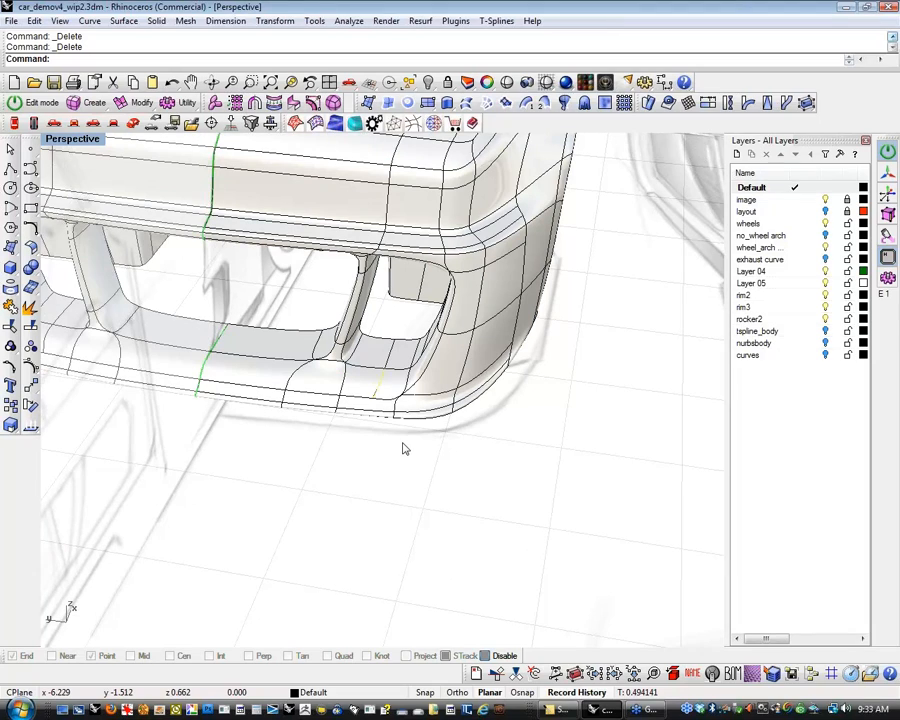
Adjust the height of the edge at the outer intake's lower outer corner and clear the selection.
right_drag(386, 418, 563, 429)
scroll(563, 429, up, 5)
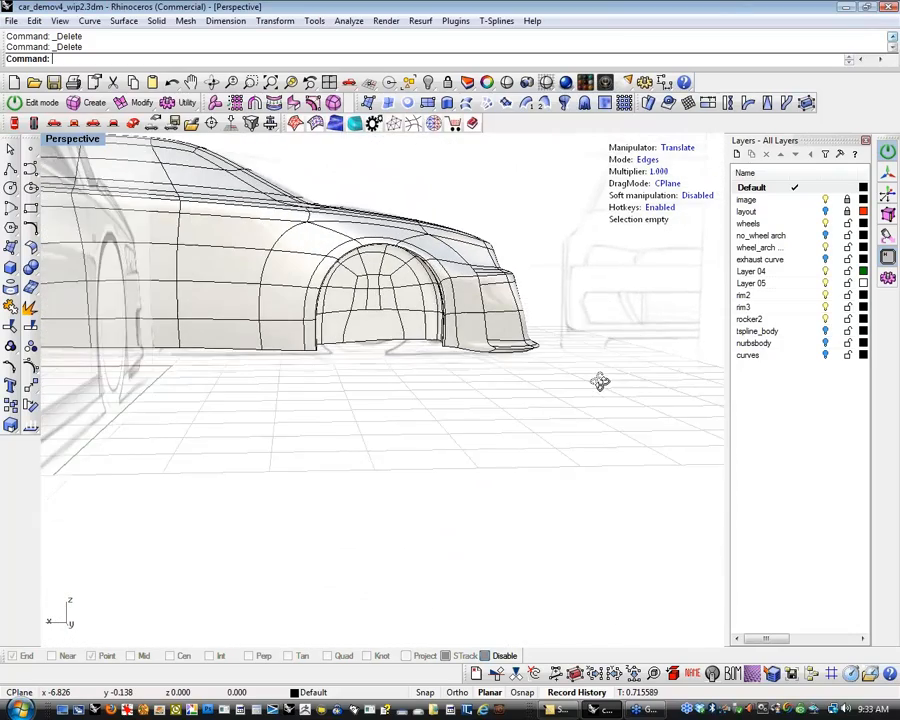
scroll(560, 310, up, 4)
right_drag(602, 358, 244, 407)
click(245, 402)
drag(237, 356, 283, 420)
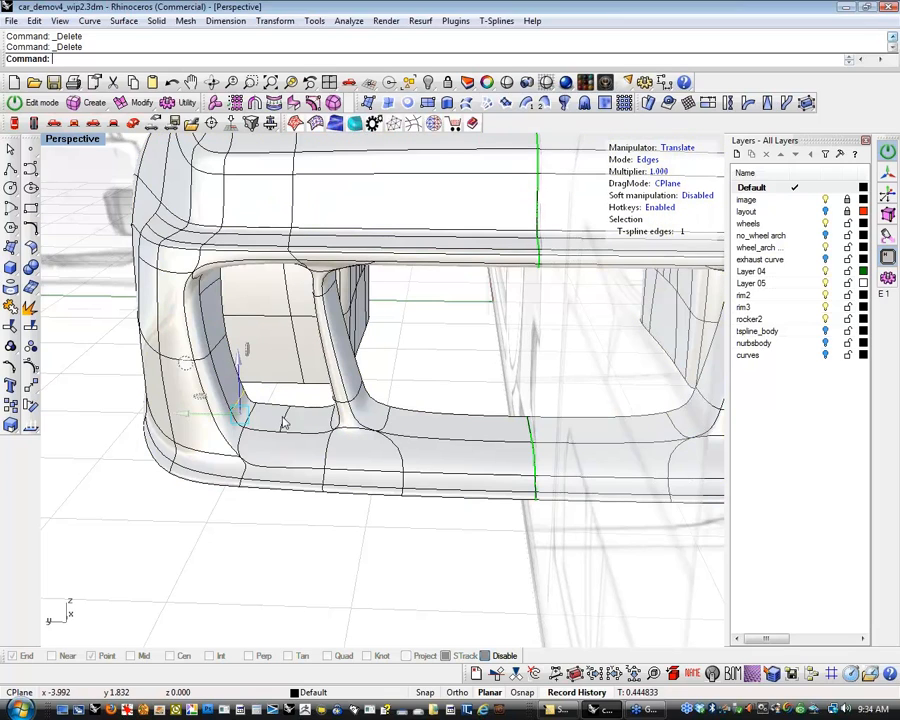
click(229, 423)
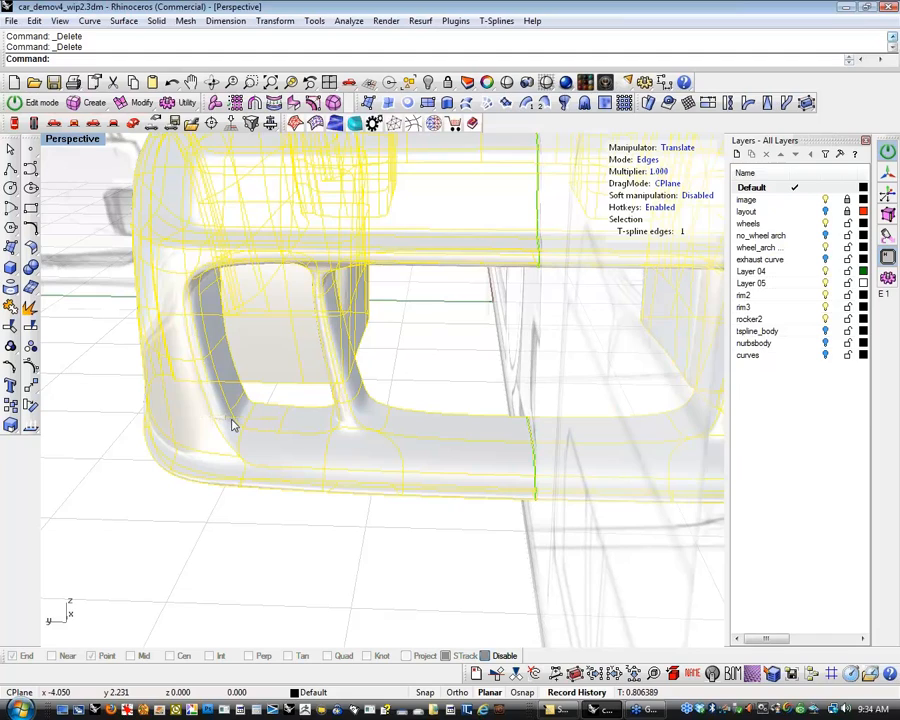
click(251, 544)
right_drag(251, 541, 338, 395)
Insert a Simple edge across the outer intake's upper inner wall, close beside the upper outer corner edge.
scroll(299, 417, up, 8)
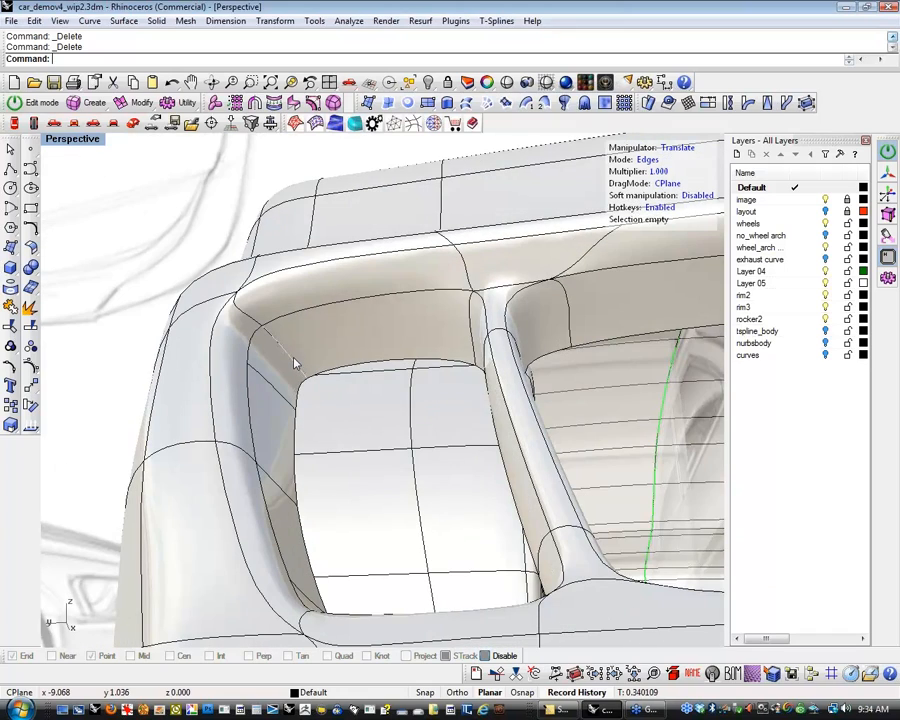
click(294, 362)
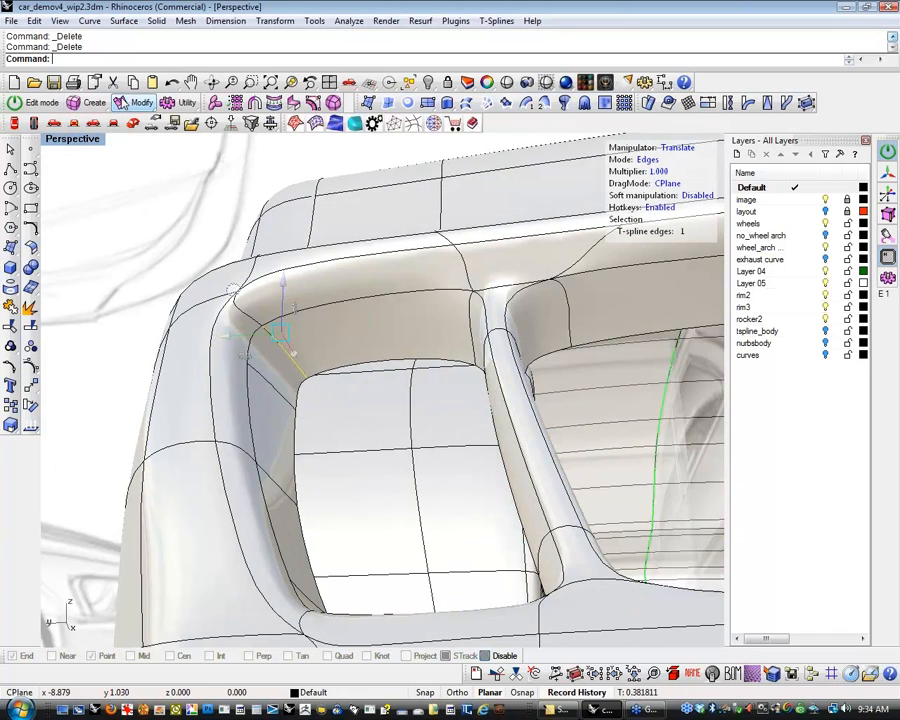
click(135, 106)
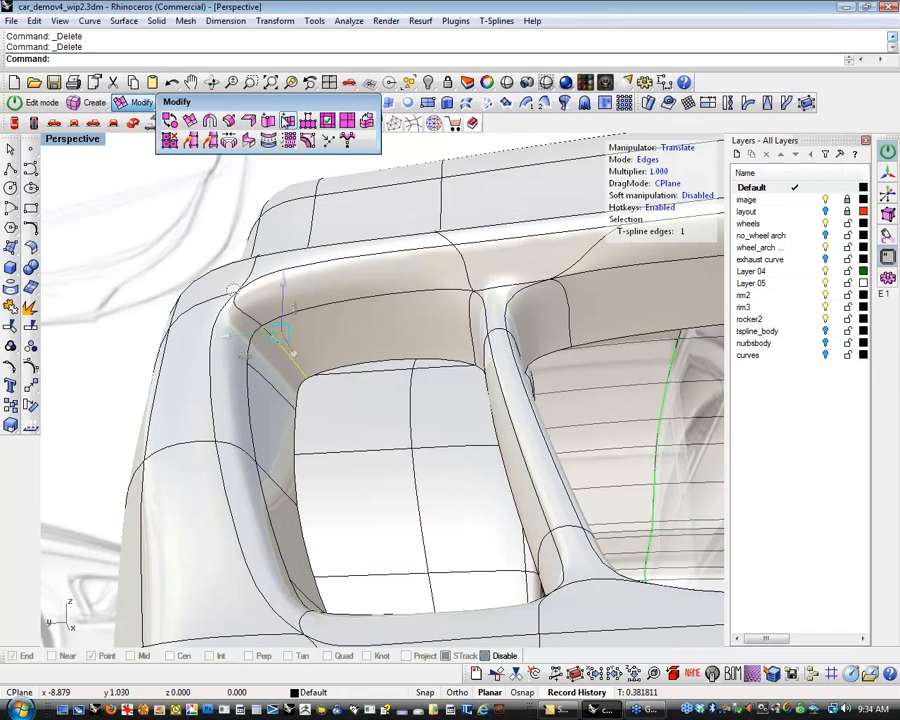
click(288, 120)
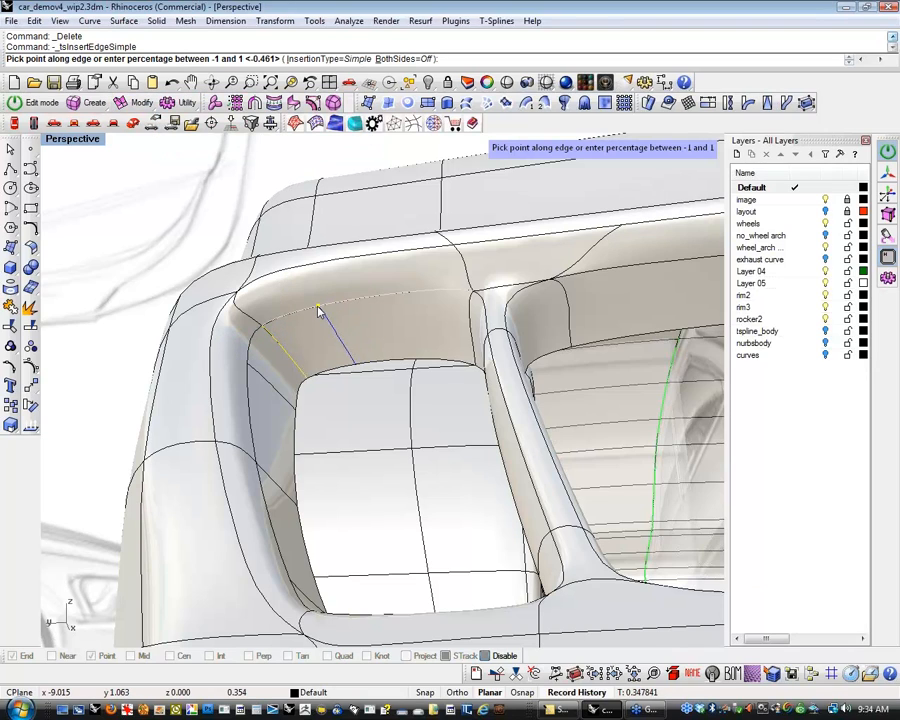
click(312, 314)
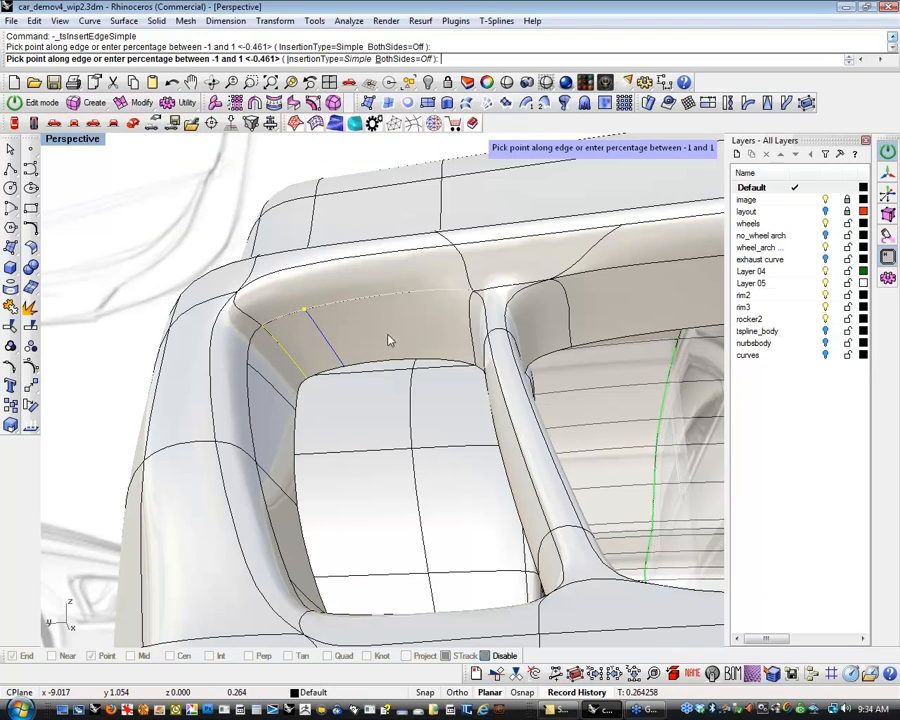
right_click(481, 370)
Shift the inserted edge sideways toward the intake's outer corner and clear the selection.
right_drag(412, 356, 415, 382)
drag(283, 365, 245, 371)
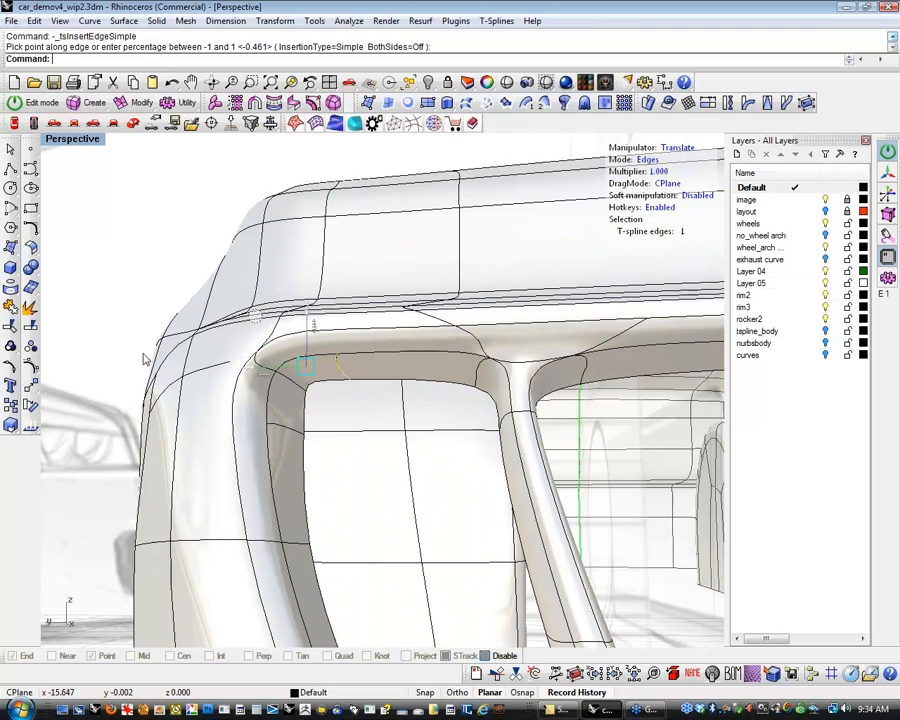
click(142, 291)
Move the three inner wall edges around the outer intake's upper outer corner slightly down and toward the centerline.
scroll(142, 291, down, 6)
right_drag(142, 291, 172, 322)
scroll(172, 322, up, 5)
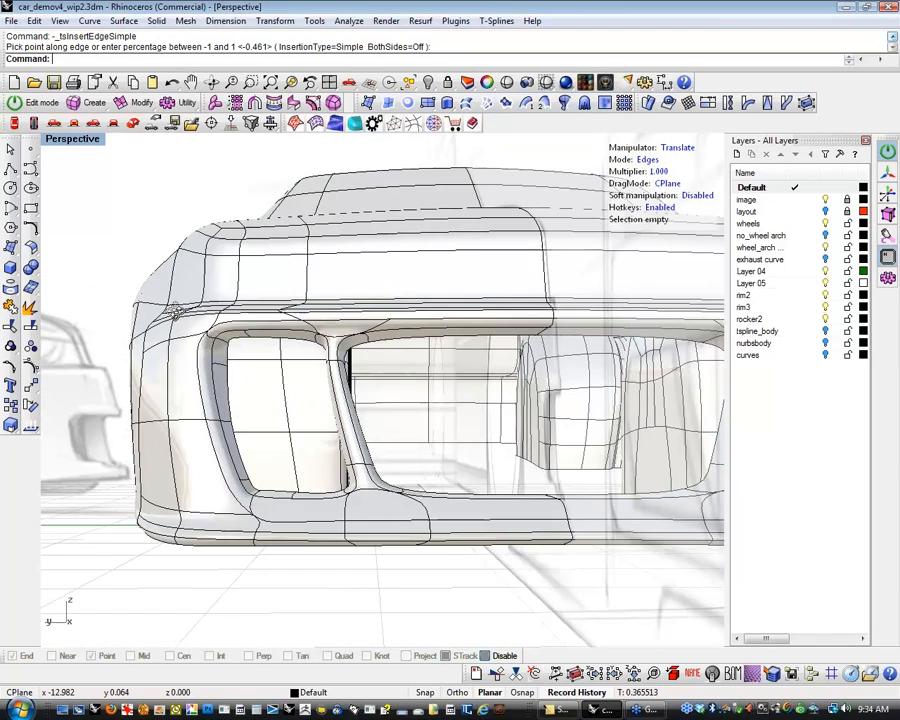
click(187, 332)
shift+click(206, 379)
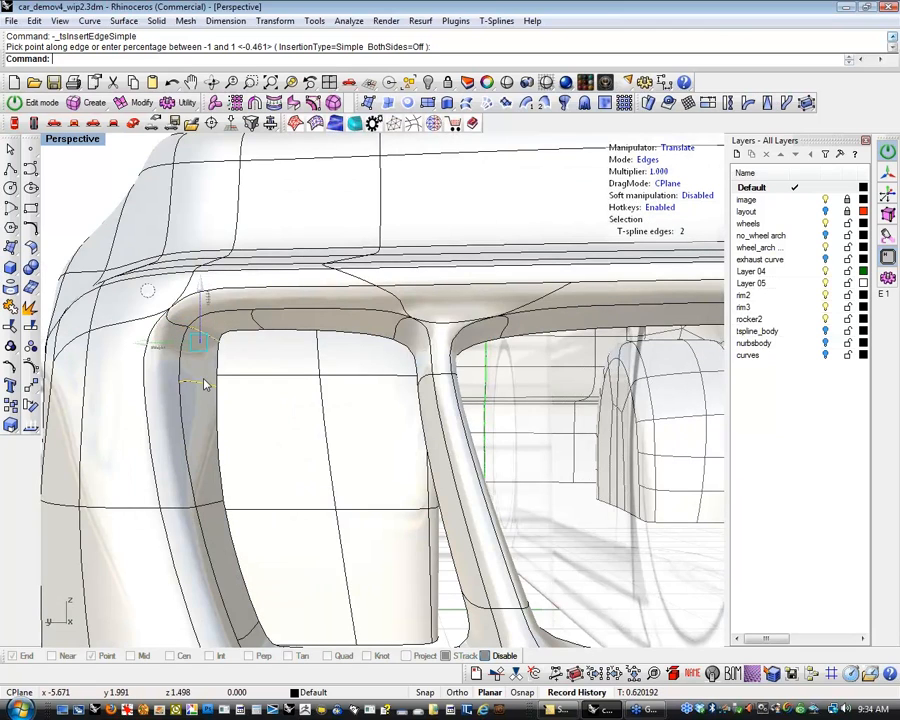
shift+click(253, 323)
drag(207, 284, 206, 296)
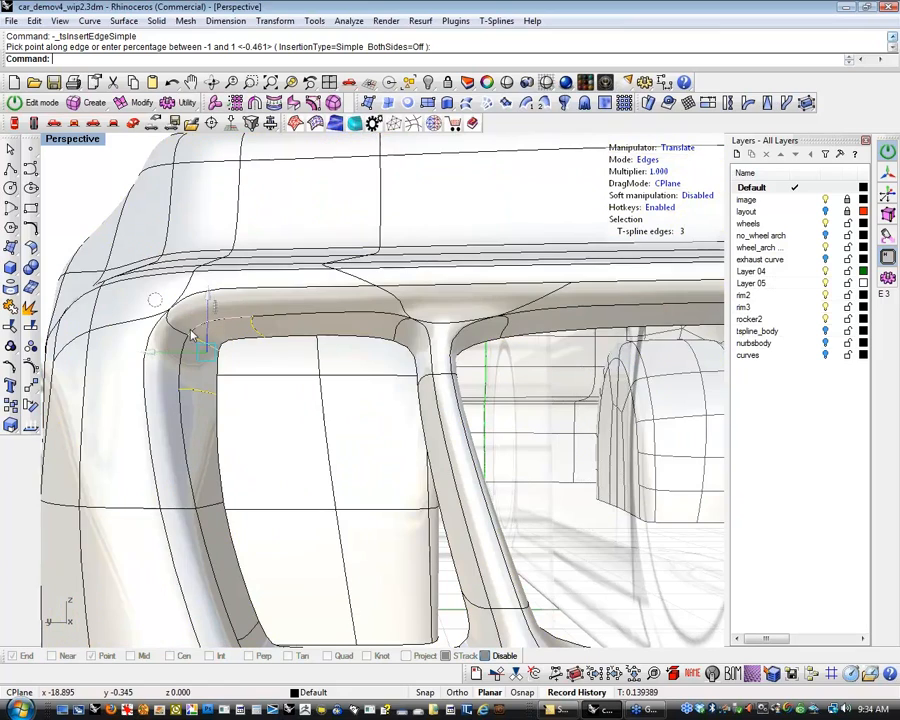
drag(158, 357, 163, 361)
scroll(192, 390, down, 5)
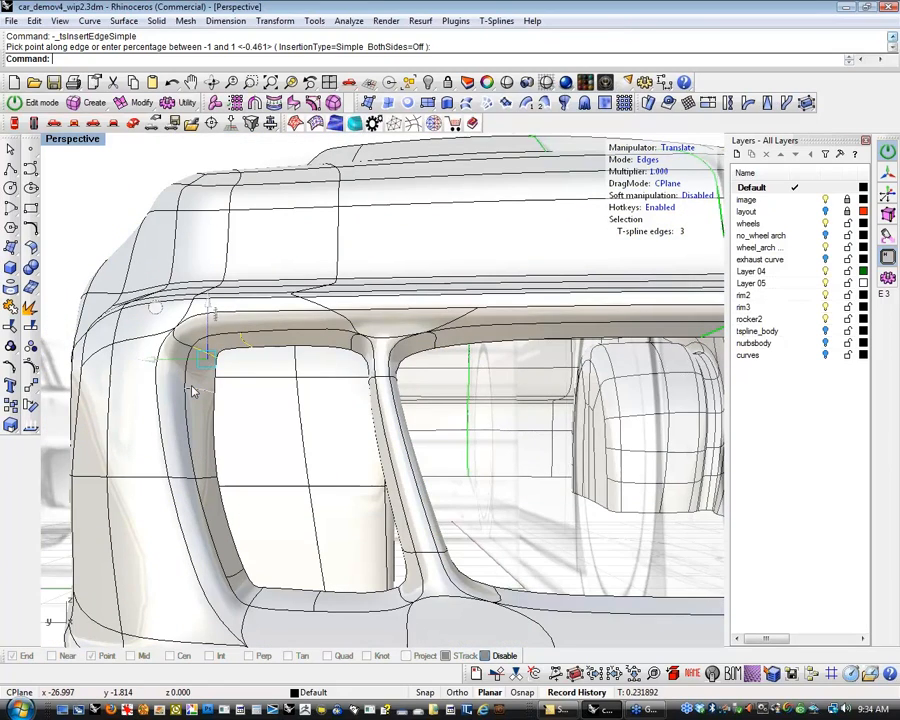
Shift the edge midway down the outer intake's outboard inner wall slightly toward the centerline and clear the selection.
click(206, 459)
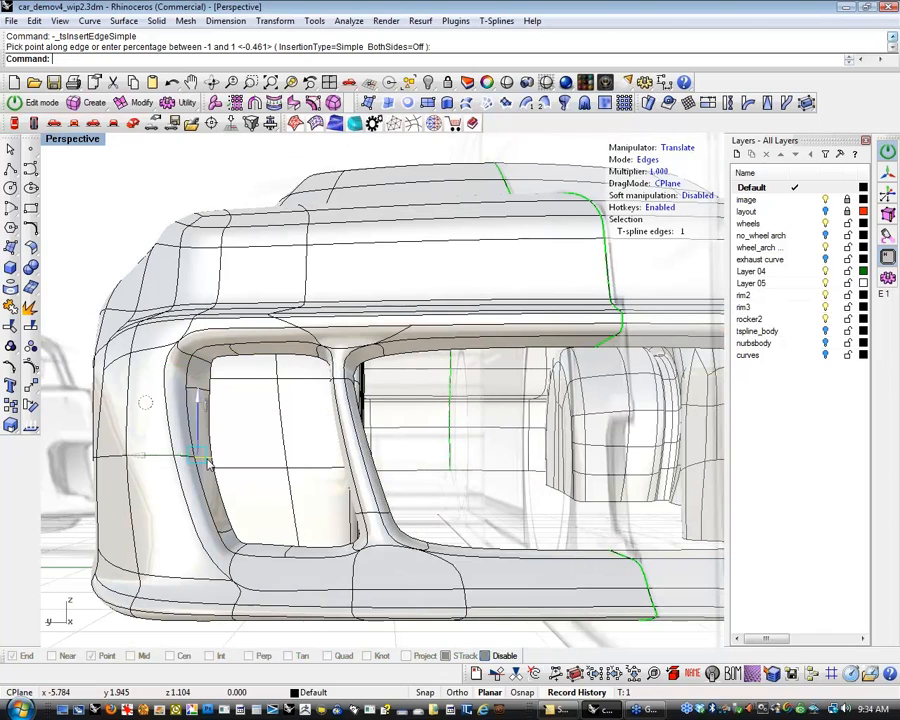
click(148, 459)
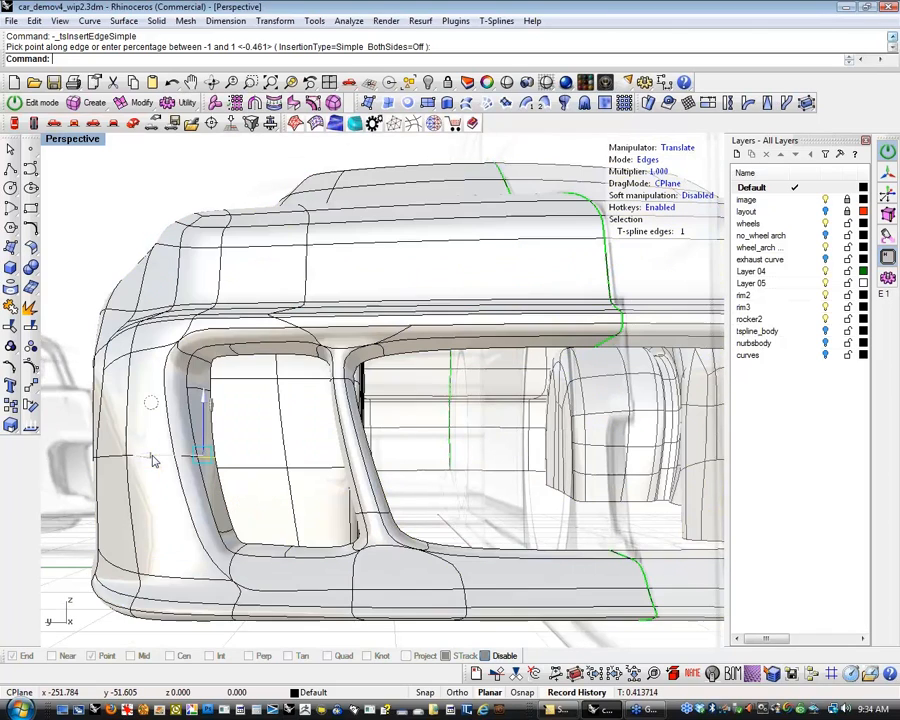
click(64, 196)
Lower the row of edges along the intake's upper lip, from the centerline past the pillar to the outer corner, slightly and deselect them.
scroll(127, 230, down, 6)
mouse_move(127, 230)
right_down()
mouse_move(115, 294)
mouse_move(301, 421)
right_up()
right_drag(360, 380, 394, 318)
scroll(398, 320, up, 6)
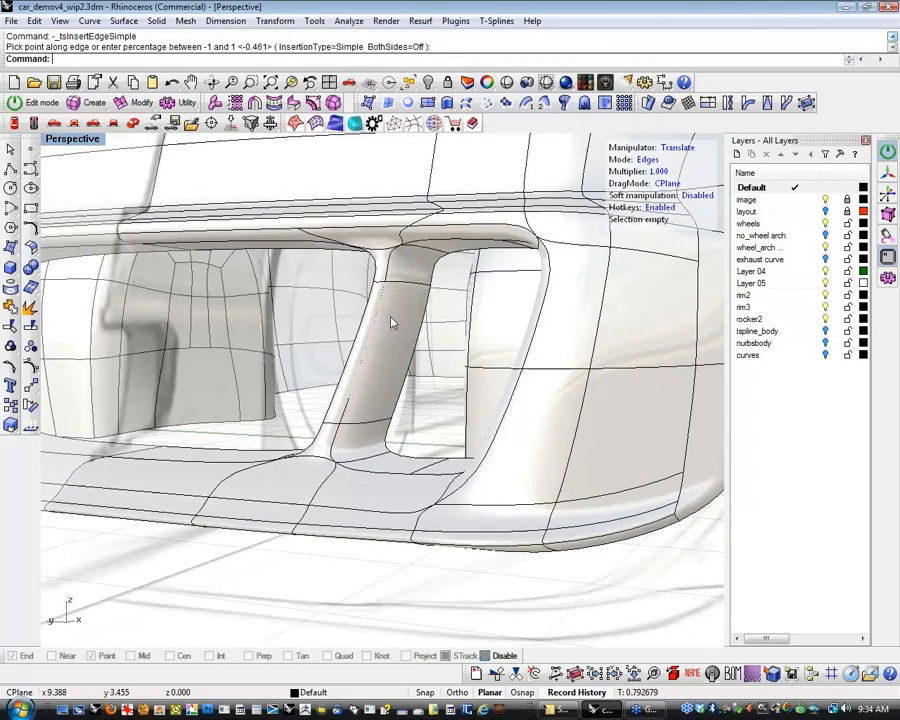
right_drag(466, 250, 576, 207)
click(574, 206)
shift+click(497, 206)
shift+click(434, 210)
shift+click(376, 216)
right_drag(376, 216, 333, 295)
shift+click(205, 265)
shift+right_drag(170, 316, 305, 364)
shift+right_drag(390, 367, 310, 394)
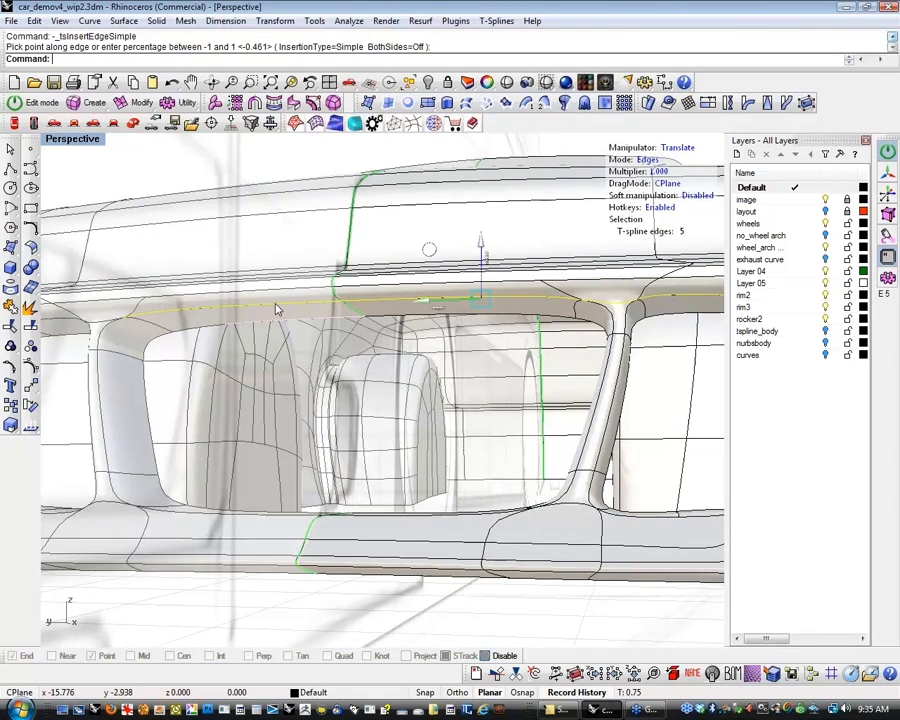
ctrl+click(276, 308)
scroll(285, 340, down, 7)
scroll(472, 345, up, 2)
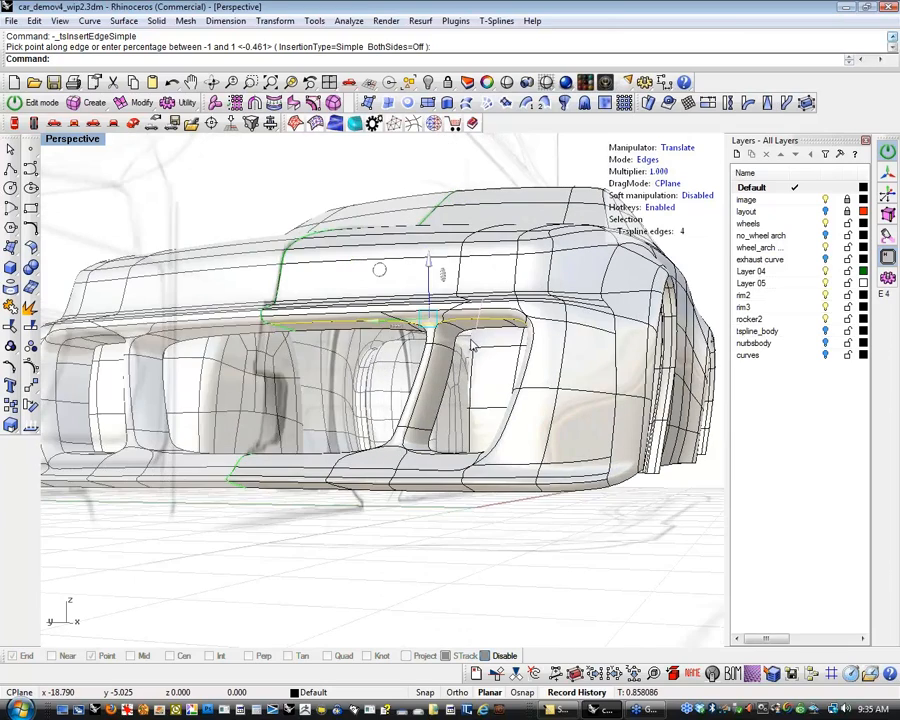
scroll(472, 345, up, 4)
shift+click(411, 337)
scroll(420, 334, down, 2)
shift+click(364, 306)
right_drag(427, 334, 417, 338)
drag(417, 247, 414, 253)
scroll(394, 345, down, 2)
right_drag(394, 345, 430, 335)
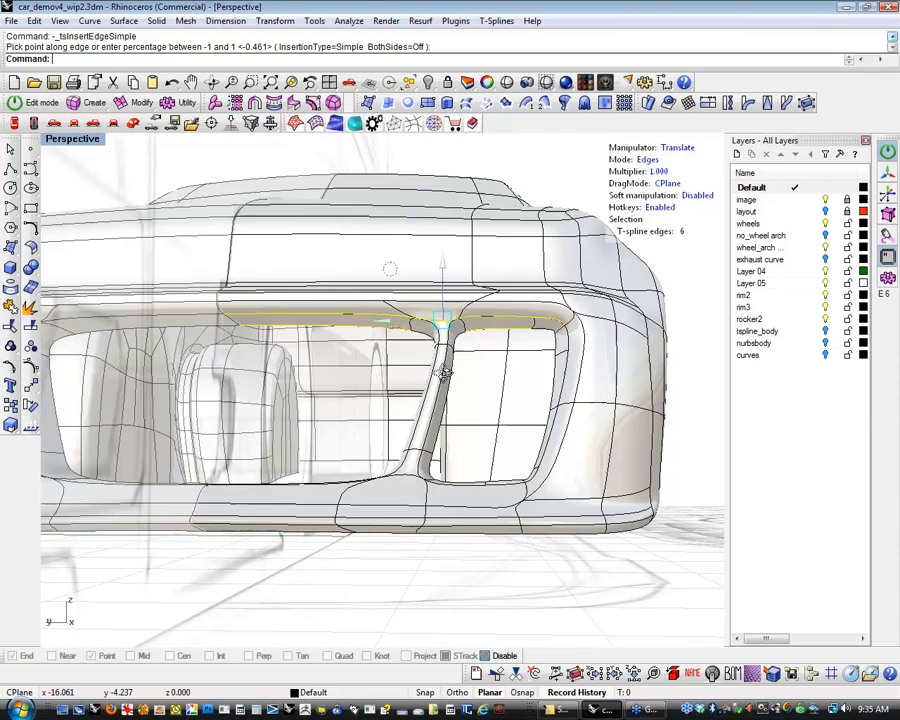
click(434, 160)
Examine the front bumper and intake corners from several angles in a shaded preview without wires.
right_drag(482, 238, 330, 345)
scroll(442, 335, down, 5)
right_drag(354, 488, 503, 497)
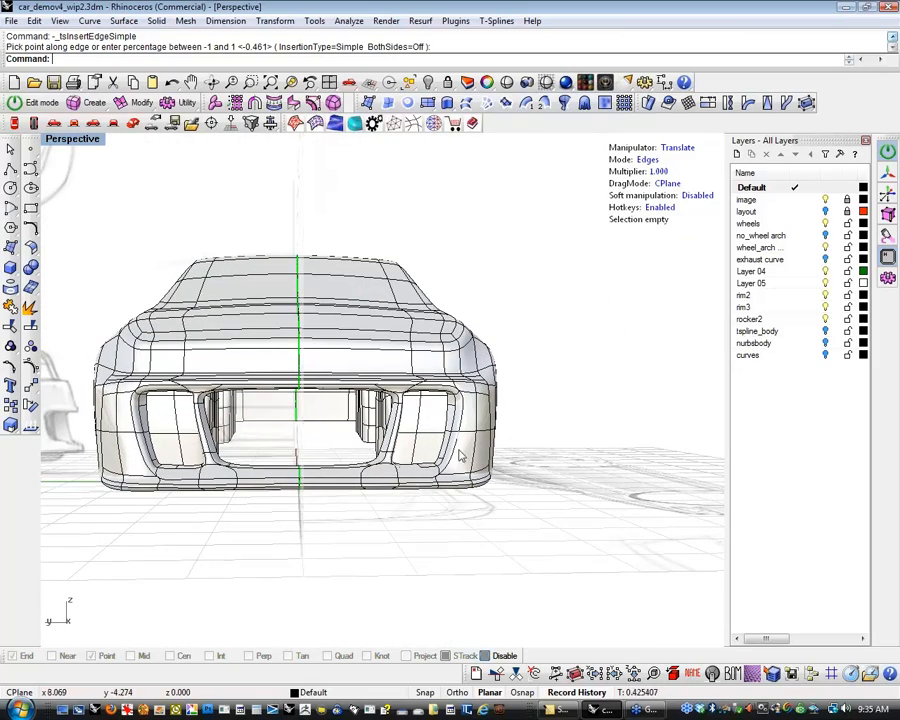
right_drag(437, 512, 270, 500)
click(503, 105)
mouse_move(360, 420)
right_down()
mouse_move(337, 441)
mouse_move(418, 446)
mouse_move(295, 434)
right_up()
scroll(280, 434, up, 4)
mouse_move(212, 406)
right_down()
mouse_move(544, 414)
mouse_move(396, 476)
mouse_move(307, 486)
mouse_move(355, 485)
mouse_move(348, 532)
mouse_move(358, 506)
mouse_move(386, 504)
right_up()
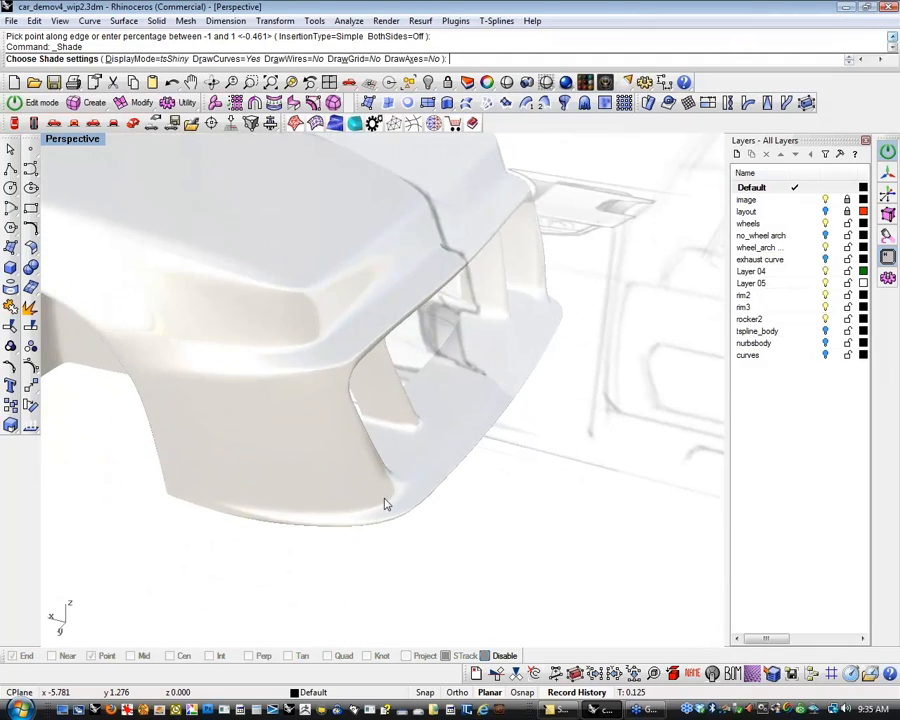
scroll(394, 499, up, 8)
scroll(370, 490, down, 8)
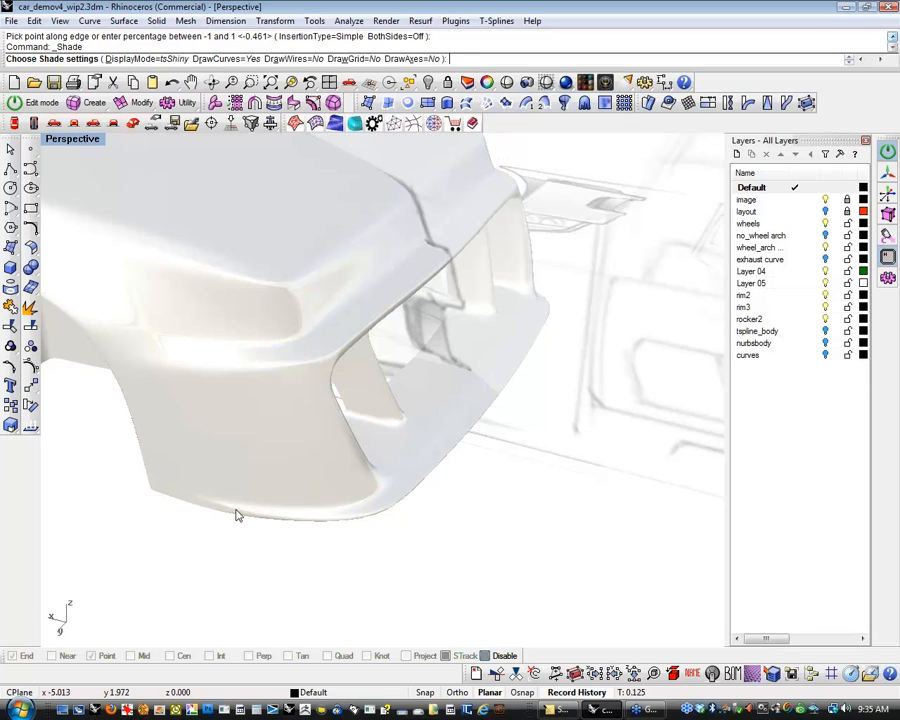
right_drag(270, 500, 373, 456)
key(Escape)
Window-select the edges along the front bumper's lower side, nudge them slightly and clear the selection.
right_drag(584, 381, 592, 449)
drag(388, 444, 610, 355)
right_drag(635, 456, 388, 510)
drag(340, 510, 481, 380)
right_drag(545, 470, 348, 512)
drag(301, 502, 486, 426)
right_drag(589, 526, 330, 478)
drag(325, 476, 516, 422)
right_drag(468, 476, 381, 355)
mouse_move(331, 285)
mouse_down()
mouse_move(332, 276)
mouse_move(333, 284)
mouse_up()
click(348, 470)
Flatten the eight bottom vertices between bumper lip and front wheel arch by scaling them vertically about a pivot on the lip.
right_drag(442, 474, 336, 393)
scroll(325, 378, up, 6)
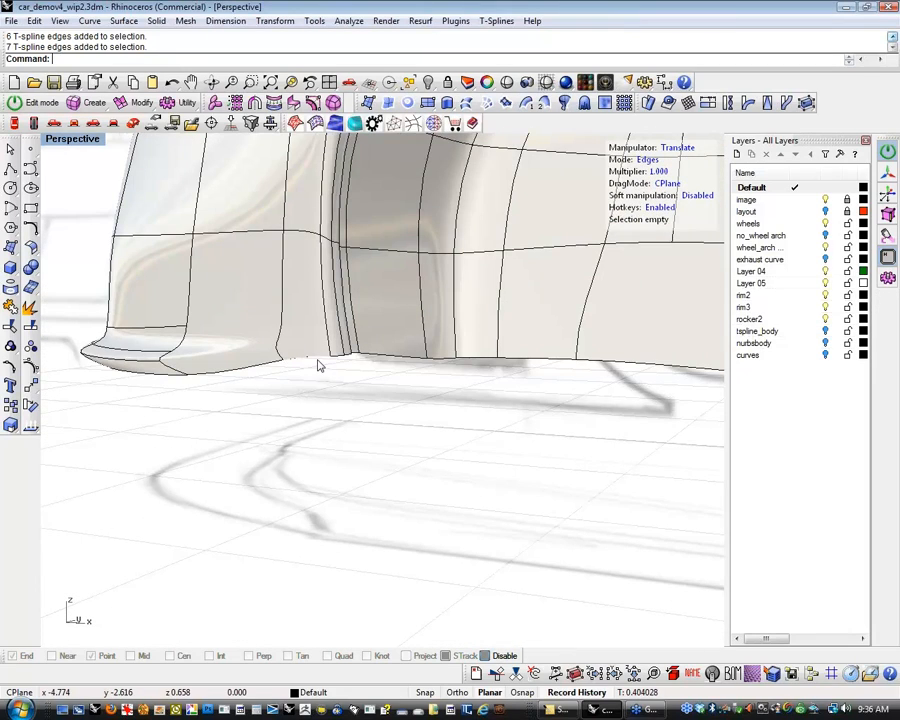
click(317, 362)
right_drag(401, 408, 379, 420)
right_drag(320, 423, 402, 478)
click(337, 435)
key(a)
drag(341, 414, 460, 477)
shift+drag(510, 402, 546, 466)
right_drag(444, 484, 340, 518)
key(t)
click(184, 487)
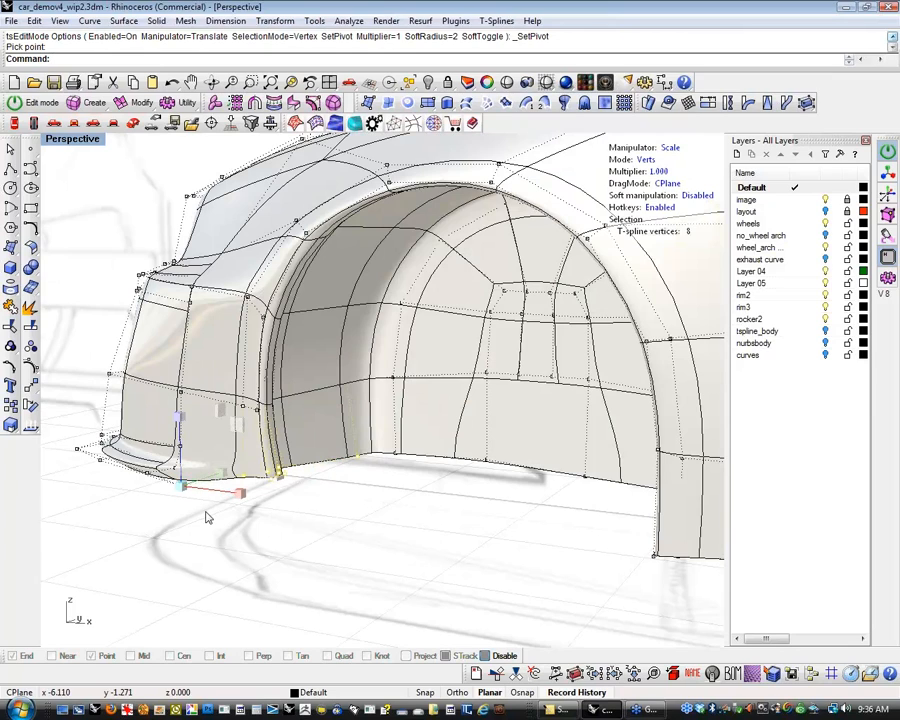
drag(180, 418, 181, 465)
right_drag(379, 537, 322, 474)
key(Escape)
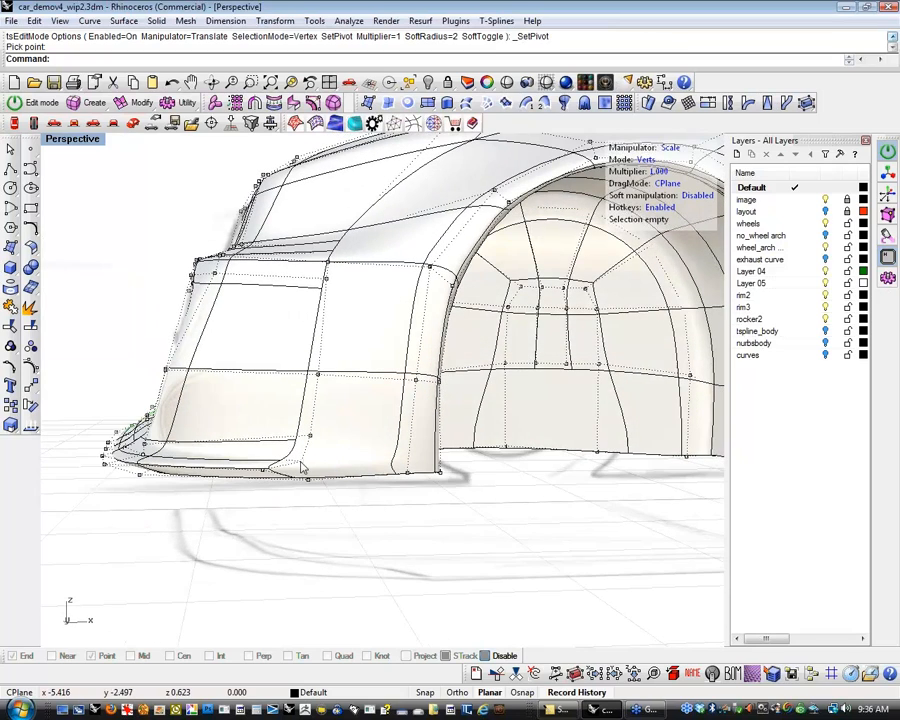
Move the vertex at the rear end of the bumper's lower lip slightly up and forward and deselect it.
click(315, 471)
key(w)
drag(352, 411, 345, 407)
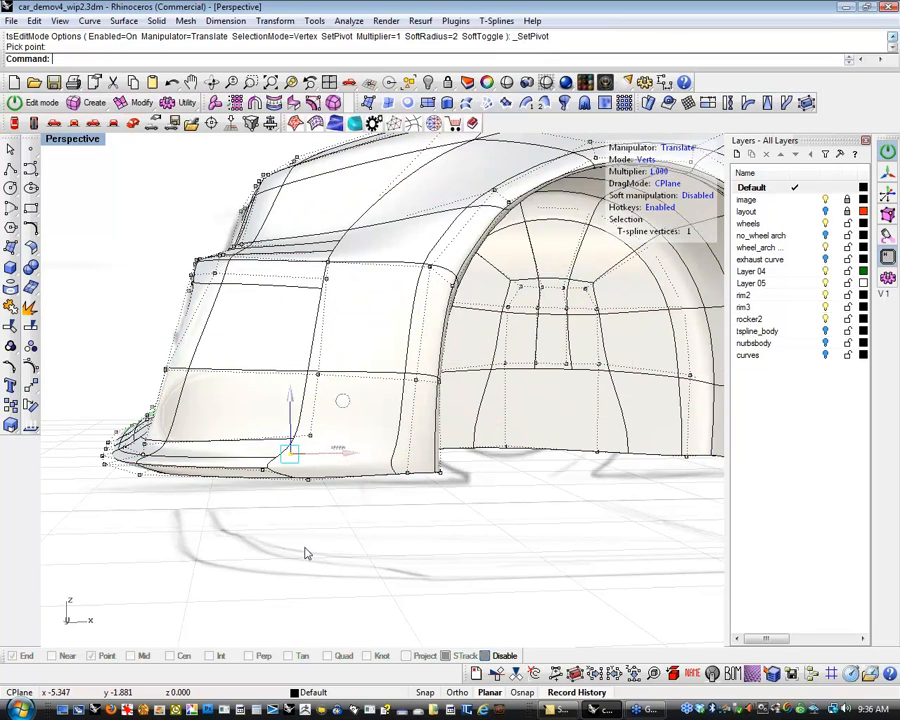
click(320, 472)
right_drag(280, 505, 296, 501)
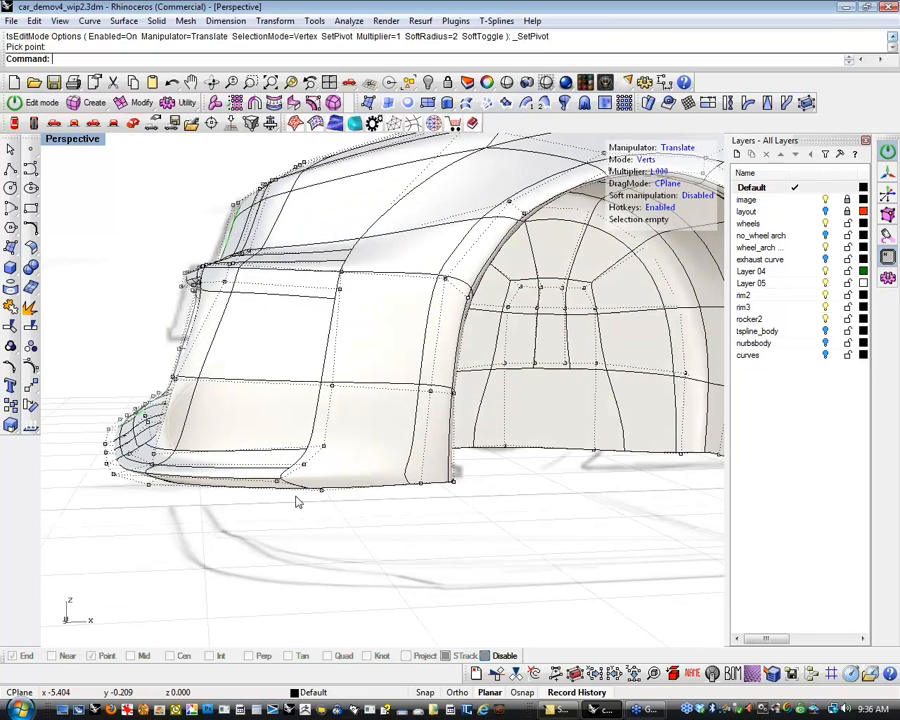
Try lowering the vertex just above the rear end of the bumper lip and undo the move.
click(323, 445)
drag(323, 395, 321, 397)
key(ctrl+z)
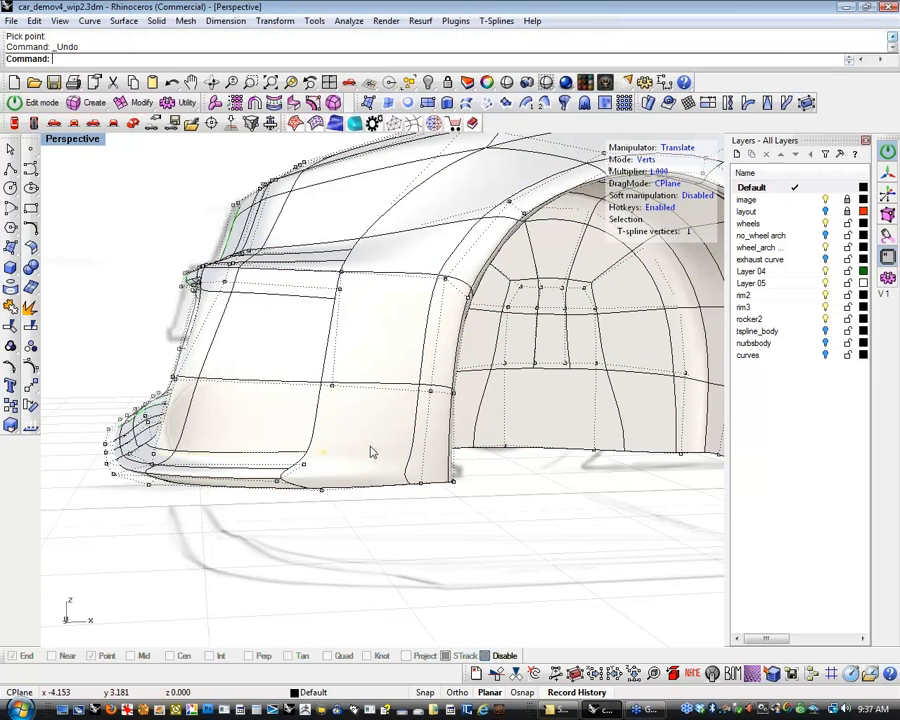
Select the edge loop around the top of the intake pillar, lower it slightly and clear the selection.
right_drag(367, 512, 440, 557)
right_drag(440, 557, 541, 522)
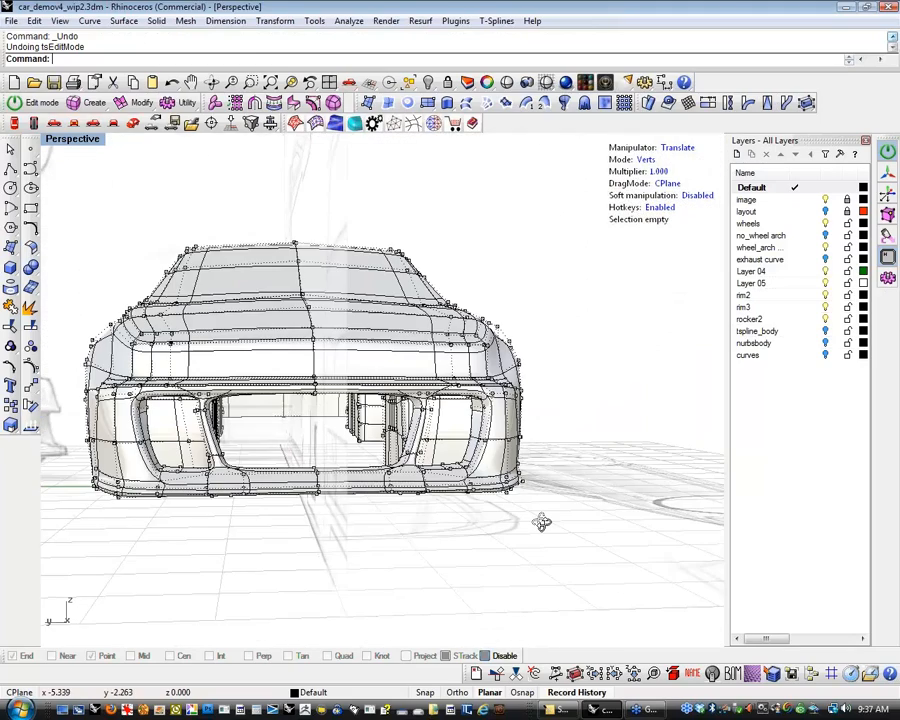
scroll(541, 522, up, 10)
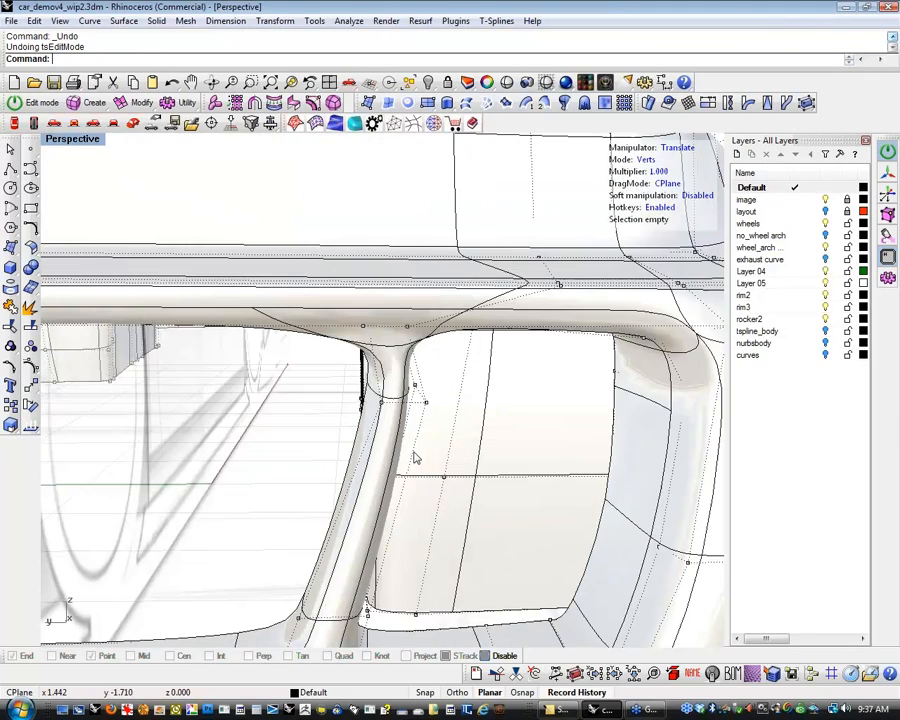
double_click(398, 399)
right_drag(454, 452, 412, 416)
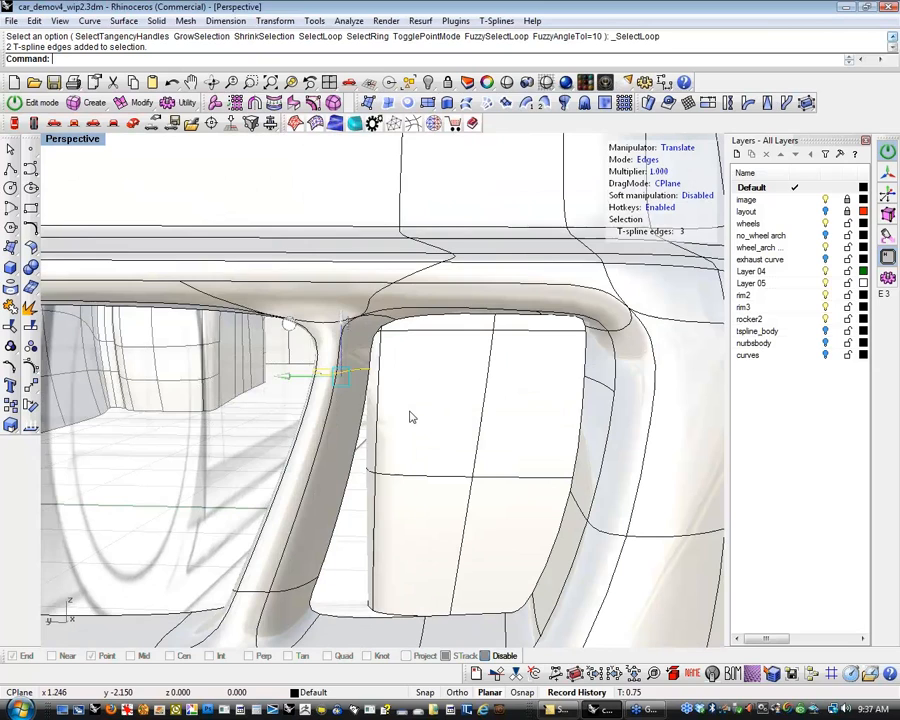
click(342, 328)
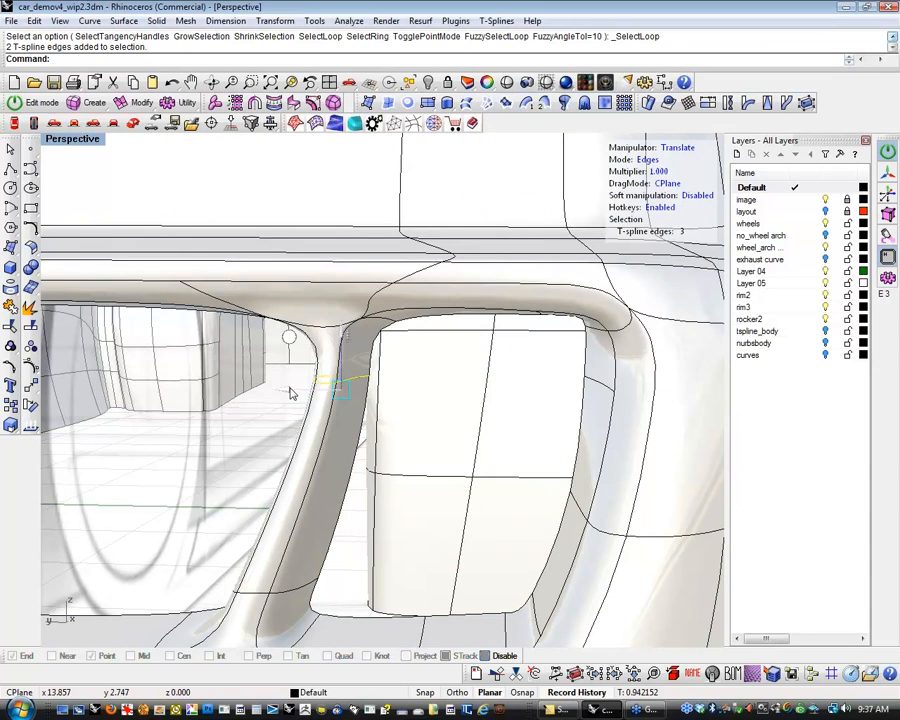
key(Escape)
Insert a Simple edge loop around the outer intake's inner walls, in front of the loop along their rear rim.
scroll(258, 436, down, 3)
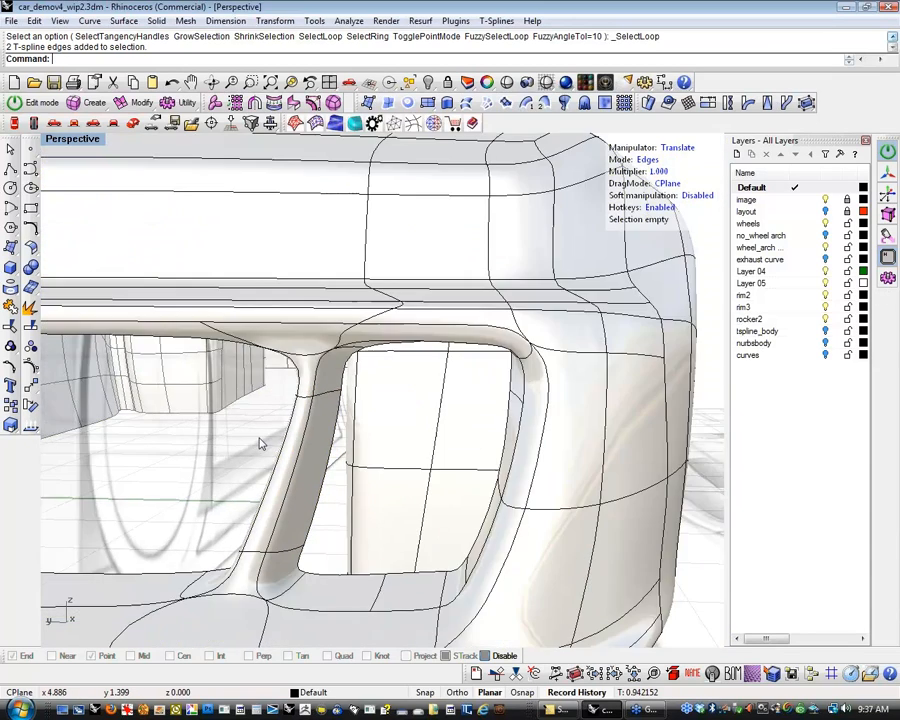
right_drag(258, 436, 234, 456)
scroll(234, 456, up, 3)
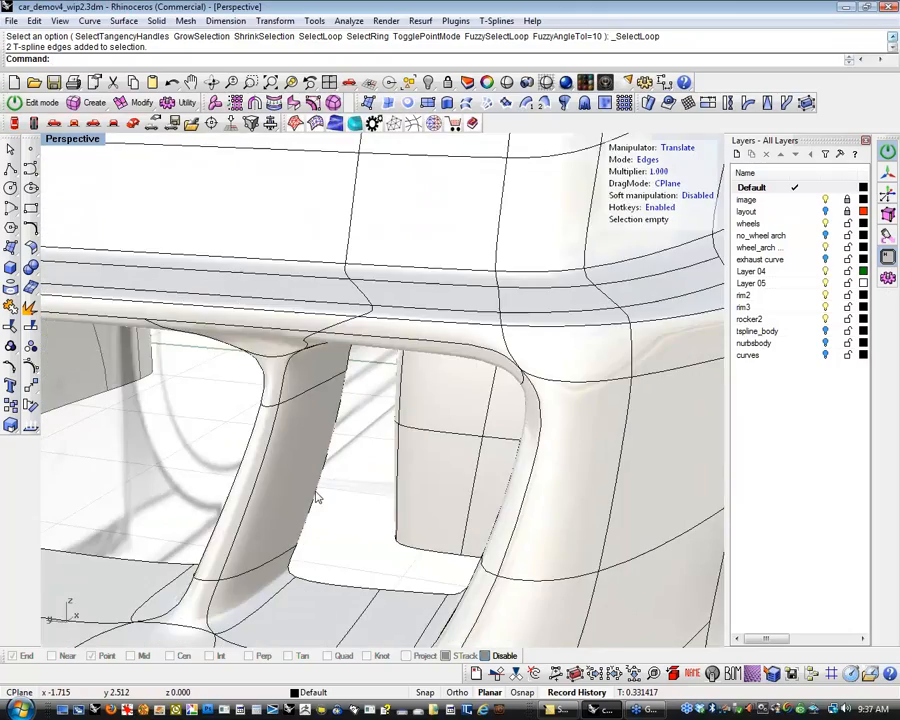
scroll(360, 428, down, 1)
right_drag(360, 428, 394, 336)
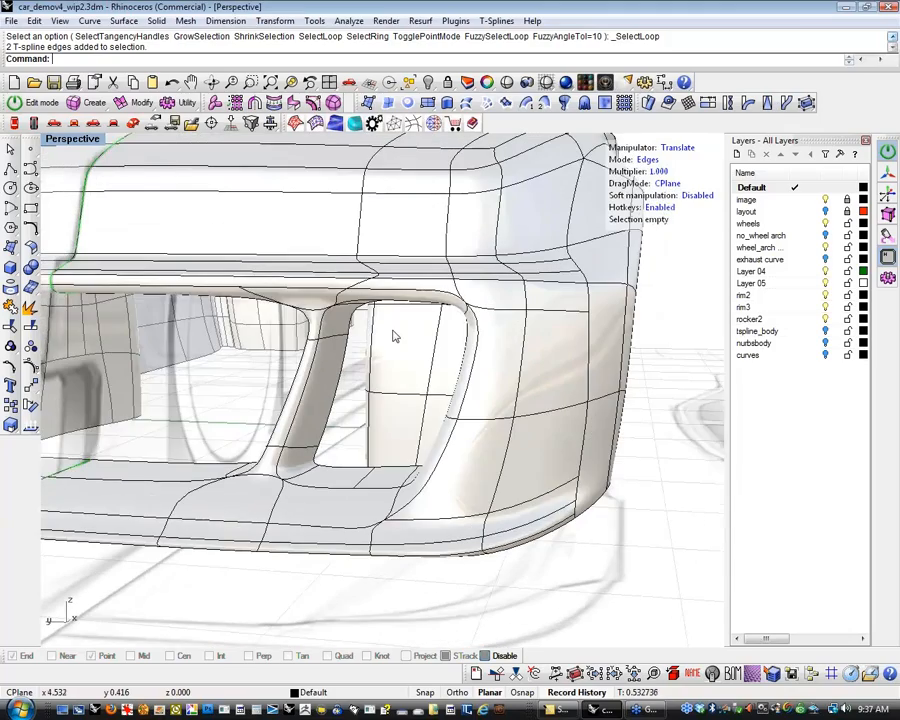
scroll(368, 372, down, 1)
right_drag(362, 374, 317, 426)
click(312, 444)
key(l)
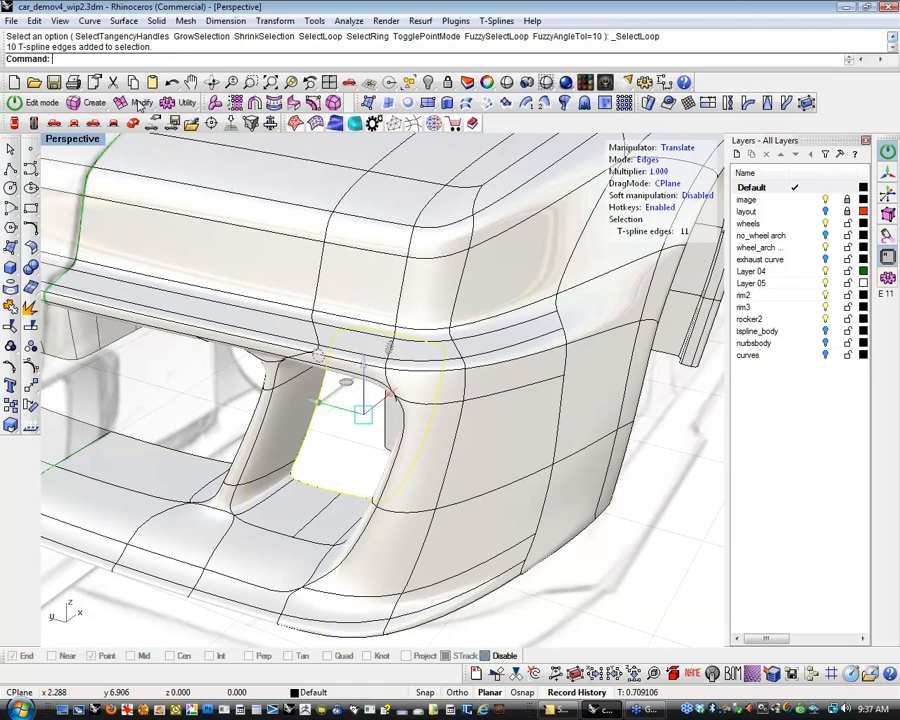
click(140, 104)
click(268, 140)
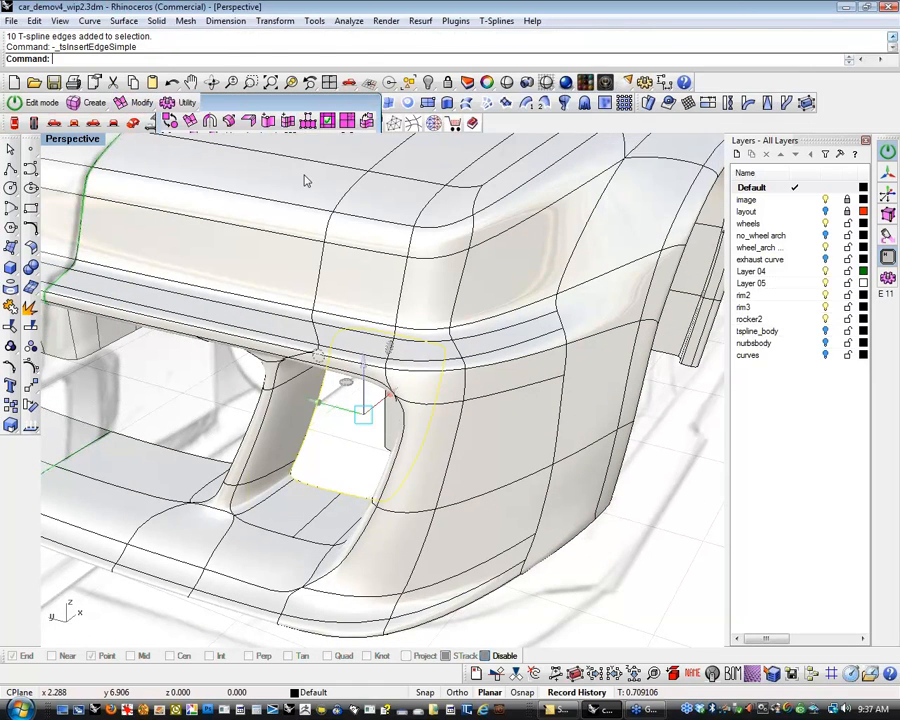
click(255, 512)
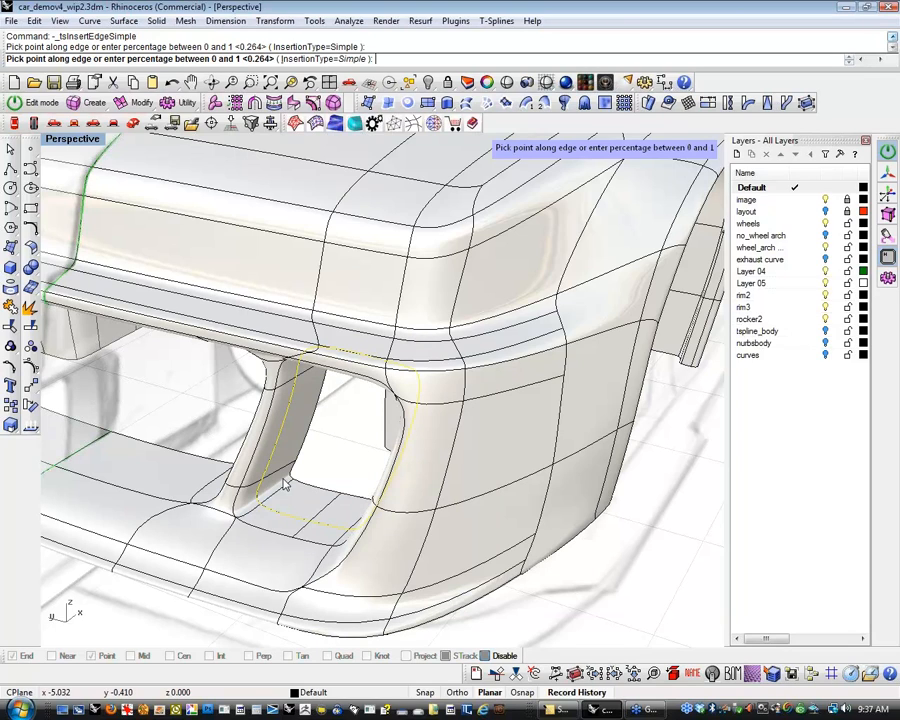
key(Return)
Select the loop of faces between the inserted edge and the outer intake's rear rim and duplicate them.
right_drag(286, 480, 311, 506)
click(301, 460)
key(d)
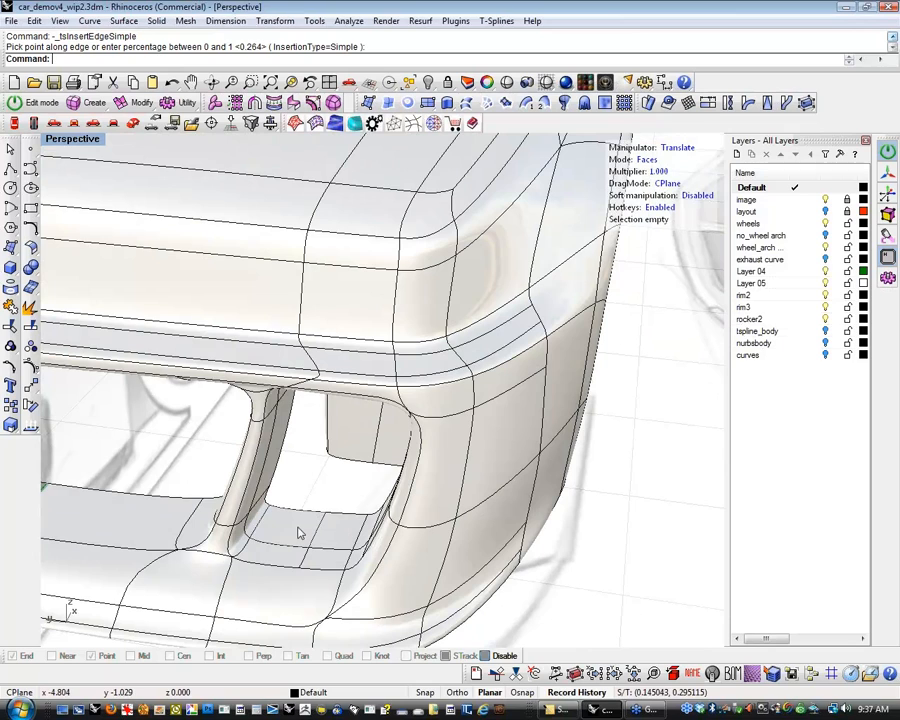
key(f)
click(291, 528)
click(313, 491)
key(f)
click(292, 518)
double_click(258, 518)
right_drag(258, 518, 254, 250)
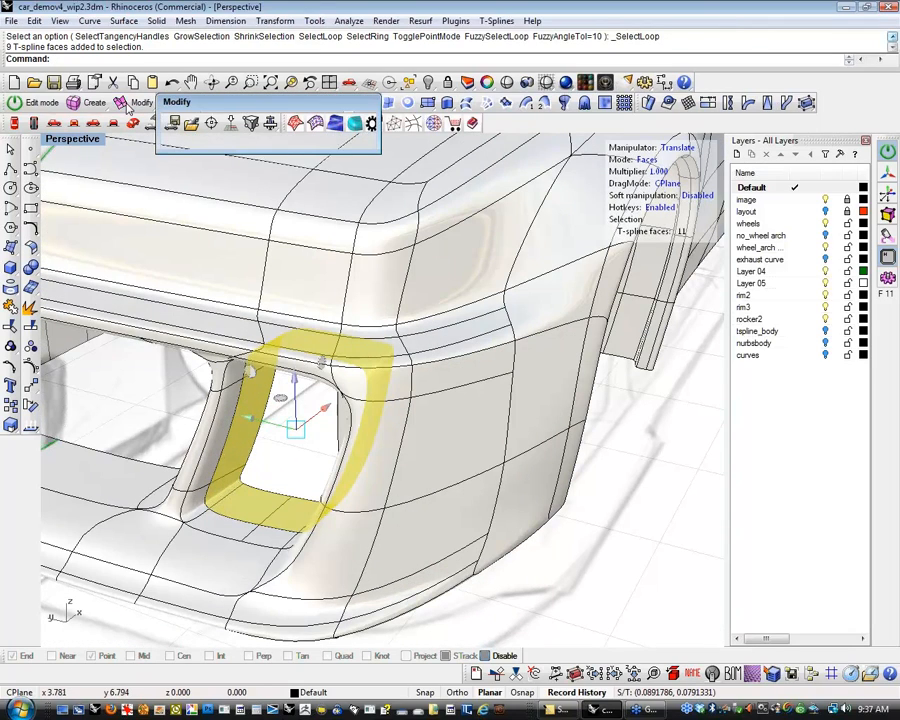
click(368, 121)
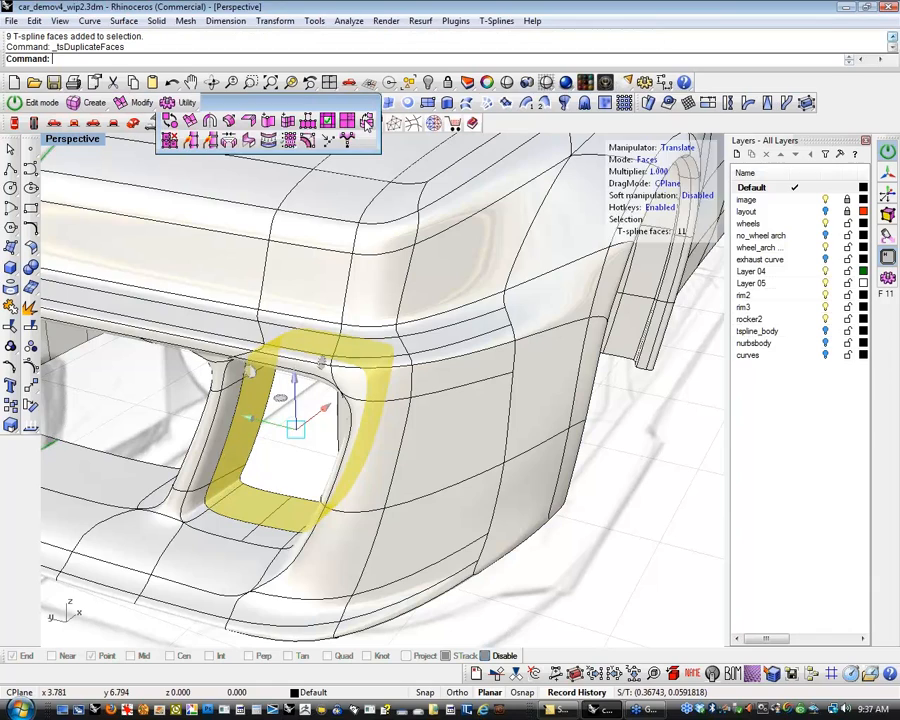
Isolate the duplicated ring of faces by inverting the selection and hiding the car body.
click(284, 466)
right_drag(284, 466, 141, 165)
key(ctrl+i)
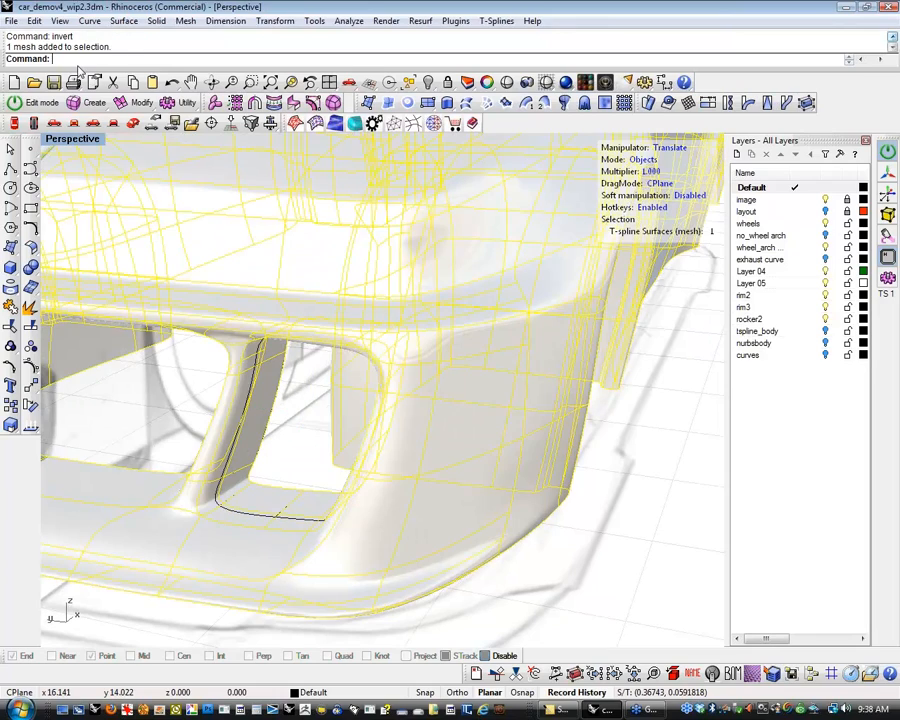
key(ctrl+h)
mouse_move(333, 293)
right_down()
mouse_move(333, 538)
mouse_move(308, 535)
mouse_move(499, 516)
mouse_move(587, 538)
mouse_move(470, 554)
mouse_move(321, 518)
mouse_move(429, 539)
mouse_move(583, 534)
mouse_move(310, 516)
mouse_move(382, 539)
mouse_move(484, 553)
mouse_move(321, 438)
mouse_move(325, 495)
mouse_move(380, 476)
mouse_move(387, 491)
right_up()
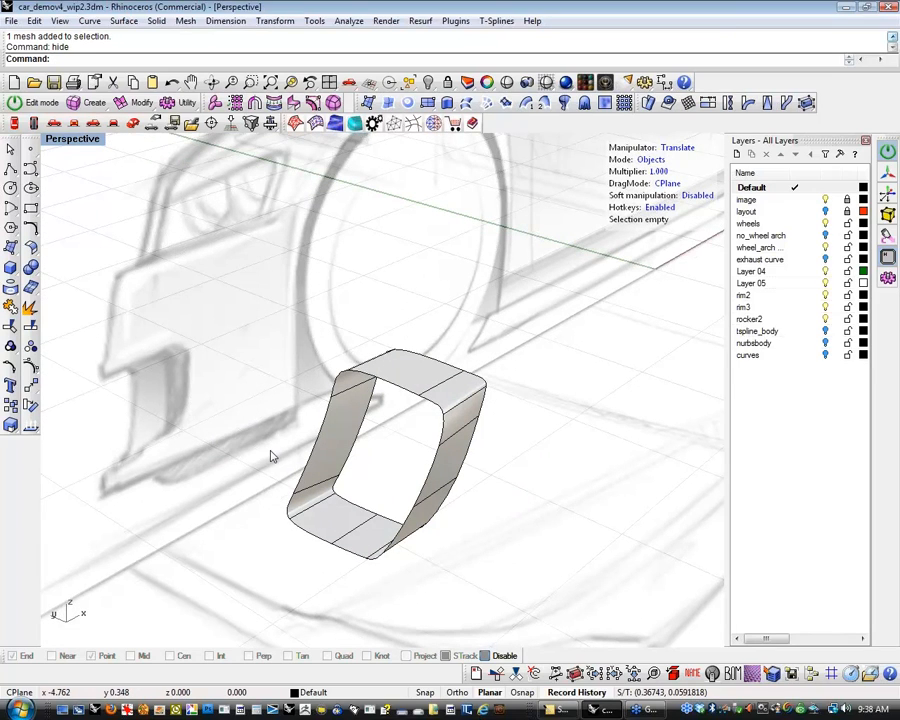
Extrude the duplicated ring's front edge loop slightly inward by scaling it to form a narrow rim.
right_drag(318, 478, 334, 508)
double_click(308, 476)
key(r)
mouse_move(350, 492)
mouse_down()
mouse_move(348, 482)
mouse_move(337, 500)
mouse_up()
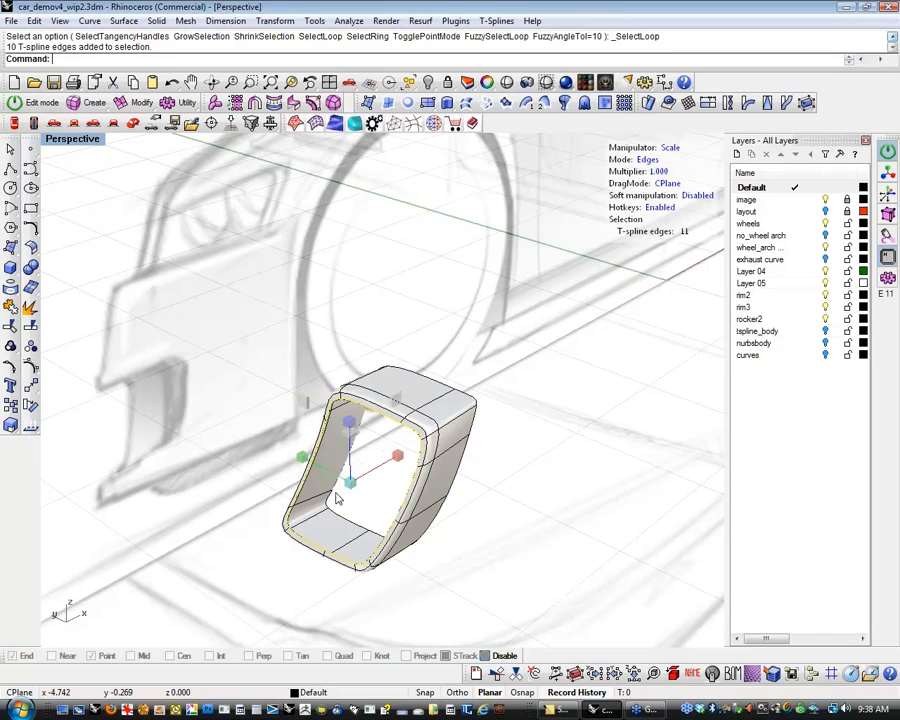
Extrude the rim's inner edge loop rearward through the ring to form an inner tube and clear the selection.
key(w)
drag(391, 459, 475, 428)
mouse_move(483, 529)
right_down()
mouse_move(467, 532)
mouse_move(530, 524)
mouse_move(492, 496)
mouse_move(240, 482)
mouse_move(236, 420)
right_up()
key(Escape)
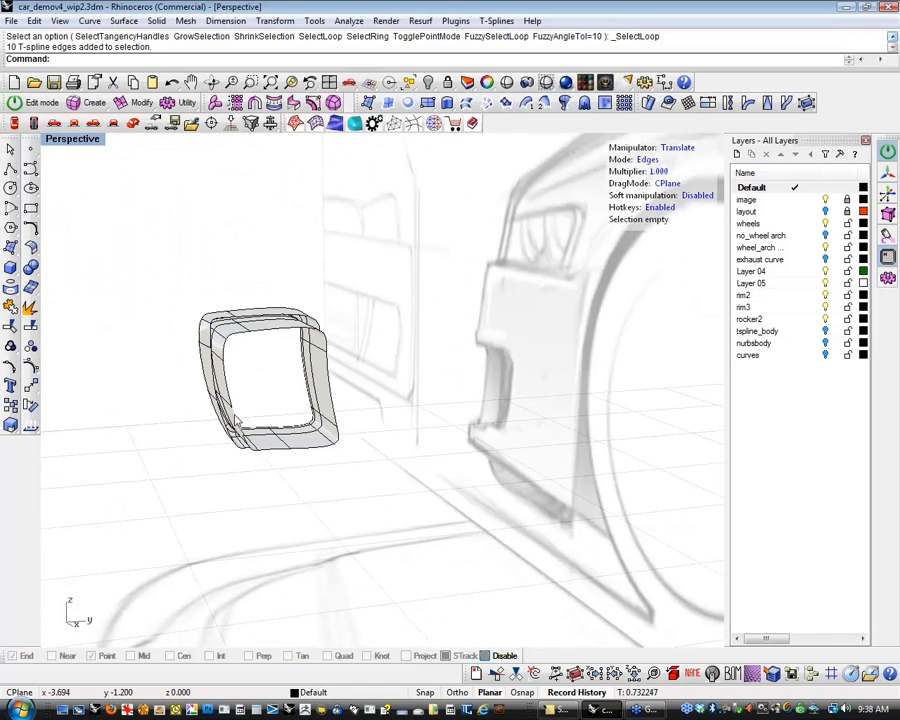
Scale the inner tube's rear edge loop slightly smaller and clear the selection.
scroll(235, 415, up, 4)
double_click(234, 399)
key(r)
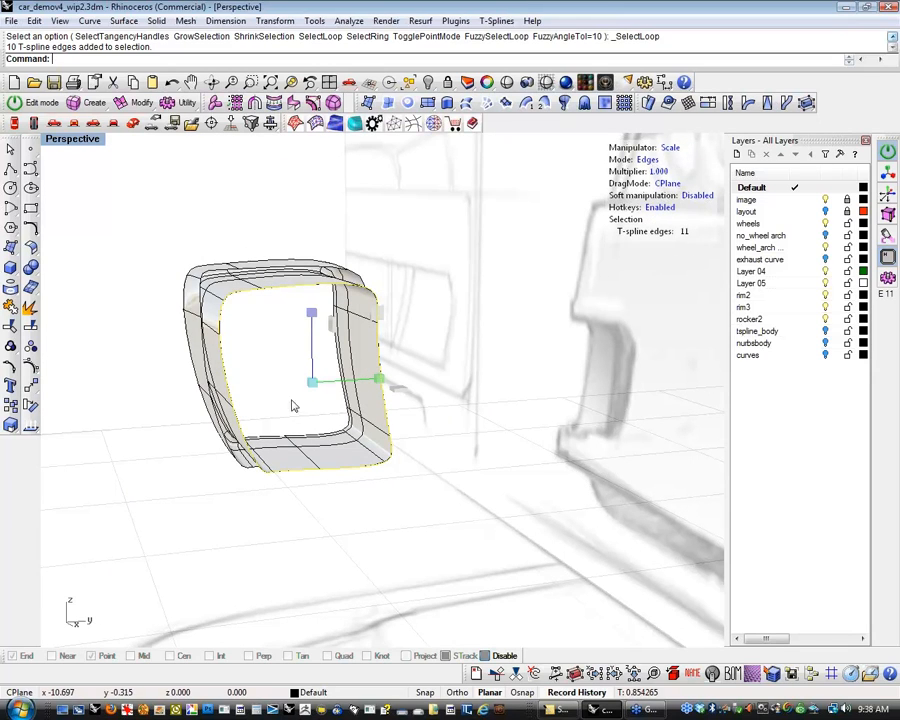
drag(312, 385, 298, 396)
click(249, 510)
Scale the rear edge loop of the ring's outer shell slightly inward and clear the selection.
right_drag(249, 510, 287, 525)
double_click(194, 294)
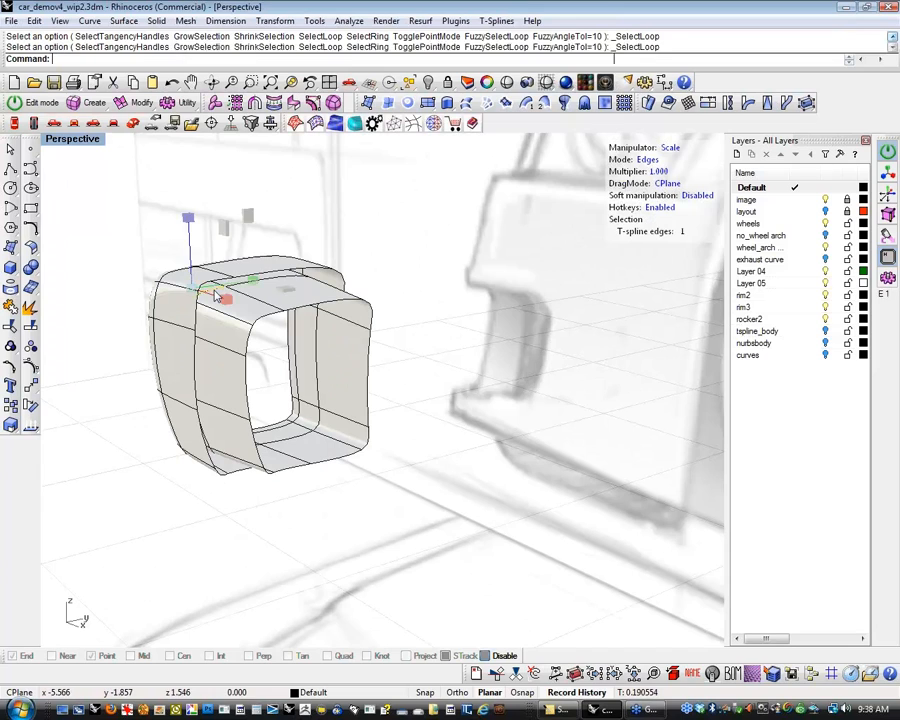
drag(255, 366, 252, 372)
click(151, 484)
Scale the intermediate edge loop of the duct insert's inner tube slightly and clear the selection.
right_drag(151, 484, 253, 450)
double_click(310, 460)
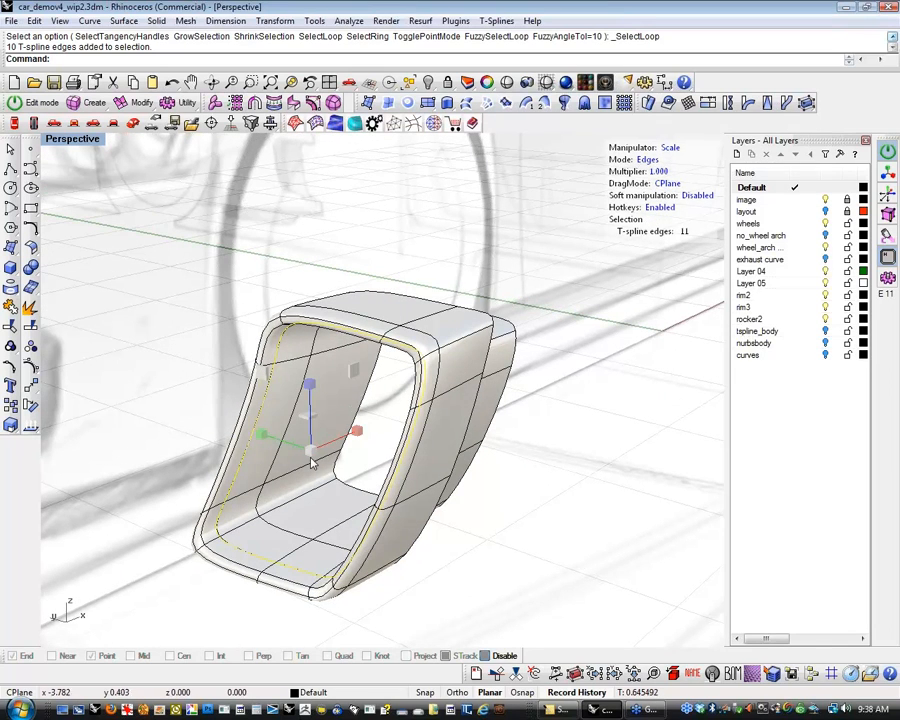
click(523, 554)
right_drag(523, 554, 311, 562)
double_click(311, 560)
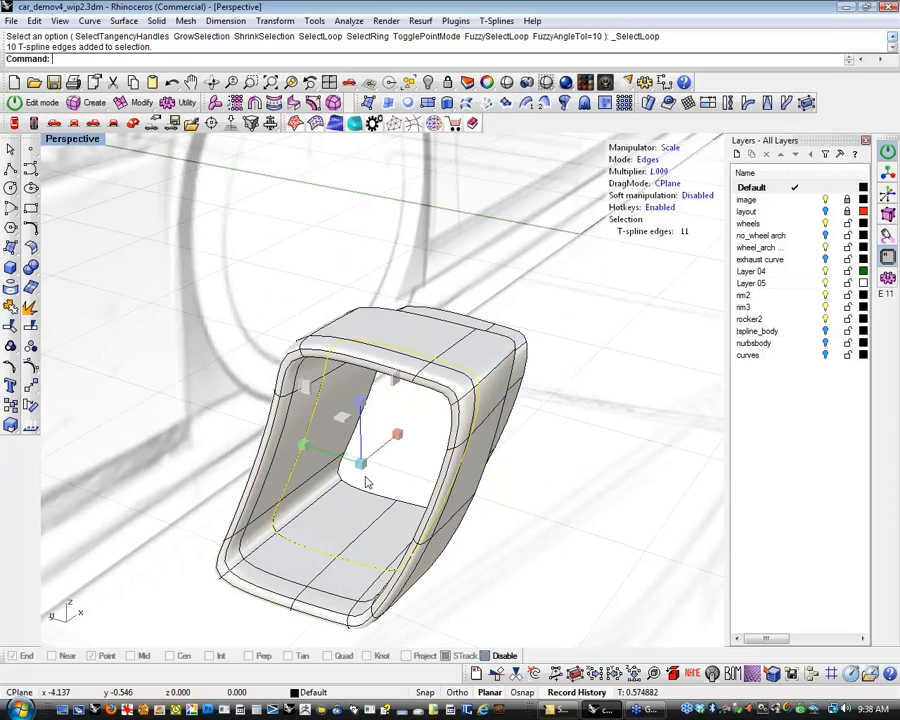
drag(366, 474, 414, 470)
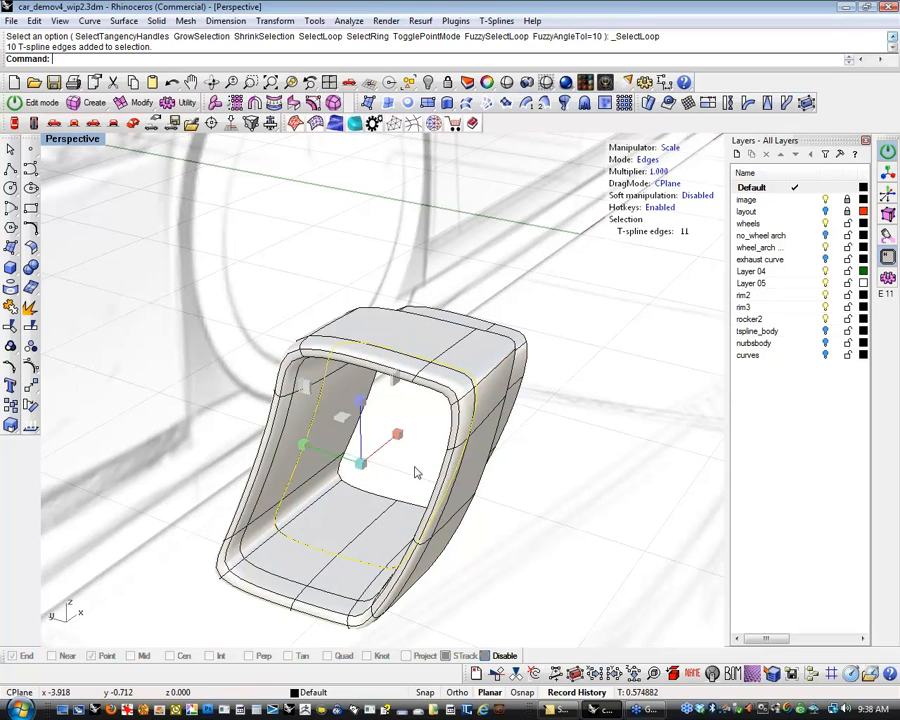
key(Escape)
Insert two closely spaced edges across the middle of the inner tube's side wall with simple edge insertion.
right_drag(396, 497, 370, 470)
click(137, 104)
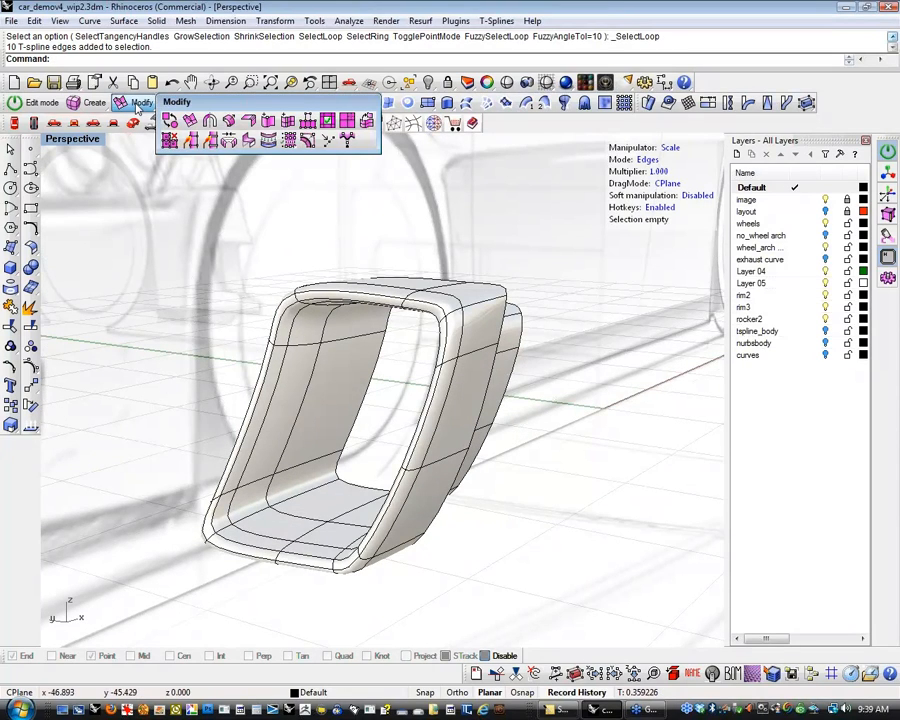
click(288, 121)
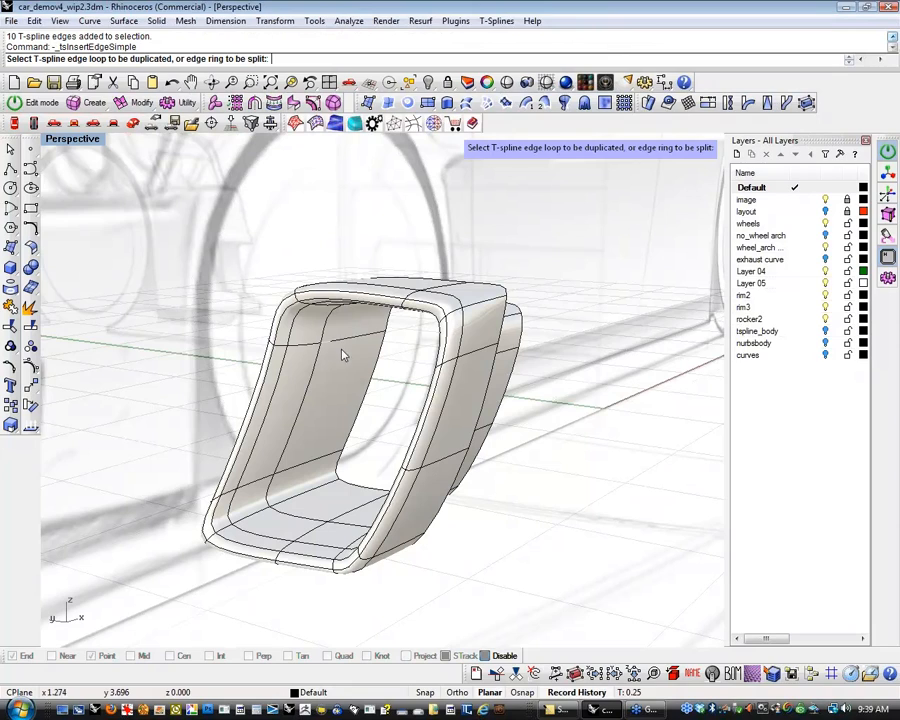
click(366, 397)
click(301, 412)
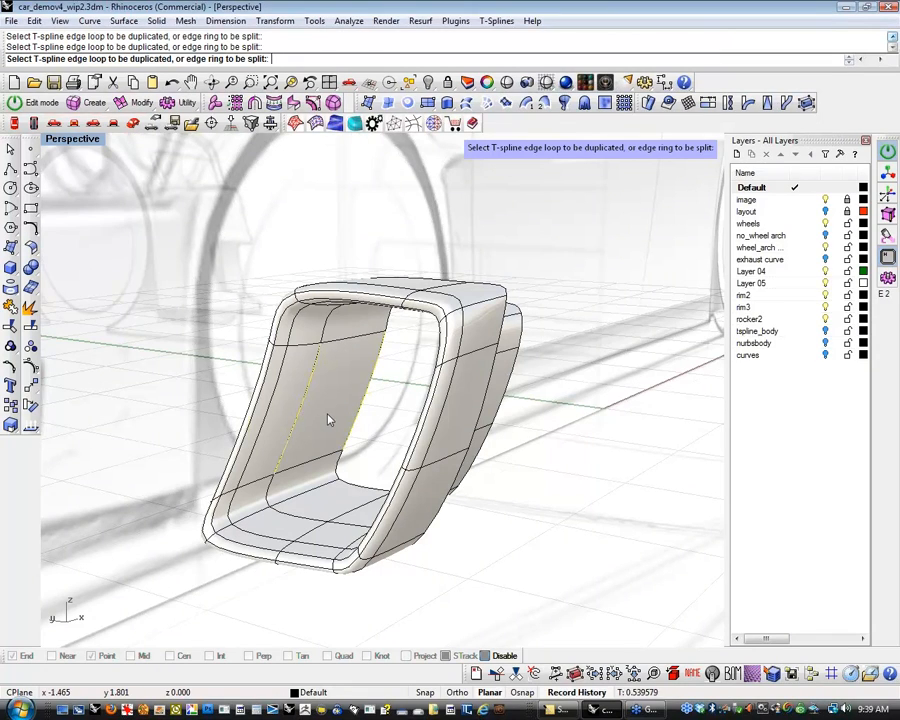
right_click(328, 415)
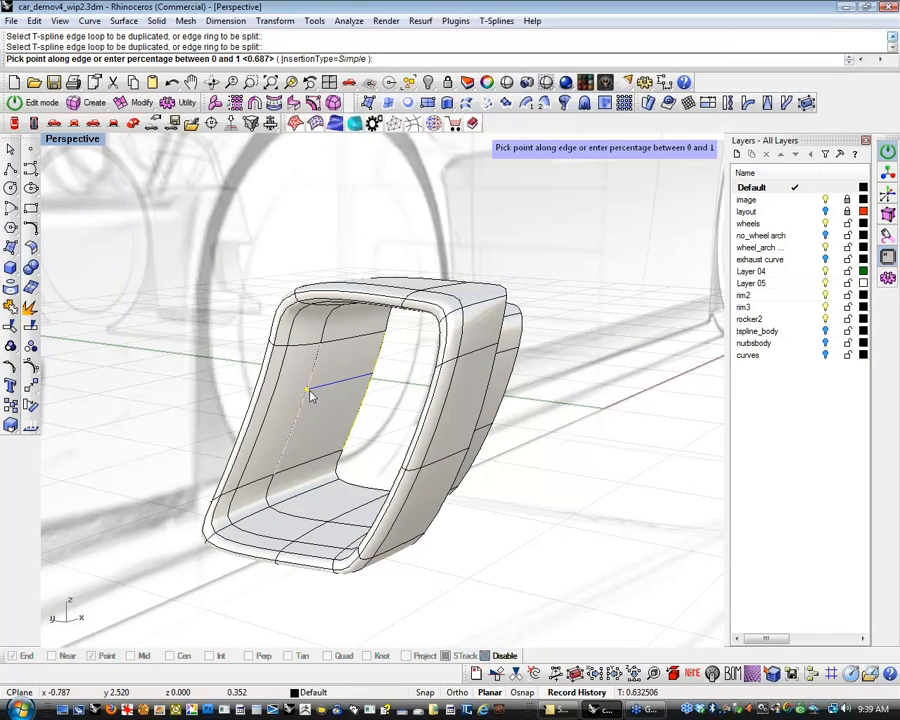
click(310, 394)
right_click(308, 426)
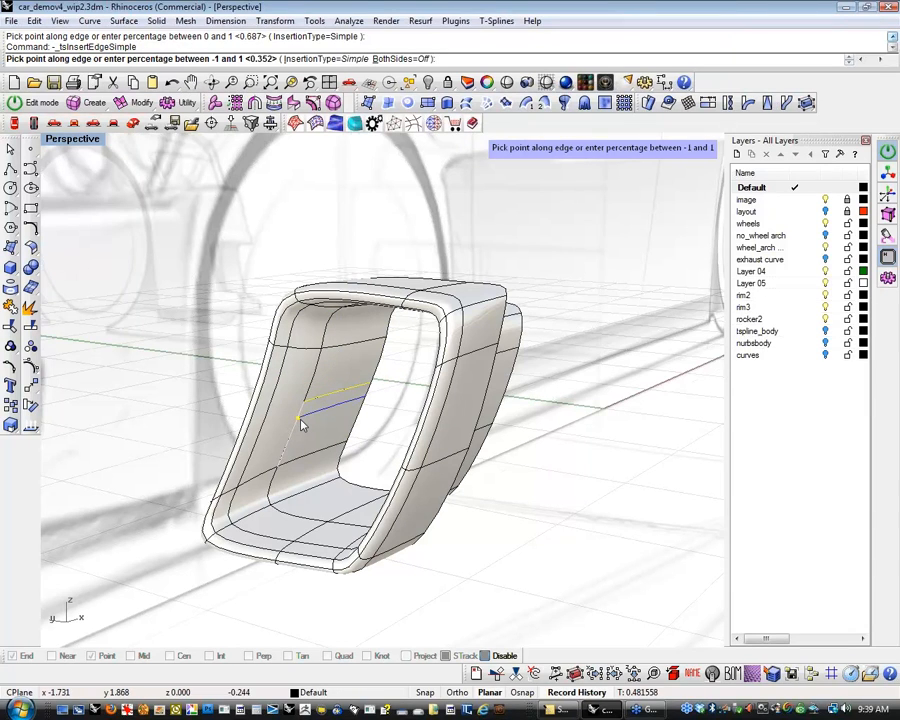
click(301, 426)
Move the narrow face between the two inserted edges inward toward the tube's centre and clear the selection.
mouse_move(372, 434)
right_down()
mouse_move(368, 454)
mouse_move(366, 438)
mouse_move(383, 456)
right_up()
click(368, 454)
key(d)
click(318, 427)
key(w)
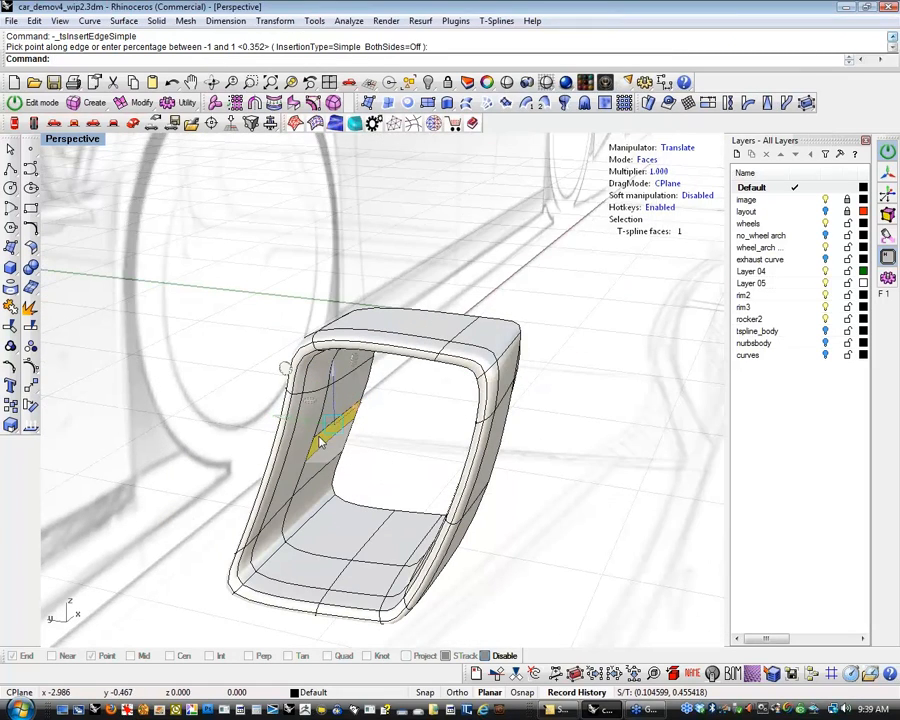
drag(279, 417, 338, 427)
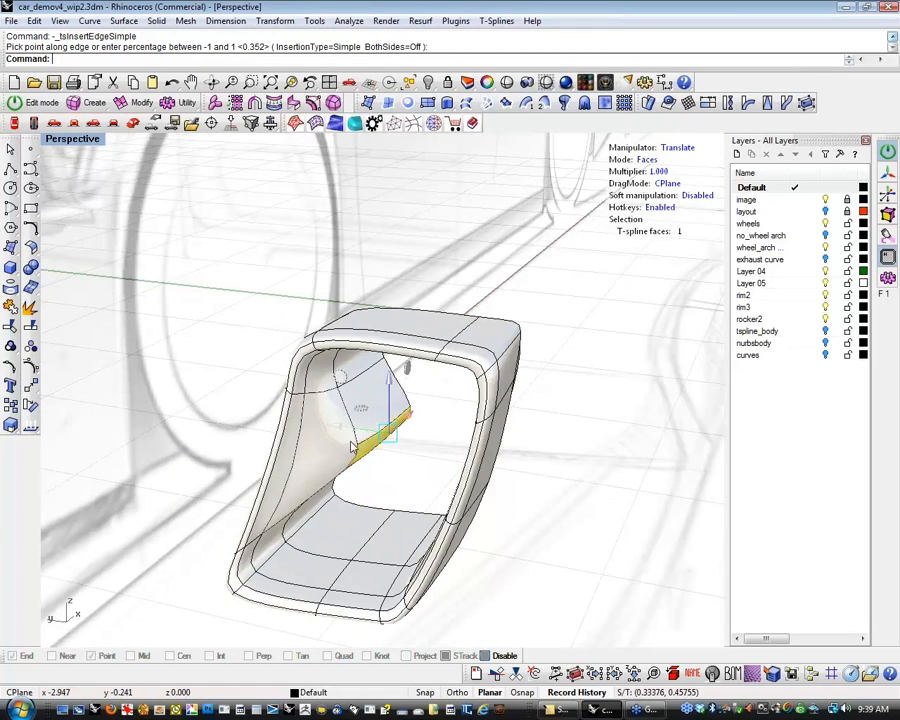
click(384, 460)
Lower the edge above the new bump and raise the edge below it to slim it into a fin.
right_drag(384, 460, 370, 400)
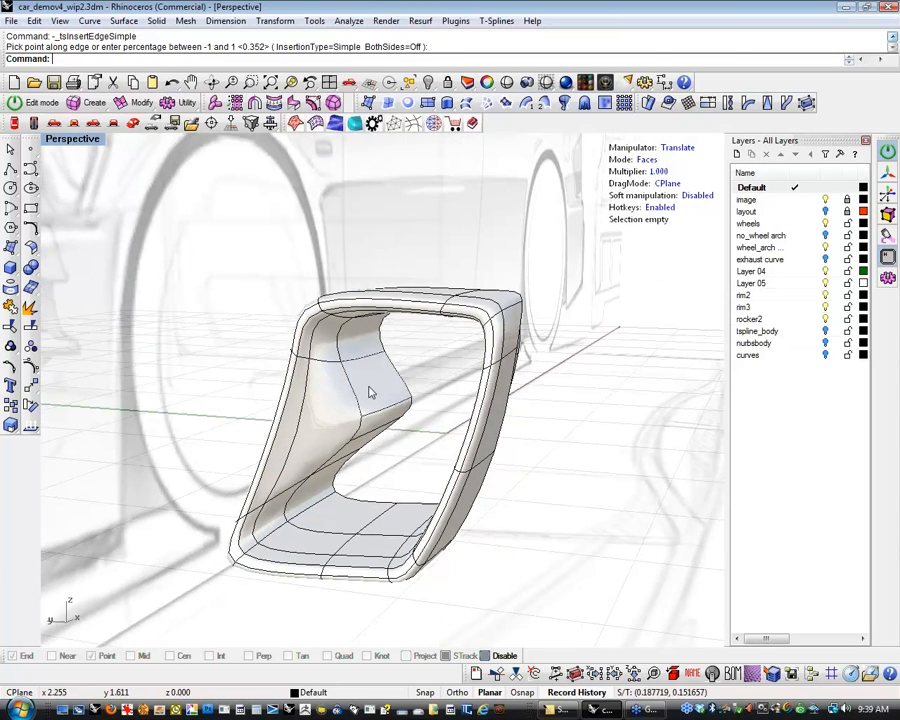
click(352, 360)
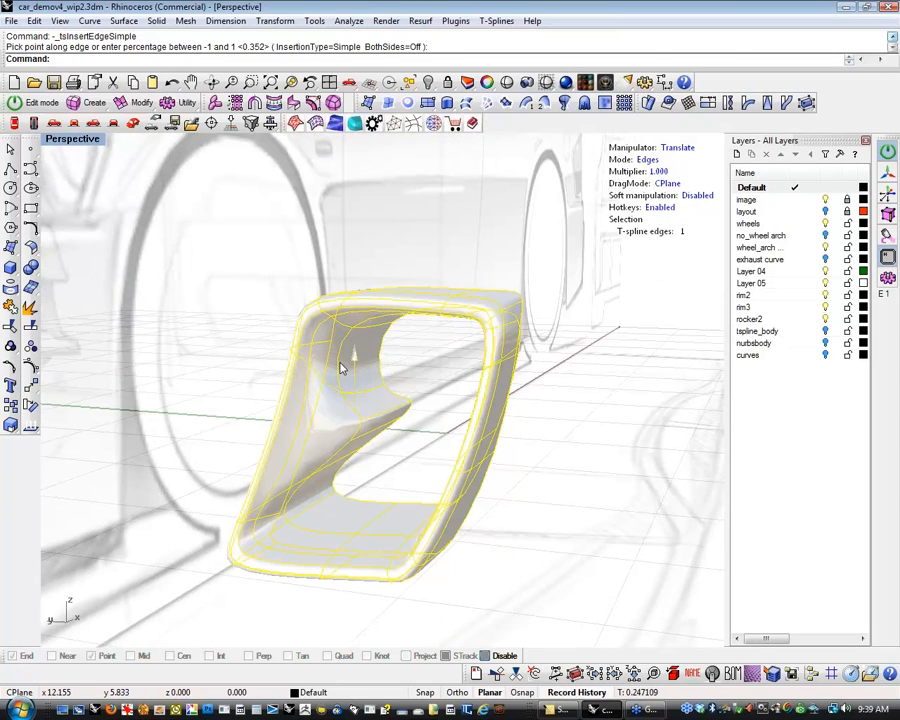
click(351, 390)
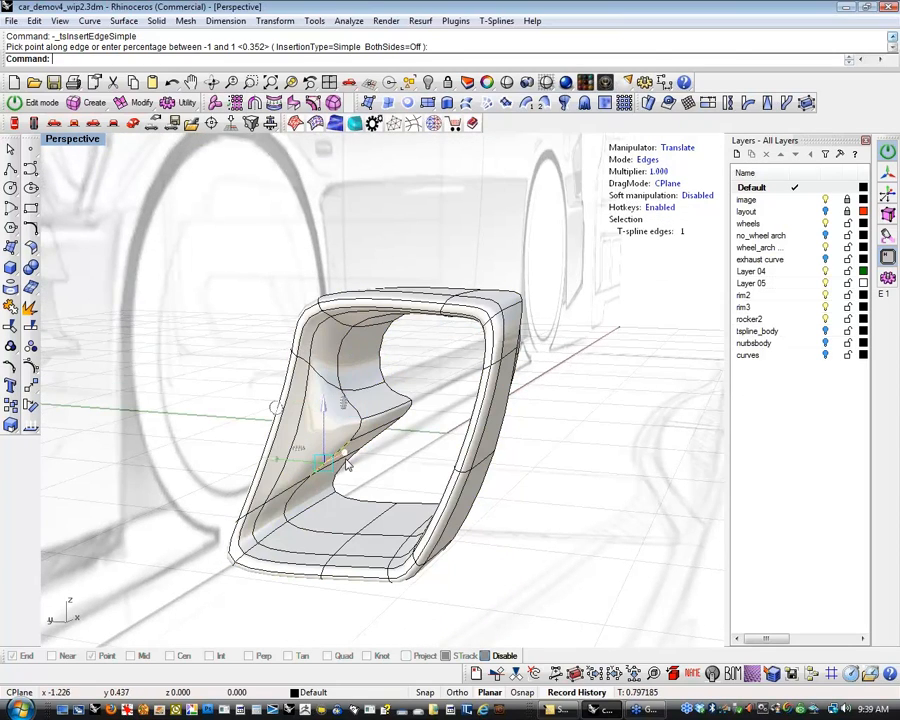
click(378, 468)
right_drag(378, 468, 325, 458)
click(324, 455)
drag(301, 420, 301, 392)
right_drag(345, 448, 416, 434)
click(428, 466)
Pull the fin's tip further across the inner tube toward the opposite wall and clear the selection.
scroll(412, 430, up, 6)
click(414, 393)
drag(365, 395, 454, 416)
right_drag(454, 416, 312, 452)
click(423, 499)
scroll(436, 504, down, 5)
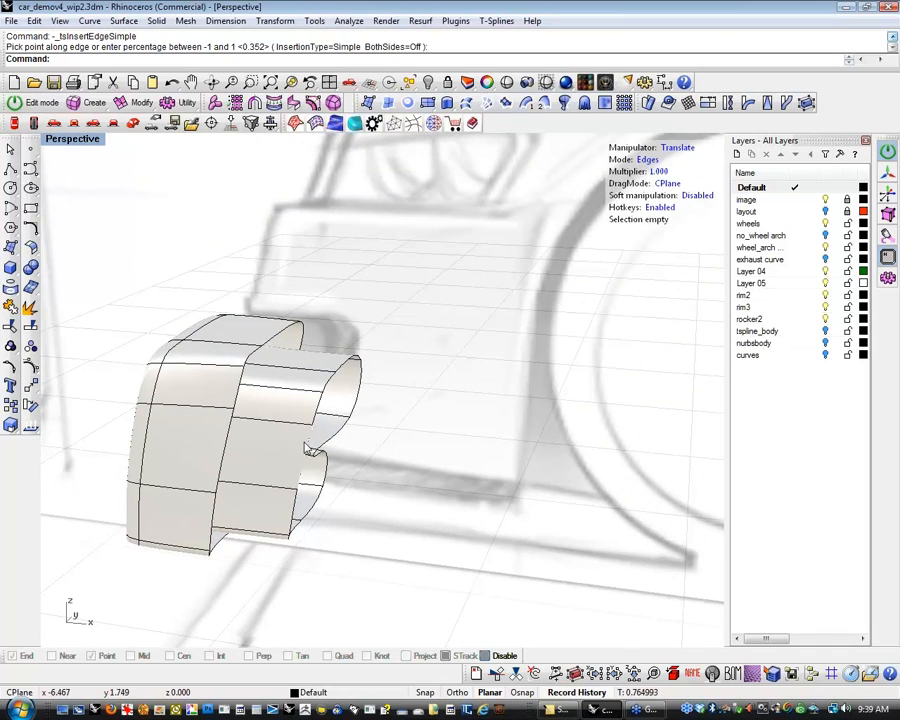
right_drag(244, 374, 357, 530)
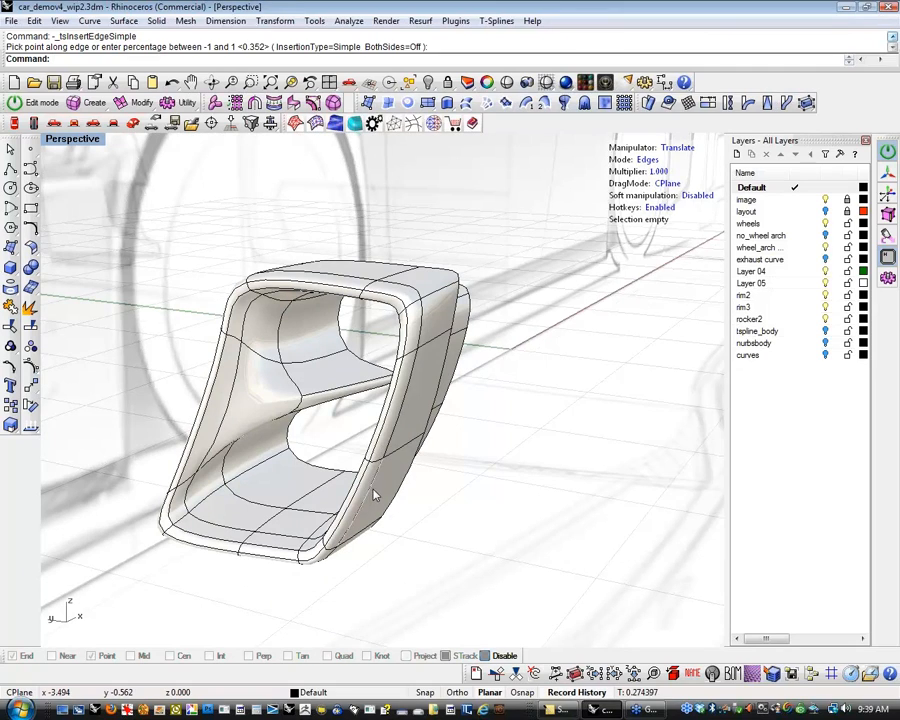
right_drag(523, 520, 560, 515)
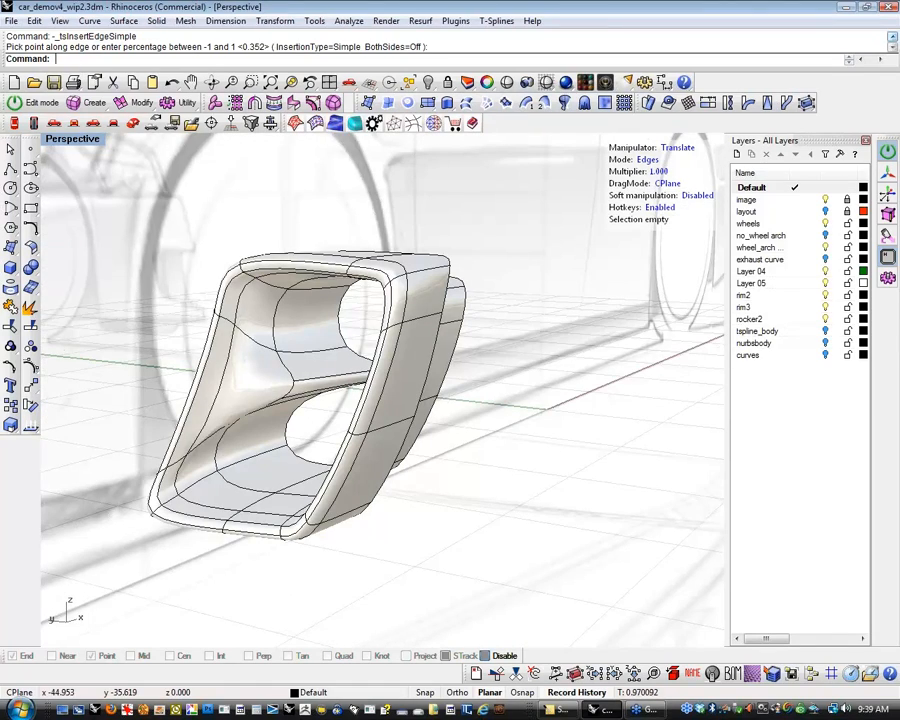
Bring the hidden car body back into view around the duct insert and clear the selection.
text(v)
key(Return)
key(ctrl+a)
ctrl+click(400, 424)
scroll(400, 424, down, 8)
shift+right_drag(443, 419, 447, 350)
click(526, 546)
right_drag(526, 546, 558, 553)
scroll(315, 325, up, 7)
right_drag(478, 422, 380, 481)
scroll(503, 425, down, 5)
Scale the whole duct insert slightly to adjust its fit in the outer bumper intake.
click(398, 470)
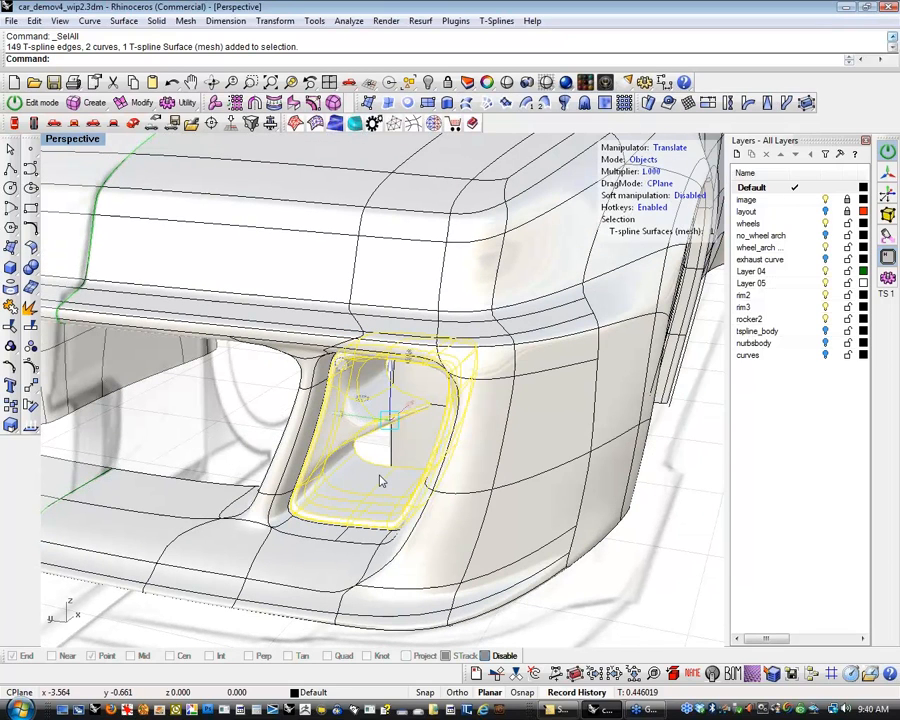
key(r)
drag(389, 420, 382, 423)
click(230, 468)
right_drag(230, 466, 441, 481)
right_drag(442, 483, 400, 522)
scroll(338, 460, up, 4)
right_drag(376, 466, 428, 470)
scroll(450, 462, down, 8)
Apply axial symmetry to the duct insert along the car's centreline, mirroring it into the opposite intake.
click(428, 469)
click(140, 105)
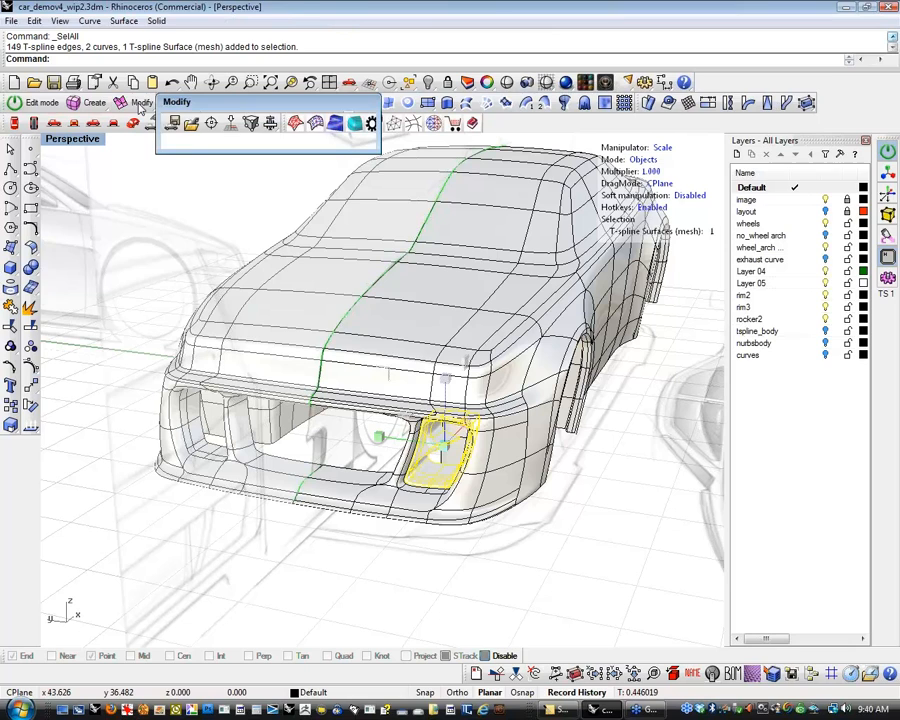
click(186, 121)
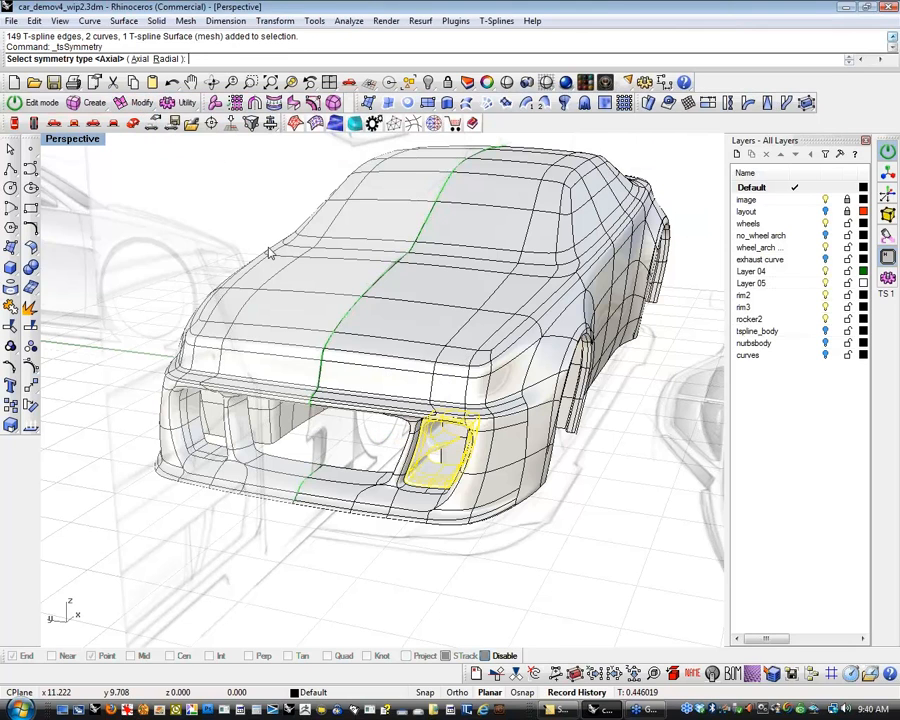
right_drag(246, 255, 215, 257)
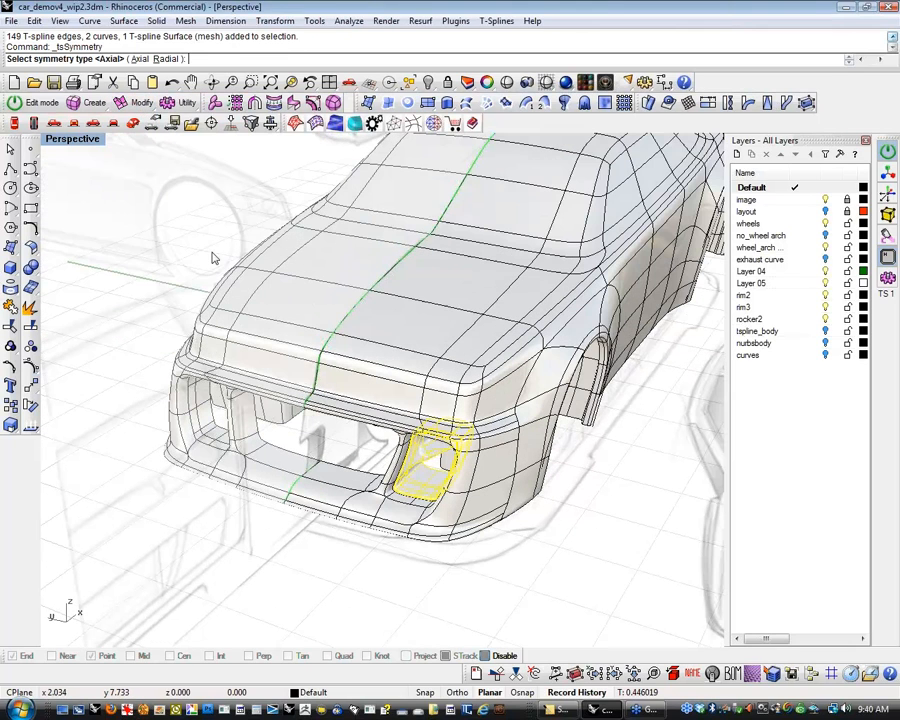
key(Return)
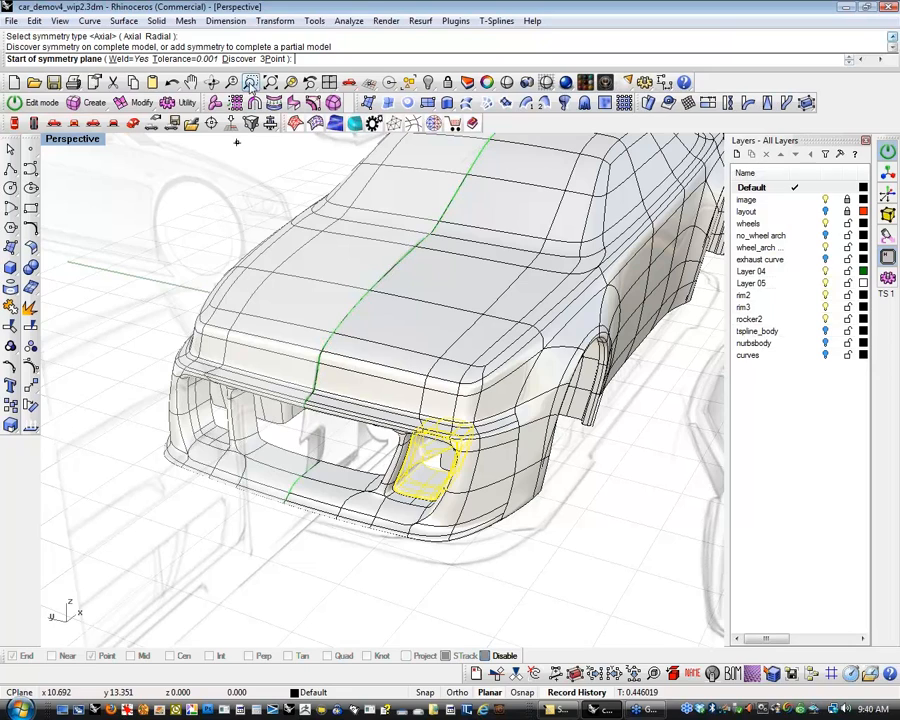
click(322, 455)
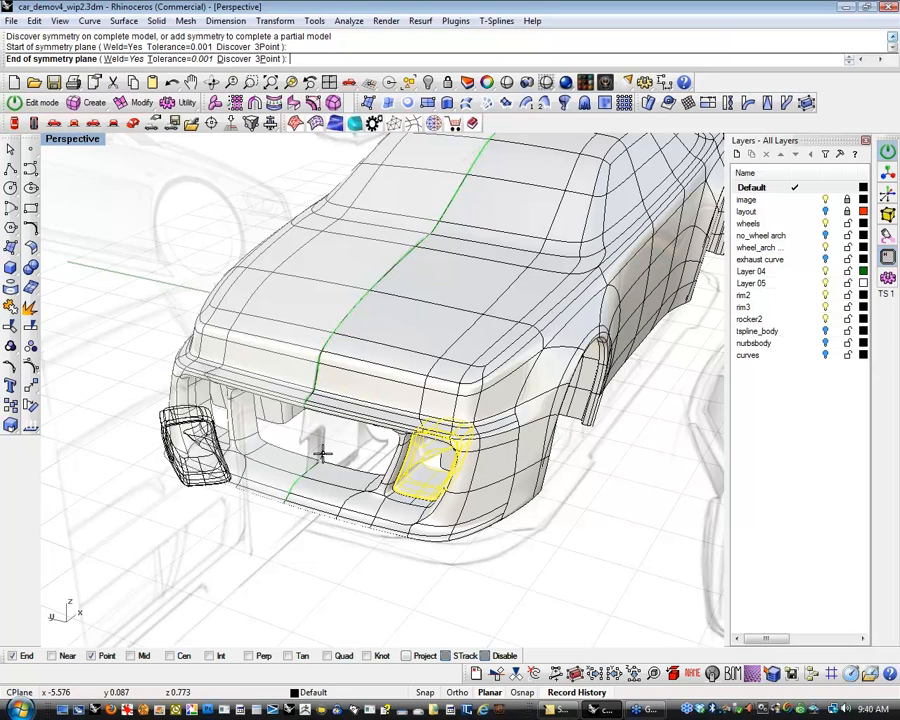
right_drag(486, 303, 424, 466)
click(15, 125)
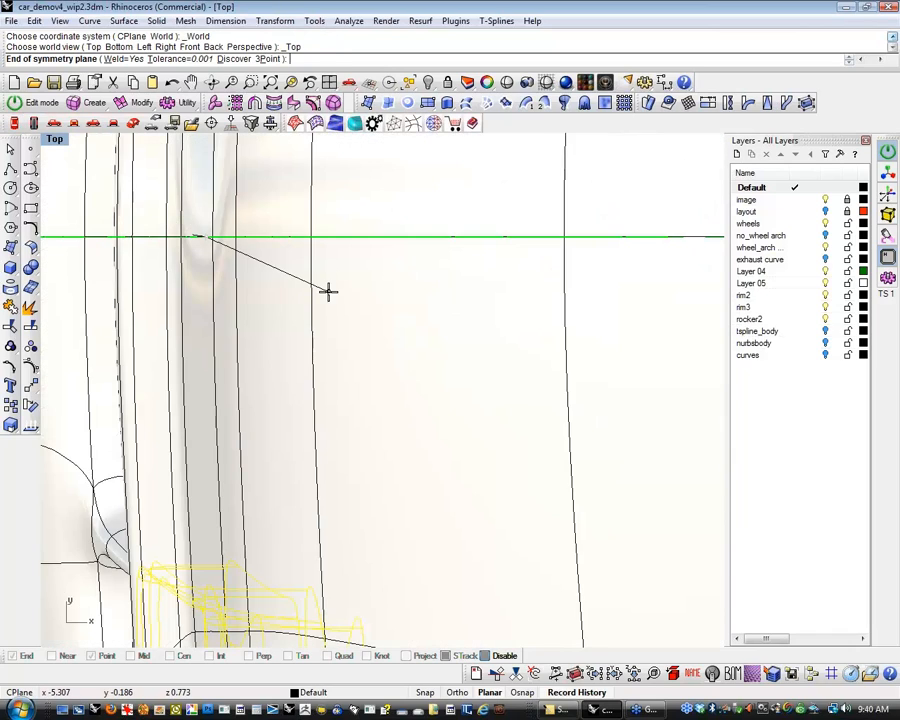
click(450, 284)
click(133, 123)
right_drag(170, 386, 316, 414)
click(159, 357)
Nudge a single face of the duct insert slightly to adjust its shape and clear the selection.
scroll(297, 491, up, 3)
right_drag(297, 491, 497, 488)
scroll(433, 515, up, 6)
key(d)
click(470, 433)
scroll(464, 484, down, 8)
key(w)
drag(449, 461, 454, 463)
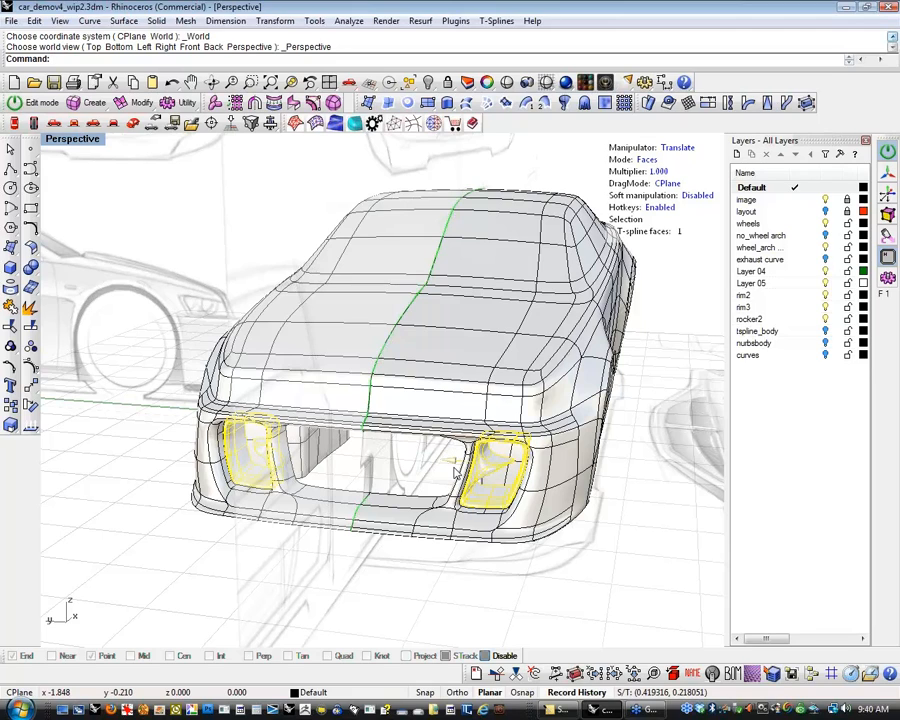
drag(454, 467, 456, 468)
drag(510, 407, 516, 410)
click(368, 476)
right_drag(370, 476, 414, 480)
scroll(496, 490, up, 8)
right_drag(498, 492, 383, 478)
Switch to vertex editing and undo the last edit-mode change.
key(a)
key(ctrl+z)
scroll(383, 478, down, 10)
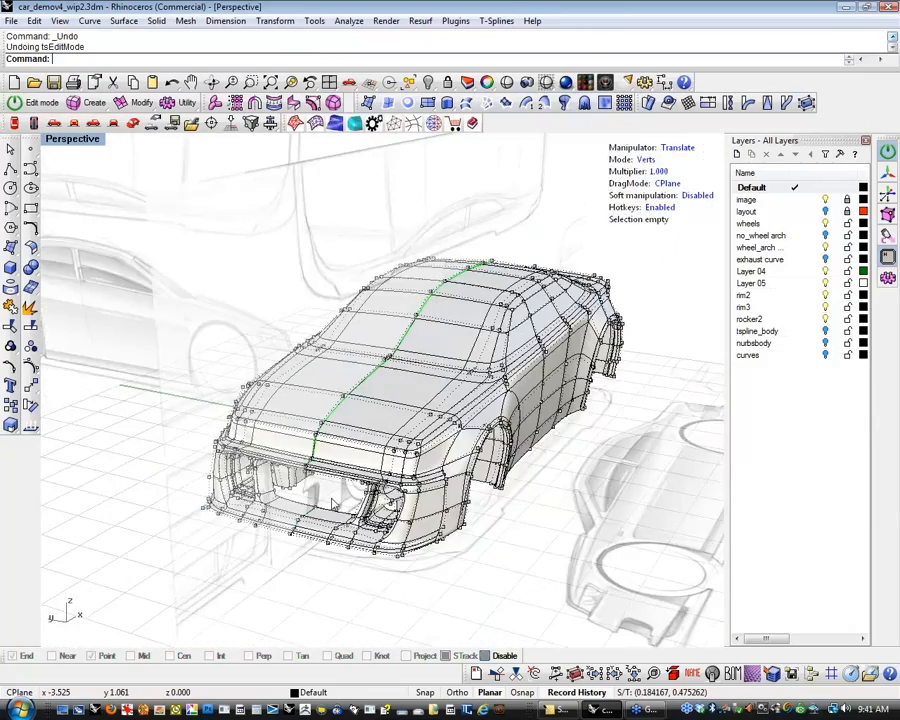
right_drag(335, 503, 272, 348)
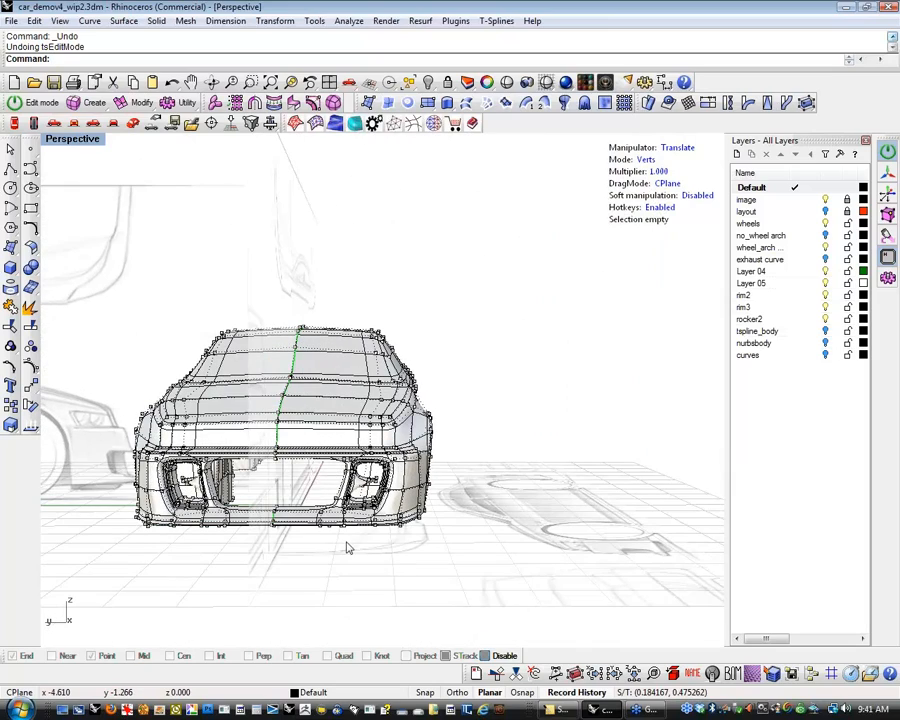
right_drag(440, 528, 362, 558)
scroll(307, 505, up, 5)
scroll(307, 505, down, 4)
right_drag(476, 536, 454, 543)
scroll(372, 492, up, 6)
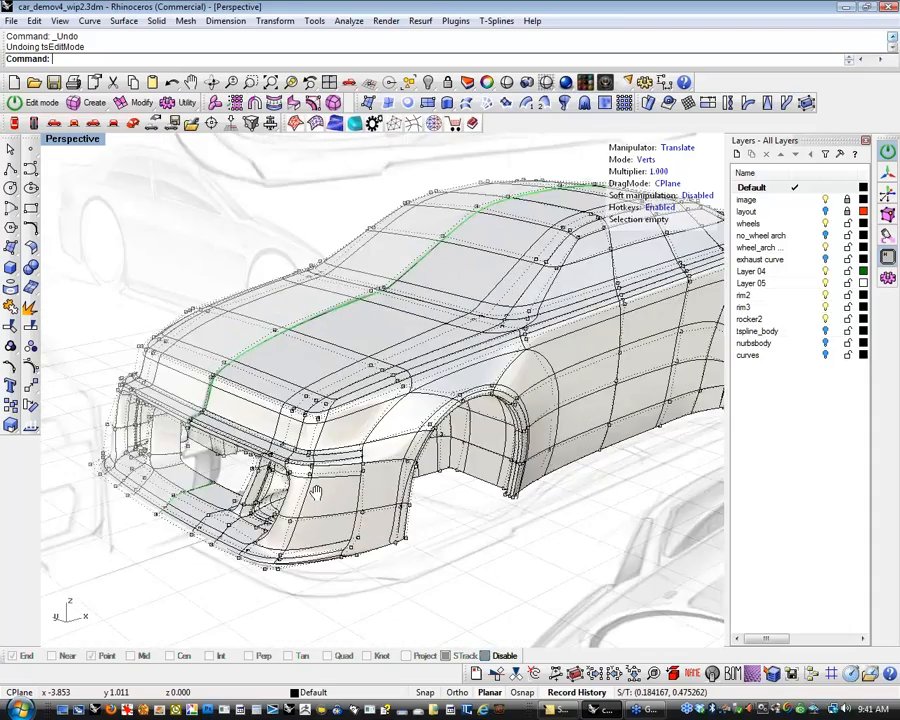
right_drag(374, 495, 338, 514)
Toggle all T-splines from smooth to box display and examine the front-end control mesh.
key(b)
shift+right_drag(284, 542, 314, 490)
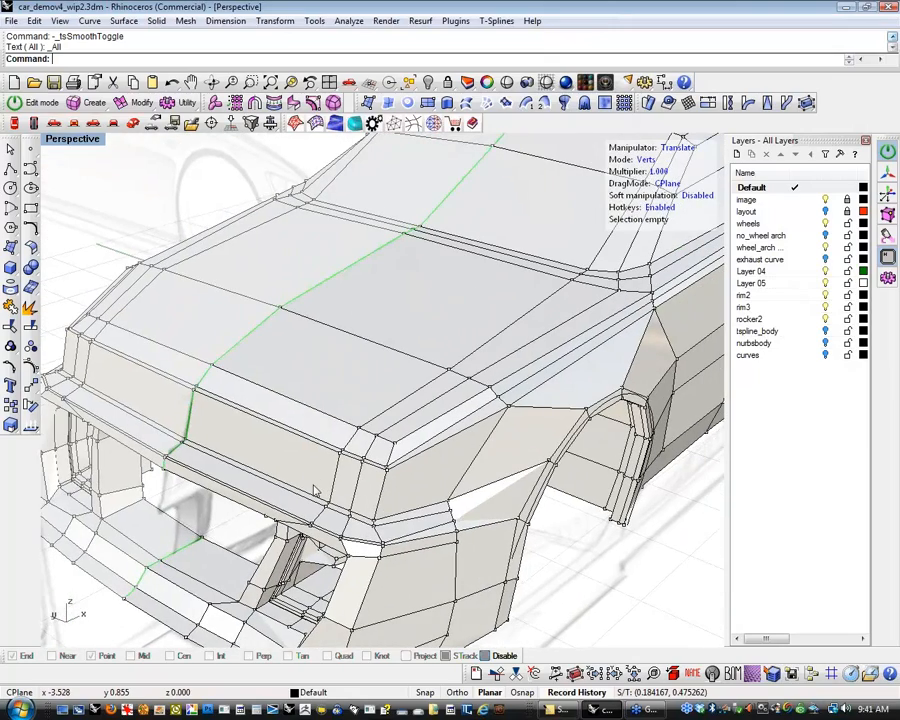
scroll(314, 490, down, 5)
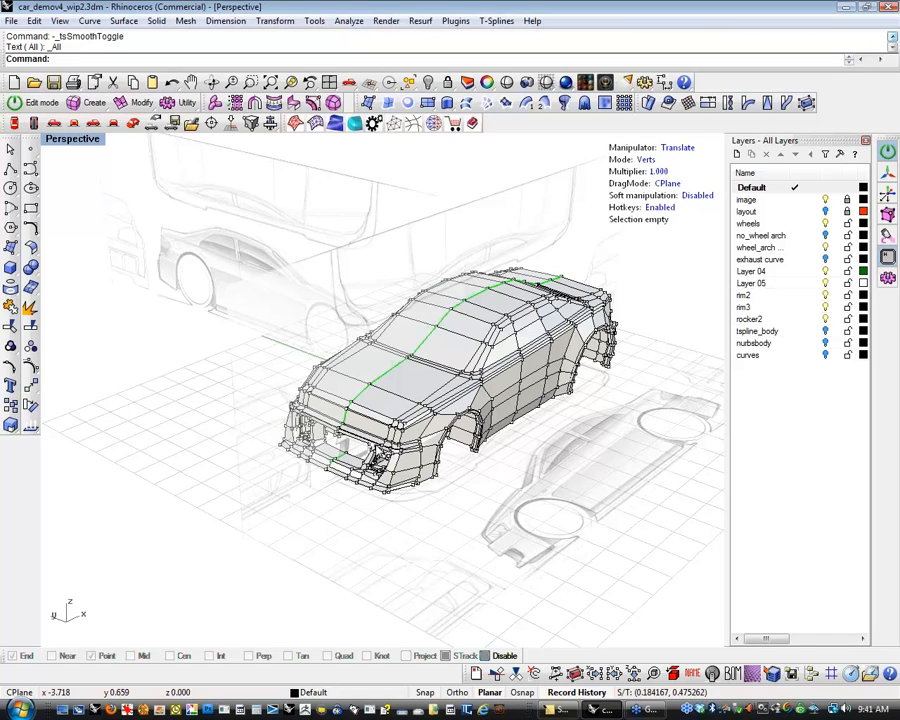
scroll(385, 415, up, 2)
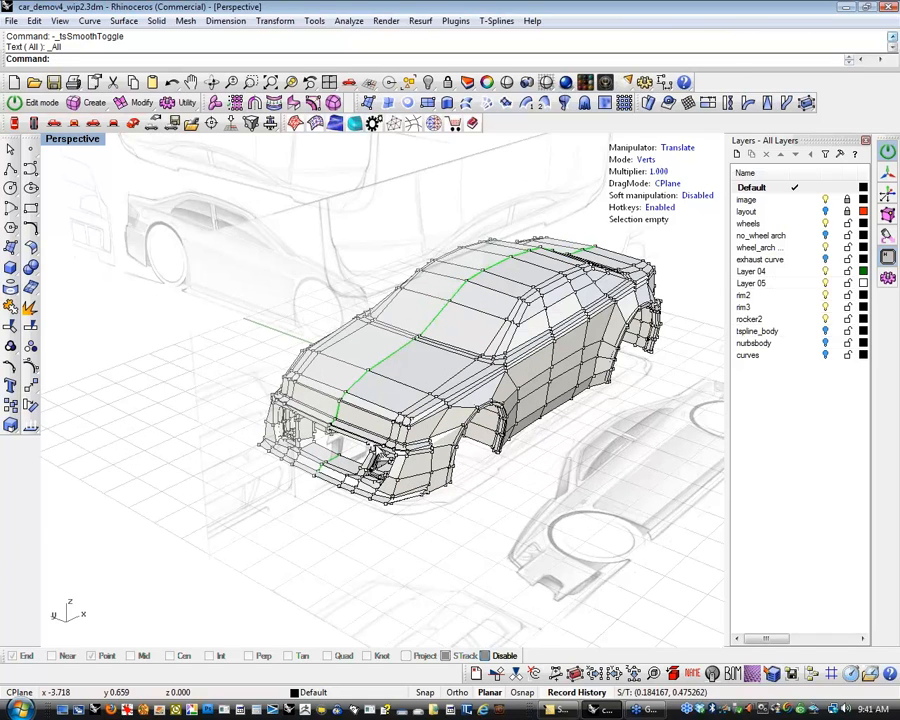
scroll(440, 420, up, 5)
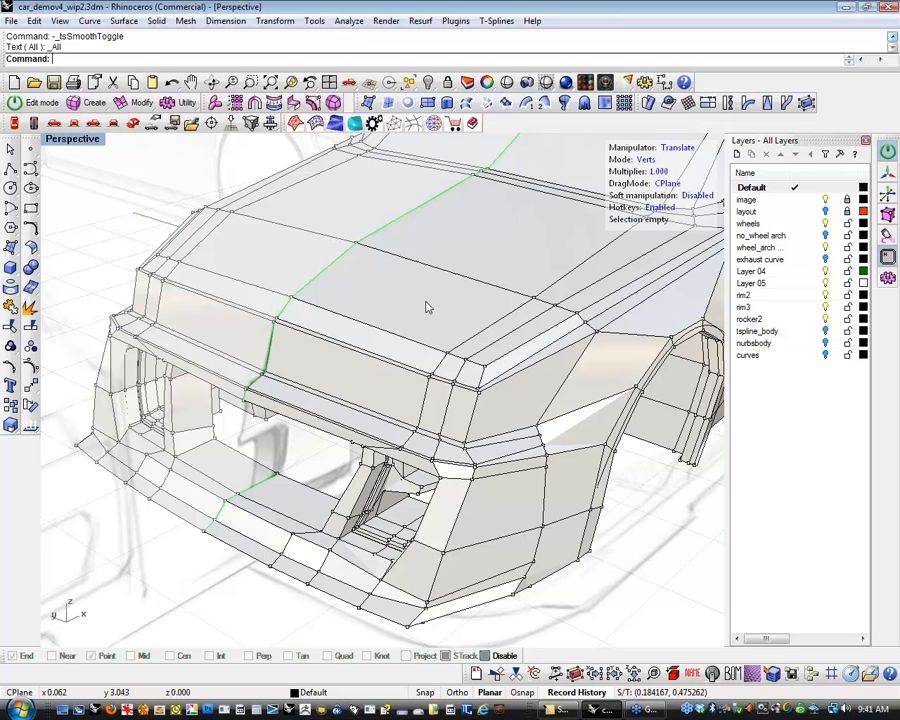
right_drag(352, 346, 295, 410)
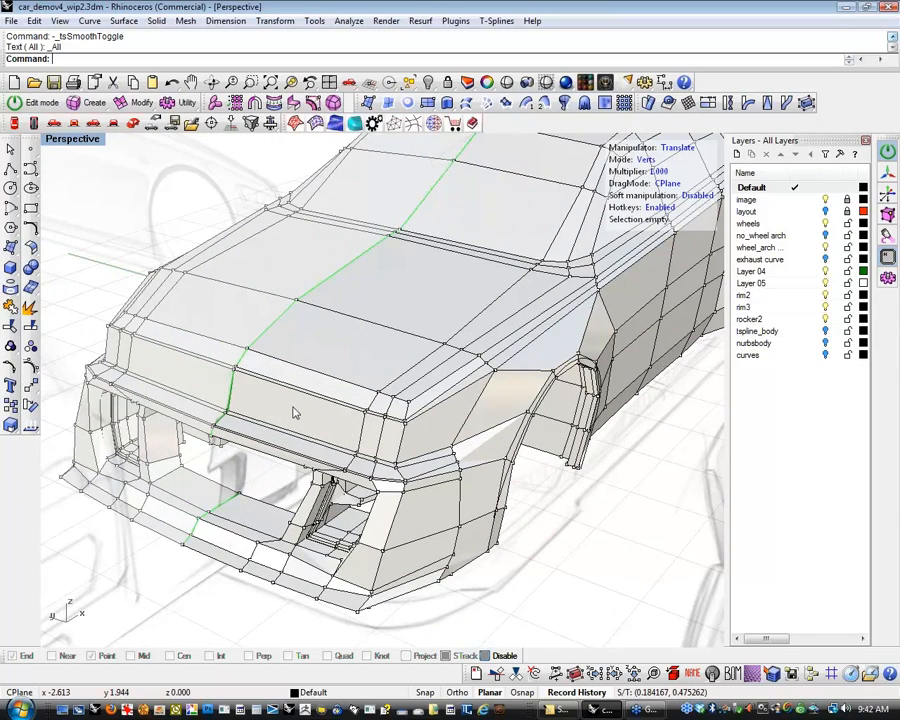
Switch to face editing, push the four recessed faces across the front grille band further back into the body, and clear the selection.
key(f)
click(366, 430)
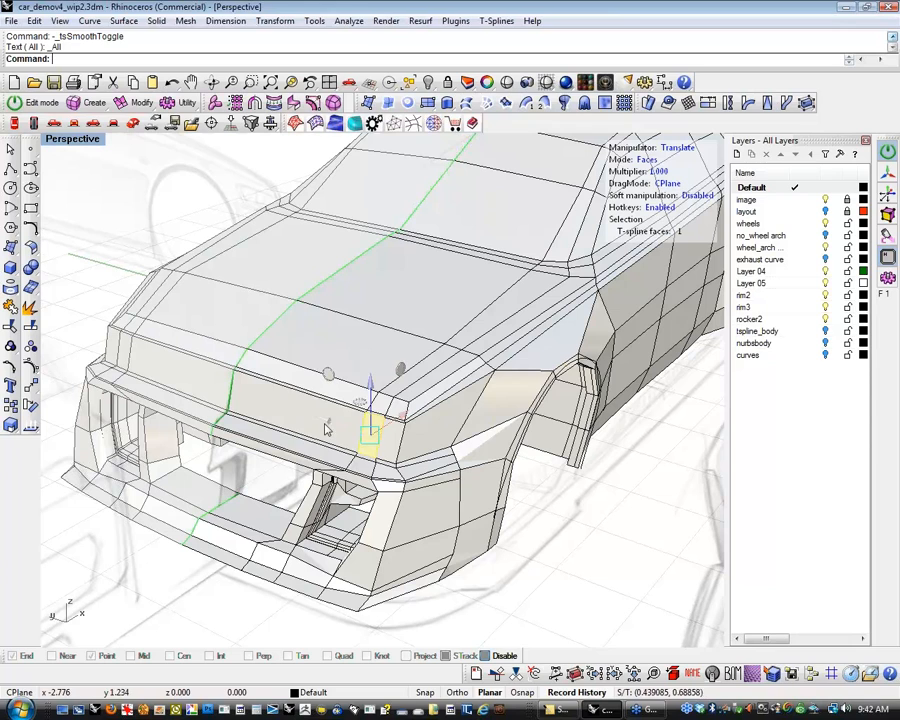
shift+click(266, 409)
shift+click(203, 388)
shift+click(131, 358)
right_drag(204, 413, 291, 366)
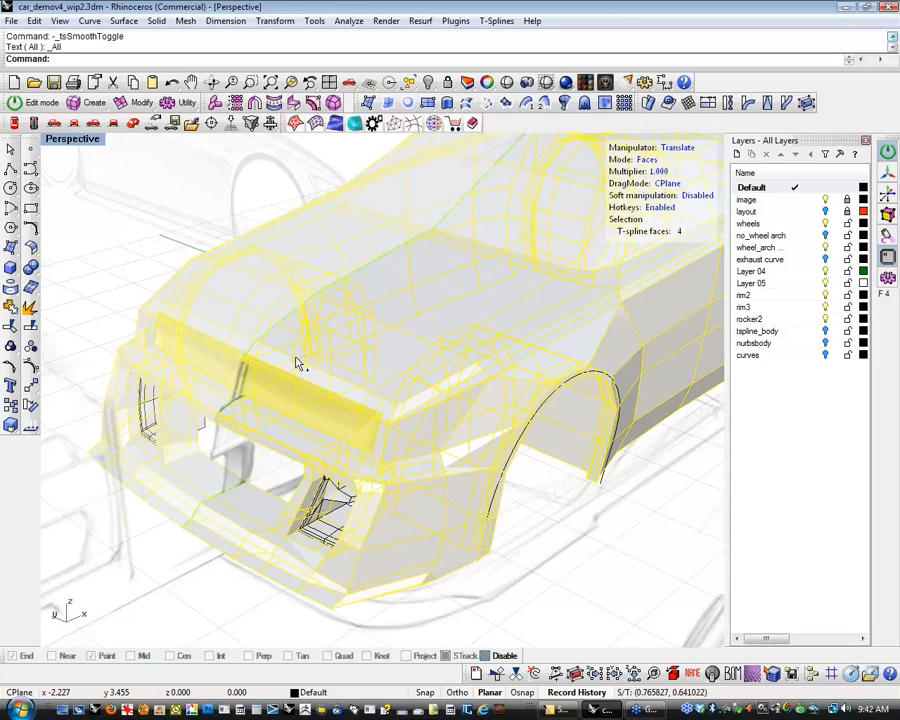
drag(293, 366, 310, 358)
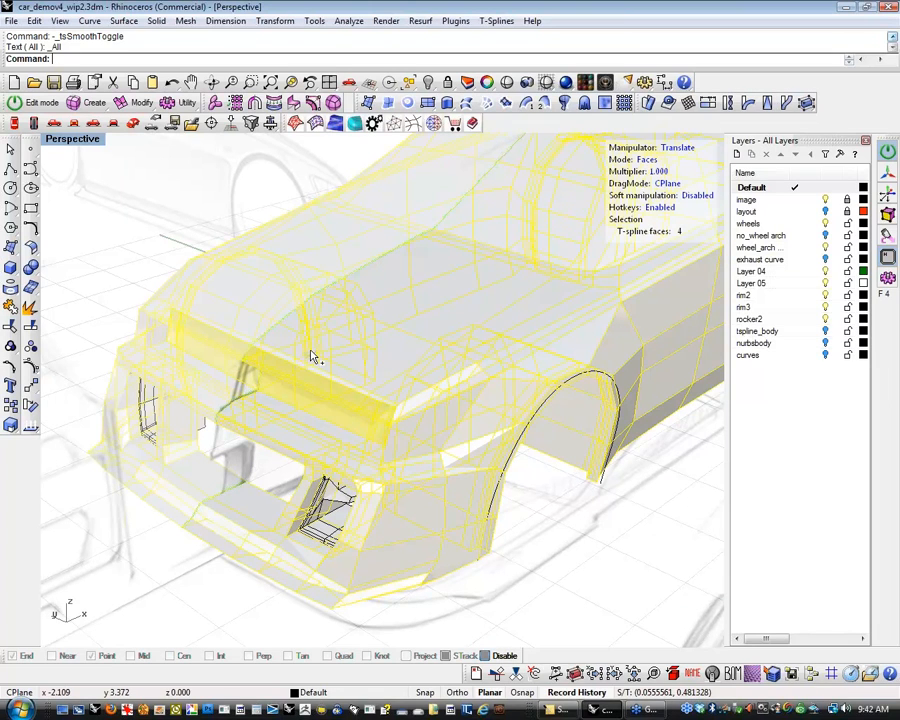
key(Tab)
click(115, 242)
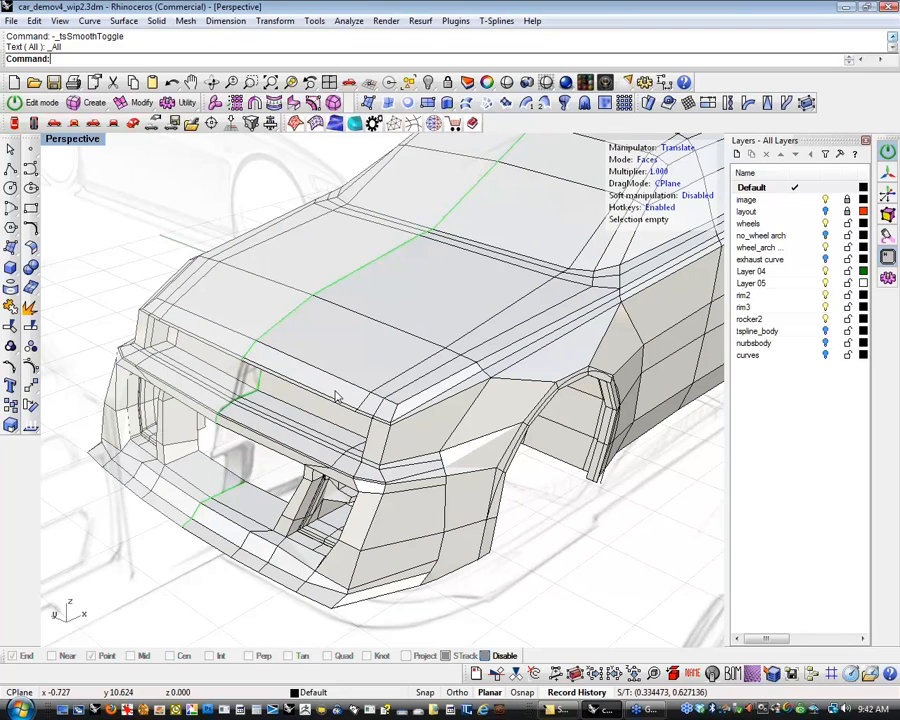
Return the T-splines body to smooth display, pick the edge at the grille corner in edge mode, and undo the last edit-mode change.
key(Tab)
right_drag(388, 444, 361, 407)
scroll(438, 412, up, 4)
click(300, 418)
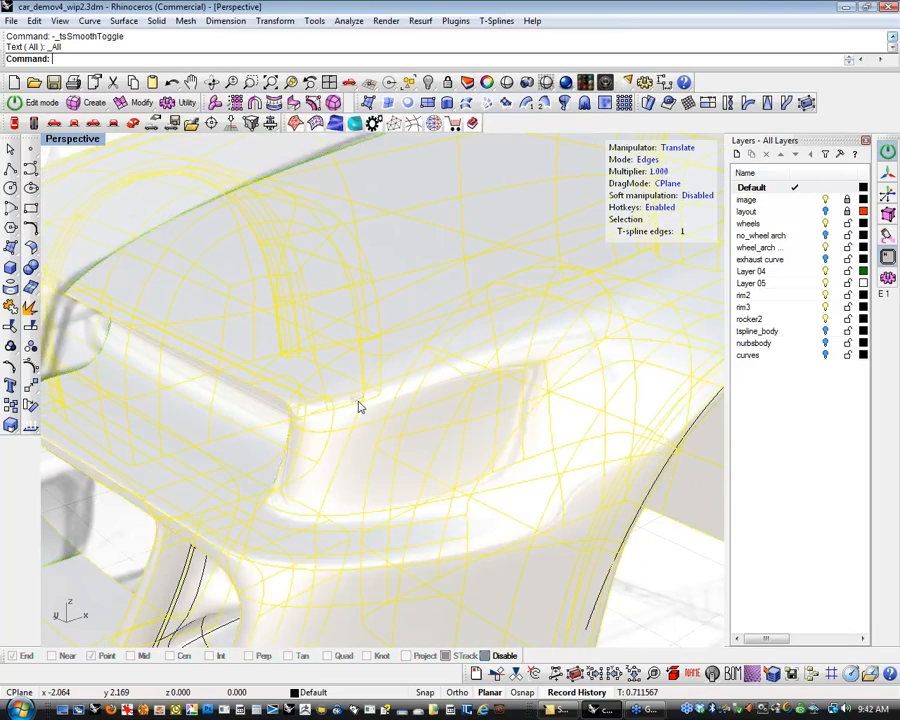
key(Tab)
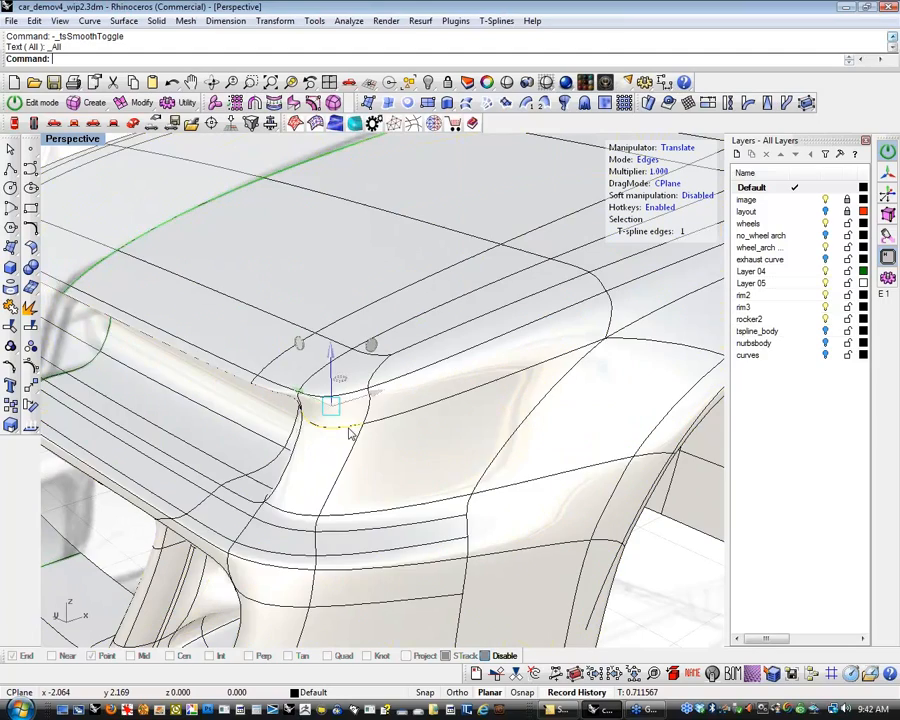
right_drag(376, 467, 482, 416)
key(ctrl+z)
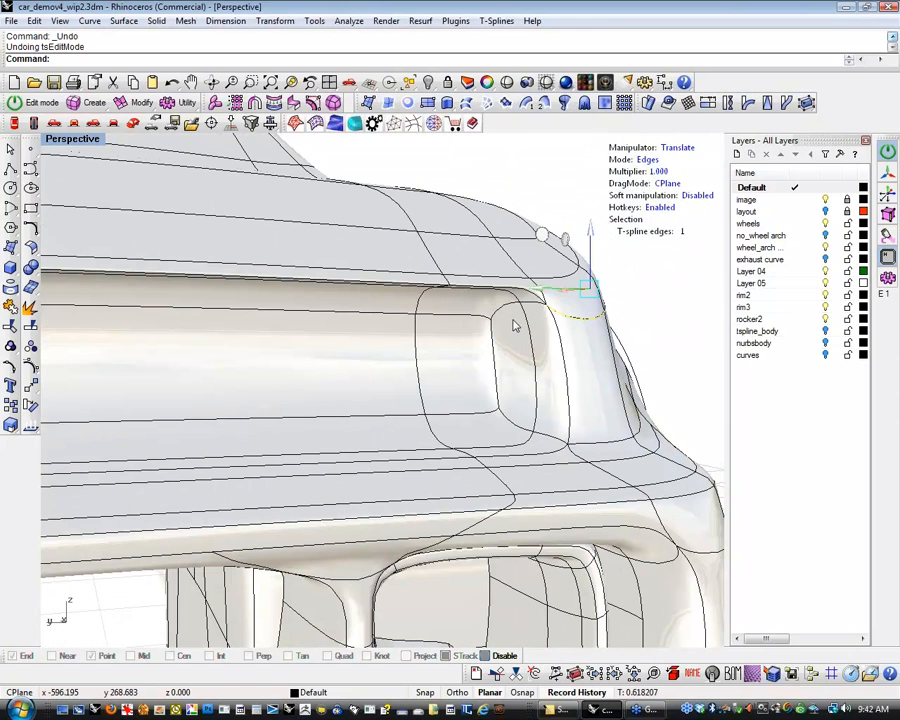
mouse_move(512, 342)
right_down()
mouse_move(517, 350)
mouse_move(502, 362)
right_up()
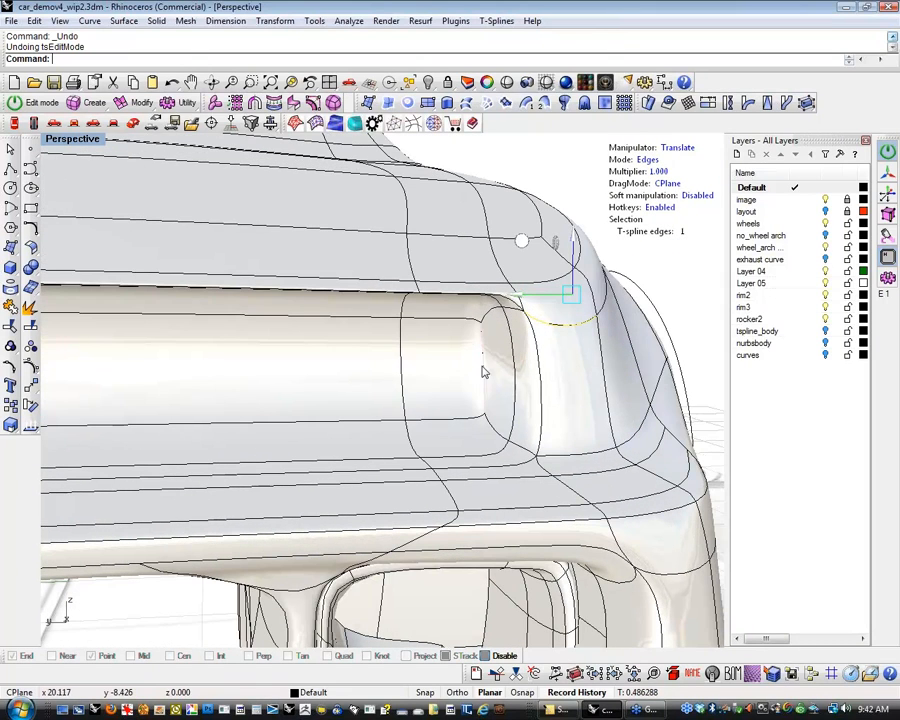
Select the three upright edges at the end of the grille recess and insert a simple edge across them at mid-height.
click(508, 376)
shift+click(539, 387)
right_drag(526, 410, 508, 434)
click(135, 102)
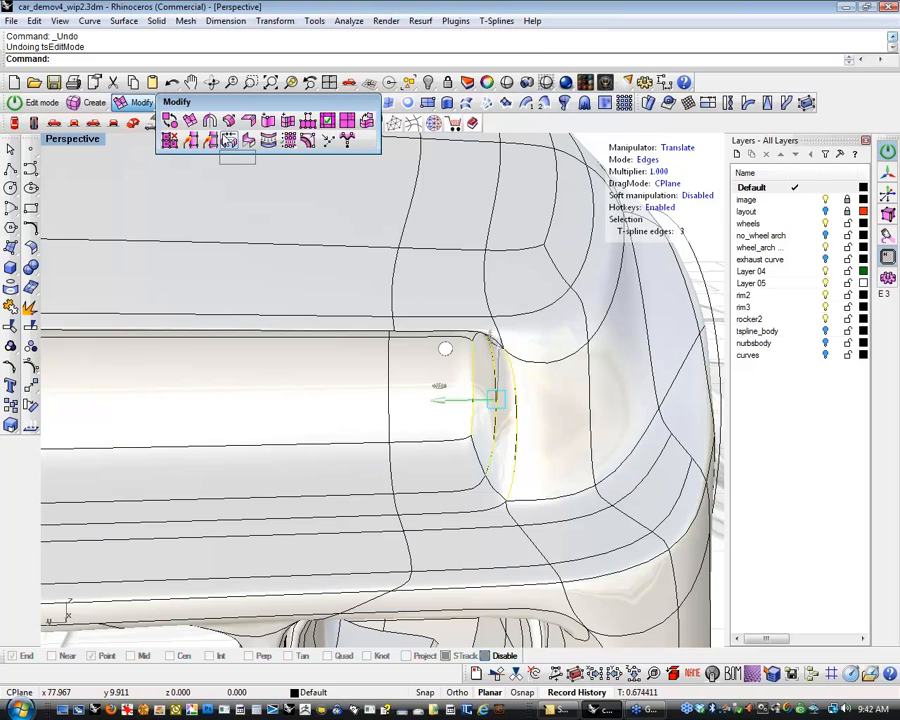
click(229, 141)
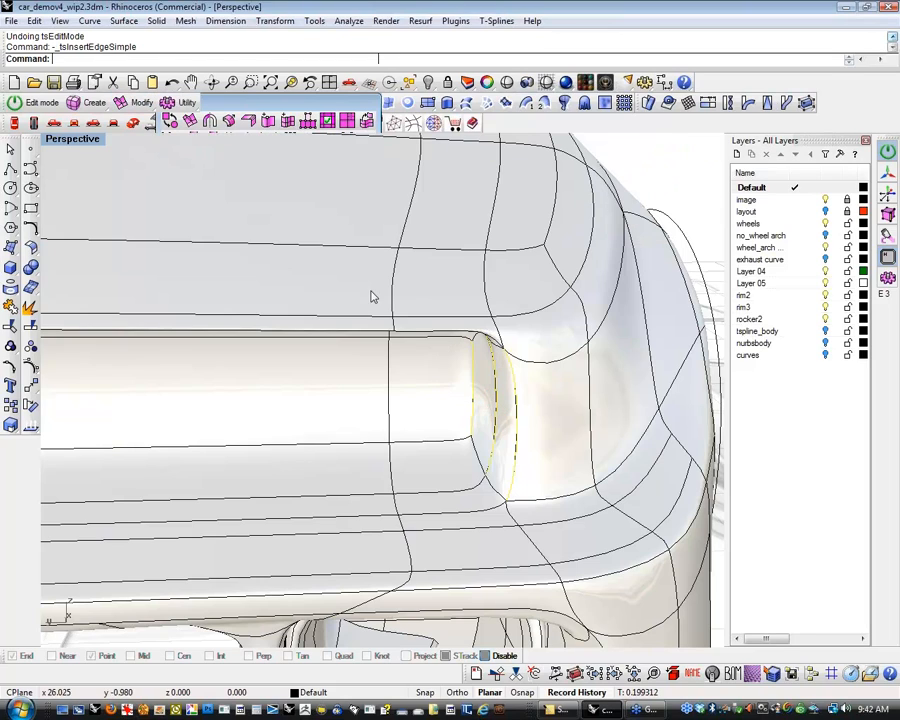
click(475, 388)
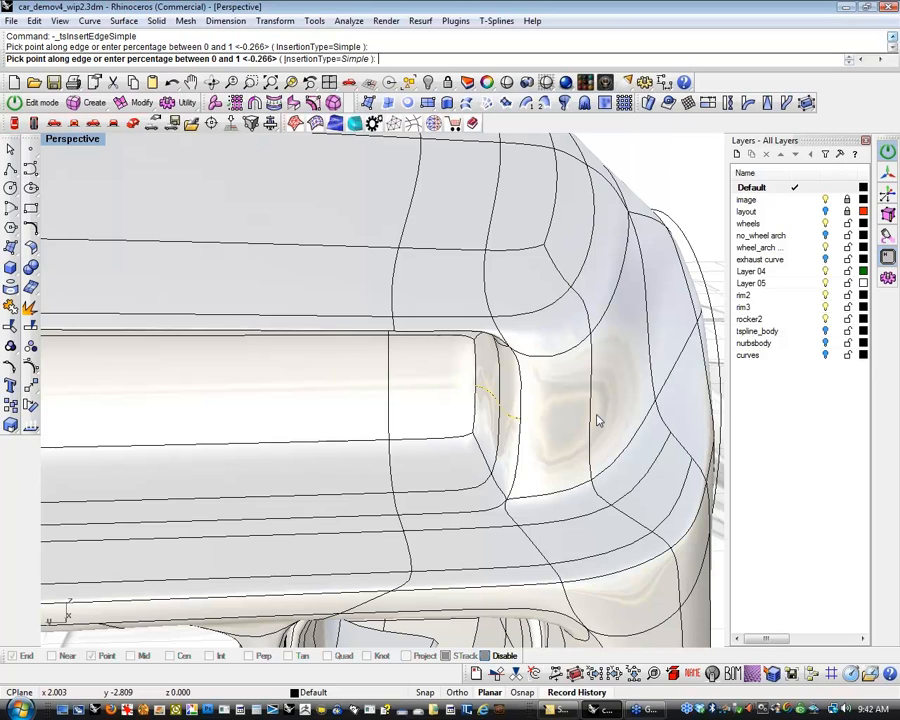
key(Return)
Select the outer segment of the inserted edge, shift it slightly towards the car's centreline, and clear the selection.
right_drag(592, 418, 466, 464)
key(Escape)
scroll(332, 432, up, 5)
click(355, 422)
shift+click(467, 464)
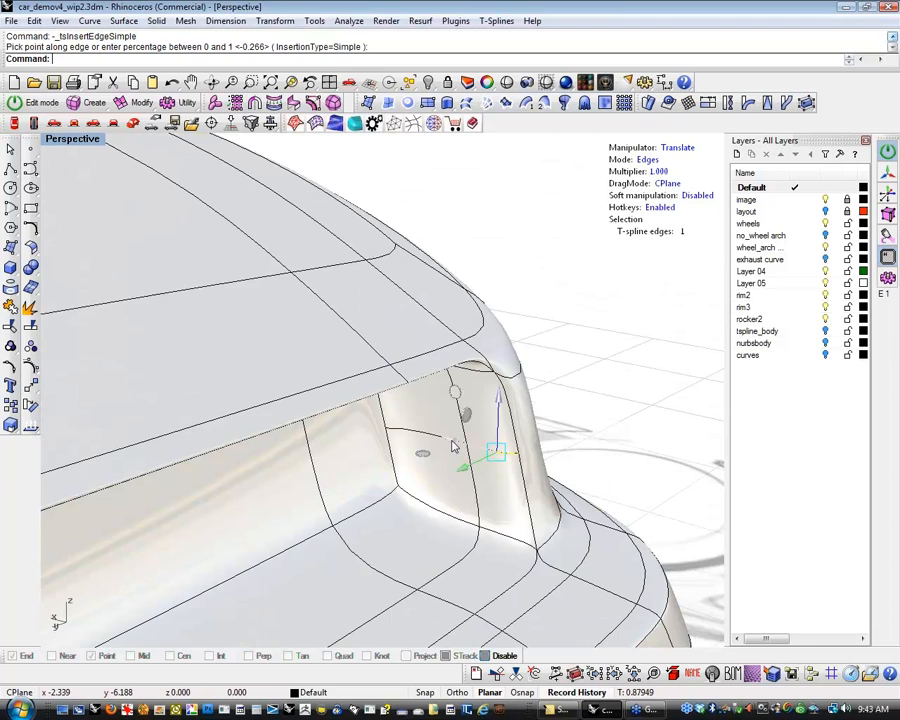
key(Delete)
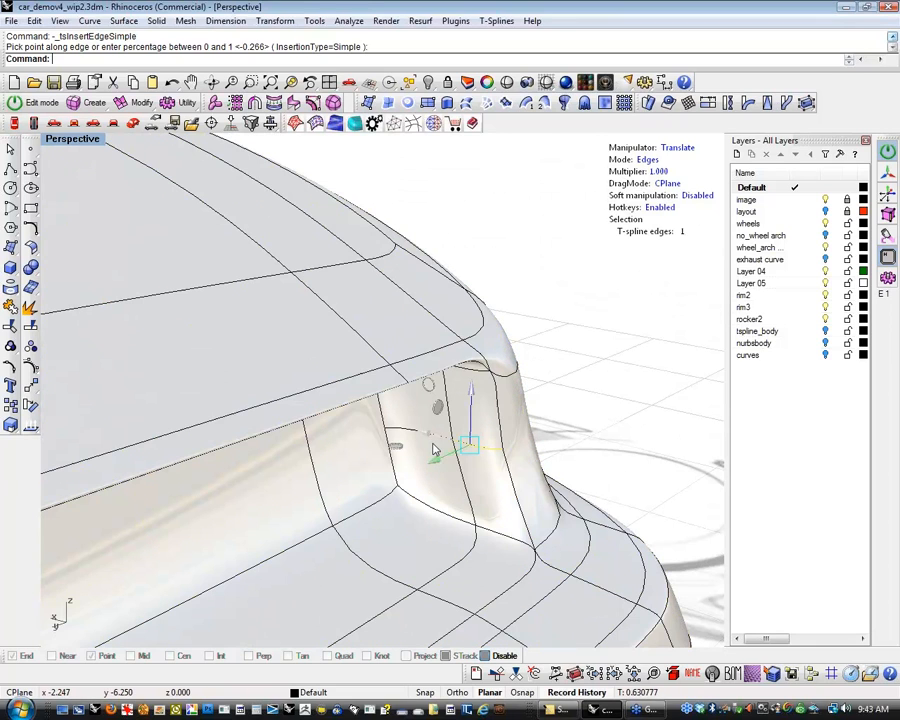
right_drag(444, 431, 239, 293)
click(649, 534)
Insert three simple points to continue the recess edge around the front corner and across the headlight area.
click(135, 108)
click(268, 121)
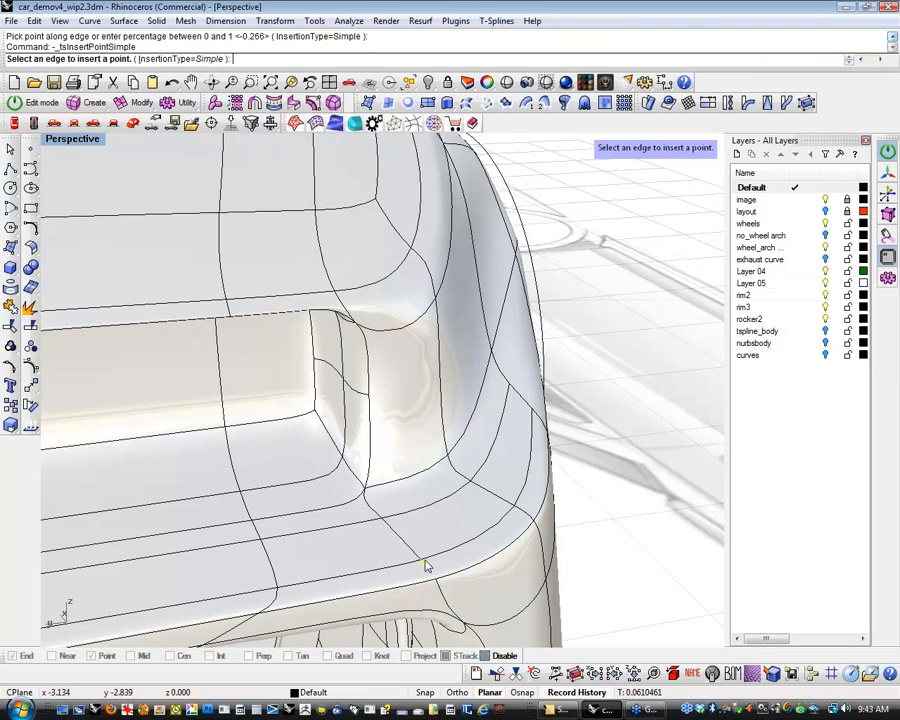
click(371, 392)
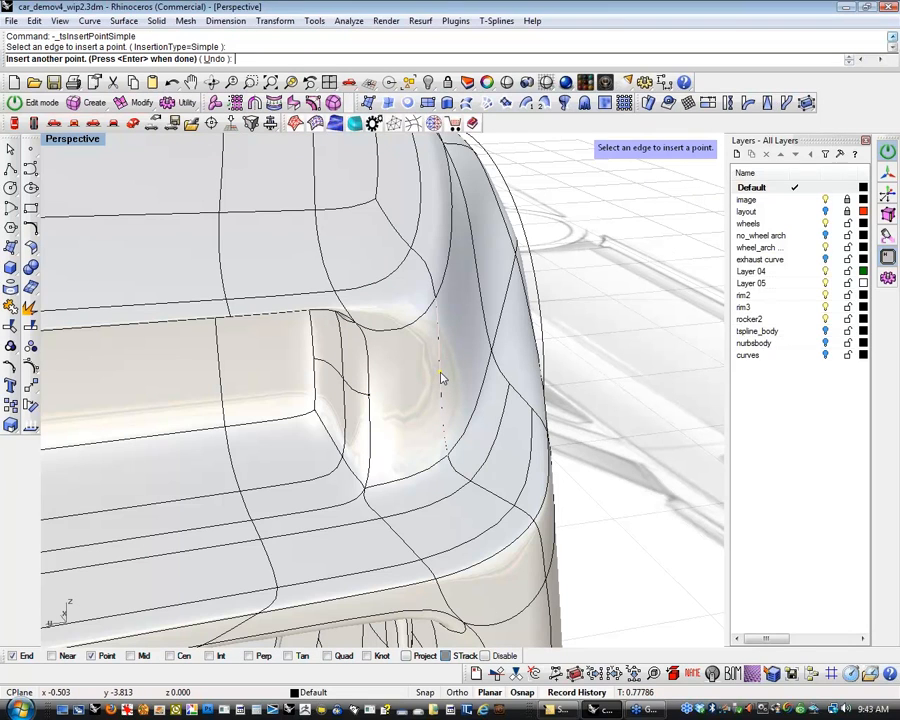
click(441, 370)
scroll(480, 384, up, 5)
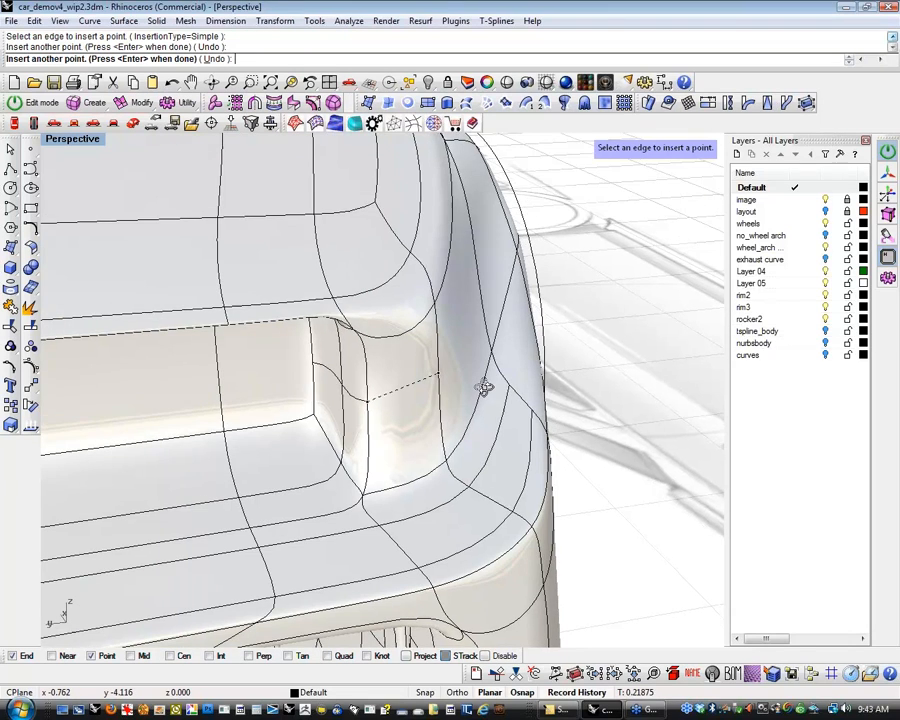
scroll(374, 387, up, 3)
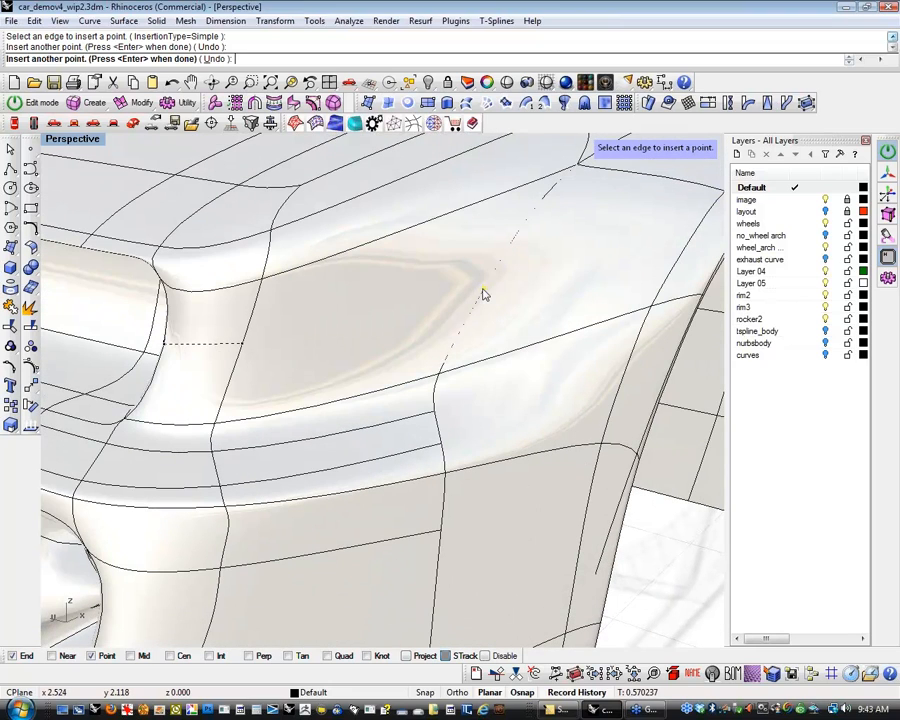
click(487, 283)
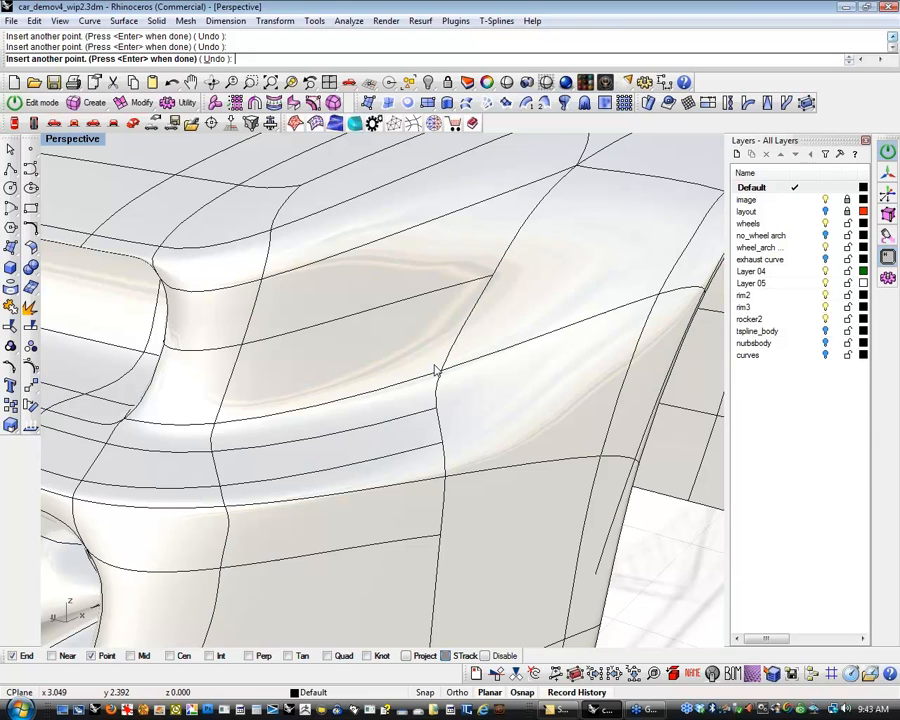
key(Return)
Raise the new edge at the front corner slightly and nudge it horizontally to reshape the corner.
right_drag(416, 372, 249, 377)
click(248, 375)
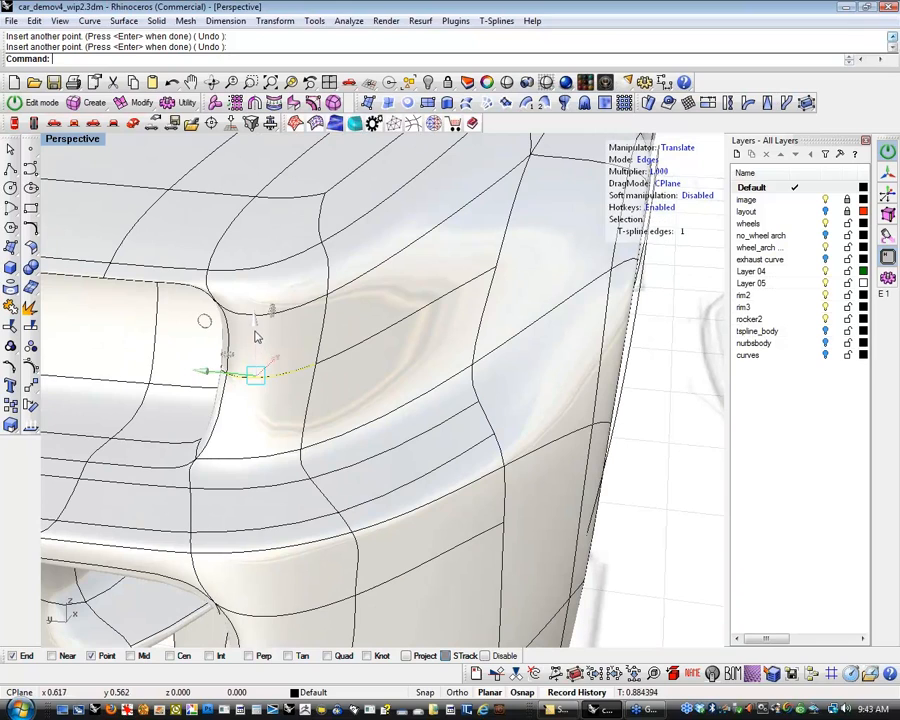
drag(255, 323, 256, 314)
right_drag(252, 344, 212, 340)
drag(212, 334, 228, 326)
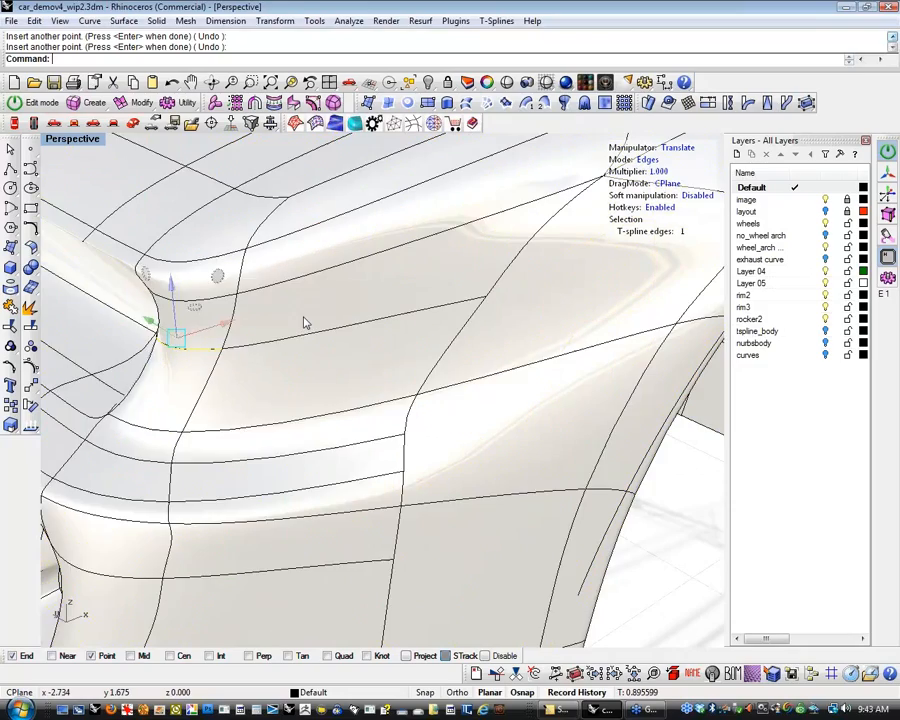
scroll(305, 321, down, 3)
mouse_move(311, 341)
right_down()
mouse_move(333, 417)
mouse_move(288, 412)
mouse_move(201, 373)
mouse_move(195, 263)
mouse_move(250, 263)
mouse_move(235, 285)
mouse_move(210, 288)
mouse_move(232, 440)
mouse_move(246, 438)
mouse_move(243, 406)
mouse_move(236, 420)
right_up()
scroll(247, 449, up, 6)
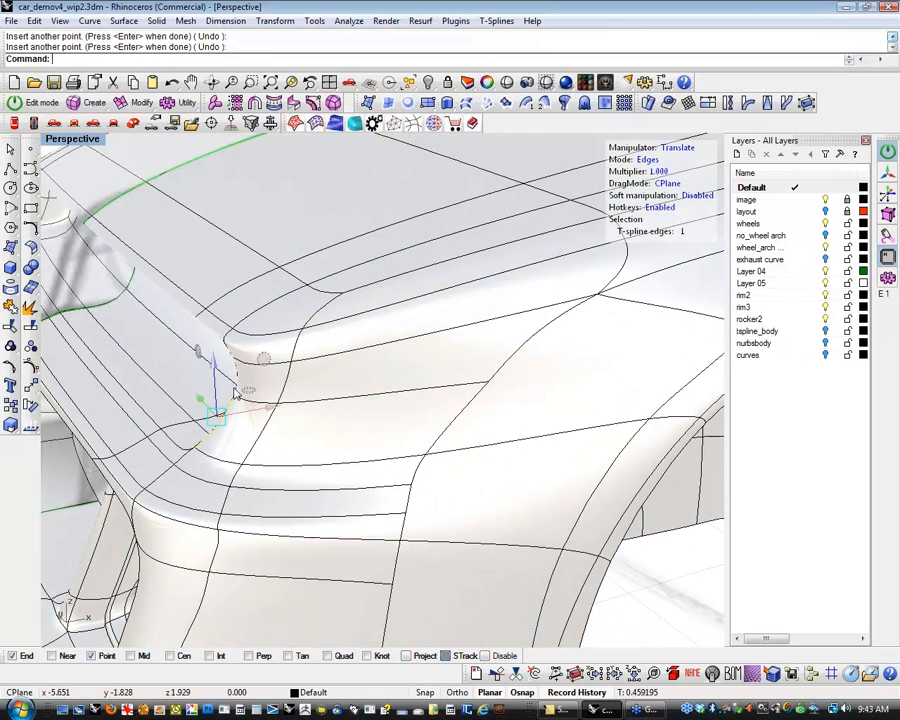
Adjust the edges around the front corner beside the grille recess, moving them slightly downward.
mouse_move(290, 351)
mouse_down()
mouse_move(309, 354)
mouse_move(287, 378)
mouse_up()
mouse_move(287, 378)
right_down()
mouse_move(297, 400)
mouse_move(441, 343)
mouse_move(378, 310)
right_up()
click(356, 281)
drag(343, 241, 343, 250)
Select two edges at the end wall of the grille recess, move them sideways, and clear the edge selection.
mouse_move(221, 308)
right_down()
mouse_move(227, 289)
mouse_move(422, 478)
mouse_move(338, 463)
mouse_move(309, 438)
mouse_move(408, 494)
mouse_move(445, 460)
mouse_move(498, 516)
mouse_move(522, 456)
mouse_move(480, 506)
right_up()
scroll(315, 406, up, 5)
click(315, 403)
shift+click(308, 380)
drag(271, 411, 237, 412)
right_drag(237, 412, 305, 450)
scroll(301, 449, up, 6)
click(321, 453)
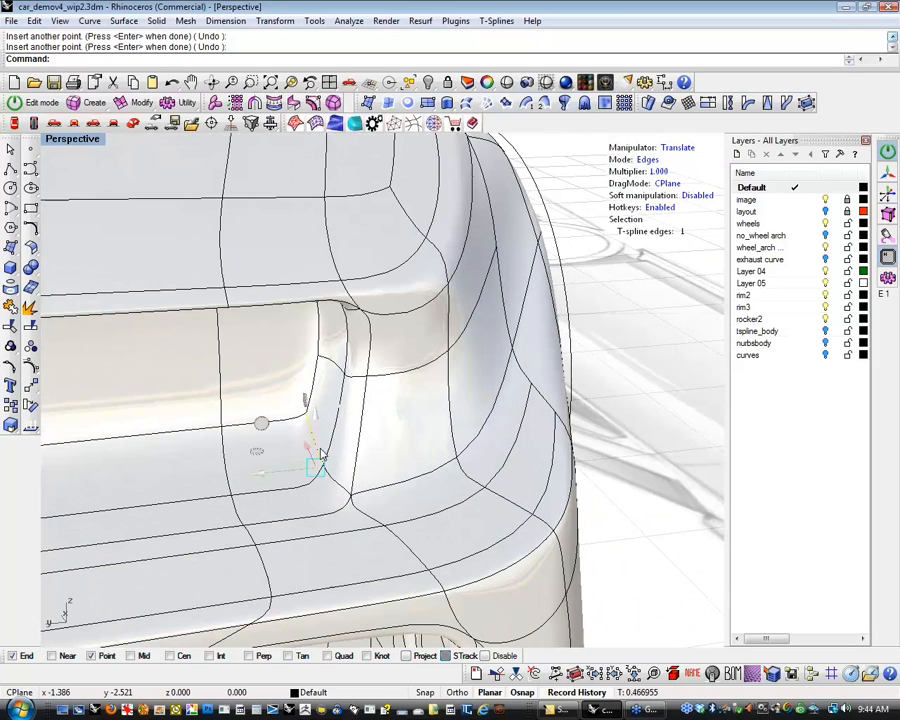
click(625, 510)
Switch to vertex editing and shift the vertex at the recess's lower outer corner slightly towards the car's centreline.
key(a)
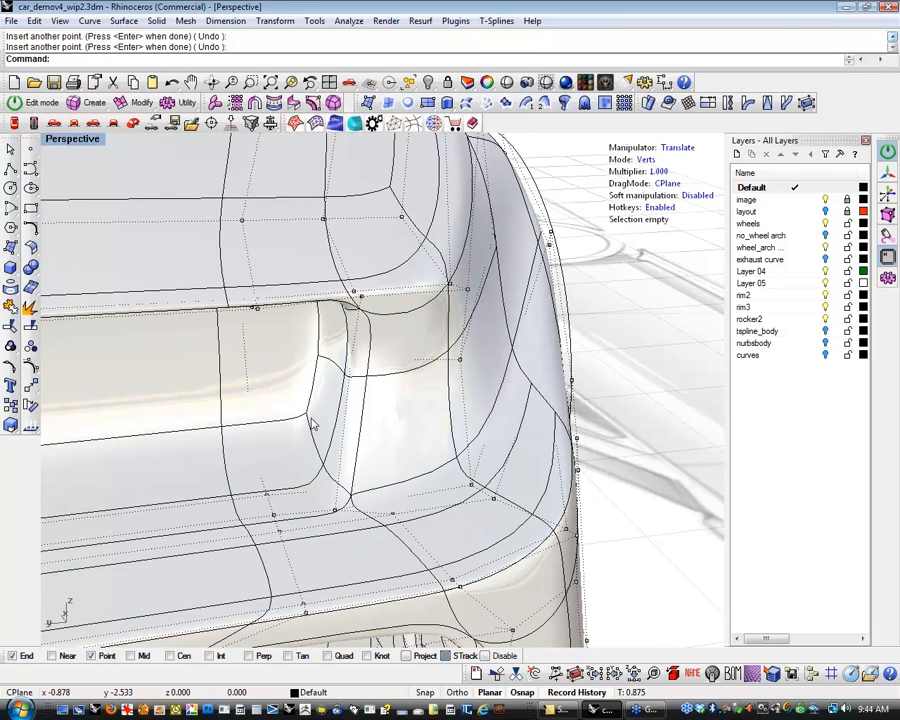
click(394, 517)
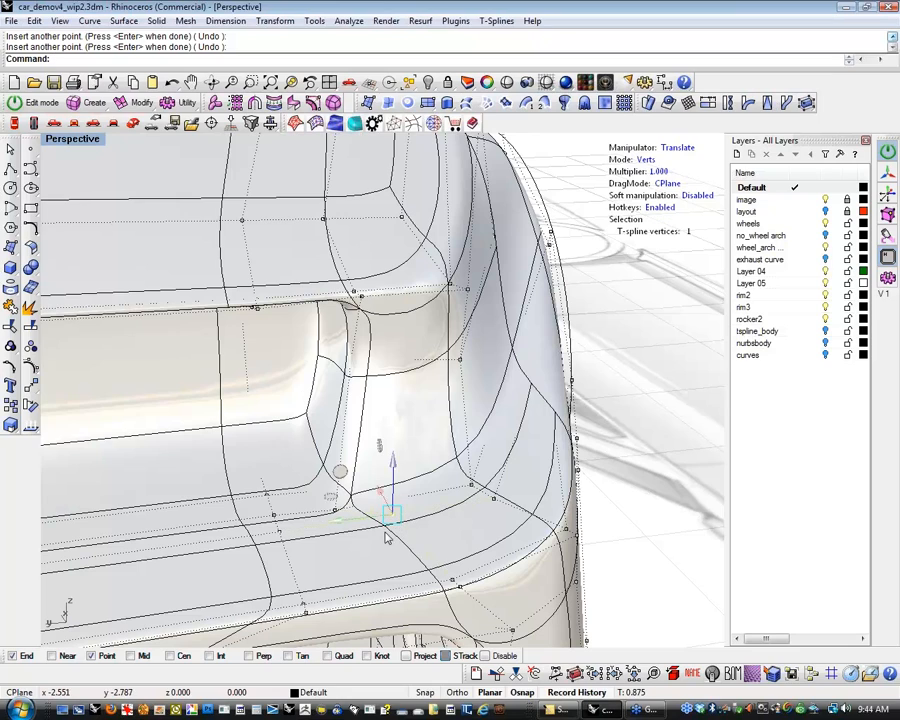
drag(346, 521, 329, 532)
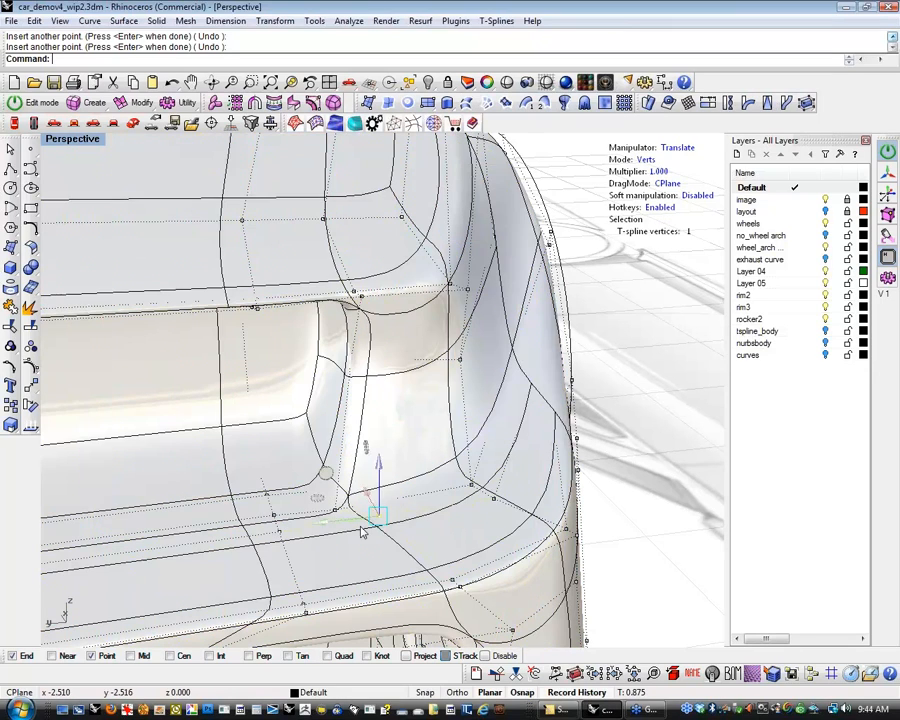
drag(366, 492, 327, 532)
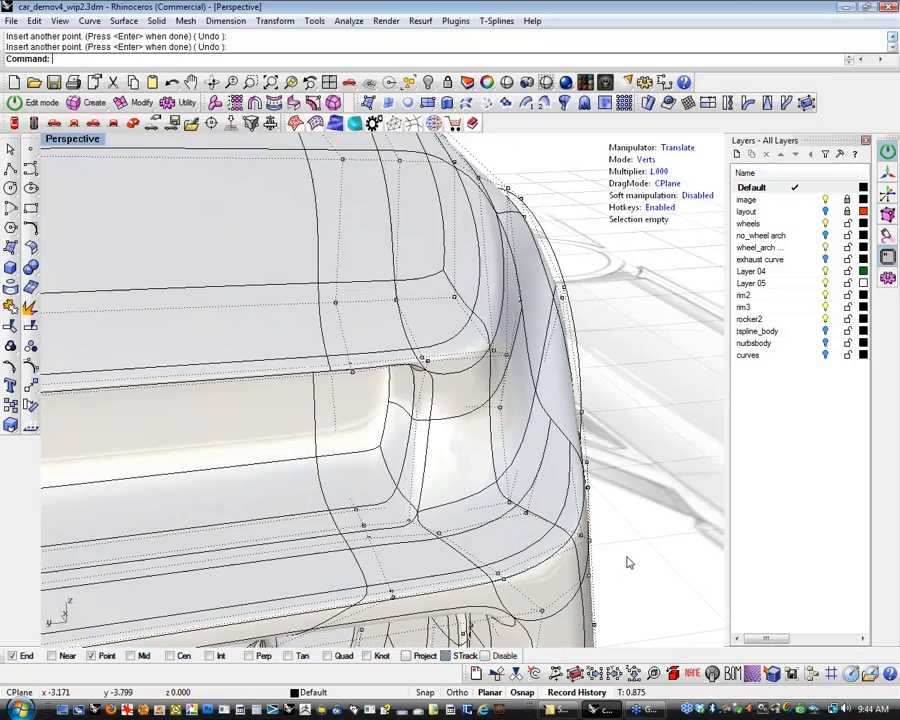
Lower the vertices along the bonnet's front lip slightly, including two beside the centreline moved together.
right_drag(627, 563, 259, 353)
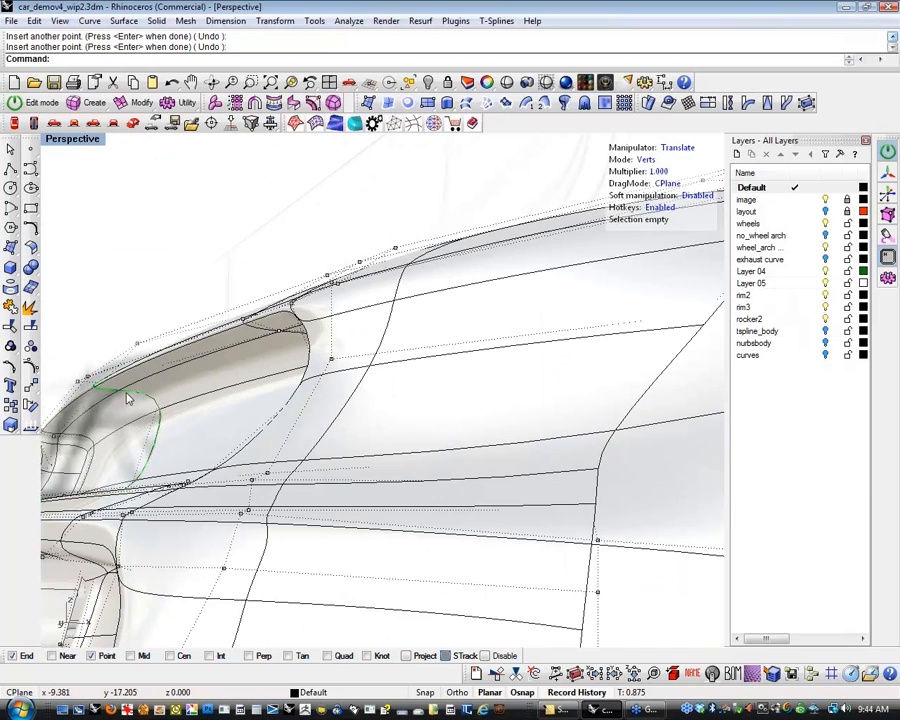
mouse_move(128, 391)
right_down()
mouse_move(128, 416)
mouse_move(117, 385)
right_up()
scroll(128, 412, up, 3)
click(84, 353)
drag(91, 302, 94, 305)
click(122, 266)
scroll(125, 266, down, 2)
right_drag(125, 266, 213, 350)
click(217, 341)
shift+click(85, 298)
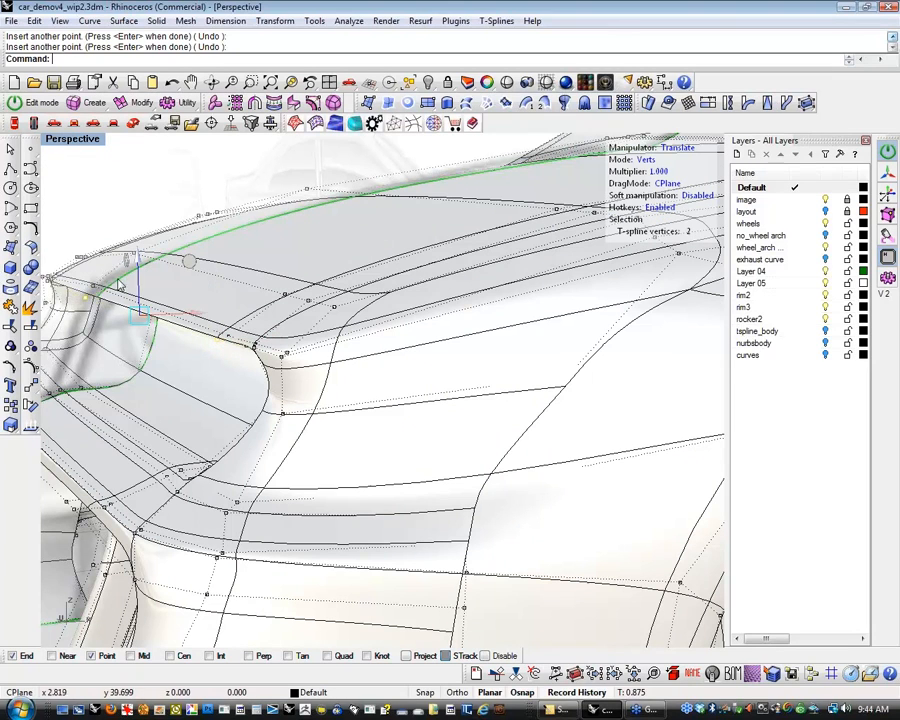
drag(142, 257, 143, 266)
Lower the single control vertex near the outer corner of the grille recess's upper edge.
mouse_move(247, 402)
right_down()
mouse_move(316, 382)
mouse_move(345, 325)
mouse_move(411, 279)
right_up()
click(406, 271)
drag(408, 224, 410, 250)
scroll(405, 260, down, 5)
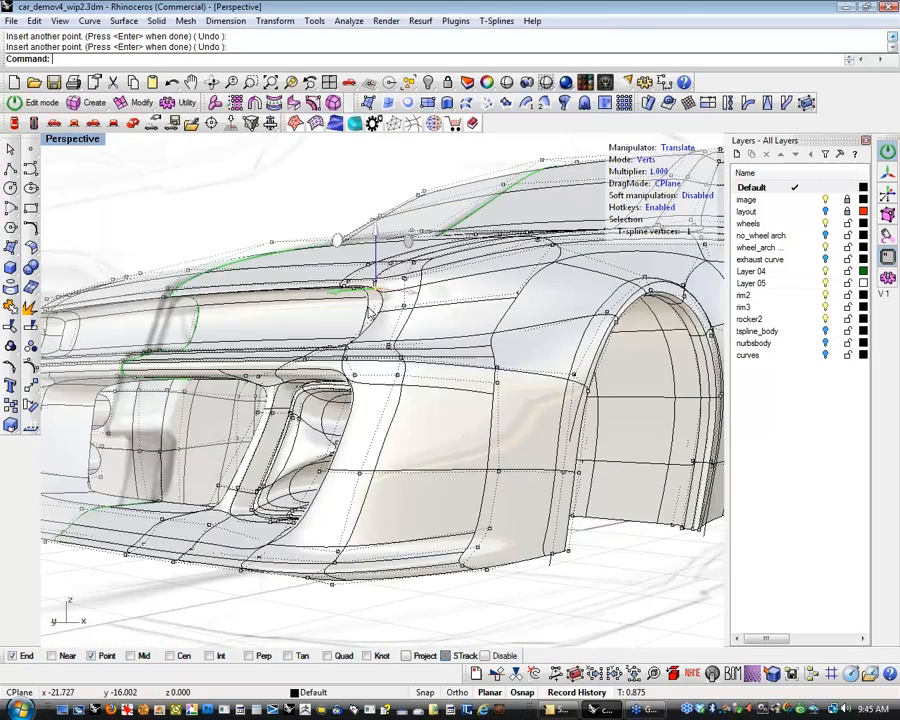
Reposition the mid-height control vertices at the opposite end of the grille recess to smooth the corner.
right_drag(370, 313, 444, 372)
scroll(444, 372, down, 5)
right_drag(398, 268, 449, 278)
scroll(132, 316, up, 12)
right_drag(311, 445, 240, 437)
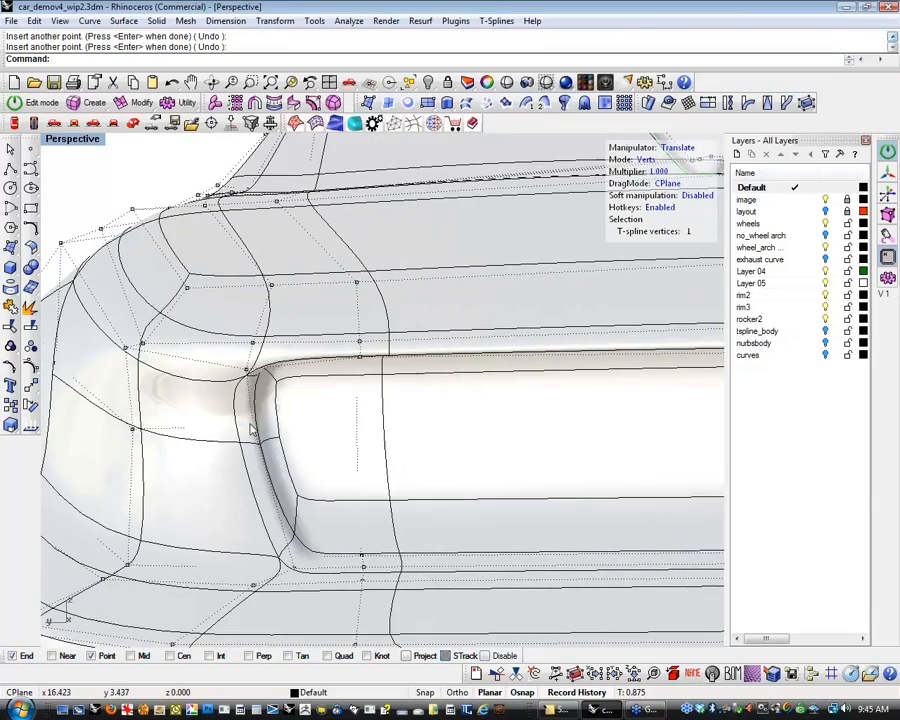
click(200, 430)
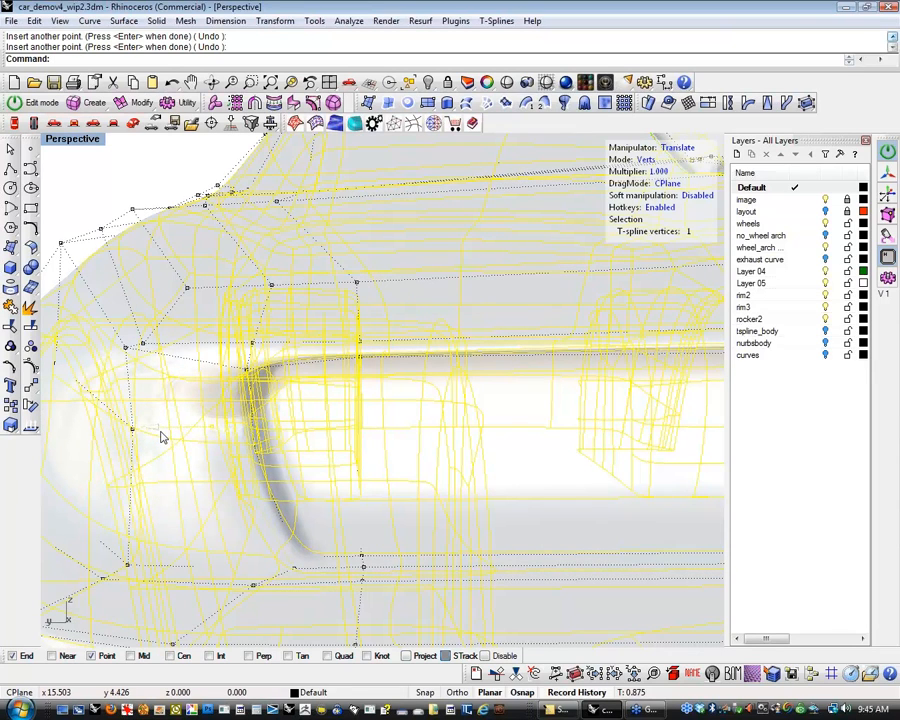
drag(160, 432, 174, 450)
click(253, 446)
right_drag(320, 485, 279, 454)
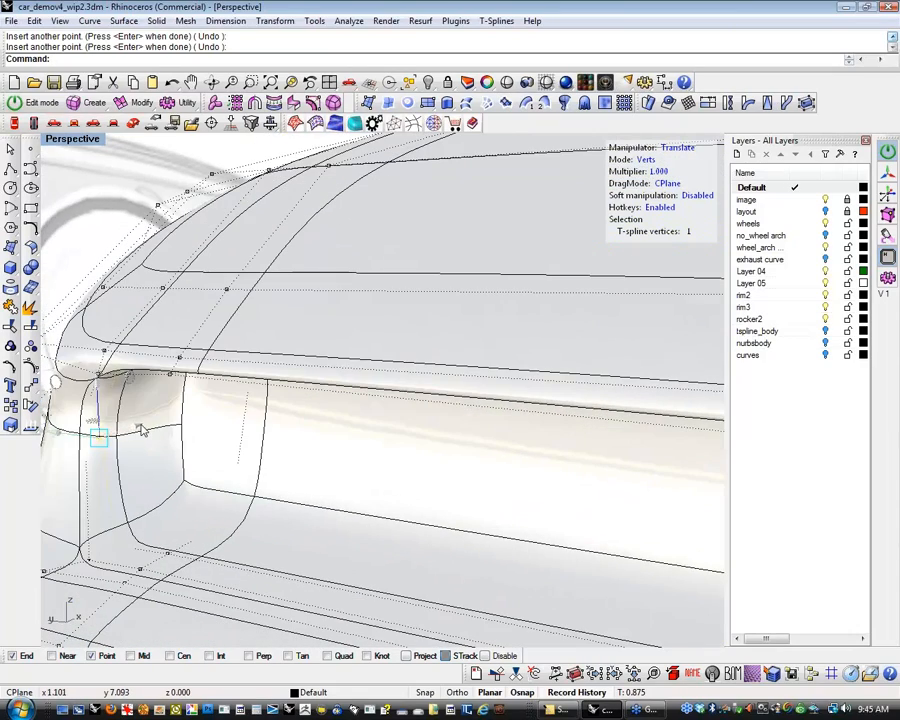
drag(143, 430, 155, 423)
Adjust the height of the control vertex under the bonnet's front lip beside the centreline.
right_drag(155, 423, 152, 477)
scroll(343, 418, down, 5)
scroll(405, 452, up, 6)
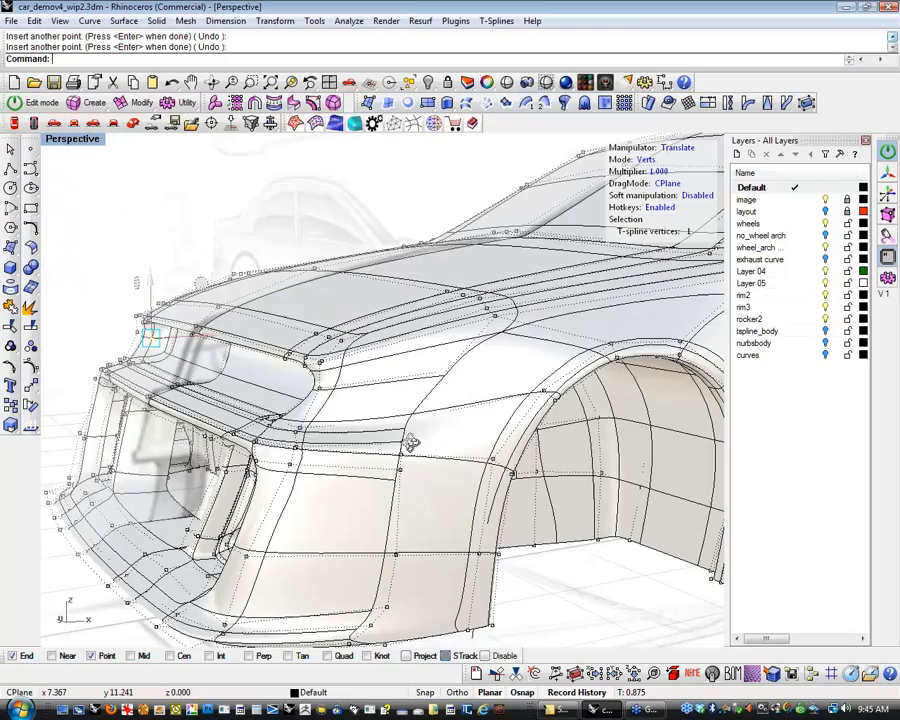
right_drag(405, 452, 404, 460)
scroll(250, 385, up, 4)
mouse_move(233, 381)
right_down()
mouse_move(227, 367)
mouse_move(234, 383)
right_up()
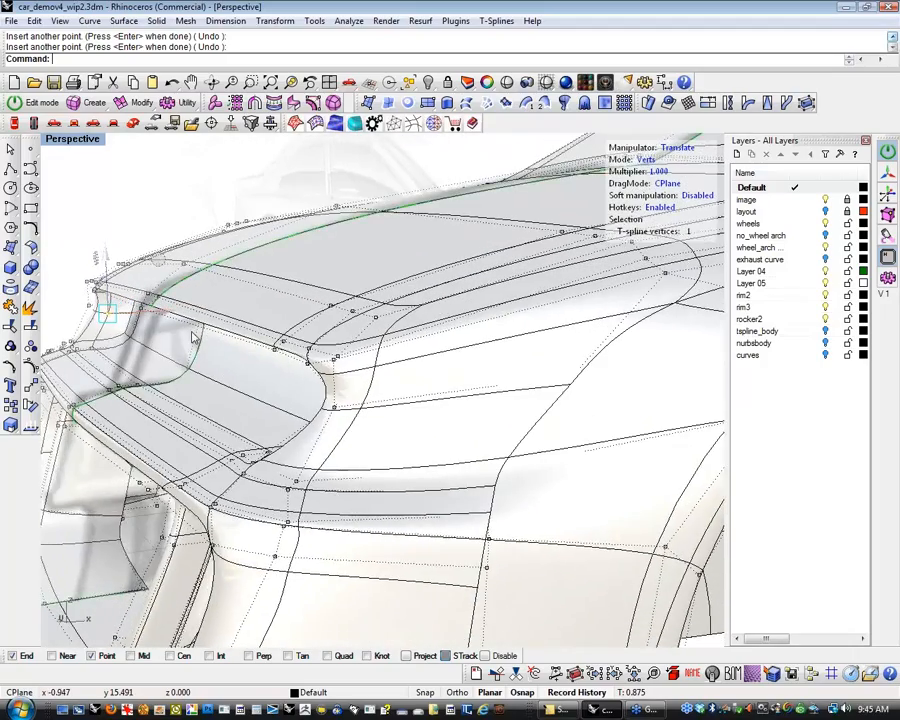
scroll(174, 302, up, 4)
click(155, 296)
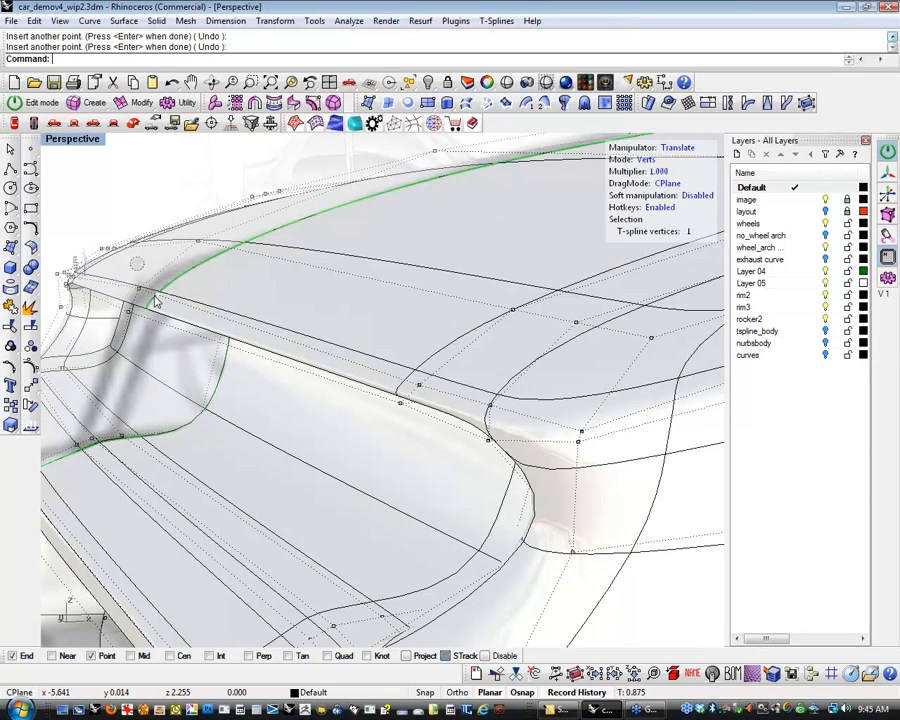
drag(159, 243, 159, 256)
mouse_move(324, 410)
right_down()
mouse_move(331, 379)
mouse_move(331, 396)
right_up()
drag(168, 225, 226, 304)
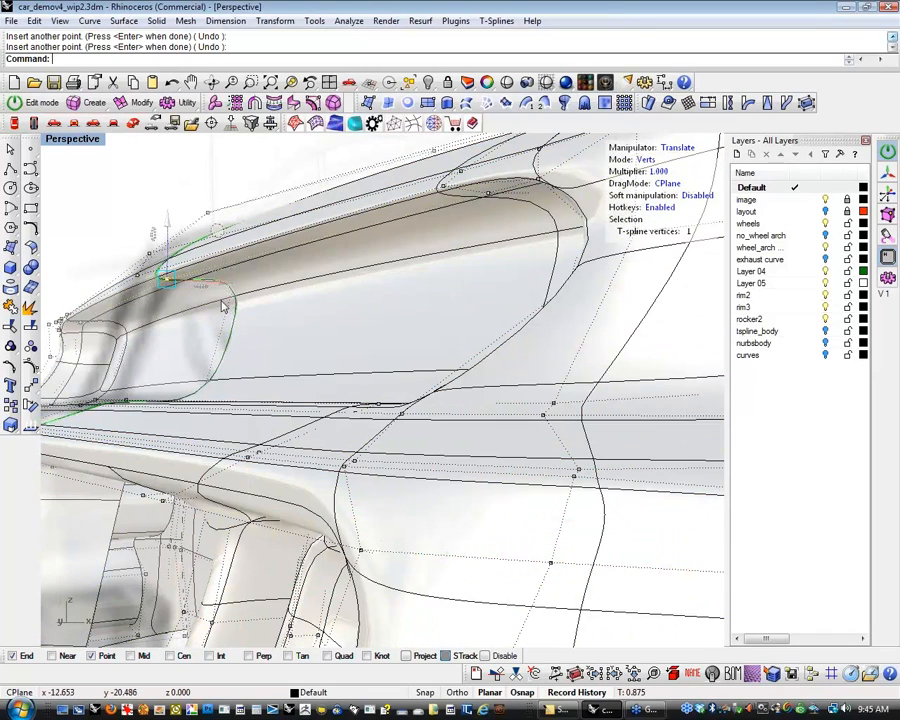
Select the T-spline vertices near the centreline at the upper edge of the front grille recess and reposition them slightly.
key(Escape)
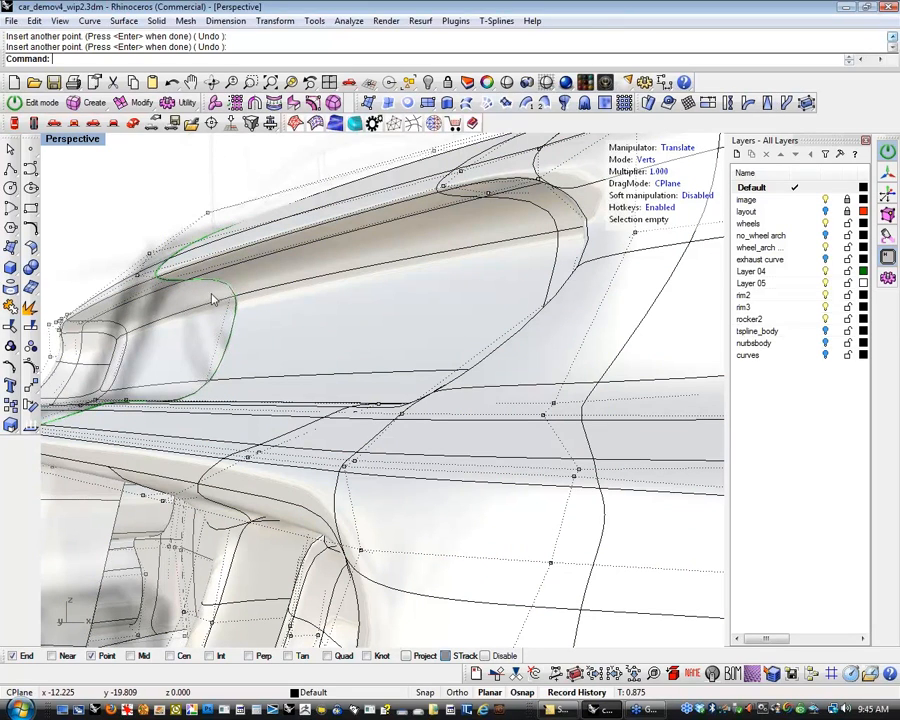
drag(210, 296, 253, 273)
right_drag(278, 275, 240, 280)
key(Escape)
drag(211, 293, 249, 258)
right_drag(268, 278, 260, 303)
drag(219, 231, 225, 240)
click(133, 207)
Adjust the vertices at the hood's front corner, beside the outer end of the grille recess.
scroll(133, 207, down, 6)
right_drag(135, 211, 306, 368)
scroll(442, 496, up, 7)
right_drag(442, 496, 435, 300)
click(437, 247)
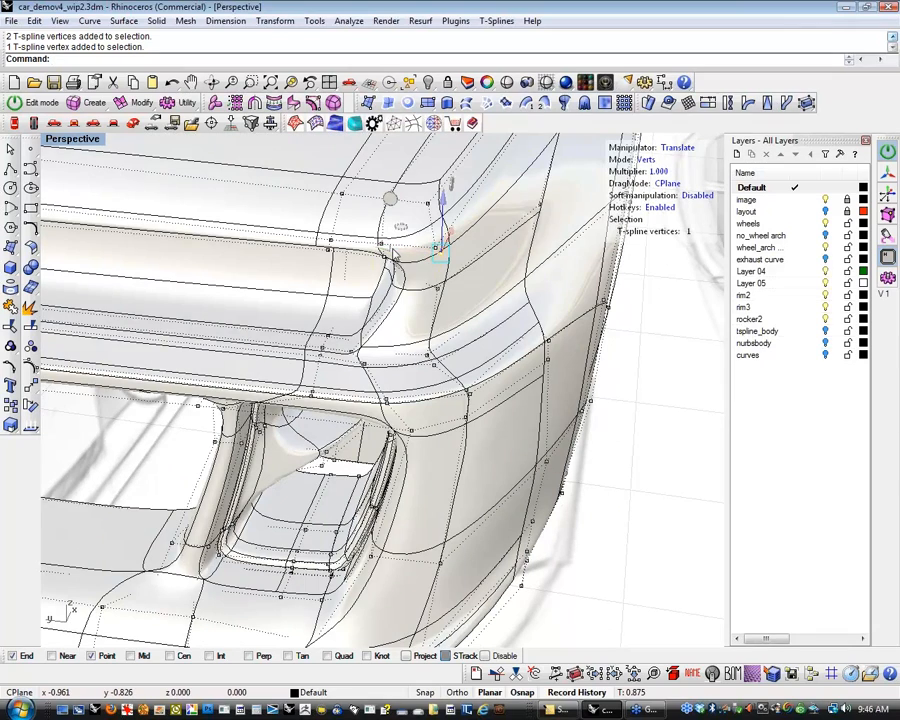
click(391, 254)
click(436, 247)
click(437, 289)
click(380, 290)
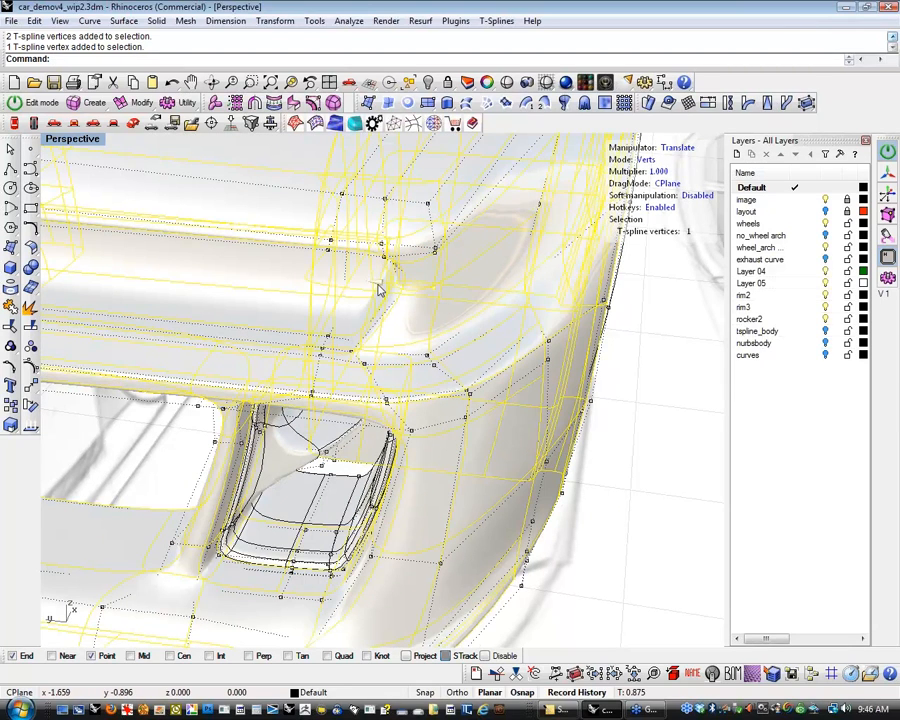
Reposition the front fender vertices between the hood corner and the wheel arch to refine the fender surface.
right_drag(378, 291, 448, 252)
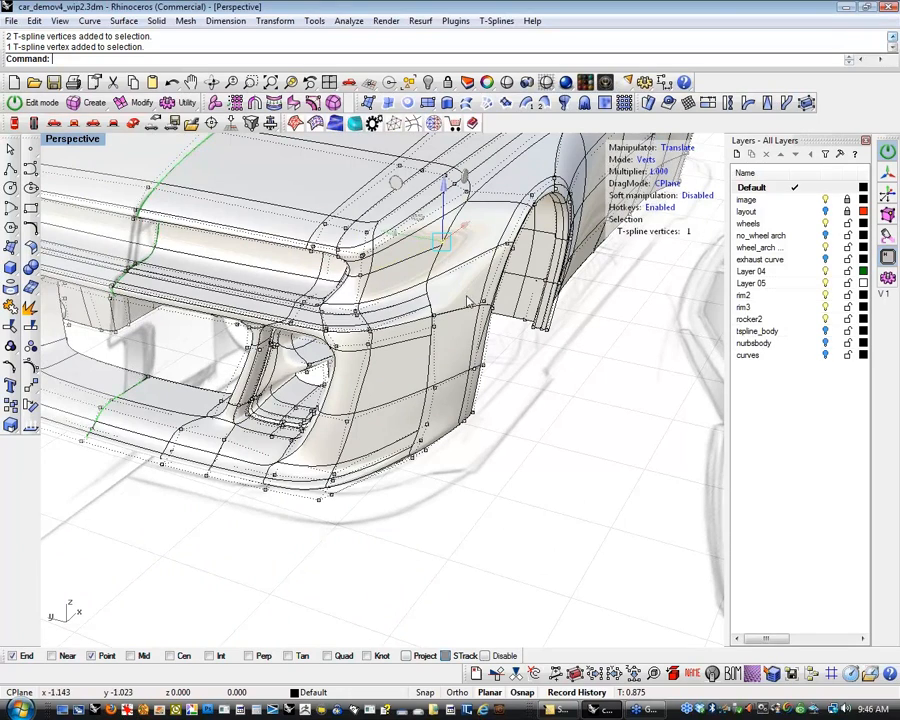
click(396, 236)
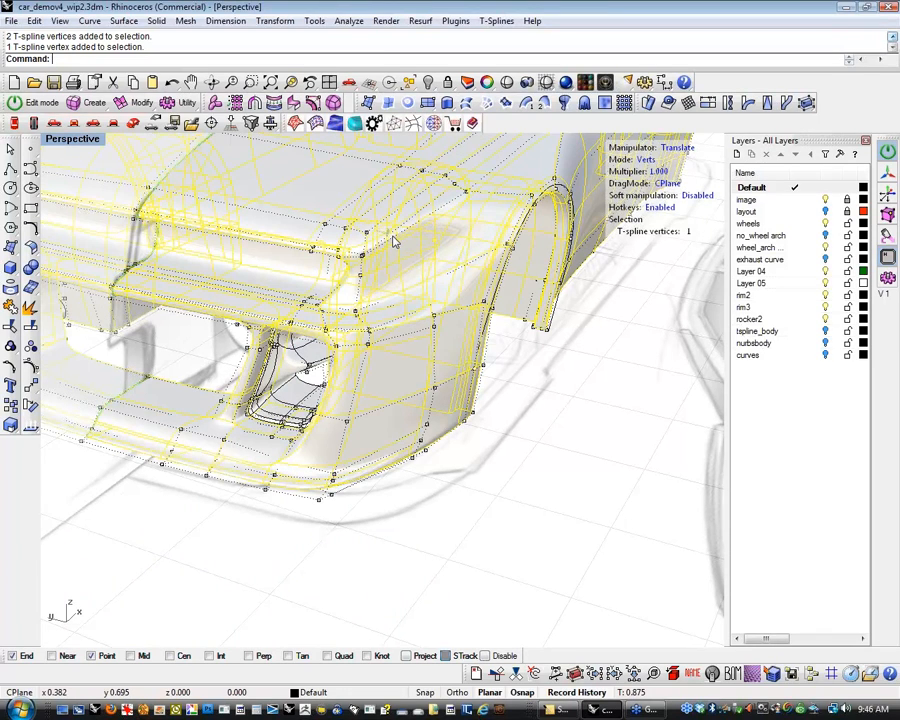
click(514, 386)
right_drag(524, 408, 425, 400)
click(387, 297)
drag(433, 276, 439, 273)
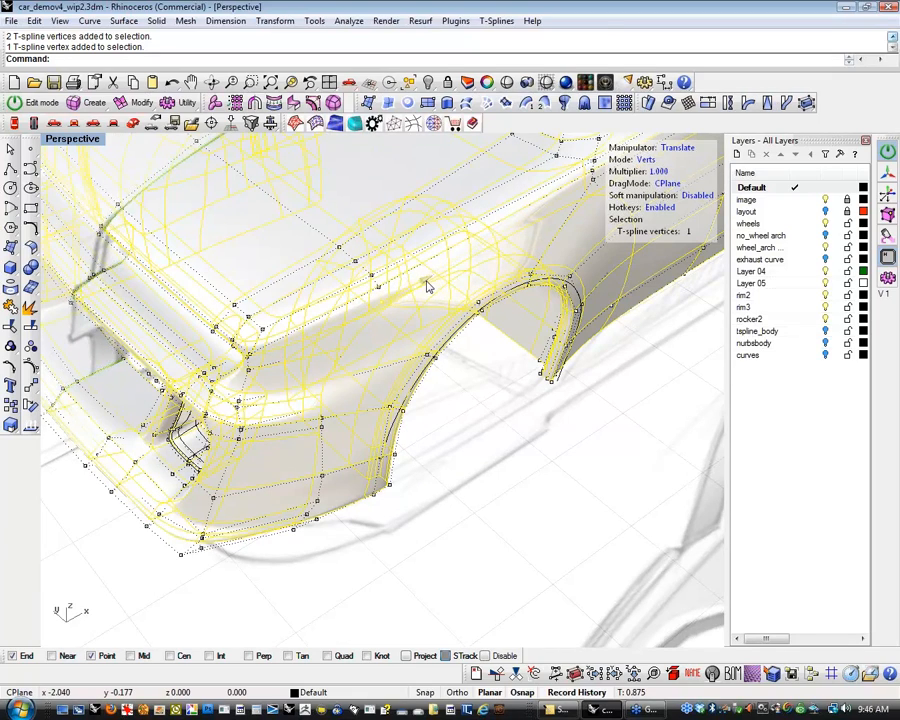
drag(433, 288, 434, 288)
click(509, 428)
right_drag(509, 428, 494, 437)
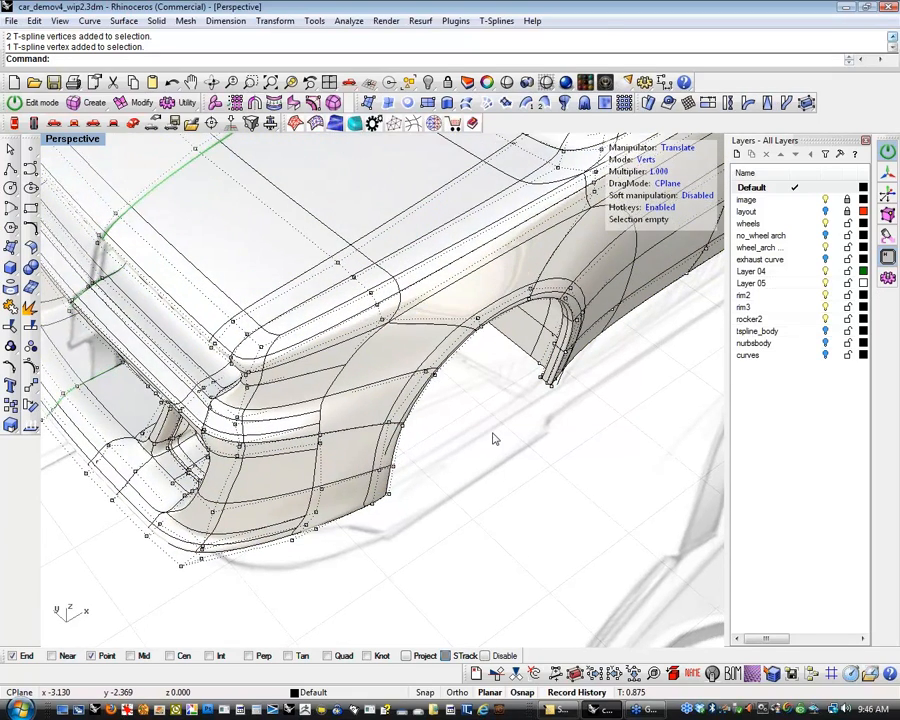
Examine the overall shape of the car body's hood, front end and fender.
scroll(485, 429, down, 2)
scroll(483, 428, down, 3)
right_drag(510, 392, 551, 541)
scroll(531, 367, up, 1)
scroll(347, 464, up, 3)
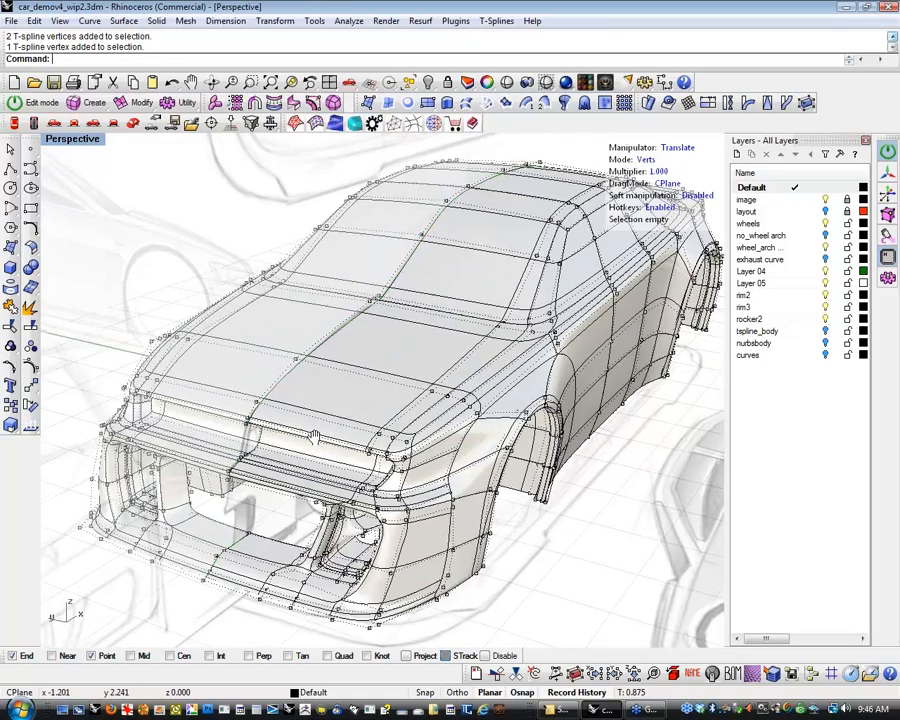
mouse_move(347, 464)
right_down()
mouse_move(393, 452)
mouse_move(348, 463)
right_up()
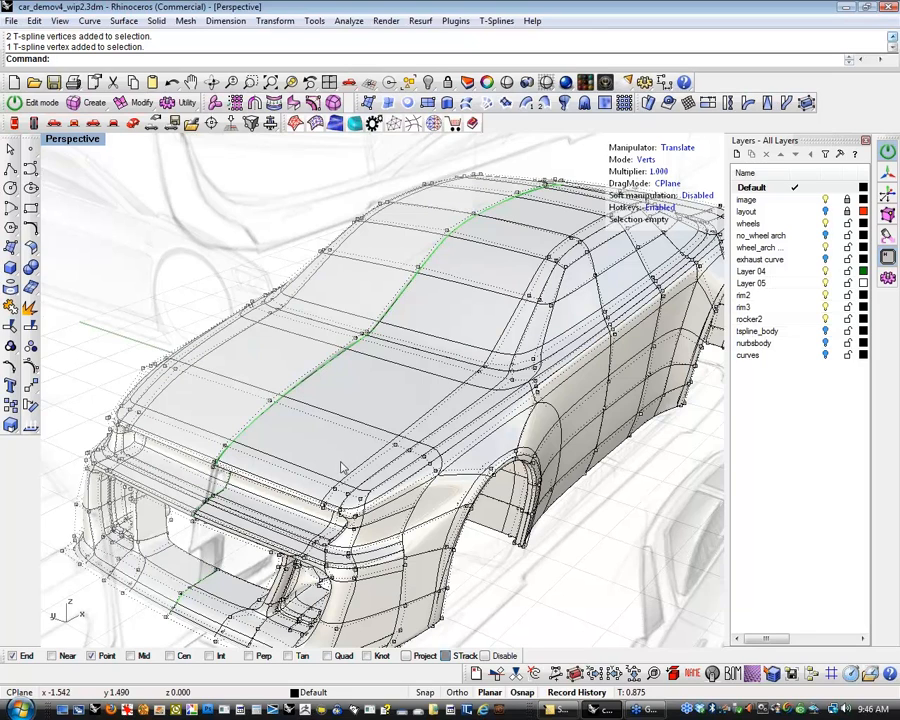
right_drag(295, 418, 292, 470)
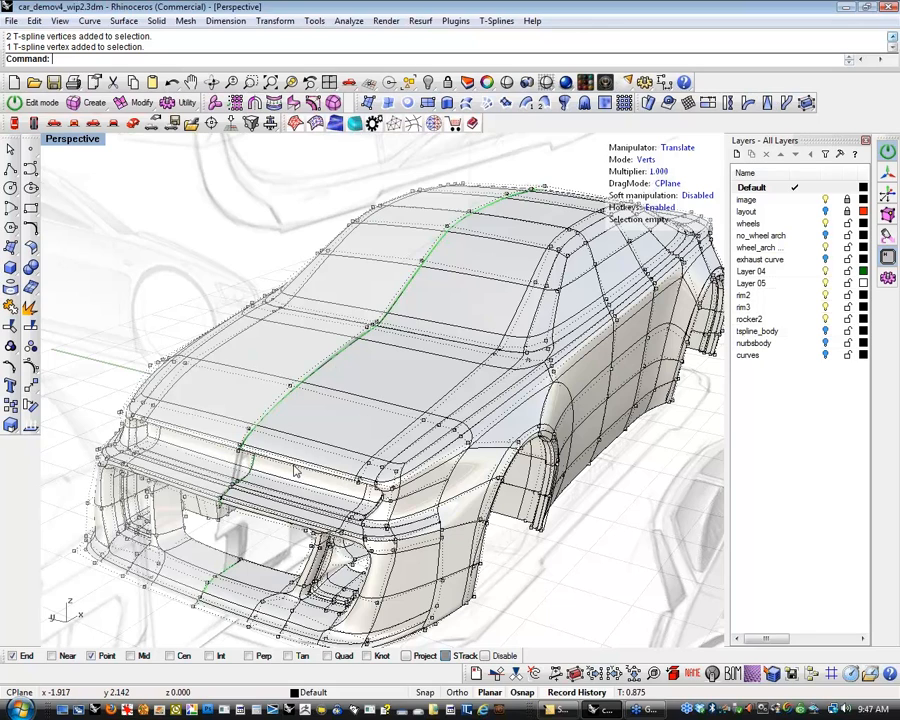
Duplicate the five hood faces on one side of the centreline, from the windshield base to the nose, as a separate T-spline panel.
key(Escape)
shift+right_drag(294, 449, 280, 436)
key(f)
click(287, 438)
shift+click(314, 414)
shift+click(364, 379)
shift+click(412, 340)
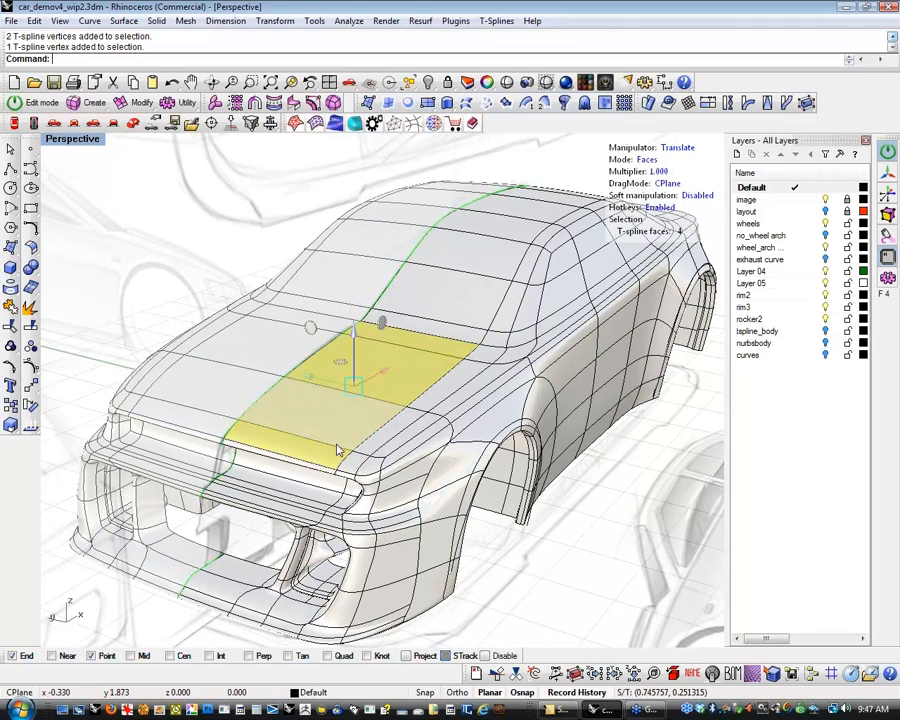
shift+click(290, 464)
mouse_move(410, 466)
right_down()
mouse_move(364, 444)
mouse_move(366, 460)
mouse_move(421, 442)
mouse_move(412, 480)
right_up()
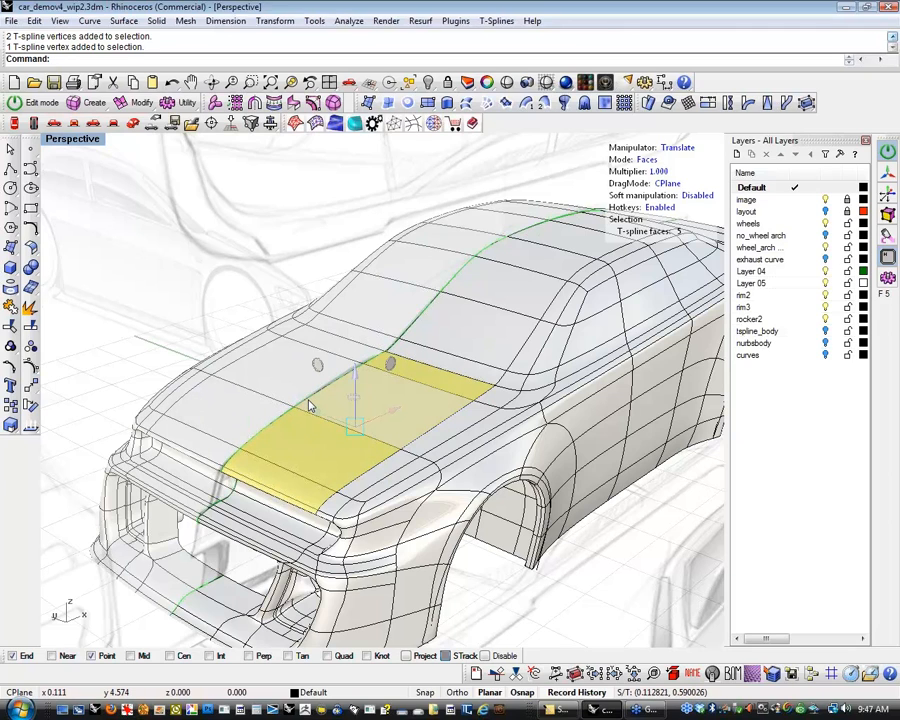
right_drag(312, 409, 482, 372)
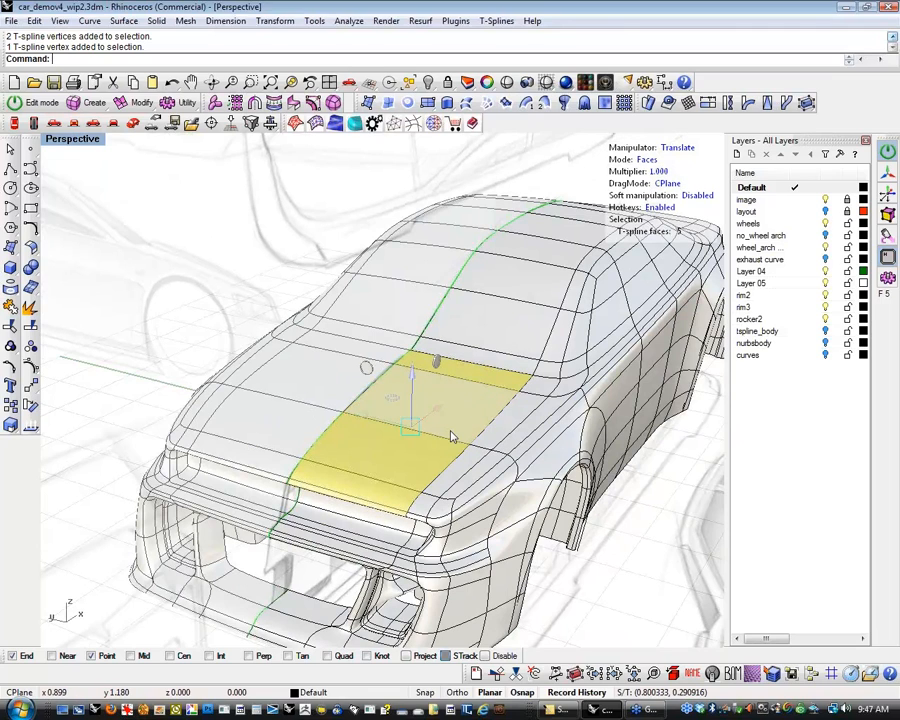
right_drag(447, 409, 428, 396)
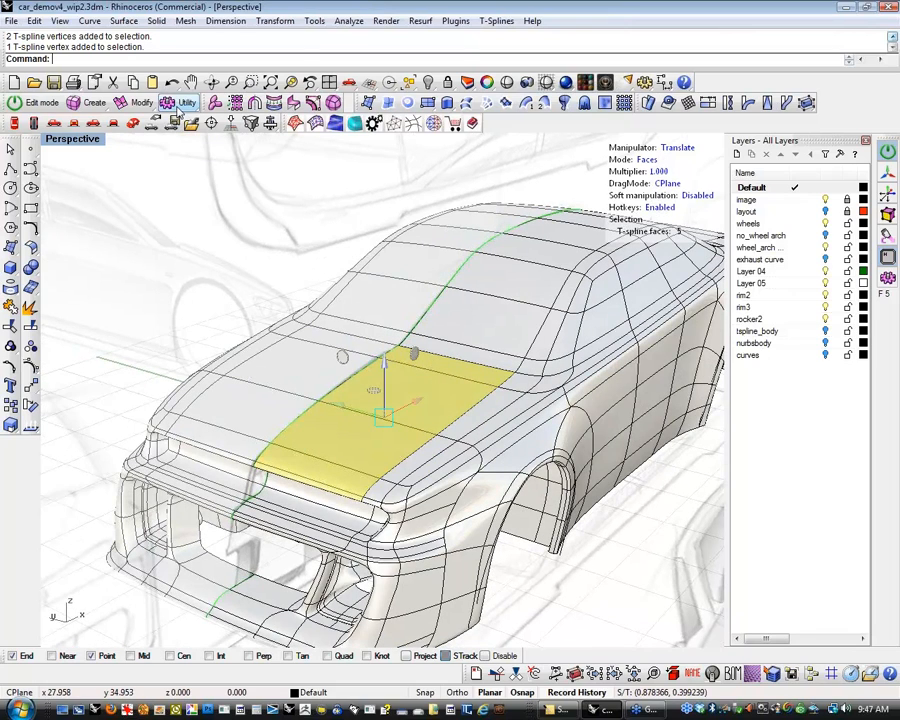
click(122, 106)
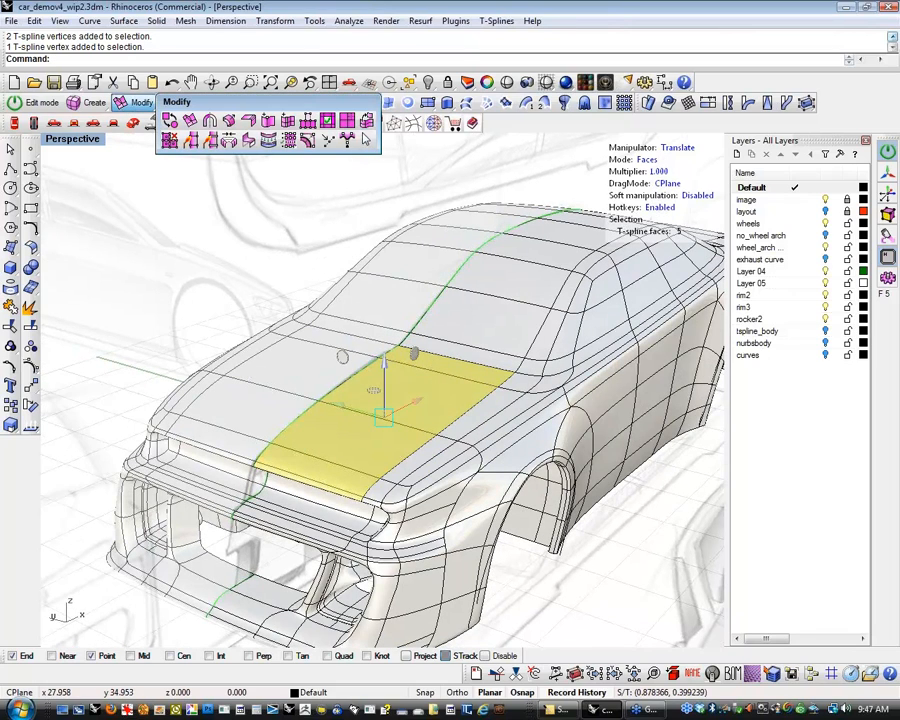
click(366, 121)
Shift the duplicated hood panel slightly from its original position on the body.
right_drag(505, 441, 482, 436)
scroll(481, 433, up, 2)
drag(329, 355, 331, 350)
right_drag(360, 380, 423, 386)
drag(438, 392, 443, 397)
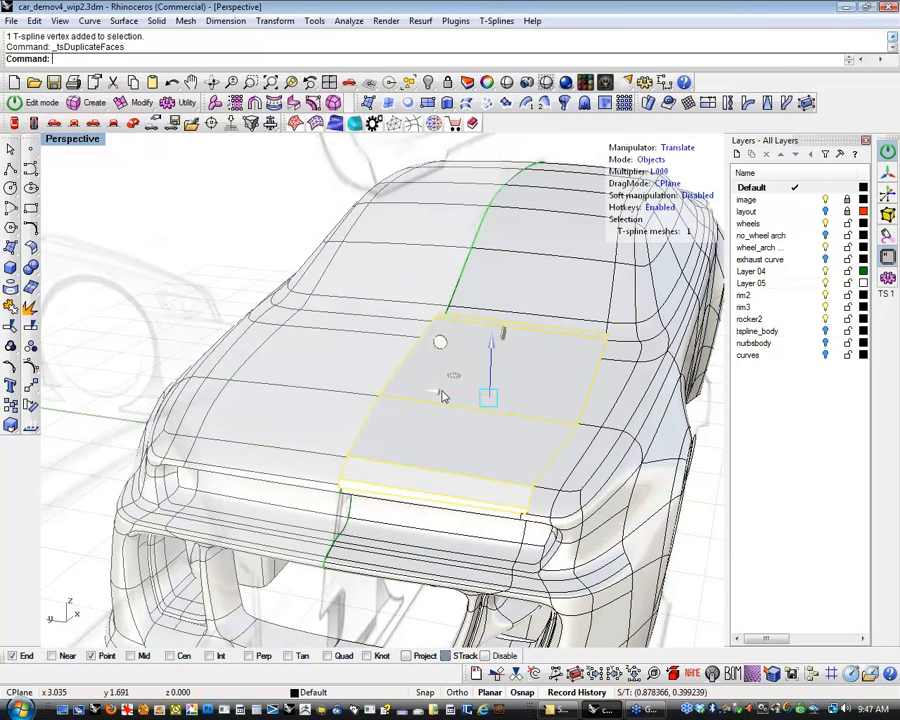
Try to scale the duplicated hood panel across its width from a pivot at its rear centreline corner.
key(r)
key(p)
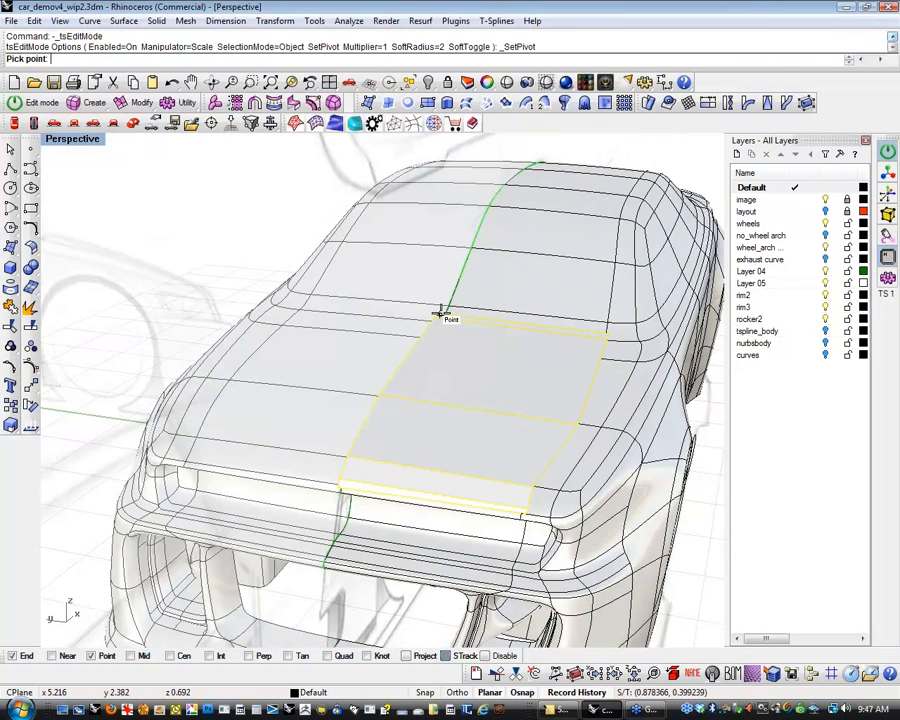
click(438, 311)
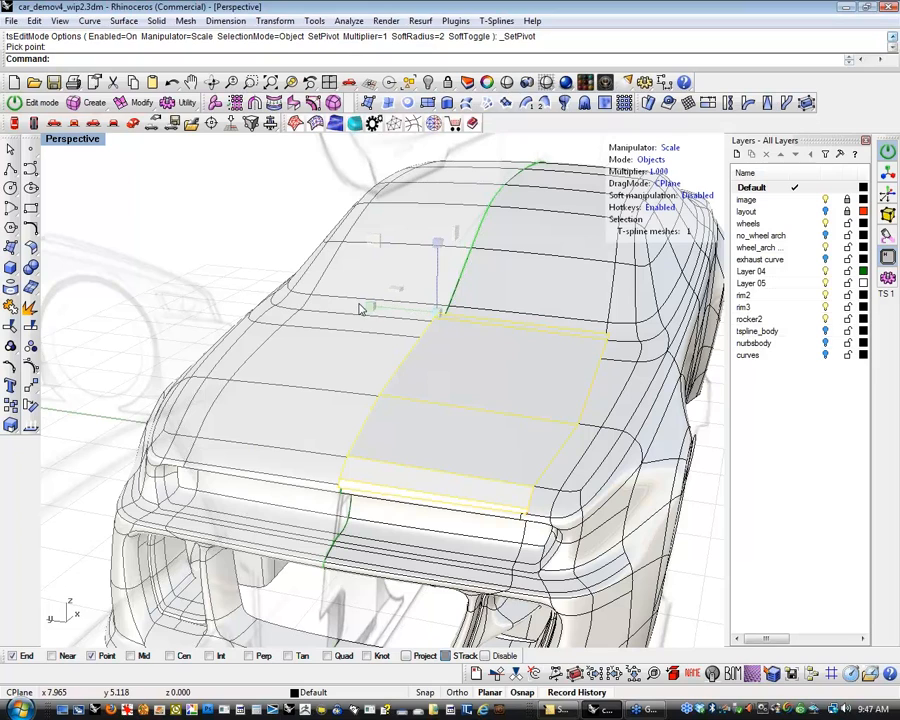
drag(372, 309, 375, 312)
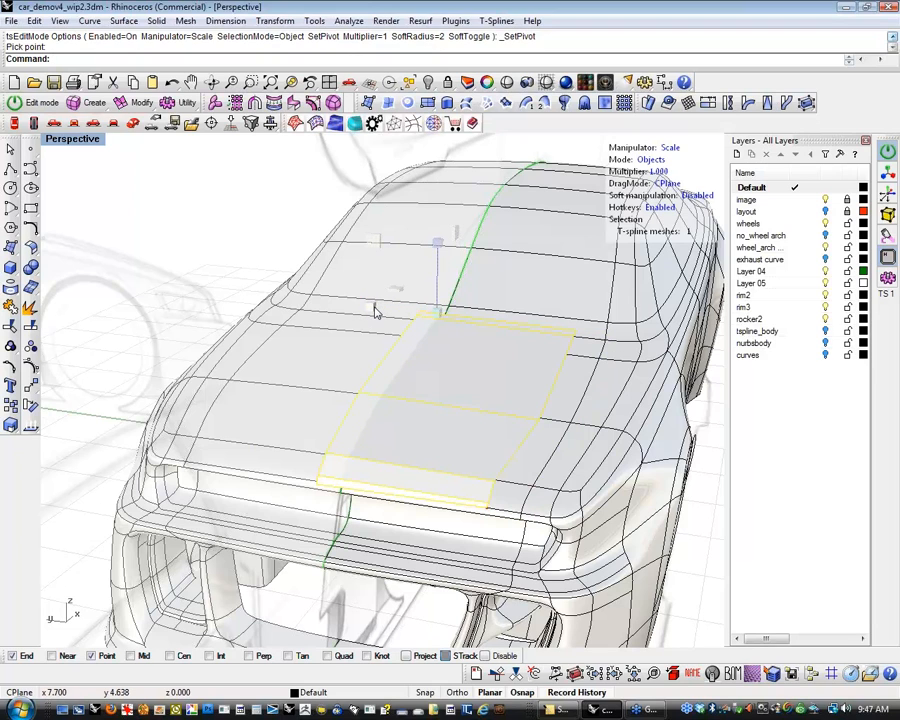
key(ctrl+z)
right_drag(402, 335, 279, 425)
scroll(332, 474, up, 10)
key(Insert)
click(324, 337)
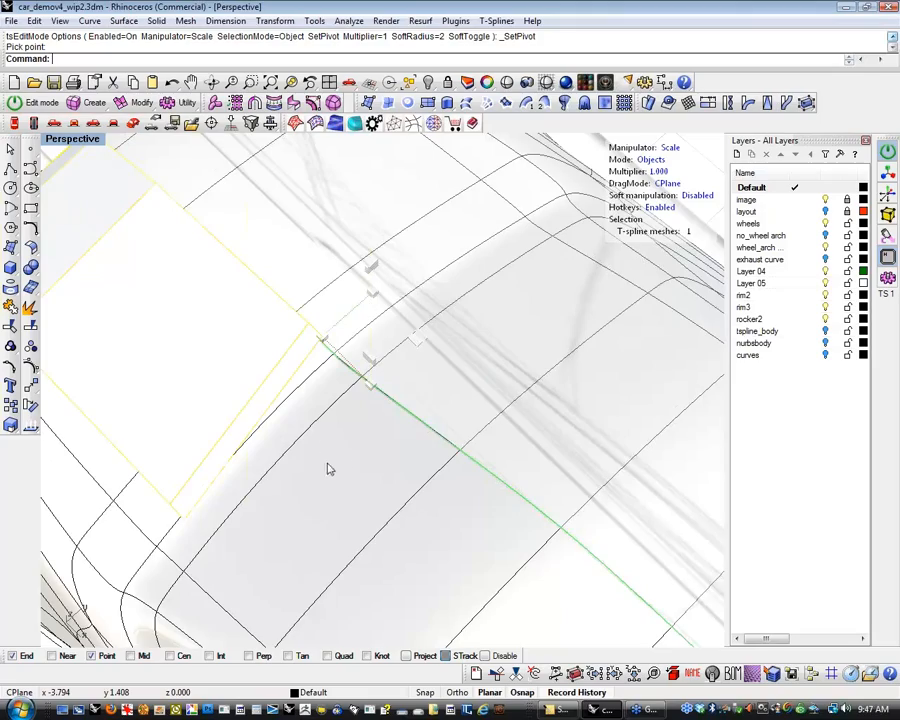
right_drag(322, 444, 353, 458)
scroll(353, 458, down, 10)
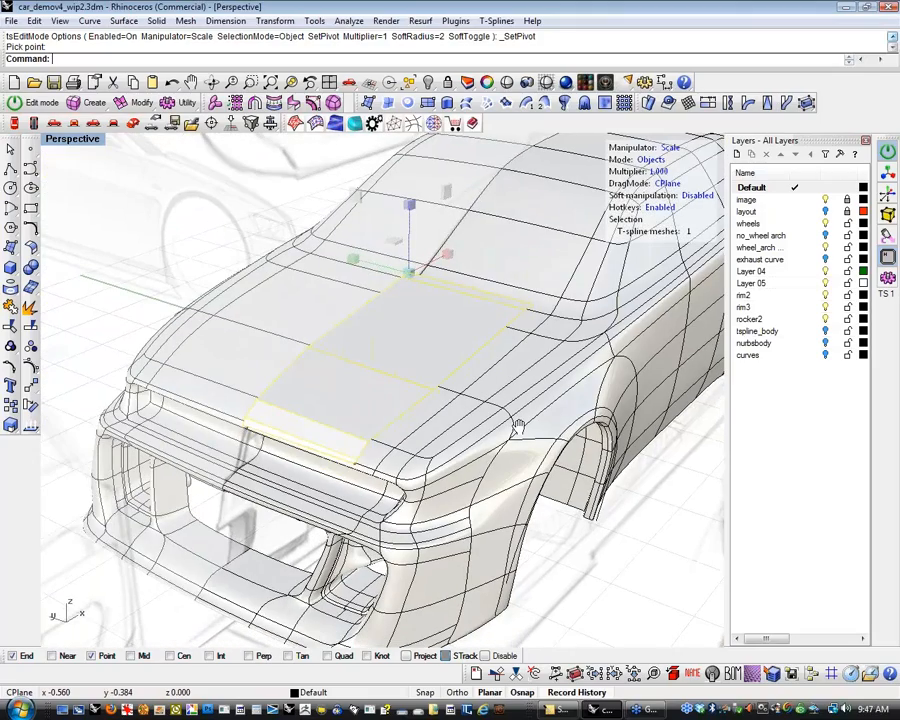
Extrude the duplicated panel's front edge down over the grille recess to the bumper.
scroll(333, 394, up, 5)
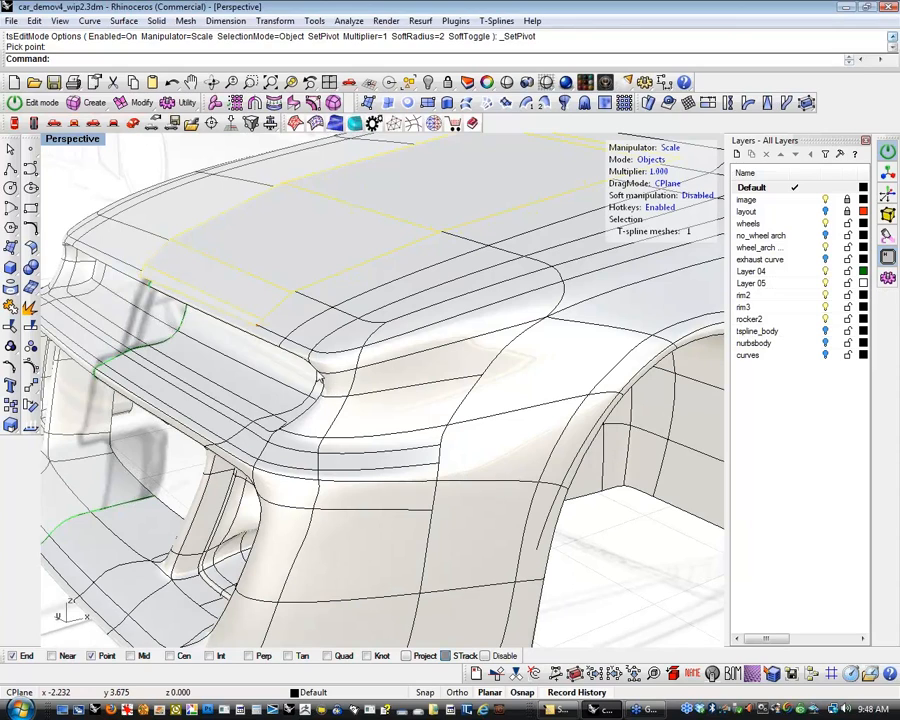
key(s)
click(237, 319)
key(w)
alt+drag(238, 242, 203, 344)
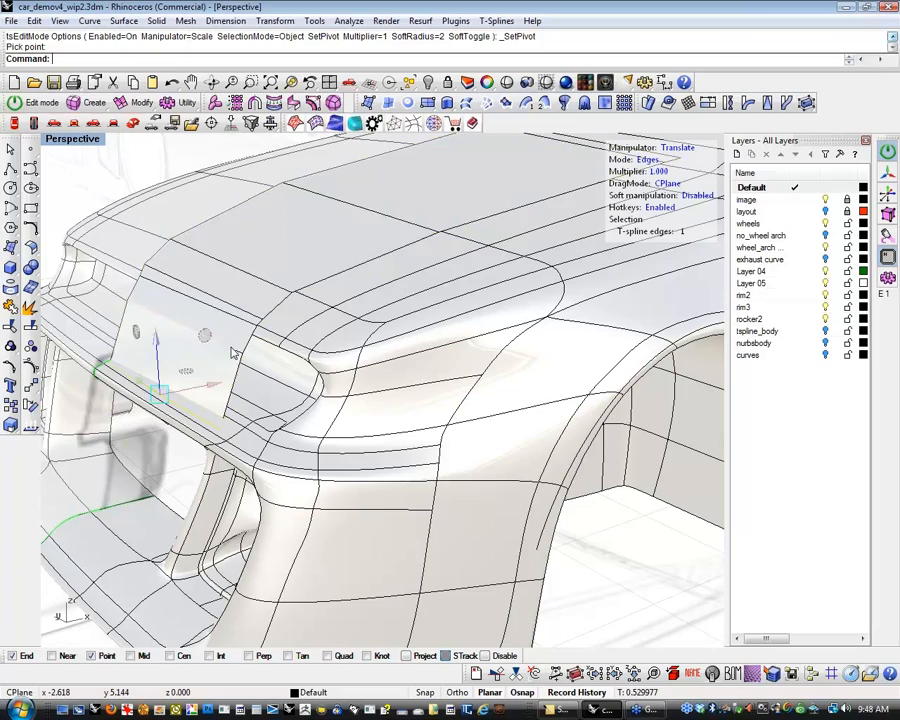
Extrude the panel's whole outer side edge loop to add narrow side strips running toward the fender and headlight.
scroll(233, 352, down, 8)
right_drag(234, 356, 287, 430)
double_click(392, 438)
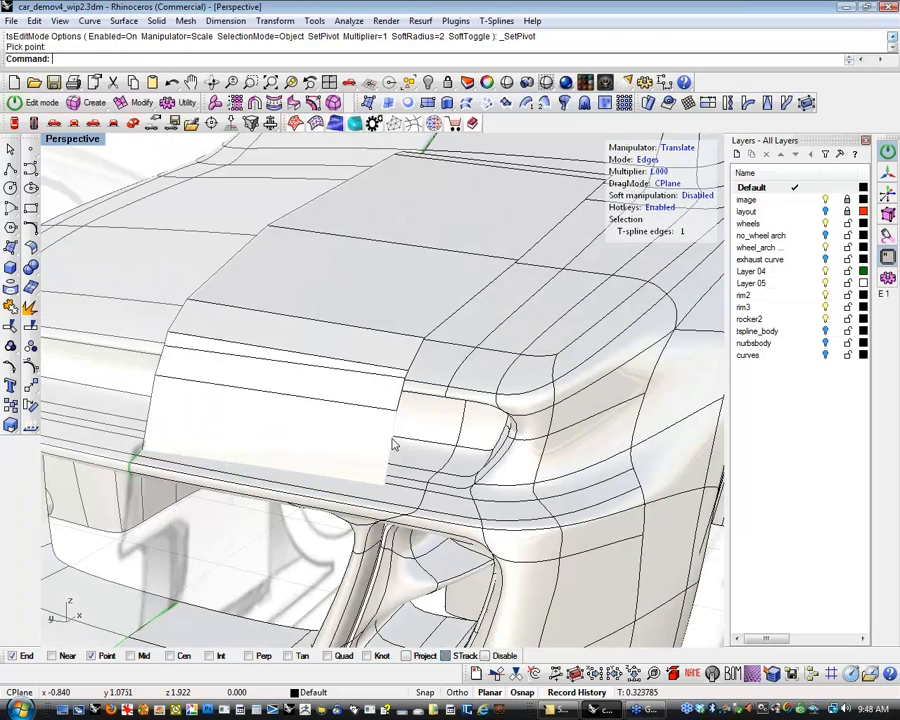
right_drag(393, 438, 387, 260)
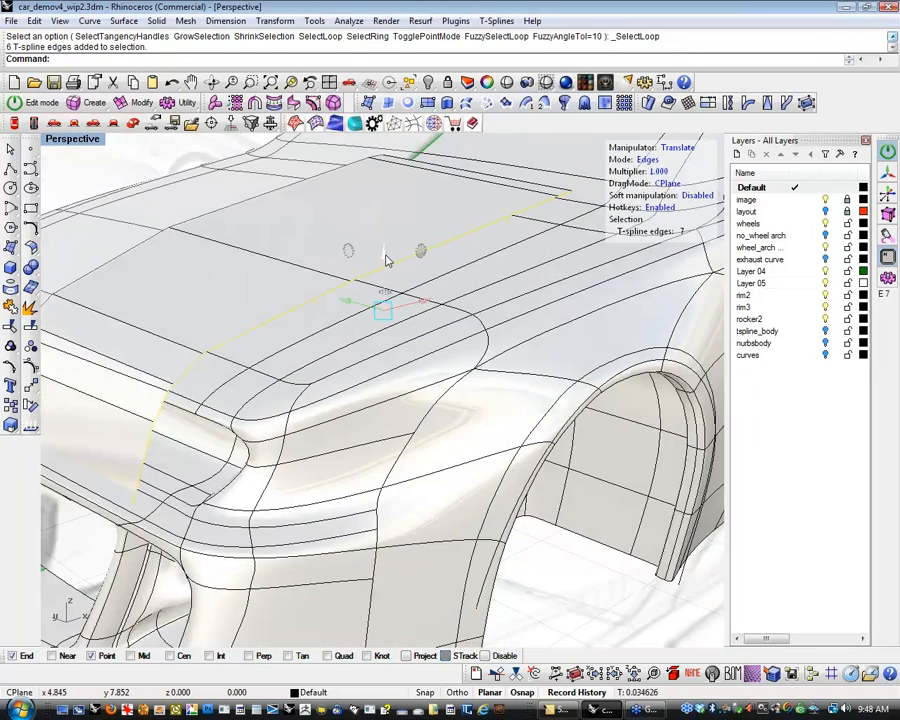
alt+drag(424, 252, 437, 278)
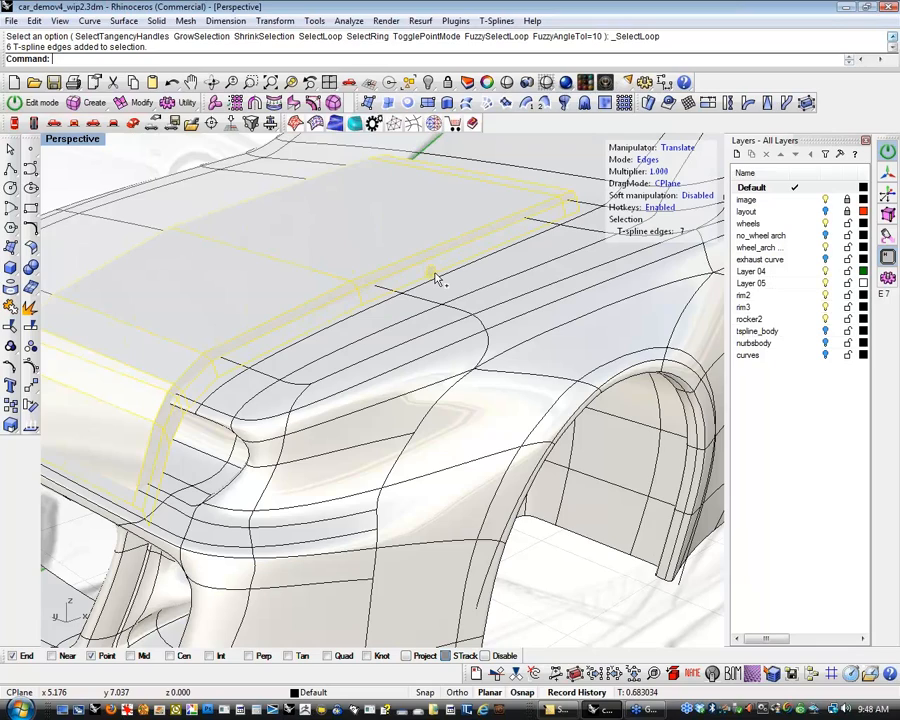
alt+drag(435, 279, 436, 279)
scroll(350, 370, down, 3)
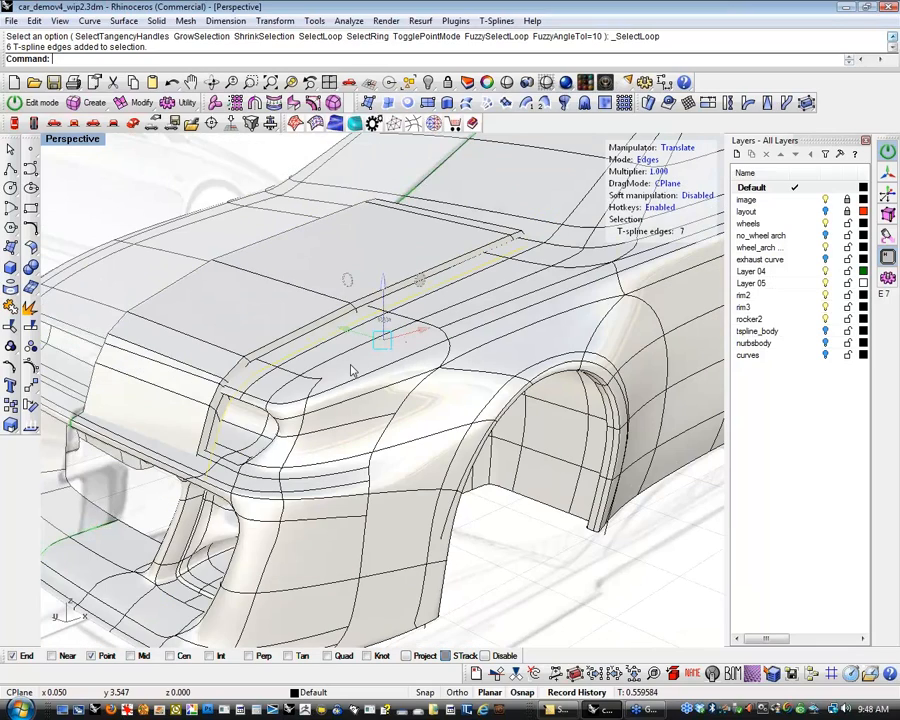
right_drag(350, 370, 334, 393)
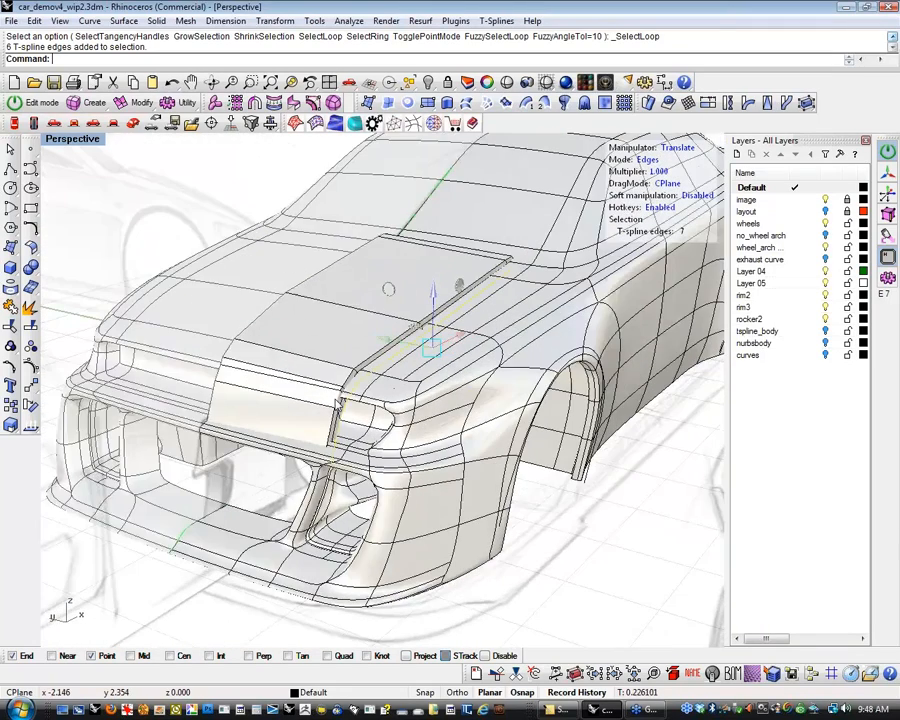
click(96, 237)
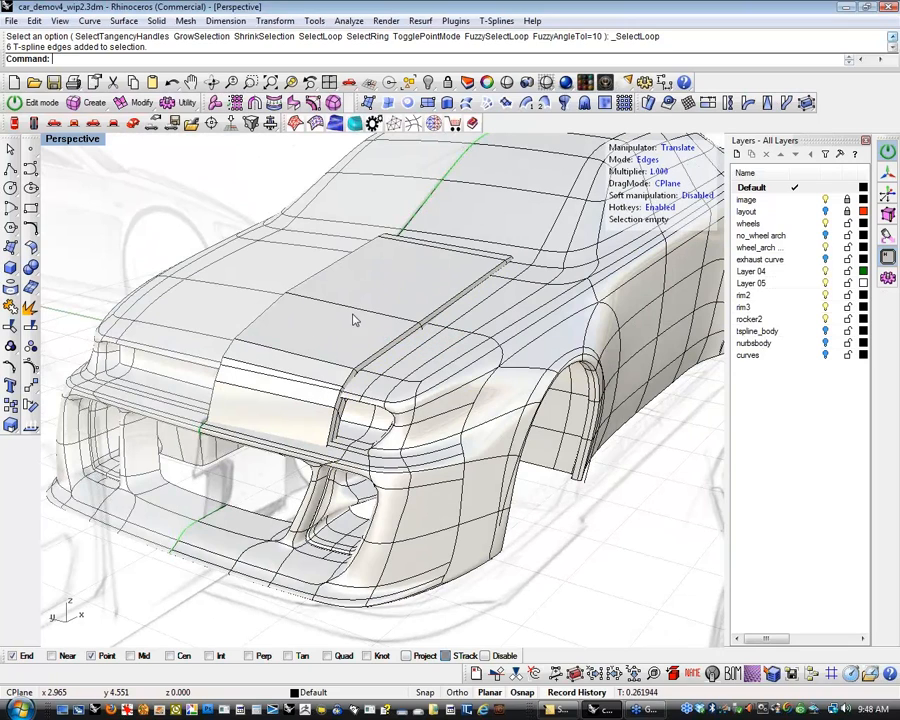
Check all T-spline meshes in box display and return them to smooth display.
key(Tab)
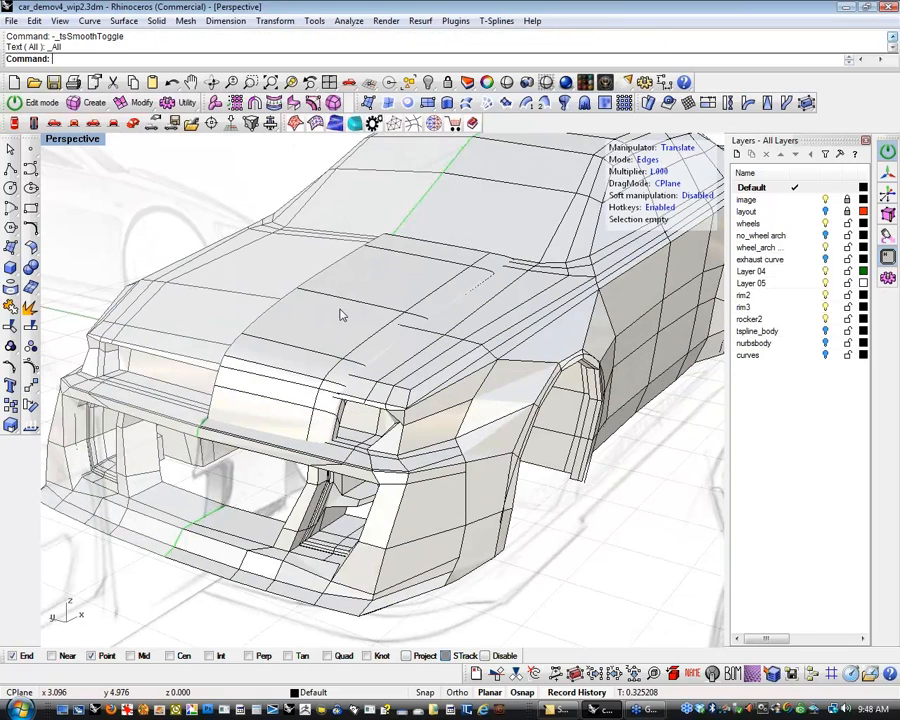
click(422, 365)
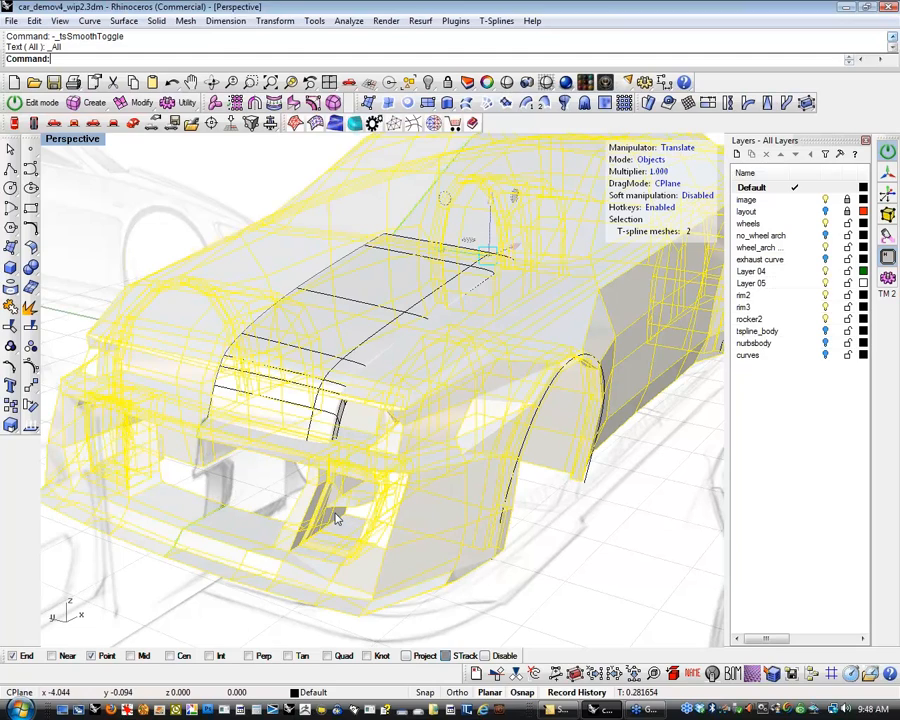
key(Tab)
key(Escape)
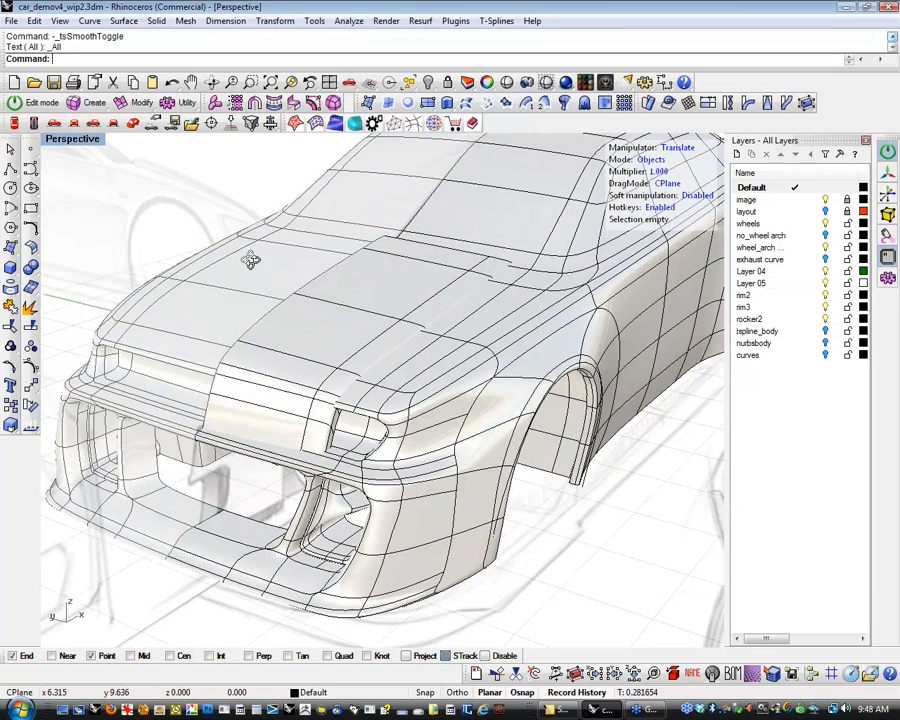
Insert a simple edge loop running lengthwise along the hood panel's outer side strip, next to the existing edge loop.
right_drag(250, 260, 390, 363)
scroll(271, 418, up, 10)
shift+right_drag(271, 418, 302, 430)
scroll(302, 430, down, 9)
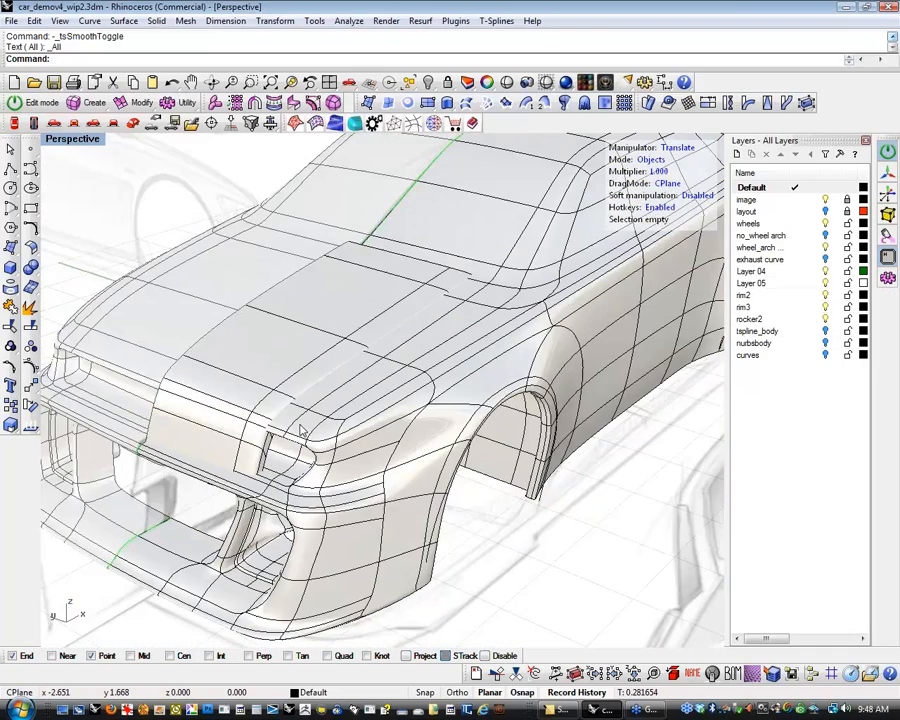
ctrl+shift+click(303, 372)
double_click(304, 371)
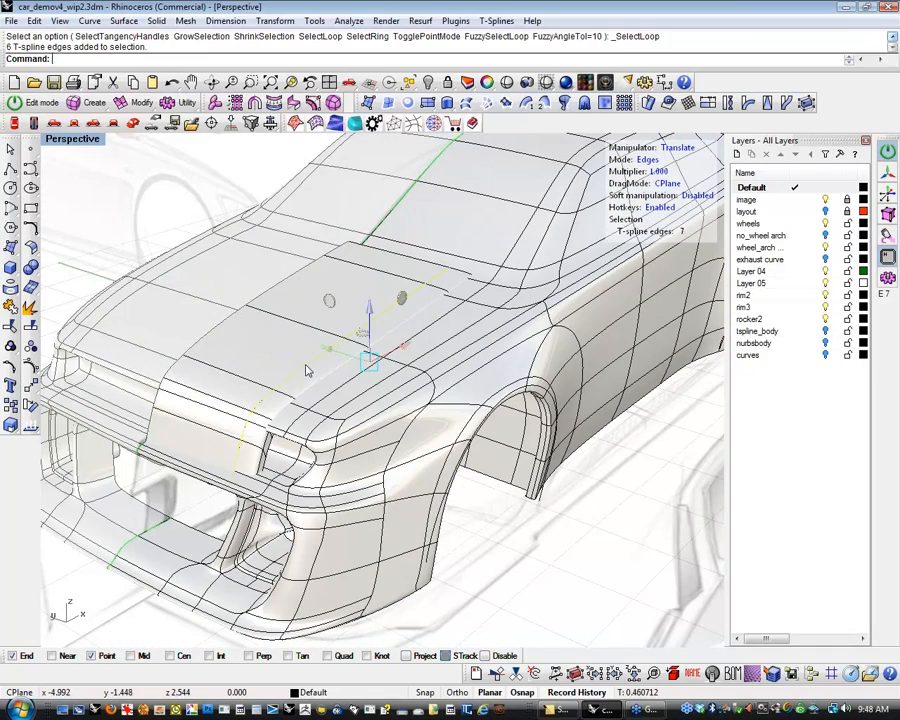
click(138, 102)
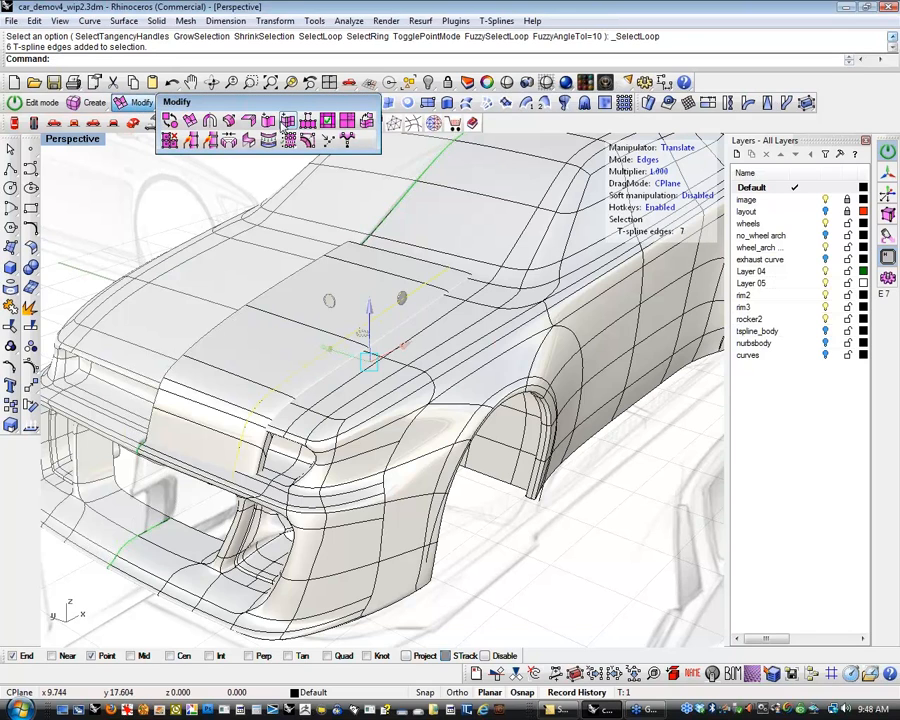
click(287, 124)
scroll(304, 378, up, 2)
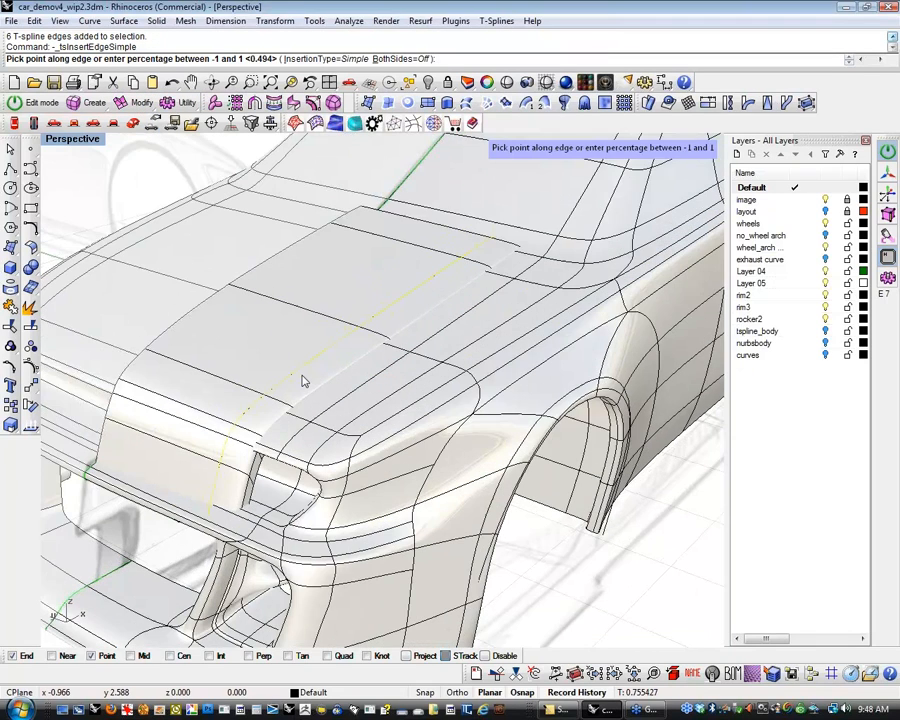
scroll(304, 381, up, 2)
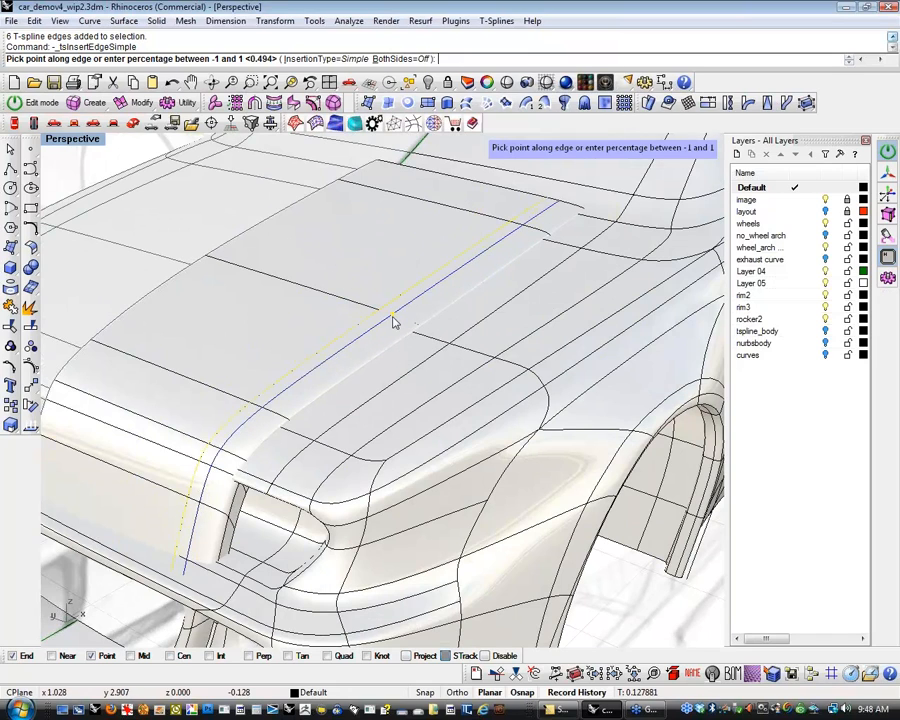
click(402, 322)
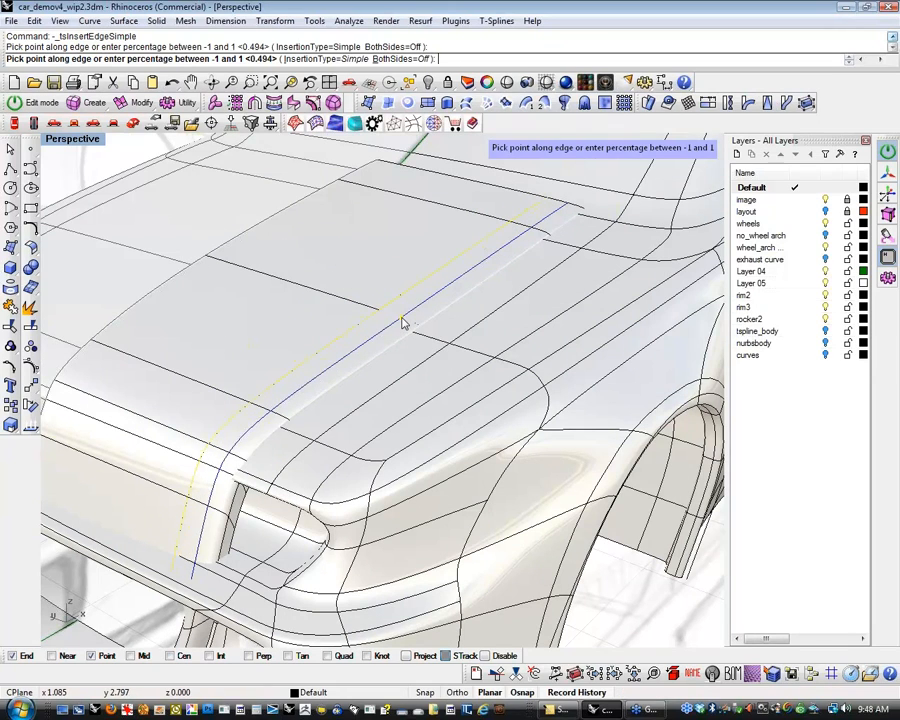
Move the lengthwise edge loop near the hood panel's outer side inward toward the centreline and clear the selection.
shift+right_drag(357, 380, 377, 340)
double_click(330, 342)
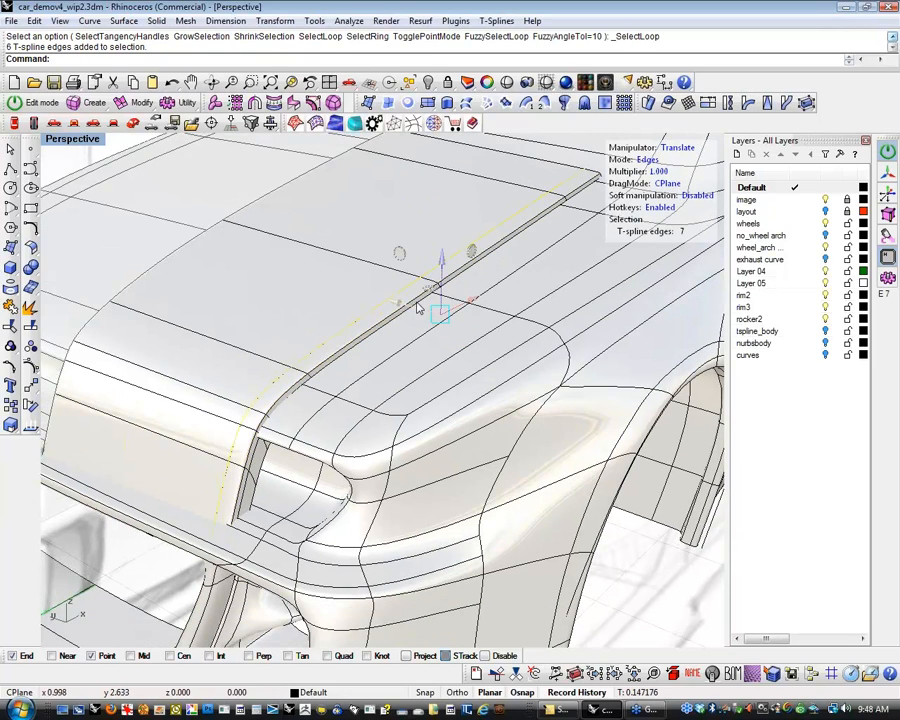
drag(391, 302, 369, 302)
scroll(284, 377, down, 3)
right_drag(284, 377, 456, 395)
scroll(431, 420, down, 5)
scroll(455, 395, up, 4)
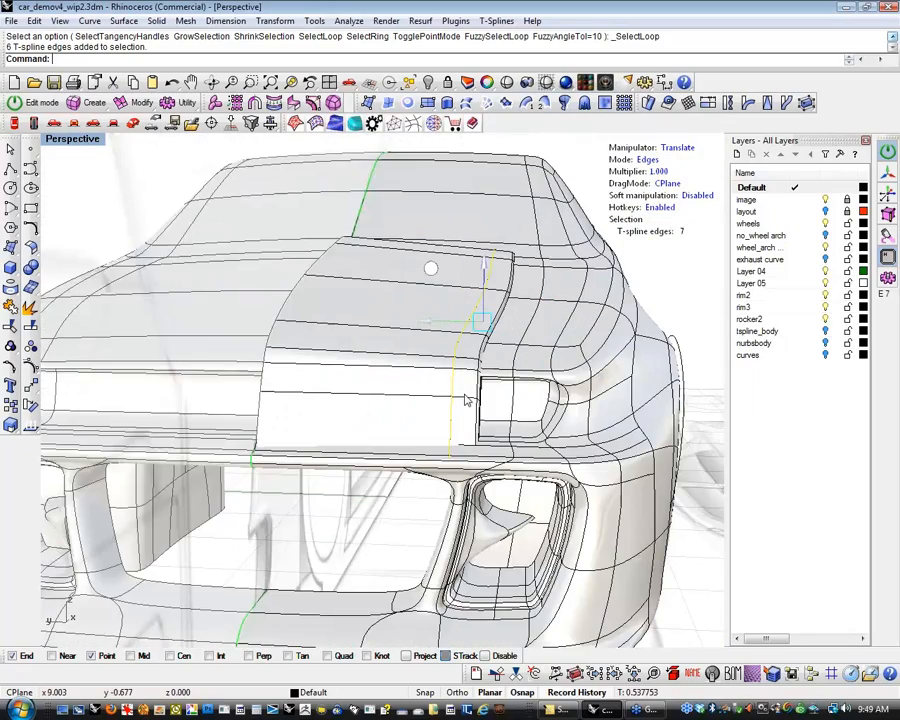
click(113, 218)
Try to add axial symmetry to the half hood panel with the Discover option from one of its edges.
right_drag(424, 325, 406, 355)
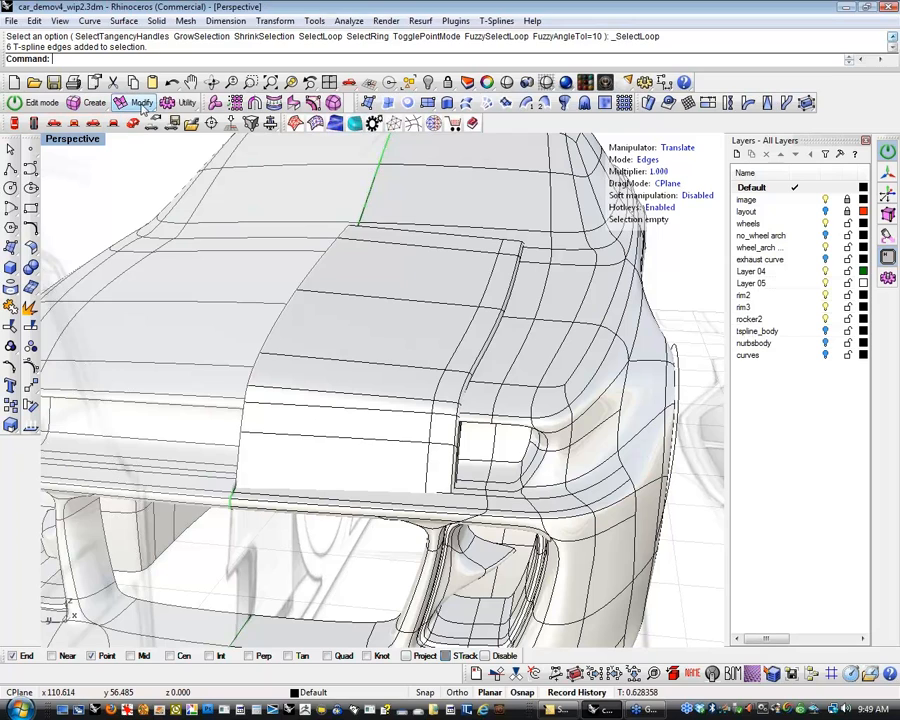
click(124, 103)
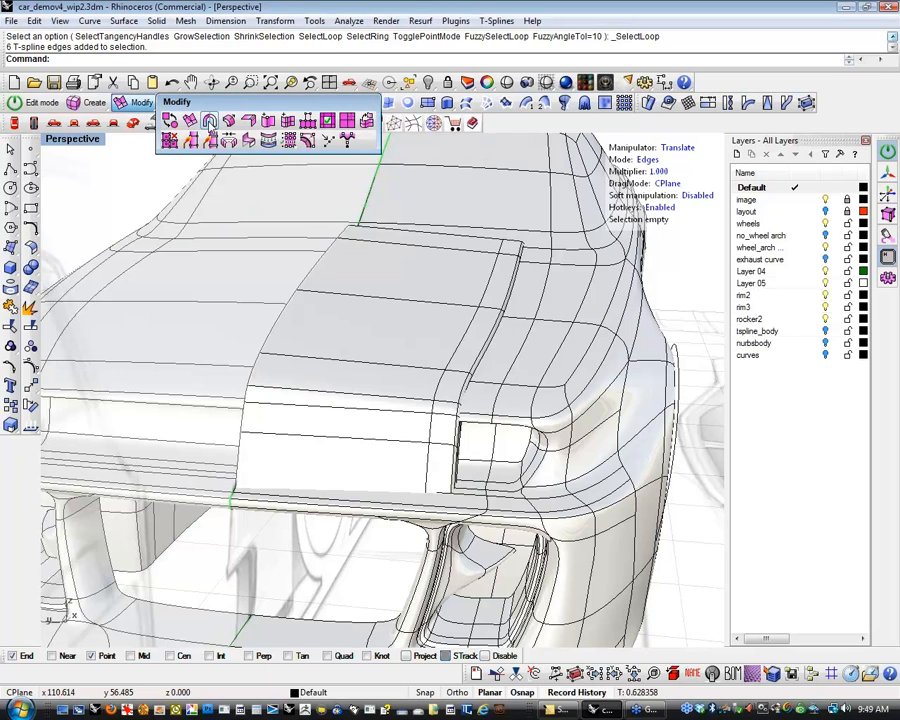
click(208, 121)
click(357, 315)
key(Return)
key(Return)
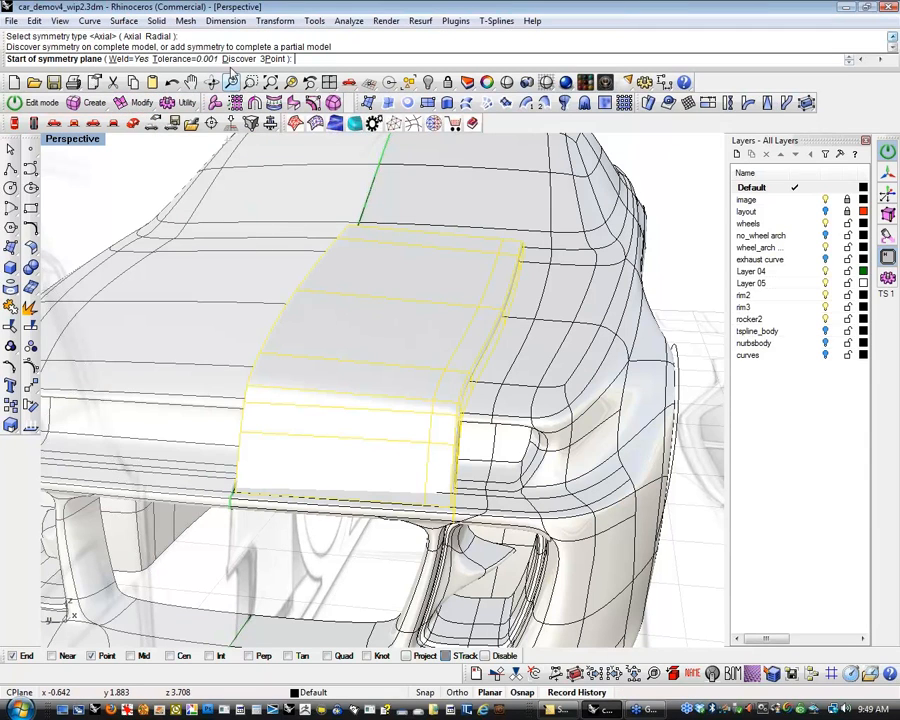
click(240, 58)
click(286, 321)
right_drag(367, 349, 402, 396)
scroll(349, 402, down, 6)
Apply axial symmetry with welding to the half hood panel, setting the symmetry plane by two points on the car's centreline.
click(134, 105)
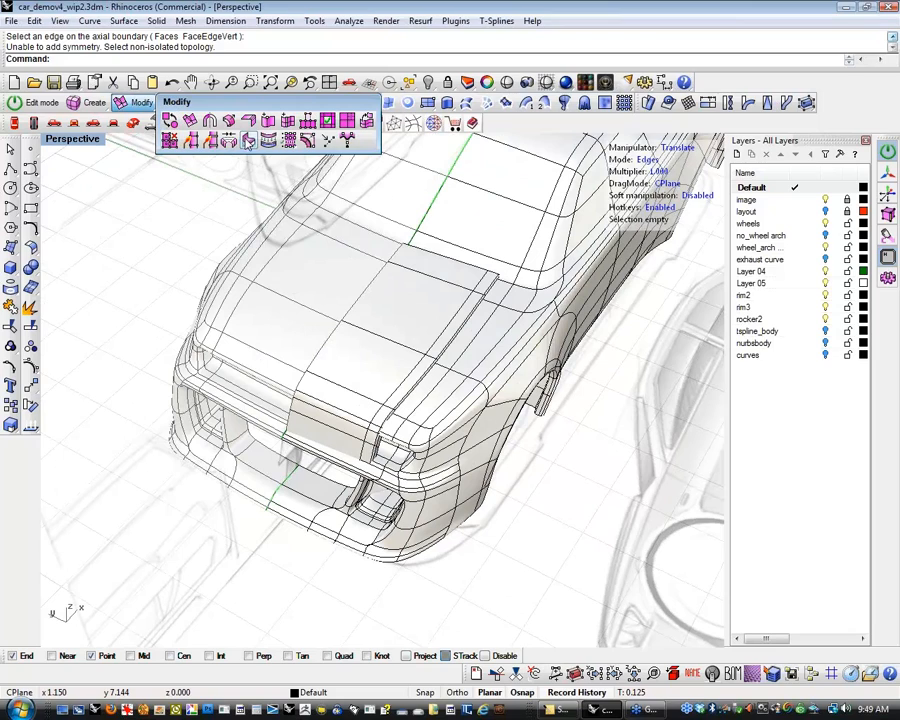
click(210, 122)
click(350, 355)
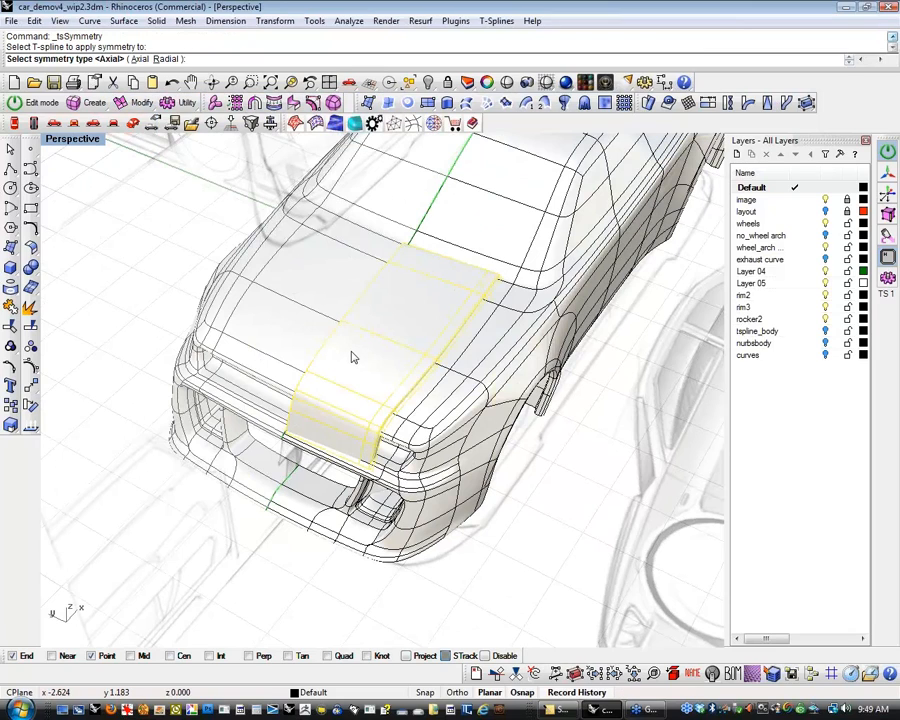
key(Return)
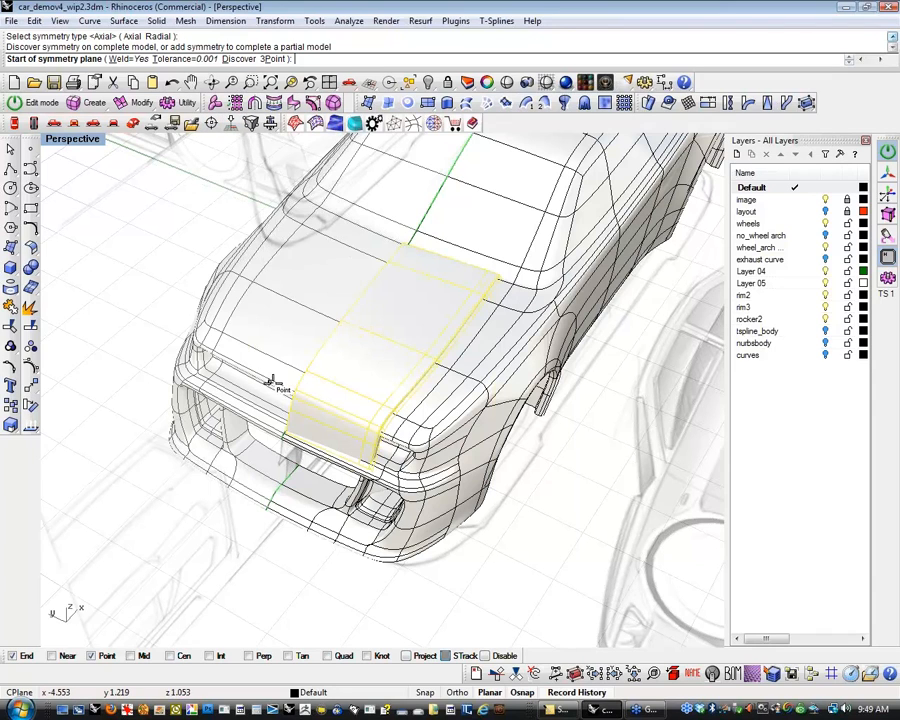
scroll(300, 370, up, 4)
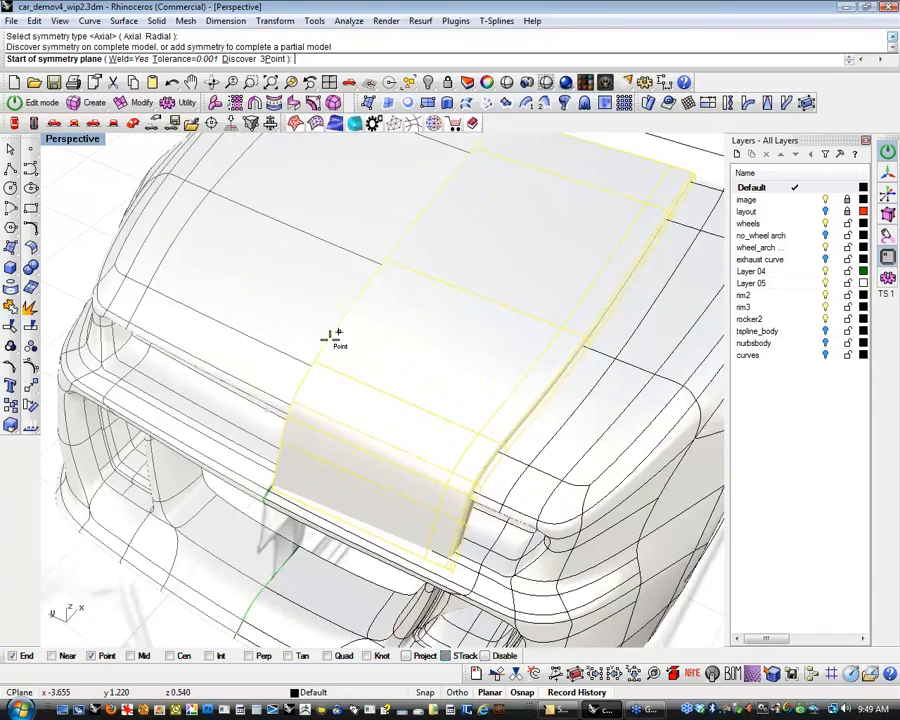
click(333, 337)
click(386, 258)
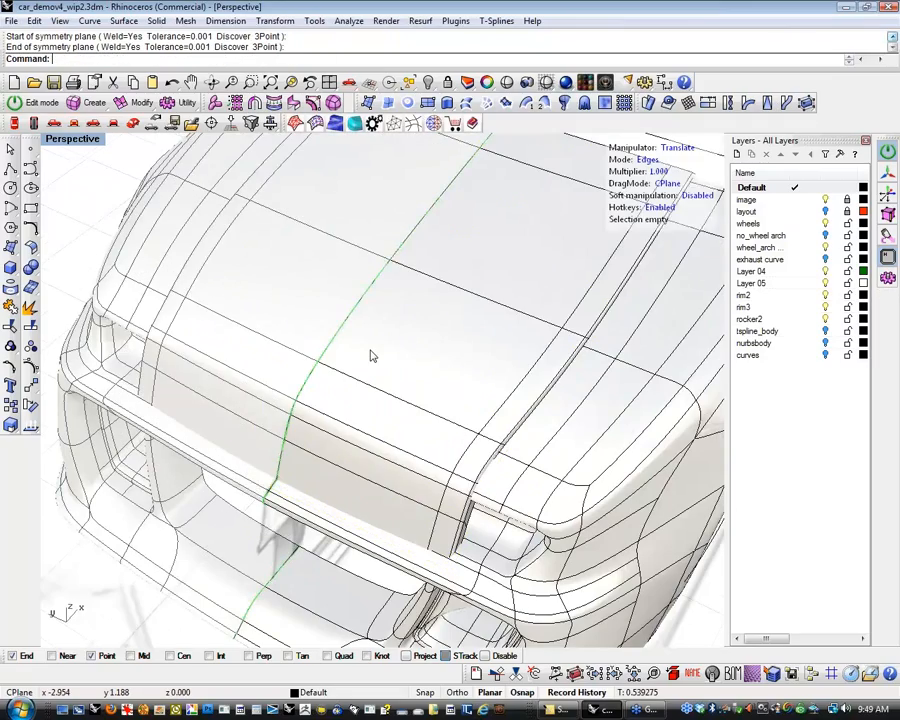
scroll(370, 356, down, 8)
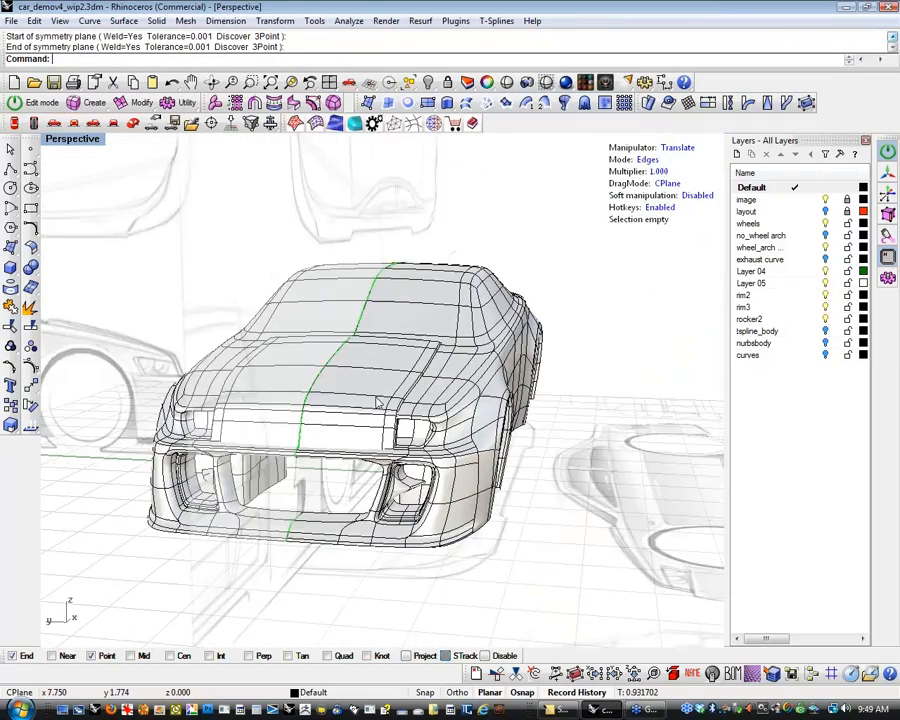
scroll(378, 401, up, 5)
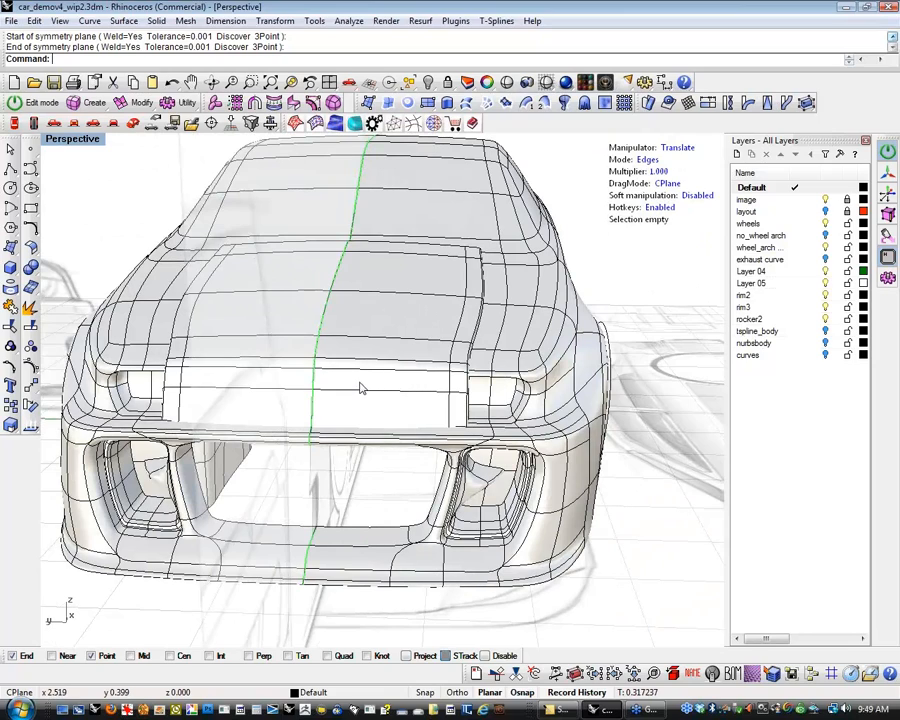
Scale the mirrored hood panel slightly across its width and deselect it.
click(358, 389)
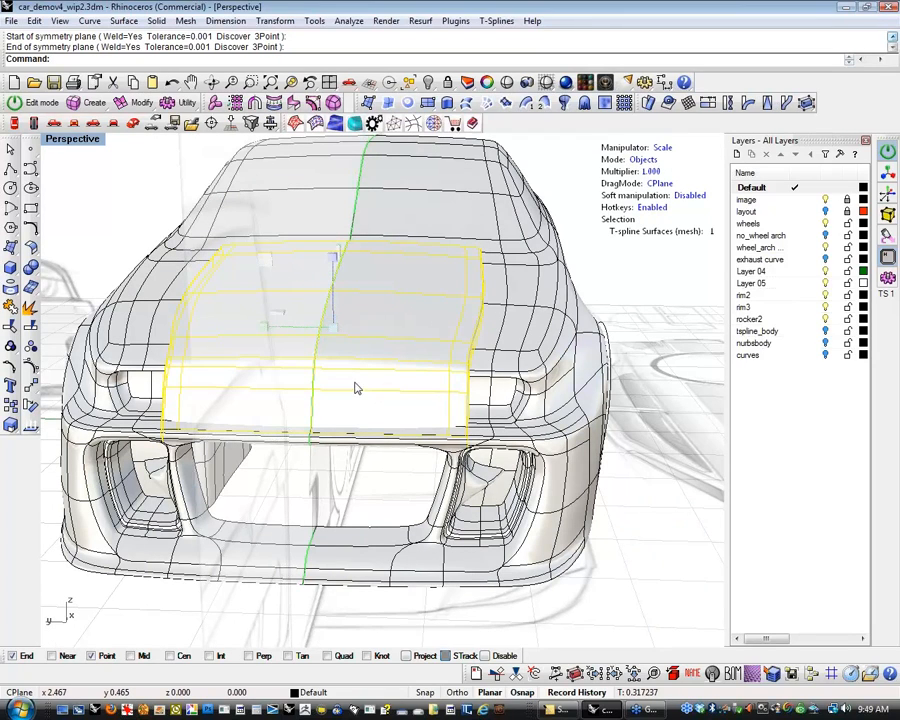
drag(268, 327, 269, 333)
right_drag(432, 419, 408, 456)
scroll(458, 448, up, 4)
click(250, 533)
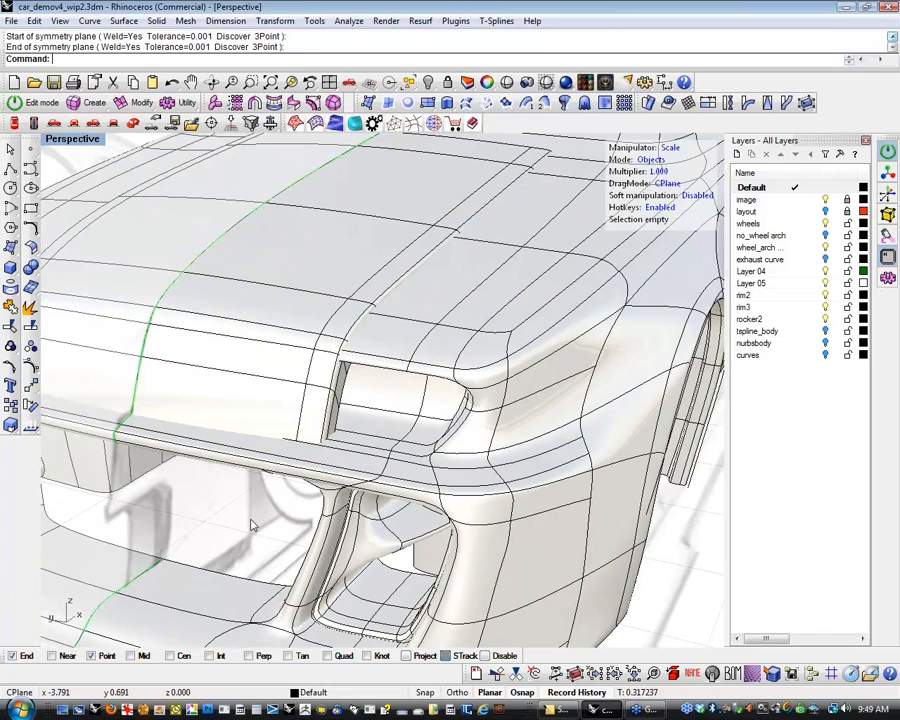
Select the nose panel's eight lower side edges beside the headlight opening and move them inward toward the centreline.
click(302, 406)
shift+click(311, 364)
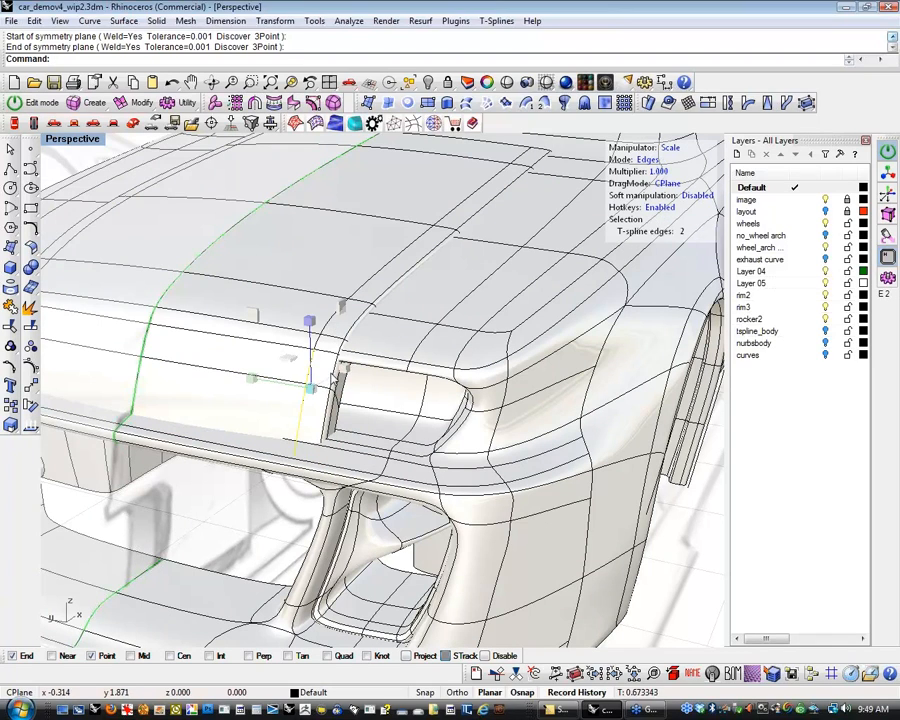
shift+click(329, 406)
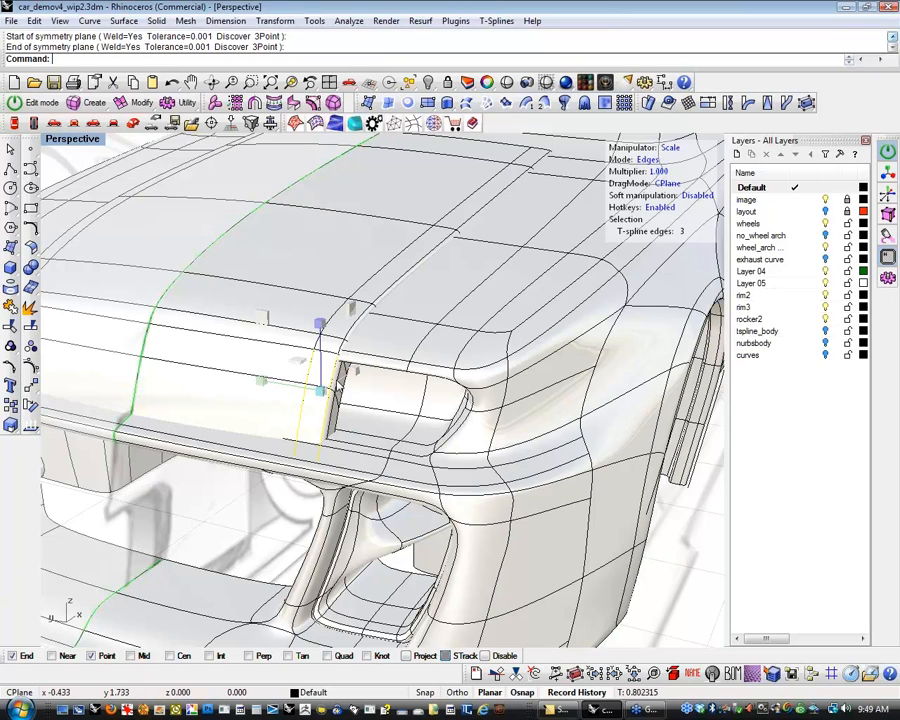
shift+click(340, 386)
shift+click(340, 402)
shift+click(338, 422)
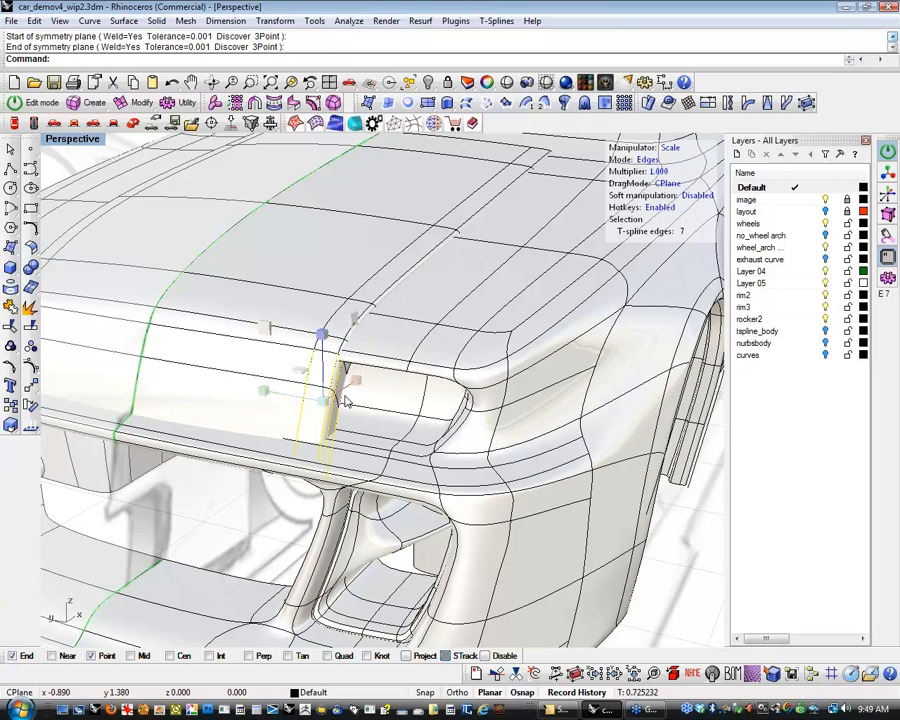
shift+click(337, 432)
mouse_move(376, 422)
right_down()
mouse_move(343, 398)
mouse_move(379, 433)
right_up()
key(w)
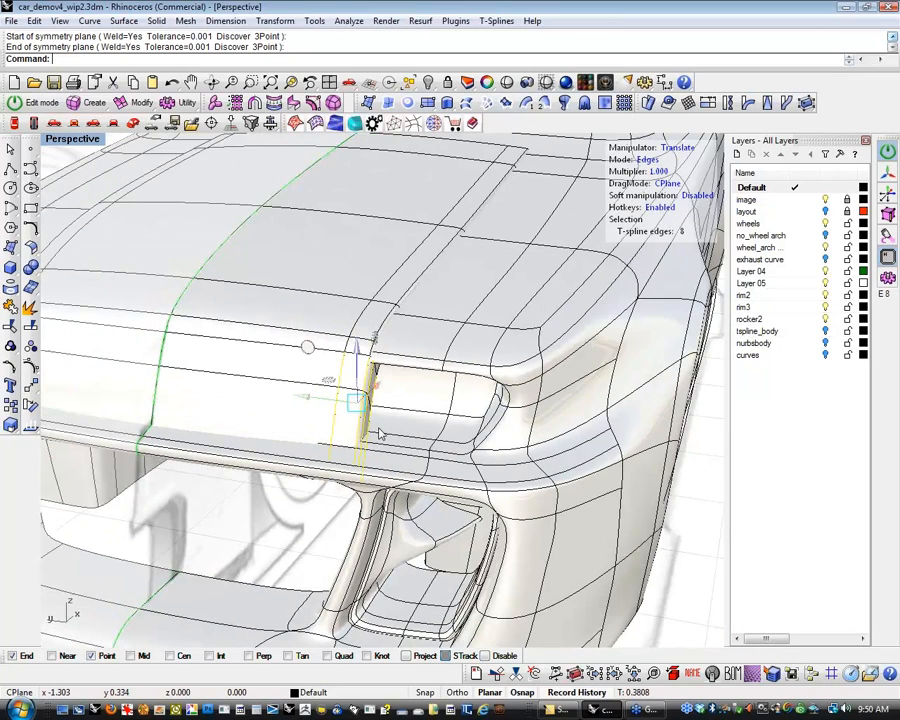
drag(310, 410, 263, 410)
Scale the hood panel's successive crosswise edge loops narrower across the width, from above the nose back to mid-hood.
scroll(378, 357, up, 4)
double_click(344, 334)
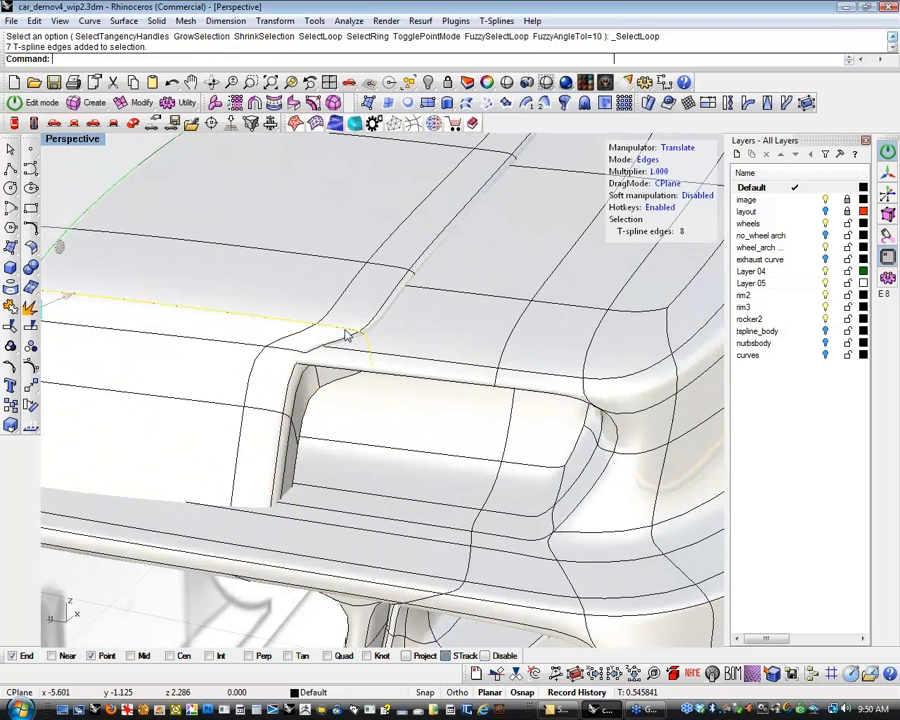
scroll(400, 375, down, 5)
key(r)
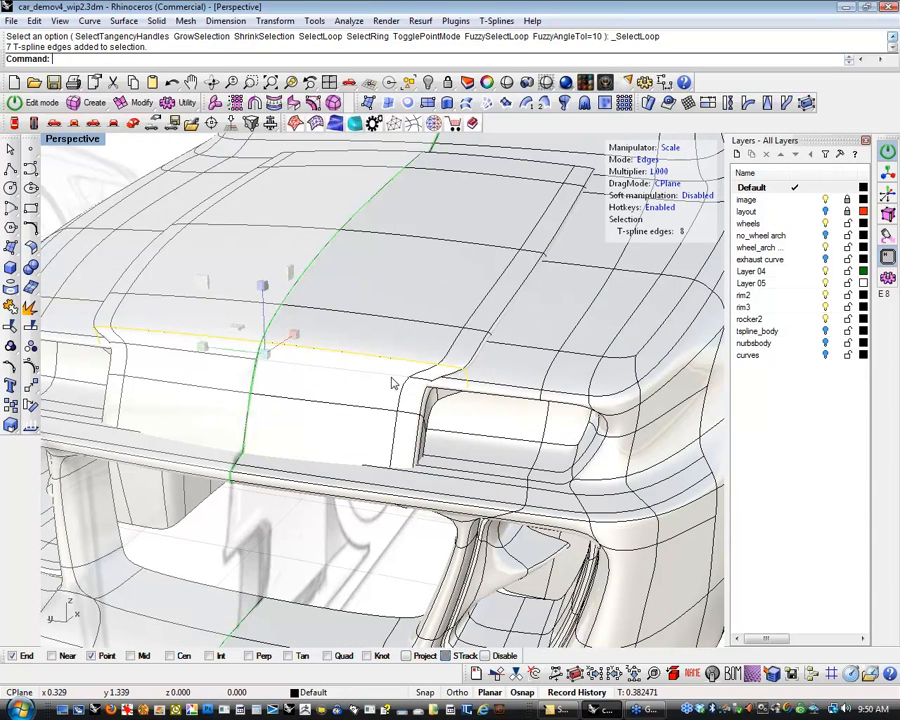
drag(215, 356, 224, 358)
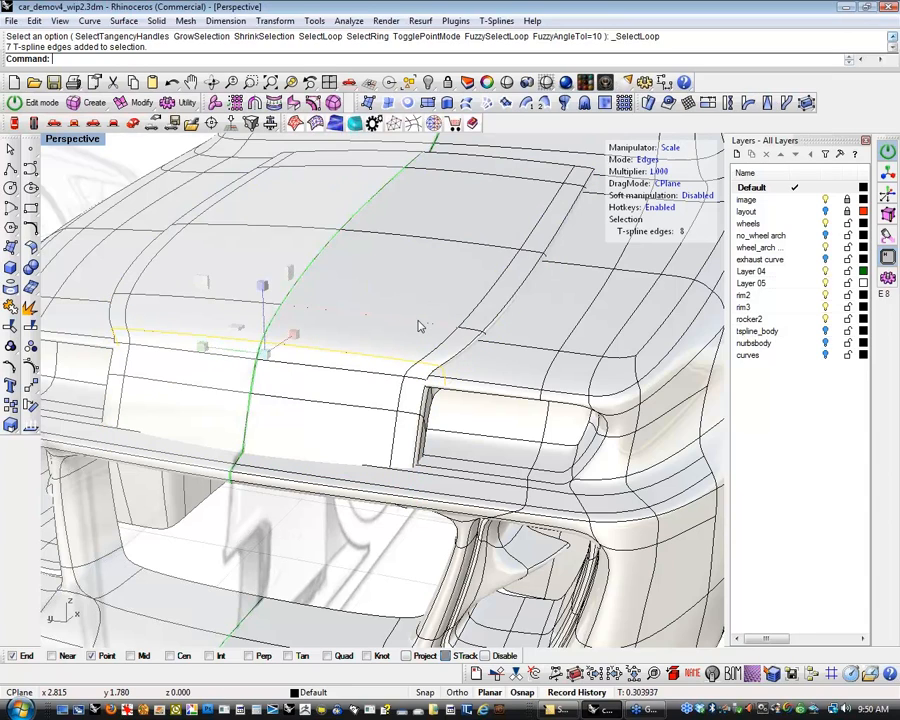
click(420, 326)
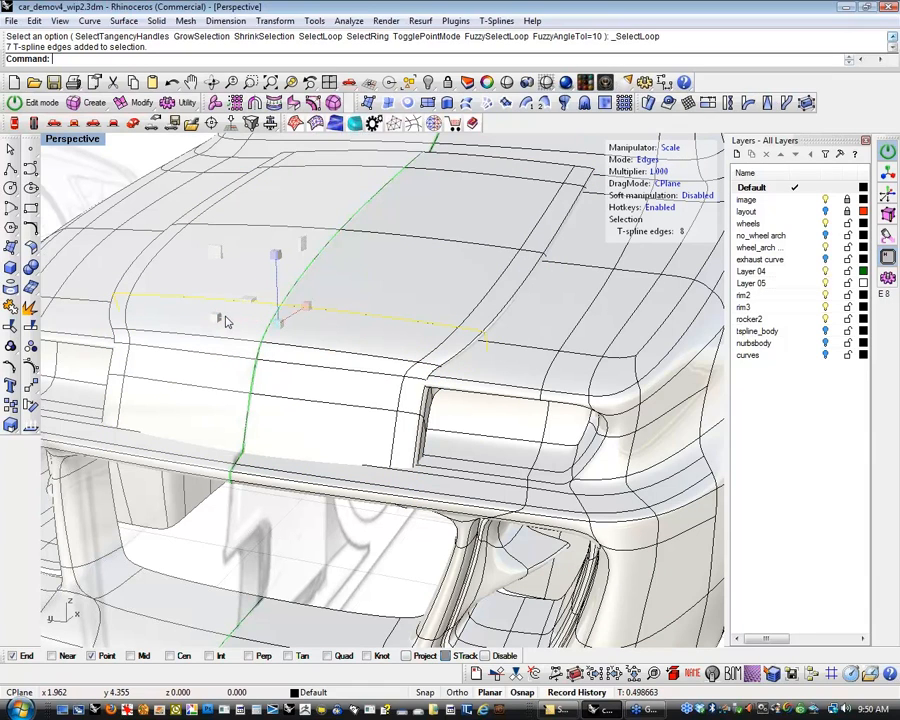
drag(226, 322, 231, 321)
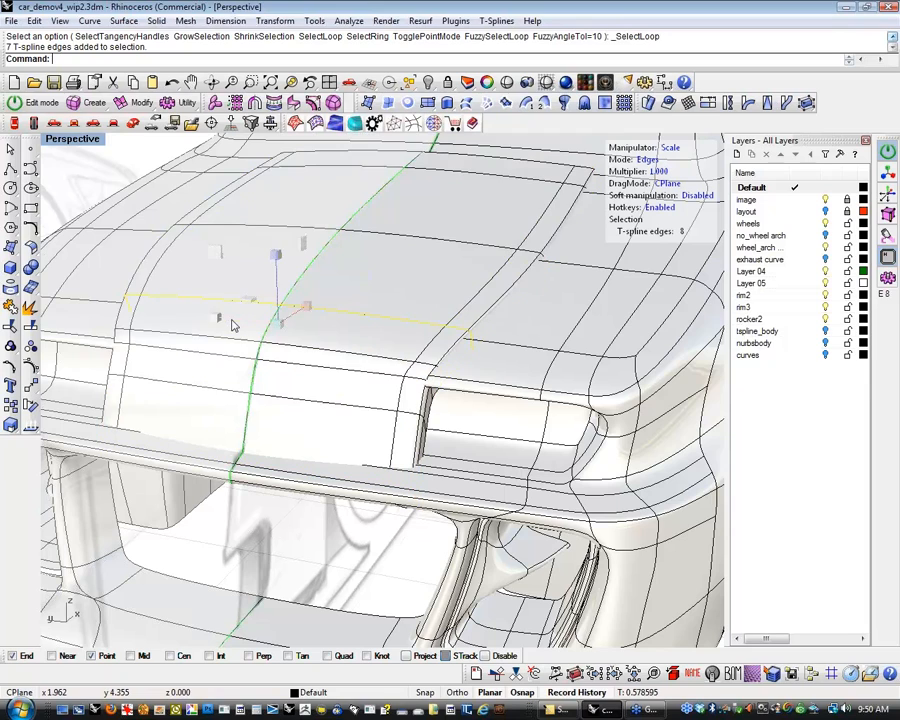
drag(273, 243, 281, 253)
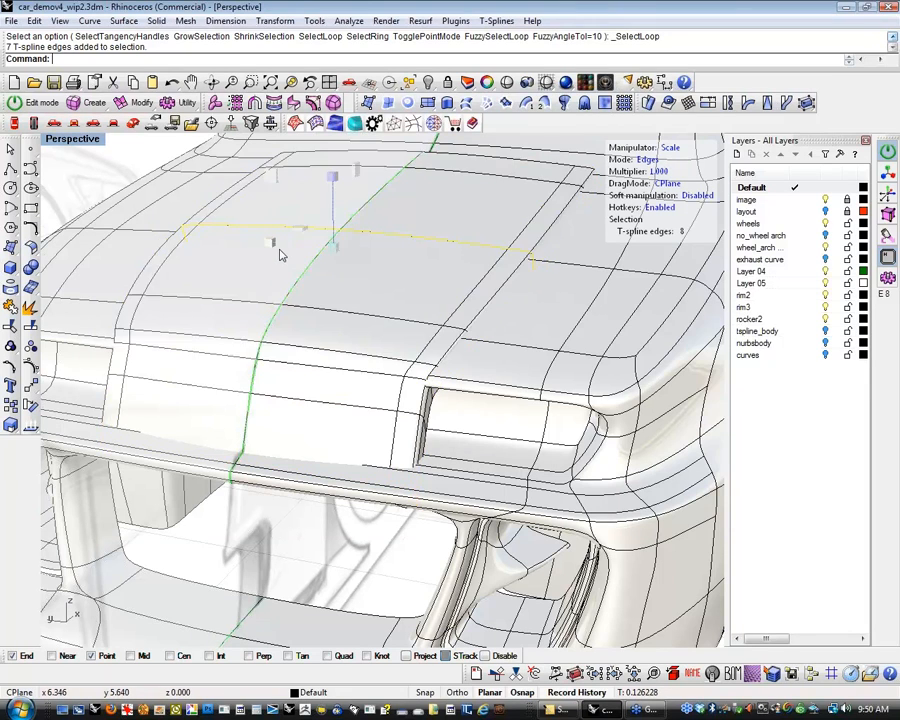
Select the two crosswise edge loops at the panel's front bend and nose and move them slightly forward.
right_drag(281, 253, 388, 341)
scroll(334, 400, up, 5)
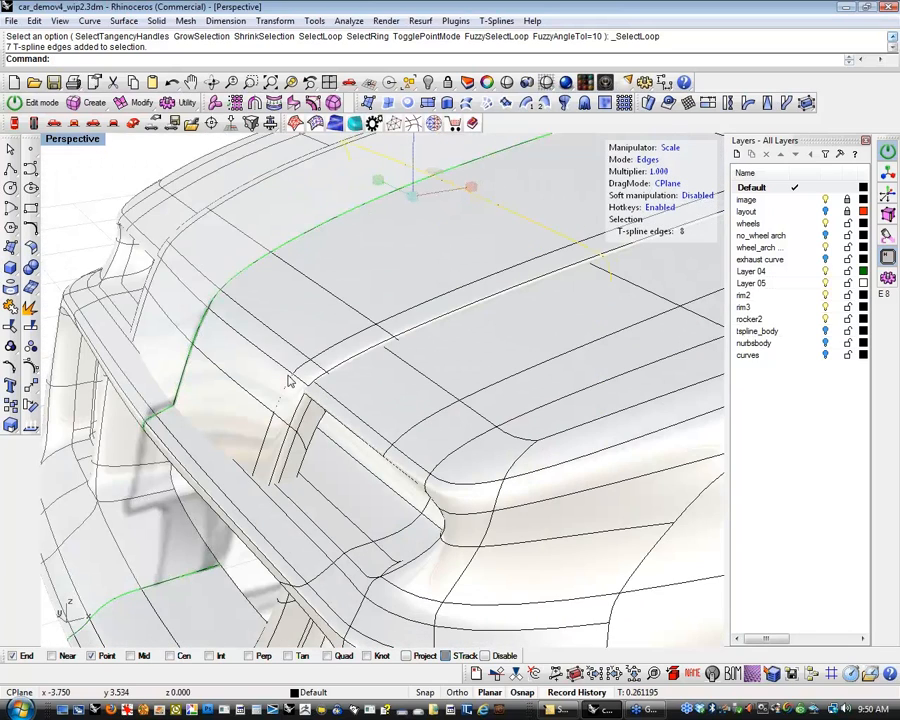
double_click(264, 360)
shift+double_click(254, 407)
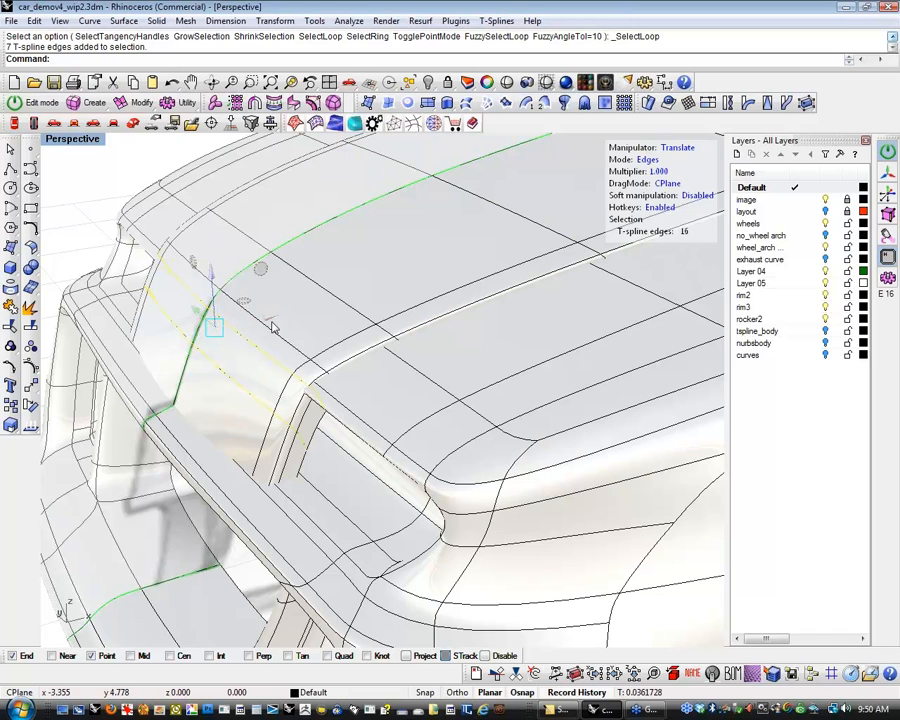
drag(272, 328, 268, 333)
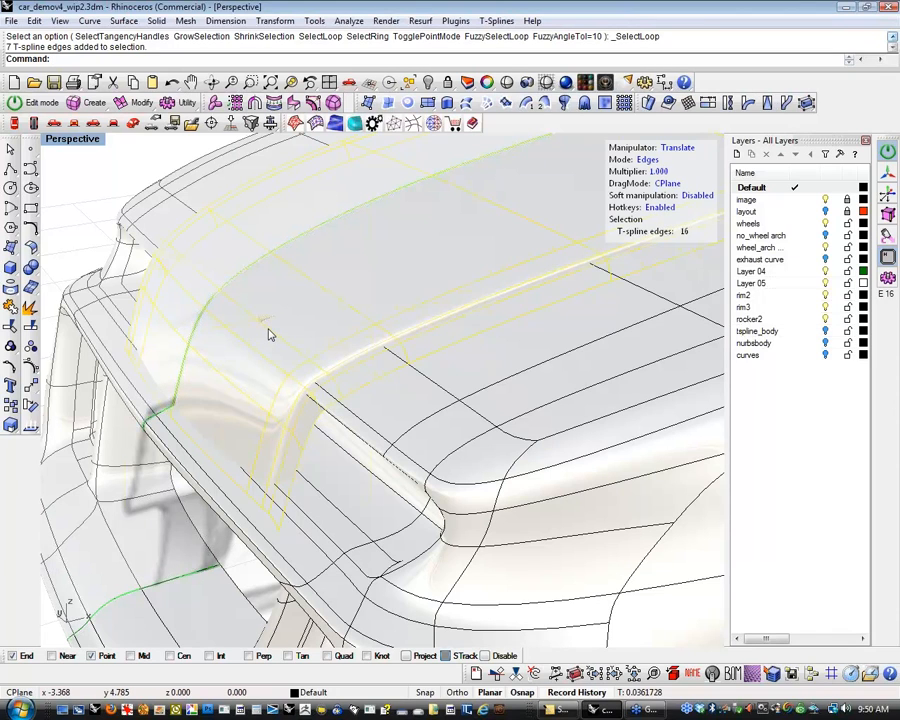
Scale the selected front crosswise edges of the nose panel narrower across the width.
right_drag(268, 335, 288, 494)
scroll(289, 494, up, 6)
right_drag(229, 496, 331, 392)
scroll(402, 303, down, 3)
scroll(402, 309, down, 6)
key(r)
drag(213, 349, 222, 352)
click(392, 428)
Reshape the nose profile by moving its crosswise edge loops in height and along the car's length.
right_drag(392, 428, 388, 402)
scroll(418, 378, up, 5)
double_click(387, 400)
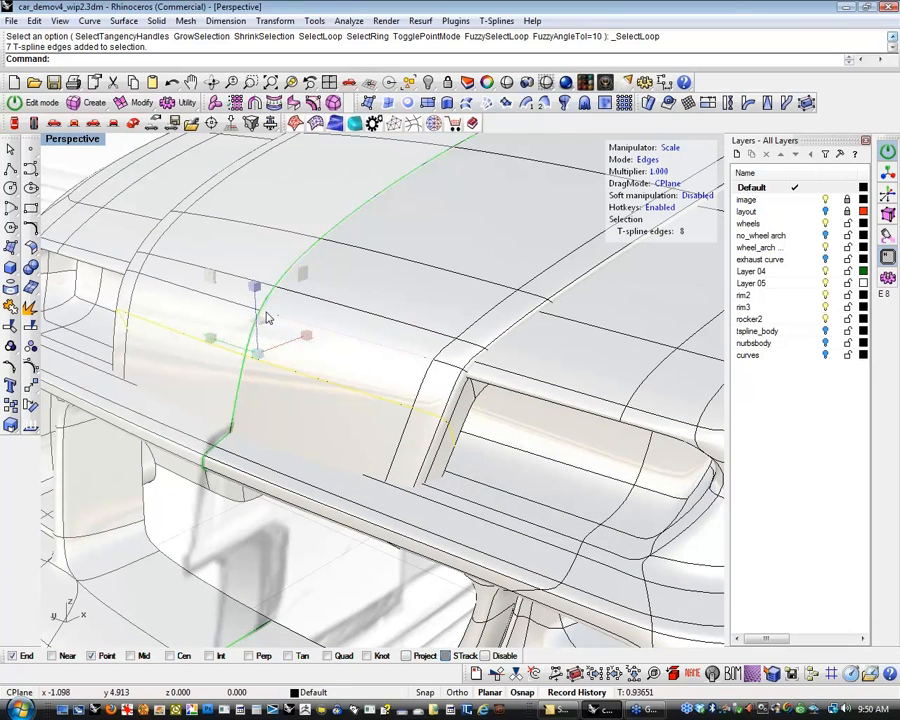
key(w)
drag(257, 300, 283, 281)
right_drag(285, 285, 130, 160)
drag(204, 274, 213, 272)
click(156, 228)
drag(165, 212, 166, 213)
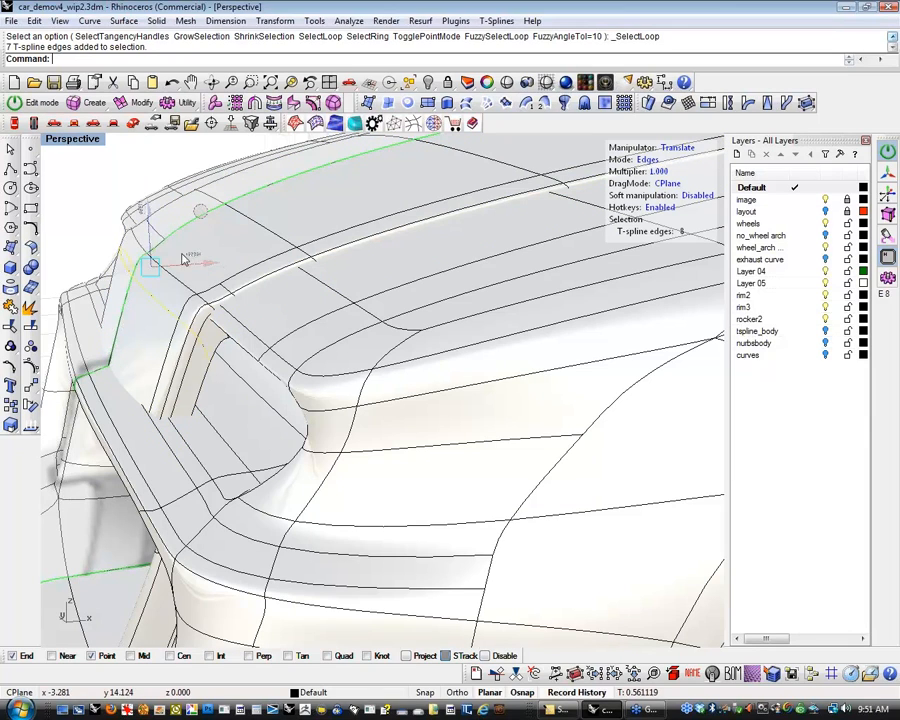
Shift the selected crosswise edge loop at the nose bend slightly along the car's length and in height, then clear the selection.
drag(206, 262, 214, 267)
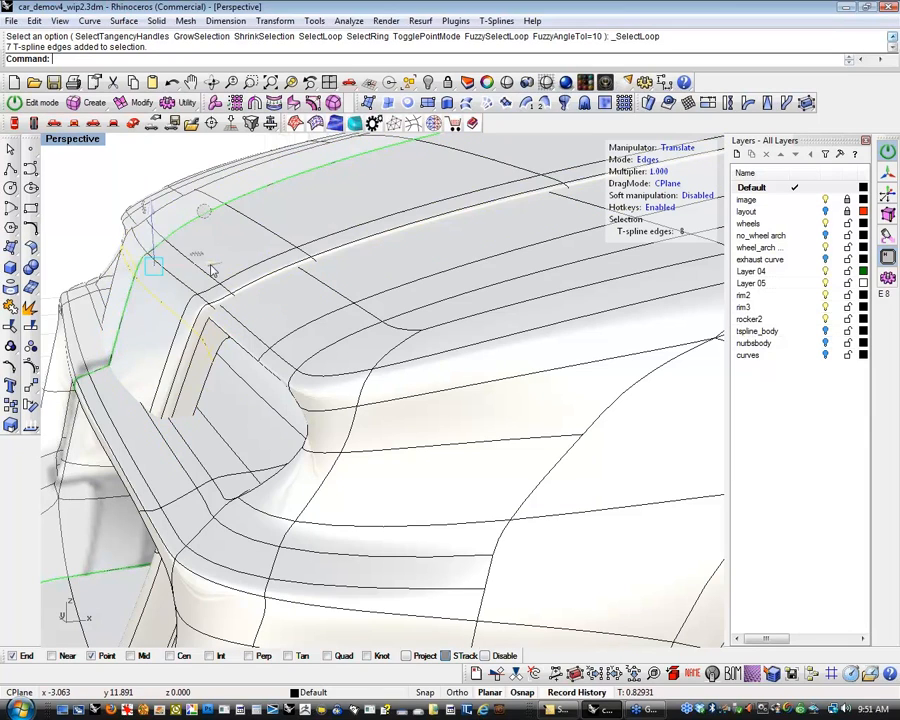
drag(212, 222, 233, 209)
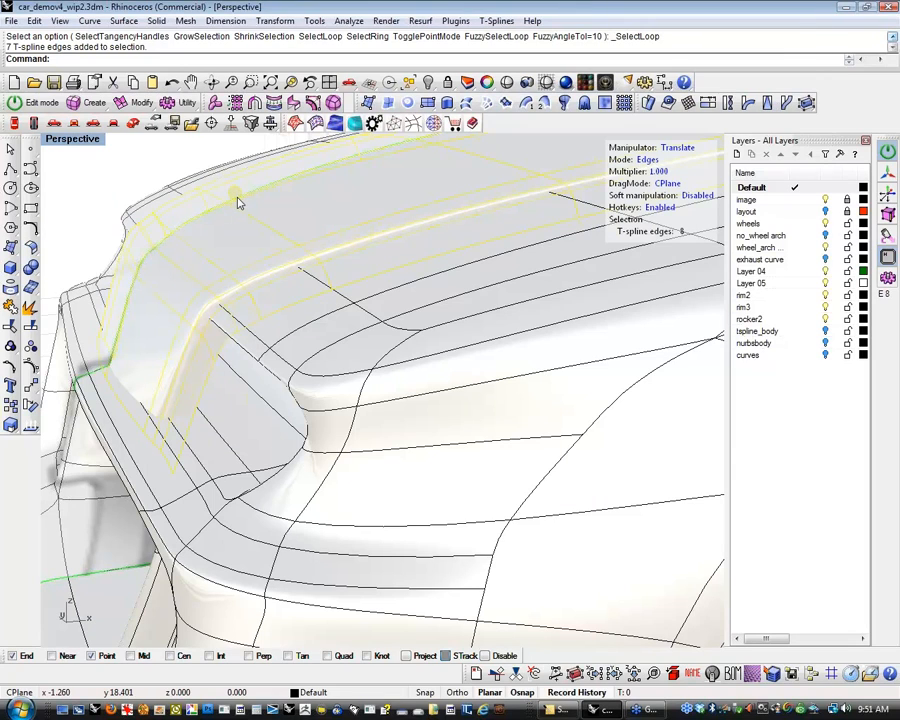
drag(235, 205, 203, 222)
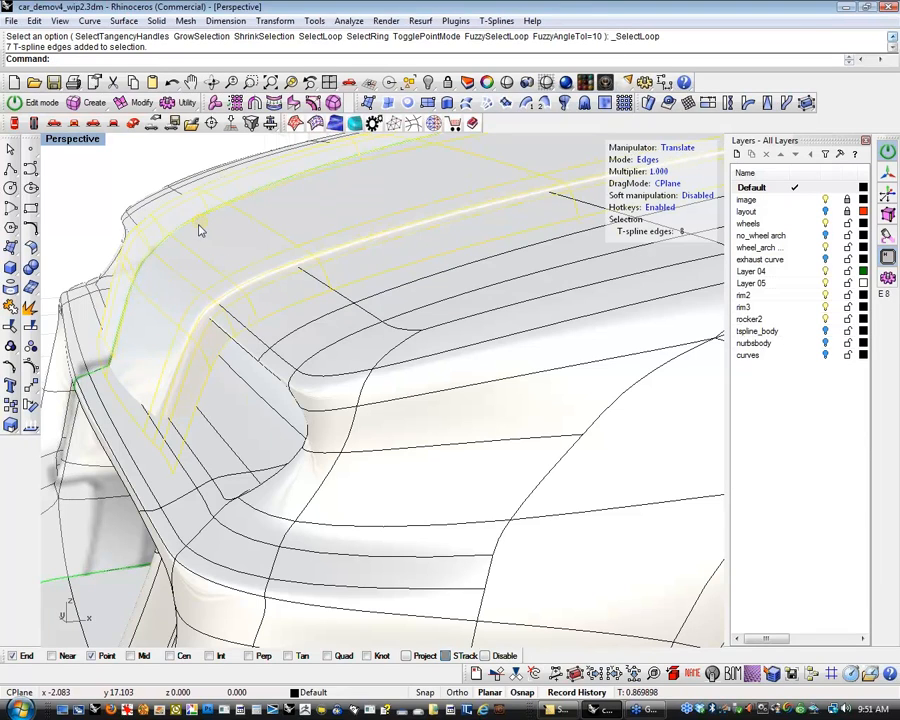
drag(203, 226, 205, 230)
right_drag(215, 249, 397, 369)
click(144, 219)
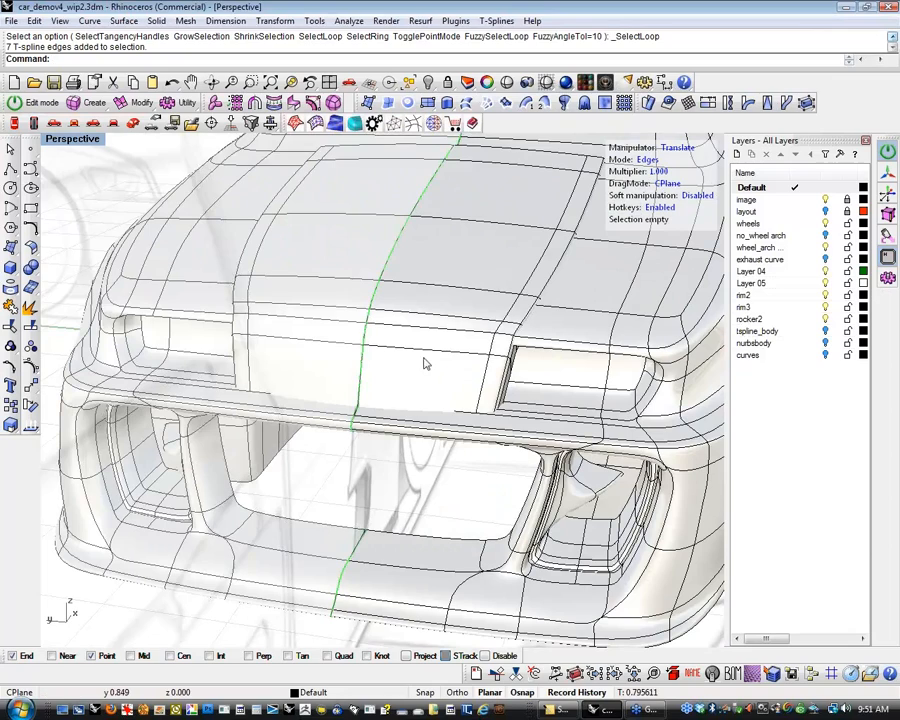
Delete the two front nose faces on either side of the centreline to open the grille area.
right_drag(452, 384, 281, 394)
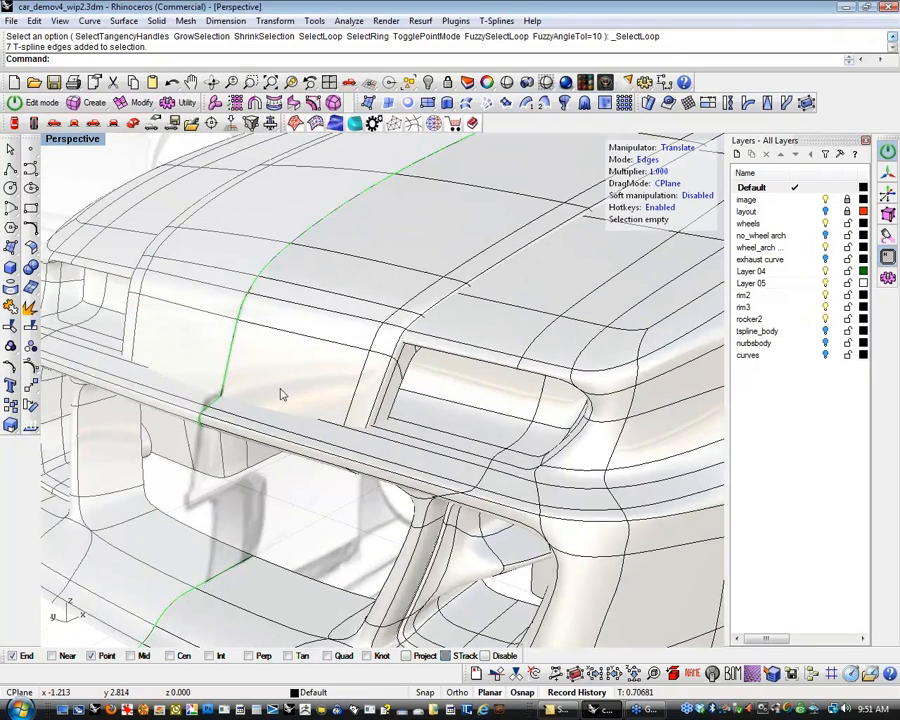
click(297, 383)
shift+click(197, 360)
right_drag(310, 394, 287, 394)
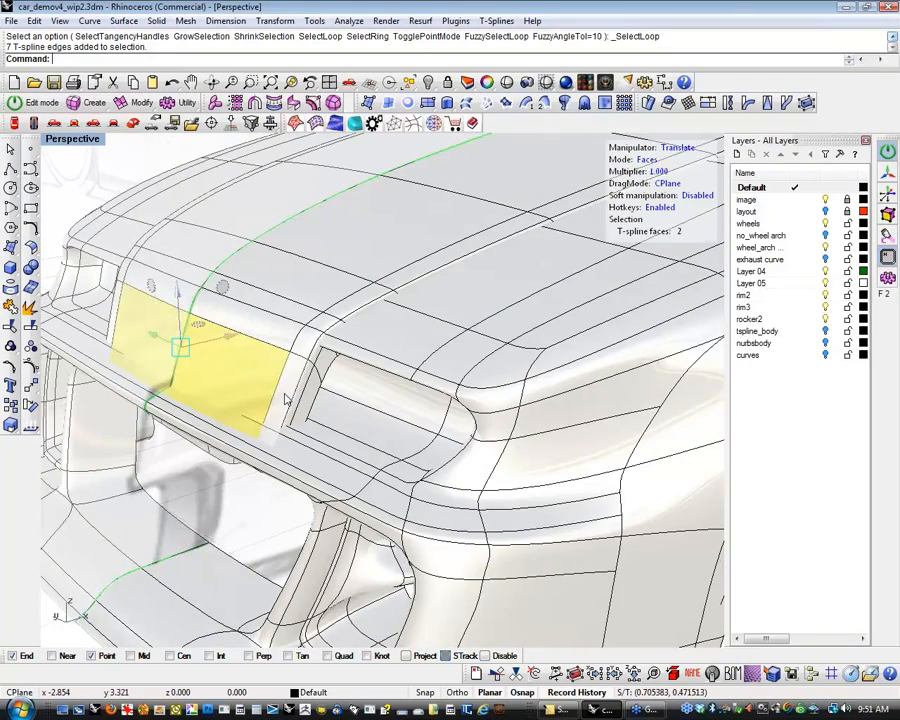
key(Delete)
scroll(287, 400, up, 6)
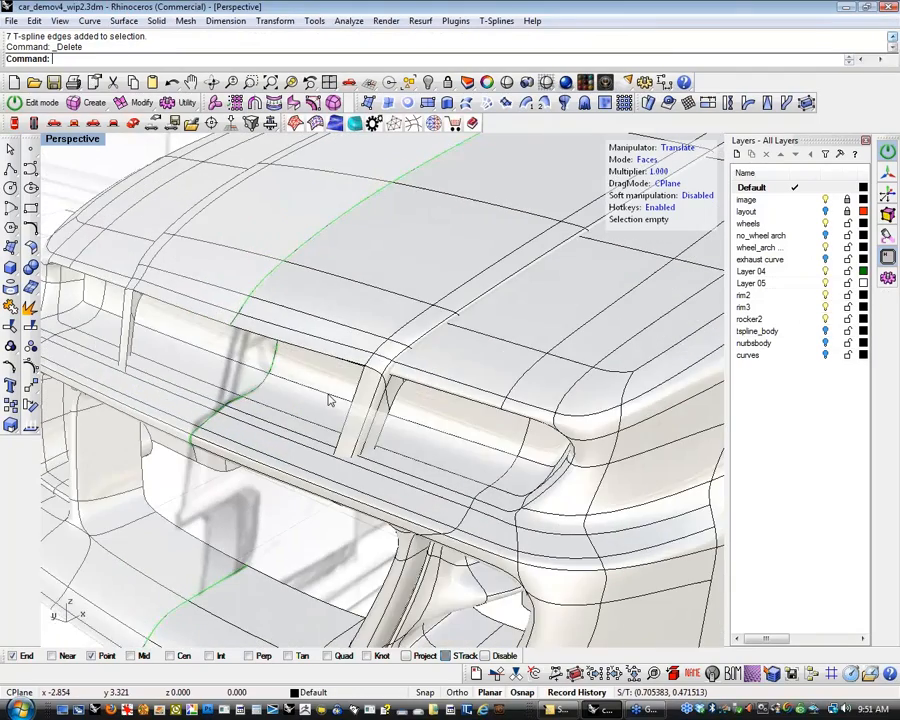
scroll(370, 401, down, 6)
right_drag(325, 415, 282, 409)
Extrude the upper and side border edges of the nose opening backward along the car's length to form an inner flange.
scroll(321, 388, up, 5)
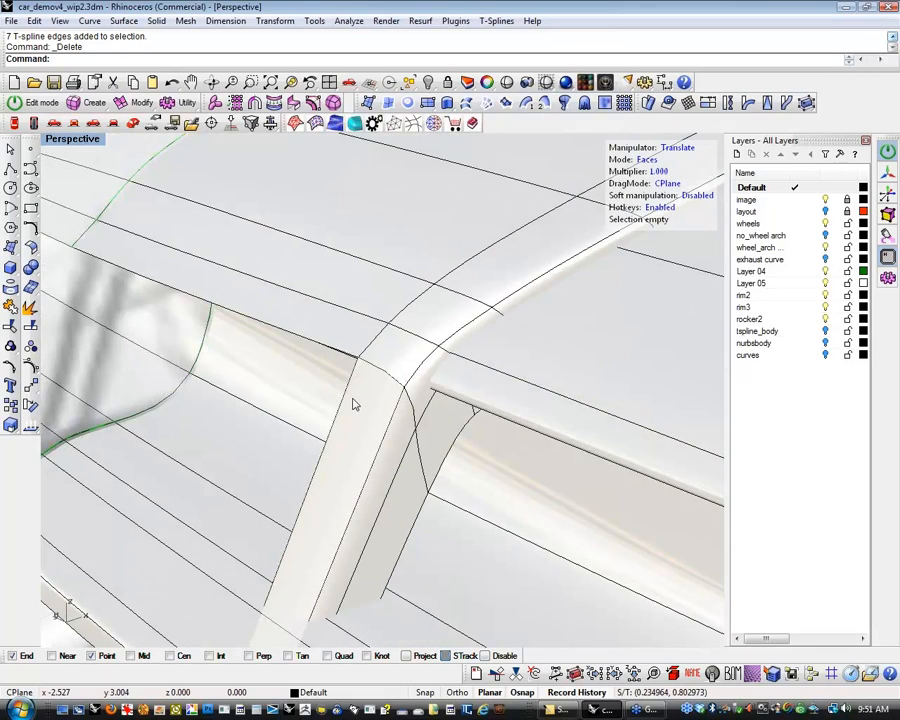
click(353, 417)
shift+click(334, 354)
scroll(333, 355, down, 3)
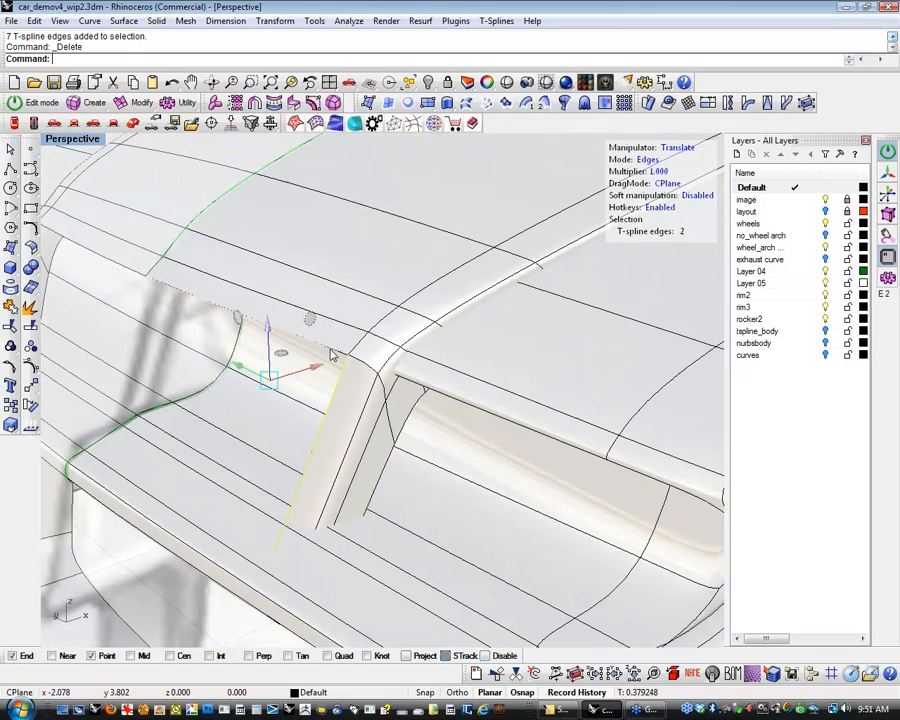
scroll(333, 355, down, 3)
shift+right_drag(302, 369, 385, 442)
shift+click(272, 364)
shift+click(229, 358)
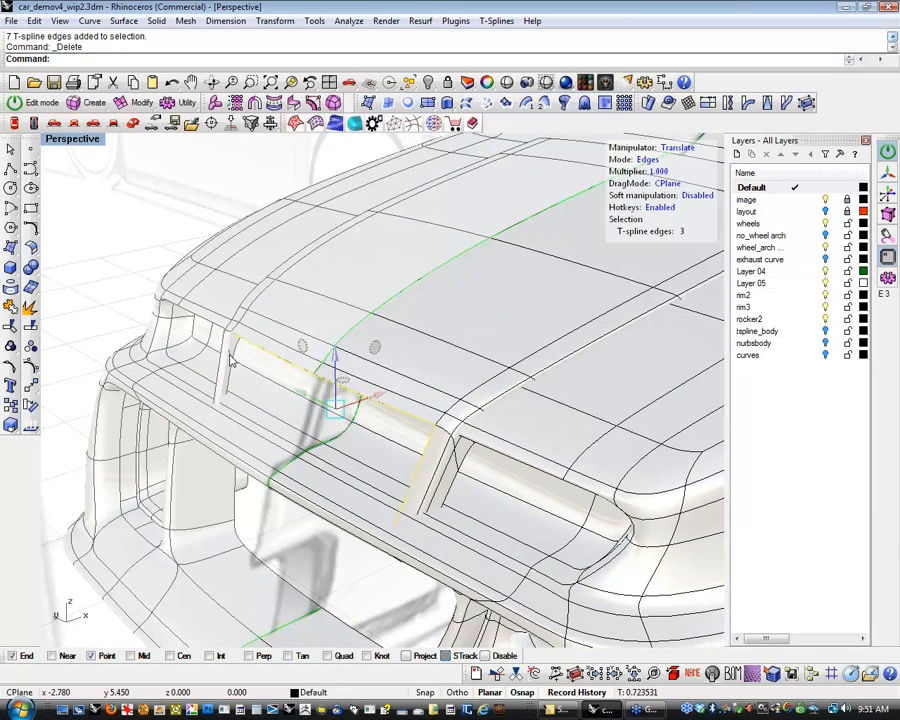
right_drag(307, 430, 283, 420)
drag(317, 388, 466, 352)
scroll(422, 462, down, 7)
right_drag(422, 462, 570, 440)
click(459, 390)
Insert a simple edge alongside the two crosswise flange edges at the upper corner of the nose opening.
scroll(426, 404, up, 5)
mouse_move(420, 394)
right_down()
mouse_move(376, 360)
mouse_move(415, 372)
mouse_move(374, 358)
mouse_move(386, 376)
mouse_move(344, 382)
mouse_move(313, 364)
mouse_move(331, 357)
mouse_move(326, 364)
right_up()
click(265, 299)
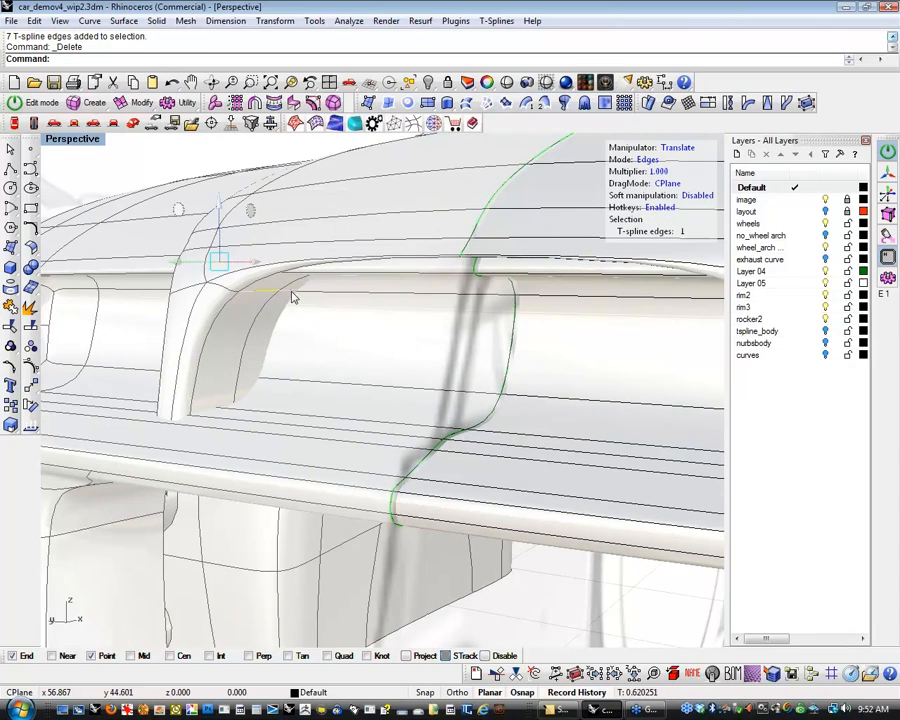
shift+click(292, 295)
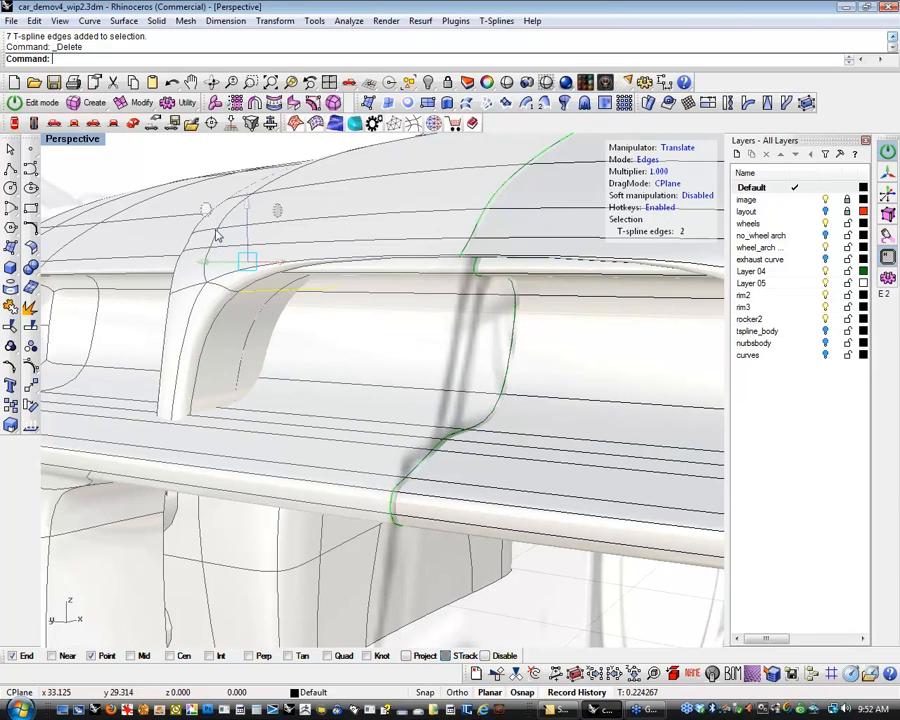
click(147, 109)
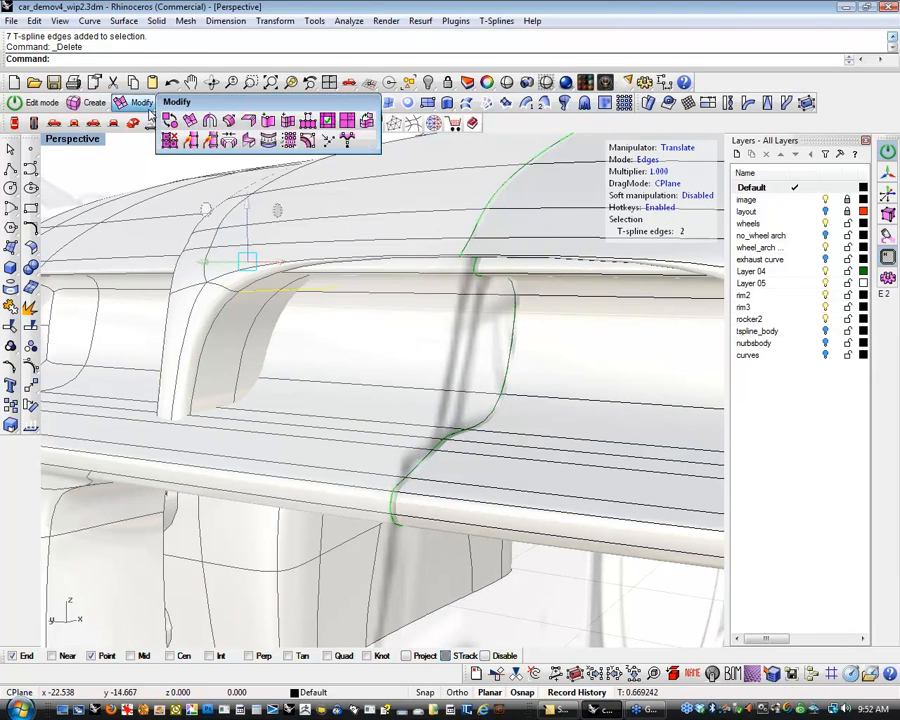
click(287, 120)
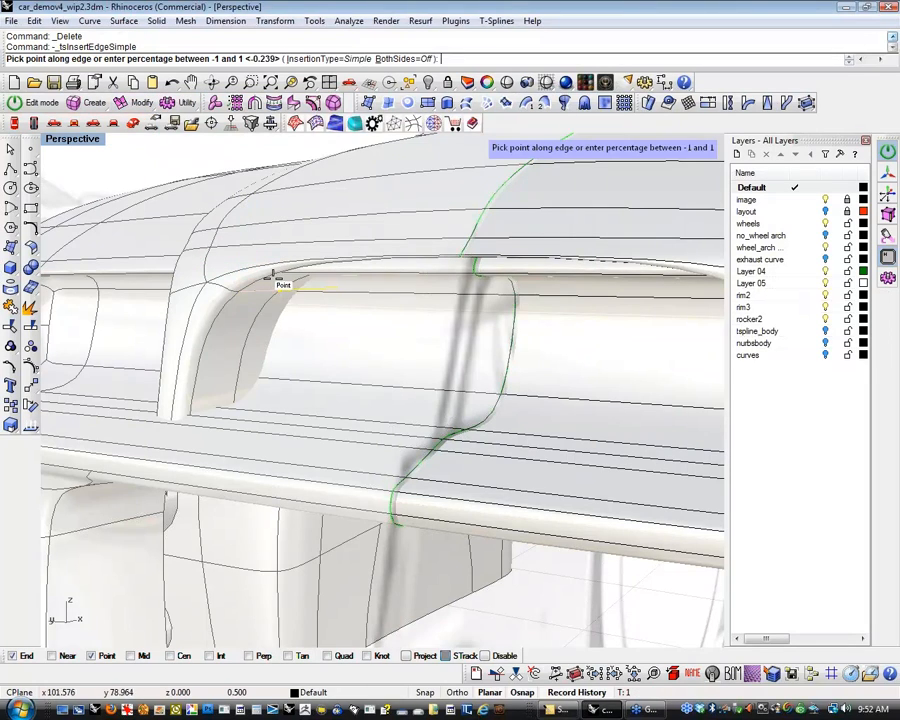
scroll(268, 275, up, 2)
scroll(268, 275, up, 2)
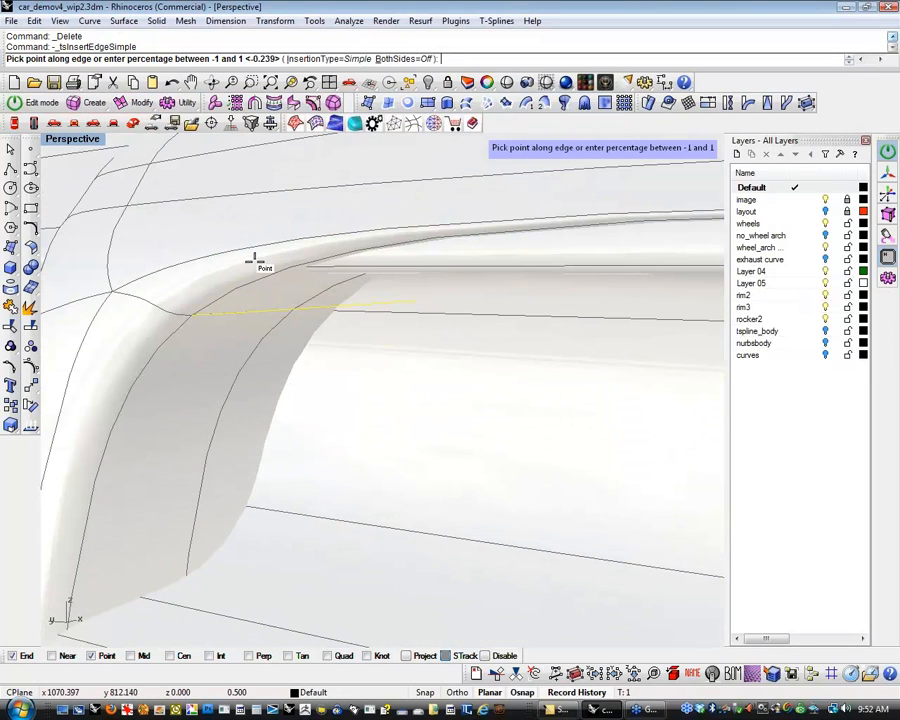
click(130, 104)
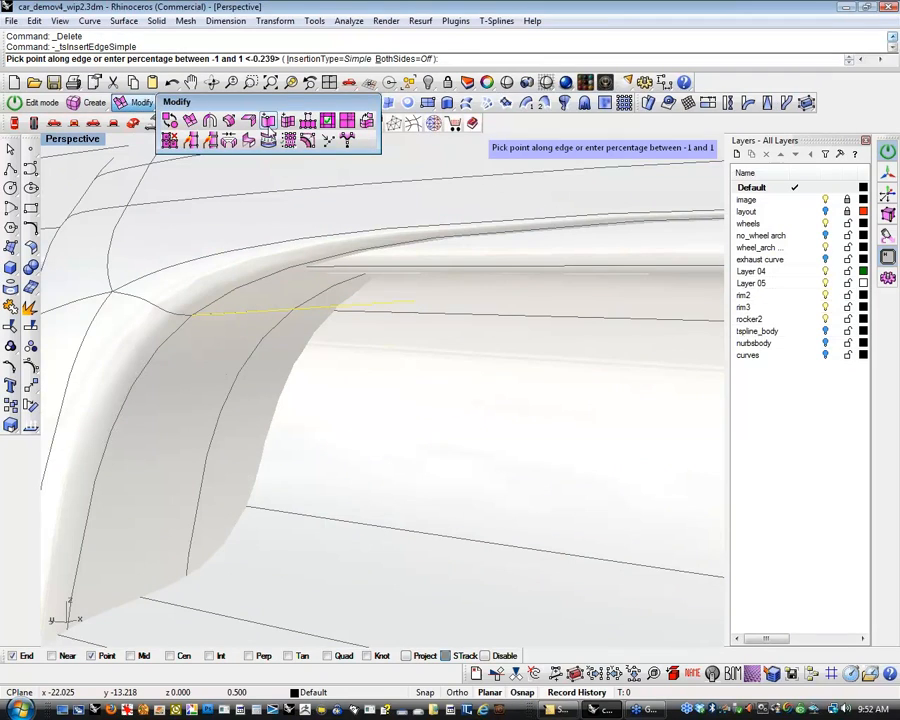
click(288, 139)
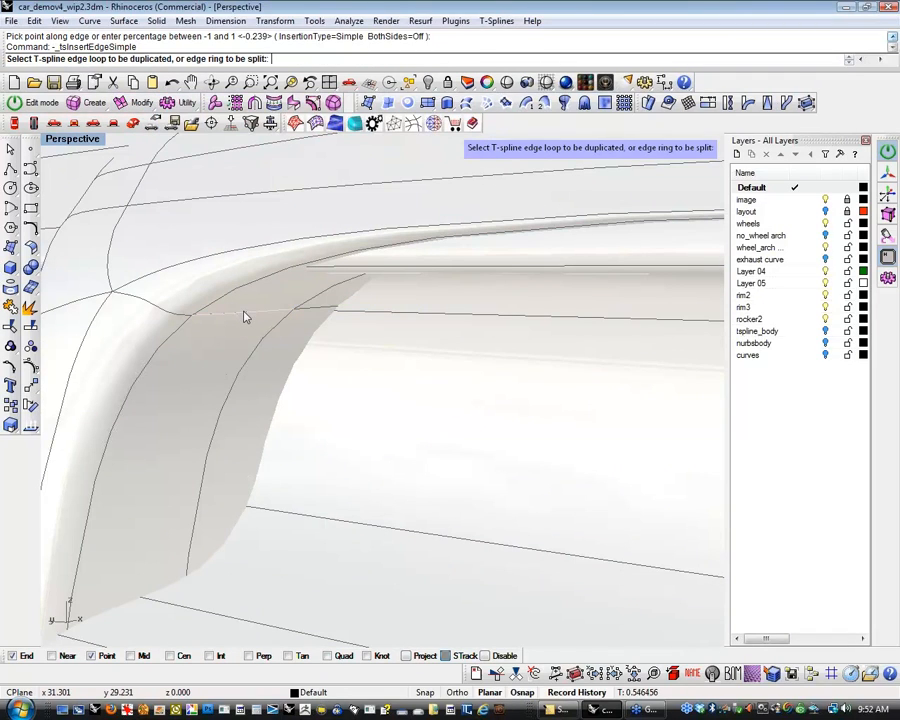
click(311, 313)
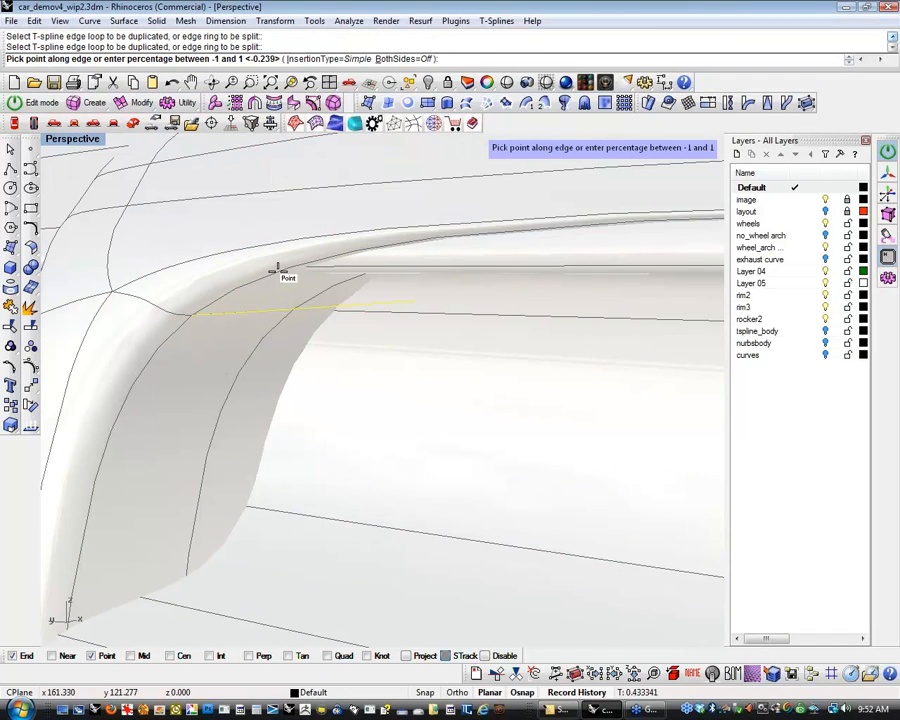
scroll(275, 268, down, 3)
right_drag(273, 273, 250, 244)
click(252, 305)
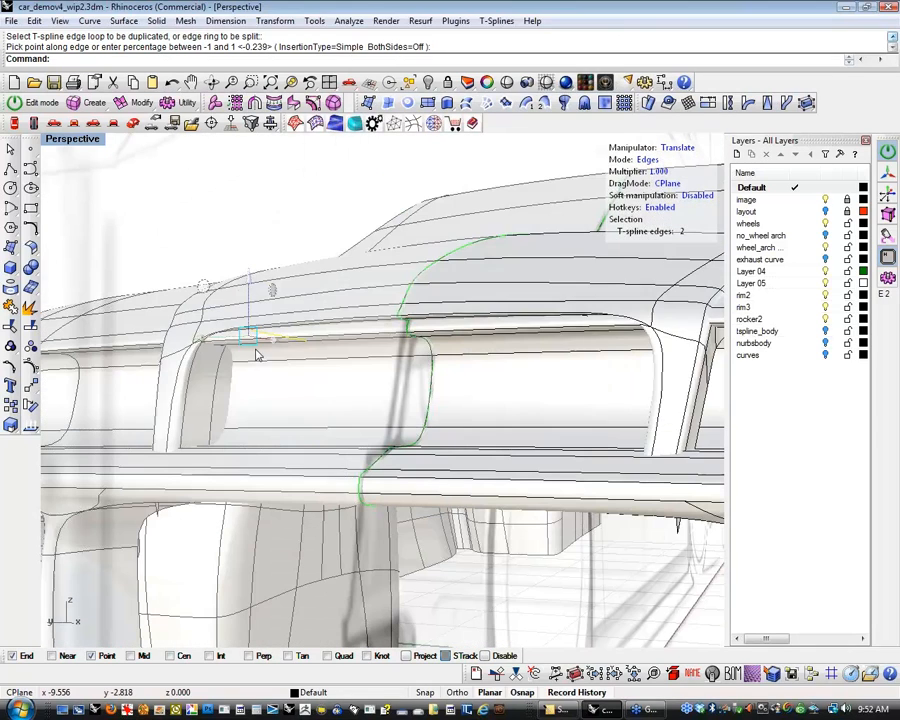
click(249, 296)
right_drag(425, 368, 366, 311)
double_click(366, 311)
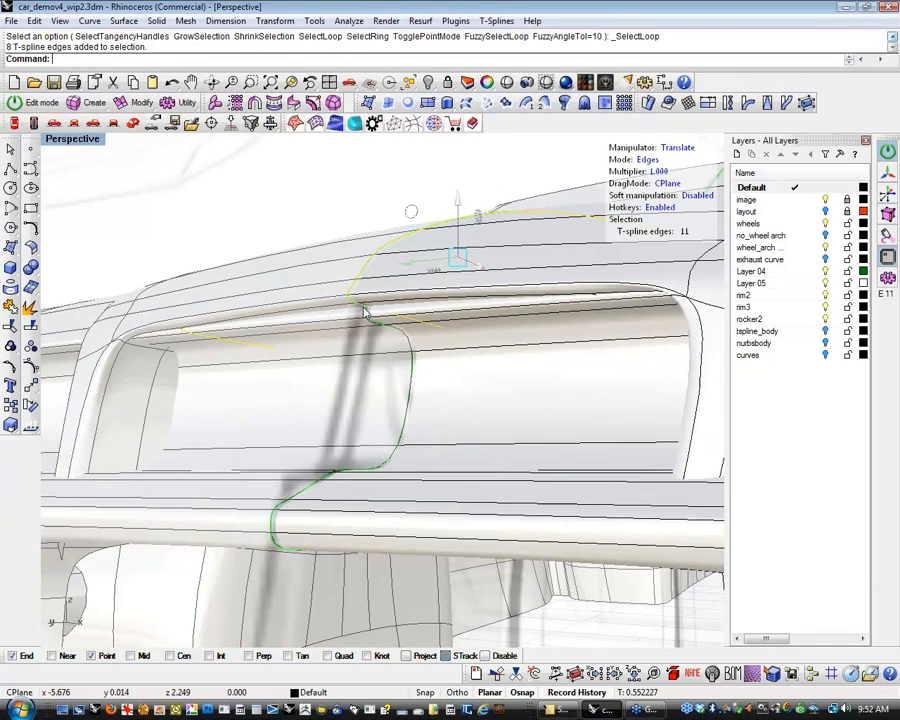
scroll(364, 312, down, 5)
ctrl+drag(305, 168, 567, 292)
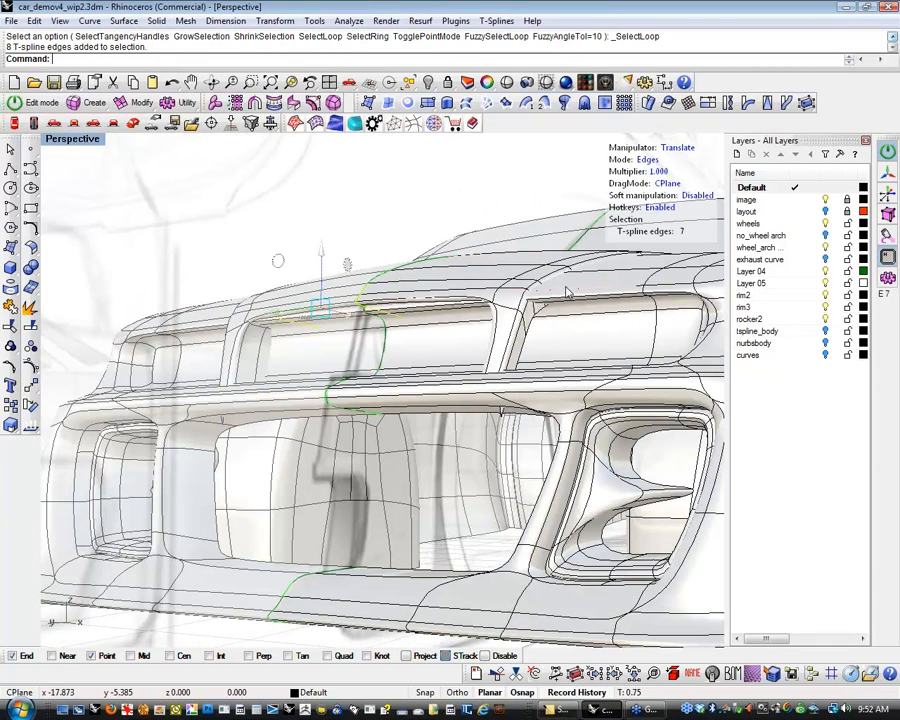
ctrl+drag(375, 215, 357, 290)
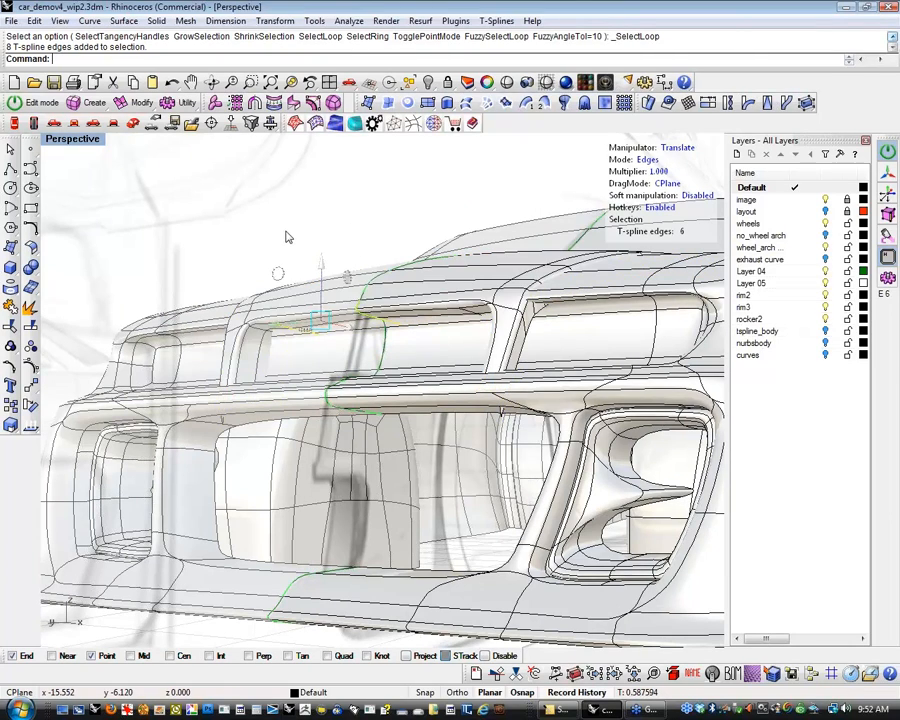
click(302, 240)
Move the short flange edge at the centreline and the one at the opening's upper corner slightly to refine the lip.
right_drag(302, 240, 320, 244)
scroll(372, 293, up, 7)
click(399, 324)
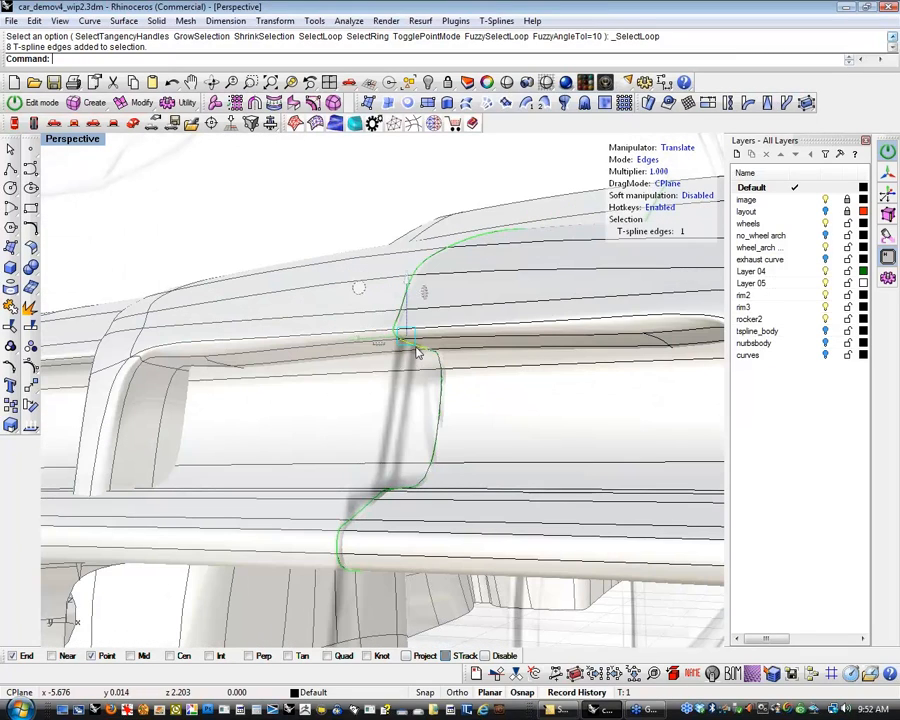
drag(408, 294, 402, 296)
click(214, 259)
click(145, 287)
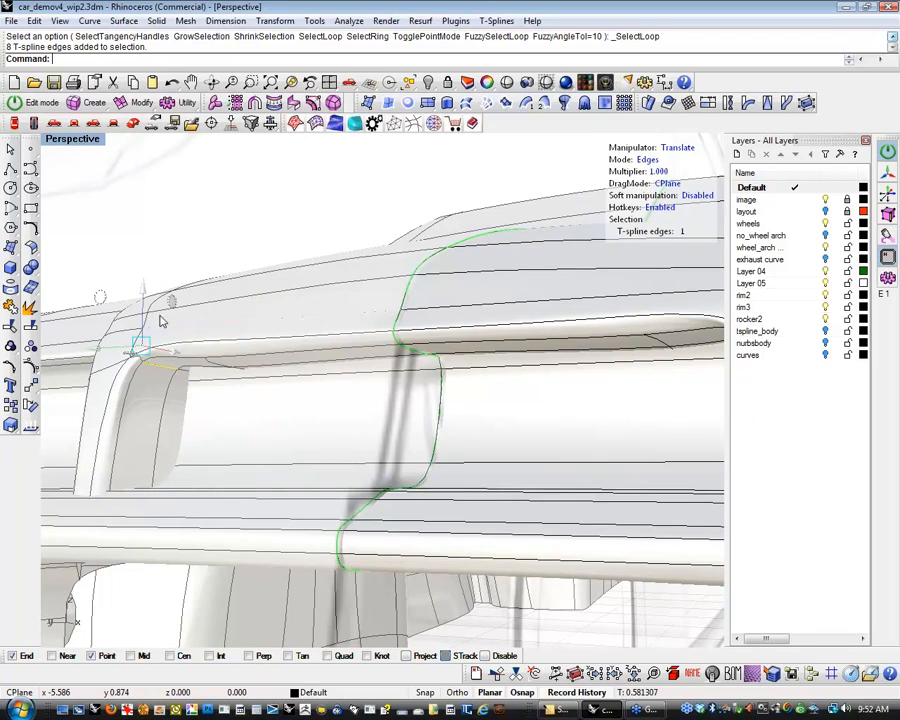
drag(145, 287, 145, 300)
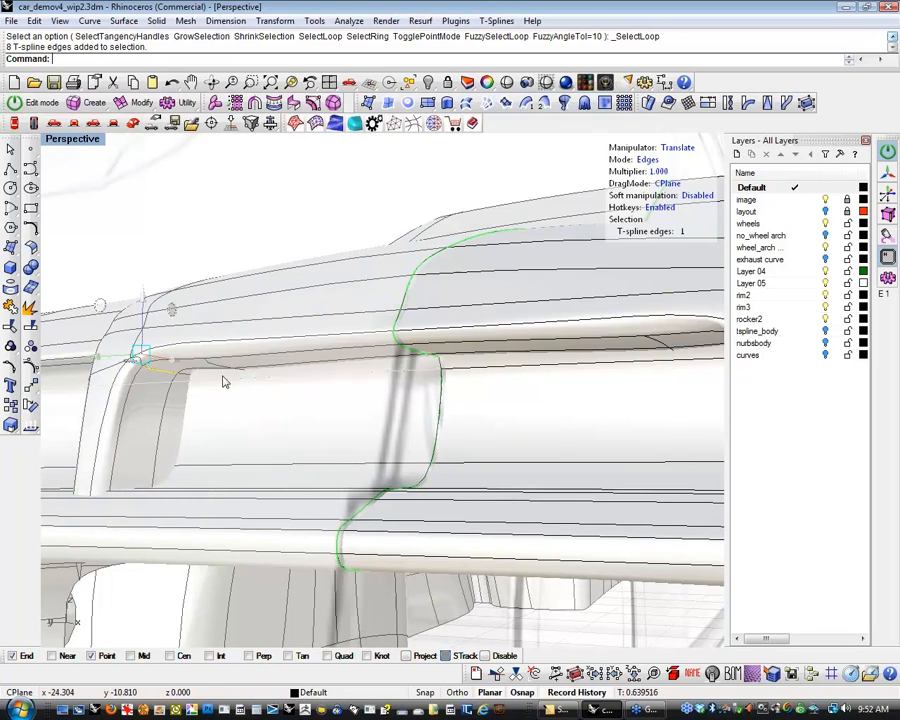
drag(205, 321, 184, 307)
click(122, 235)
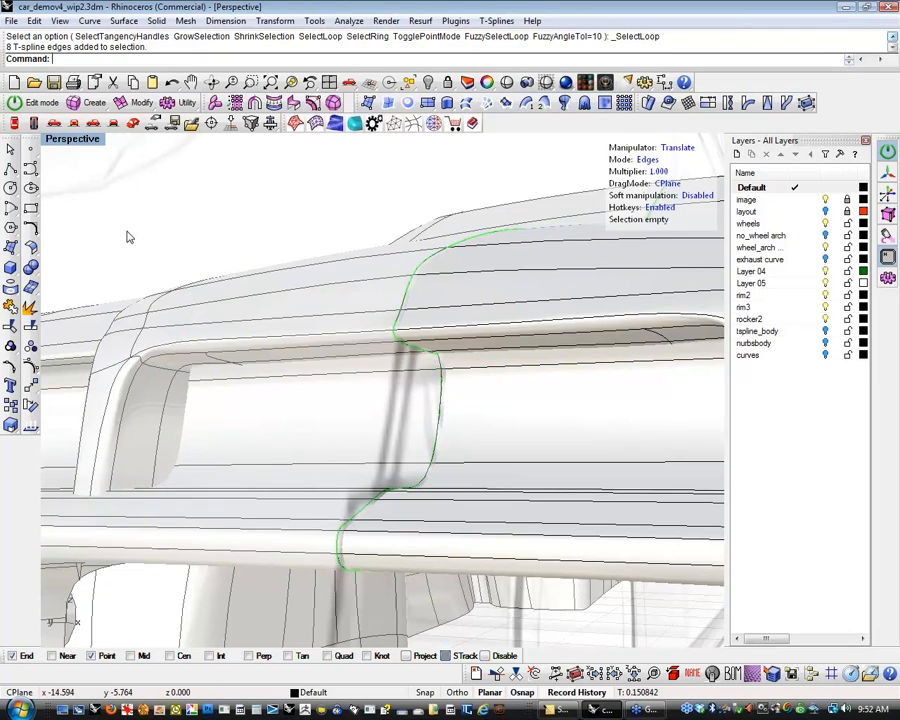
Insert a simple edge a short way down the opening's side flange, parallel to the edge loop at its upper corner.
scroll(130, 240, down, 3)
right_drag(140, 254, 215, 366)
scroll(496, 361, up, 5)
right_drag(496, 361, 440, 380)
scroll(516, 374, down, 7)
scroll(480, 355, up, 5)
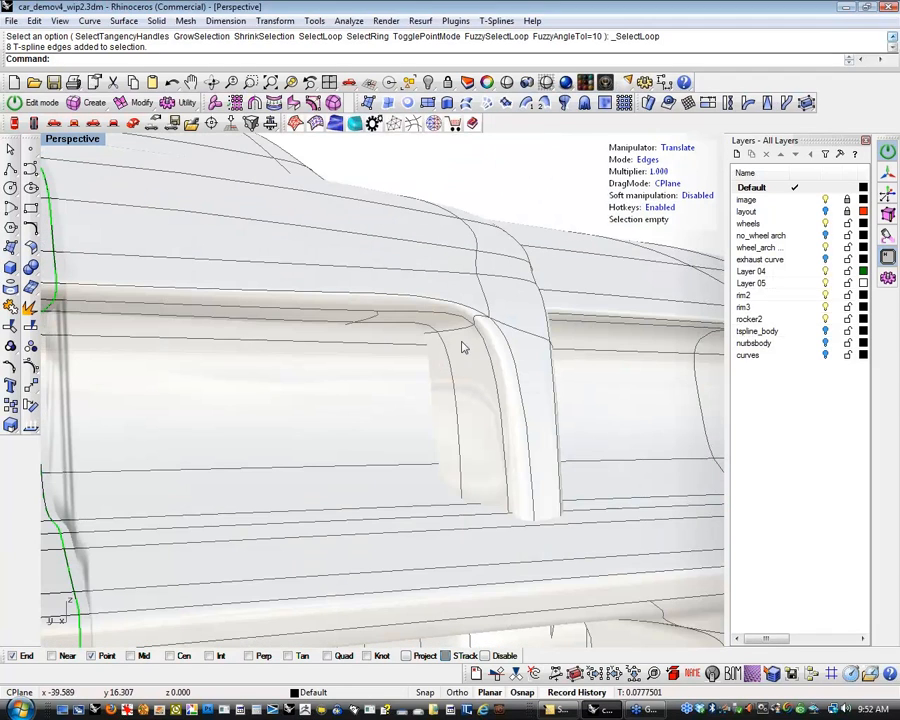
click(462, 338)
double_click(460, 337)
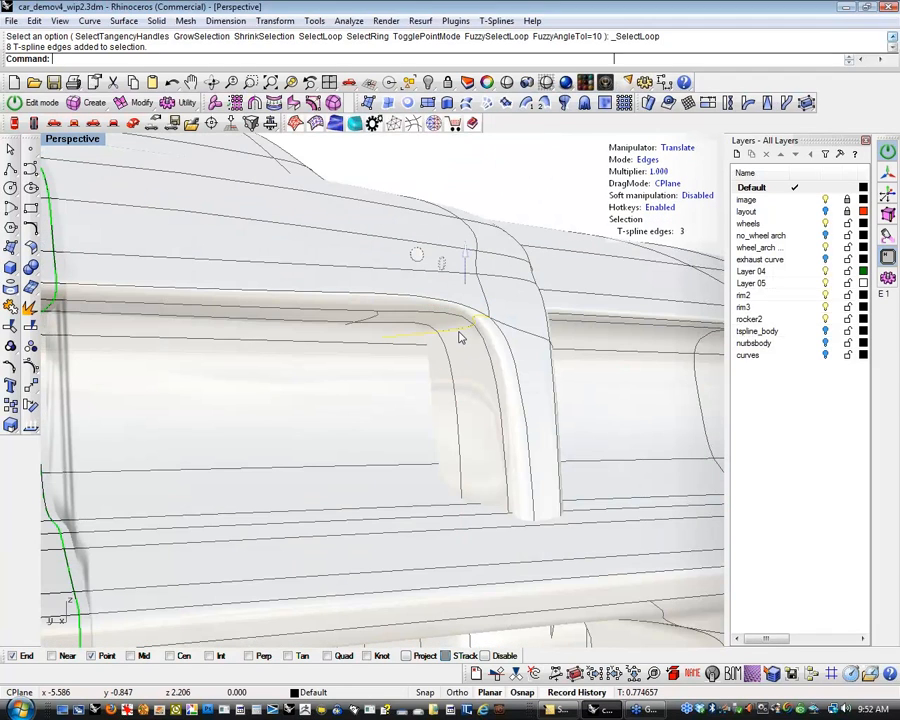
click(139, 104)
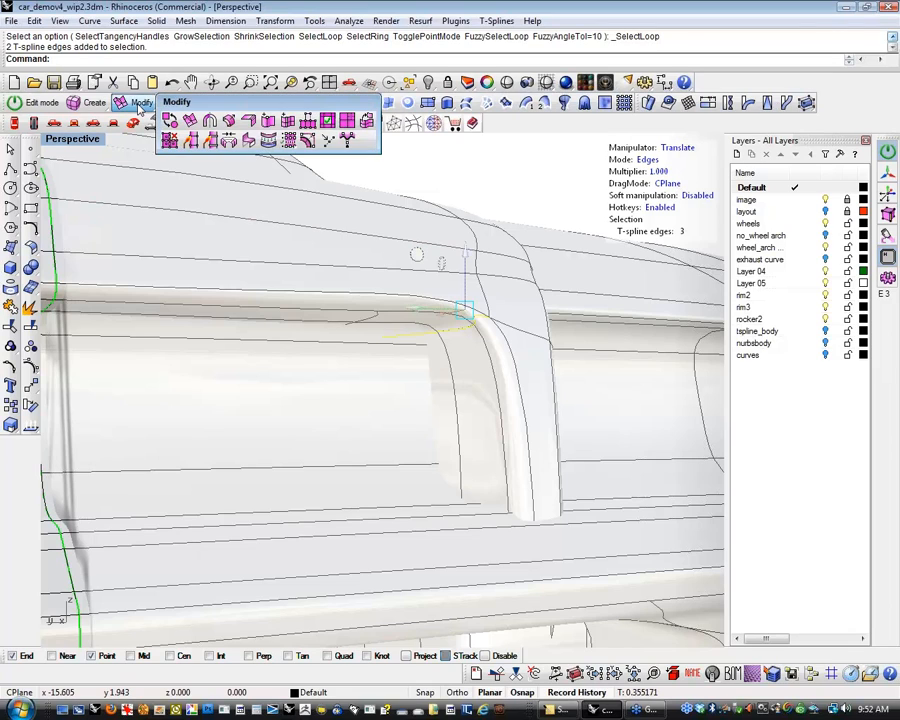
click(288, 120)
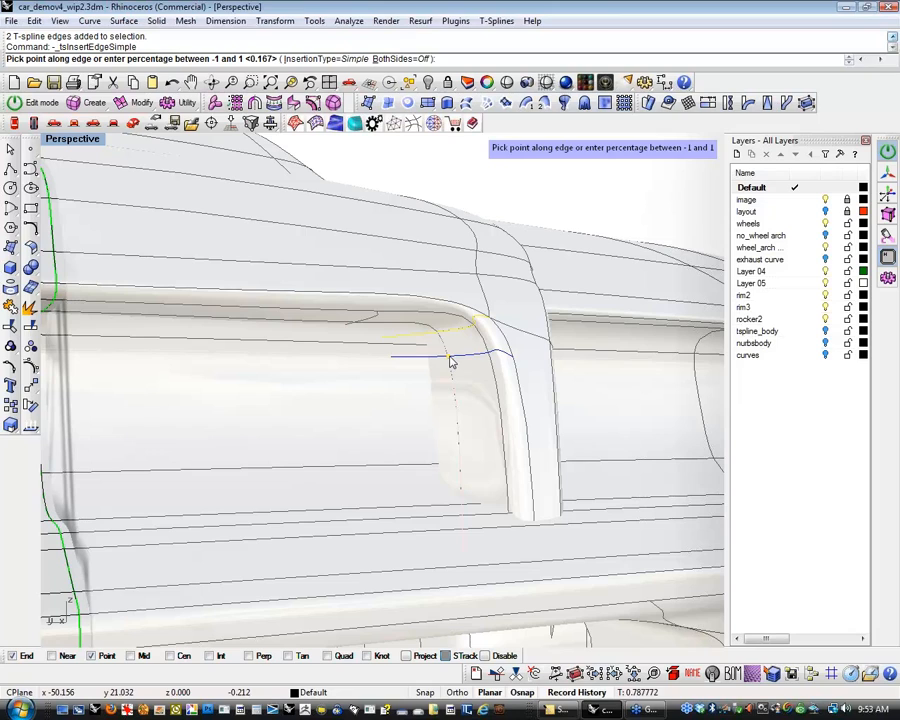
click(452, 361)
Select the three-edge loop at the flange's upper corner and lower it slightly.
right_drag(465, 410, 456, 316)
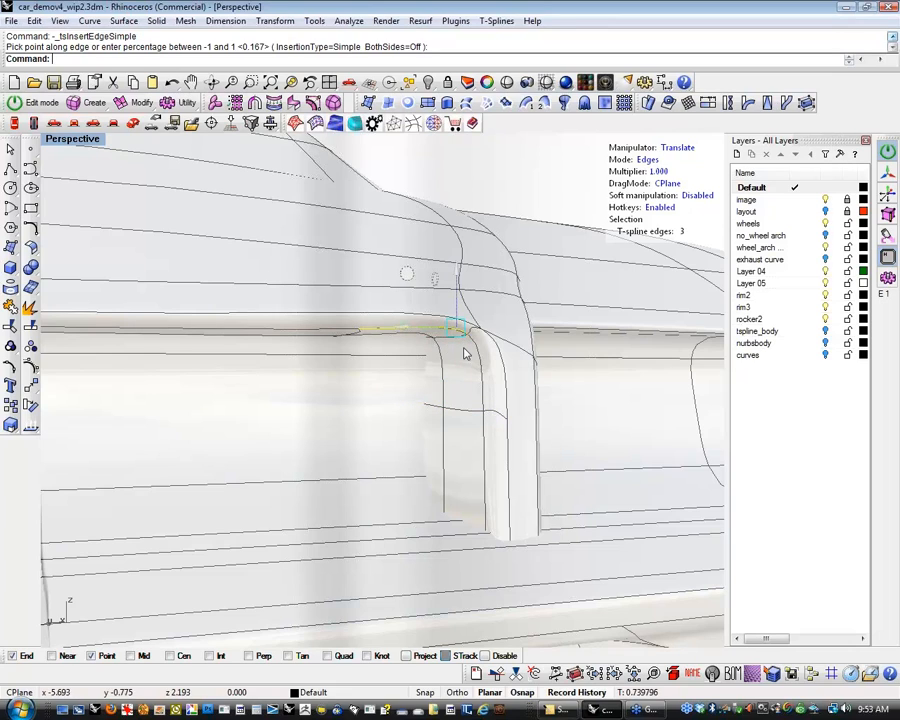
double_click(438, 343)
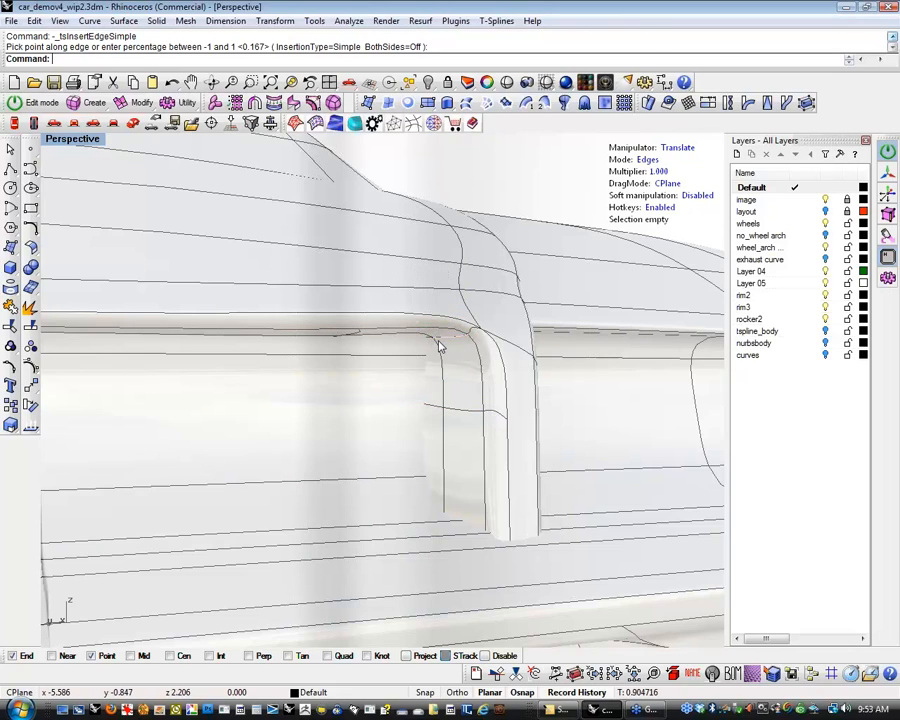
drag(452, 269, 452, 291)
right_drag(452, 291, 272, 412)
scroll(420, 412, up, 5)
scroll(427, 390, down, 3)
scroll(212, 367, up, 8)
Raise the centreline control vertex just above the nose lip, shifting it slightly along the car's length.
right_drag(226, 358, 303, 311)
key(a)
click(217, 318)
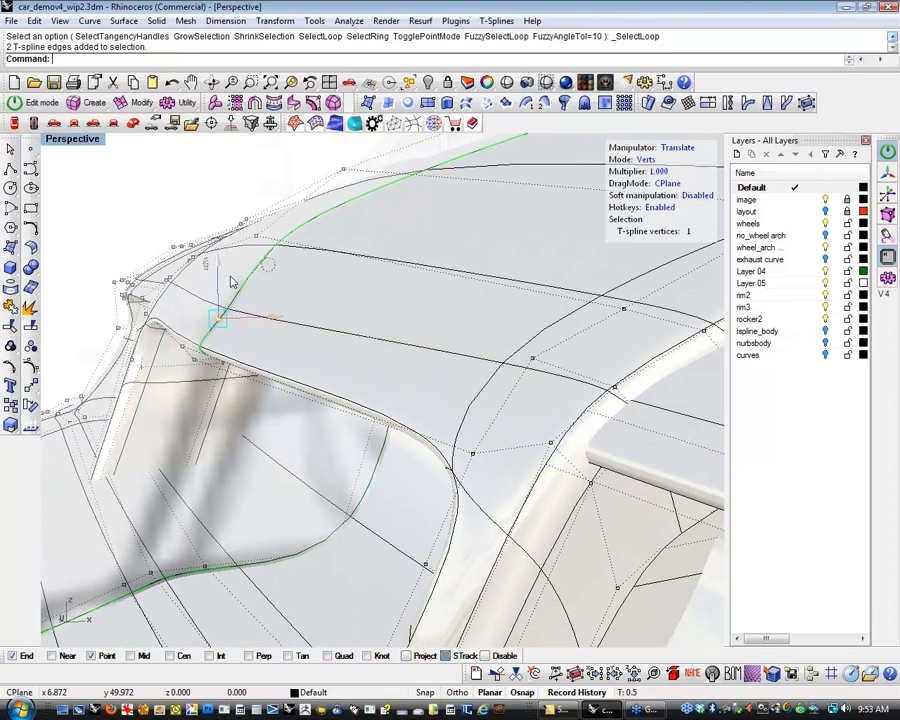
drag(265, 264, 258, 236)
click(176, 210)
Select the four-edge row just inside the hood's side edge and shift it slightly towards the centreline.
scroll(176, 210, down, 2)
right_drag(176, 214, 392, 377)
scroll(392, 378, up, 3)
key(s)
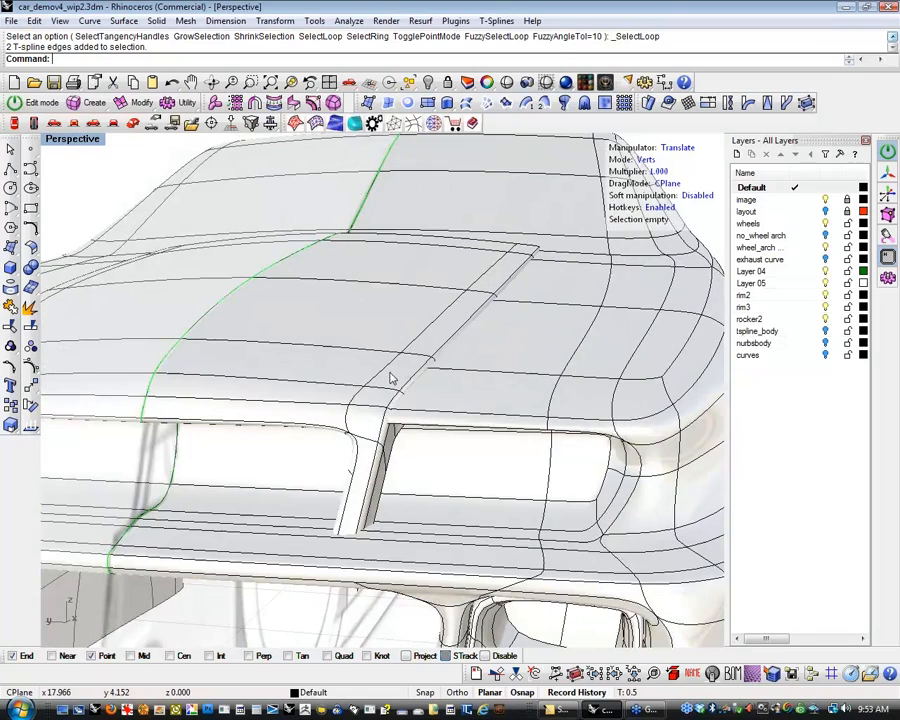
click(390, 374)
shift+click(443, 326)
shift+click(487, 274)
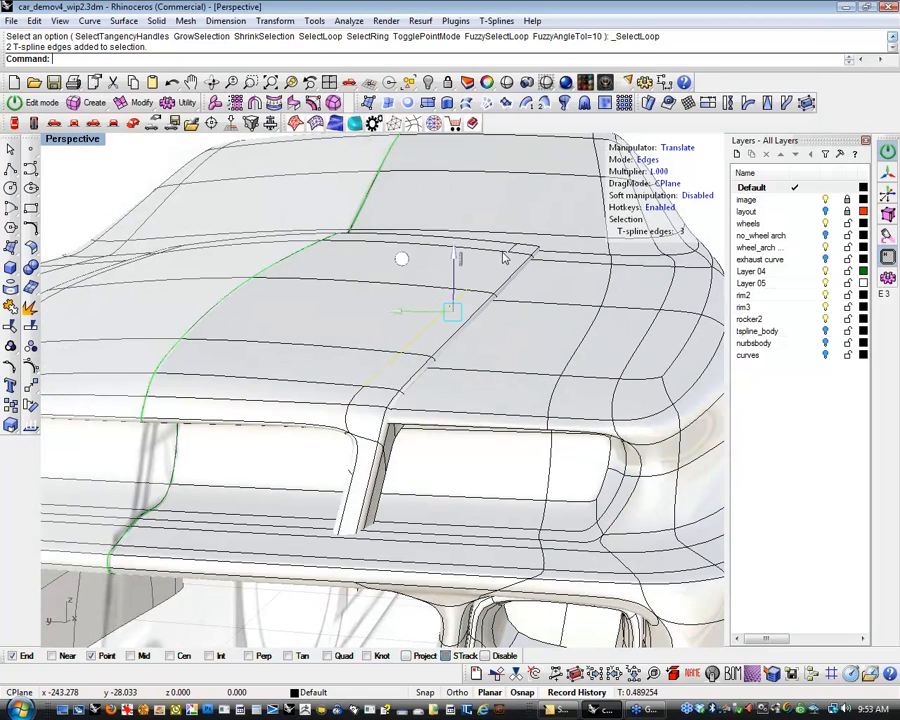
shift+click(517, 254)
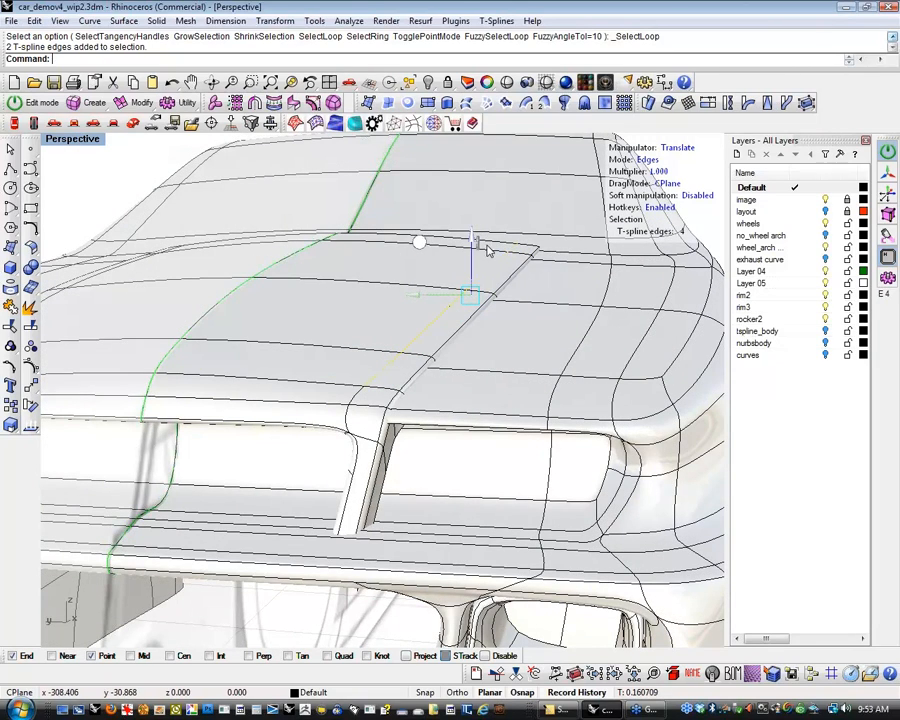
drag(472, 235, 472, 233)
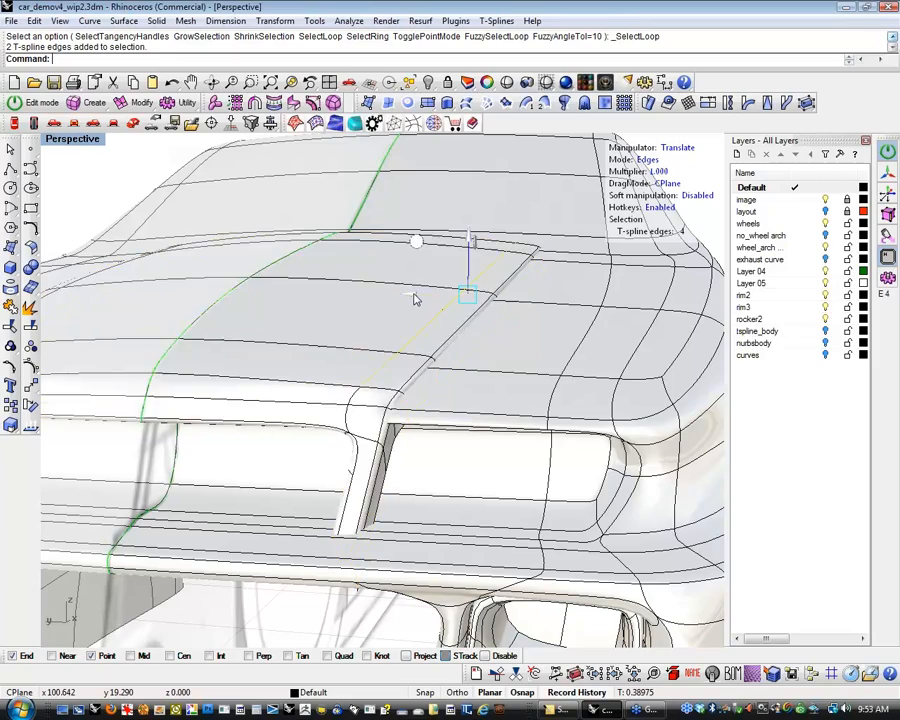
Shift the frontmost control vertex of that row, at the nose corner, slightly forward along the car's length.
right_drag(412, 292, 350, 522)
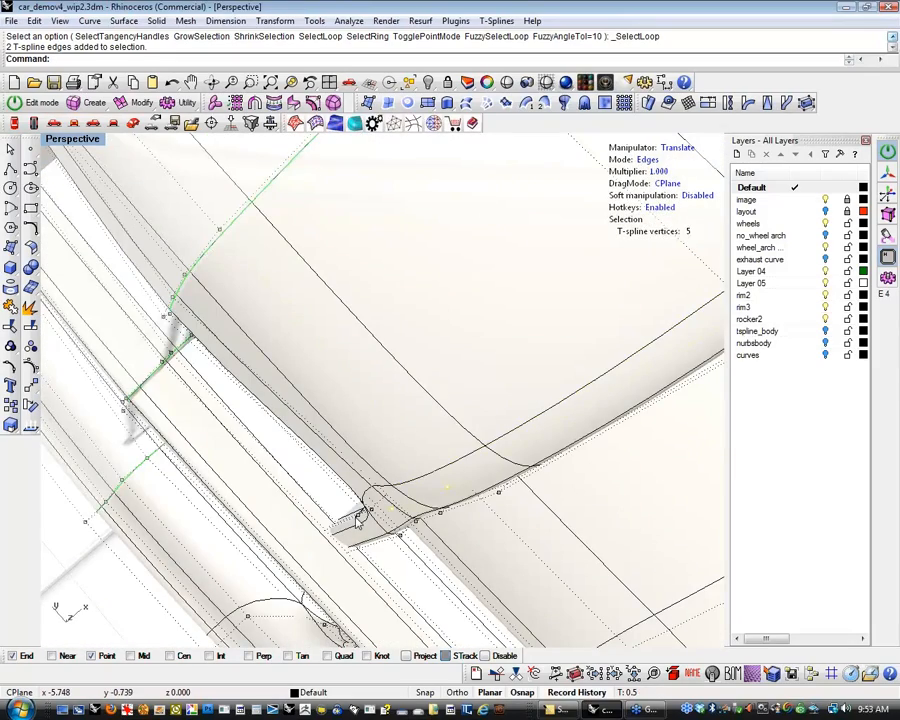
scroll(390, 405, up, 3)
right_drag(390, 405, 345, 379)
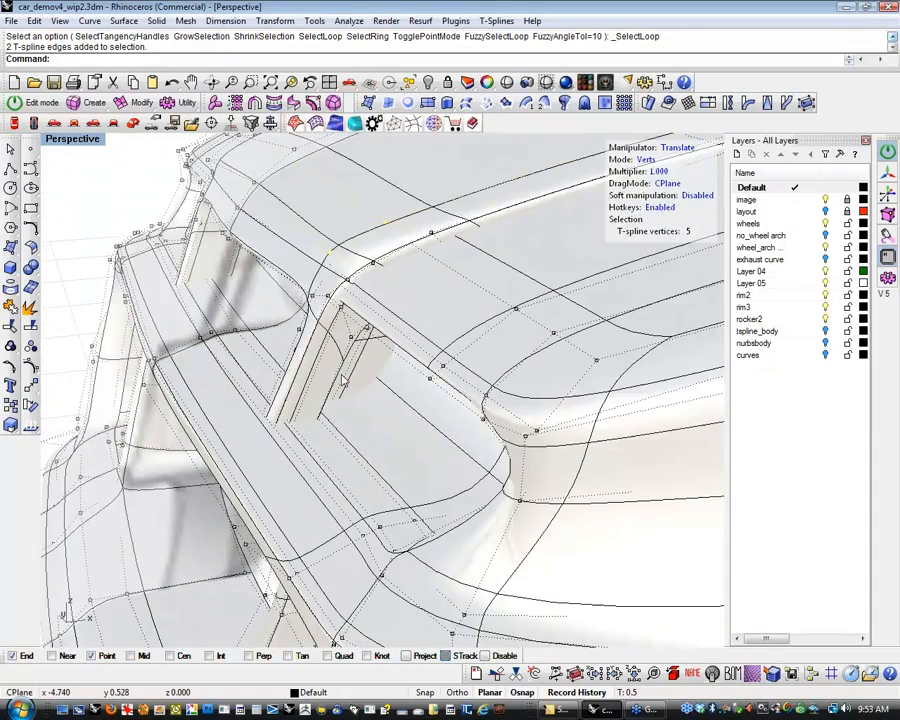
click(331, 266)
drag(379, 268, 369, 271)
right_drag(317, 304, 379, 347)
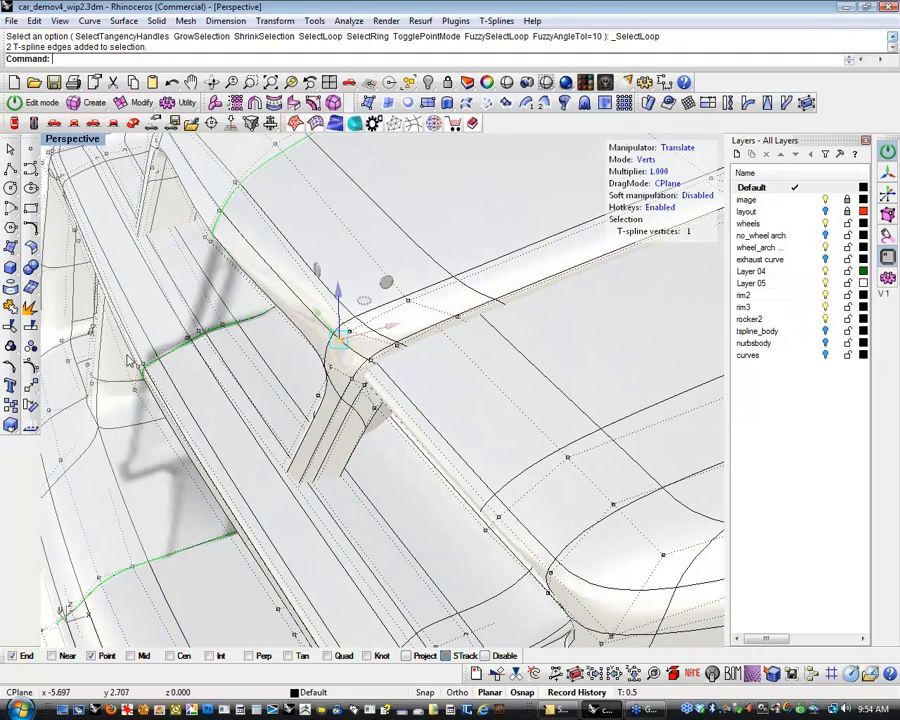
scroll(130, 360, down, 3)
shift+right_drag(130, 360, 241, 437)
click(117, 303)
scroll(409, 428, up, 3)
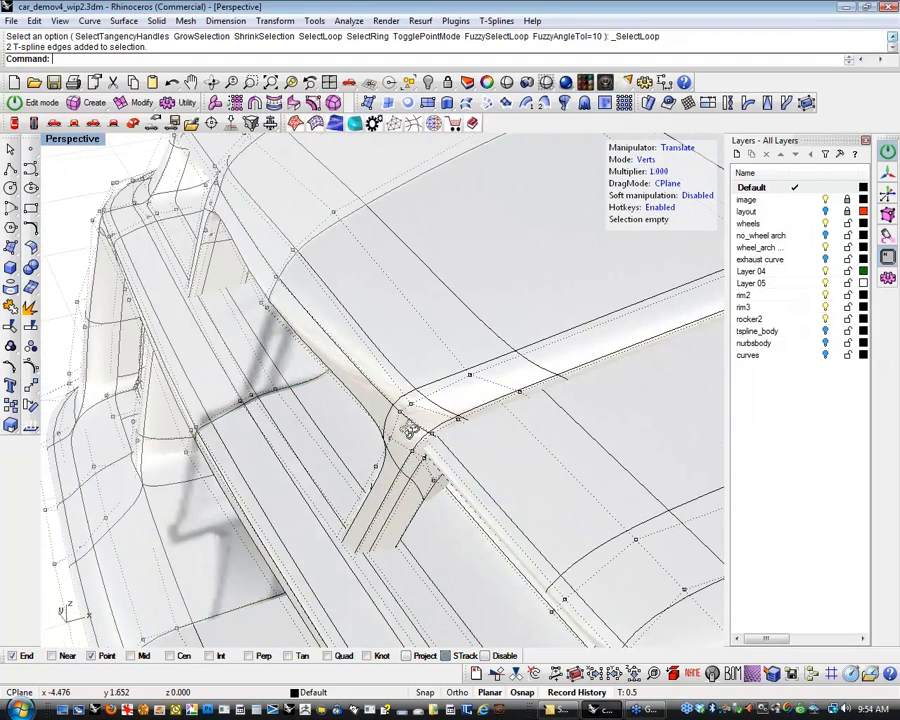
Raise the nose-corner control vertex and the next one behind it along the hood's side, shifting both slightly rearward.
right_drag(409, 428, 402, 400)
click(401, 366)
drag(446, 319, 458, 302)
click(460, 338)
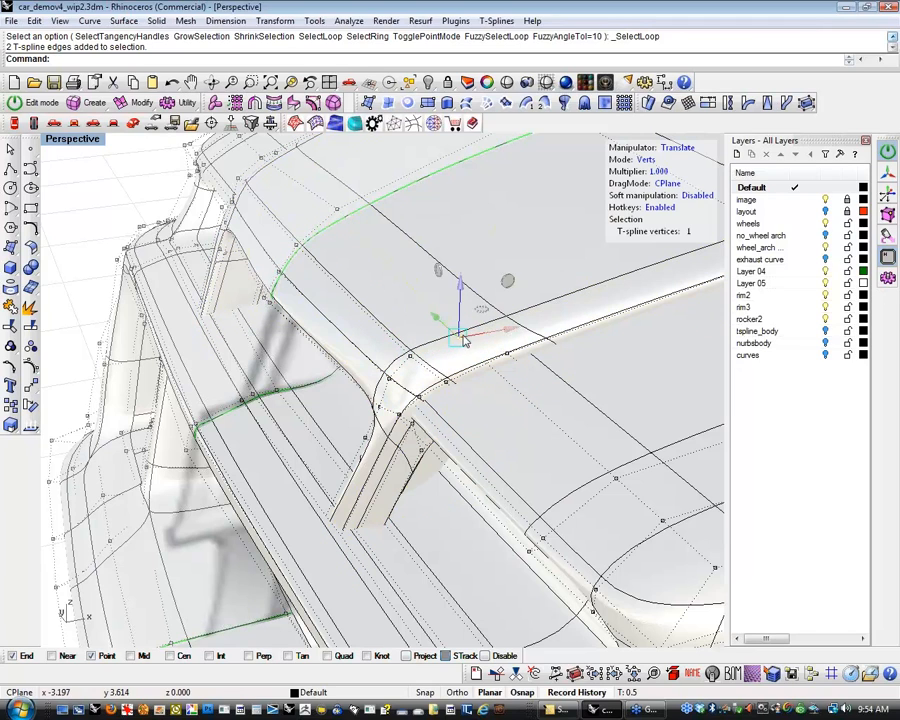
drag(509, 284, 521, 283)
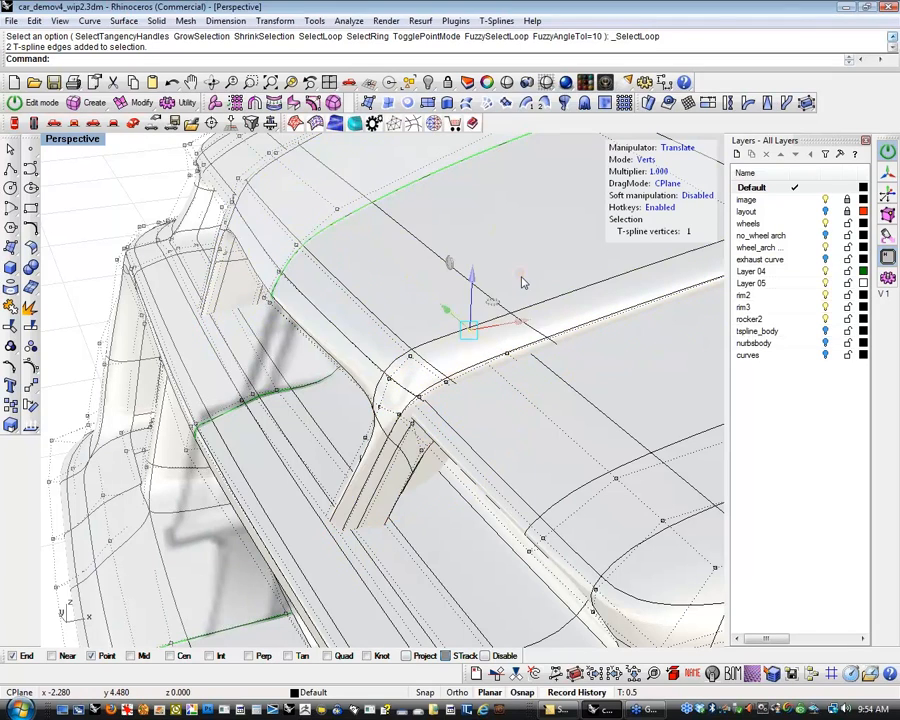
Isolate the hood and nose panel by hiding all other objects, and switch it from smooth to box display.
right_drag(404, 398, 285, 418)
click(285, 418)
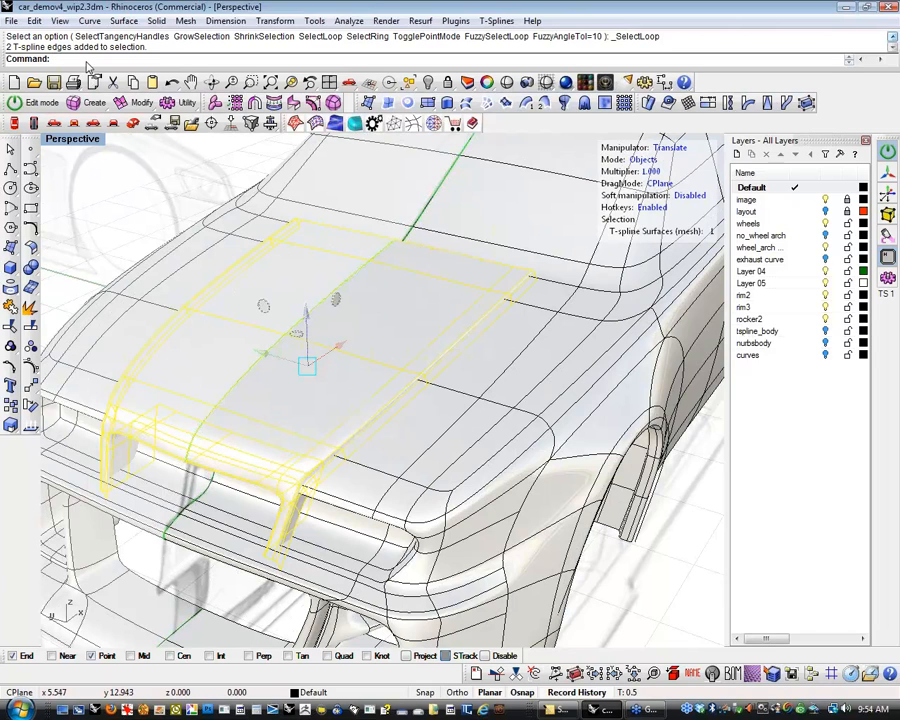
key(ctrl+i)
text(de)
key(Return)
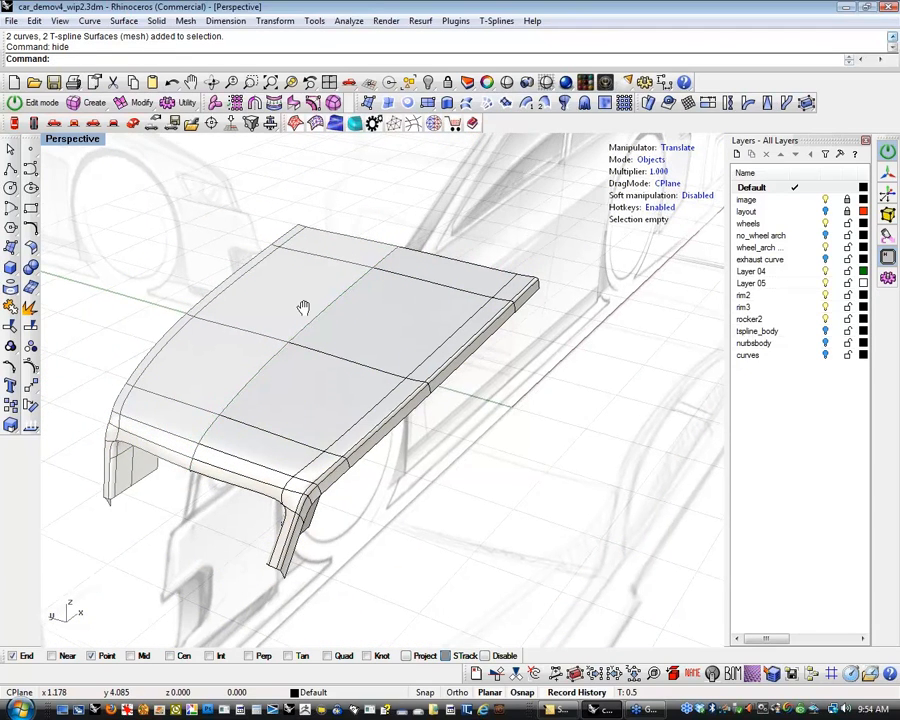
right_drag(303, 307, 590, 364)
key(Tab)
Shift the indented control vertex on the nose's outer corner slightly sideways to even out the panel's side edge.
scroll(460, 340, up, 5)
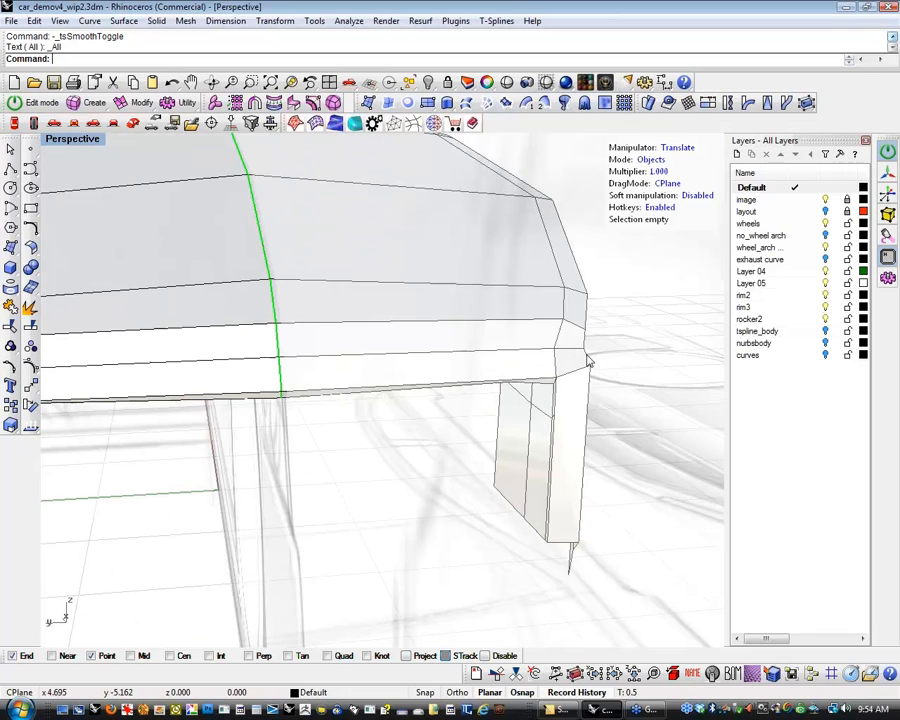
double_click(573, 352)
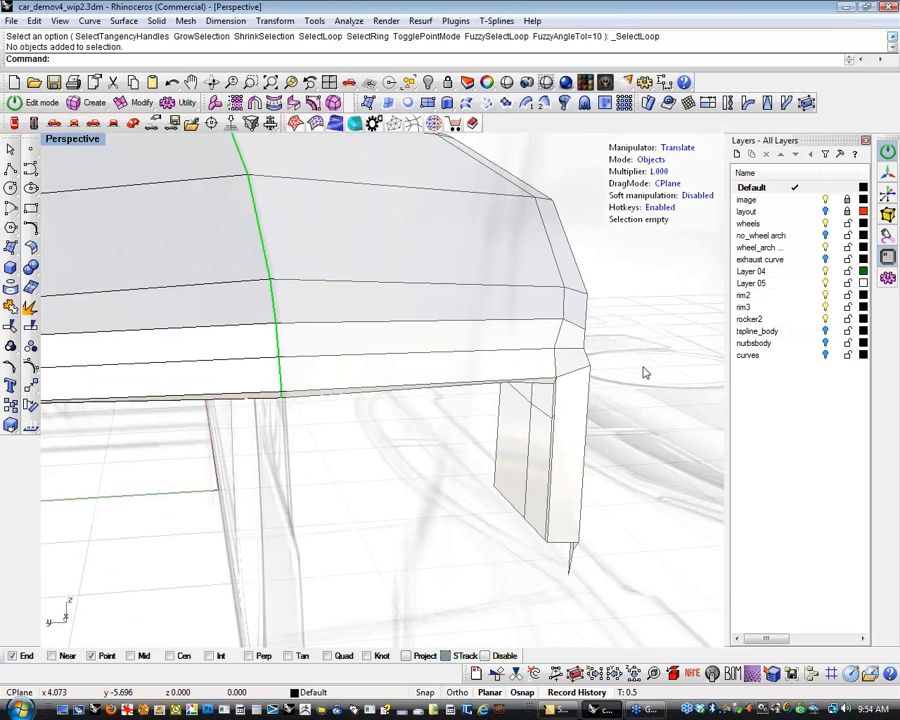
right_drag(573, 354, 462, 490)
scroll(462, 490, up, 5)
shift+right_drag(462, 490, 593, 376)
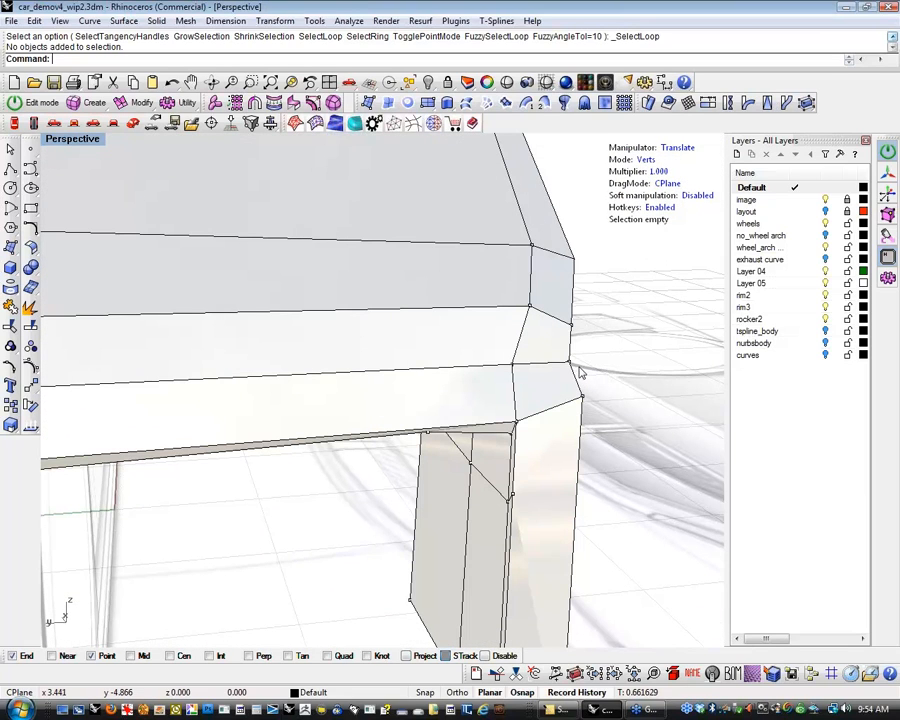
click(568, 362)
drag(523, 362, 527, 331)
click(568, 325)
click(641, 391)
right_drag(641, 391, 265, 456)
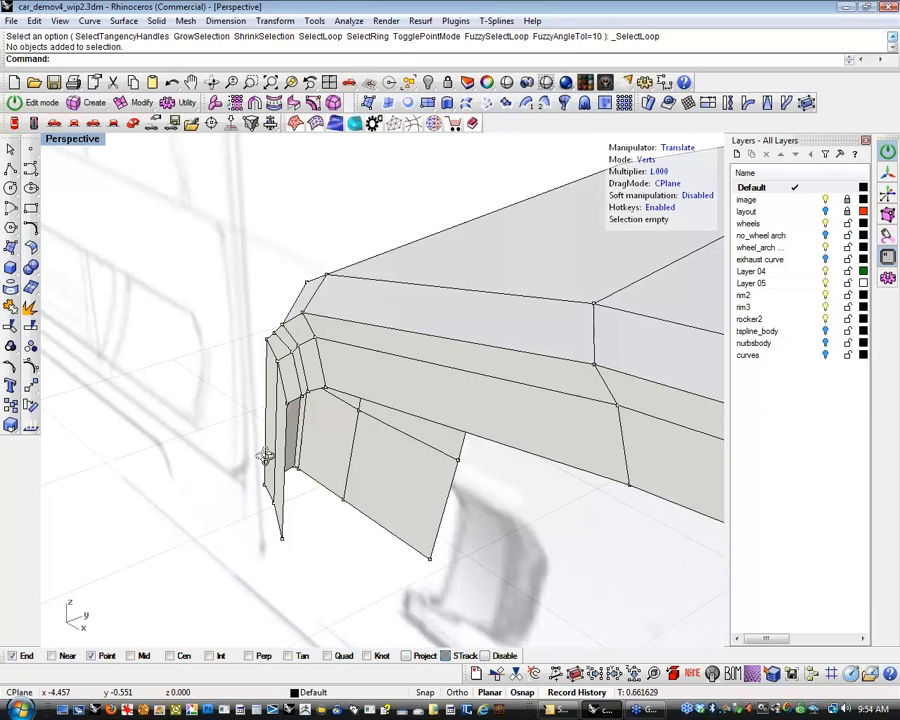
Draw a degree-3 interpolated curve through the side flange's fold vertices, from the leg's lower end round the corner and back along the hood.
right_drag(265, 456, 260, 467)
click(32, 170)
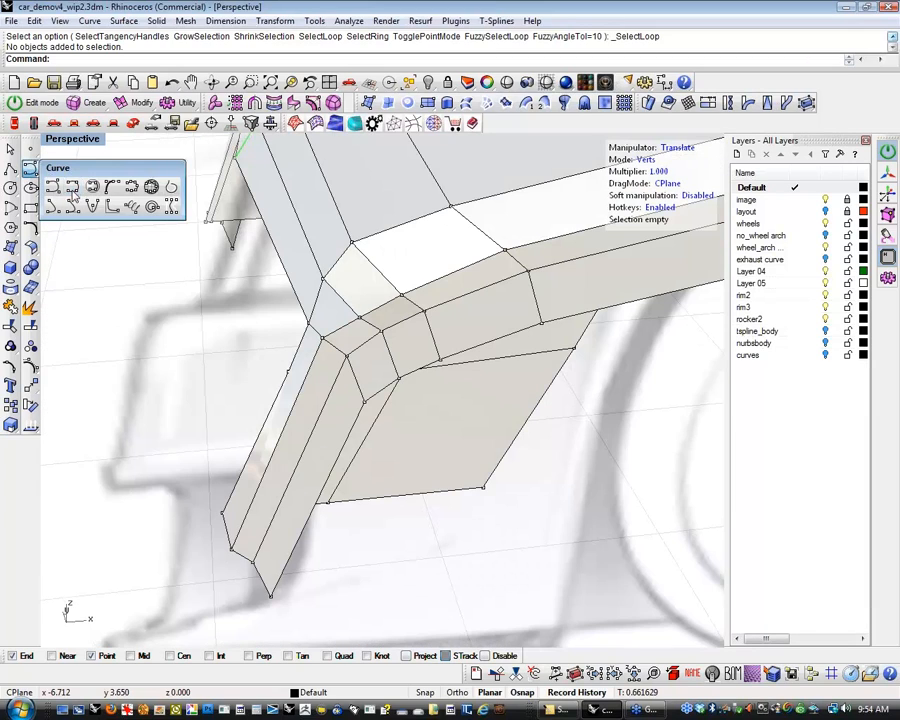
click(73, 196)
click(260, 568)
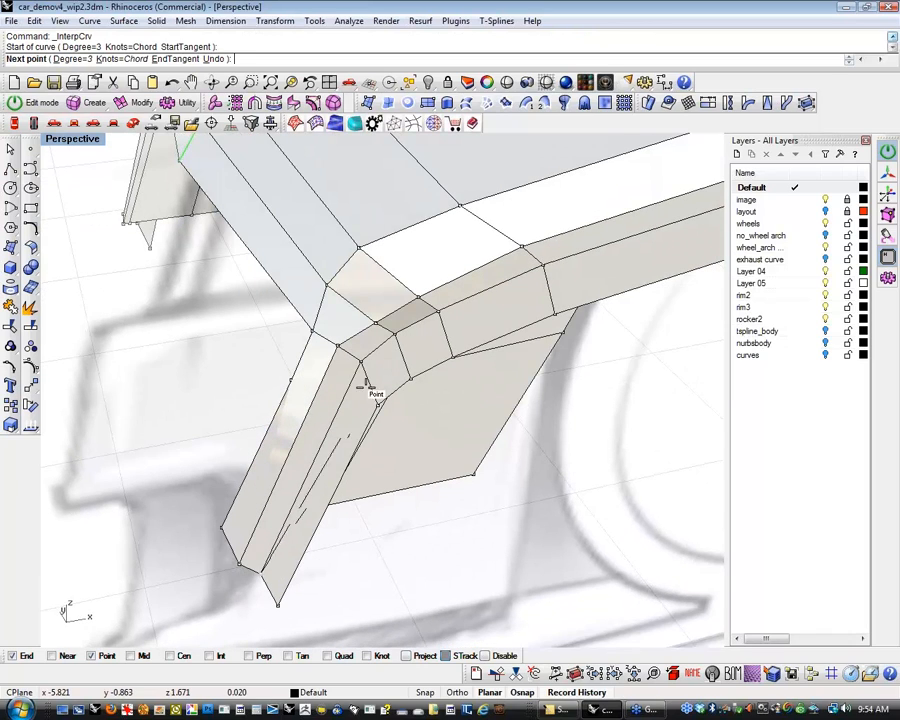
click(361, 362)
click(438, 312)
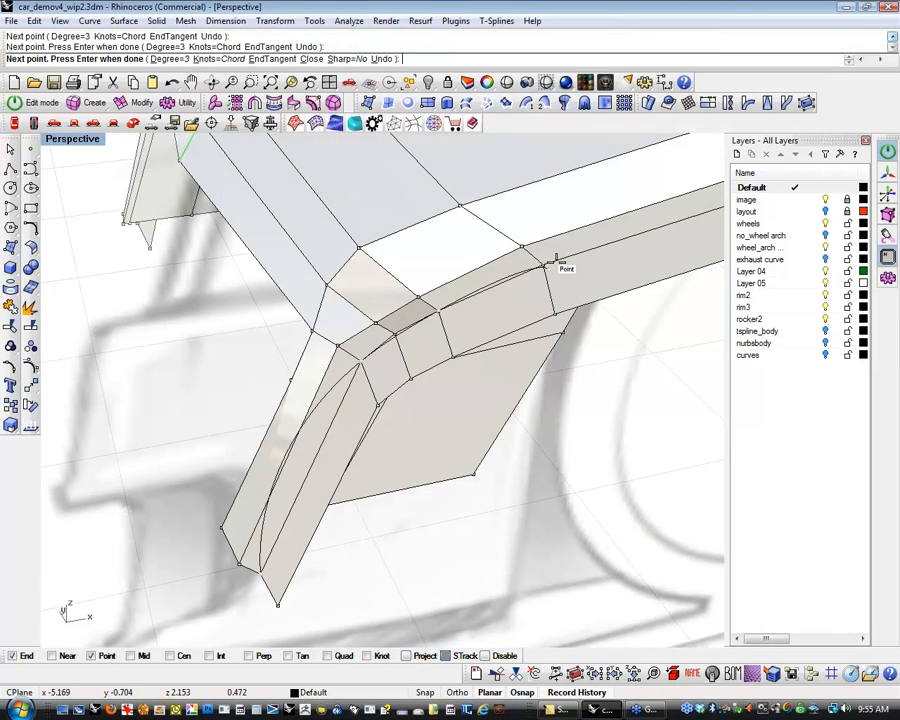
right_drag(541, 262, 400, 308)
click(376, 293)
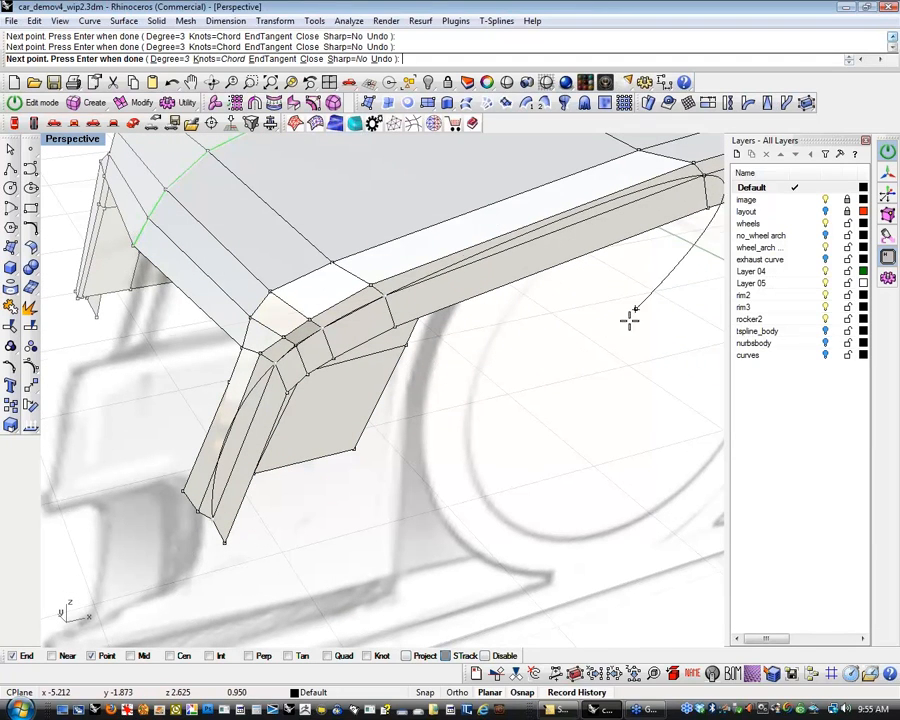
key(Return)
Move the middle fold vertex at the flange's upper corner onto the reference curve, using the Intersection snap.
right_drag(410, 434, 393, 373)
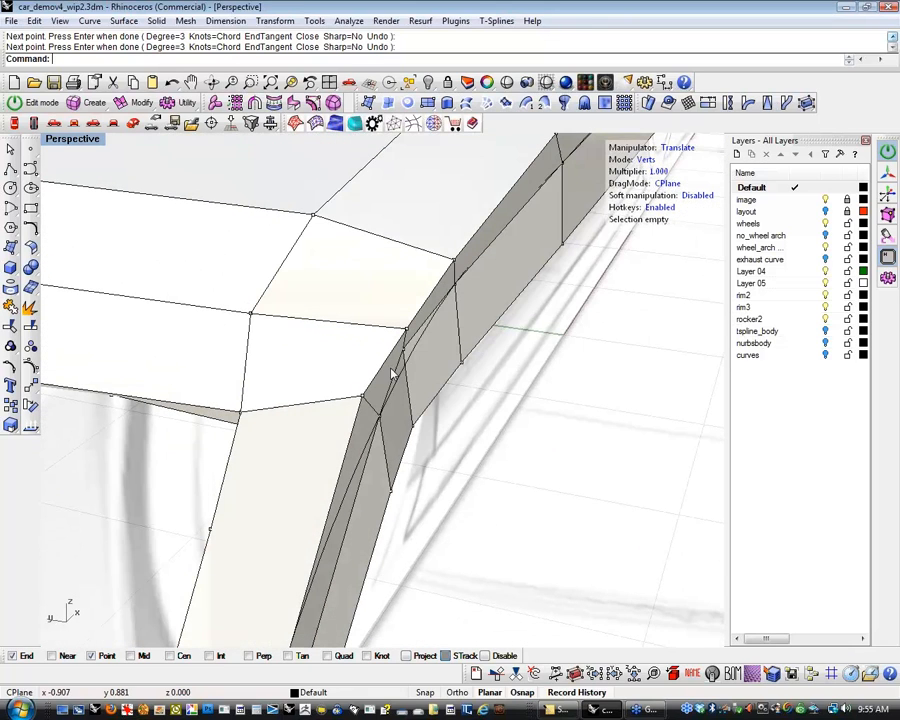
click(405, 349)
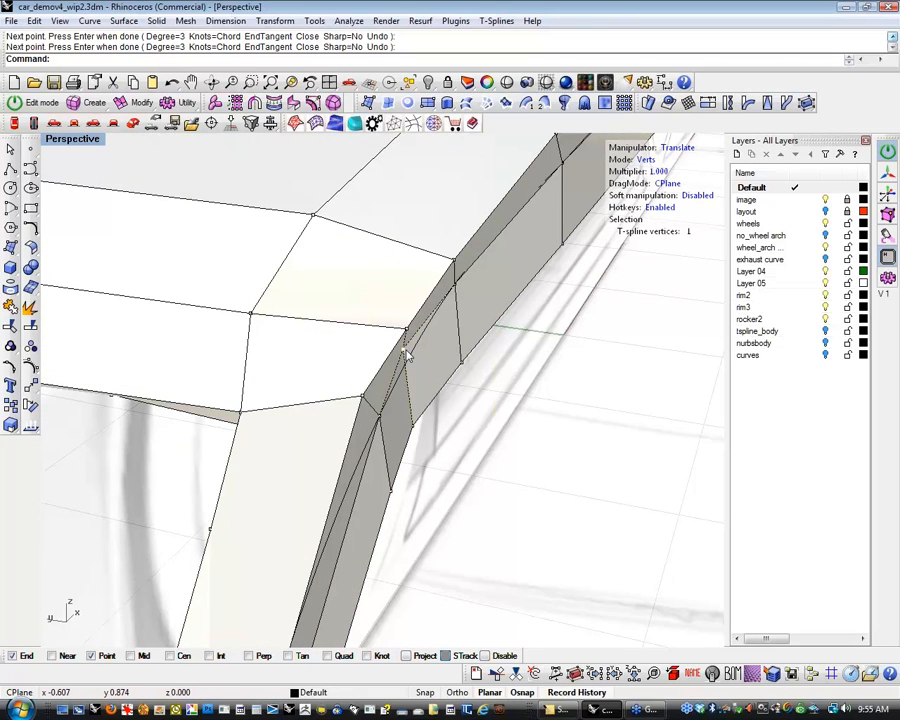
scroll(405, 349, up, 3)
drag(345, 340, 358, 348)
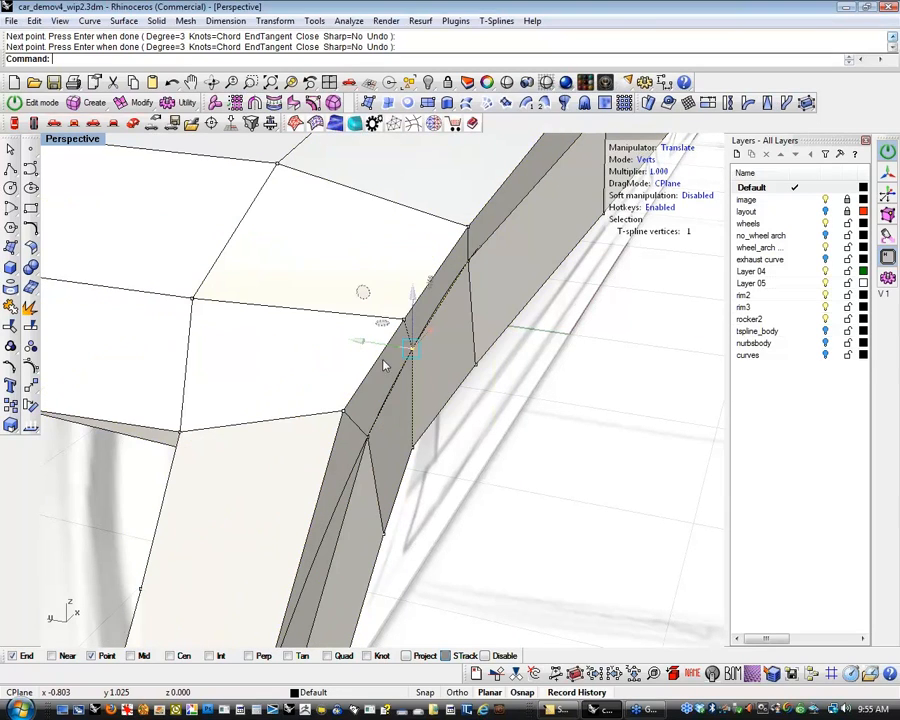
key(ctrl+z)
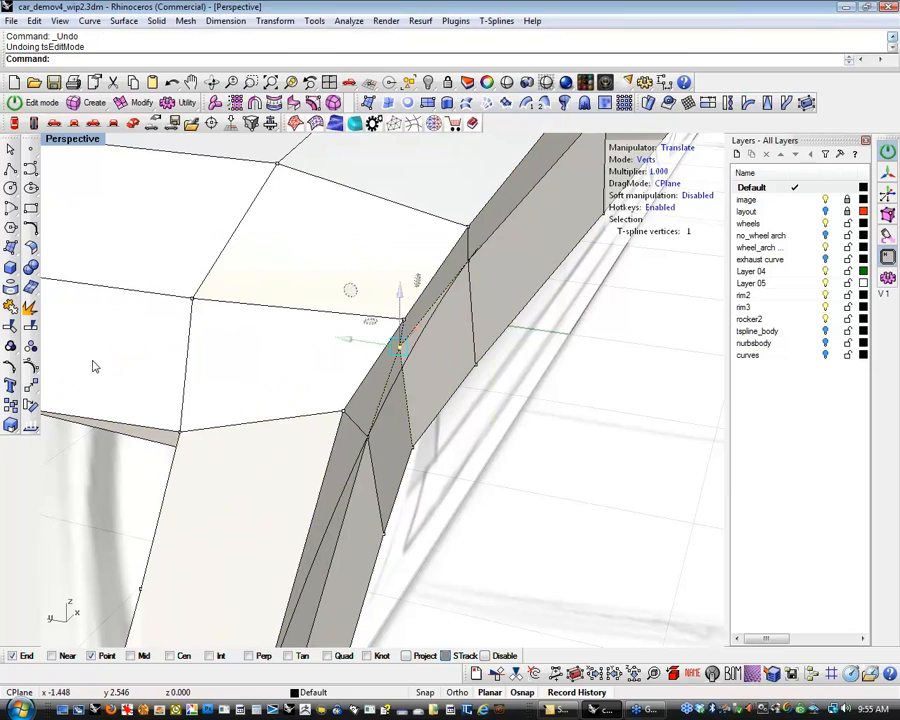
click(16, 266)
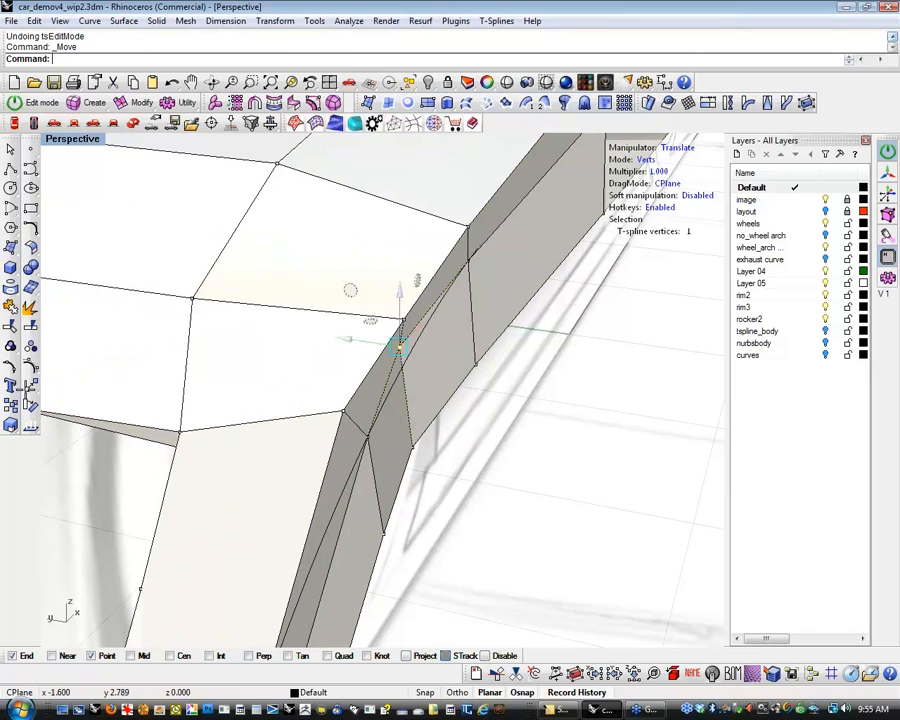
click(404, 346)
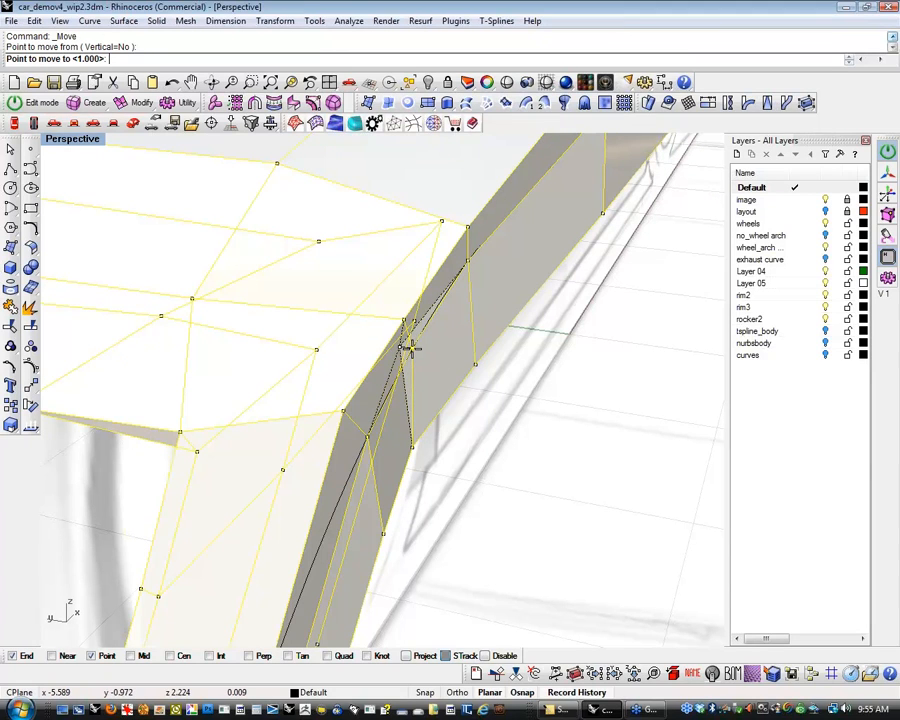
click(210, 656)
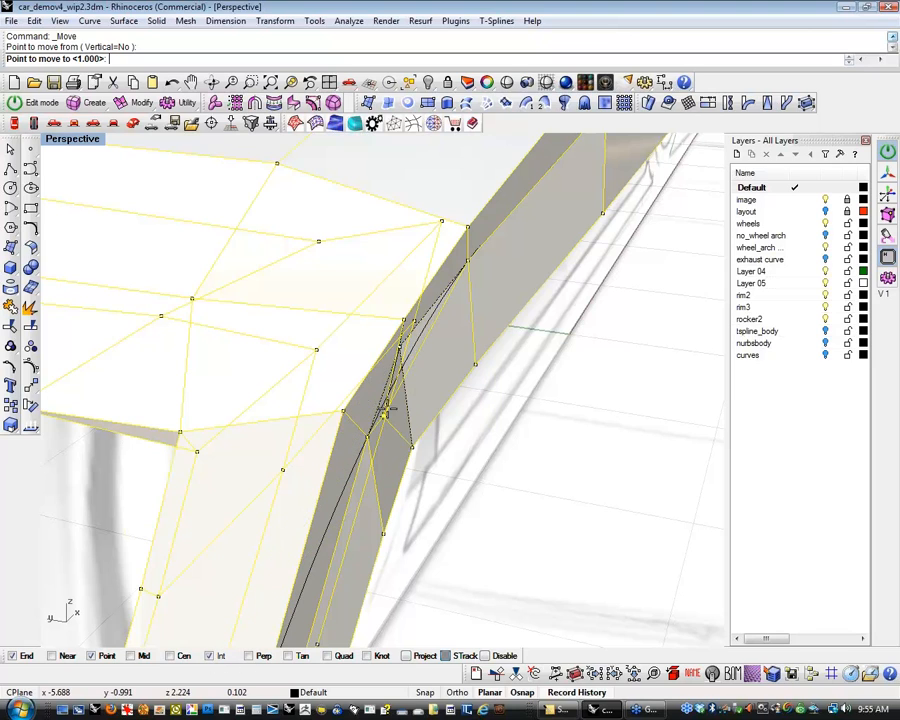
click(426, 331)
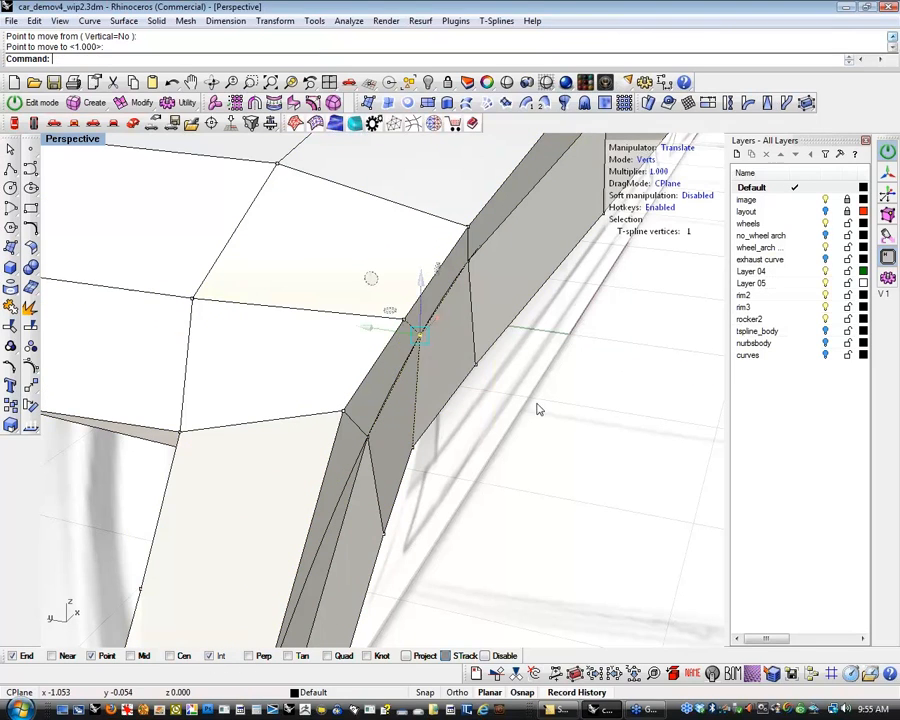
scroll(564, 441, down, 3)
click(565, 447)
Delete the interpolated reference curve from the hood's side flange.
scroll(565, 450, down, 6)
right_drag(563, 454, 233, 476)
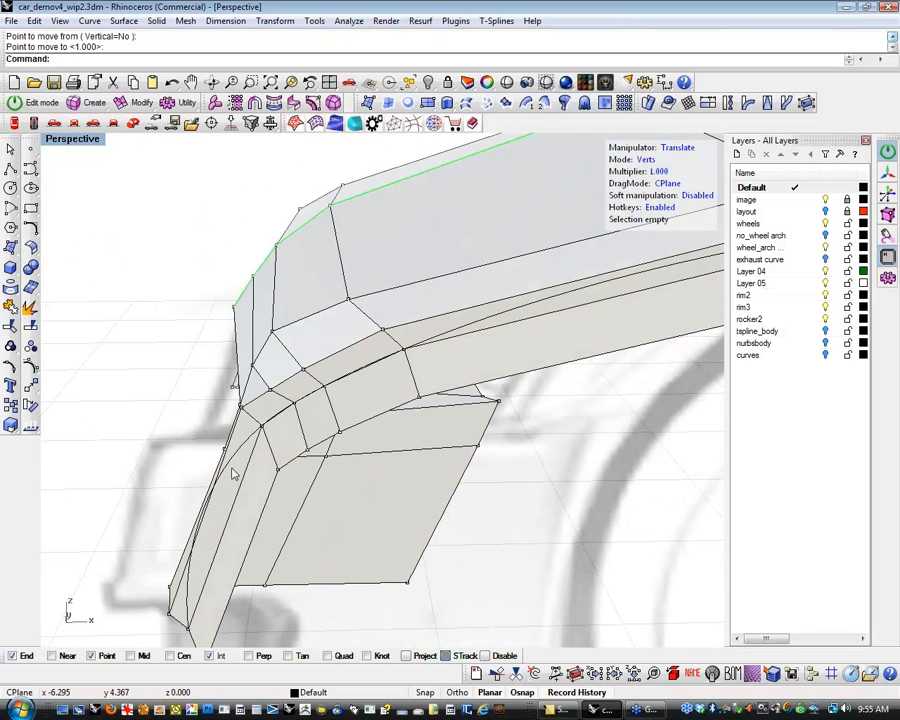
click(236, 460)
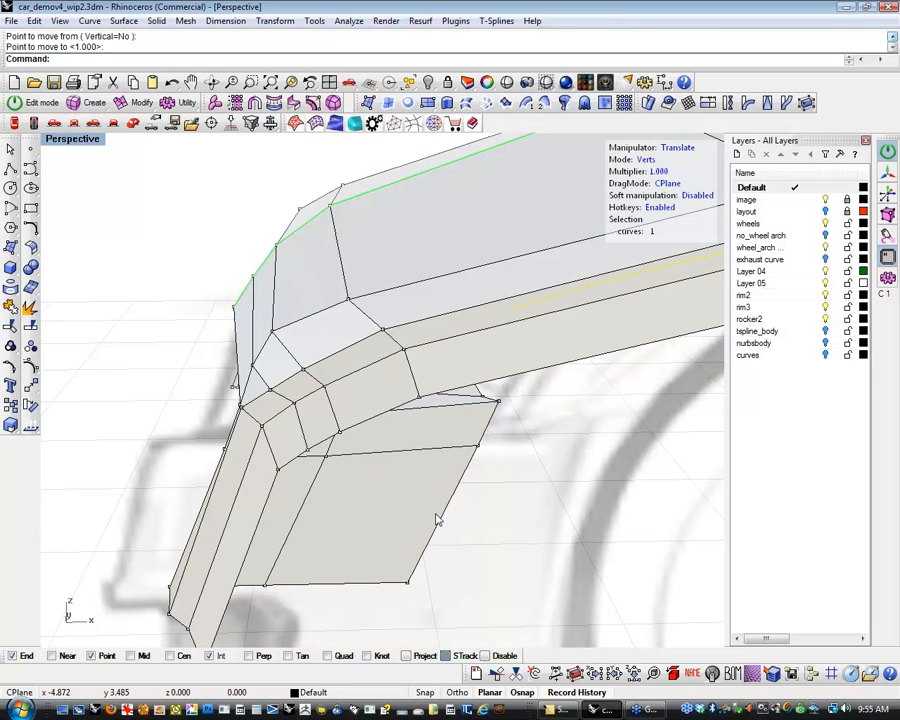
key(Delete)
Shift a control vertex at the nose's outer corner slightly sideways, adding the neighbouring vertex to adjust both together.
right_drag(418, 488, 566, 446)
click(469, 378)
drag(418, 384, 423, 385)
right_drag(531, 344, 572, 387)
shift+click(516, 366)
click(476, 373)
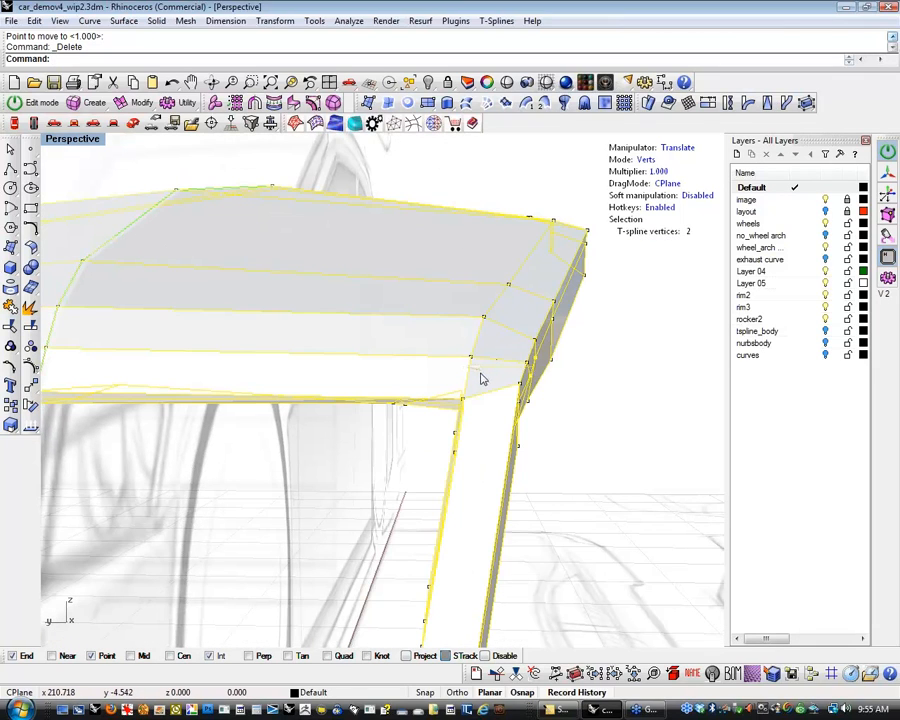
click(556, 435)
Select the outer control vertex at the top of the nose leg, lower it and shift it slightly forward.
right_drag(556, 436, 528, 488)
click(487, 418)
click(444, 421)
click(553, 479)
click(456, 446)
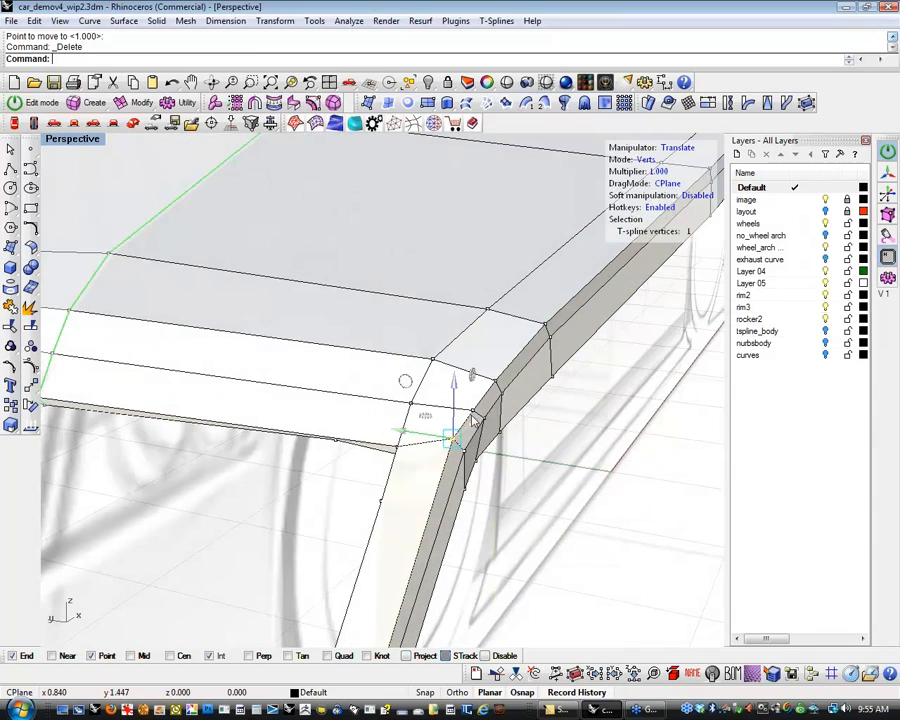
drag(473, 377, 469, 387)
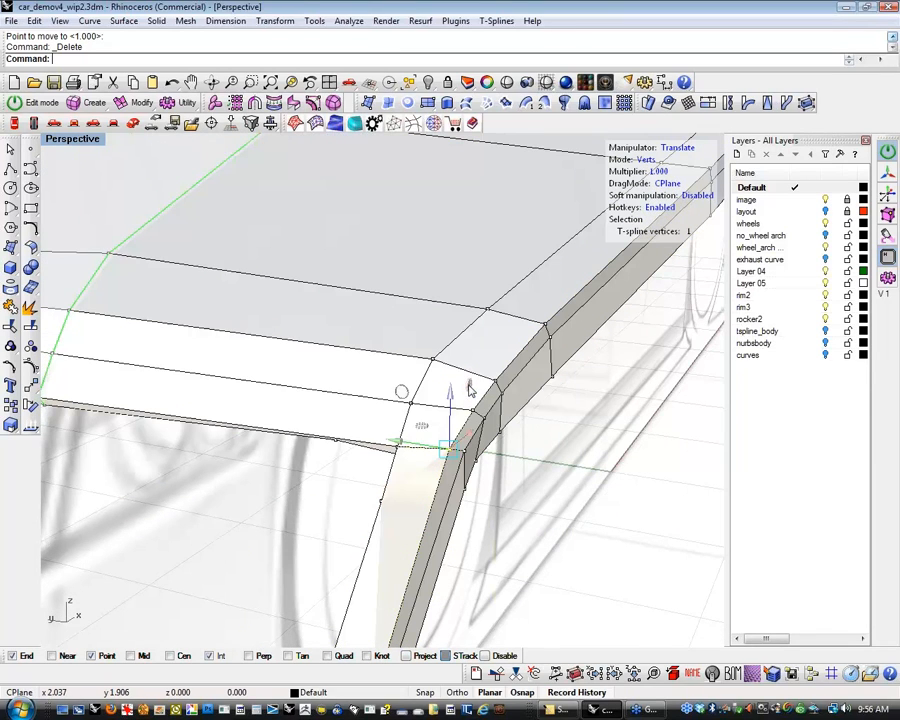
click(547, 497)
Shift the control vertex at the leg's upper corner across the car's width to refine the flange.
right_drag(547, 497, 475, 457)
click(449, 483)
drag(393, 472, 443, 487)
click(545, 514)
scroll(545, 514, down, 2)
Select the three fold vertices round the side flange's upper corner and move them together downward and forward.
right_drag(545, 517, 136, 368)
scroll(133, 368, up, 7)
click(167, 377)
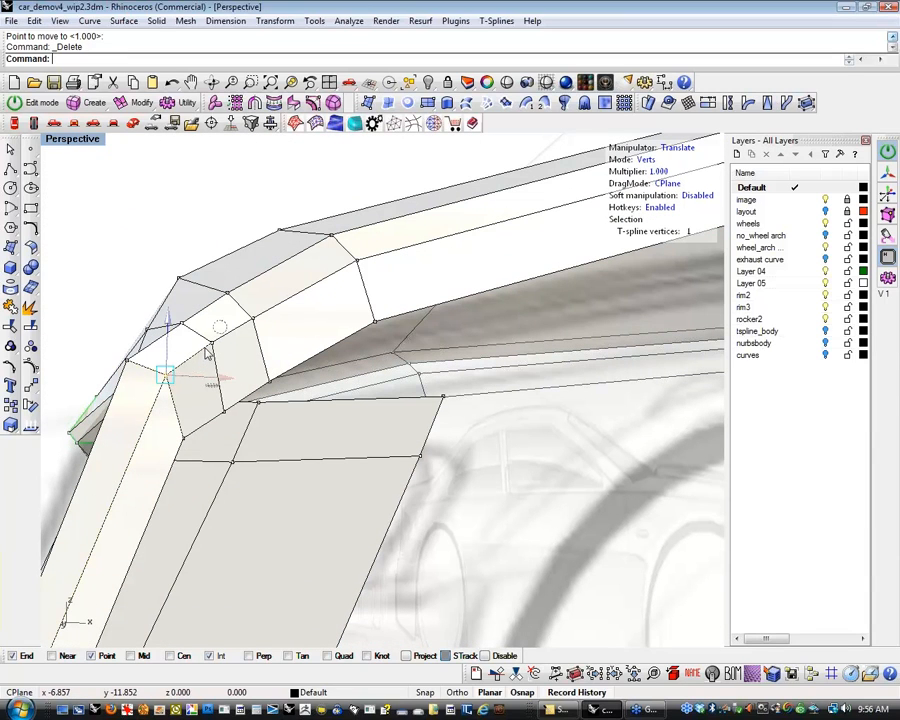
shift+click(212, 343)
shift+click(254, 319)
drag(260, 300, 245, 320)
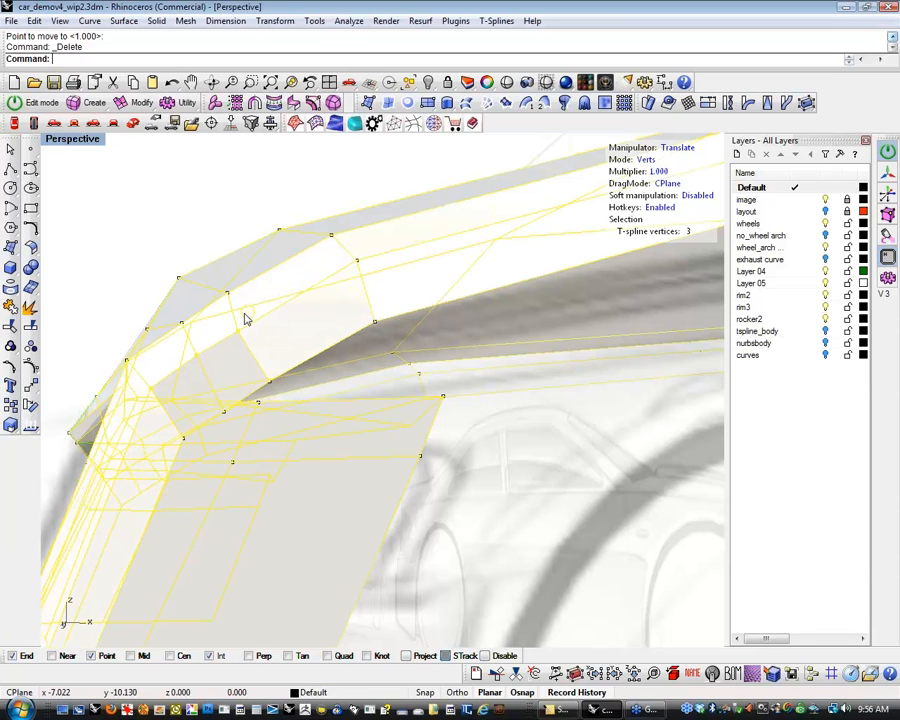
Nudge the middle fold vertex behind the nose corner's side flange slightly forward.
click(535, 447)
scroll(534, 447, down, 3)
right_drag(534, 447, 275, 342)
click(294, 331)
drag(343, 289, 338, 290)
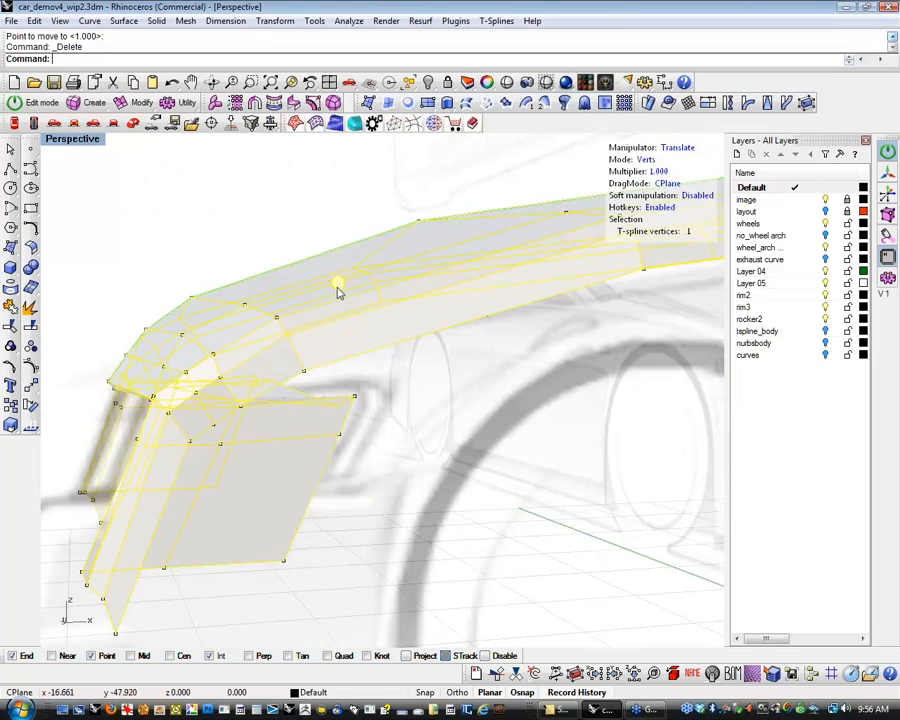
click(418, 432)
scroll(418, 452, down, 2)
right_drag(418, 452, 291, 585)
click(271, 538)
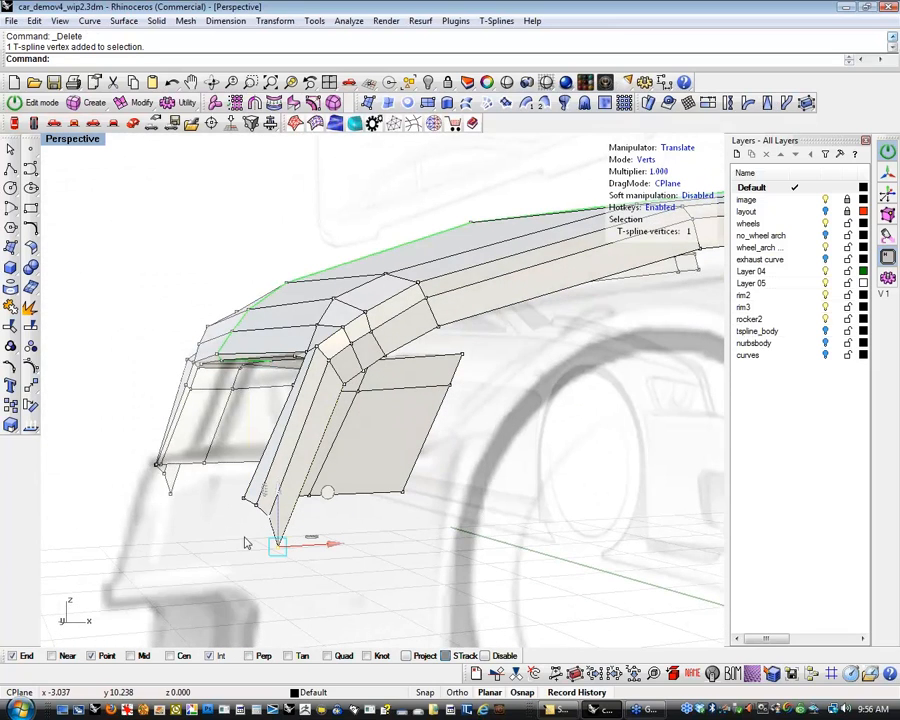
right_drag(228, 546, 234, 566)
click(234, 567)
Select the bottom edge loop of the nose leg, set the pivot on its rear corner and scale it vertically to level it.
key(s)
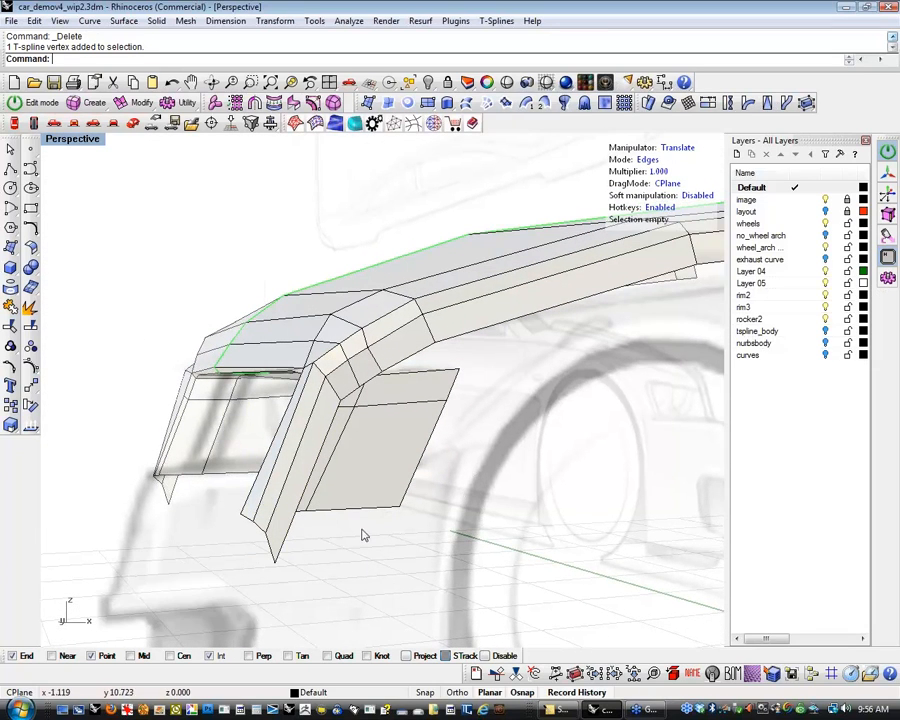
click(358, 509)
double_click(360, 512)
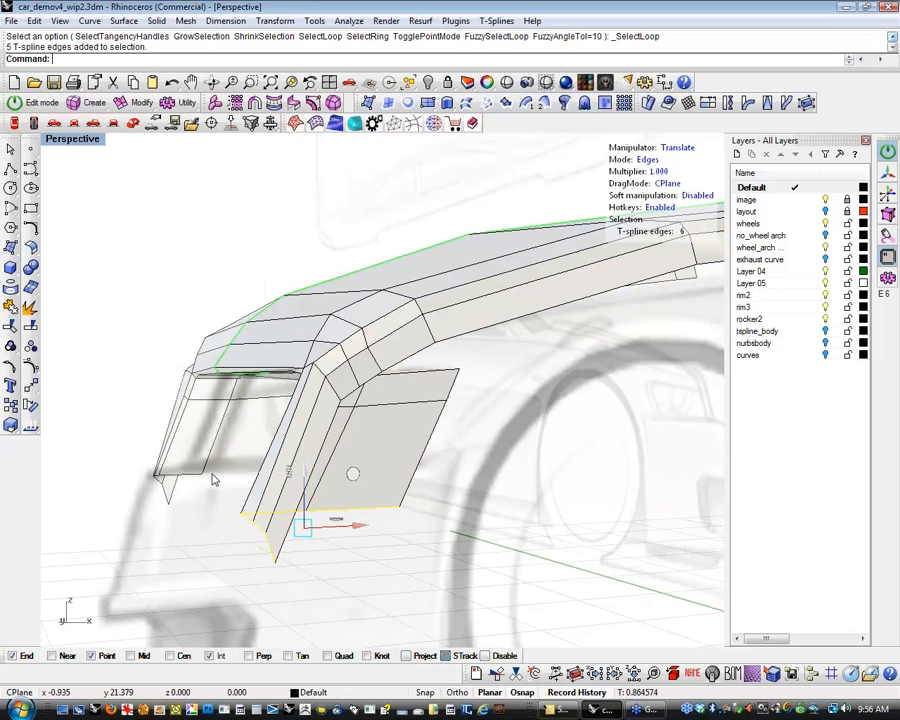
click(305, 548)
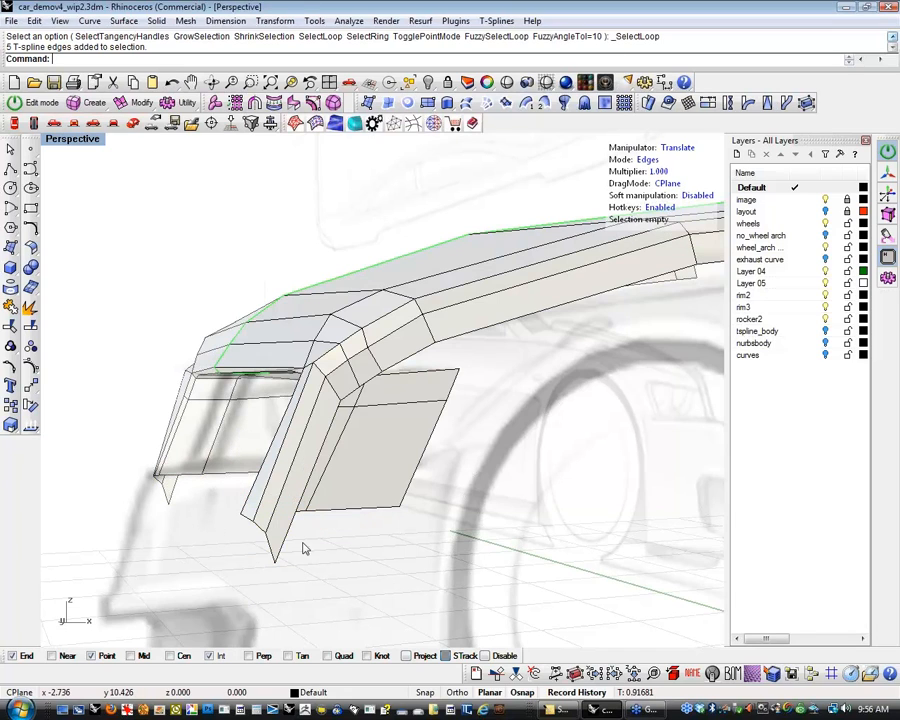
double_click(362, 511)
right_drag(408, 558, 361, 567)
key(t)
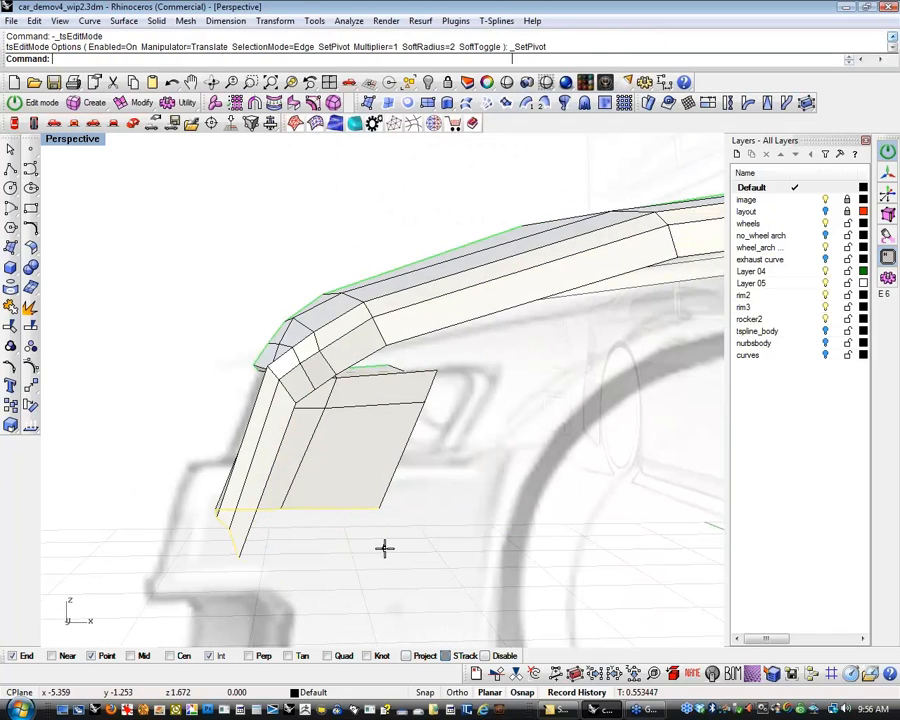
click(382, 509)
right_drag(390, 522, 407, 559)
key(r)
drag(388, 445, 392, 515)
Raise the low control vertex at the bottom of the leg's front corner slightly to meet the bottom edge.
right_drag(362, 552, 209, 504)
click(358, 558)
scroll(282, 537, up, 5)
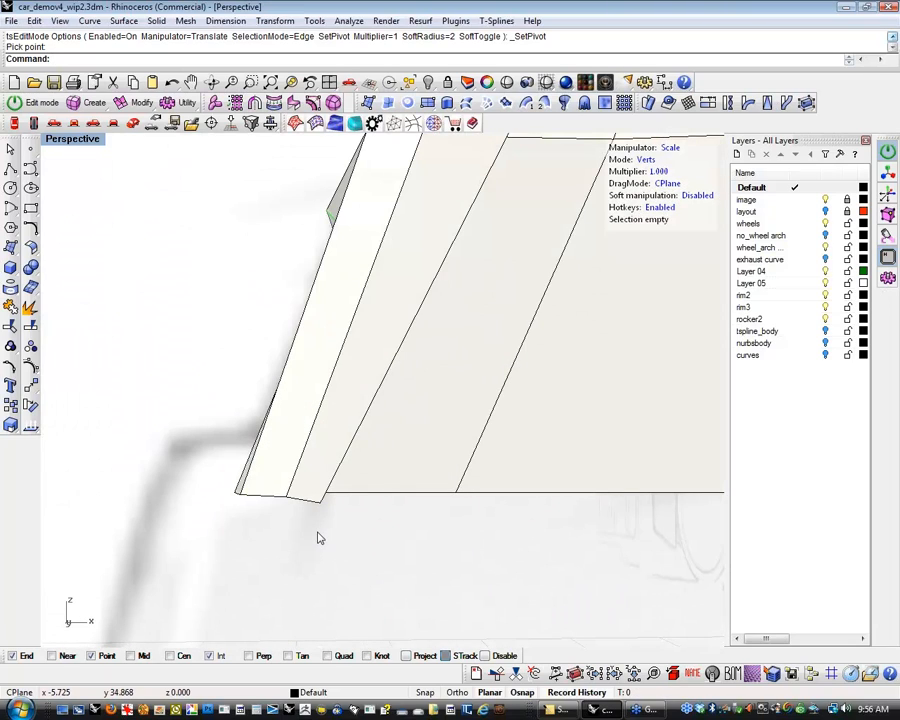
click(324, 497)
key(w)
drag(324, 452, 327, 442)
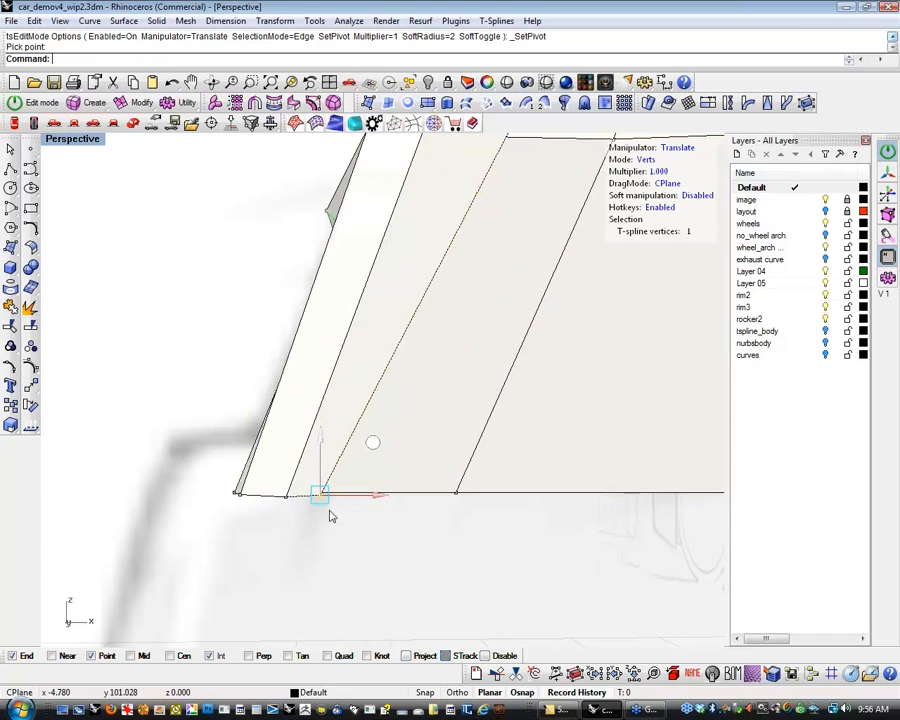
Flatten the bottom vertices of both nose legs to one level by scaling them vertically about a pivot on the rear bottom corner.
click(354, 535)
scroll(354, 535, down, 7)
shift+right_drag(440, 560, 366, 539)
scroll(330, 572, down, 4)
drag(209, 553, 531, 510)
mouse_move(490, 555)
right_down()
mouse_move(484, 563)
mouse_move(494, 577)
right_up()
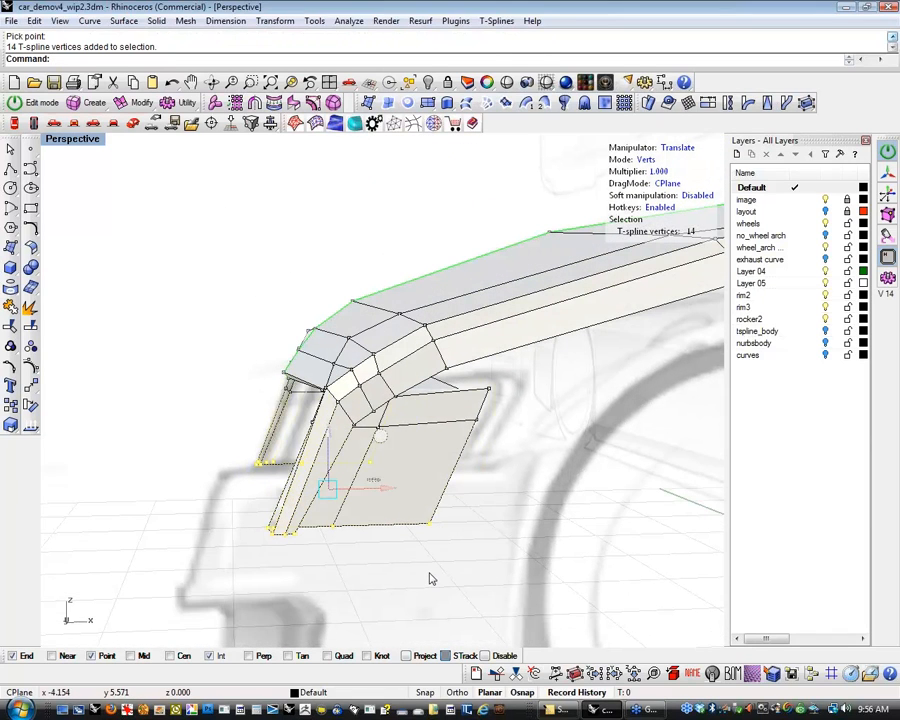
key(p)
click(430, 523)
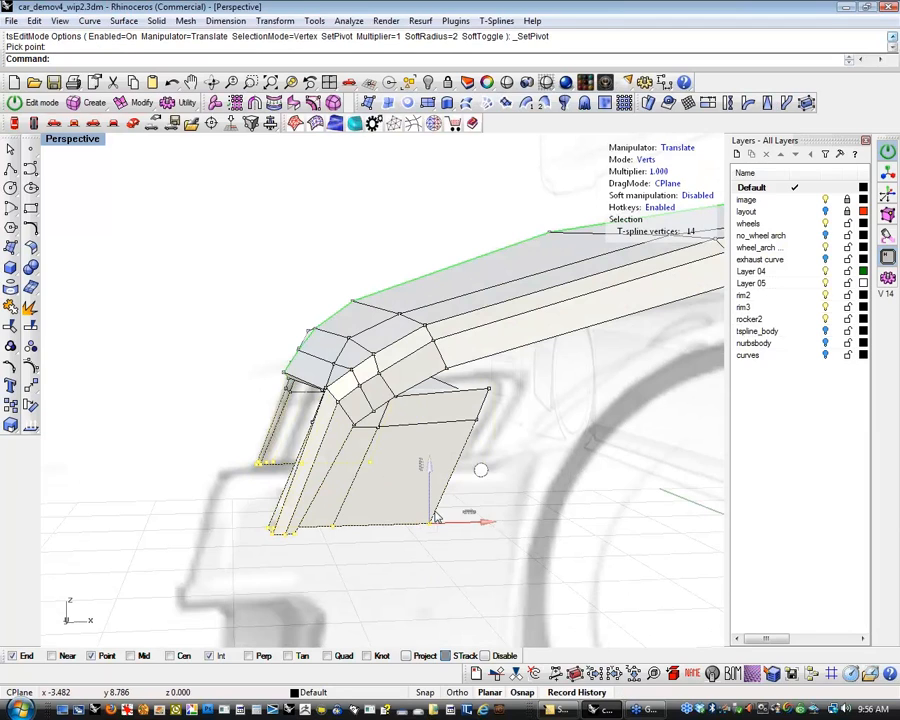
key(r)
drag(433, 462, 427, 501)
Try to bend the leg's seven bottom vertices downward in the Front view, with the spine starting at the rear corner.
right_drag(417, 551, 388, 568)
drag(237, 563, 417, 541)
drag(469, 516, 498, 565)
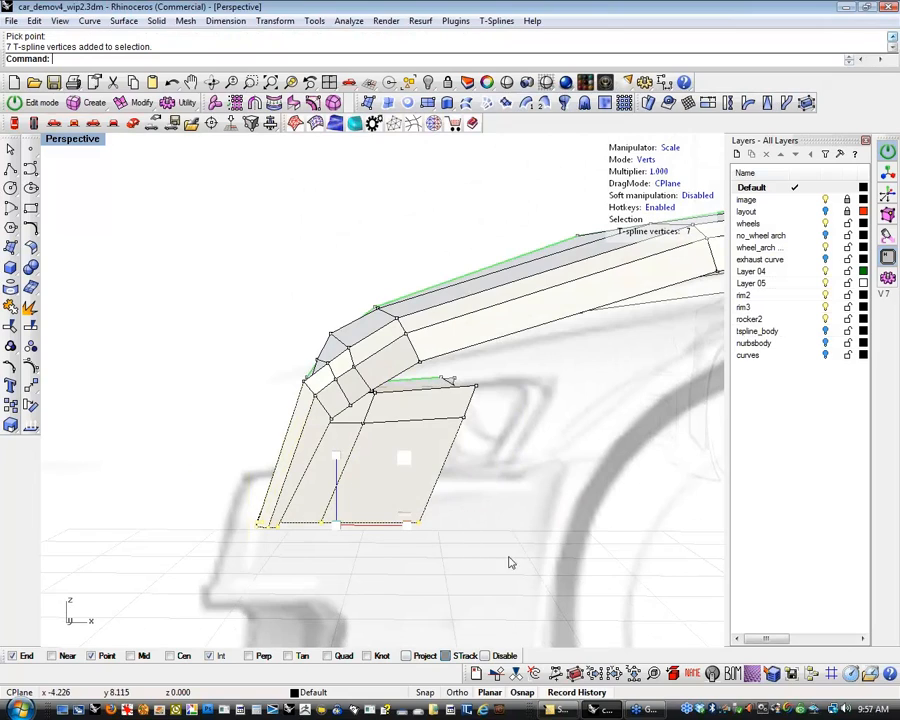
click(747, 104)
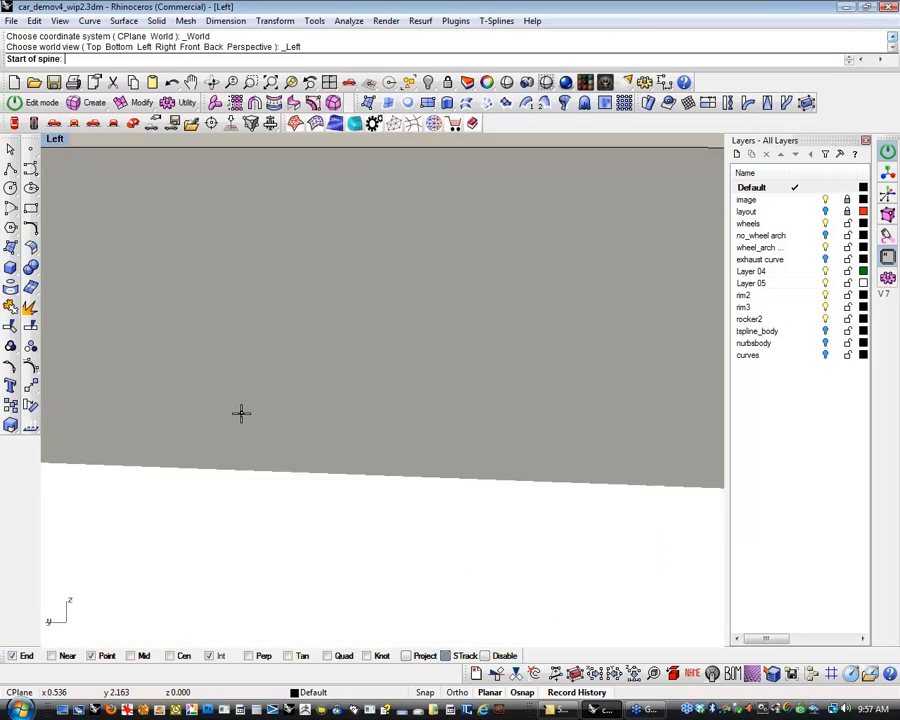
scroll(241, 415, down, 2)
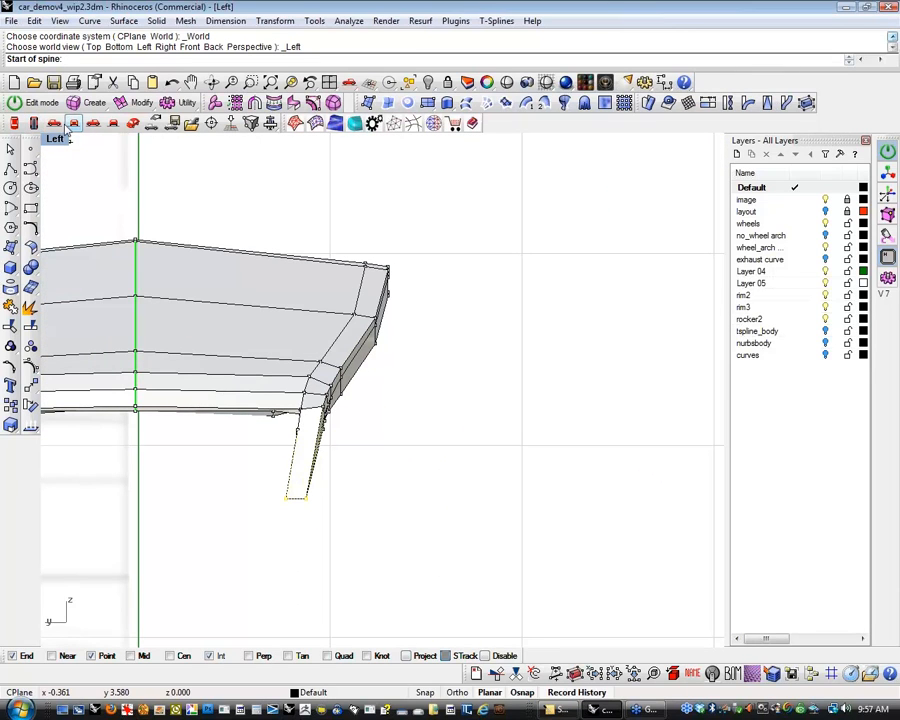
click(74, 122)
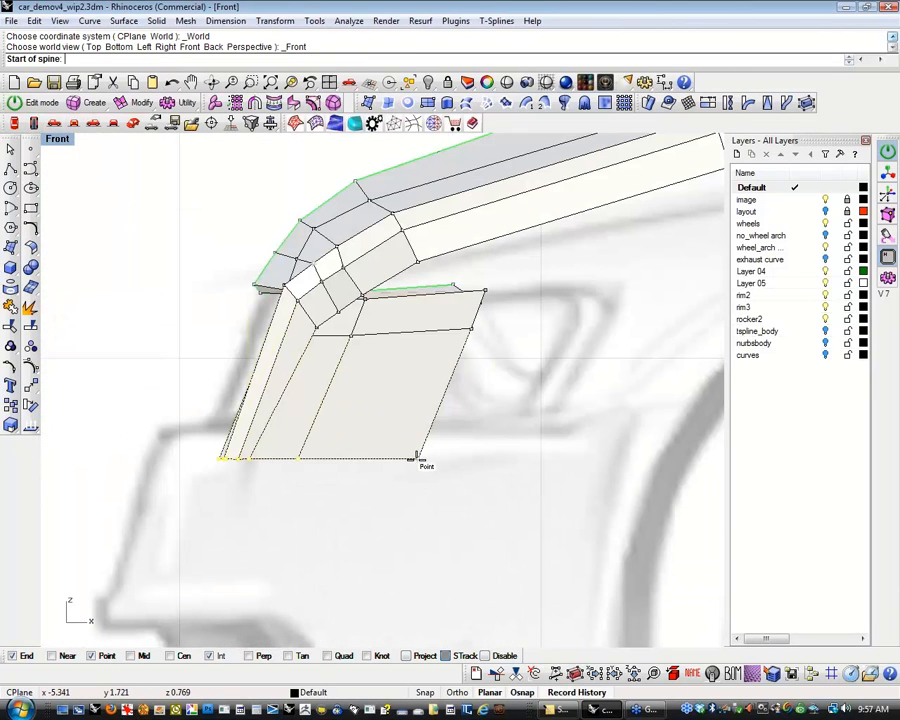
click(416, 458)
click(118, 459)
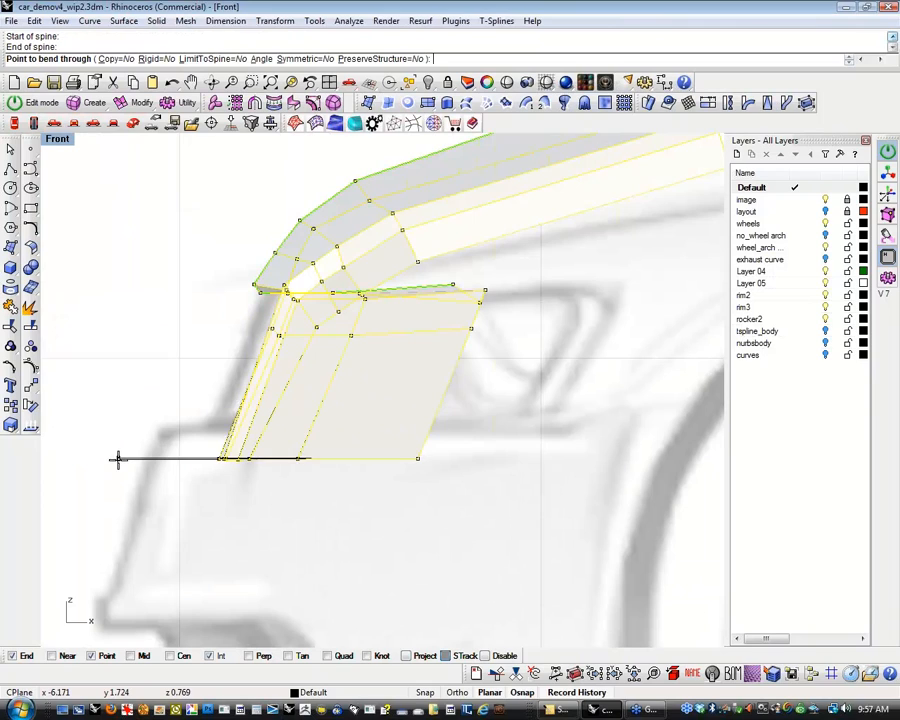
click(128, 536)
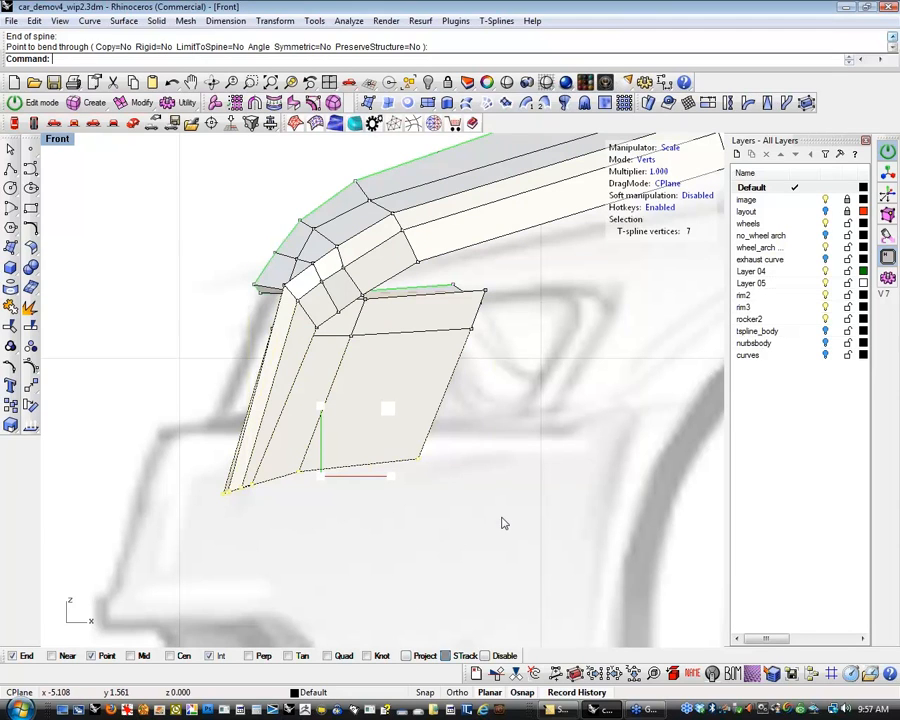
key(ctrl+z)
Show the Front view in wireframe and move the grille opening's upper corner vertex slightly up and forward.
right_drag(447, 528, 351, 484)
scroll(424, 500, down, 4)
click(352, 484)
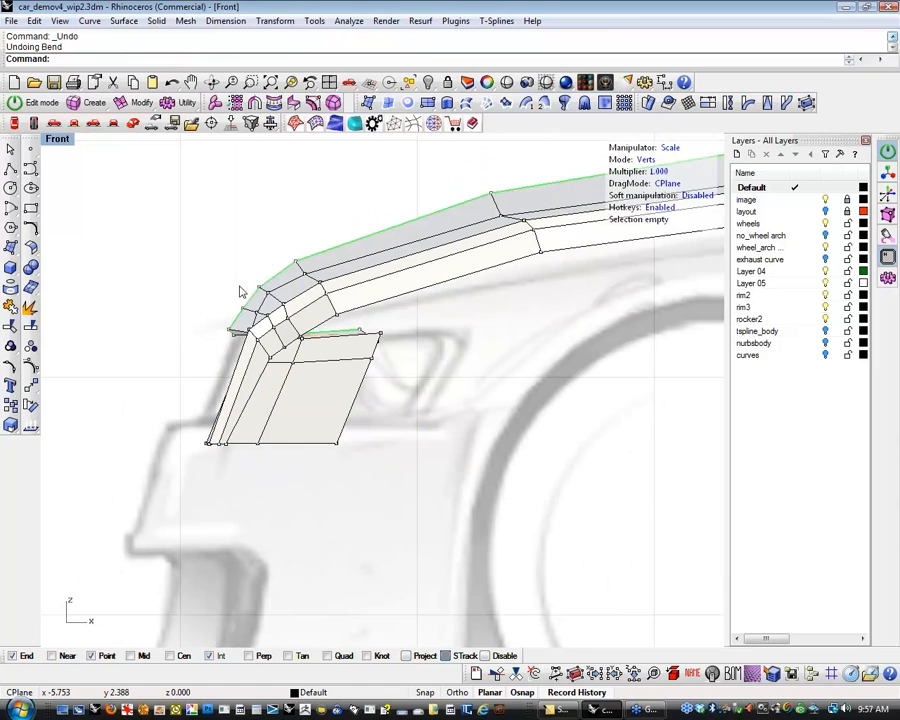
scroll(250, 295, up, 3)
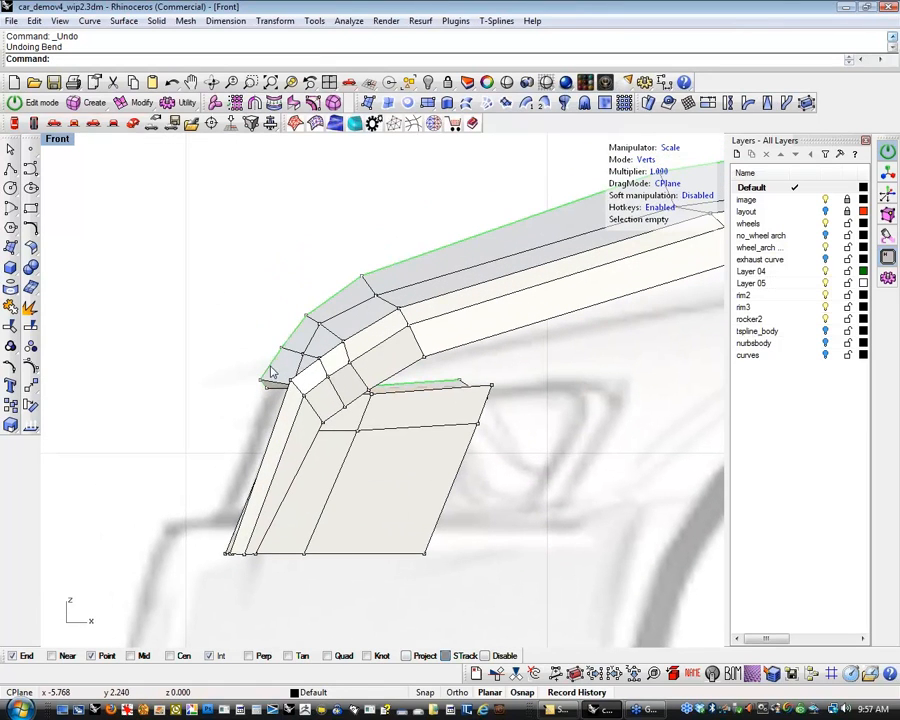
middle_click(270, 374)
click(236, 354)
scroll(296, 403, up, 2)
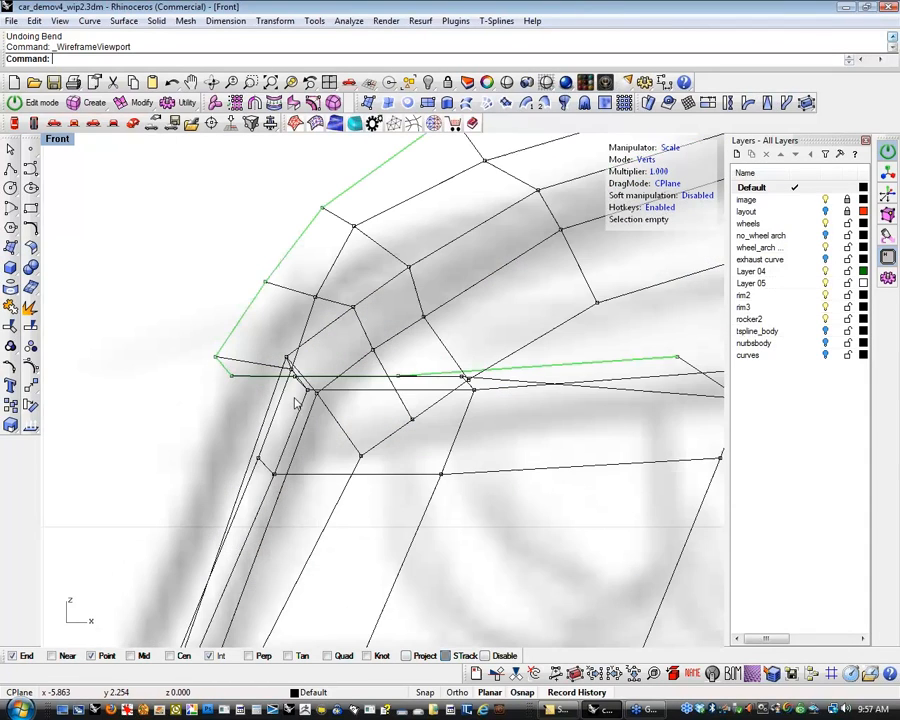
scroll(294, 380, up, 2)
click(290, 348)
scroll(296, 370, down, 2)
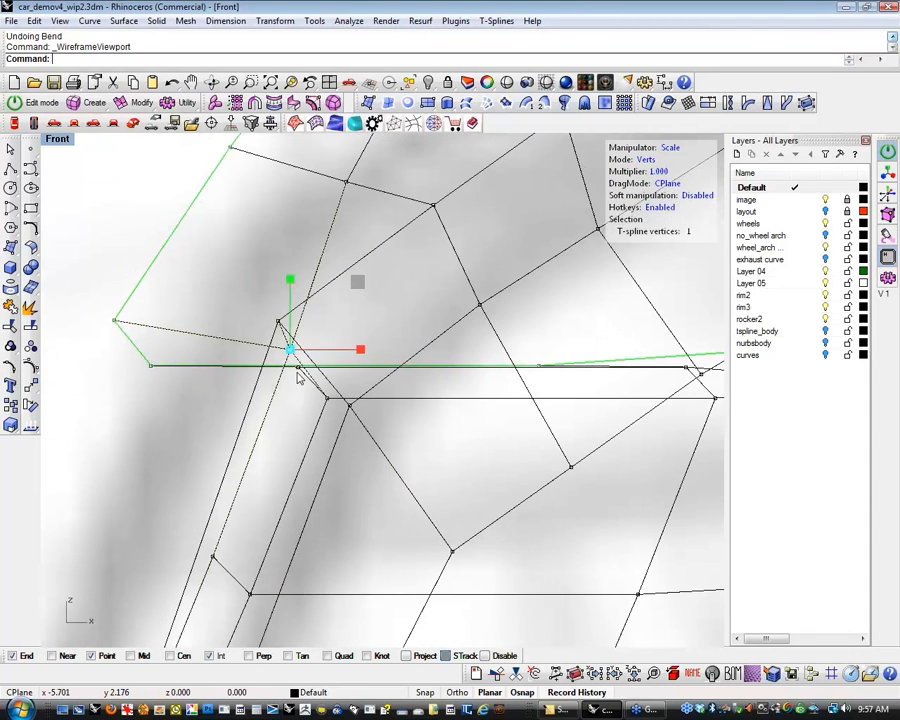
scroll(297, 374, down, 2)
click(346, 316)
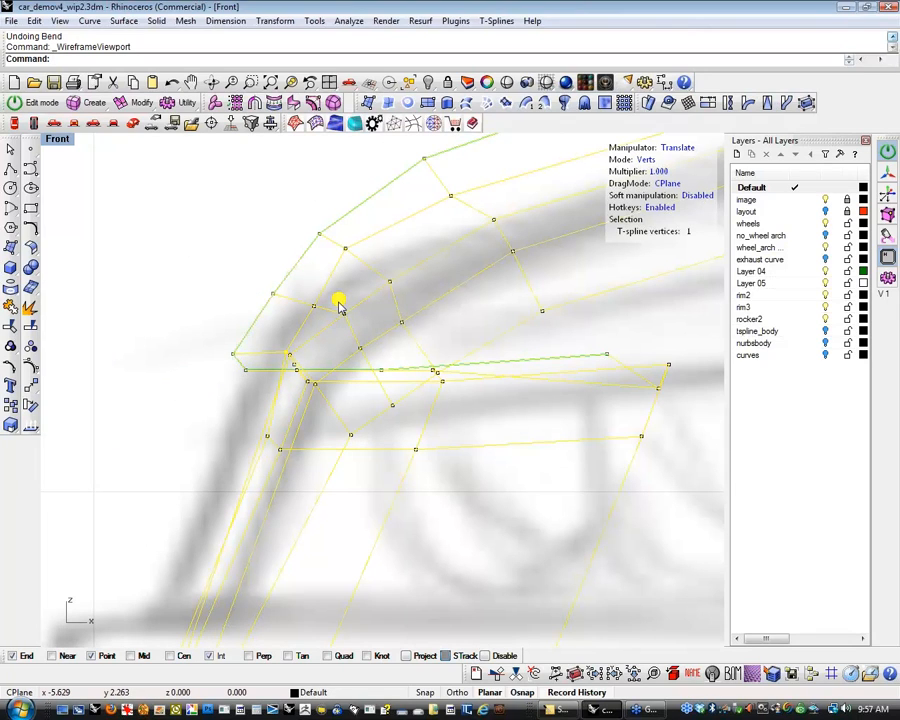
Shift the vertex above the grille opening's corner slightly up and forward, and nudge the corner vertex further forward to match.
click(314, 306)
click(360, 250)
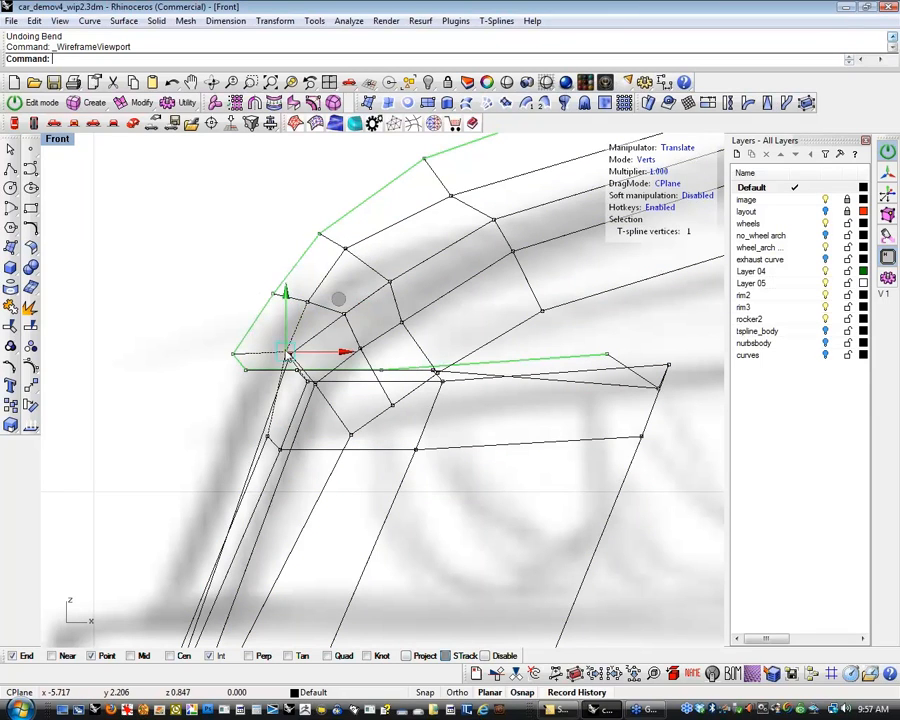
click(335, 300)
drag(330, 301, 328, 300)
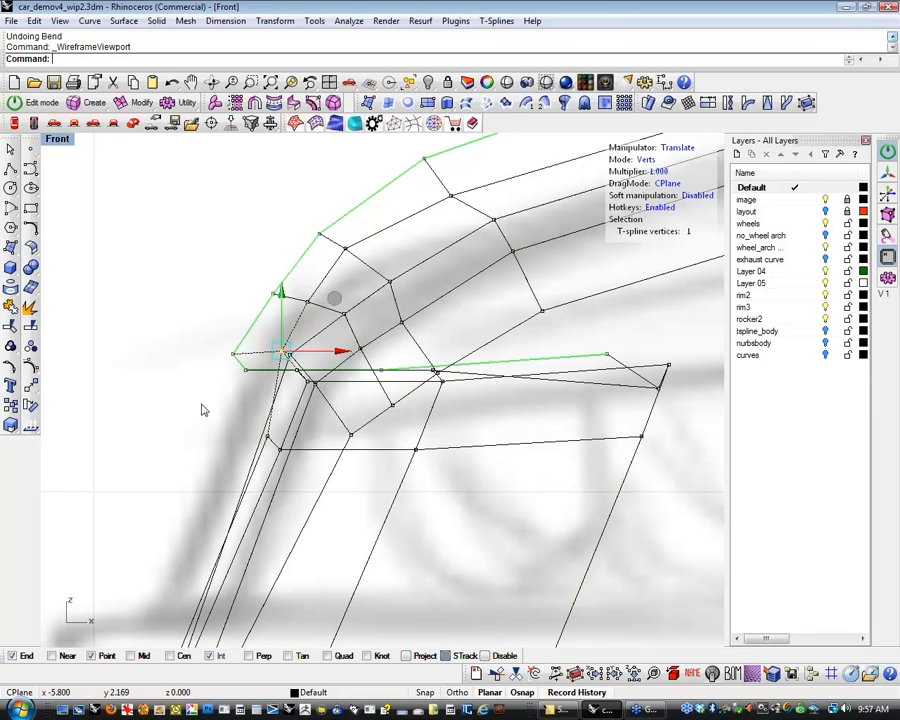
click(210, 411)
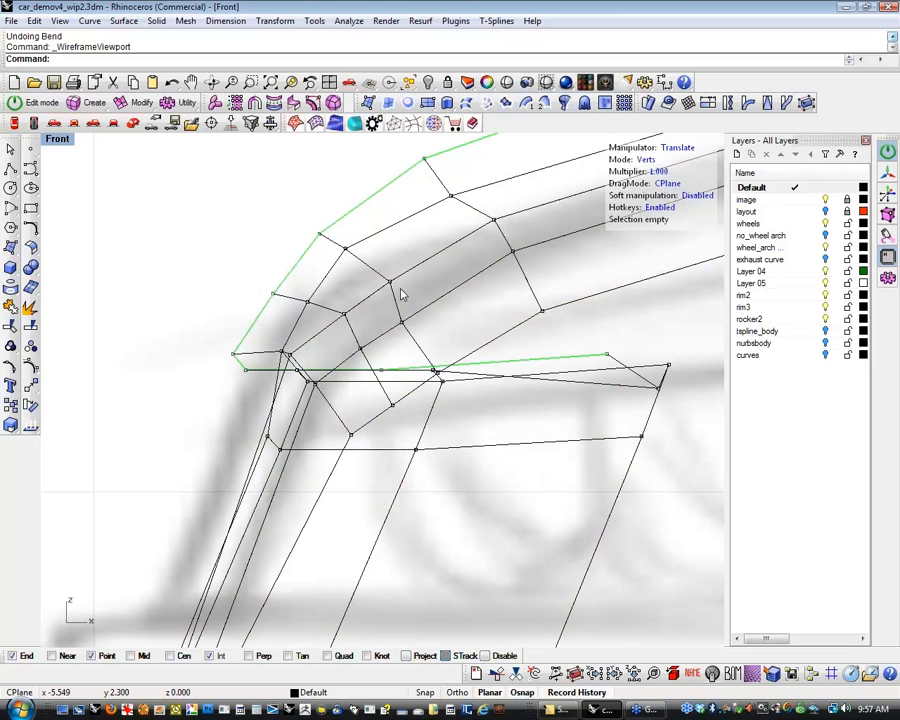
Move two fold vertices round the nose bend and the hood vertex above them slightly upward and rearward.
click(401, 322)
drag(455, 277, 467, 271)
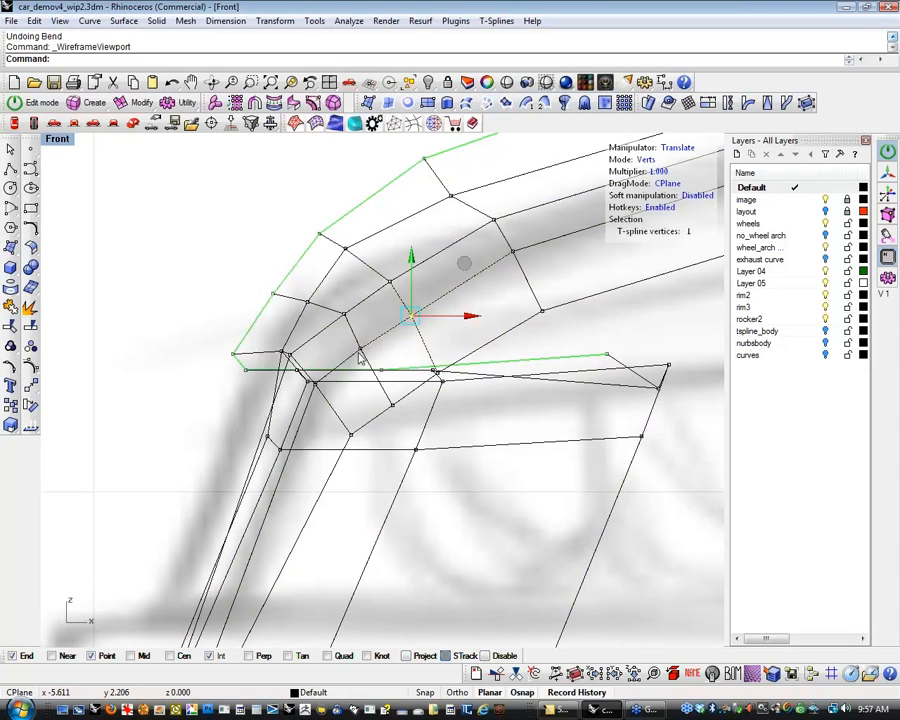
click(360, 349)
drag(414, 300, 420, 297)
right_drag(450, 240, 347, 318)
click(348, 274)
drag(405, 229, 412, 216)
click(198, 230)
scroll(210, 310, down, 2)
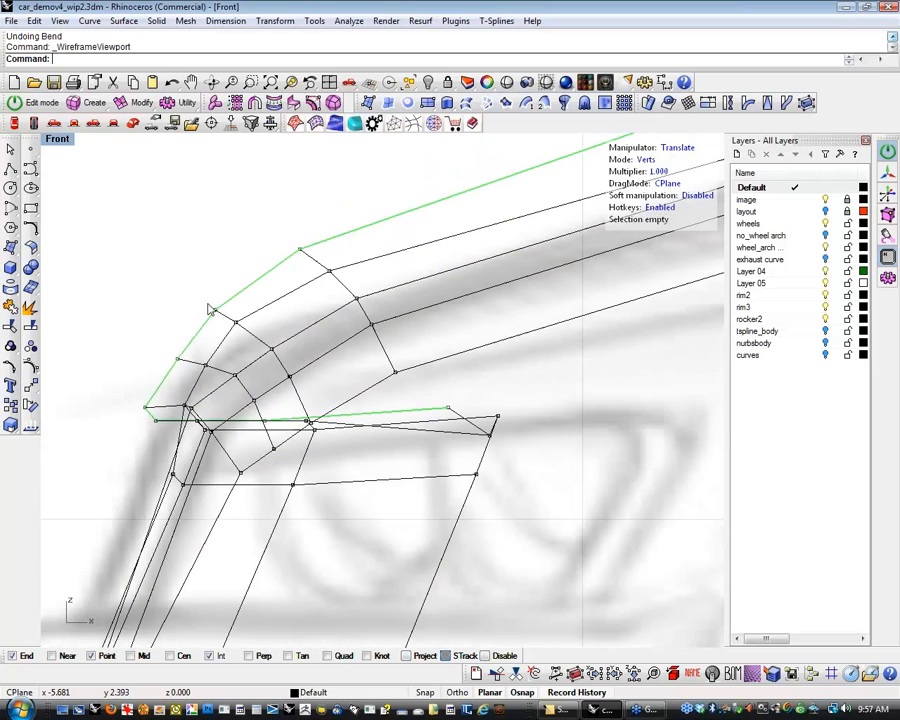
scroll(200, 318, down, 2)
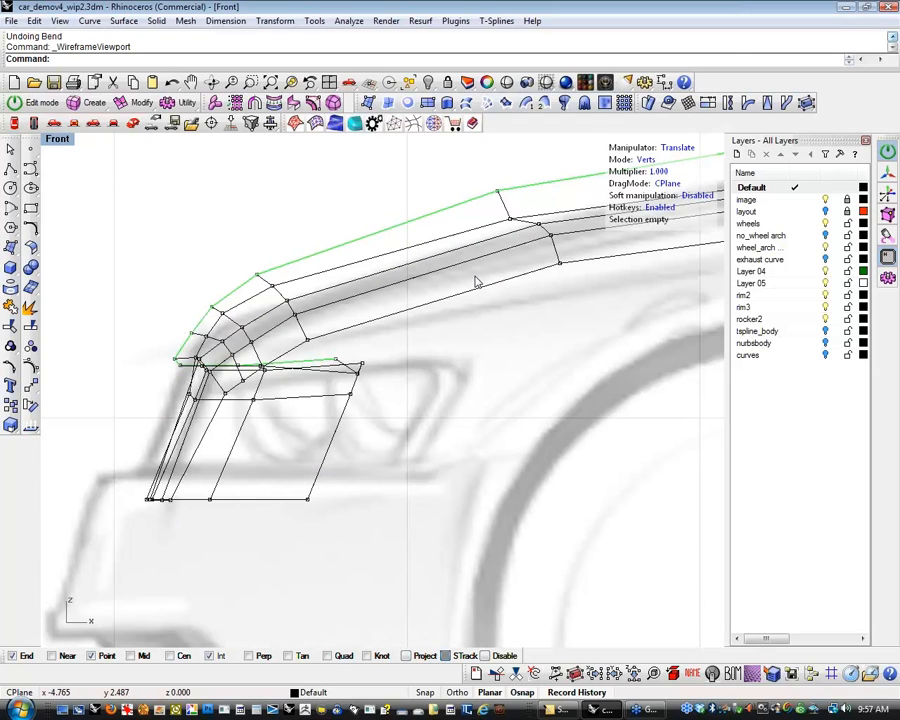
Raise the mid-hood vertex beside the centre line slightly and shift it rearward.
right_drag(470, 305, 343, 387)
click(383, 300)
drag(435, 249, 444, 237)
scroll(582, 424, up, 3)
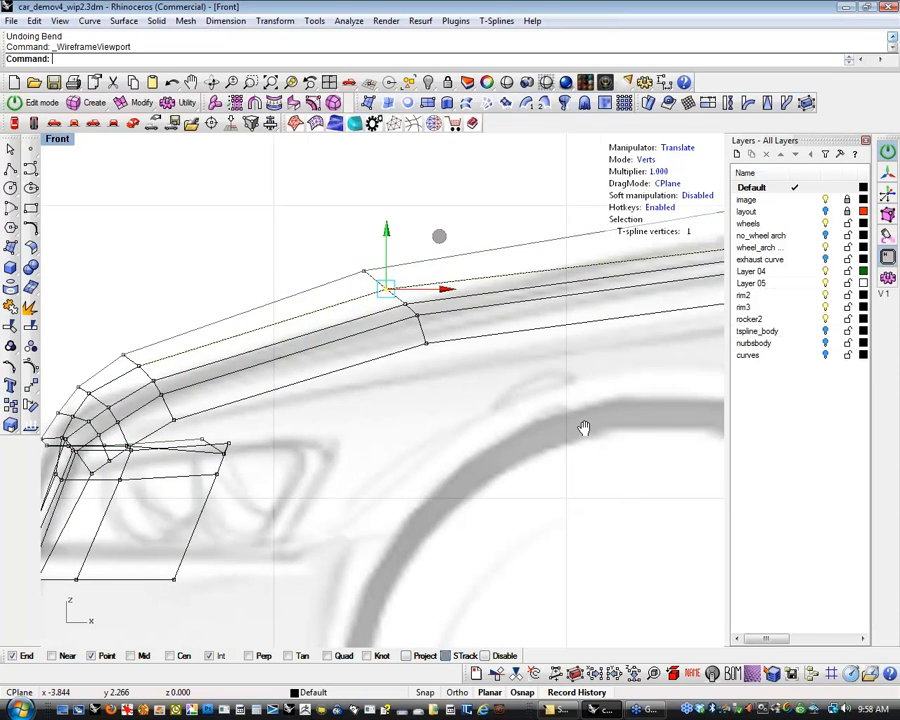
Select the two outer top vertices at the hood's rear end and raise them together.
right_drag(689, 324, 518, 387)
scroll(514, 378, up, 6)
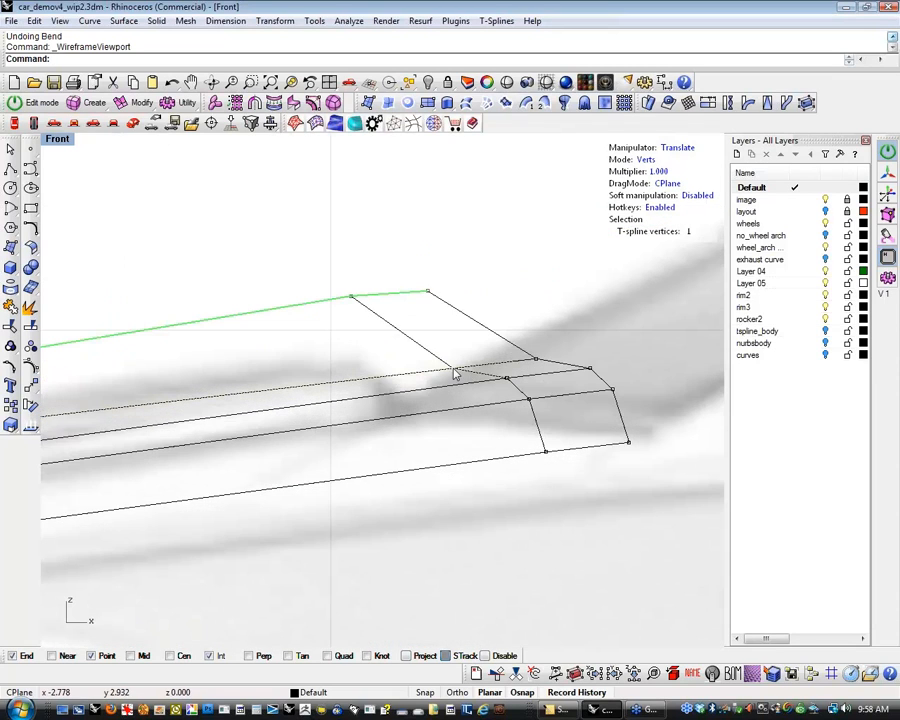
click(453, 369)
shift+click(538, 363)
drag(542, 315, 548, 290)
click(544, 284)
Return to the Perspective view and display the hood panel in the tsShiny mode.
scroll(346, 247, down, 4)
right_drag(346, 247, 519, 438)
click(134, 126)
mouse_move(136, 138)
right_down()
mouse_move(368, 492)
mouse_move(448, 472)
right_up()
middle_click(448, 471)
click(447, 467)
scroll(310, 488, up, 2)
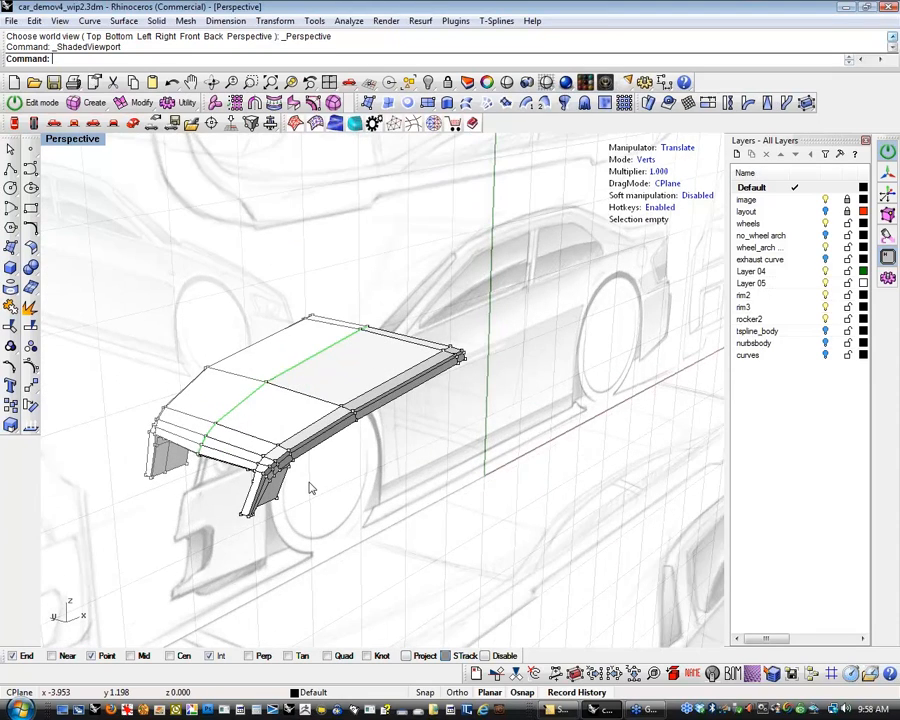
scroll(310, 488, up, 1)
click(72, 138)
click(142, 326)
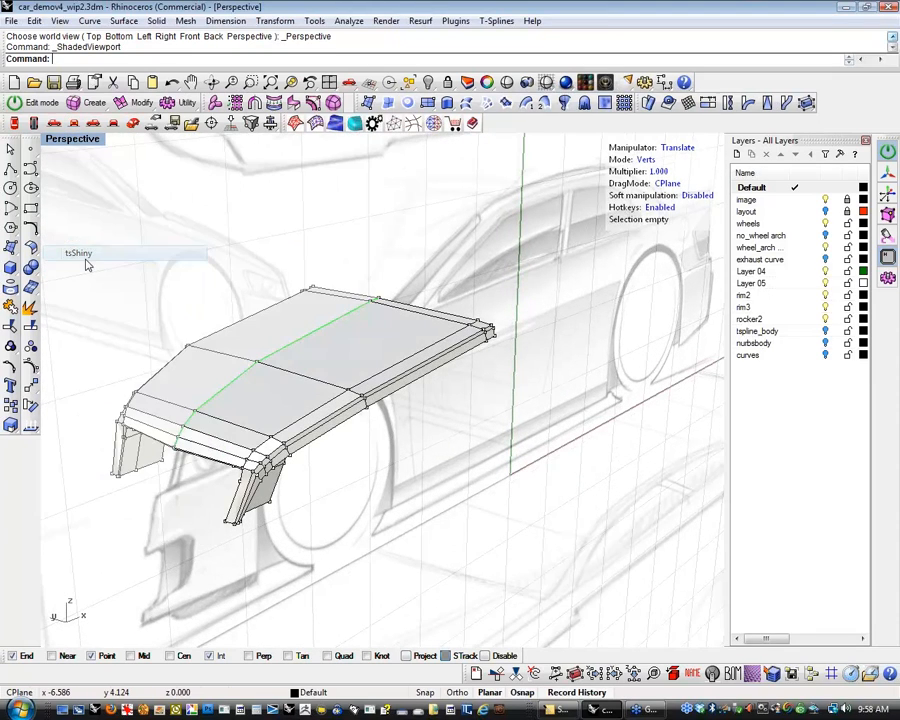
Toggle the T-spline to smooth display and inspect the hood's surface and outer edge.
right_drag(311, 446, 397, 556)
key(Tab)
scroll(345, 490, up, 3)
scroll(456, 436, down, 5)
scroll(380, 428, up, 4)
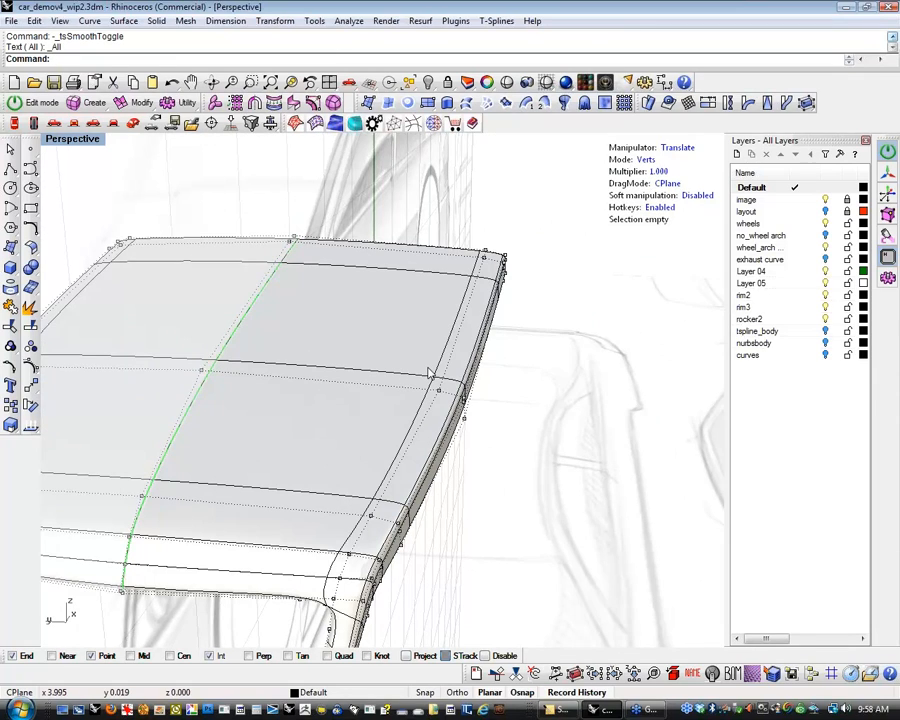
right_drag(430, 373, 453, 457)
right_drag(423, 348, 445, 364)
Insert a simple edge lengthwise on the hood between the centre line and the outer longitudinal edge.
key(Escape)
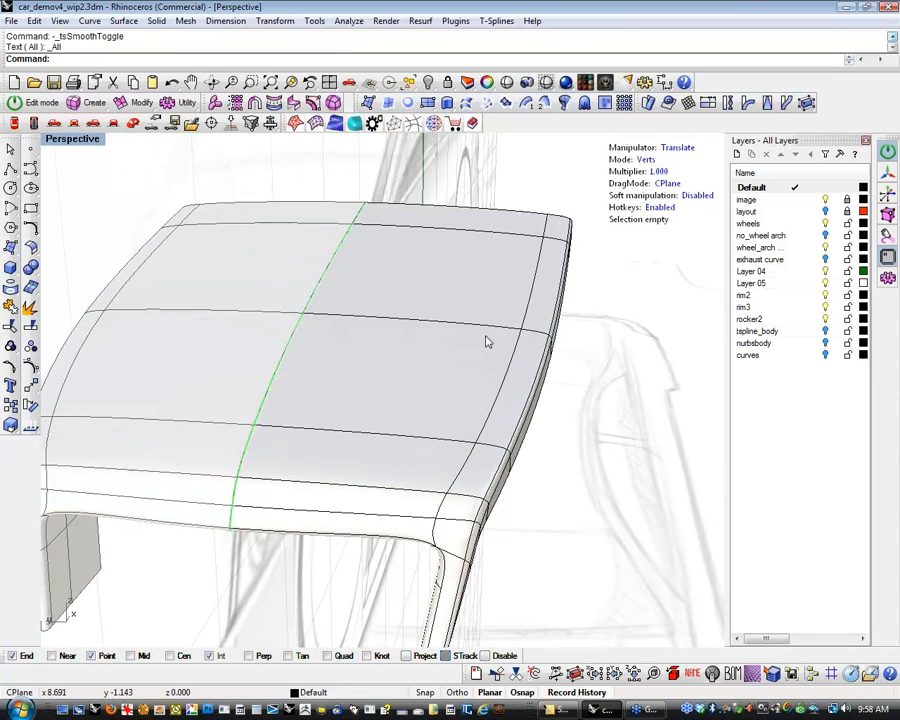
key(2)
click(532, 292)
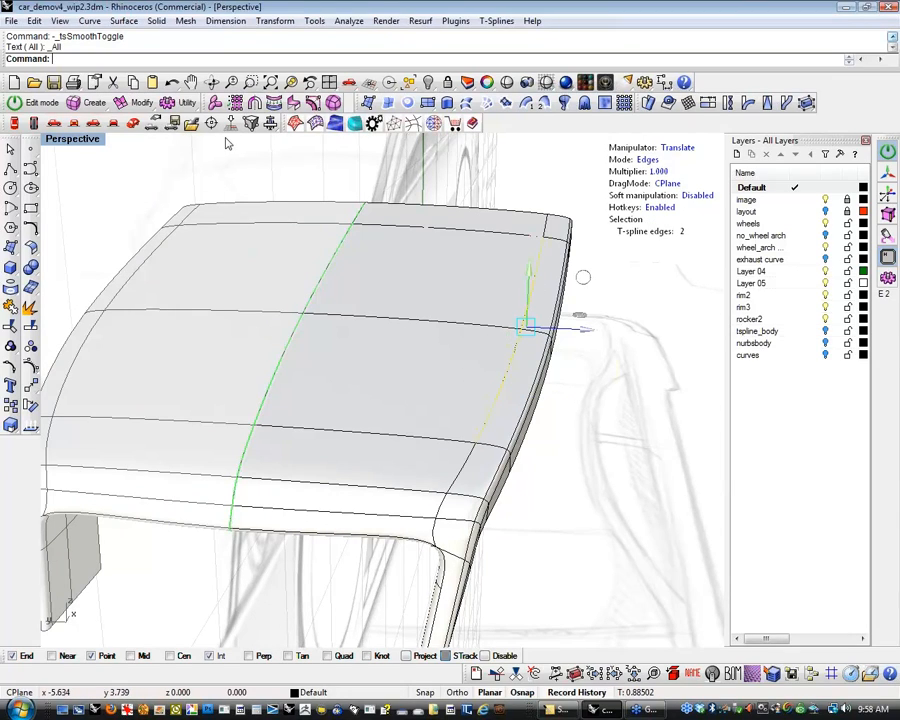
click(130, 104)
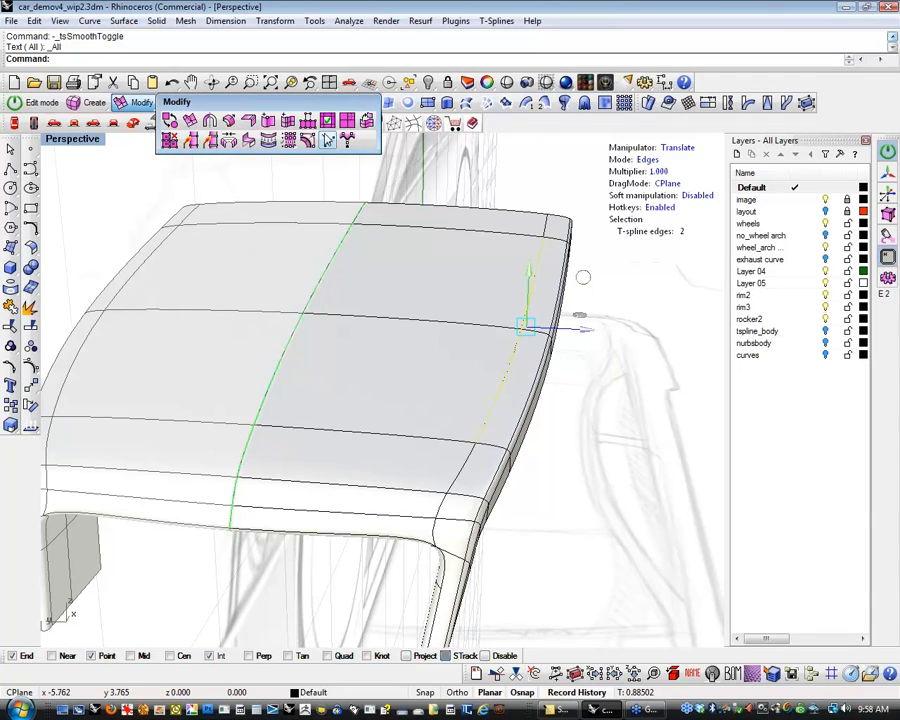
click(288, 121)
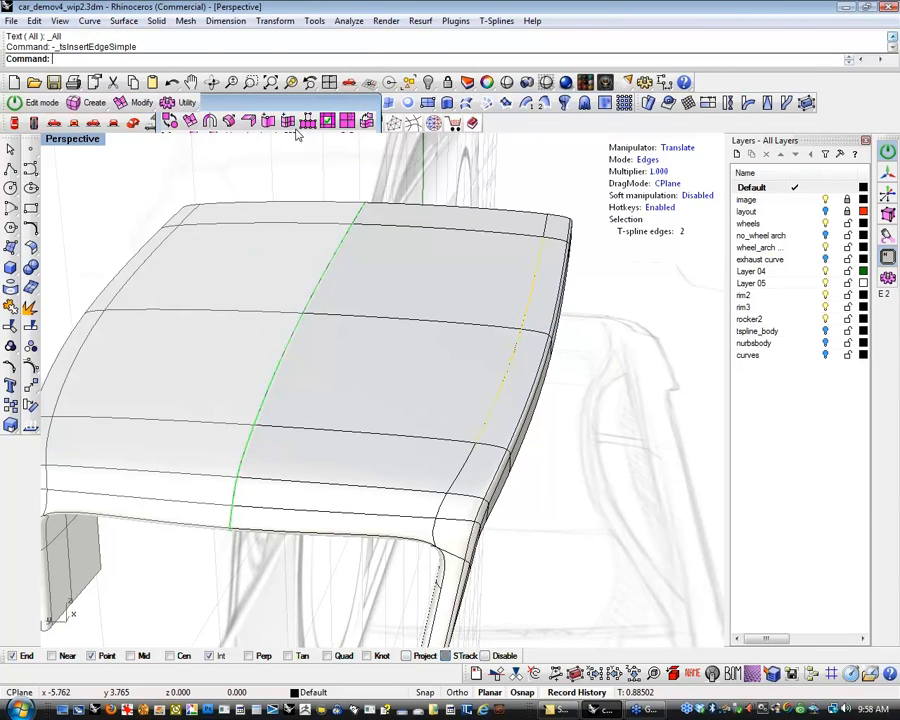
click(456, 330)
right_click(460, 393)
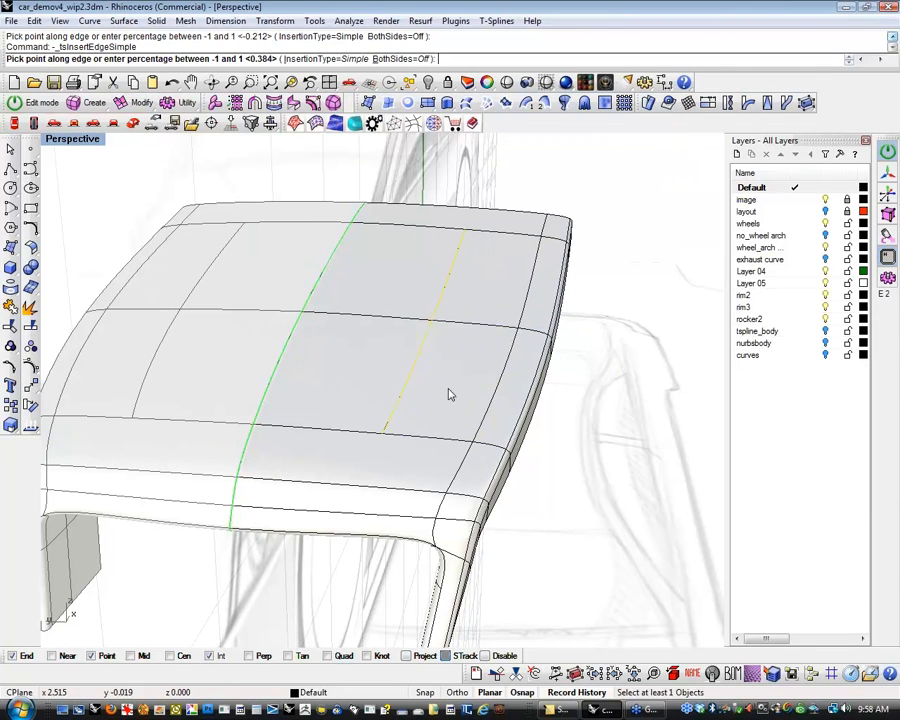
Insert a parallel edge on each side of the new lengthwise hood edge with BothSides set to On.
click(400, 58)
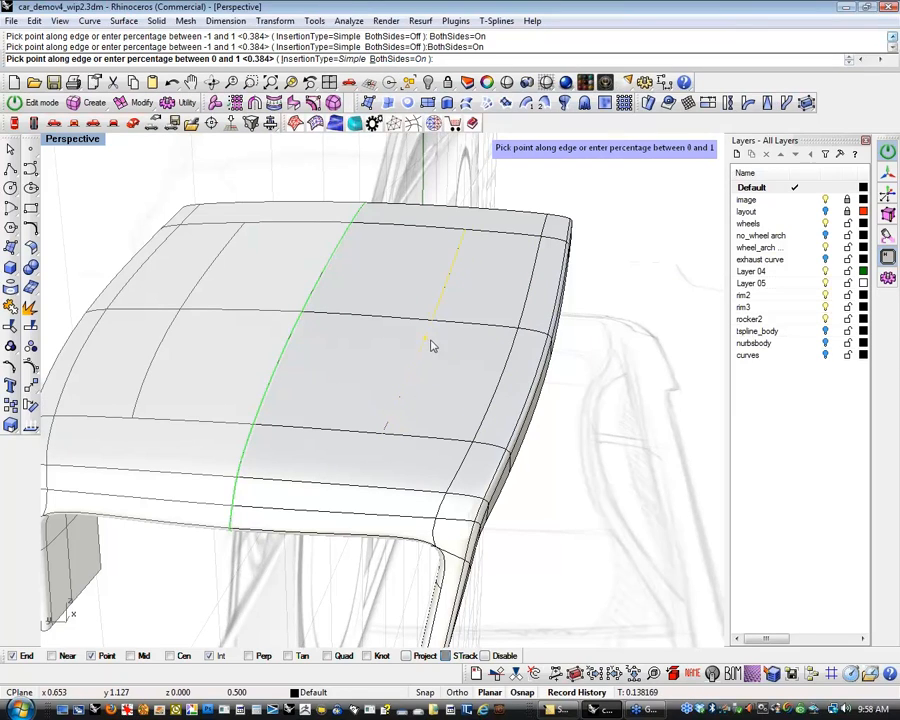
click(447, 329)
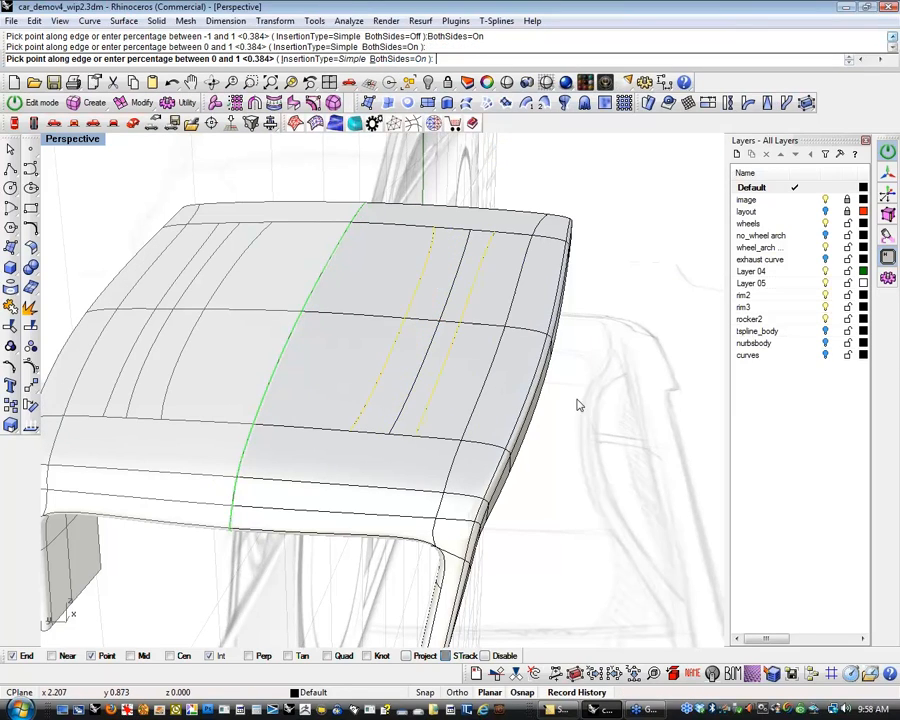
right_drag(601, 437, 468, 374)
Raise the middle inserted edges into a lengthwise hood ridge and shift the adjacent inner edges outward toward it.
click(386, 384)
shift+click(390, 317)
drag(553, 350, 539, 337)
right_drag(390, 402, 500, 416)
click(369, 410)
shift+click(393, 362)
drag(457, 389, 485, 389)
click(556, 500)
right_drag(556, 501, 517, 522)
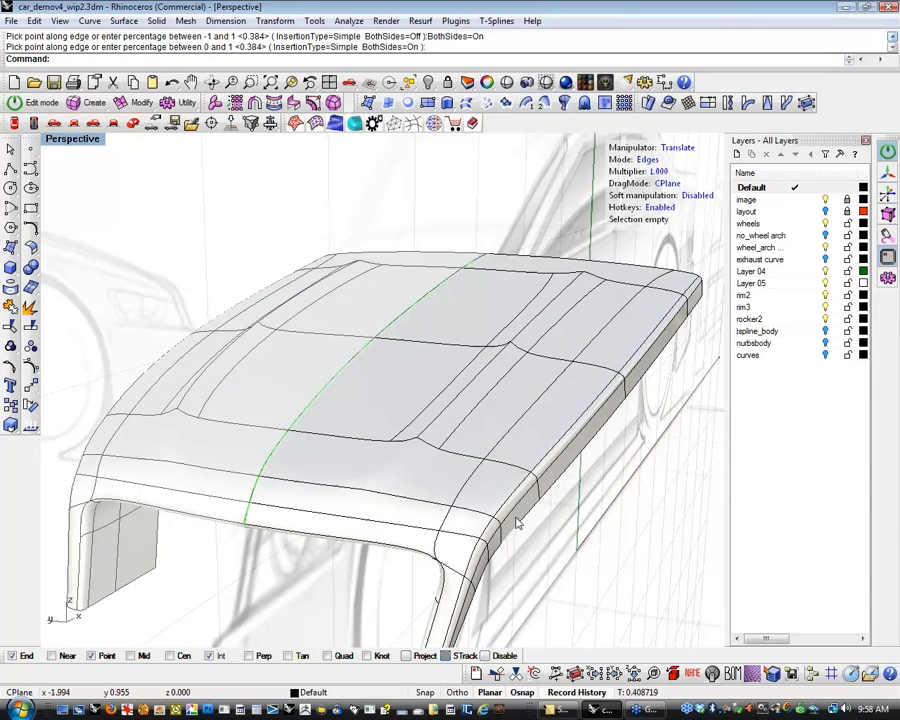
Preview the hood shaded in tsShiny without wires and examine the new ridge from the front, side and above.
click(508, 83)
scroll(476, 404, down, 2)
mouse_move(476, 404)
right_down()
mouse_move(518, 498)
mouse_move(533, 594)
mouse_move(623, 554)
mouse_move(629, 524)
mouse_move(622, 587)
mouse_move(627, 544)
mouse_move(456, 502)
mouse_move(368, 569)
mouse_move(338, 556)
right_up()
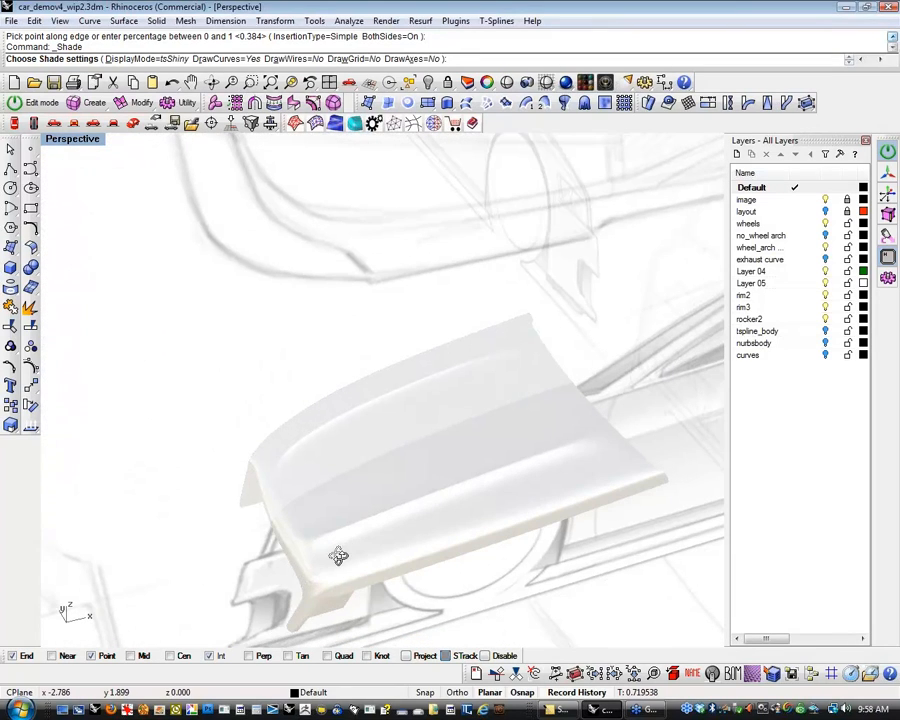
key(Escape)
scroll(386, 454, up, 5)
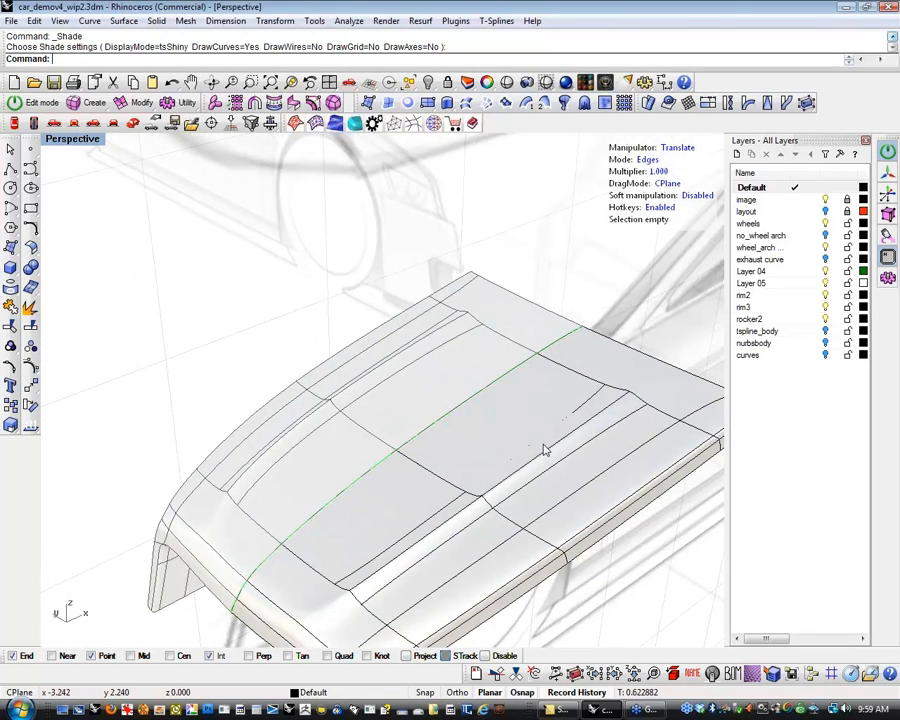
right_drag(488, 446, 482, 395)
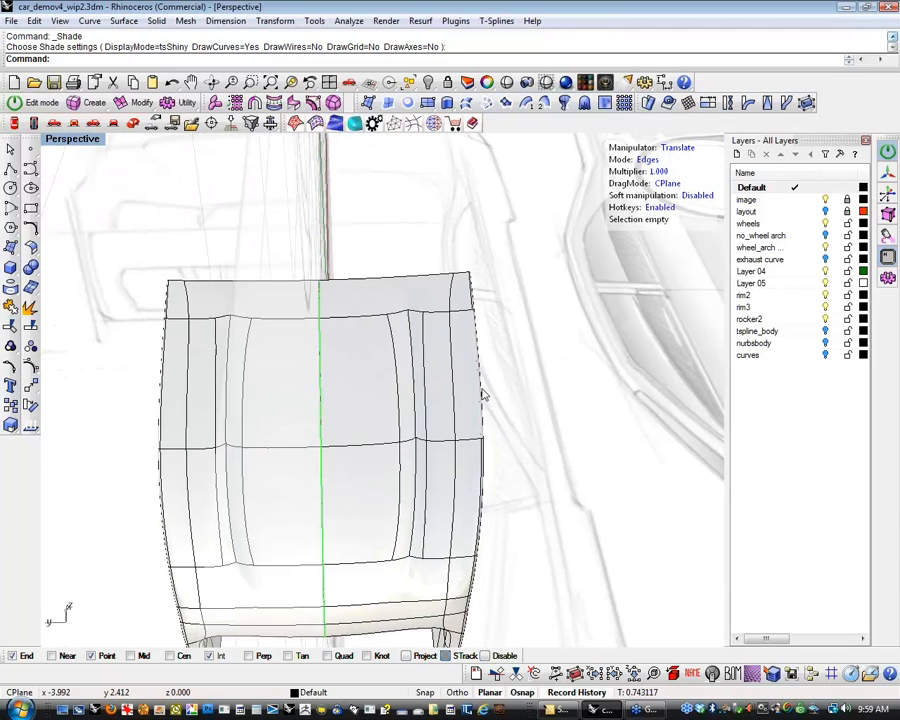
click(508, 83)
mouse_move(506, 337)
right_down()
mouse_move(494, 402)
mouse_move(502, 450)
mouse_move(502, 383)
mouse_move(538, 287)
mouse_move(566, 261)
mouse_move(560, 232)
mouse_move(580, 187)
right_up()
key(Escape)
Select the three vertices at the ridge's front end, set the pivot on the lower one and scale them vertically to flatten the ridge.
right_drag(602, 296, 400, 380)
scroll(380, 468, up, 5)
shift+right_drag(354, 462, 308, 418)
right_drag(251, 450, 364, 468)
key(a)
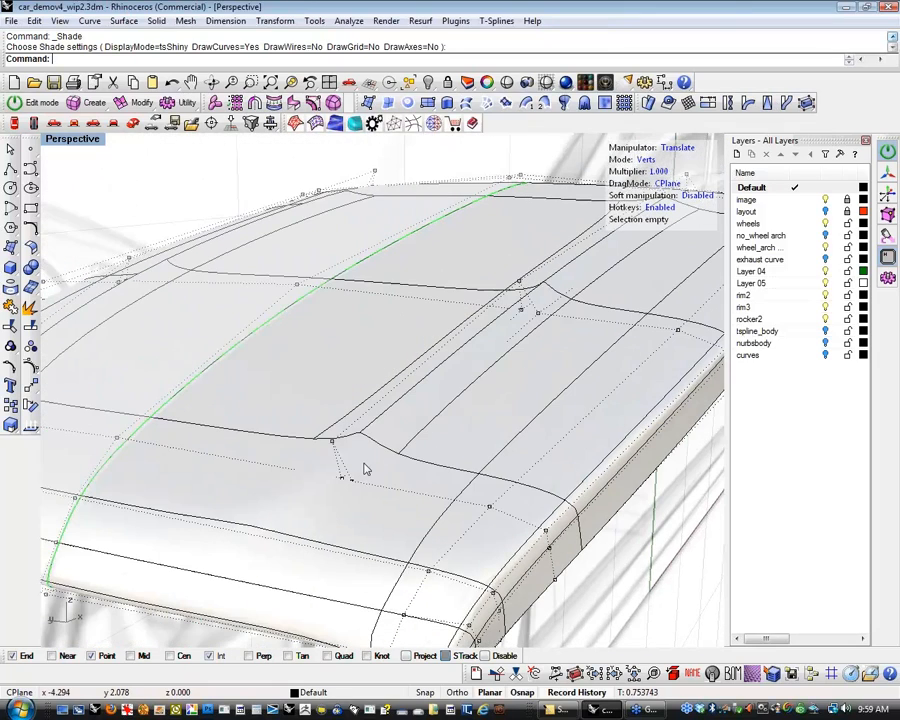
click(331, 441)
shift+click(341, 480)
shift+click(352, 481)
key(t)
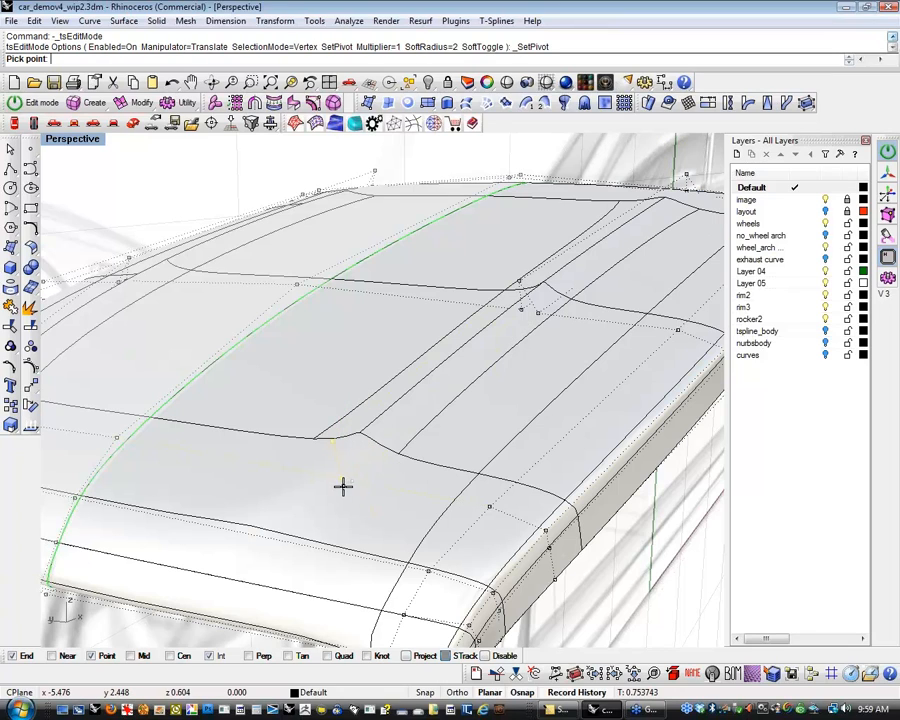
click(340, 482)
key(r)
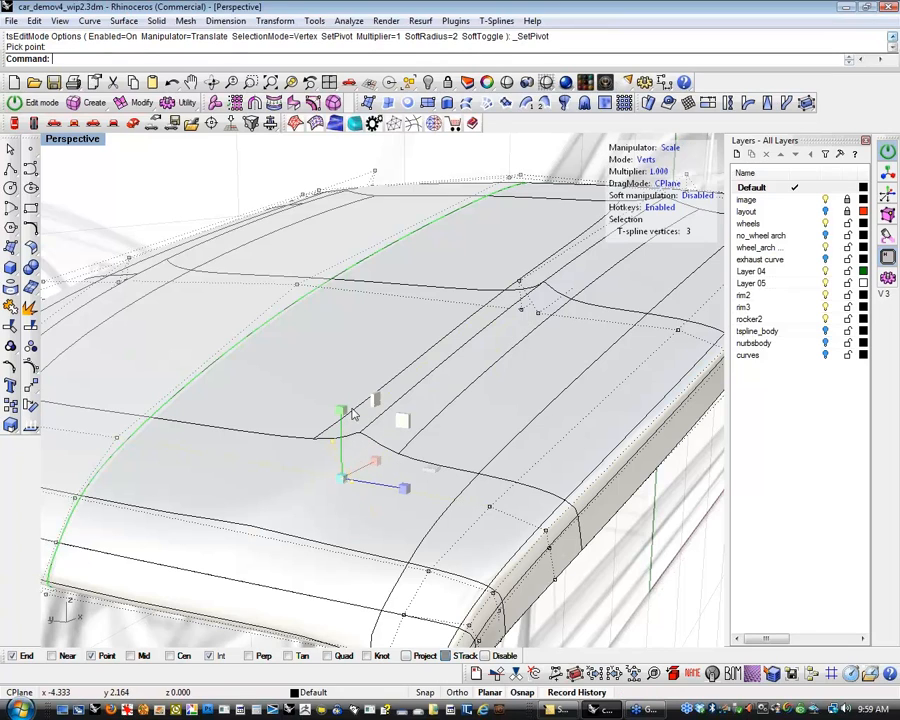
drag(342, 410, 344, 410)
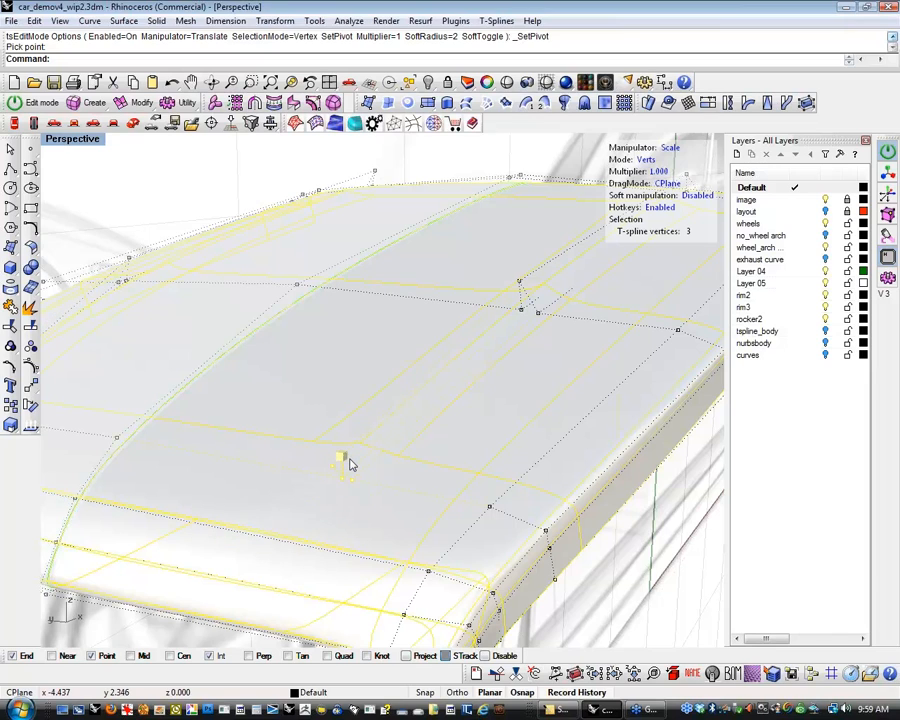
drag(351, 469, 352, 470)
Check the softened ridge in a shaded preview and move its mid-hood crest vertex outward from the centre line.
right_drag(404, 470, 440, 442)
scroll(440, 442, down, 5)
click(530, 86)
mouse_move(507, 228)
right_down()
mouse_move(494, 376)
mouse_move(521, 359)
mouse_move(579, 352)
mouse_move(601, 317)
mouse_move(609, 383)
mouse_move(601, 321)
mouse_move(454, 305)
mouse_move(364, 329)
mouse_move(203, 234)
mouse_move(261, 315)
mouse_move(307, 345)
mouse_move(557, 350)
mouse_move(464, 368)
mouse_move(215, 331)
mouse_move(201, 480)
mouse_move(424, 408)
right_up()
key(Escape)
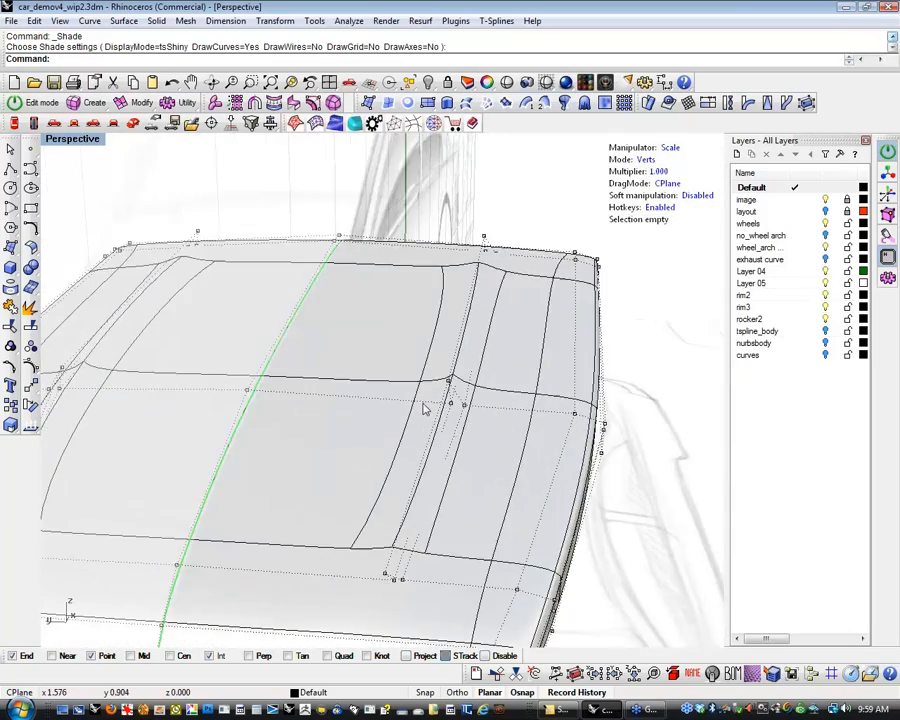
scroll(424, 408, up, 2)
click(460, 376)
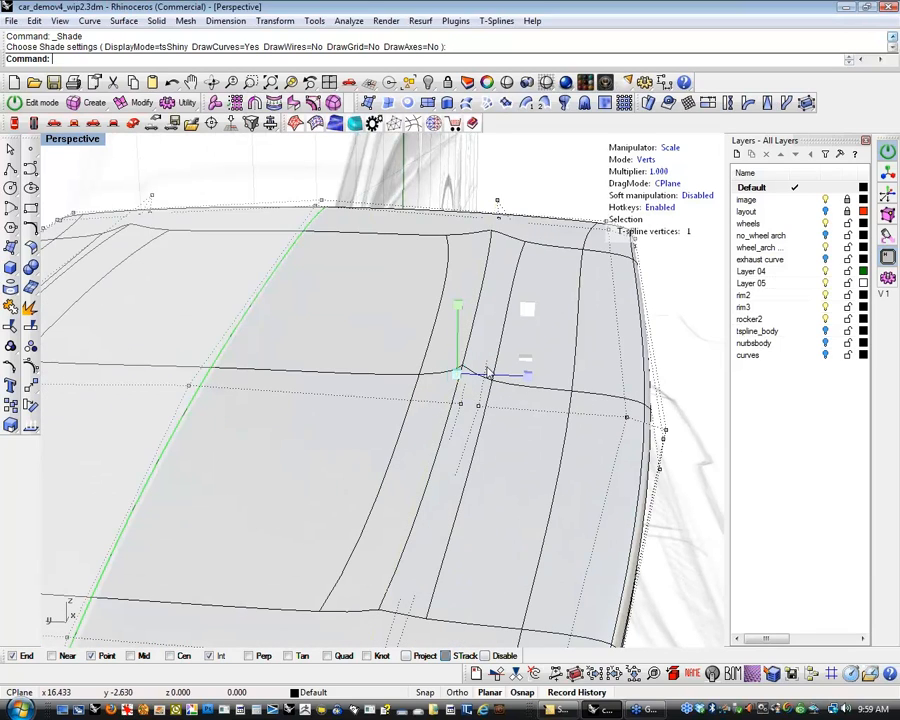
key(w)
click(516, 324)
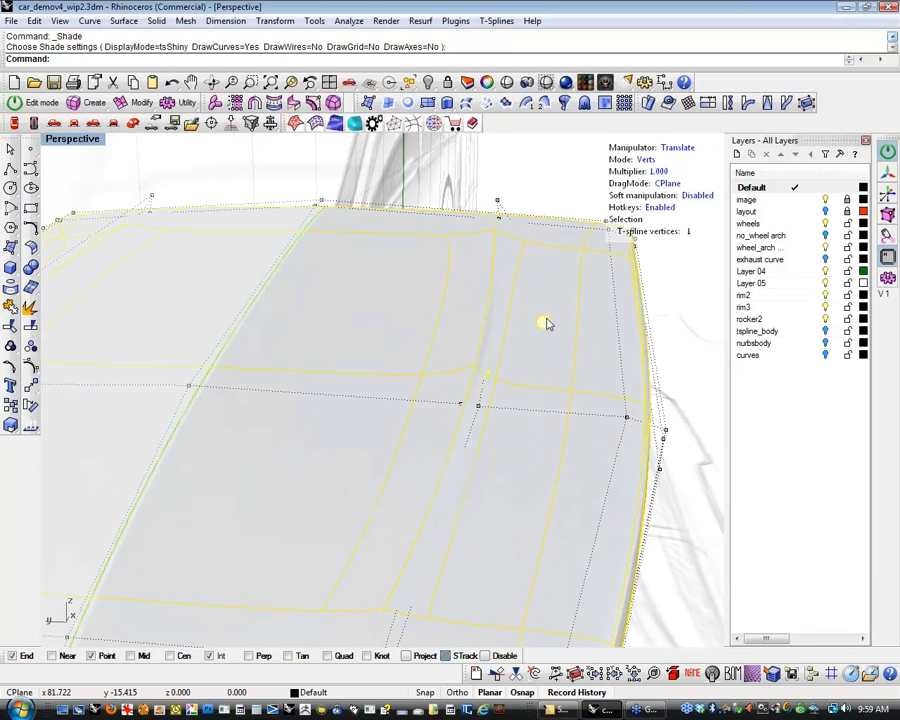
mouse_move(524, 311)
mouse_down()
mouse_move(461, 310)
mouse_move(545, 309)
mouse_move(537, 320)
mouse_up()
click(481, 179)
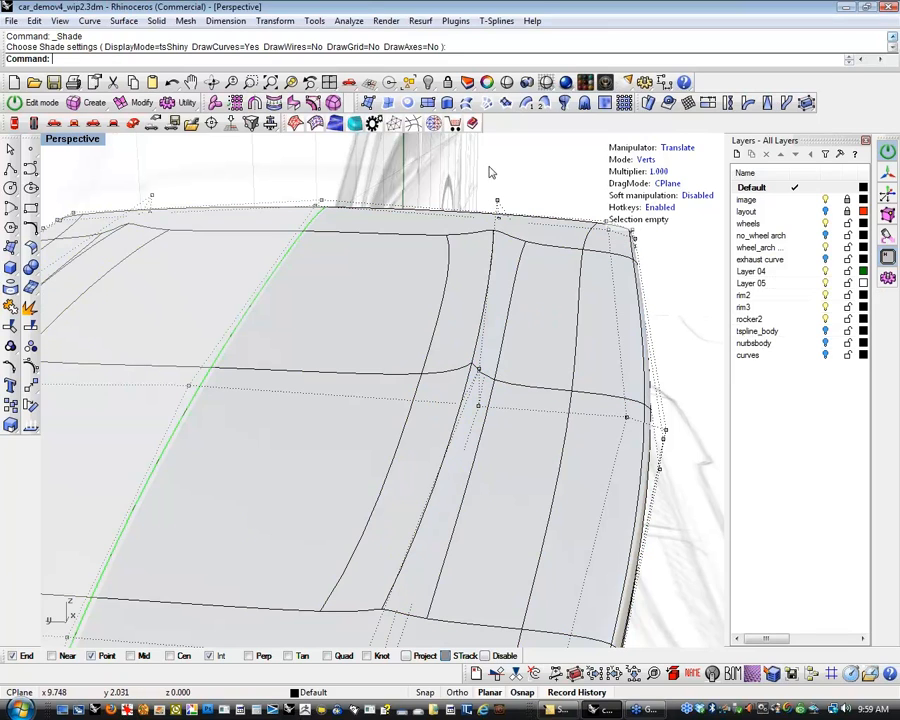
Preview the hood shaded and examine the reshaped ridge from a front three-quarter view.
click(511, 86)
right_drag(508, 275, 393, 283)
key(Return)
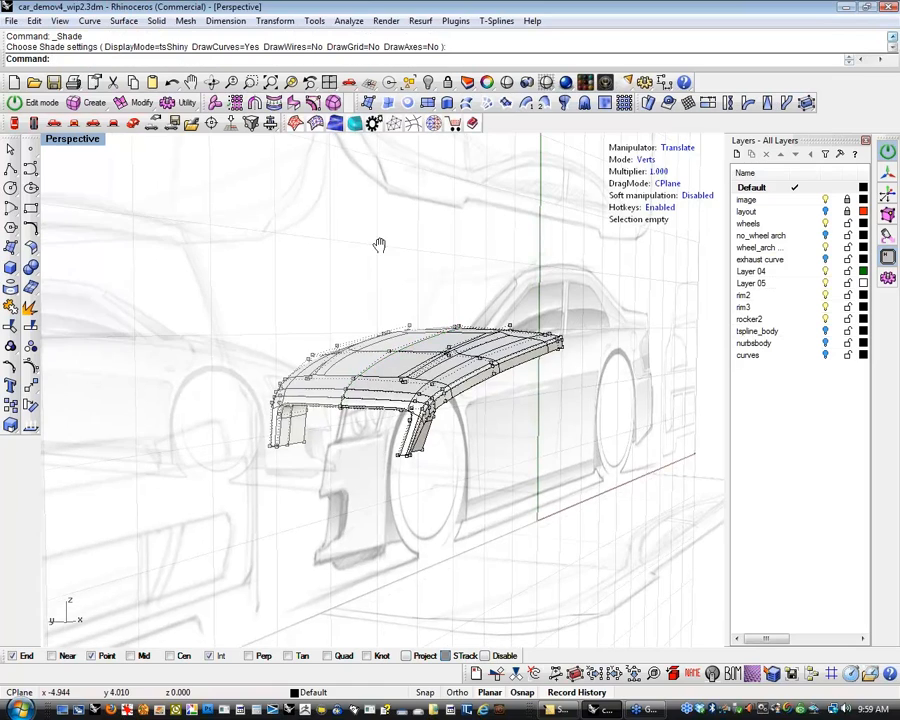
click(506, 85)
right_drag(355, 249, 262, 305)
right_click(262, 305)
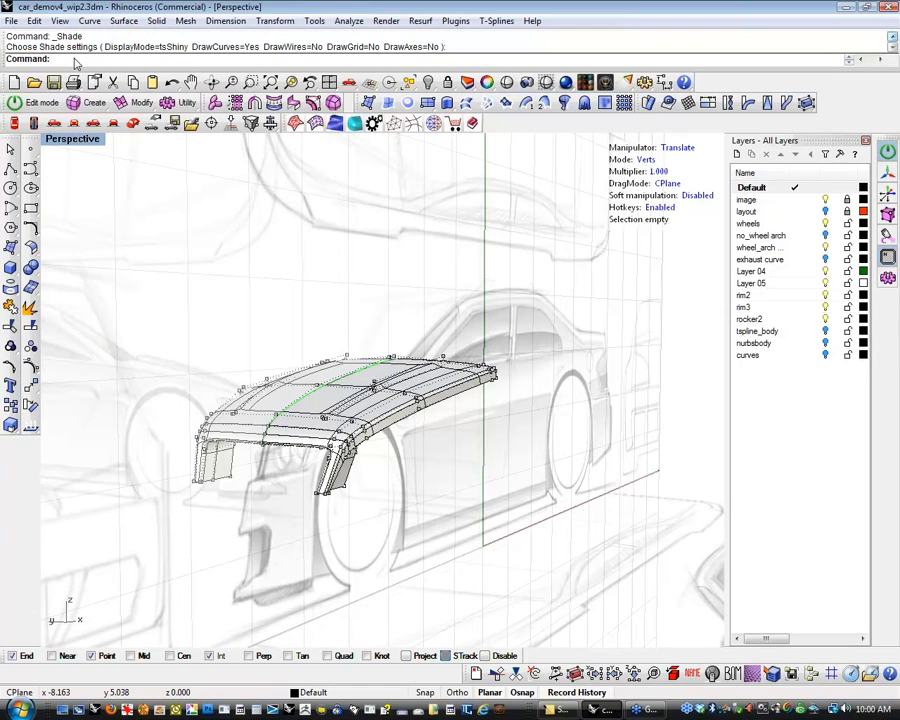
Show the hidden car body and bring the hood's nose leg at the grille into close view.
text(show)
key(Return)
right_drag(145, 257, 122, 290)
scroll(205, 470, up, 4)
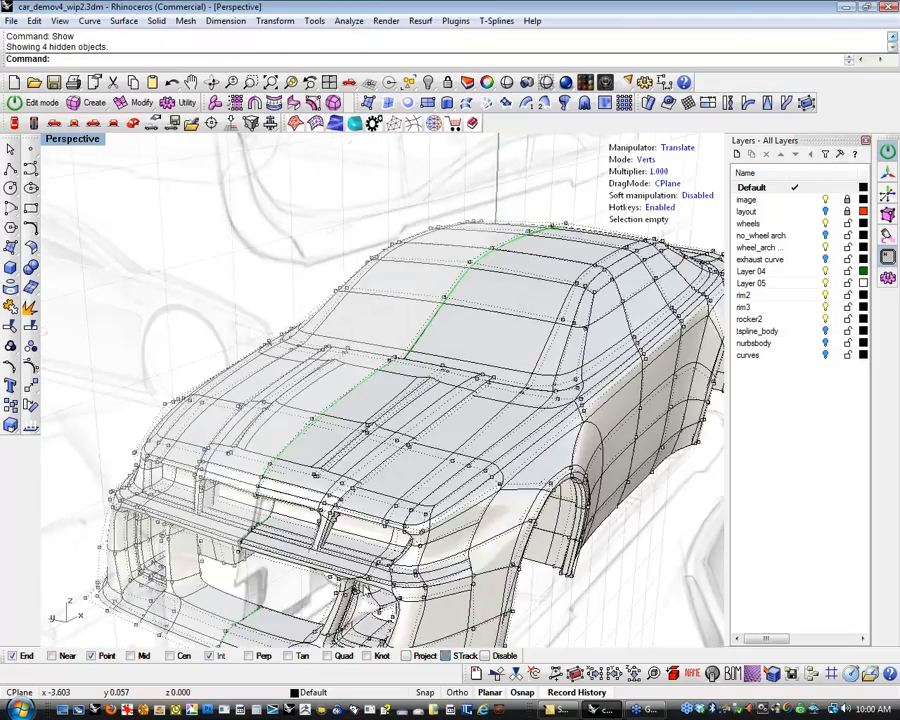
right_drag(205, 485, 173, 472)
scroll(171, 472, up, 5)
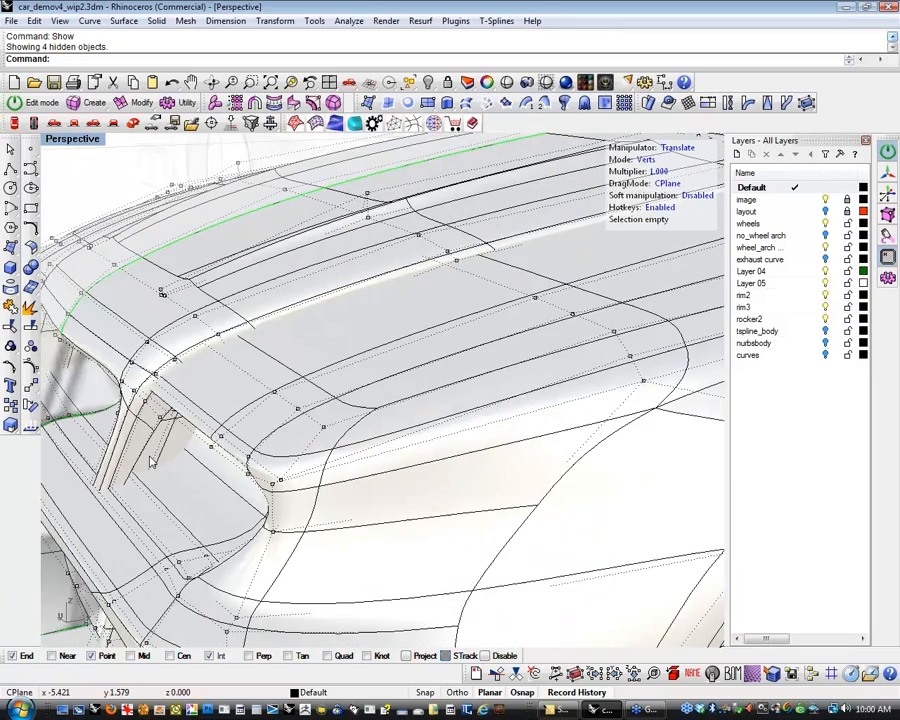
Move the rear edge of the hood's nose leg rearward into the body and check its fit around the grille opening.
key(s)
click(144, 466)
shift+right_drag(193, 483, 217, 478)
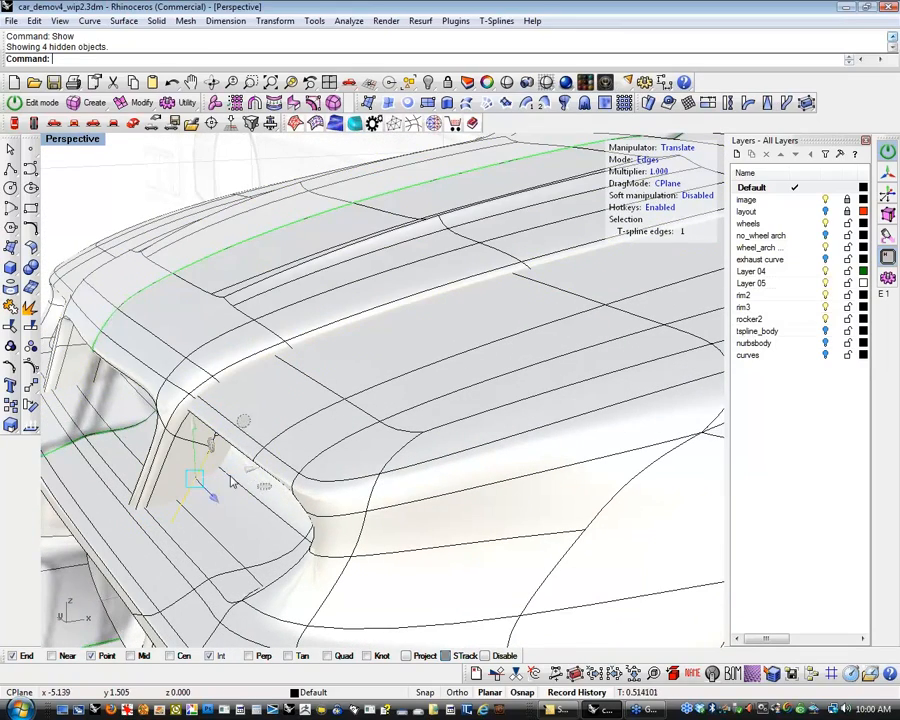
click(248, 474)
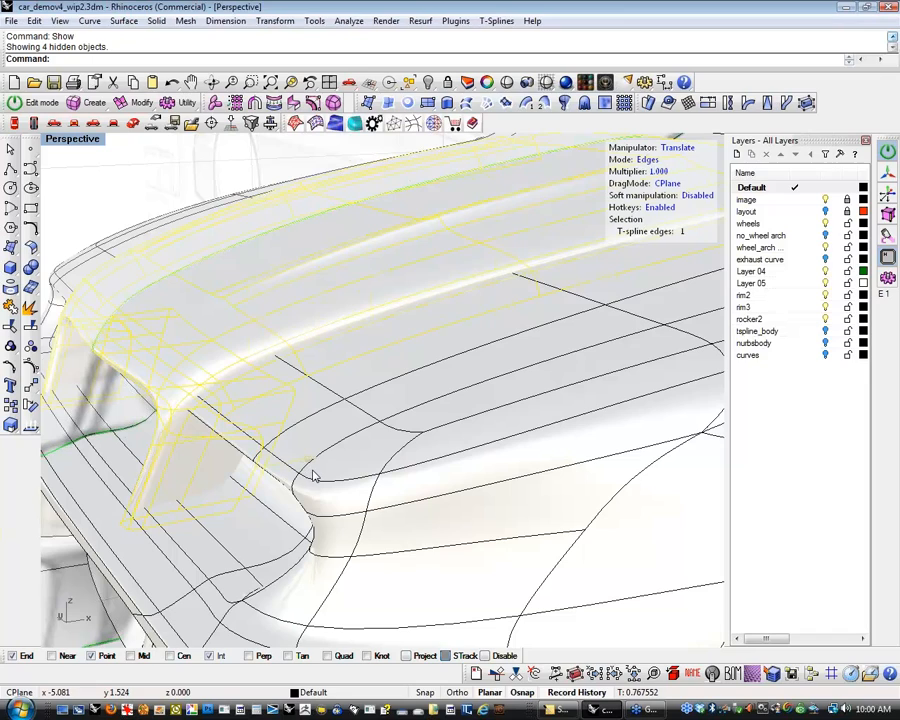
drag(315, 476, 314, 474)
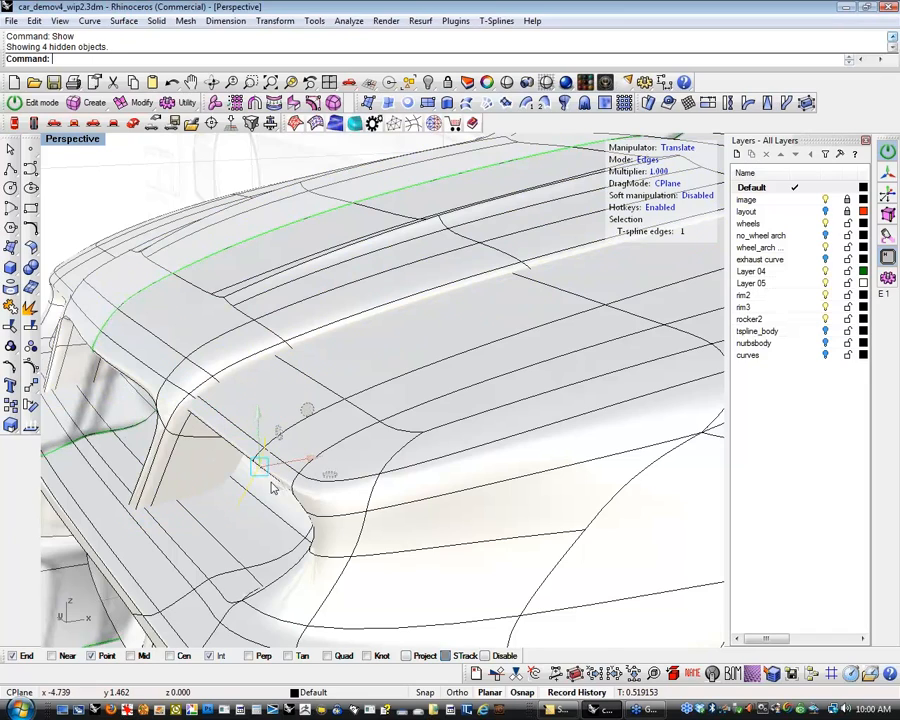
right_drag(275, 496, 313, 447)
right_drag(305, 440, 98, 496)
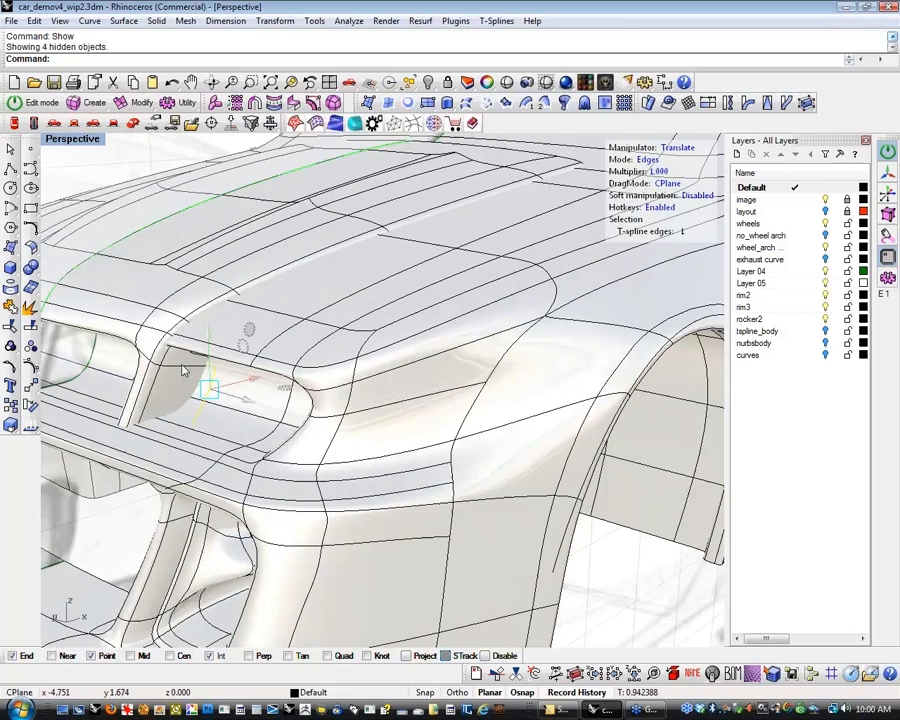
Select the whole hood surface, invert the selection and hide all the other objects.
key(d)
click(160, 250)
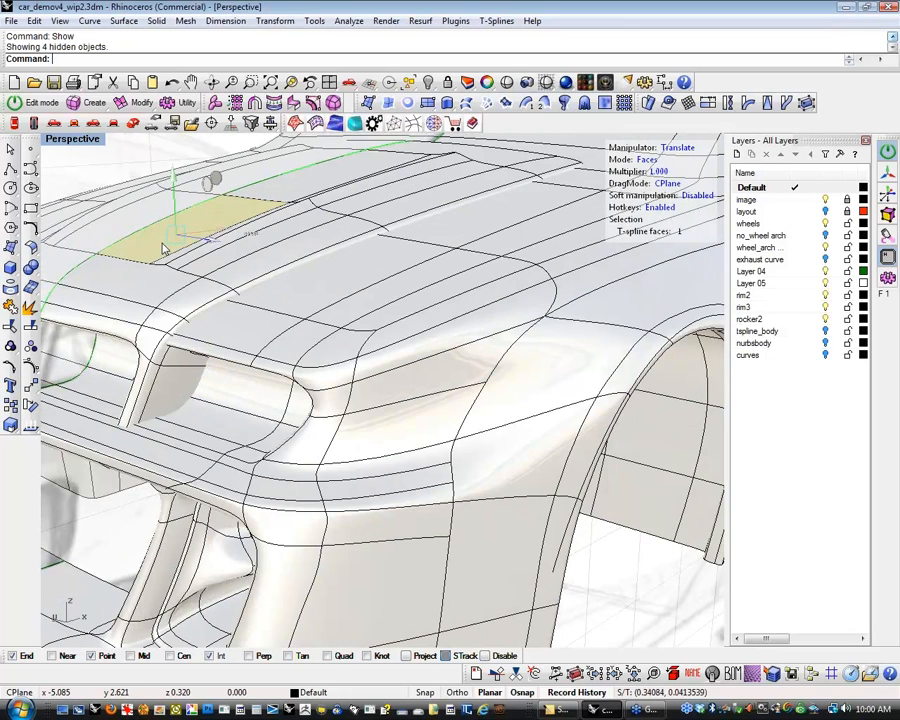
key(Escape)
key(f)
click(171, 242)
shift+right_drag(170, 241, 282, 306)
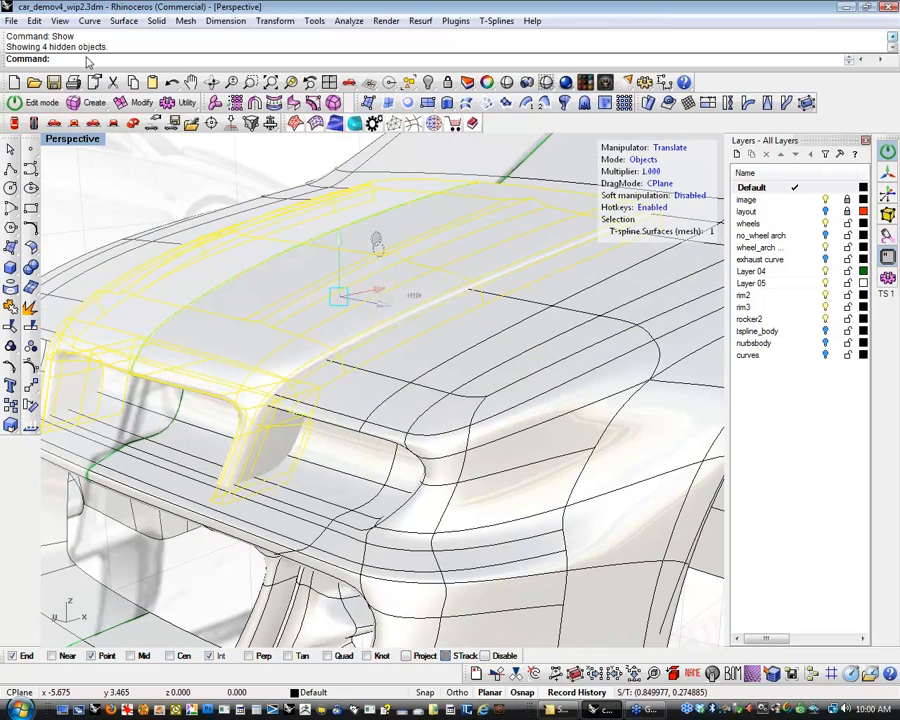
text(invert)
key(Return)
text(hide)
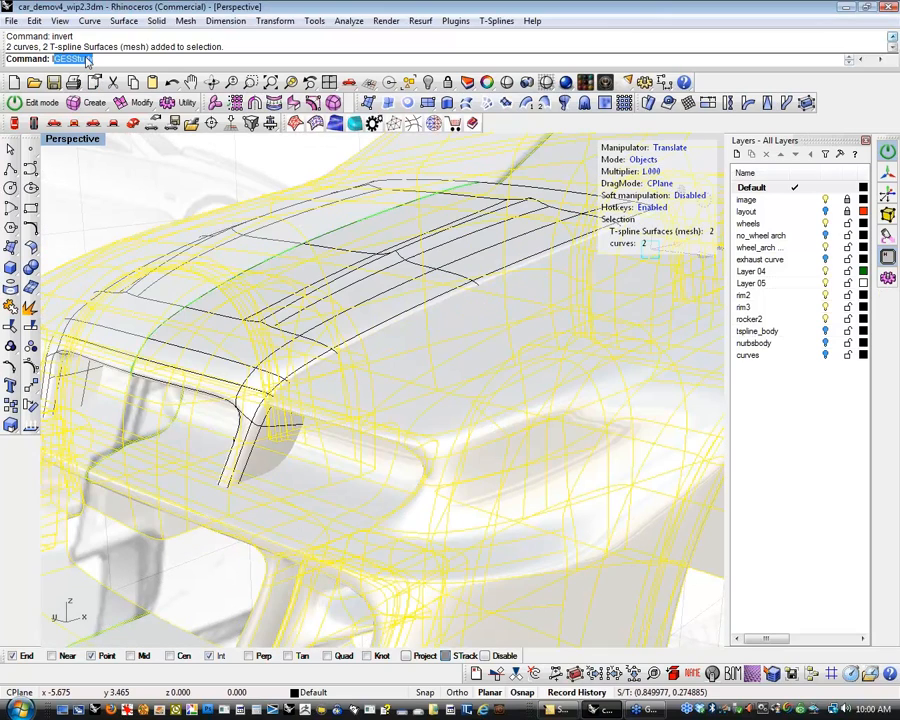
key(Return)
Display the hood in box mode and move the two inner corner vertices between leg and hood side rearward.
right_drag(410, 459, 293, 478)
key(b)
key(a)
click(250, 448)
shift+click(277, 431)
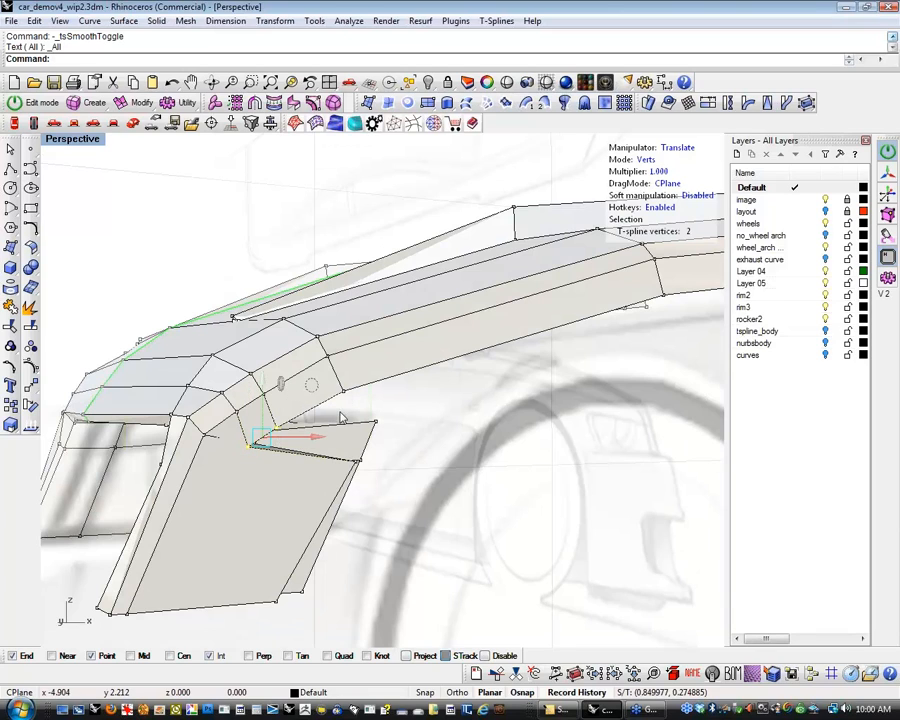
drag(313, 400, 470, 354)
click(482, 440)
Nudge the individual corner vertices where the leg meets the hood side so they line up with the leg's rear edge.
click(345, 391)
shift+right_drag(487, 424, 415, 480)
click(292, 483)
drag(348, 484, 358, 486)
right_drag(397, 524, 350, 510)
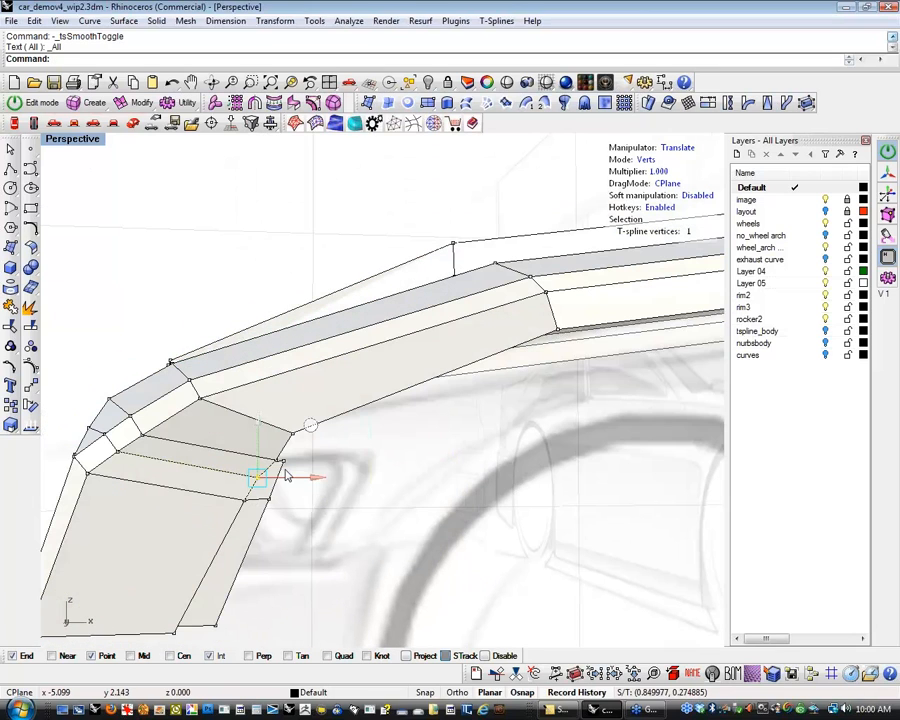
click(322, 410)
click(316, 434)
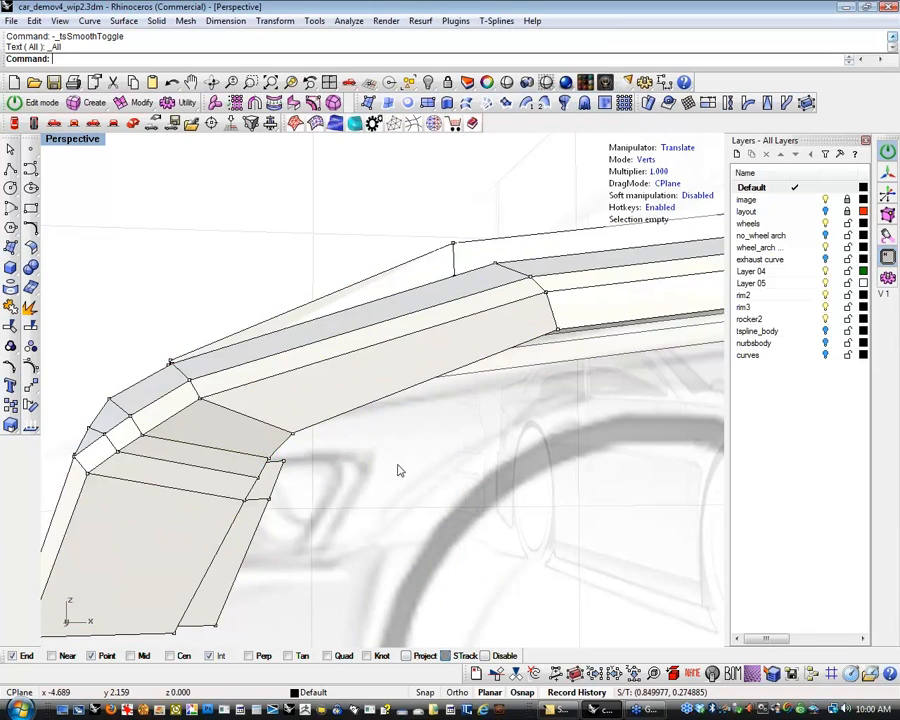
Check the corrected corner in a front three-quarter view and show the four hidden objects again.
scroll(397, 465, down, 2)
right_drag(397, 465, 506, 480)
right_drag(412, 501, 484, 518)
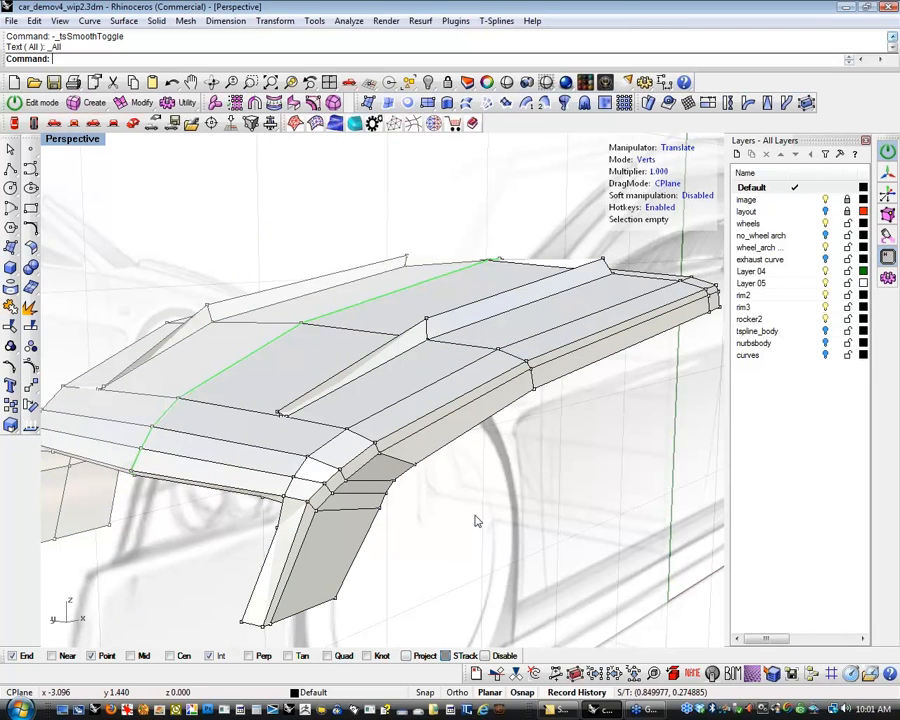
text(show)
key(Return)
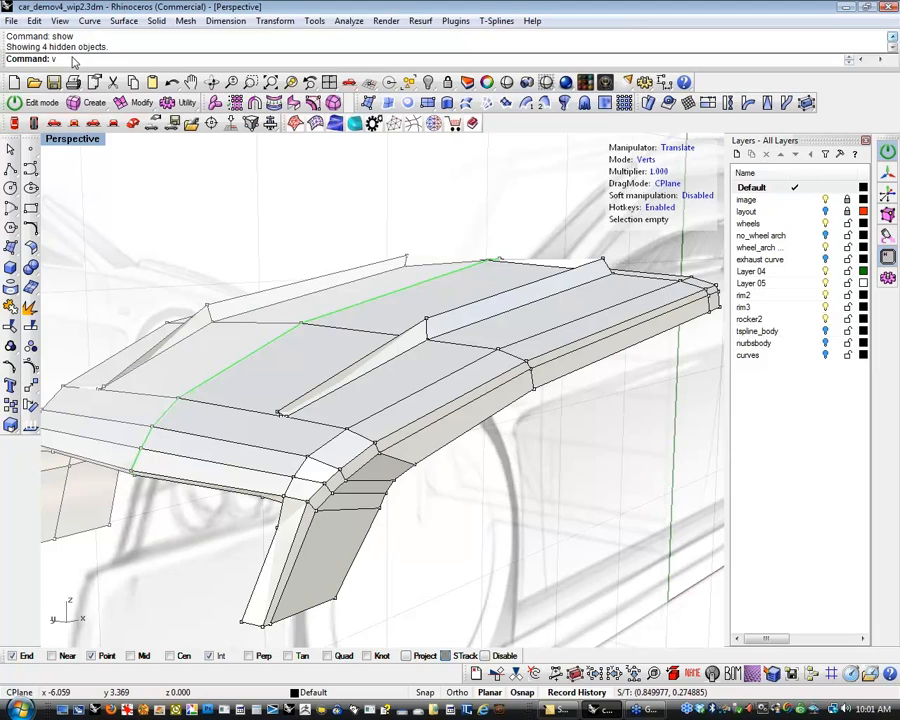
Switch the hood panel back from box mode to smooth display and clear the selection.
text(all)
key(Return)
scroll(316, 329, down, 2)
scroll(316, 329, down, 5)
click(161, 276)
key(Escape)
key(d)
click(333, 385)
key(f)
click(319, 411)
key(b)
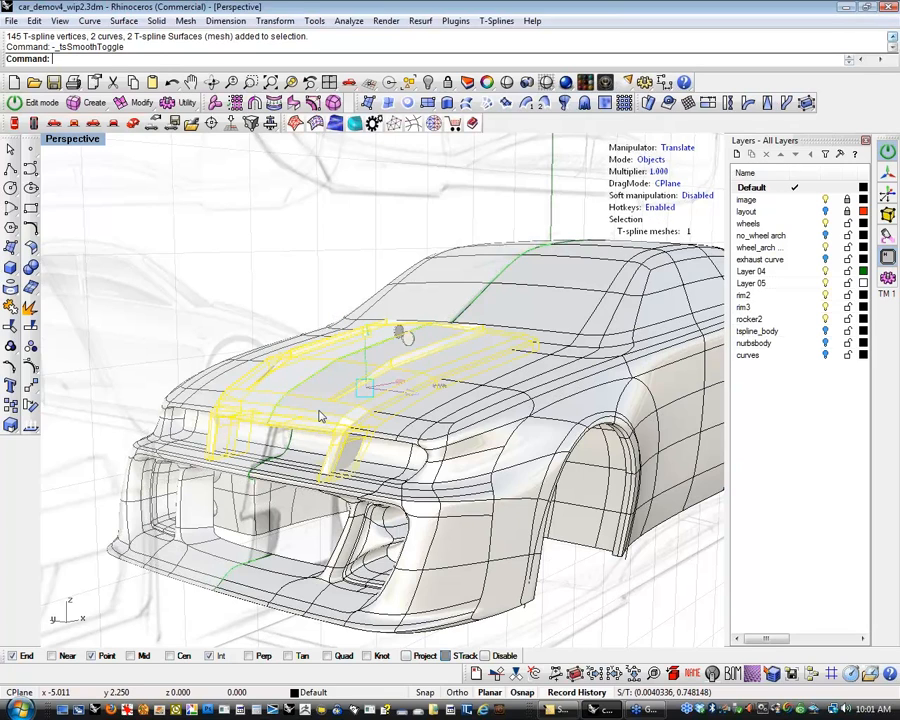
click(236, 282)
right_drag(236, 282, 310, 190)
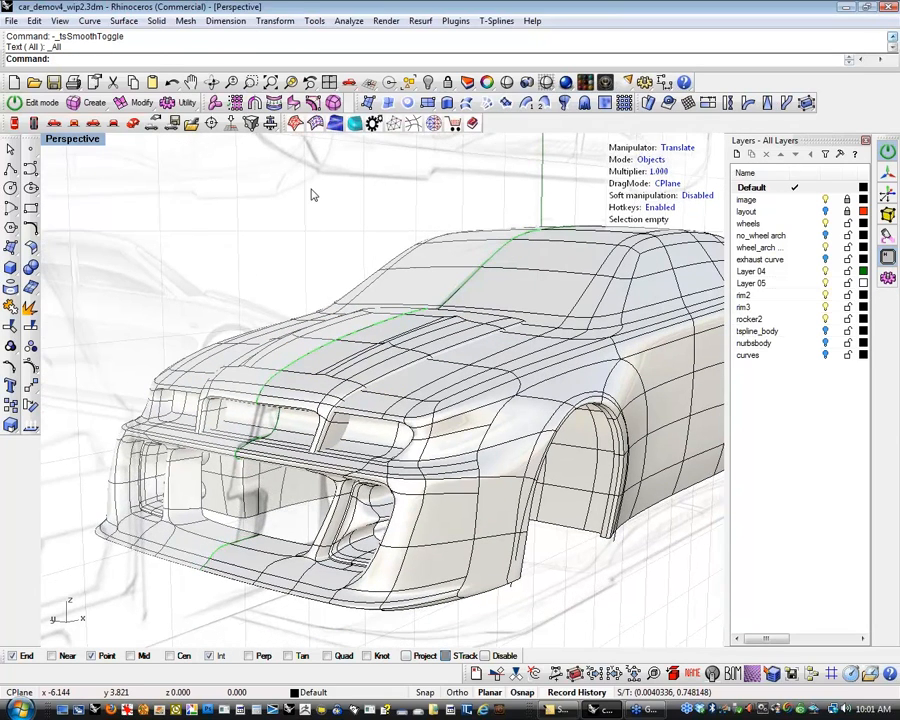
Preview the whole car body in shaded display without wires, viewing it from the front, side and rear.
click(507, 83)
scroll(335, 302, down, 2)
right_drag(337, 308, 452, 323)
mouse_move(527, 438)
right_down()
mouse_move(546, 454)
mouse_move(462, 458)
mouse_move(519, 522)
mouse_move(512, 558)
mouse_move(482, 555)
mouse_move(456, 569)
mouse_move(452, 549)
mouse_move(488, 569)
mouse_move(372, 563)
mouse_move(521, 560)
mouse_move(544, 542)
mouse_move(492, 554)
mouse_move(592, 579)
mouse_move(414, 587)
mouse_move(408, 599)
mouse_move(382, 577)
mouse_move(226, 576)
right_up()
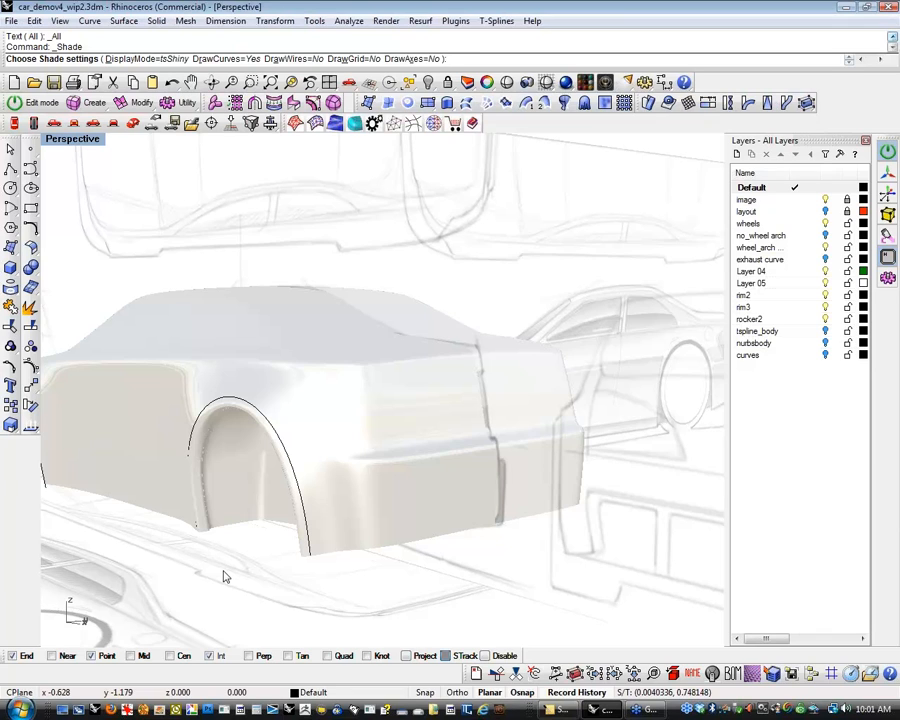
mouse_move(225, 575)
right_down()
mouse_move(307, 615)
mouse_move(325, 603)
mouse_move(372, 622)
mouse_move(443, 580)
right_up()
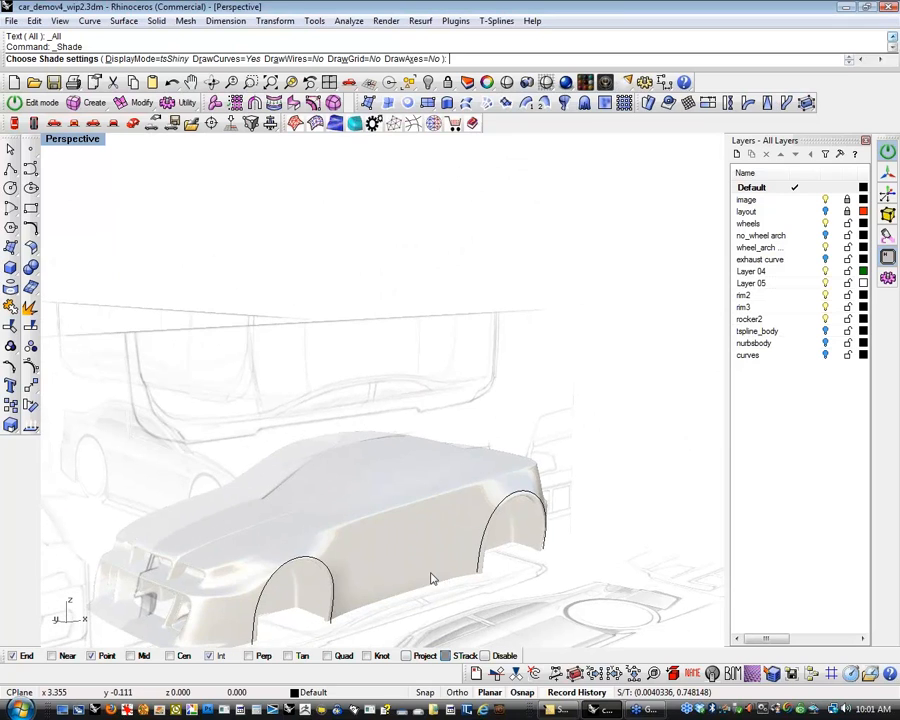
mouse_move(312, 602)
shift+right_down()
mouse_move(328, 478)
mouse_move(450, 482)
mouse_move(428, 454)
mouse_move(358, 484)
mouse_move(331, 474)
shift+right_up()
key(Escape)
Examine the body's surface edges at the front end, the side and the rear bumper corner.
right_drag(339, 517, 335, 497)
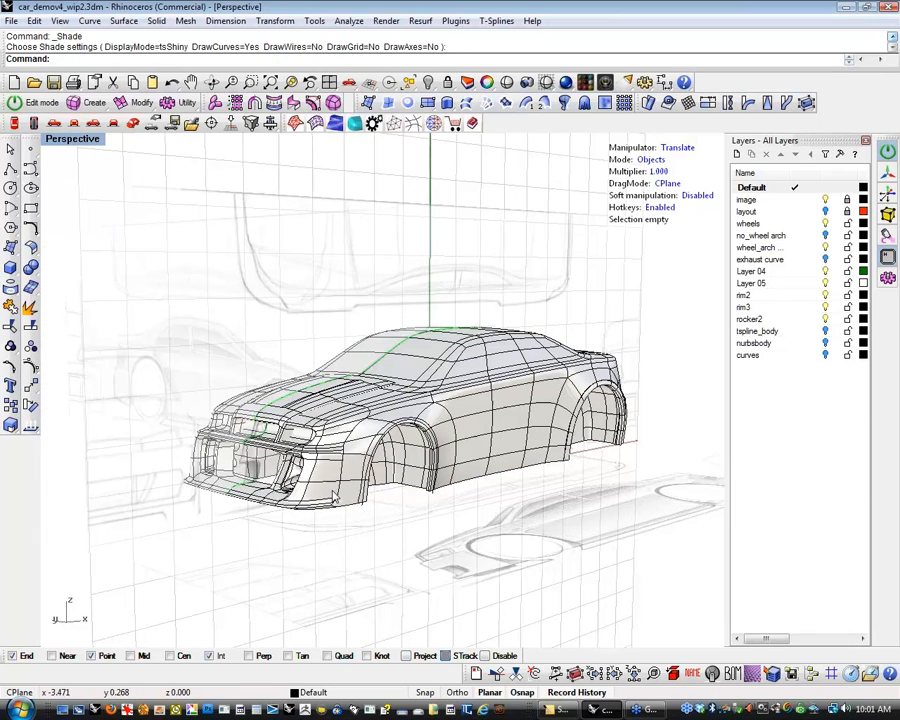
right_drag(697, 420, 580, 435)
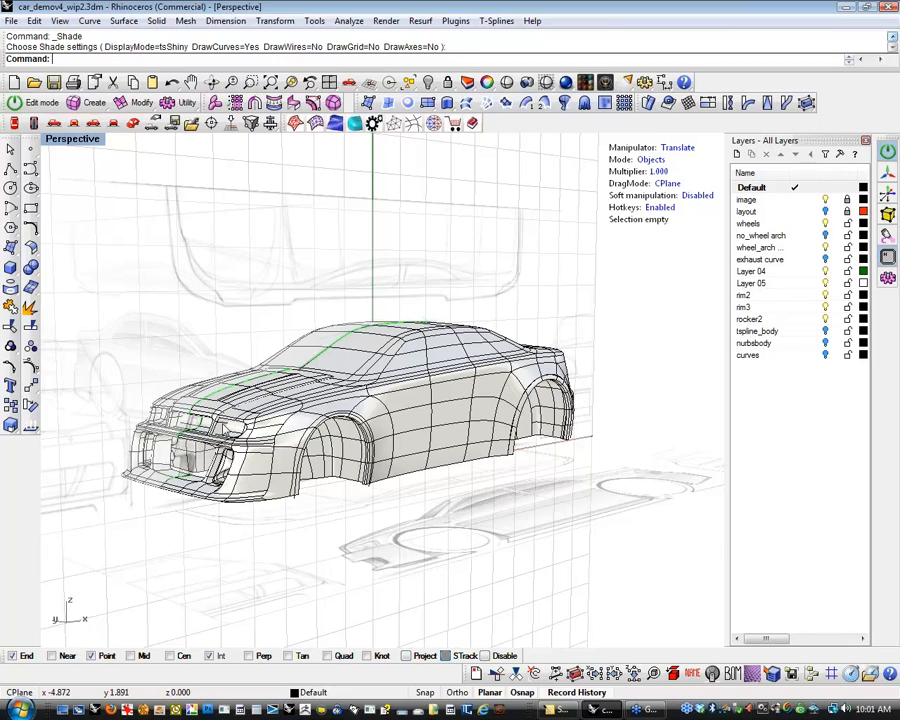
right_drag(598, 504, 638, 522)
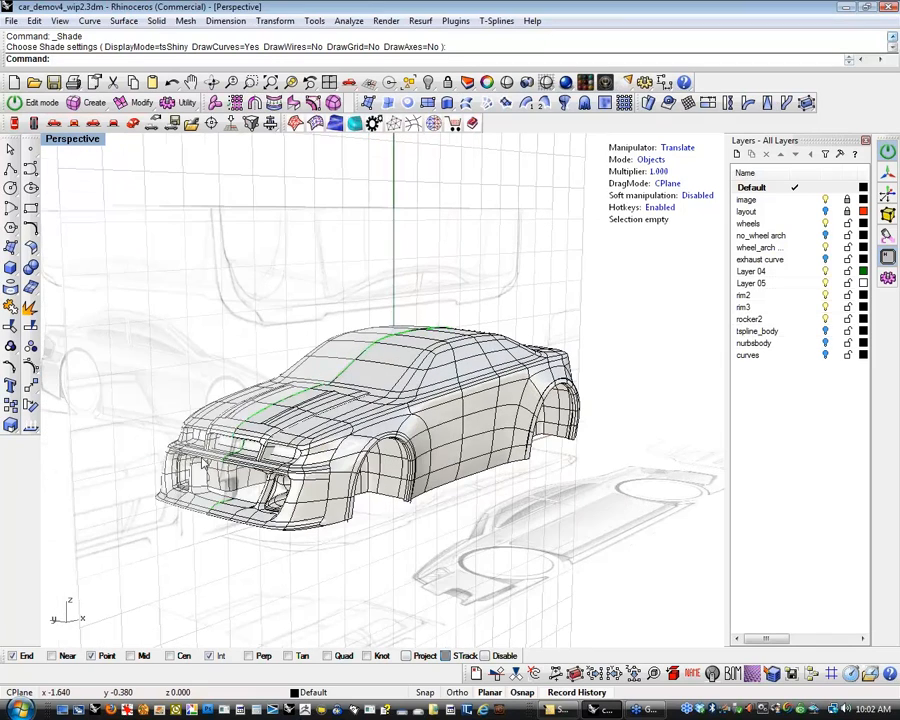
scroll(221, 484, up, 6)
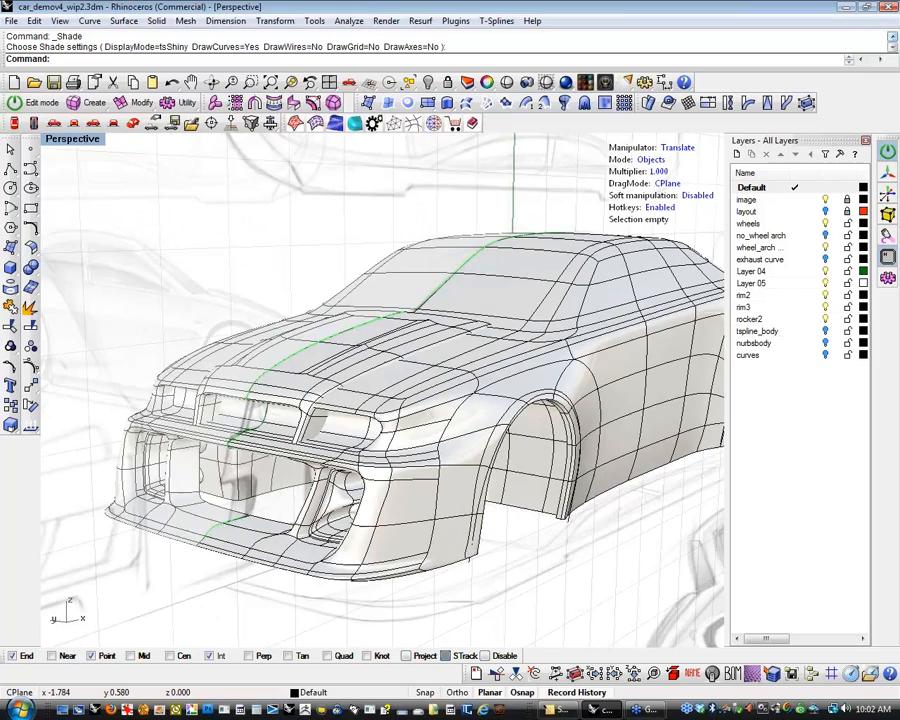
scroll(450, 480, down, 9)
right_drag(592, 490, 320, 455)
scroll(321, 460, up, 5)
right_drag(380, 455, 547, 520)
scroll(547, 520, up, 3)
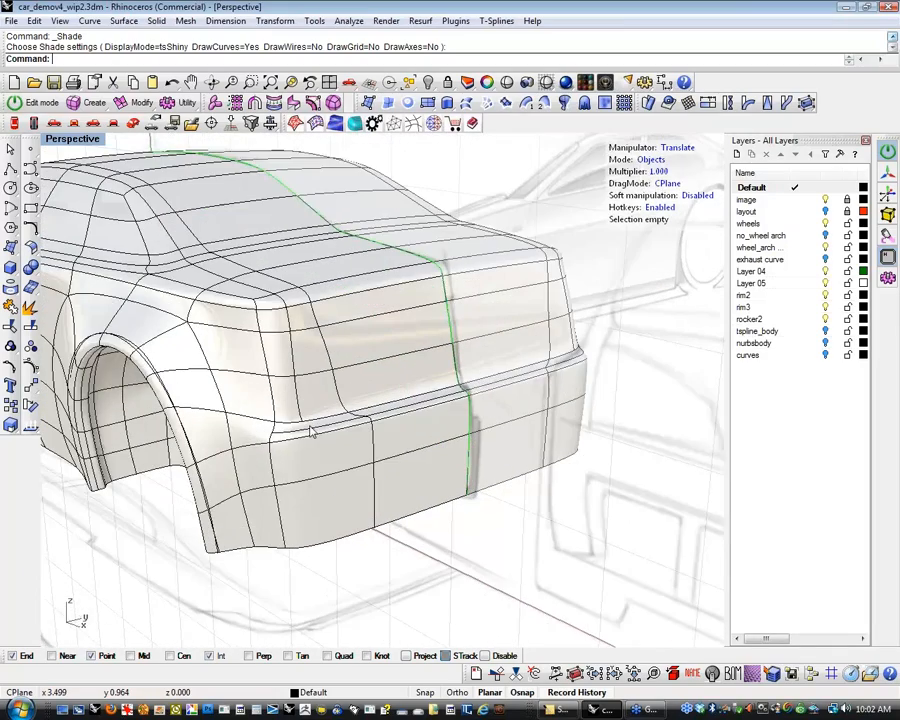
scroll(420, 282, down, 5)
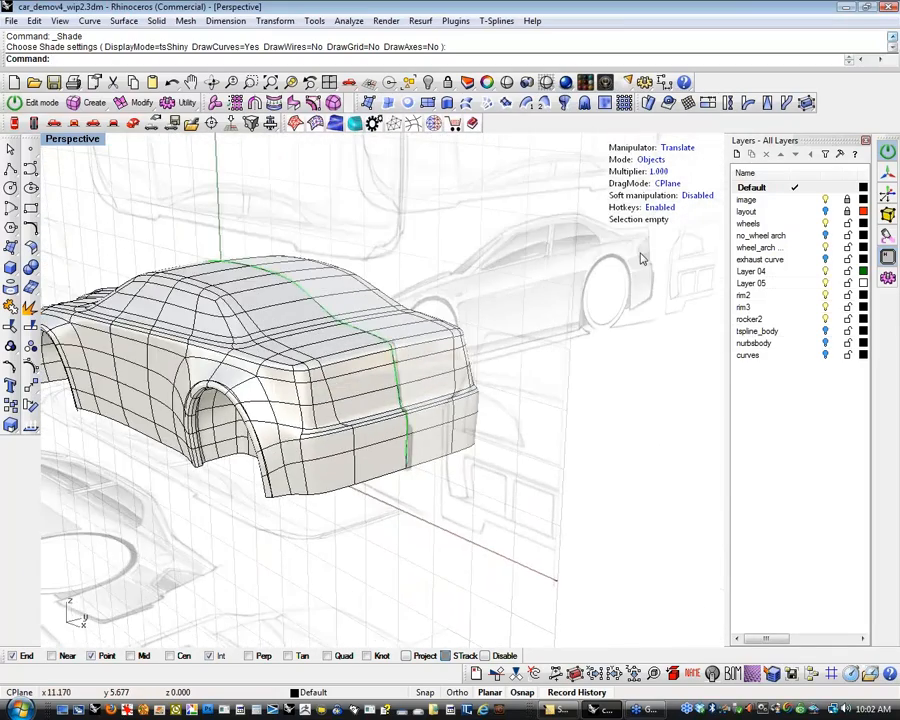
scroll(334, 395, up, 5)
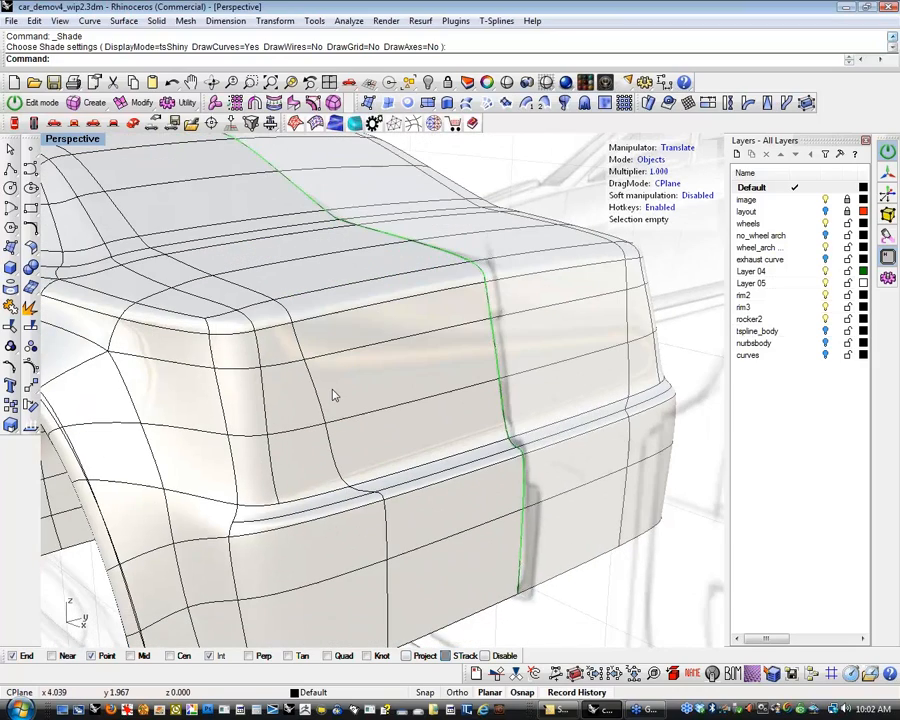
right_drag(348, 502, 277, 421)
With object snaps enabled, start a simple point insertion at the lower end of the vertical edge that stops at the rear bumper ledge.
key(d)
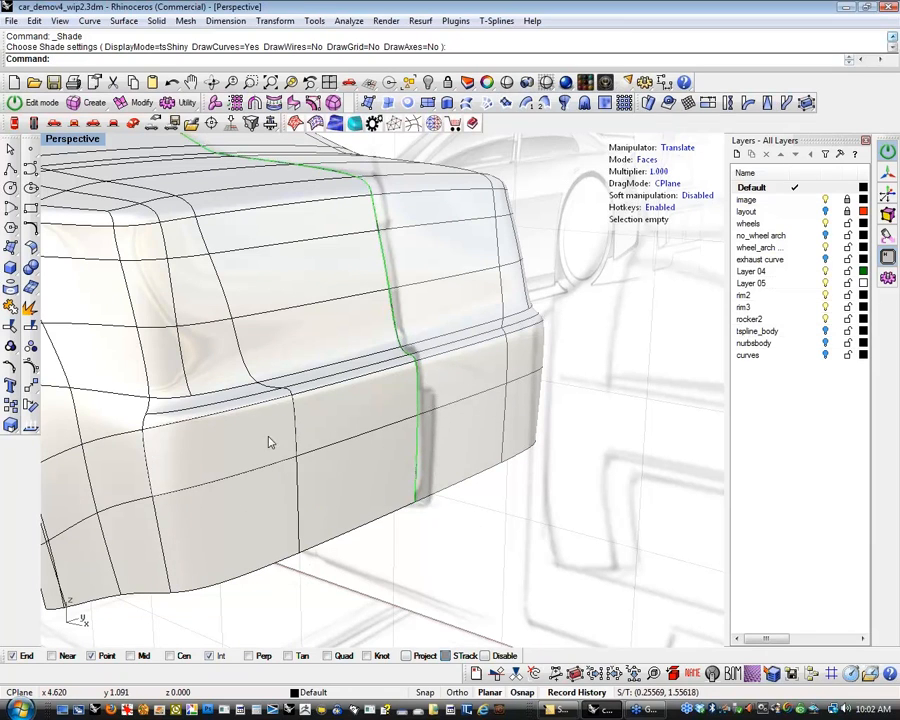
click(138, 104)
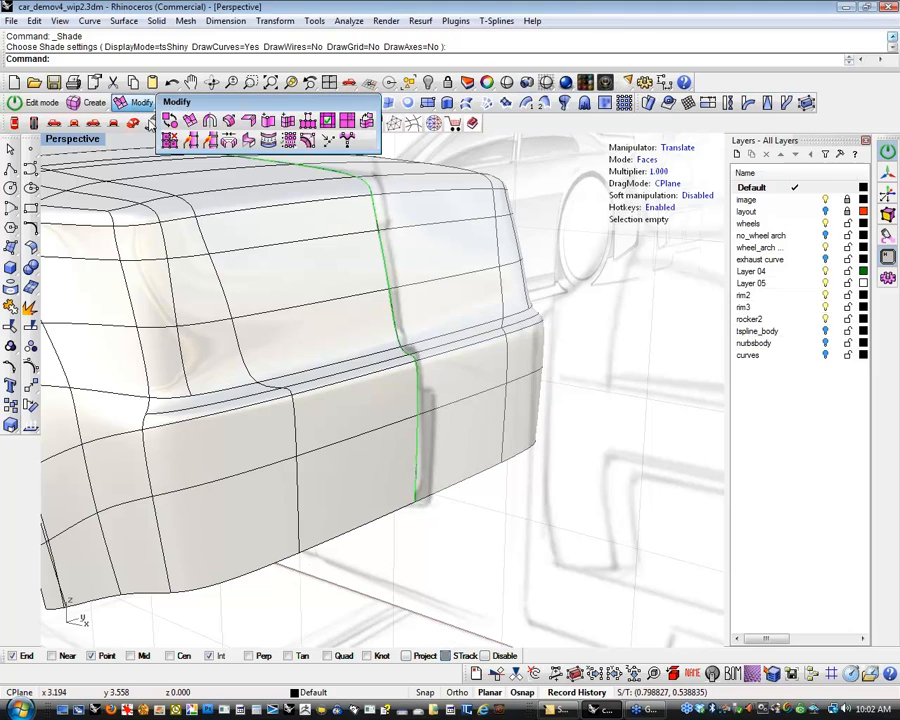
click(270, 121)
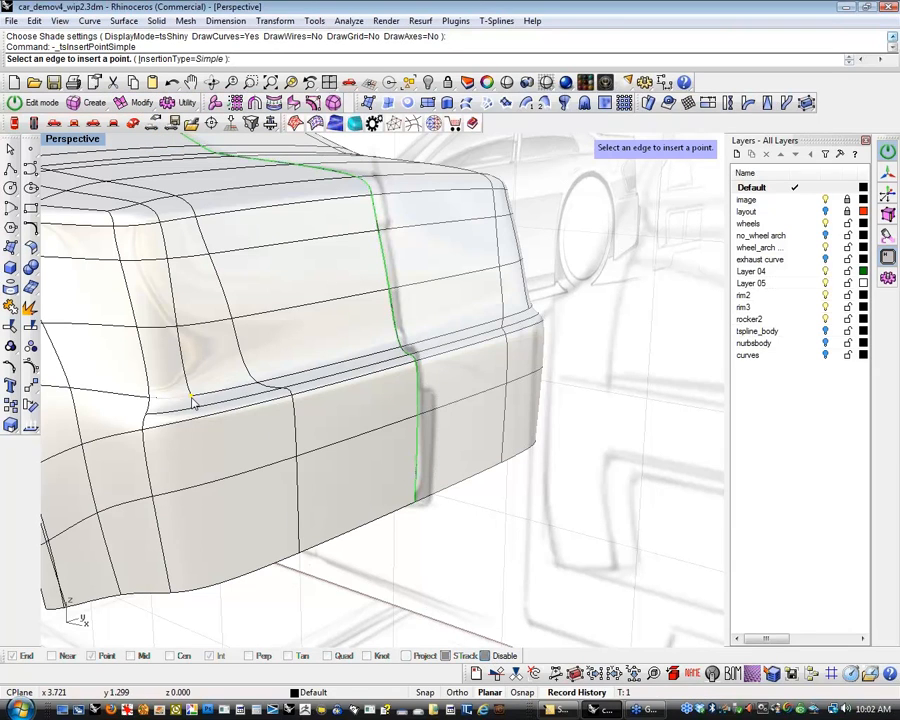
click(486, 656)
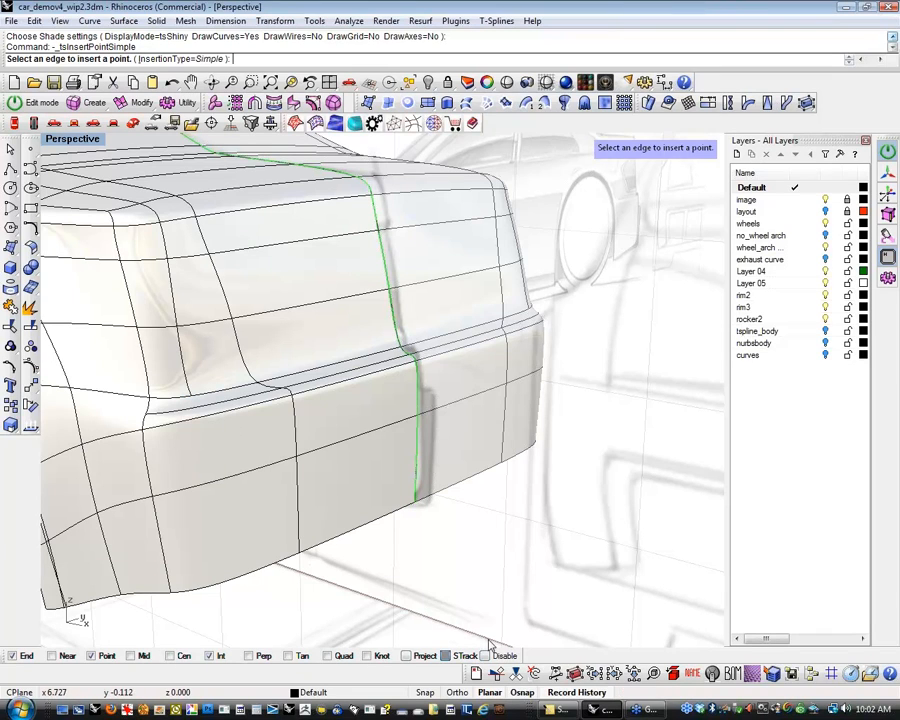
click(190, 400)
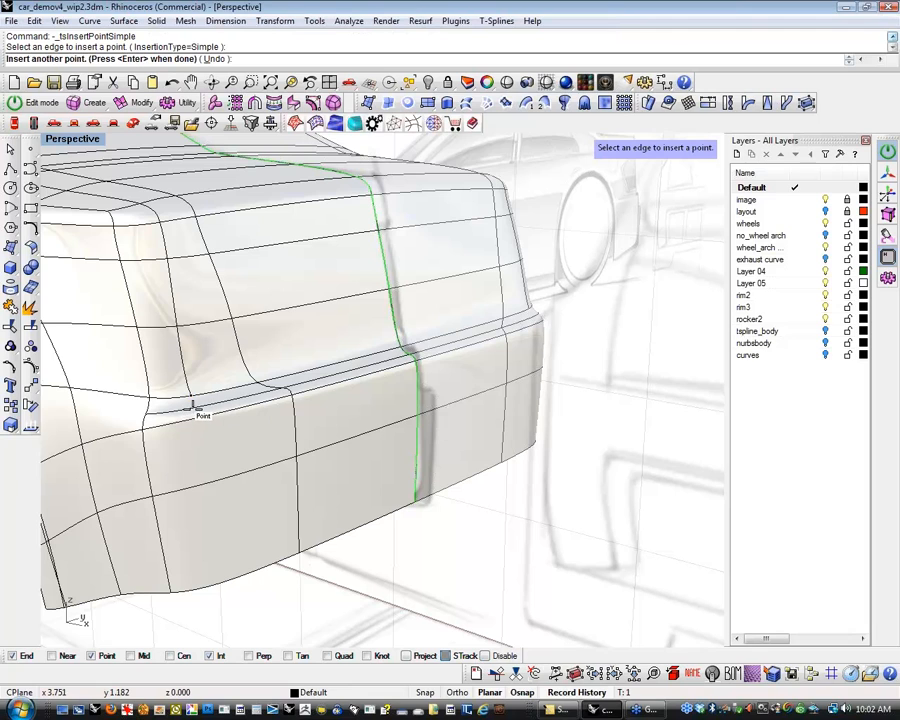
Turn on the Near snap and insert a second point on the bumper's lower edge, extending the vertical edge down through the bumper.
scroll(193, 402, up, 5)
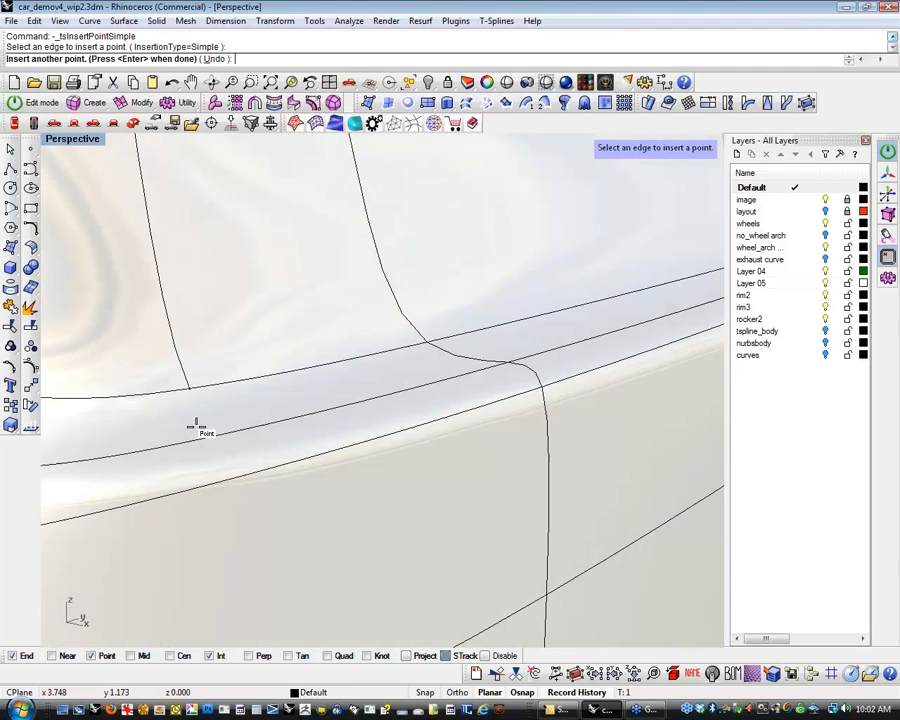
scroll(198, 426, down, 3)
scroll(220, 450, down, 6)
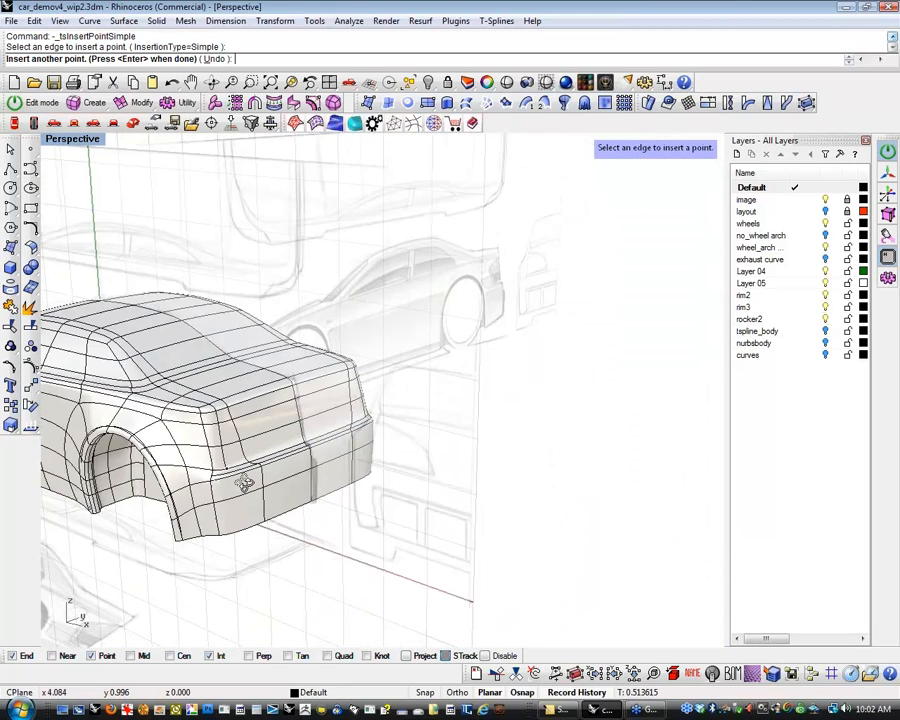
scroll(283, 584, up, 7)
shift+right_drag(283, 584, 287, 406)
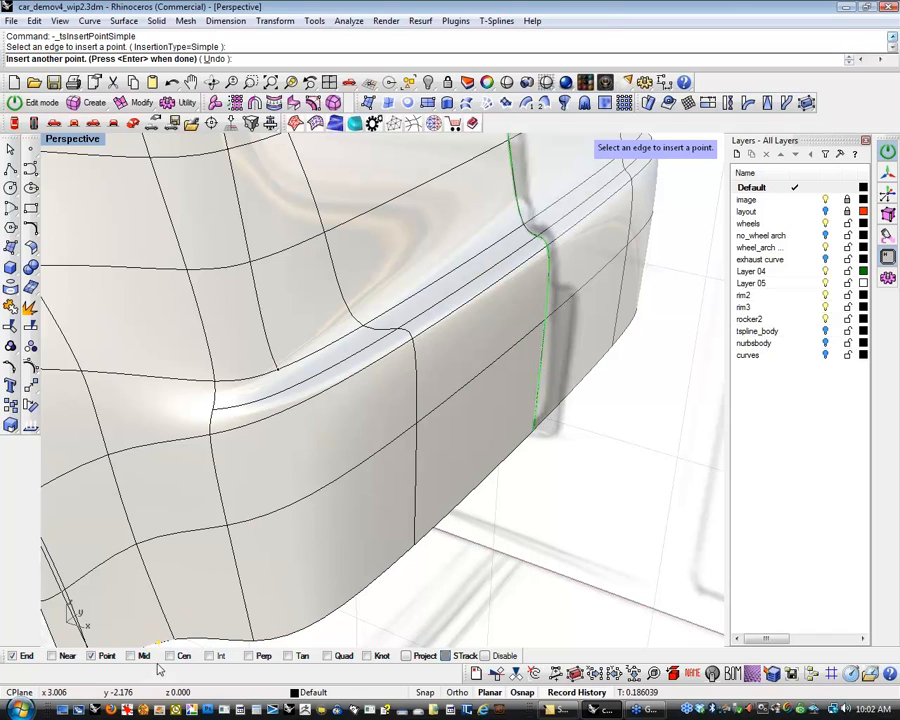
click(78, 655)
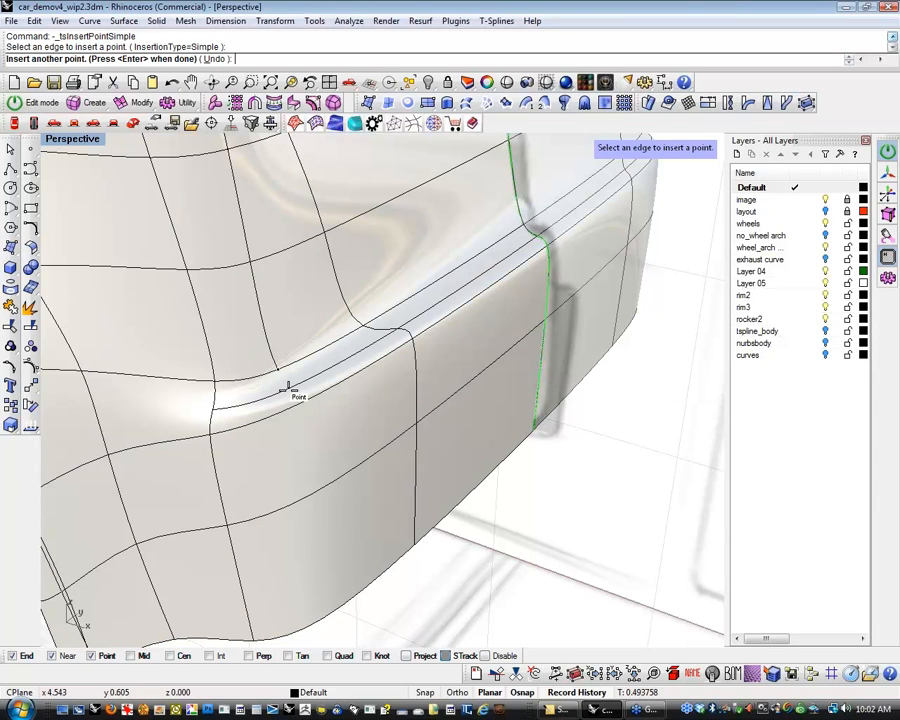
right_drag(281, 388, 298, 420)
scroll(298, 420, down, 10)
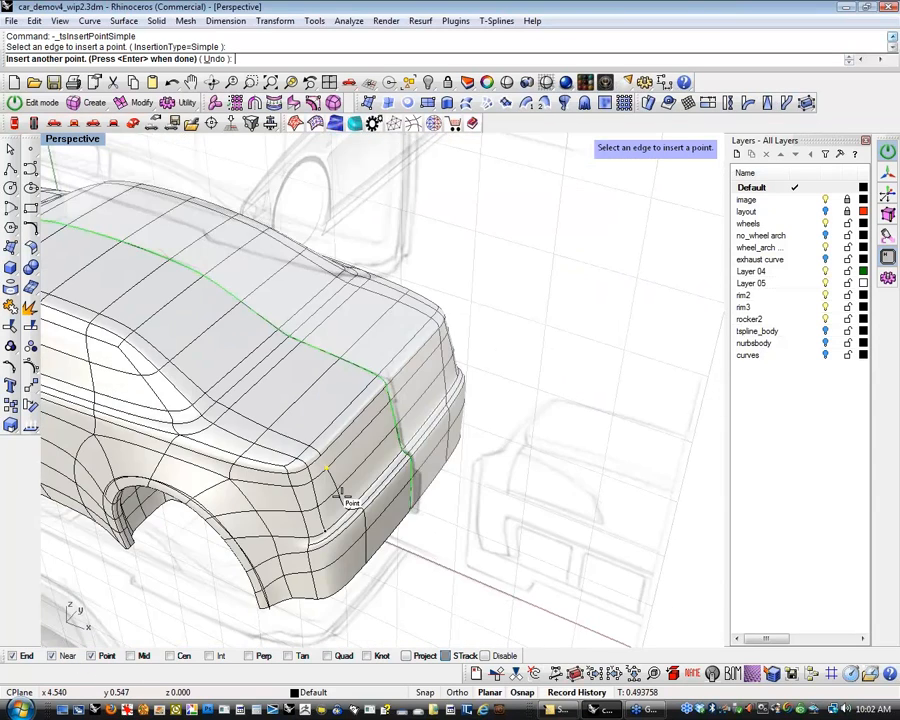
scroll(332, 450, up, 10)
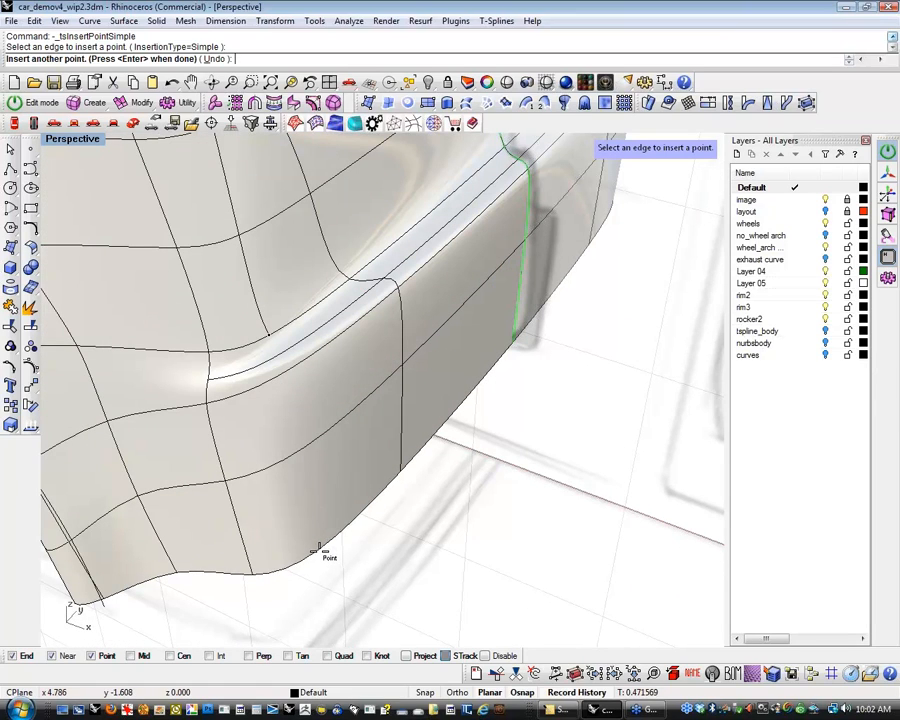
click(321, 553)
click(321, 553)
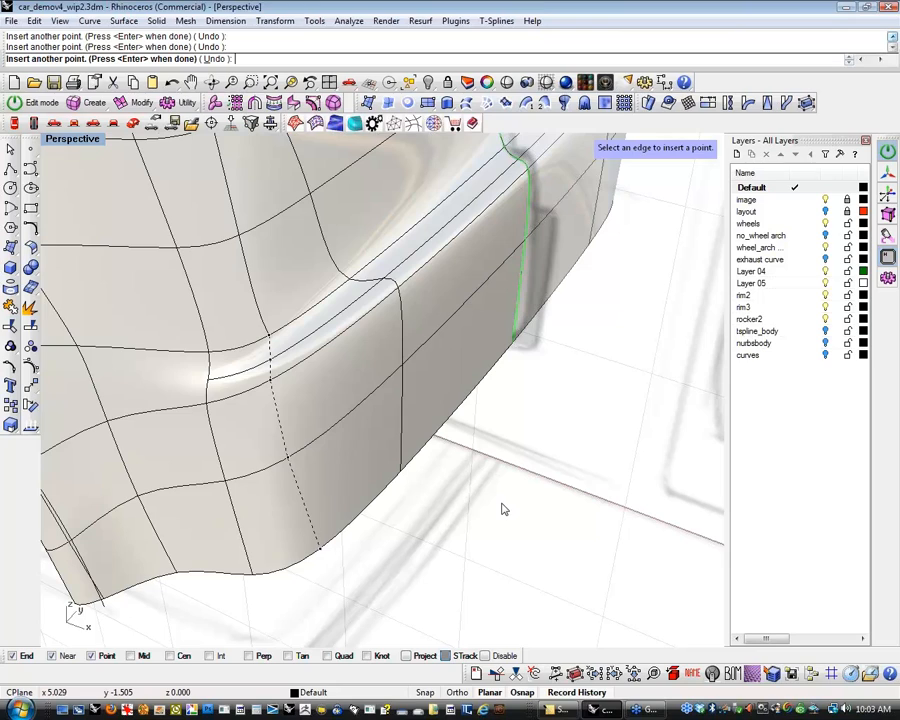
key(Return)
scroll(500, 506, down, 3)
right_drag(498, 504, 257, 476)
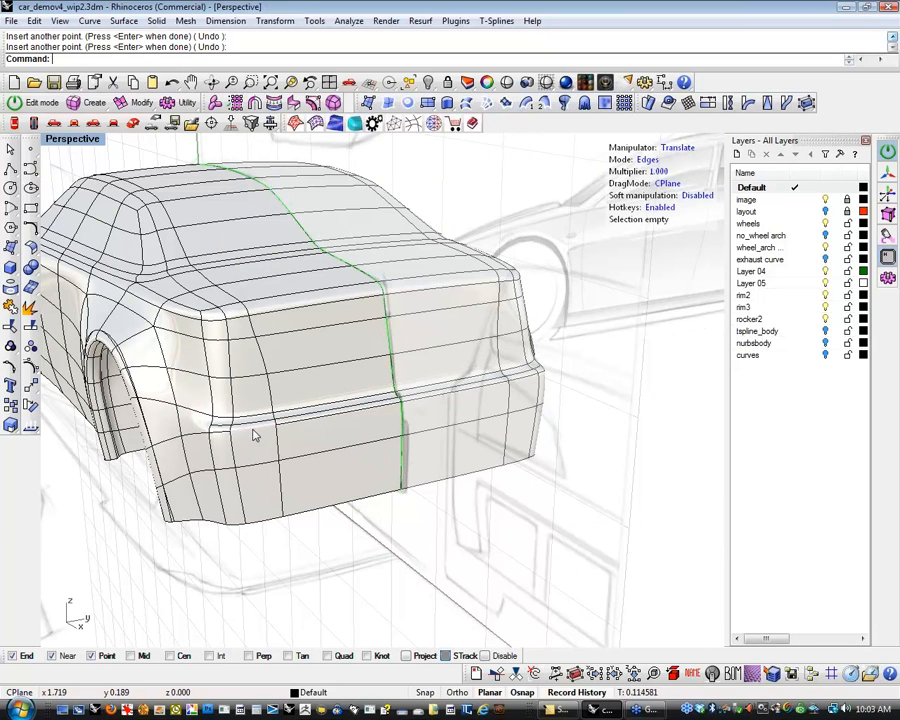
double_click(254, 432)
right_drag(265, 460, 292, 482)
click(315, 498)
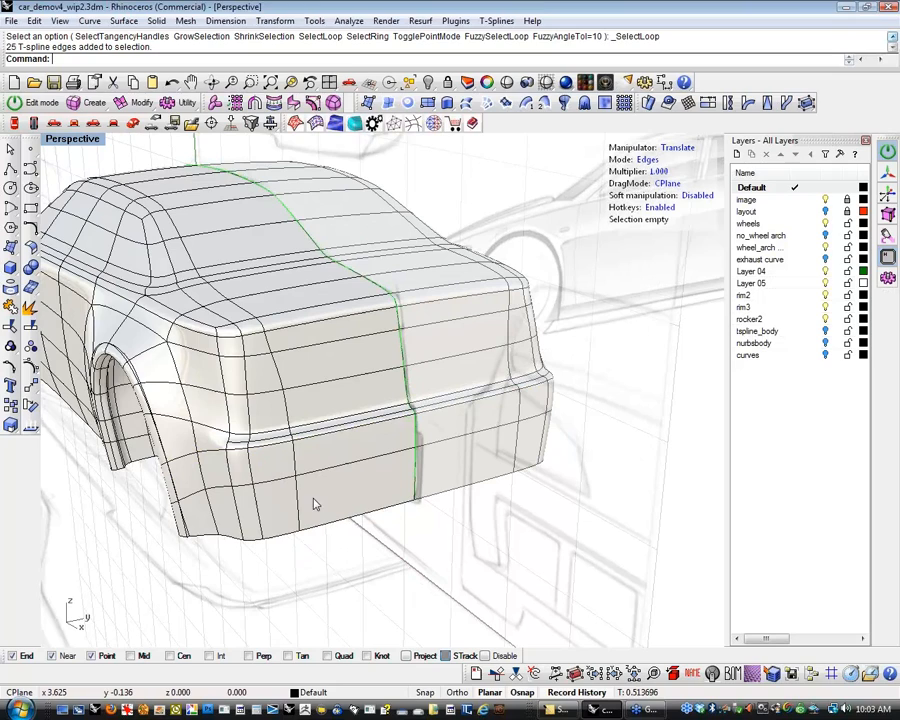
Select the six consecutive edges along the top of the rear bumper face, from corner to corner across the symmetry line.
click(290, 442)
shift+click(332, 434)
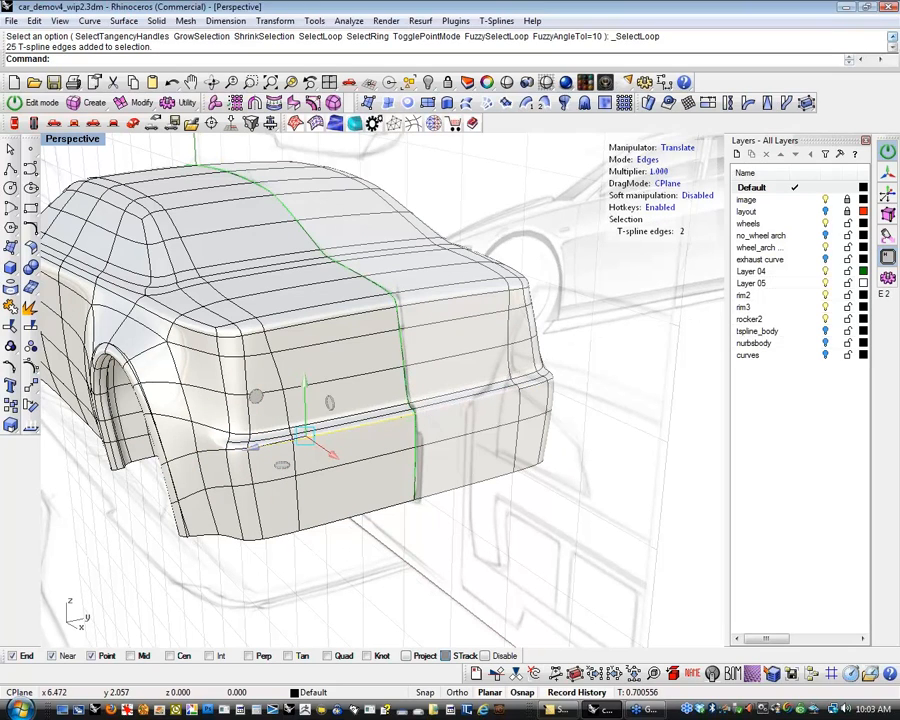
shift+click(445, 406)
shift+click(528, 386)
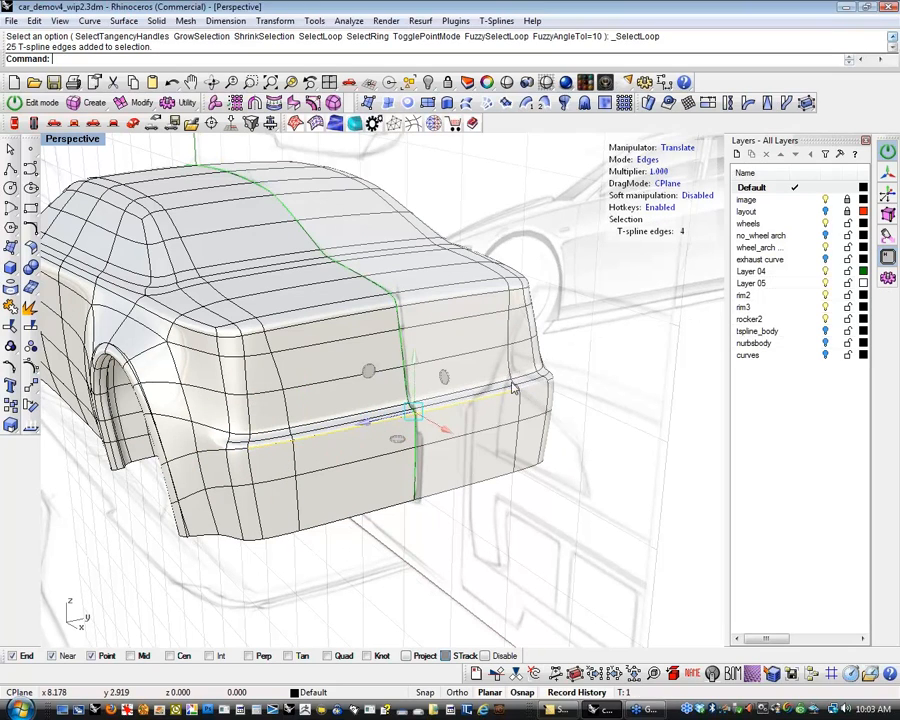
shift+click(239, 450)
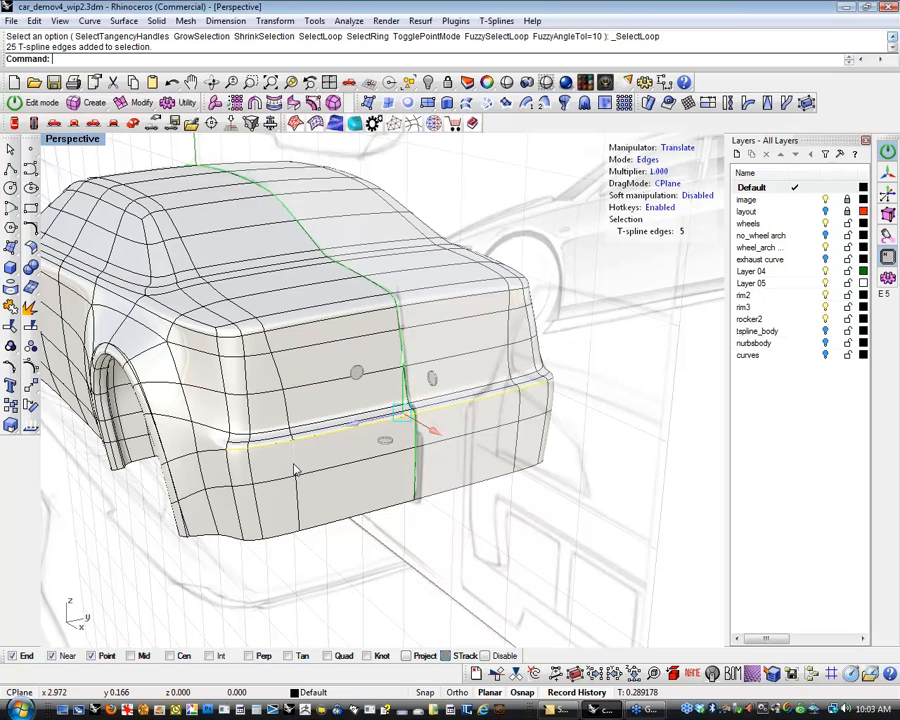
shift+click(556, 388)
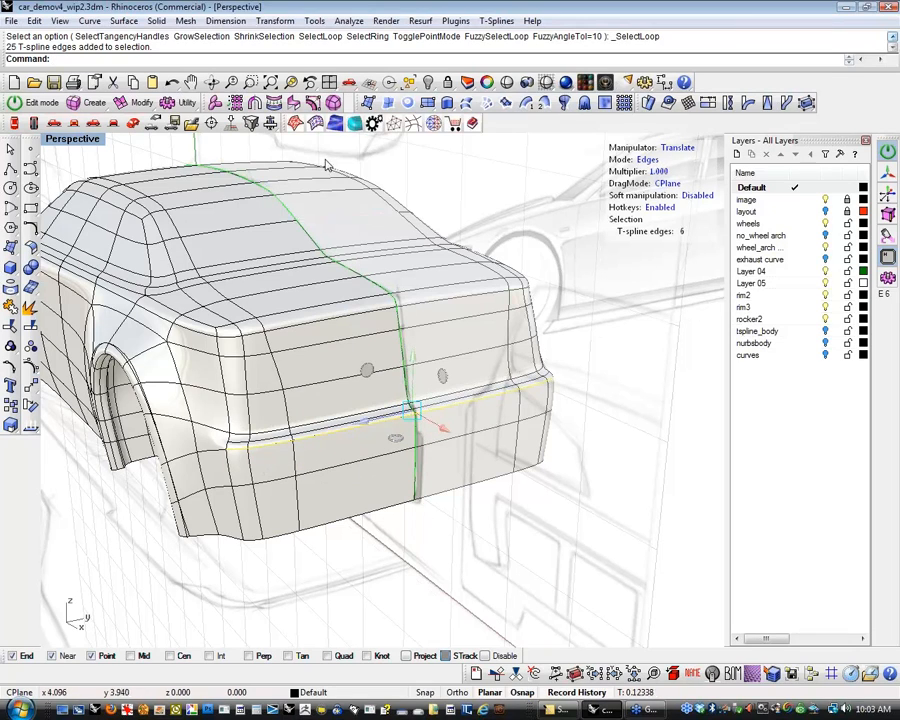
Disable object snaps and insert a simple edge with BothSides off, a short distance below the selected rear bumper edges.
click(133, 104)
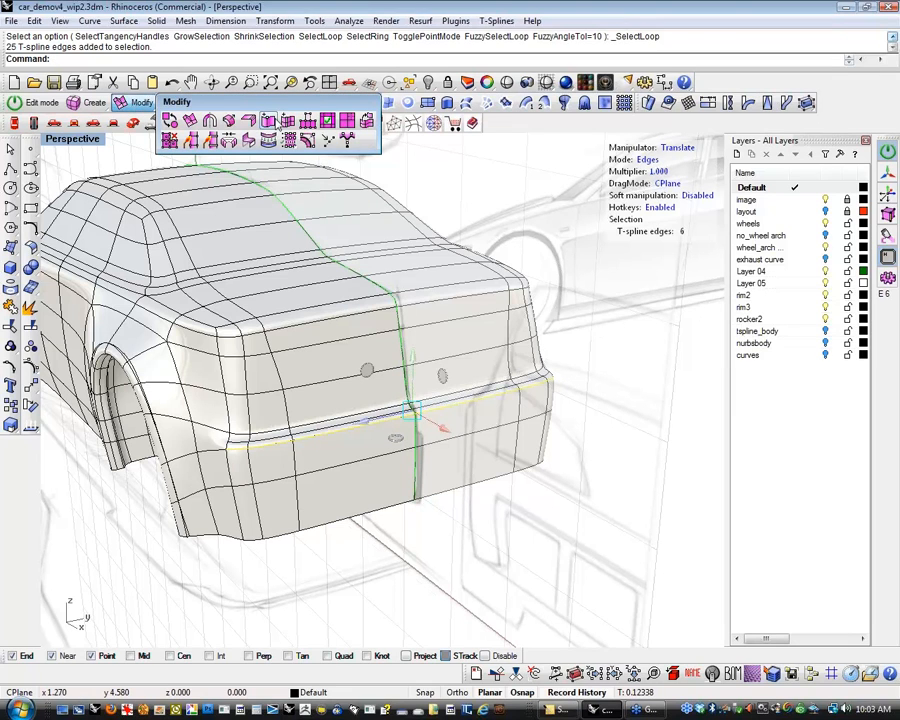
click(268, 120)
scroll(233, 466, up, 4)
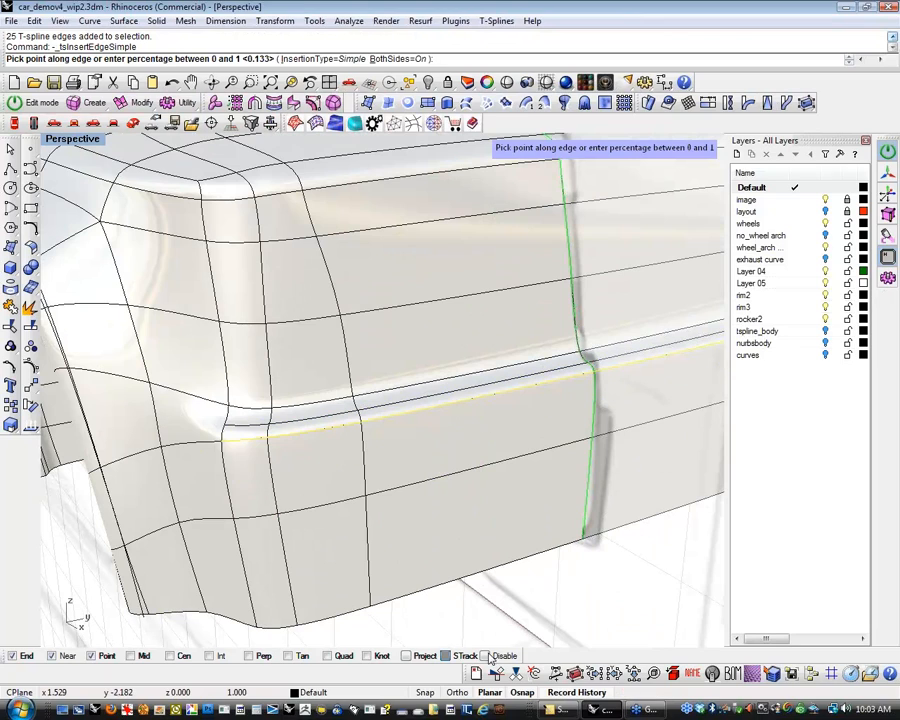
click(488, 656)
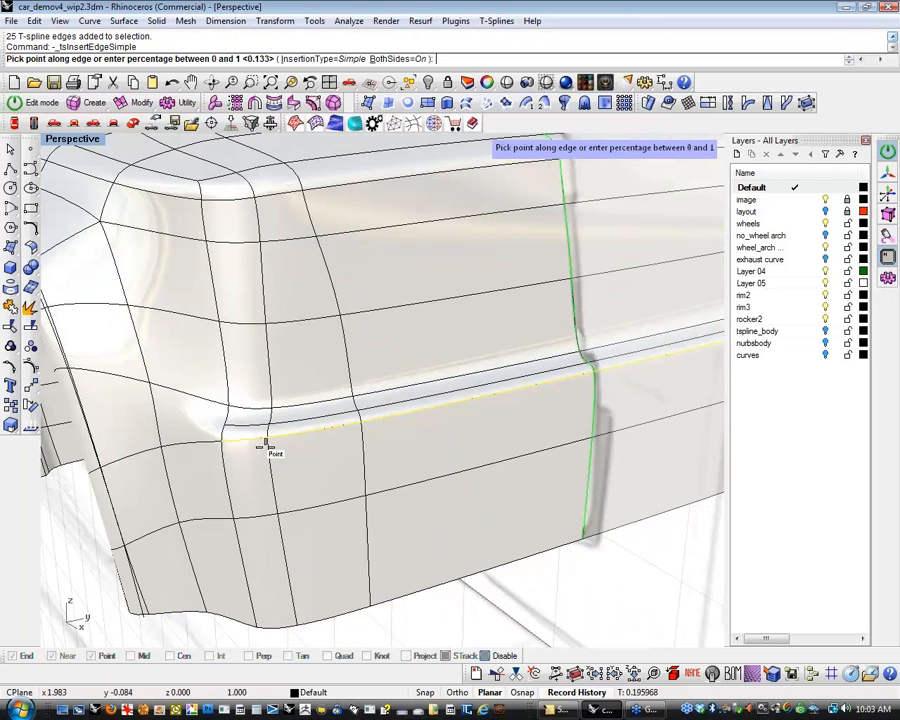
click(396, 59)
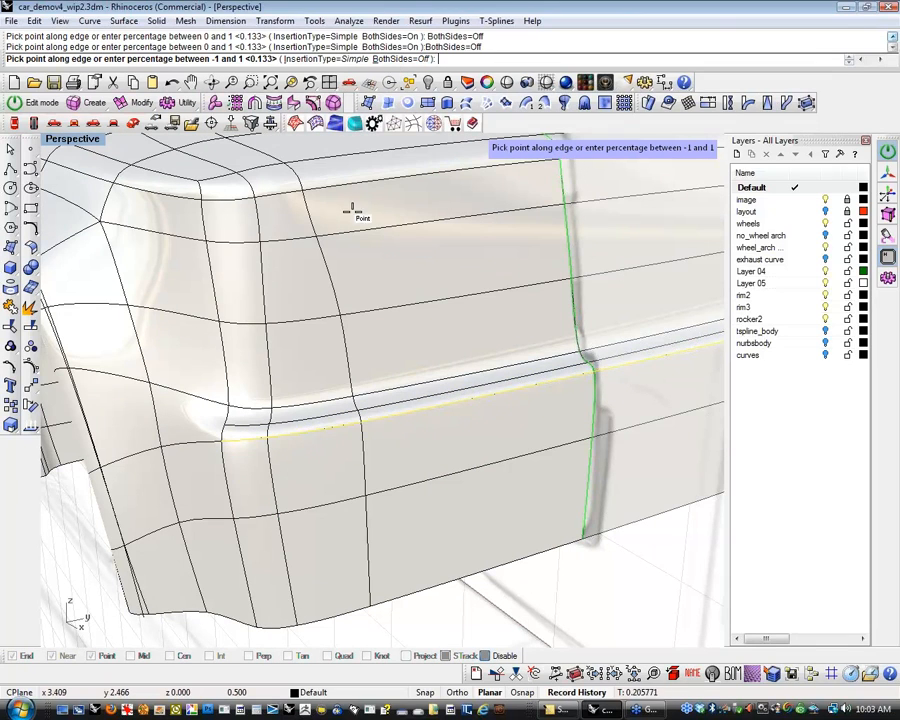
click(268, 455)
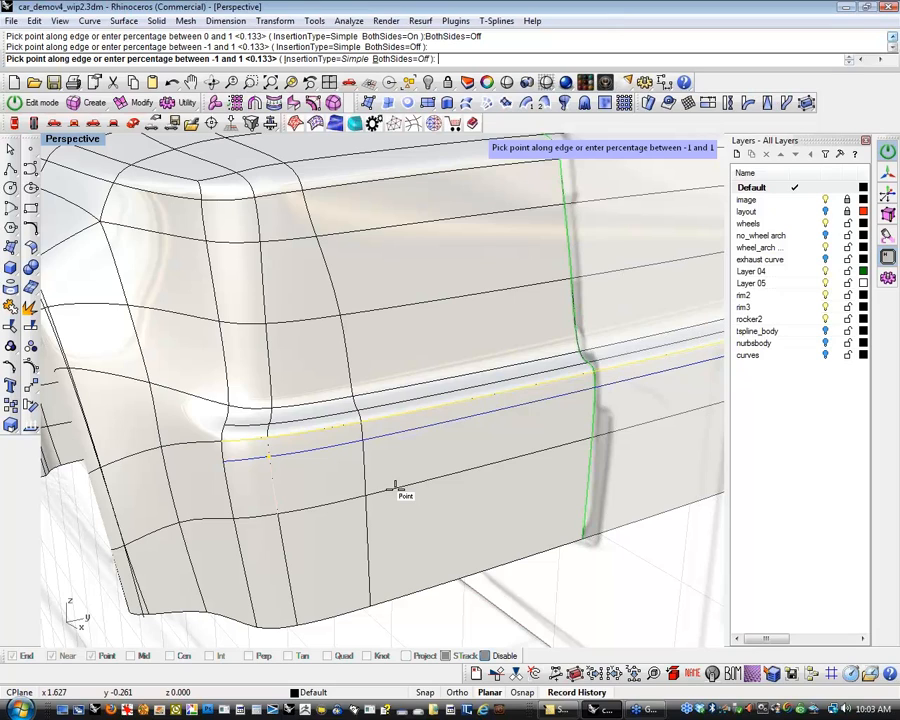
click(190, 448)
Place the new edge just below the bumper ledge and select the eight rear bumper faces beneath it, across the symmetry line.
right_drag(205, 445, 376, 498)
click(422, 590)
right_drag(422, 590, 262, 531)
key(3)
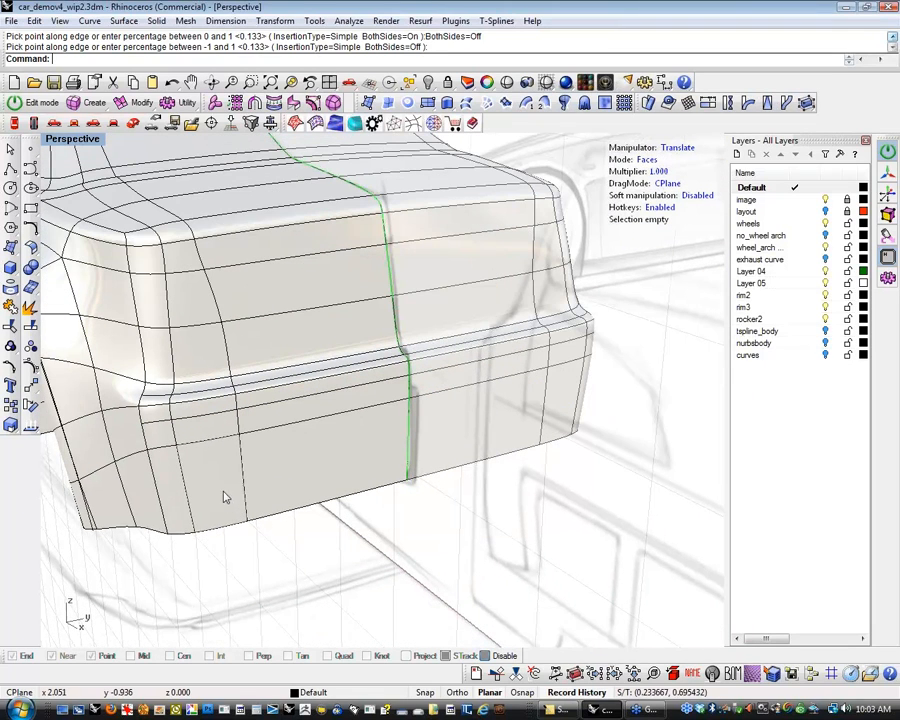
click(224, 490)
shift+click(226, 428)
shift+click(278, 424)
shift+click(315, 446)
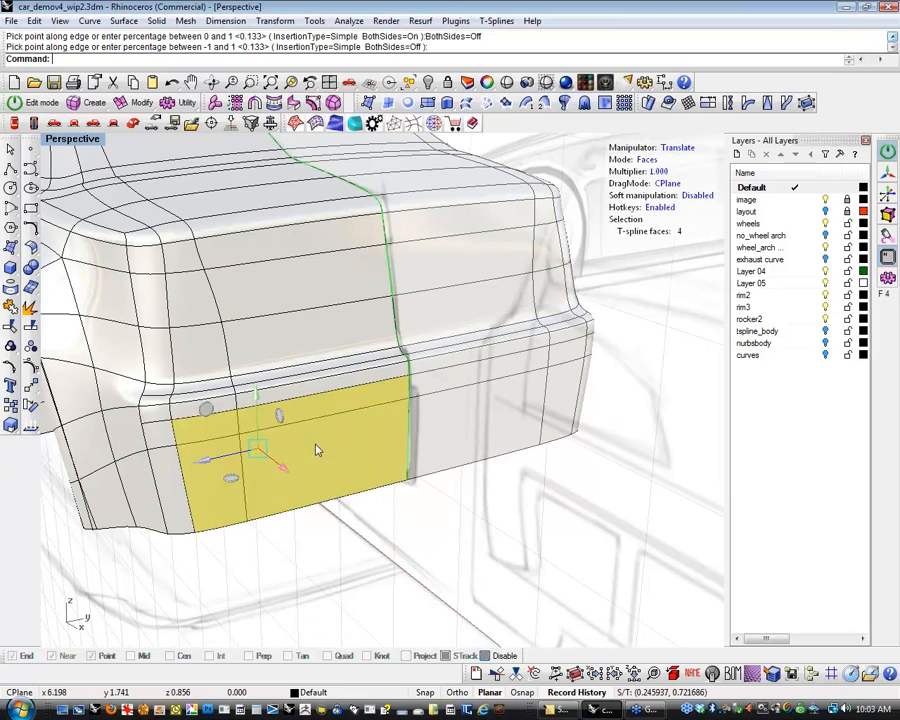
shift+click(434, 428)
shift+click(552, 426)
shift+click(567, 398)
Switch the body to box mode and extrude the eight selected bumper faces slightly inward toward the car's front.
right_drag(515, 476, 184, 500)
key(Tab)
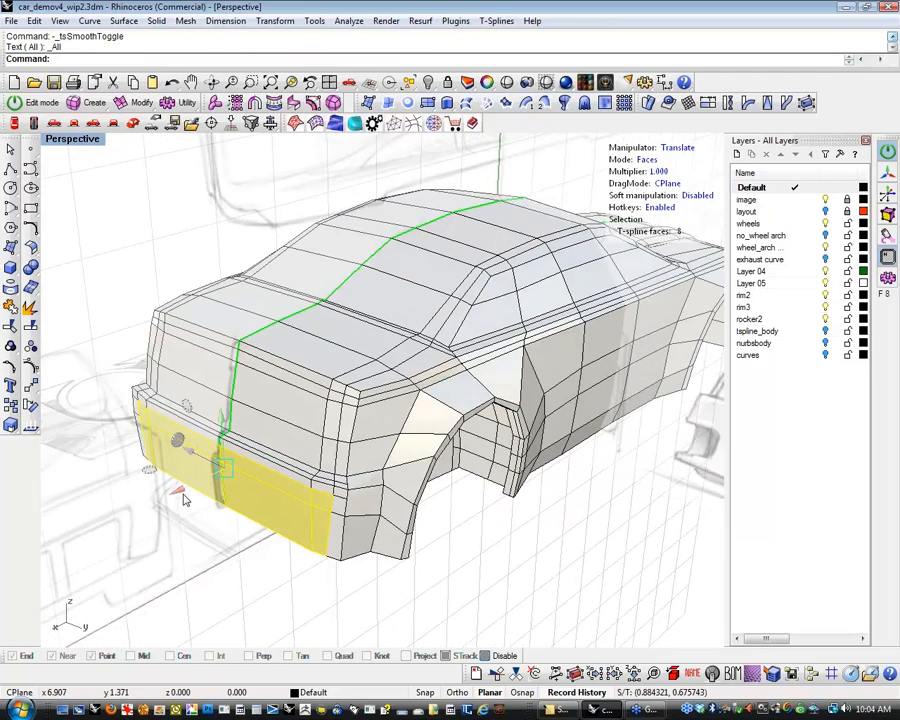
alt+drag(183, 496, 195, 498)
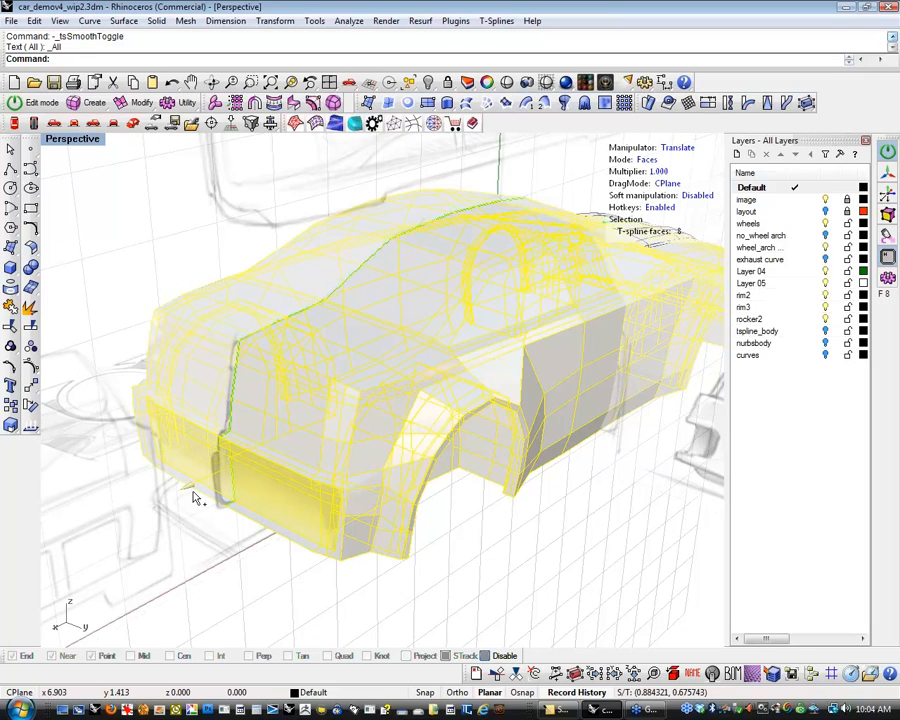
alt+drag(191, 501, 191, 502)
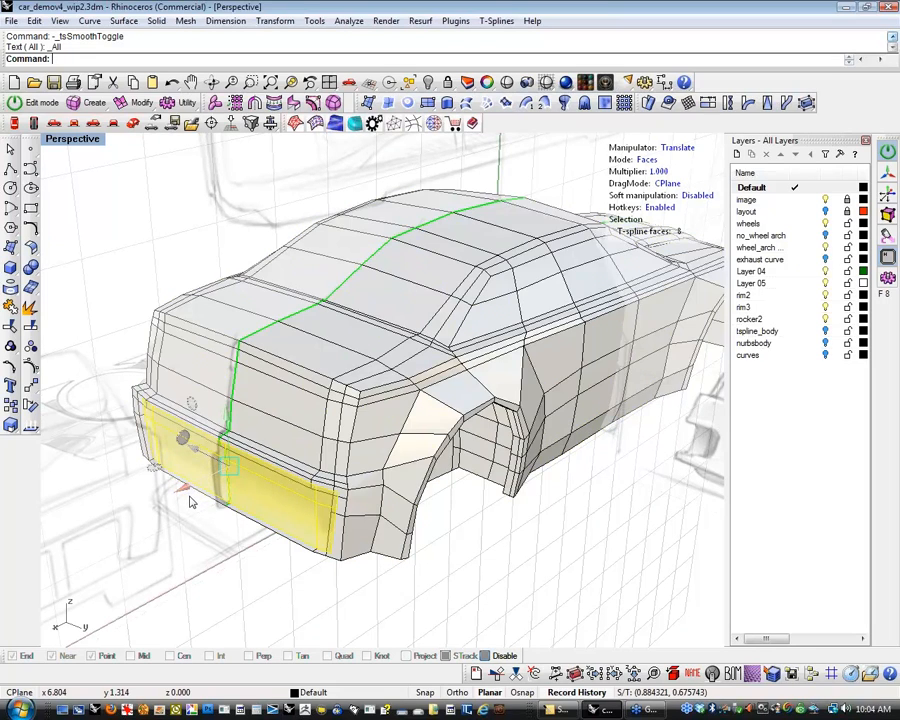
right_drag(197, 531, 299, 576)
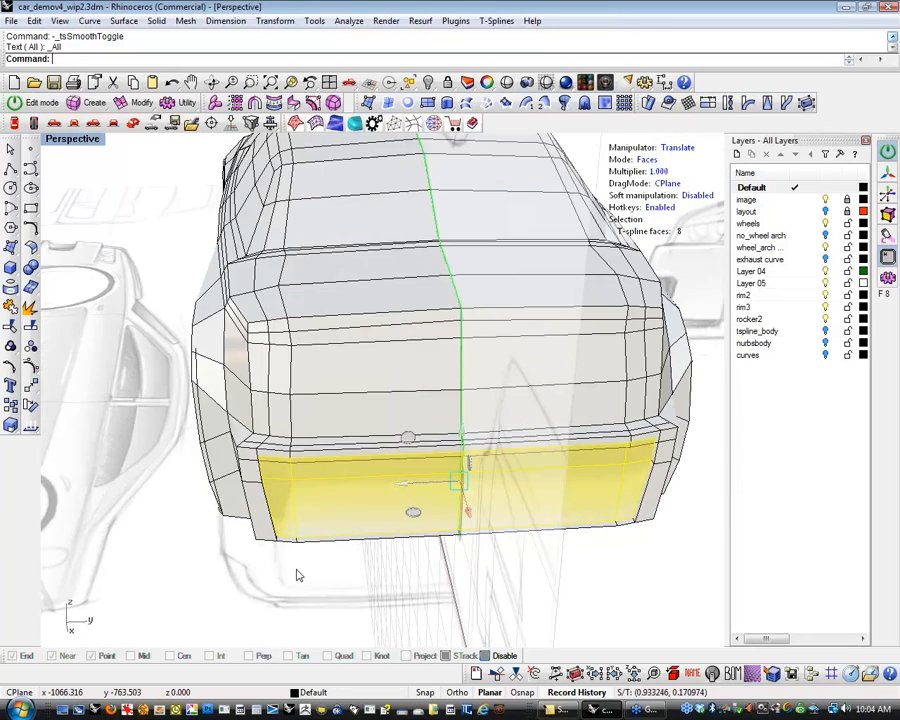
Select the four narrow faces along the bottom of the bumper recess and delete them.
scroll(299, 576, up, 9)
scroll(298, 499, down, 5)
right_drag(298, 500, 157, 518)
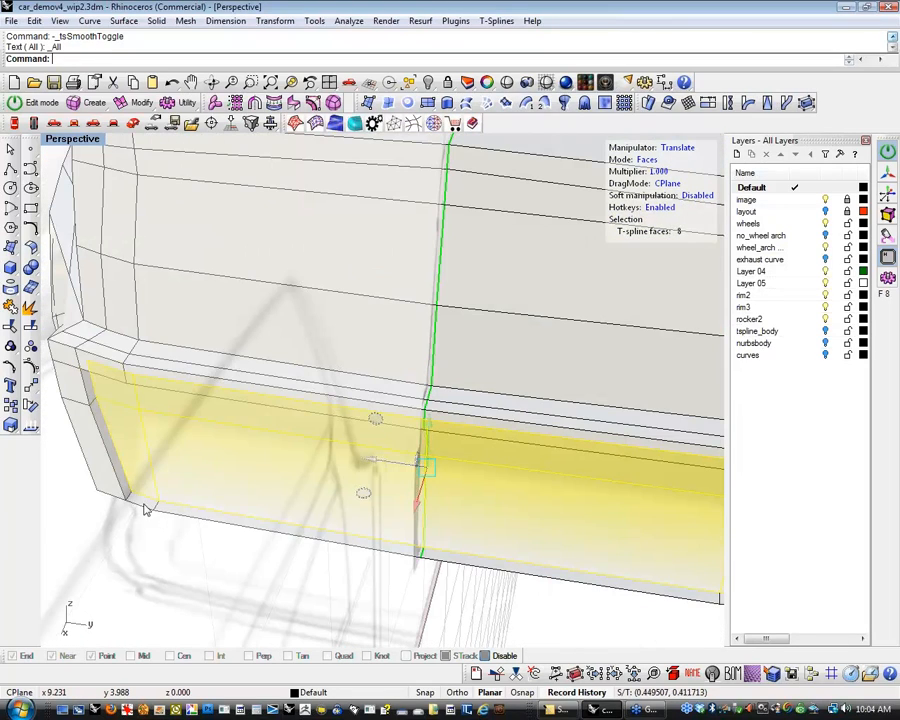
click(148, 515)
click(143, 504)
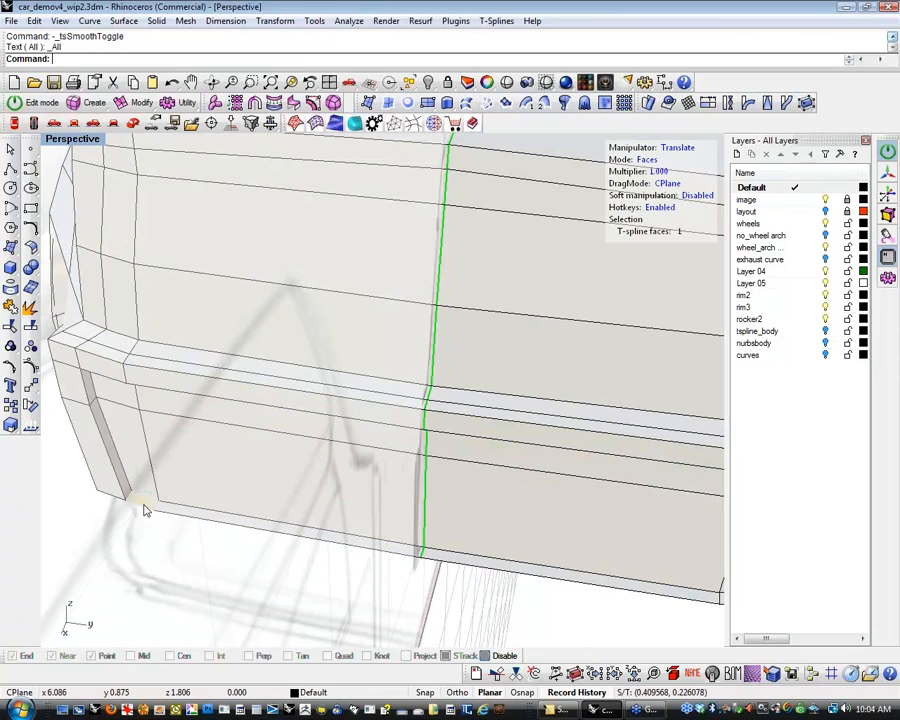
shift+click(187, 515)
shift+click(450, 566)
key(l)
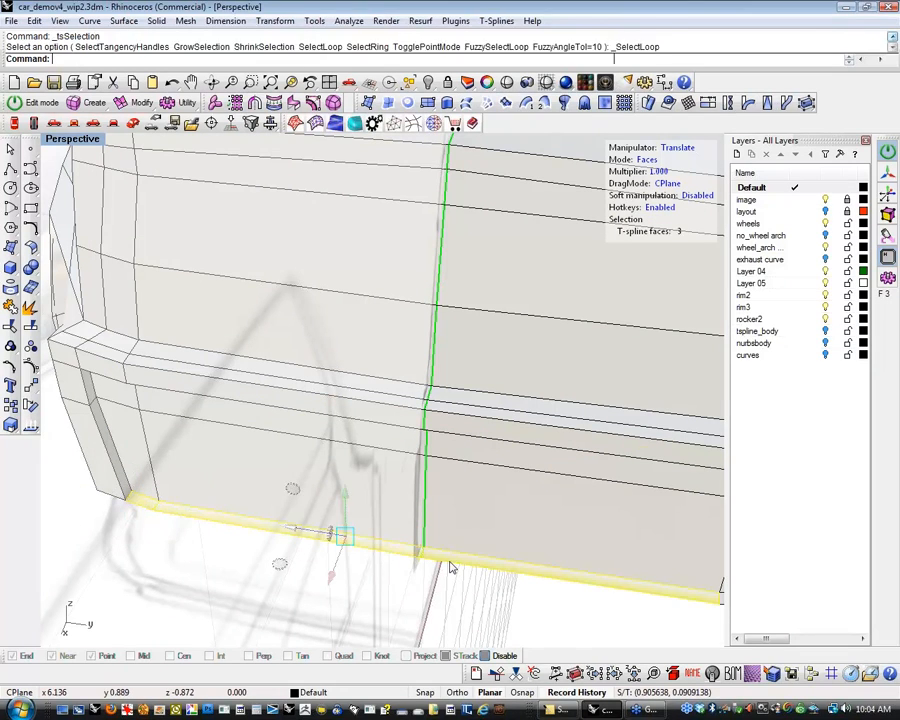
click(259, 588)
click(152, 514)
right_drag(155, 516, 552, 560)
shift+click(535, 546)
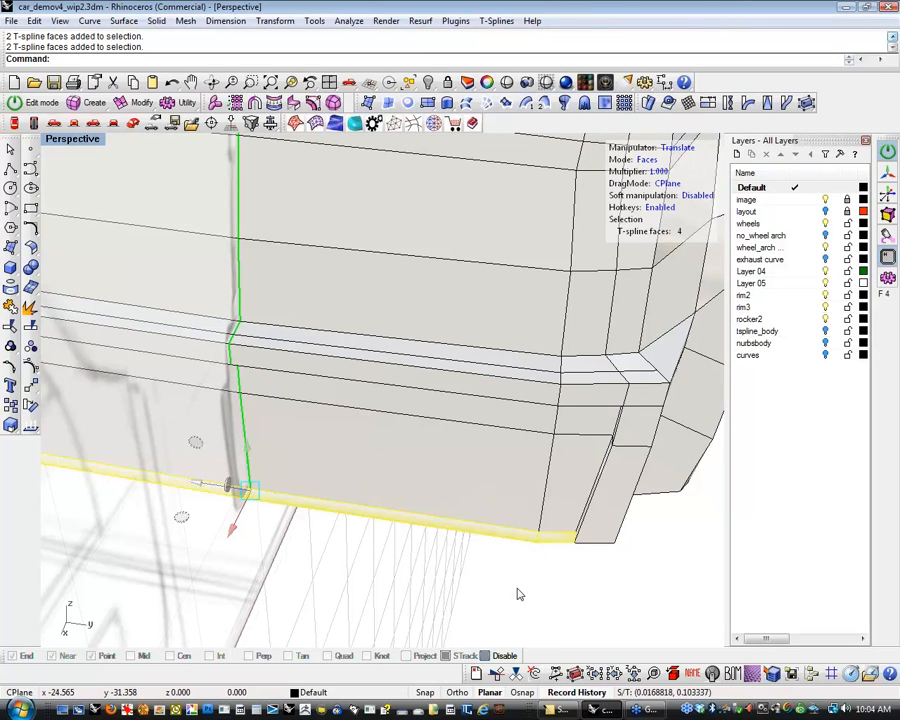
key(Delete)
Select all the recessed rear bumper faces on both sides of the symmetry line and extrude them further inward.
right_drag(515, 592, 496, 500)
click(613, 410)
shift+click(625, 382)
shift+click(556, 380)
shift+click(532, 415)
shift+click(329, 439)
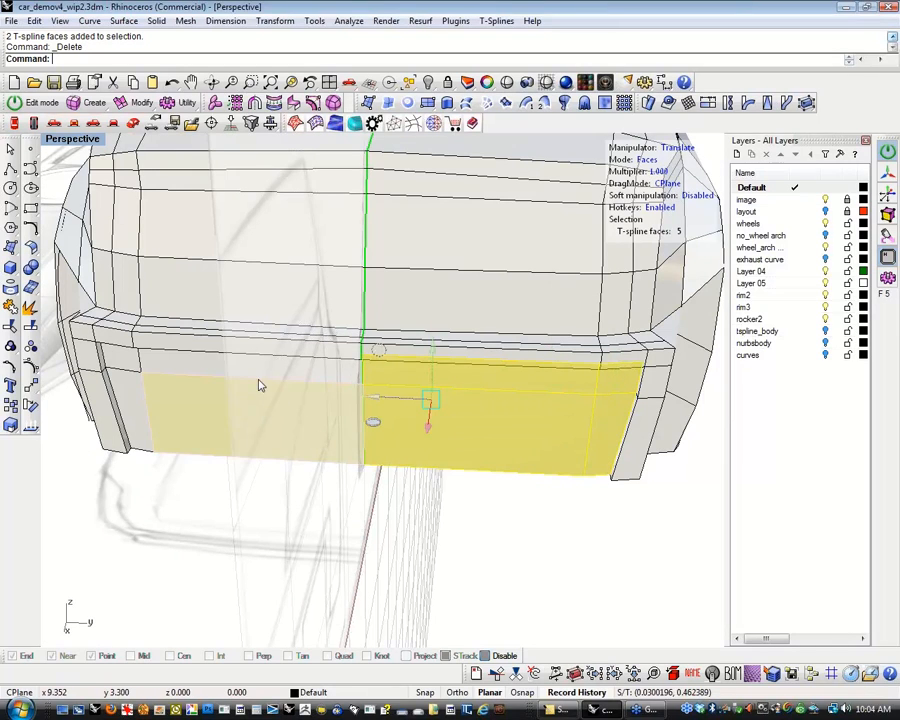
shift+click(250, 367)
shift+click(123, 360)
shift+click(133, 412)
right_drag(305, 494, 228, 437)
alt+drag(233, 437, 252, 428)
click(290, 536)
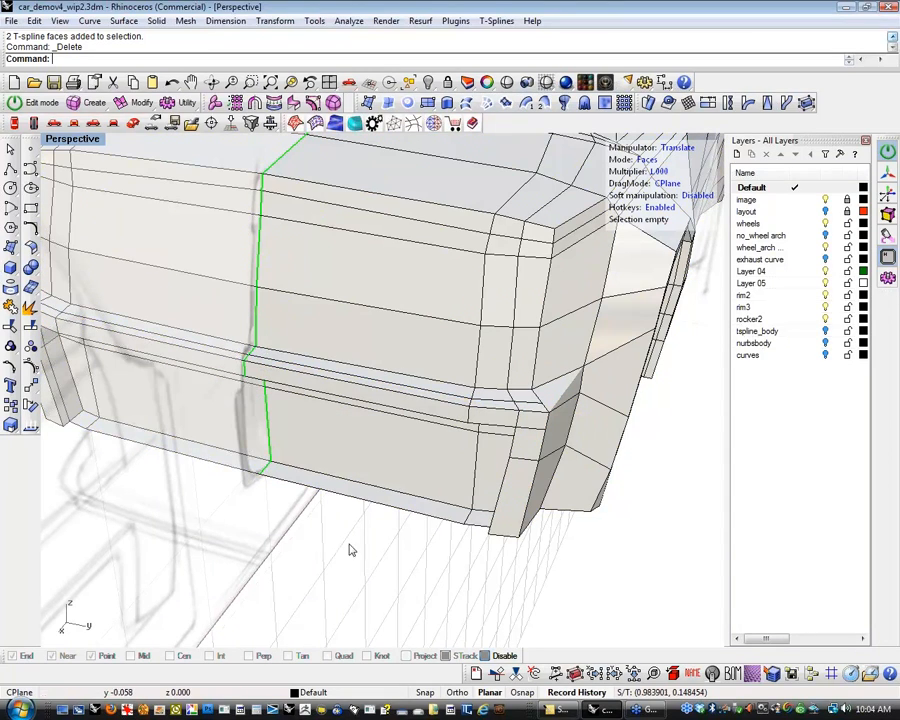
Select the narrow faces along the bumper's lower edge, clear the selection and try to switch the body back to smooth mode.
drag(470, 552, 458, 517)
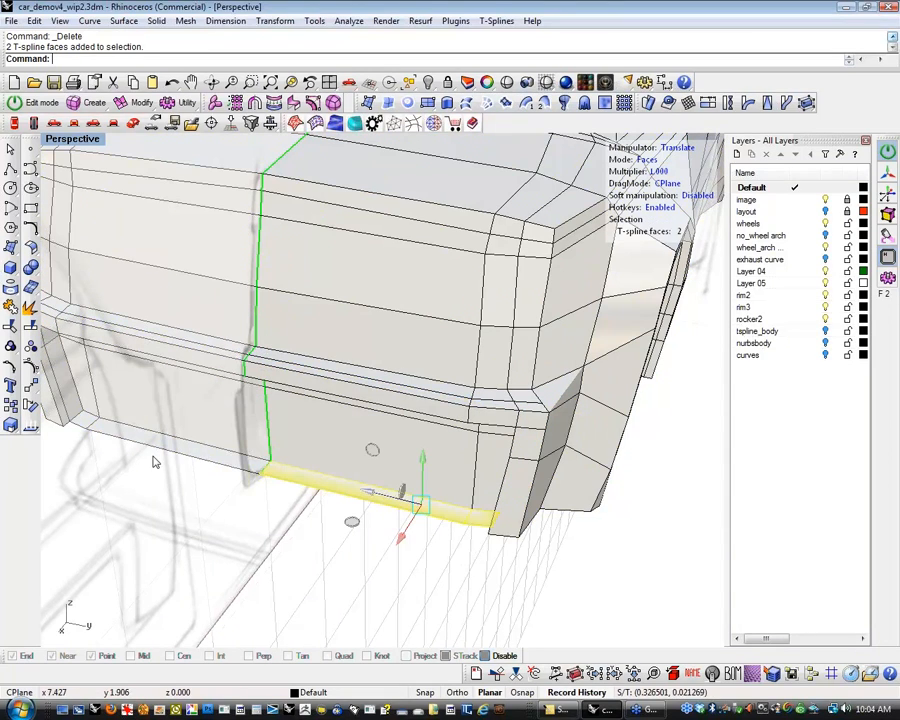
shift+drag(114, 440, 96, 443)
click(172, 504)
key(Tab)
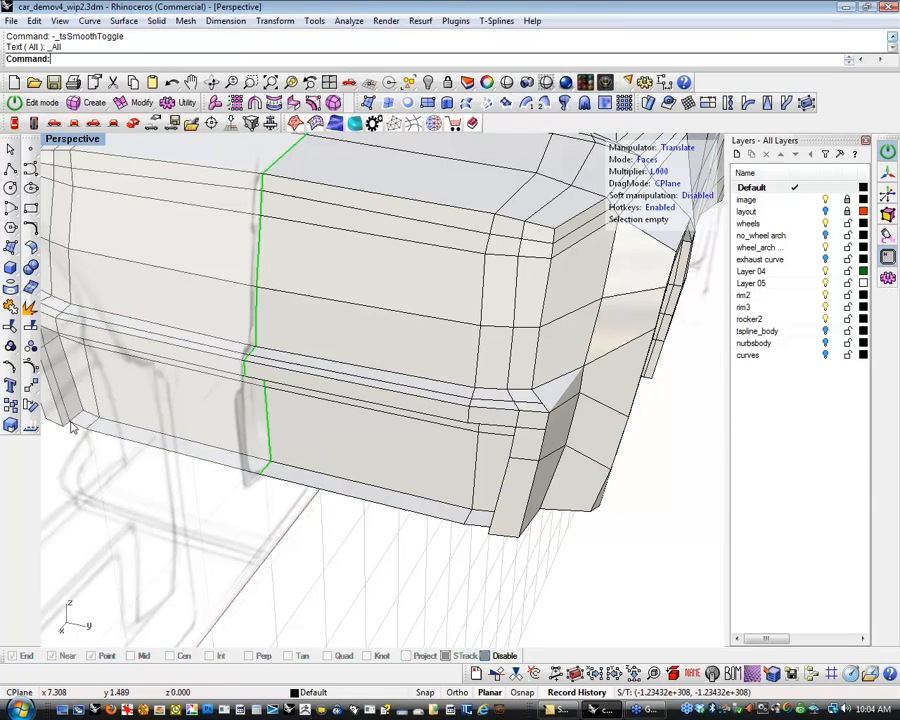
scroll(327, 543, down, 5)
right_drag(306, 547, 420, 470)
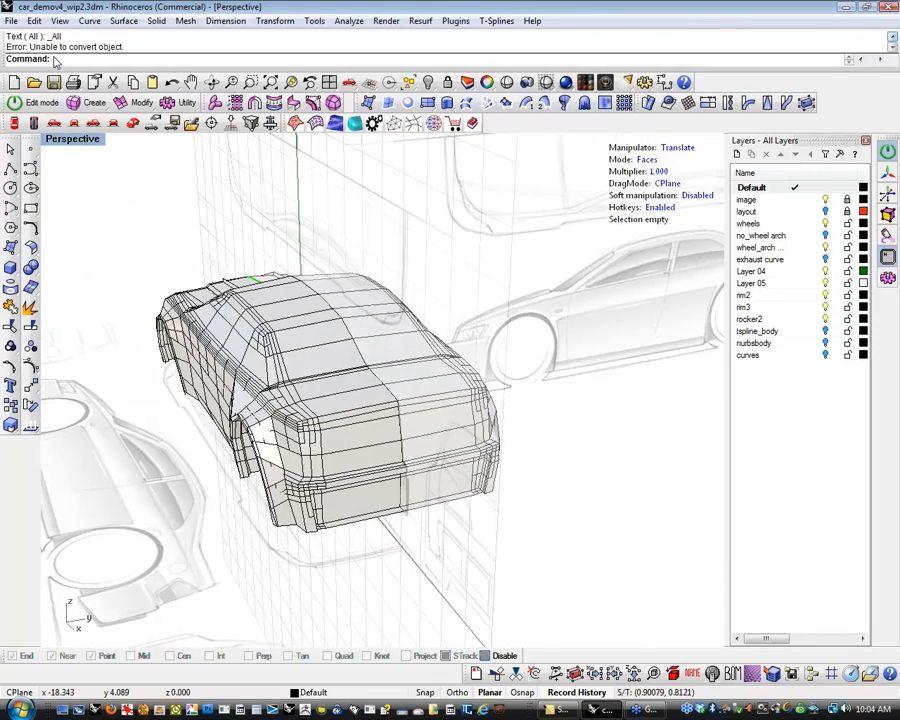
scroll(400, 530, up, 6)
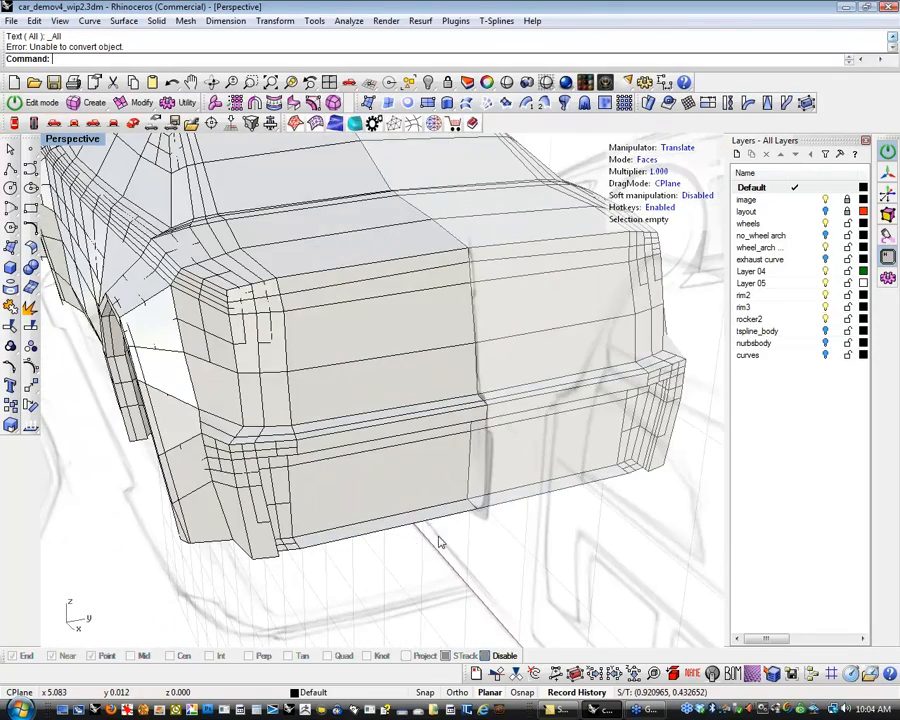
scroll(440, 542, down, 5)
right_drag(542, 563, 385, 589)
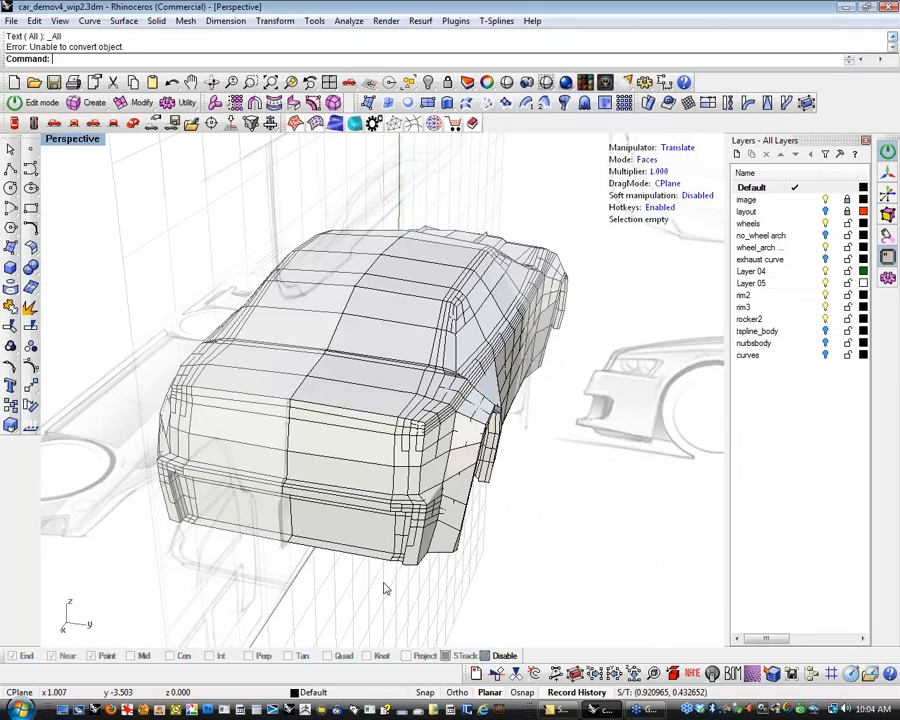
Undo the last two operations on the car body.
key(ctrl+z)
right_drag(219, 560, 211, 573)
right_drag(133, 267, 190, 477)
key(ctrl+z)
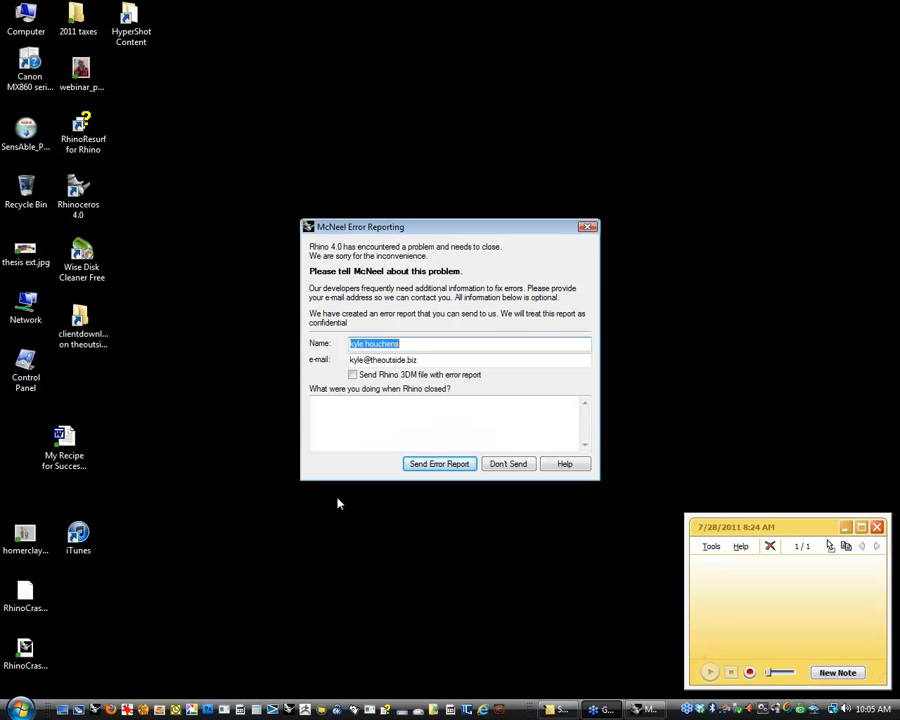
Dismiss the crash report without sending it and restart Rhinoceros.
click(508, 465)
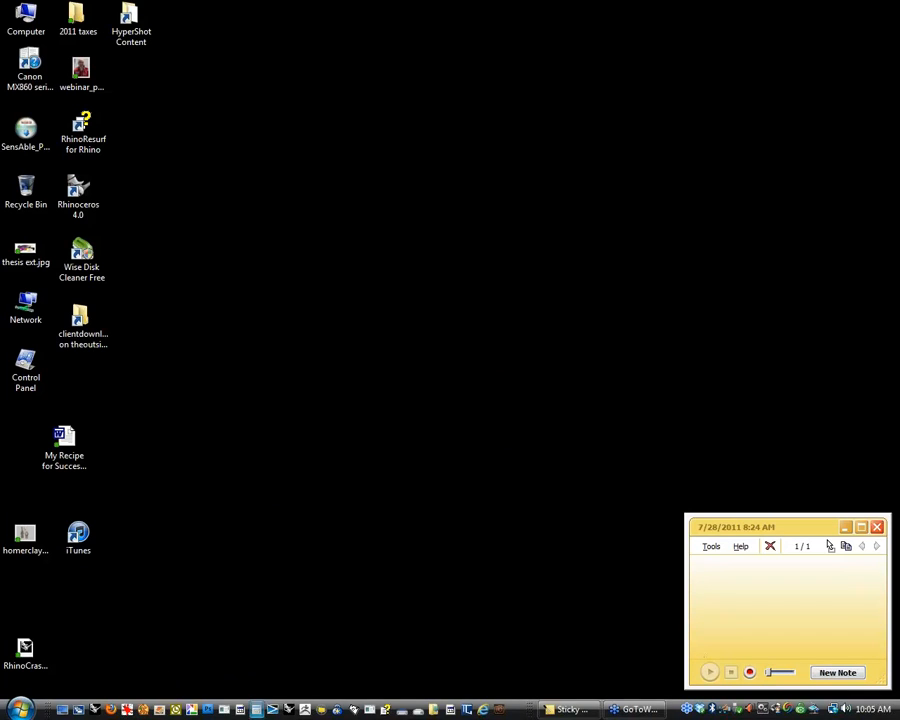
click(79, 709)
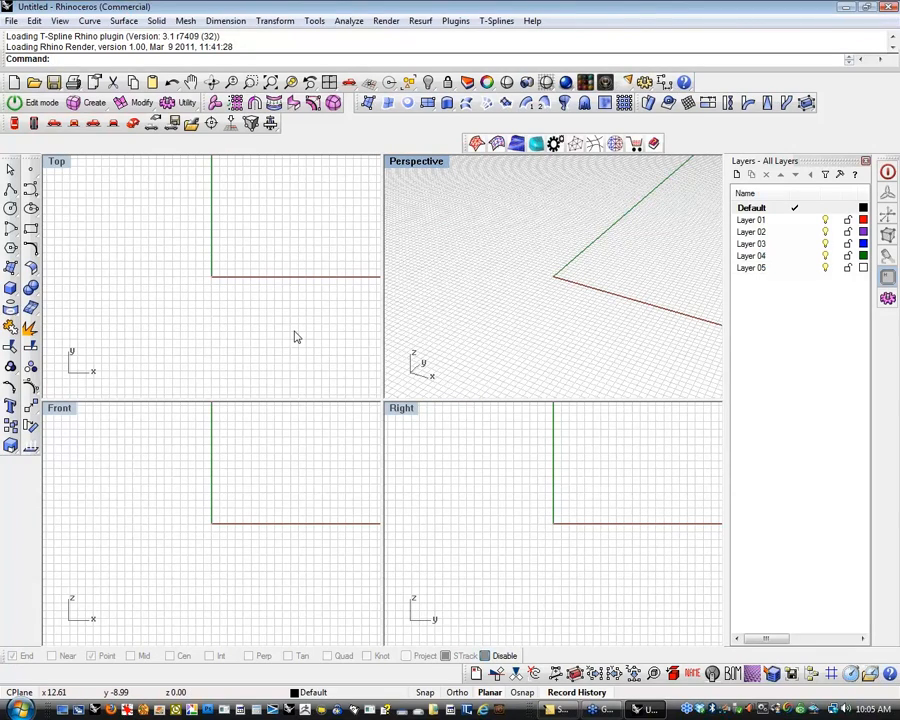
right_drag(265, 378, 263, 351)
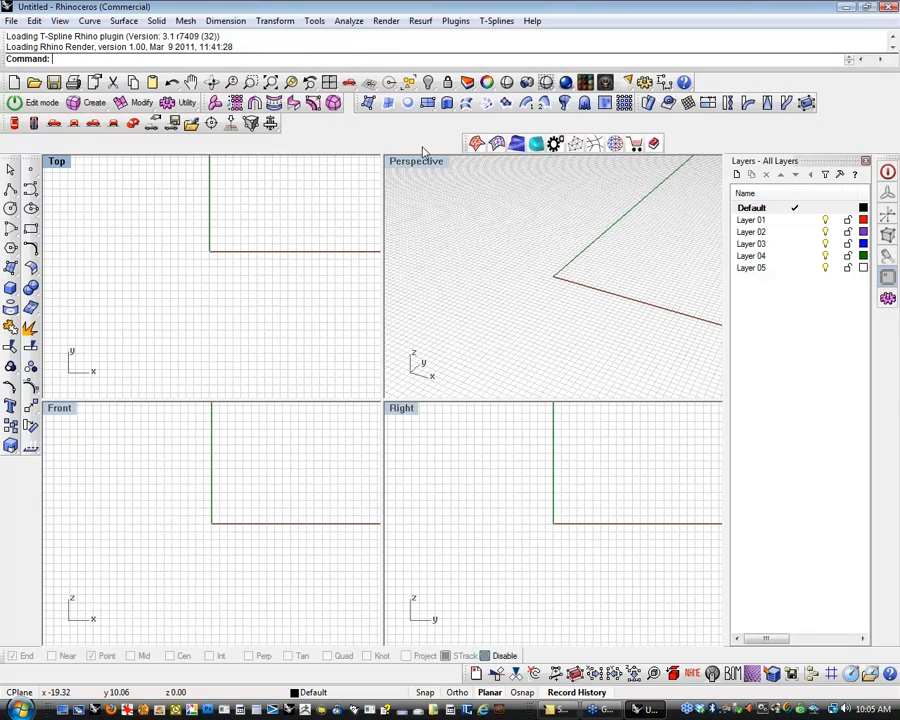
Open the recent file car_demov4_wip2.3dm without saving the untitled document.
click(11, 20)
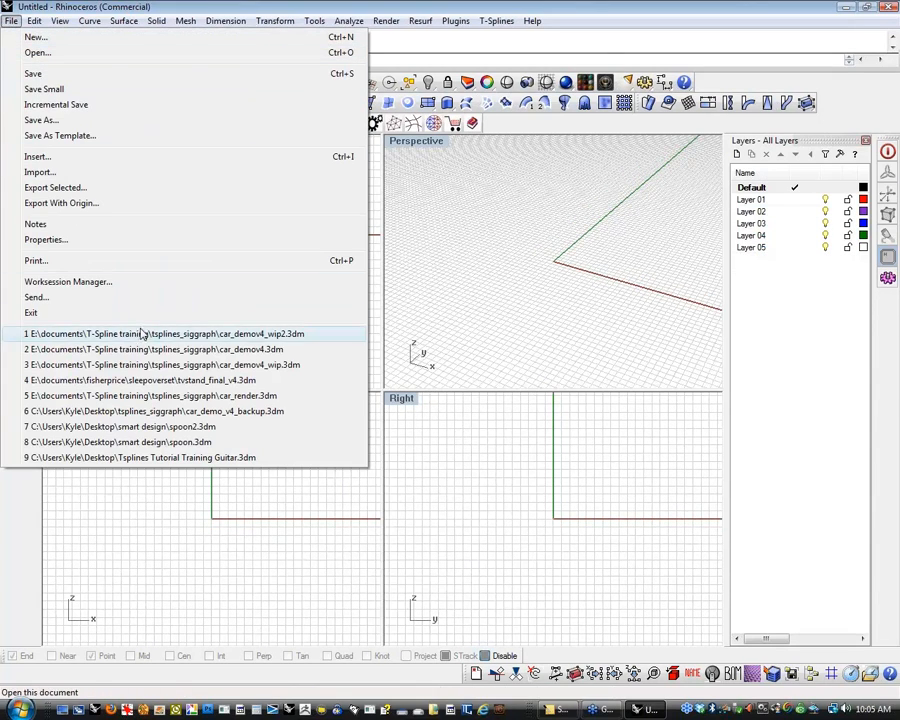
click(143, 334)
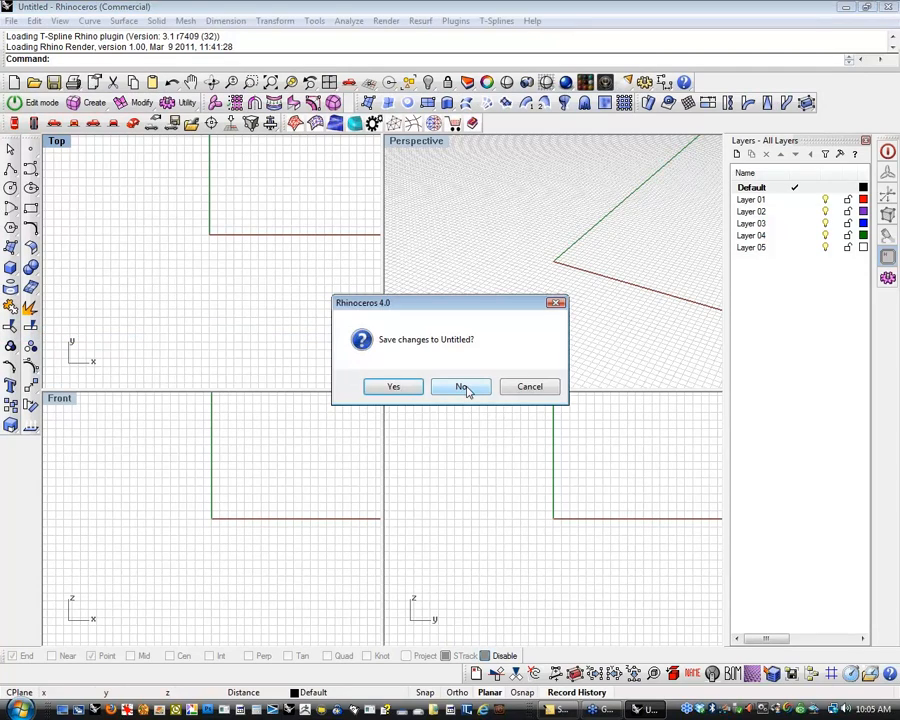
click(462, 387)
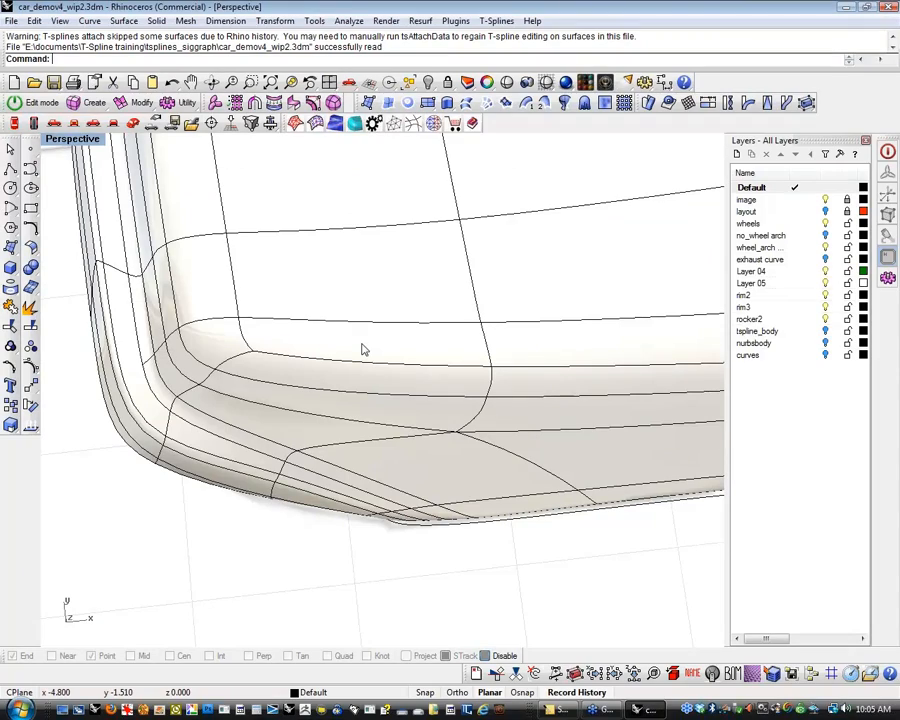
With object snaps enabled, insert simple points from the vertical edge's end at the bumper ledge to the bumper's lower edge.
right_drag(363, 349, 268, 463)
scroll(268, 463, down, 8)
scroll(408, 448, up, 7)
right_drag(406, 448, 321, 460)
scroll(338, 453, up, 5)
scroll(338, 453, down, 7)
scroll(322, 460, up, 4)
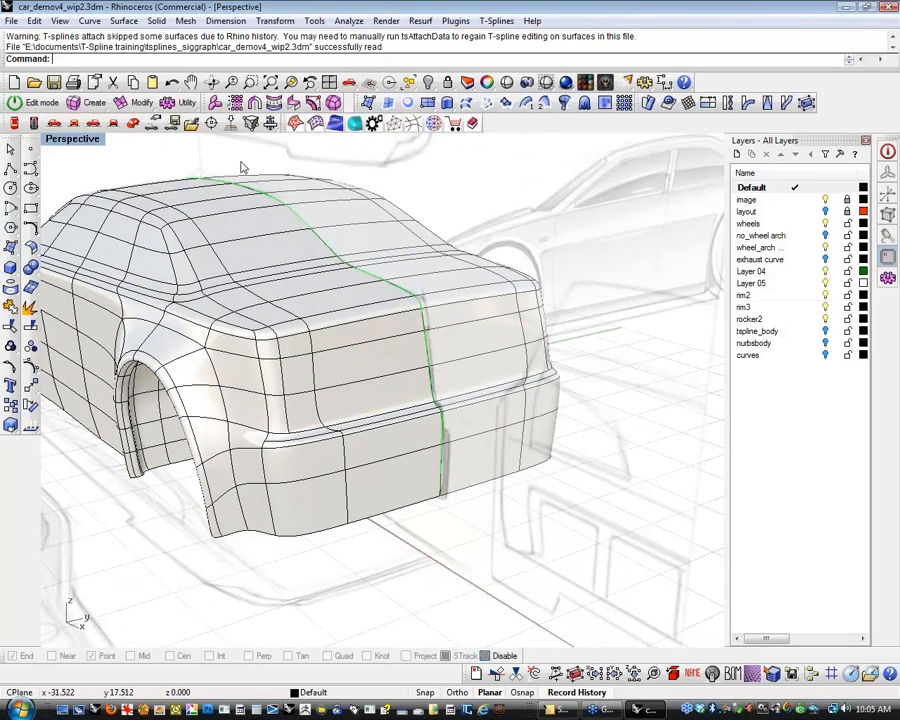
click(135, 102)
click(288, 120)
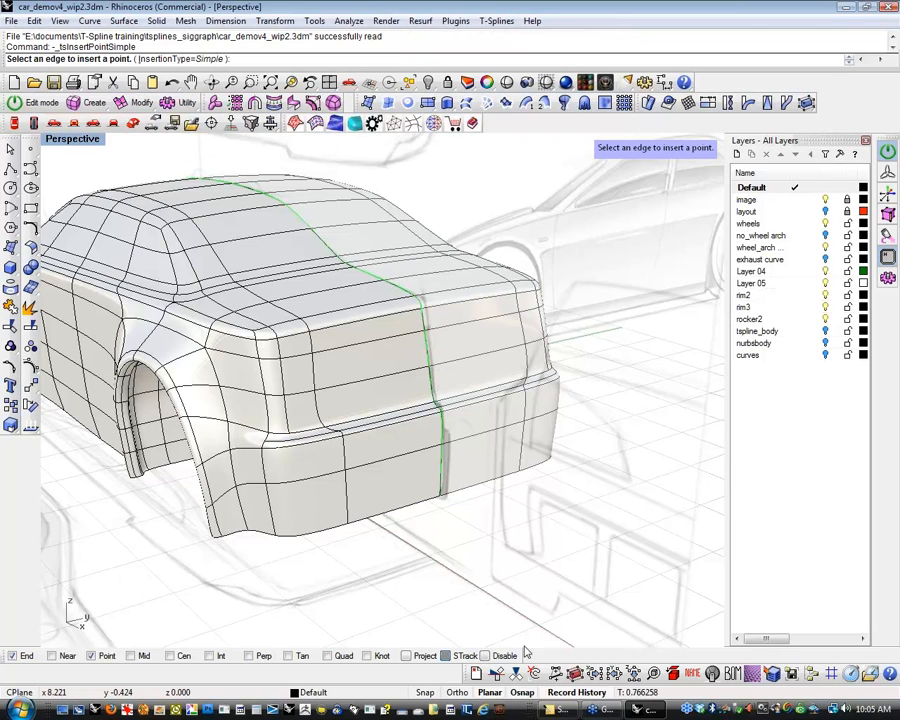
mouse_move(414, 589)
right_down()
mouse_move(428, 543)
mouse_move(443, 550)
mouse_move(324, 430)
right_up()
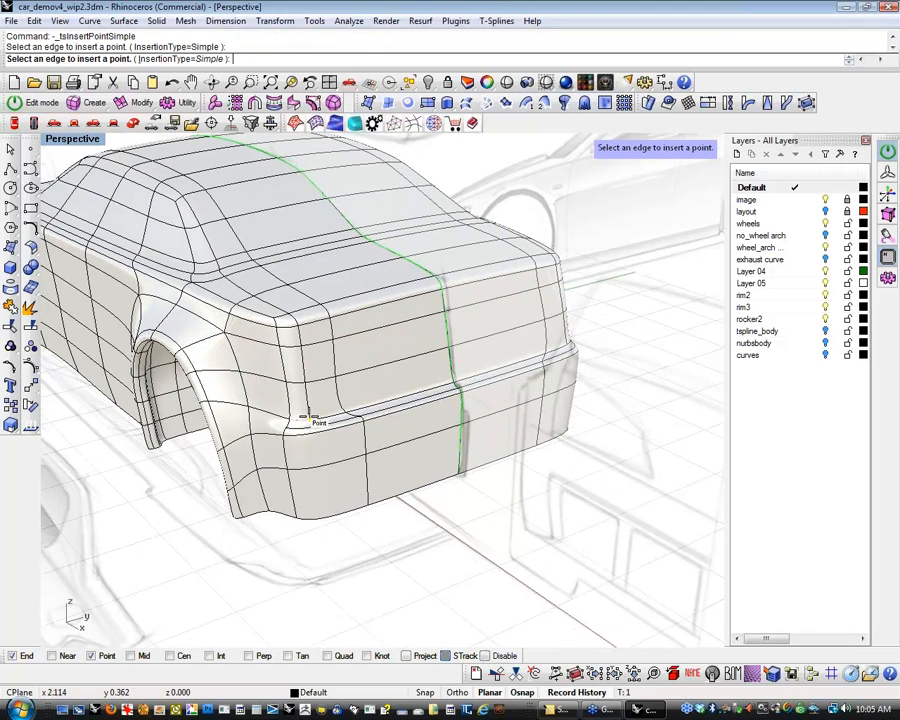
click(310, 518)
scroll(310, 518, up, 2)
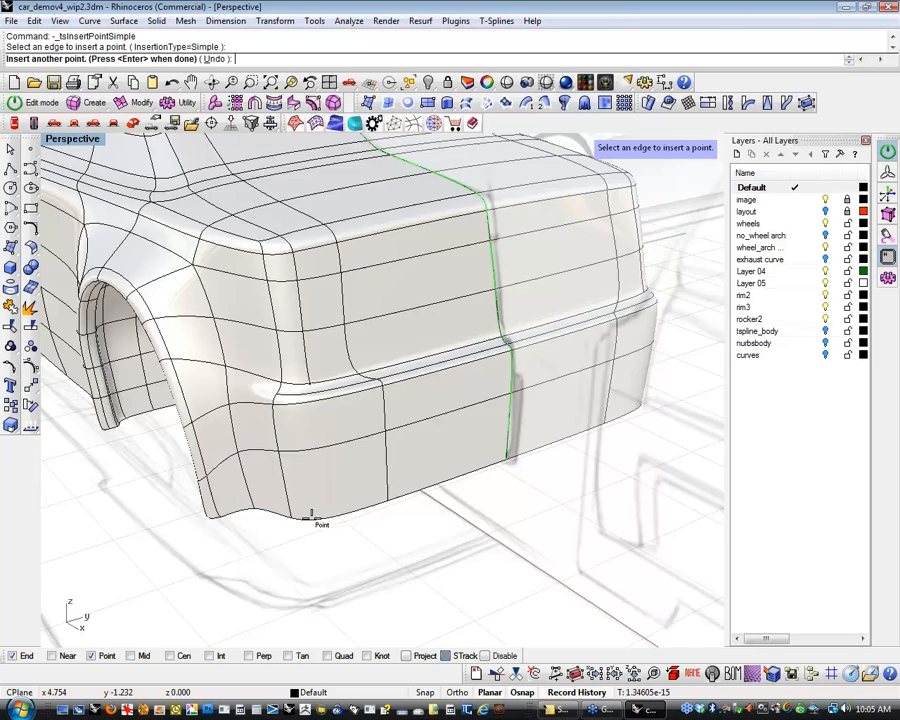
scroll(311, 518, up, 5)
click(317, 519)
right_click(439, 535)
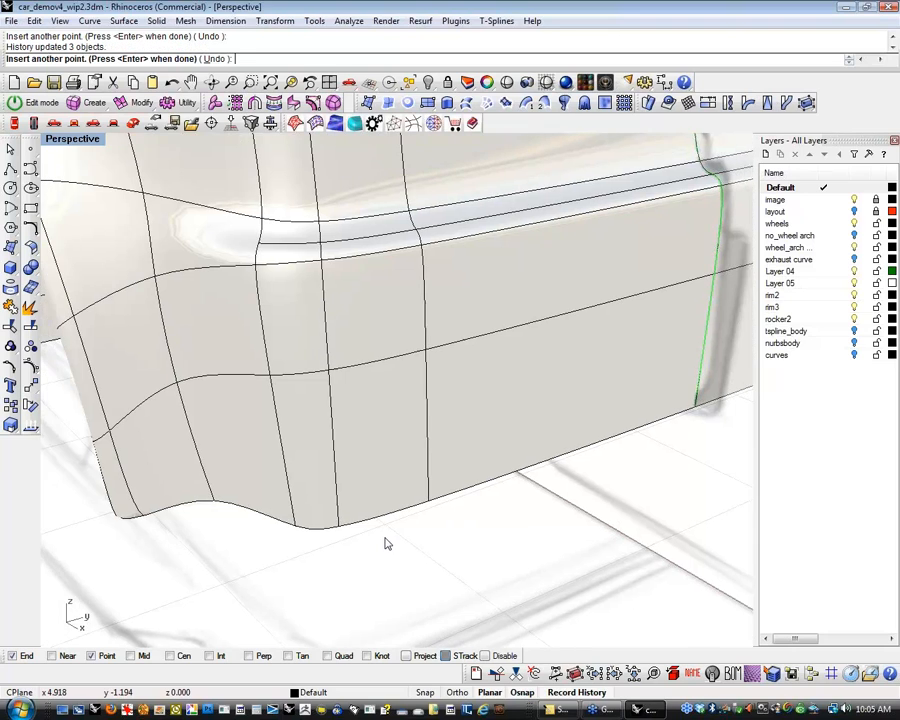
Turn on T-Splines edit mode for the car body.
scroll(386, 540, down, 3)
scroll(387, 540, down, 4)
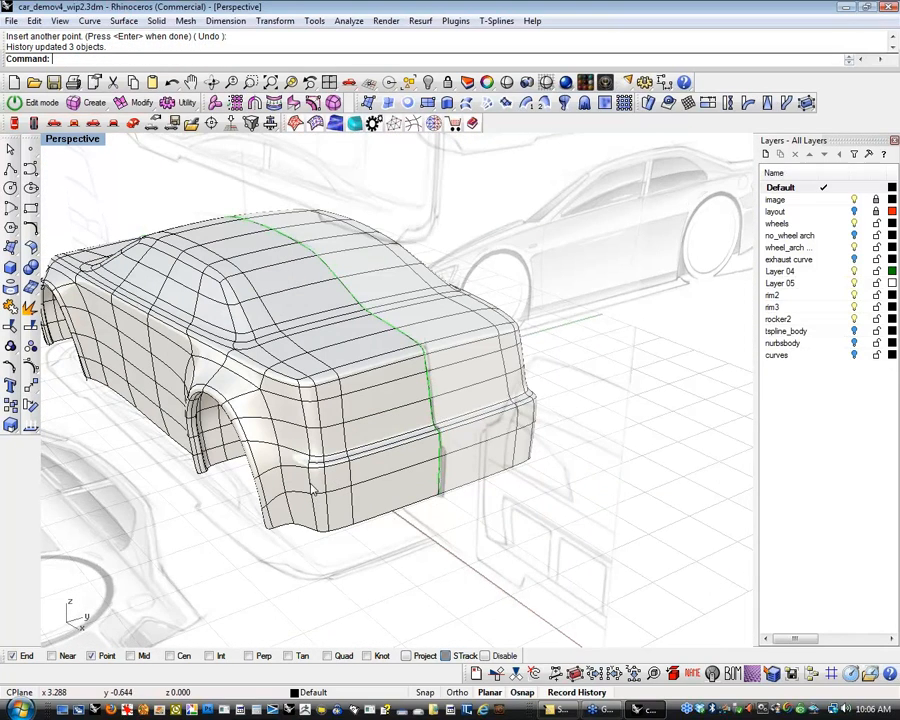
scroll(316, 484, up, 2)
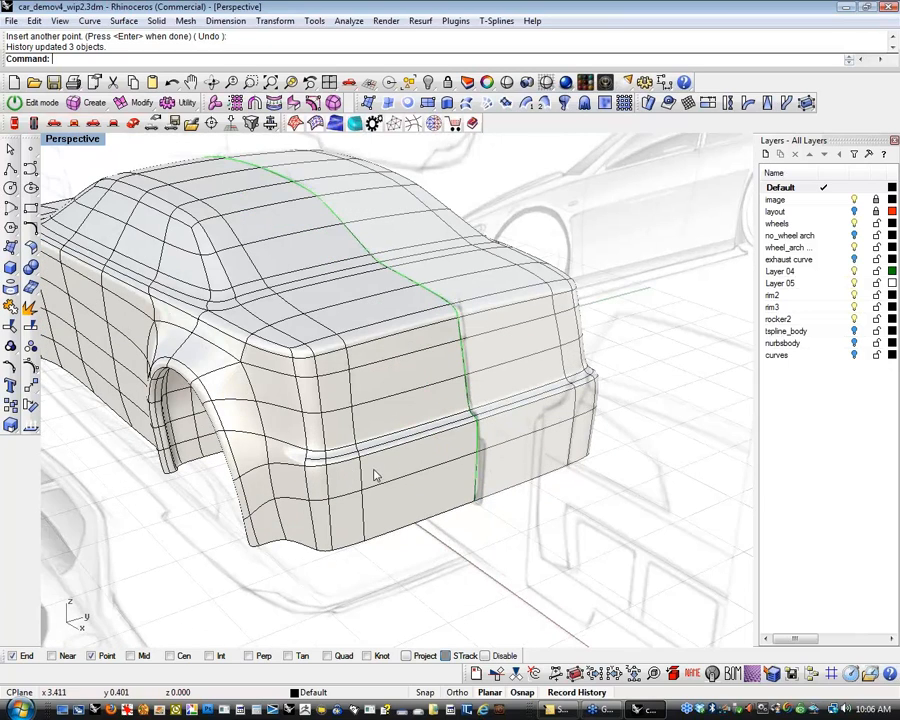
scroll(375, 476, up, 2)
scroll(350, 468, up, 2)
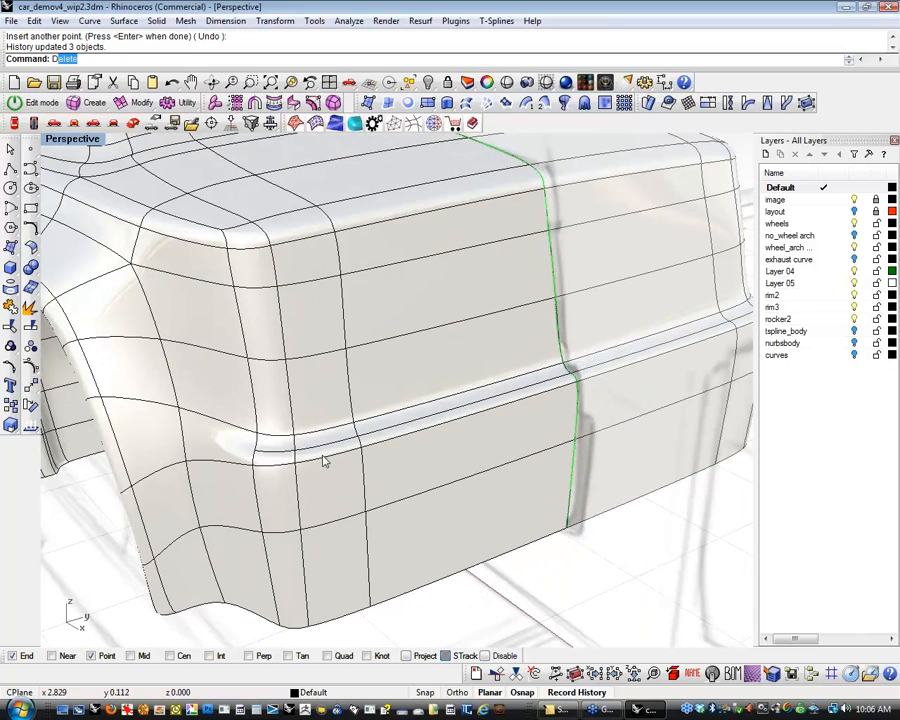
key(Escape)
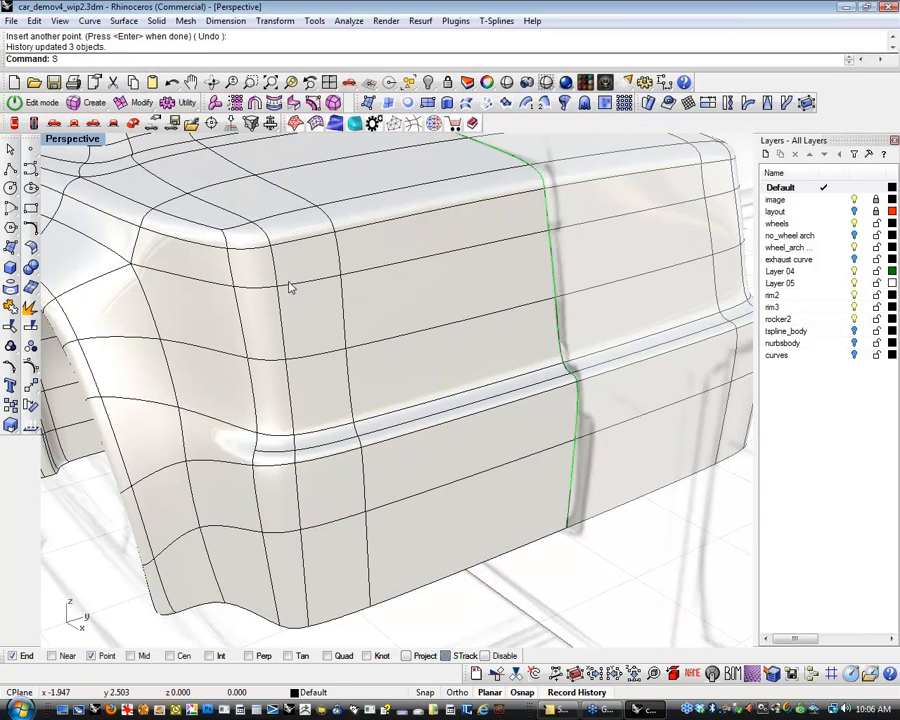
text(Ss)
key(Return)
shift+right_drag(510, 399, 536, 394)
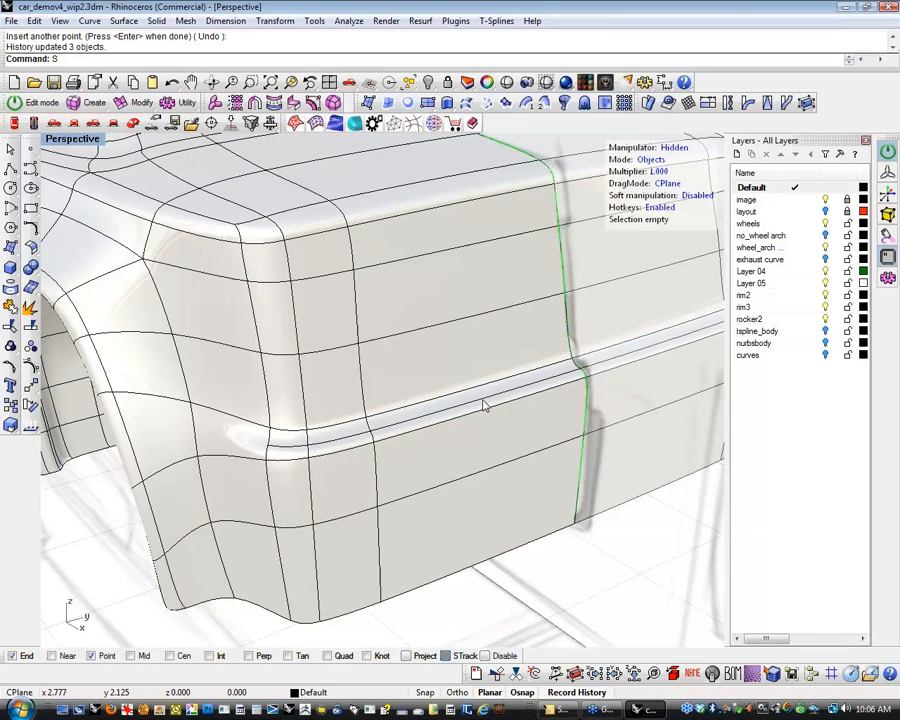
text(ss)
key(Return)
key(Return)
shift+right_drag(395, 508, 411, 480)
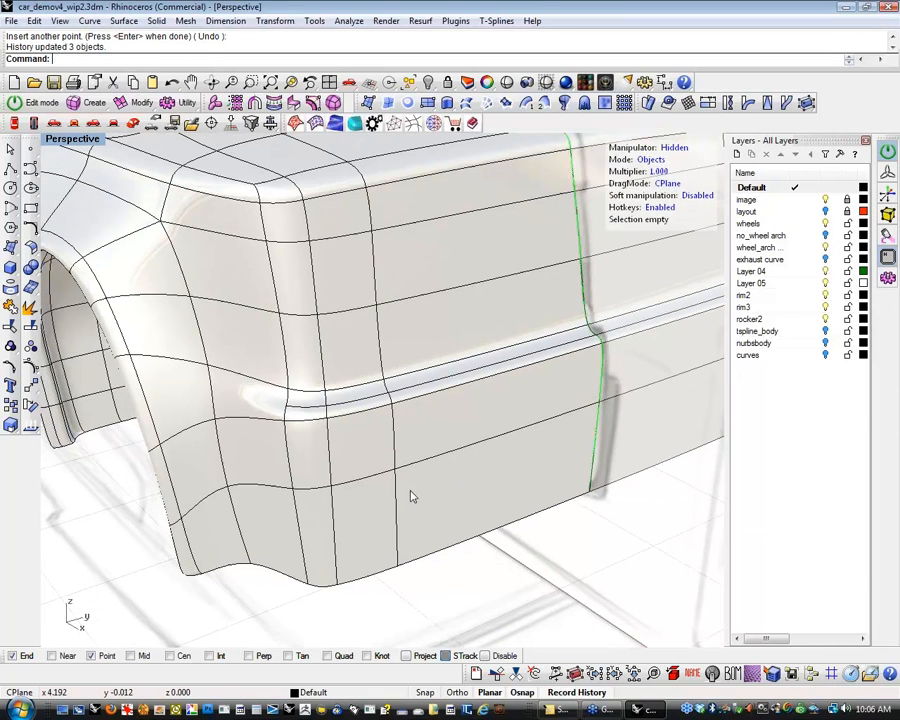
Insert a simple edge just below the bumper ledge, using the six T-spline edges along the ledge's underside.
click(314, 424)
shift+click(425, 406)
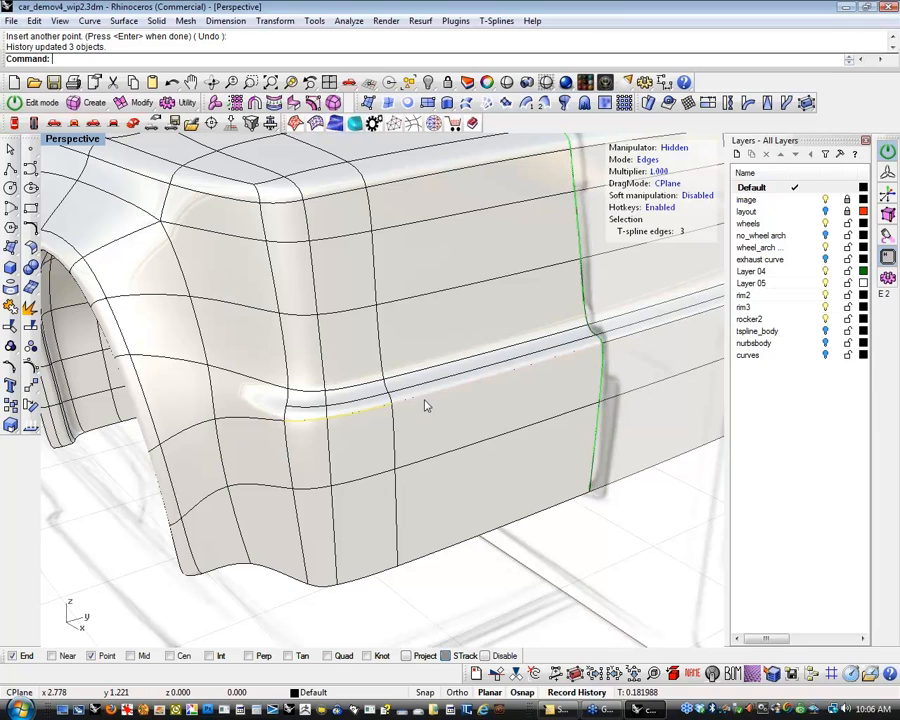
shift+click(642, 340)
shift+right_drag(638, 392, 396, 422)
scroll(564, 426, down, 4)
scroll(394, 421, up, 2)
shift+click(292, 457)
shift+click(332, 462)
scroll(309, 508, down, 3)
right_drag(312, 510, 246, 447)
click(141, 103)
click(287, 120)
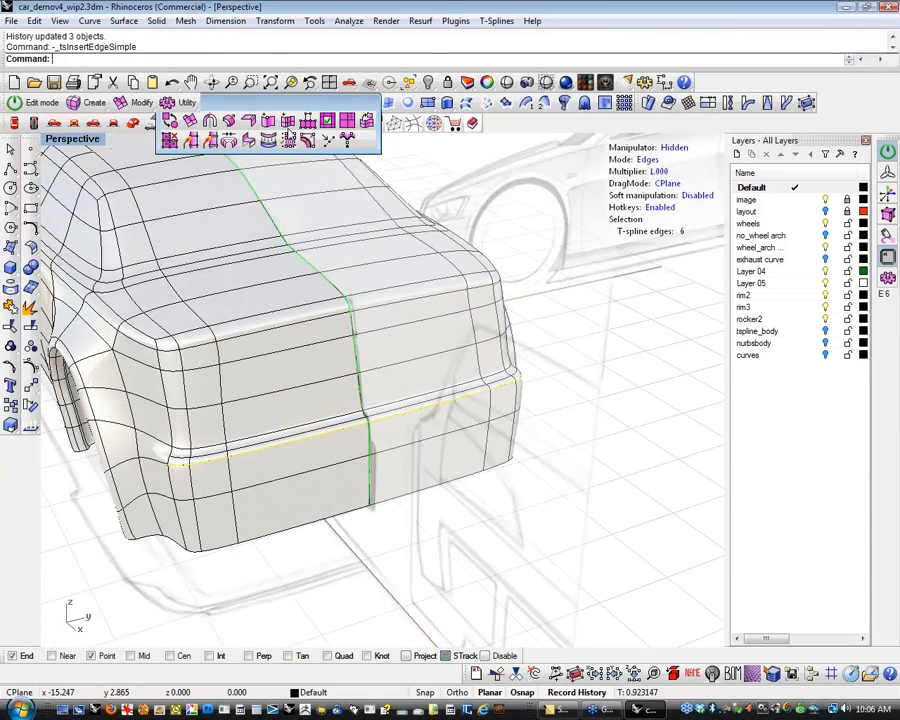
scroll(185, 480, up, 2)
scroll(185, 480, up, 4)
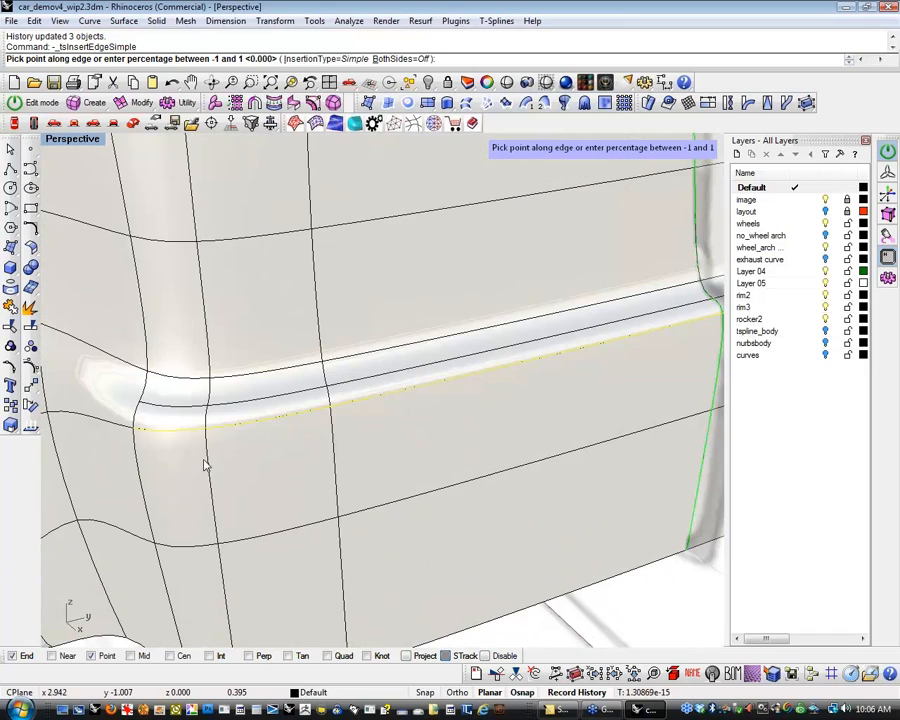
click(205, 463)
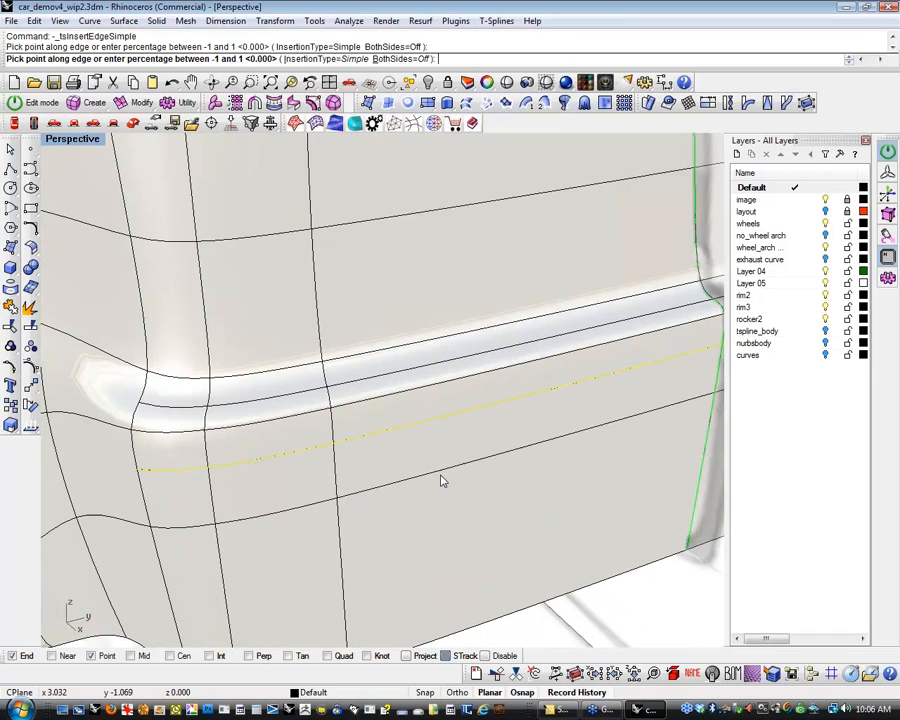
scroll(440, 478, down, 5)
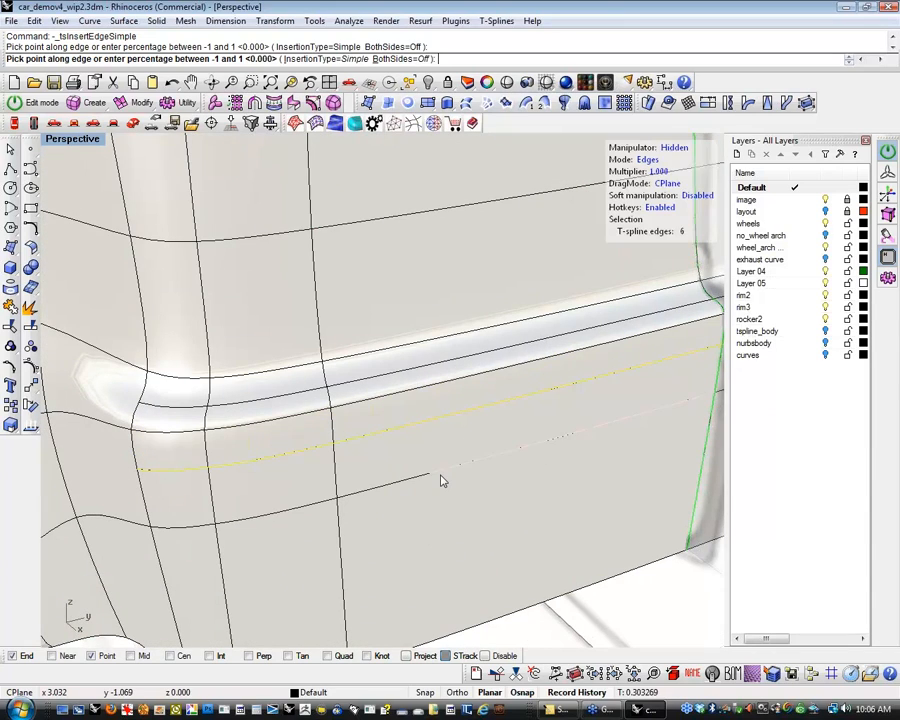
key(Return)
Select the eight rear bumper faces below the inserted edge and extrude them inward to form the recessed panel.
right_drag(438, 474, 303, 608)
key(3)
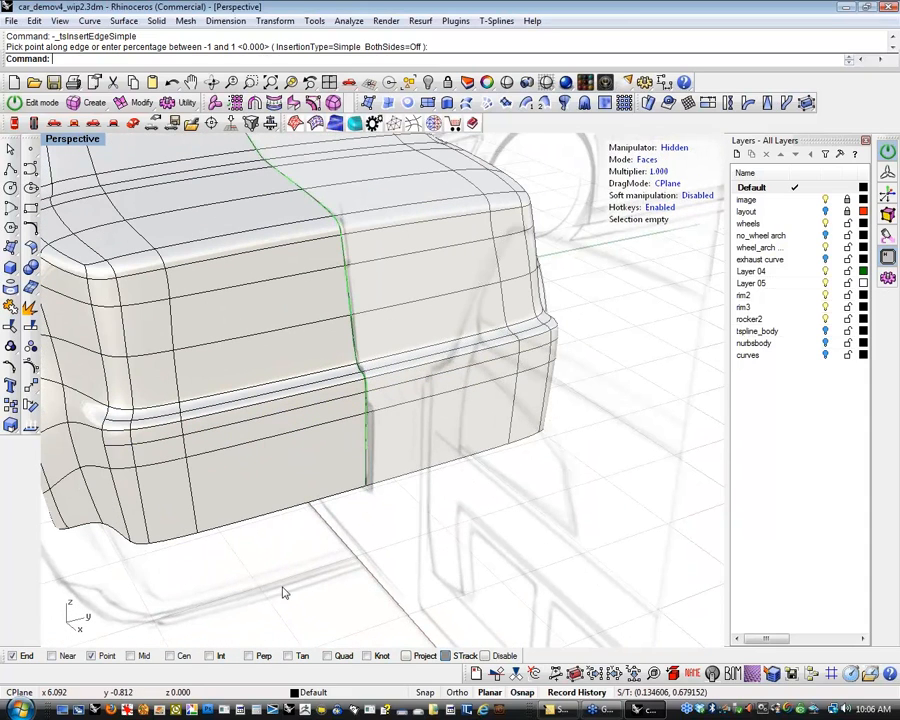
click(237, 506)
shift+click(172, 520)
shift+click(164, 453)
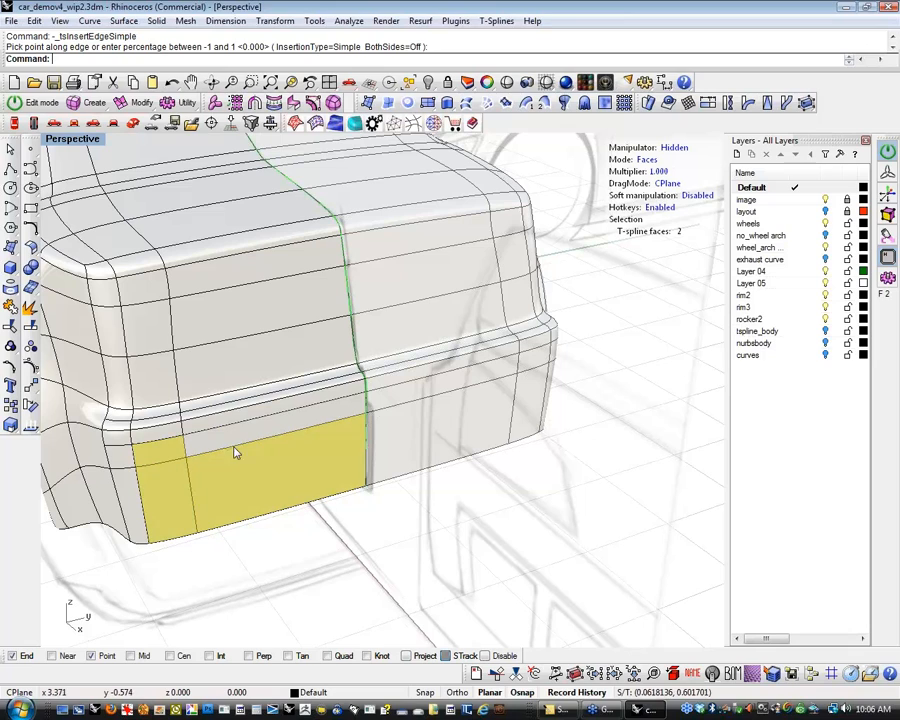
shift+click(352, 408)
shift+click(385, 395)
shift+click(525, 368)
shift+click(524, 394)
shift+click(494, 430)
scroll(507, 462, down, 3)
right_drag(496, 482, 196, 588)
scroll(201, 556, up, 4)
key(f)
key(w)
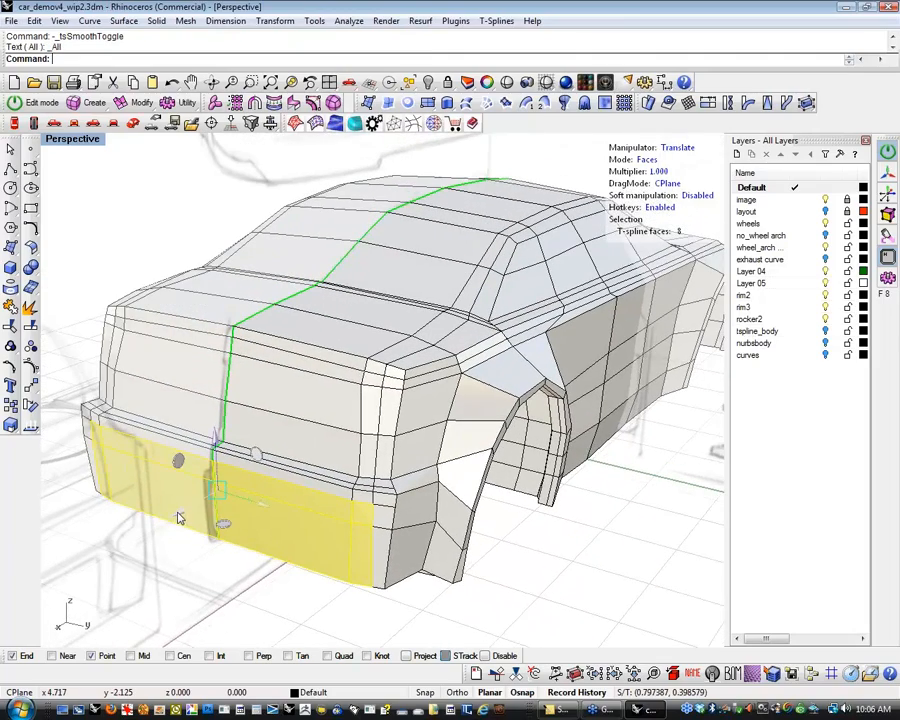
key(Tab)
key(Tab)
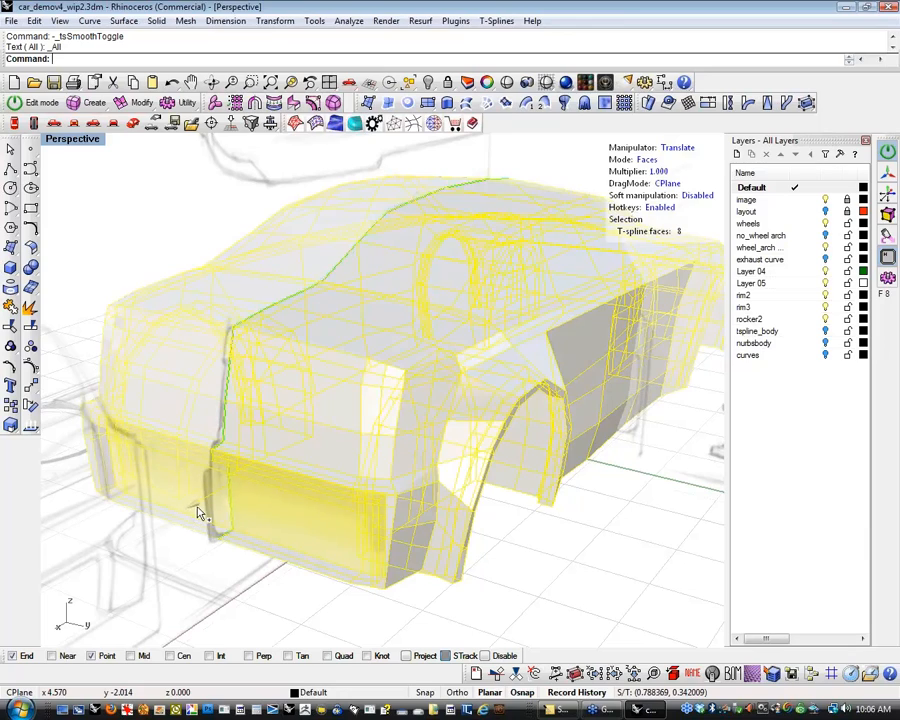
Delete the eight underside faces of the recess and return the body to smooth display.
click(122, 541)
right_drag(122, 541, 172, 594)
drag(172, 594, 146, 558)
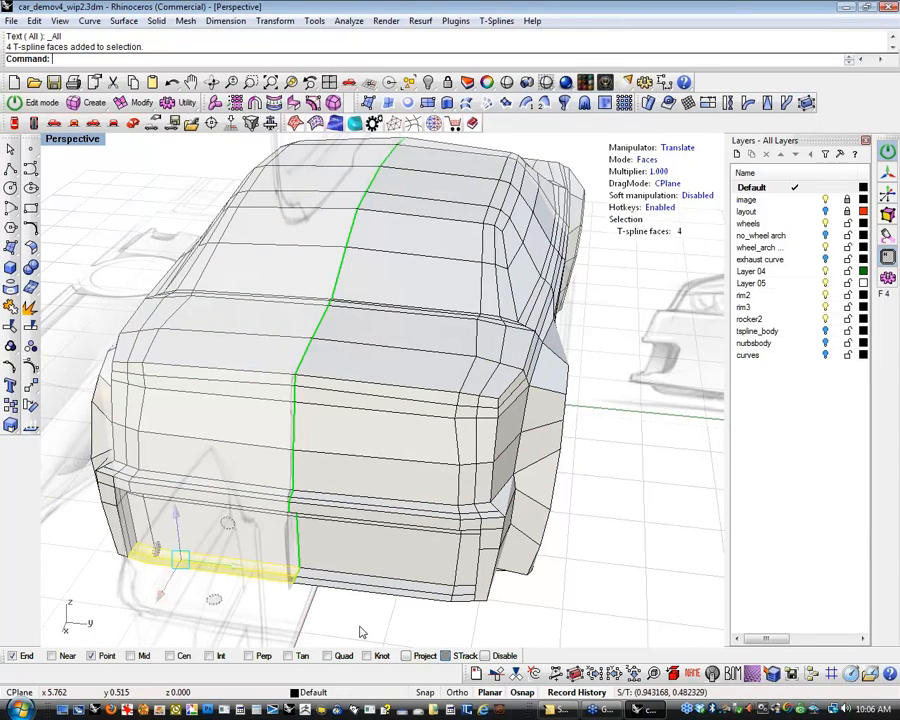
click(443, 597)
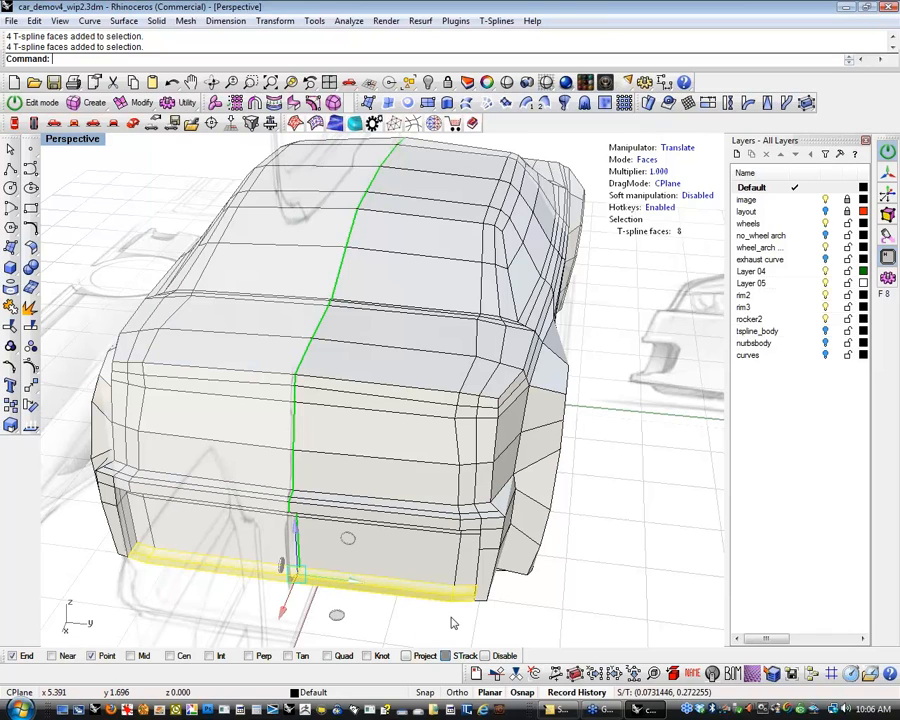
key(Delete)
right_drag(463, 625, 418, 599)
key(Tab)
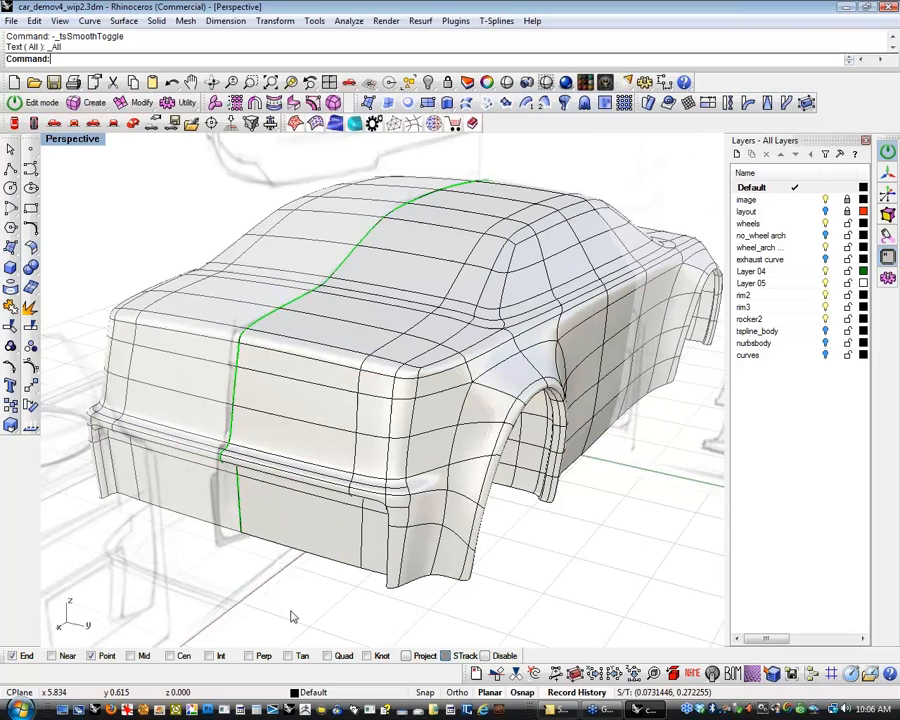
Move the two bottom edges of the recessed panel toward the front of the car to slant the panel.
right_drag(243, 583, 367, 332)
key(s)
click(355, 359)
right_drag(467, 418, 525, 480)
mouse_move(526, 468)
mouse_down()
mouse_move(489, 476)
mouse_move(493, 516)
mouse_up()
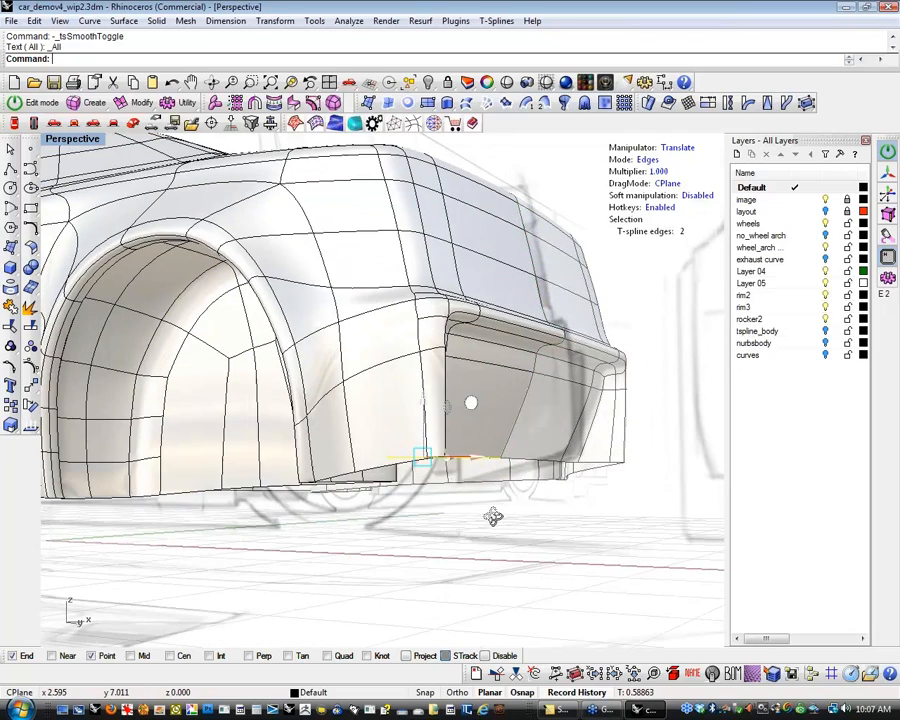
mouse_move(493, 516)
right_down()
mouse_move(496, 288)
mouse_move(478, 296)
mouse_move(500, 493)
mouse_move(482, 534)
mouse_move(313, 522)
mouse_move(205, 540)
right_up()
scroll(482, 295, down, 2)
Move the two horizontal edges near the recessed panel's top to adjust its slope.
click(500, 528)
scroll(291, 434, up, 10)
right_drag(291, 434, 198, 426)
click(196, 426)
shift+click(191, 421)
shift+click(174, 436)
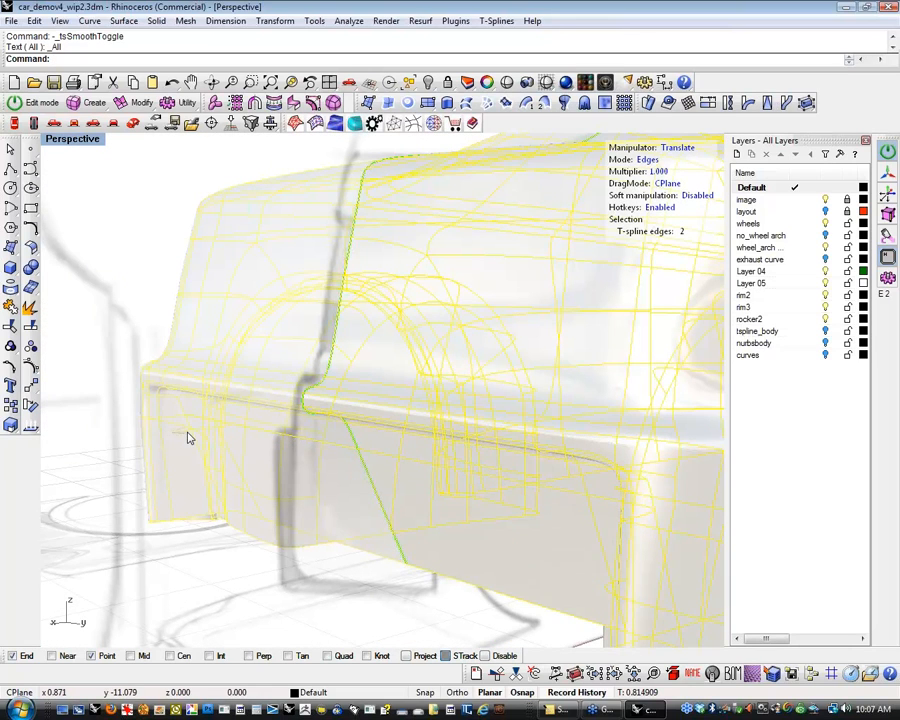
right_drag(183, 440, 227, 468)
scroll(440, 532, down, 5)
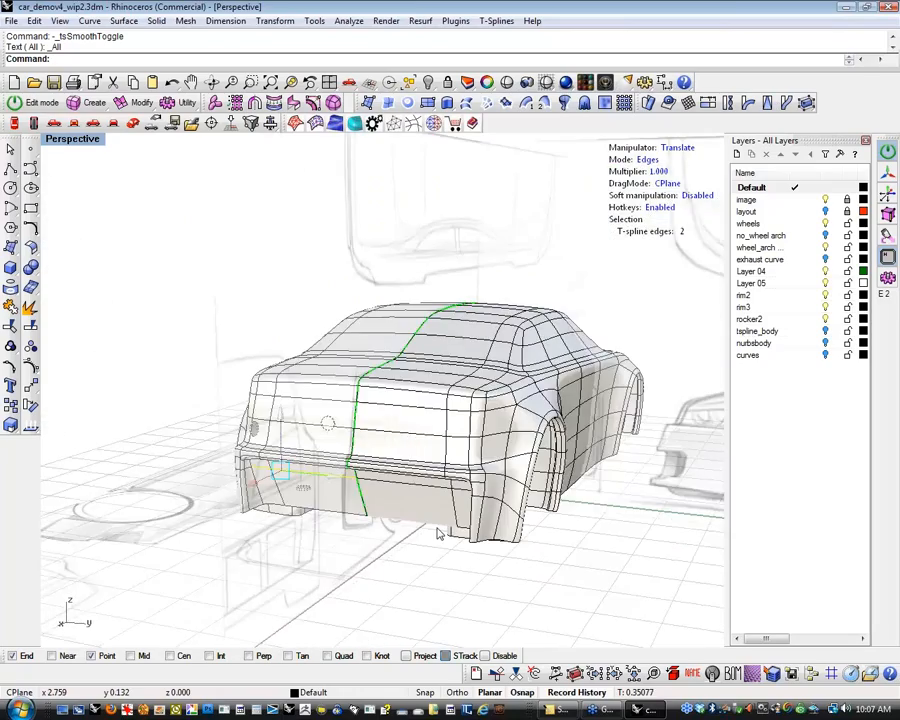
scroll(448, 541, up, 5)
mouse_move(448, 541)
right_down()
mouse_move(518, 539)
mouse_move(442, 518)
mouse_move(470, 490)
mouse_move(473, 535)
mouse_move(476, 503)
mouse_move(494, 508)
mouse_move(463, 530)
right_up()
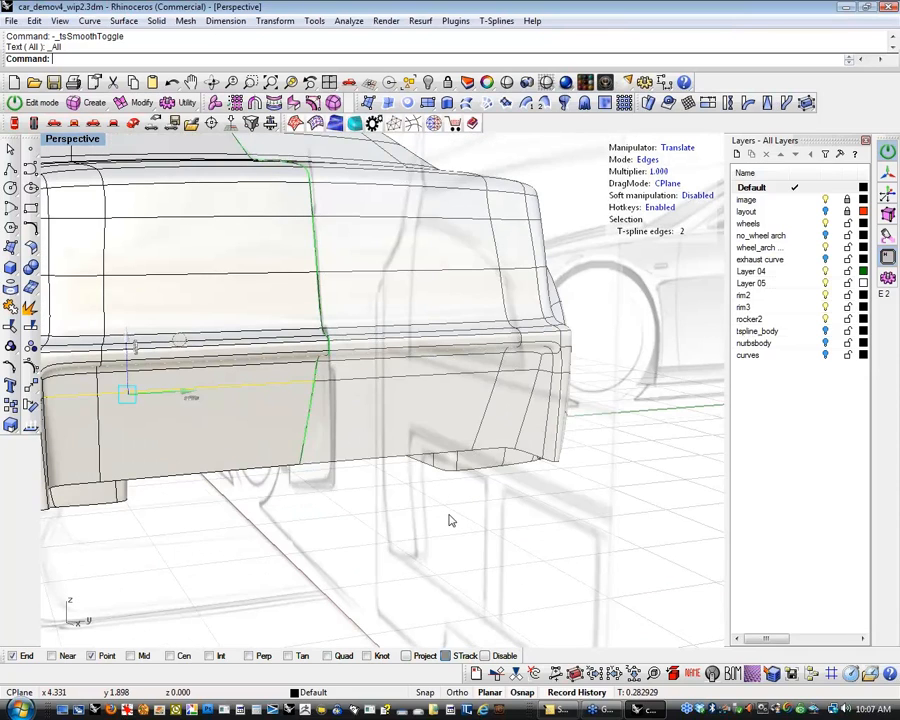
Duplicate the loop of eight faces that borders the recess opening as a separate trim surface.
key(d)
click(556, 382)
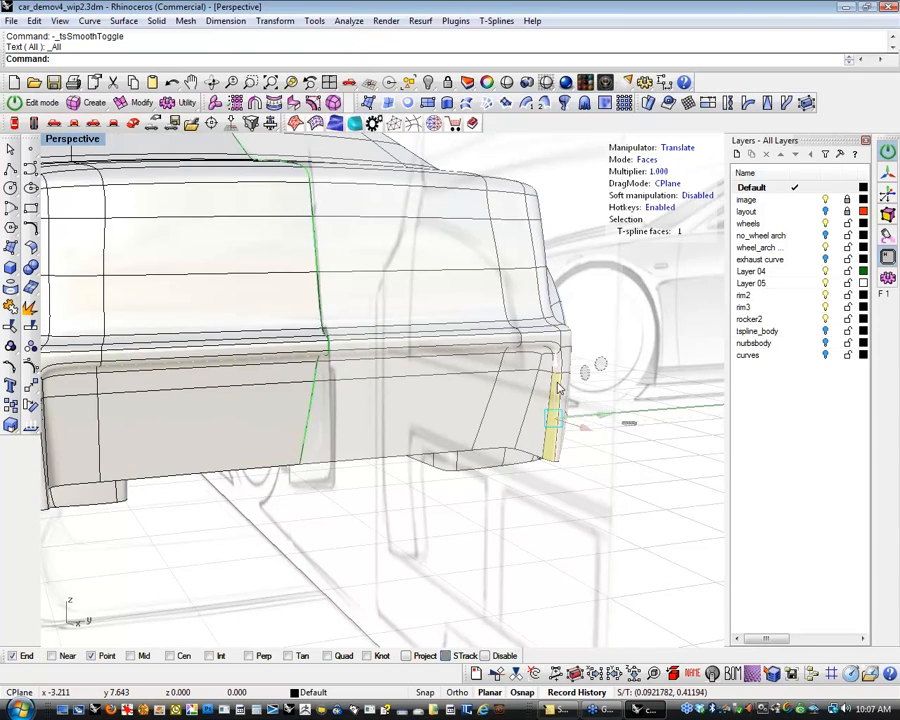
scroll(560, 386, up, 4)
shift+click(547, 352)
key(l)
scroll(539, 372, down, 1)
right_drag(539, 376, 323, 488)
click(137, 105)
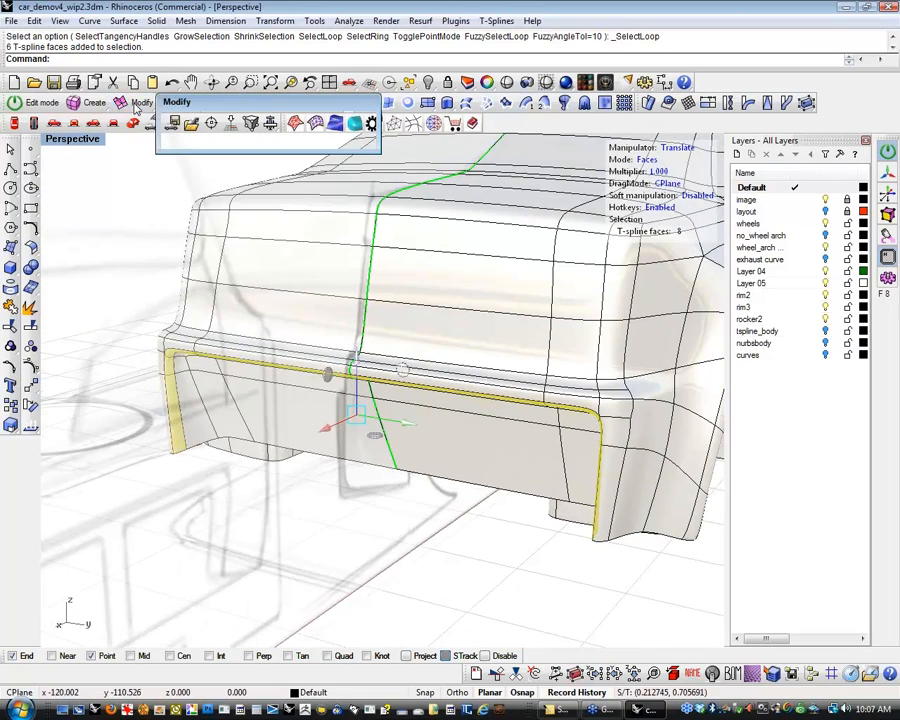
click(367, 121)
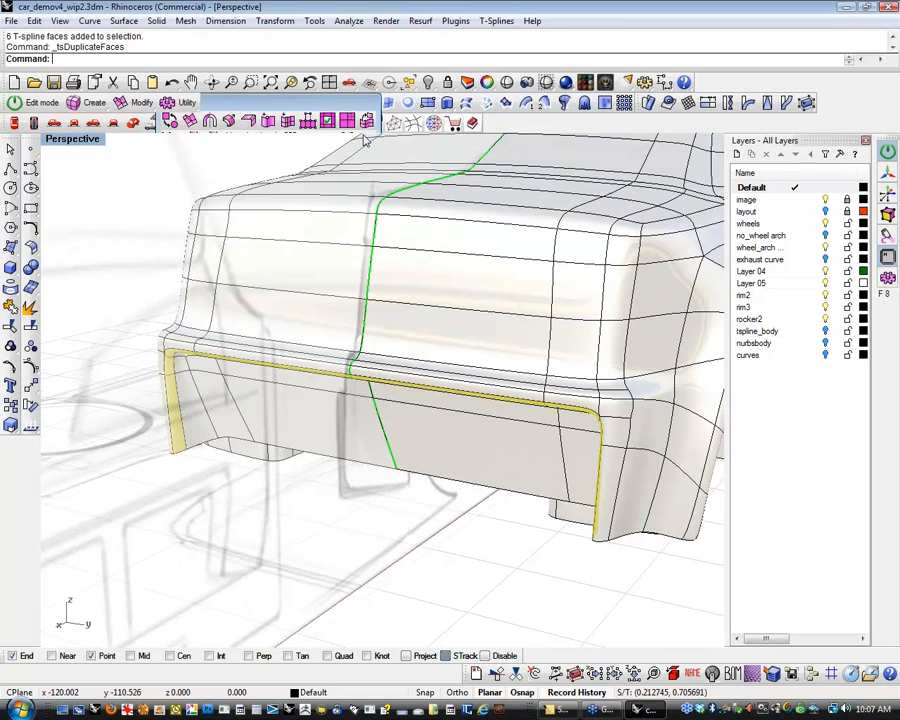
right_drag(297, 507, 369, 587)
click(374, 576)
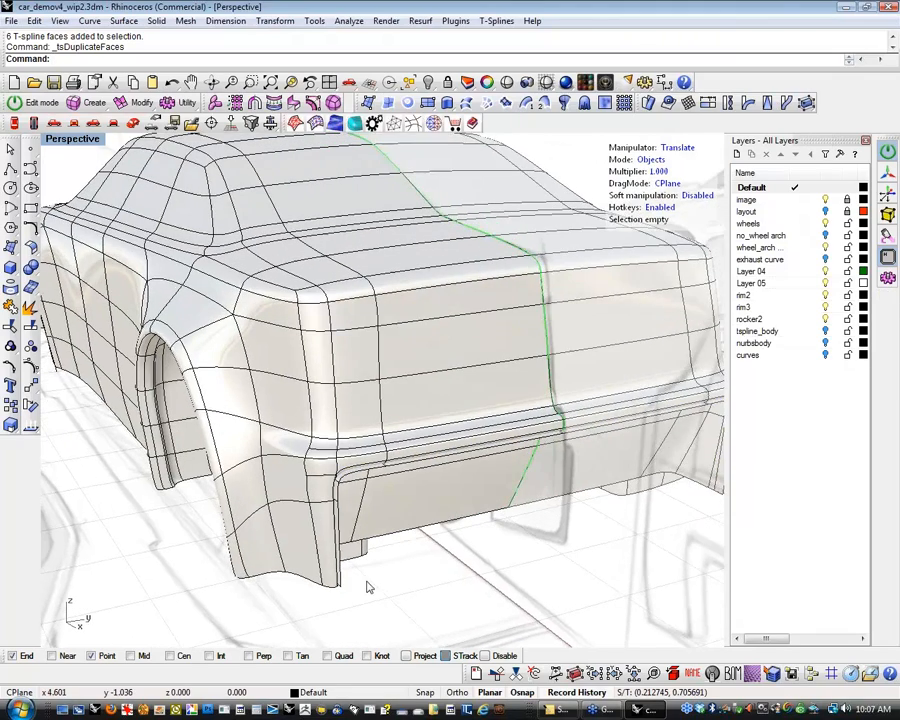
Extrude the trim surface's rear edge loop inward with the scale manipulator.
scroll(370, 577, up, 6)
key(s)
double_click(318, 590)
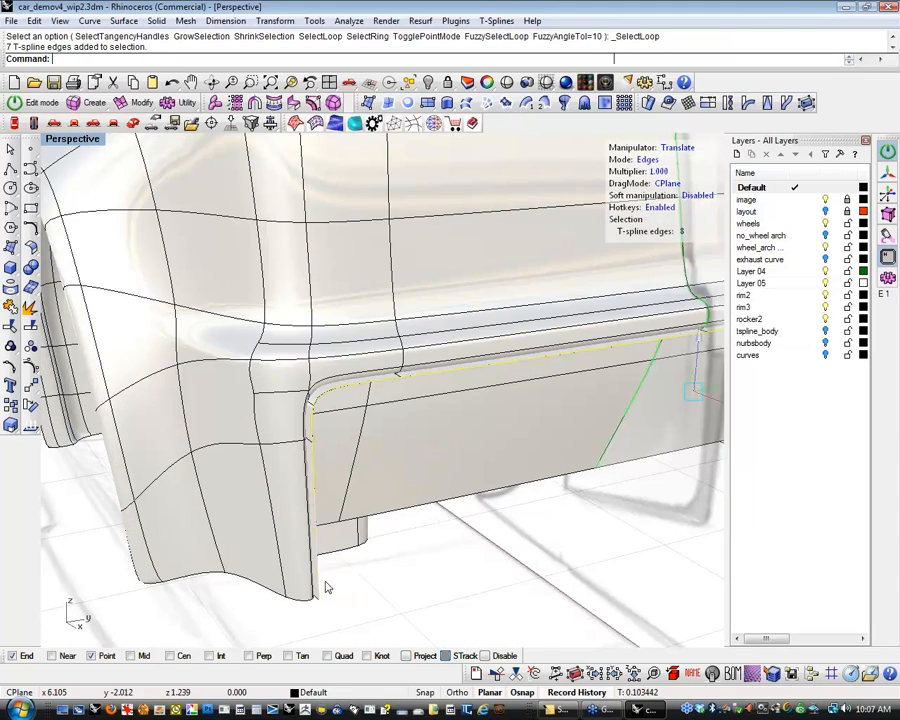
scroll(392, 568, down, 8)
right_drag(394, 572, 400, 570)
key(e)
key(r)
key(w)
key(r)
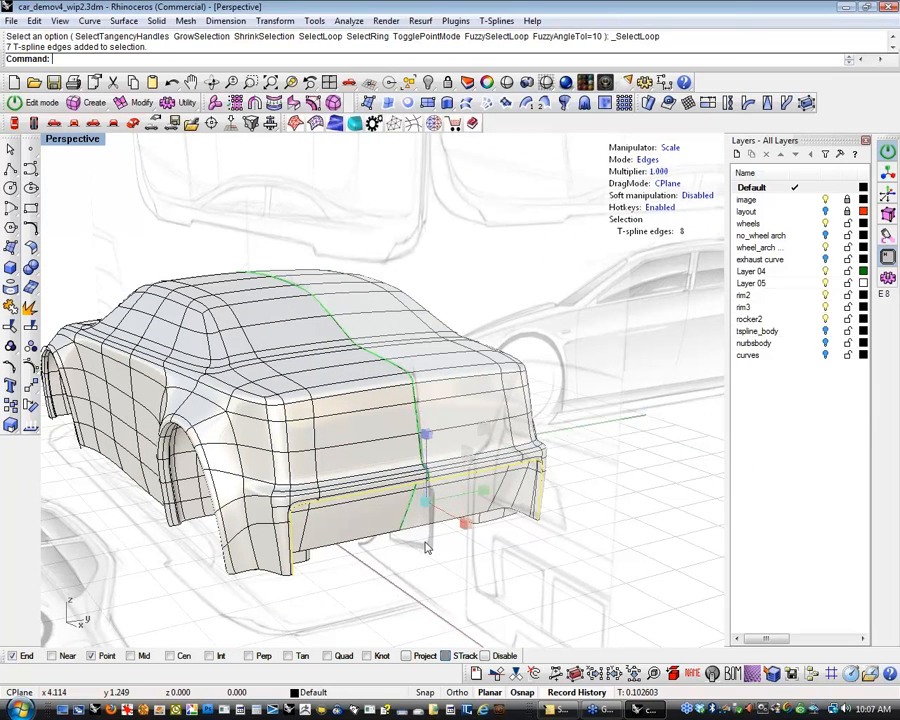
alt+drag(425, 501, 422, 505)
Set the manipulator pivot at the lower end of the extruded edge loop and scale the loop down vertically.
scroll(421, 507, up, 2)
scroll(420, 516, up, 7)
shift+right_drag(422, 541, 496, 486)
shift+right_drag(380, 544, 391, 532)
key(t)
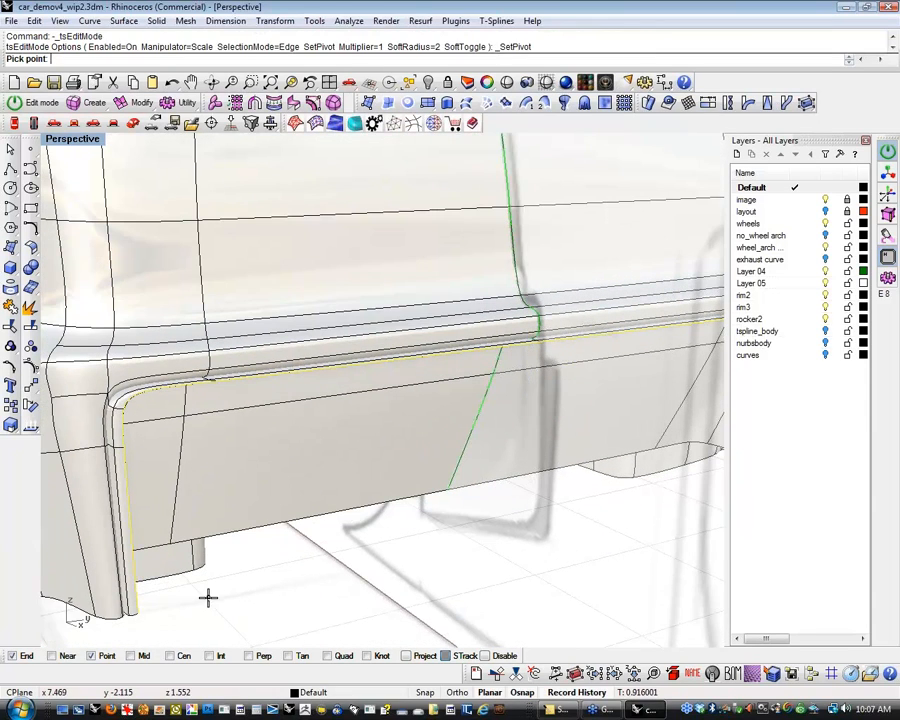
click(139, 611)
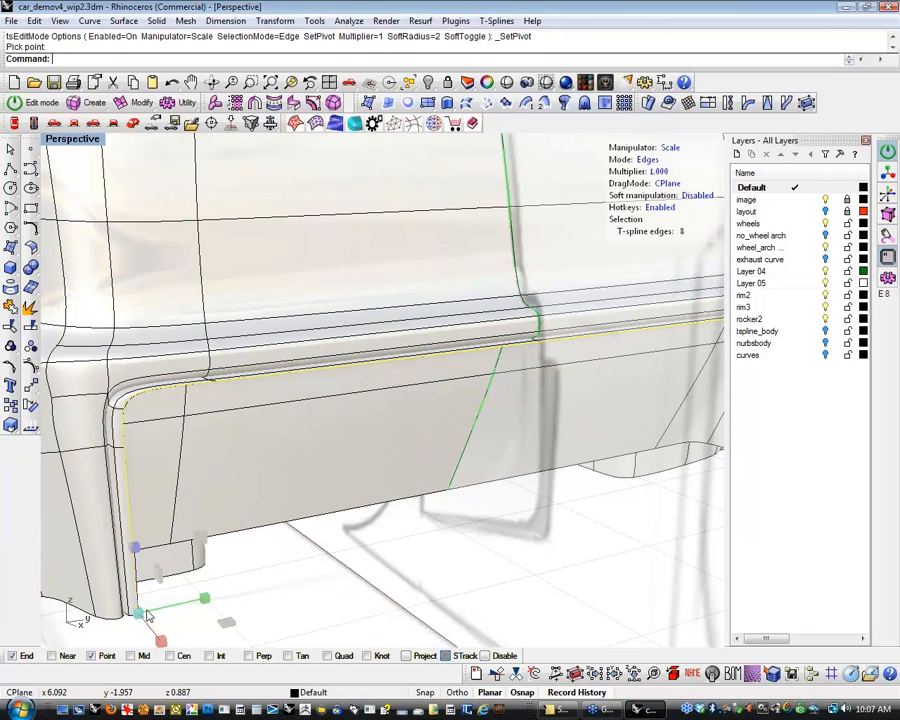
drag(136, 552, 135, 554)
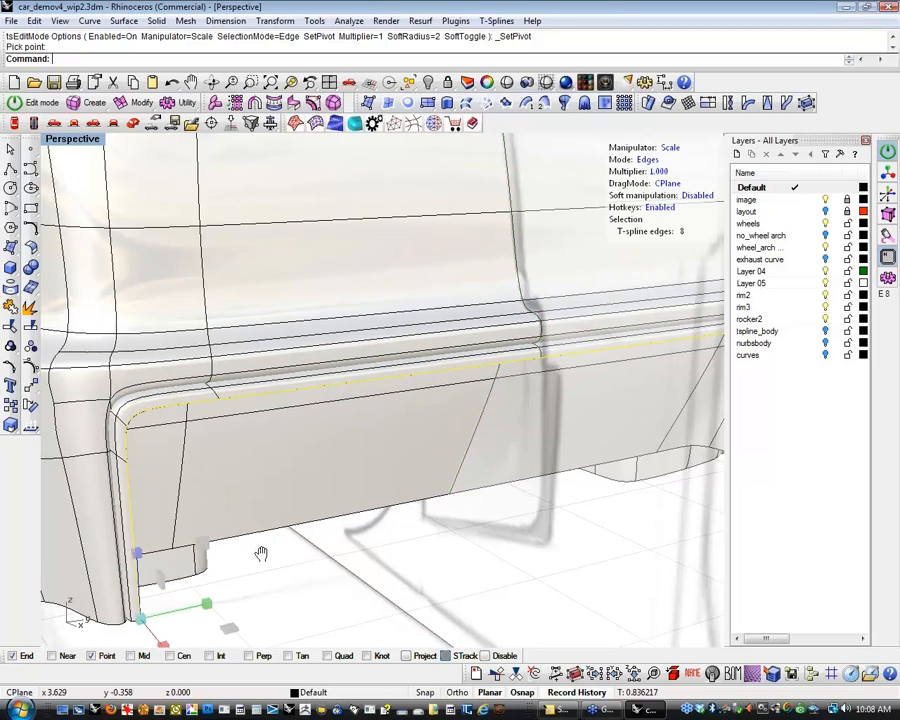
shift+right_drag(261, 553, 175, 485)
Move the trim strip's extruded edge loop to refine the strip's profile.
scroll(293, 586, down, 8)
scroll(195, 466, up, 7)
key(w)
scroll(175, 485, up, 6)
drag(99, 508, 155, 510)
right_drag(155, 510, 208, 548)
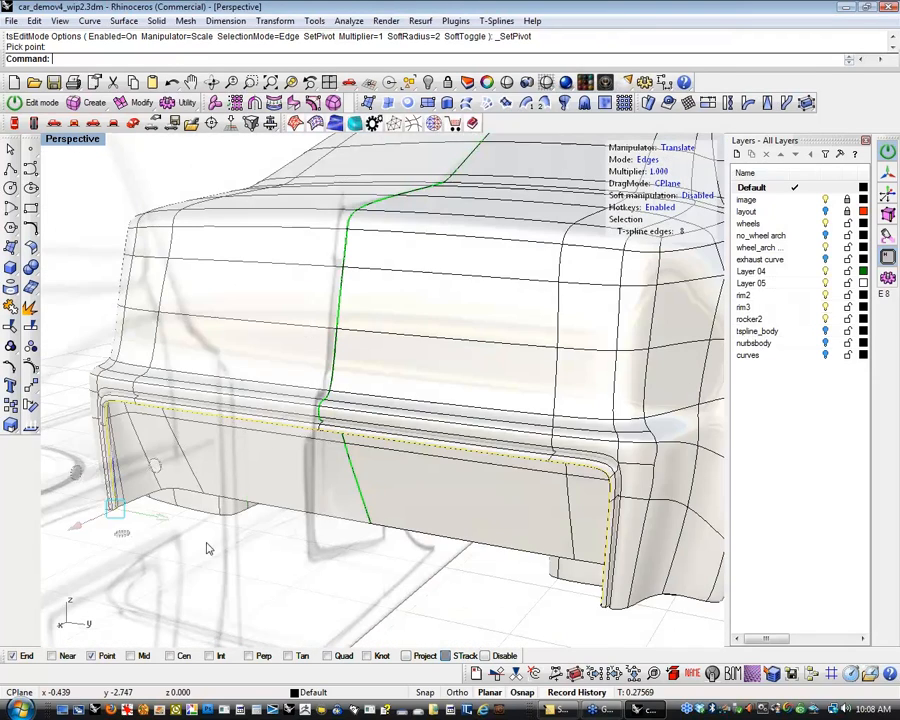
Isolate the trim strip by selecting it, inverting the selection and hiding everything else.
click(208, 548)
key(f)
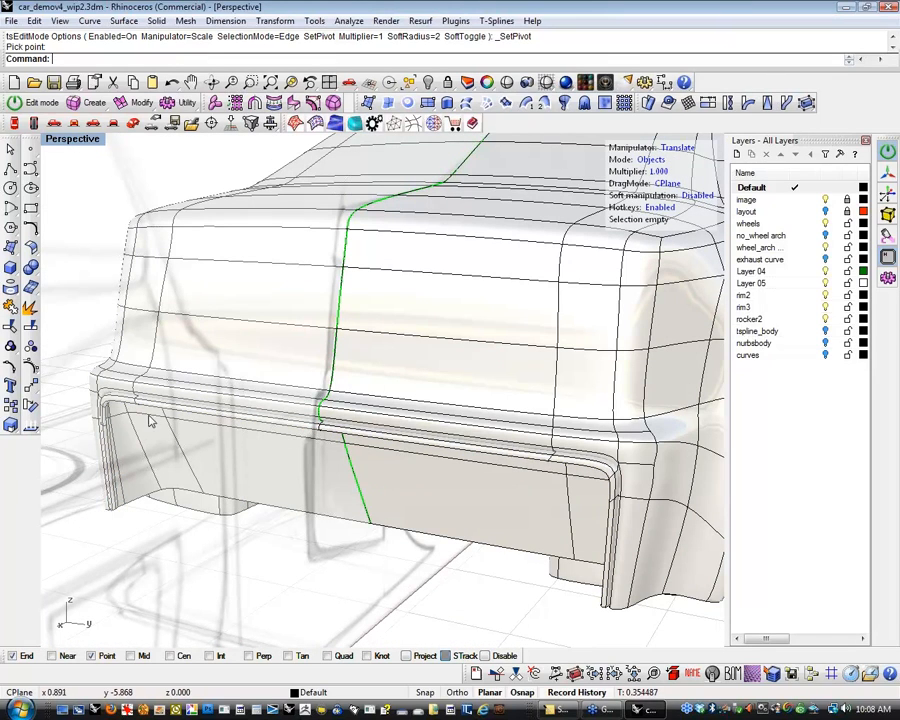
click(152, 412)
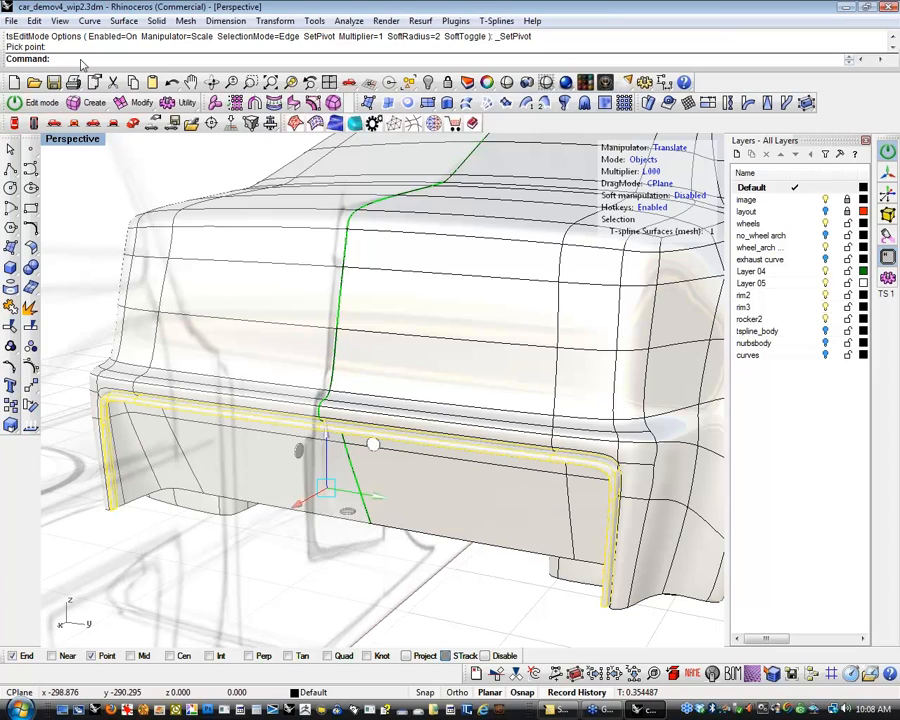
text(invert)
key(Return)
text(hide)
key(Return)
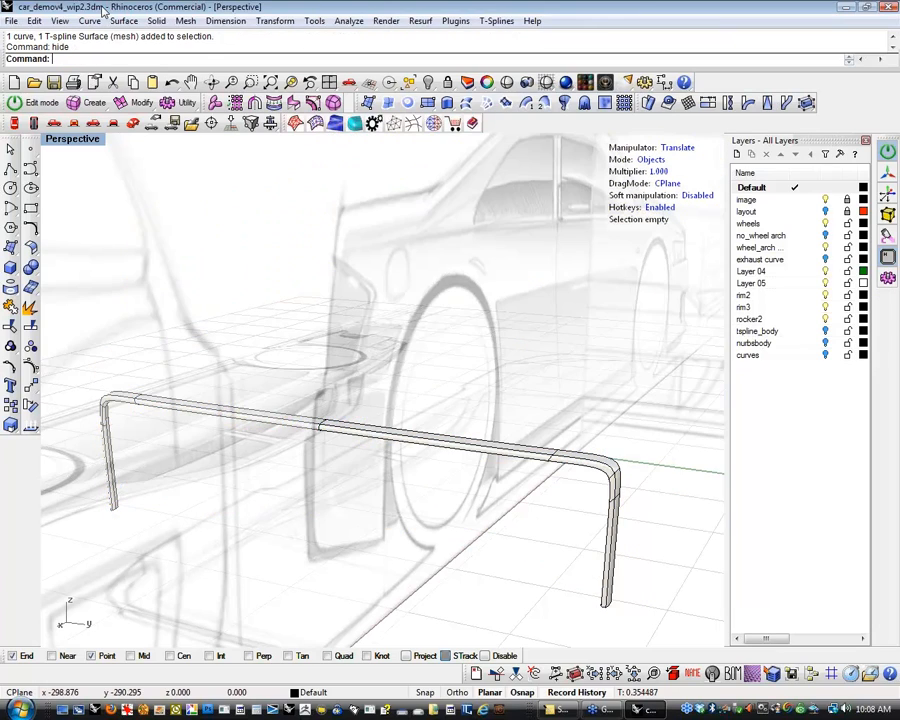
Select the isolated strip's inner edge loop and move it slightly along the X axis.
right_drag(318, 422, 472, 468)
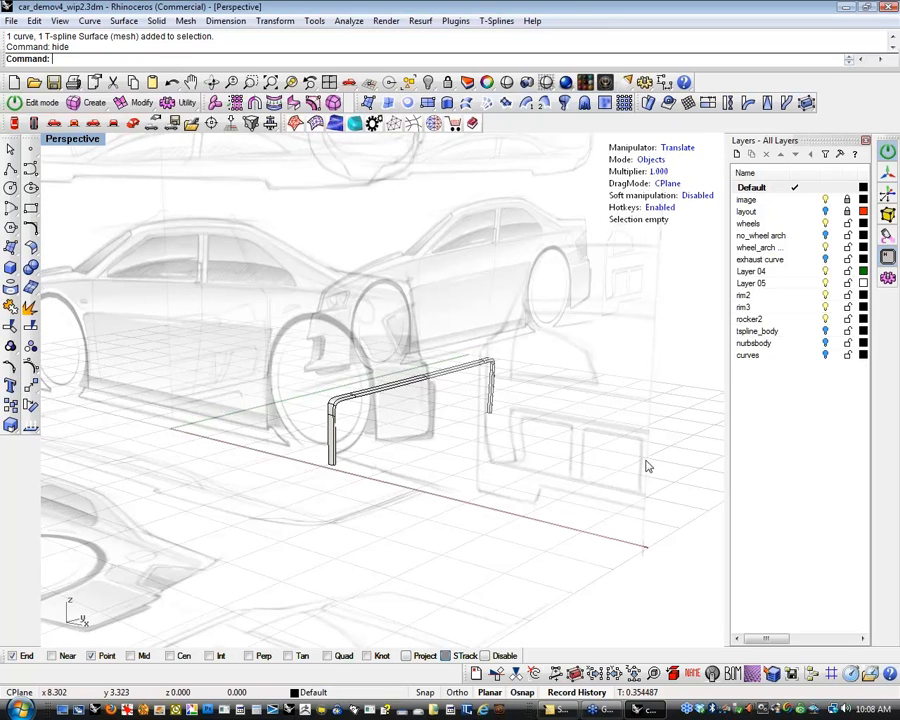
right_drag(579, 464, 536, 370)
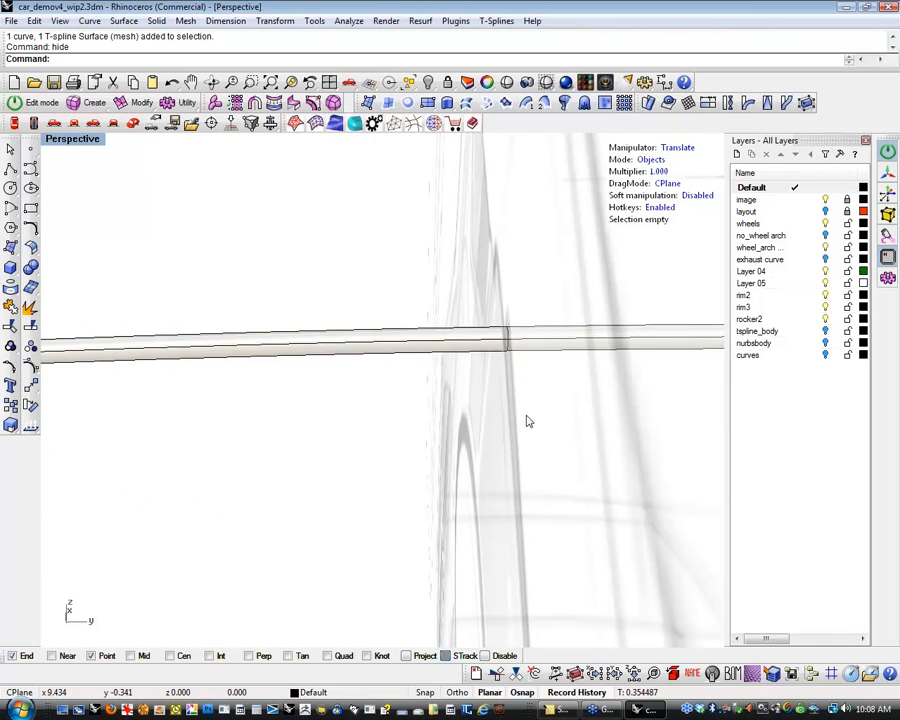
click(510, 328)
right_drag(502, 420, 290, 398)
click(427, 430)
double_click(319, 357)
drag(311, 482, 335, 486)
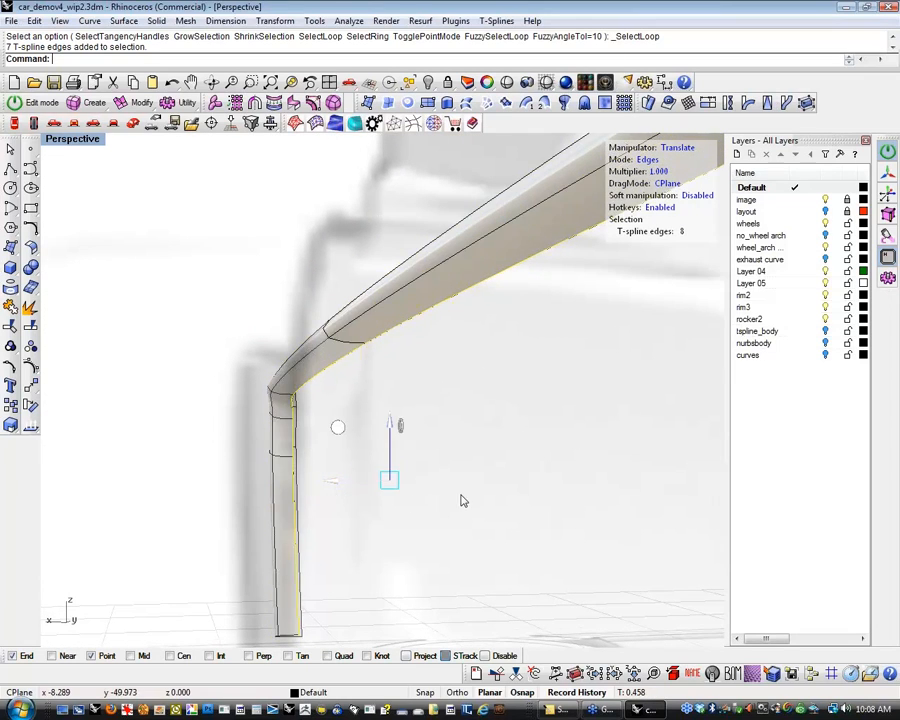
click(459, 490)
Try to insert a simple edge across the trim strip's underside, next to its existing cross edge.
scroll(459, 490, down, 5)
right_drag(461, 495, 425, 421)
scroll(425, 422, up, 7)
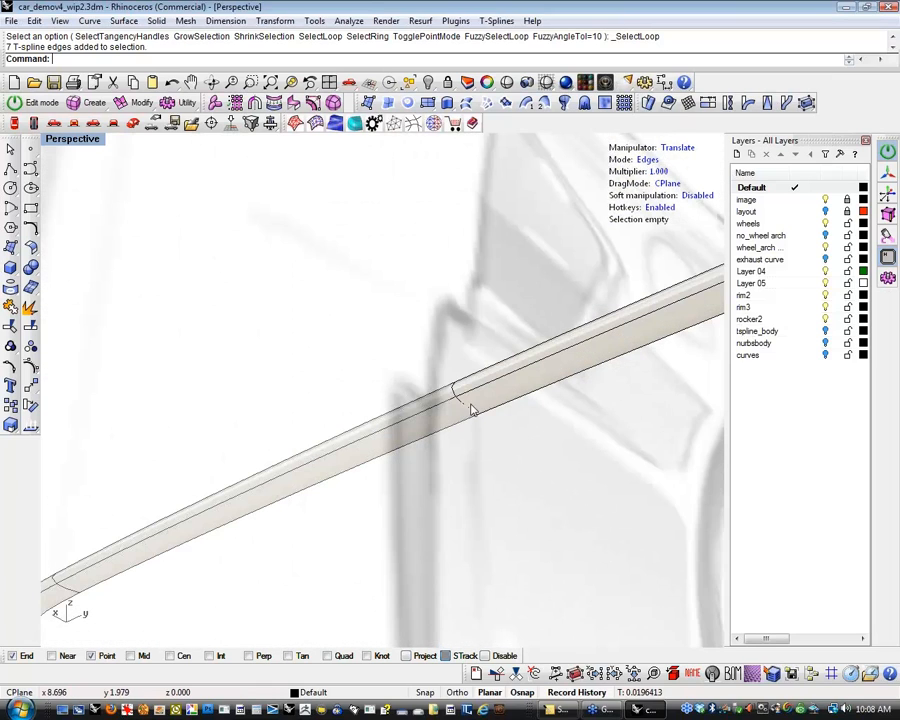
click(467, 411)
scroll(455, 467, down, 2)
scroll(455, 467, down, 4)
right_drag(456, 467, 503, 461)
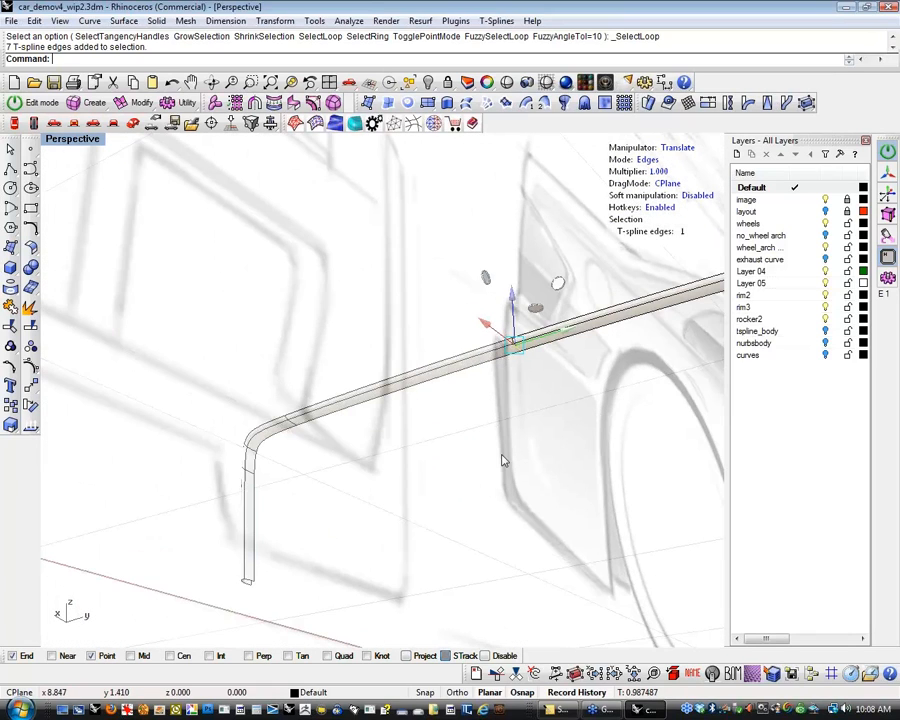
right_drag(413, 447, 398, 371)
click(140, 104)
click(288, 120)
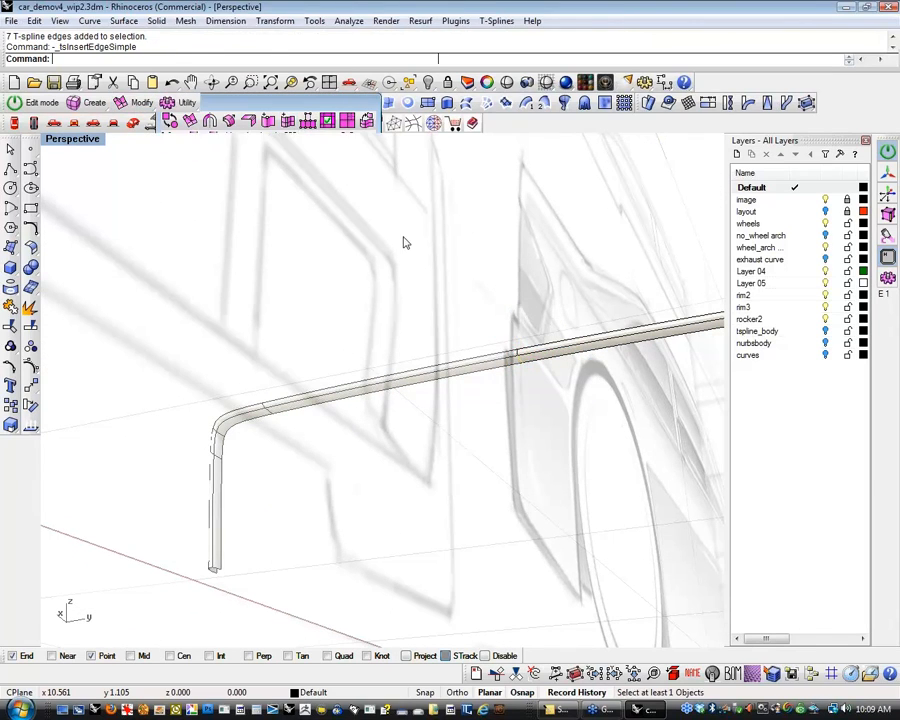
scroll(478, 362, up, 5)
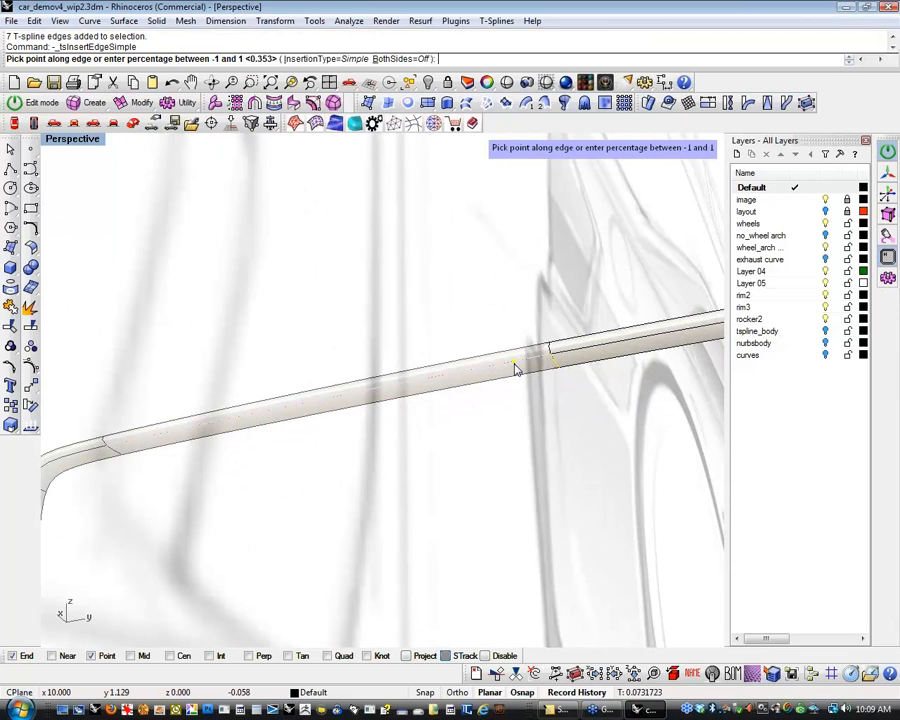
click(514, 366)
click(498, 402)
scroll(498, 402, down, 7)
right_drag(498, 402, 541, 429)
right_drag(483, 413, 392, 436)
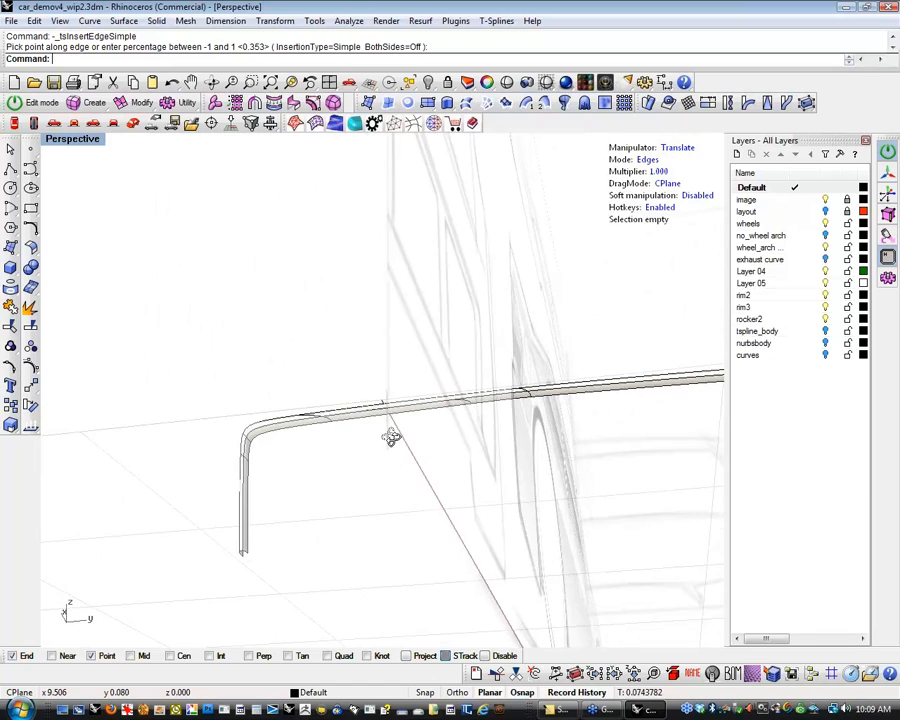
Undo the simple edge insertion on the trim strip's underside.
scroll(332, 432, up, 7)
scroll(363, 416, down, 5)
key(ctrl+z)
right_drag(466, 483, 486, 406)
click(584, 453)
Insert an exact edge across the trim strip's underside, a short distance from the cross edge at its middle.
scroll(585, 452, up, 4)
click(133, 106)
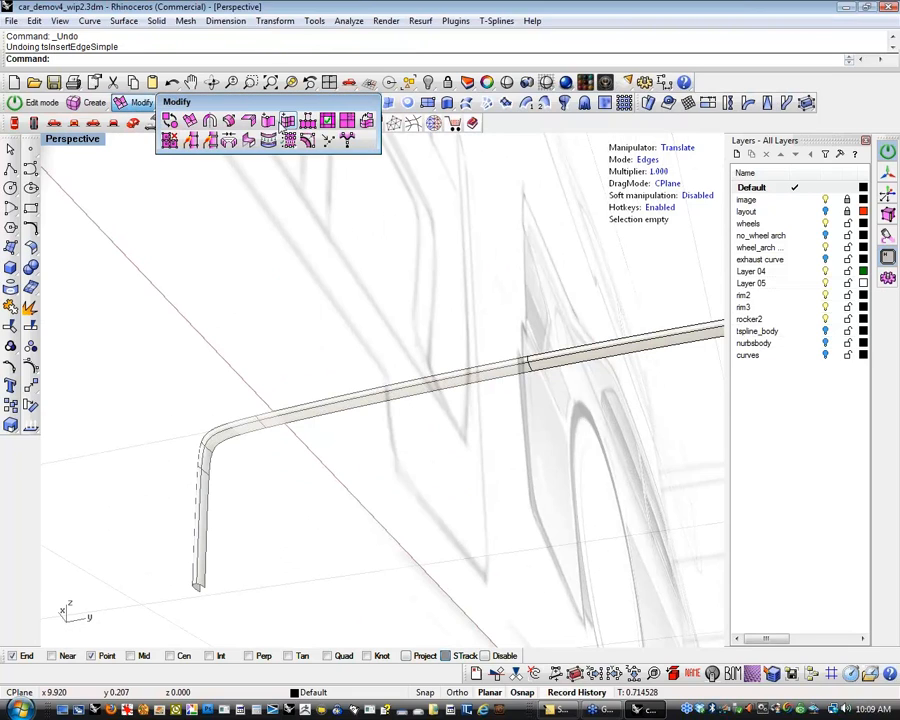
click(288, 120)
scroll(530, 390, up, 5)
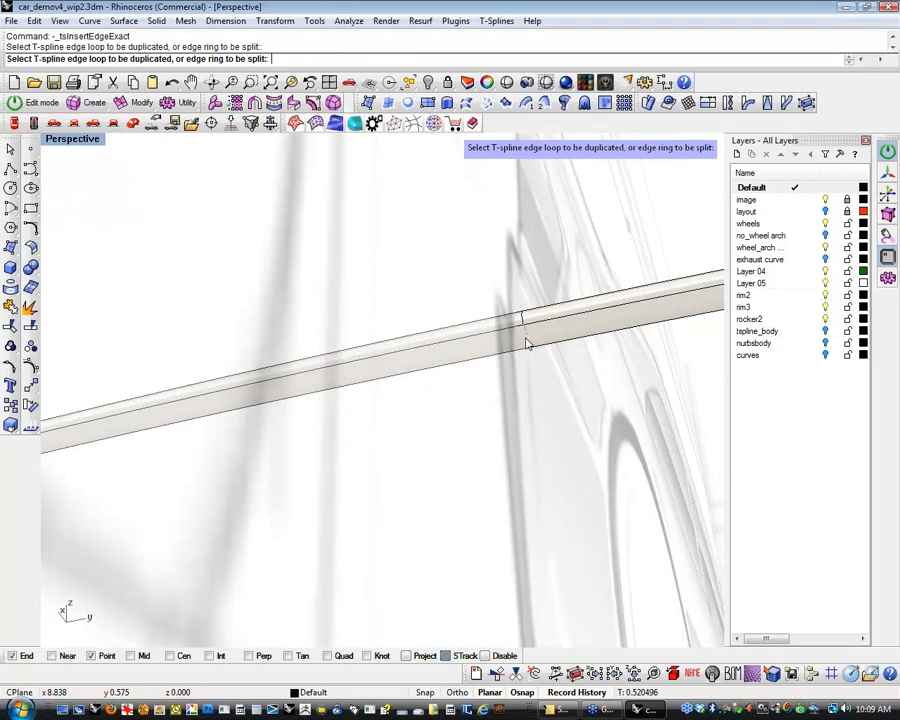
click(472, 344)
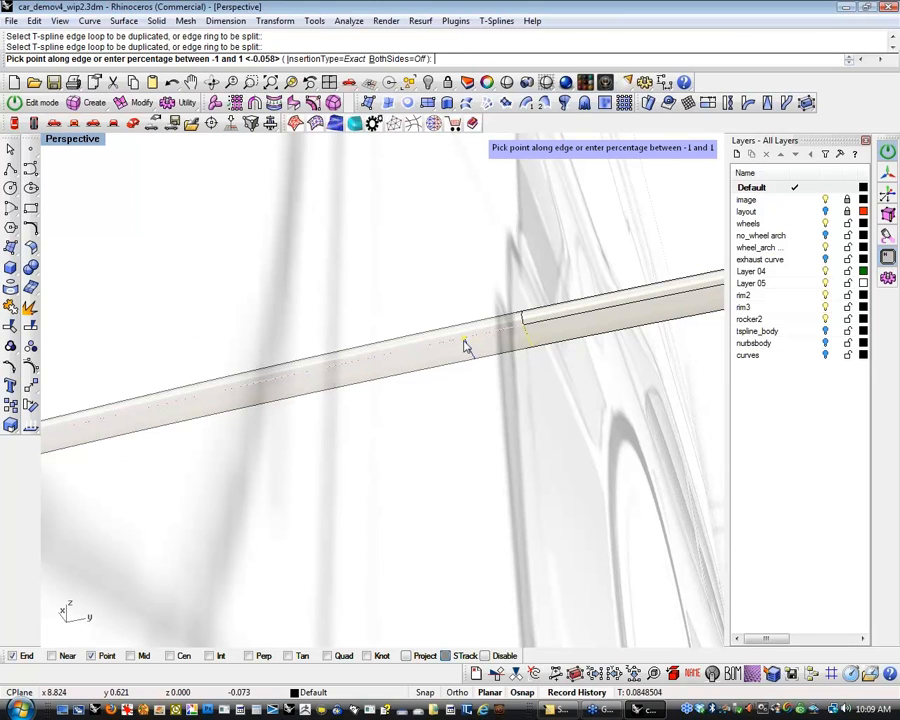
click(462, 346)
scroll(468, 420, down, 5)
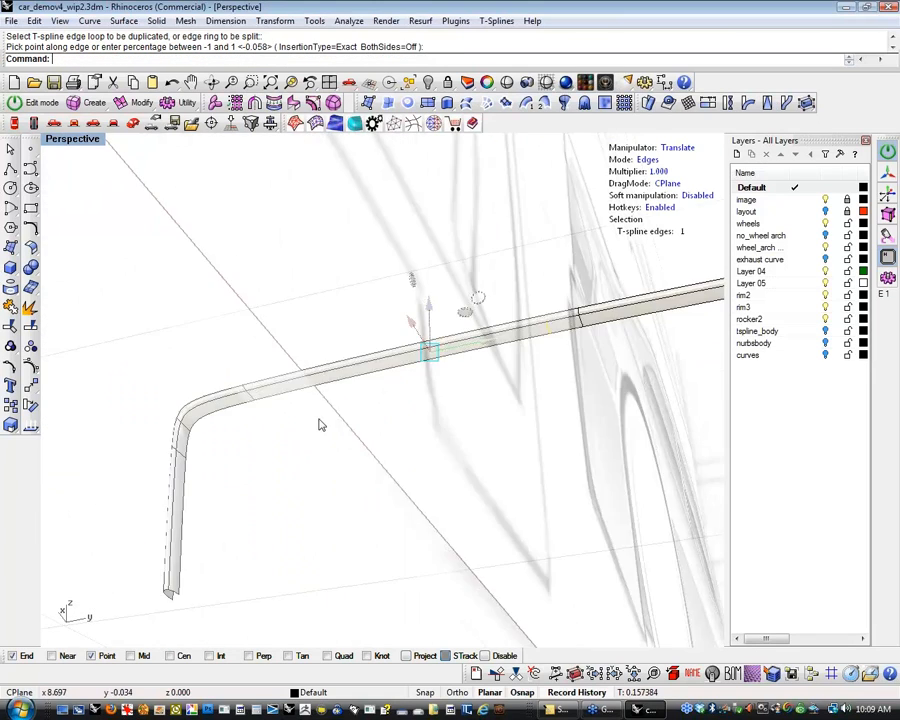
Insert another exact edge across the strip's underside, close to the cross edge beside the rounded corner.
scroll(272, 418, up, 2)
right_click(270, 414)
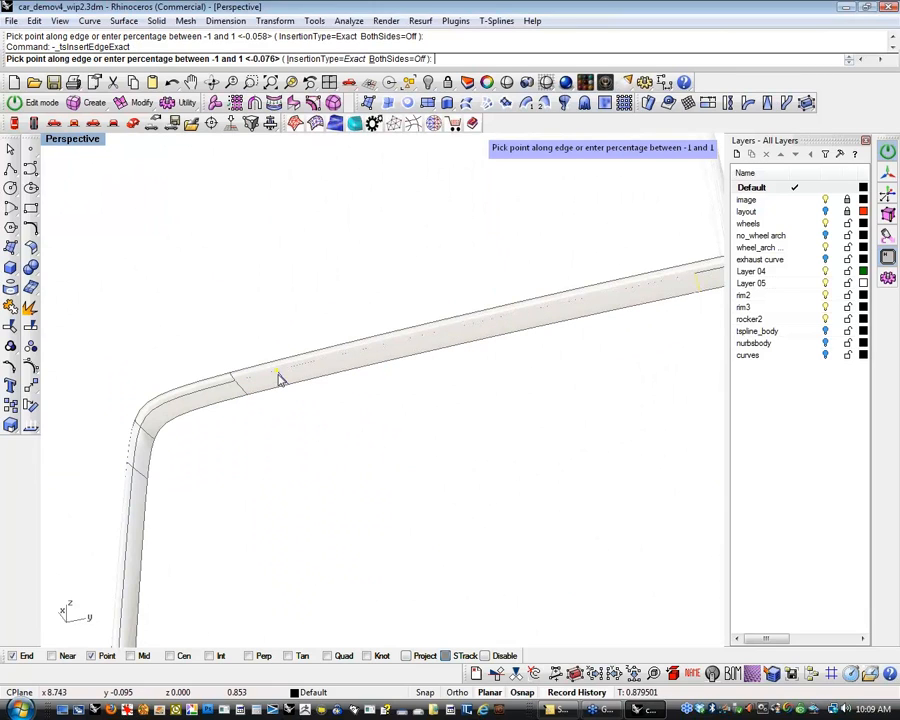
click(282, 378)
scroll(337, 412, down, 4)
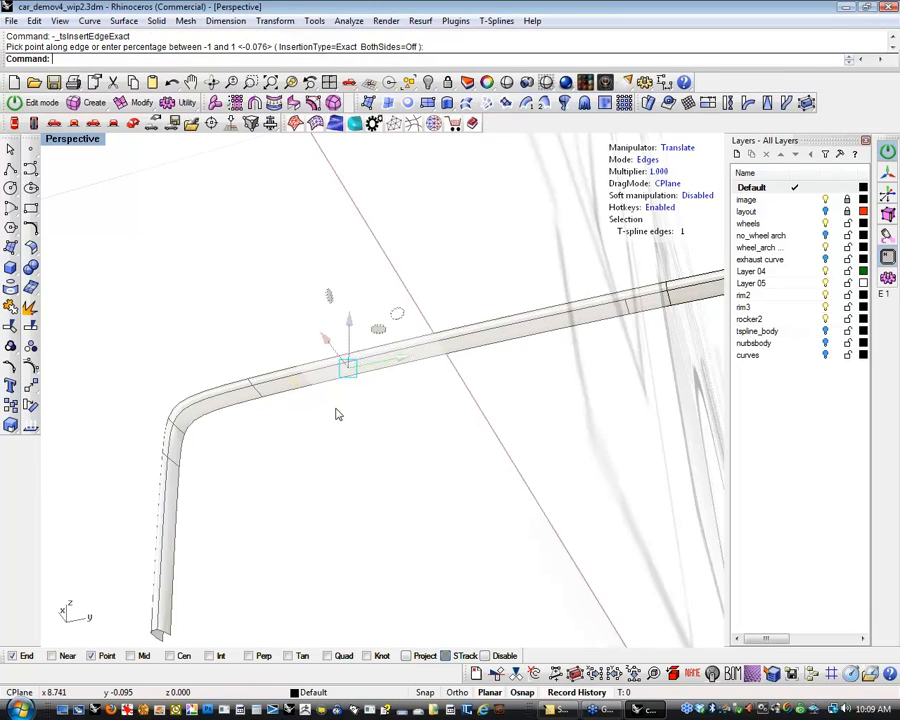
mouse_move(357, 444)
right_down()
mouse_move(436, 476)
mouse_move(488, 476)
mouse_move(500, 467)
mouse_move(465, 476)
right_up()
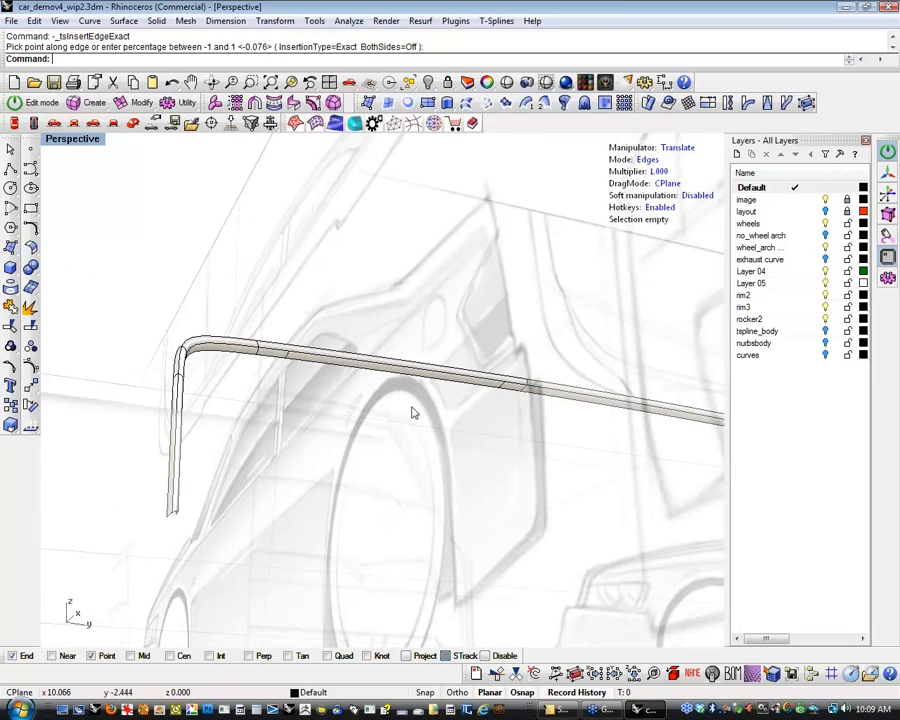
right_drag(412, 412, 450, 427)
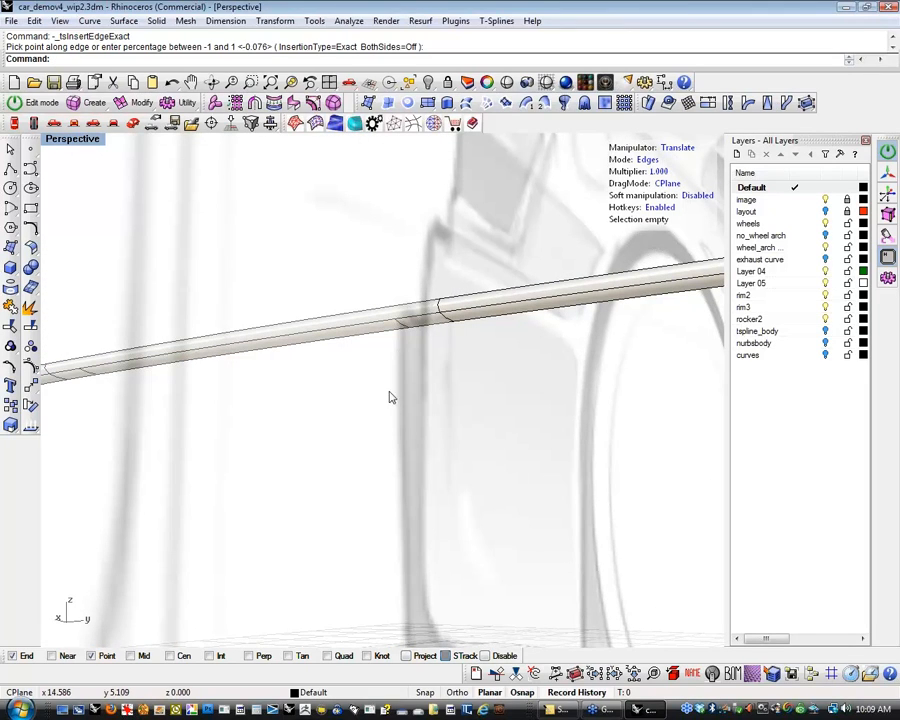
Delete the short underside faces between the inserted edges and the original cross edges.
click(422, 322)
right_drag(358, 418, 222, 347)
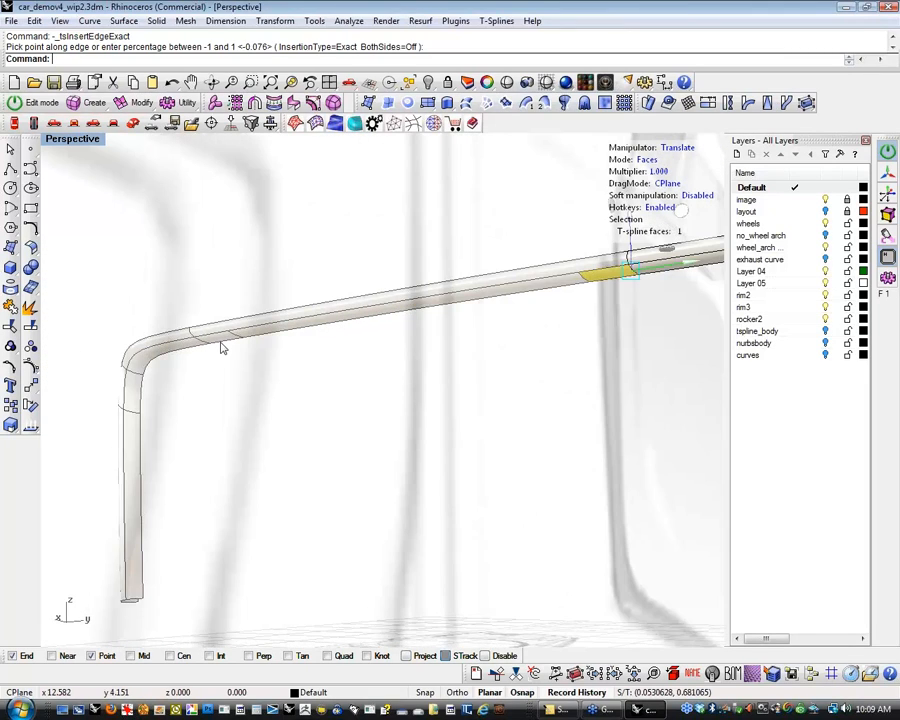
key(Delete)
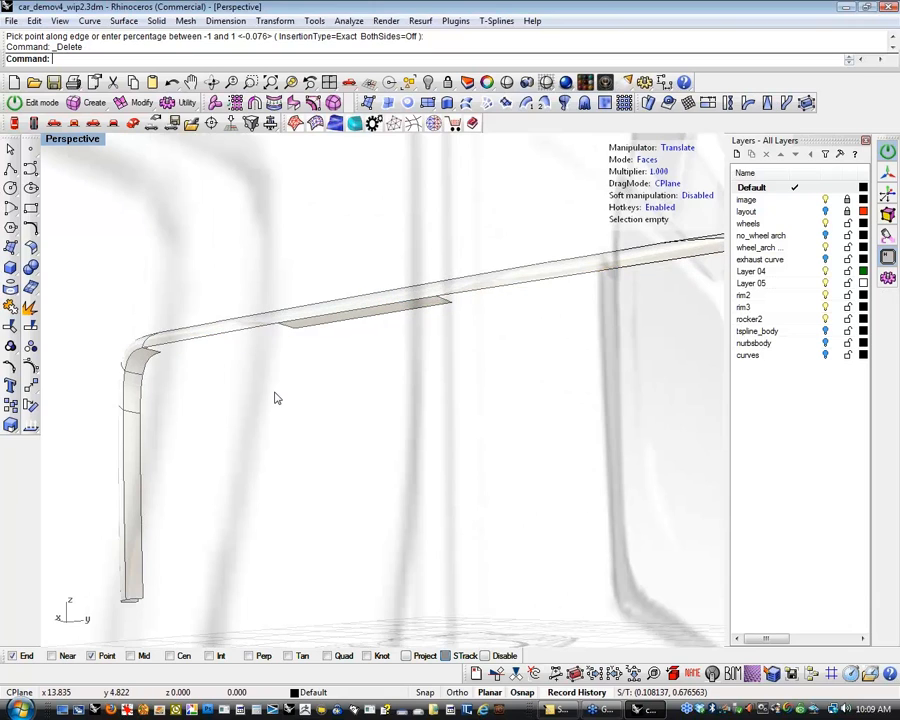
Select the open edges around both gaps in the strip's underside and extrude them downward into tabs.
mouse_move(390, 430)
right_down()
mouse_move(410, 384)
mouse_move(506, 416)
mouse_move(335, 426)
mouse_move(395, 420)
right_up()
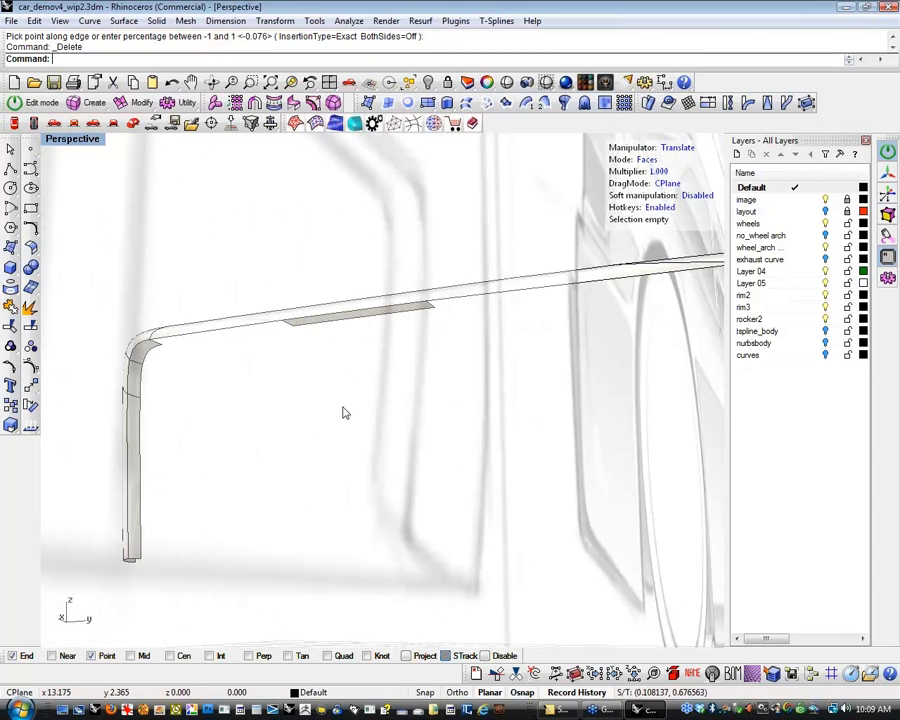
click(156, 347)
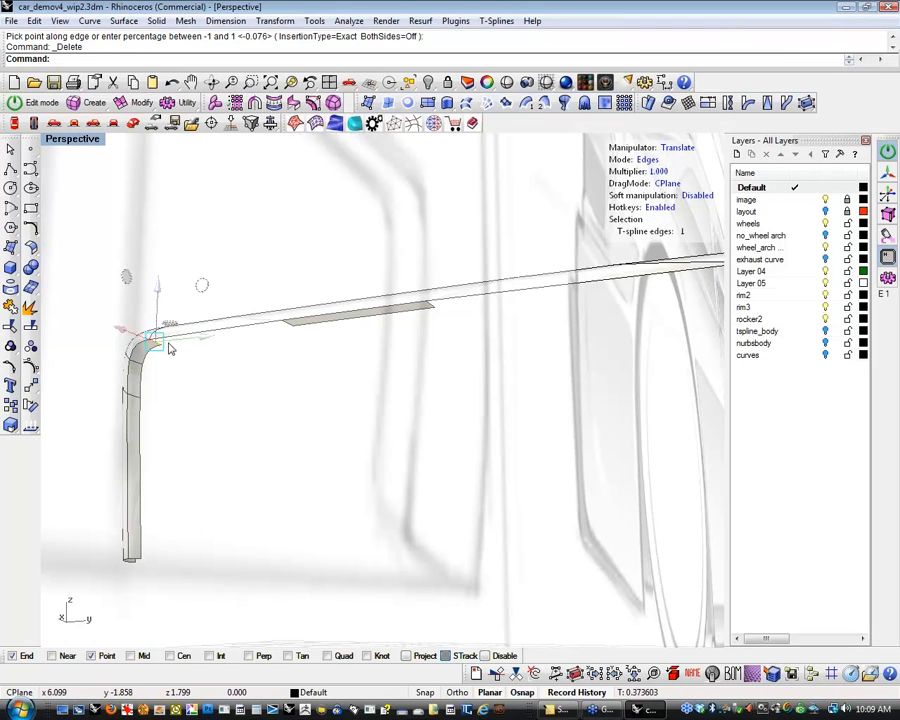
shift+click(234, 330)
shift+click(289, 323)
right_drag(291, 328, 383, 398)
click(432, 320)
shift+click(289, 389)
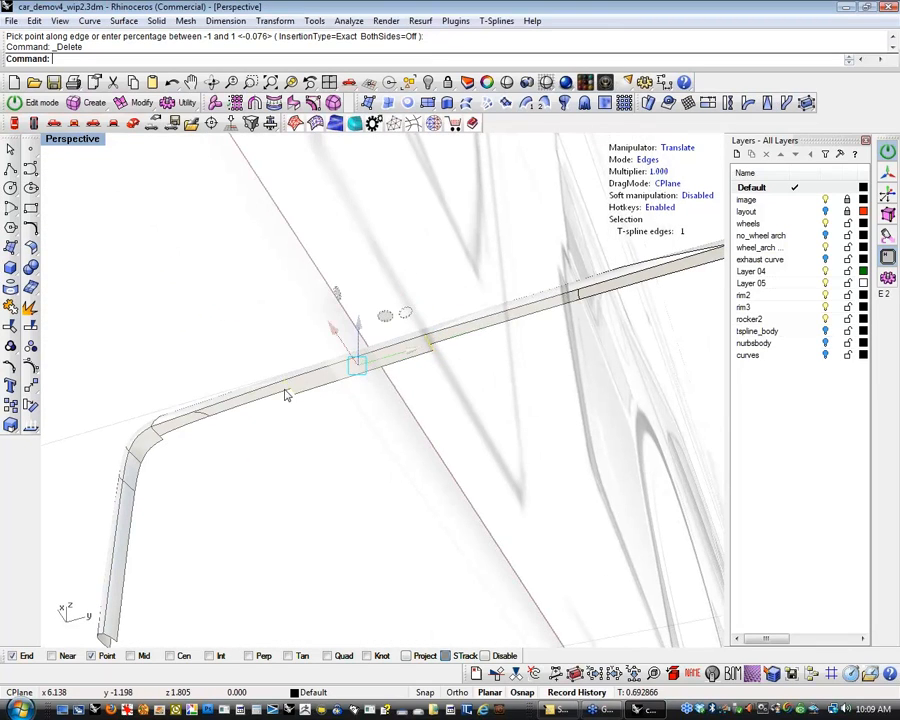
shift+click(171, 428)
shift+click(157, 438)
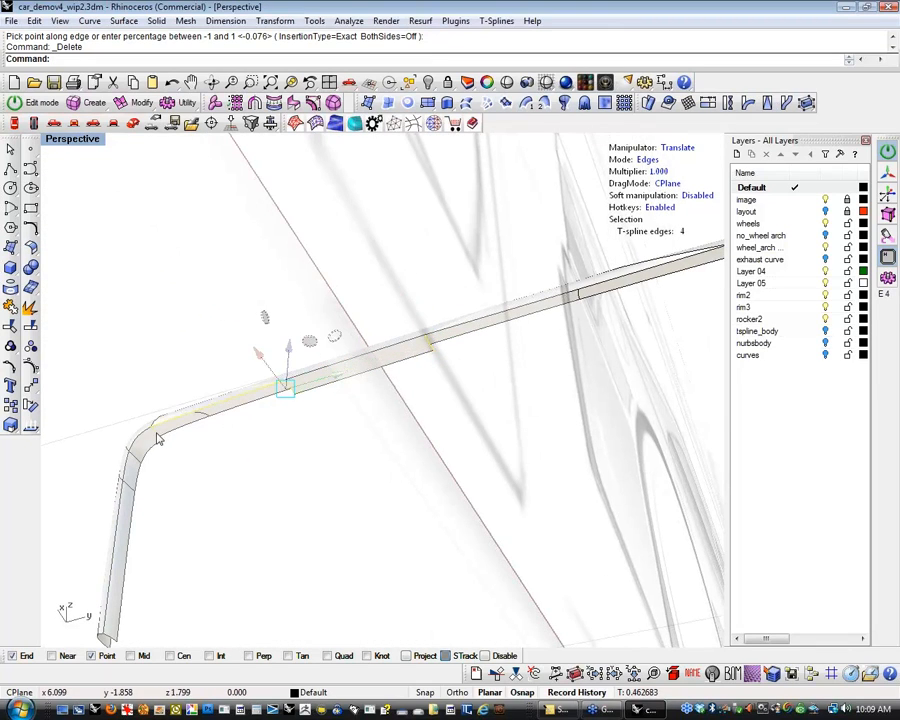
shift+click(452, 333)
shift+click(578, 298)
right_drag(575, 362, 494, 404)
alt+drag(427, 256, 425, 285)
Narrow the tab nearest the strip's rounded corner by moving its vertical side edges along the Y axis.
mouse_move(476, 437)
right_down()
mouse_move(482, 444)
mouse_move(448, 432)
mouse_move(476, 458)
right_up()
scroll(325, 397, up, 6)
right_drag(342, 399, 361, 436)
click(361, 436)
drag(193, 429, 282, 345)
click(509, 479)
right_drag(509, 479, 480, 475)
drag(466, 433, 494, 308)
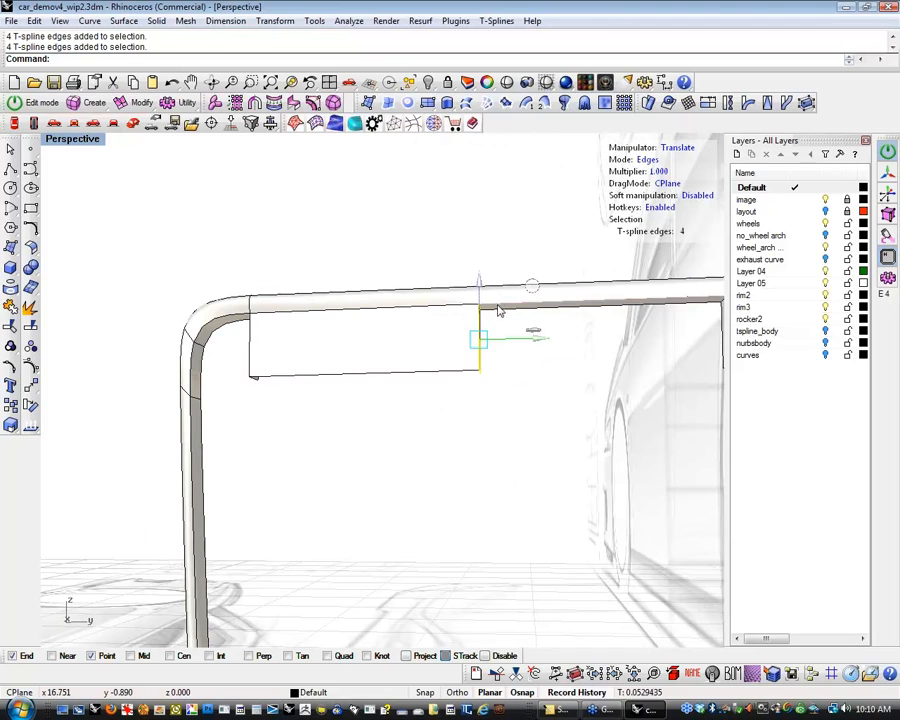
drag(536, 344, 401, 360)
click(428, 374)
Extrude the tab's vertical edge along the X axis to form a side wall, and switch to vertex selection.
scroll(412, 408, down, 7)
shift+right_drag(412, 410, 295, 447)
right_drag(389, 446, 520, 323)
click(471, 350)
alt+drag(421, 349, 495, 357)
key(a)
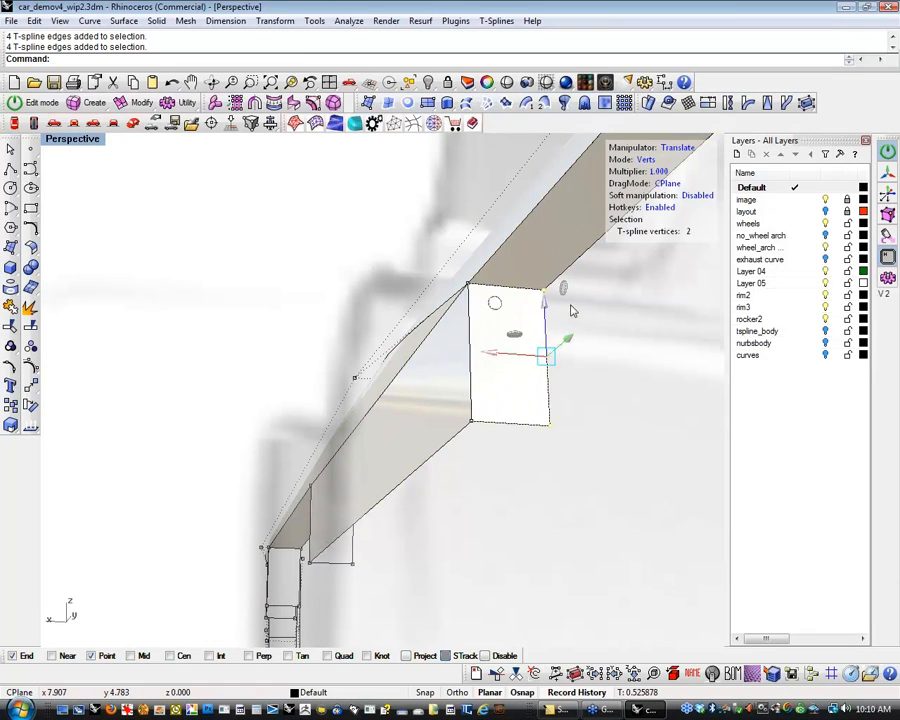
Weld the two coincident vertices where the tab's side wall meets the strip's inner edge.
click(573, 302)
drag(580, 312, 533, 284)
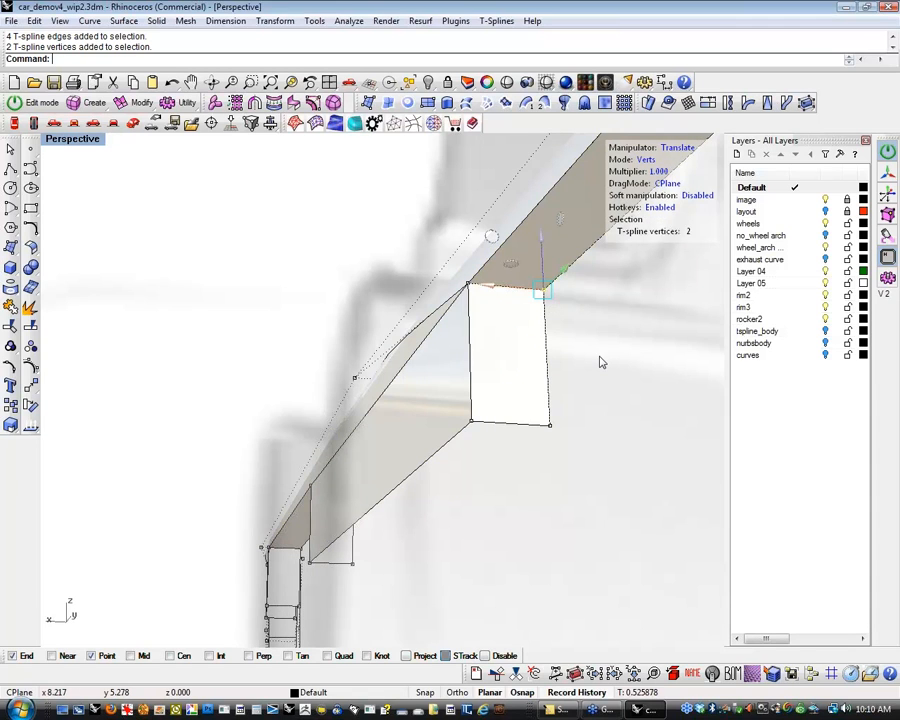
text(tsweld)
key(Return)
right_drag(600, 362, 370, 400)
scroll(444, 426, up, 5)
scroll(466, 410, down, 6)
scroll(370, 400, up, 5)
Delete the strip faces on the far side of the car's centre line and toggle the remaining half to unsmoothed display.
right_drag(402, 438, 431, 431)
right_drag(379, 453, 482, 462)
key(3)
drag(632, 342, 442, 553)
key(Delete)
right_drag(448, 554, 422, 456)
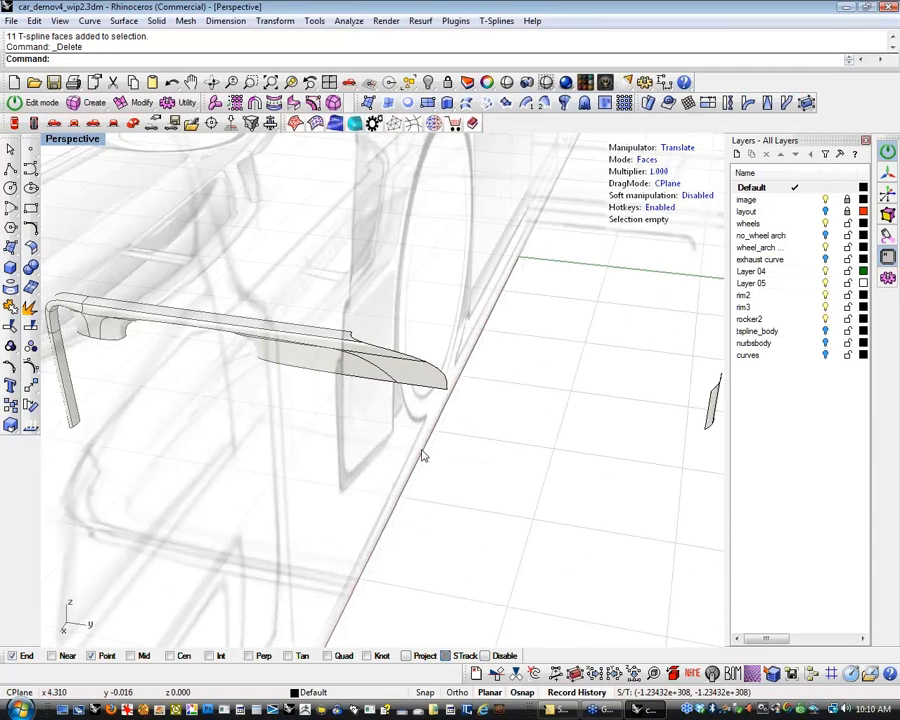
right_drag(666, 528, 436, 415)
key(Tab)
Try to slide the centre tab's protruding end edge along the Y axis toward the strip's end.
click(512, 385)
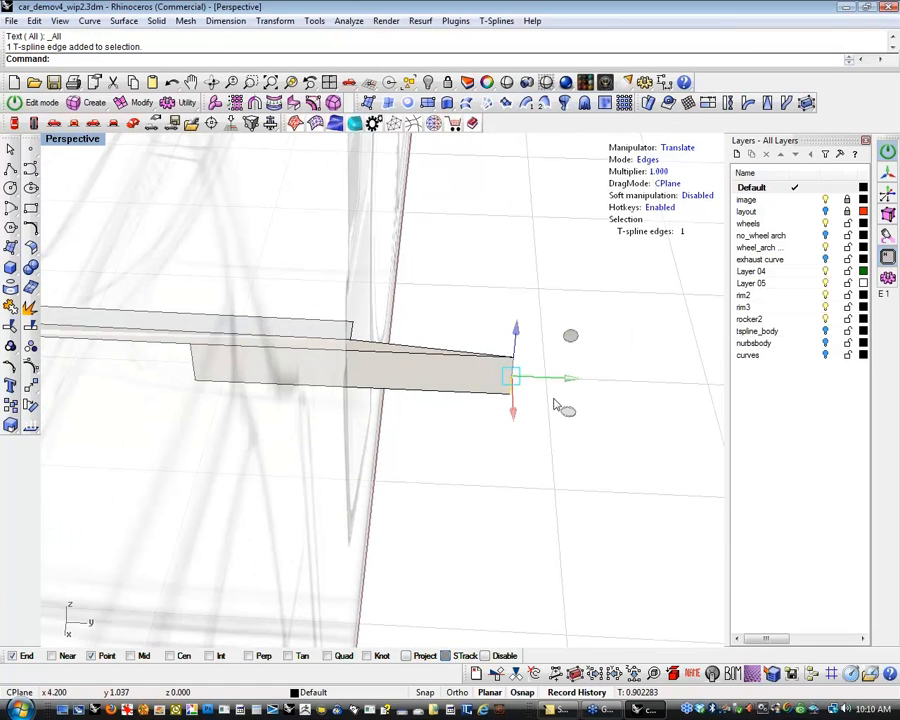
drag(541, 384, 407, 371)
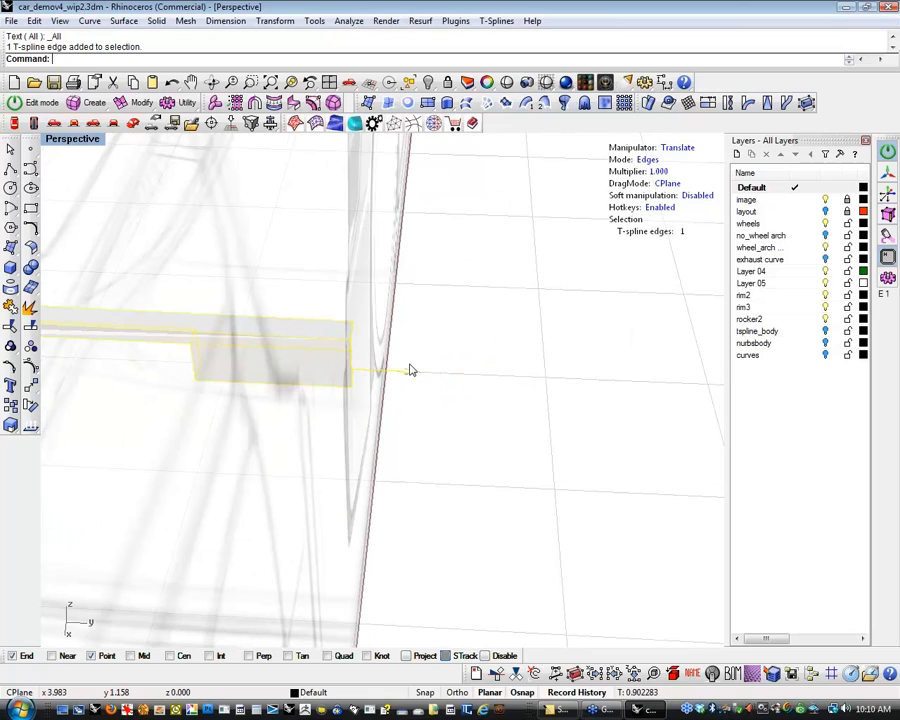
key(ctrl+z)
click(360, 476)
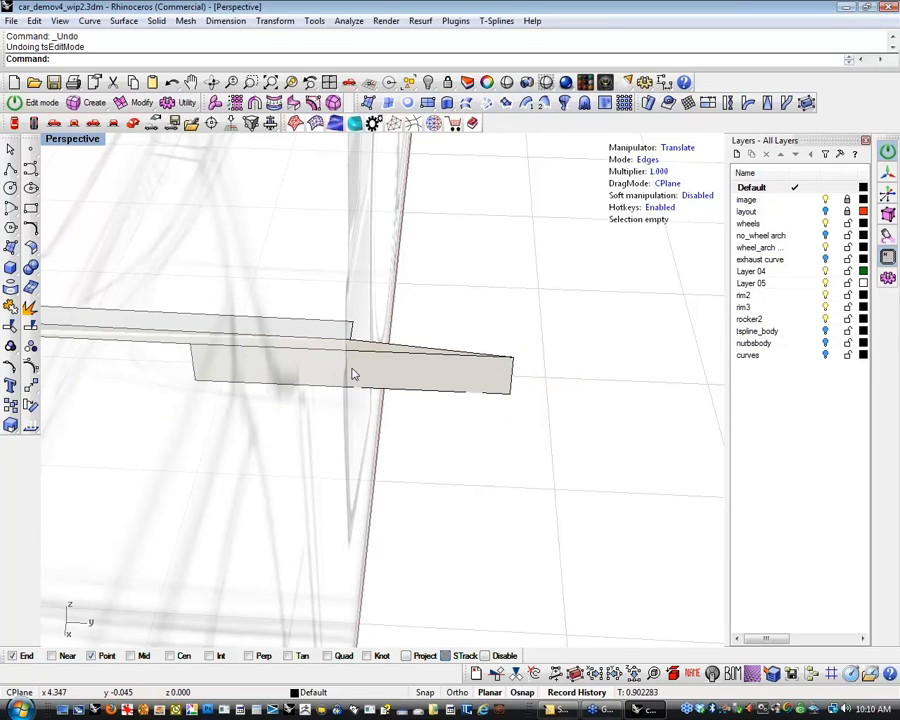
Set the manipulator pivot at the strip's centre-line end point and scale the protruding tab edge along Y to meet it.
click(512, 378)
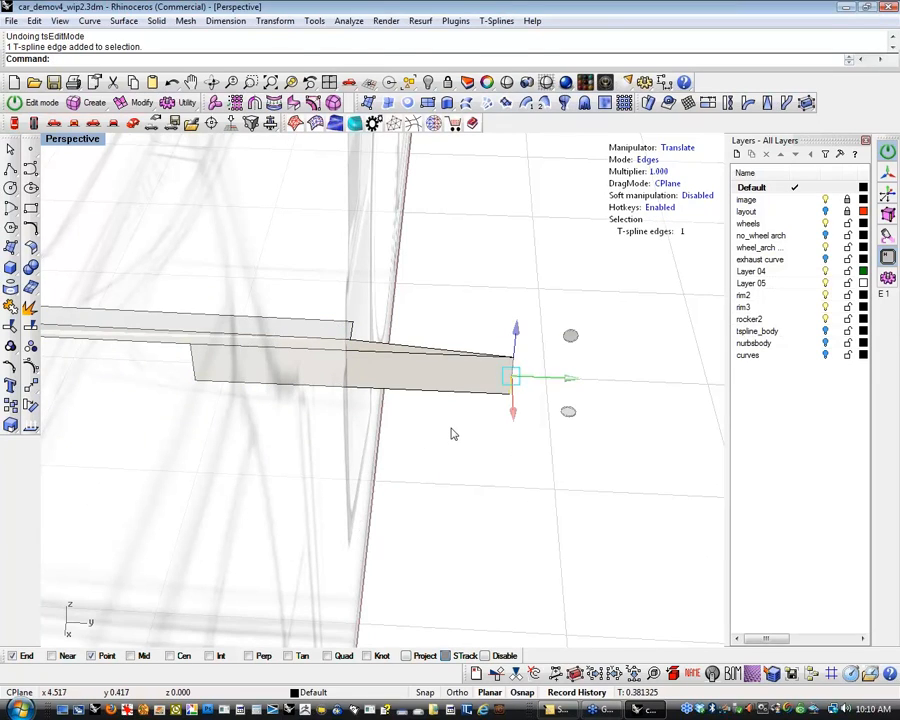
key(p)
click(355, 319)
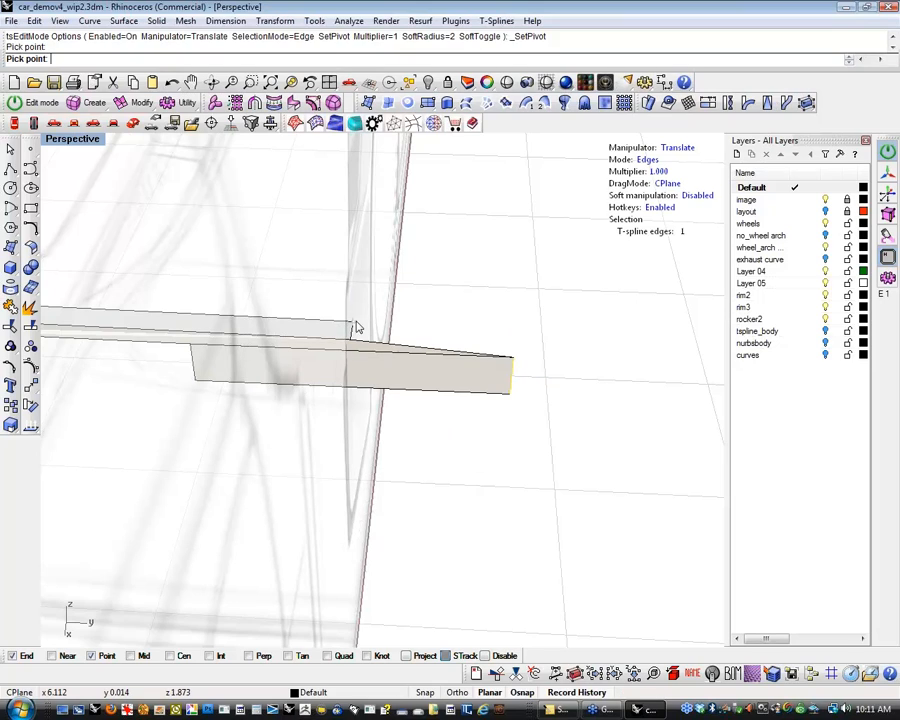
key(s)
drag(417, 332, 357, 332)
click(406, 424)
Narrow the centre tab by moving its inner vertical side edges along the Y axis toward the strip's end.
right_drag(403, 440, 442, 425)
drag(346, 378, 524, 348)
key(w)
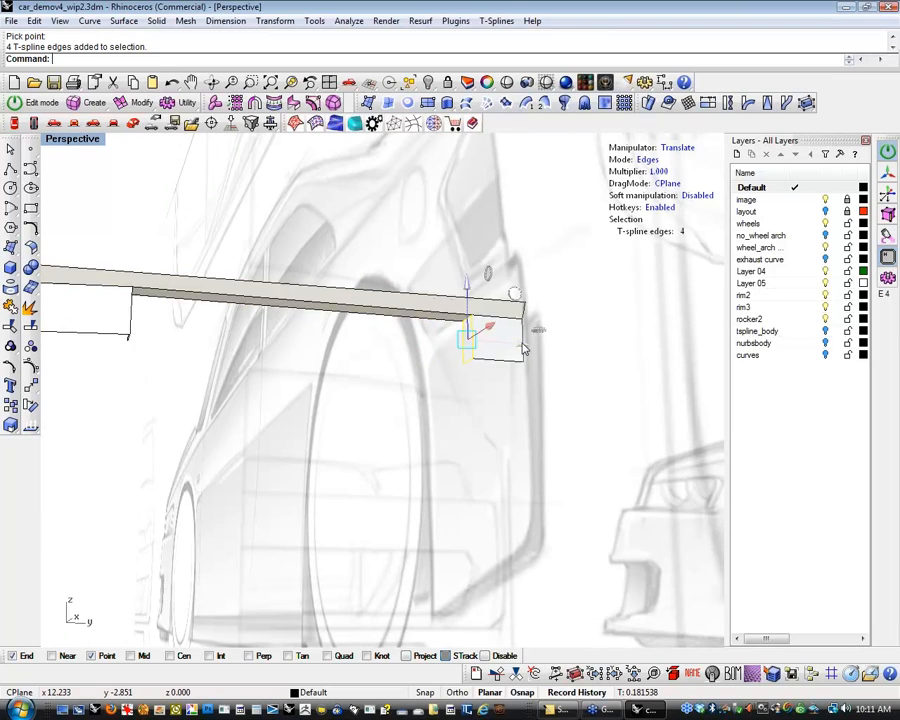
click(340, 390)
Return the strip to smooth display and make its T-spline knots uniform.
scroll(340, 390, down, 2)
shift+right_drag(345, 391, 515, 440)
mouse_move(515, 440)
right_down()
mouse_move(545, 465)
mouse_move(488, 553)
mouse_move(496, 585)
mouse_move(502, 494)
mouse_move(492, 403)
mouse_move(508, 478)
mouse_move(524, 474)
mouse_move(506, 484)
mouse_move(502, 501)
mouse_move(424, 494)
mouse_move(449, 537)
mouse_move(422, 434)
mouse_move(405, 415)
right_up()
key(Tab)
click(179, 107)
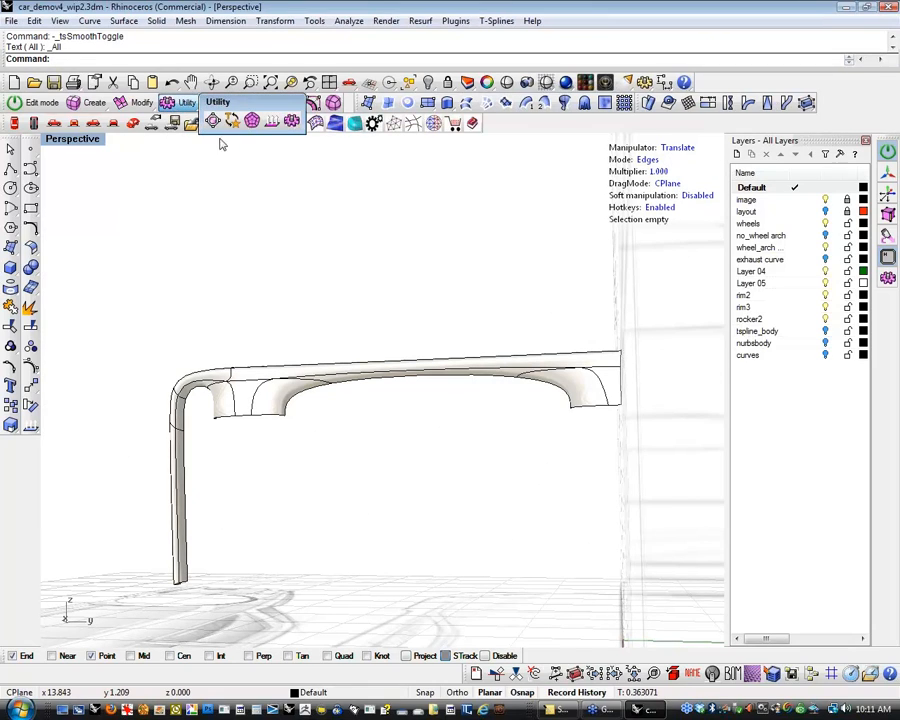
click(213, 120)
click(266, 374)
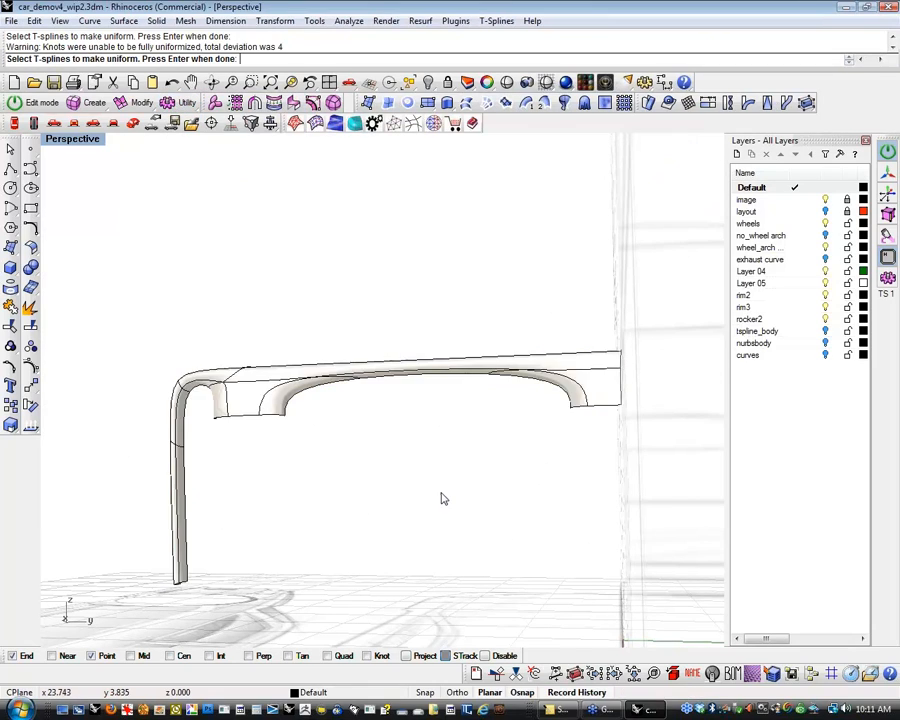
key(Return)
right_drag(418, 484, 113, 191)
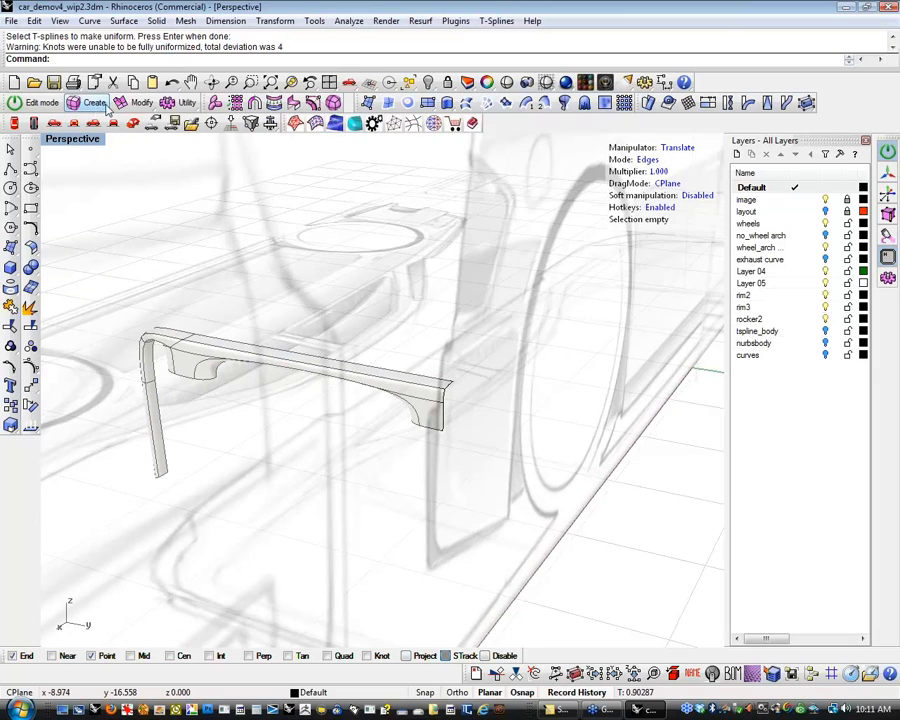
Select the outer vertical edges of the tab beside the rounded corner and move them along Y, away from the corner.
right_drag(175, 288, 150, 250)
scroll(270, 342, up, 6)
mouse_move(270, 342)
right_down()
mouse_move(299, 317)
mouse_move(284, 330)
right_up()
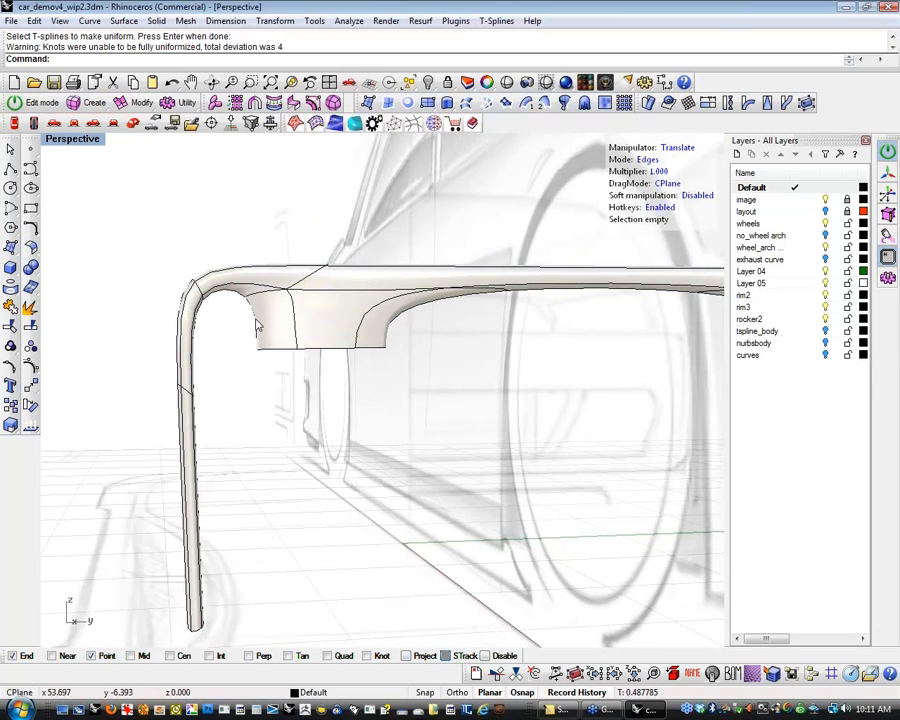
click(256, 319)
drag(311, 318, 369, 320)
shift+click(296, 308)
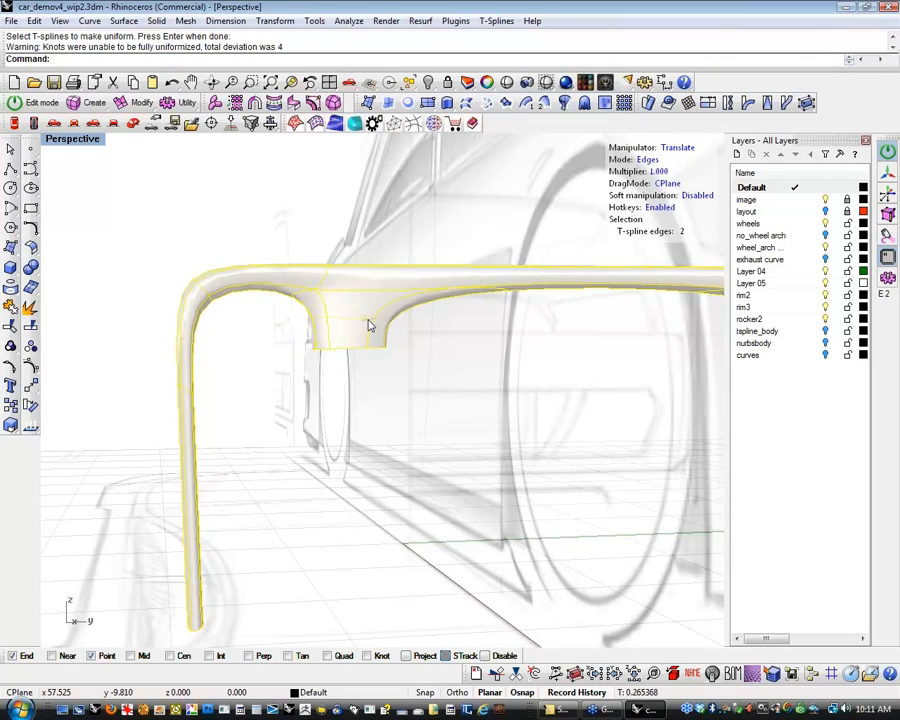
click(422, 347)
right_drag(422, 347, 392, 338)
shift+right_drag(415, 340, 323, 285)
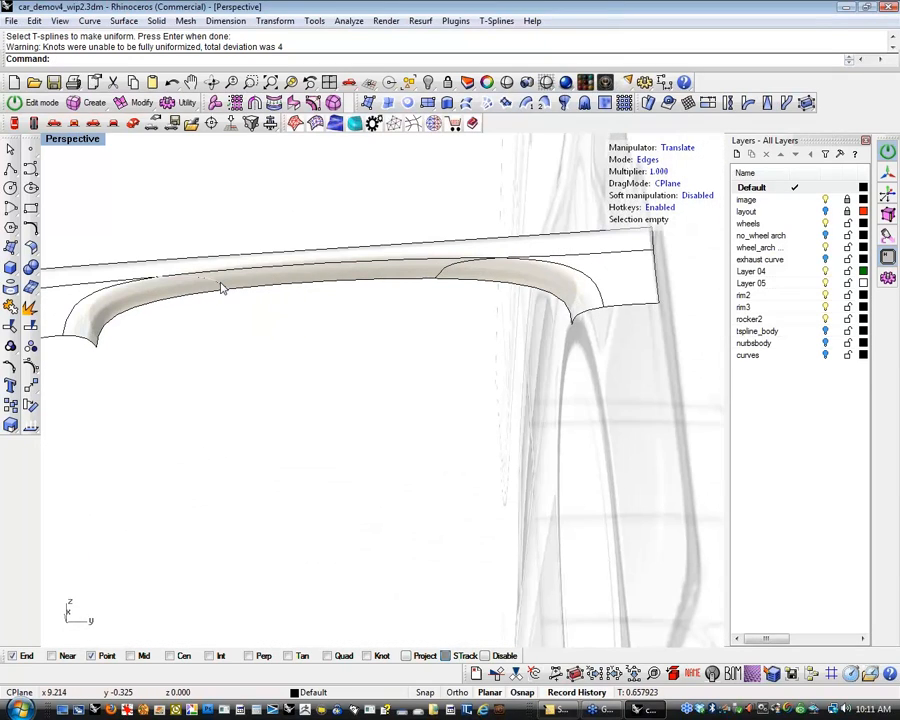
Insert a simple edge across the strip's underside flange, about midway between the two mounting tabs.
click(222, 288)
click(298, 323)
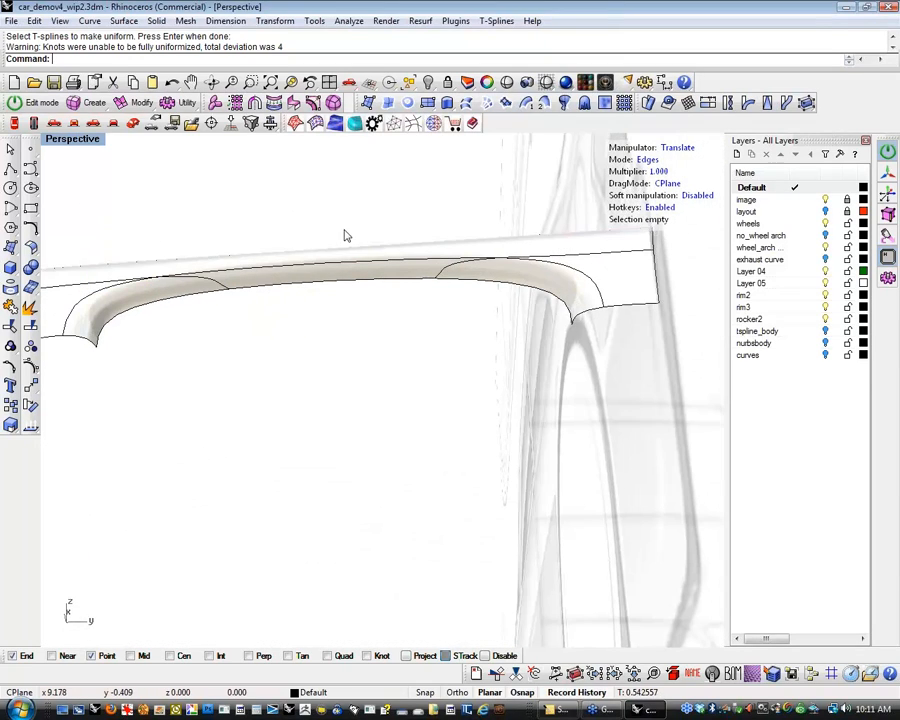
drag(343, 230, 314, 356)
click(327, 346)
drag(341, 241, 307, 334)
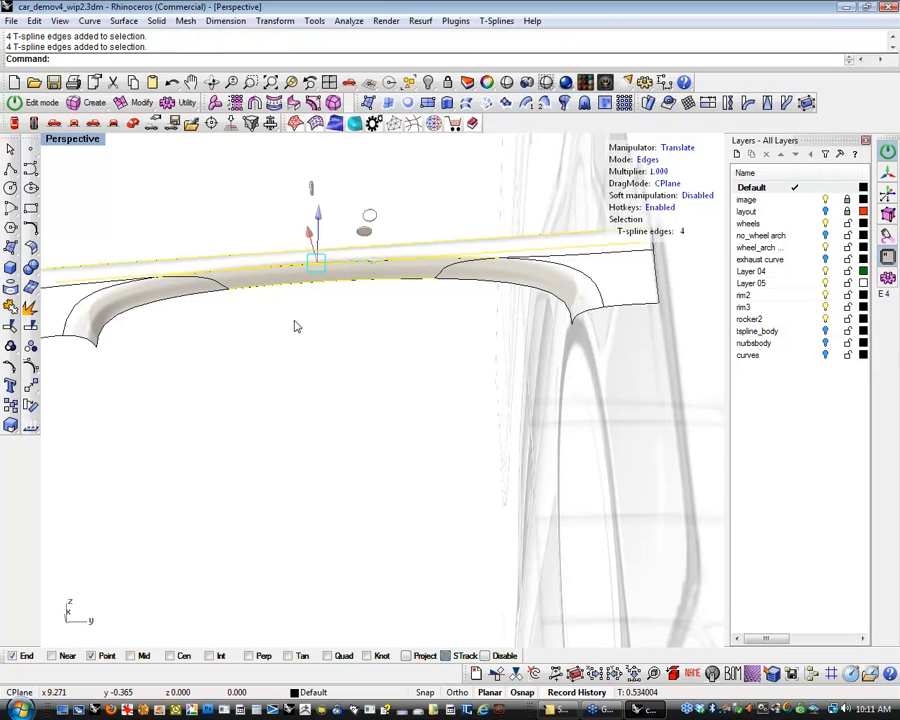
click(296, 318)
click(330, 286)
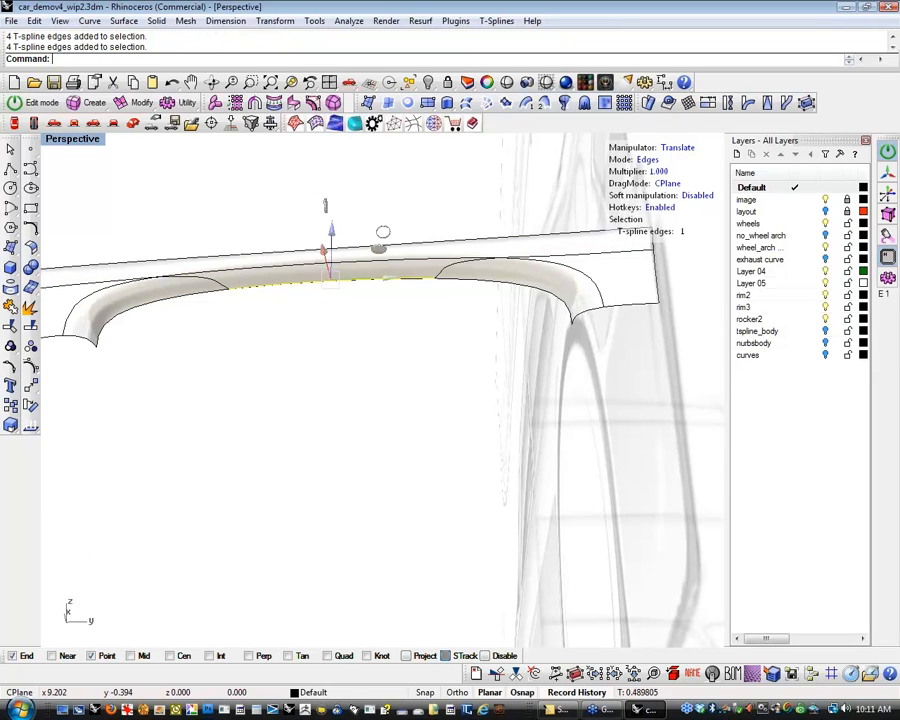
click(122, 107)
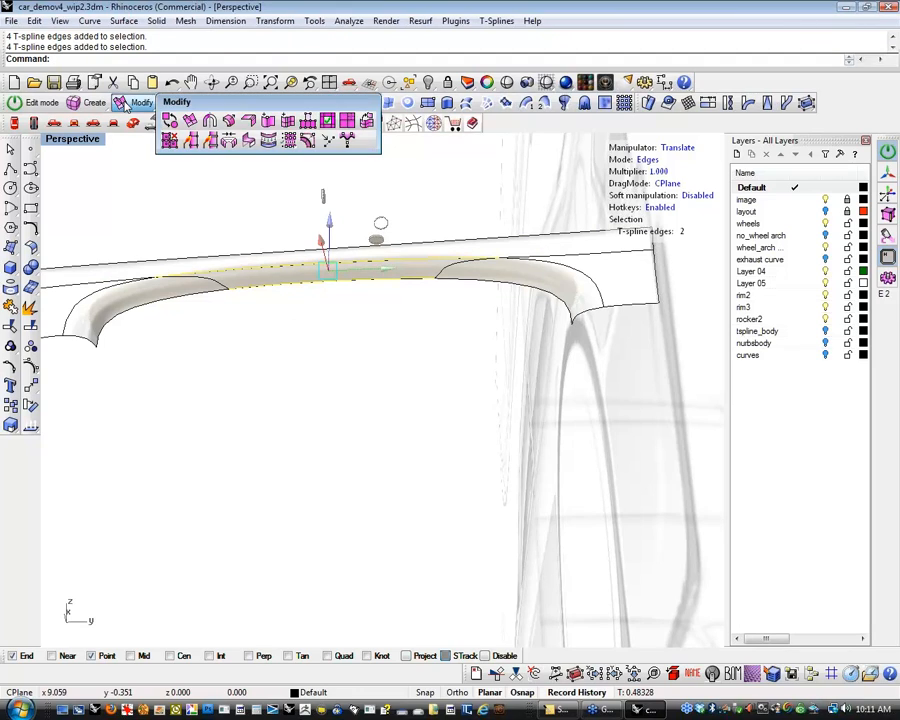
click(327, 121)
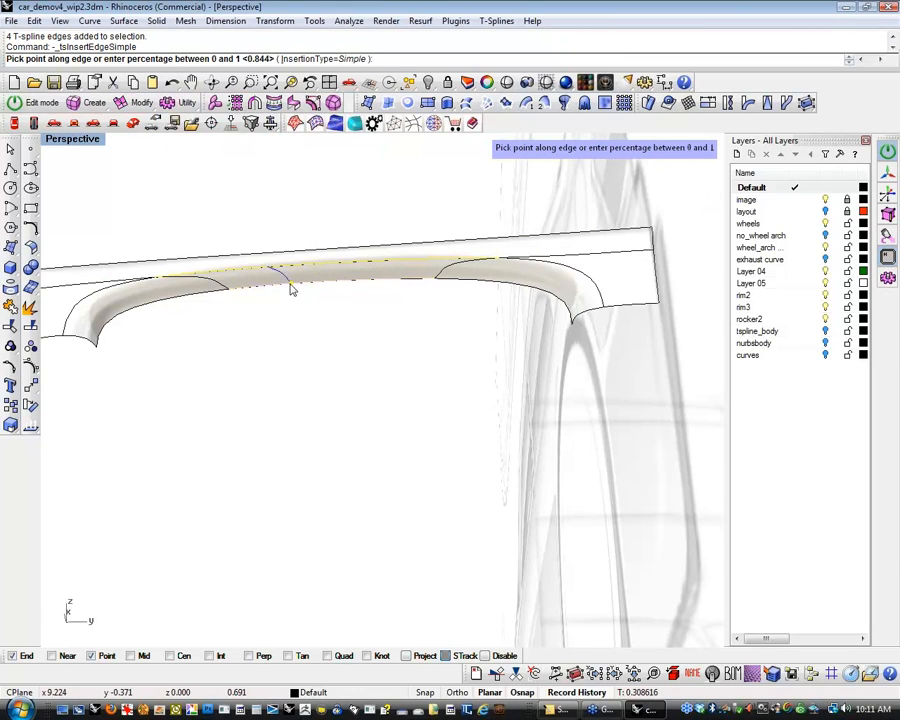
scroll(290, 289, up, 3)
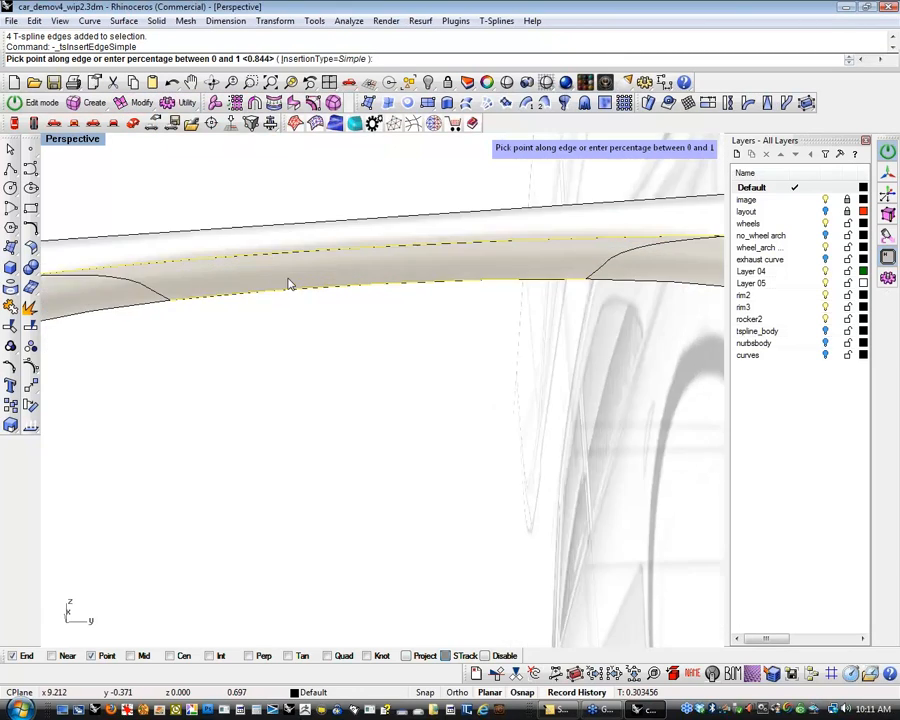
click(344, 256)
Insert further edges on either side of the flange's middle edge with BothSides on, at about 0.70 of the span.
scroll(386, 393, down, 6)
right_click(267, 376)
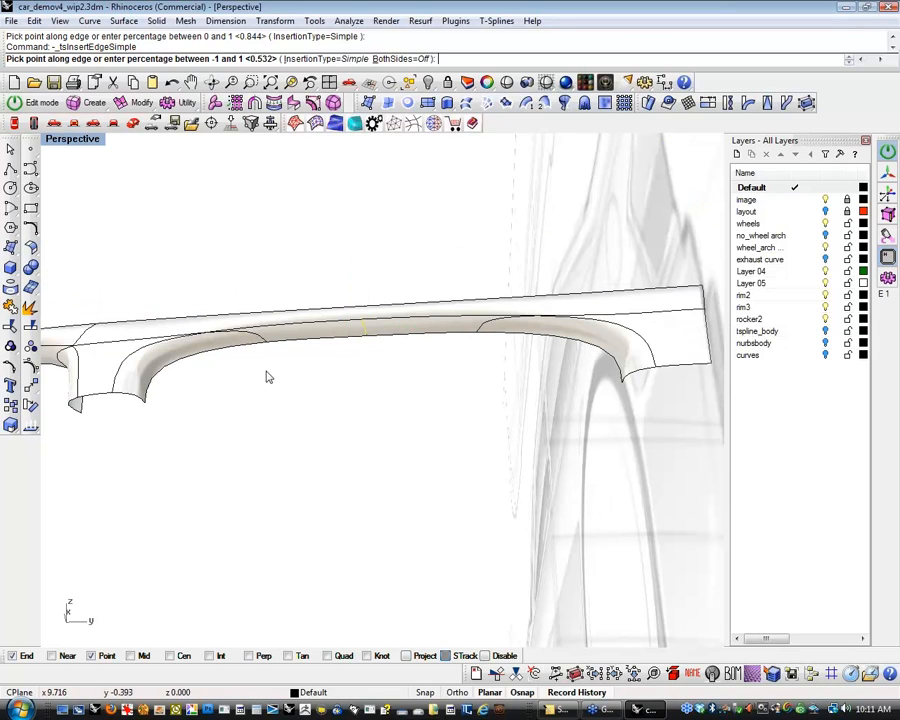
click(400, 58)
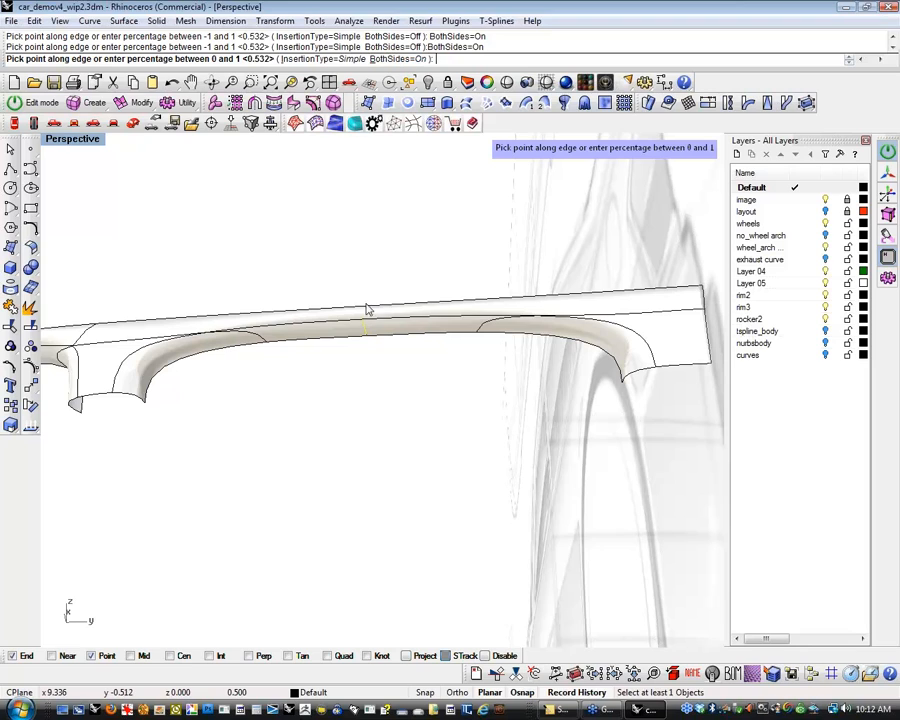
click(277, 330)
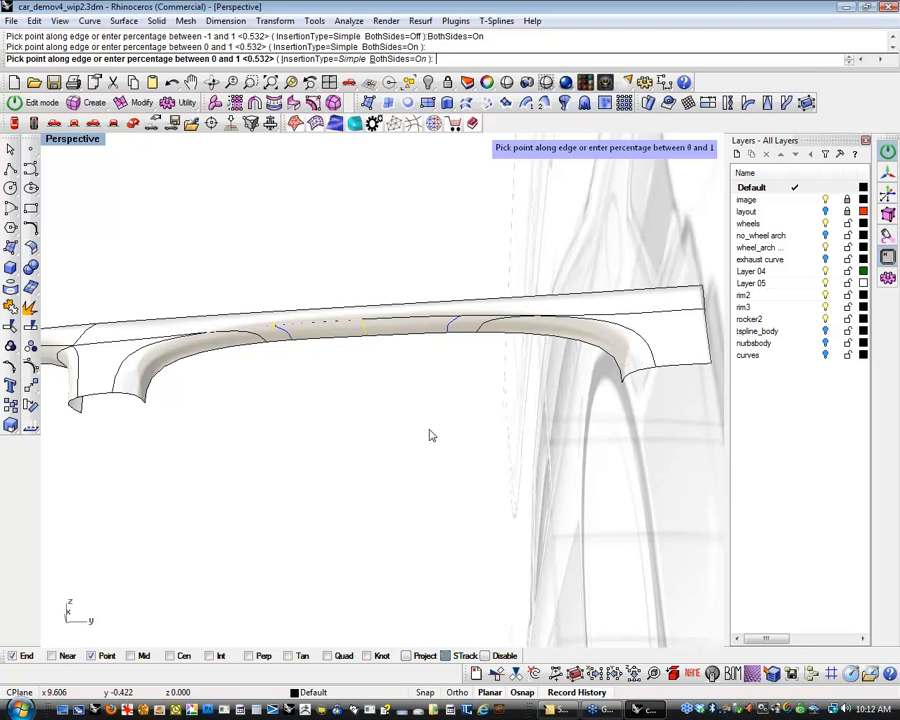
click(394, 420)
Insert simple edges on both sides of the short flange edge at the strip's rounded corner.
right_drag(394, 420, 435, 474)
scroll(372, 452, up, 9)
click(314, 402)
right_click(373, 444)
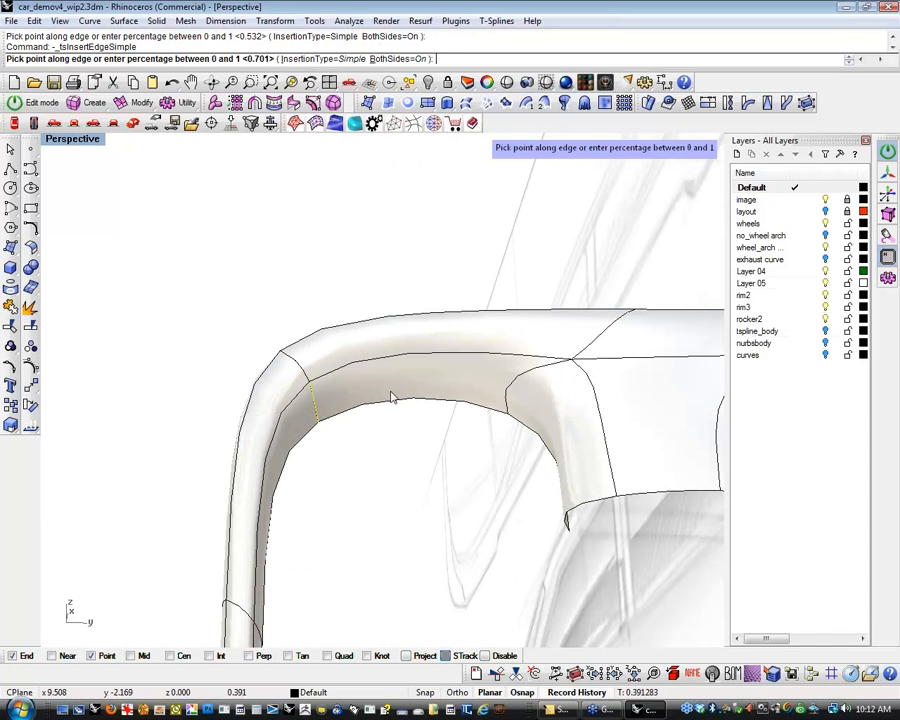
click(472, 355)
scroll(484, 522, down, 8)
right_drag(480, 518, 251, 450)
scroll(453, 483, down, 3)
click(350, 464)
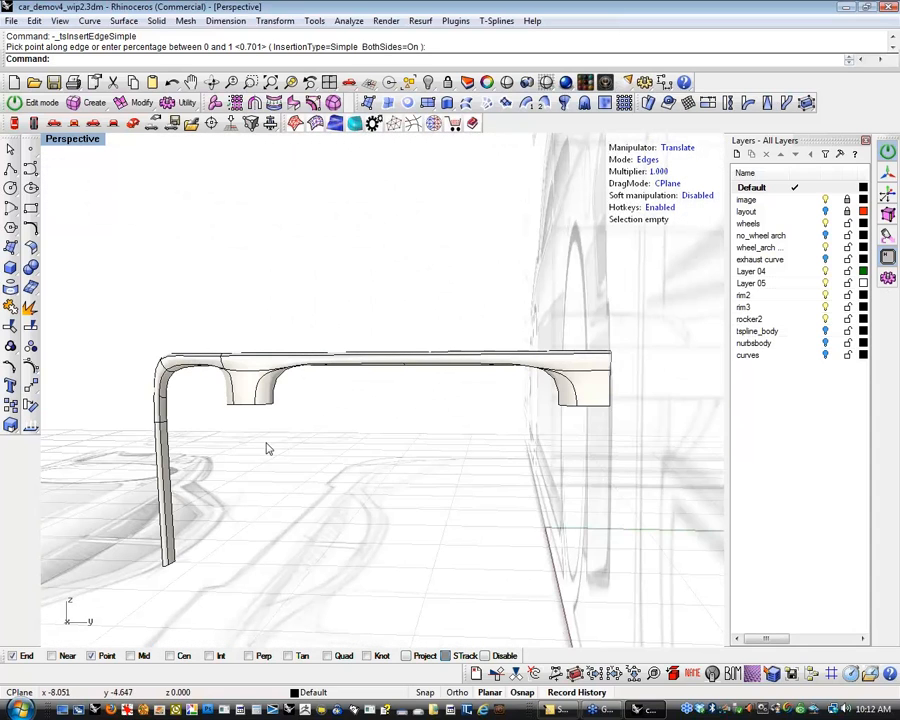
Extrude the bottom edges of both mounting tabs downward in two stages, offsetting the lower ends along X to curve them.
drag(197, 415, 311, 379)
shift+drag(535, 453, 644, 394)
right_drag(652, 400, 388, 346)
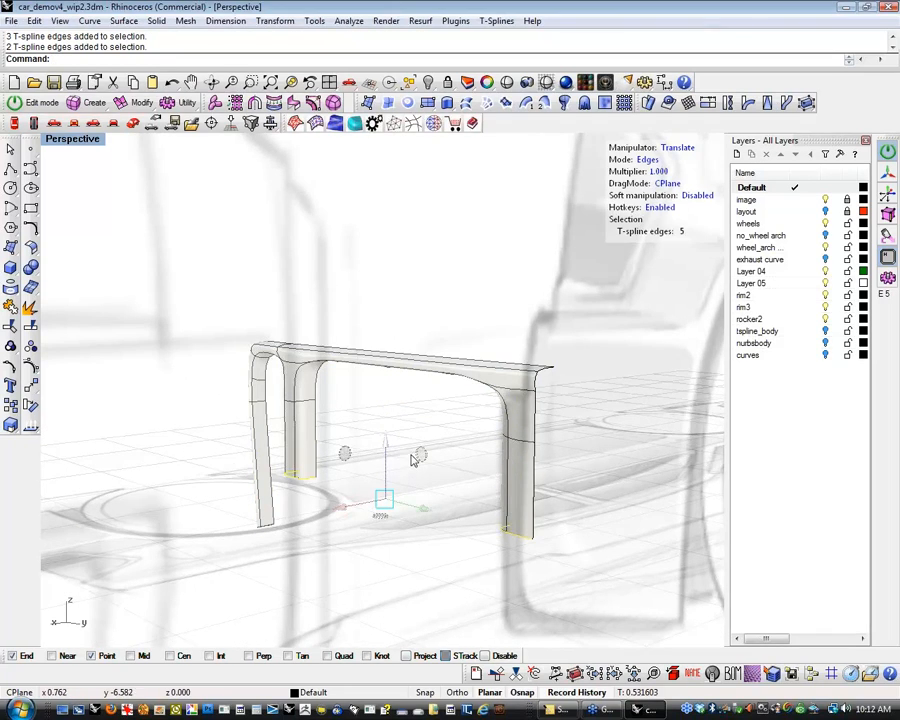
drag(347, 460, 397, 508)
drag(364, 584, 401, 567)
click(290, 561)
Select the edge loop running along the tabs' facing sides and the strip's underside and extrude it along X.
right_drag(289, 563, 309, 457)
double_click(228, 518)
alt+drag(286, 456, 315, 464)
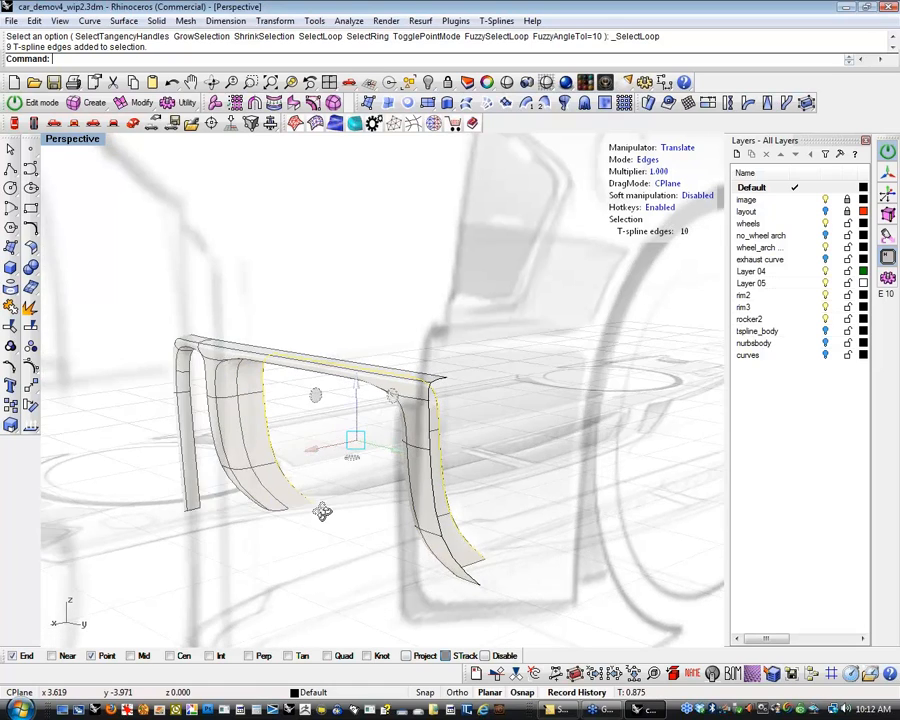
right_drag(322, 512, 232, 507)
key(Escape)
click(206, 497)
shift+click(197, 398)
double_click(200, 370)
right_drag(233, 388, 673, 256)
right_drag(578, 368, 398, 458)
key(Escape)
Bridge the three facing side edges of each of the two tabs with 4 segments to form the recessed panel.
click(449, 516)
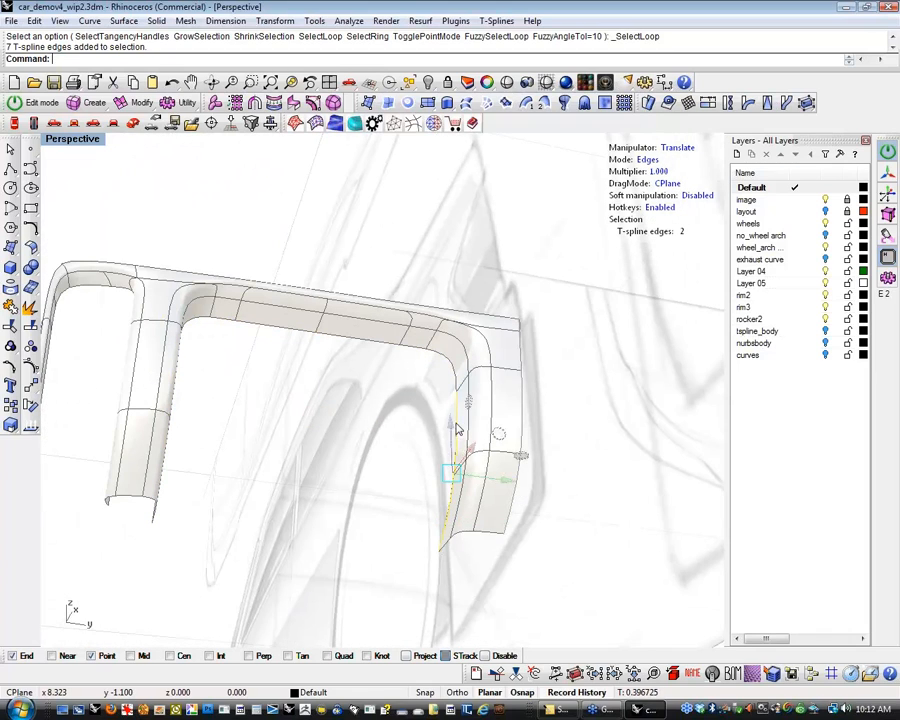
shift+click(451, 367)
right_drag(386, 423, 201, 499)
shift+click(196, 449)
right_drag(199, 361, 303, 370)
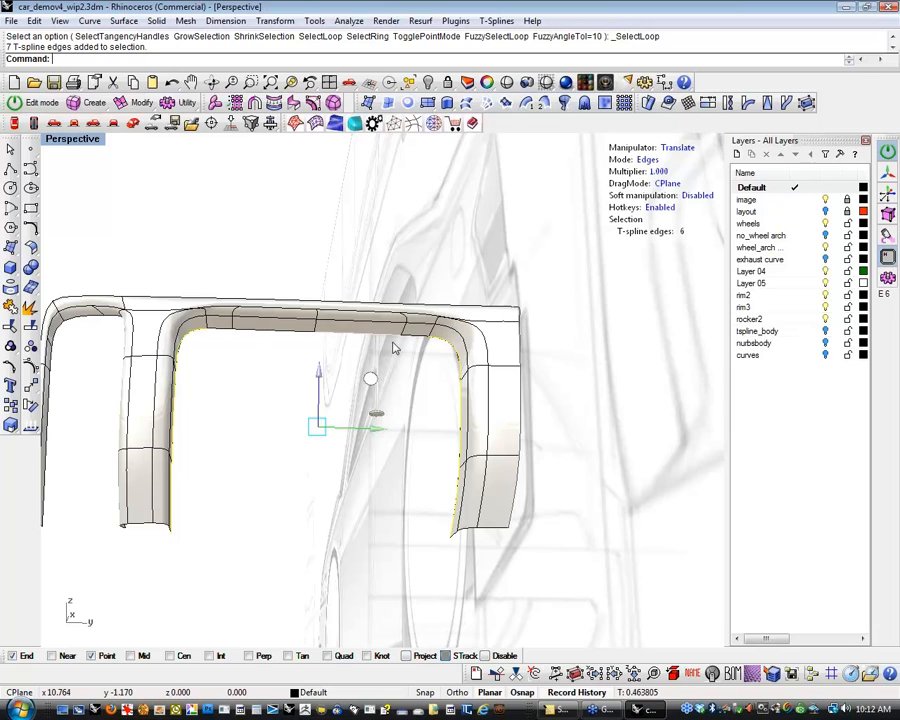
right_drag(413, 344, 410, 386)
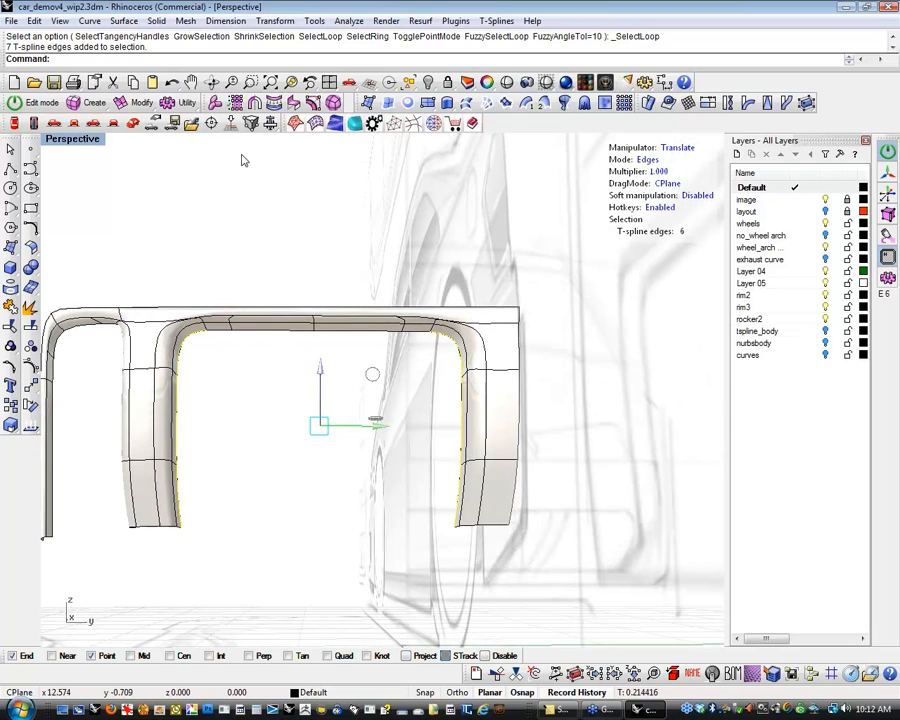
click(143, 106)
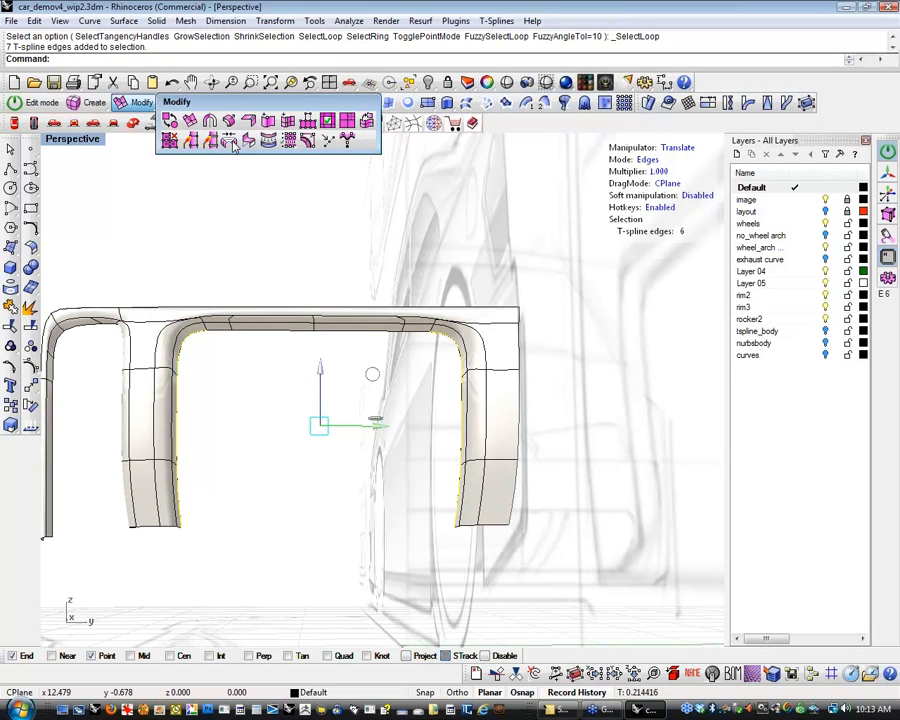
click(231, 142)
key(Return)
key(Return)
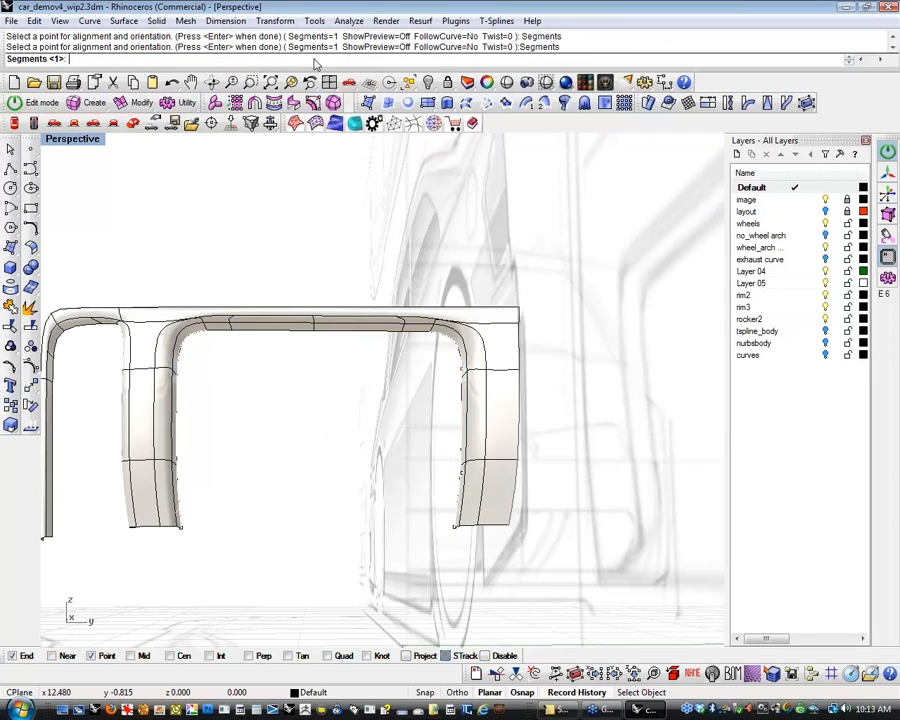
text(4)
key(Return)
key(Return)
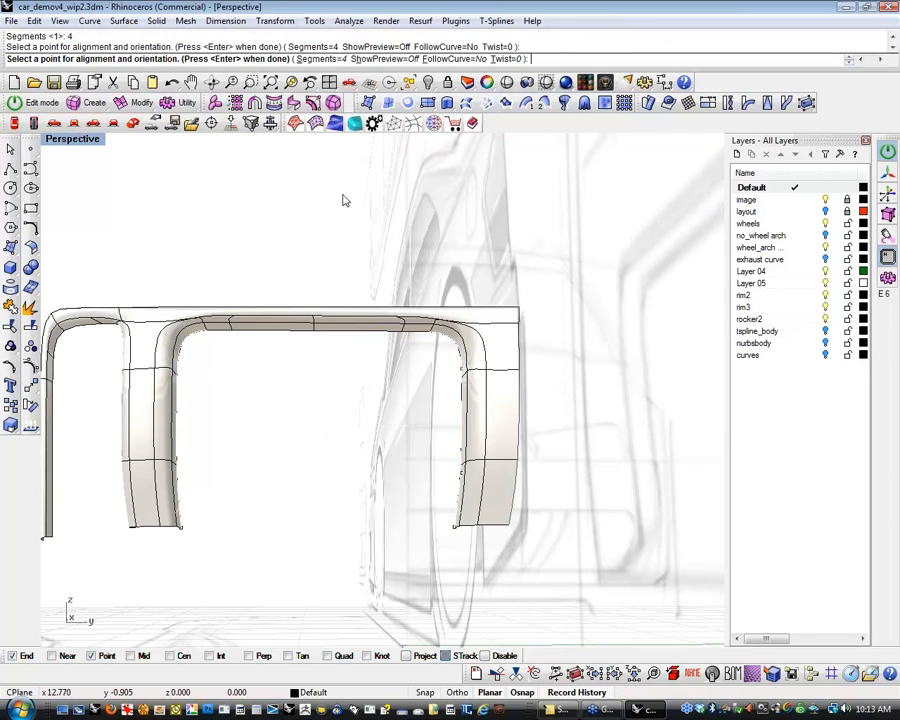
Move the two outer vertical edge loops of the bridged panel along Y, each toward its nearest tab.
scroll(358, 471, up, 6)
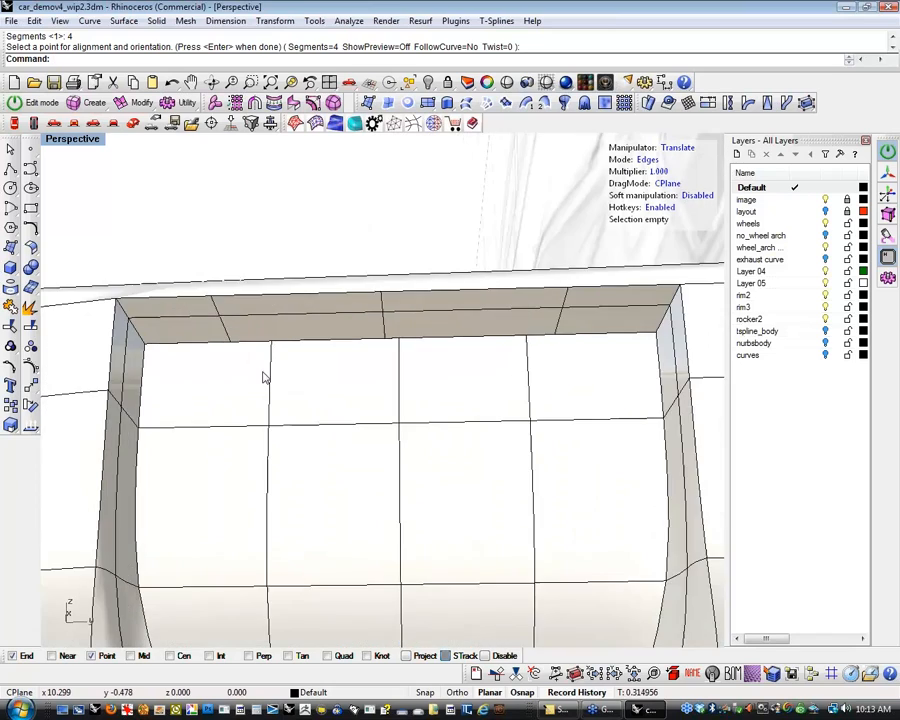
double_click(267, 406)
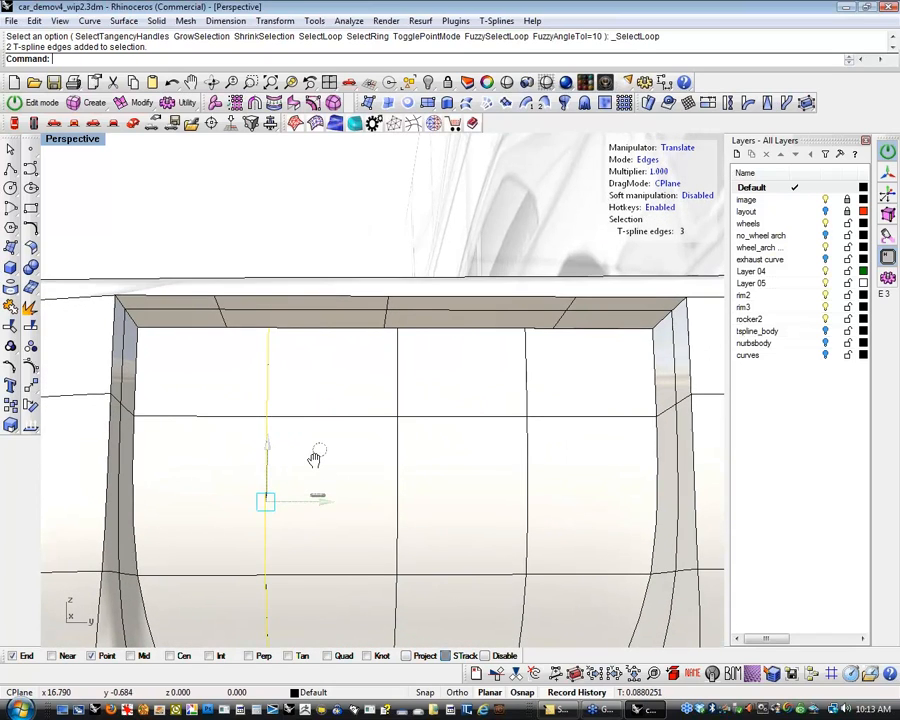
right_drag(313, 458, 353, 463)
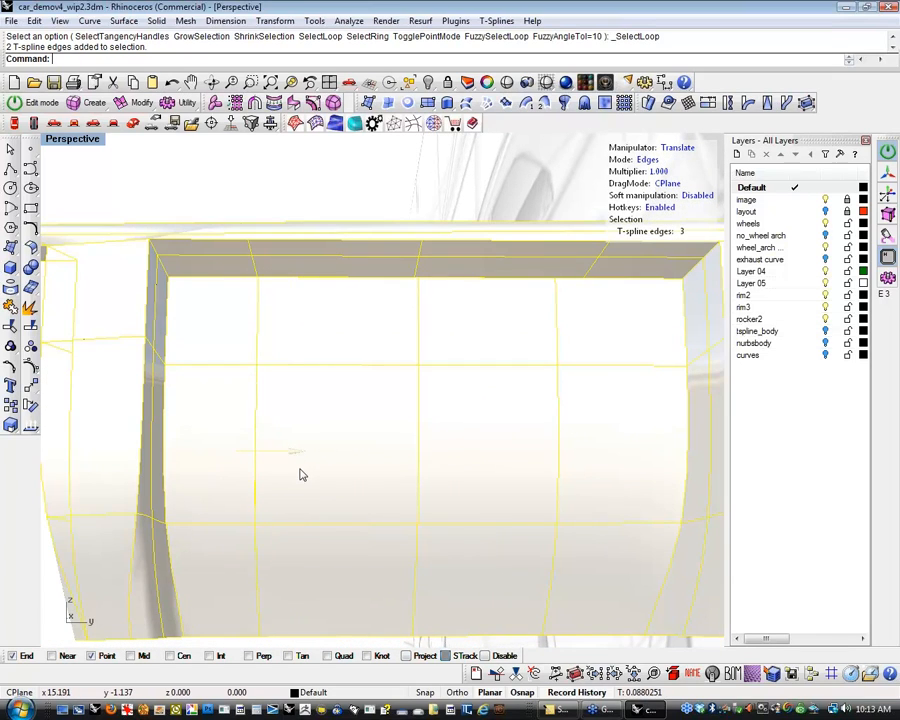
key(Escape)
scroll(506, 358, down, 3)
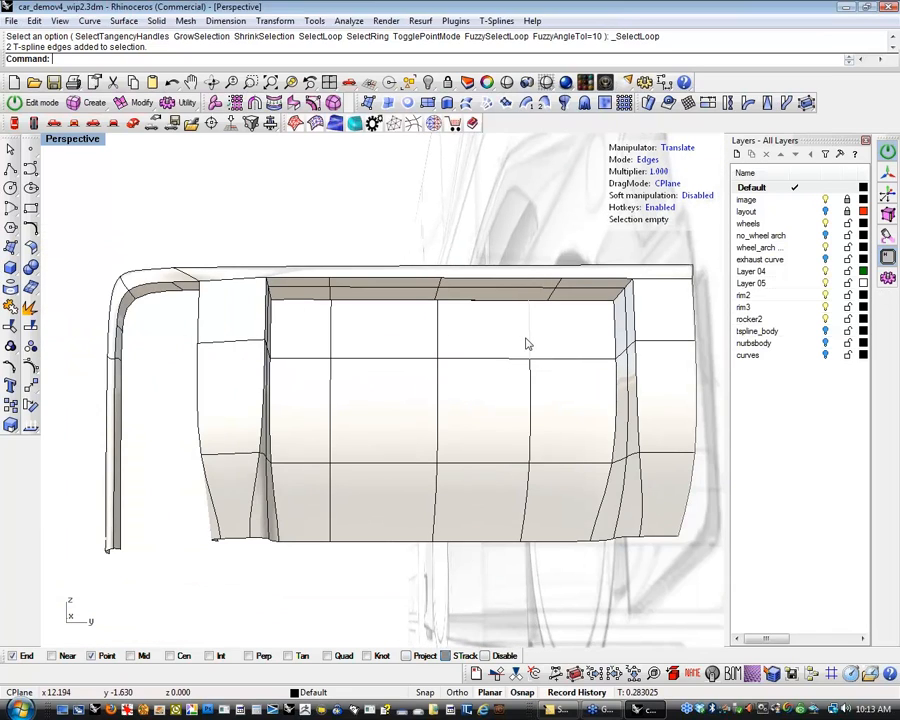
double_click(528, 344)
drag(582, 418, 613, 421)
Weld the three vertex pairs along the bridged panel's top edge to the strip's underside flange.
key(a)
click(534, 315)
drag(534, 316, 582, 297)
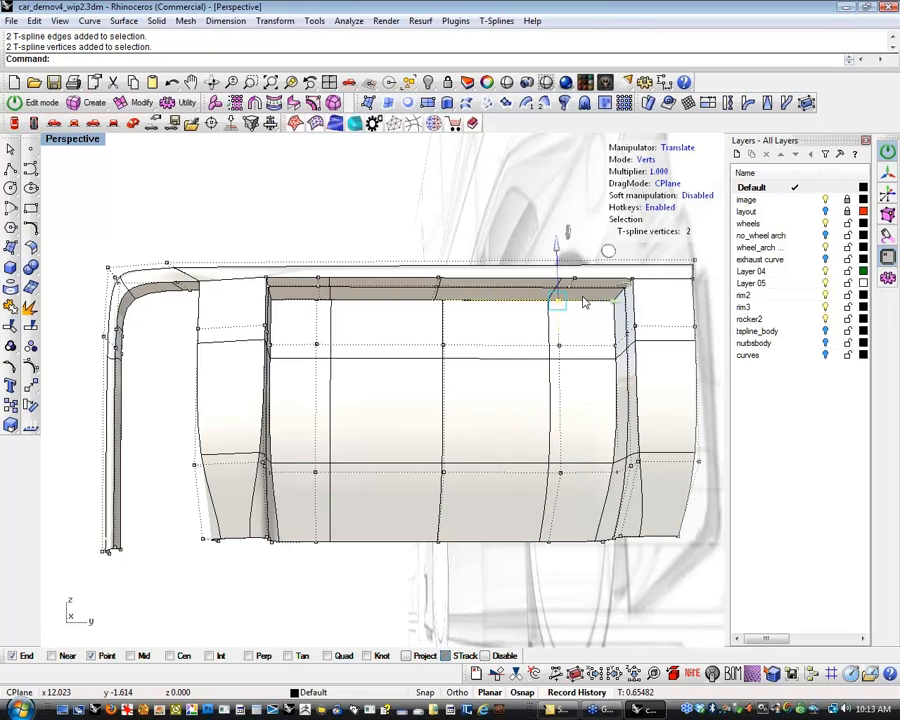
right_click(512, 330)
drag(482, 303, 482, 314)
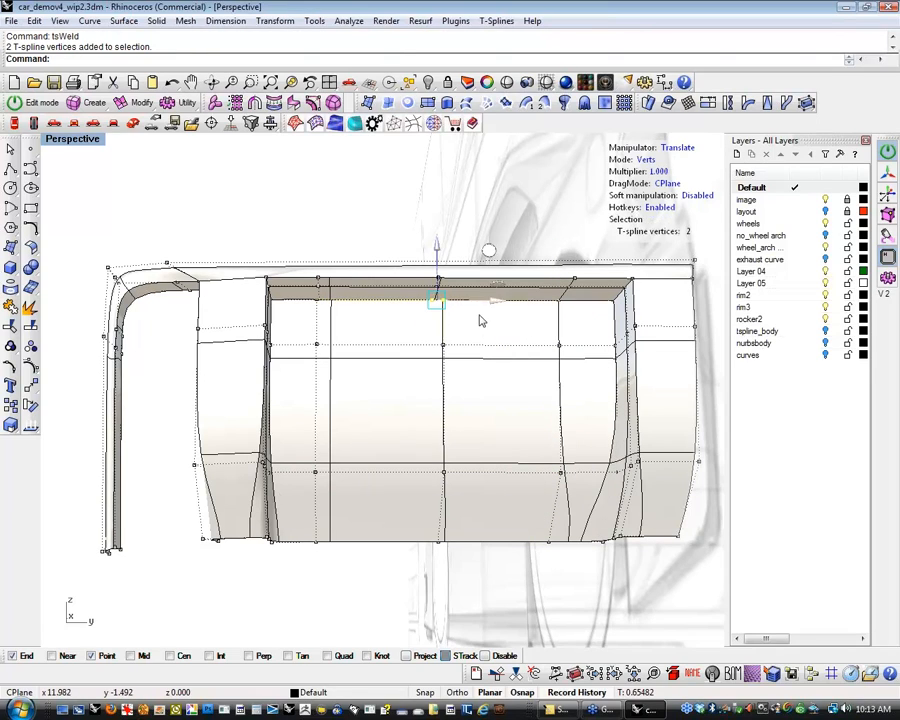
right_click(360, 336)
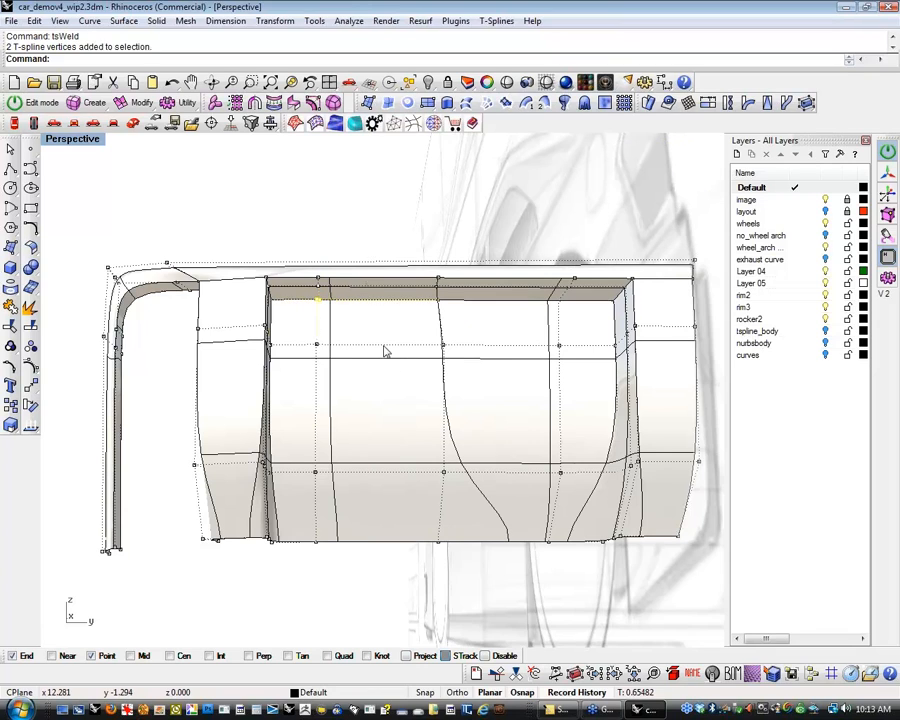
Select the edge loop around the narrow opening beside the rounded corner and extrude it along X.
scroll(410, 393, down, 5)
right_drag(424, 435, 211, 500)
scroll(302, 409, up, 6)
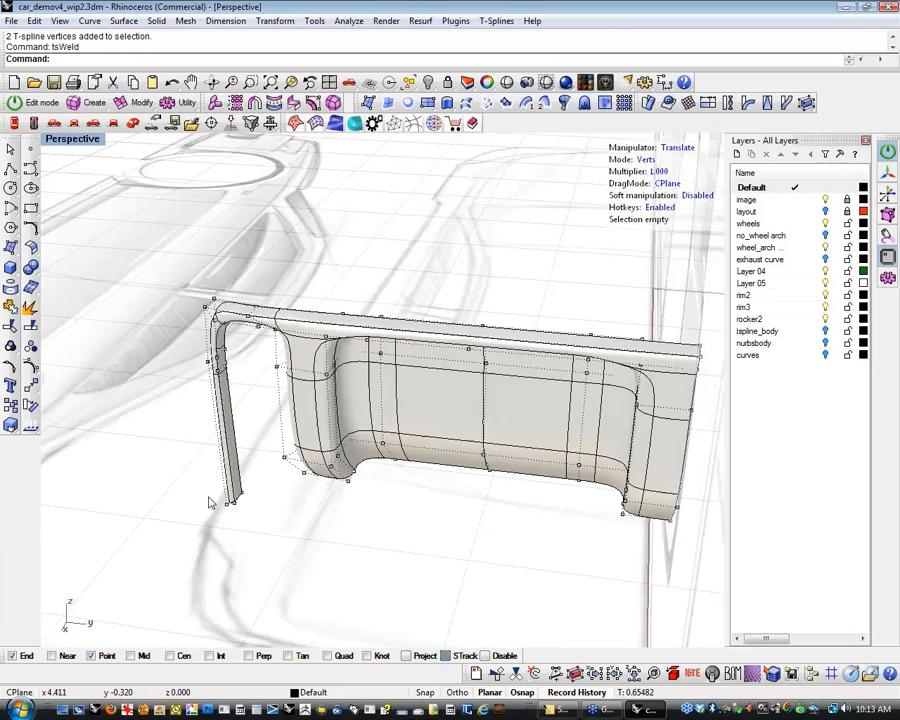
scroll(213, 500, up, 6)
key(s)
click(250, 485)
double_click(250, 487)
right_drag(301, 476, 265, 518)
alt+drag(313, 337, 351, 320)
Bridge the three inner edges of the end leg to the three facing edges of the neighbouring tab with 2 segments.
right_drag(364, 322, 469, 453)
right_drag(385, 447, 307, 416)
key(Escape)
click(290, 418)
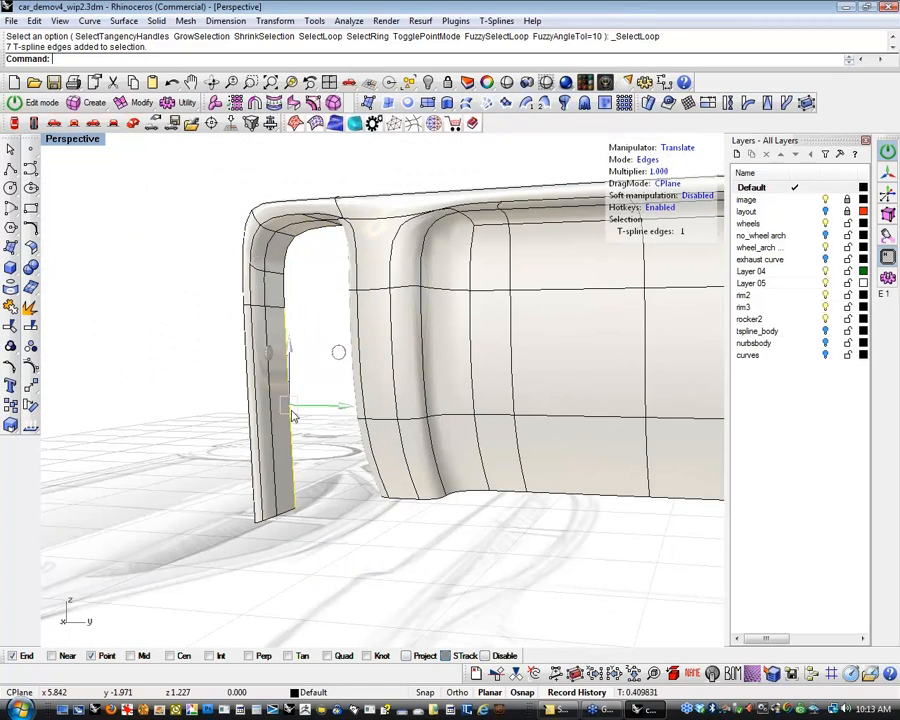
shift+click(291, 268)
shift+click(289, 266)
right_drag(289, 266, 338, 464)
shift+click(281, 457)
shift+click(309, 333)
shift+click(312, 270)
right_drag(330, 283, 300, 330)
click(140, 104)
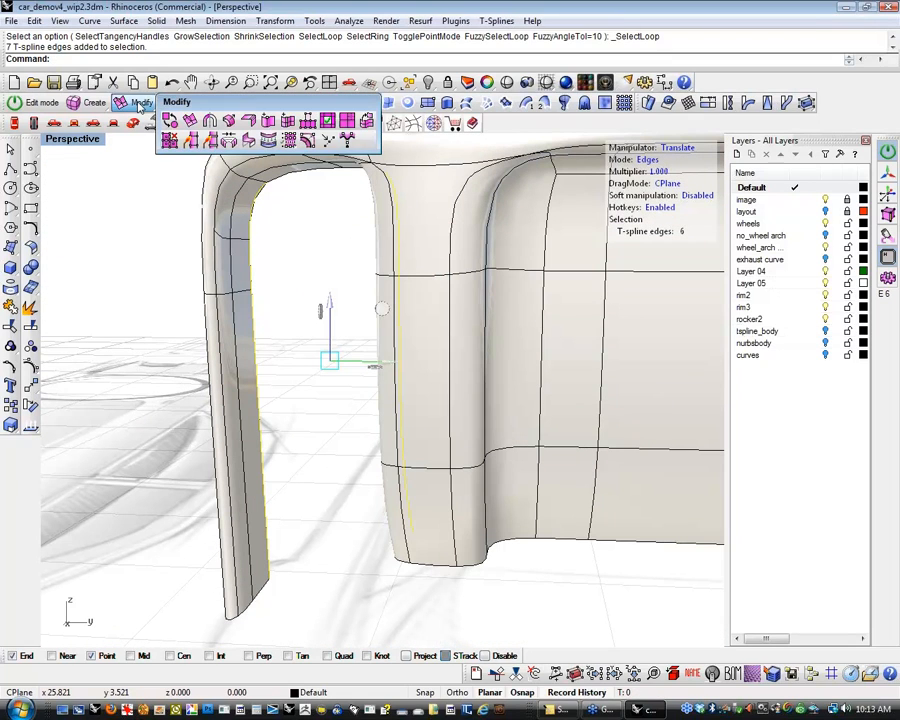
click(230, 145)
key(Return)
click(330, 59)
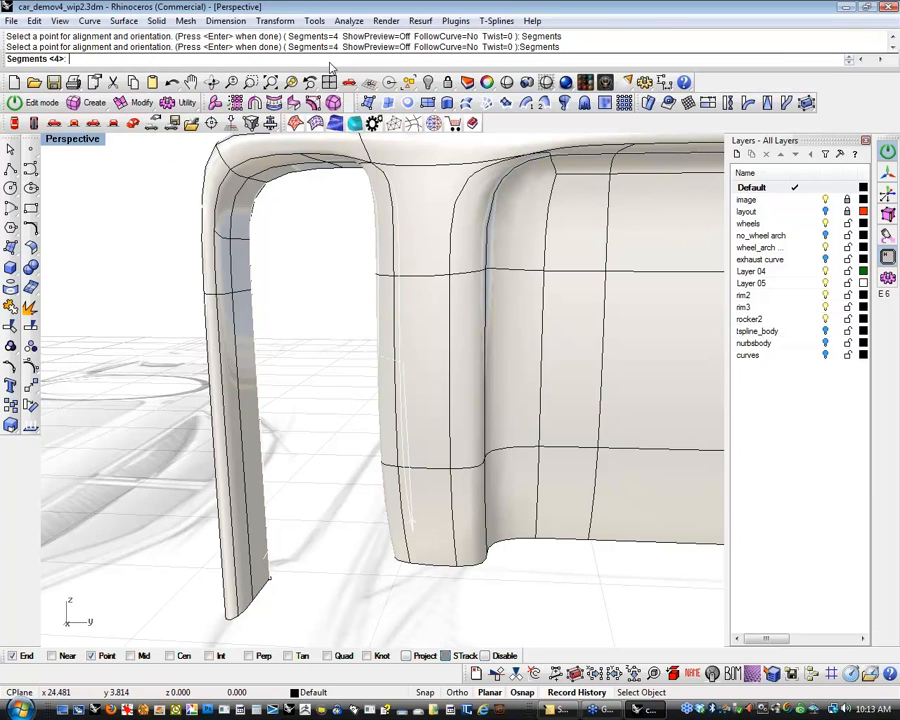
text(2)
key(Return)
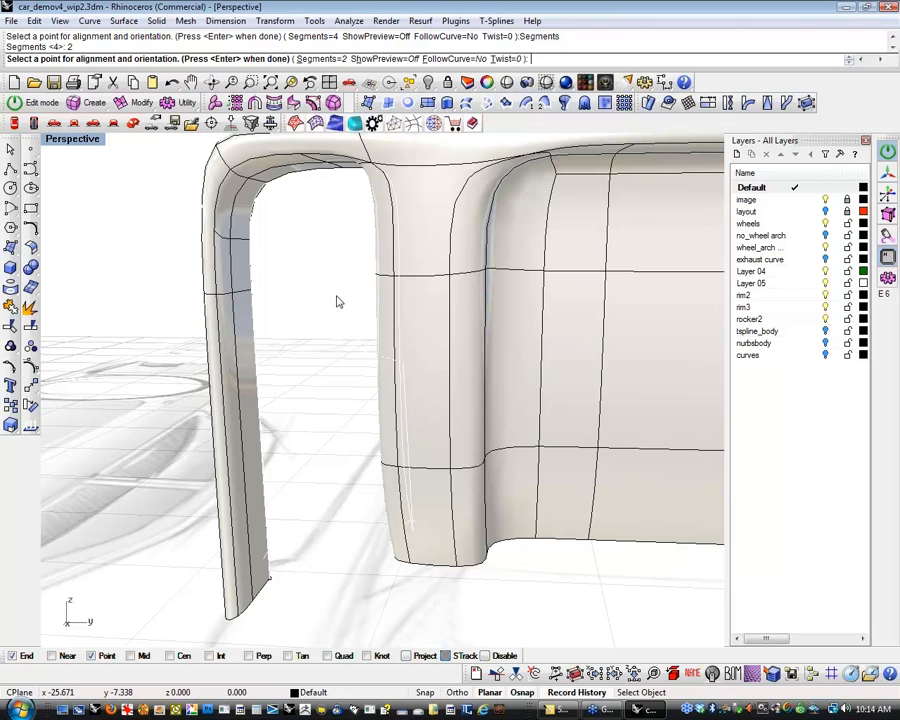
key(Return)
Weld the vertex pair at the top of the narrow bridged panel to the strip's underside flange.
scroll(334, 312, up, 3)
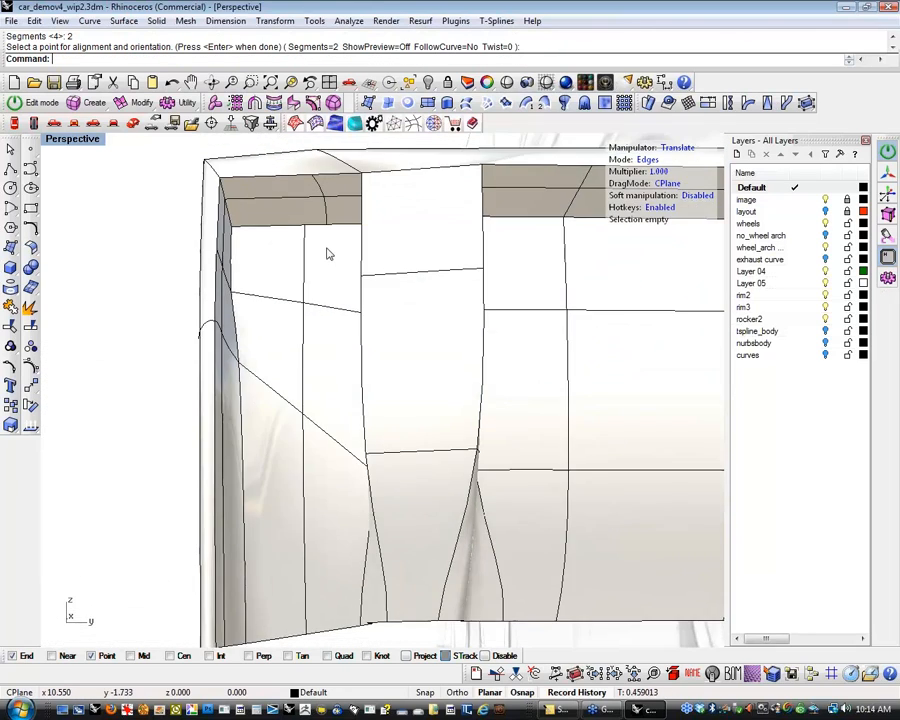
scroll(328, 252, up, 8)
scroll(303, 245, down, 4)
key(a)
drag(261, 207, 360, 233)
key(w)
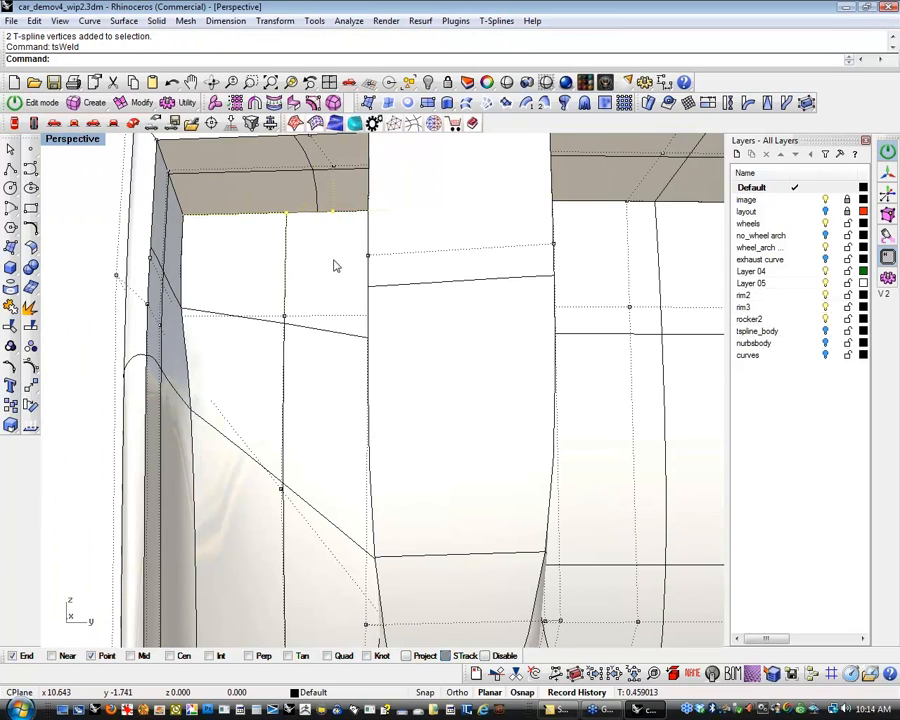
Apply axial symmetry to the bumper piece, starting the symmetry plane at its upper centre-line corner point.
scroll(336, 266, down, 9)
right_drag(336, 266, 201, 315)
right_click(433, 490)
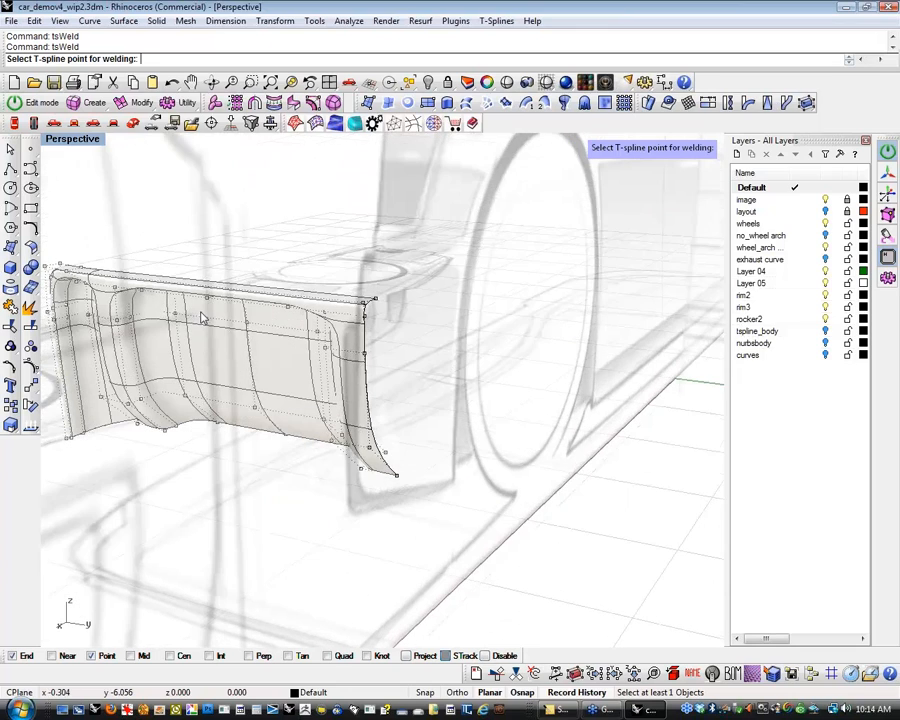
click(141, 104)
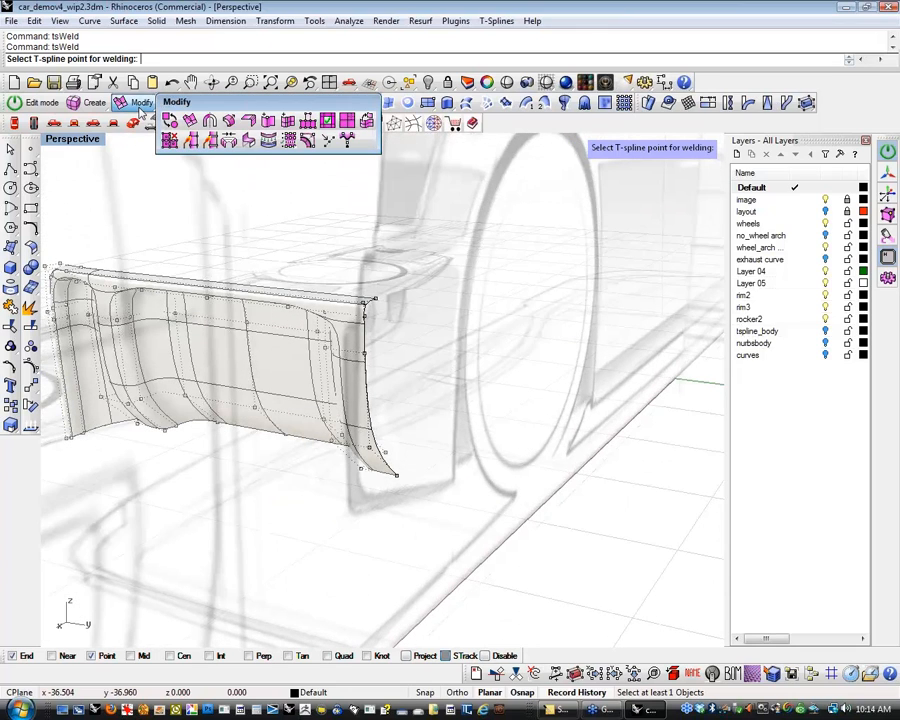
click(210, 121)
right_drag(440, 348, 420, 398)
click(337, 376)
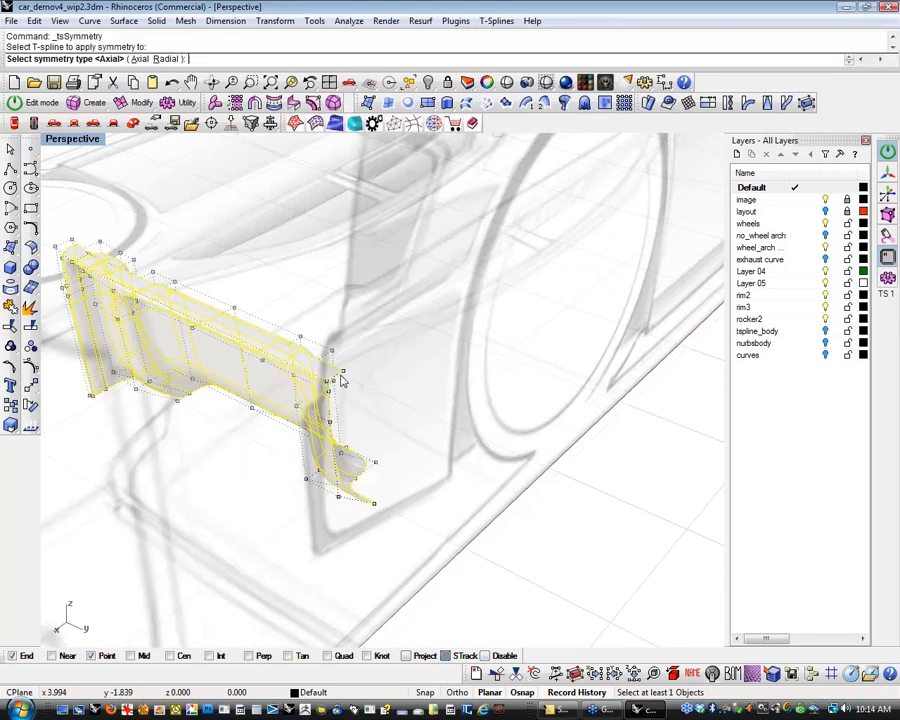
right_click(355, 379)
click(343, 370)
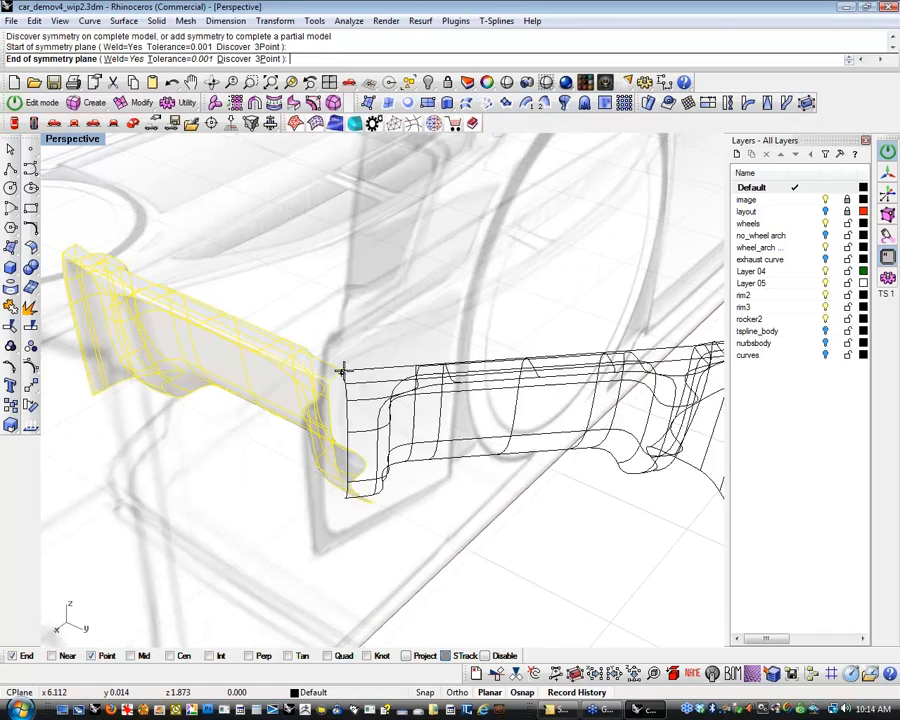
Pick the end of the symmetry plane along the centre seam to mirror the recessed rear panel.
click(333, 388)
right_drag(256, 535, 401, 340)
scroll(452, 402, down, 4)
scroll(522, 402, up, 7)
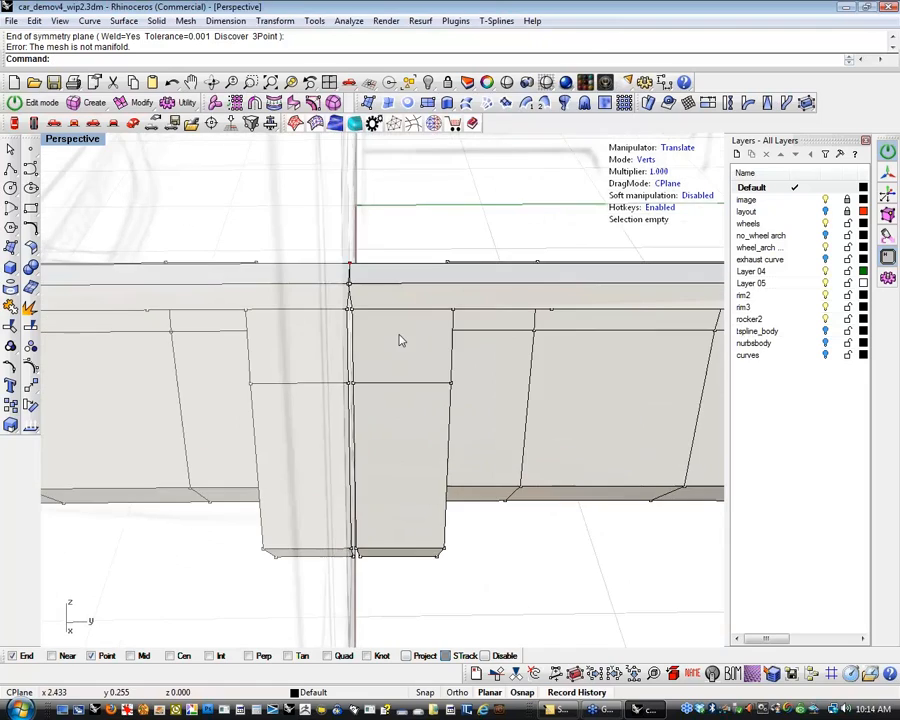
Weld the coincident vertex pairs along the upper part of the panel's centre seam.
scroll(356, 293, up, 4)
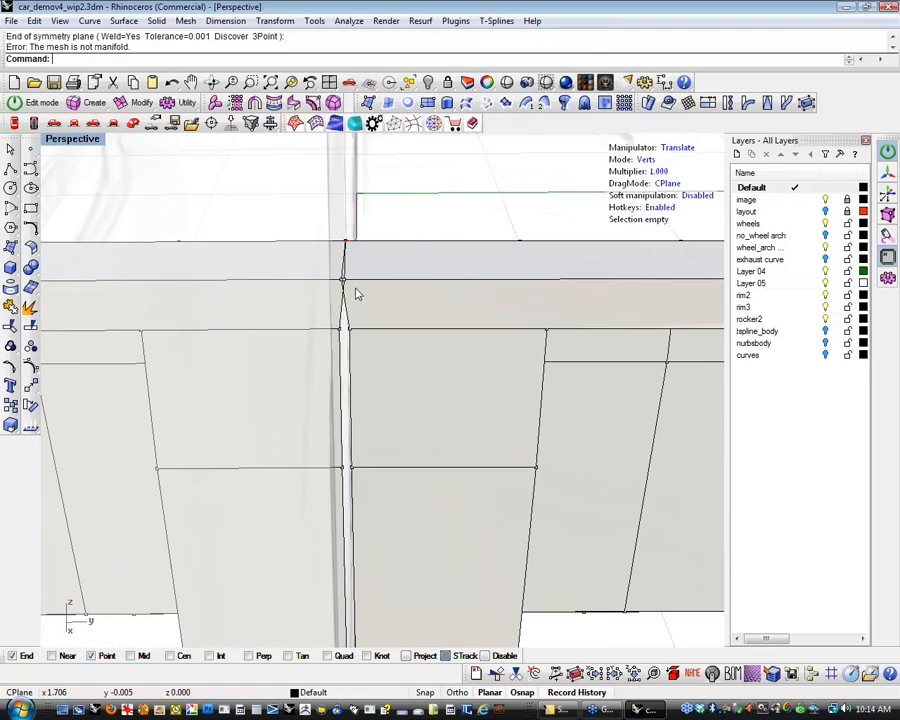
click(340, 280)
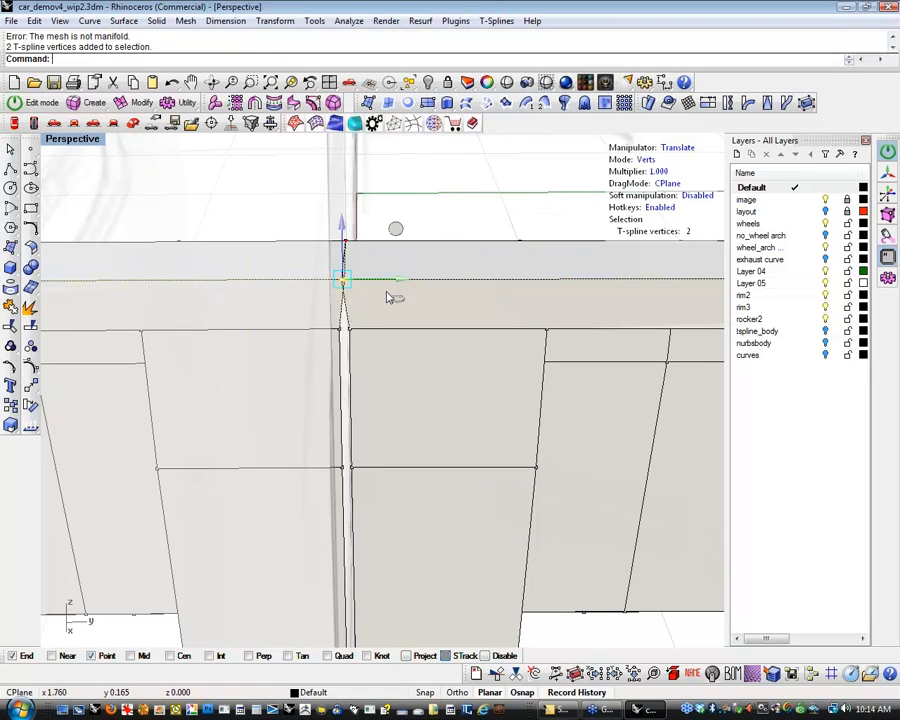
right_click(397, 298)
drag(356, 341, 358, 344)
right_click(379, 417)
shift+right_drag(387, 439, 388, 321)
drag(316, 330, 368, 362)
right_click(392, 441)
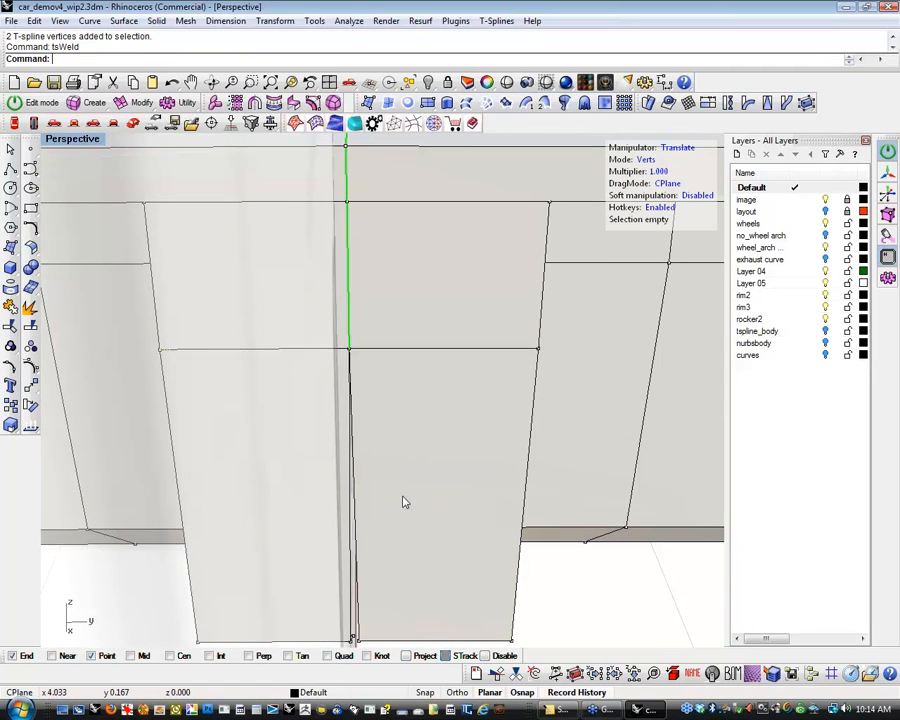
Weld the remaining vertex pairs down to the lower end of the centre seam.
shift+right_drag(400, 498, 394, 334)
drag(290, 370, 372, 424)
right_click(377, 436)
drag(331, 487, 402, 420)
right_click(400, 462)
Switch the rear panel to smooth display and make its T-spline knots uniform.
scroll(394, 476, down, 7)
right_drag(396, 477, 297, 222)
key(Tab)
scroll(395, 383, up, 4)
click(181, 103)
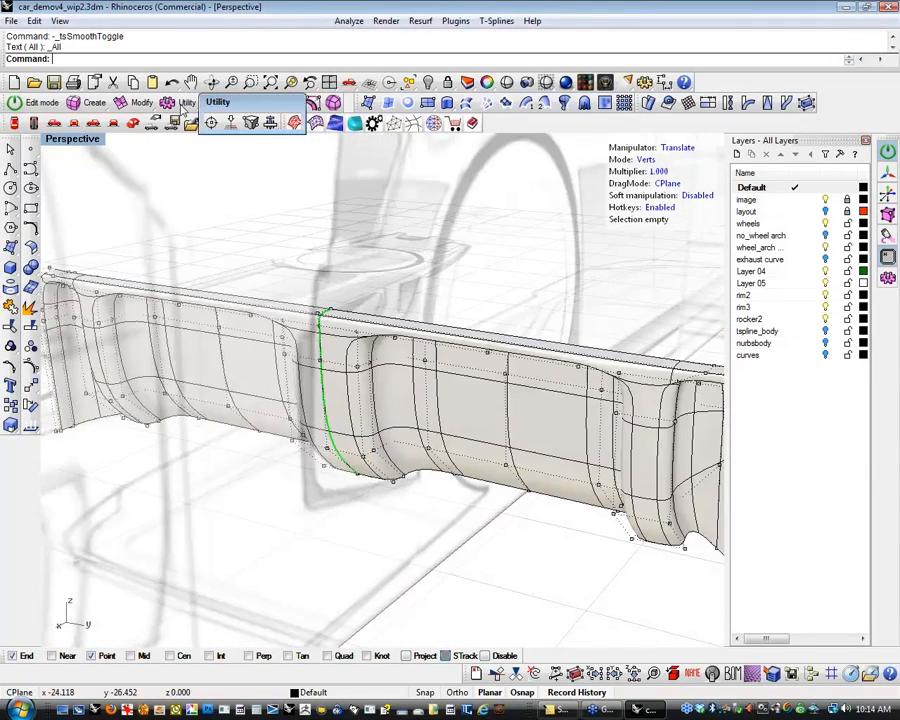
click(212, 121)
click(374, 423)
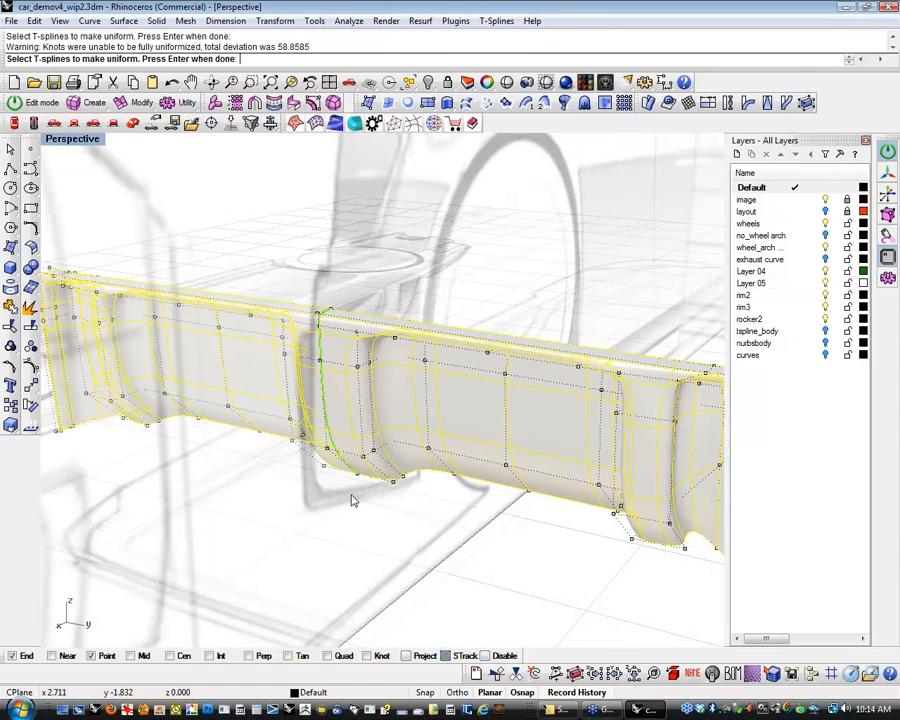
key(Return)
Move three control points on the recess's inner side closer to the panel's centre seam.
right_drag(311, 490, 405, 472)
key(s)
key(s)
right_drag(395, 505, 396, 523)
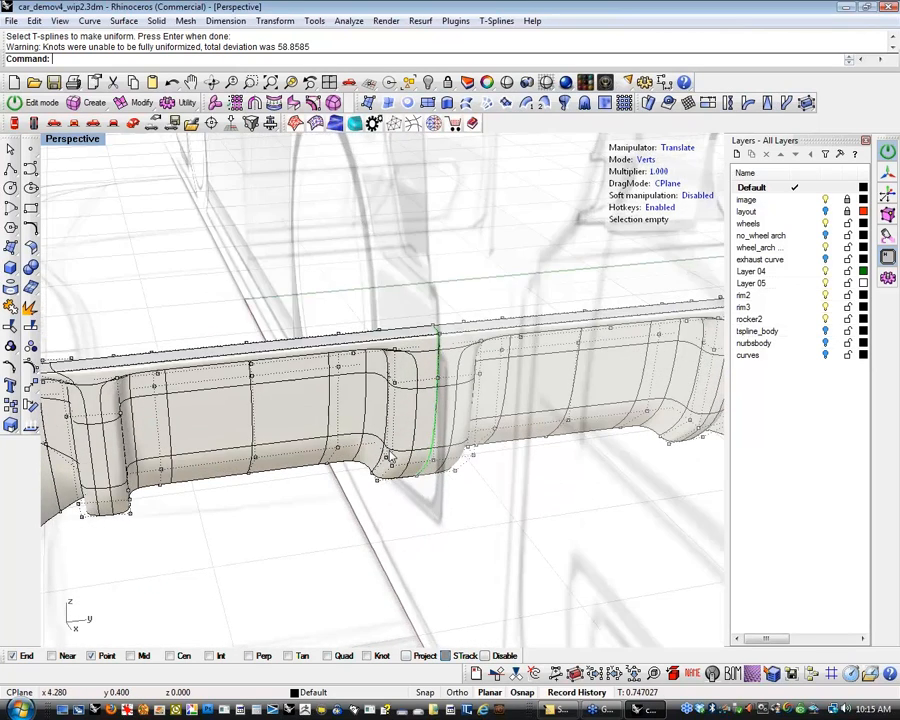
scroll(392, 458, up, 4)
click(396, 480)
shift+click(365, 489)
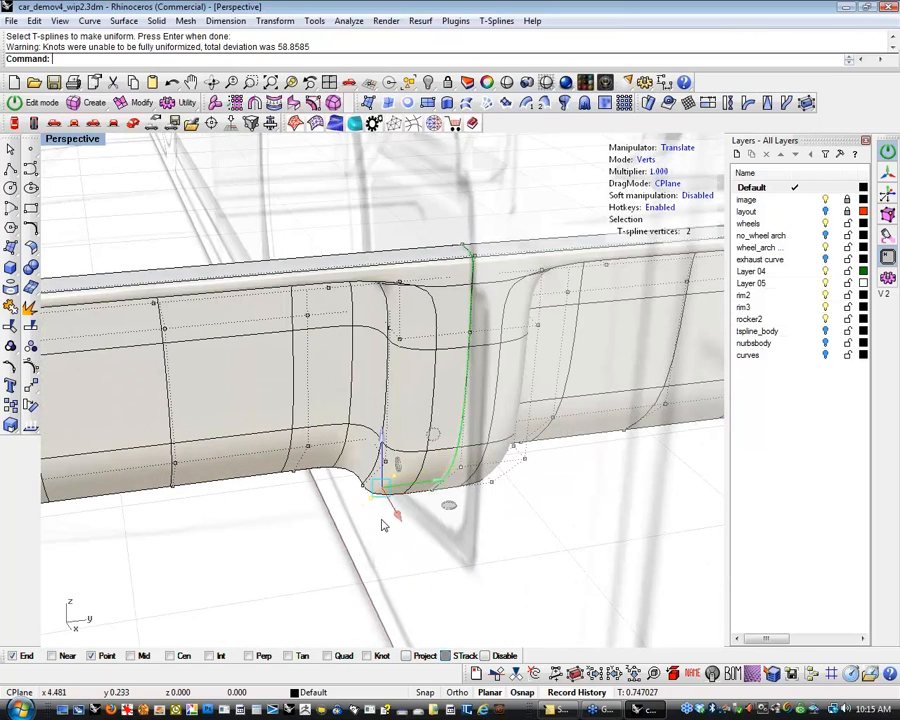
shift+click(401, 340)
drag(443, 420, 471, 416)
click(352, 520)
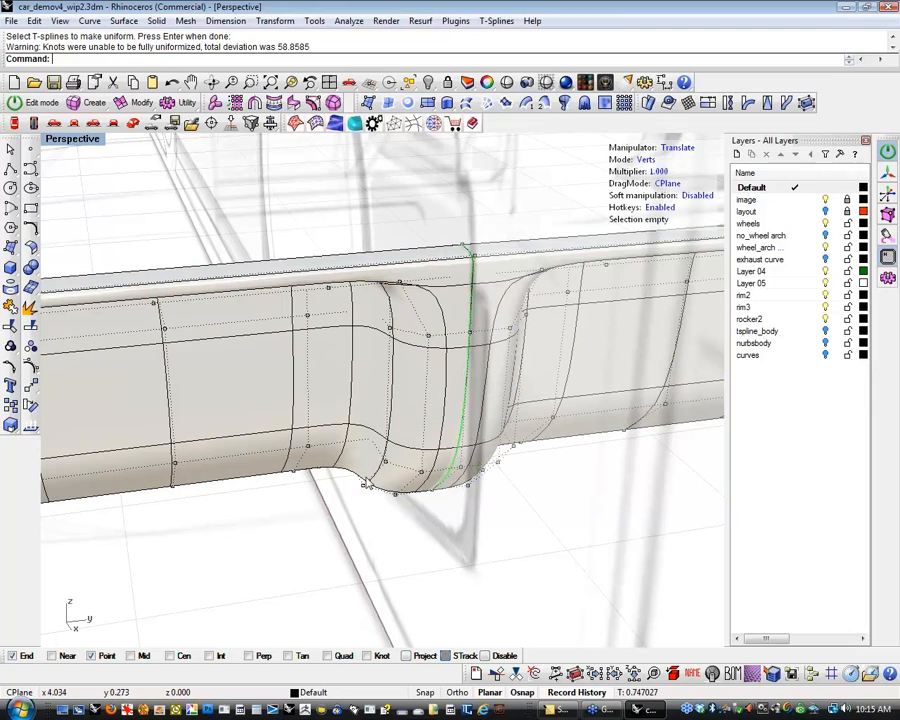
Move the two vertical edges at the recess's inner corner toward the centre seam.
key(s)
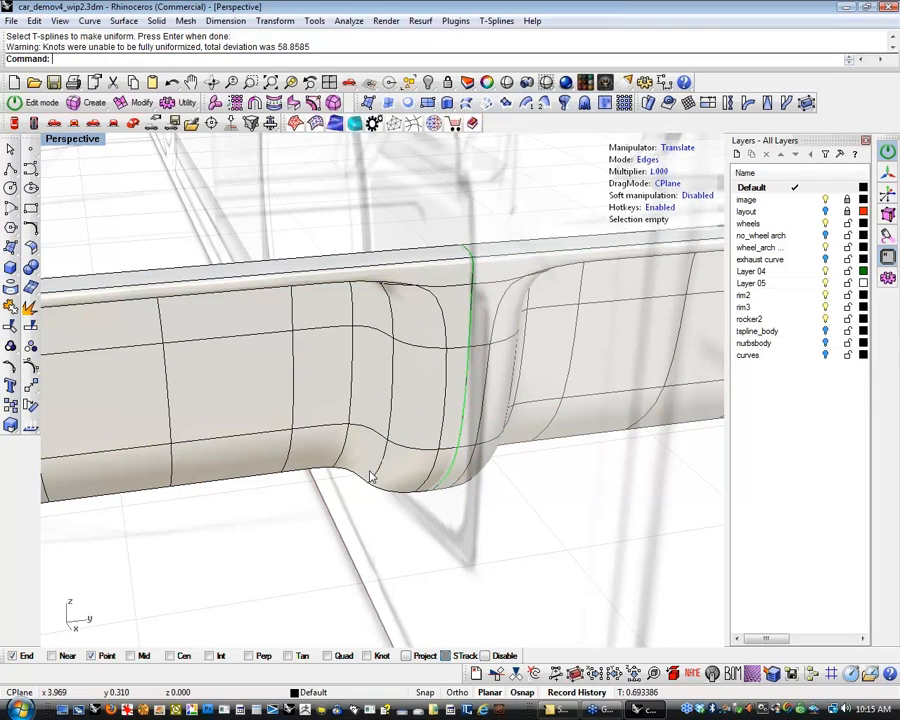
click(375, 473)
shift+click(393, 393)
drag(436, 441, 481, 431)
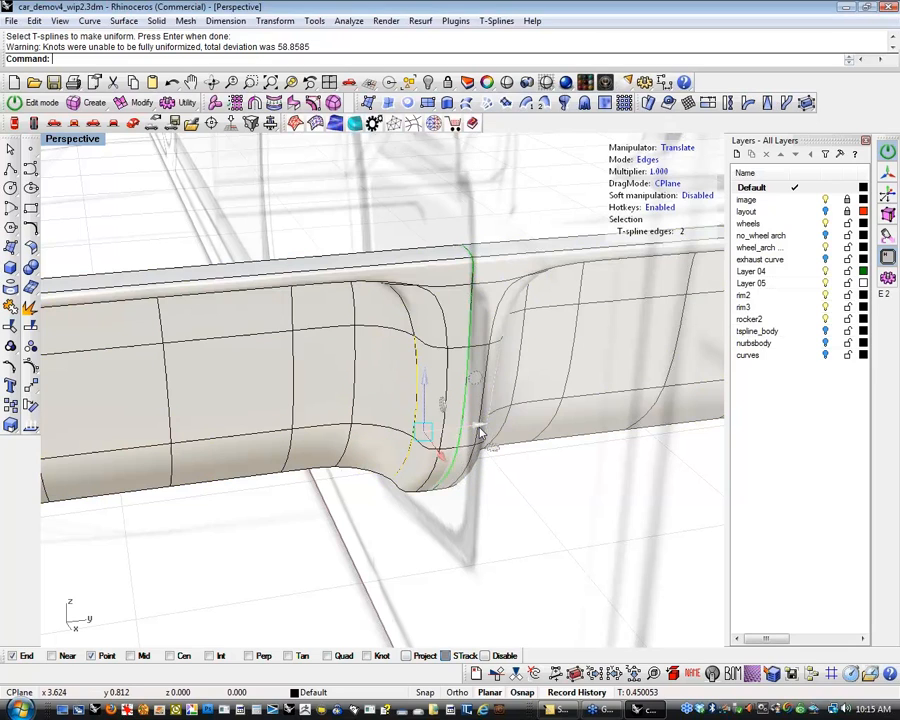
Move the next two vertical edges inside the recess toward the centre seam to even out the spacing.
click(357, 404)
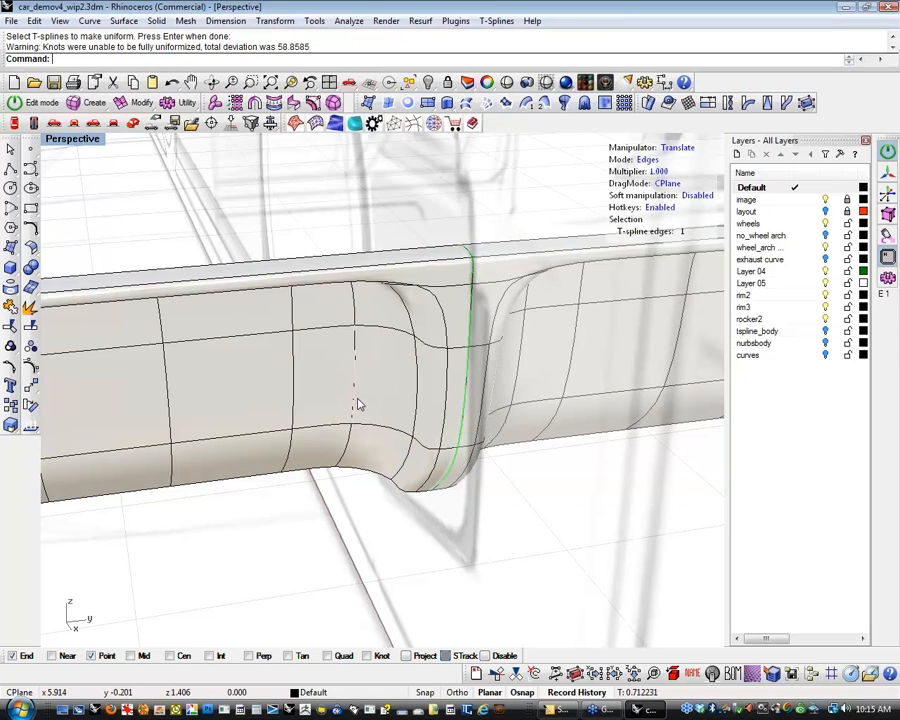
shift+click(349, 438)
drag(412, 414, 441, 419)
click(475, 526)
Show the hidden objects again with the Show command.
mouse_move(475, 526)
right_down()
mouse_move(325, 499)
mouse_move(514, 512)
mouse_move(468, 512)
mouse_move(605, 476)
mouse_move(603, 489)
mouse_move(502, 508)
mouse_move(289, 454)
mouse_move(368, 481)
mouse_move(402, 466)
mouse_move(378, 398)
right_up()
scroll(325, 499, down, 7)
scroll(380, 483, down, 5)
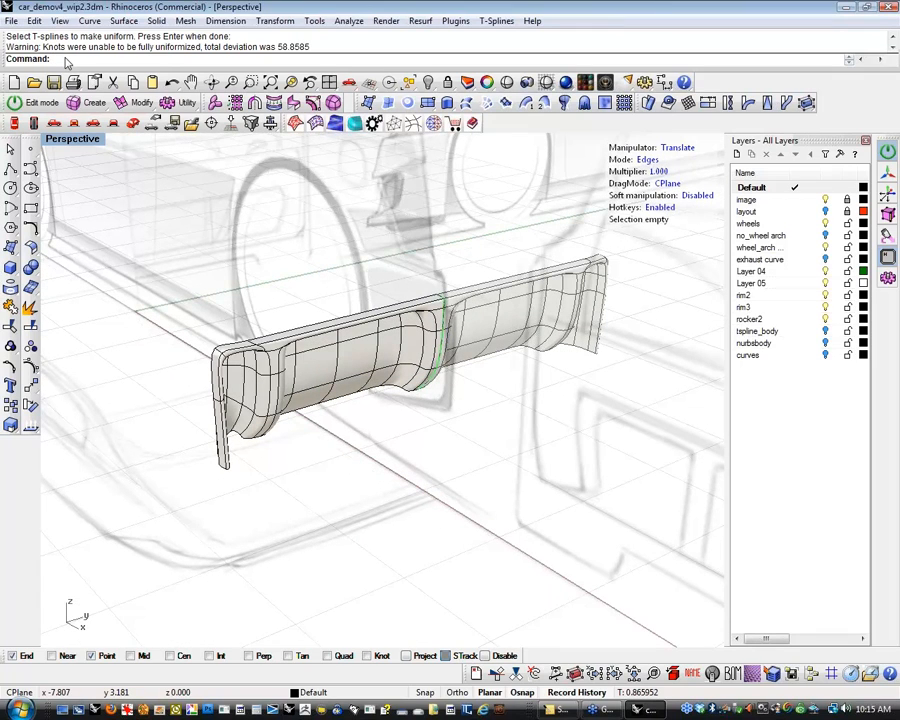
text(Show)
key(Return)
Select the rear panel's border edge loop, set its pivot at the outer lower corner and scale the loop slightly.
right_drag(480, 388, 169, 432)
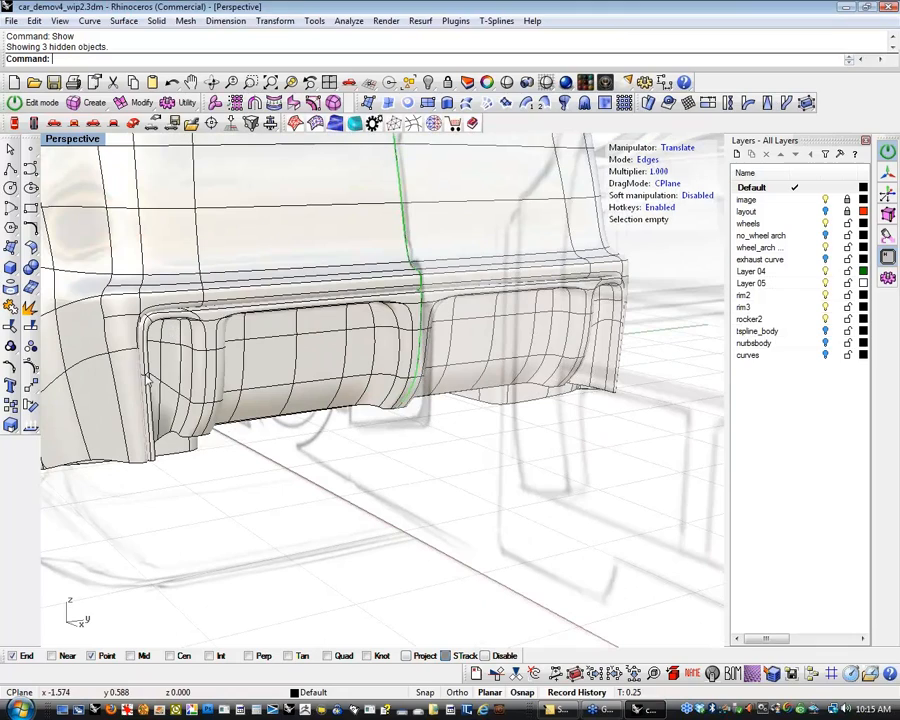
right_drag(414, 408, 577, 418)
double_click(305, 388)
scroll(580, 420, up, 6)
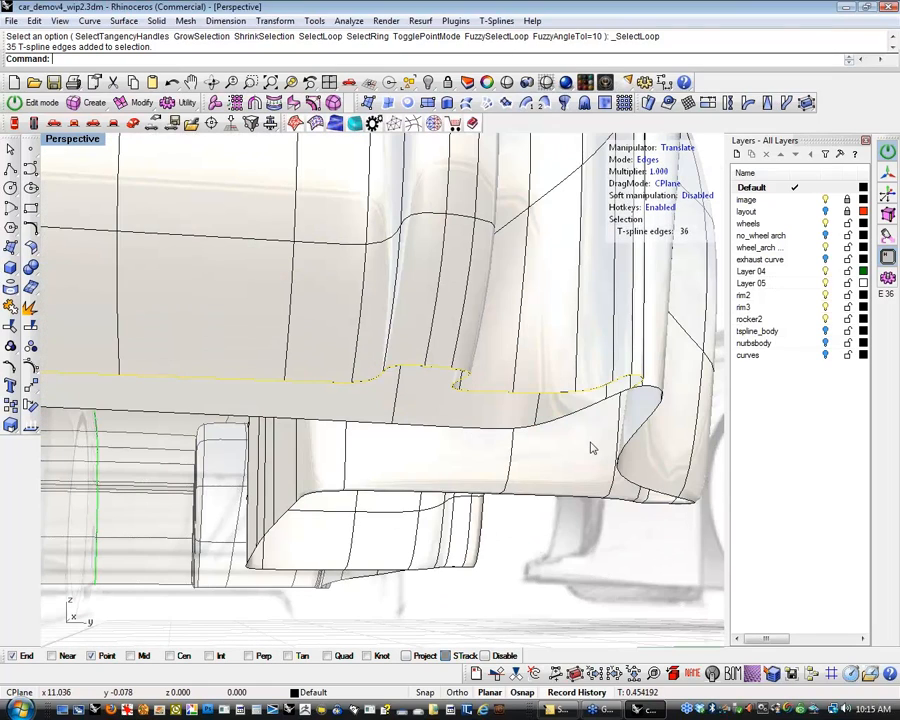
key(p)
click(635, 389)
right_drag(636, 394, 476, 519)
key(e)
double_click(480, 382)
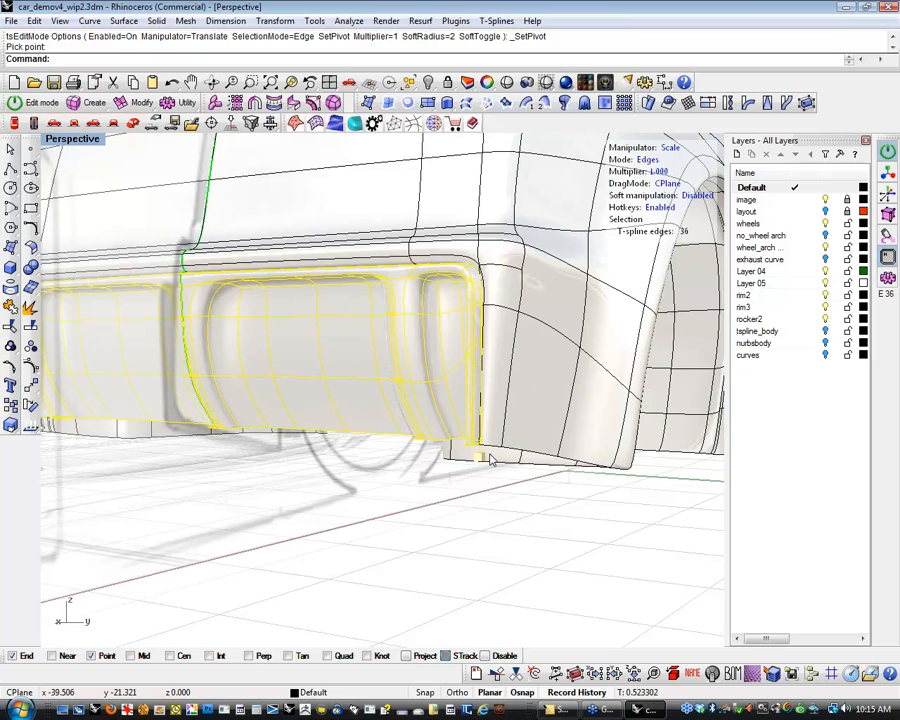
drag(490, 460, 488, 459)
click(355, 498)
Insert simple edges on one side only of two vertical rear-face edges, about midway to the centre line.
right_drag(358, 498, 522, 550)
scroll(426, 462, up, 7)
shift+right_drag(426, 462, 403, 488)
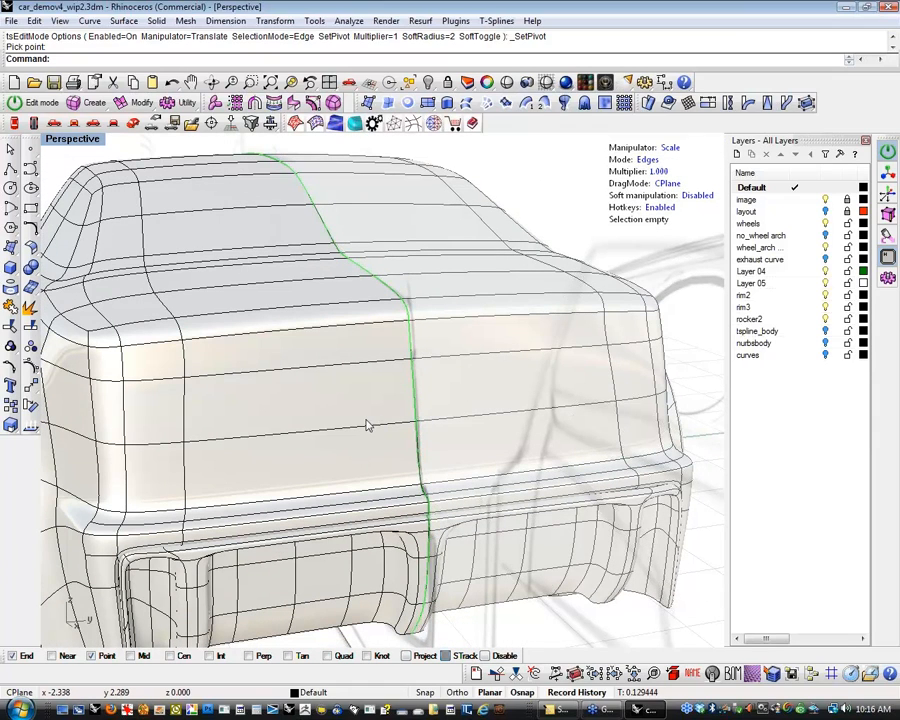
click(185, 412)
shift+click(185, 484)
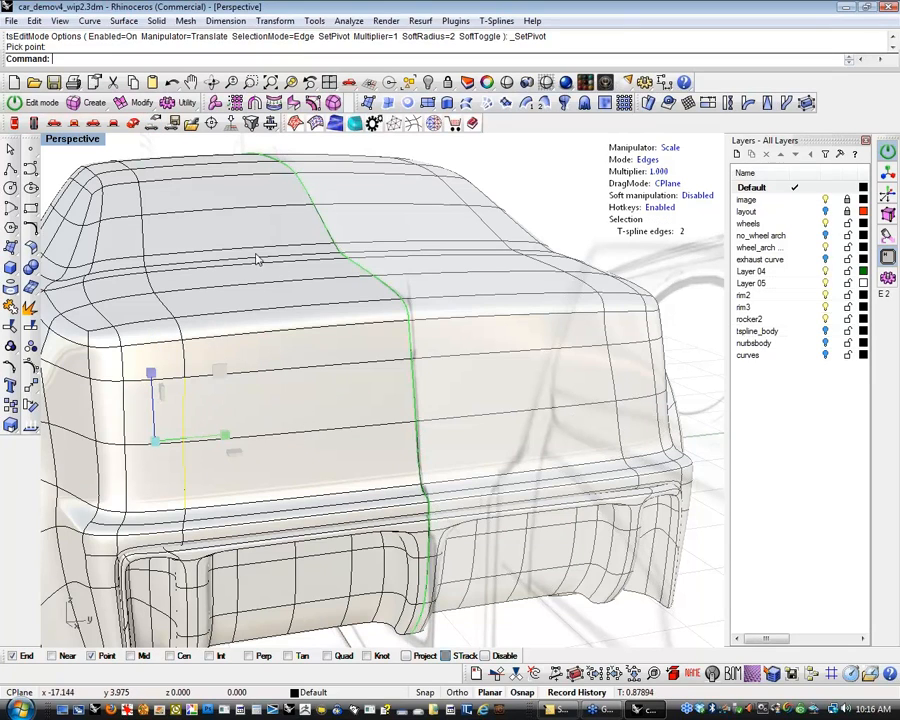
click(132, 111)
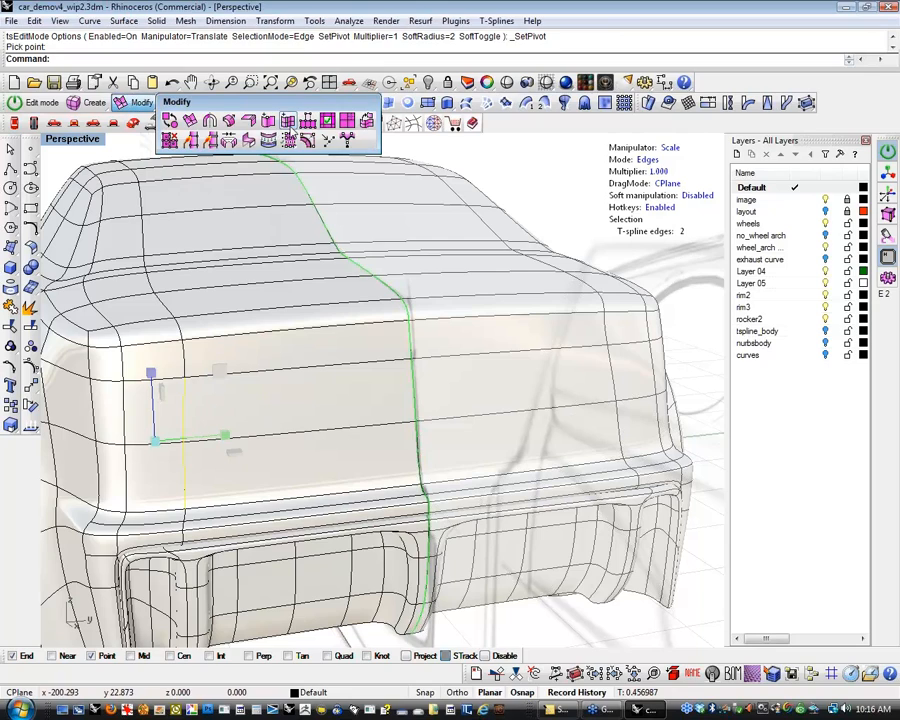
click(288, 122)
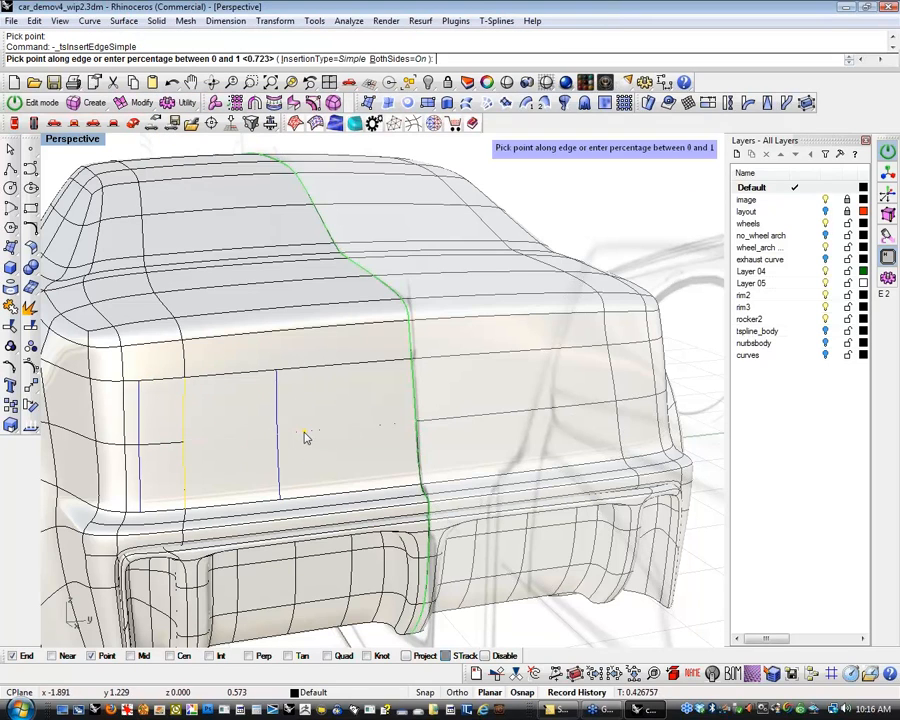
click(403, 58)
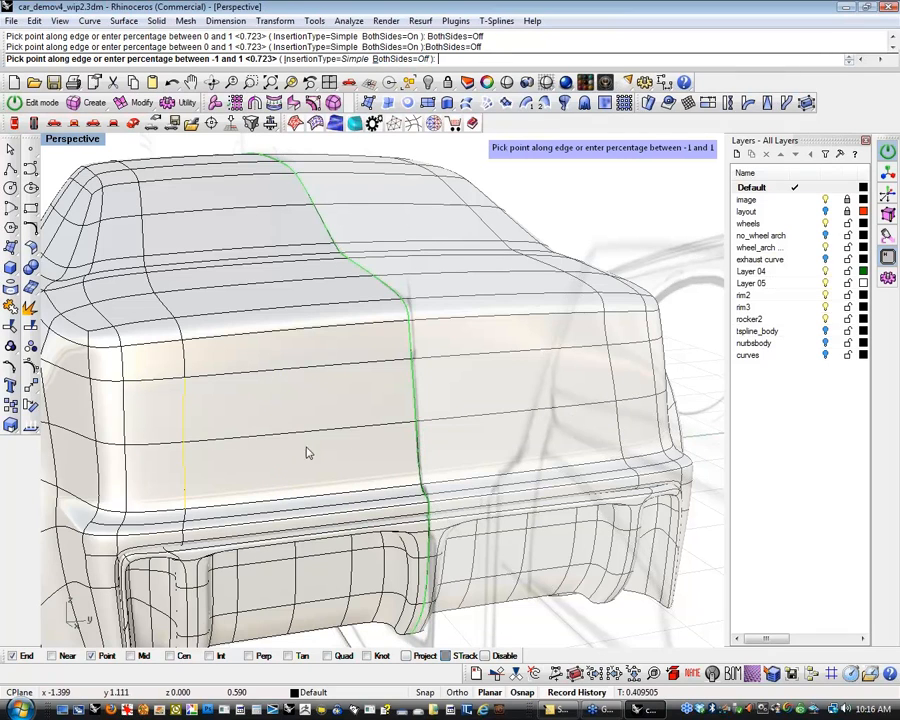
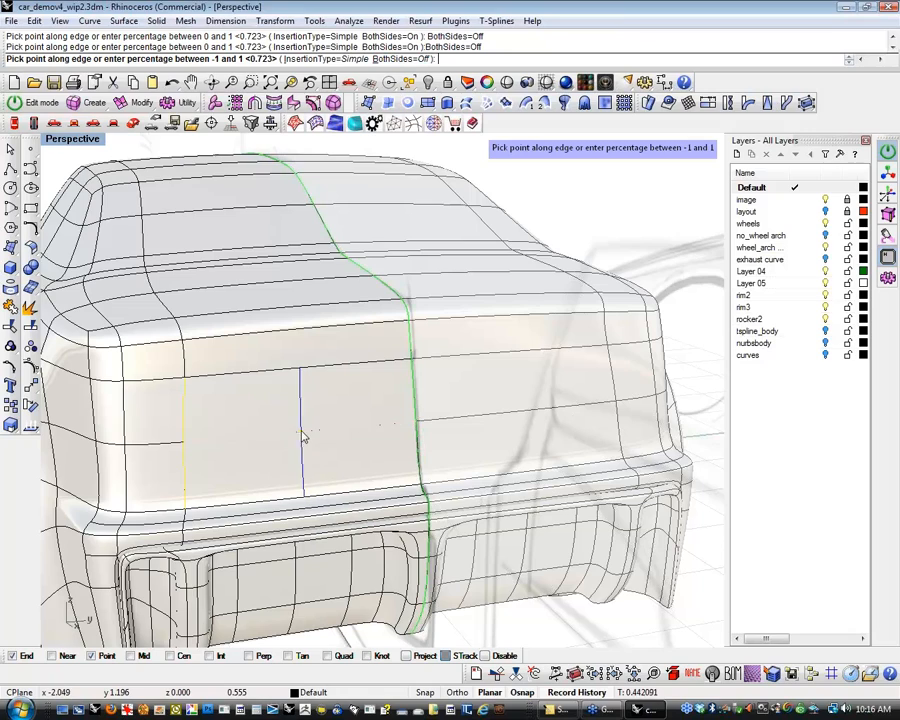
click(303, 433)
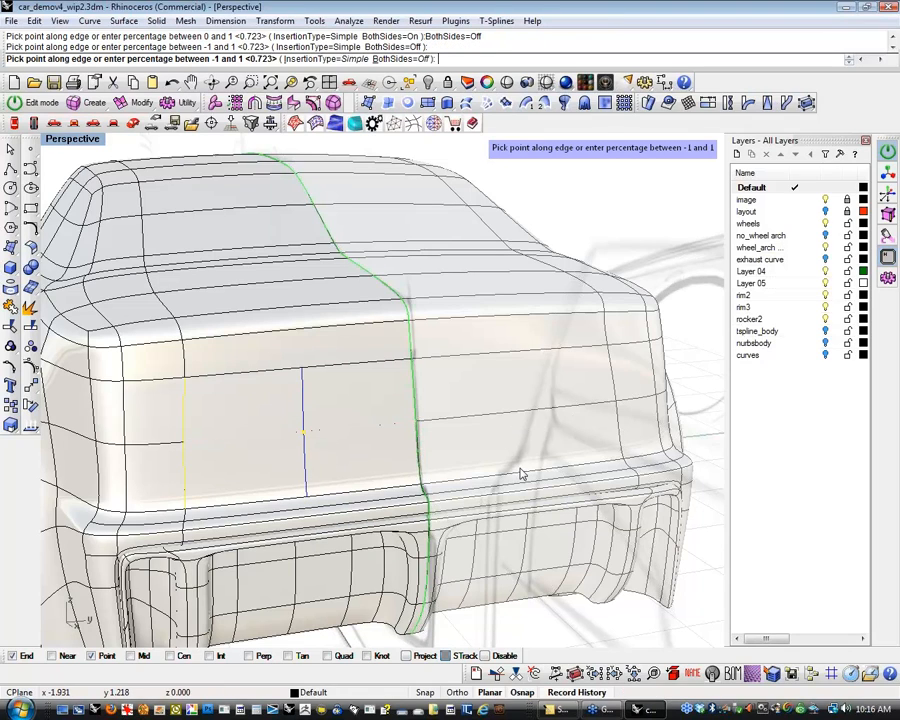
key(Return)
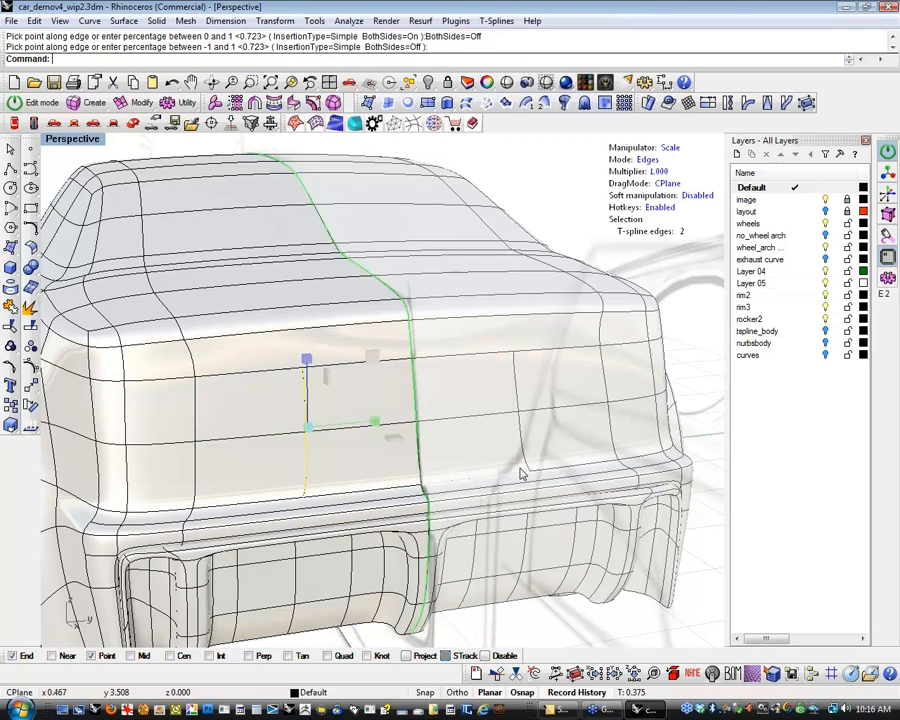
Isolate the car body by hiding all other objects.
right_drag(441, 477, 500, 445)
click(718, 384)
right_drag(705, 384, 493, 437)
click(486, 435)
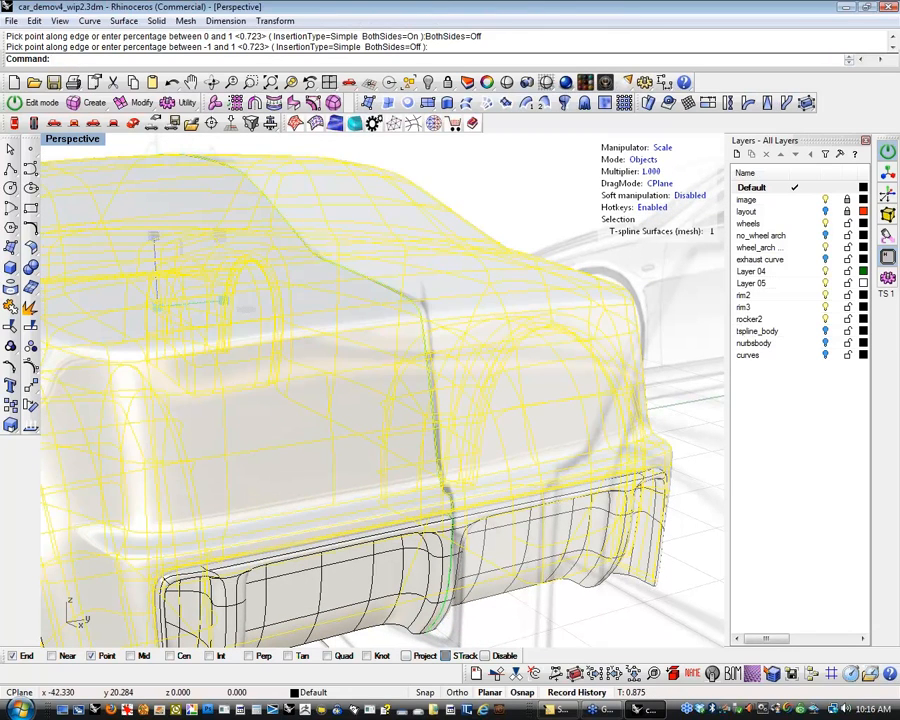
key(ctrl+i)
key(ctrl+h)
In box display, extrude the four central faces of the car's rear inward twice to form a recess.
right_drag(366, 438, 426, 466)
key(b)
key(d)
click(366, 487)
shift+click(478, 428)
shift+click(482, 486)
shift+click(363, 460)
key(w)
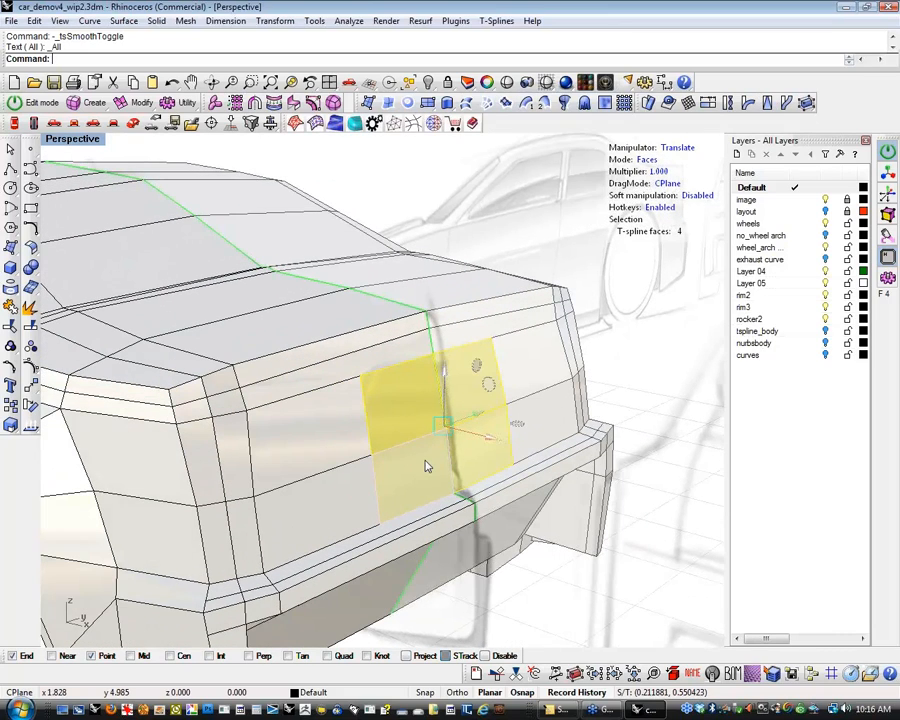
alt+drag(485, 438, 474, 442)
right_drag(474, 442, 496, 414)
alt+drag(494, 423, 488, 423)
right_drag(486, 364, 612, 432)
click(661, 366)
Switch the car body to smooth display and inspect the new rear recess.
right_drag(661, 368, 370, 327)
right_drag(404, 335, 371, 385)
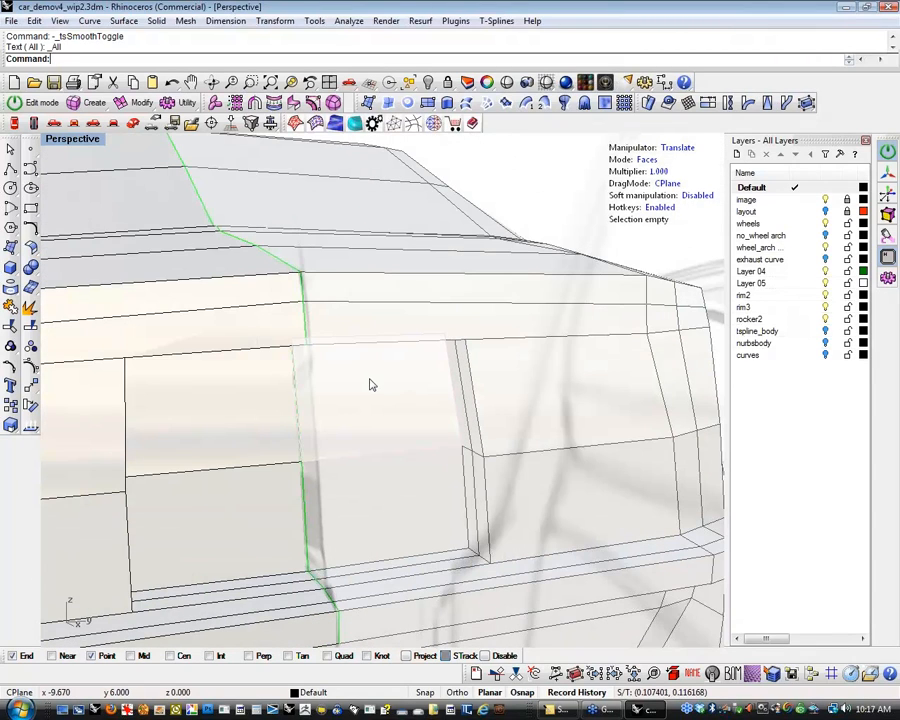
key(Tab)
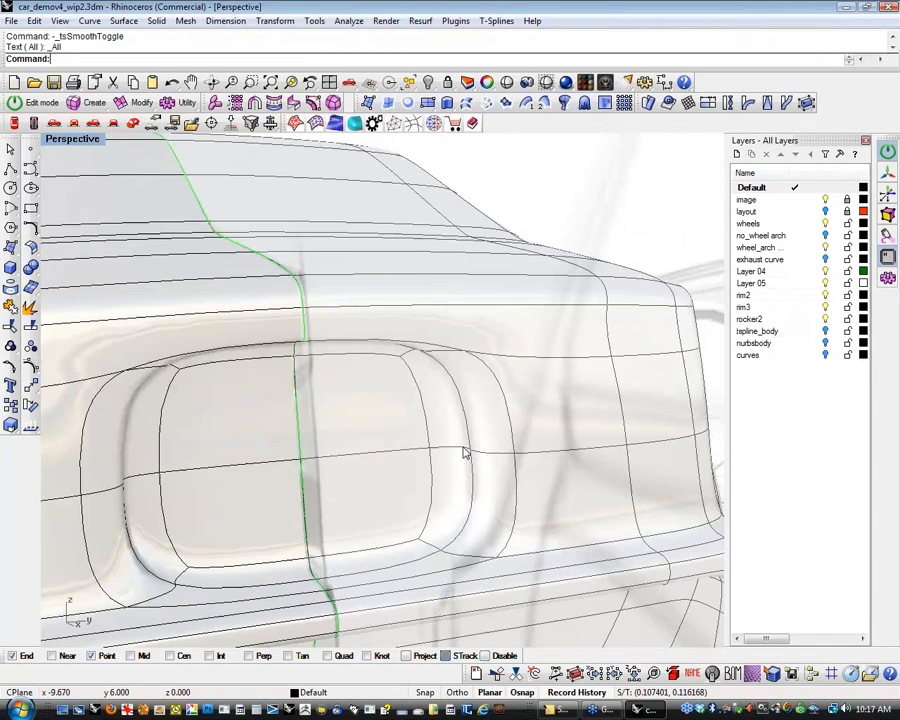
key(Tab)
right_drag(464, 450, 533, 469)
Insert simple edges on both sides of the middle edge across the recess's side wall.
click(464, 446)
click(137, 104)
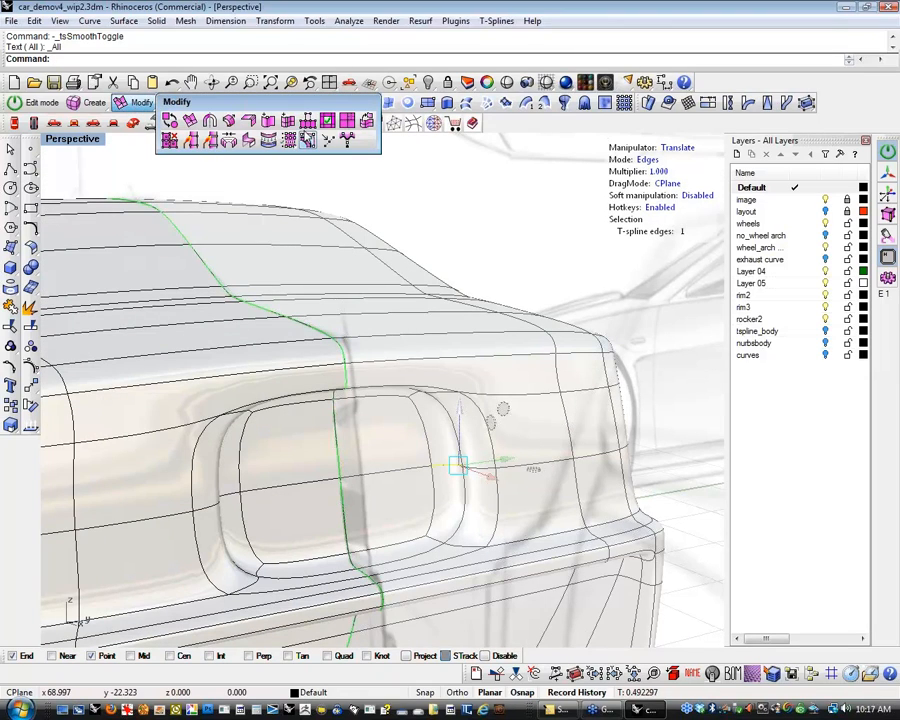
click(288, 120)
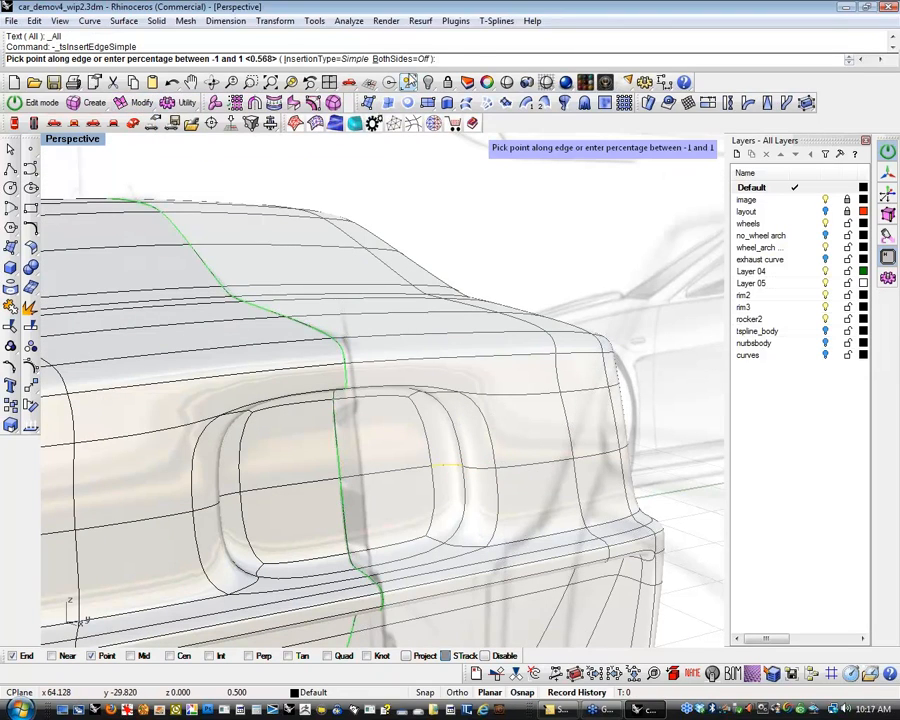
click(403, 59)
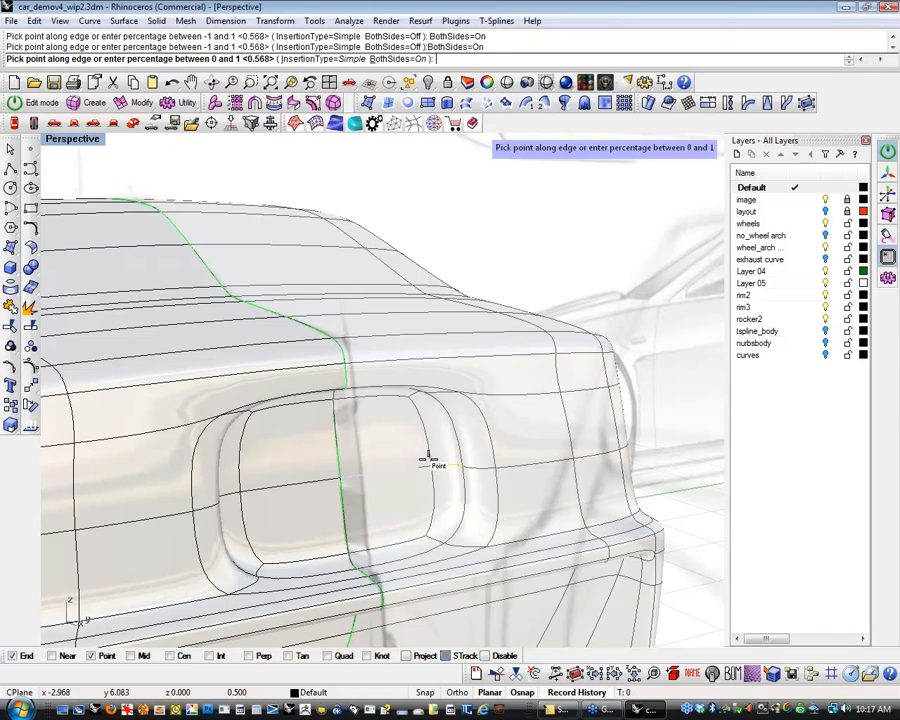
scroll(425, 440, up, 2)
scroll(425, 440, up, 1)
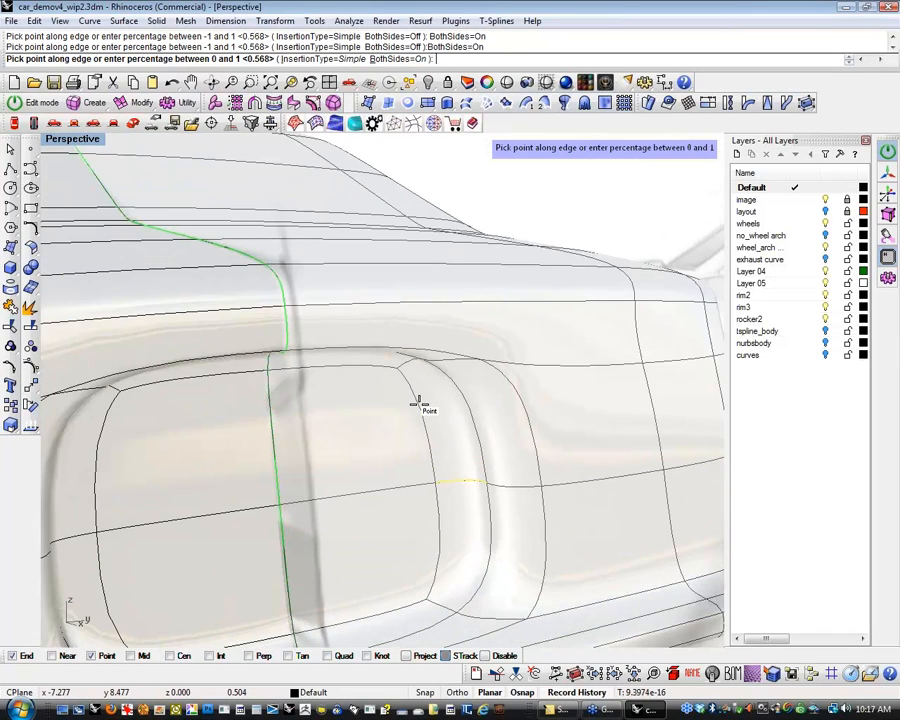
click(423, 412)
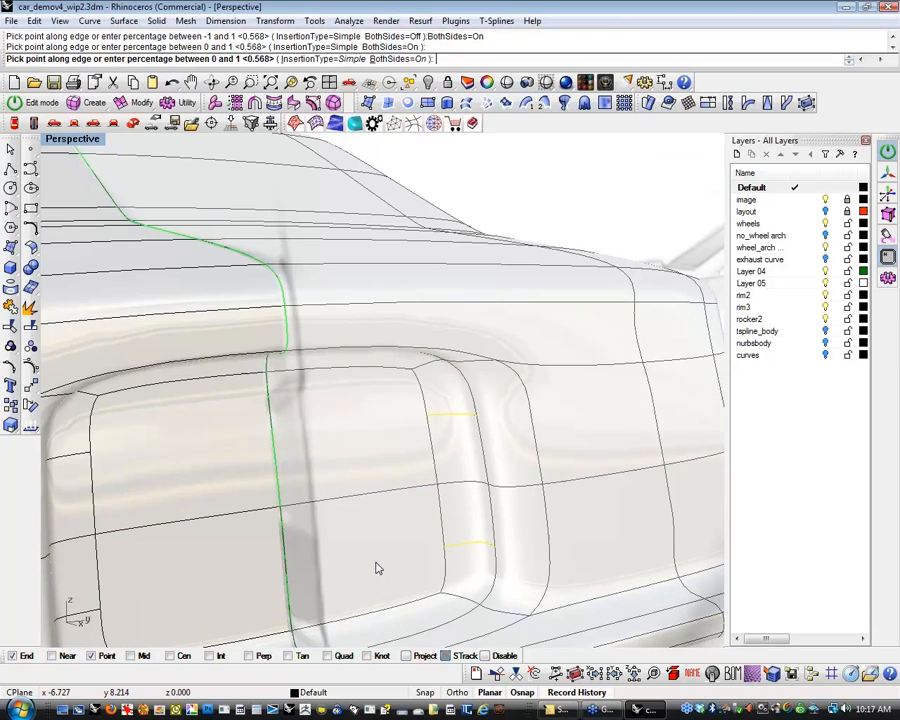
right_click(378, 568)
Insert simple edges on both sides of the centre-line edge in the recess's upper wall.
shift+right_drag(402, 500, 430, 494)
click(302, 322)
right_click(268, 330)
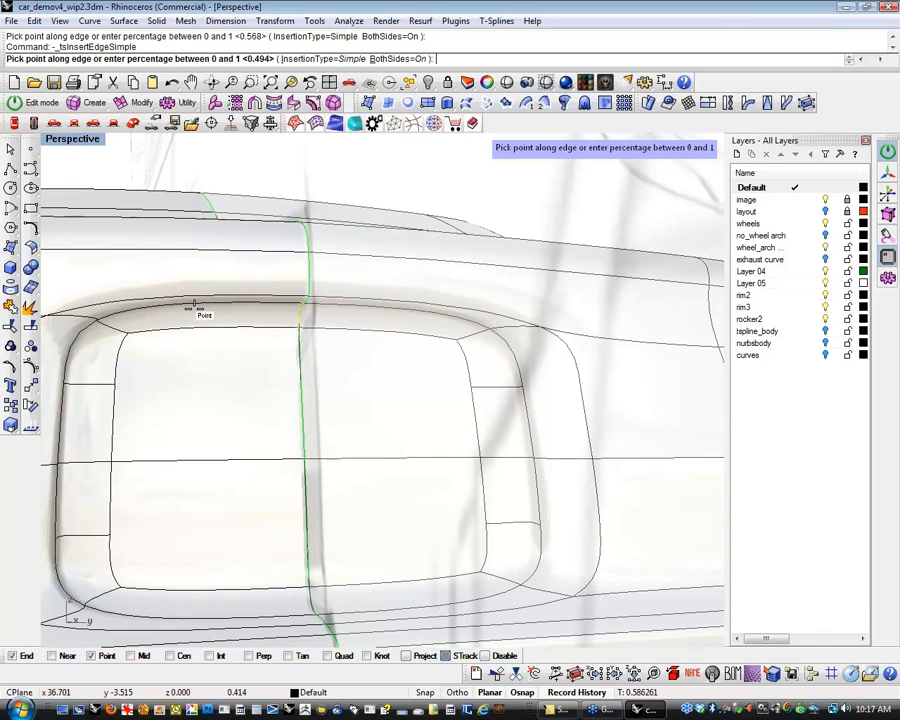
click(196, 326)
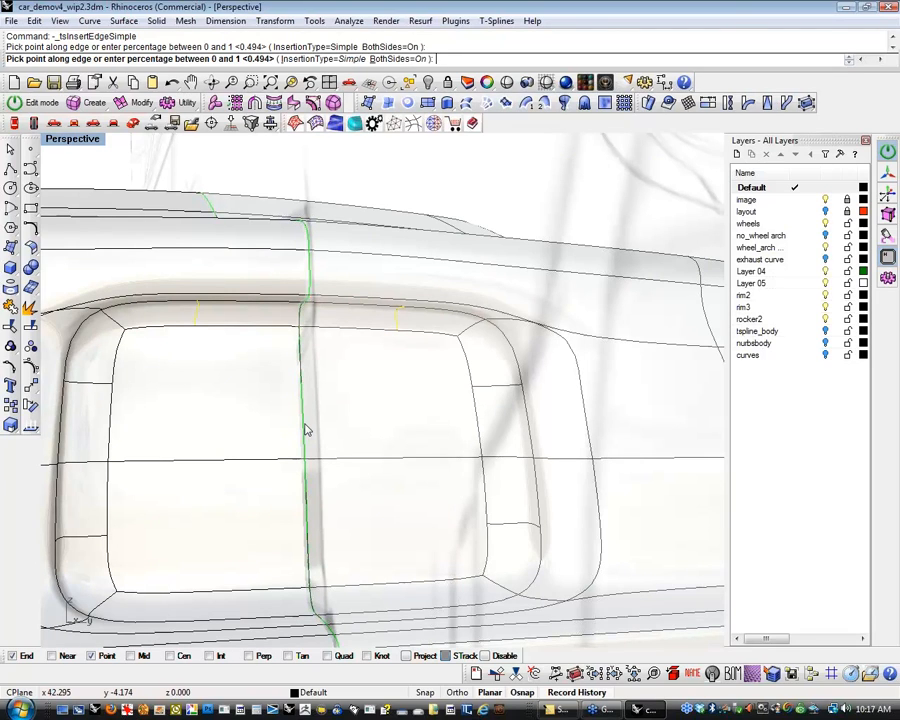
Finish the edge insertion and lower the two faces on one half of the recess's upper wall.
right_click(307, 429)
scroll(327, 384, down, 8)
right_drag(327, 384, 343, 362)
scroll(422, 438, up, 7)
key(Escape)
click(377, 329)
key(Escape)
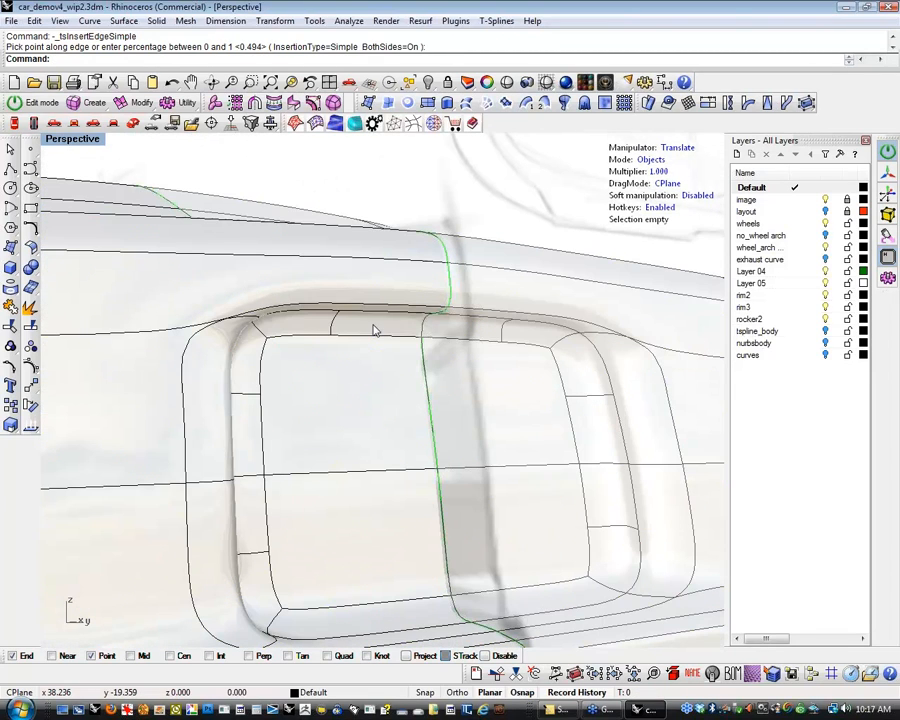
key(d)
click(368, 330)
shift+click(292, 324)
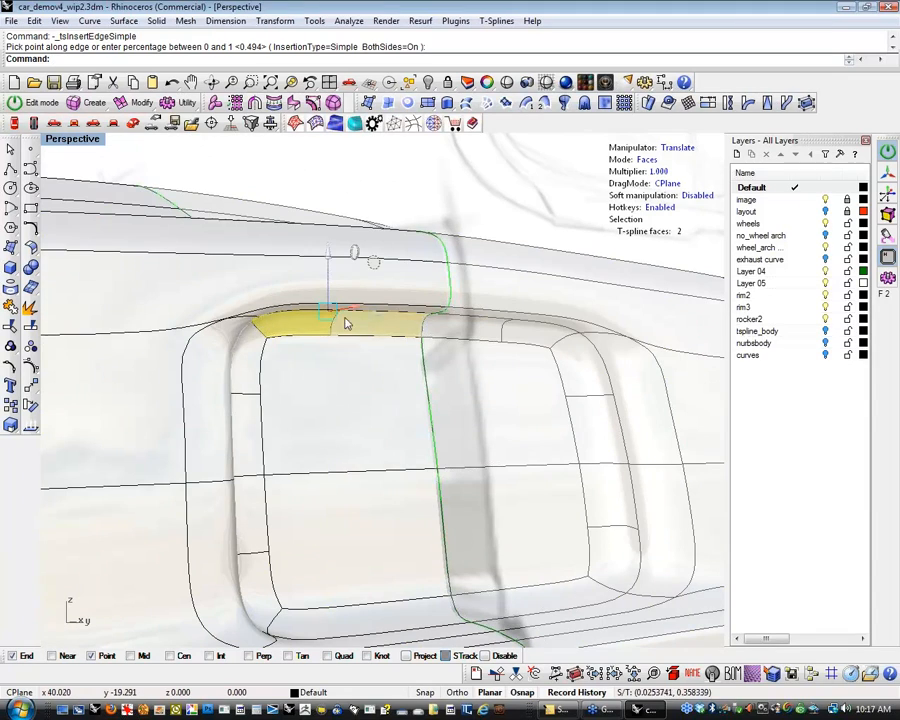
drag(331, 257, 340, 296)
scroll(372, 372, up, 4)
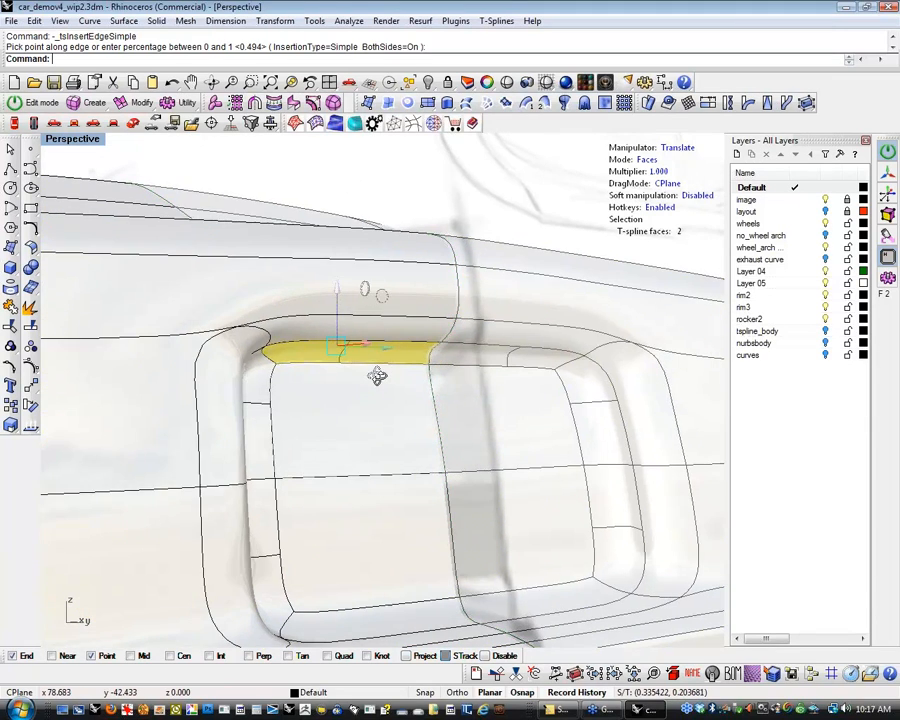
Lower the edge along the outer upper rim of the recess and adjust its front-to-back position.
key(s)
click(405, 350)
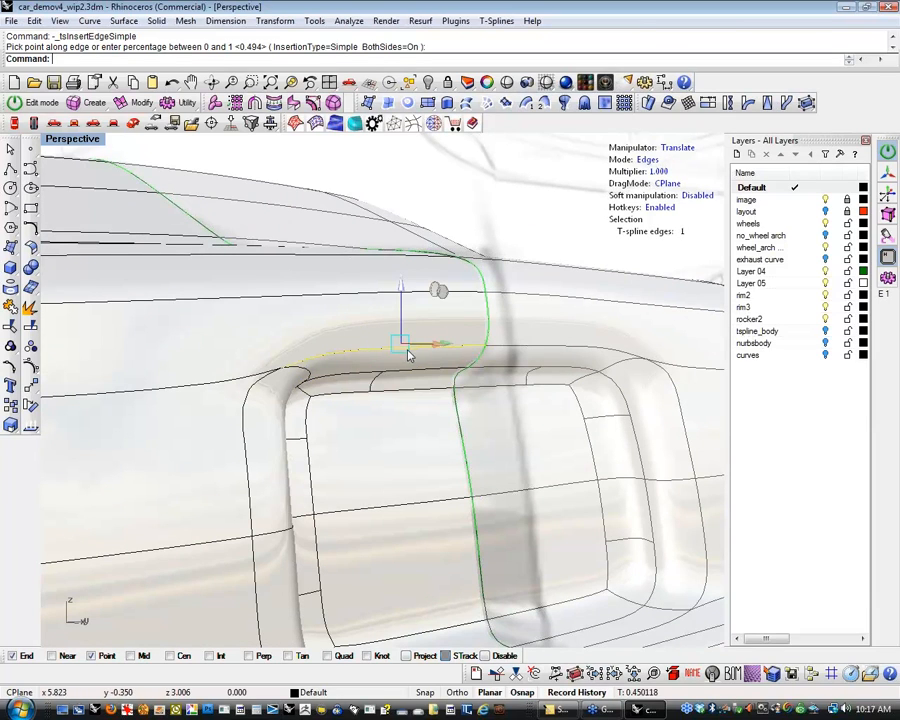
drag(401, 293, 407, 311)
right_drag(422, 376, 576, 466)
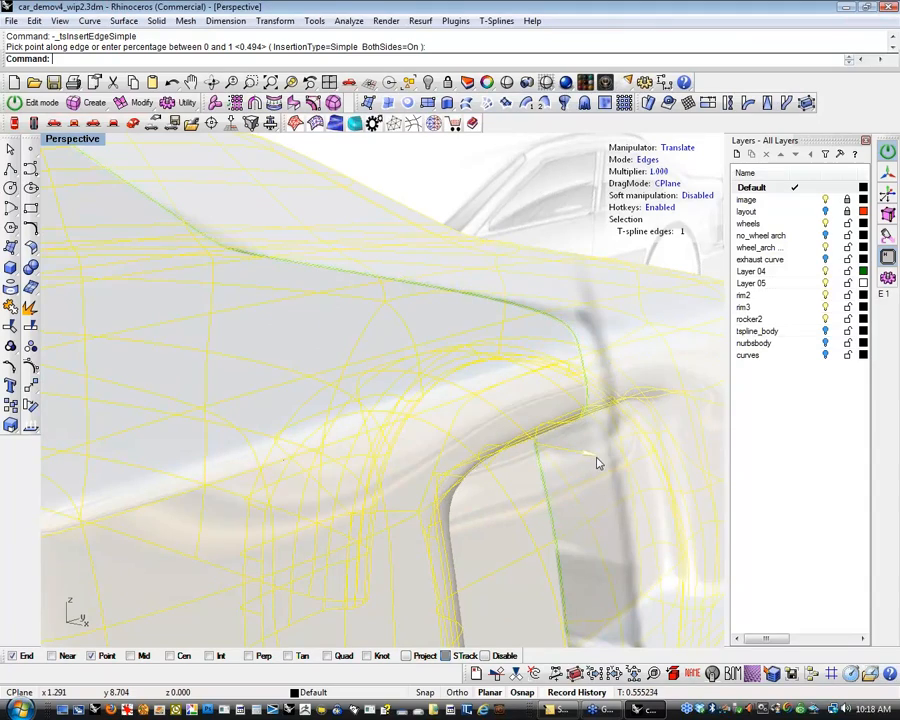
drag(608, 467, 607, 467)
right_drag(607, 467, 517, 419)
scroll(446, 424, down, 4)
scroll(519, 418, up, 3)
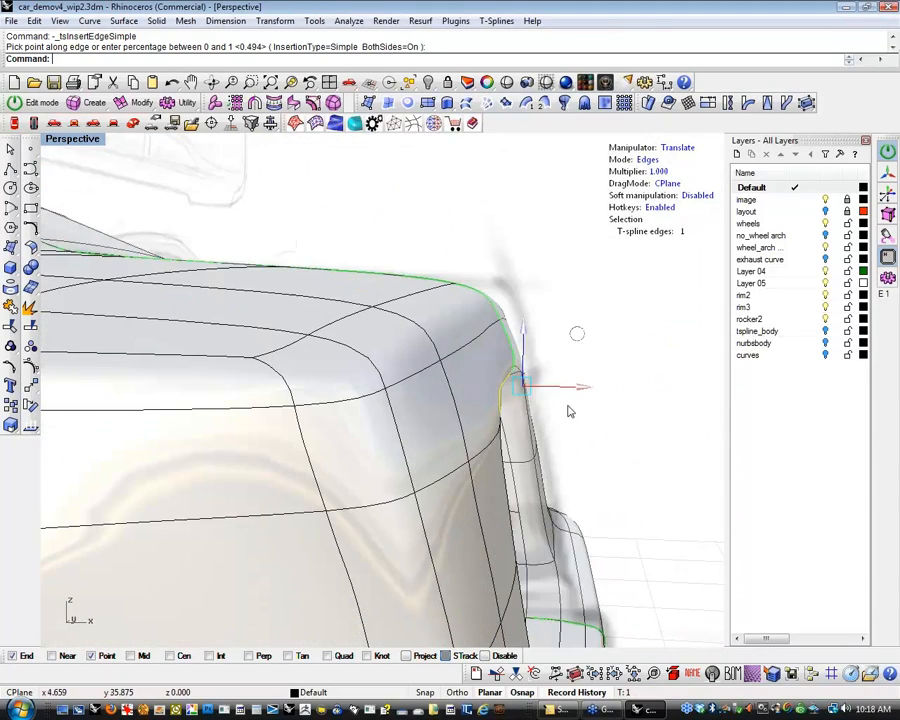
Try to move the recess's upper rim edge further rearward, and undo the move.
drag(590, 399, 592, 399)
right_drag(640, 472, 599, 476)
key(ctrl+z)
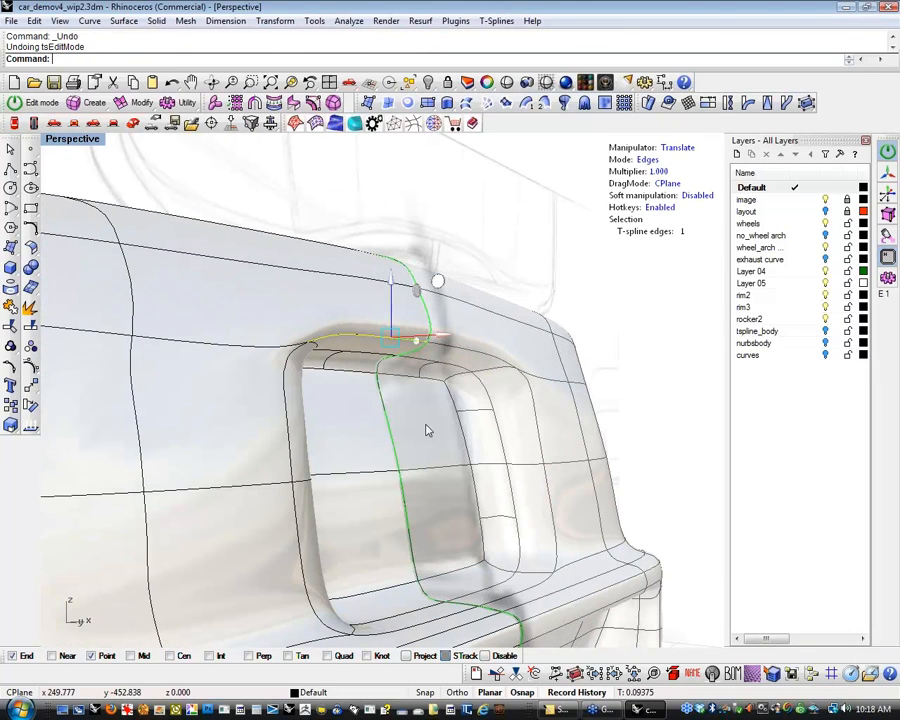
Select the two neighbouring edges along the recess's upper wall and move them rearward.
key(Escape)
click(378, 356)
shift+click(430, 361)
drag(444, 360, 473, 361)
mouse_move(473, 366)
right_down()
mouse_move(494, 403)
mouse_move(516, 382)
mouse_move(506, 366)
mouse_move(207, 368)
mouse_move(243, 370)
mouse_move(317, 321)
mouse_move(352, 327)
mouse_move(335, 350)
right_up()
Select four edges on the side wall of the recess and shift them sideways, away from the centre line.
click(360, 386)
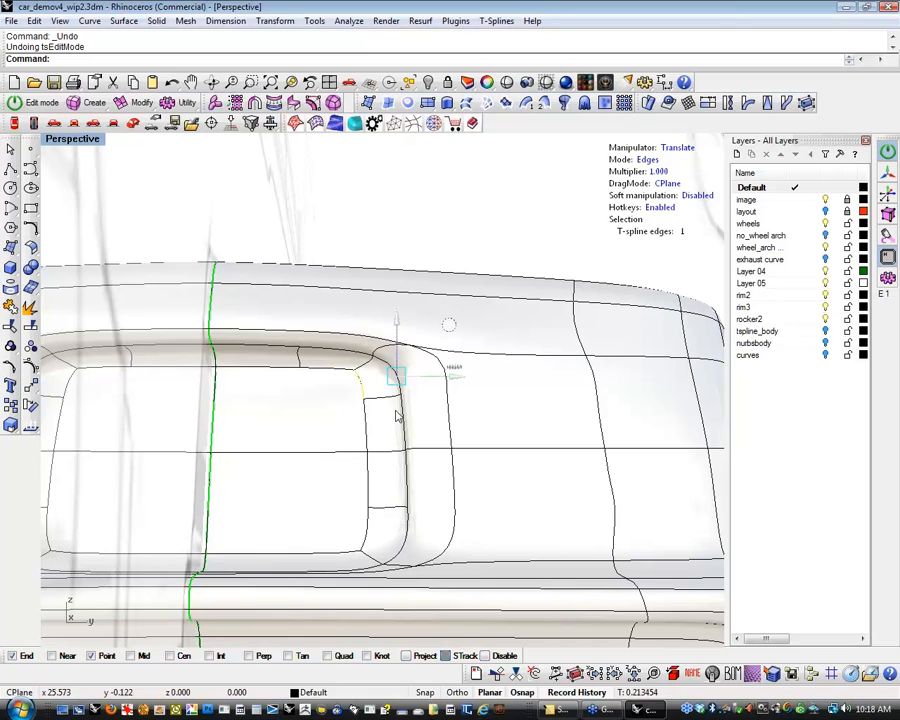
shift+click(368, 528)
shift+click(454, 474)
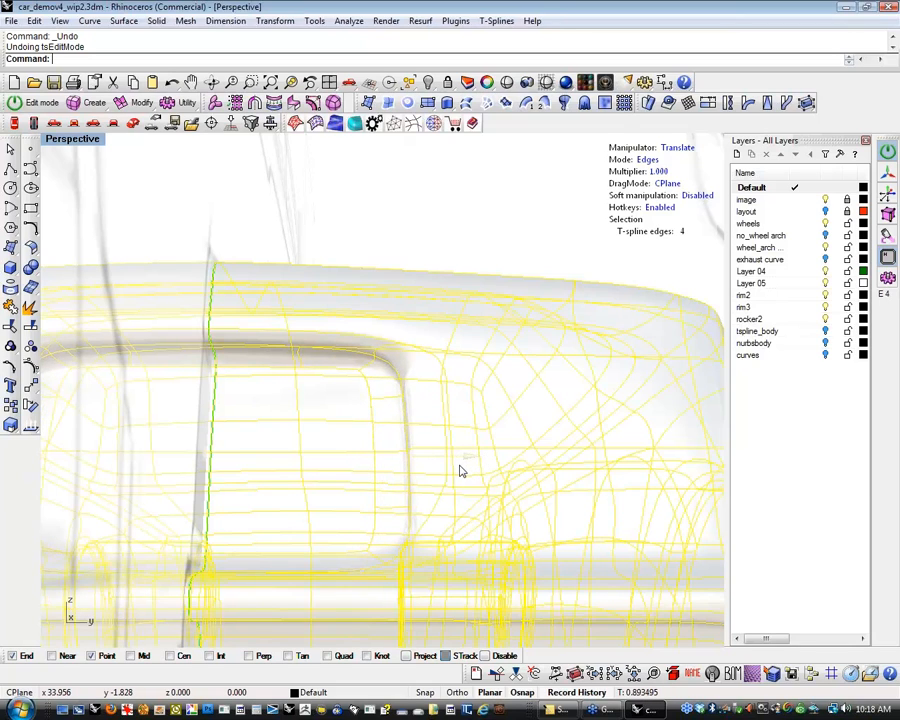
right_drag(430, 502, 313, 386)
scroll(251, 384, down, 2)
Select the edges of the recess's upper wall, exclude the stray ones, and lower the 18 selected edges.
drag(196, 352, 434, 396)
right_drag(356, 410, 544, 431)
scroll(544, 431, down, 6)
ctrl+drag(104, 235, 337, 467)
right_drag(390, 464, 491, 463)
scroll(505, 414, up, 6)
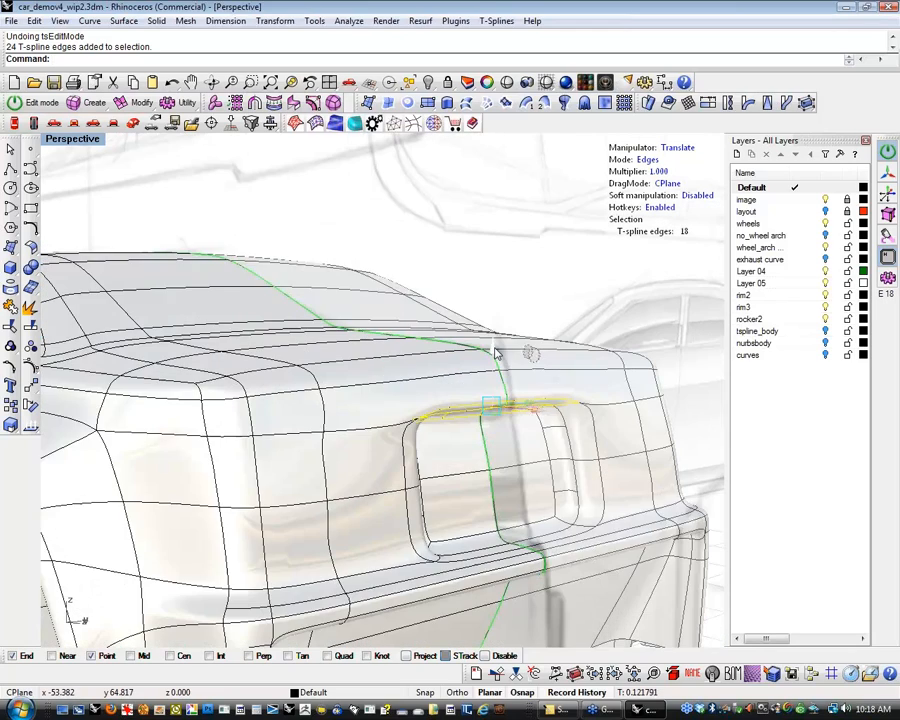
click(497, 363)
drag(497, 363, 497, 360)
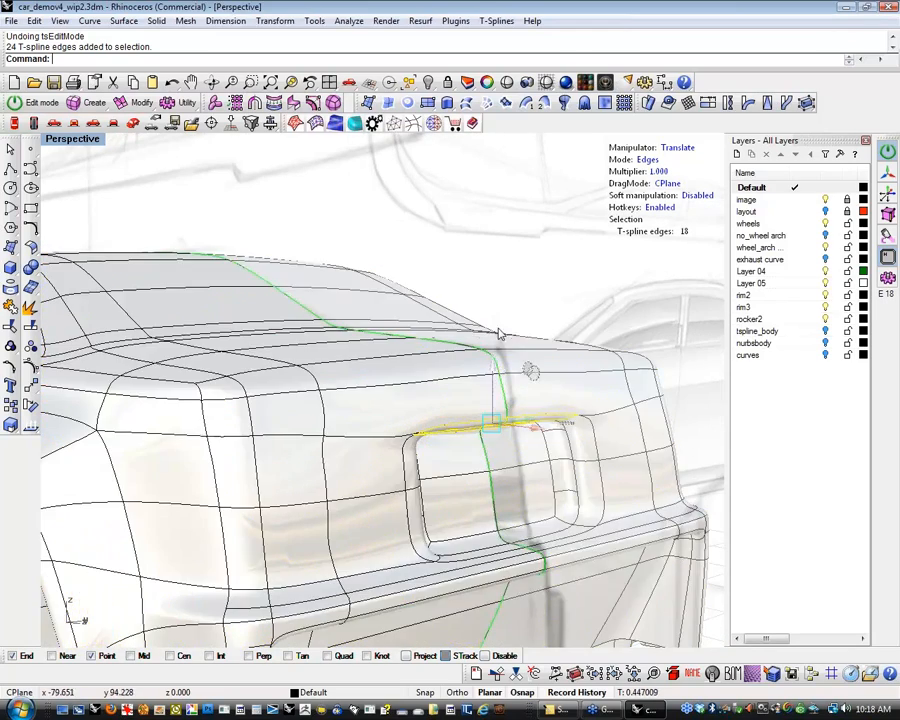
click(522, 299)
Move the edge on the recess's side wall forward, deeper into the body.
right_drag(478, 430, 307, 475)
scroll(275, 432, up, 6)
right_drag(275, 432, 272, 399)
click(268, 429)
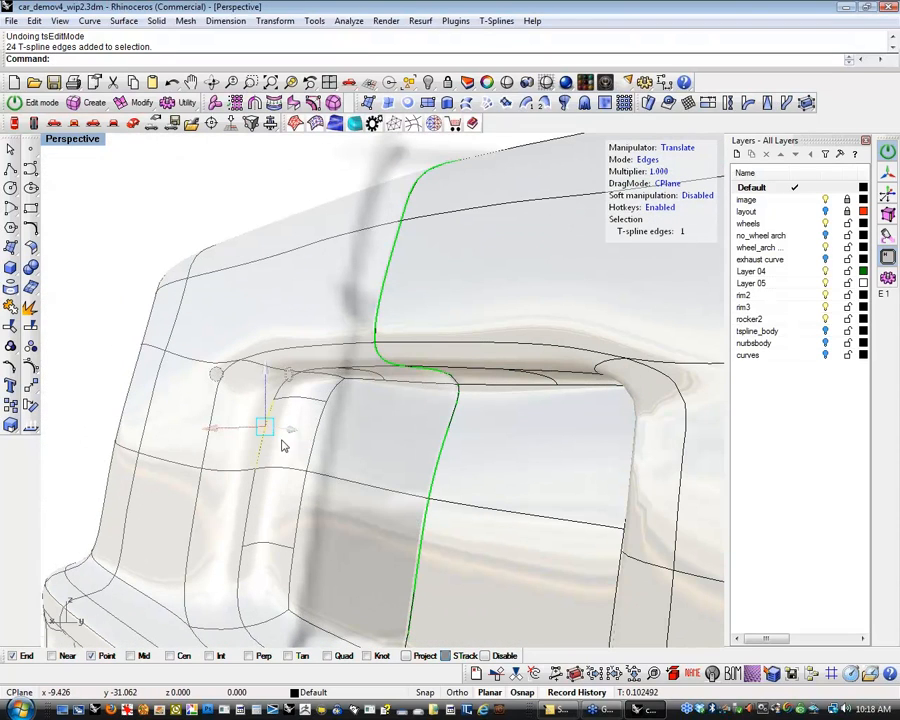
drag(209, 428, 235, 425)
Insert a simple edge beneath the two centre edges above the recess, with BothSides set to Off.
right_drag(288, 456, 380, 438)
scroll(570, 448, up, 6)
shift+click(563, 352)
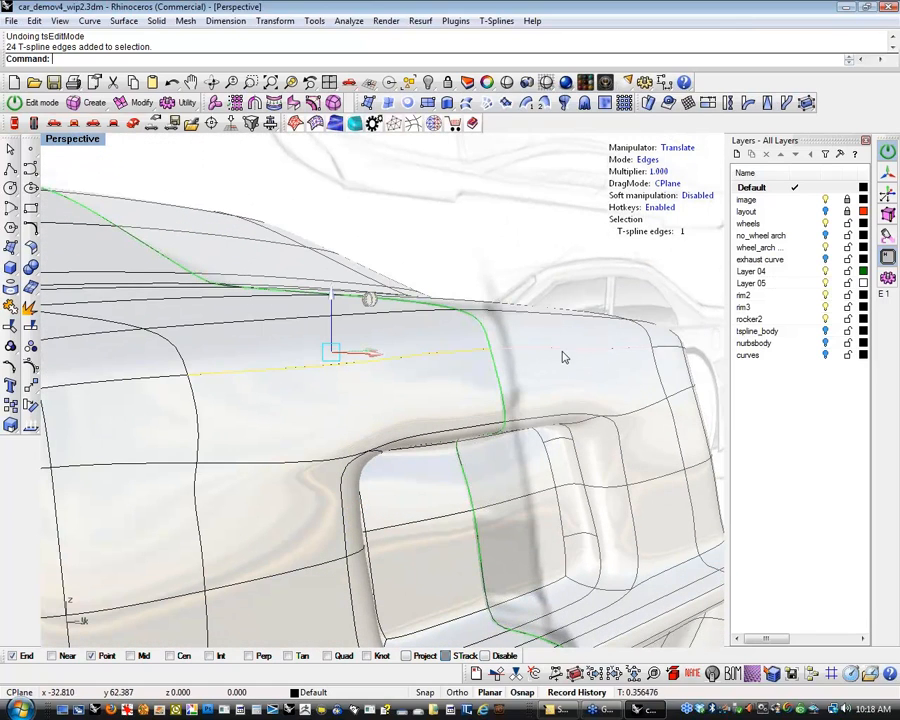
click(133, 104)
click(288, 120)
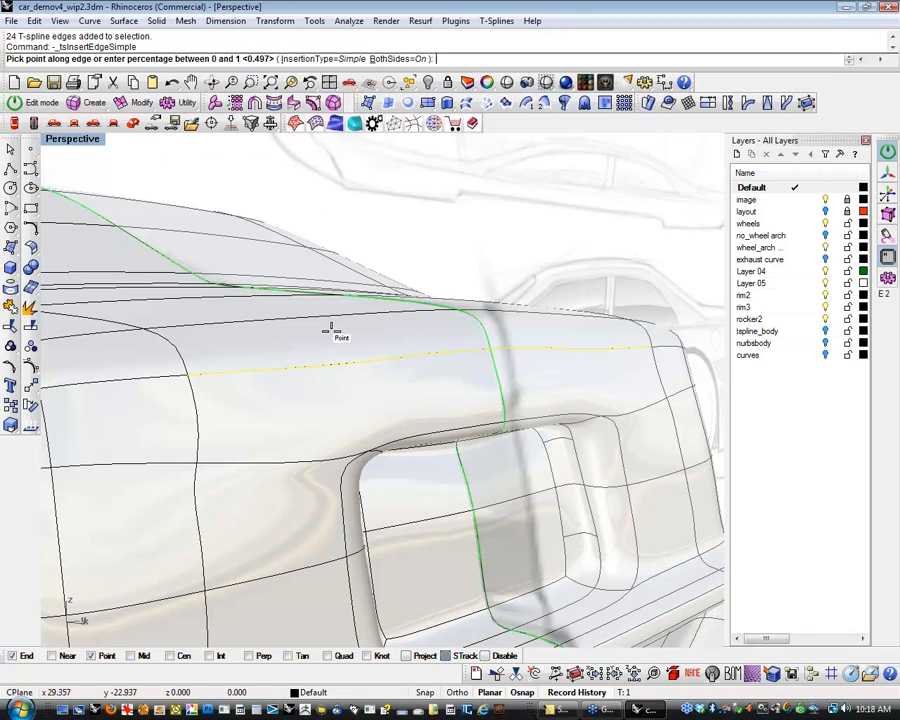
click(405, 58)
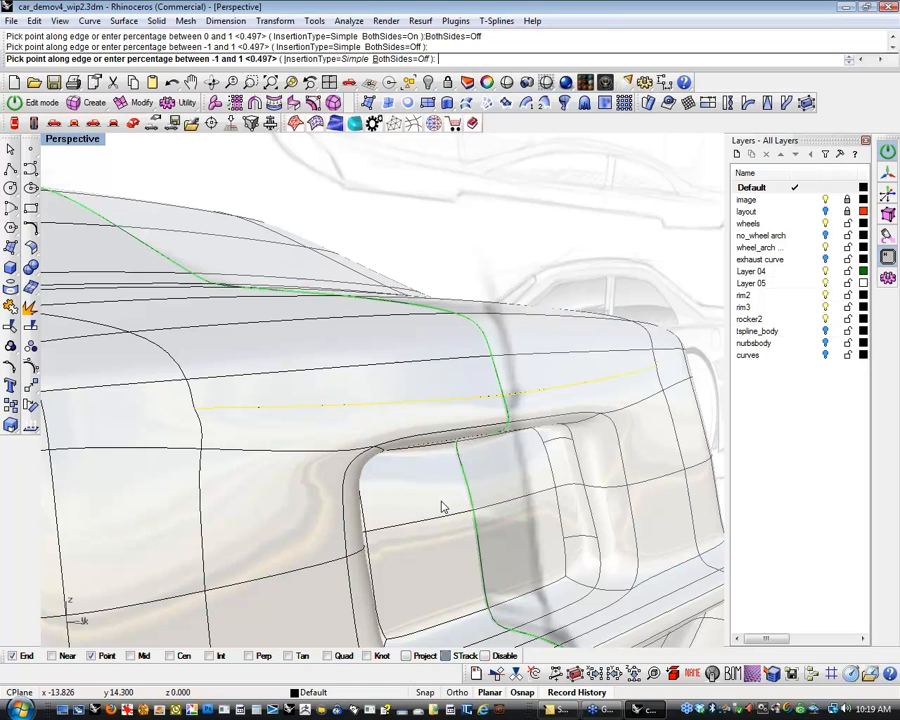
click(443, 507)
In vertex mode, reposition the centre-line vertex at the recess's upper rim front to back and in height.
right_drag(450, 496, 490, 518)
key(a)
click(629, 391)
double_click(465, 386)
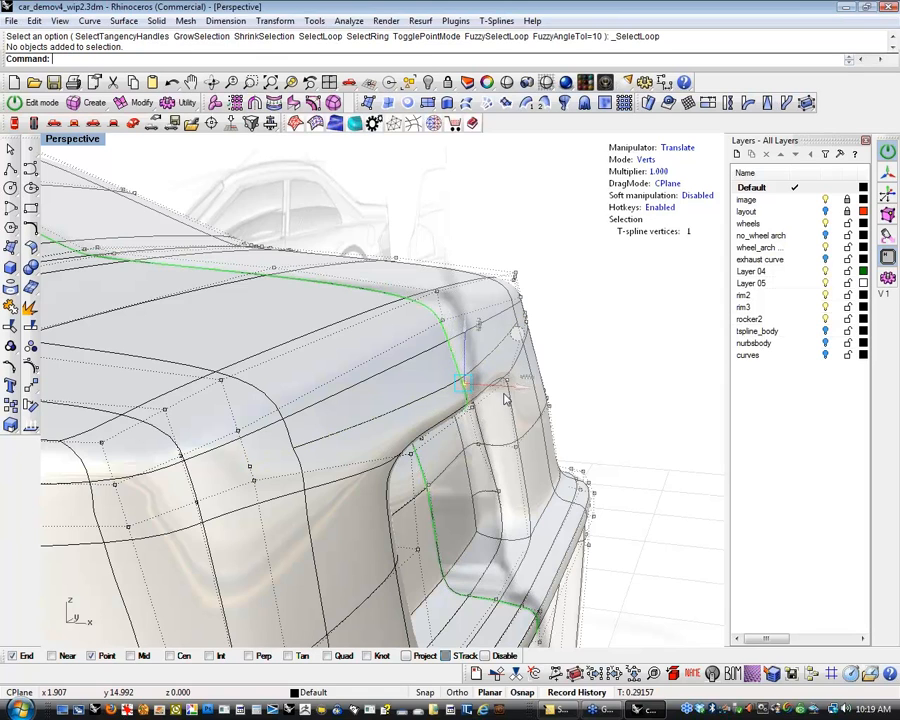
drag(530, 395, 555, 403)
right_drag(555, 403, 358, 445)
drag(381, 443, 403, 451)
mouse_move(389, 387)
mouse_down()
mouse_move(391, 369)
mouse_move(391, 383)
mouse_up()
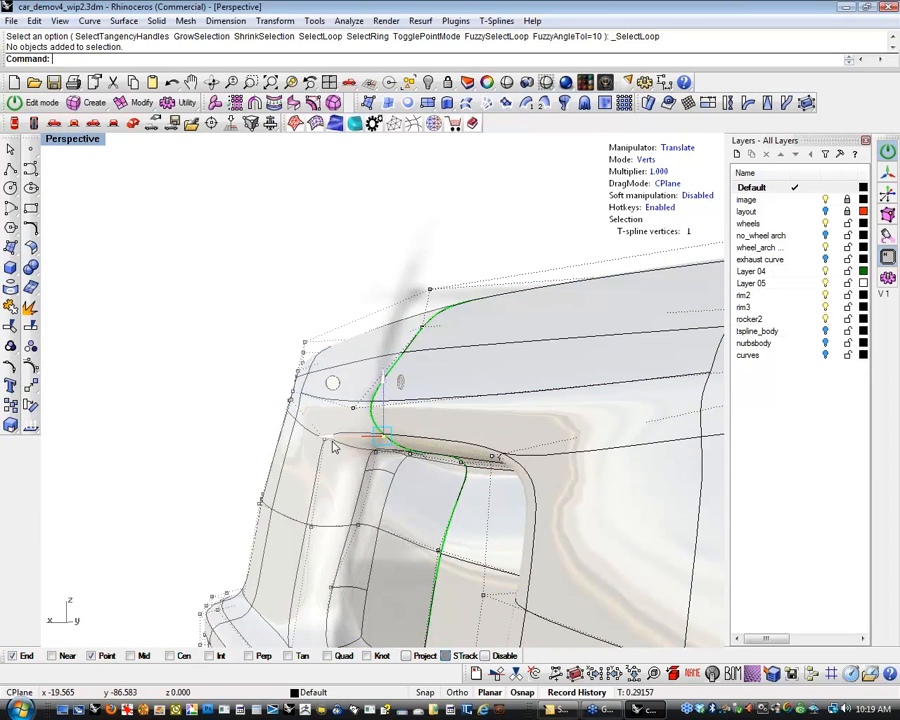
Raise the vertex beside the centre line on the recess's upper rim to smooth the opening.
click(210, 424)
click(323, 441)
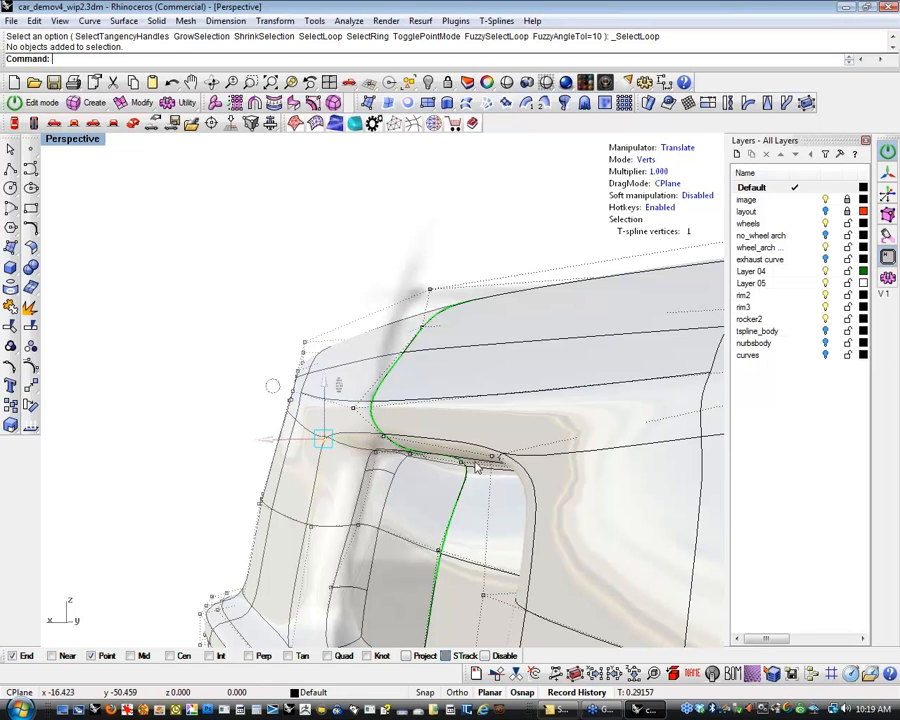
drag(325, 388, 338, 362)
right_drag(496, 471, 442, 462)
drag(442, 415, 372, 370)
right_drag(372, 370, 490, 440)
scroll(679, 468, down, 8)
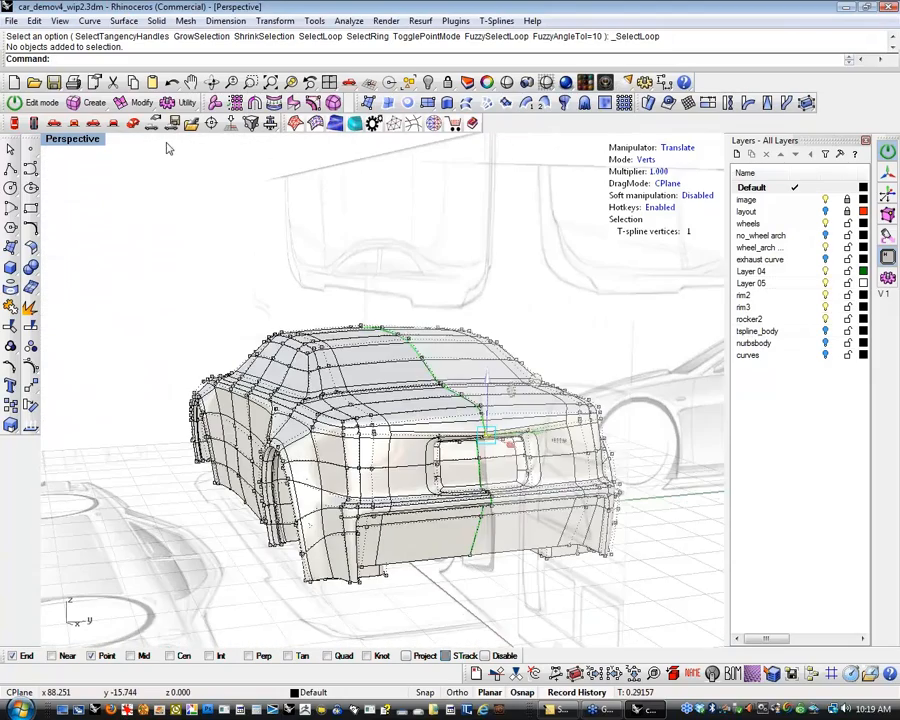
Show the hidden objects and view the whole rear of the car body.
click(62, 61)
text(Show)
key(Return)
right_drag(180, 345, 272, 355)
scroll(372, 350, down, 8)
right_drag(370, 310, 450, 400)
scroll(372, 356, up, 8)
Push the centre vertex of the recess's back wall slightly forward into the body and clear the selection.
right_drag(451, 474, 586, 400)
scroll(536, 472, up, 8)
right_drag(536, 473, 252, 490)
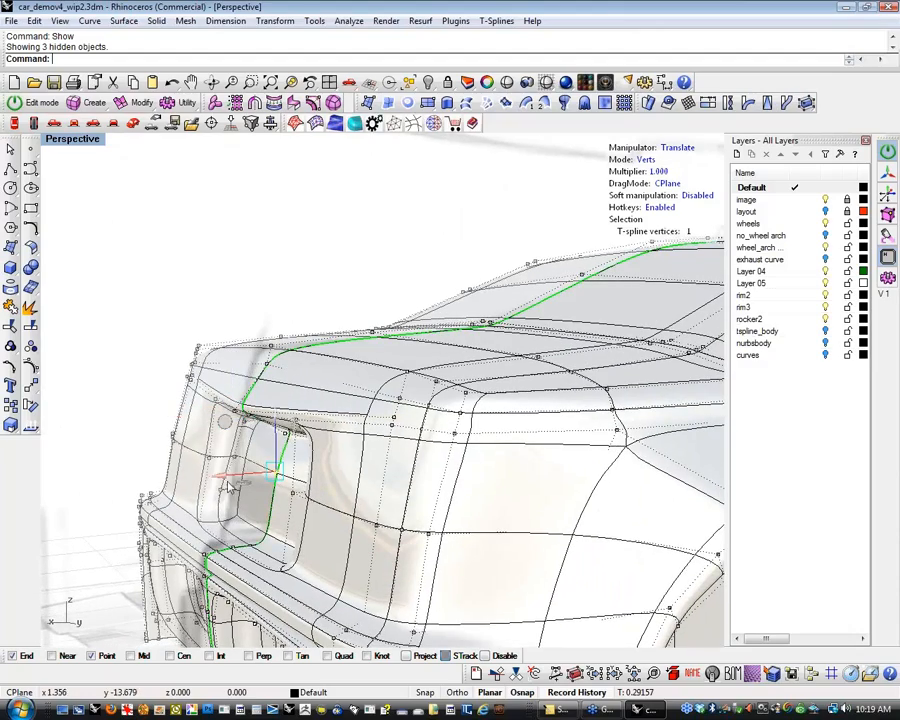
drag(225, 485, 231, 484)
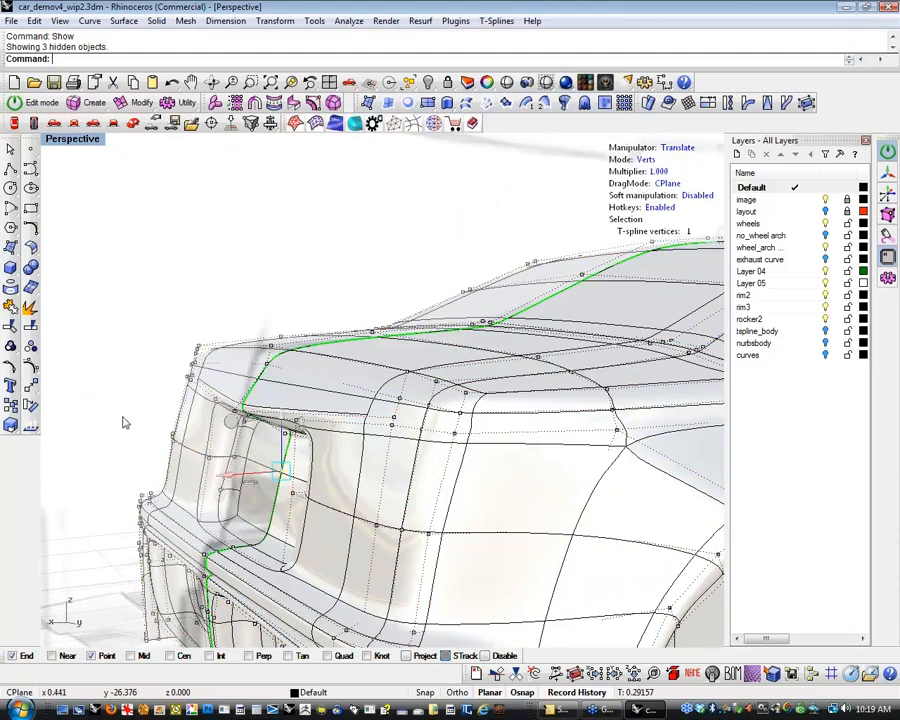
click(117, 411)
Set the viewport to the Front view, framed on the profile of the car's rear deck.
scroll(115, 410, down, 2)
scroll(115, 410, down, 6)
right_drag(115, 410, 631, 313)
shift+right_drag(595, 385, 515, 340)
right_drag(515, 340, 580, 345)
click(53, 122)
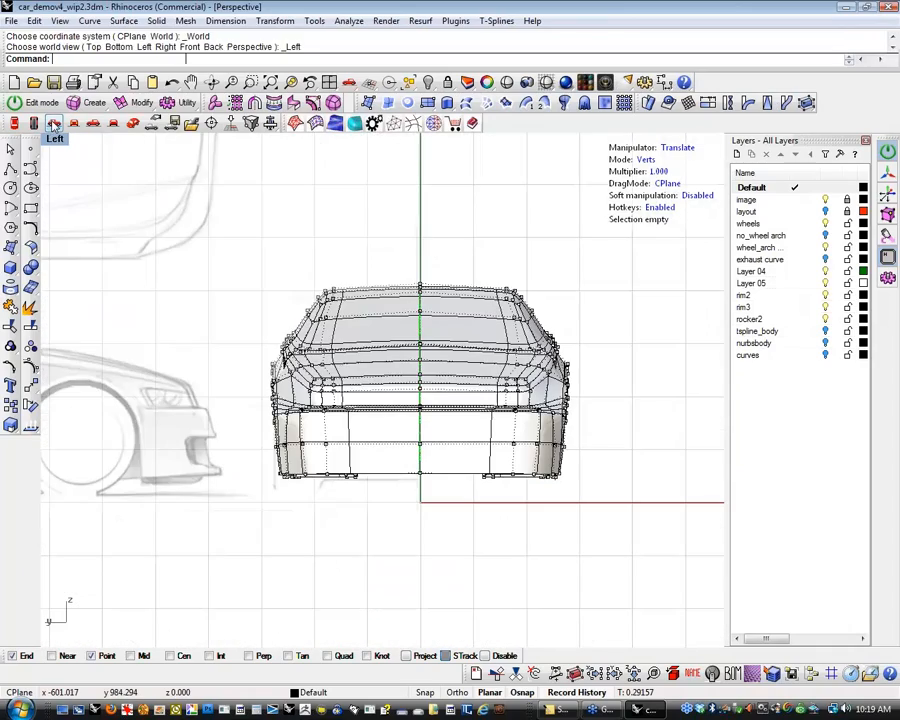
click(75, 123)
scroll(226, 302, down, 6)
right_drag(452, 328, 495, 393)
scroll(448, 390, up, 10)
right_drag(466, 347, 467, 373)
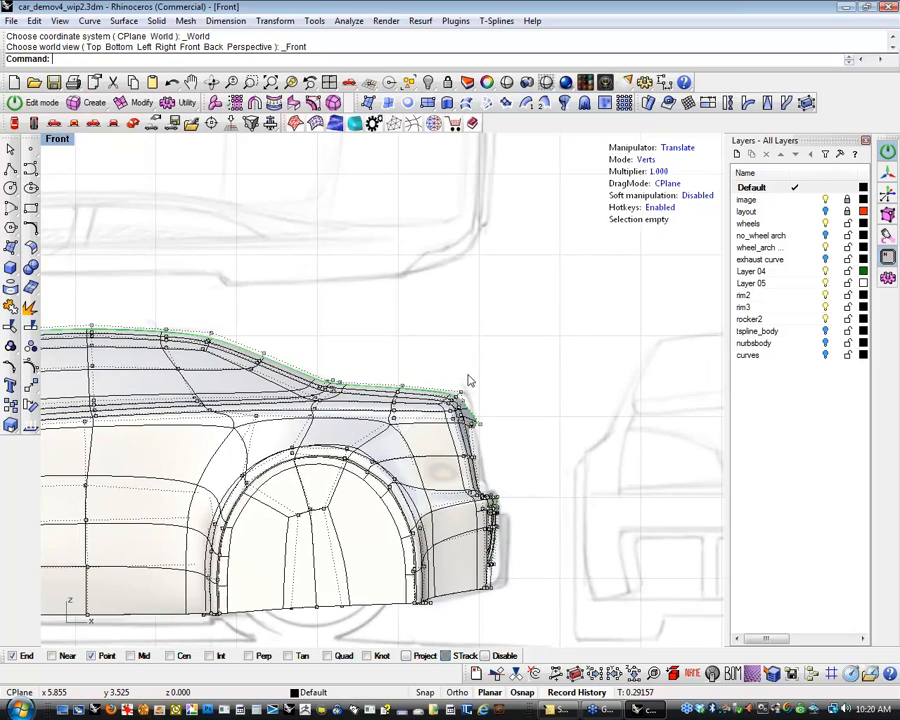
scroll(352, 354, up, 4)
Draw a closed degree-3 airfoil-shaped control-point curve just above the rear end of the deck.
click(31, 169)
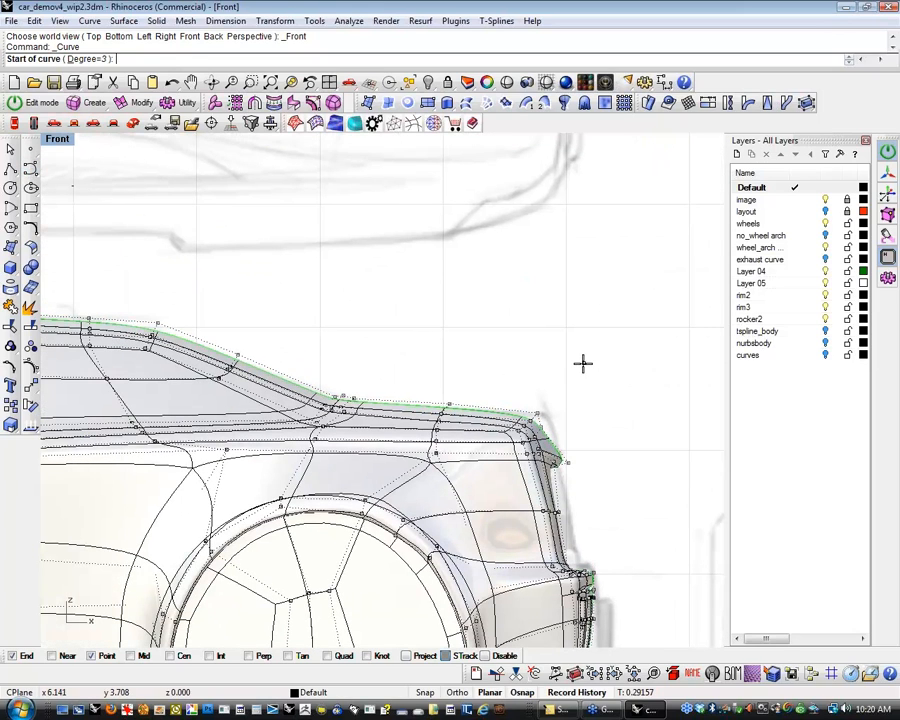
scroll(536, 389, up, 6)
right_drag(530, 381, 432, 408)
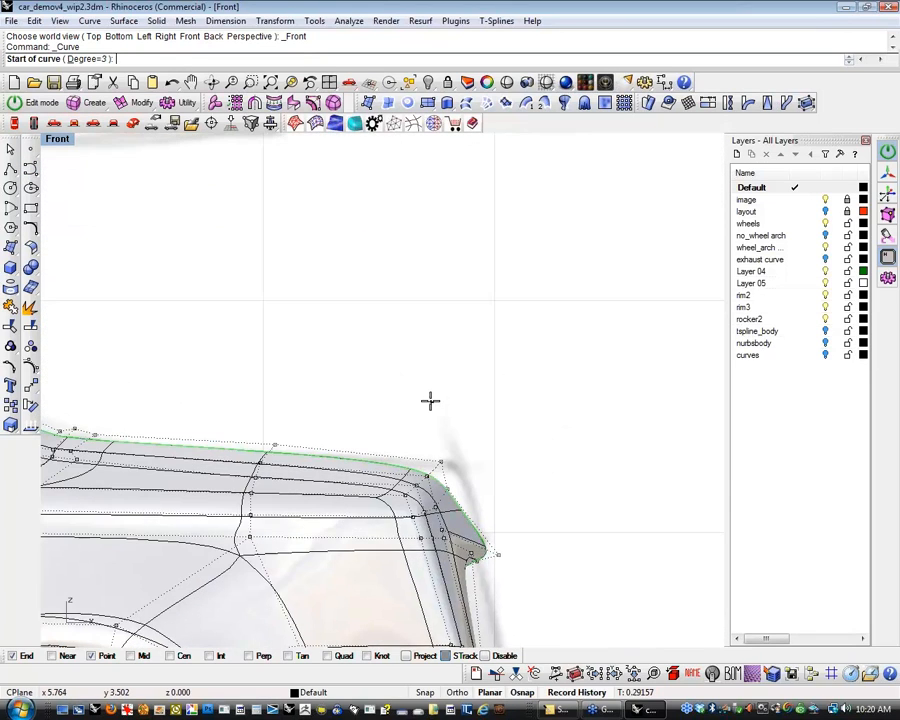
click(367, 386)
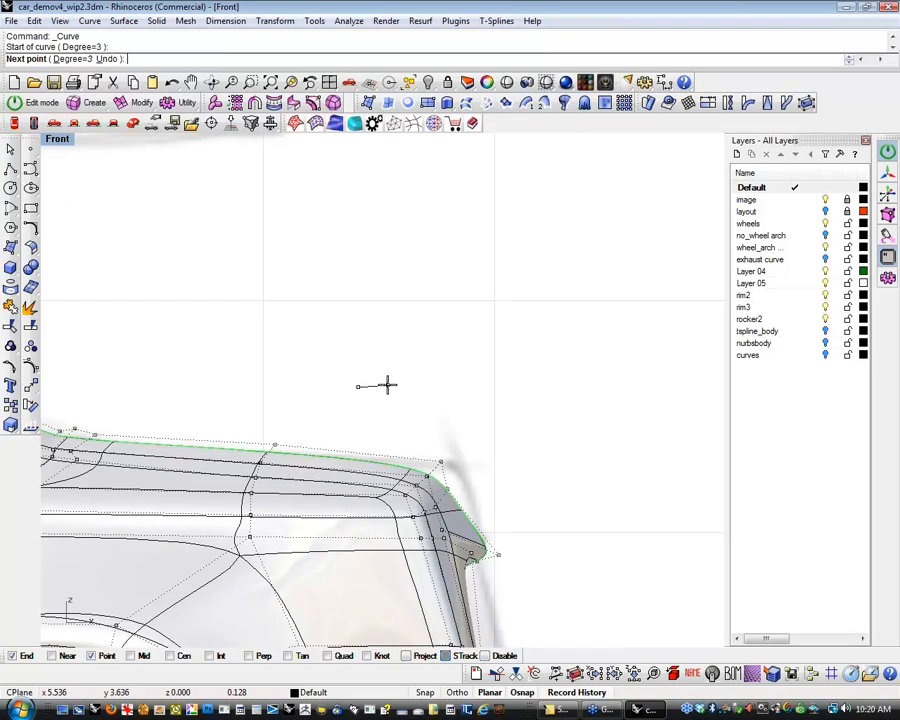
click(388, 383)
click(414, 381)
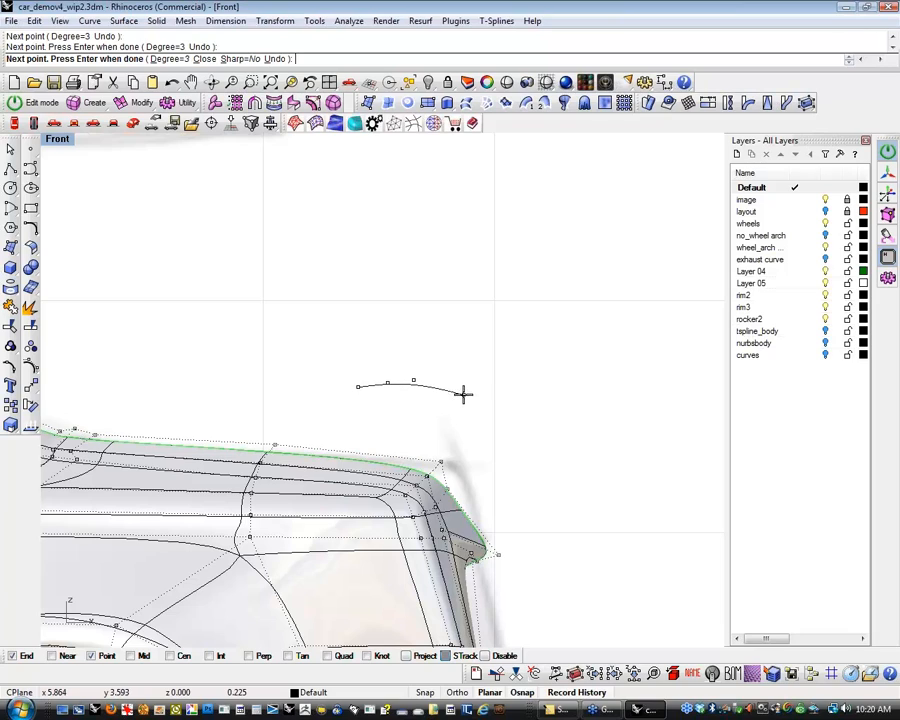
click(463, 394)
click(480, 381)
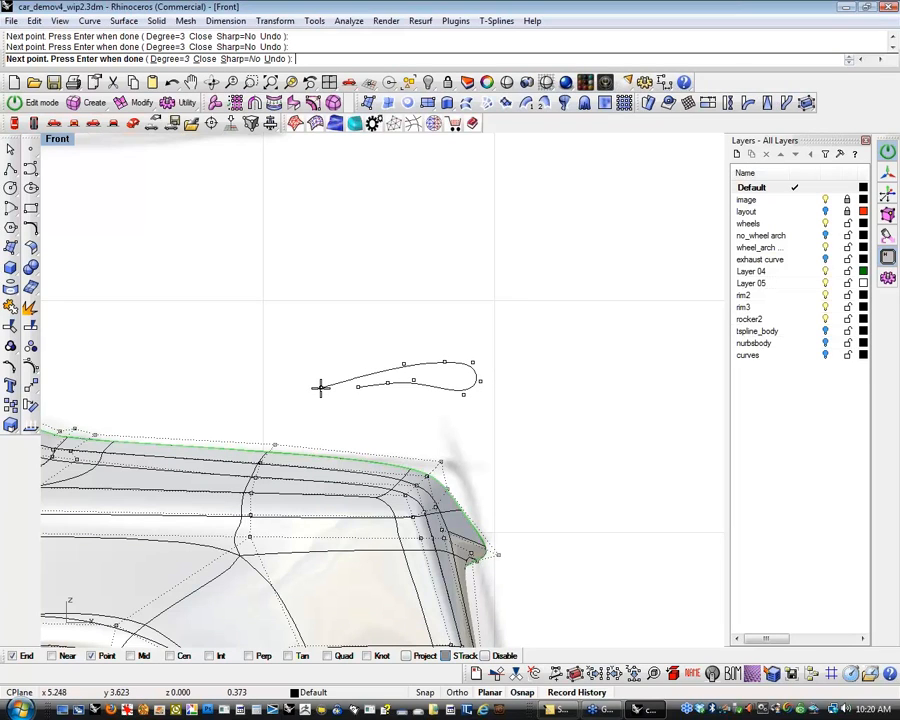
key(Return)
Finish the closed airfoil curve above the rear deck and select it.
scroll(416, 402, up, 2)
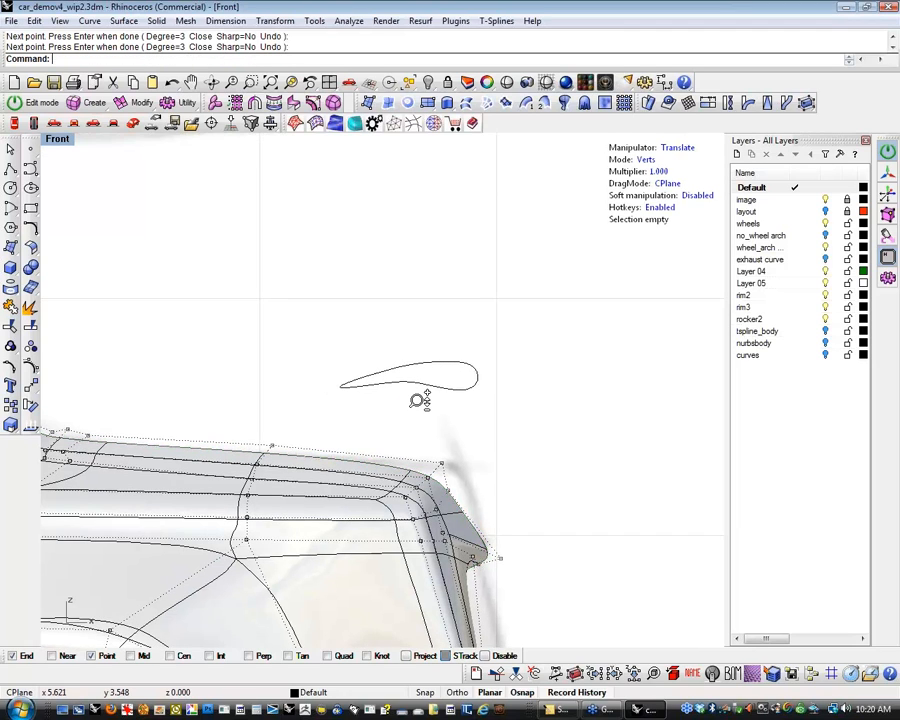
scroll(448, 430, down, 4)
right_drag(435, 406, 530, 394)
scroll(431, 404, up, 6)
click(467, 382)
scroll(462, 410, down, 6)
scroll(528, 393, up, 2)
click(514, 383)
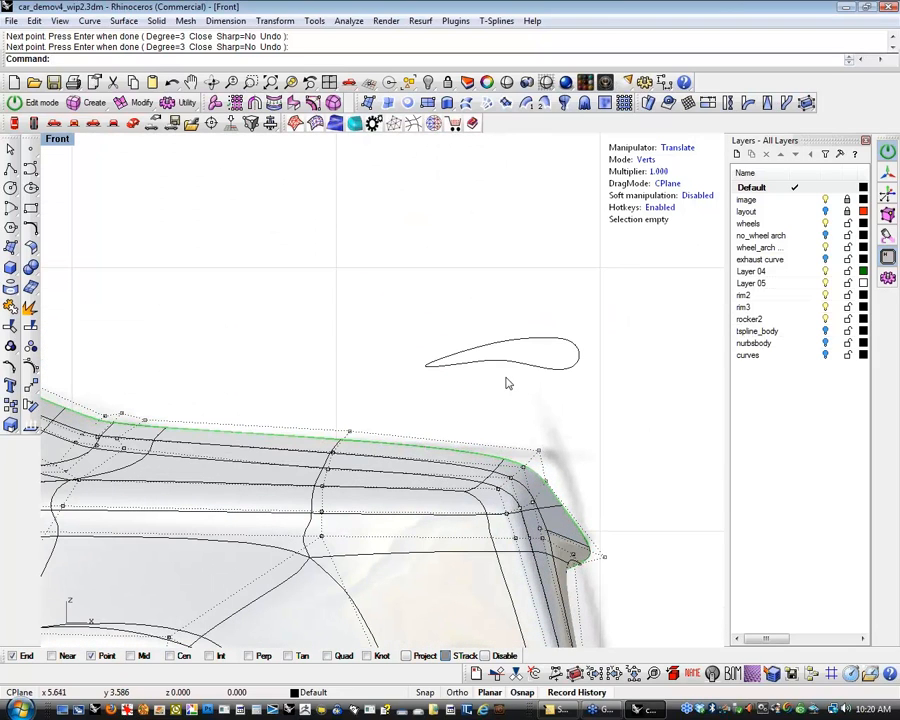
right_drag(514, 385, 488, 376)
click(483, 354)
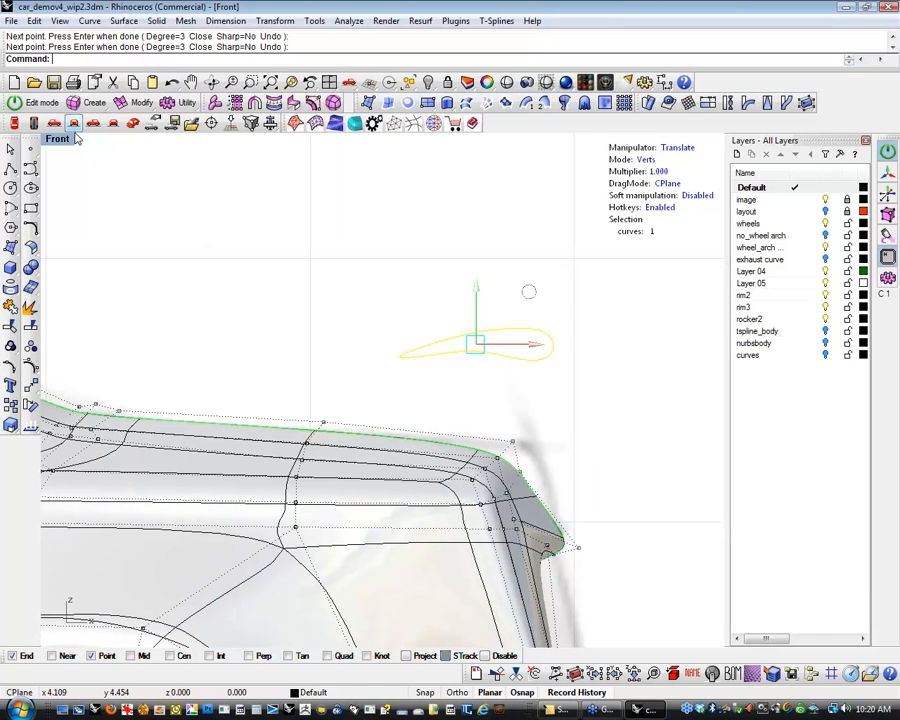
In the Top view, extrude the airfoil curve from the car's centreline out to one side to form half of the spoiler wing.
click(33, 121)
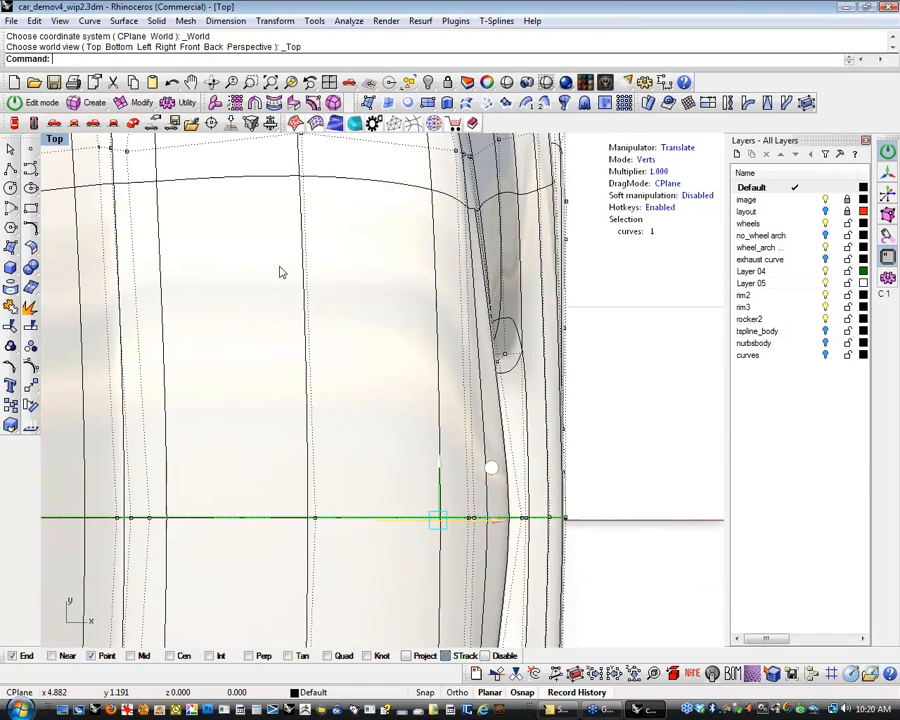
right_drag(487, 363, 488, 361)
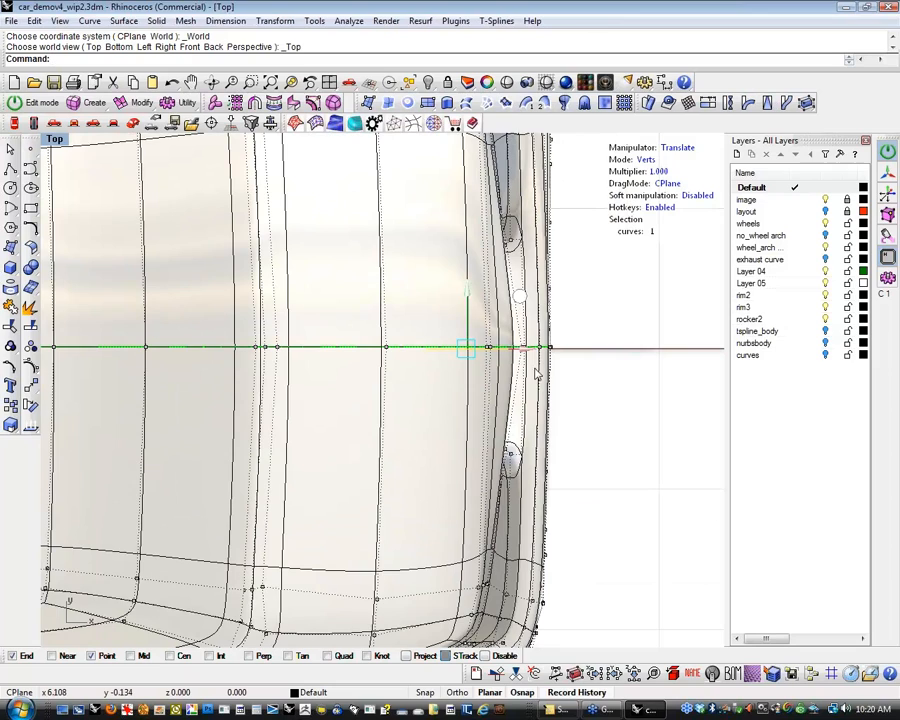
scroll(526, 364, up, 4)
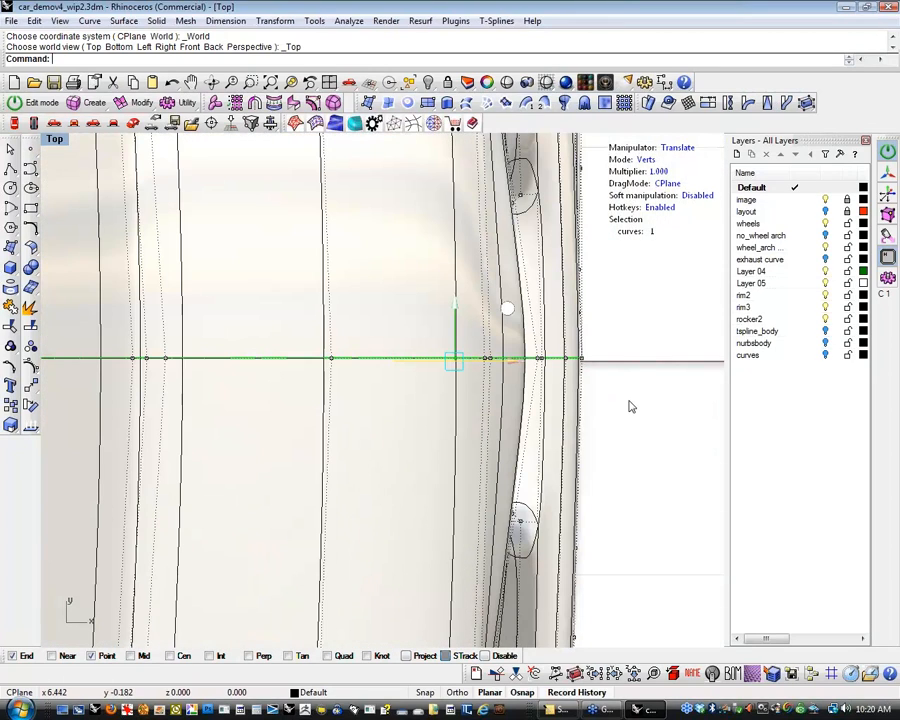
scroll(622, 405, down, 2)
scroll(615, 404, down, 3)
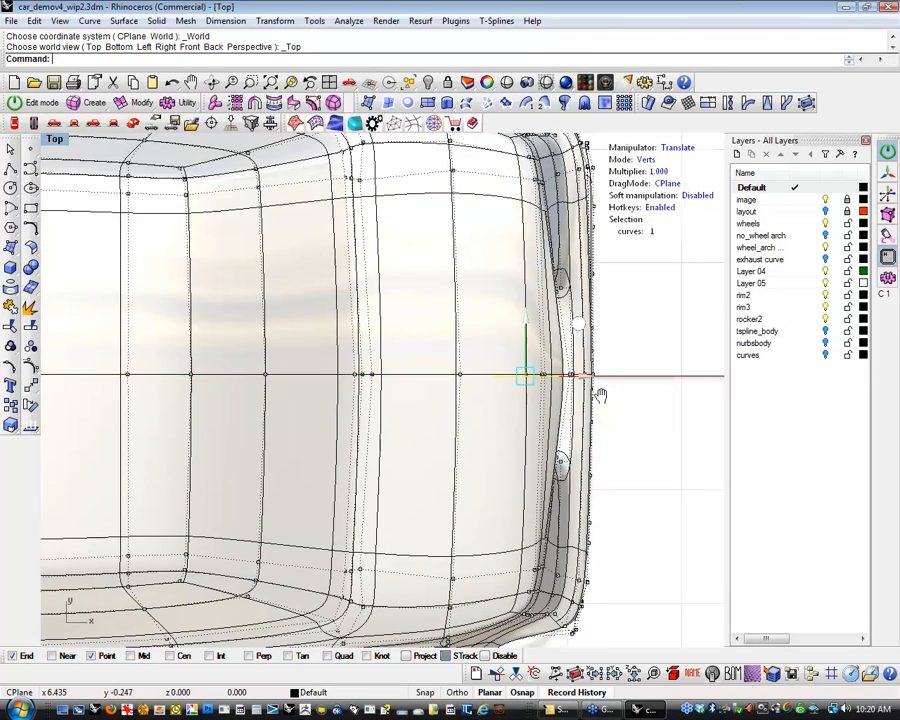
key(Escape)
alt+drag(505, 321, 508, 514)
In the Perspective view, scale-extrude the wing's outboard edge loop outward into a flange and make the flange slightly taller.
click(136, 126)
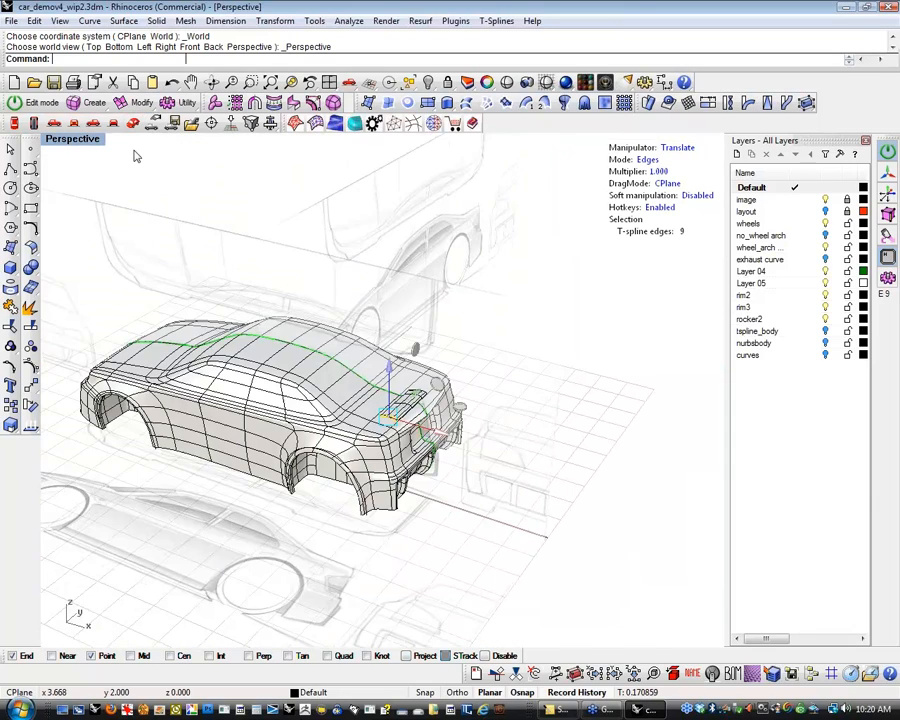
right_drag(300, 320, 390, 345)
scroll(440, 375, up, 5)
right_drag(440, 375, 464, 354)
scroll(478, 442, up, 6)
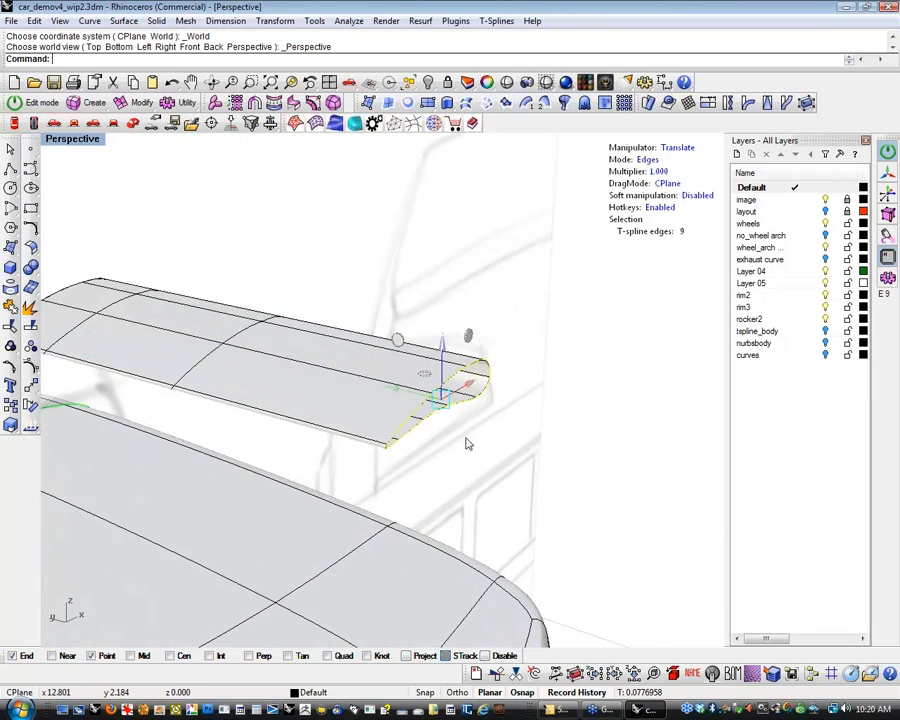
key(r)
alt+drag(444, 397, 476, 374)
right_drag(476, 374, 435, 449)
mouse_move(429, 297)
mouse_down()
mouse_move(428, 281)
mouse_move(428, 290)
mouse_up()
click(323, 434)
Move the lower outer edges of the wing's end flange slightly down and clear the selection.
click(426, 398)
shift+click(490, 404)
shift+click(488, 403)
key(w)
drag(424, 350, 425, 362)
click(439, 455)
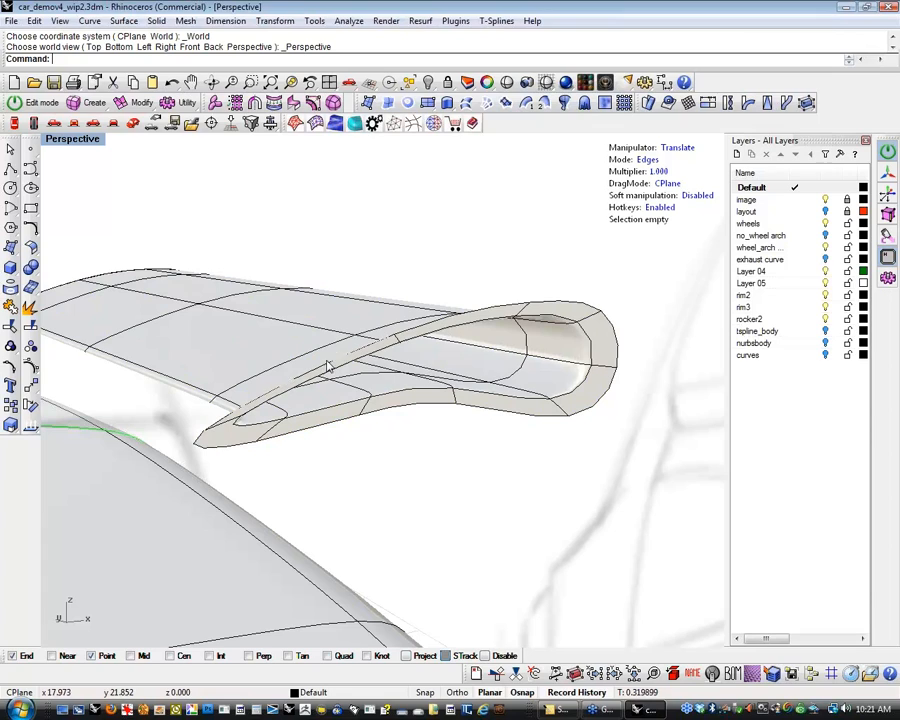
Move the two upper outer edges of the end flange slightly up and clear the selection.
click(326, 362)
shift+click(456, 321)
drag(385, 286, 386, 272)
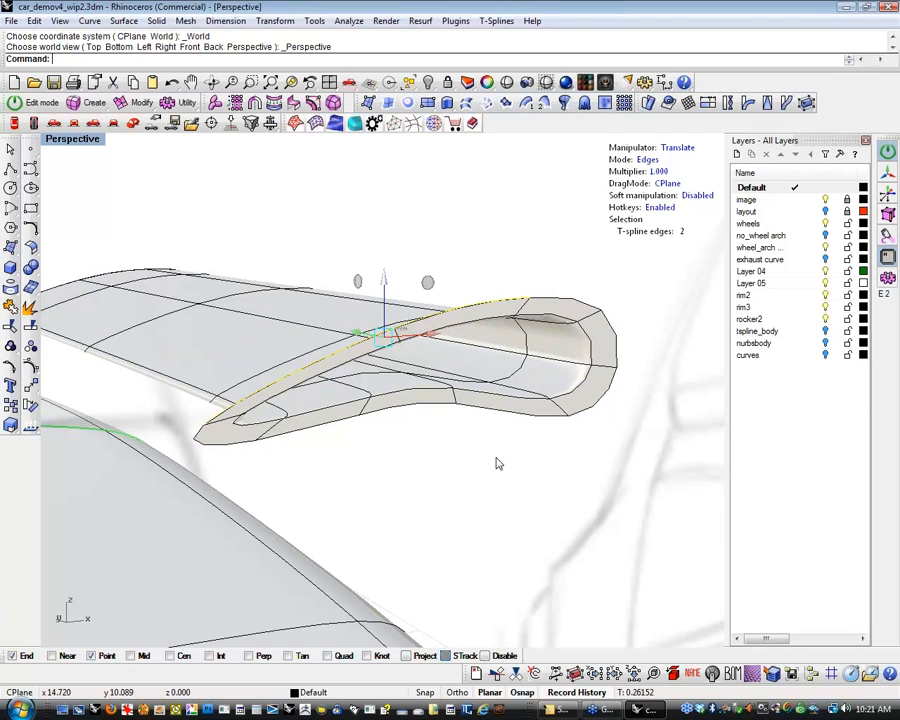
click(450, 440)
Stretch the flange's outer edge loop lengthwise and extrude it outward along the span to thicken the end plate.
double_click(433, 409)
mouse_move(438, 456)
right_down()
mouse_move(540, 488)
mouse_move(608, 474)
mouse_move(441, 479)
right_up()
key(r)
drag(438, 371, 470, 372)
right_drag(445, 440, 518, 474)
key(w)
drag(389, 360, 414, 362)
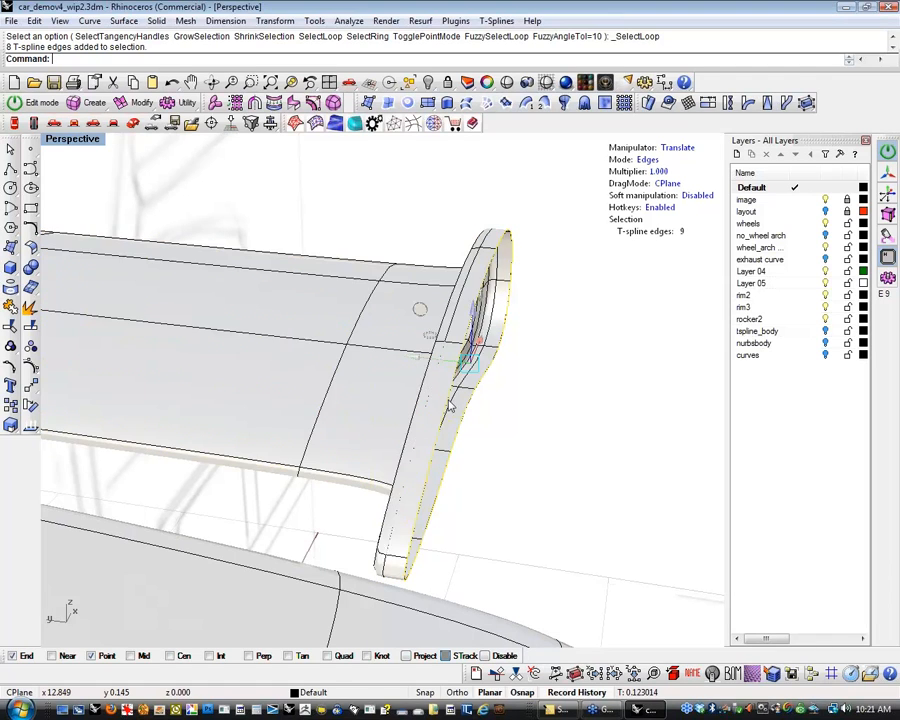
Scale-extrude the end plate's outer edge loop inward to form a face ring around a smaller opening.
right_drag(474, 430, 555, 457)
key(r)
alt+drag(482, 359, 438, 385)
right_drag(604, 472, 520, 446)
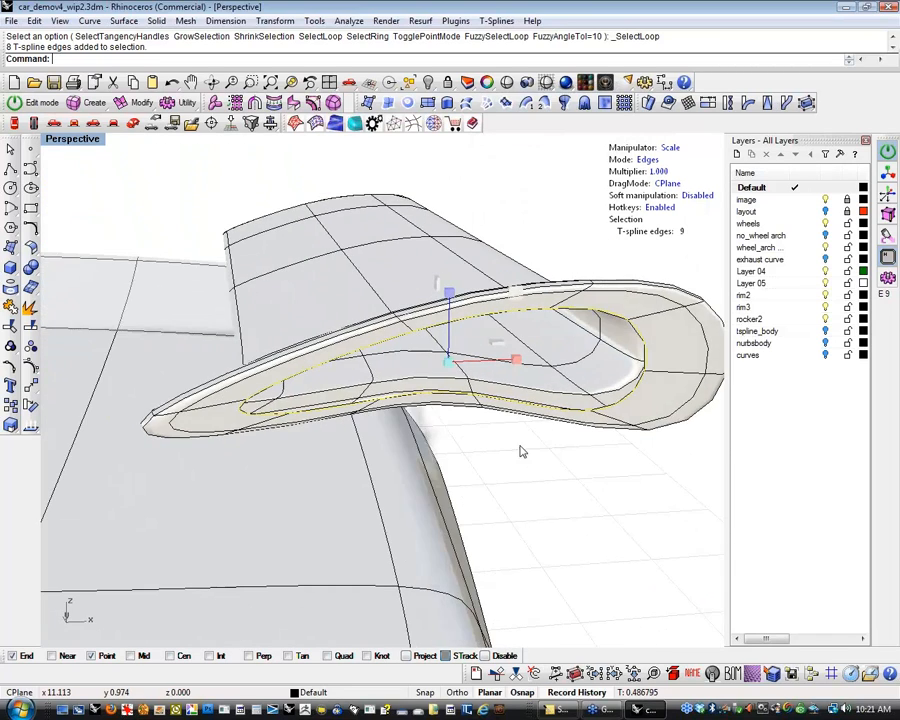
click(456, 305)
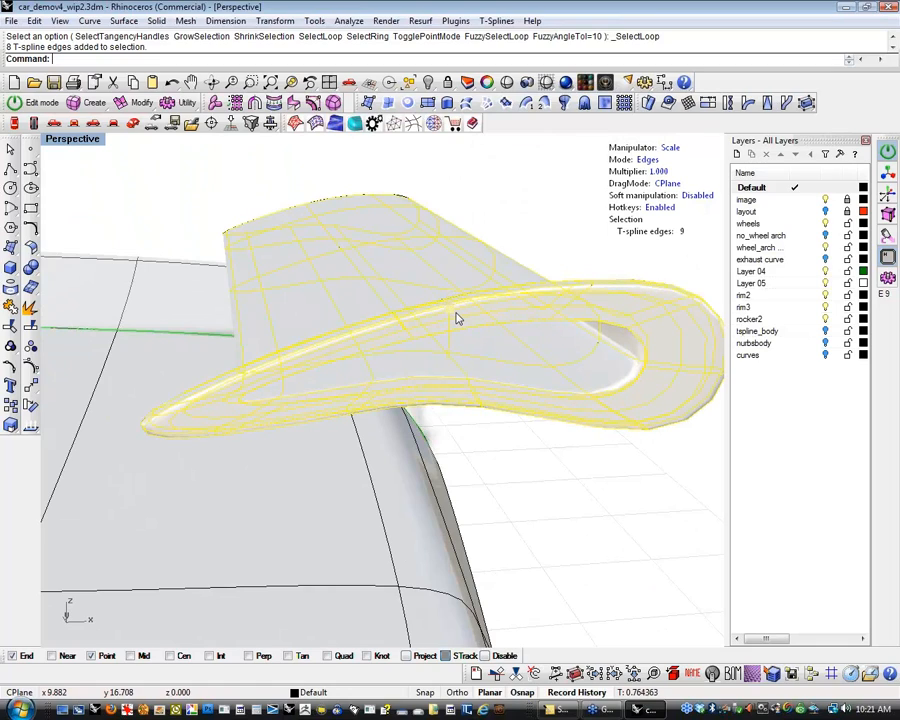
click(570, 494)
Examine the edge loop around the end plate's opening and compare its upper, lower and end edges.
right_drag(572, 497, 382, 346)
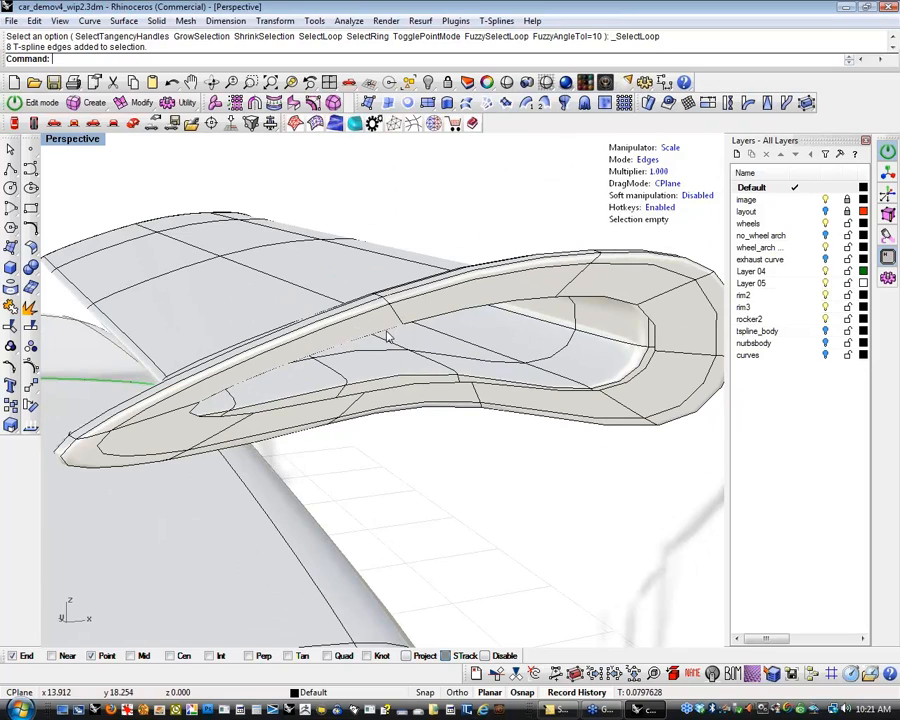
double_click(389, 338)
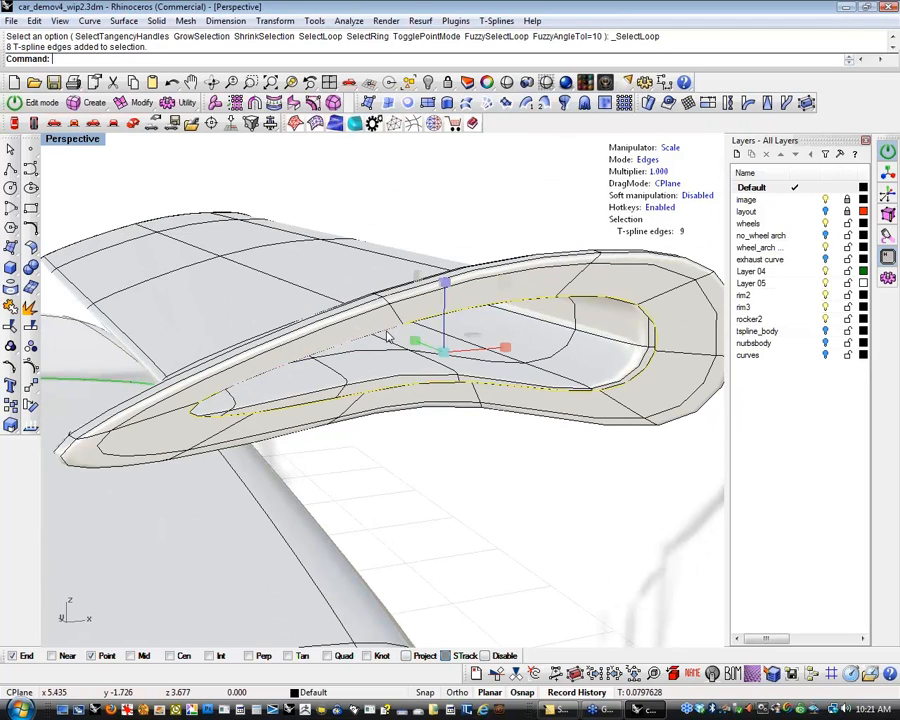
click(410, 467)
click(368, 335)
shift+click(596, 303)
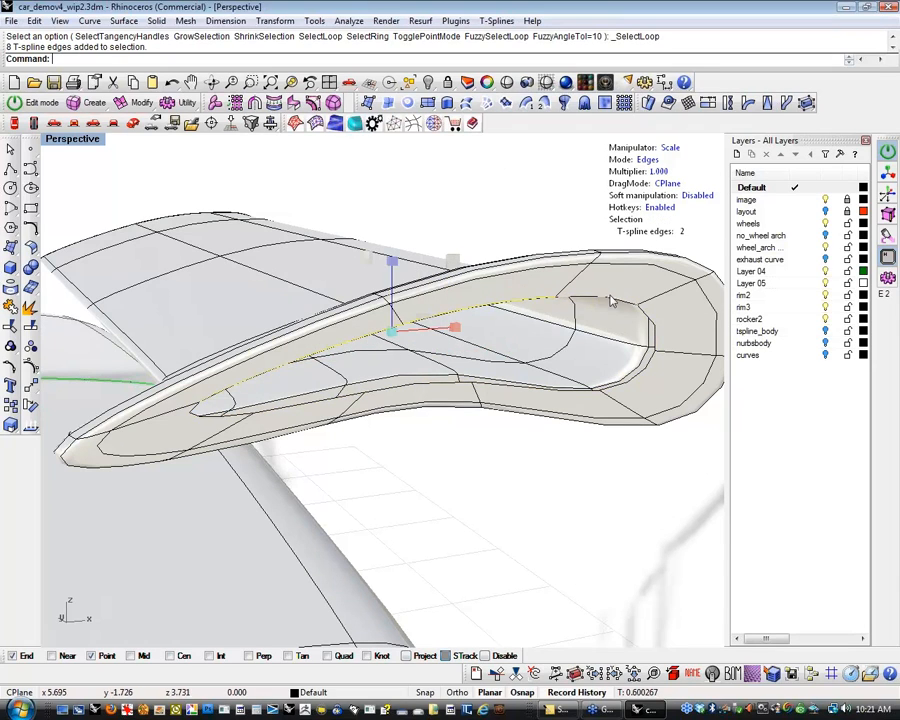
shift+click(611, 300)
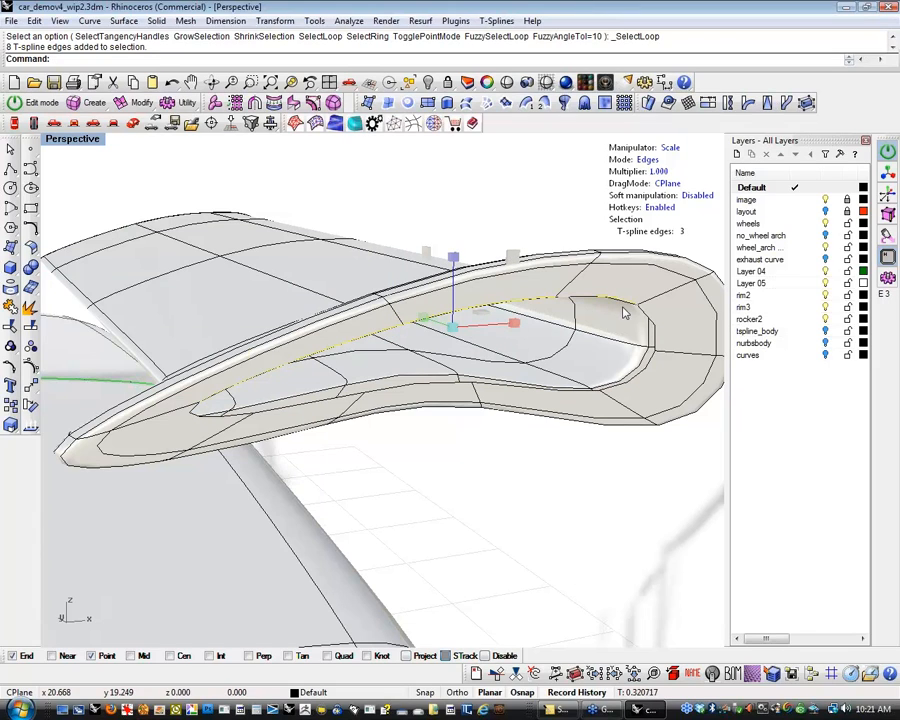
click(408, 486)
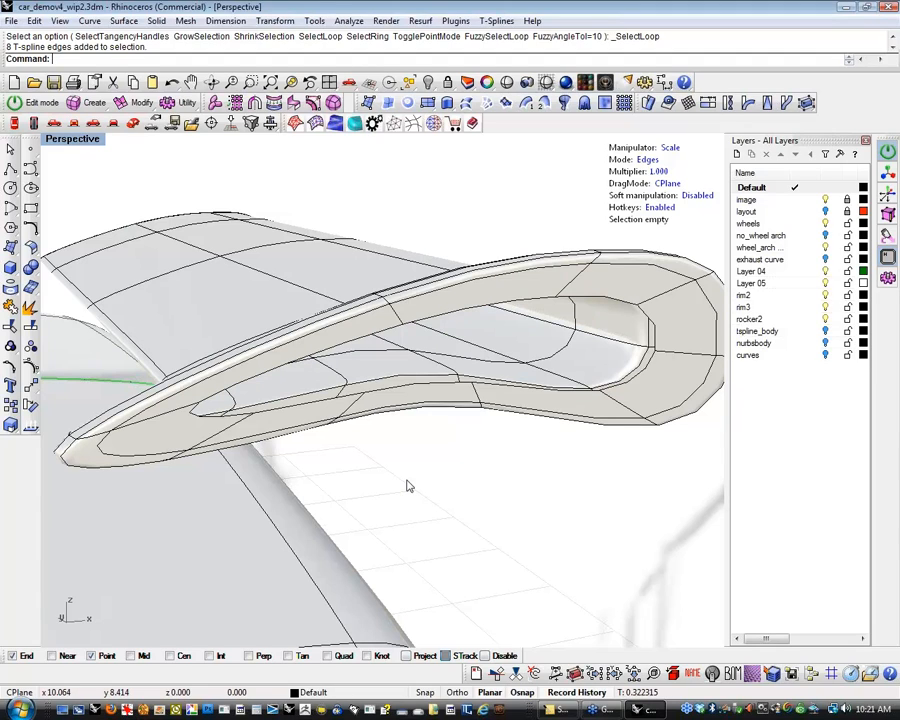
double_click(274, 414)
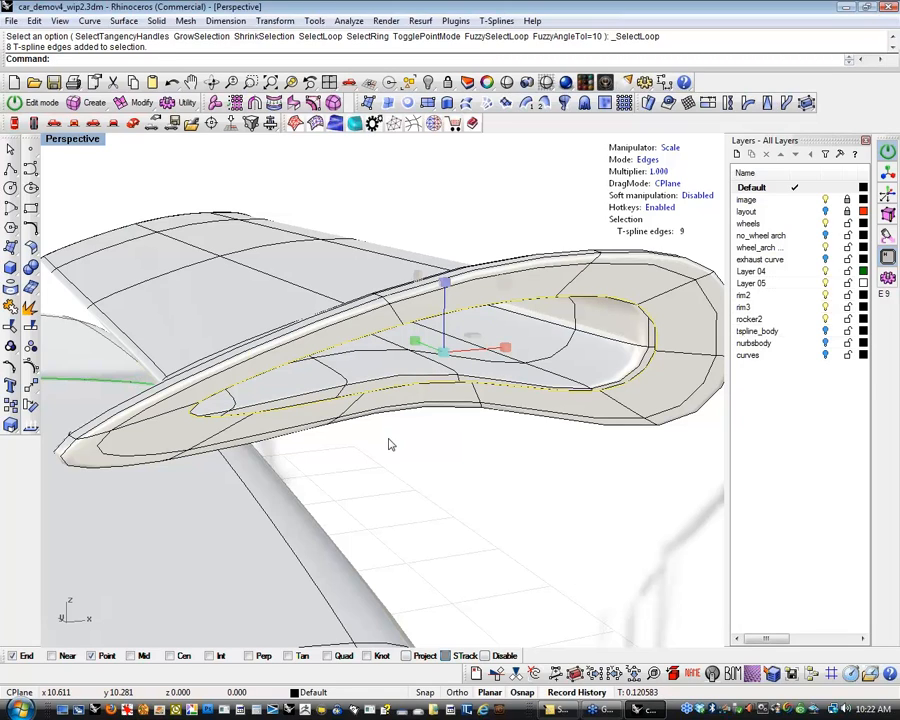
key(Escape)
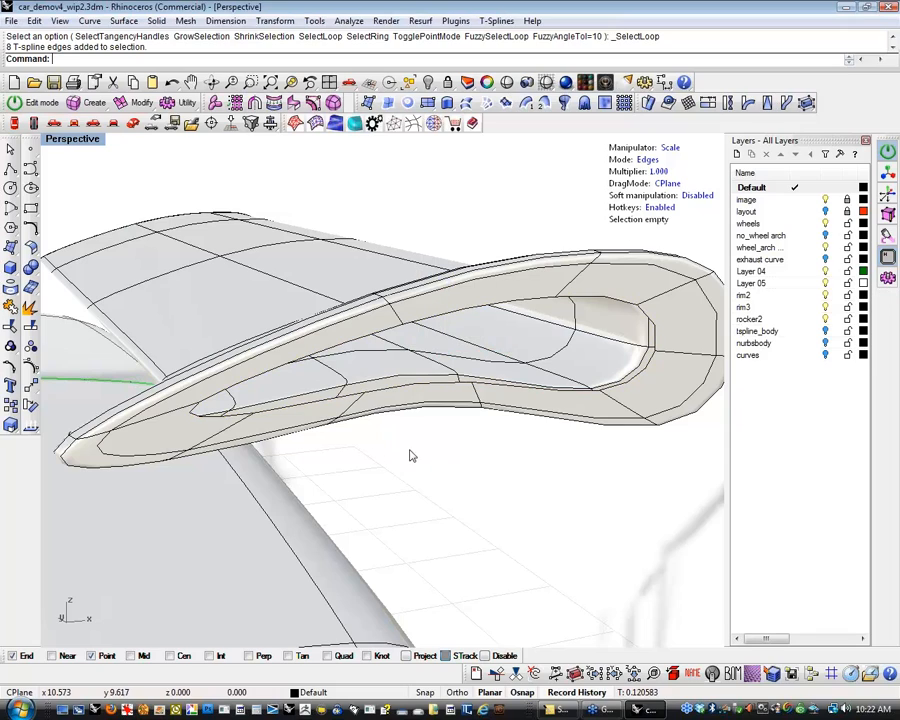
click(205, 422)
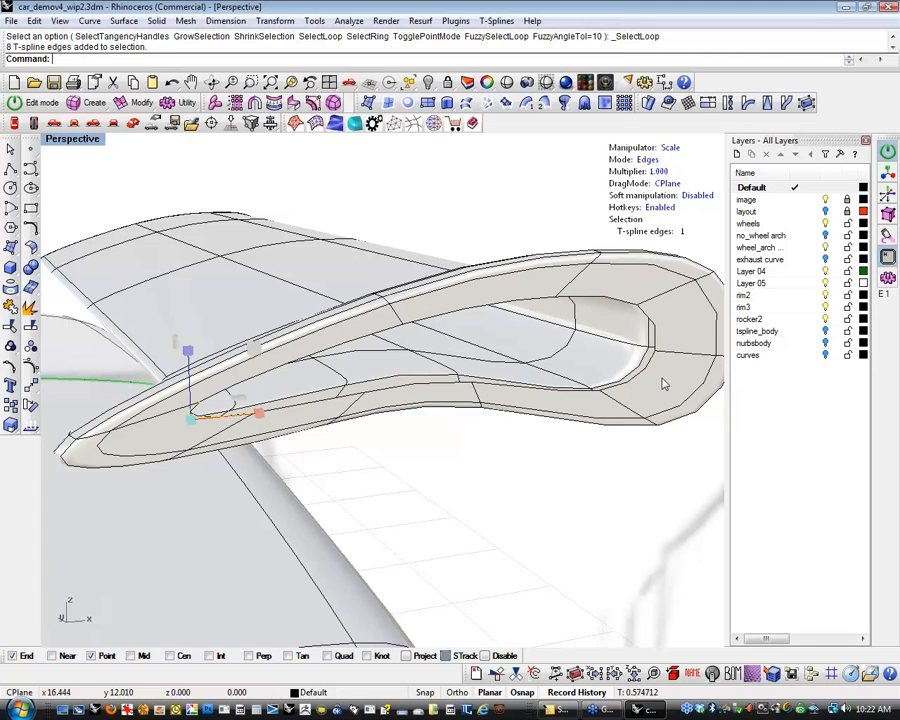
shift+click(657, 342)
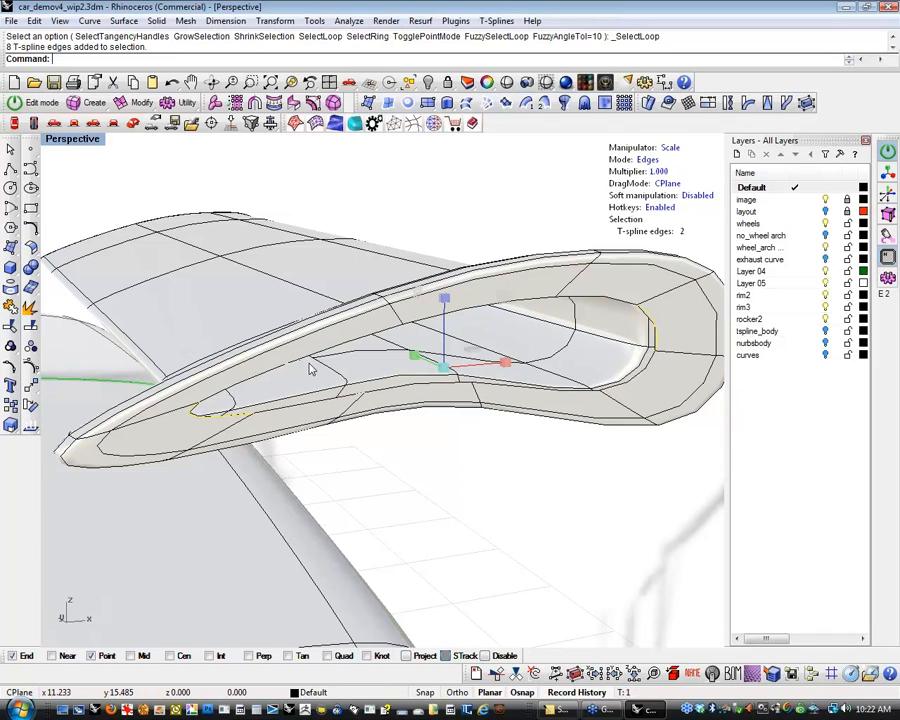
key(Escape)
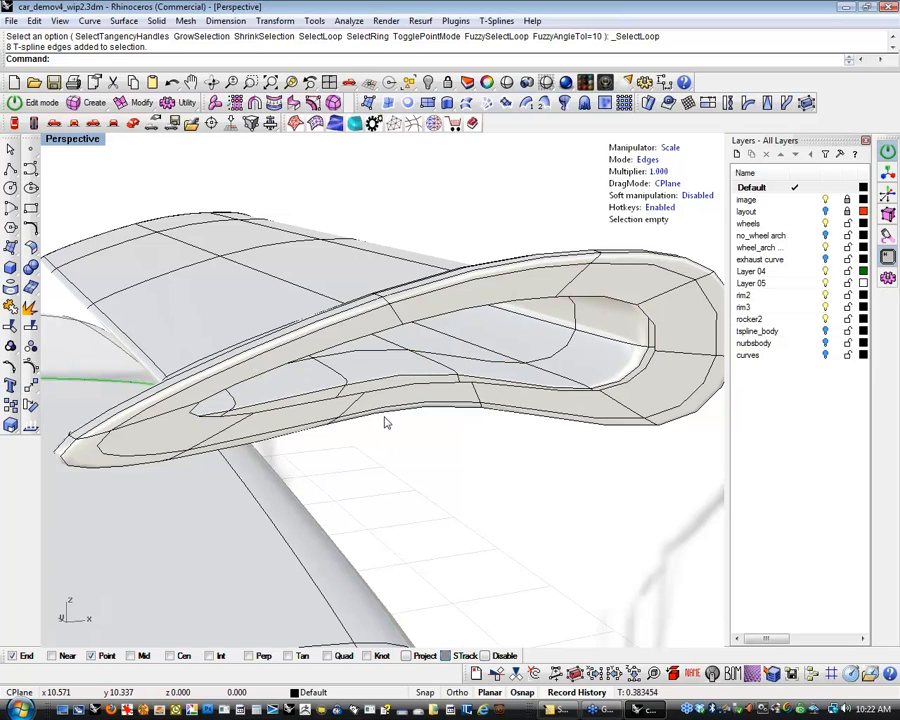
Insert an exact edge loop beside the lengthwise loop on top of the wing, offset toward the airfoil's thin end.
double_click(392, 313)
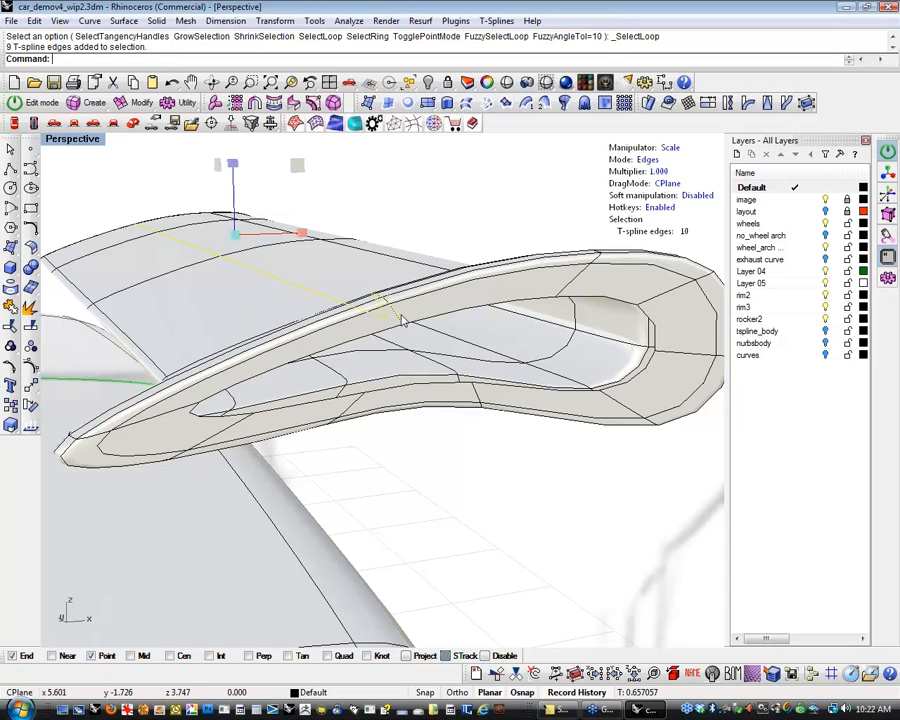
click(140, 105)
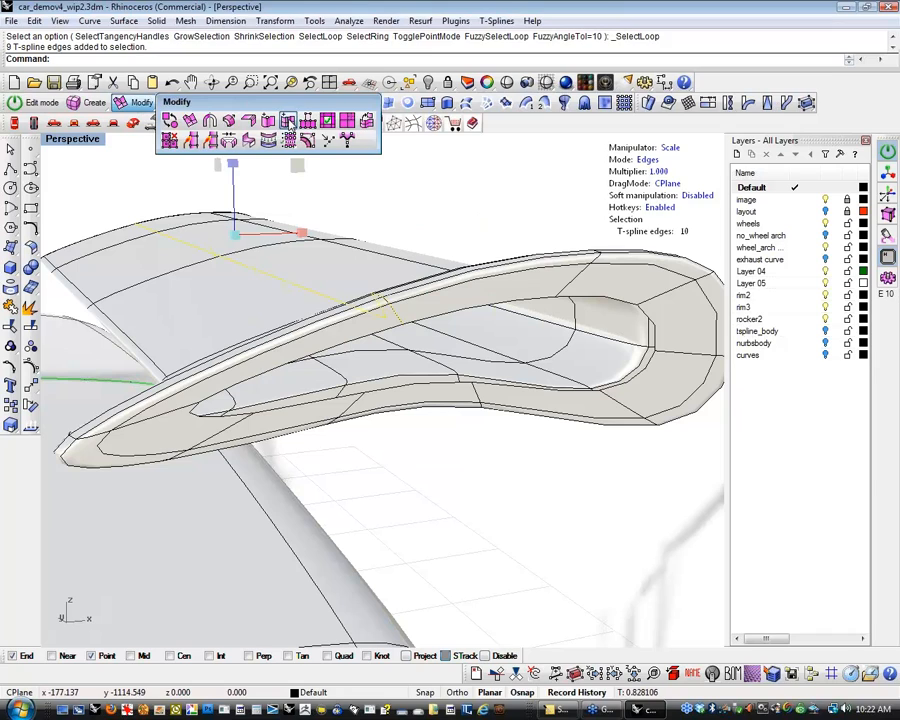
click(288, 121)
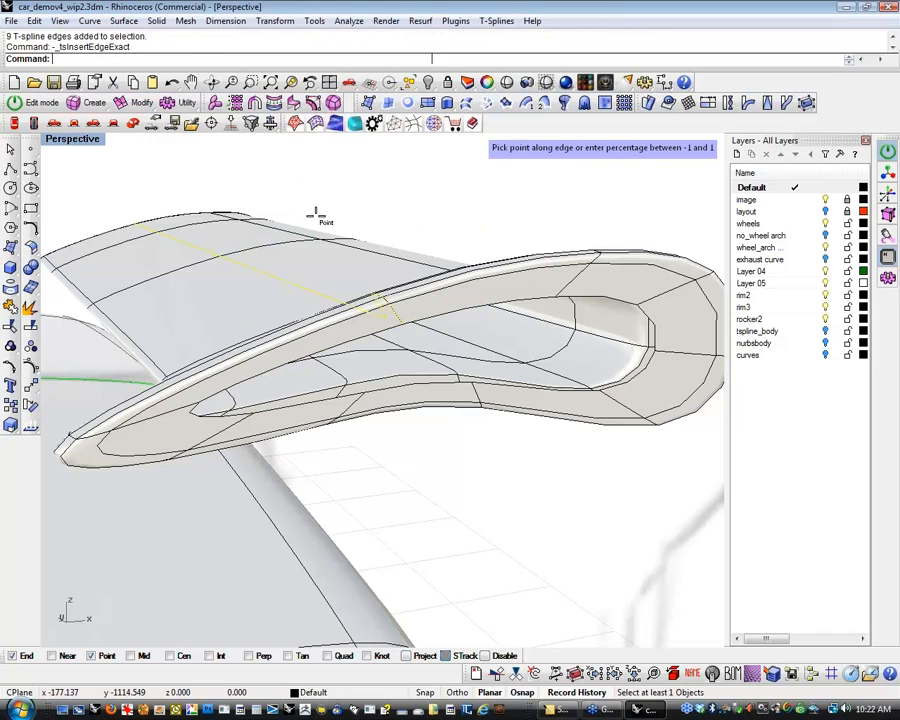
click(285, 352)
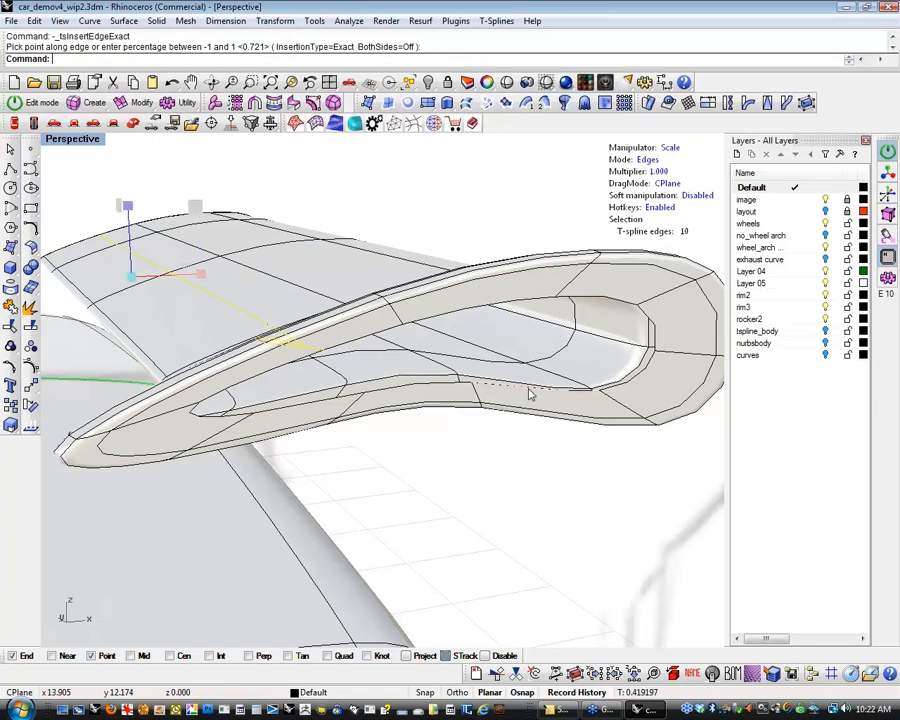
click(506, 503)
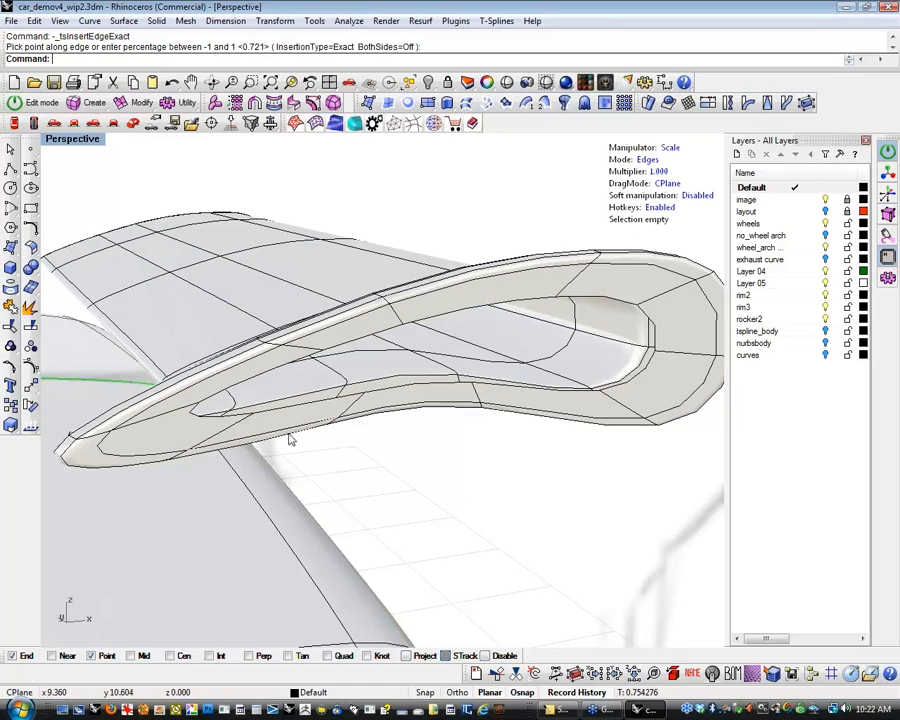
Bridge the four upper edges of the end plate's opening to the four lower edges with Segments set to 1.
double_click(273, 370)
click(396, 510)
click(261, 376)
shift+click(364, 342)
shift+click(456, 314)
shift+click(596, 303)
shift+click(300, 410)
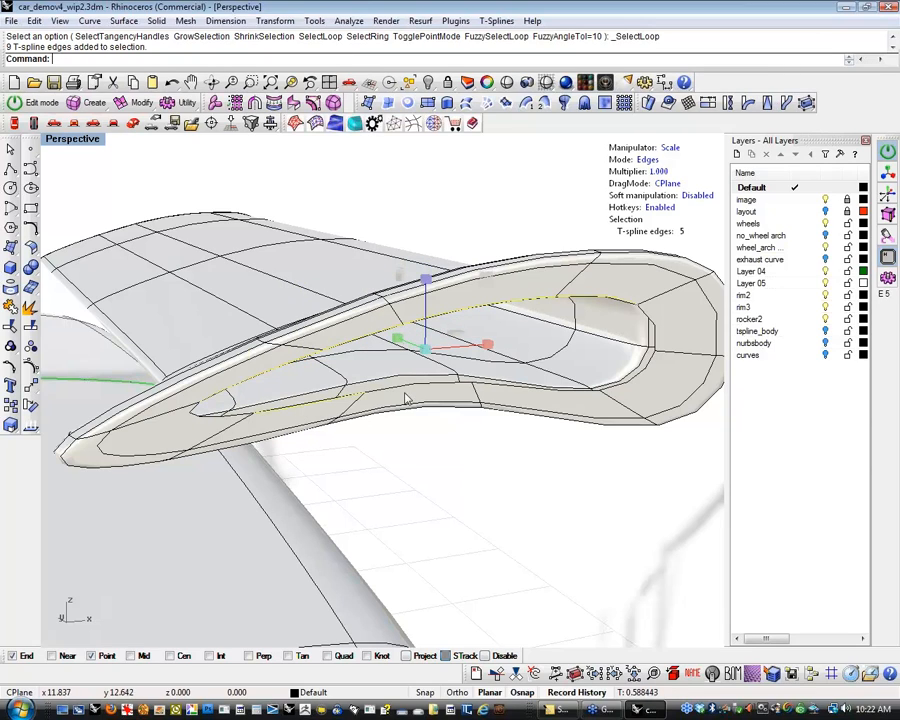
shift+click(505, 391)
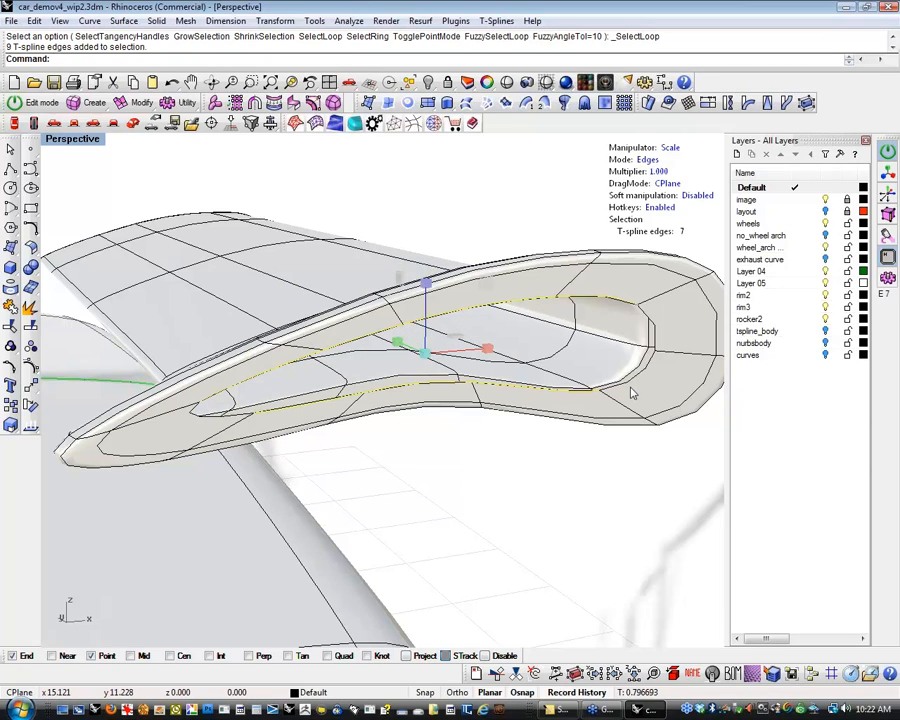
shift+click(632, 390)
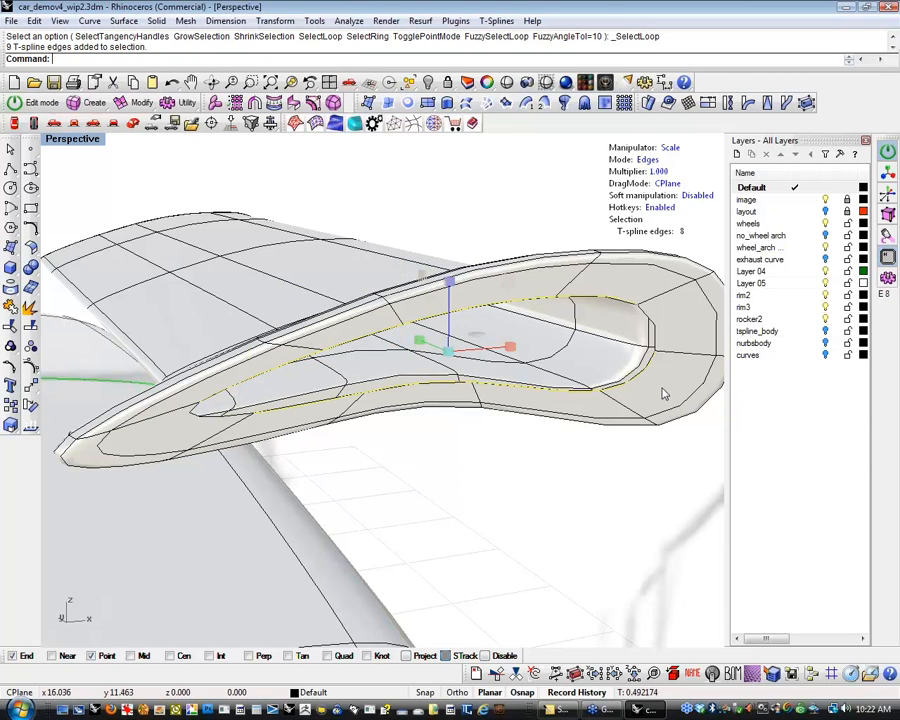
click(133, 104)
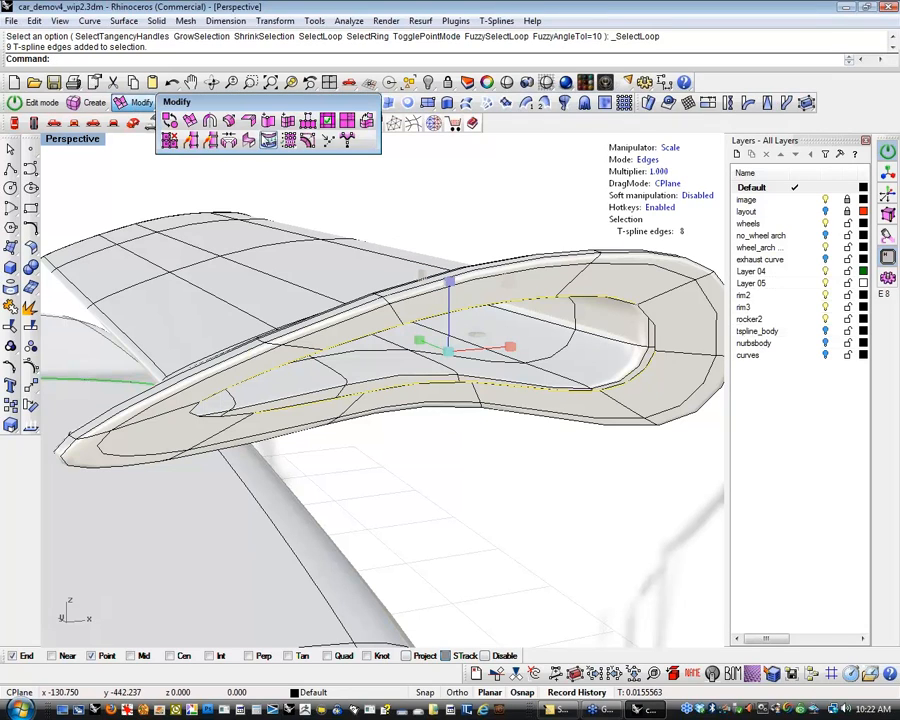
click(229, 141)
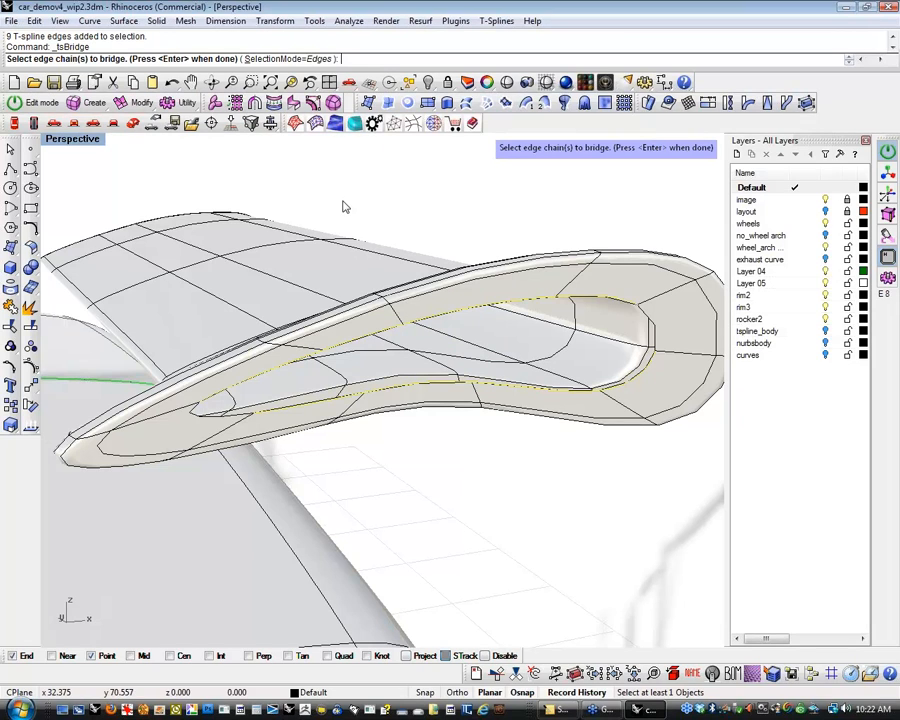
key(Return)
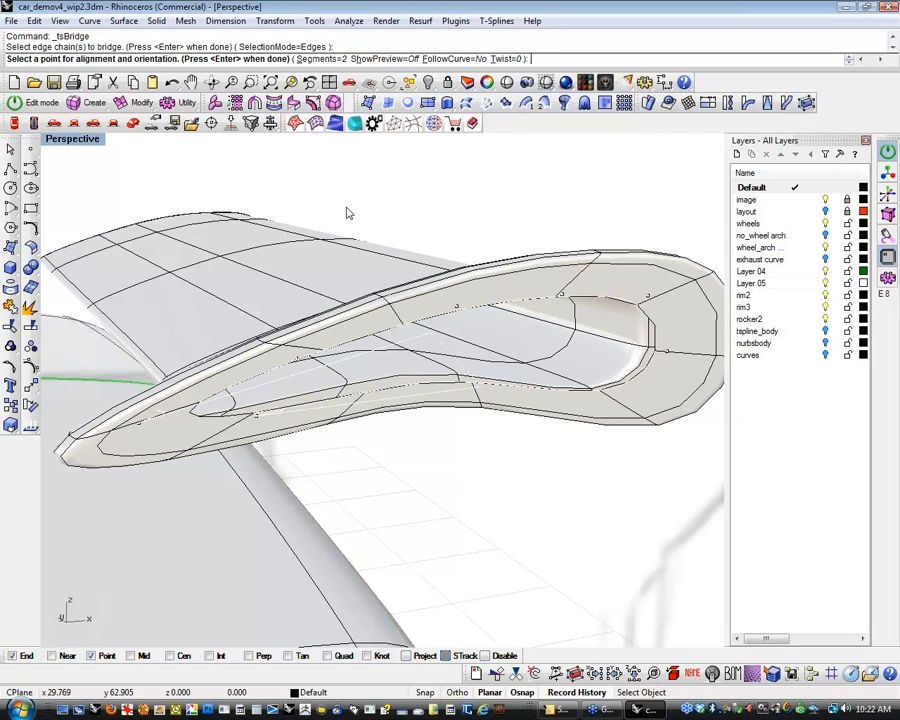
click(333, 60)
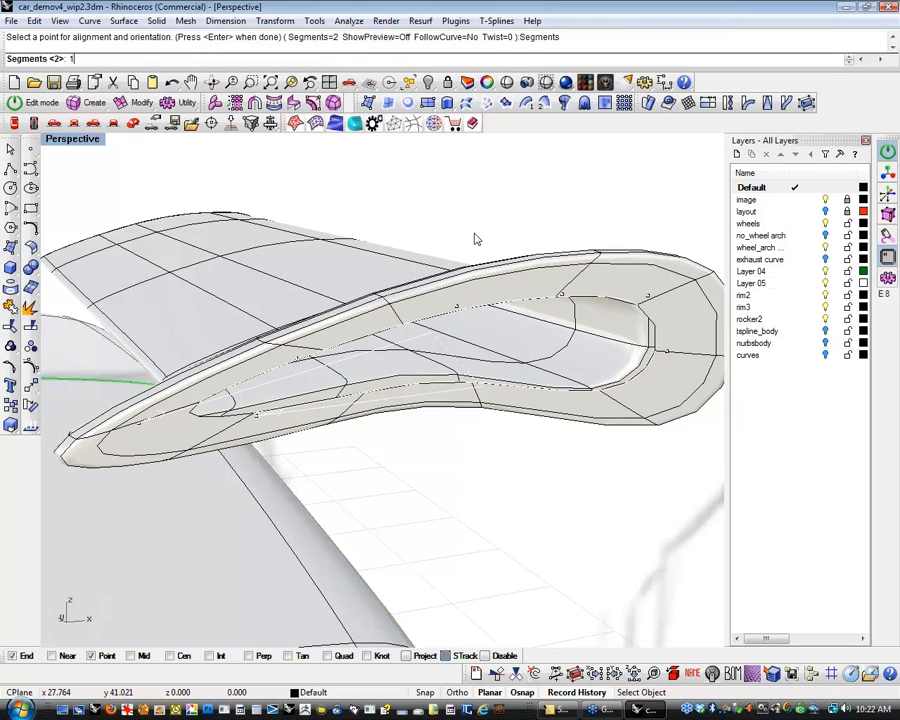
key(Return)
key(Return)
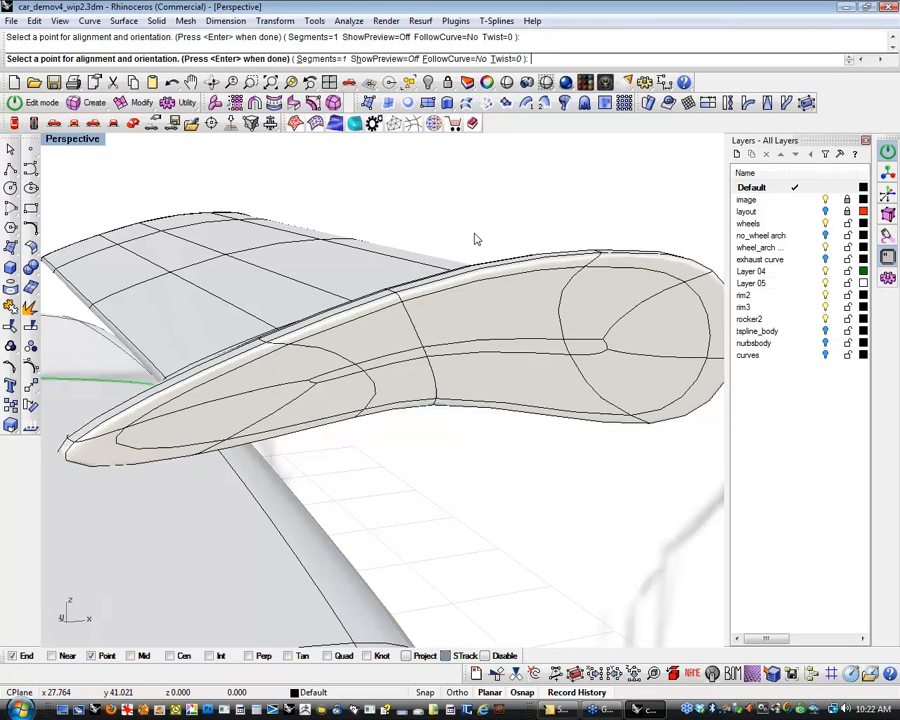
Make the spoiler wing's T-spline surface uniform.
right_drag(476, 362, 506, 414)
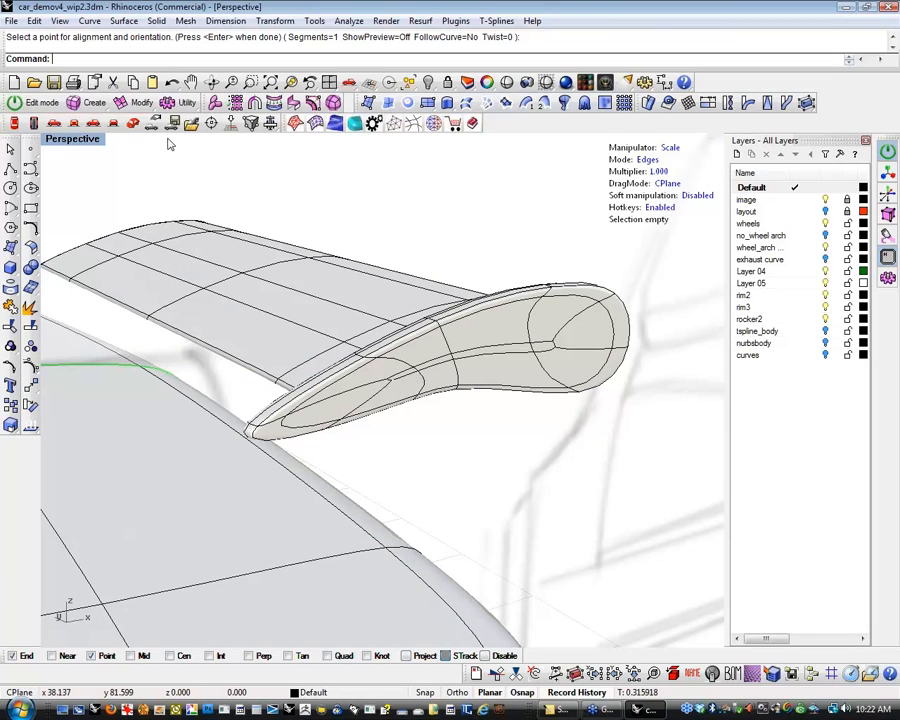
click(181, 104)
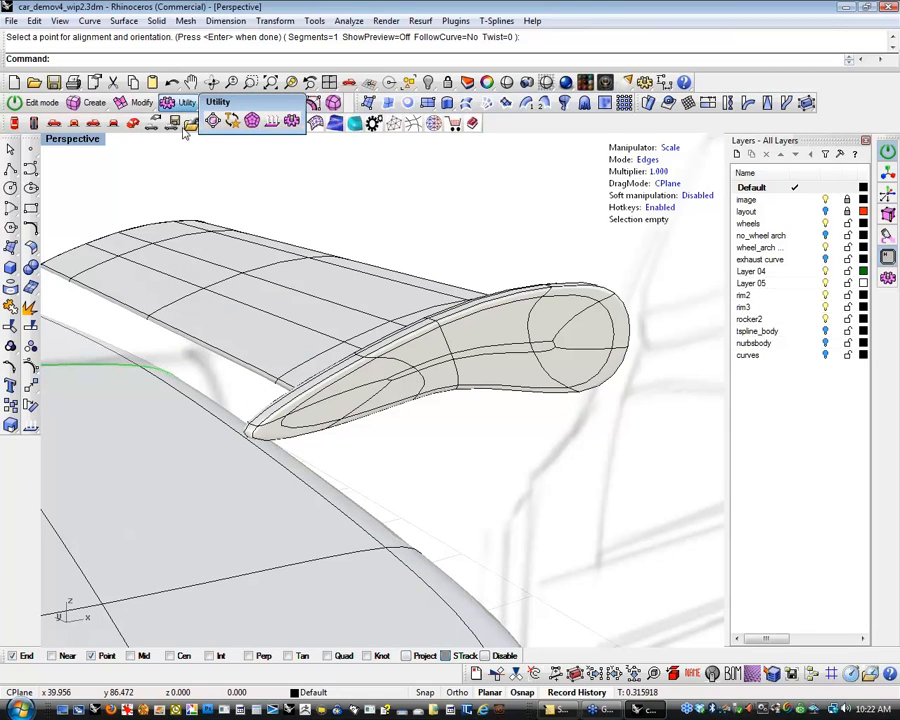
click(213, 122)
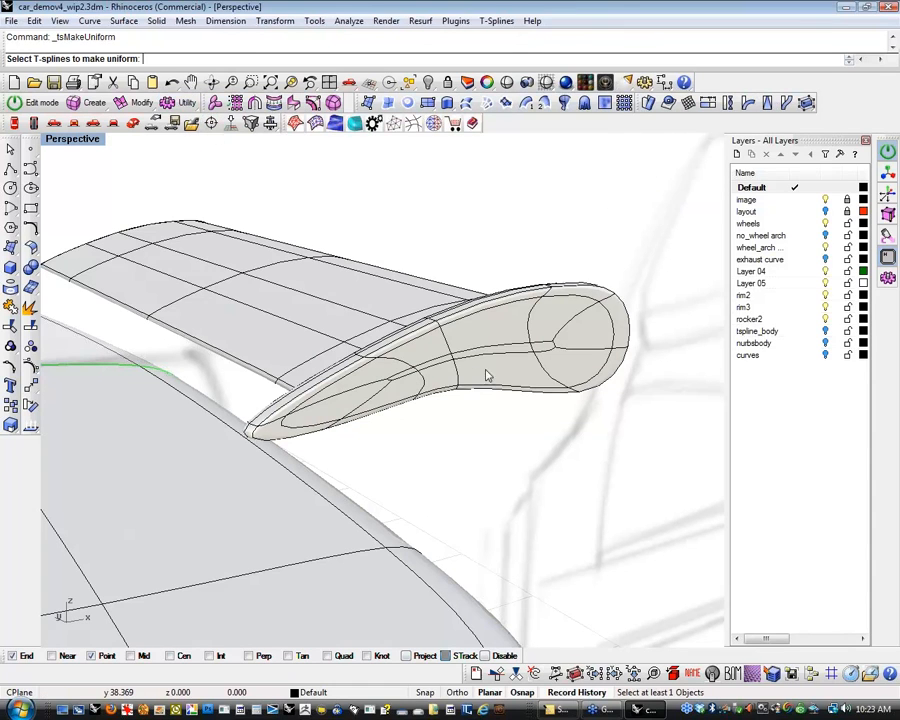
click(297, 240)
key(Return)
Move the end plate together with the adjoining end of the wing outward along the span.
right_drag(437, 471, 414, 516)
scroll(442, 490, down, 5)
right_drag(552, 506, 313, 330)
drag(289, 275, 386, 398)
key(w)
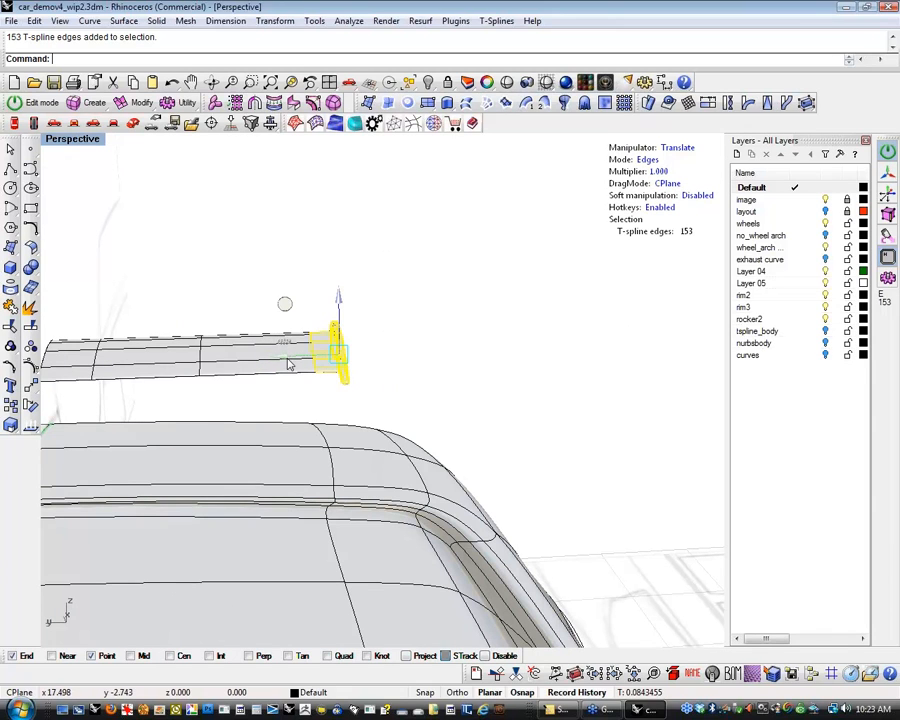
drag(281, 356, 347, 360)
key(Escape)
right_drag(347, 360, 418, 370)
drag(418, 370, 529, 516)
right_drag(529, 516, 399, 395)
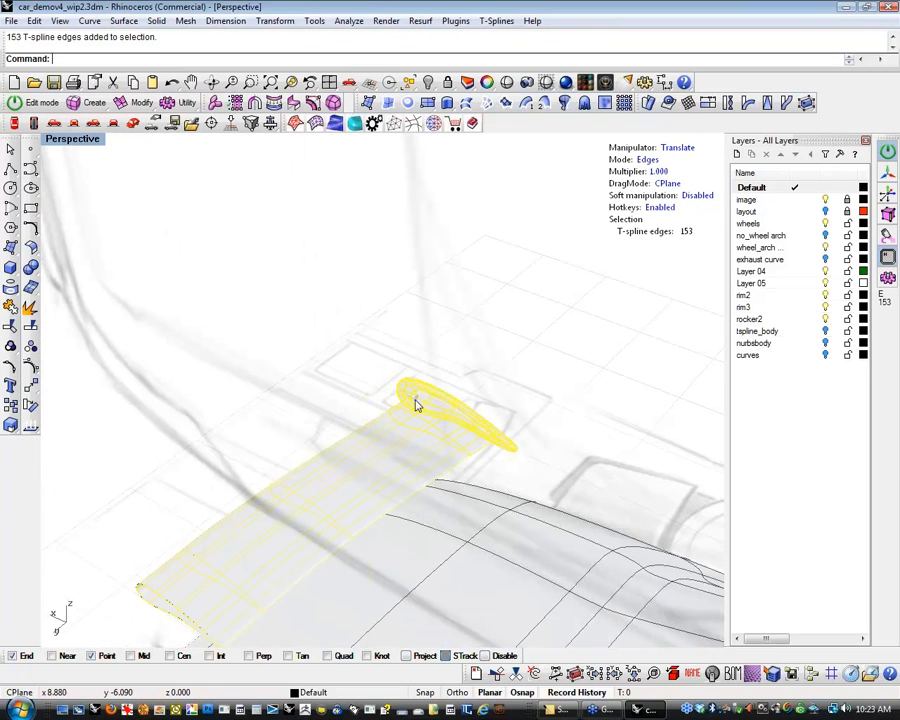
In the top view, shift the wing's mid-span edge loop slightly forward along the car to refine the wing's sweep.
click(14, 123)
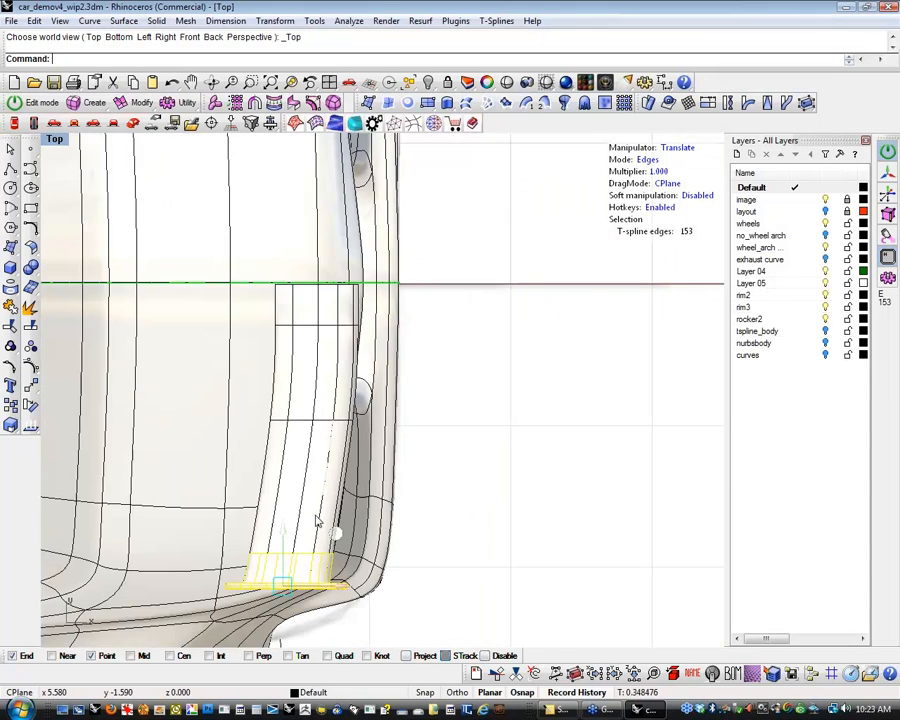
right_drag(316, 517, 407, 501)
key(Escape)
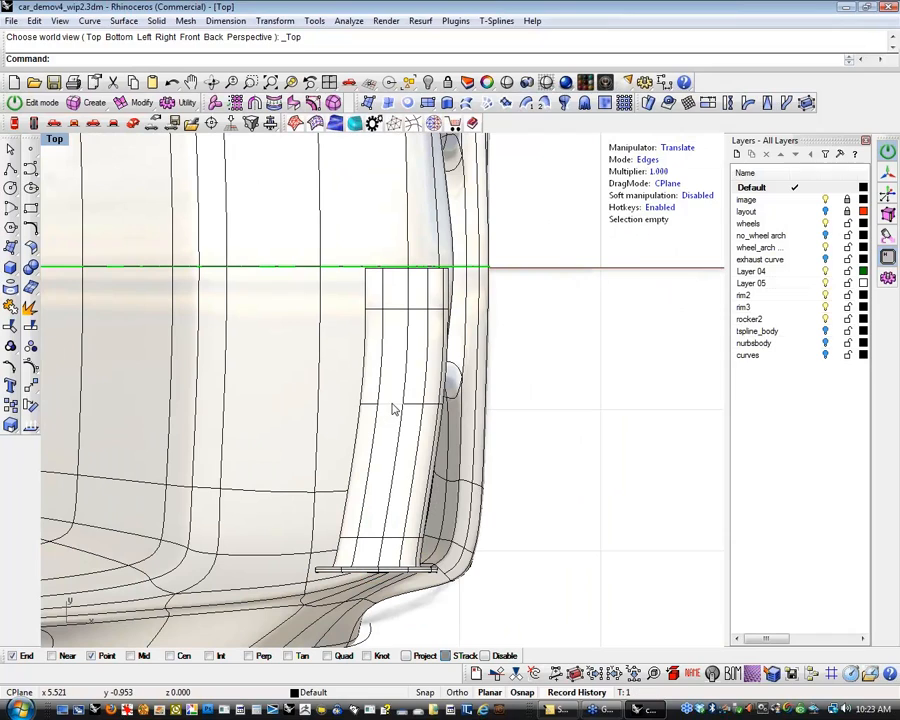
double_click(392, 405)
drag(394, 410, 458, 397)
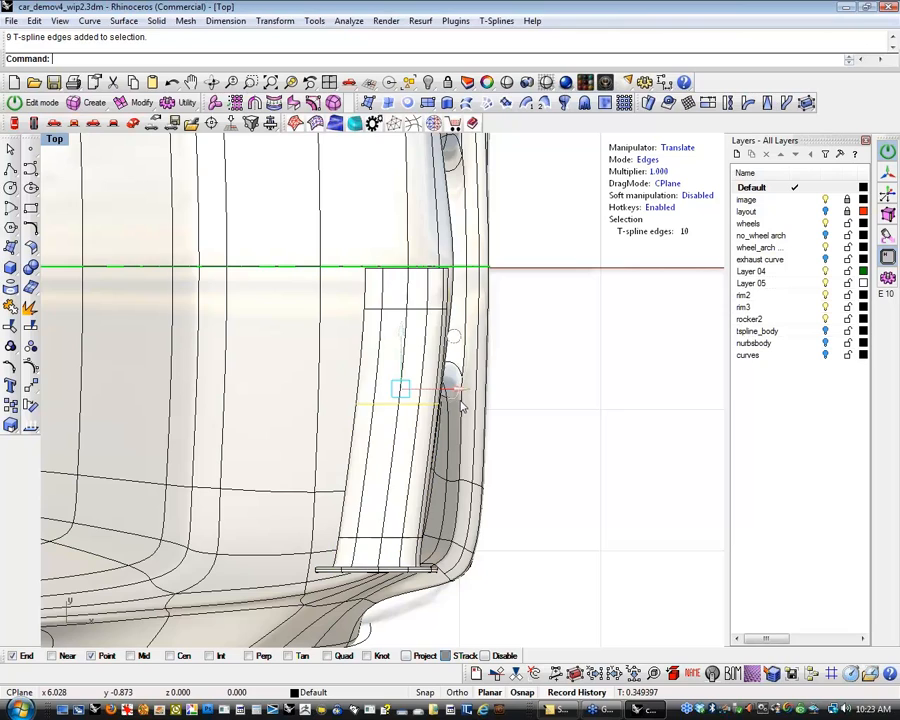
click(567, 490)
right_drag(552, 502, 503, 533)
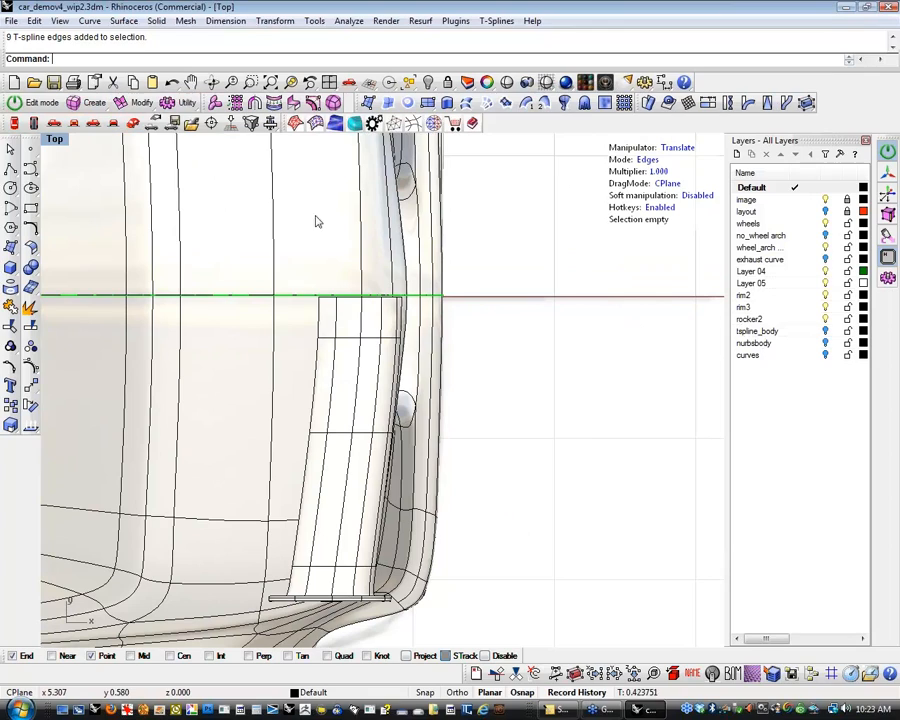
Apply T-Splines symmetry to the half wing across the car's centreline, with Weld set to Yes.
mouse_move(140, 103)
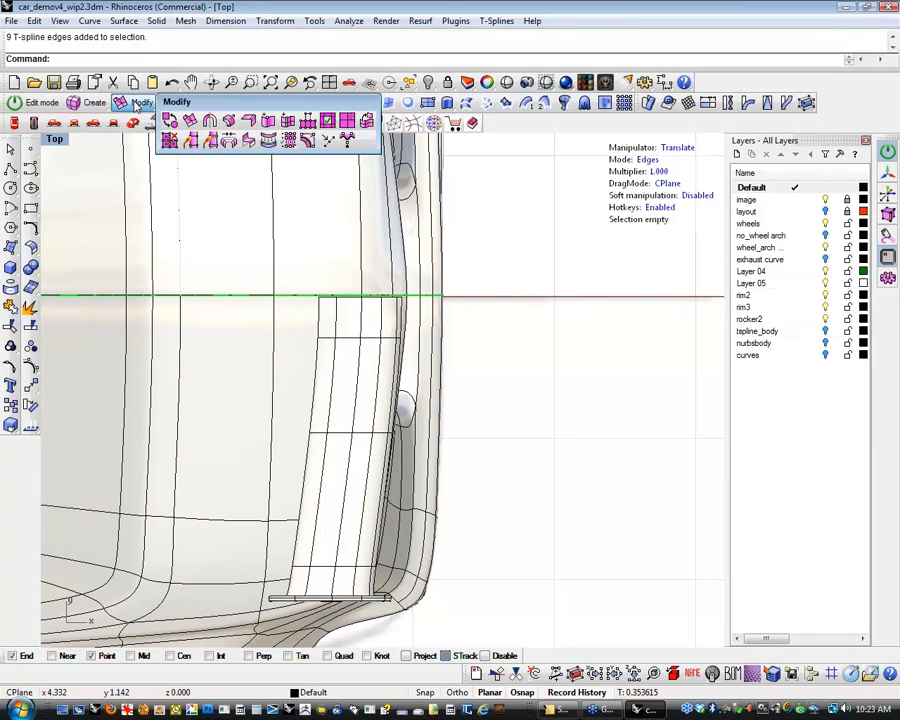
click(228, 128)
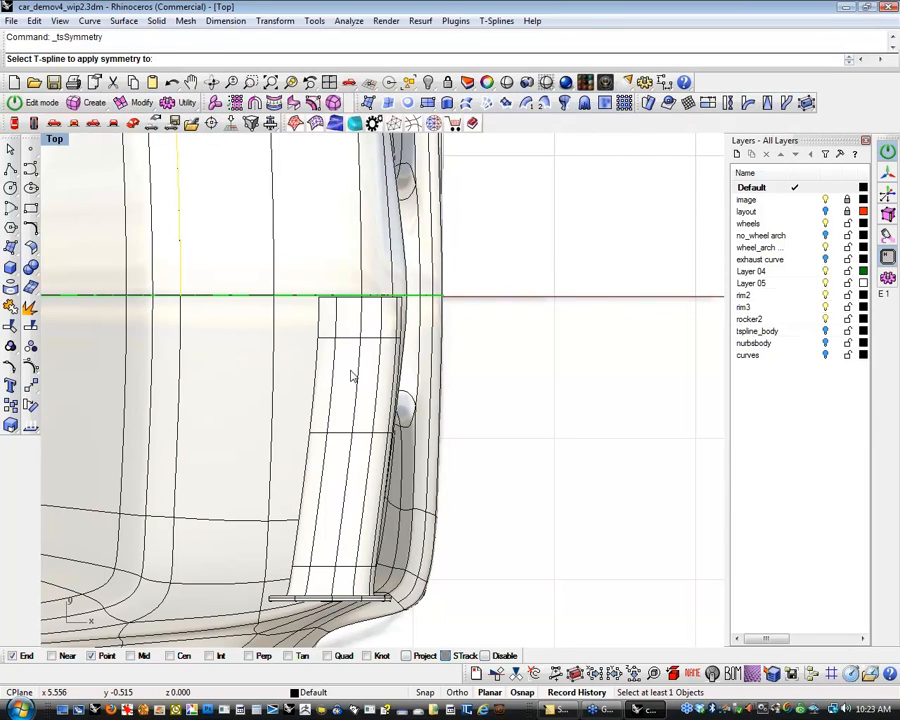
click(358, 360)
key(Return)
click(336, 297)
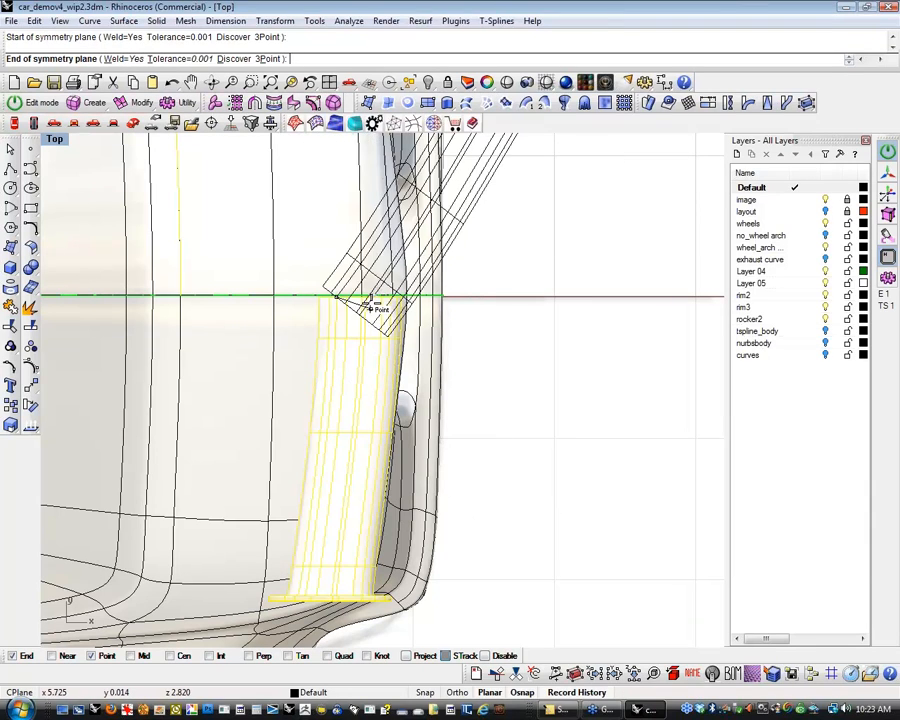
click(383, 309)
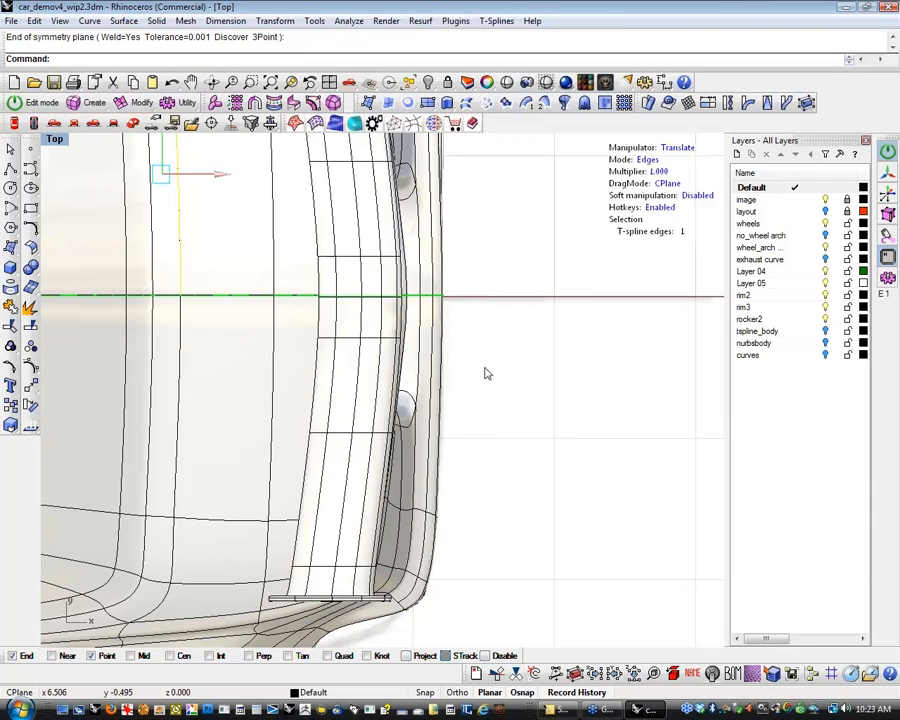
Spread the wing's inner and mid-span edge loops outward along the span, away from the centreline.
scroll(486, 372, down, 2)
right_drag(487, 373, 497, 471)
click(386, 380)
double_click(386, 380)
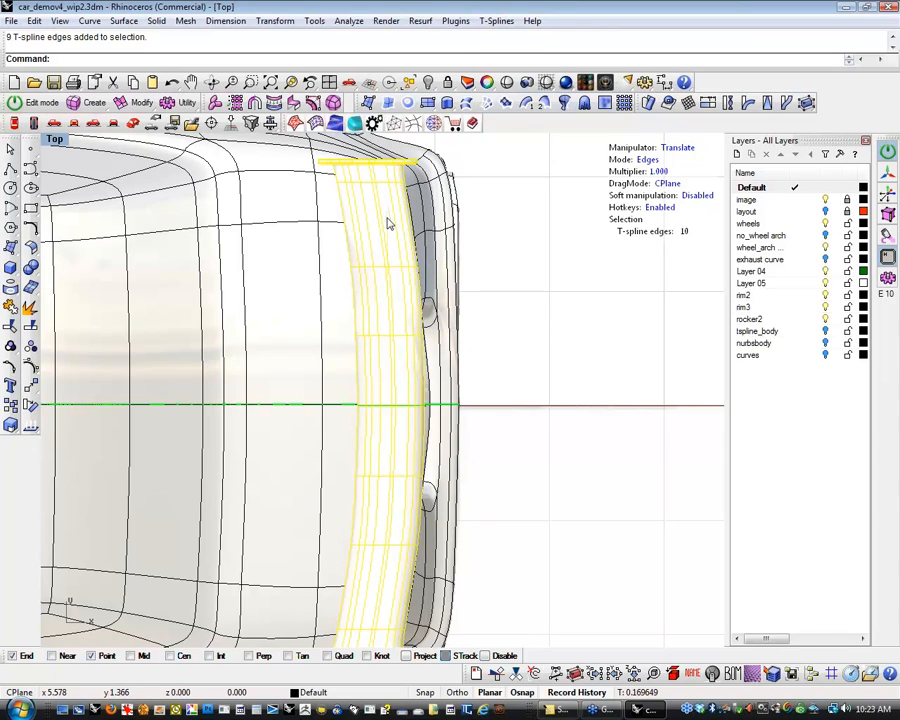
scroll(546, 488, down, 3)
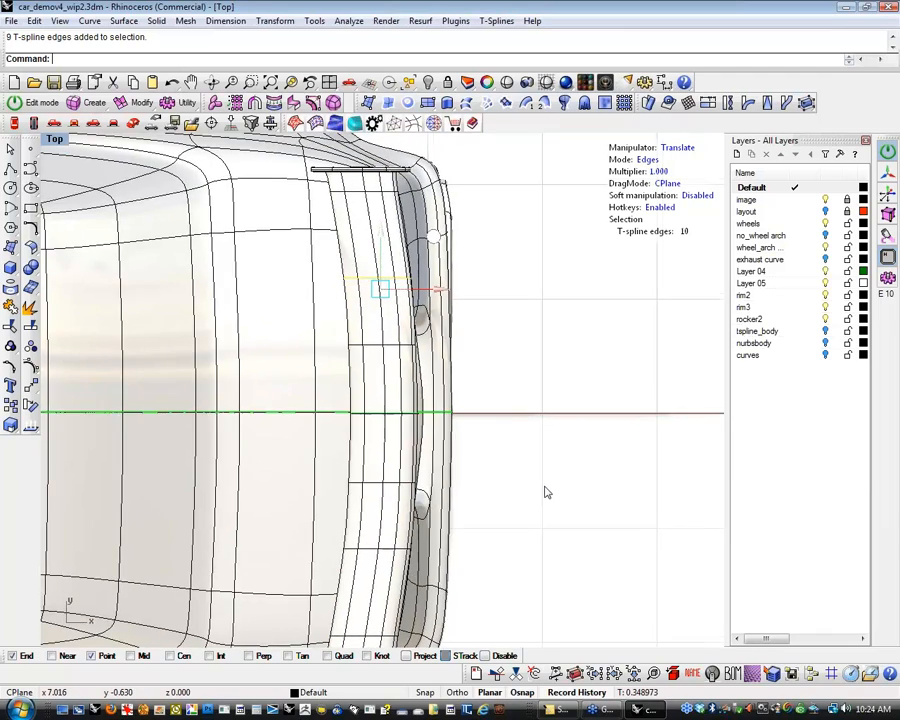
Delete the wing's mid-span edge loop between the inner loop and the end plate.
scroll(546, 491, down, 2)
right_drag(539, 487, 530, 451)
scroll(476, 511, up, 4)
double_click(394, 483)
key(Delete)
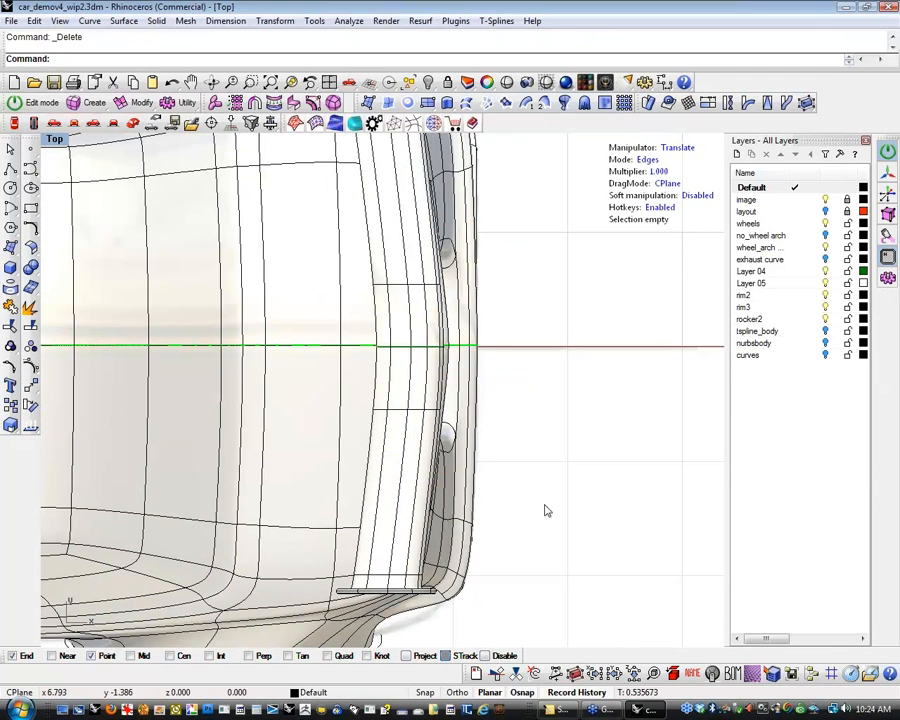
Slide the wing's remaining inner edge loop outward along the span, about midway between centreline and end plate.
double_click(412, 410)
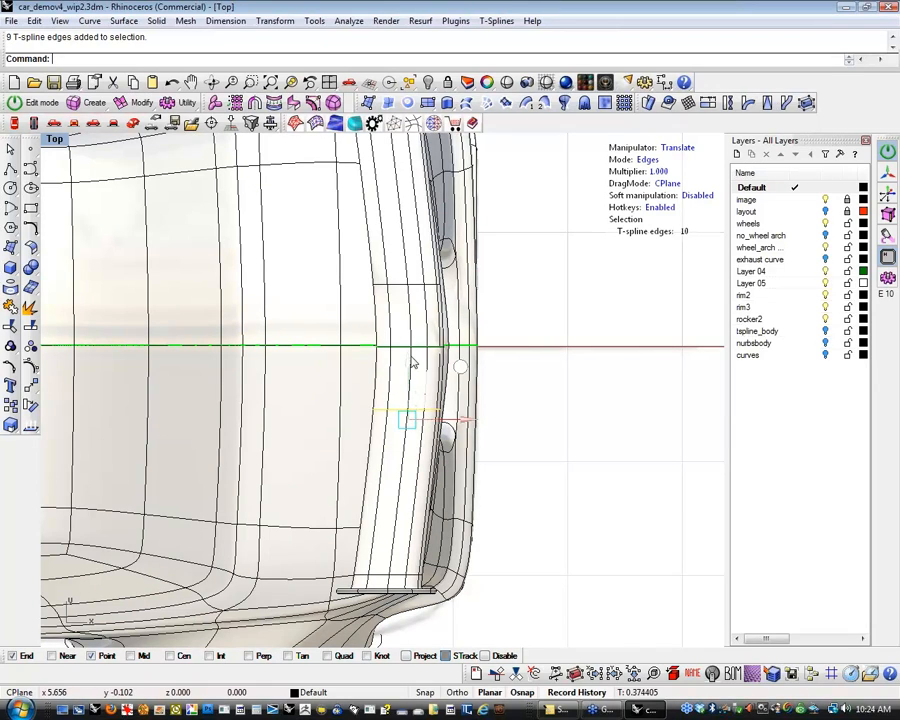
drag(410, 360, 402, 432)
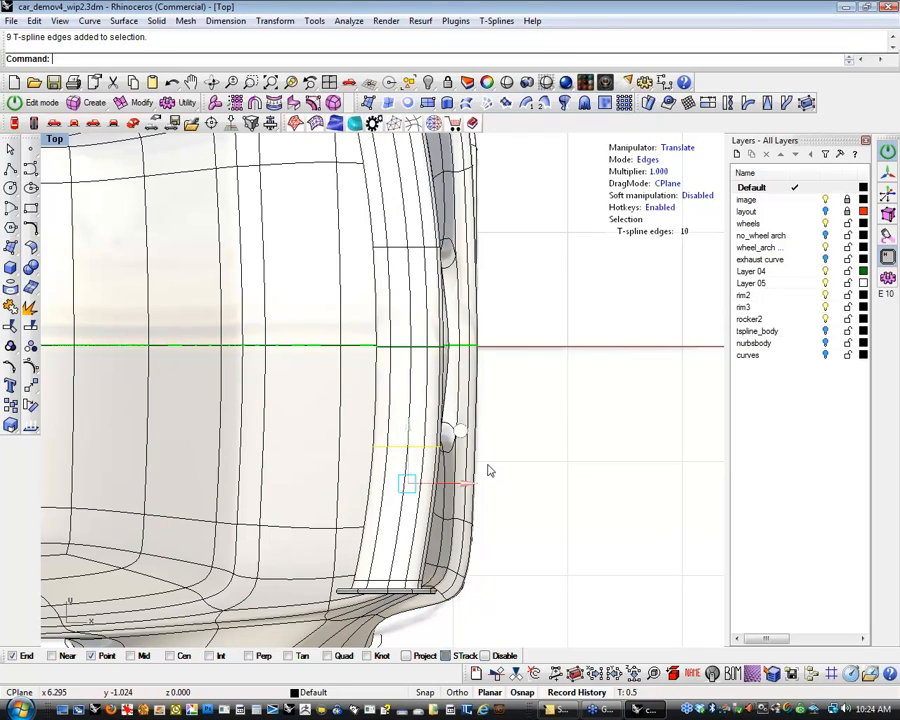
drag(465, 437, 462, 439)
click(565, 506)
Examine the mirrored spoiler wing on the whole car in the perspective view.
scroll(565, 506, down, 8)
right_drag(576, 532, 620, 535)
click(136, 125)
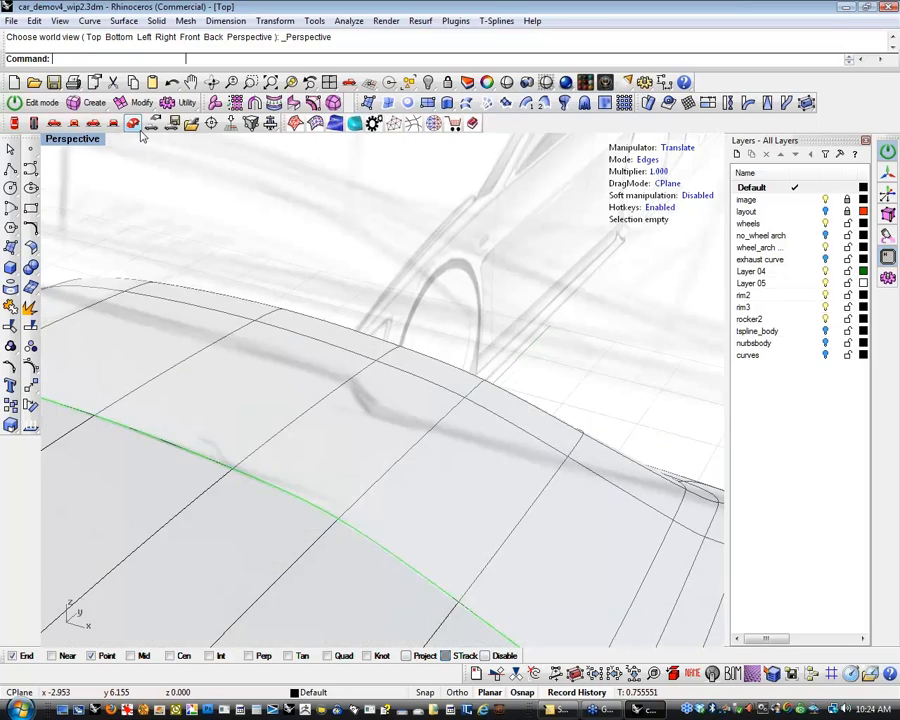
right_drag(462, 455, 450, 341)
scroll(474, 350, down, 12)
right_drag(586, 416, 578, 340)
scroll(571, 418, up, 10)
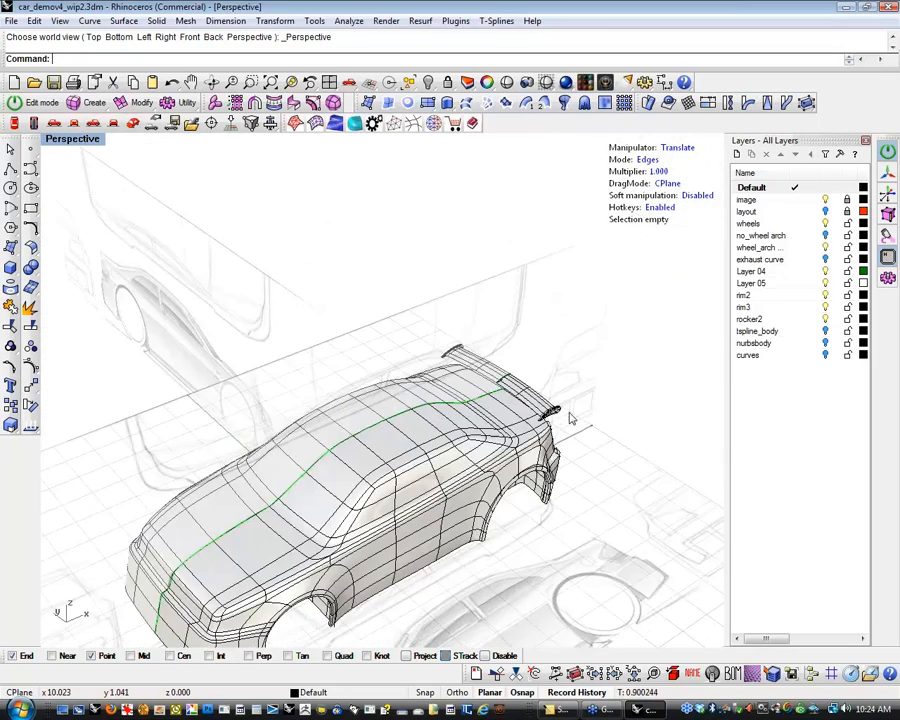
scroll(508, 414, up, 10)
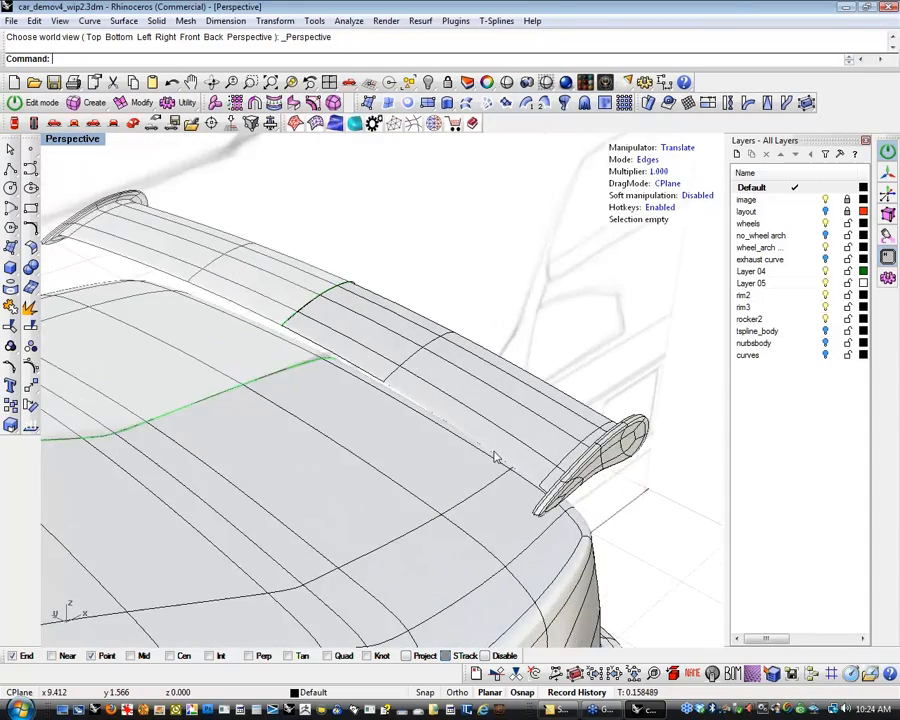
Move the two upper control vertices of the inner loop nearest the airfoil's thin edge outward toward the end plate.
right_drag(501, 454, 603, 470)
key(1)
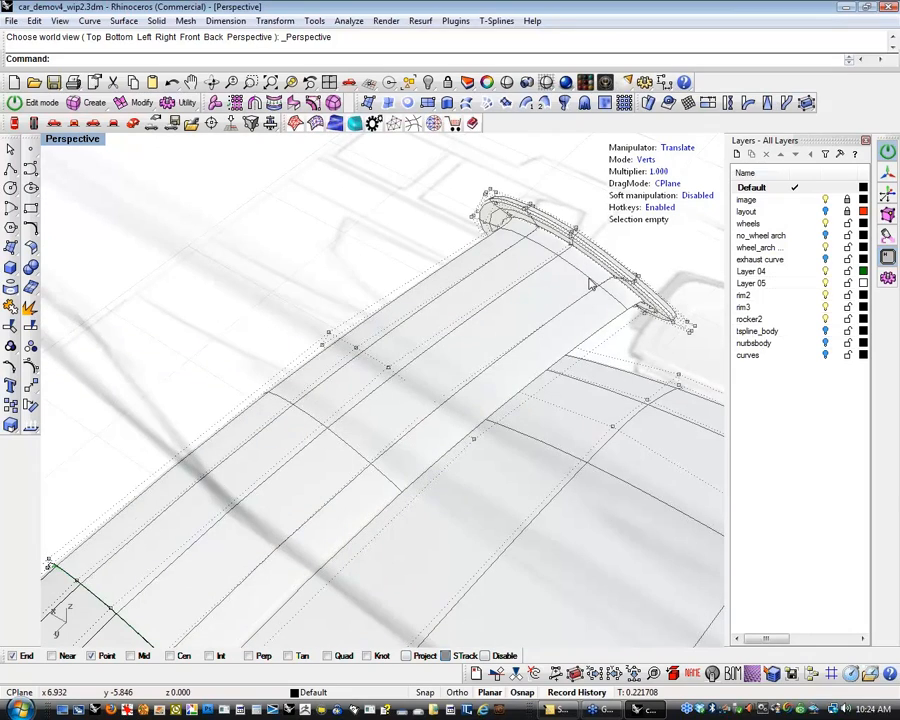
click(433, 404)
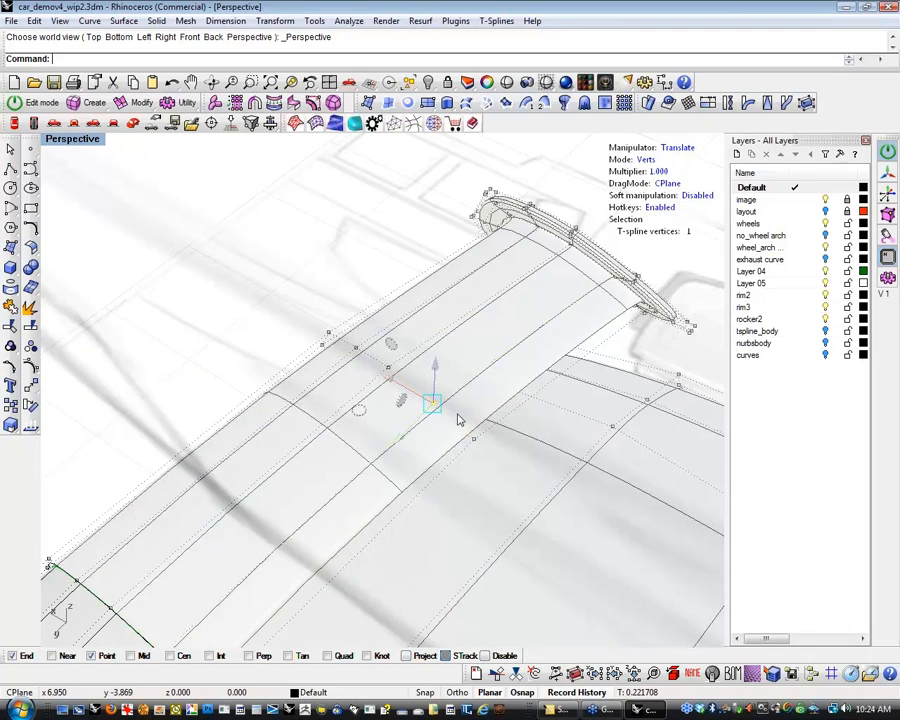
drag(364, 404, 432, 326)
click(388, 366)
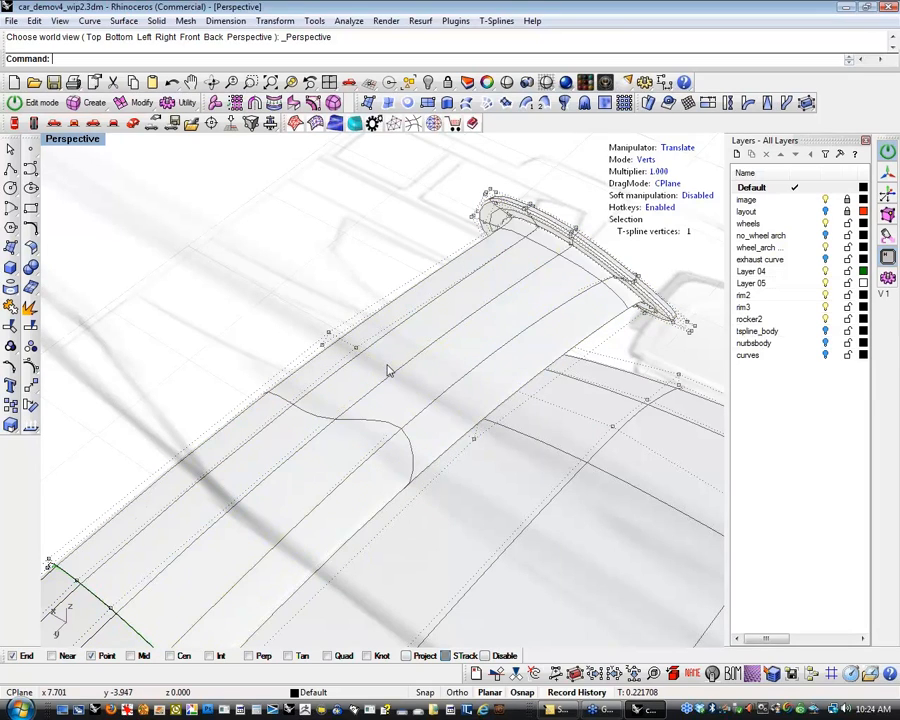
drag(315, 369, 330, 353)
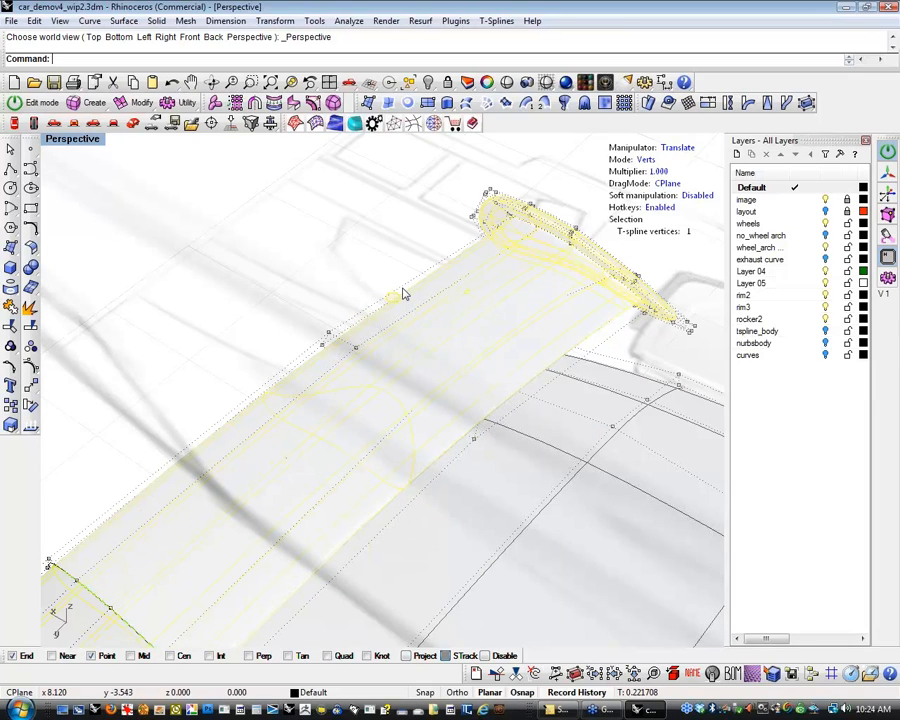
drag(403, 294, 403, 293)
Move the next upper control vertex, toward the airfoil's thick edge, outward toward the end plate to follow its neighbours.
click(357, 349)
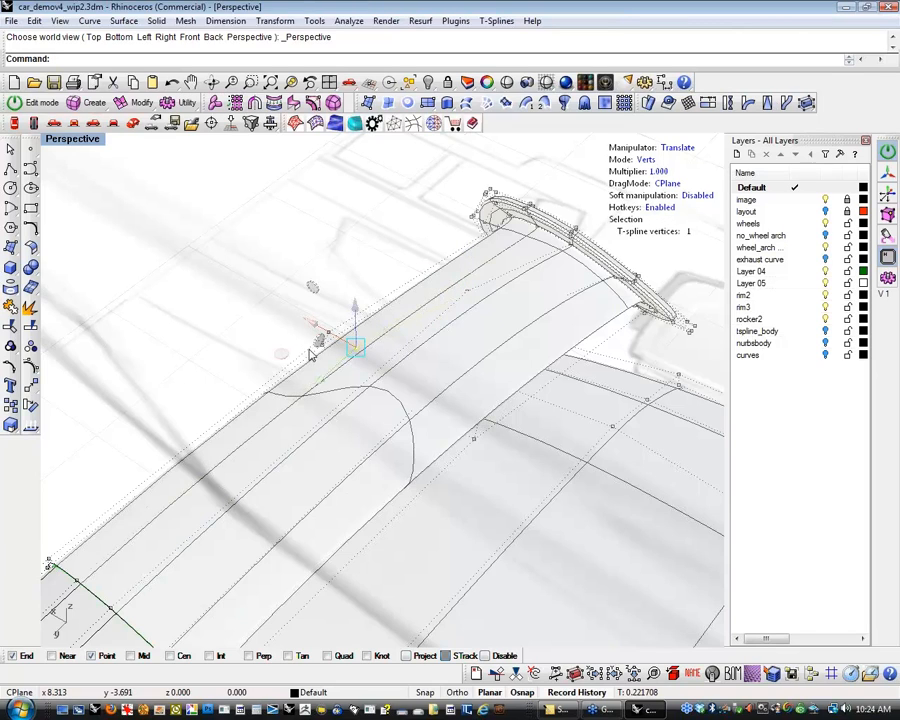
drag(310, 352, 296, 347)
drag(385, 284, 386, 283)
drag(450, 238, 456, 209)
scroll(508, 355, down, 2)
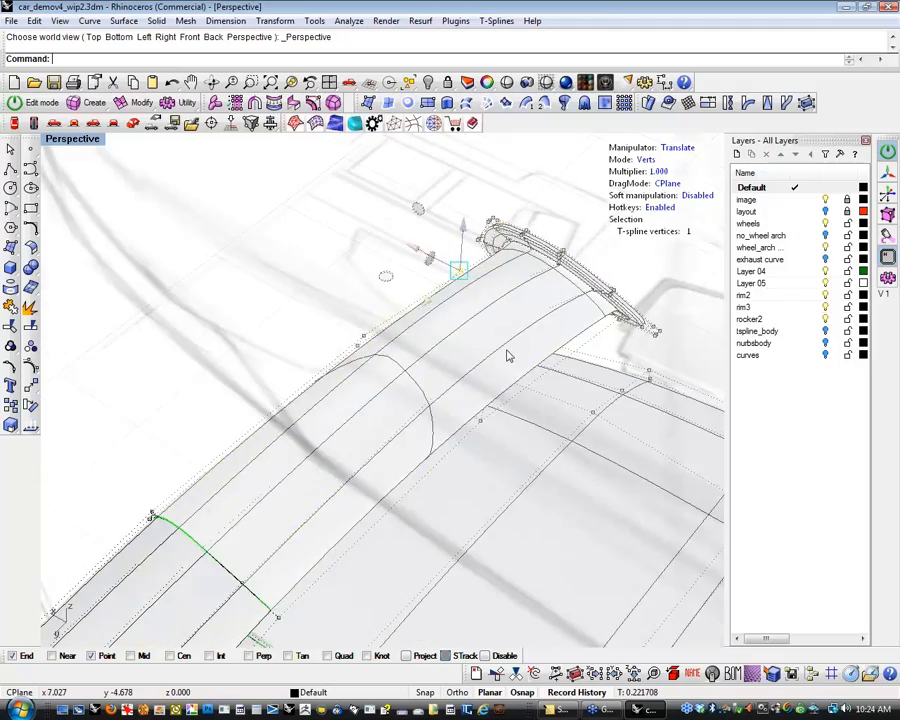
right_drag(508, 355, 317, 278)
right_drag(530, 462, 440, 540)
scroll(318, 331, up, 6)
right_drag(355, 349, 290, 272)
key(Escape)
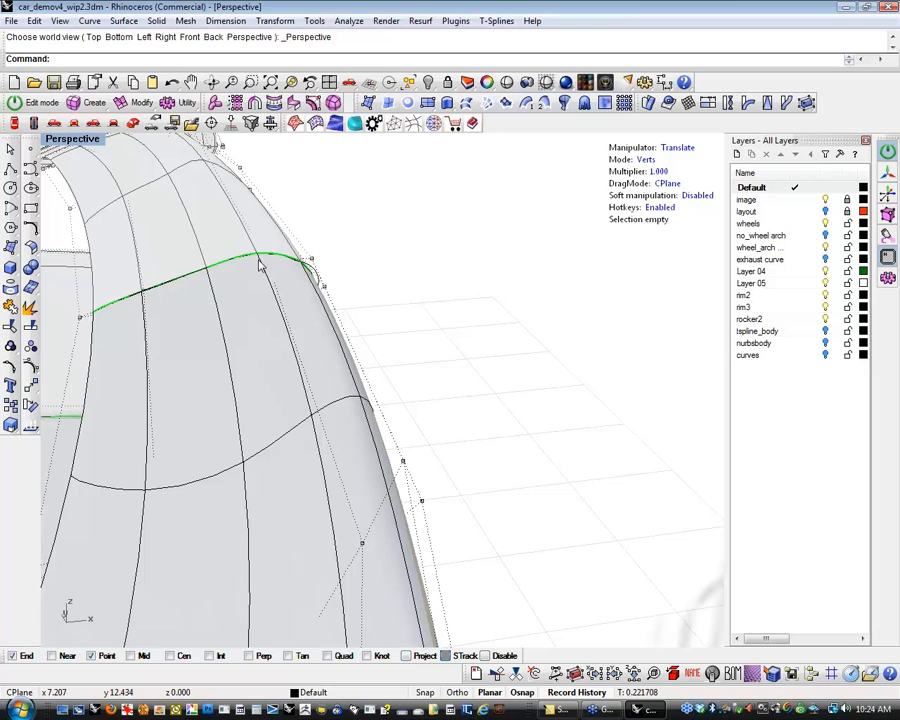
drag(250, 268, 258, 226)
key(ctrl+z)
key(Escape)
Raise the upper control vertex near the thick edge slightly on the wing's centreline section.
drag(242, 285, 280, 248)
drag(264, 197, 263, 184)
key(Escape)
Move the adjacent upper control vertex on the wing's centreline section toward the thick edge.
scroll(311, 338, down, 4)
click(239, 288)
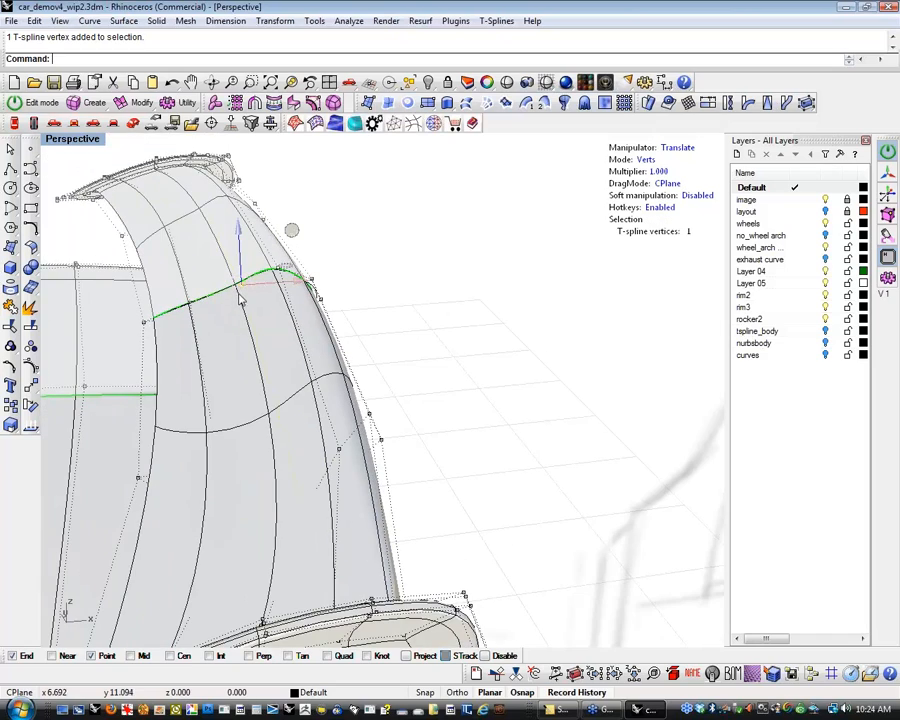
drag(303, 284, 337, 287)
right_drag(337, 287, 411, 420)
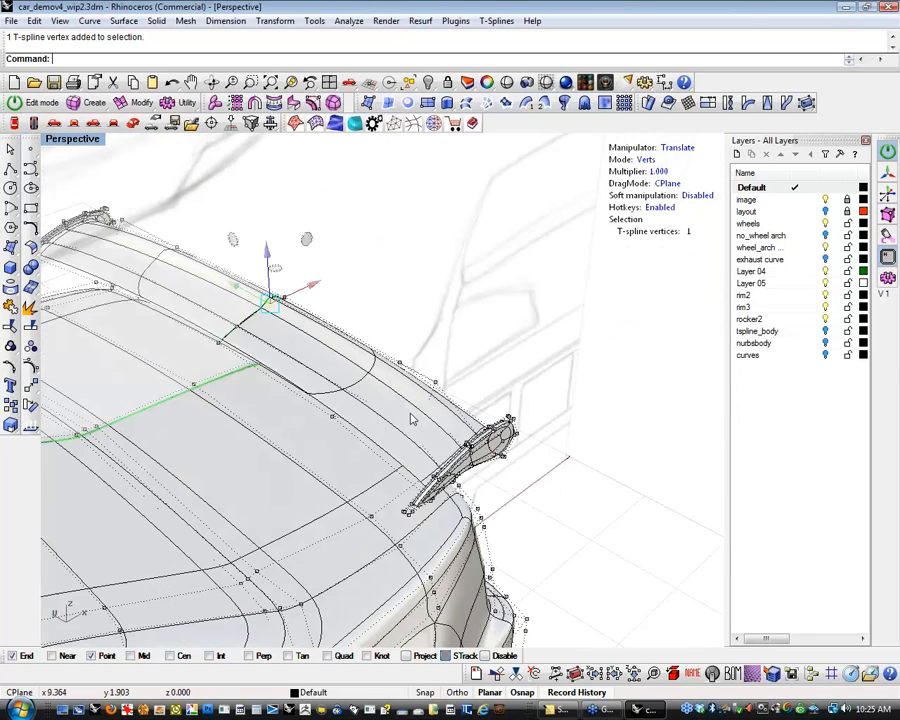
click(237, 336)
click(272, 374)
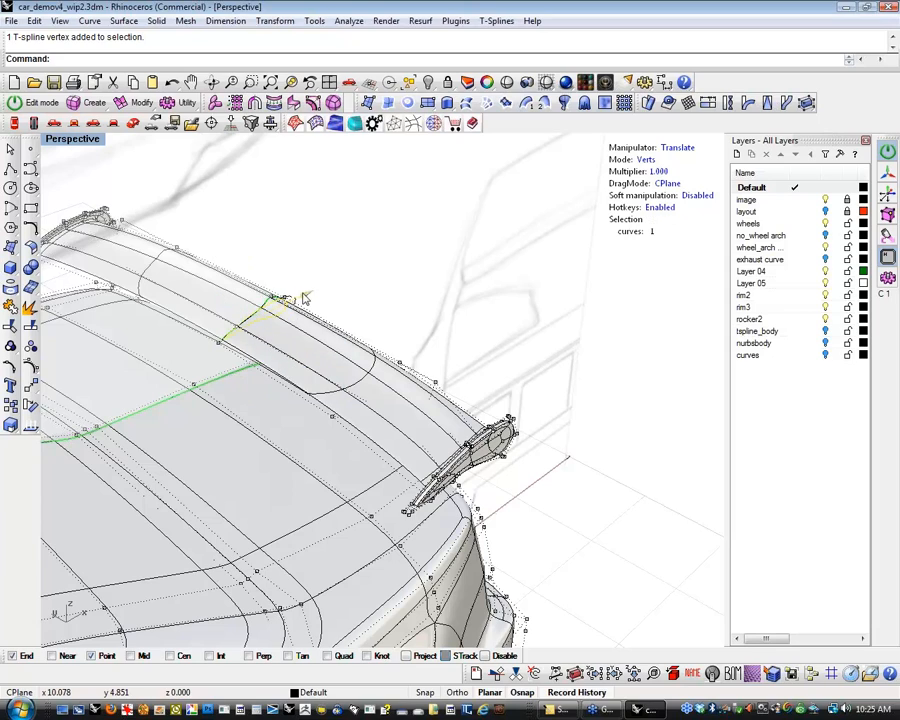
drag(311, 294, 303, 296)
click(373, 297)
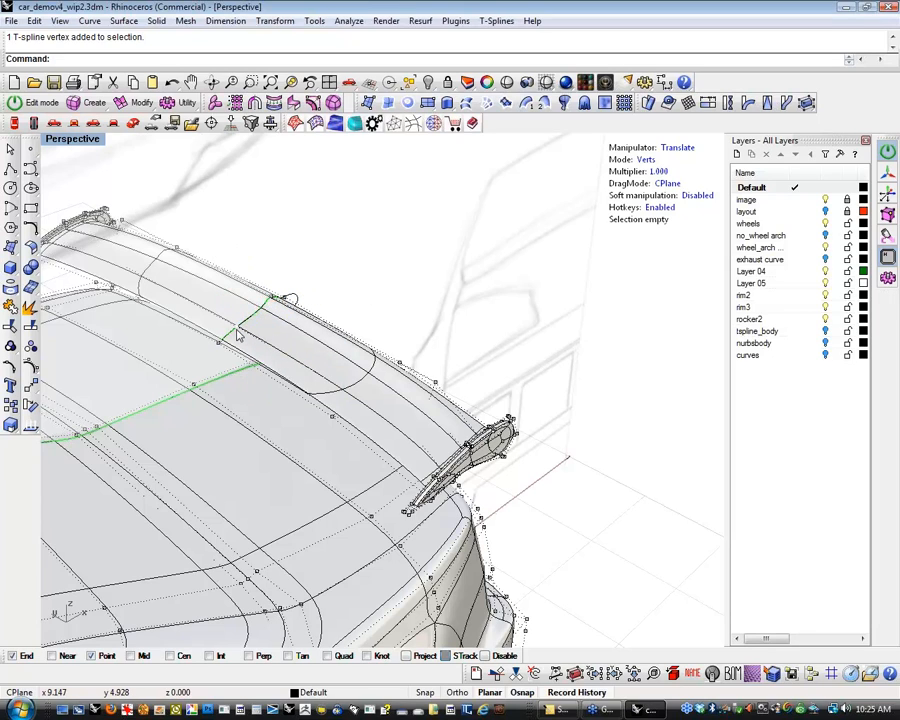
click(256, 318)
click(422, 314)
Lower the control vertices along the underside of the wing's end section to fill out its lower edge.
right_drag(424, 315, 558, 472)
scroll(392, 437, up, 8)
drag(341, 443, 370, 400)
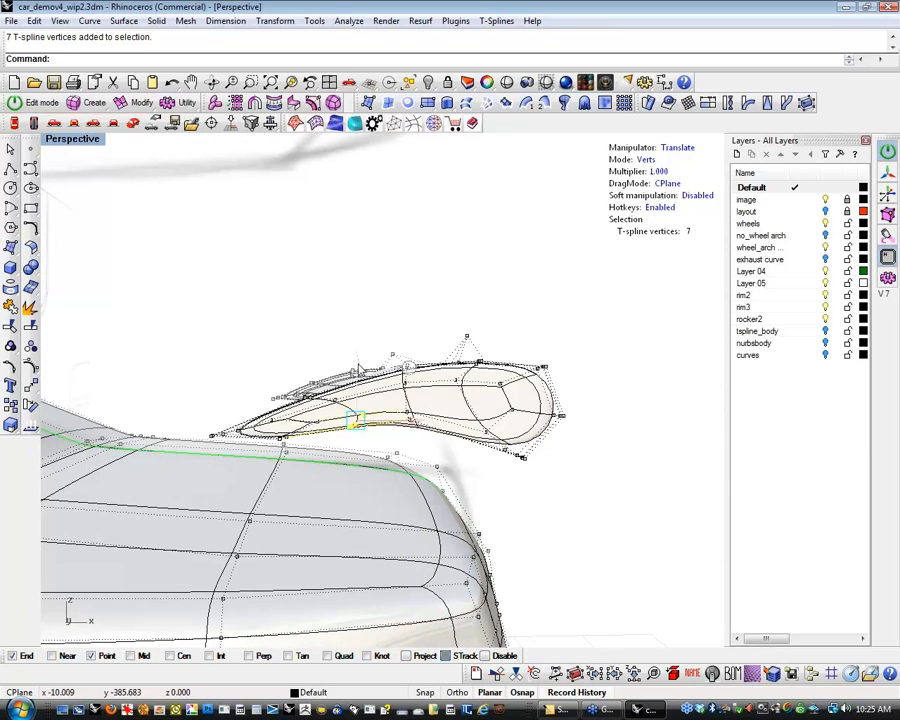
click(428, 458)
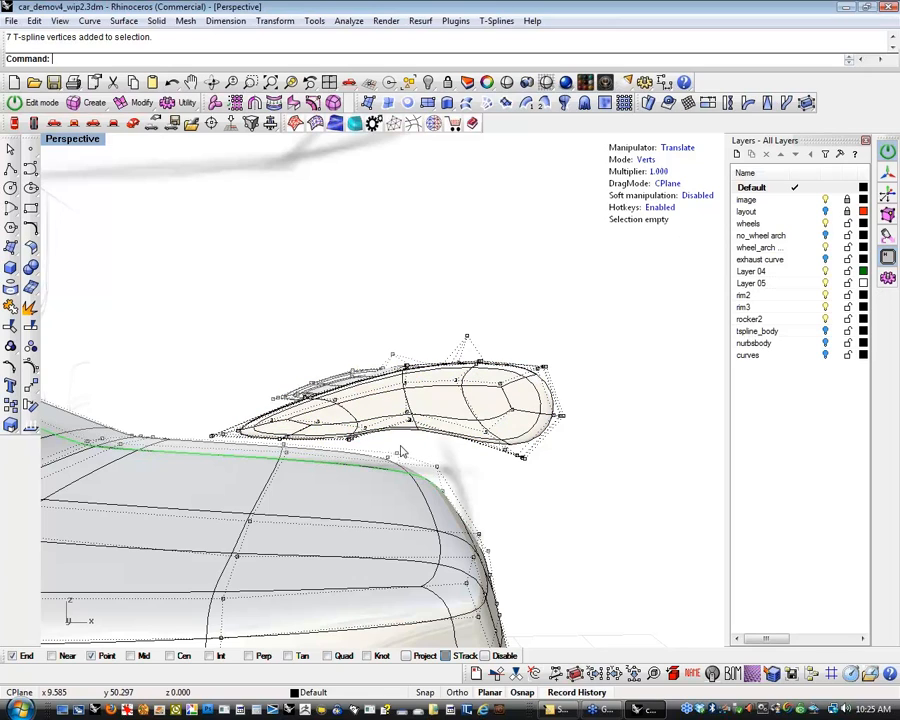
drag(418, 408, 421, 404)
drag(403, 357, 406, 376)
click(590, 482)
Pull the control vertices at the thick rear end of the wing's end section forward toward the thin edge.
right_drag(566, 470, 572, 444)
drag(575, 421, 538, 440)
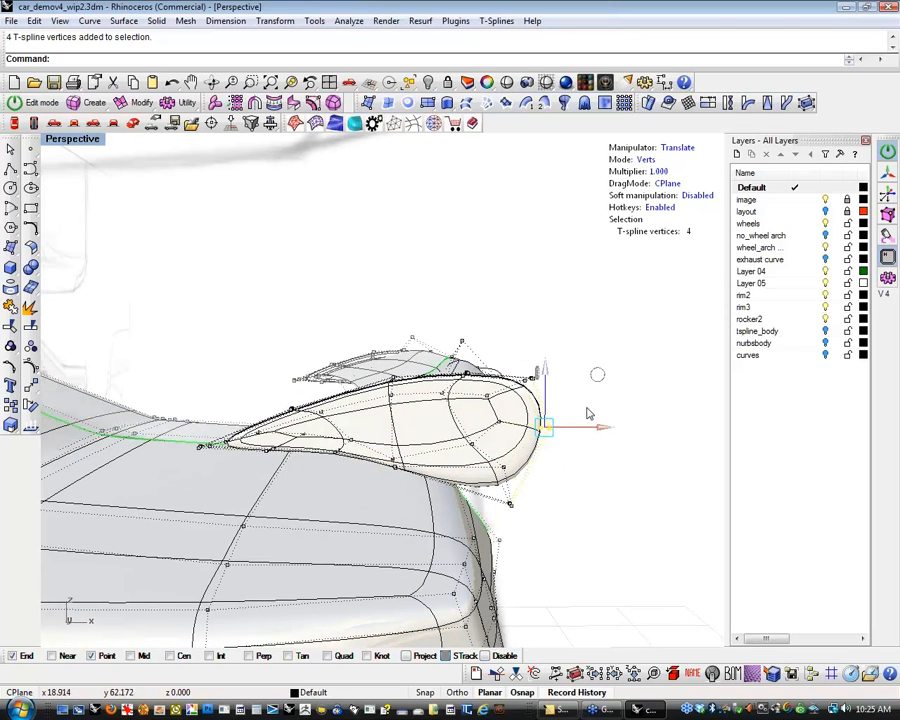
drag(541, 374, 546, 411)
drag(595, 470, 567, 473)
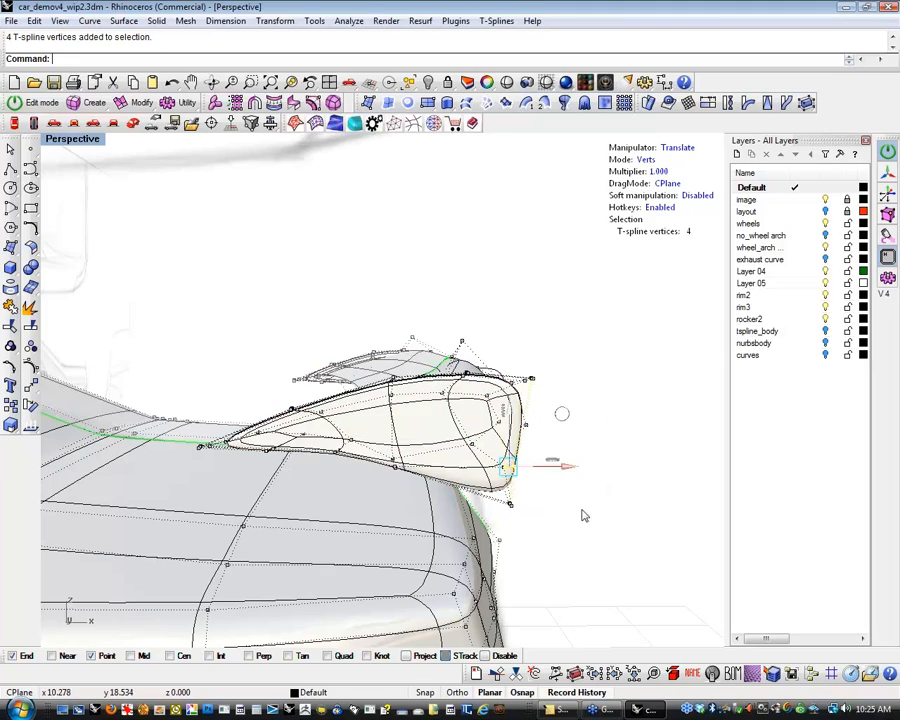
click(577, 527)
Examine the reshaped wing from the rear and side in the perspective view.
scroll(577, 530, down, 6)
right_drag(577, 531, 362, 522)
scroll(258, 468, up, 5)
shift+right_drag(274, 482, 265, 487)
right_drag(265, 487, 296, 400)
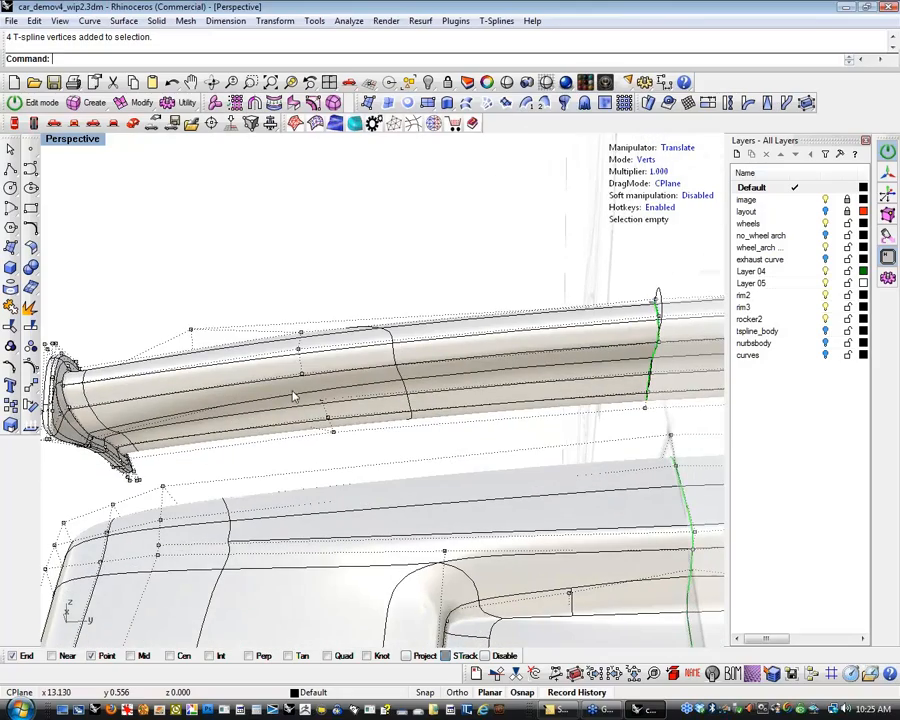
scroll(195, 426, down, 6)
right_drag(195, 426, 369, 413)
Draw a slanted straight polyline in the Front view from inside the trunk lid up into the wing as the front strut.
click(75, 123)
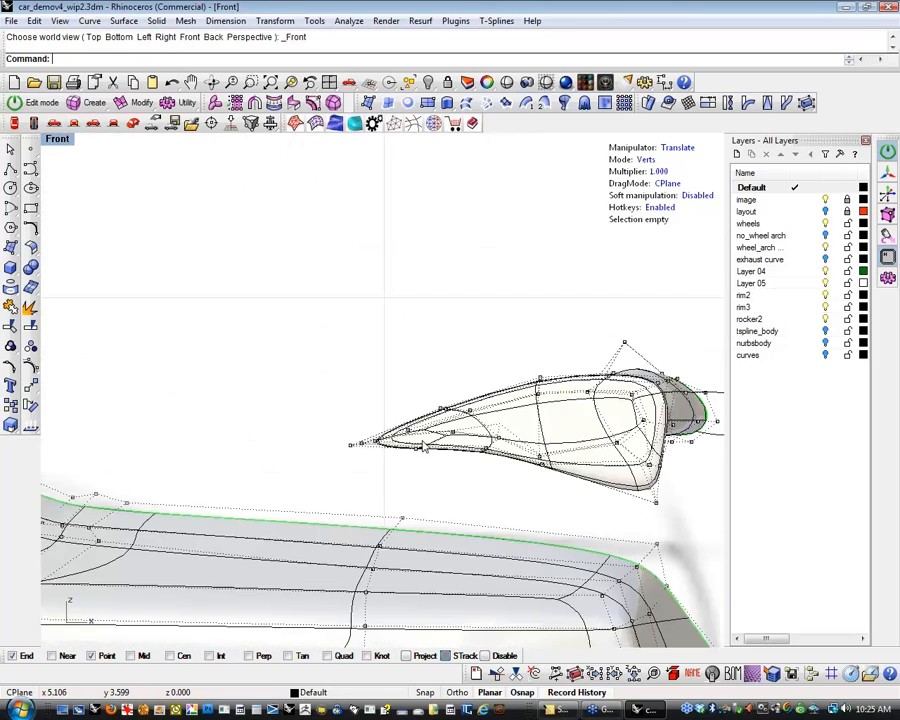
scroll(408, 411, up, 3)
middle_click(478, 415)
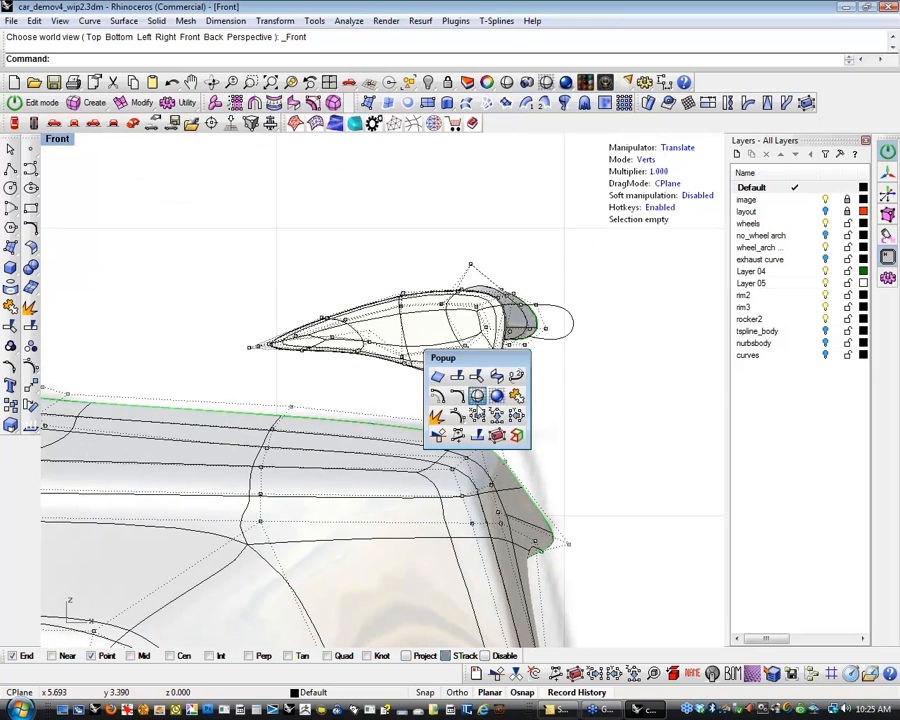
scroll(600, 425, down, 5)
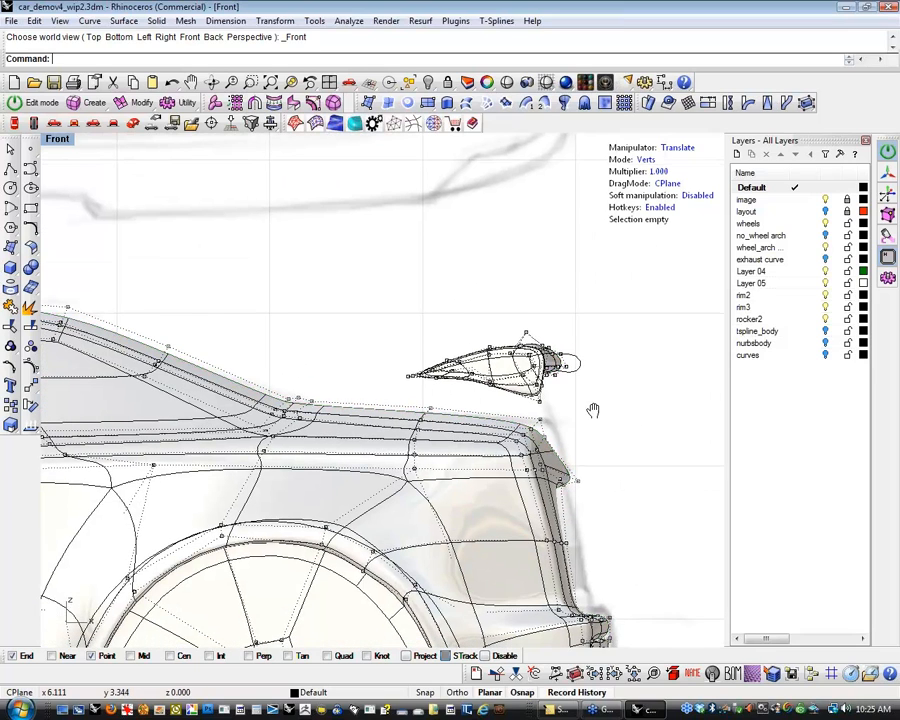
click(11, 170)
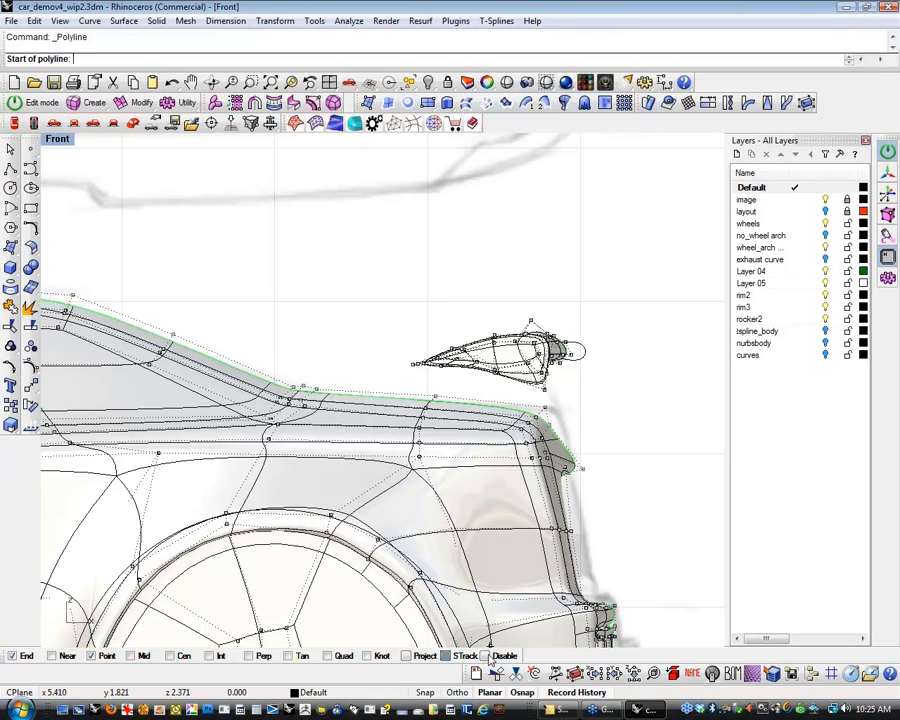
click(470, 430)
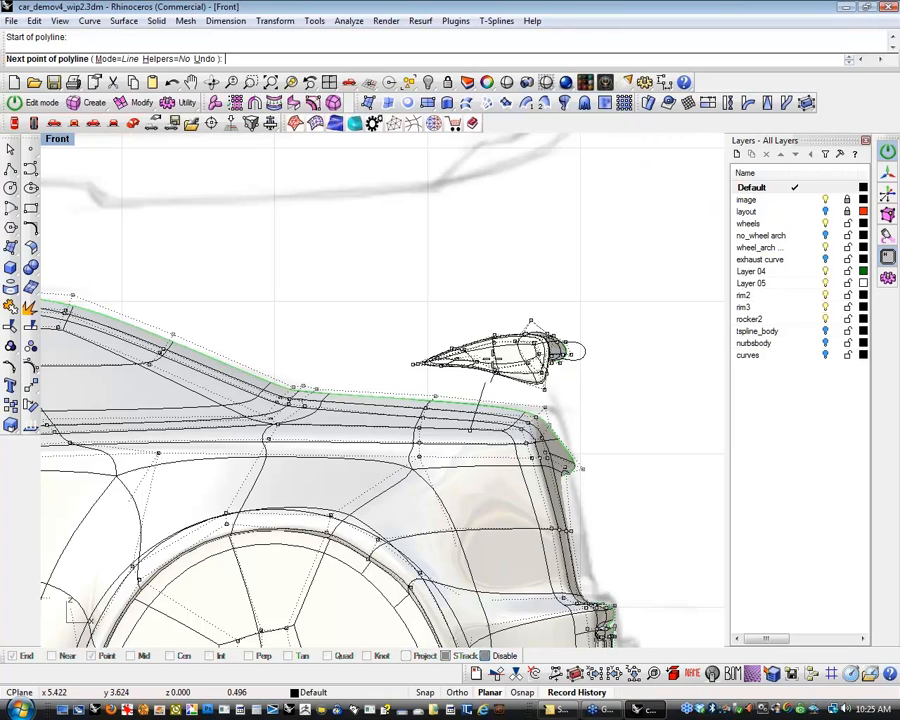
click(496, 350)
right_click(496, 350)
Draw a nearly vertical straight polyline from the wing's thick rear edge down into the car's tail as the rear strut.
right_click(583, 381)
click(549, 351)
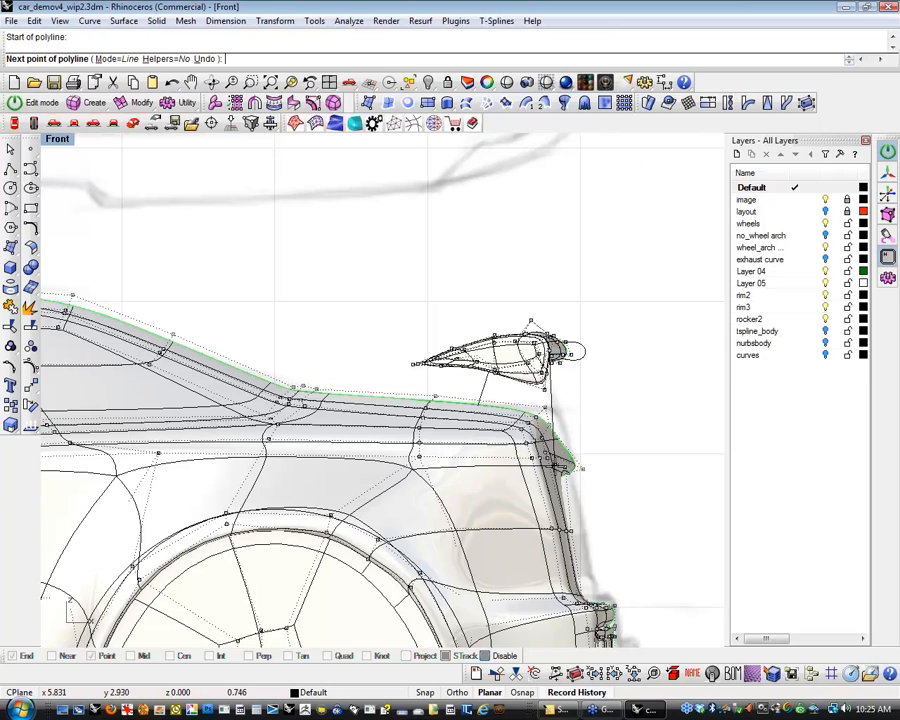
click(554, 471)
right_click(554, 471)
Draw a brace line from the upper part of the rear strut line down to the middle of the front strut line.
right_click(590, 402)
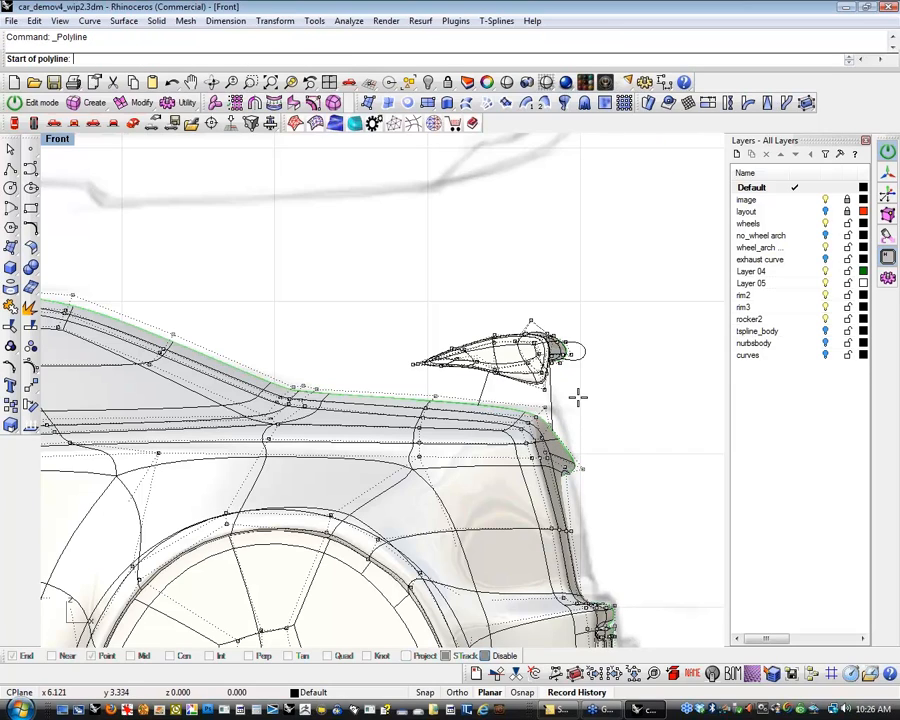
scroll(565, 366, up, 5)
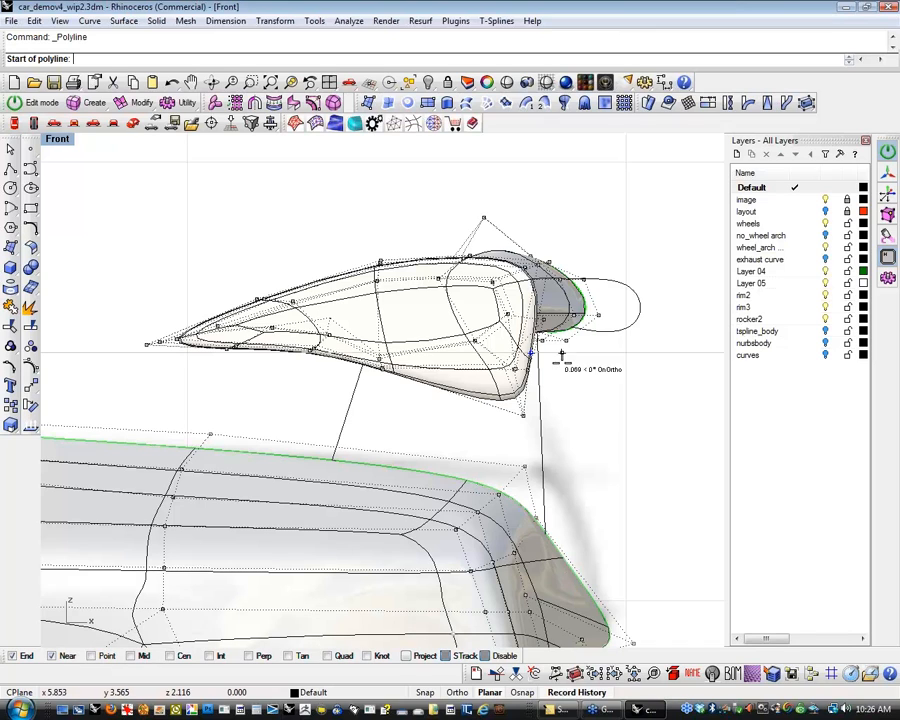
scroll(540, 355, up, 1)
scroll(540, 355, up, 2)
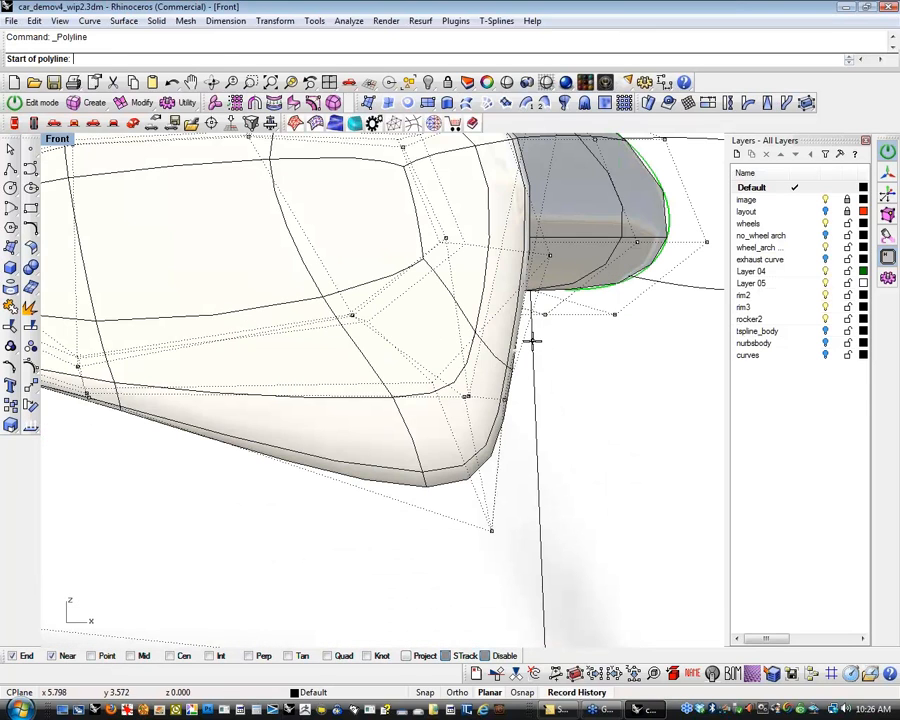
click(532, 343)
scroll(530, 345, down, 1)
scroll(529, 348, down, 4)
click(343, 401)
right_click(393, 424)
Draw a second brace line from just below the first one on the front strut down to the rear strut.
right_click(393, 424)
click(338, 412)
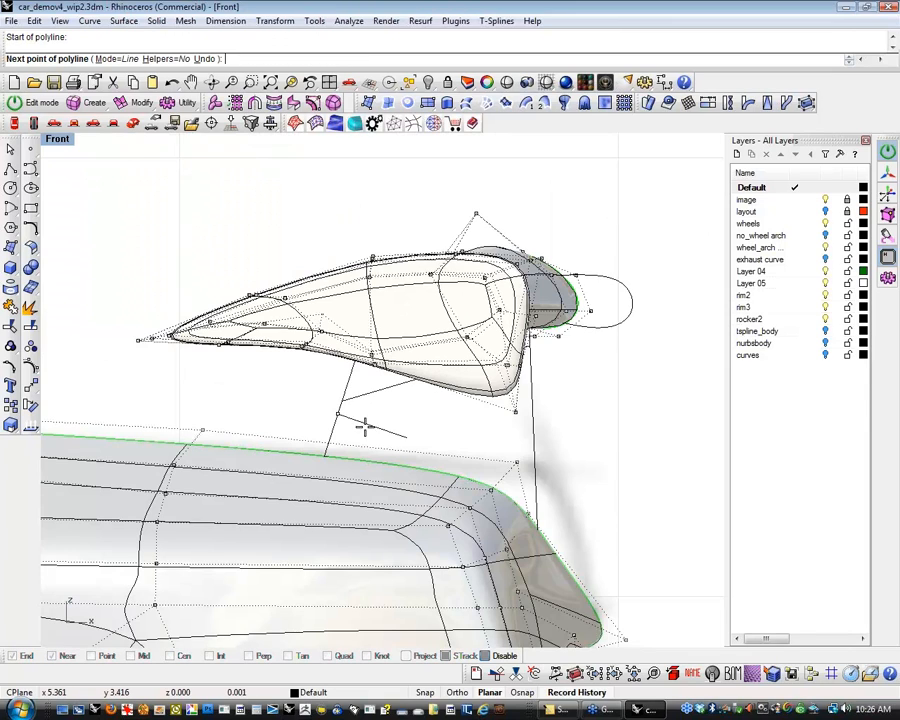
click(536, 462)
right_click(534, 460)
scroll(576, 441, down, 2)
scroll(574, 435, down, 2)
right_drag(574, 435, 549, 410)
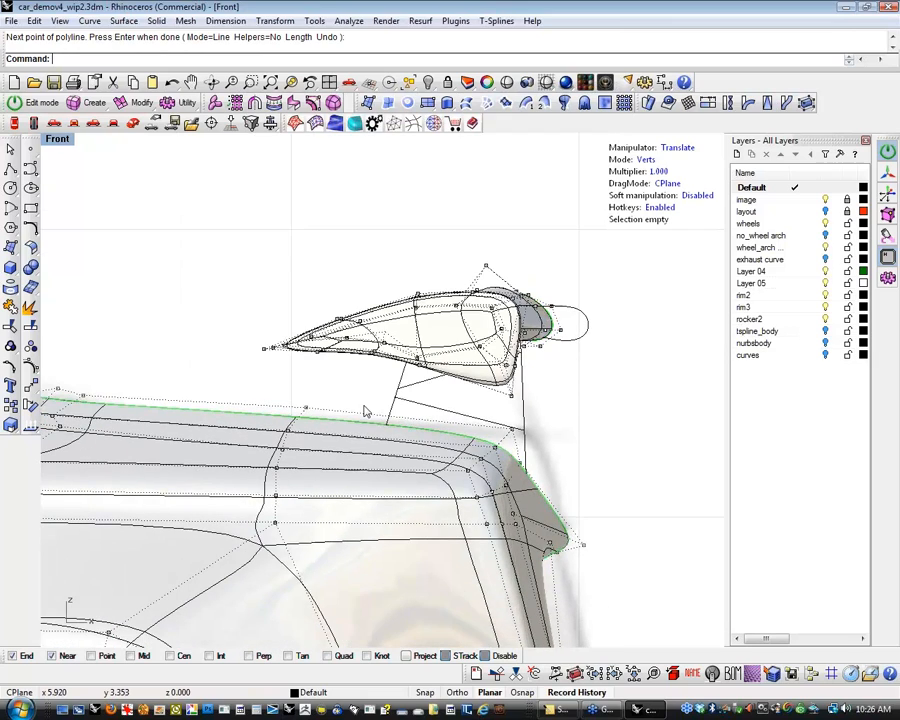
Try to hide everything except the four strut and brace lines while in vertex editing mode.
click(406, 386)
shift+click(400, 399)
shift+click(525, 422)
shift+click(525, 421)
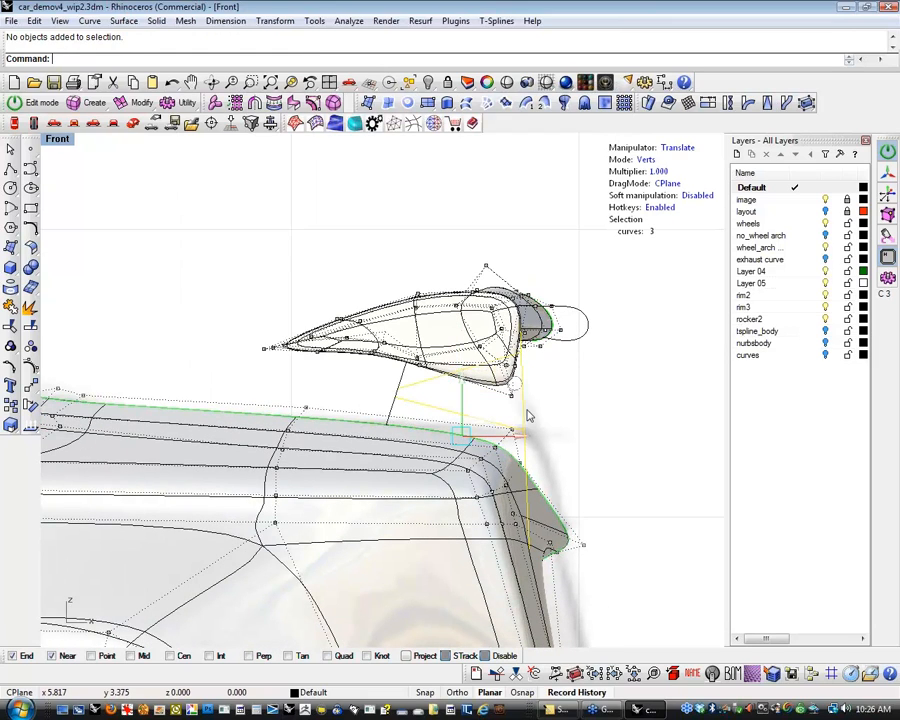
shift+click(395, 410)
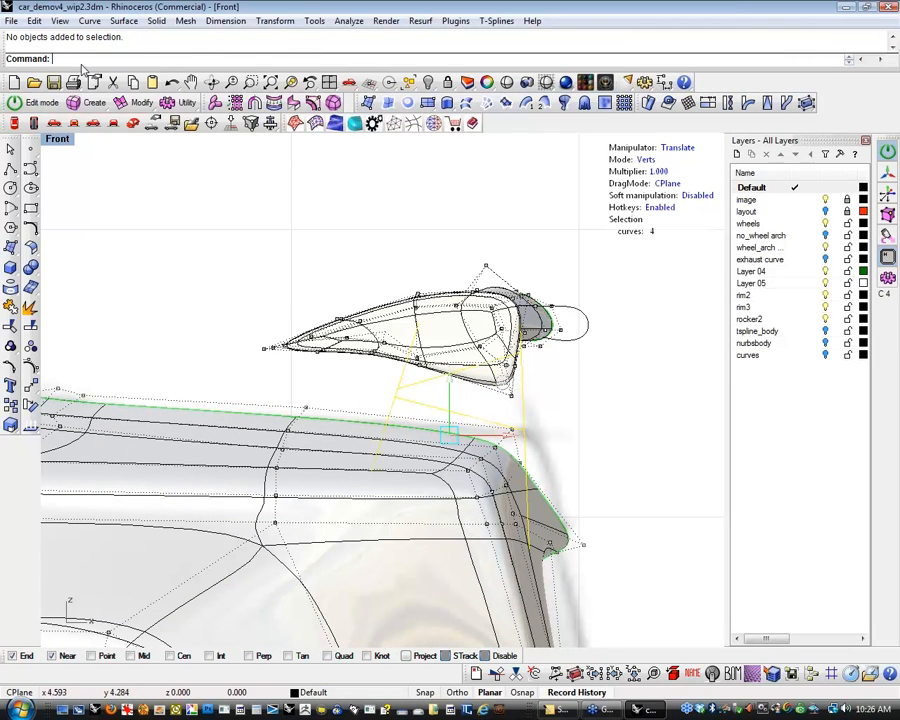
key(ctrl+a)
text(hide)
key(Return)
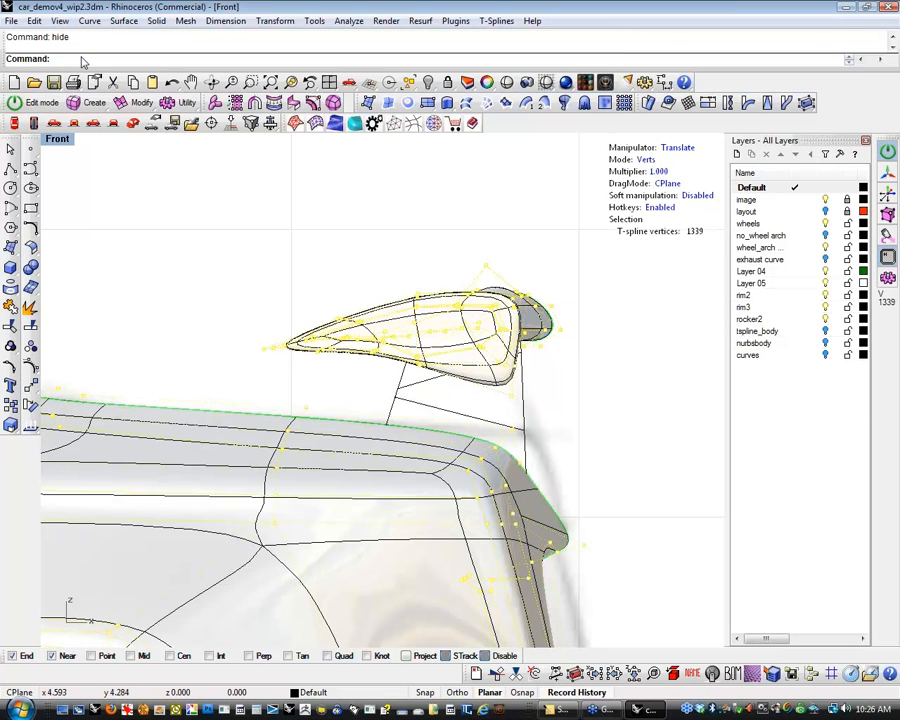
key(Escape)
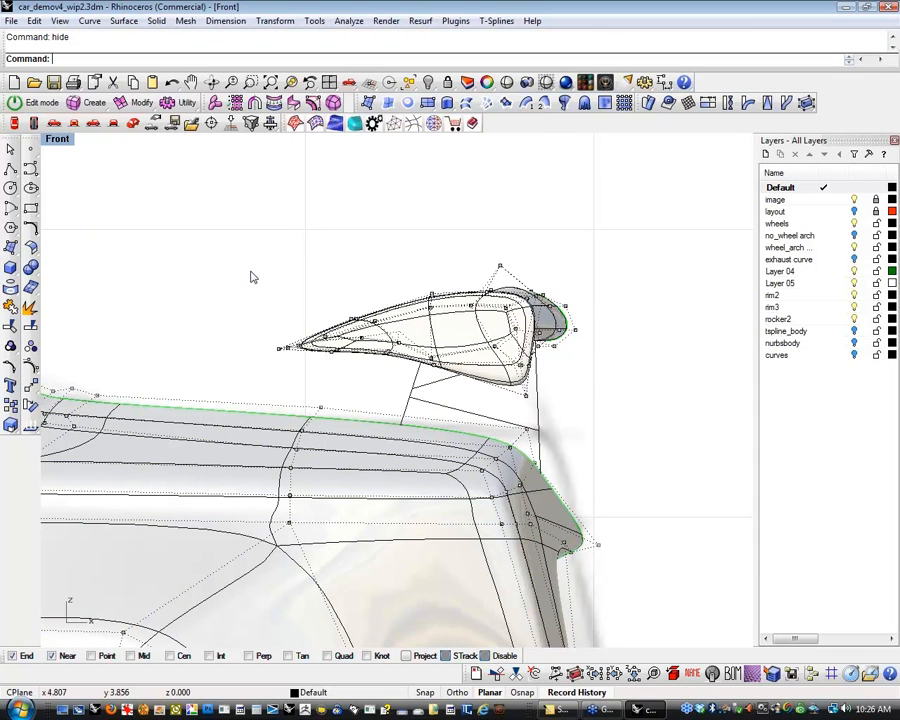
Leave vertex editing and hide all objects except the four strut and brace lines.
right_drag(233, 268, 208, 261)
key(Escape)
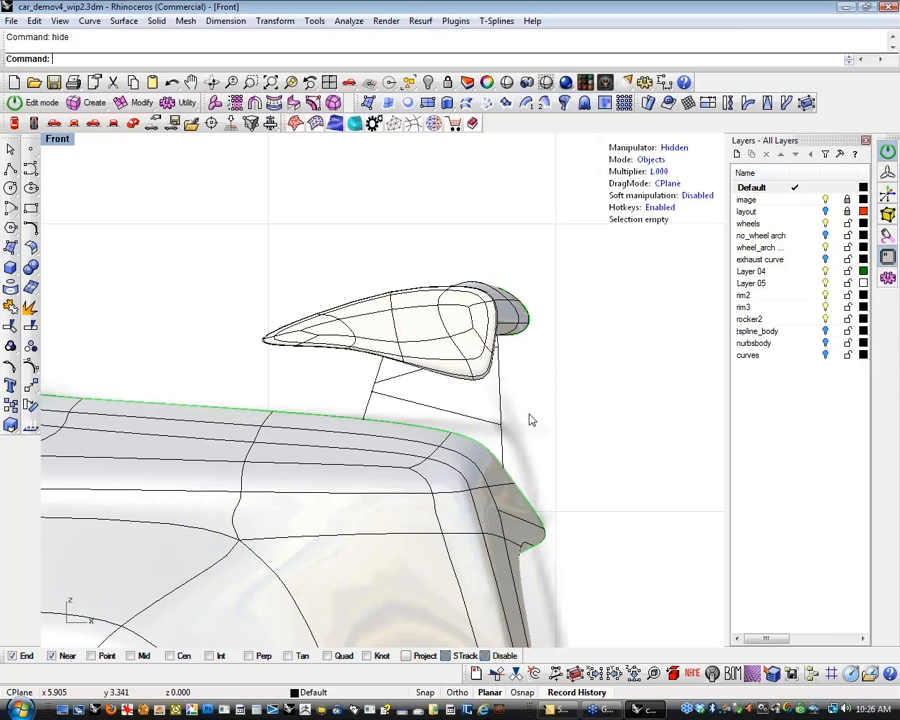
drag(532, 420, 488, 418)
shift+drag(407, 399, 349, 375)
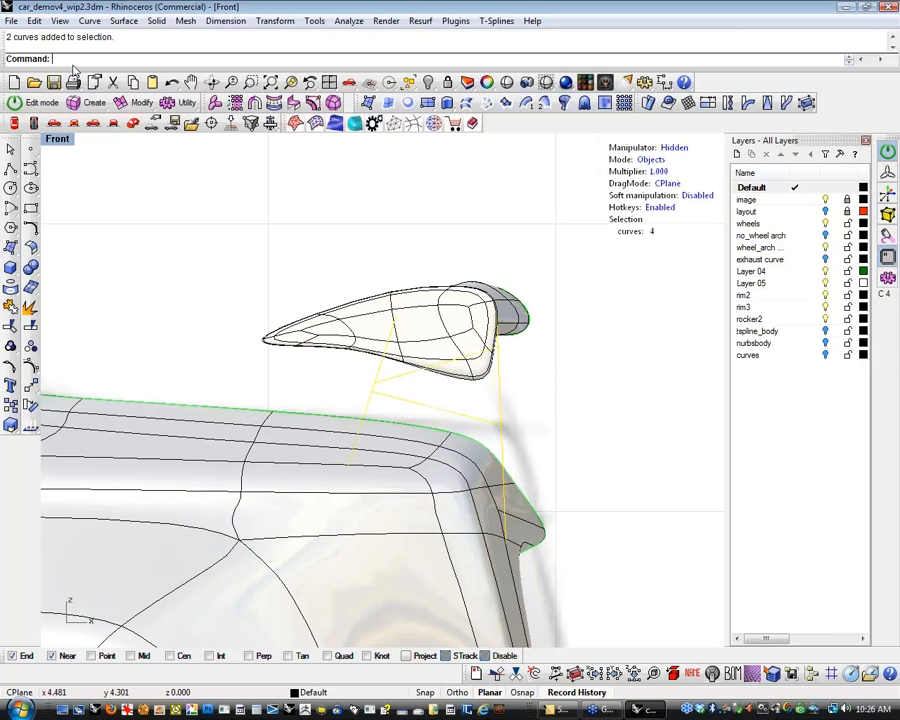
key(ctrl+h)
right_drag(468, 324, 481, 369)
scroll(478, 474, up, 2)
scroll(478, 470, down, 3)
scroll(440, 410, up, 3)
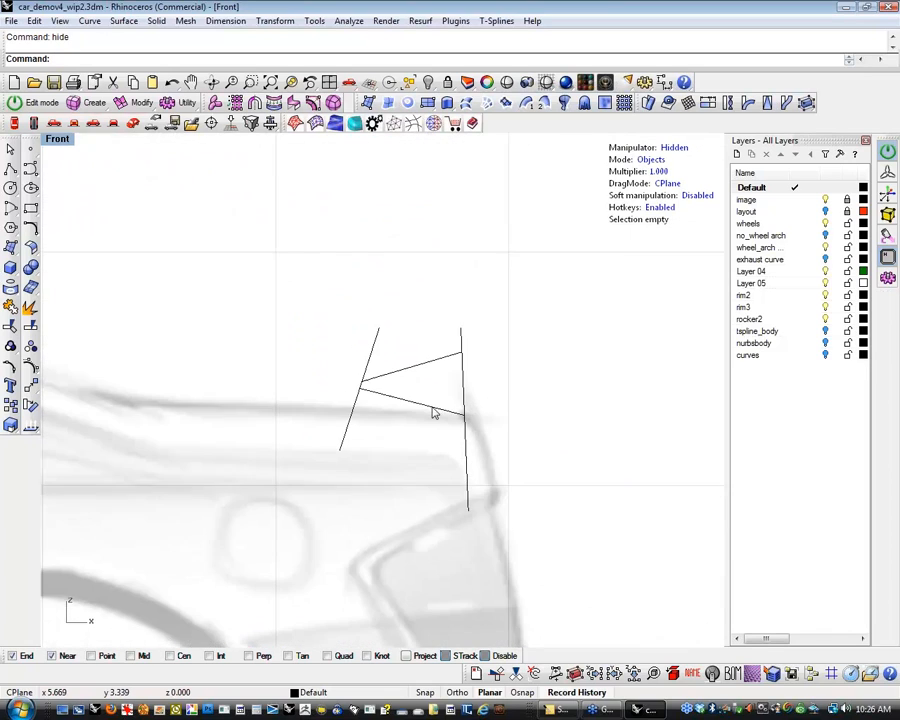
Start a T-Splines pipe on all four strut and brace lines in the Front view.
drag(518, 321, 251, 374)
shift+click(470, 405)
click(150, 124)
right_drag(141, 141, 432, 368)
click(94, 123)
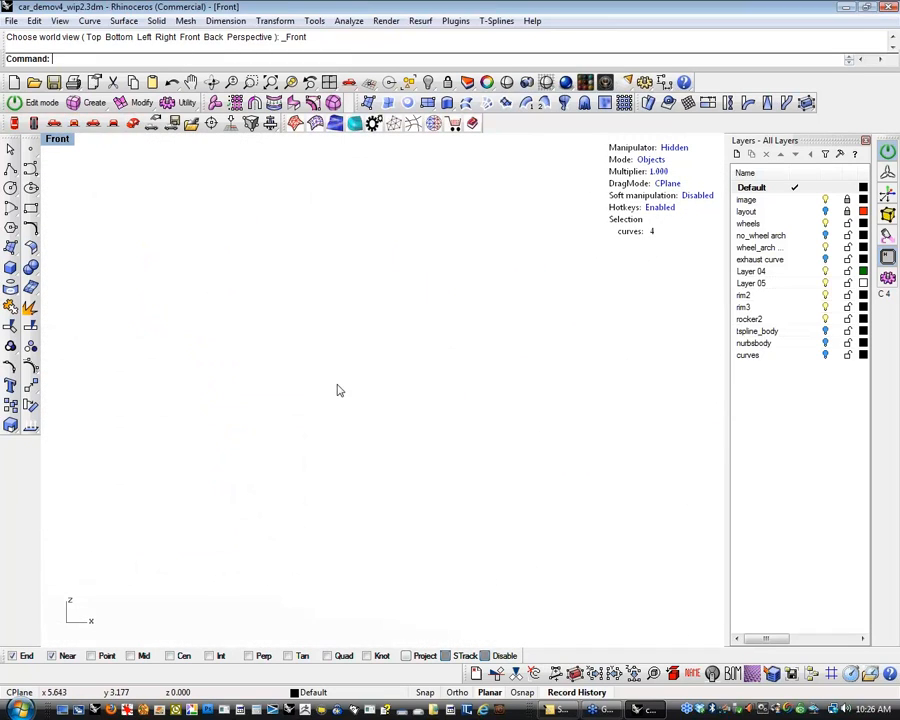
scroll(338, 404, down, 15)
right_drag(338, 404, 432, 435)
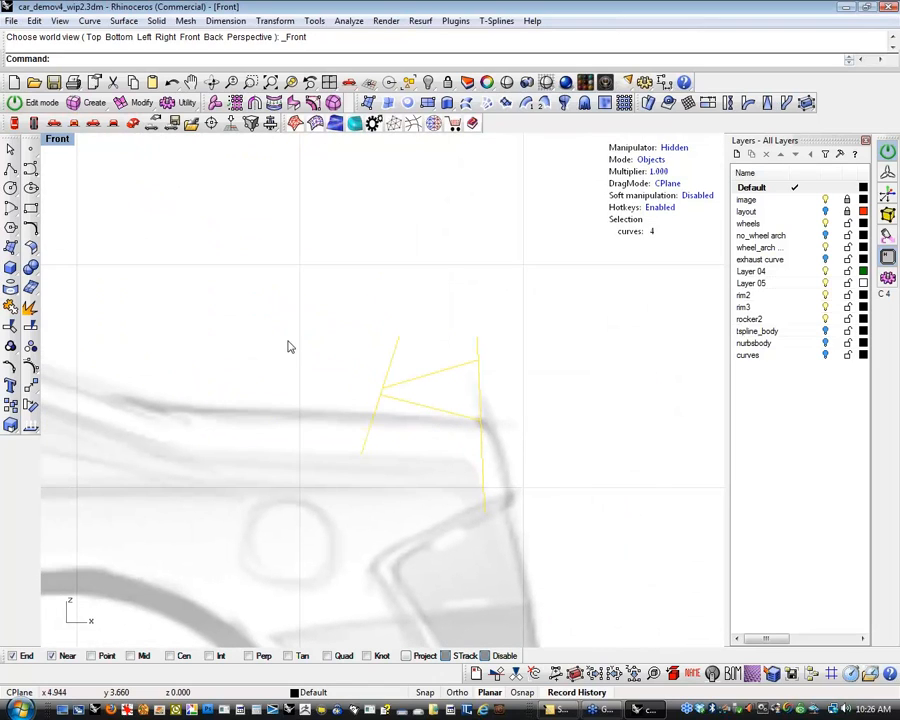
click(97, 109)
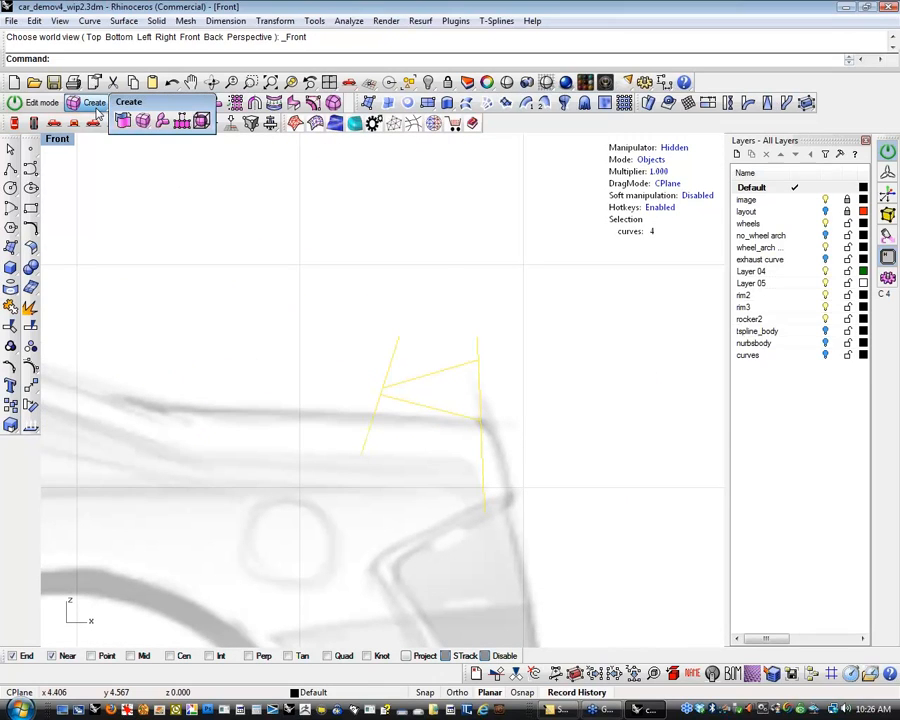
click(163, 122)
right_drag(456, 377, 424, 387)
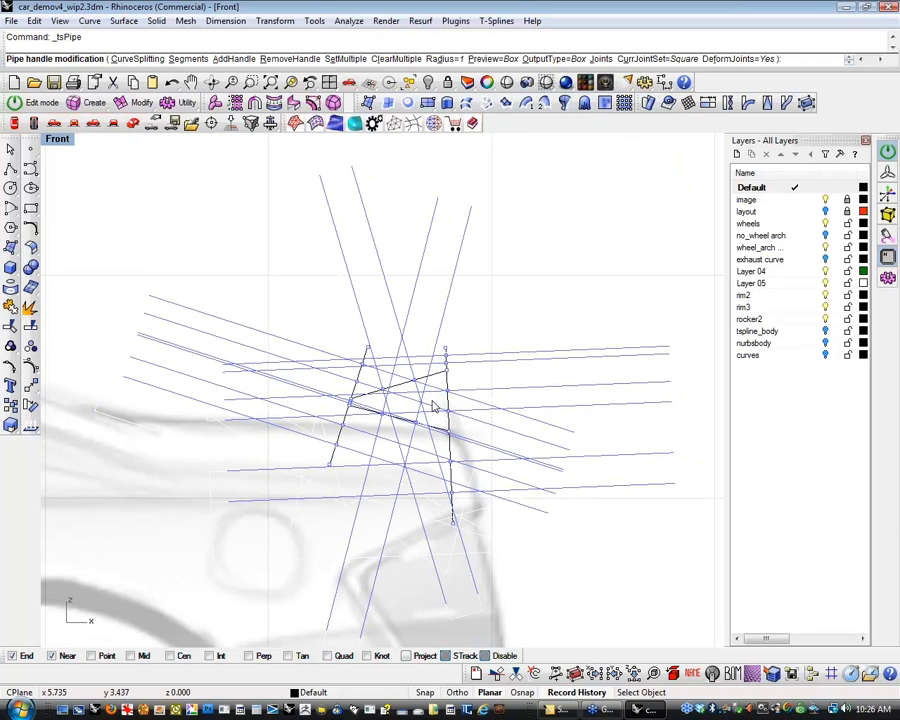
Try a default pipe radius of 0.1 and settle on a radius of 0.05.
click(450, 58)
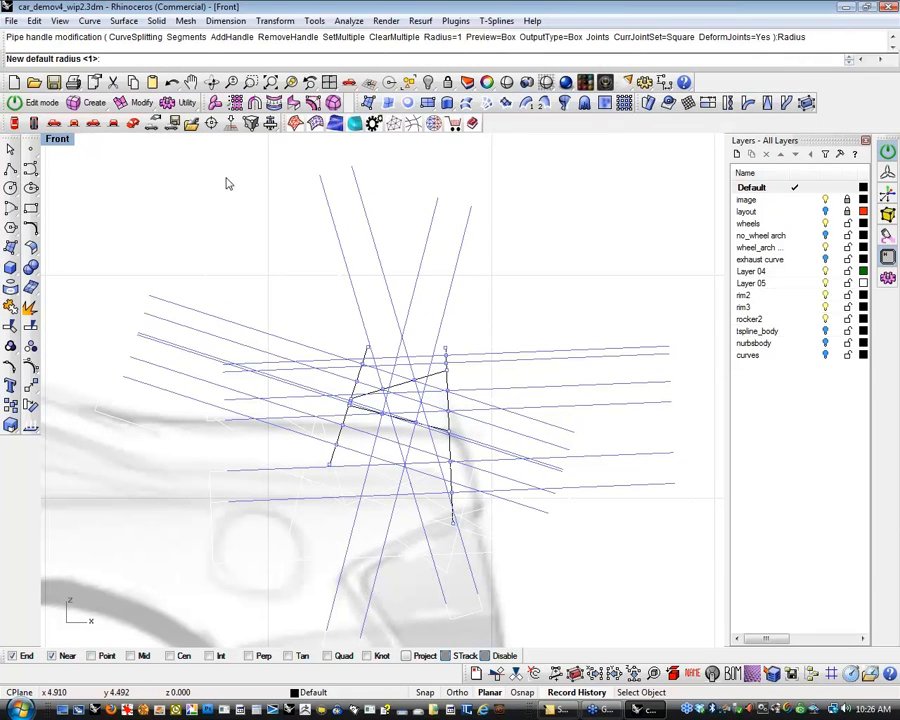
text(.1)
key(Return)
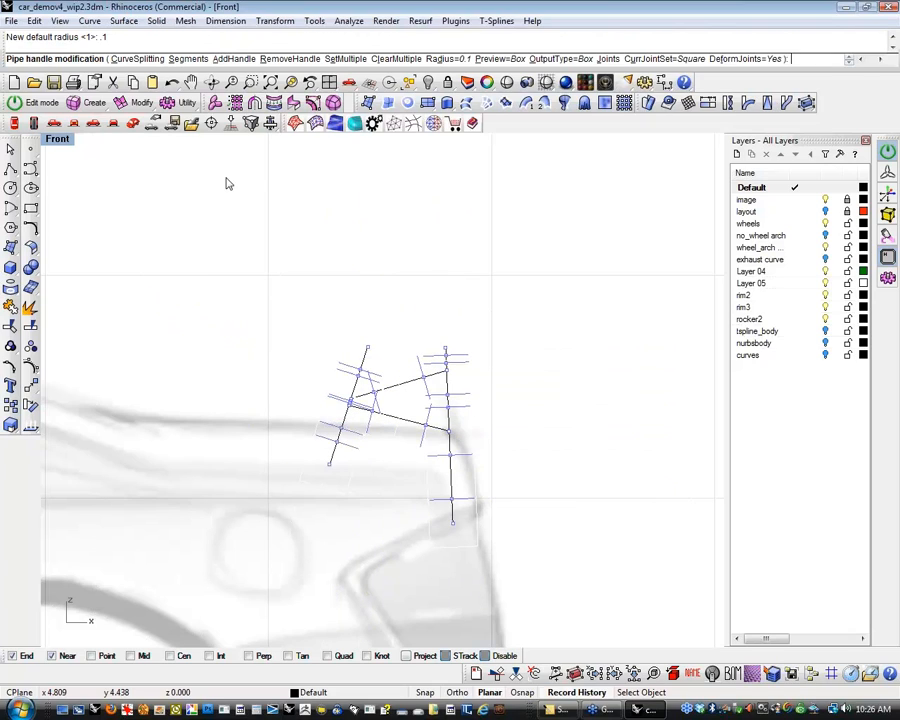
click(446, 58)
text(.05)
key(Return)
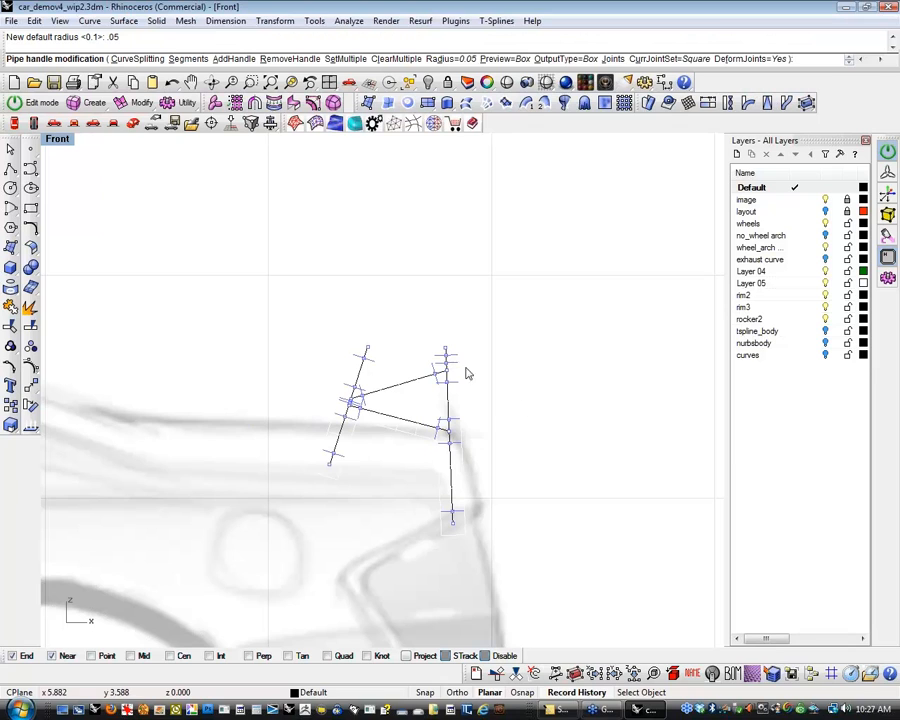
Create the box pipe on the strut and brace lines and preview it as a smooth surface in Perspective.
mouse_move(157, 162)
right_down()
mouse_move(398, 486)
mouse_move(370, 408)
mouse_move(450, 458)
mouse_move(453, 536)
mouse_move(498, 374)
mouse_move(569, 398)
mouse_move(500, 376)
mouse_move(435, 389)
mouse_move(430, 416)
mouse_move(474, 414)
mouse_move(488, 428)
mouse_move(492, 413)
mouse_move(528, 428)
mouse_move(536, 416)
right_up()
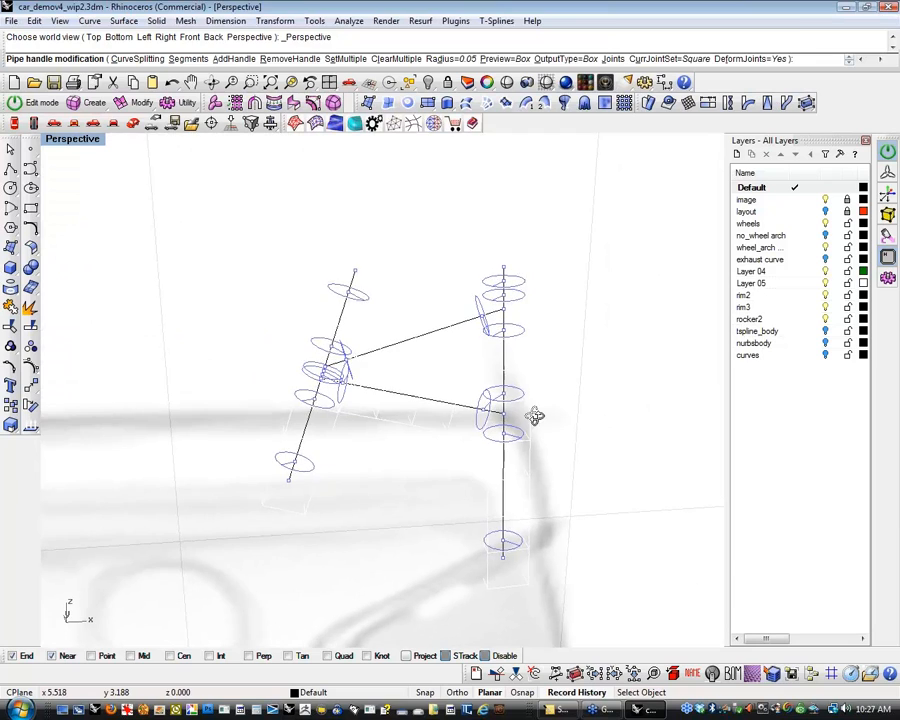
key(Return)
mouse_move(606, 418)
right_down()
mouse_move(577, 377)
mouse_move(580, 406)
right_up()
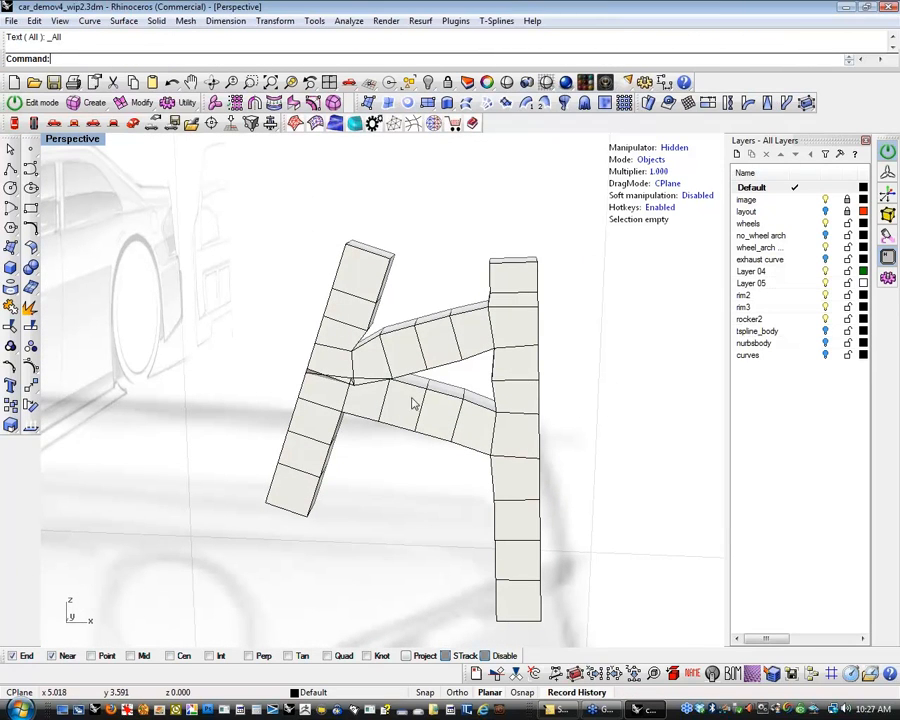
key(Tab)
mouse_move(418, 410)
right_down()
mouse_move(422, 424)
mouse_move(428, 372)
mouse_move(452, 415)
mouse_move(691, 416)
mouse_move(404, 410)
mouse_move(424, 412)
right_up()
scroll(356, 384, up, 5)
scroll(378, 400, down, 4)
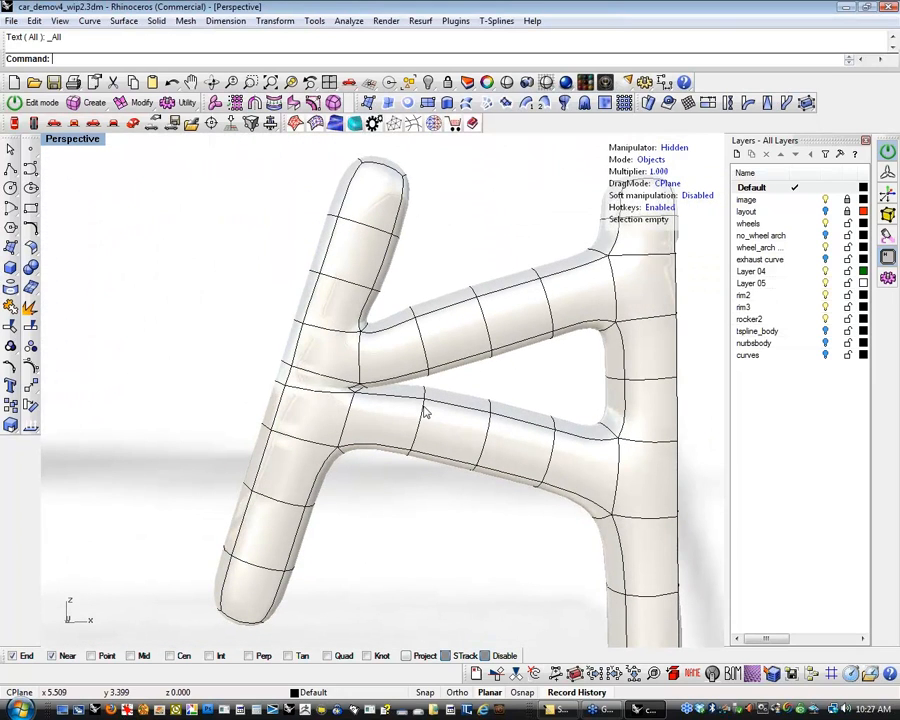
In box-mode wireframe, raise the upper brace's underside edge at the slanted strut and the adjoining edge along the brace.
key(Tab)
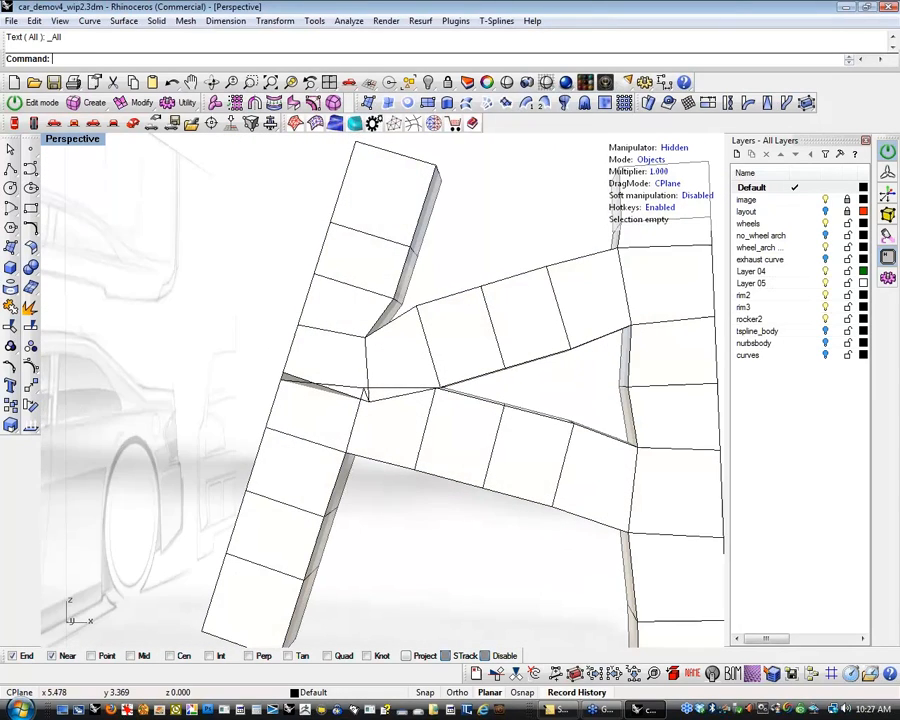
scroll(371, 414, up, 4)
scroll(437, 424, down, 5)
middle_click(444, 430)
click(439, 442)
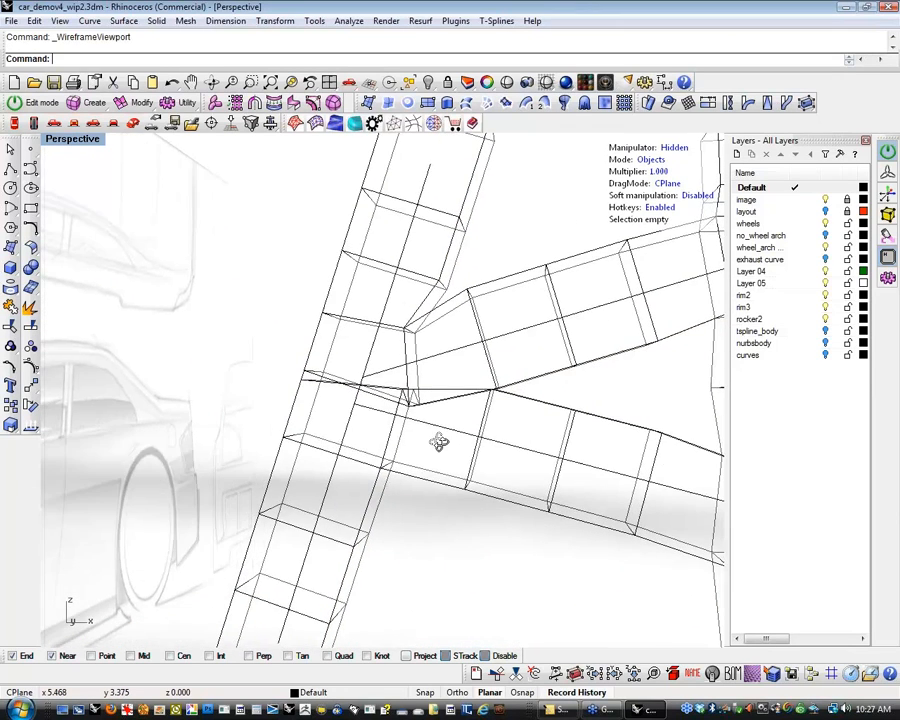
scroll(440, 436, up, 5)
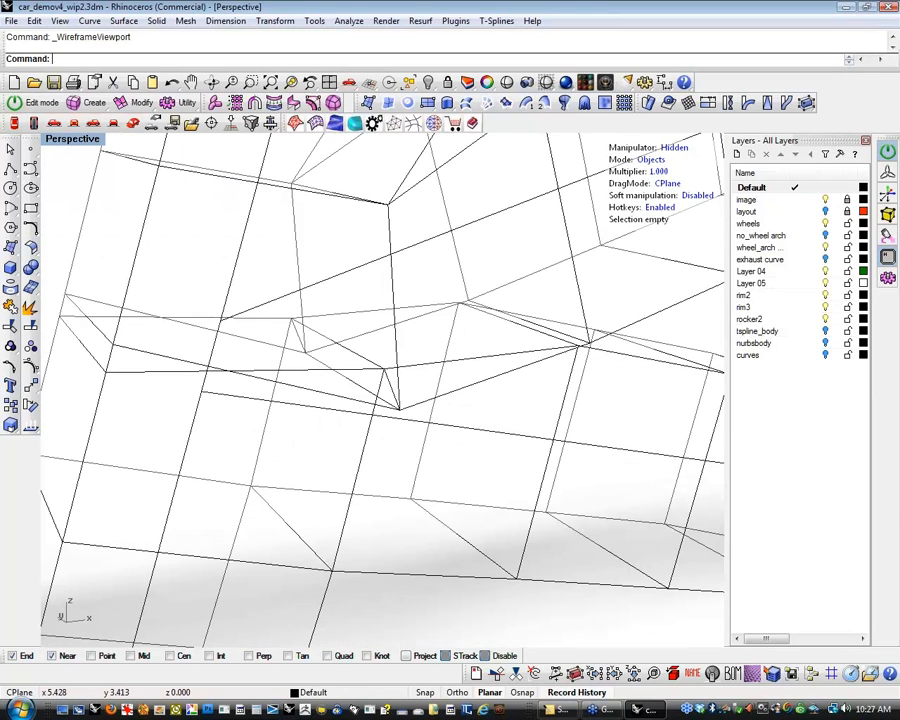
click(362, 386)
drag(349, 322, 340, 268)
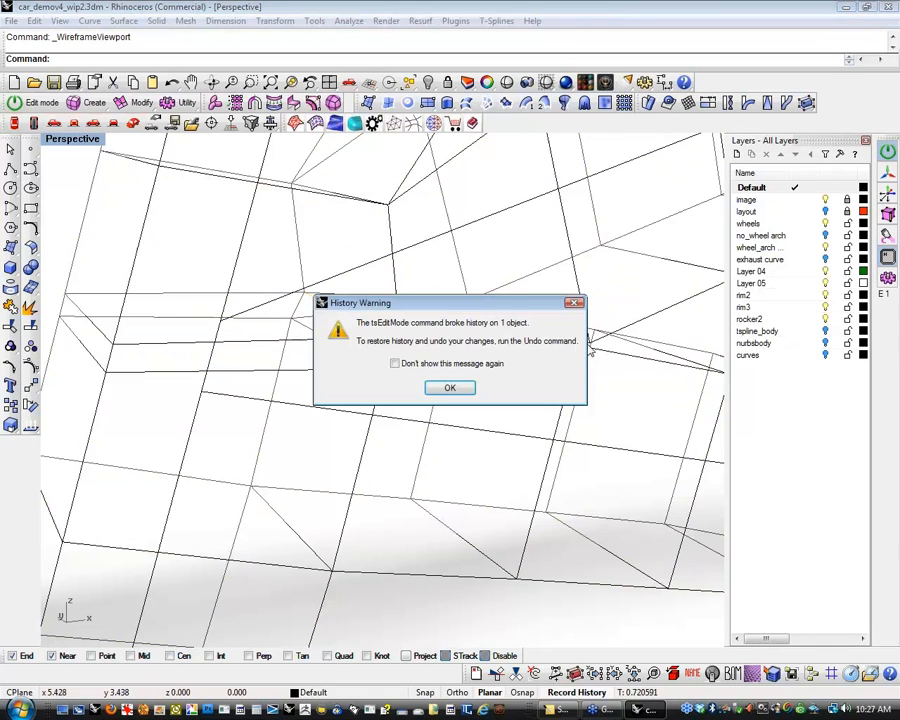
click(455, 387)
click(557, 333)
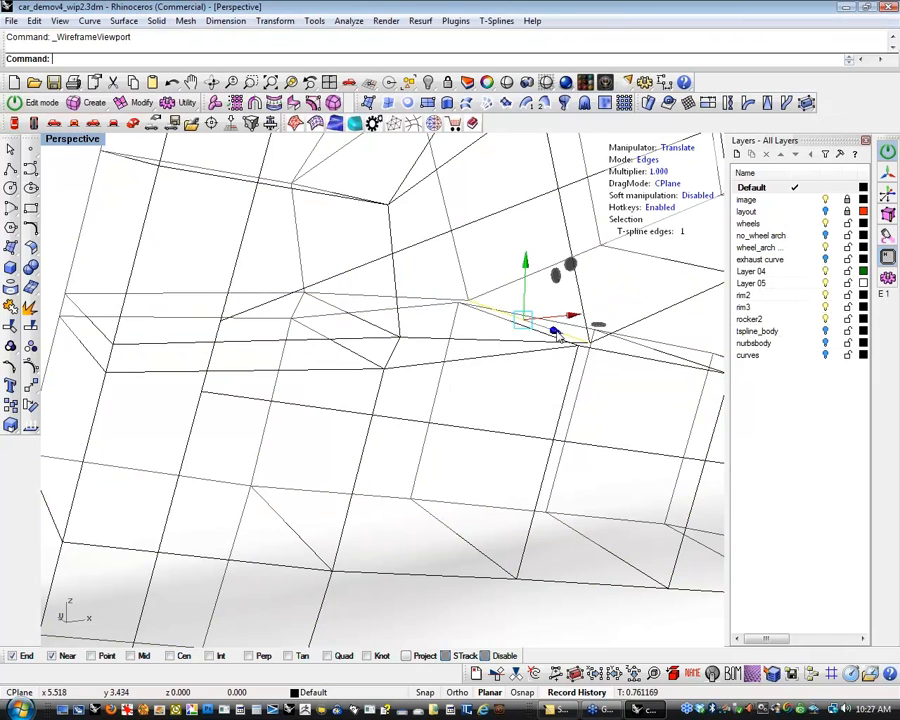
drag(532, 274, 526, 222)
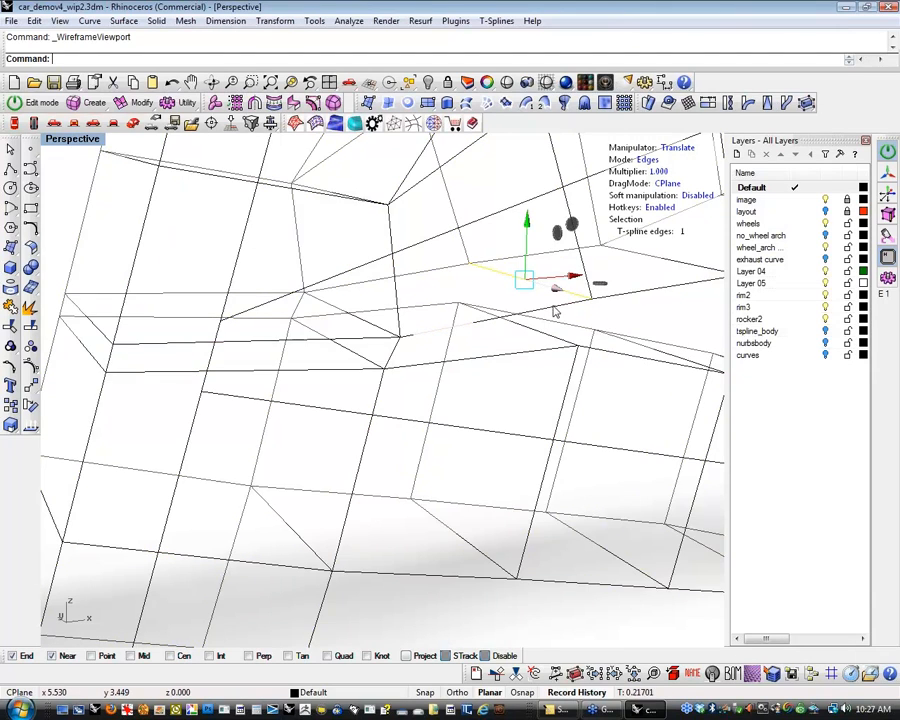
Raise the slanted strut's edges level with the brace junction and move the upper brace's top junction edge up and toward the rear strut.
right_drag(549, 411, 333, 422)
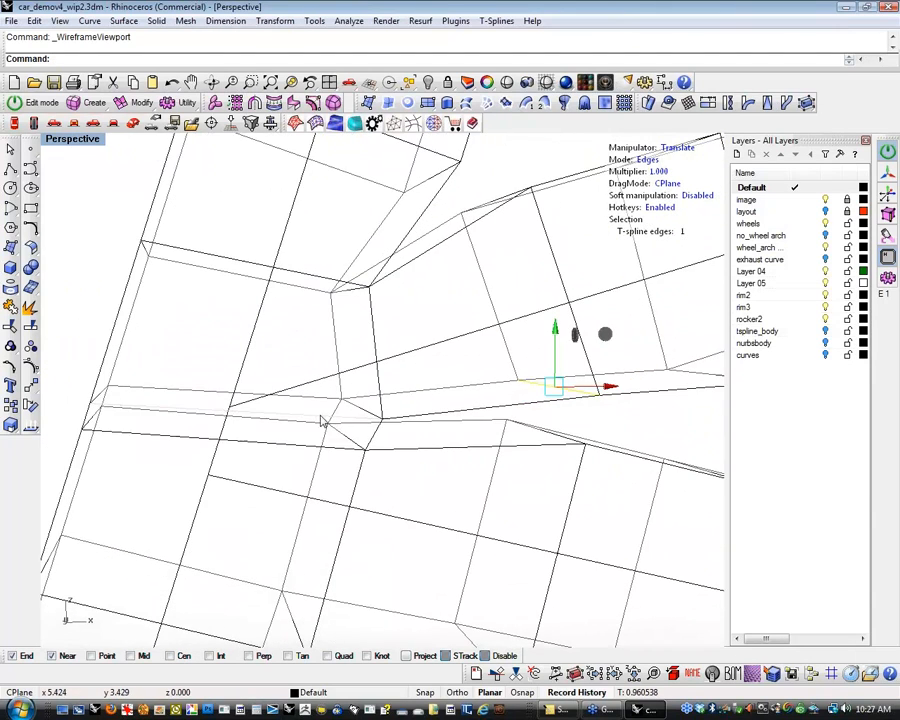
click(314, 420)
drag(172, 350, 179, 321)
click(335, 299)
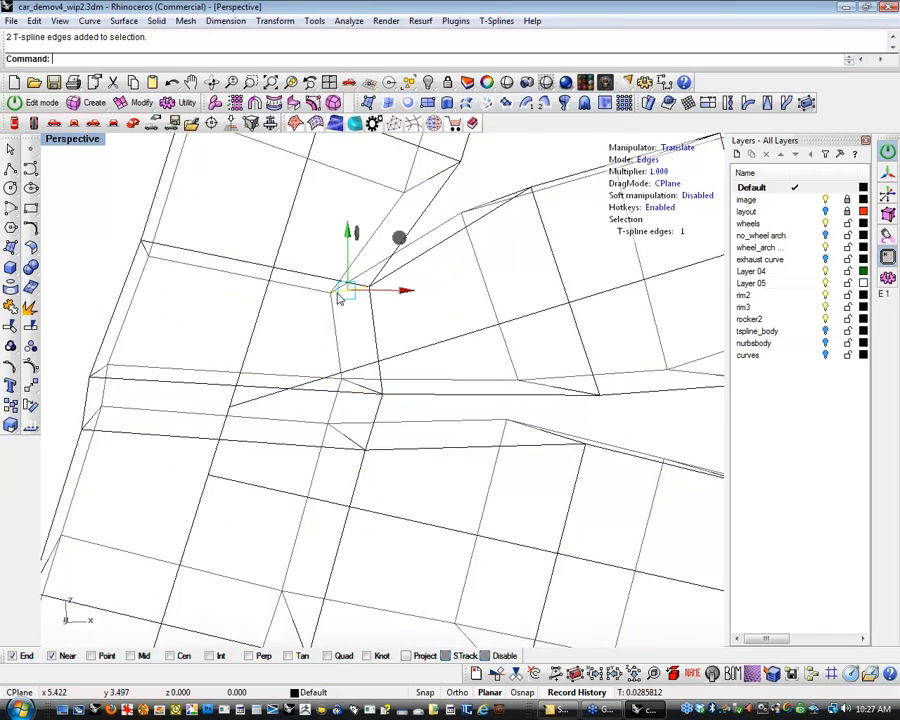
drag(393, 246, 452, 182)
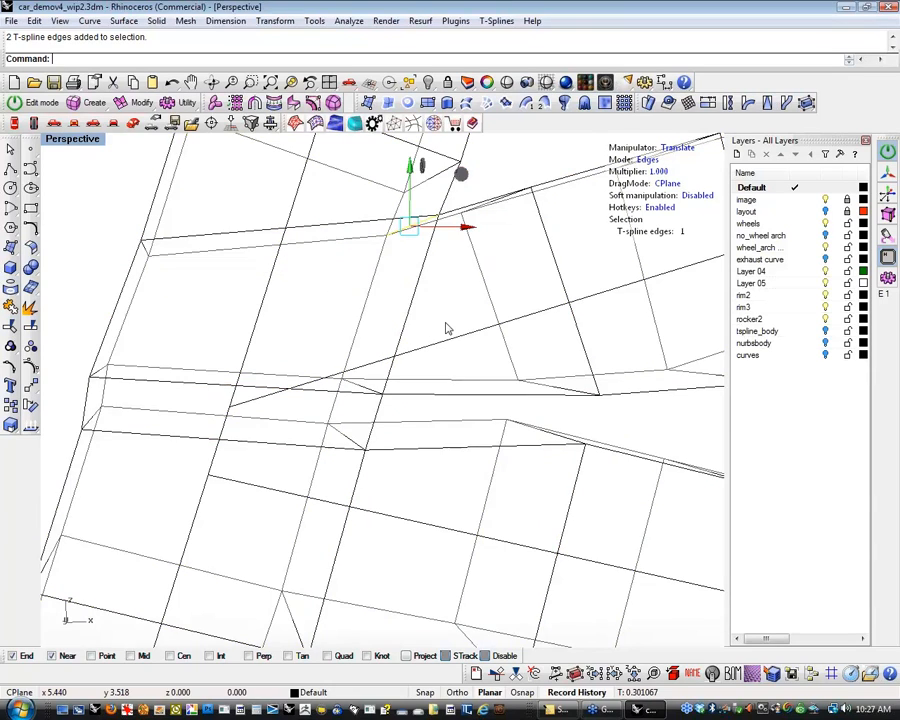
Reposition the remaining edges around the slanted strut's brace junction, lowering the last one slightly to open the gap between the braces.
scroll(450, 325, down, 6)
scroll(187, 426, up, 7)
mouse_move(187, 426)
right_down()
mouse_move(225, 405)
mouse_move(201, 410)
right_up()
click(221, 392)
drag(313, 335, 327, 323)
scroll(343, 370, down, 6)
right_drag(444, 444, 370, 450)
scroll(374, 380, up, 6)
click(383, 386)
drag(385, 329, 385, 348)
Return the strut frame to smooth surface mode with shaded display.
scroll(404, 408, down, 5)
right_drag(398, 525, 359, 499)
key(b)
middle_click(360, 496)
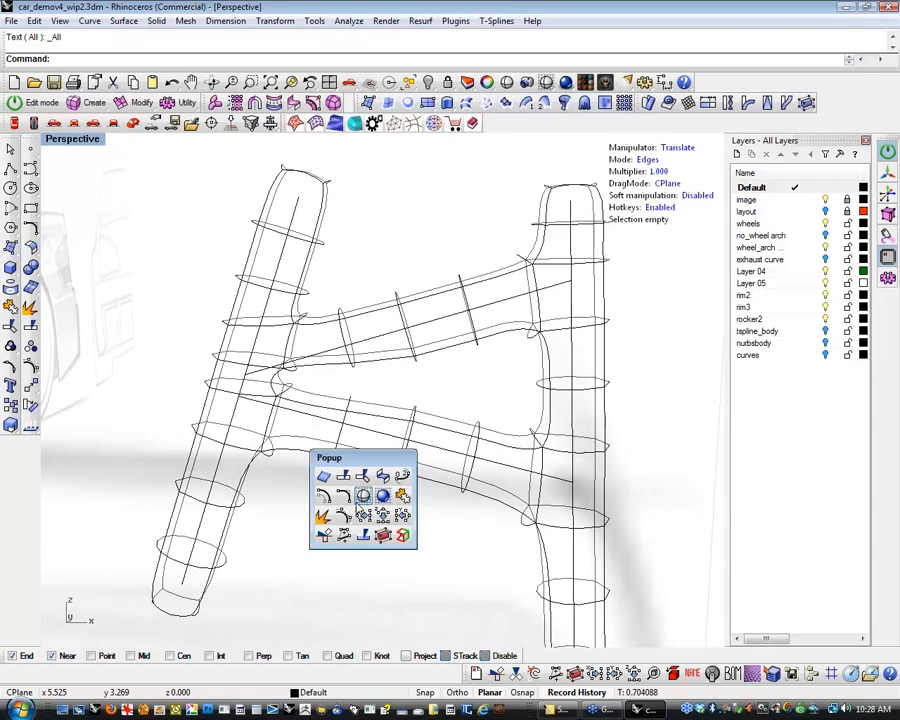
click(360, 495)
scroll(370, 540, down, 3)
scroll(390, 480, up, 4)
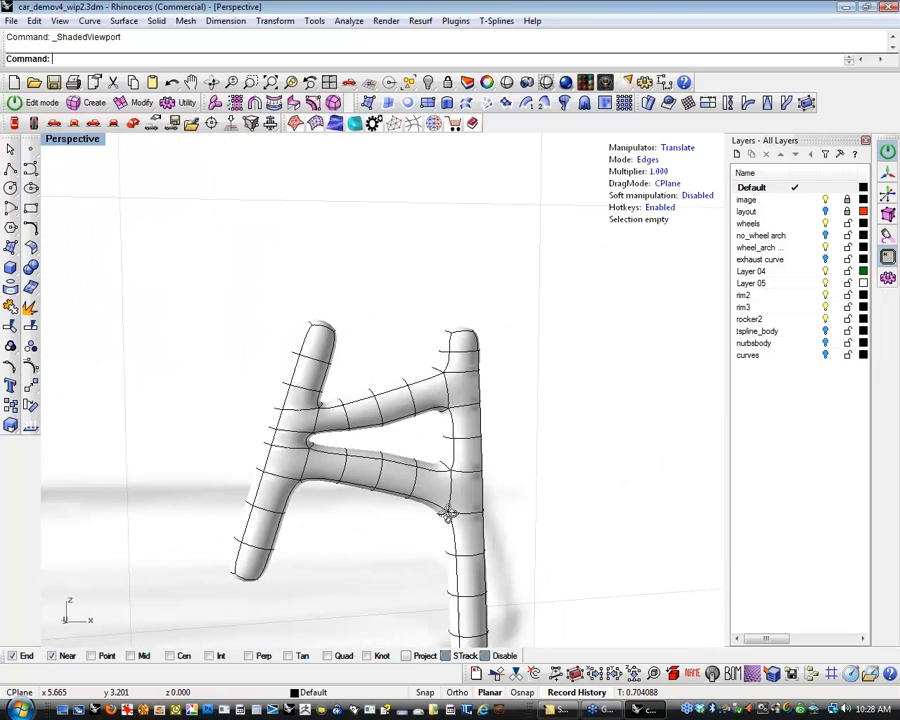
Select the ring of cross edges around the strut frame and insert a simple edge loop along one side of its outer face.
scroll(399, 447, up, 2)
right_drag(402, 455, 436, 498)
shift+right_drag(357, 446, 374, 480)
right_drag(385, 490, 362, 432)
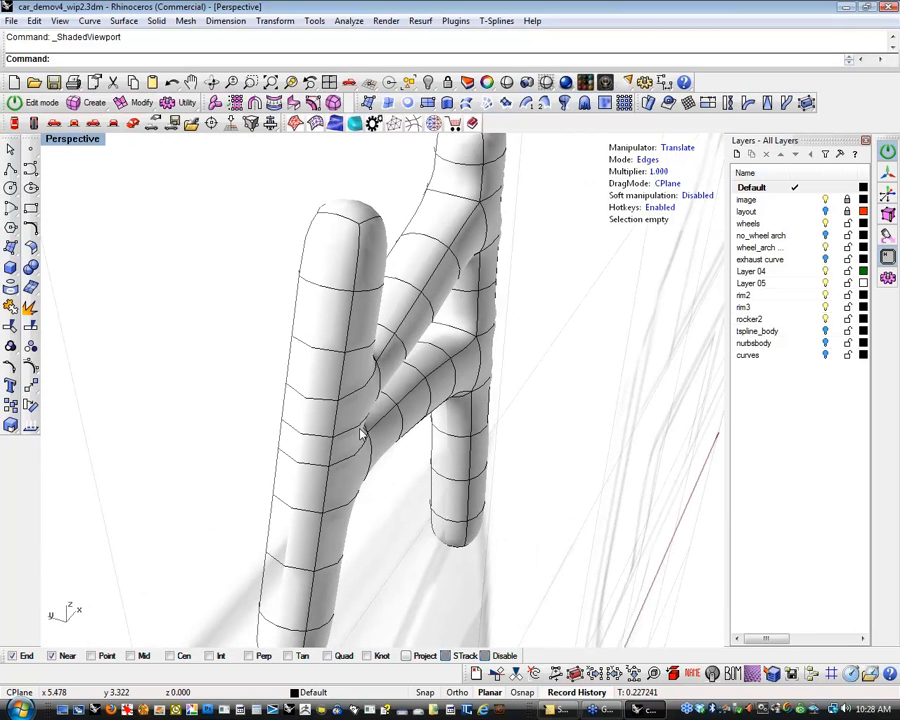
double_click(328, 297)
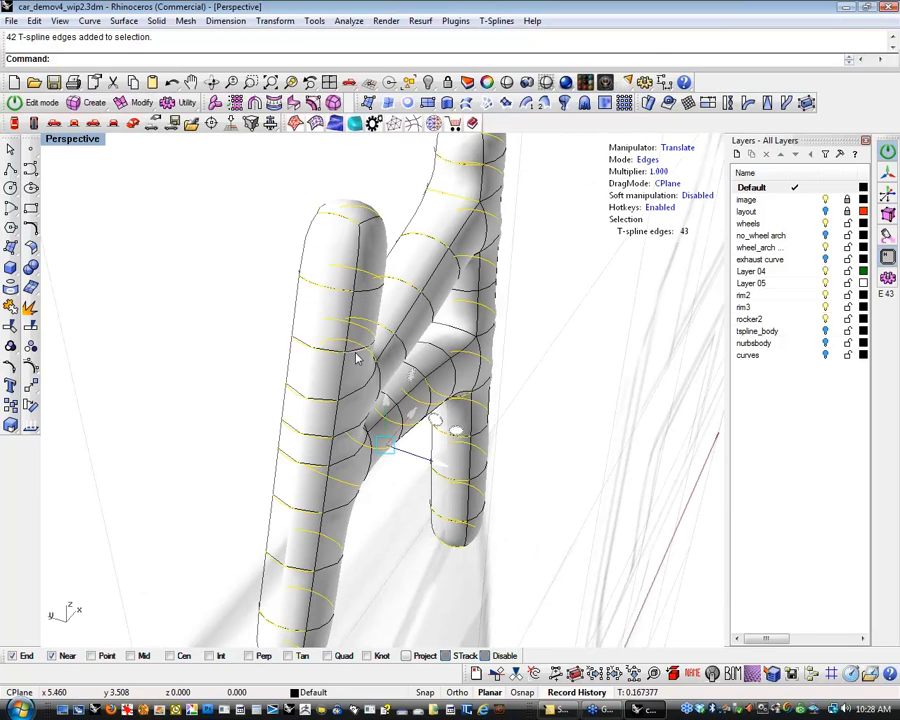
right_drag(356, 358, 360, 318)
click(128, 106)
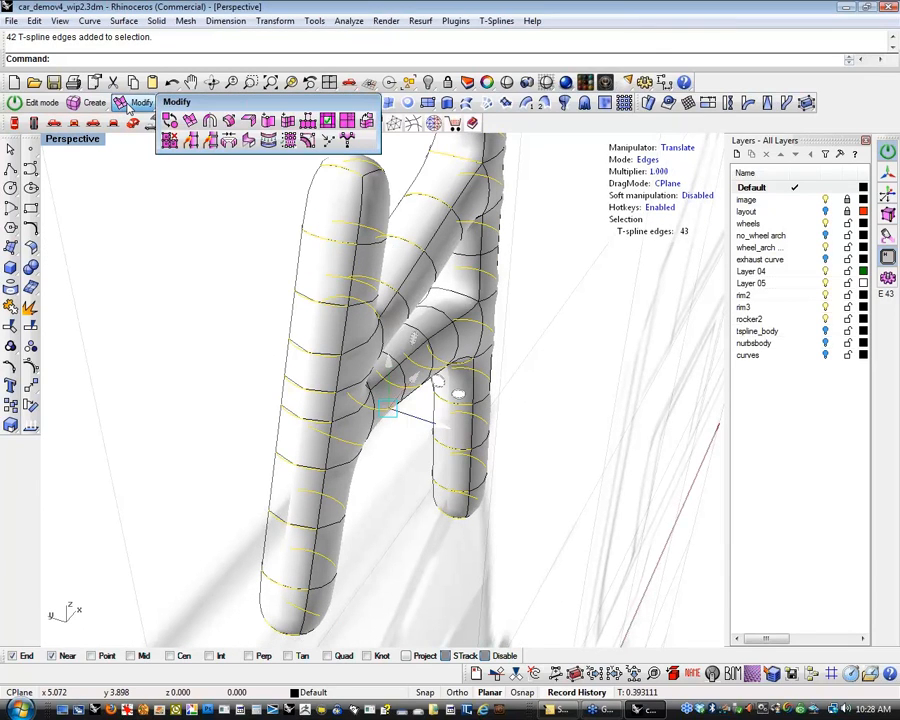
click(288, 121)
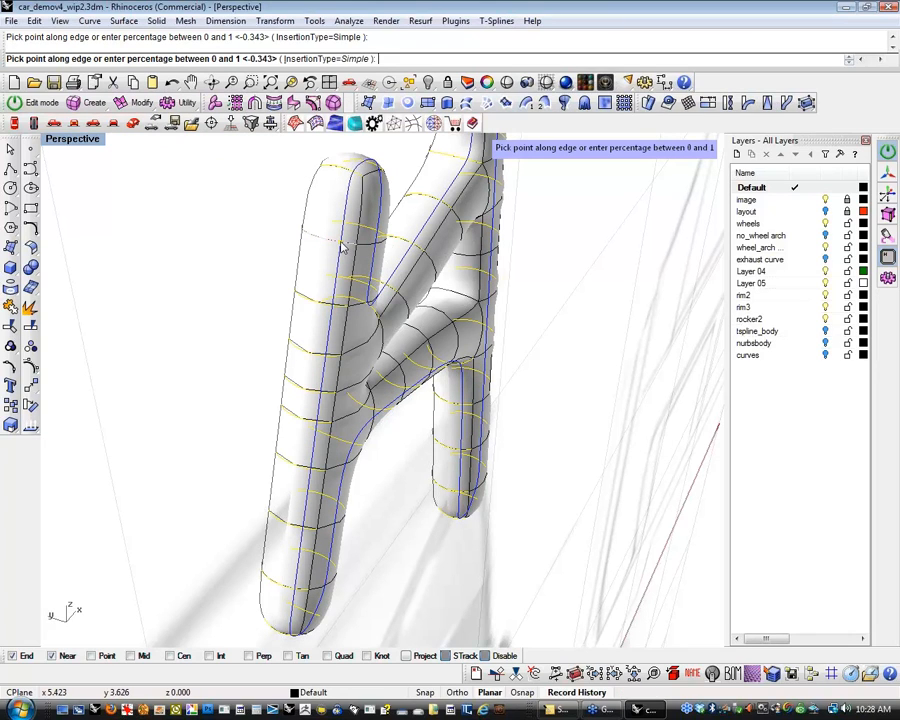
click(342, 245)
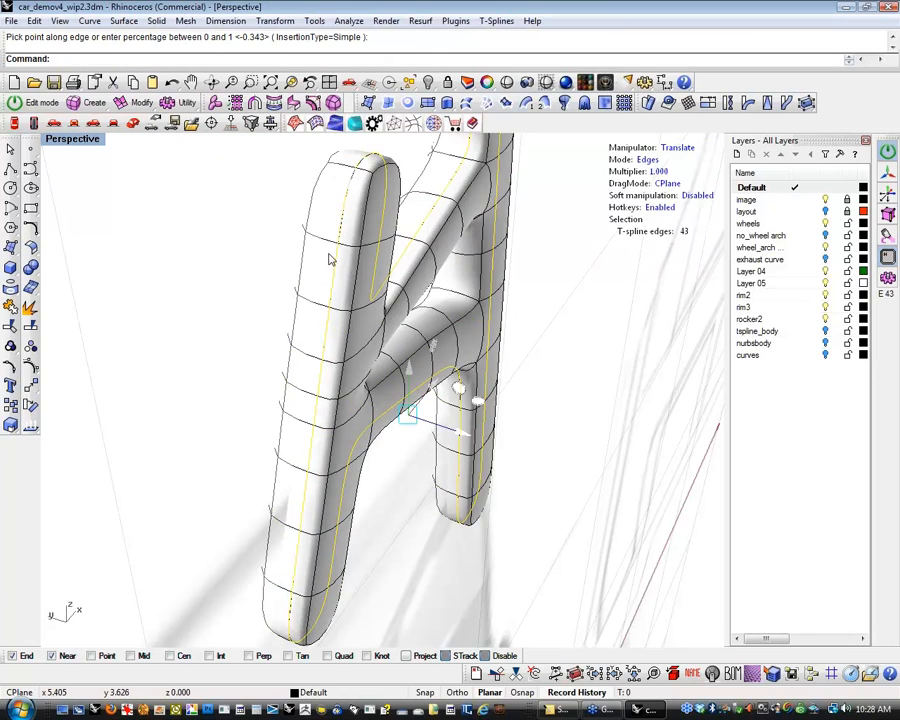
key(Return)
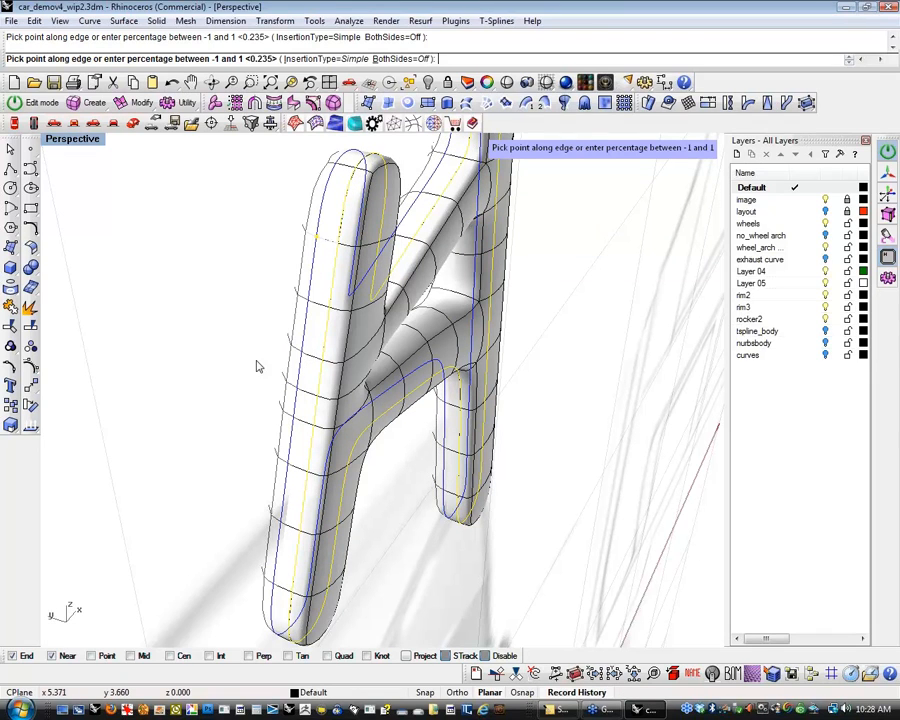
key(Escape)
Scale down the middle edge loop of the upper brace to slim the brace.
right_drag(226, 361, 418, 452)
scroll(333, 458, up, 5)
drag(368, 362, 434, 470)
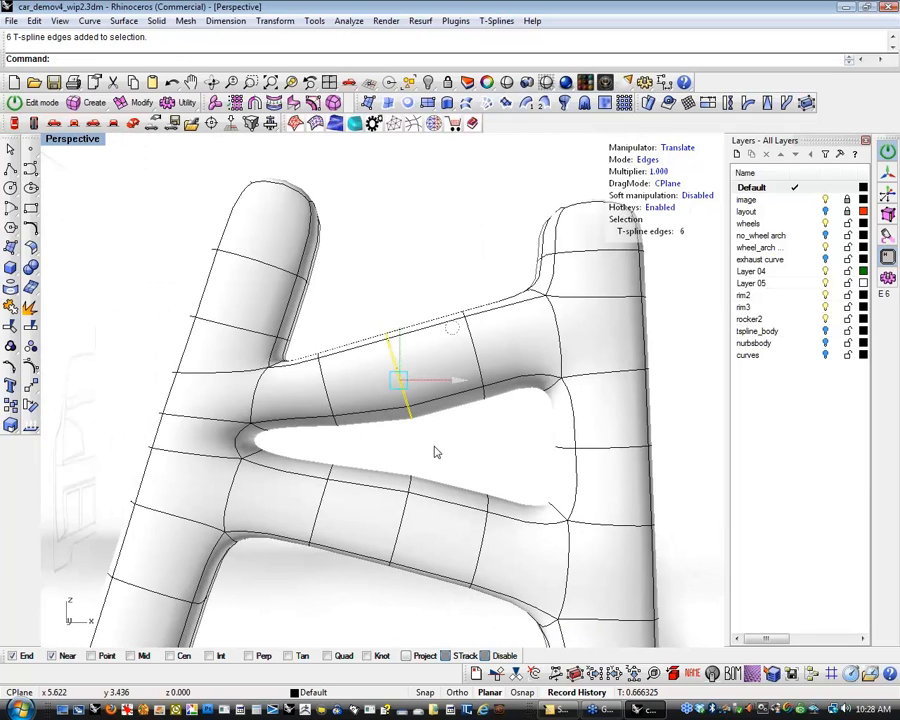
drag(402, 382, 368, 397)
click(474, 437)
Return to the Perspective view and show all hidden objects around the finished strut frame.
scroll(481, 438, down, 2)
scroll(481, 438, down, 3)
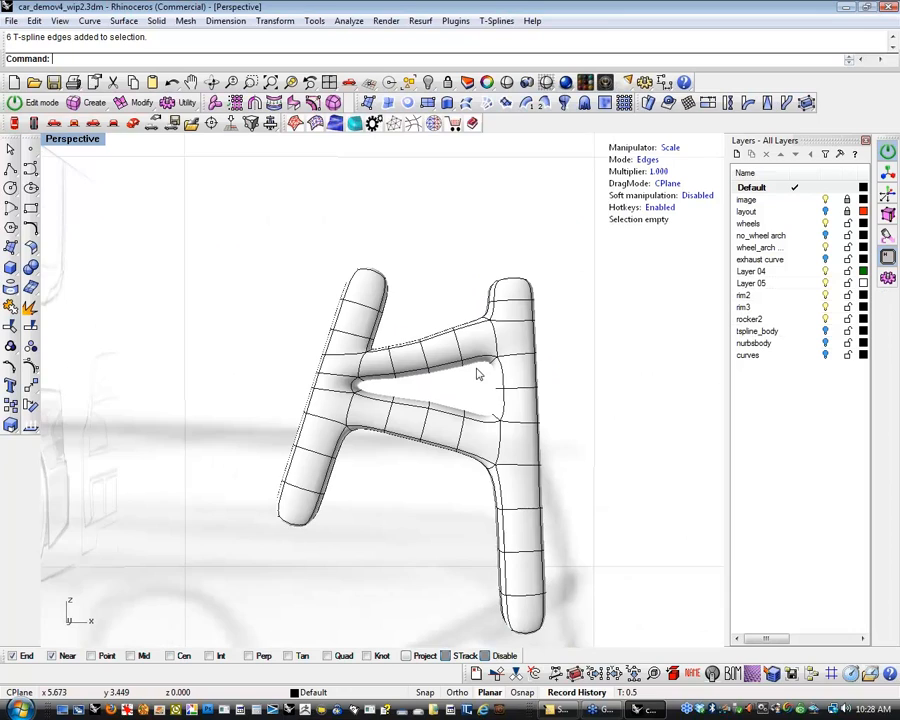
right_drag(478, 371, 394, 490)
click(133, 124)
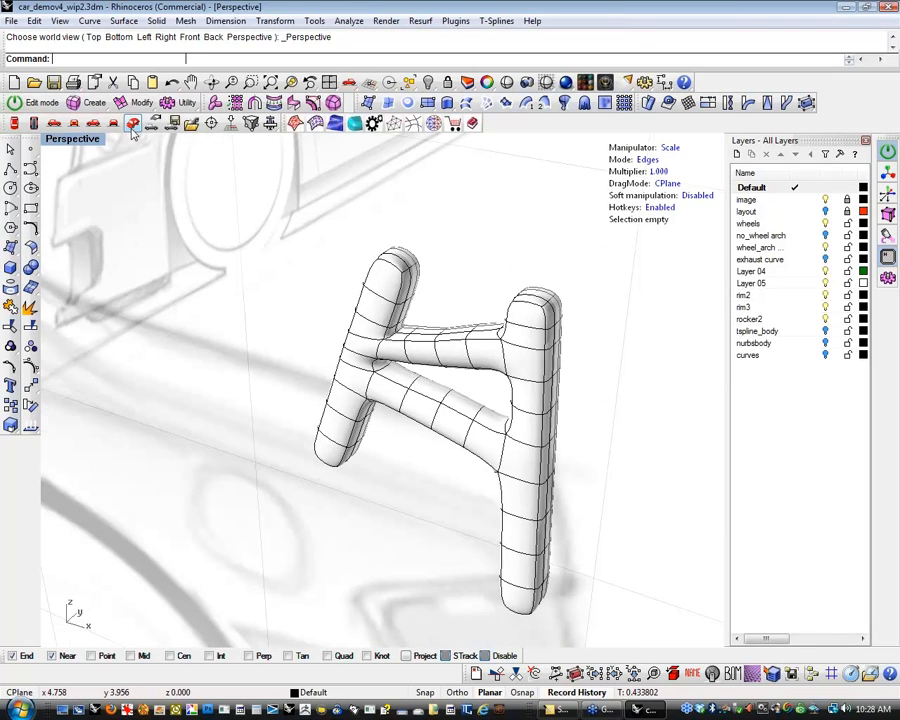
scroll(176, 334, down, 8)
shift+right_drag(197, 401, 217, 447)
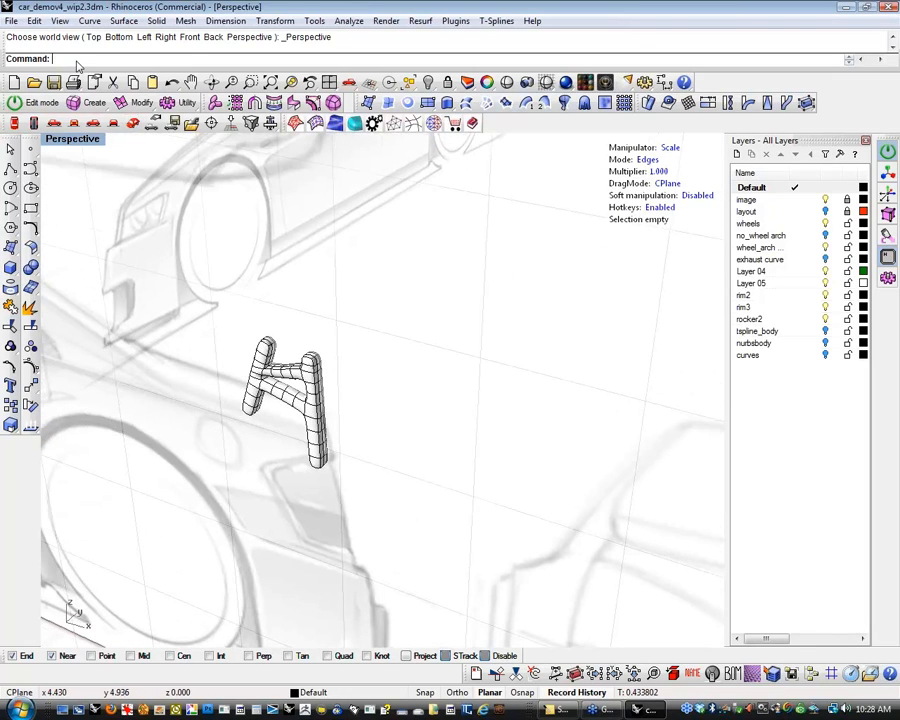
text(Show)
key(Return)
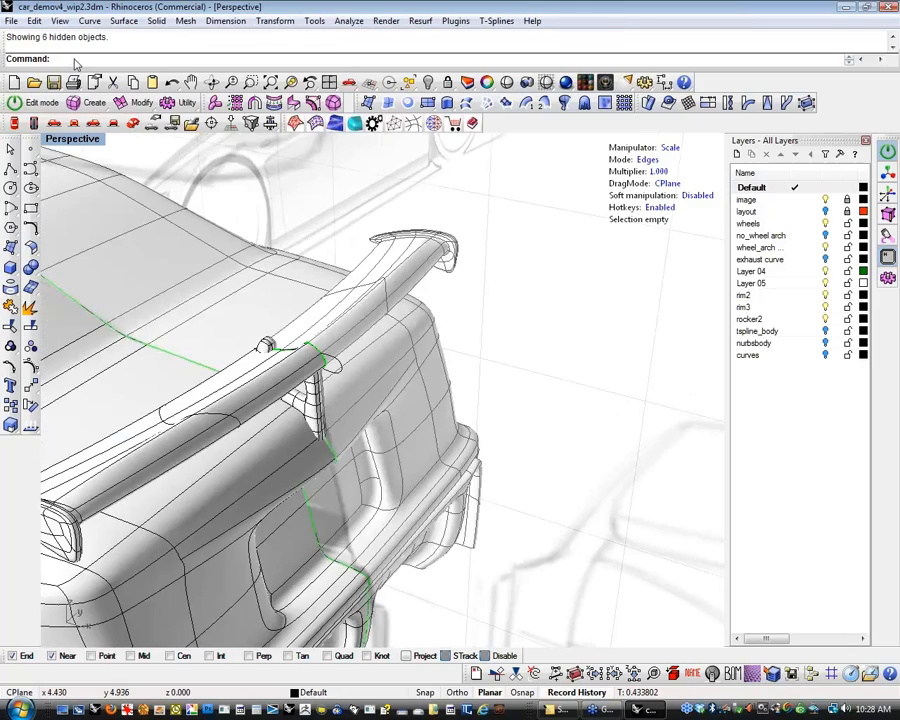
Select the whole strut frame in object mode and move it outward beneath the wing, close to the end plate.
shift+right_drag(391, 411, 432, 342)
right_drag(452, 468, 546, 436)
scroll(468, 418, down, 6)
scroll(544, 435, up, 5)
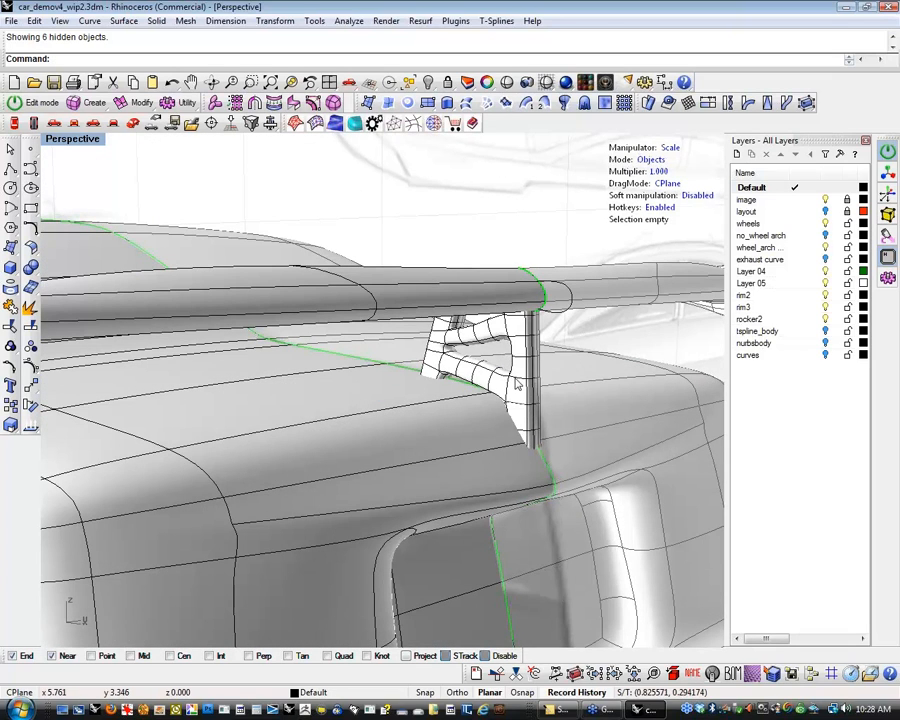
click(517, 384)
right_drag(516, 388, 434, 404)
key(w)
drag(433, 403, 68, 460)
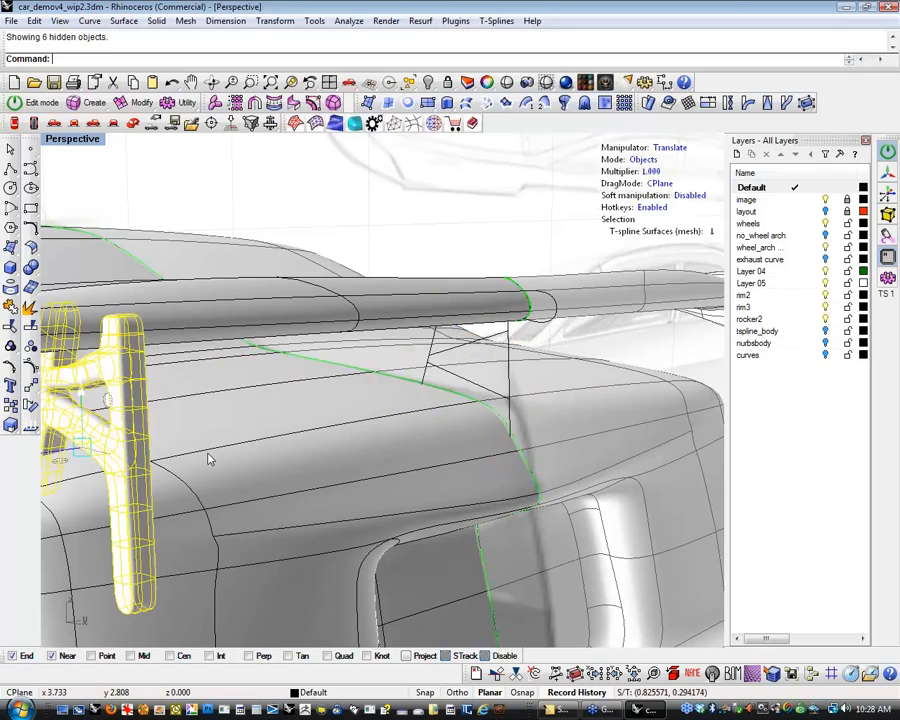
scroll(209, 459, down, 5)
right_drag(209, 454, 428, 470)
drag(428, 470, 418, 468)
right_drag(454, 505, 497, 508)
scroll(492, 531, up, 5)
key(Escape)
Select the three strut end faces protruding above the wing and move them down below its upper surface.
scroll(468, 345, up, 8)
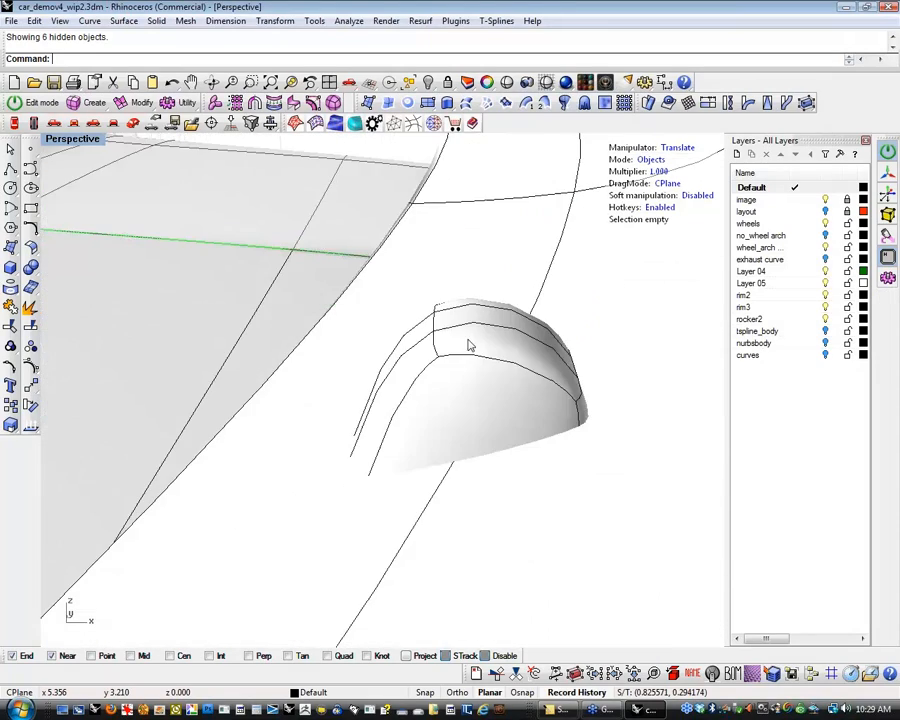
key(f)
click(489, 332)
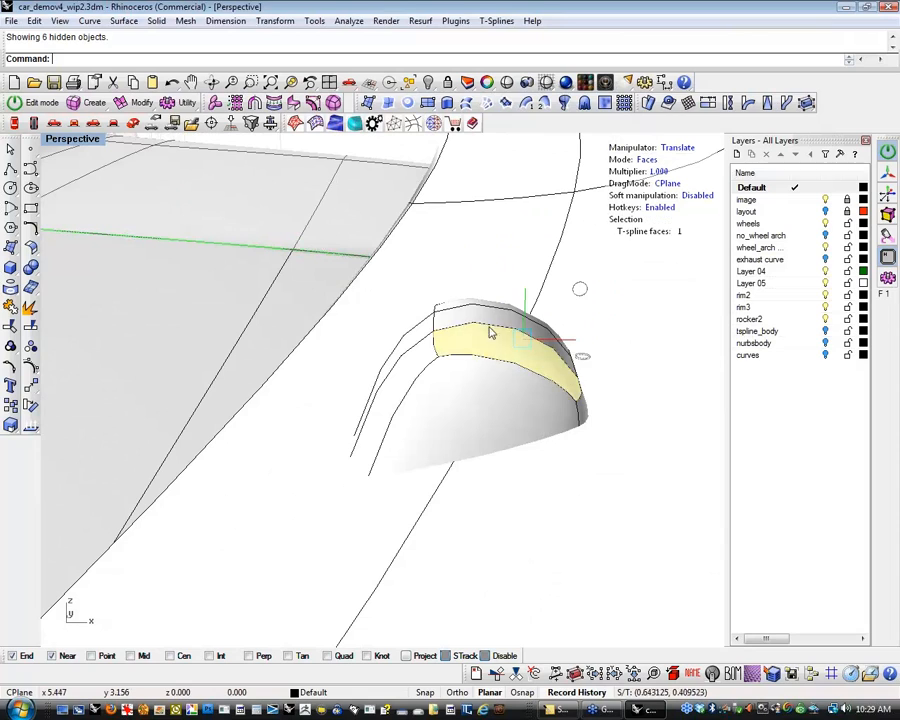
shift+click(466, 309)
shift+click(465, 305)
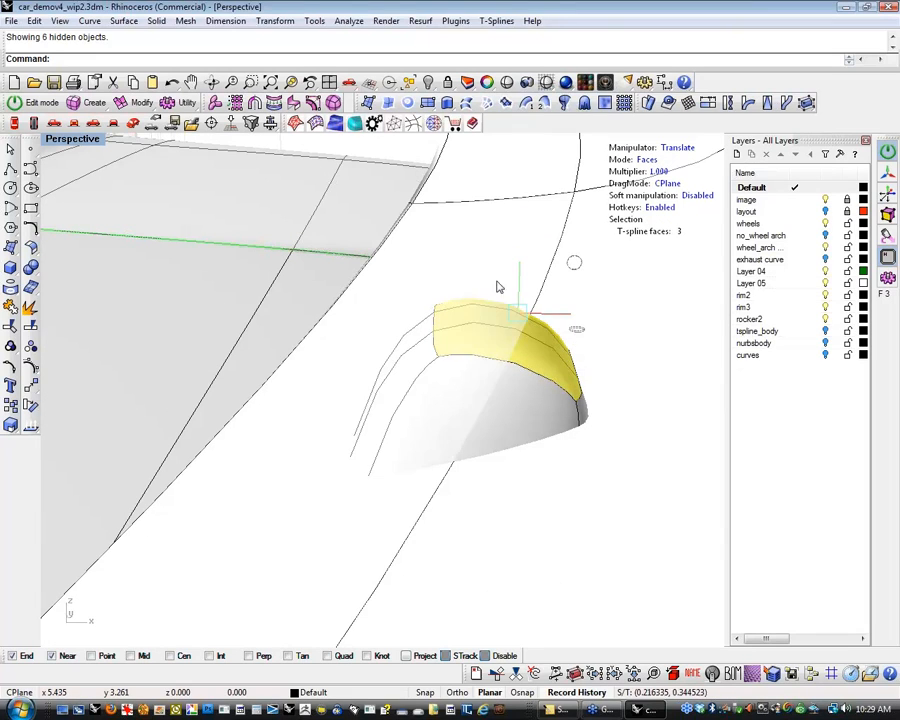
drag(521, 268, 532, 420)
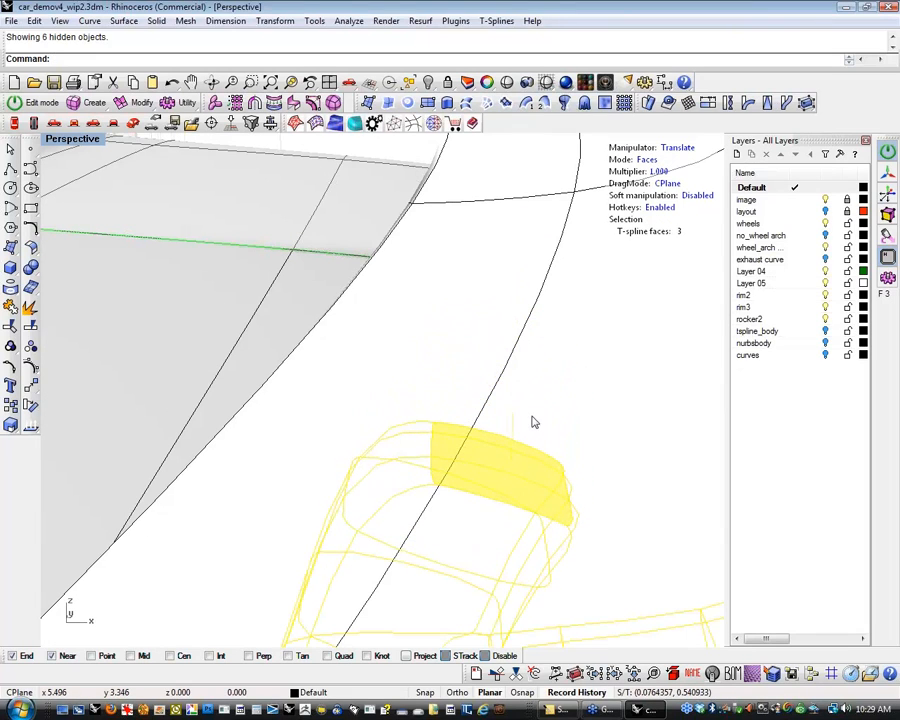
Examine the strut frame's fit beneath the wing, the car's side profile and its rear in the Right view.
scroll(520, 430, down, 5)
scroll(527, 419, down, 7)
click(596, 436)
right_drag(596, 436, 400, 381)
scroll(398, 379, up, 4)
click(409, 367)
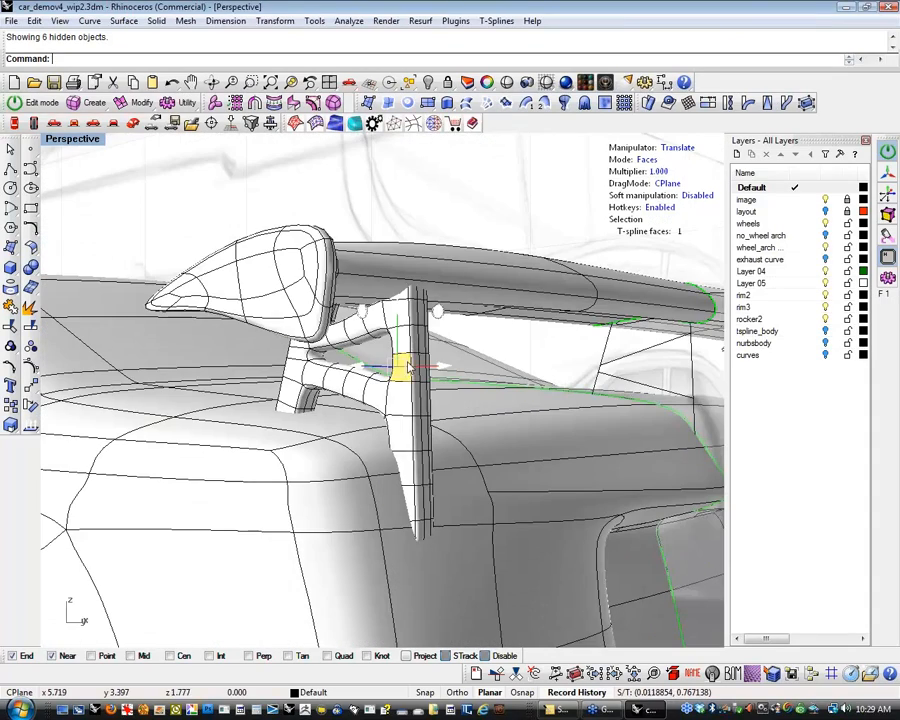
click(478, 344)
scroll(480, 347, down, 9)
right_drag(490, 372, 681, 408)
scroll(681, 408, down, 8)
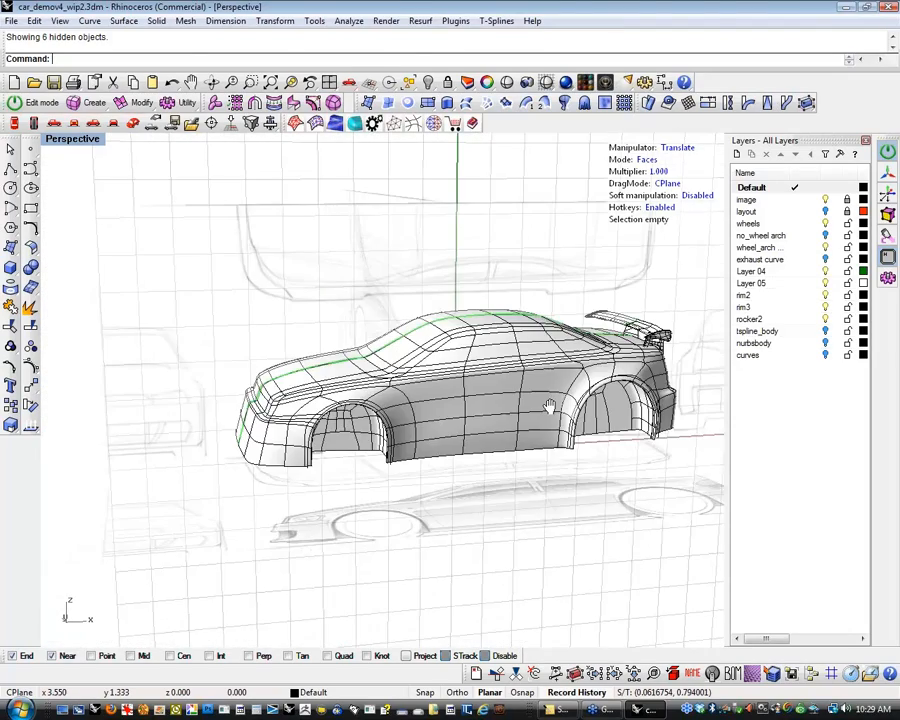
scroll(413, 430, up, 5)
scroll(386, 456, down, 5)
right_drag(386, 456, 338, 405)
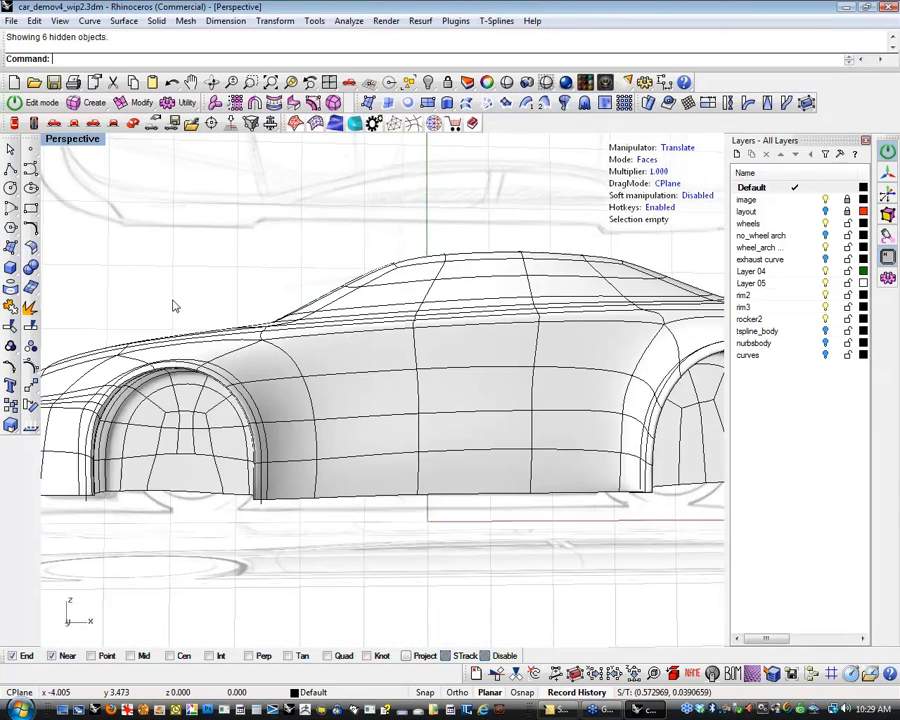
click(93, 124)
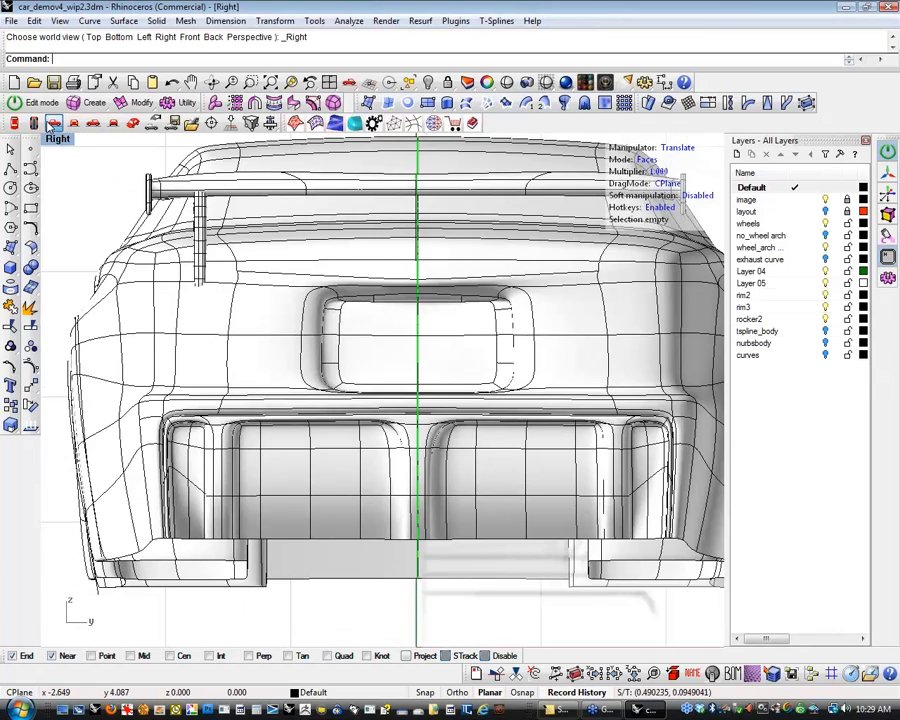
In the Front view, select the T-spline car body and convert it to a Rhino polysurface.
click(54, 124)
scroll(227, 291, down, 5)
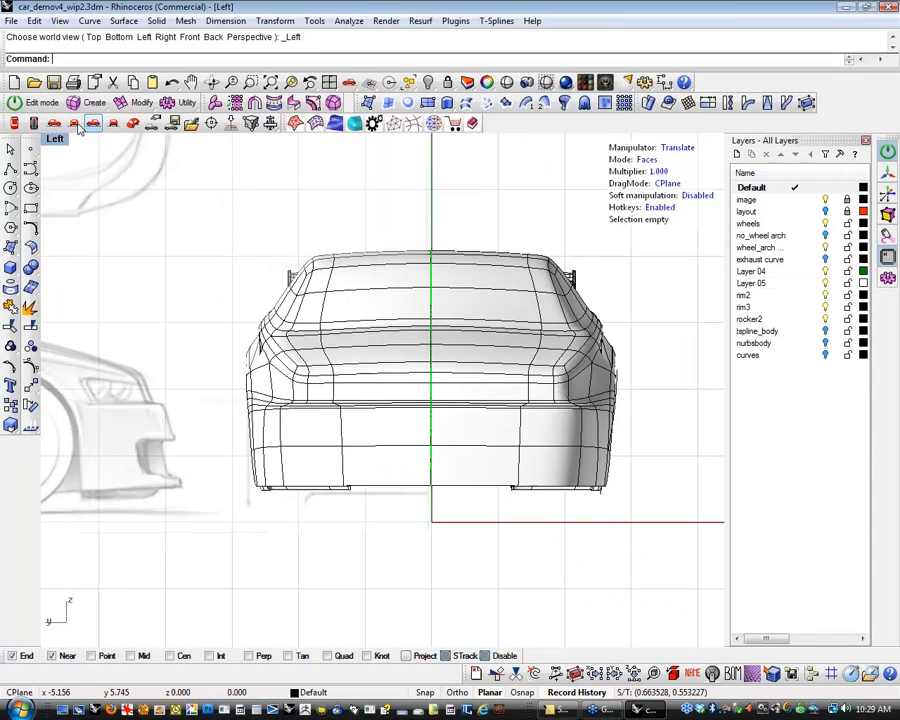
click(34, 124)
right_drag(341, 431, 394, 463)
click(407, 462)
key(f)
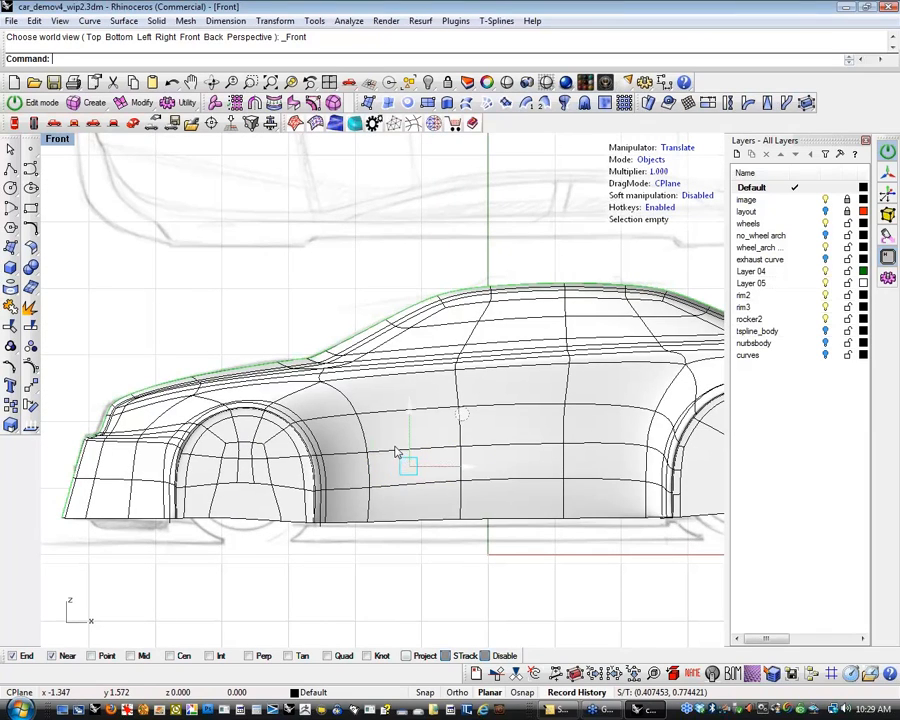
click(391, 434)
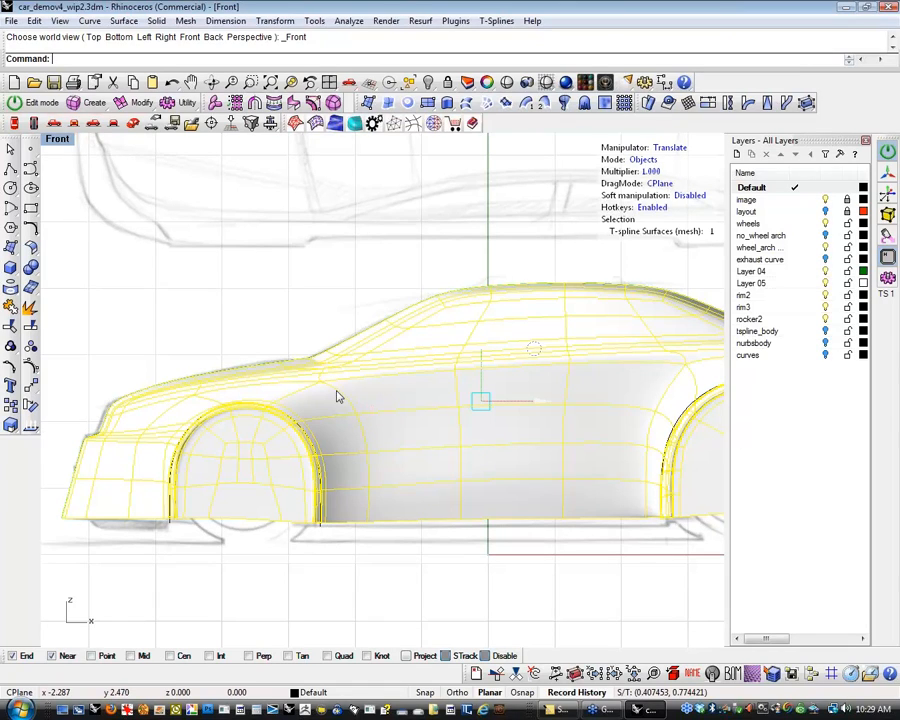
click(90, 104)
click(122, 121)
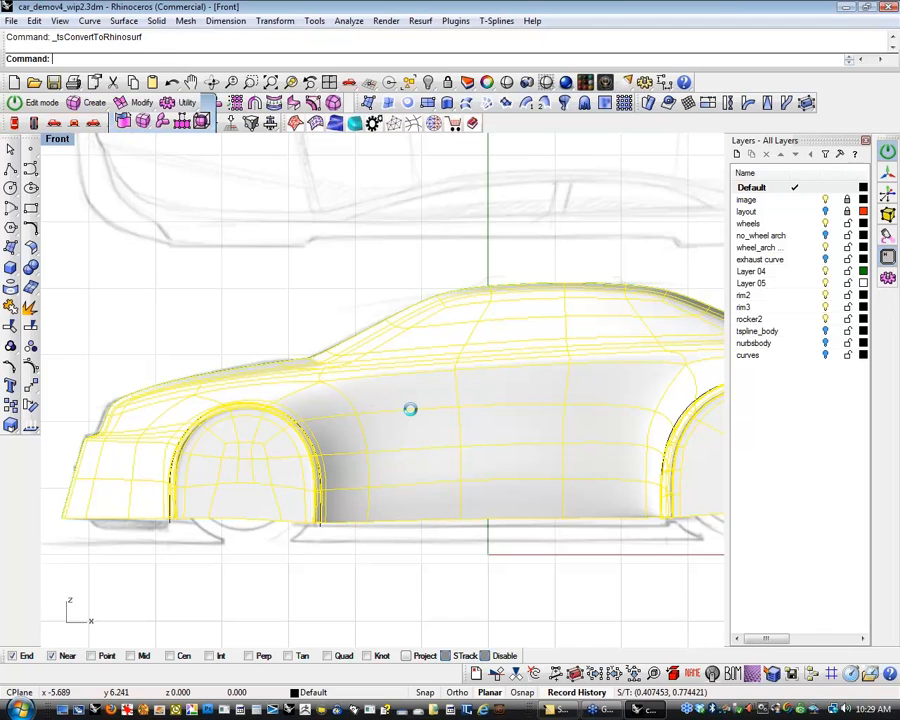
click(237, 325)
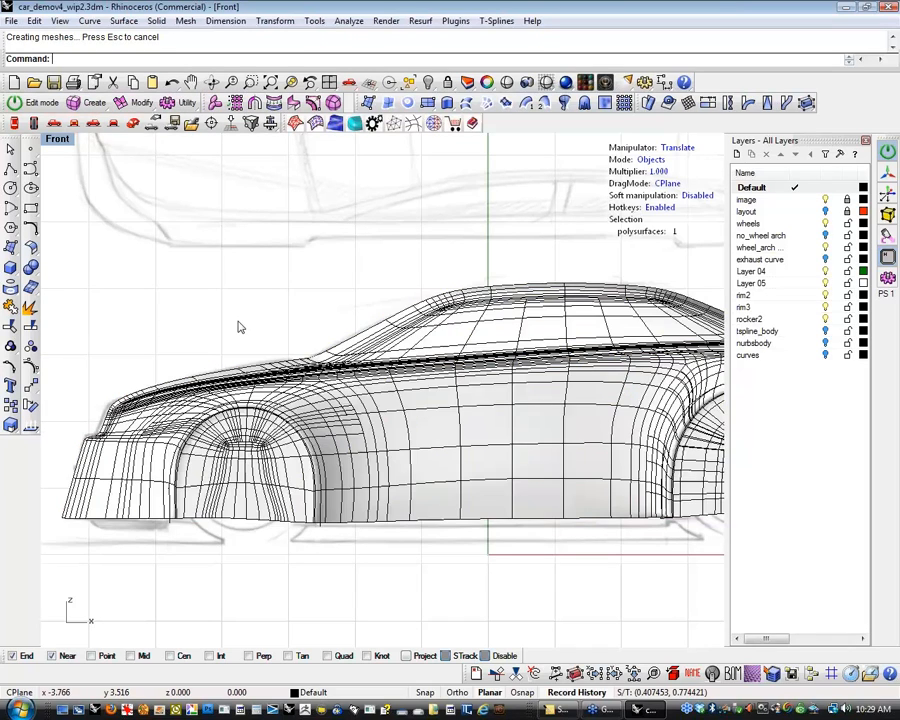
Turn off the visible surface isocurves in the converted car body's object properties.
right_drag(382, 424, 392, 450)
click(394, 448)
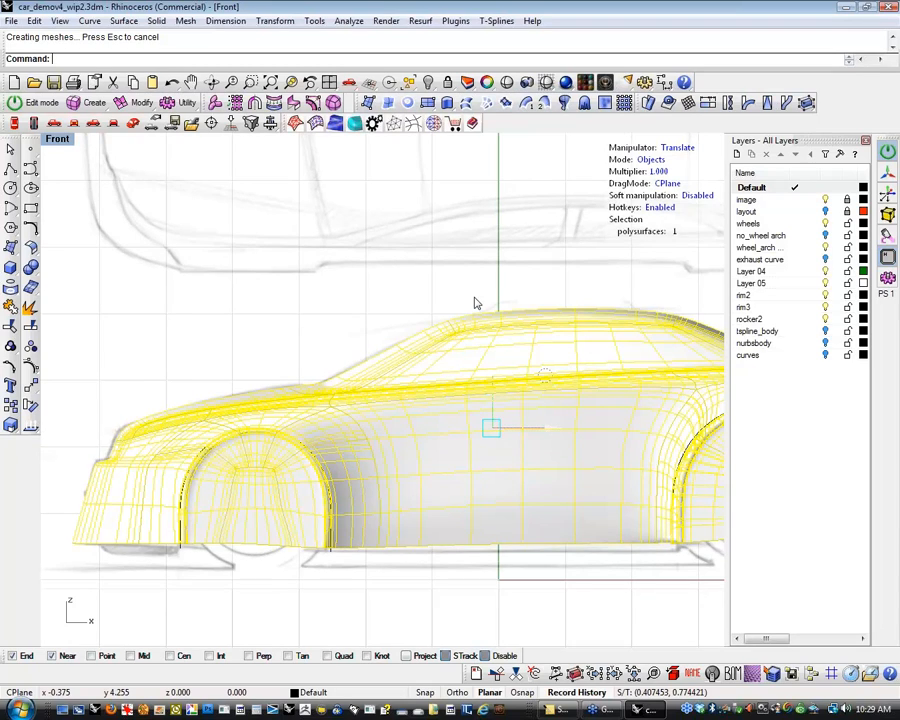
key(F3)
click(778, 338)
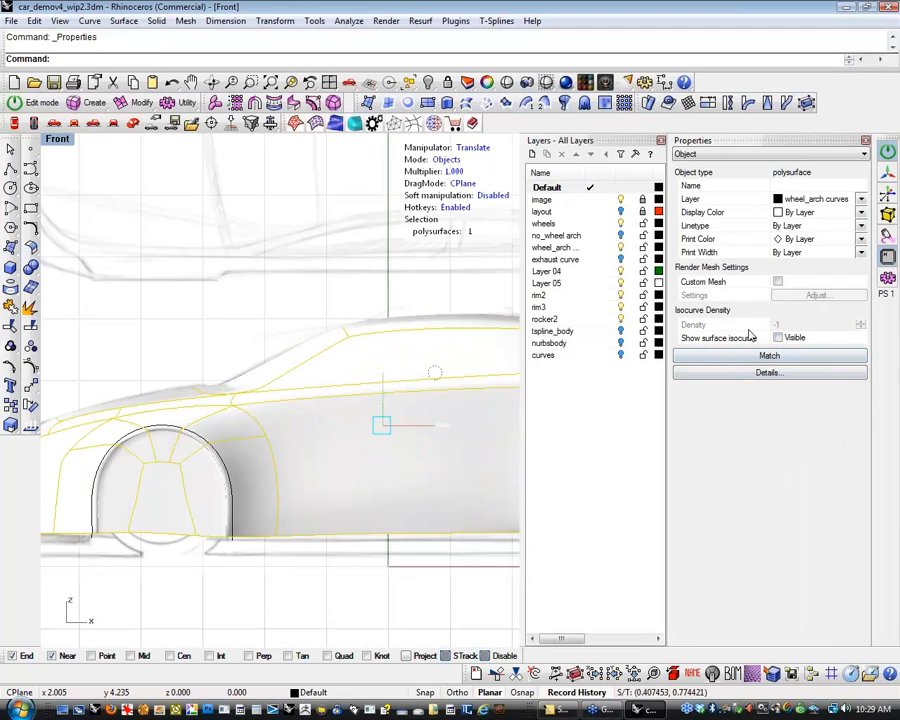
click(866, 141)
right_drag(365, 321, 321, 289)
click(295, 340)
Draw a closed degree 3 control-point curve for a tapered side vent behind the front wheel arch.
scroll(324, 419, up, 6)
right_drag(324, 419, 299, 352)
click(31, 168)
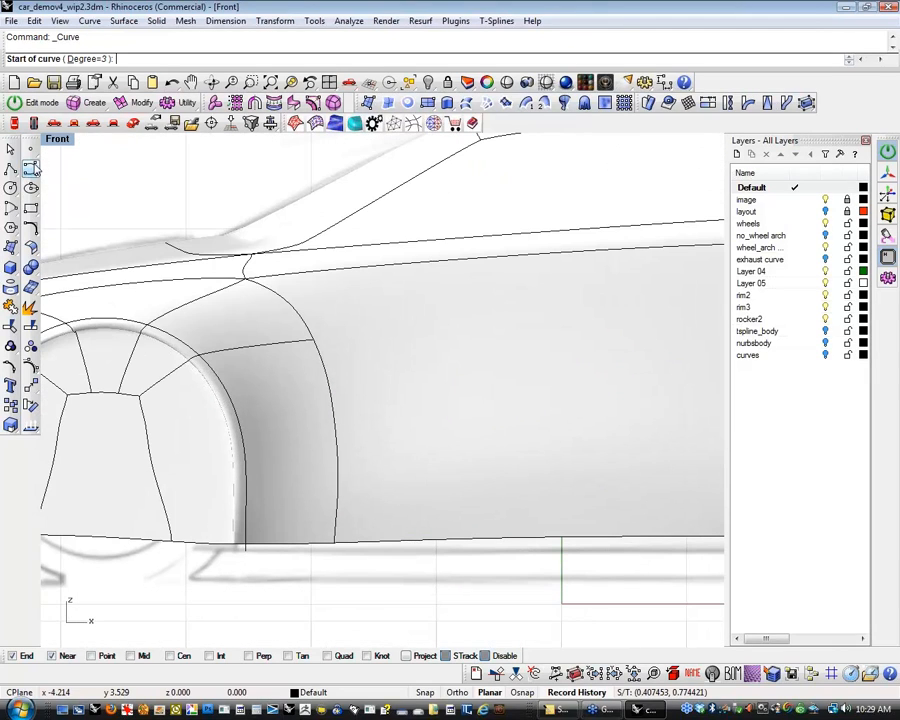
scroll(273, 323, up, 3)
click(255, 327)
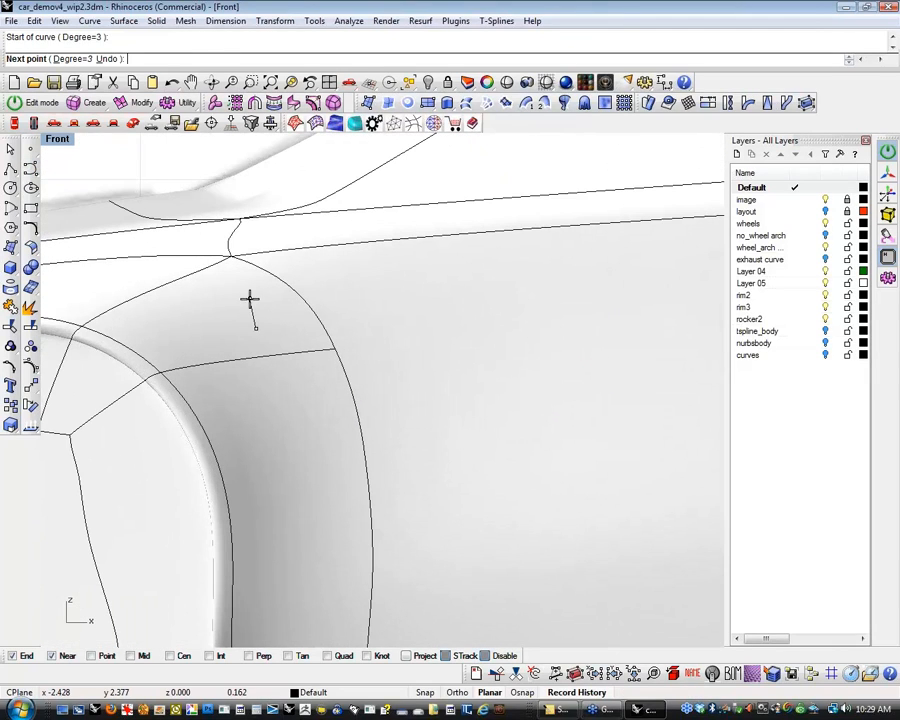
click(251, 285)
click(281, 273)
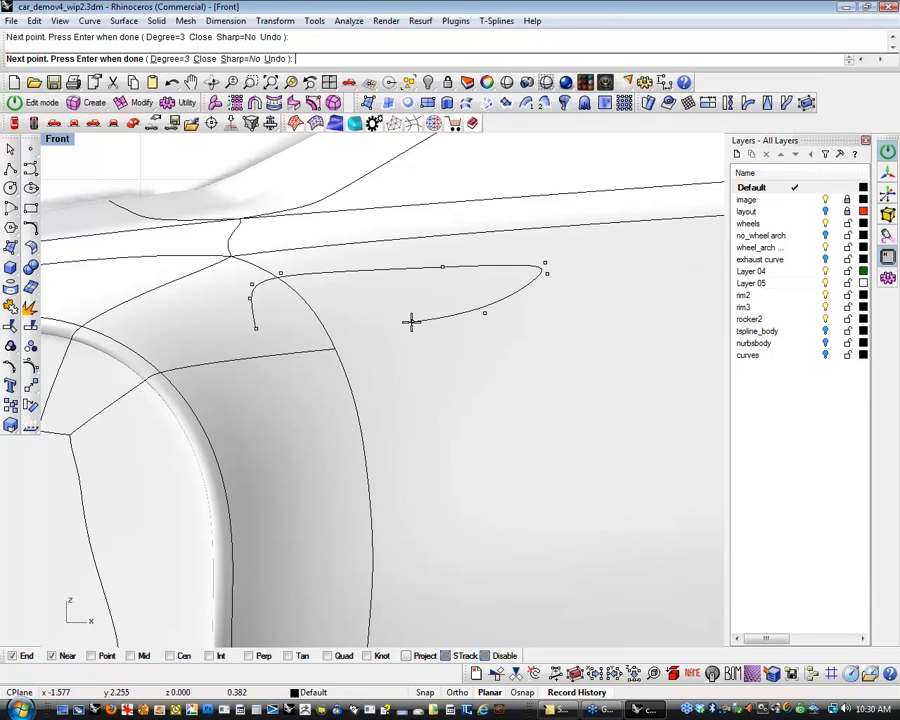
click(305, 364)
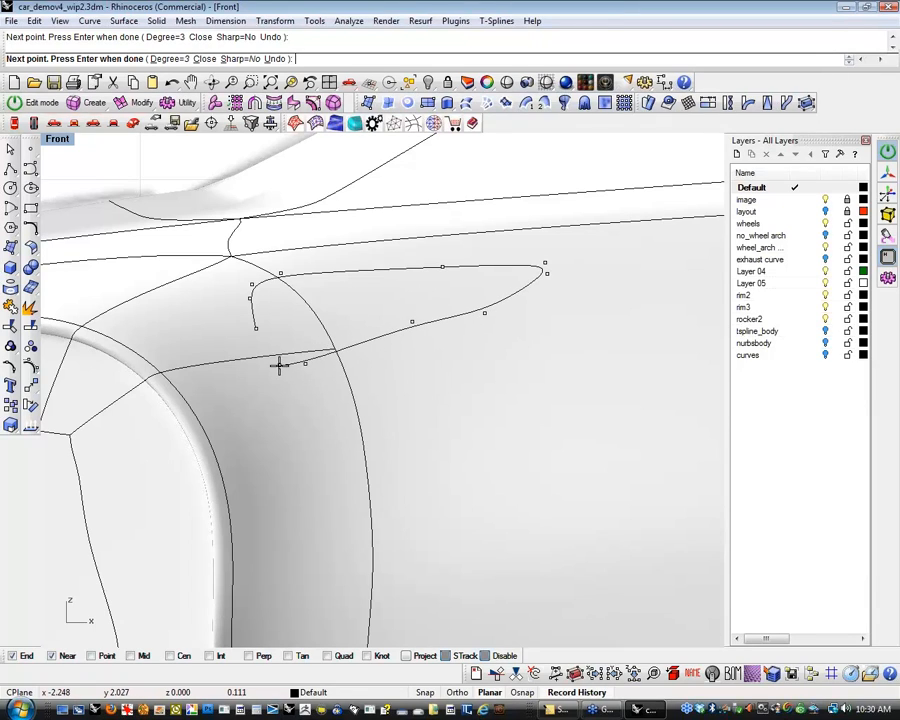
key(Return)
Switch to wireframe display and move the vent curve slightly down and forward over the side sketch.
scroll(344, 370, down, 5)
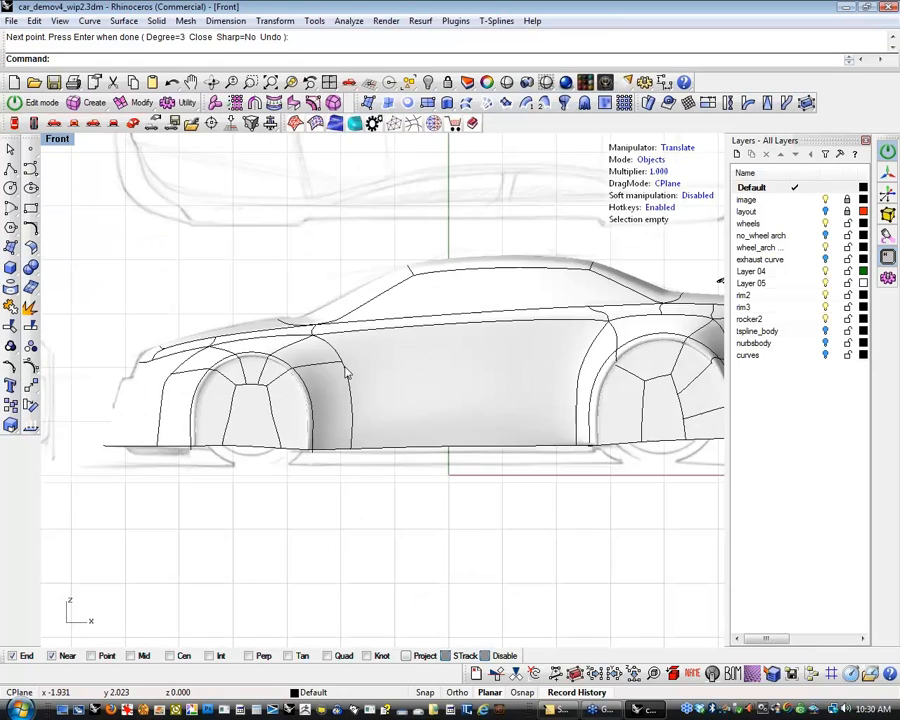
key(ctrl+alt+w)
scroll(342, 363, up, 5)
click(403, 373)
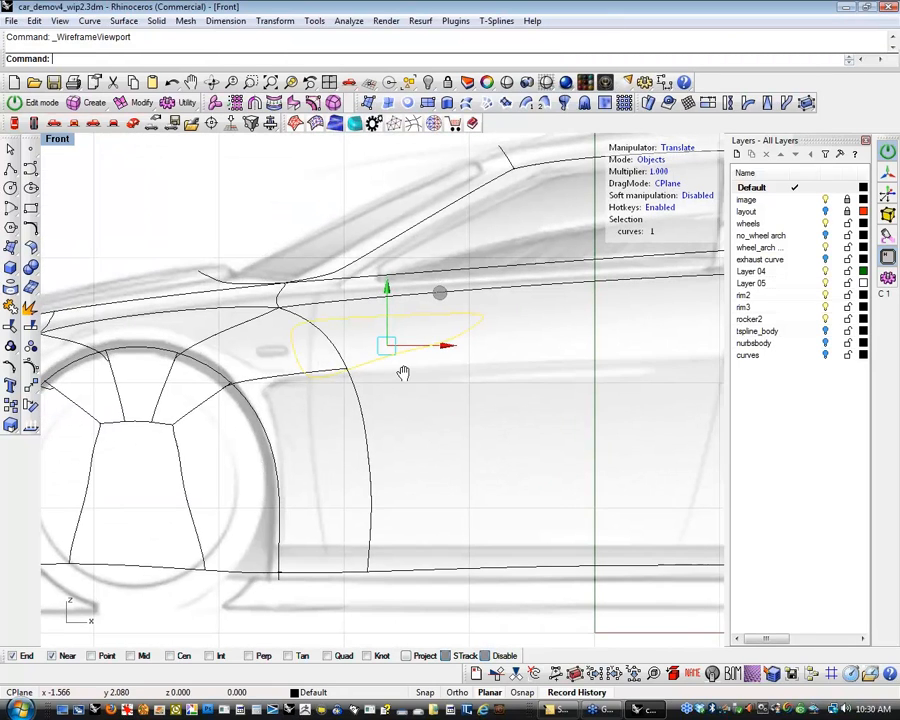
scroll(405, 380, up, 5)
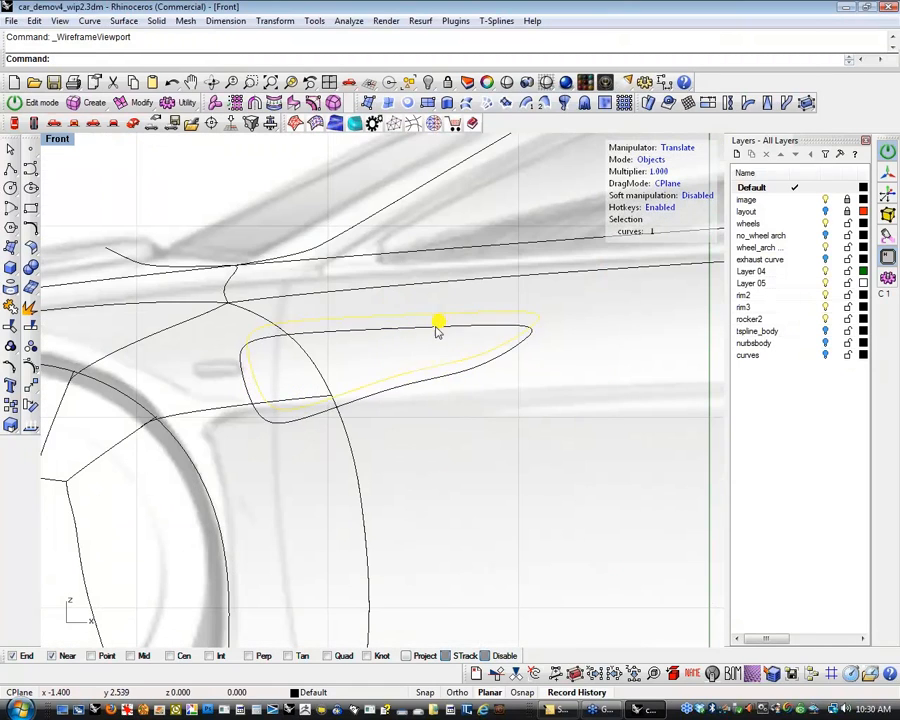
drag(442, 314, 442, 315)
right_drag(432, 421, 422, 428)
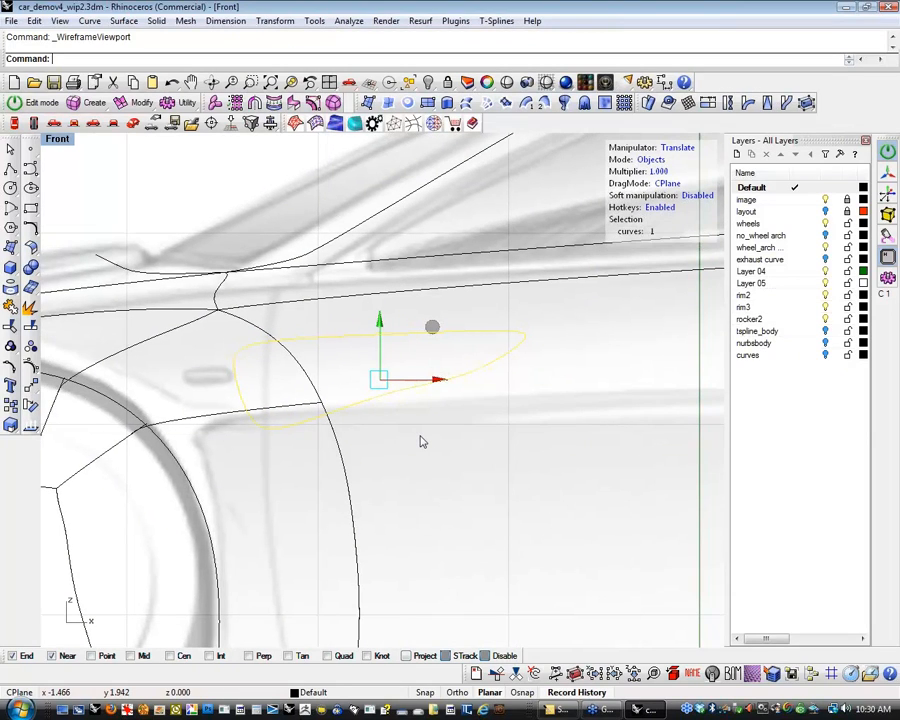
Trim the car body inside the vent curve to cut the side opening and show it shaded in Perspective.
scroll(421, 442, down, 5)
key(ctrl+t)
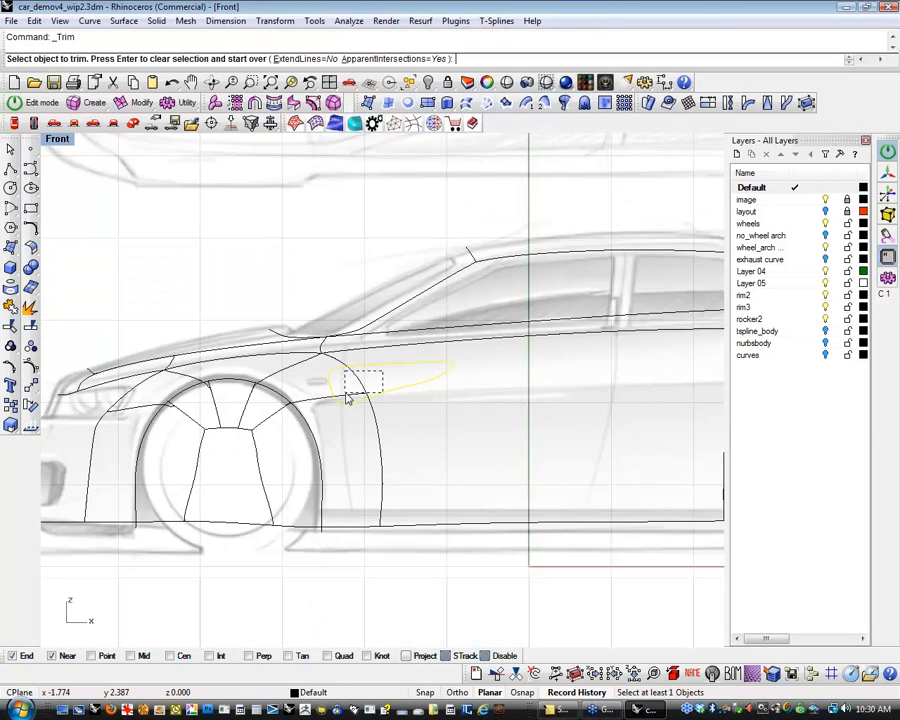
click(364, 377)
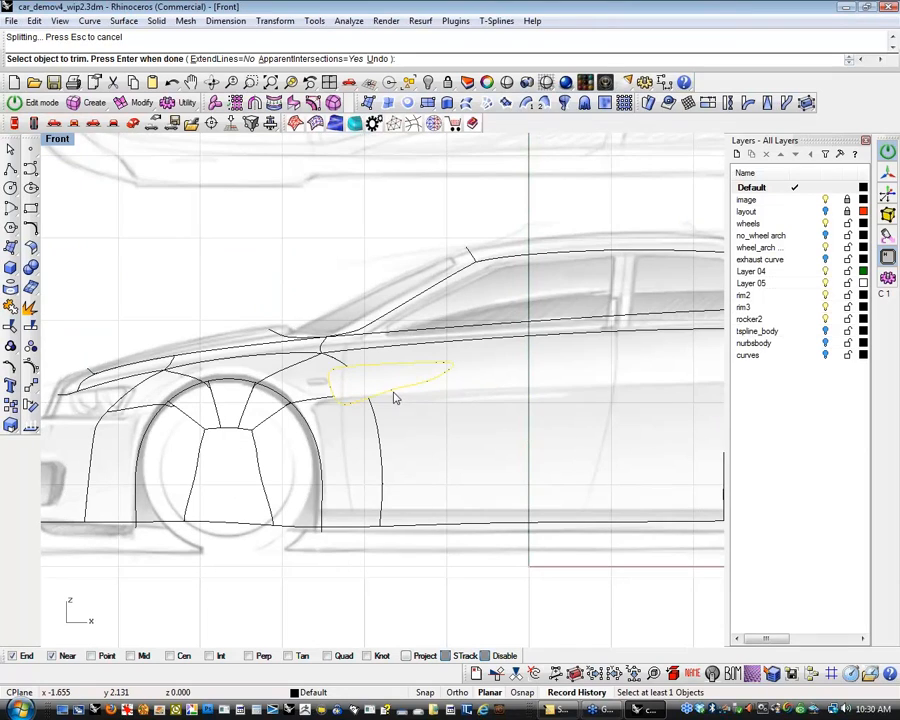
click(135, 127)
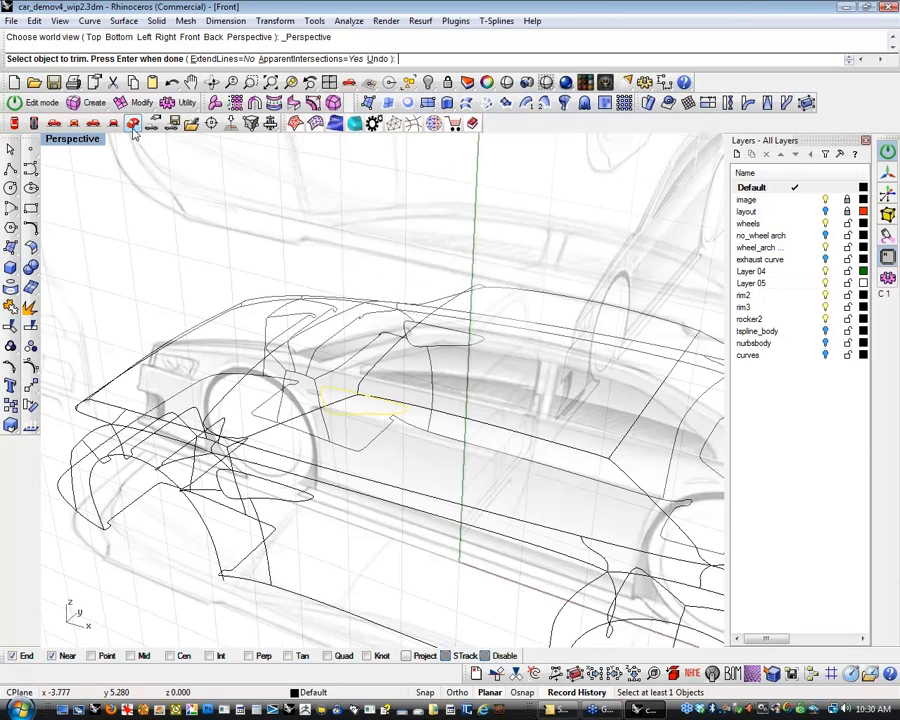
middle_click(377, 305)
right_drag(388, 454, 410, 455)
scroll(420, 453, up, 4)
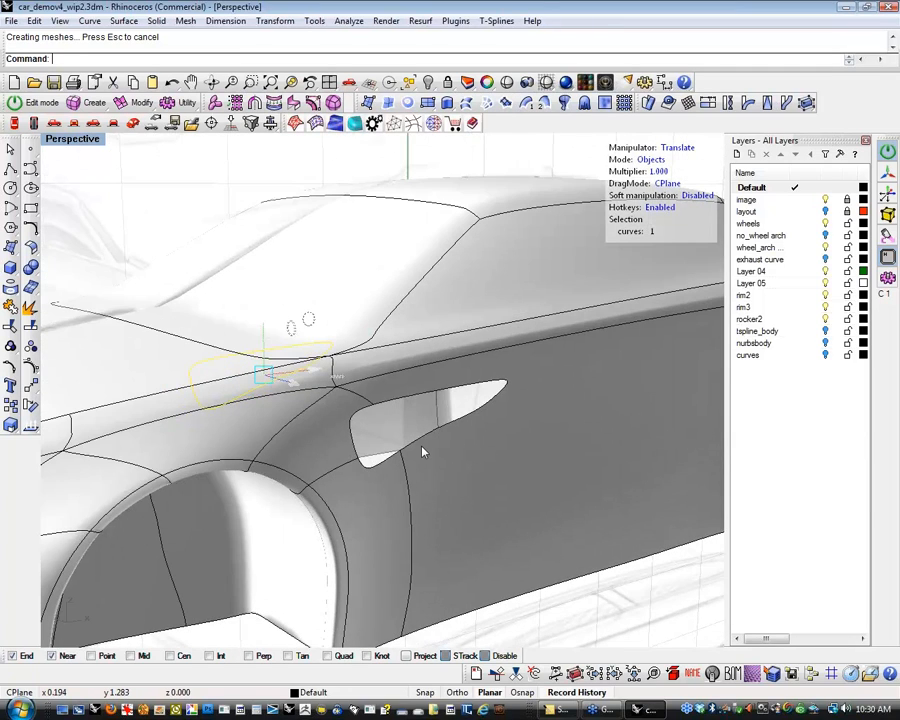
Duplicate the four surface edges around the side vent opening as curves.
scroll(420, 448, up, 3)
key(Escape)
key(s)
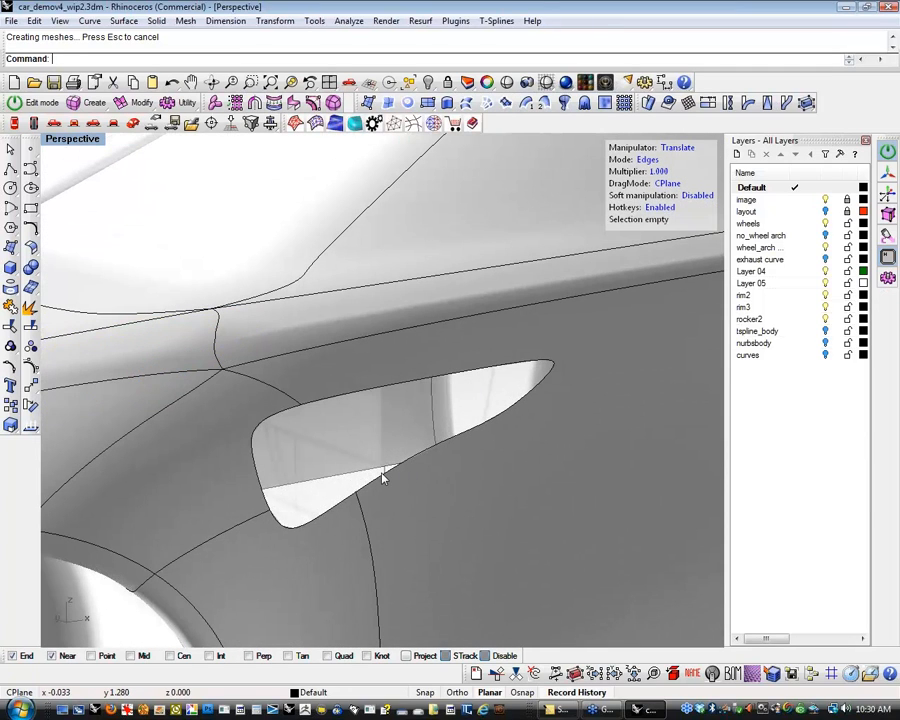
right_drag(293, 410, 280, 325)
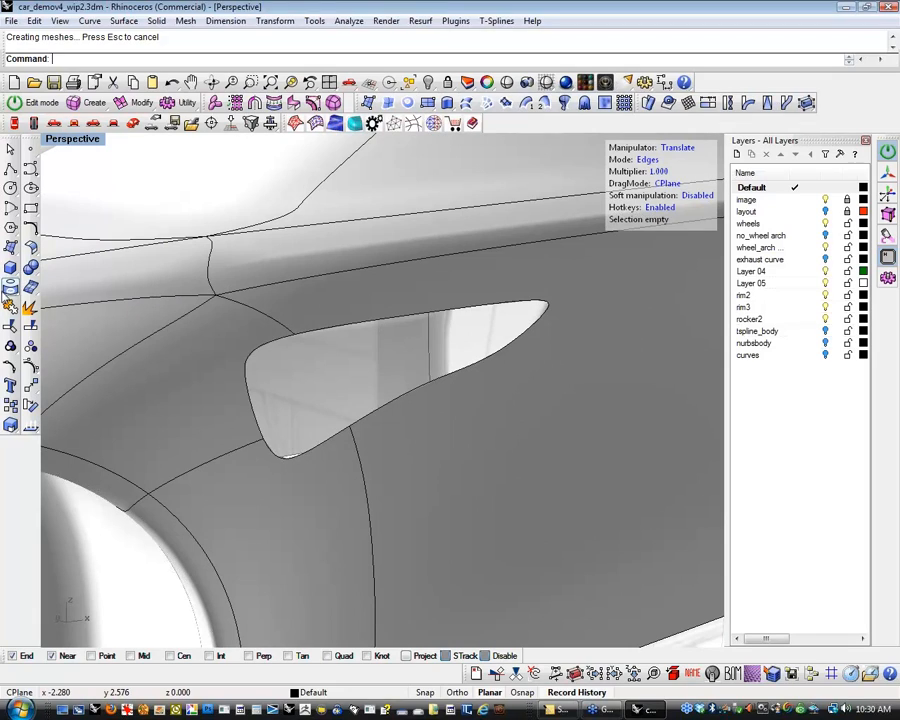
click(10, 287)
click(52, 304)
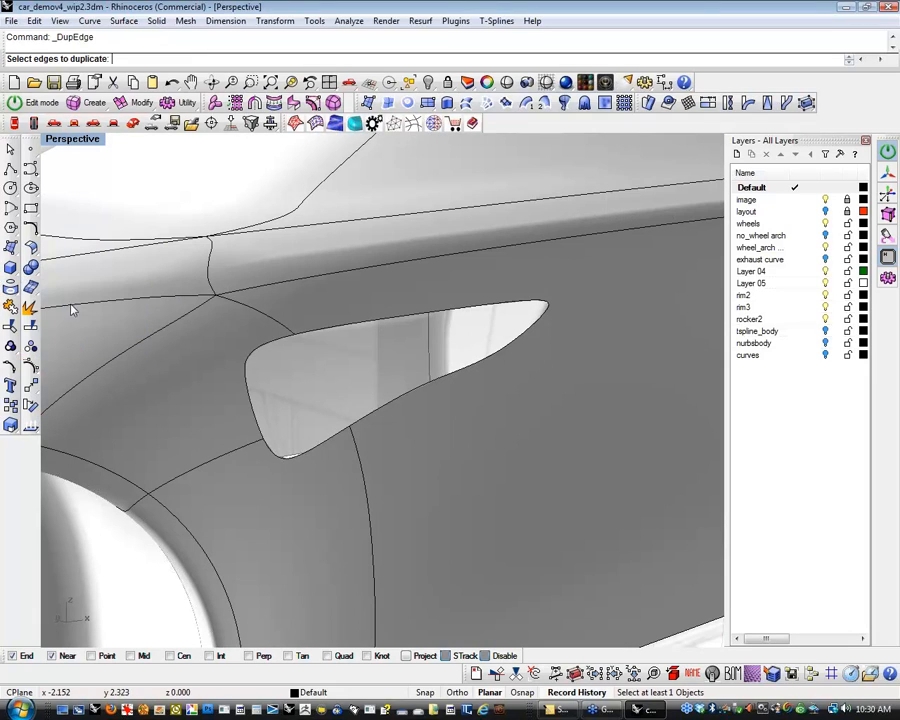
click(305, 456)
click(364, 425)
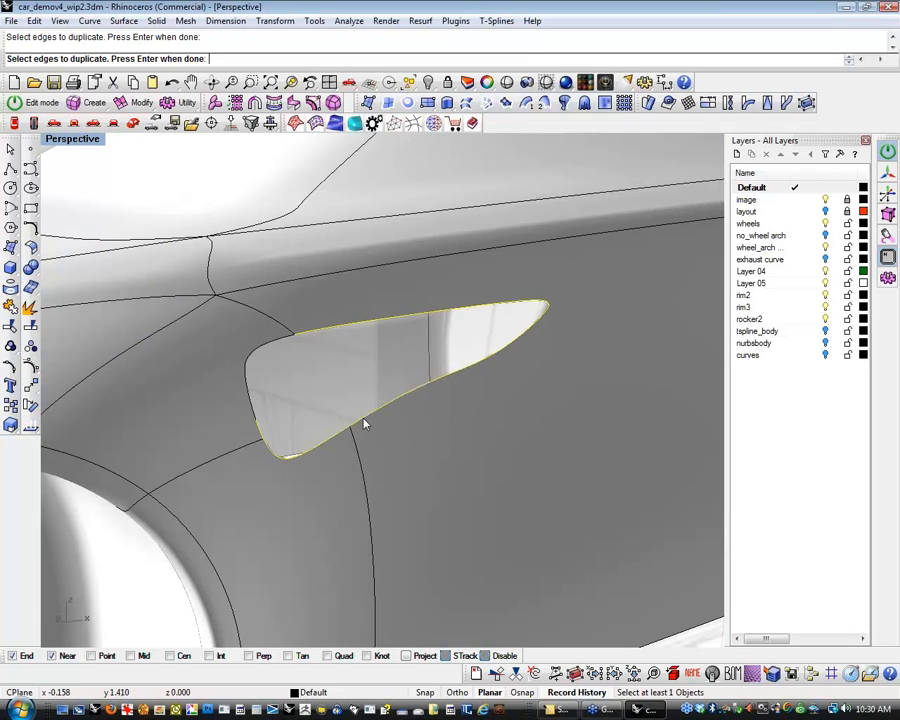
key(Return)
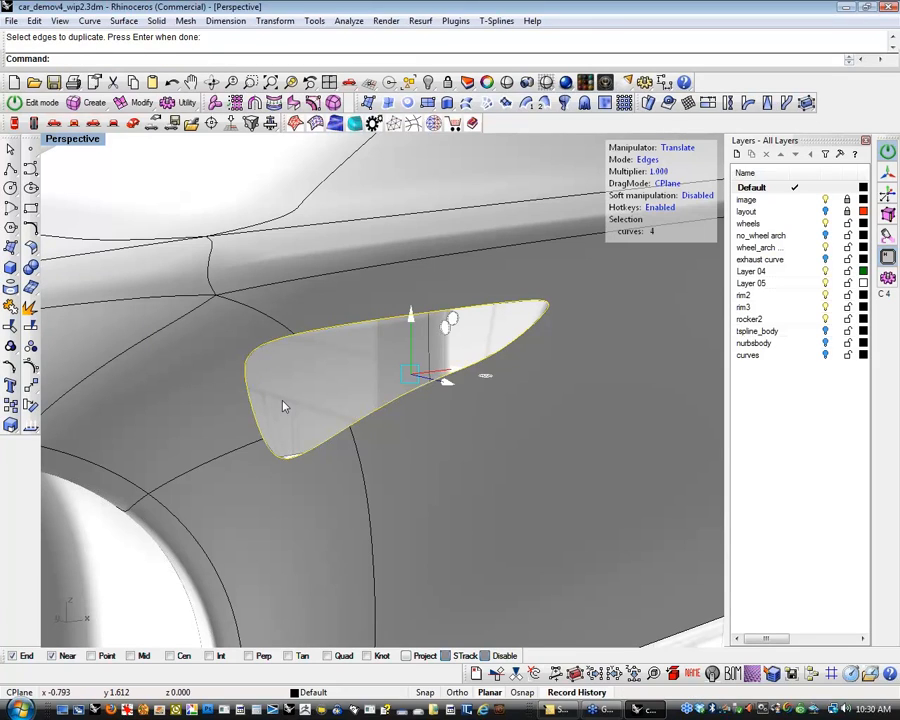
key(Escape)
key(Return)
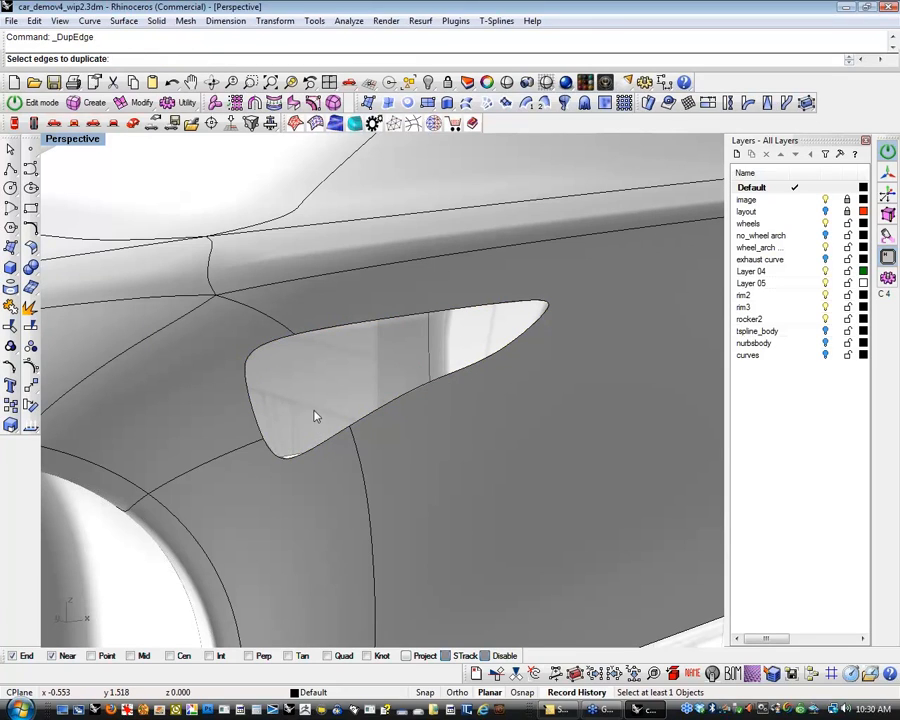
right_drag(312, 416, 242, 477)
key(Return)
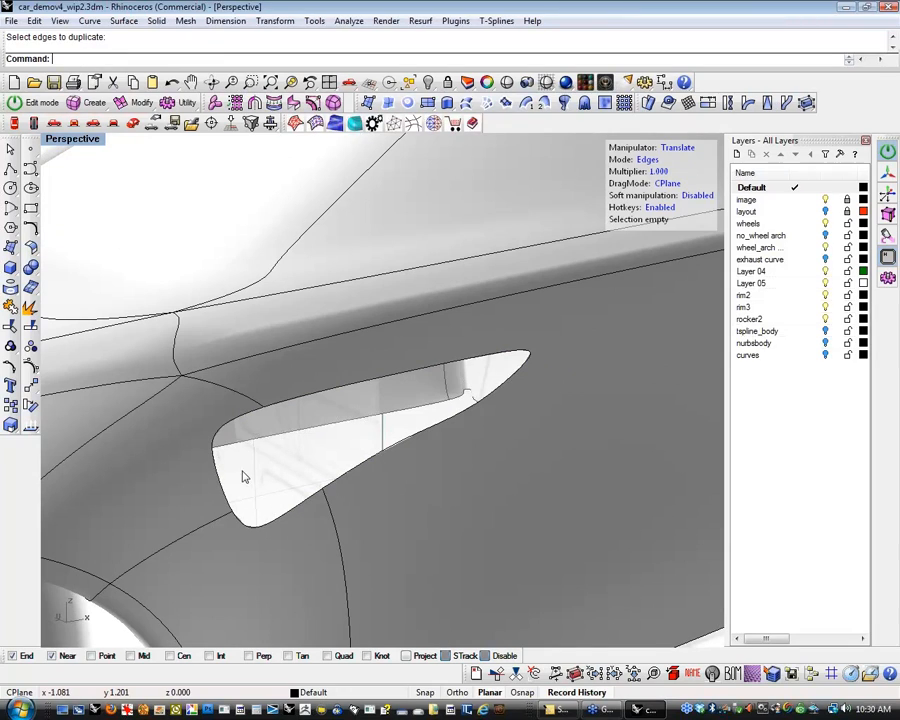
click(221, 479)
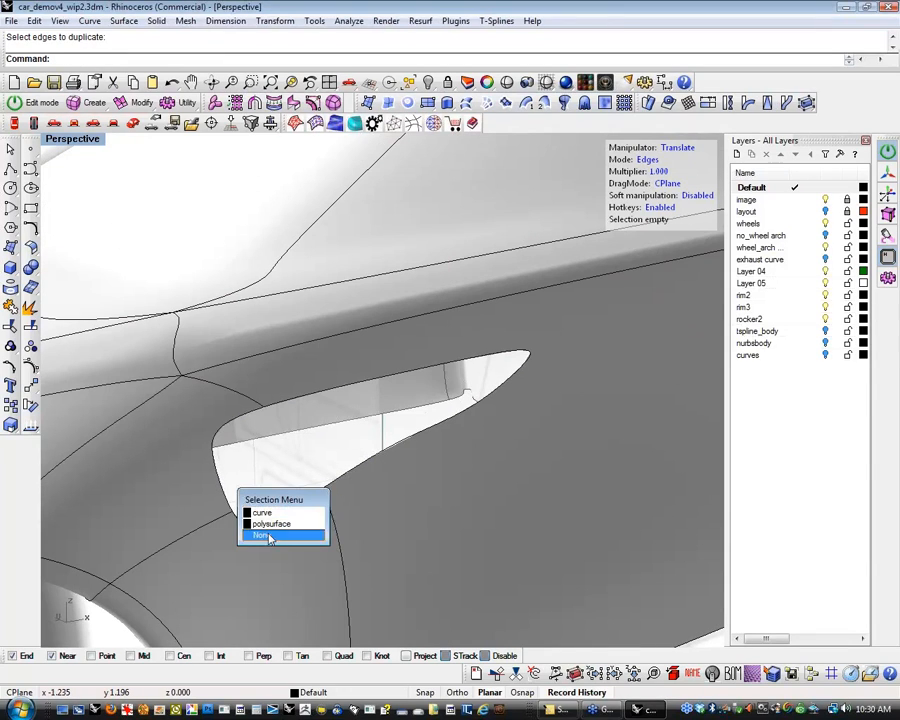
click(268, 535)
key(Escape)
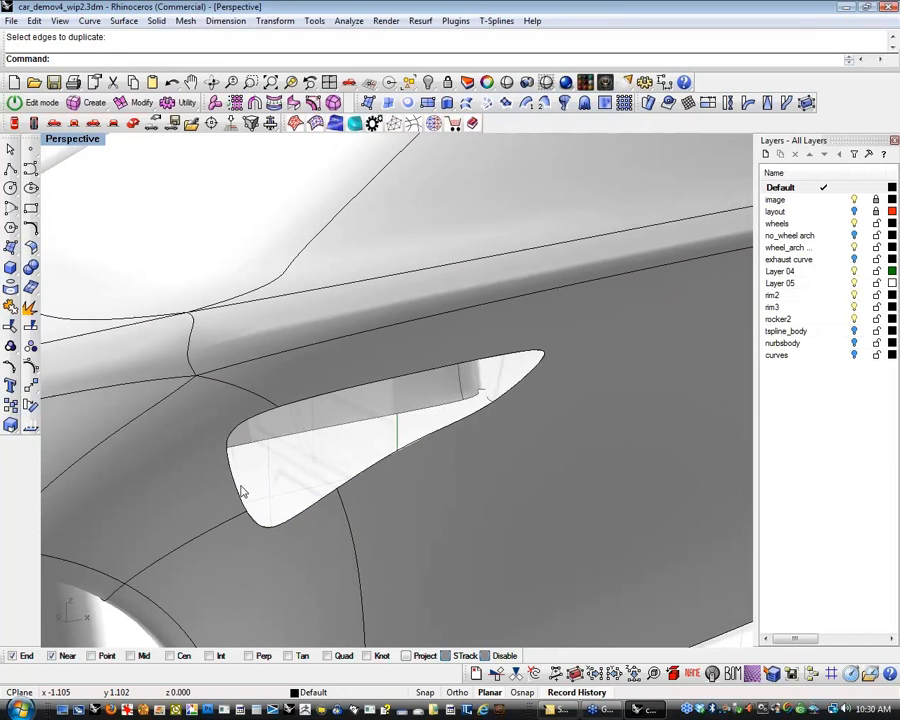
Select all curves, deselect everything except the four duplicated vent edges, and join them into one closed curve.
key(Return)
shift+right_drag(272, 483, 276, 460)
scroll(276, 460, down, 10)
ctrl+click(232, 476)
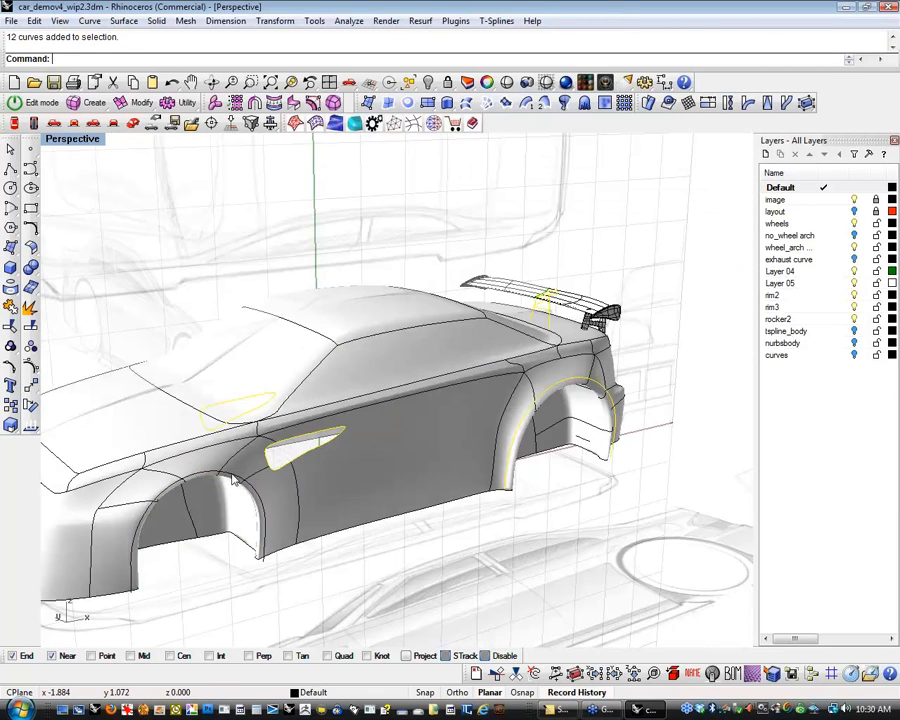
ctrl+click(201, 407)
ctrl+drag(671, 221, 496, 508)
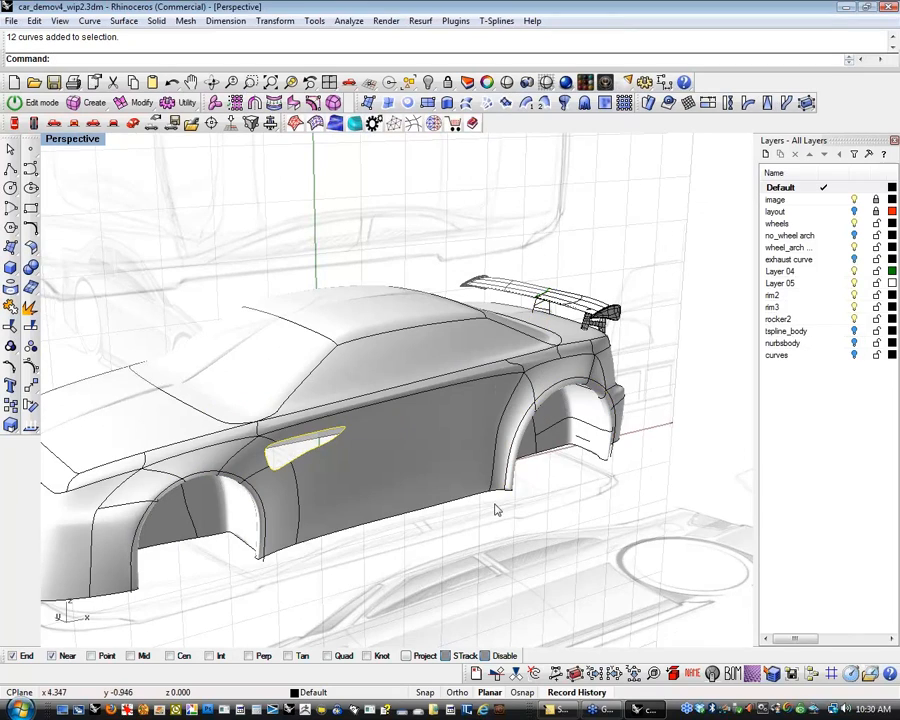
scroll(332, 407, up, 2)
scroll(314, 447, up, 8)
shift+right_drag(302, 476, 387, 430)
key(ctrl+j)
Rebuild the joined vent edge curve with 40 points at degree 3, previewing the fit at 12, 24 and 40 points.
mouse_move(308, 473)
shift+right_down()
mouse_move(314, 456)
mouse_move(323, 478)
shift+right_up()
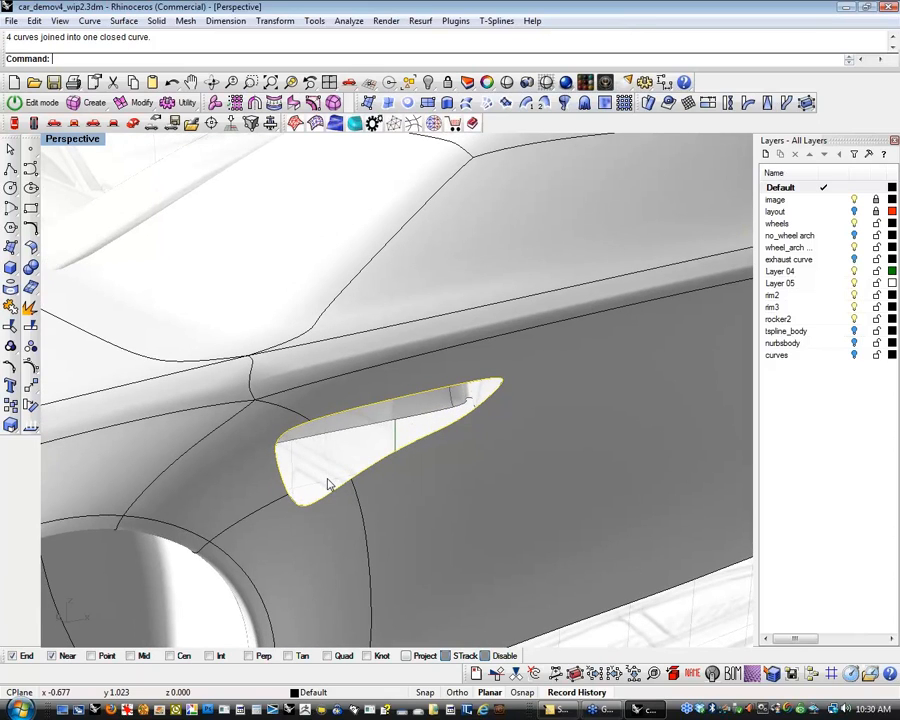
text(Reb)
key(Return)
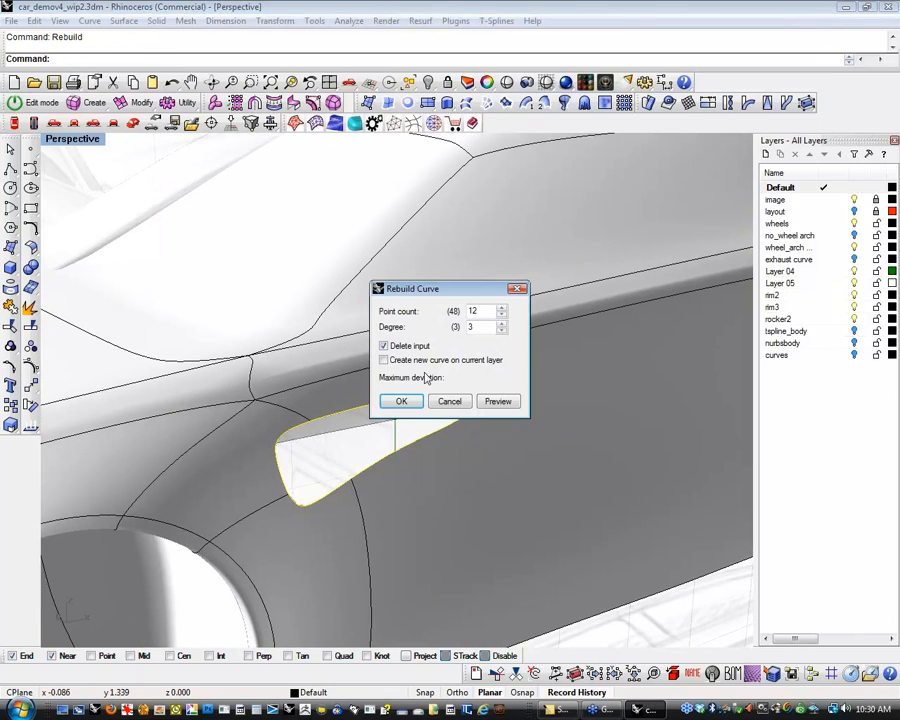
click(499, 403)
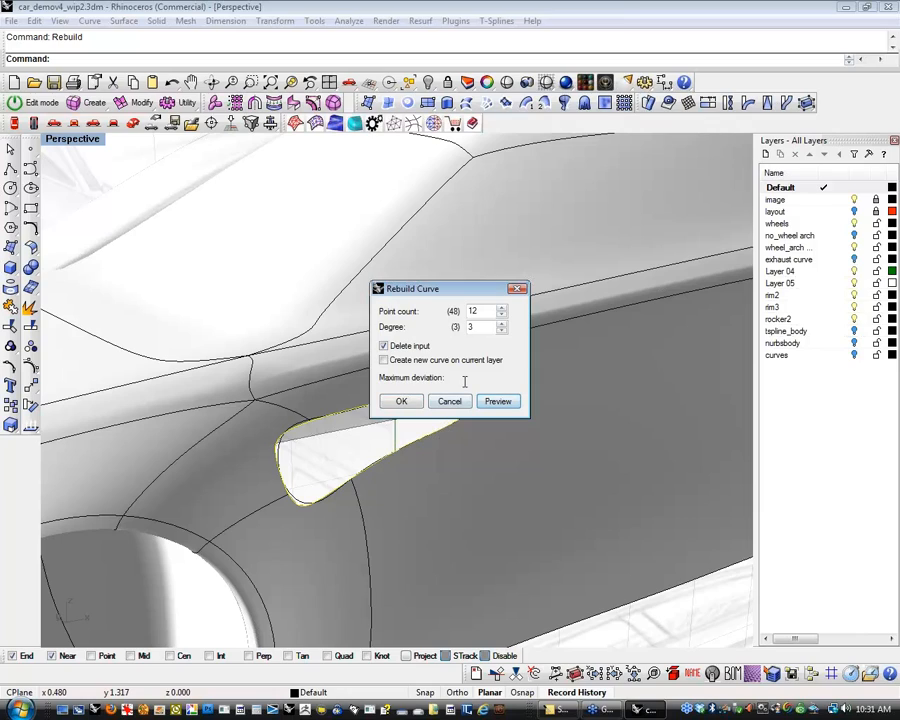
drag(486, 312, 465, 318)
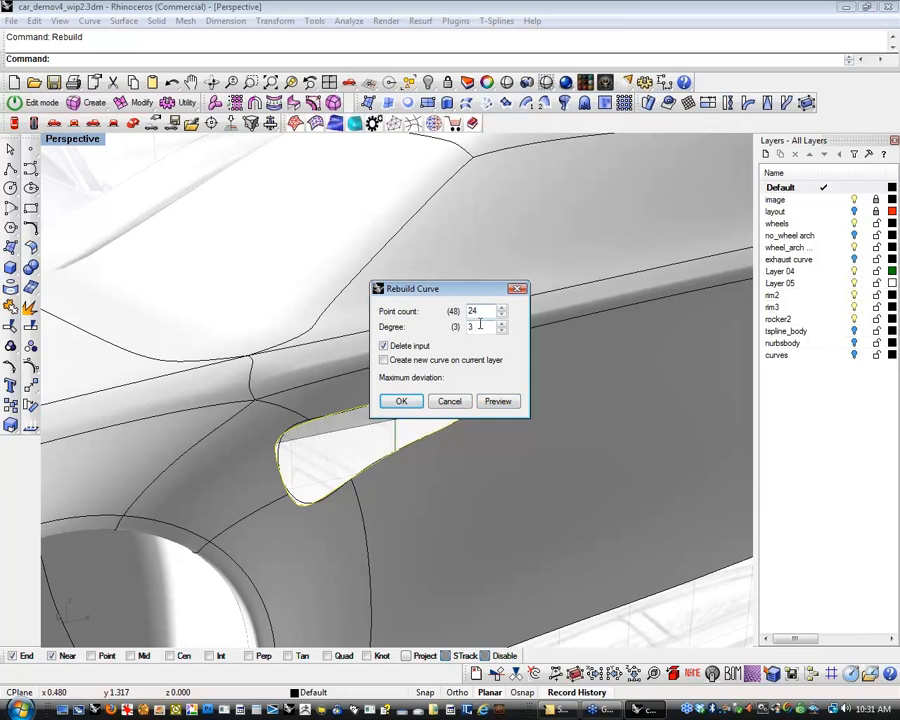
click(499, 402)
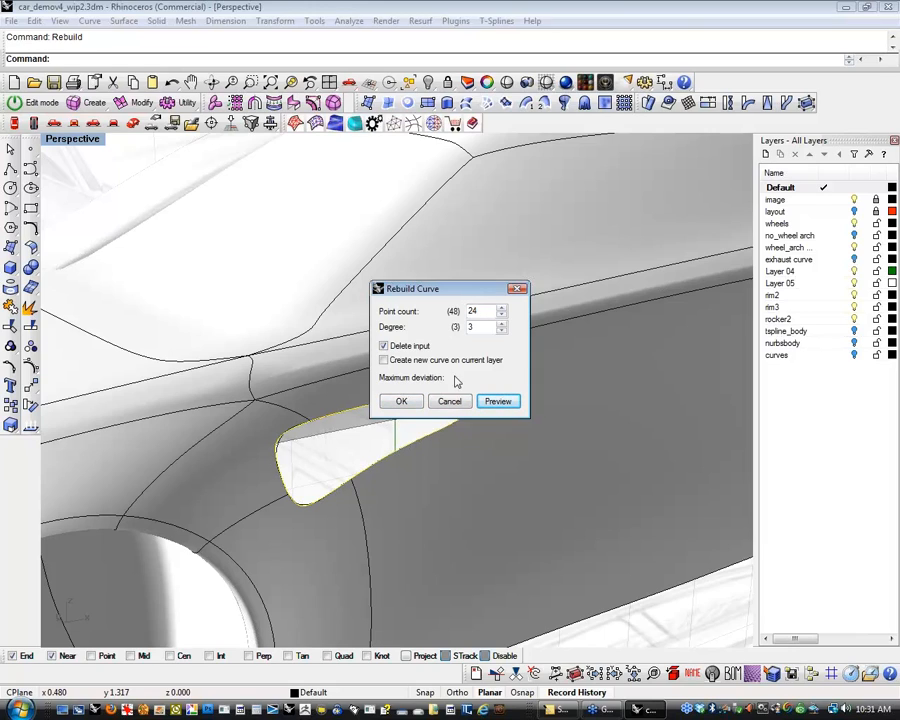
drag(481, 311, 453, 316)
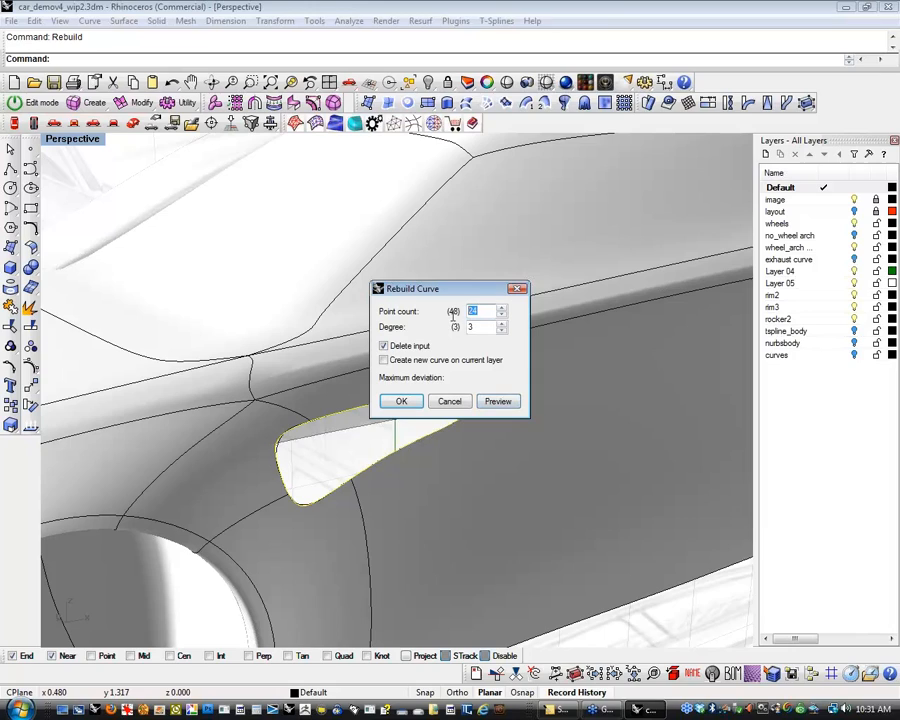
click(503, 404)
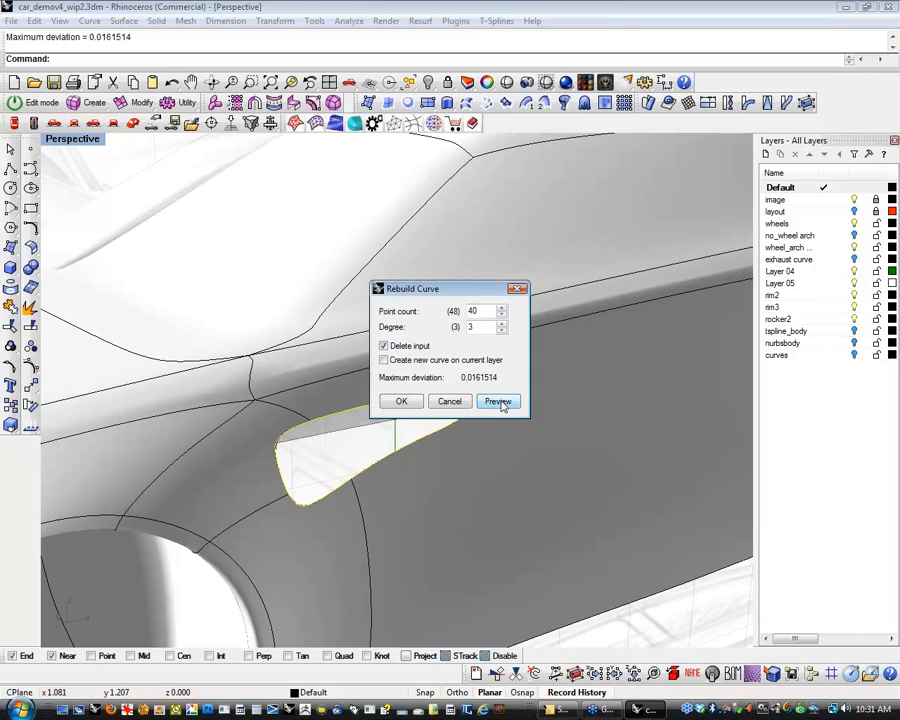
click(401, 404)
Extrude the rebuilt vent curve inward with the T-Splines scale manipulator to form a narrow rim around the opening.
right_drag(401, 404, 262, 427)
scroll(368, 452, down, 5)
scroll(262, 427, up, 4)
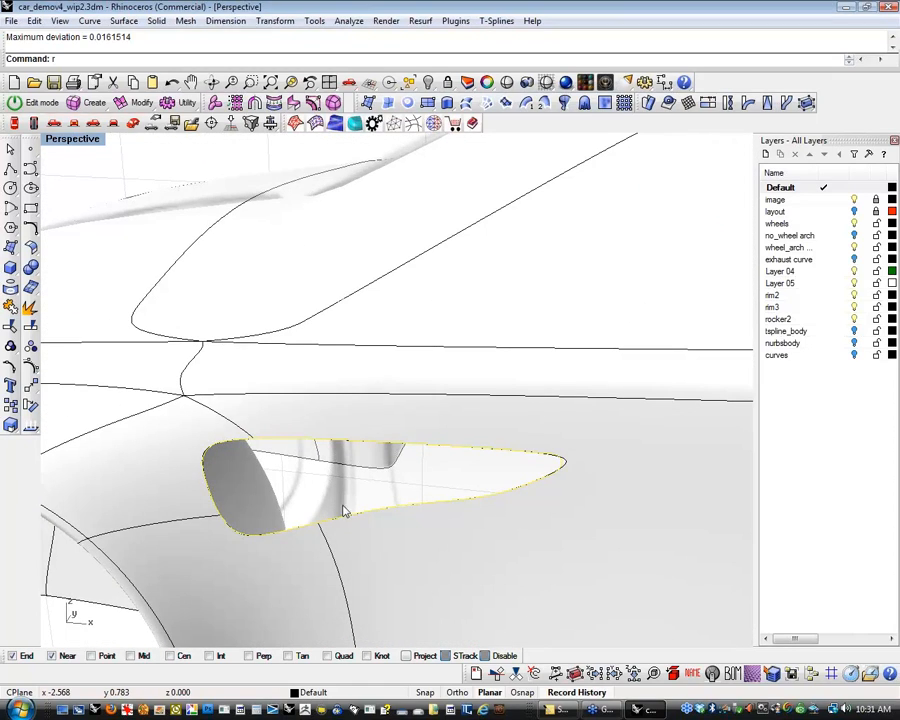
shift+right_drag(343, 510, 348, 472)
key(Return)
text(rrw)
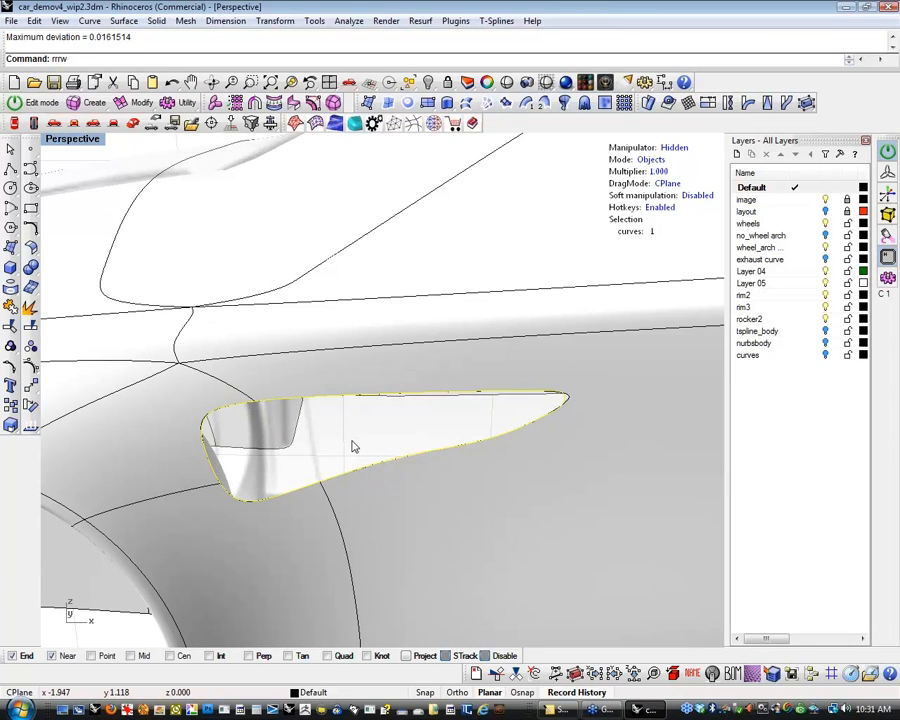
click(684, 150)
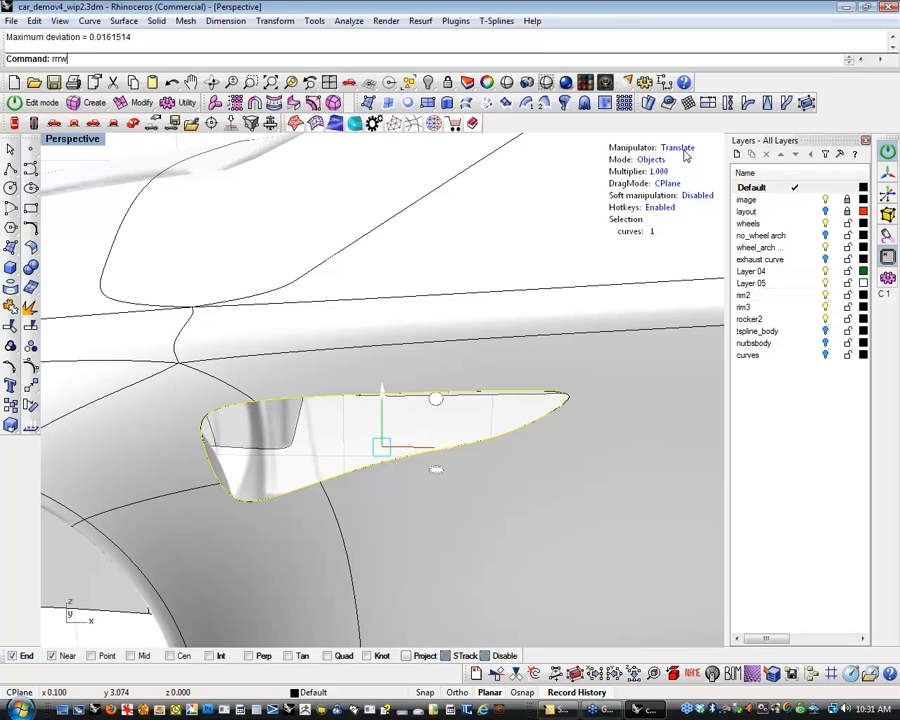
key(e)
shift+right_drag(460, 440, 432, 460)
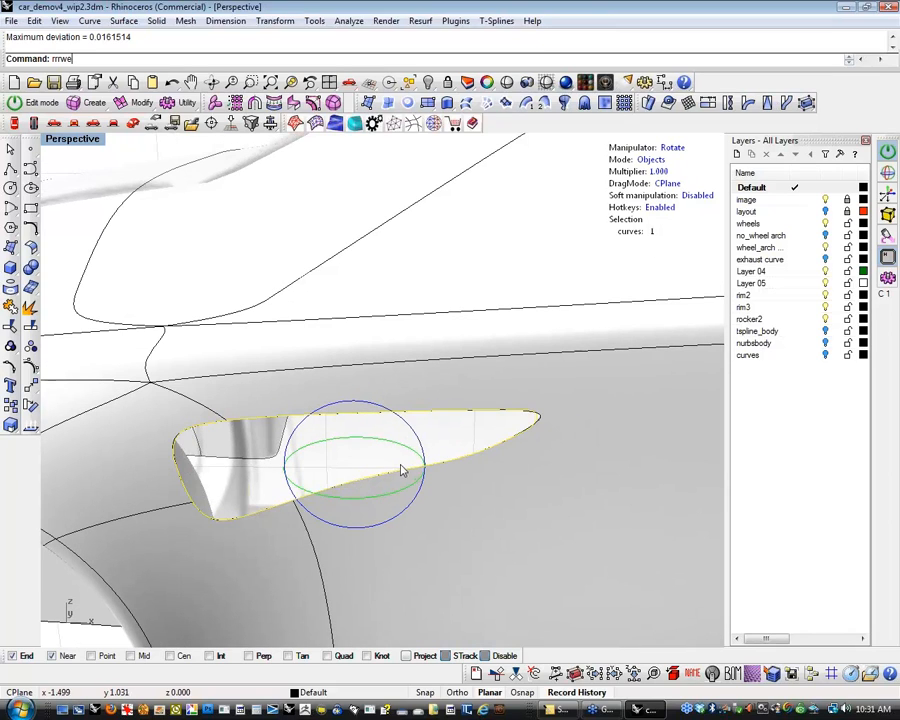
click(670, 150)
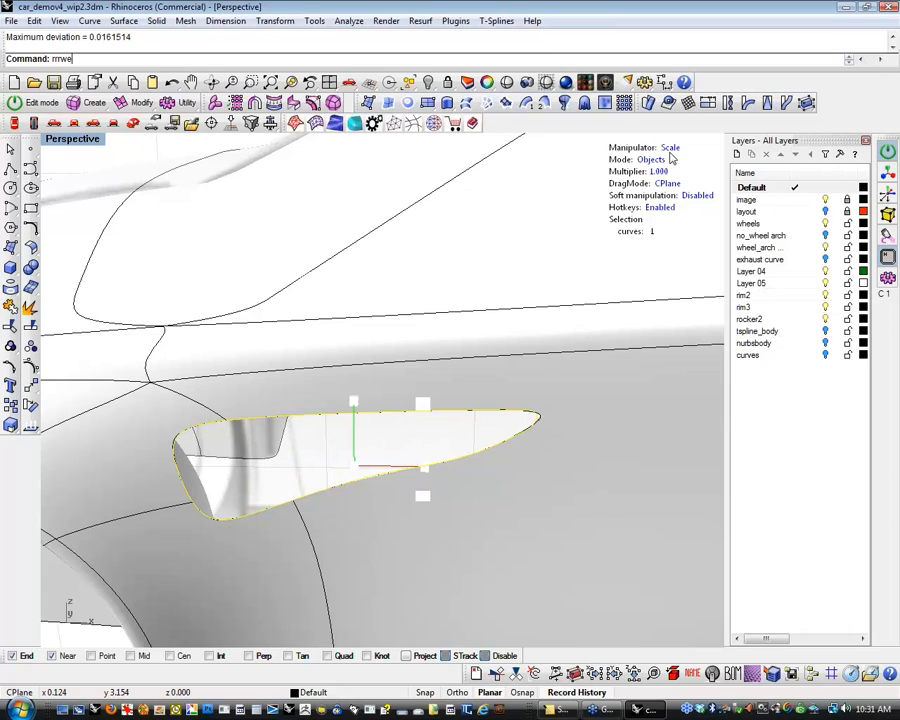
shift+right_drag(464, 432, 484, 414)
alt+drag(373, 447, 358, 463)
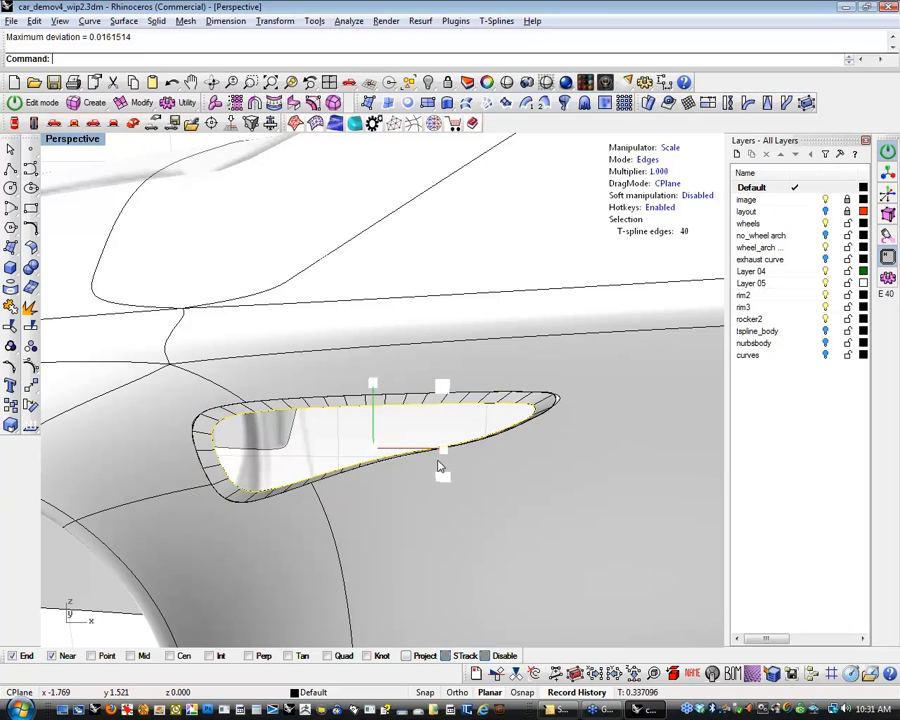
Extrude the rim's inner edge loop into the car body, and scale the innermost loop down to shape the vent recess.
right_drag(440, 466, 404, 464)
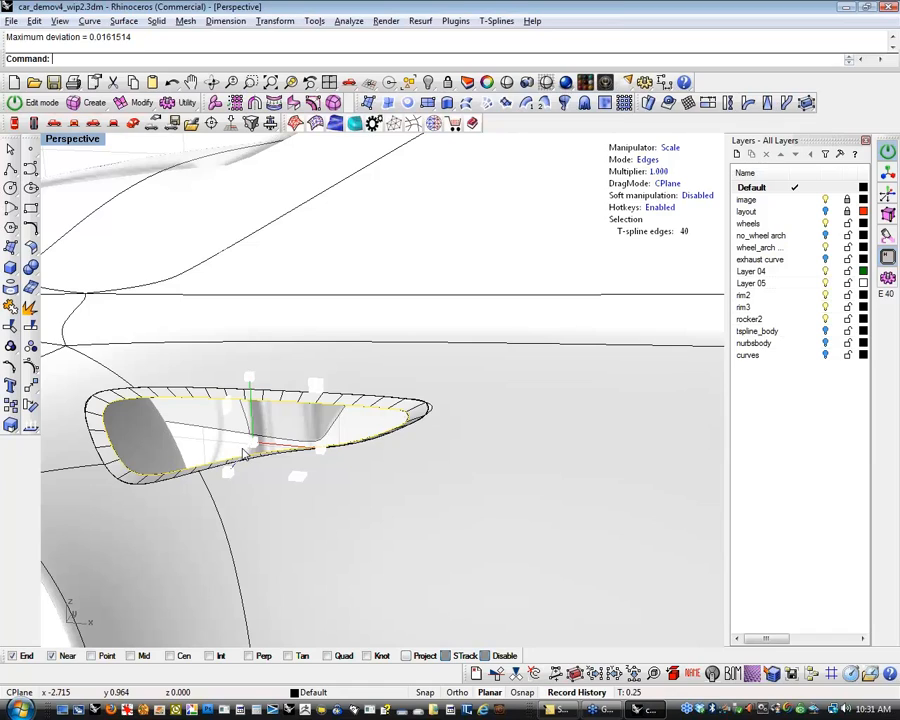
key(w)
alt+drag(233, 463, 264, 435)
right_drag(251, 477, 295, 494)
key(r)
drag(358, 388, 312, 408)
drag(358, 317, 357, 331)
Examine the recessed vent surface up close and in relation to the surrounding car body.
right_drag(357, 448, 252, 433)
scroll(252, 433, up, 10)
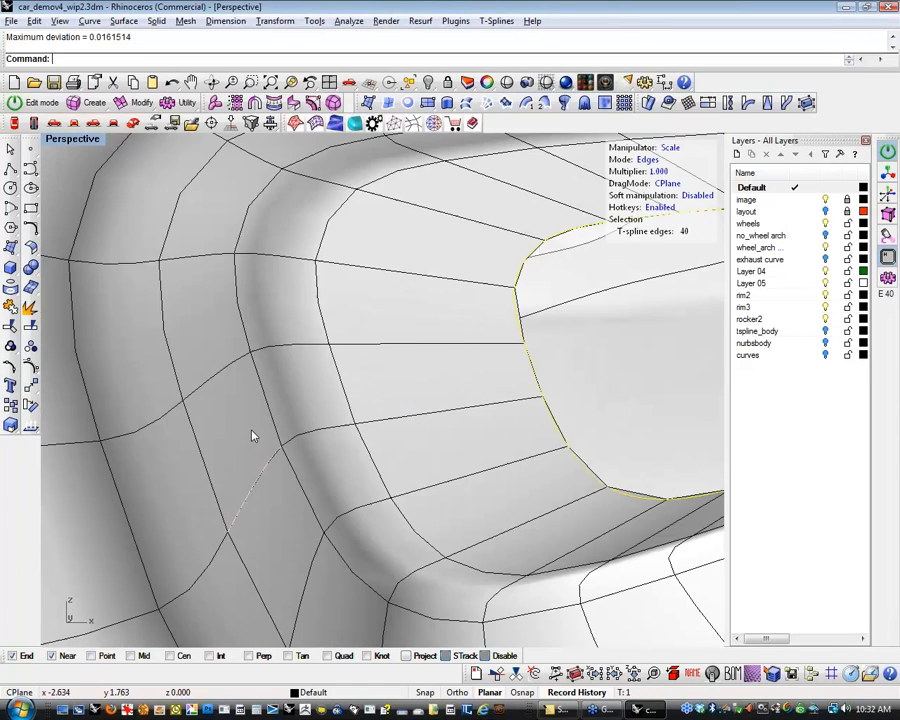
scroll(284, 457, down, 7)
scroll(284, 486, up, 3)
scroll(375, 507, down, 4)
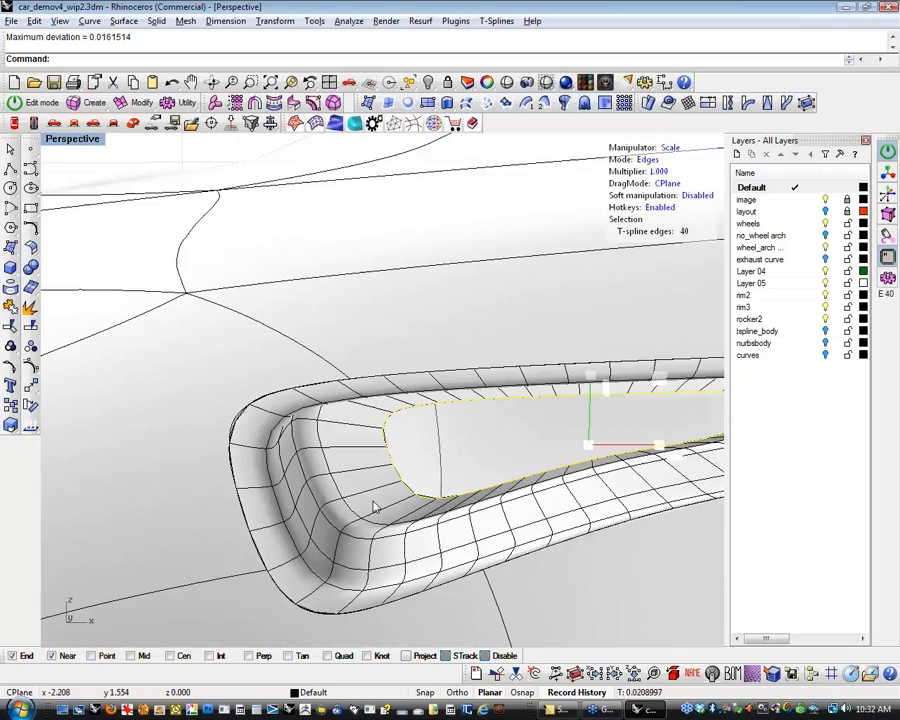
scroll(375, 507, down, 9)
click(364, 556)
right_drag(364, 552, 385, 491)
click(258, 238)
right_drag(300, 476, 374, 396)
Show the Perspective view in wireframe, select all curves and hide them.
scroll(363, 330, up, 6)
right_drag(222, 412, 249, 430)
middle_click(249, 424)
click(248, 418)
click(239, 421)
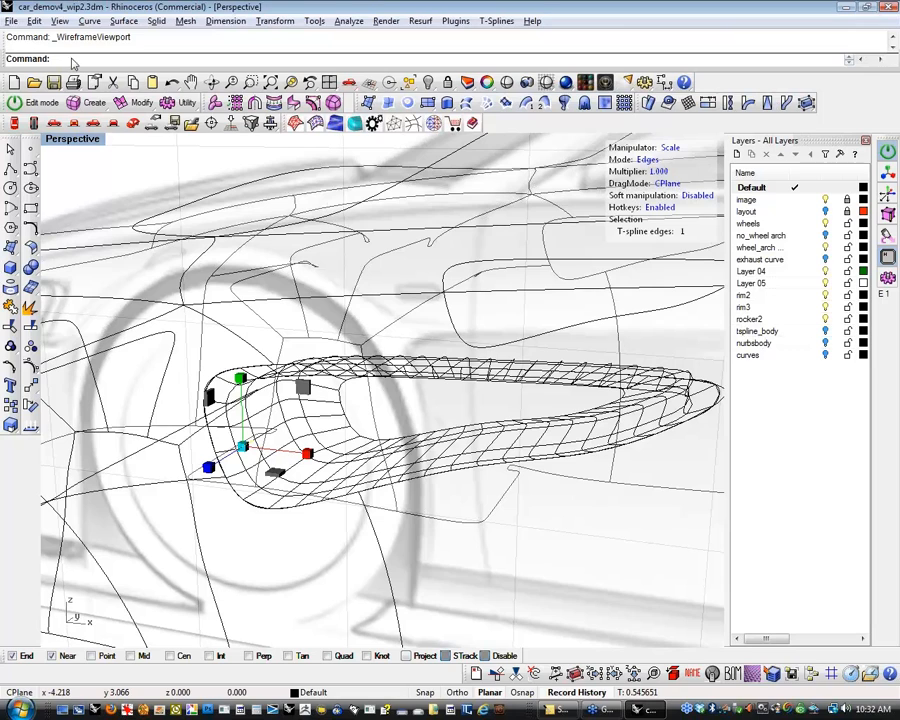
text(cc)
key(Return)
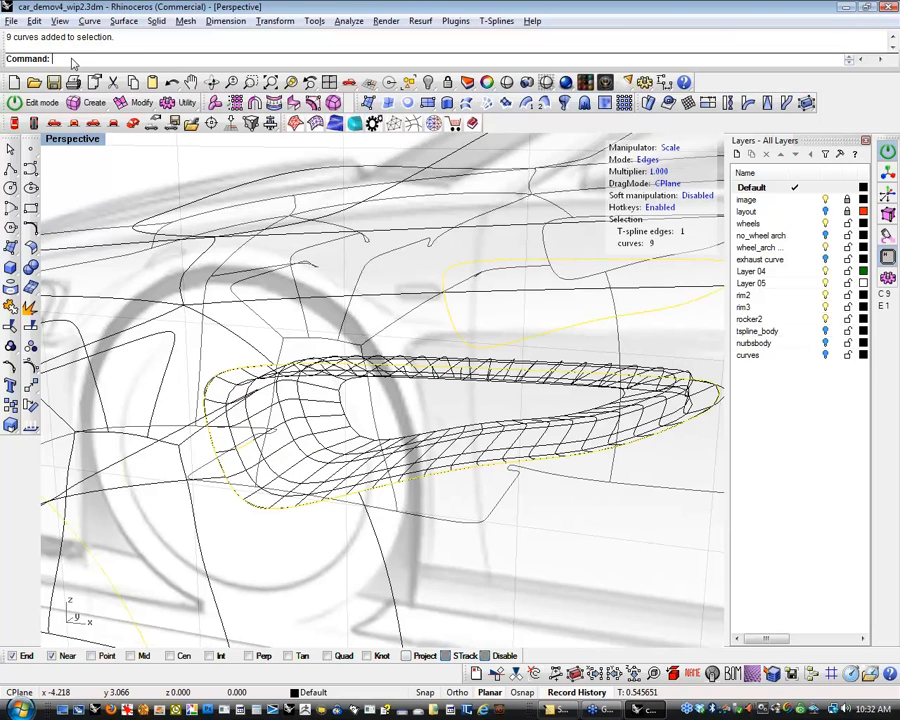
key(ctrl+h)
Clear the selection and return the Perspective view to shaded display.
shift+right_drag(249, 403, 278, 348)
click(105, 174)
shift+right_drag(107, 176, 152, 252)
middle_click(130, 207)
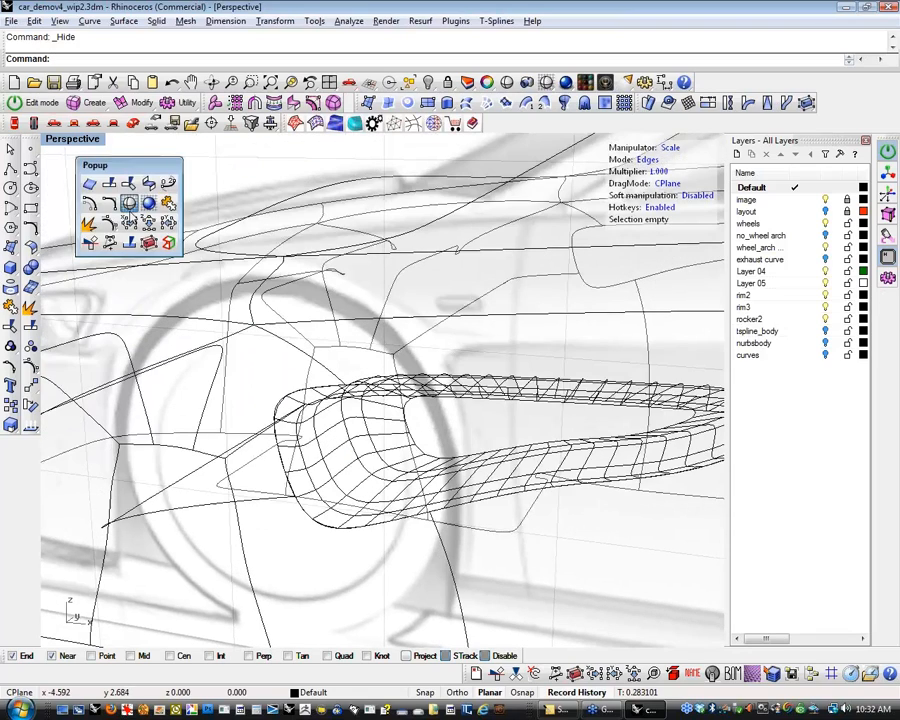
click(132, 206)
mouse_move(252, 300)
shift+right_down()
mouse_move(255, 327)
mouse_move(245, 242)
shift+right_up()
Try to match the vent's outer T-spline border loop to the front surface edge of the body opening.
click(119, 106)
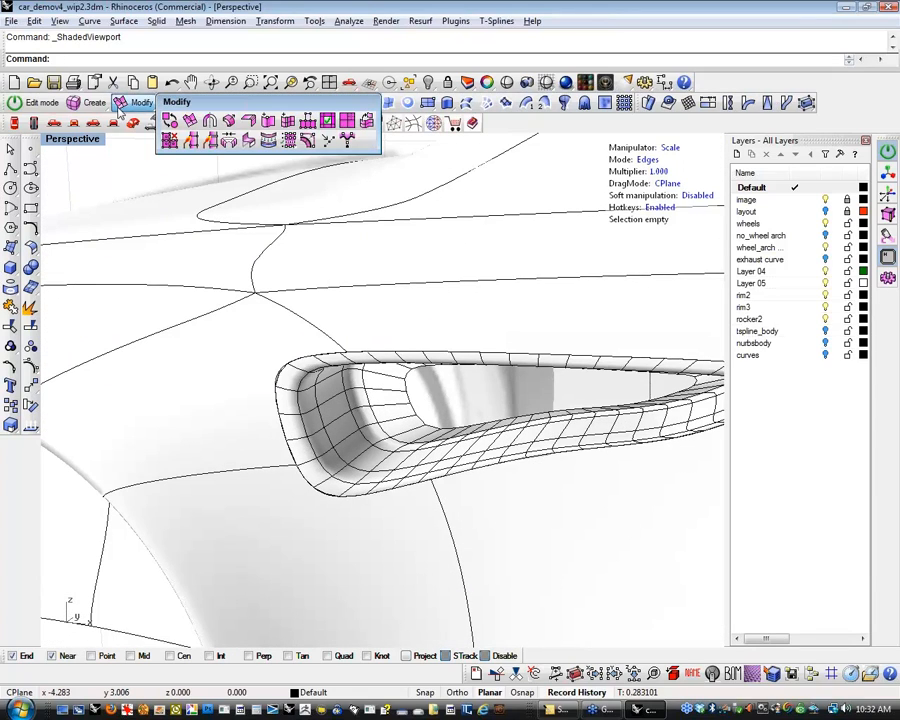
click(248, 143)
scroll(279, 362, up, 5)
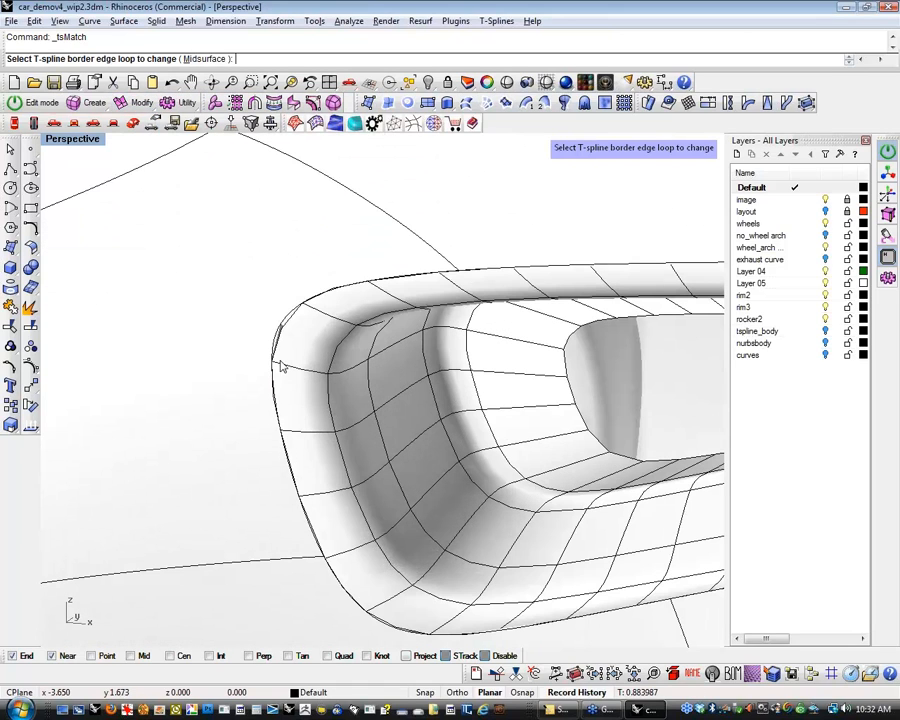
click(279, 358)
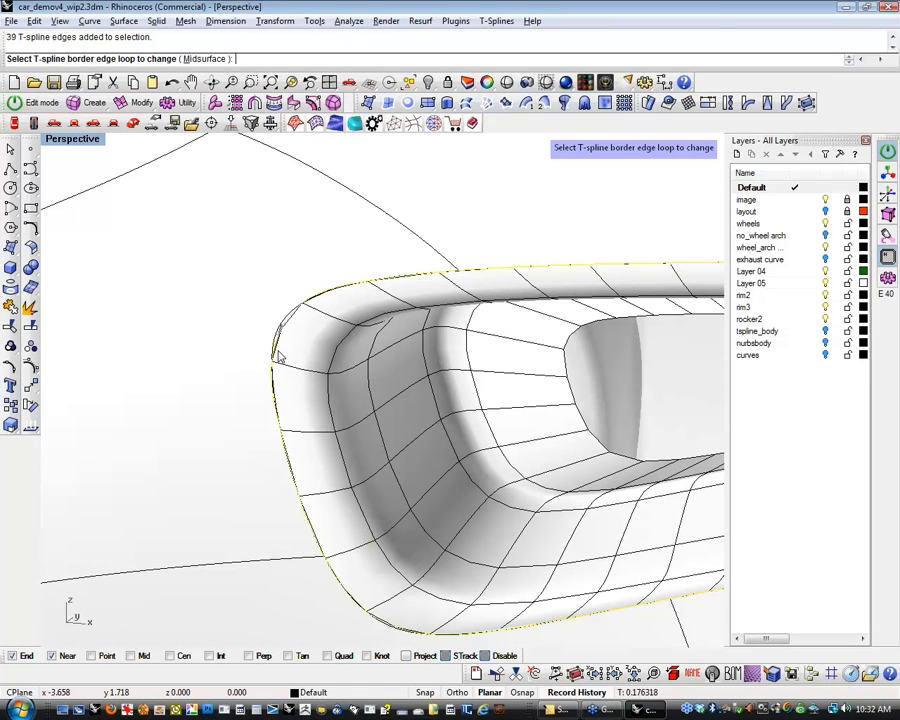
key(Return)
click(274, 350)
scroll(273, 349, down, 2)
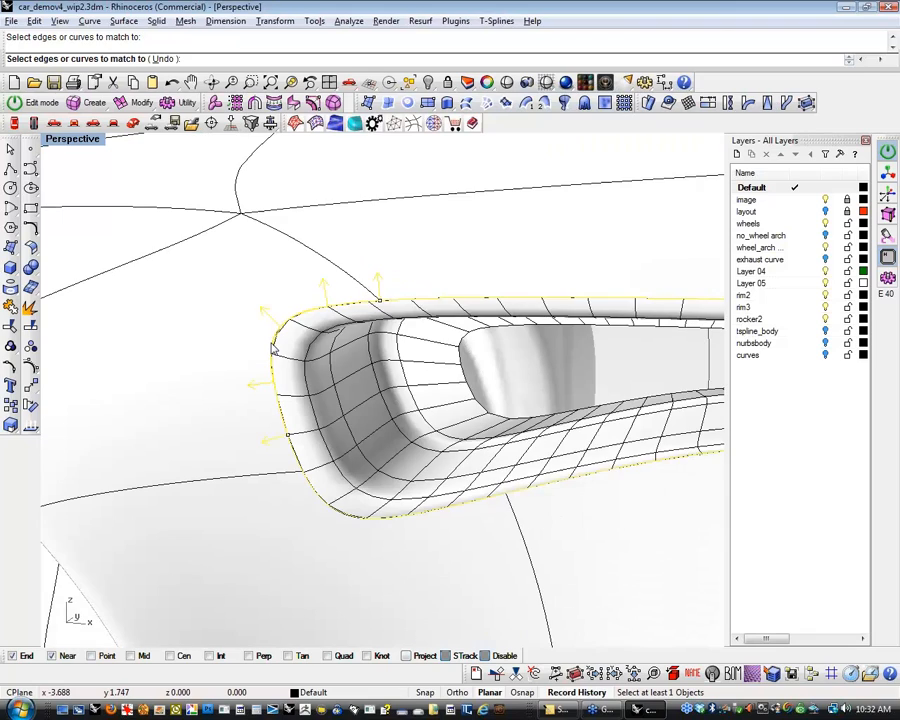
scroll(273, 349, down, 4)
key(Return)
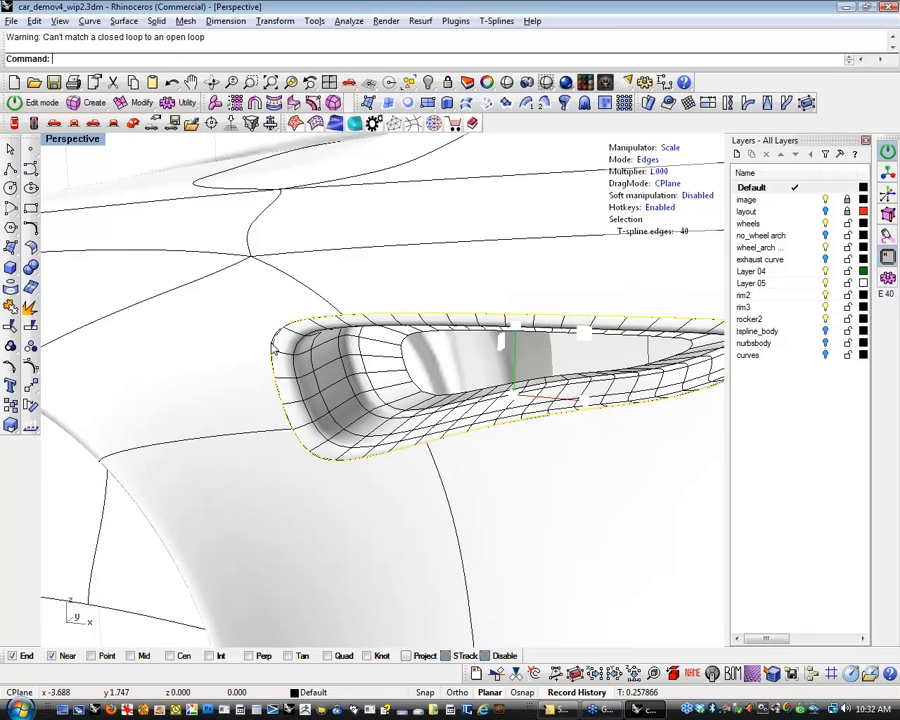
Inspect the vent's rear tip, scale the outer T-spline border loop very slightly and deselect it.
shift+right_drag(413, 361, 353, 358)
scroll(680, 332, up, 6)
shift+right_drag(680, 332, 566, 349)
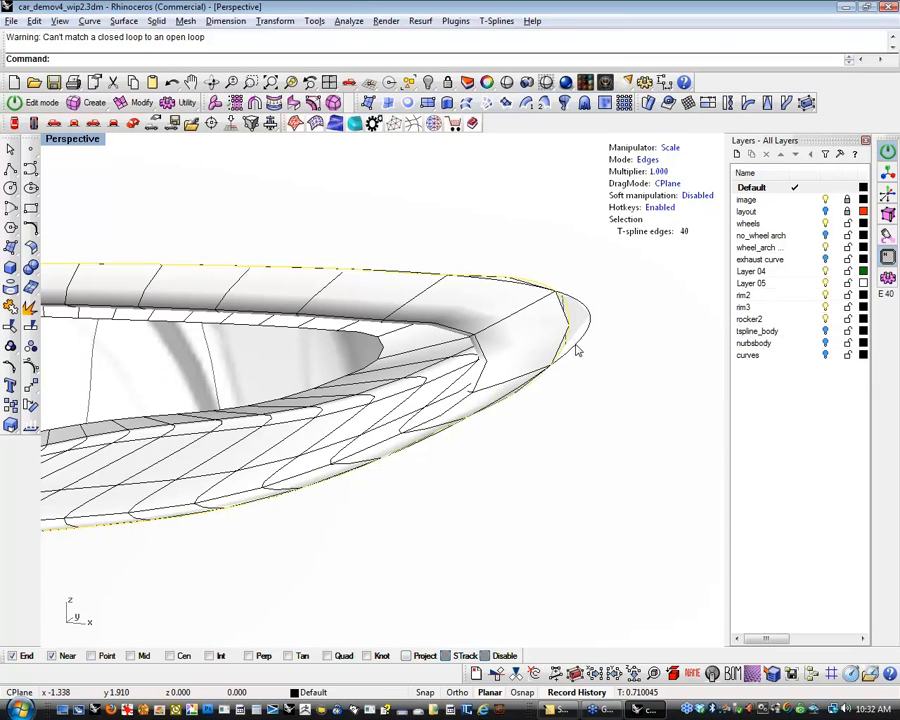
scroll(578, 344, down, 8)
key(Escape)
scroll(324, 344, up, 8)
double_click(257, 312)
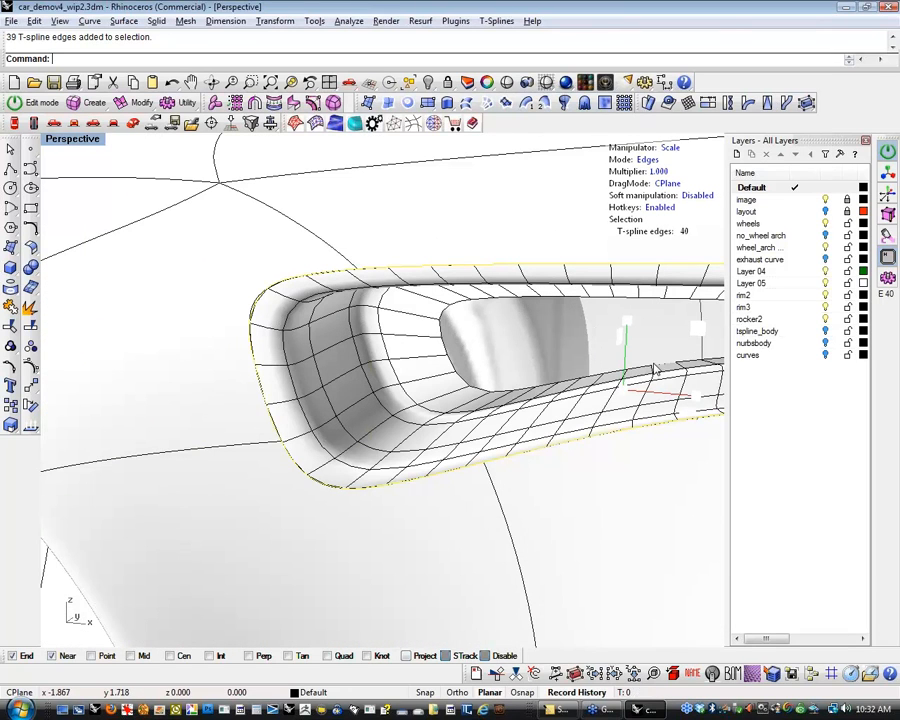
drag(698, 335, 700, 333)
key(Escape)
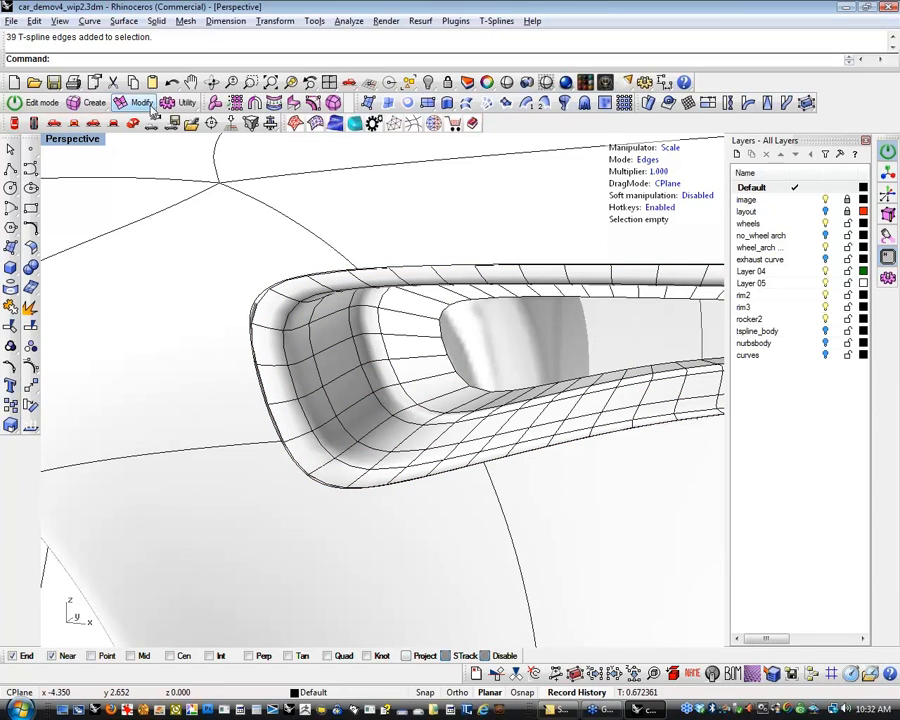
Try to match the vent's outer T-spline border loop to the body opening's front and rear surface edges together.
double_click(267, 304)
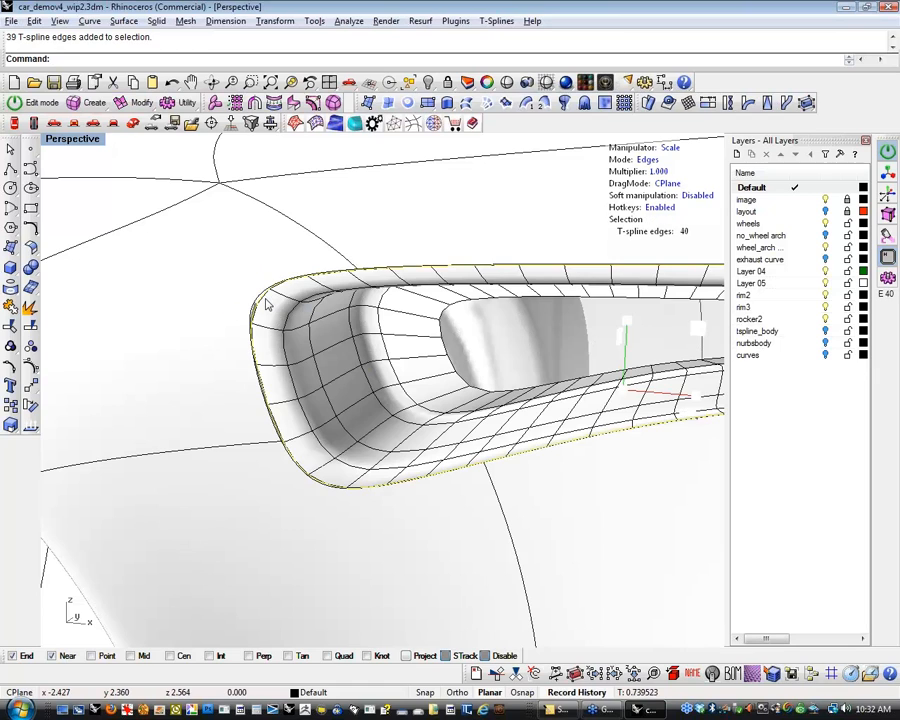
scroll(258, 276, down, 6)
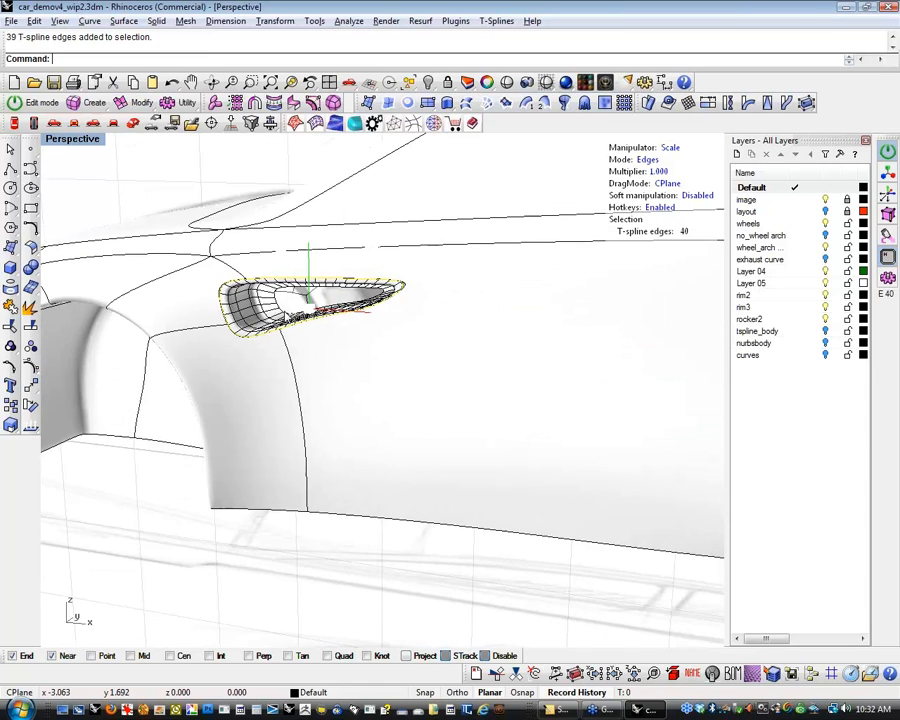
scroll(270, 300, up, 4)
click(133, 103)
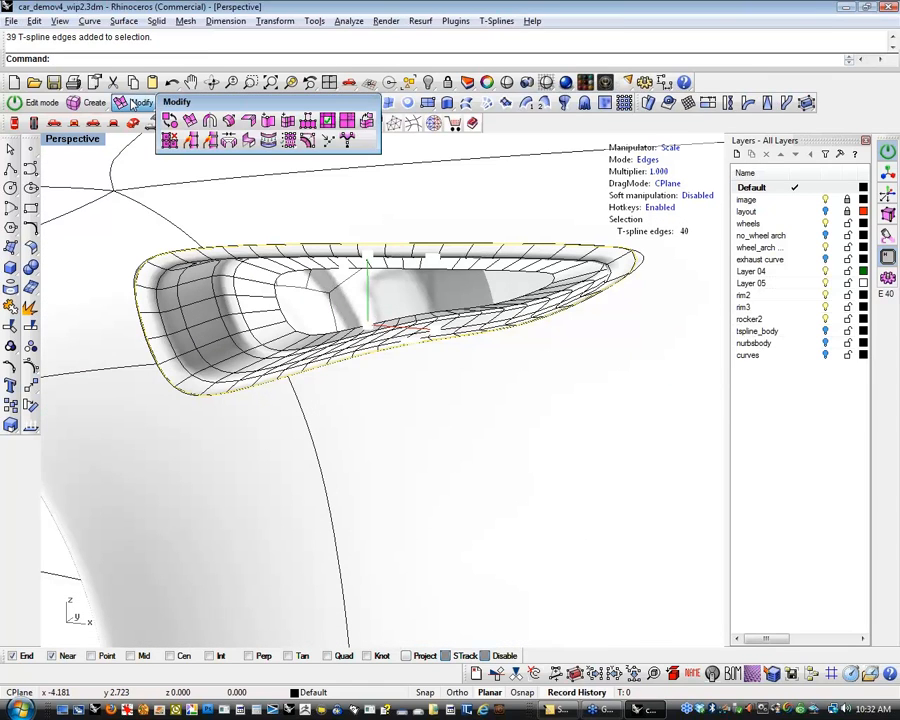
click(187, 142)
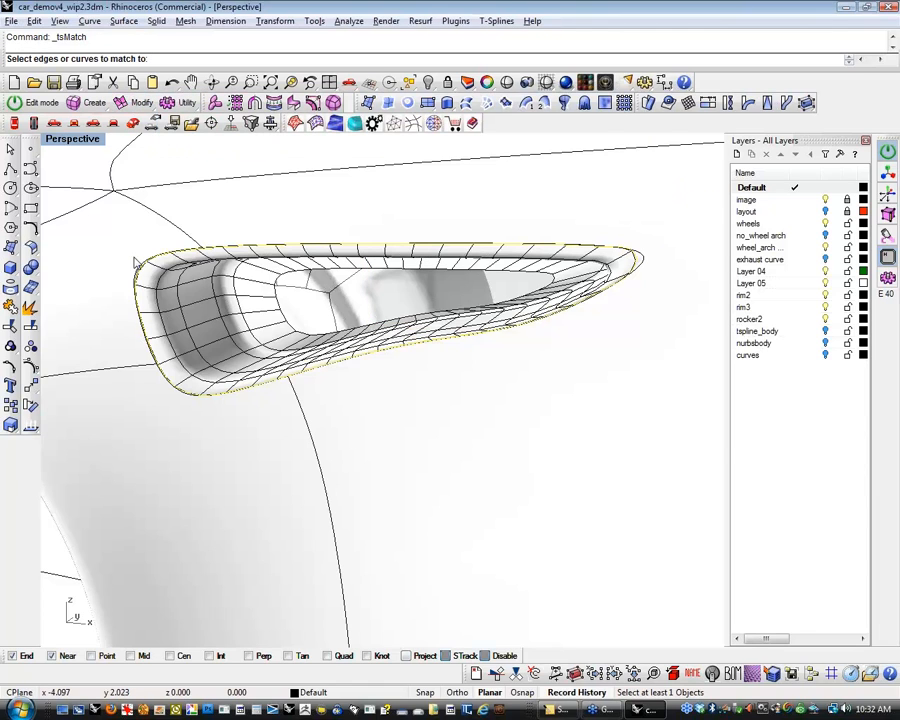
scroll(139, 268, up, 5)
click(170, 290)
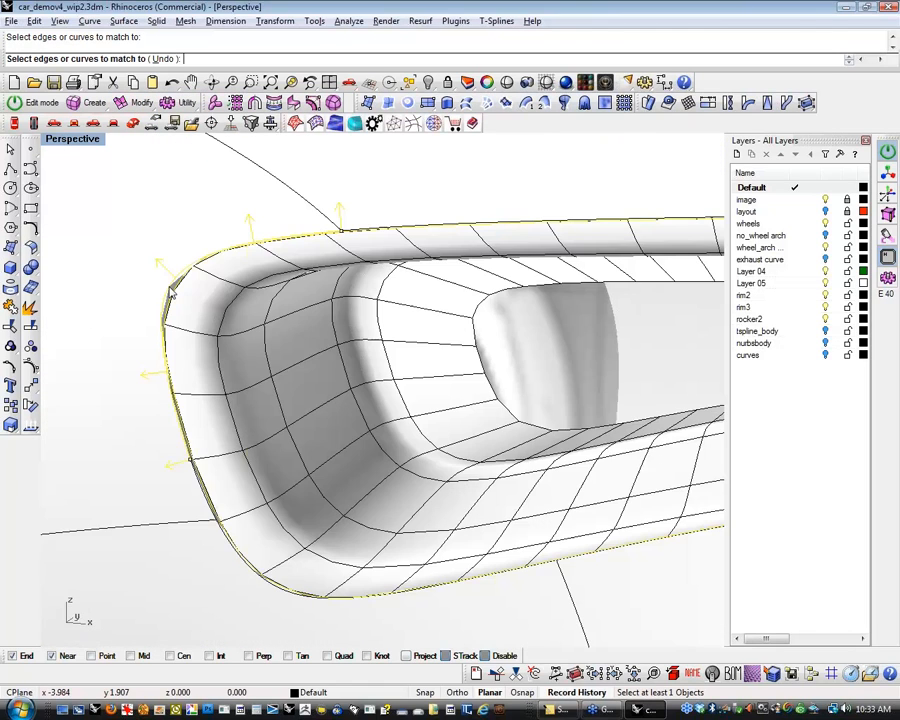
scroll(170, 290, down, 4)
click(683, 285)
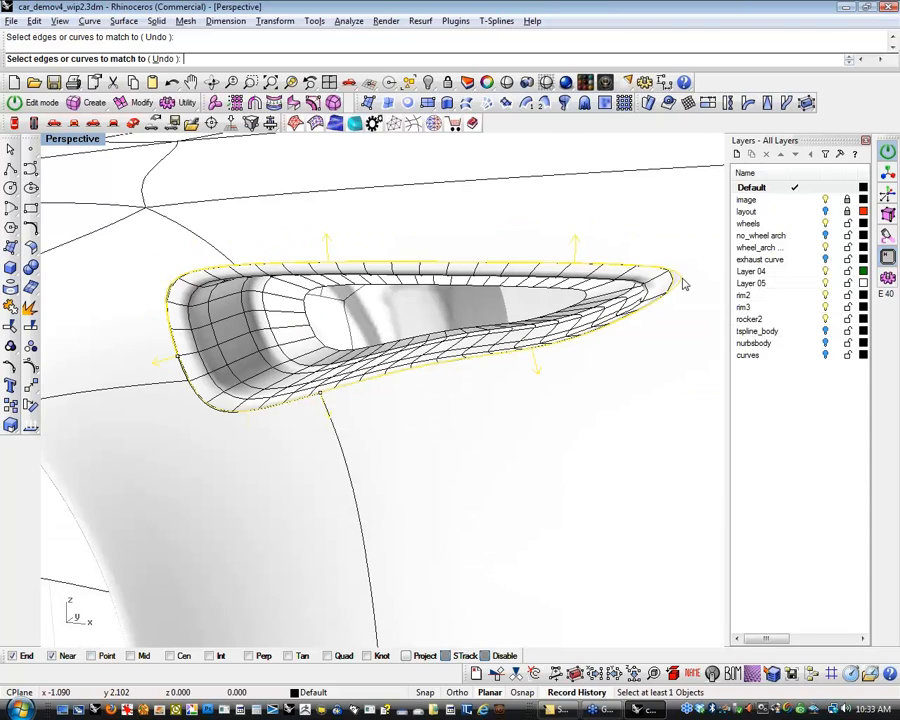
right_drag(257, 324, 467, 376)
right_click(467, 376)
Try to match the vent's outer T-spline border loop to all body surface edges around the opening with G0 continuity, and undo that match.
shift+right_drag(613, 386, 392, 372)
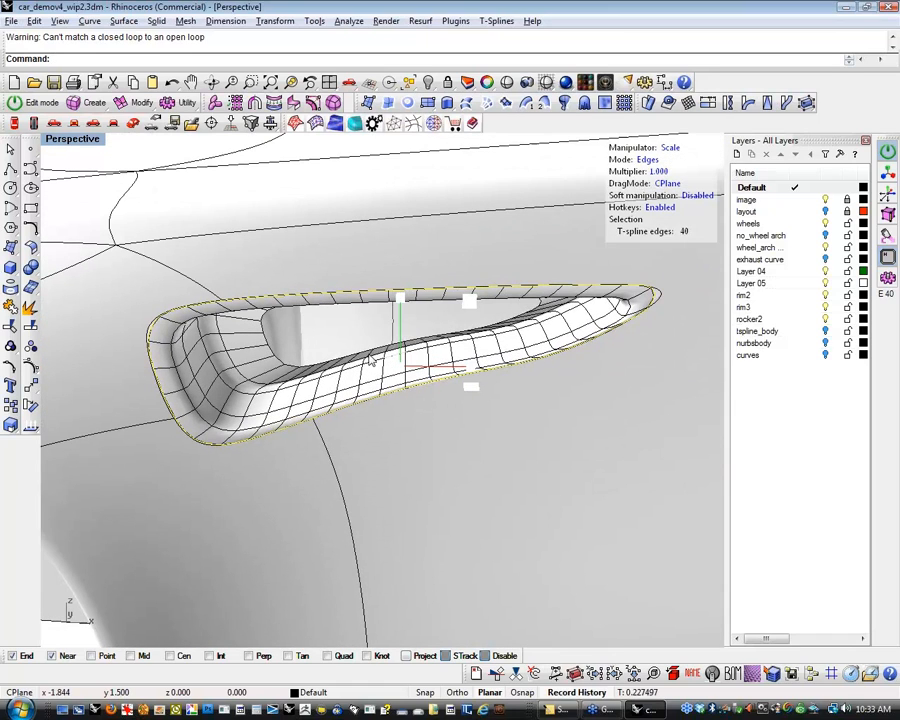
key(Escape)
right_click(262, 351)
click(152, 336)
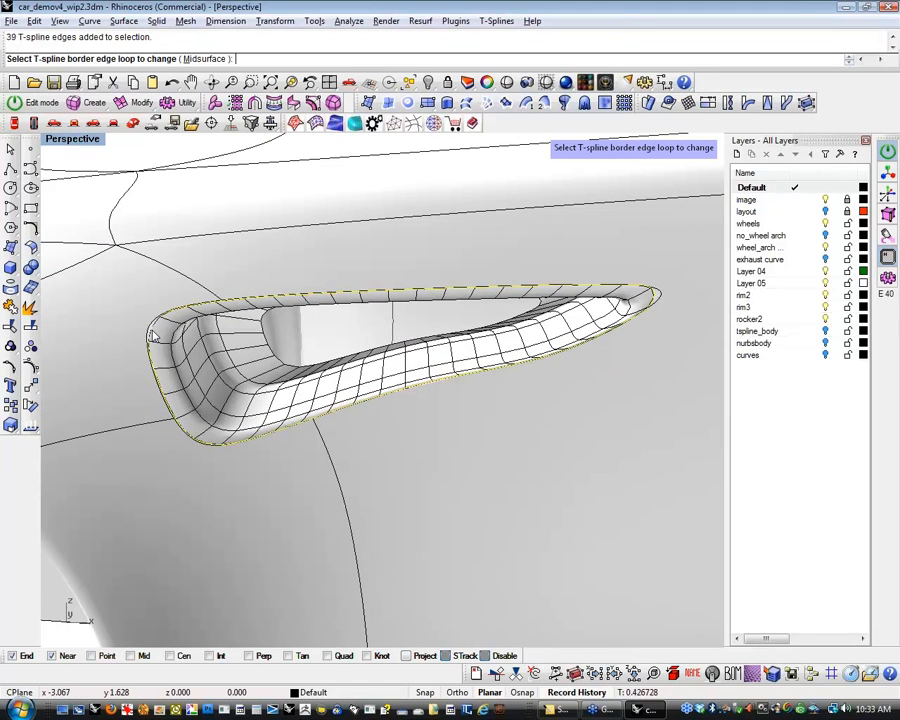
right_click(151, 336)
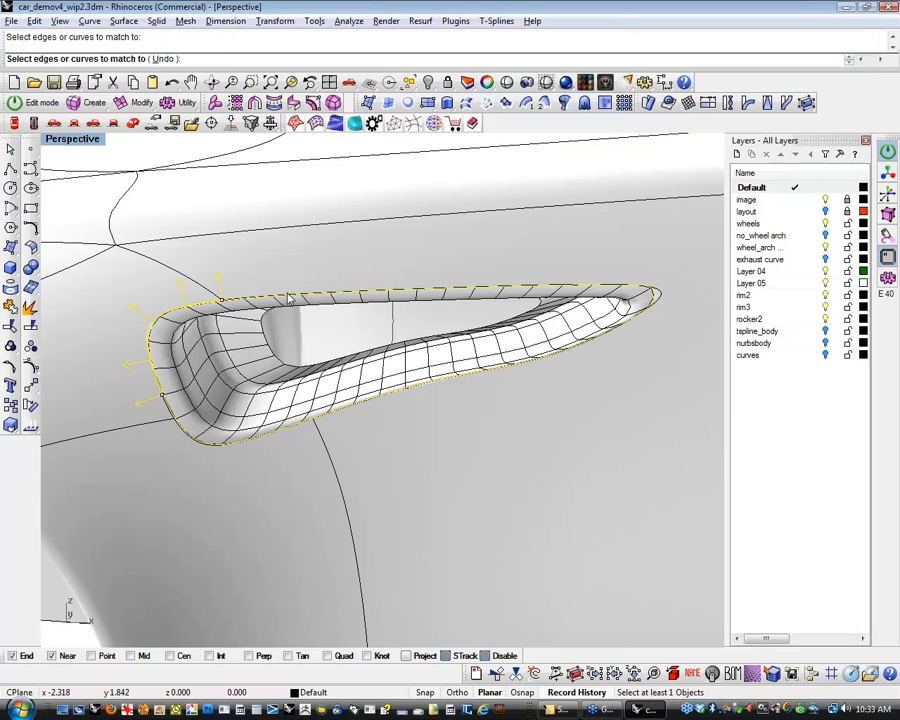
click(352, 301)
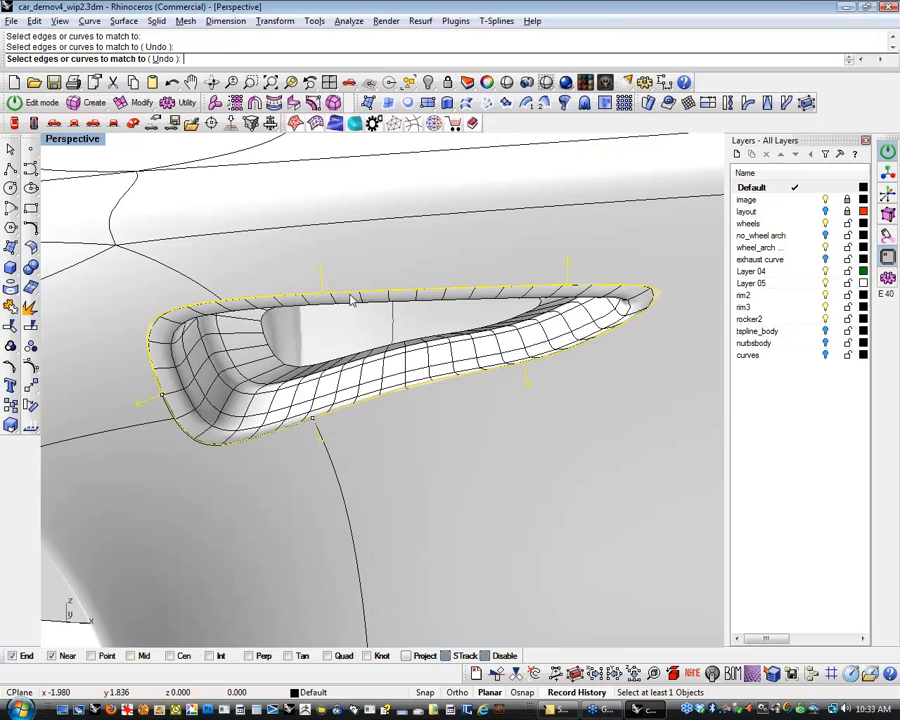
scroll(188, 439, up, 2)
click(196, 446)
click(248, 487)
scroll(291, 446, down, 4)
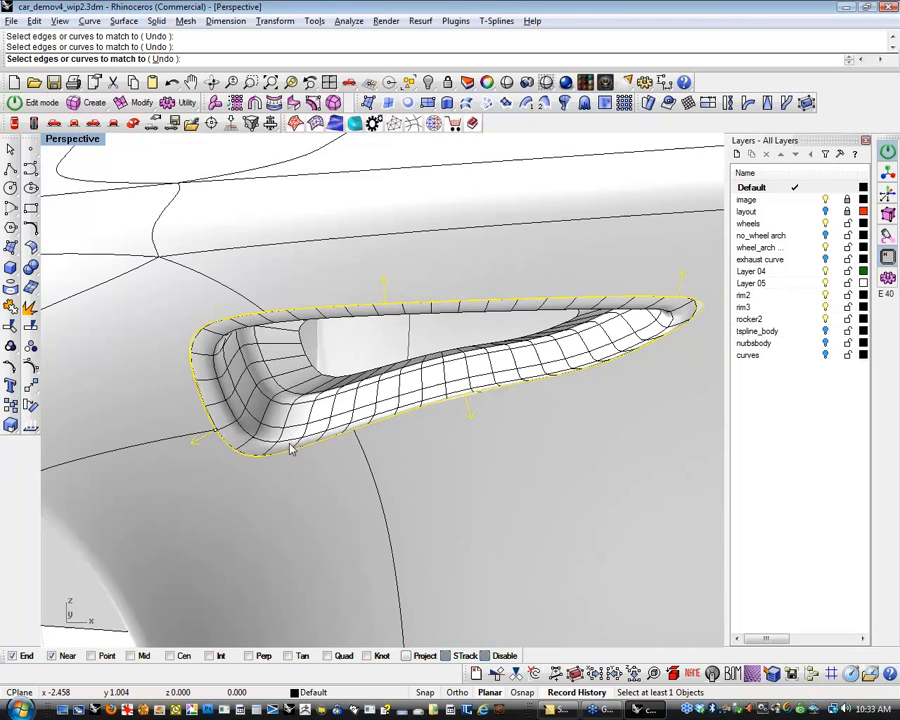
key(Return)
scroll(260, 388, up, 5)
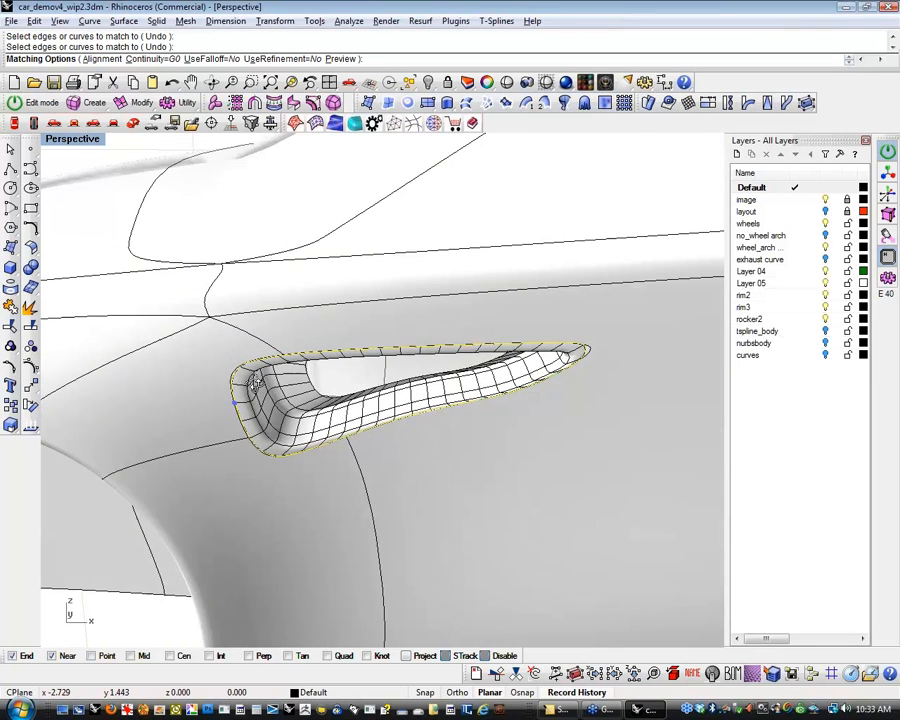
key(ctrl+z)
Match the vent's outer T-spline border loop to every body edge around the opening, using G1 continuity with refinement enabled.
key(Return)
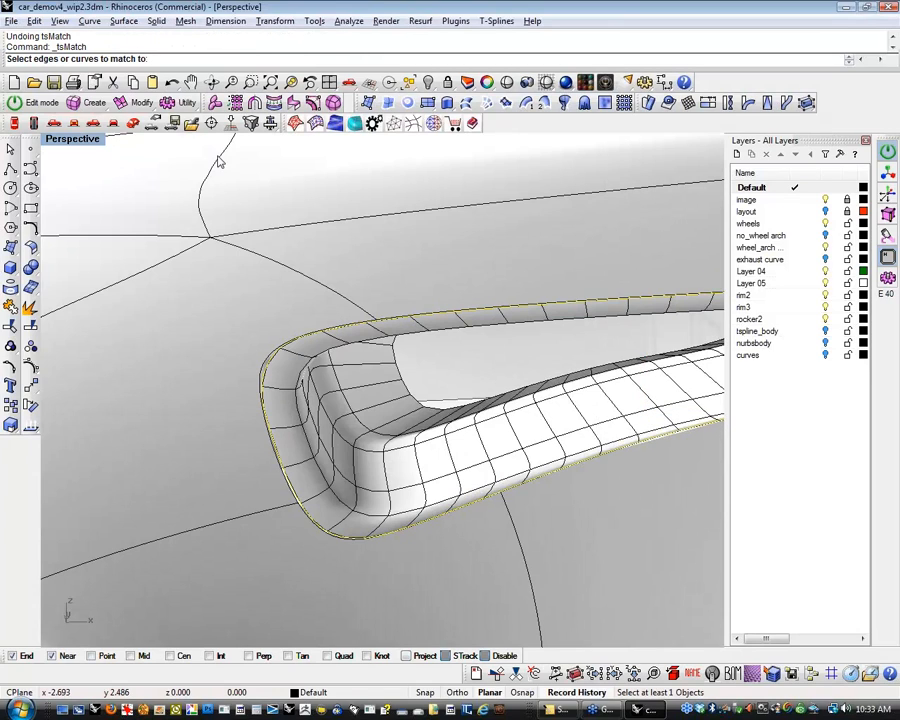
click(279, 346)
click(431, 313)
click(471, 505)
click(292, 497)
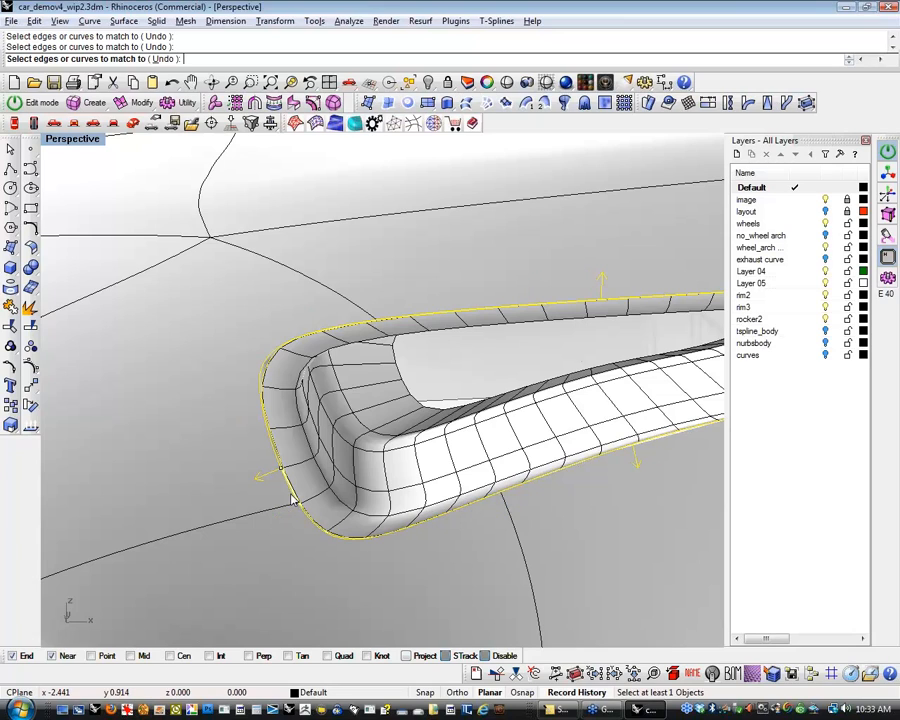
right_click(304, 194)
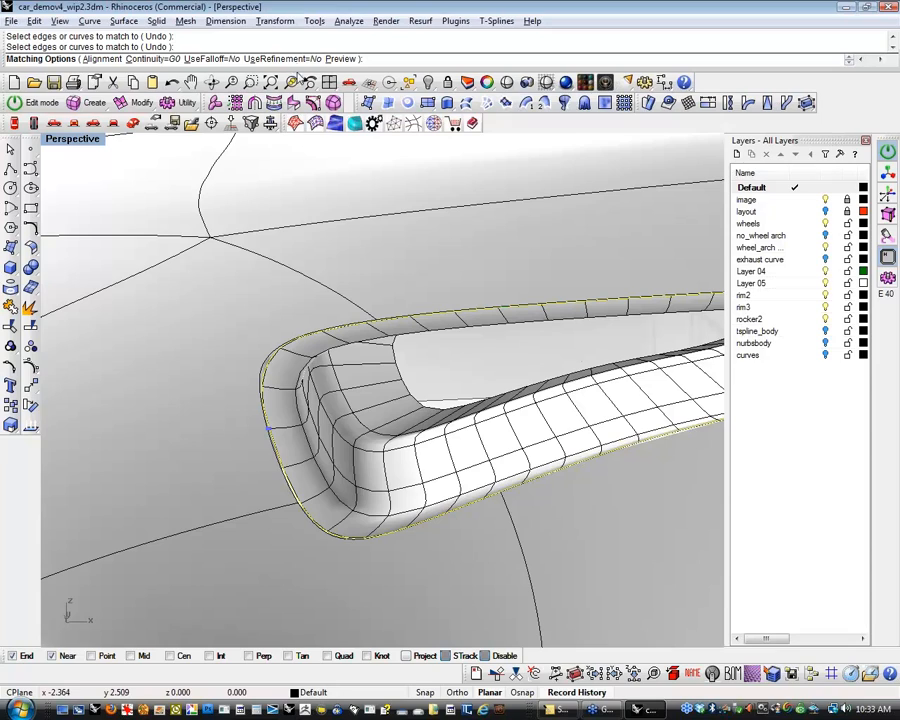
click(272, 58)
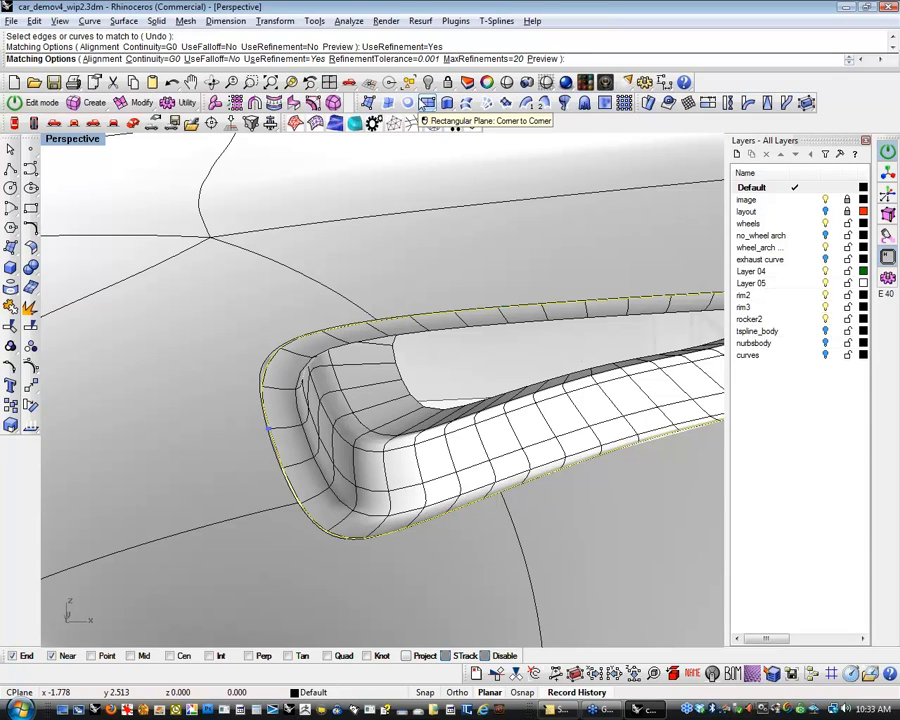
click(143, 60)
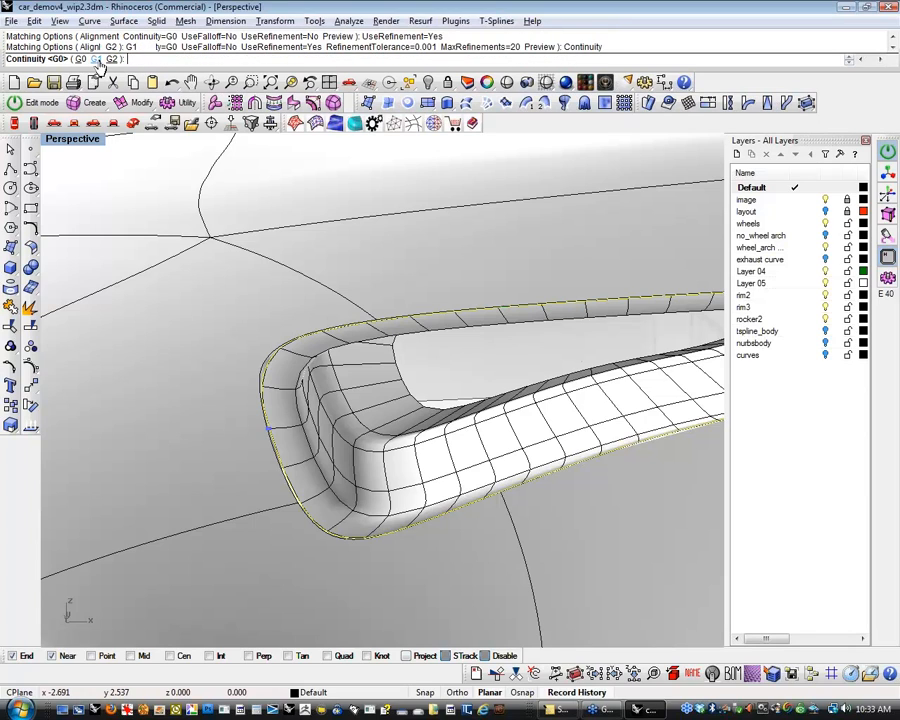
click(74, 58)
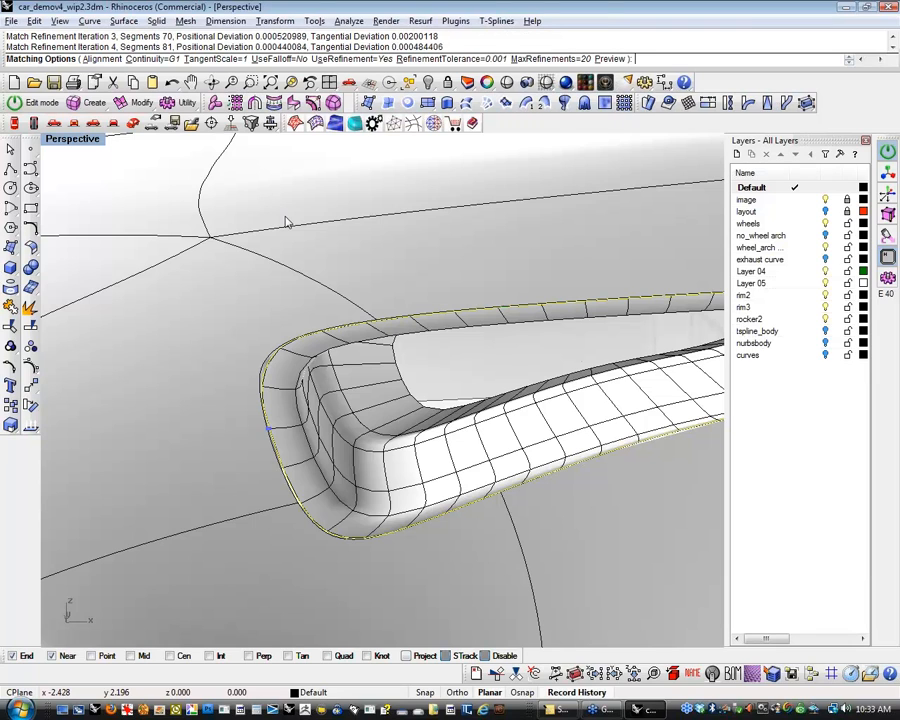
scroll(267, 284, down, 4)
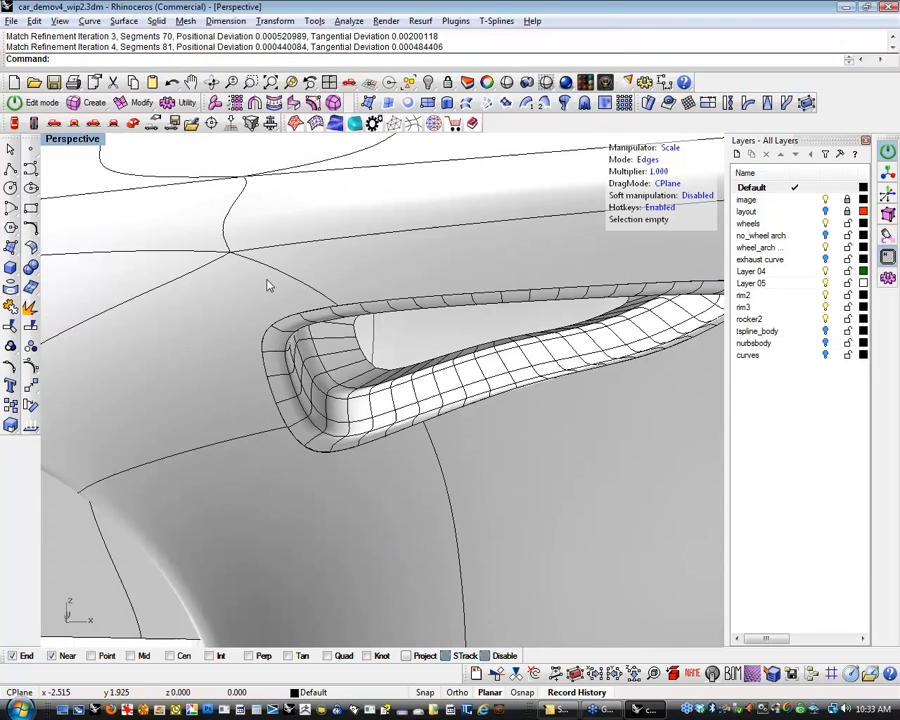
Set the Perspective view to tsShiny display and examine the blend between vent and body, including a shaded preview without wires.
scroll(267, 285, down, 3)
right_drag(430, 338, 398, 353)
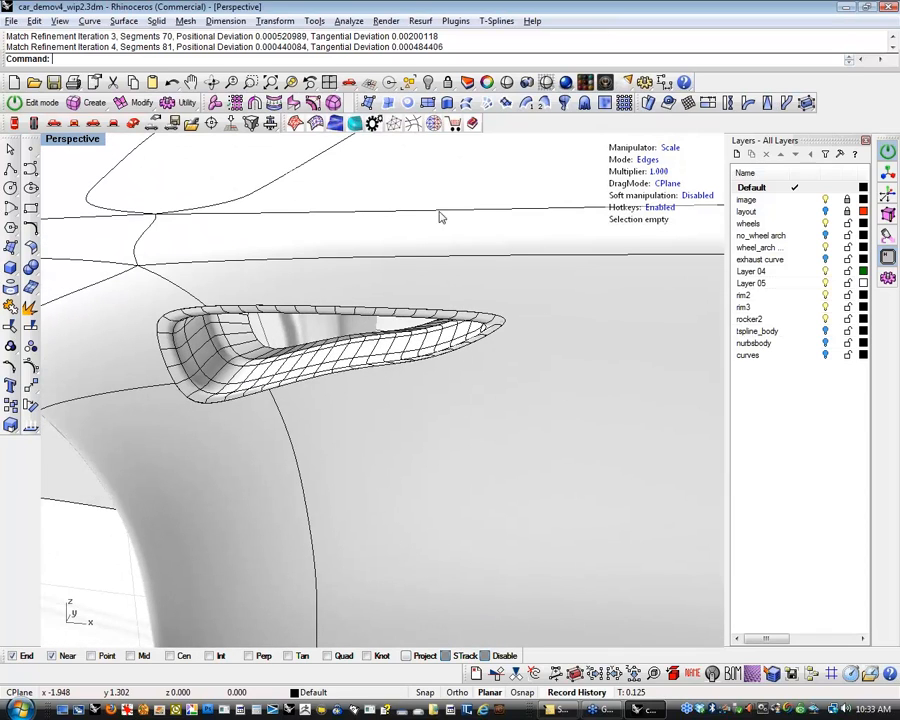
click(72, 138)
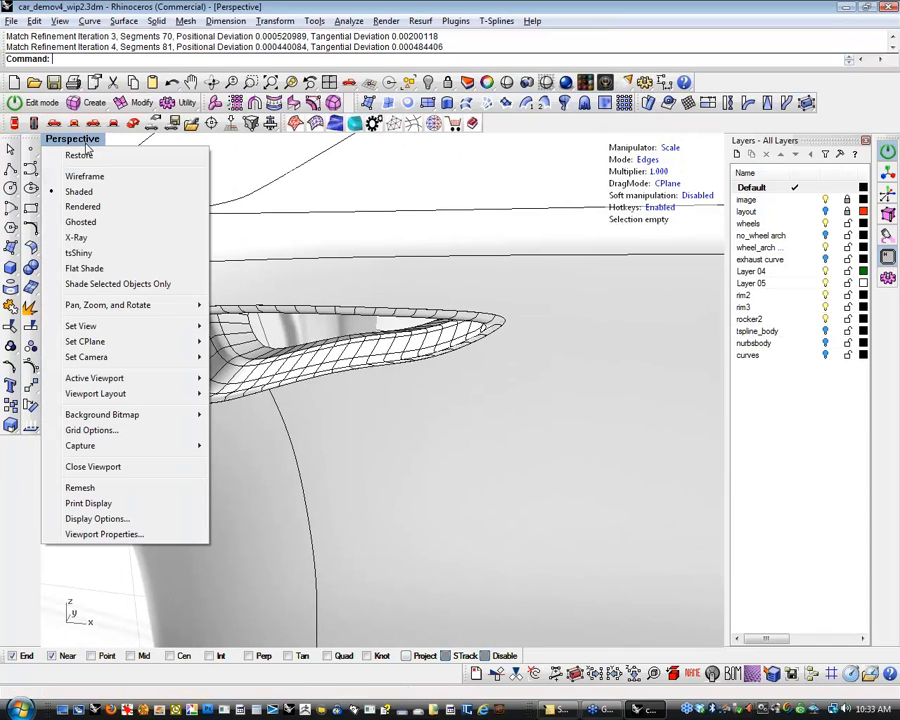
click(87, 257)
scroll(190, 368, down, 6)
right_drag(262, 322, 336, 346)
scroll(336, 346, up, 8)
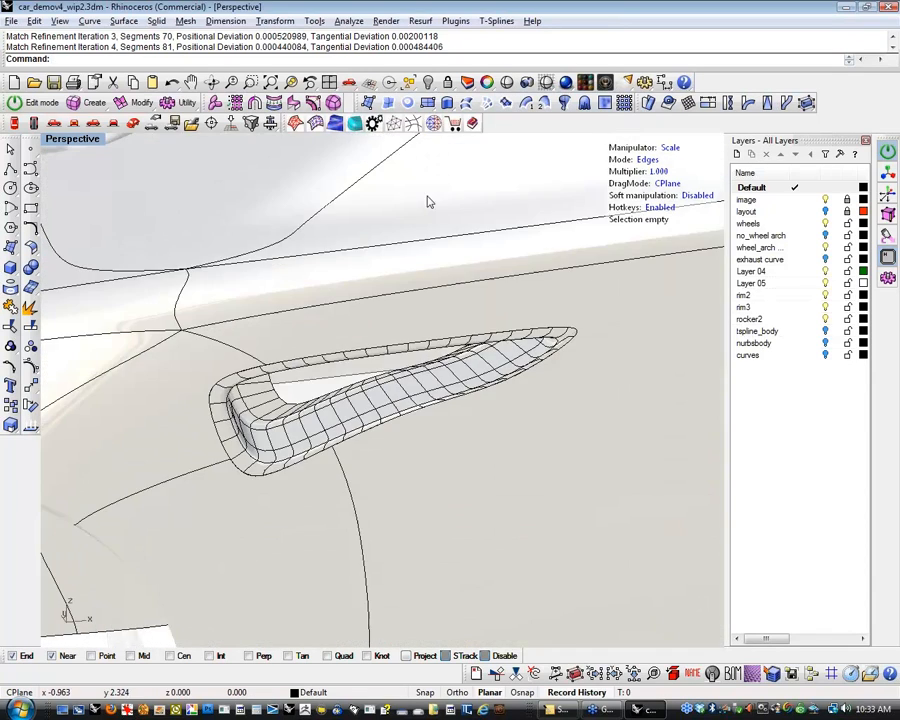
click(507, 83)
right_drag(347, 402, 305, 376)
key(Escape)
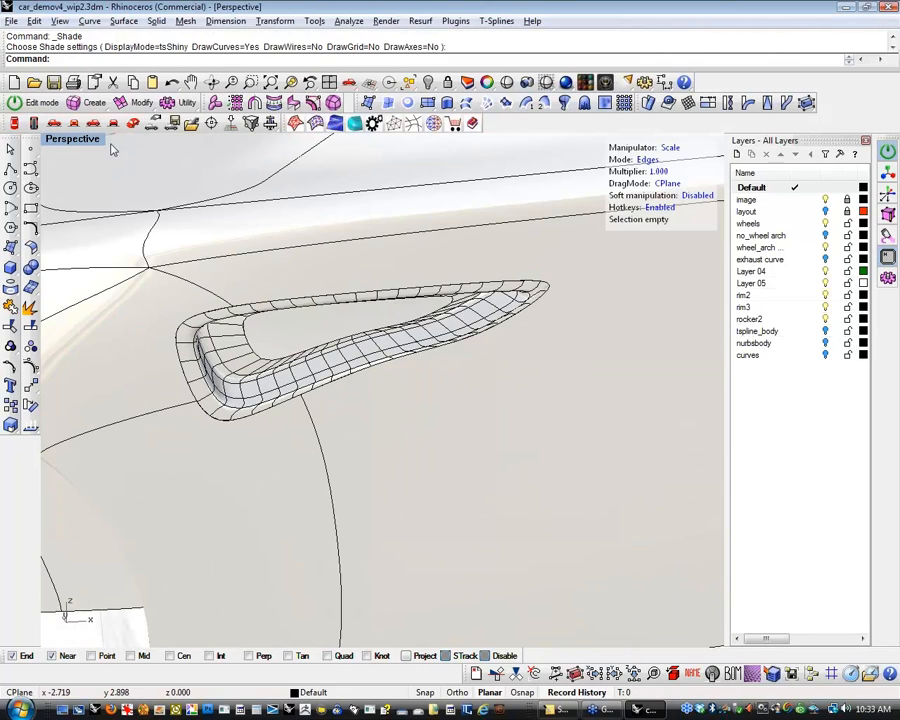
Convert the vent's T-spline surface to a Rhino surface.
click(86, 105)
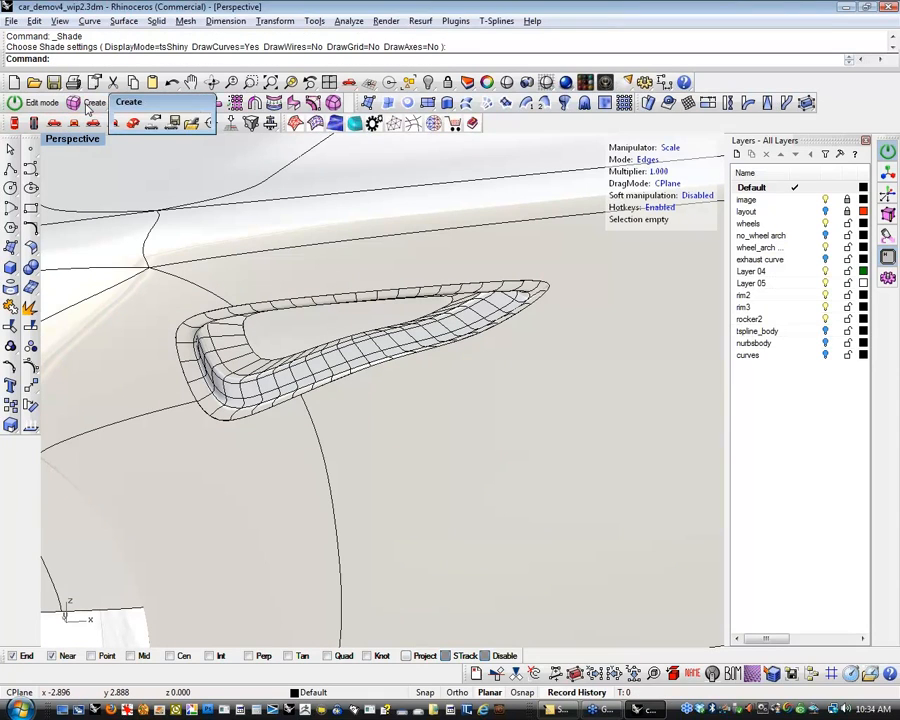
click(123, 121)
click(288, 380)
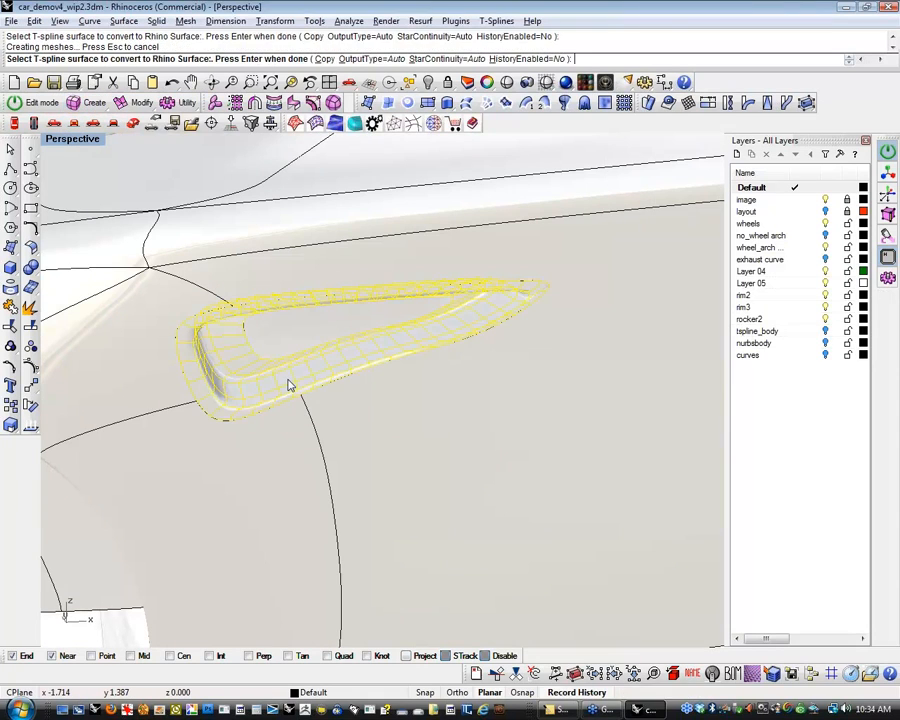
key(Return)
Join the converted vent and the car body into one polysurface.
shift+click(288, 450)
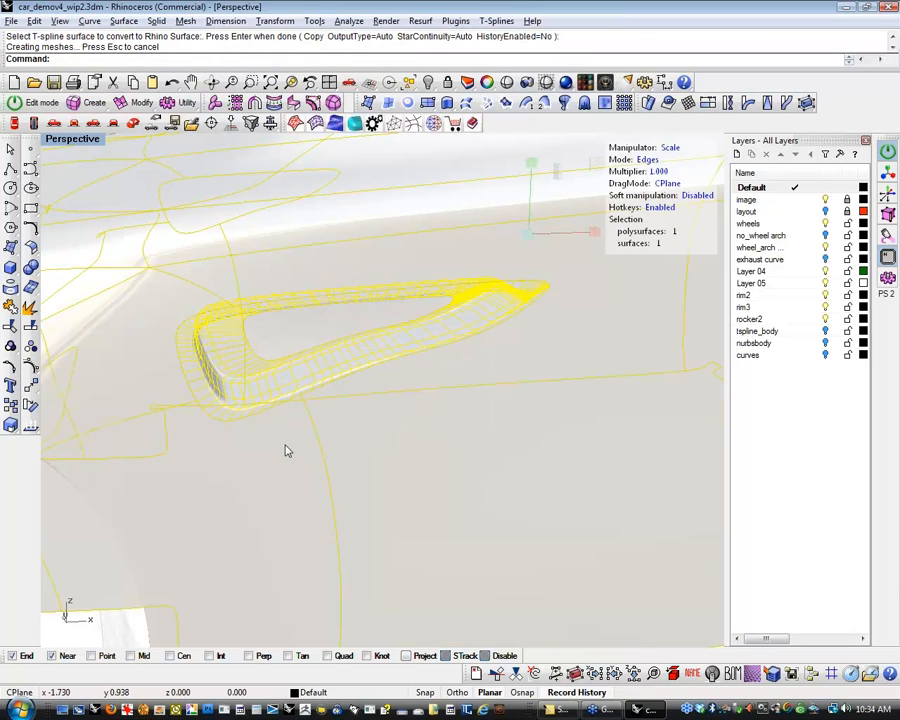
key(Return)
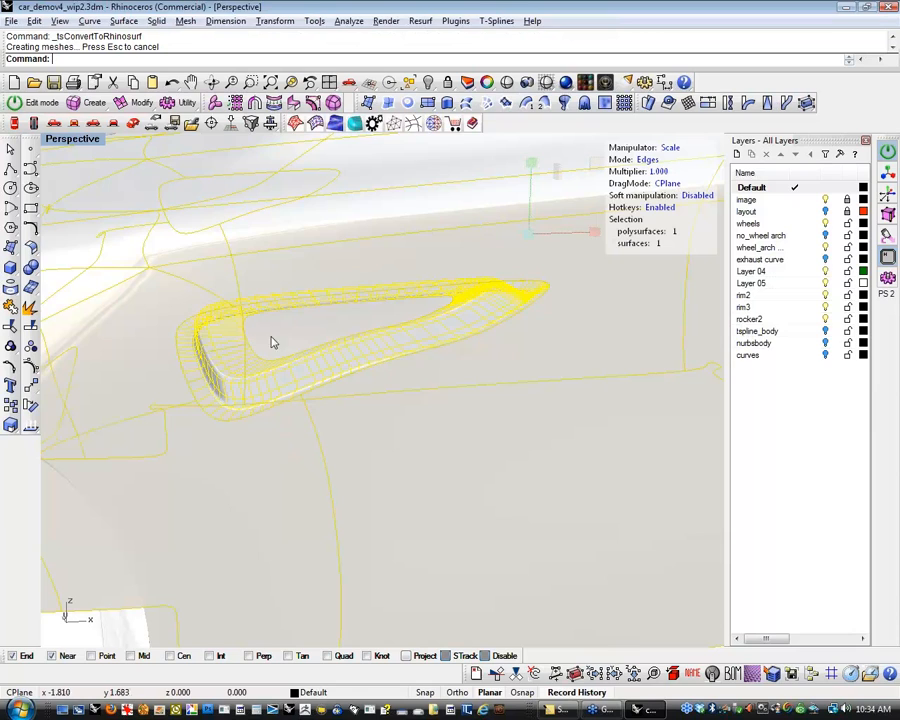
shift+right_drag(299, 340, 348, 312)
ctrl+click(316, 383)
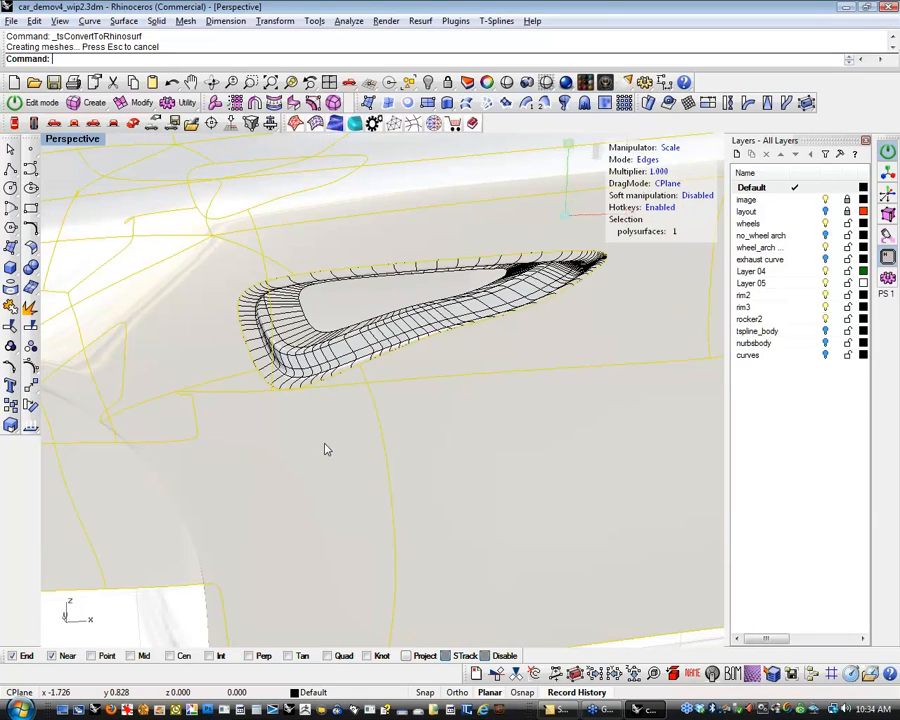
shift+click(336, 380)
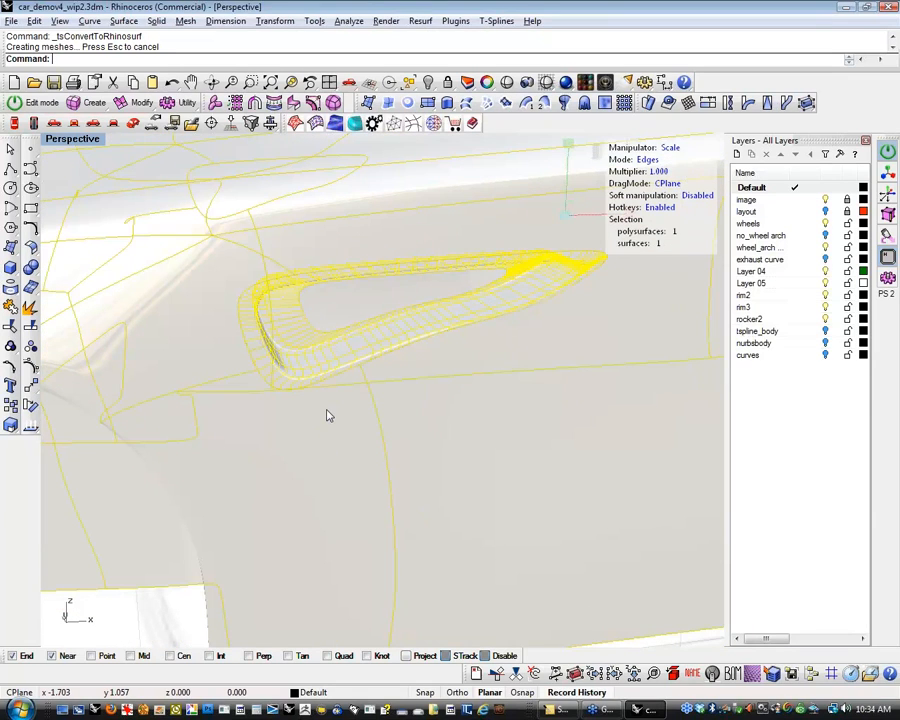
text(join)
key(Return)
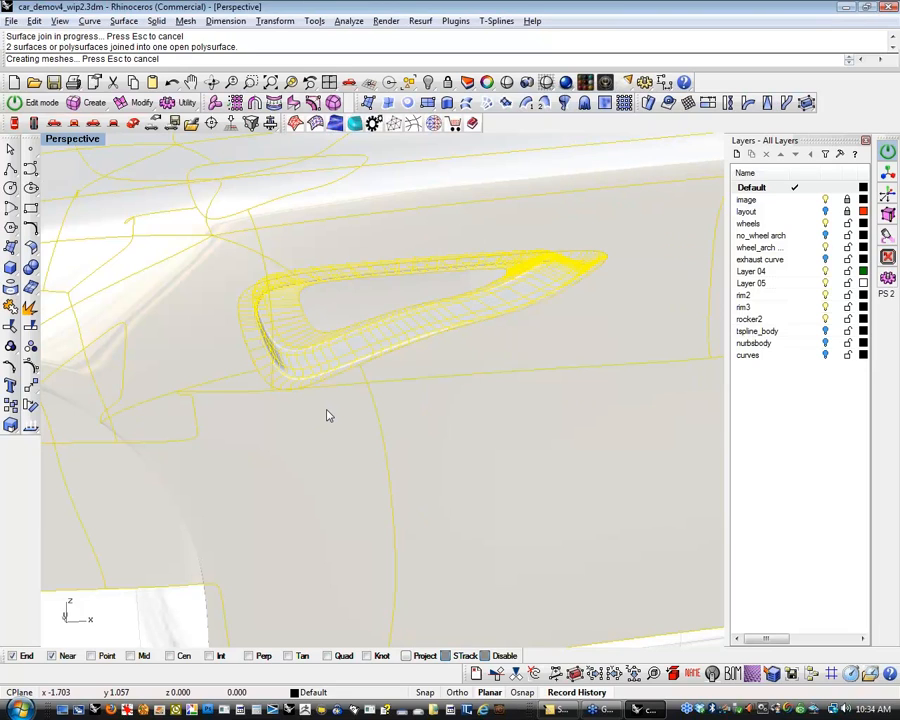
Show the naked edges of the joined polysurface and examine the vent seam and the rest of the body side for gaps.
middle_click(160, 420)
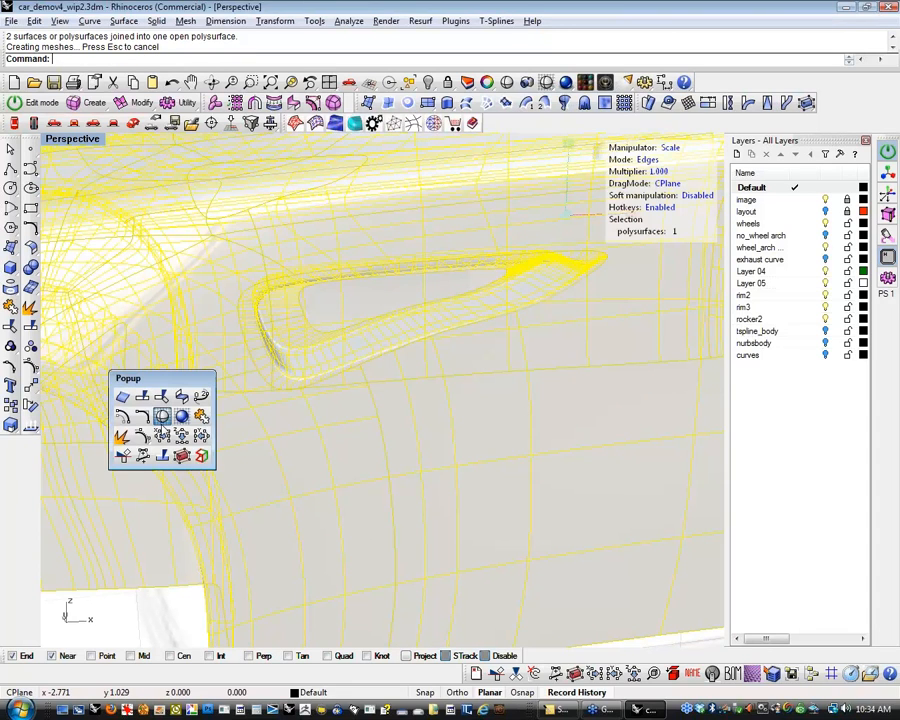
click(202, 457)
scroll(385, 390, up, 5)
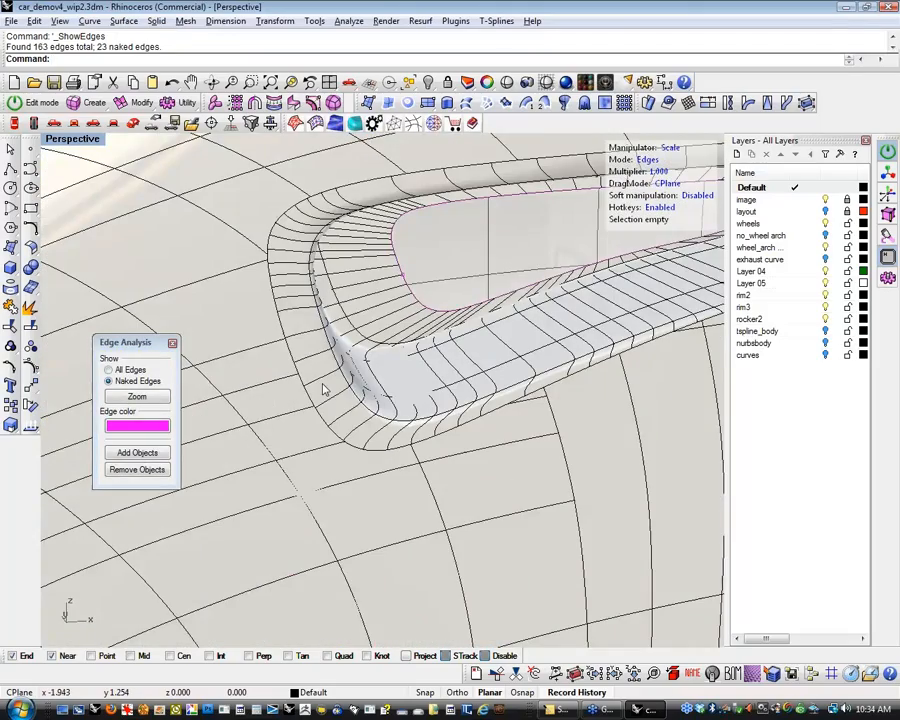
scroll(316, 394, down, 6)
right_drag(510, 452, 369, 373)
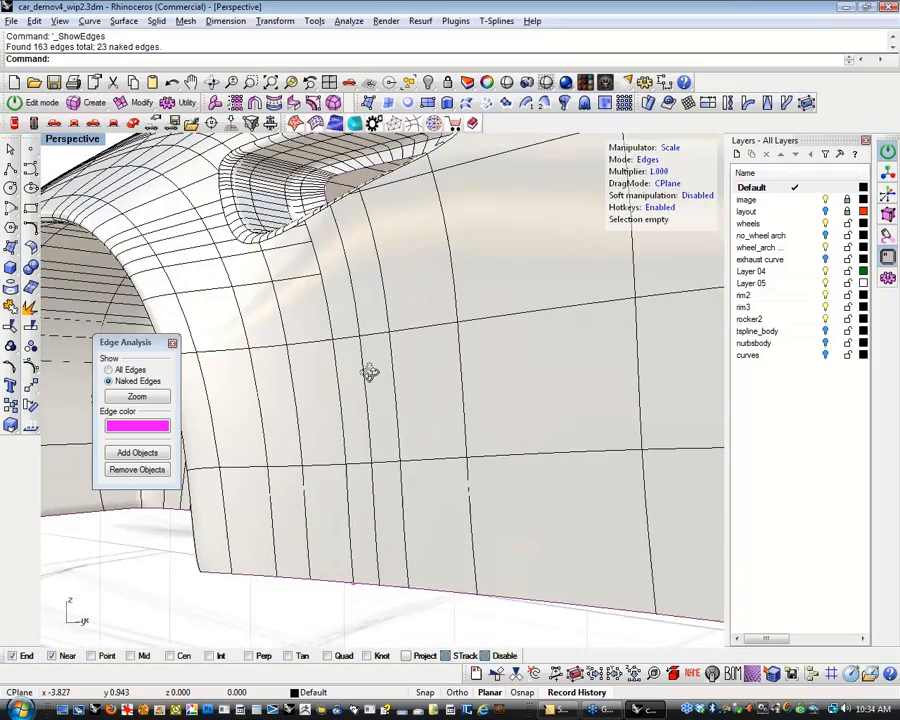
scroll(368, 366, down, 8)
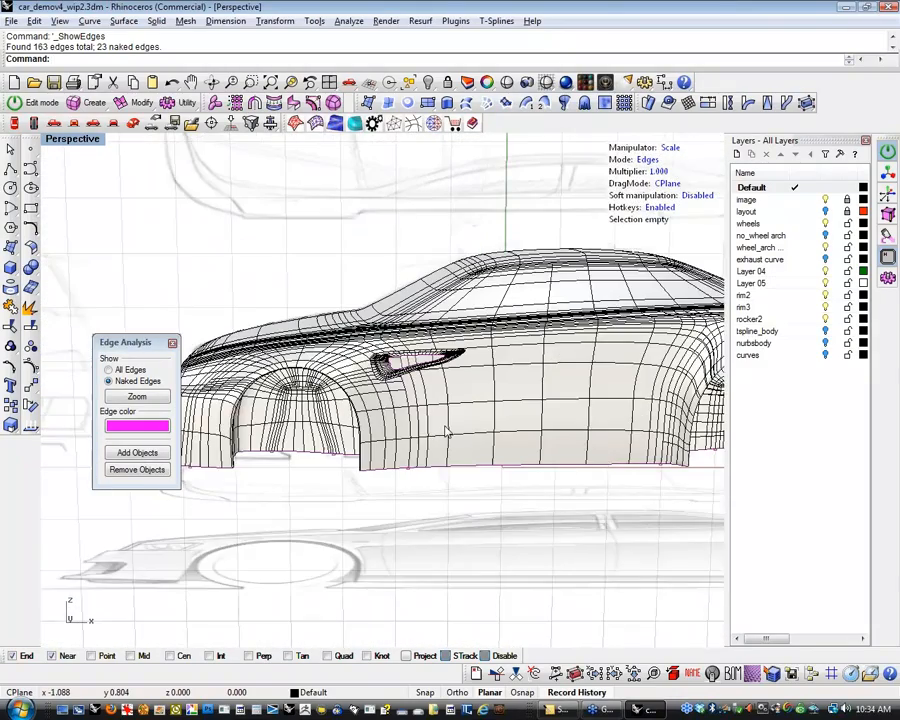
right_drag(447, 432, 404, 427)
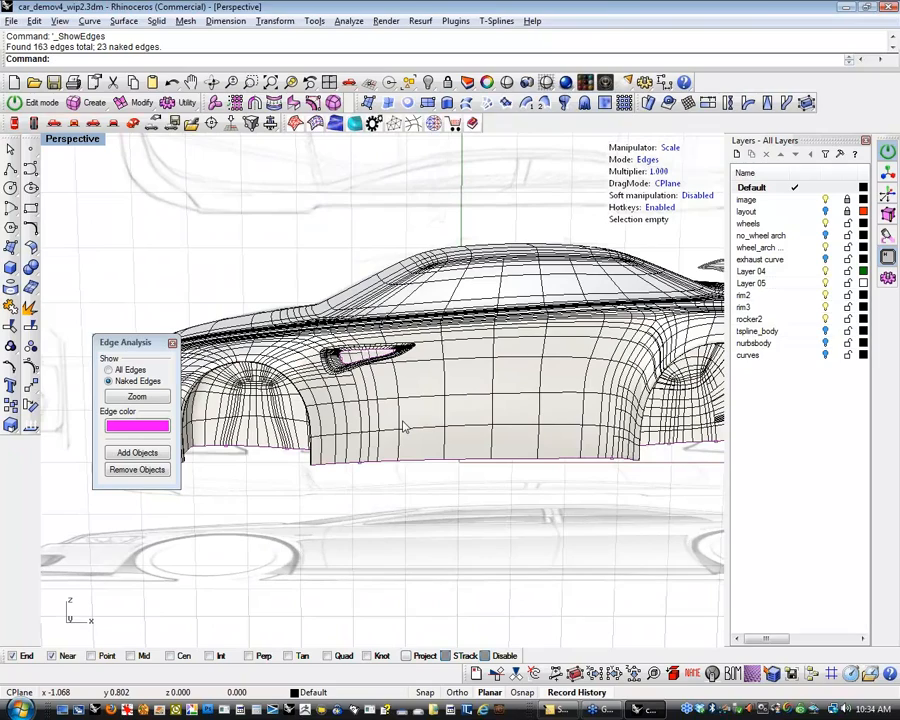
right_drag(358, 474, 335, 287)
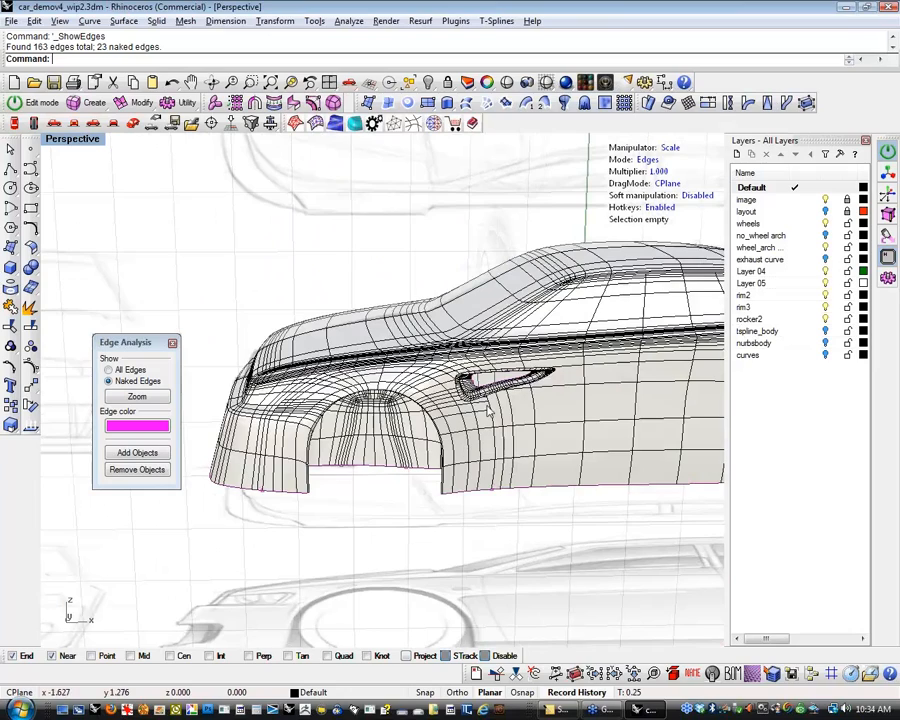
scroll(483, 420, up, 8)
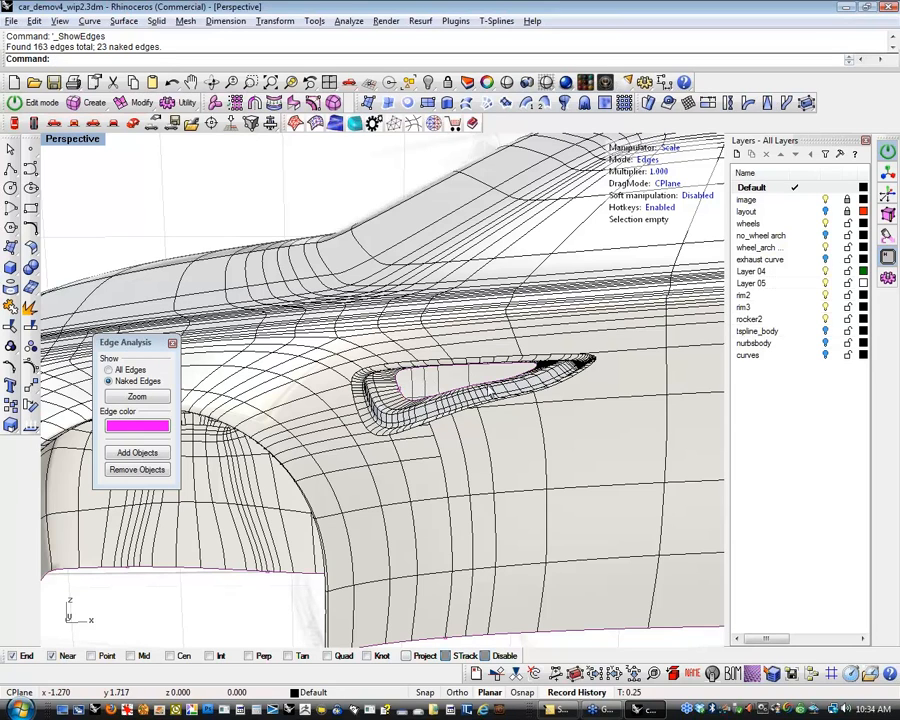
scroll(490, 391, down, 3)
scroll(488, 388, down, 6)
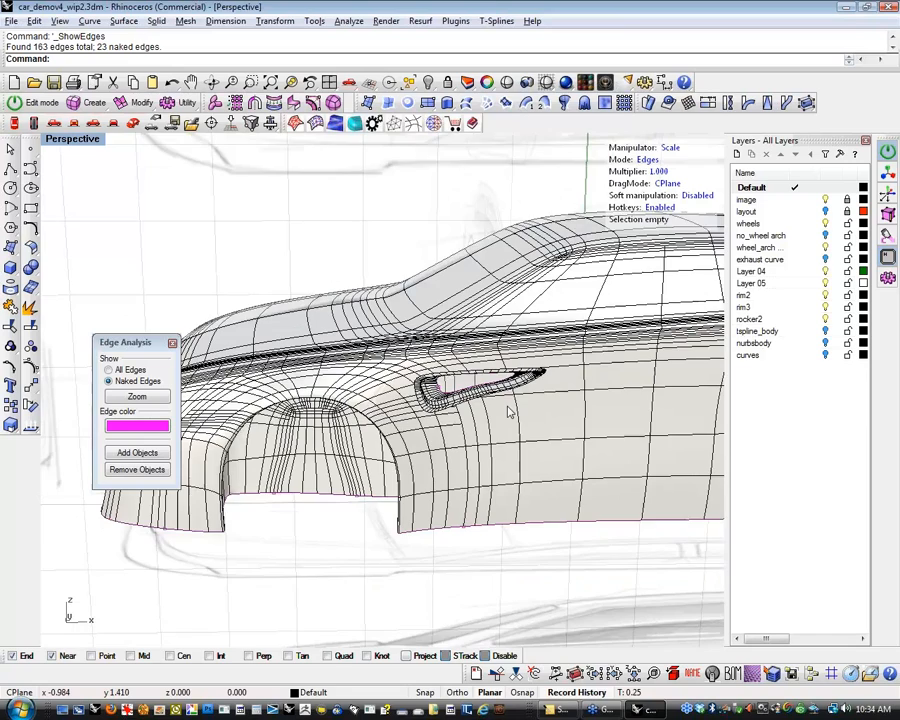
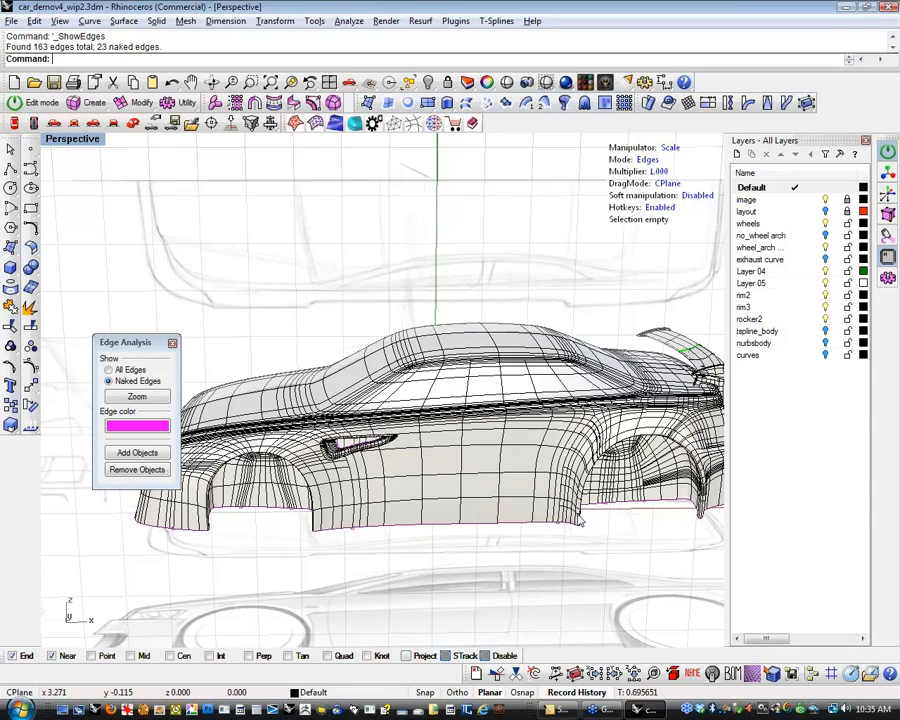
Hide the joined car body polysurface.
right_drag(574, 492, 365, 495)
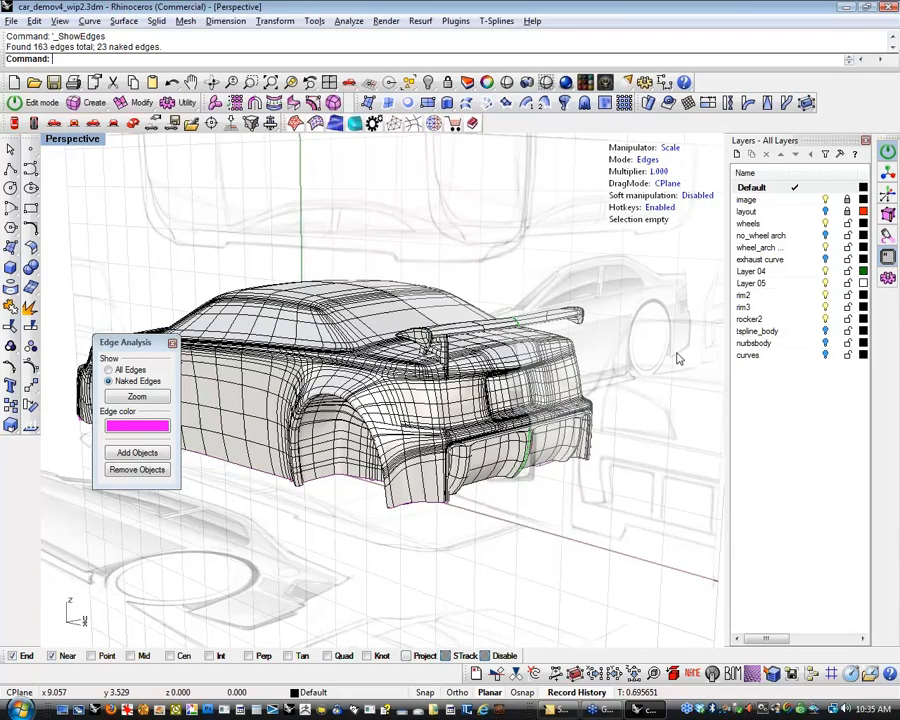
scroll(676, 358, down, 3)
drag(241, 287, 646, 528)
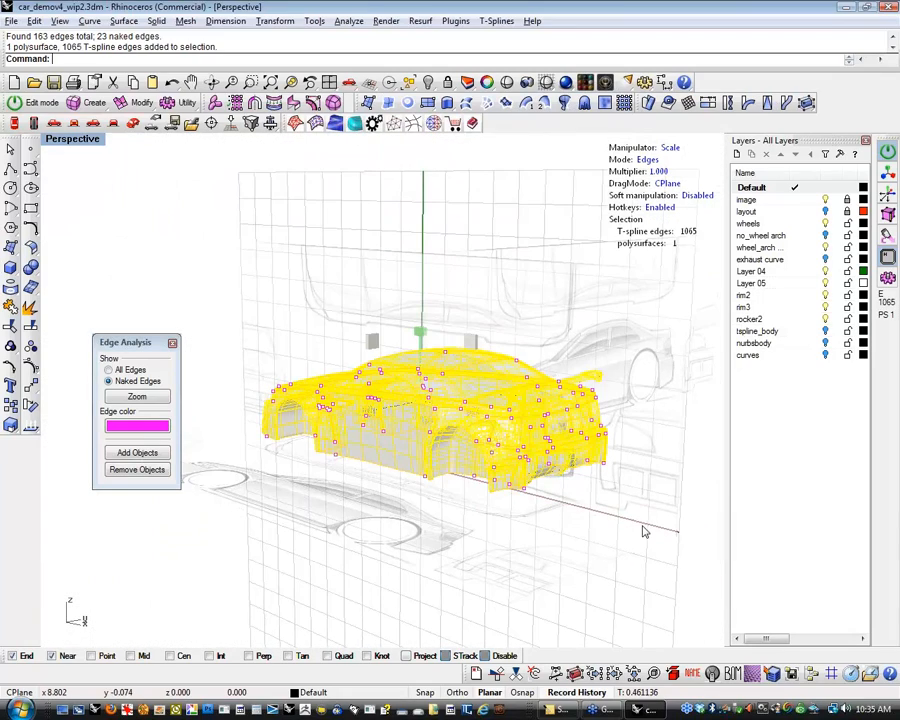
right_drag(603, 521, 538, 522)
key(Escape)
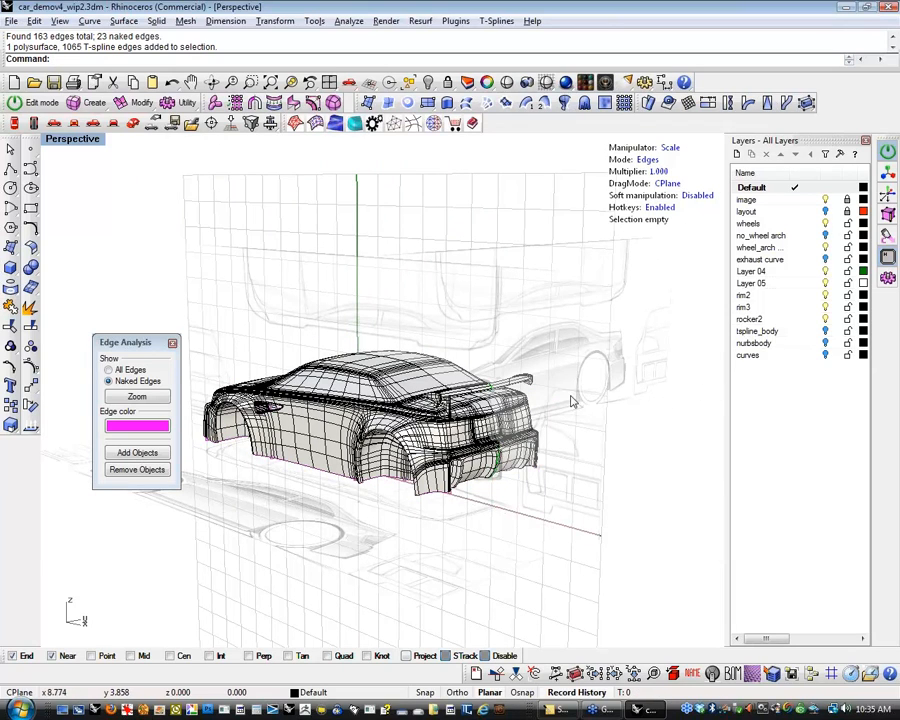
click(354, 456)
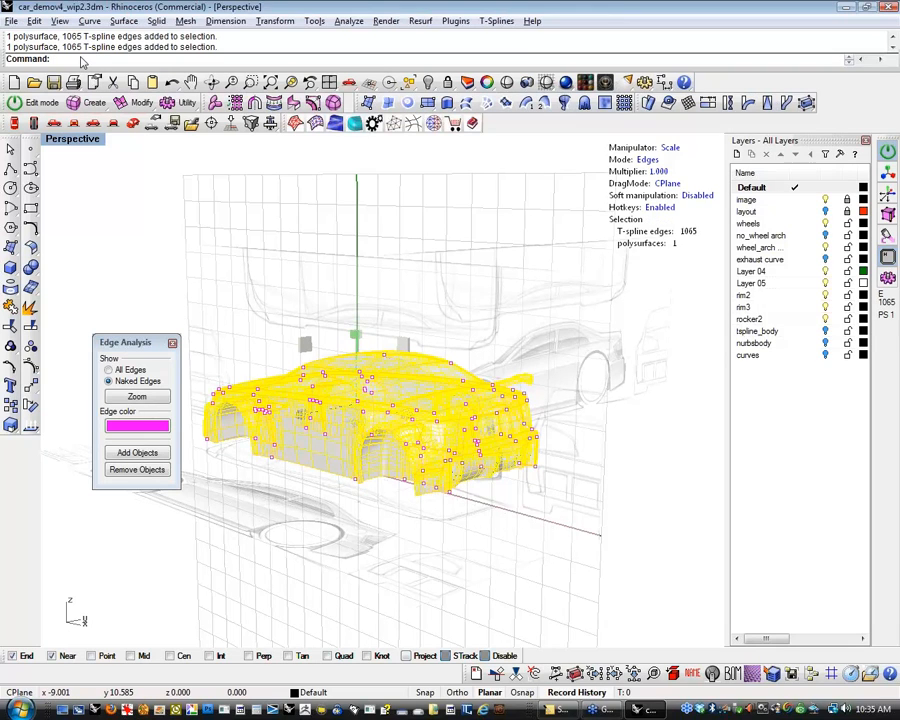
key(ctrl+h)
Hide the remaining T-spline meshes of the spoiler and rear diffuser.
click(327, 349)
drag(366, 302, 617, 517)
key(ctrl+h)
key(Escape)
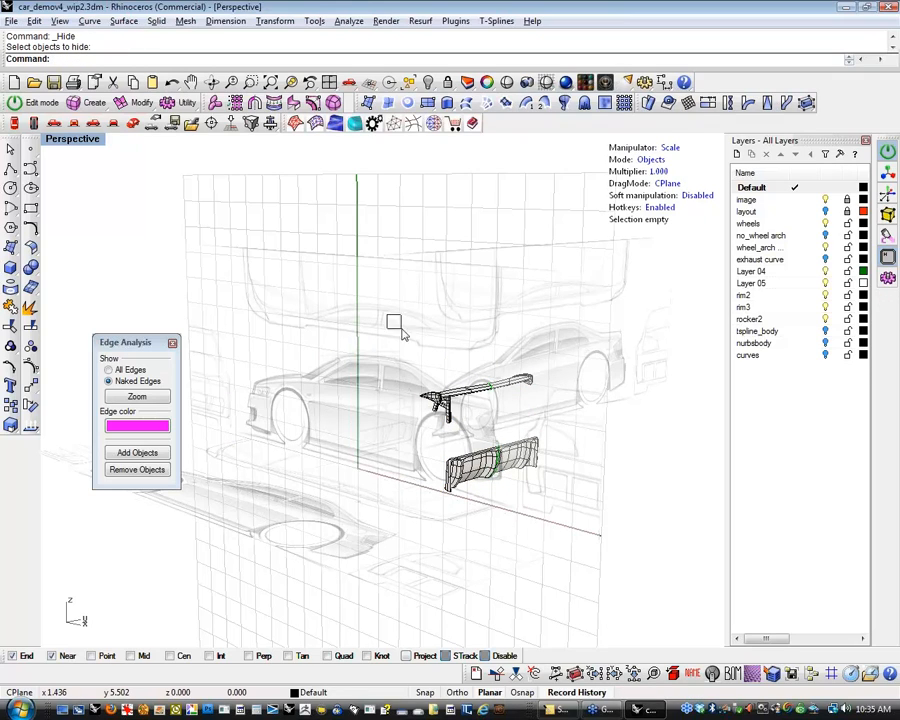
key(ctrl+a)
key(ctrl+h)
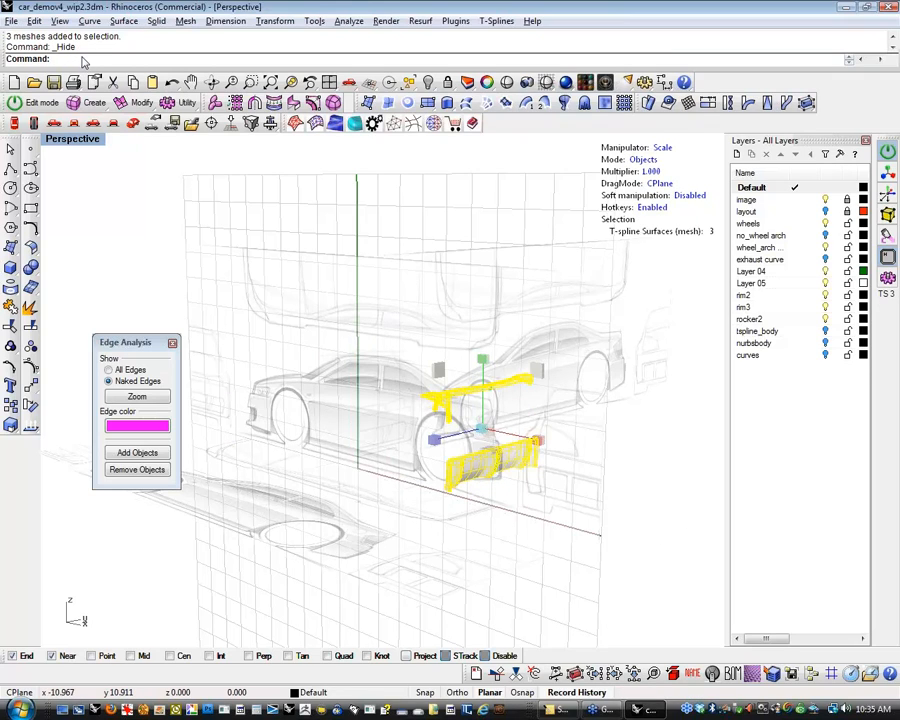
Turn on the nurbsbody layer with the image layer off, and close the edge analysis.
click(825, 343)
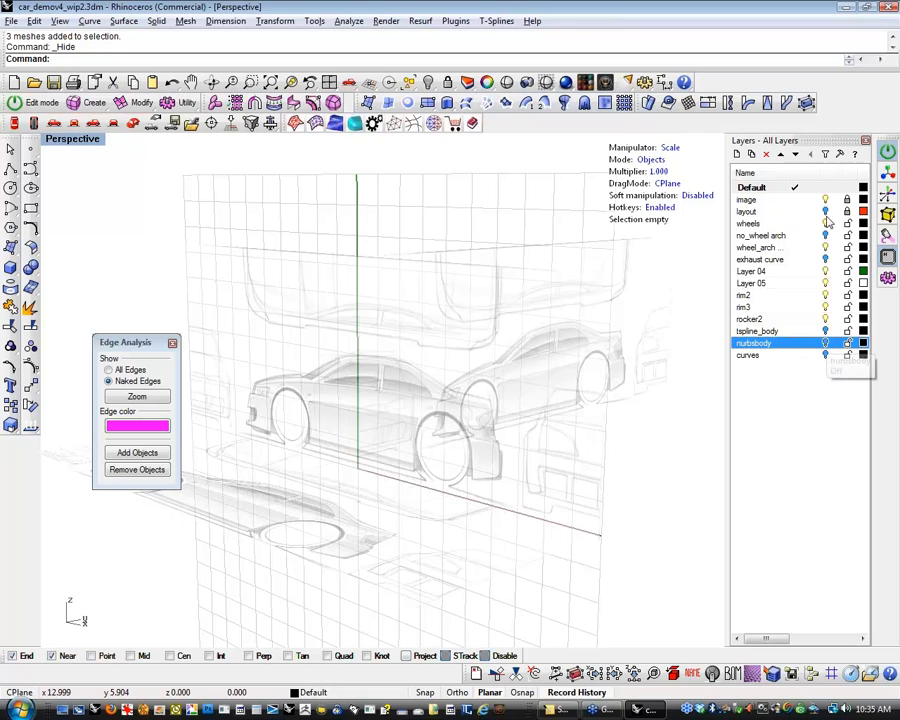
click(825, 200)
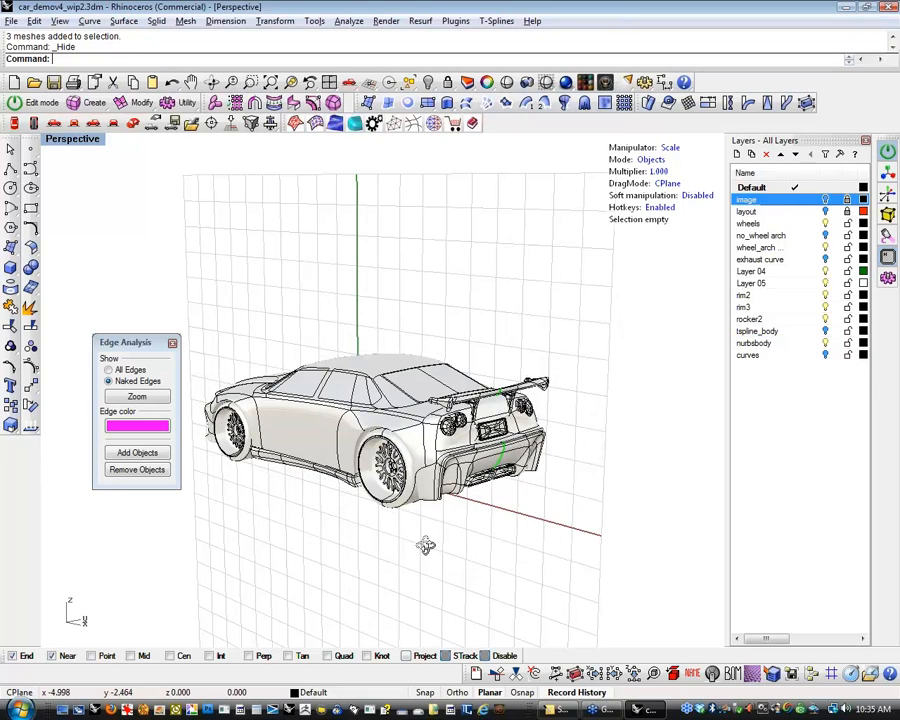
right_drag(269, 513, 486, 506)
scroll(363, 389, up, 6)
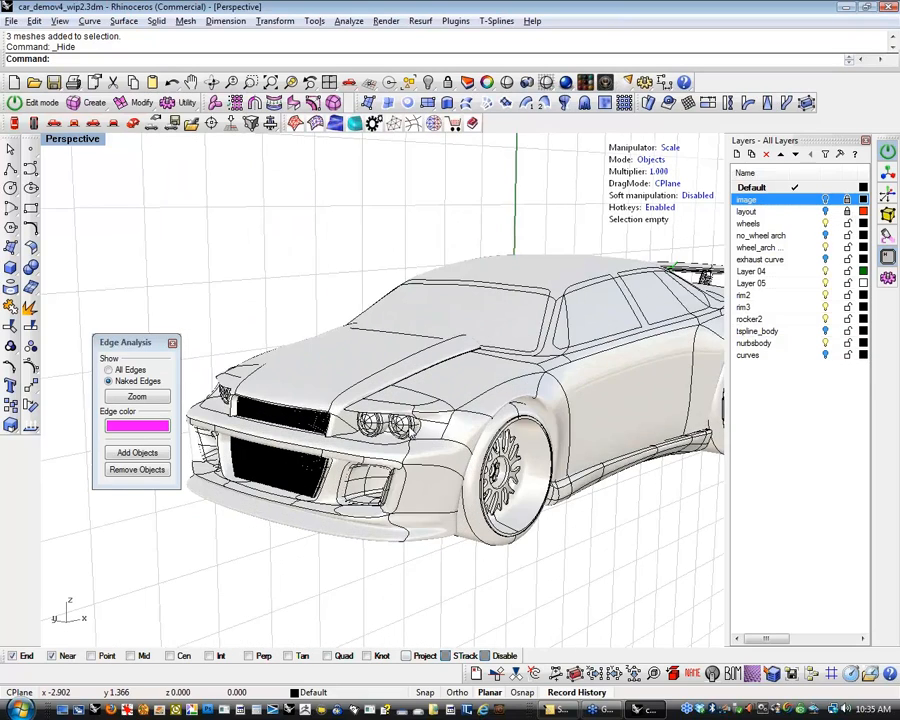
shift+right_drag(425, 430, 379, 412)
click(173, 343)
Examine the front of the finished NURBS car, including the hood, headlight area, bumper and side intakes.
shift+right_drag(320, 404, 235, 378)
right_drag(435, 474, 448, 513)
click(387, 477)
click(381, 494)
click(249, 361)
key(Escape)
right_drag(250, 366, 353, 394)
scroll(353, 394, up, 8)
scroll(353, 394, down, 8)
scroll(355, 508, up, 4)
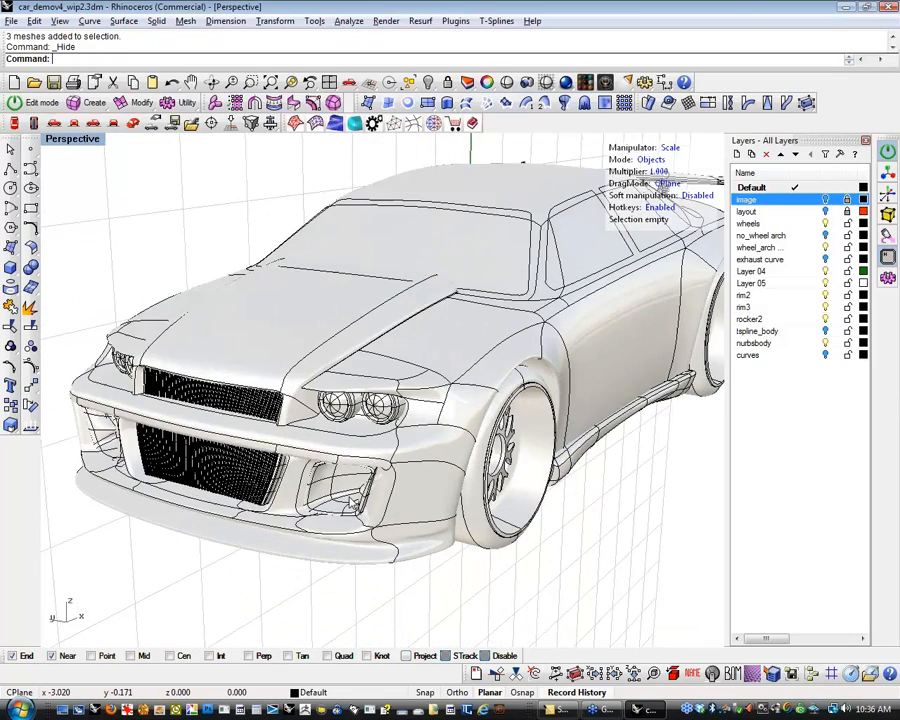
click(355, 508)
click(400, 618)
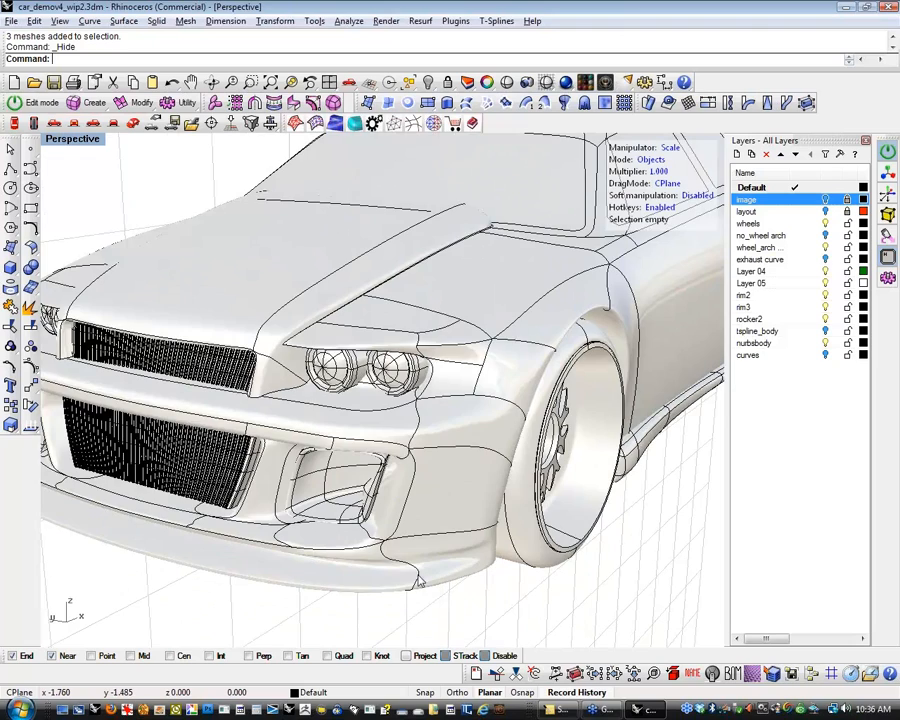
scroll(420, 578, down, 6)
right_drag(474, 566, 491, 552)
Highlight the lower grille, upper grille and headlight meshes one after another to inspect them as separate parts.
click(438, 488)
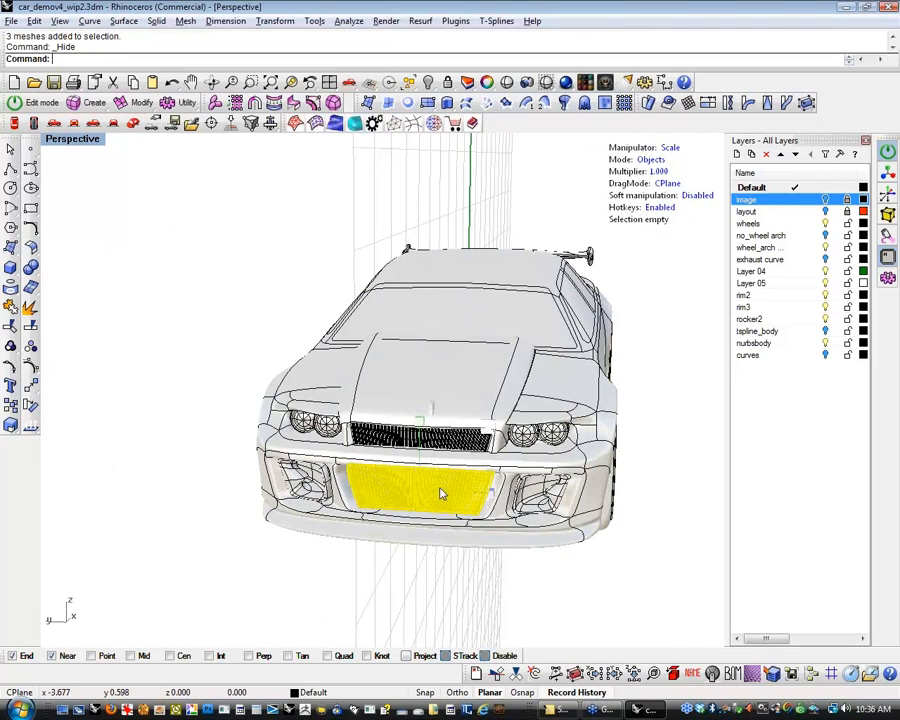
click(435, 441)
click(319, 432)
shift+click(302, 425)
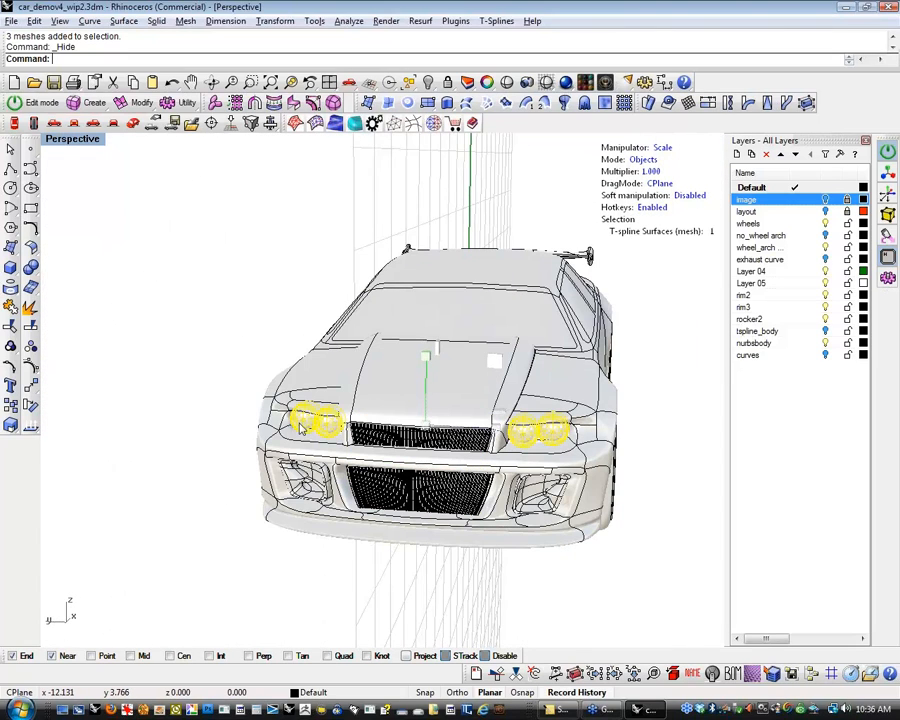
click(642, 529)
scroll(588, 452, up, 3)
scroll(587, 453, up, 3)
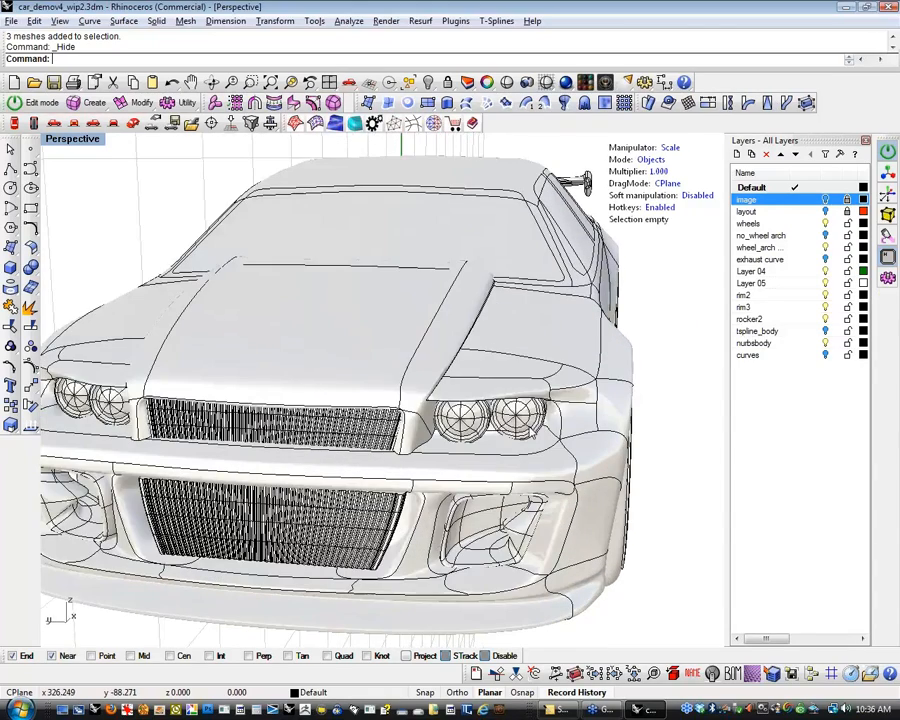
click(515, 414)
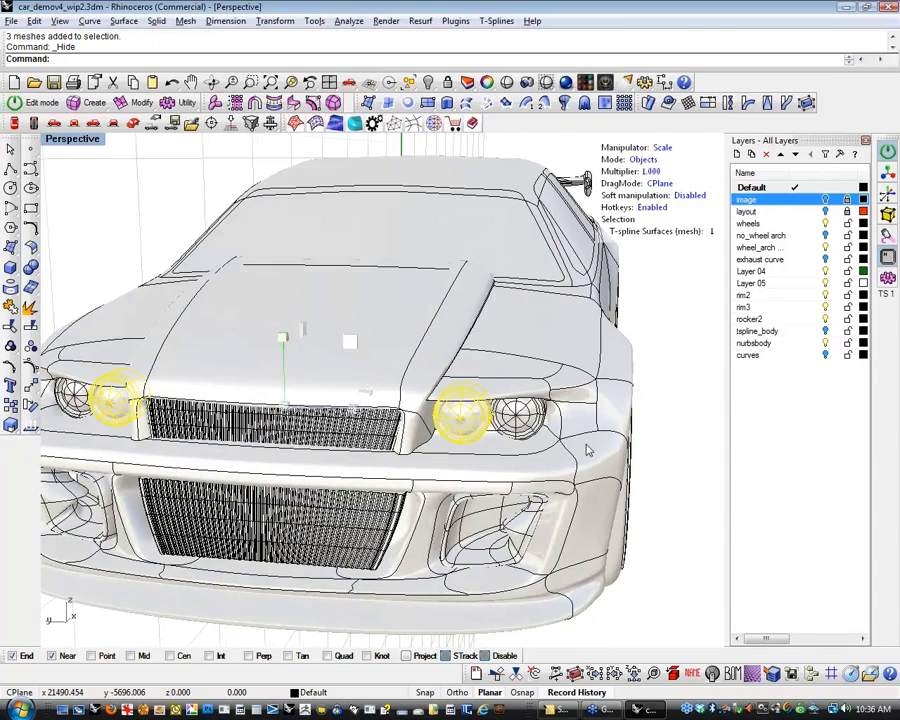
Inspect the rear of the car, highlighting the exhaust outlets and the licence plate recess as separate parts.
scroll(629, 506, down, 5)
right_drag(629, 506, 440, 580)
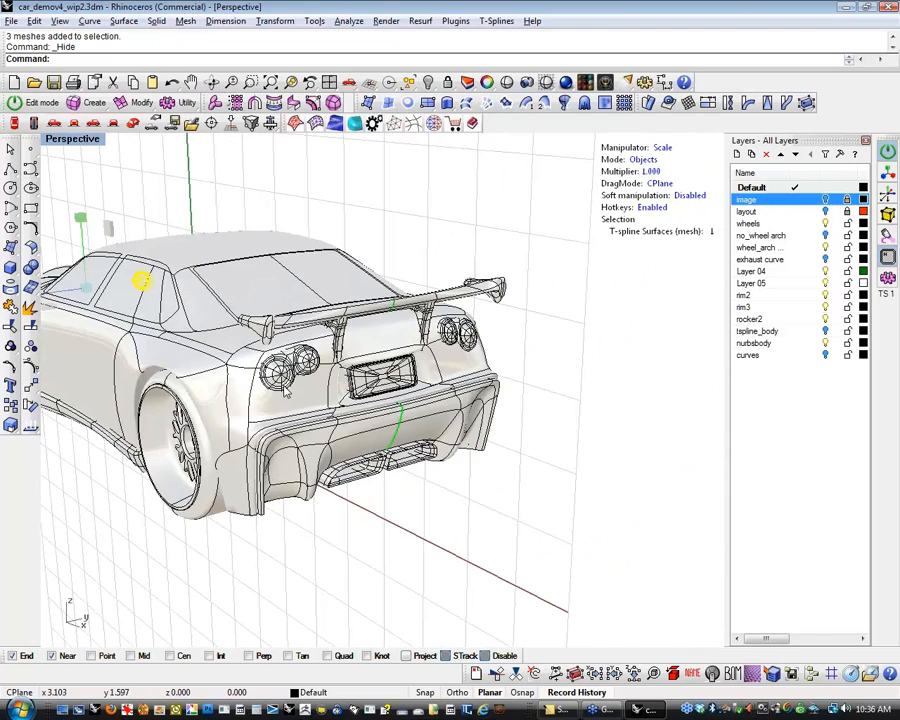
click(351, 478)
click(413, 462)
click(320, 537)
right_drag(278, 538, 285, 560)
click(383, 406)
click(490, 513)
right_drag(481, 516, 430, 440)
Set the Perspective view to Rendered display and examine the finished car from the side, front and rear.
right_click(75, 139)
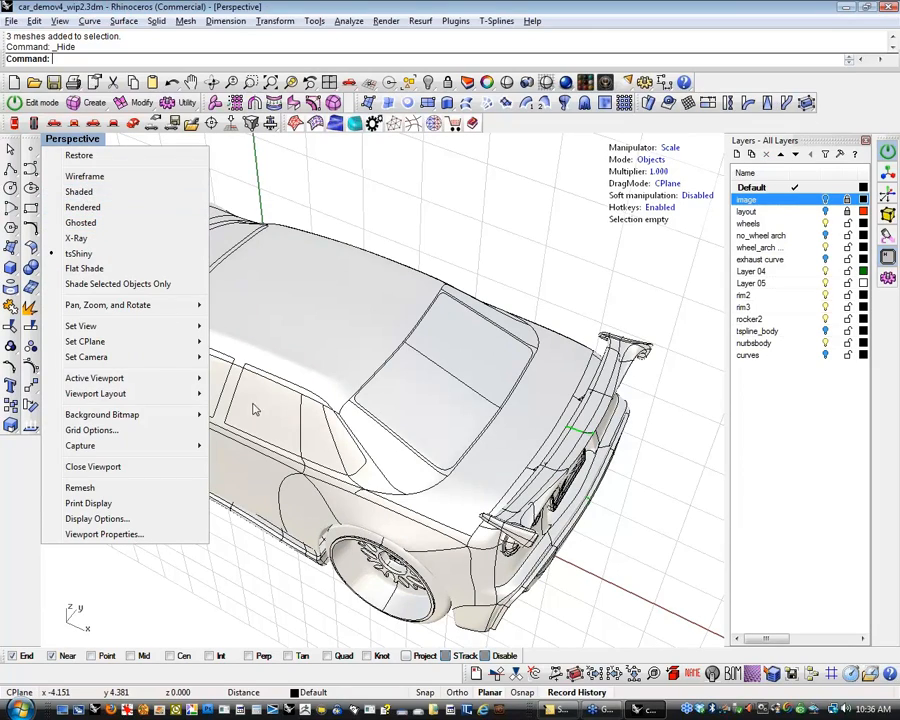
right_drag(412, 446, 335, 362)
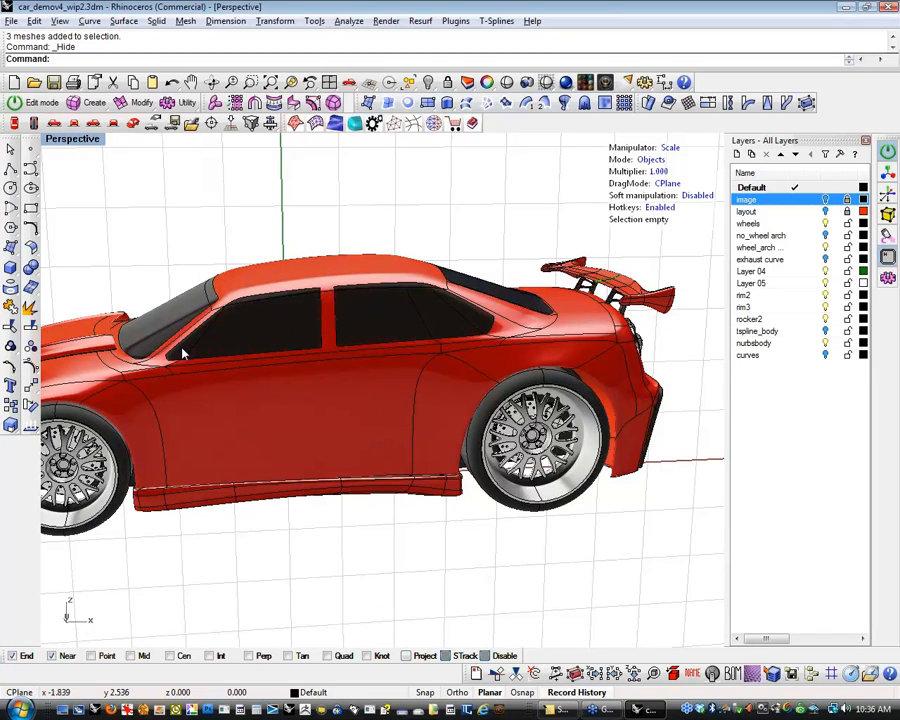
right_drag(350, 352, 450, 372)
right_drag(490, 421, 563, 473)
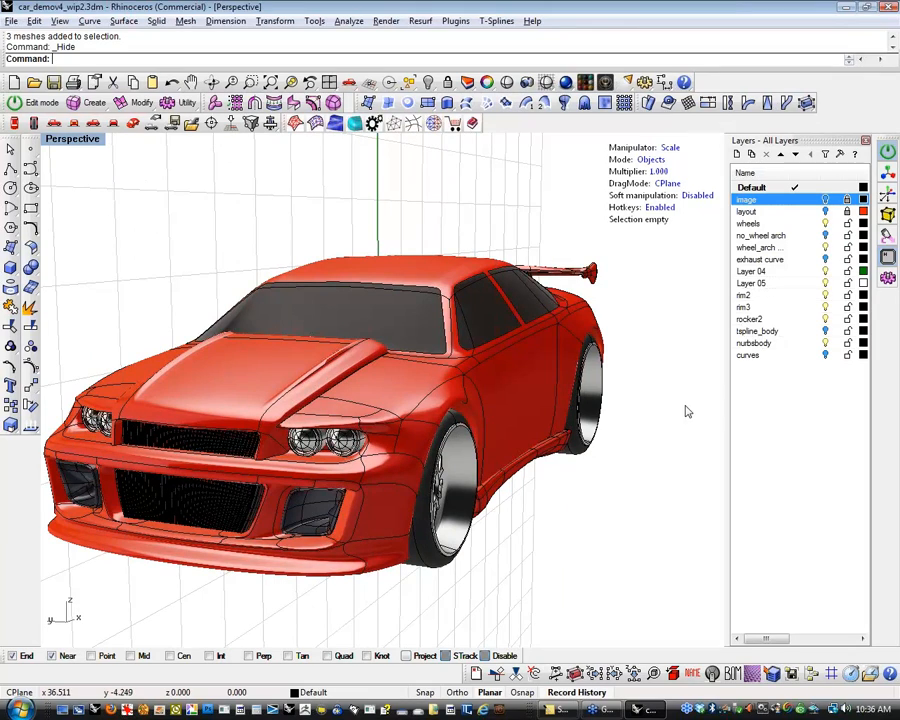
right_drag(588, 479, 580, 482)
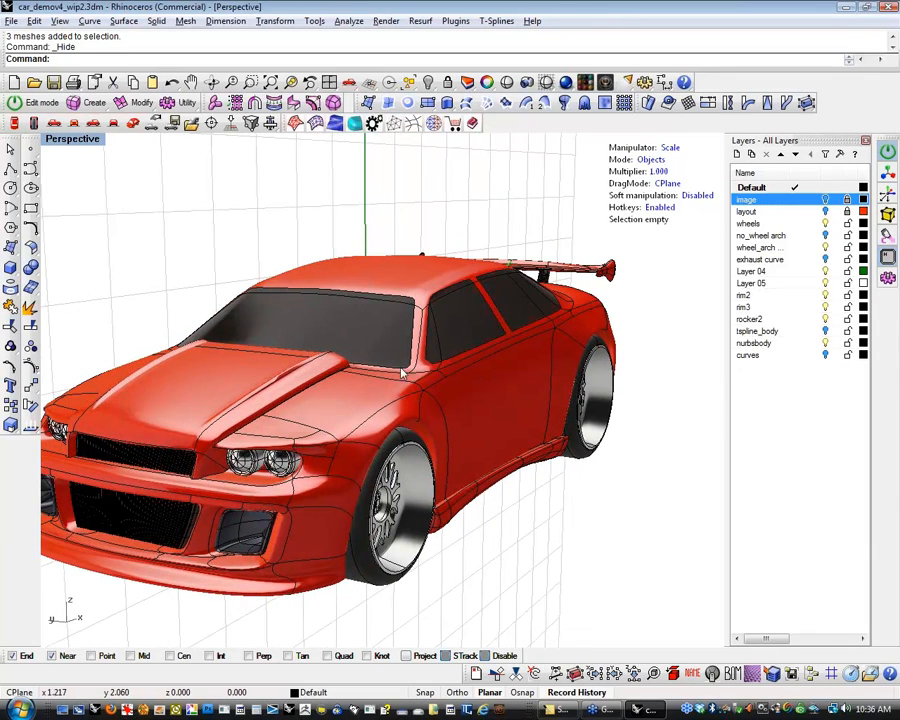
right_drag(494, 318, 463, 382)
scroll(463, 383, down, 4)
right_drag(442, 434, 488, 430)
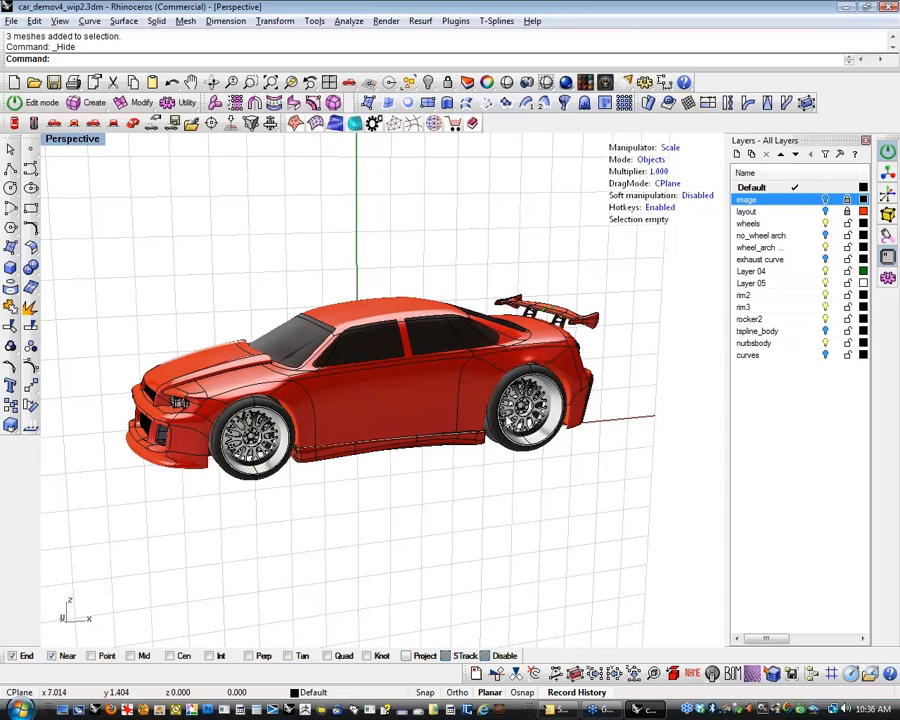
right_drag(628, 483, 249, 506)
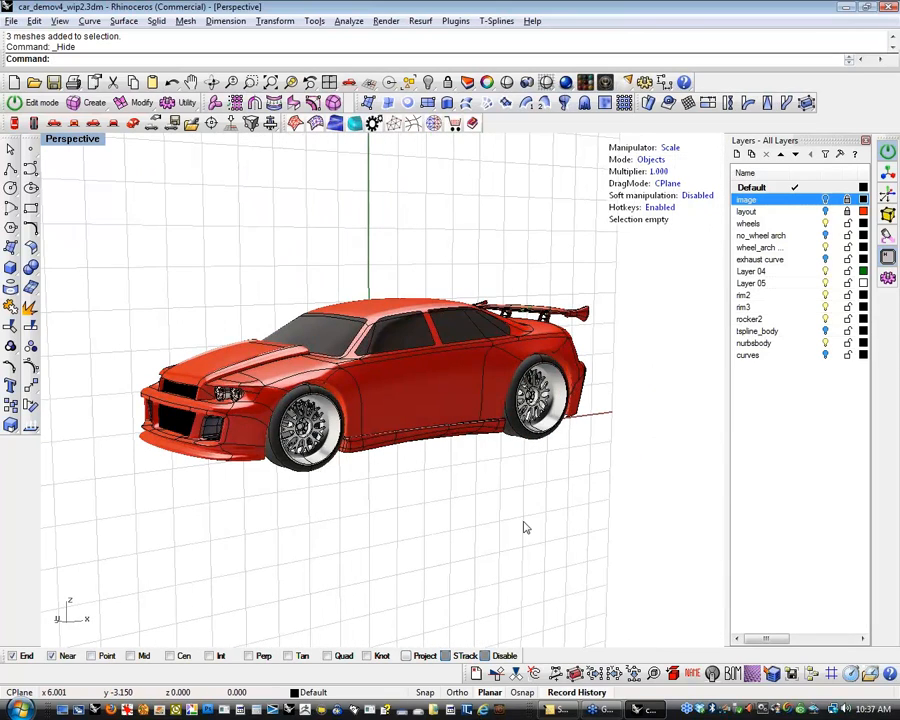
right_drag(490, 511, 599, 514)
scroll(283, 503, up, 2)
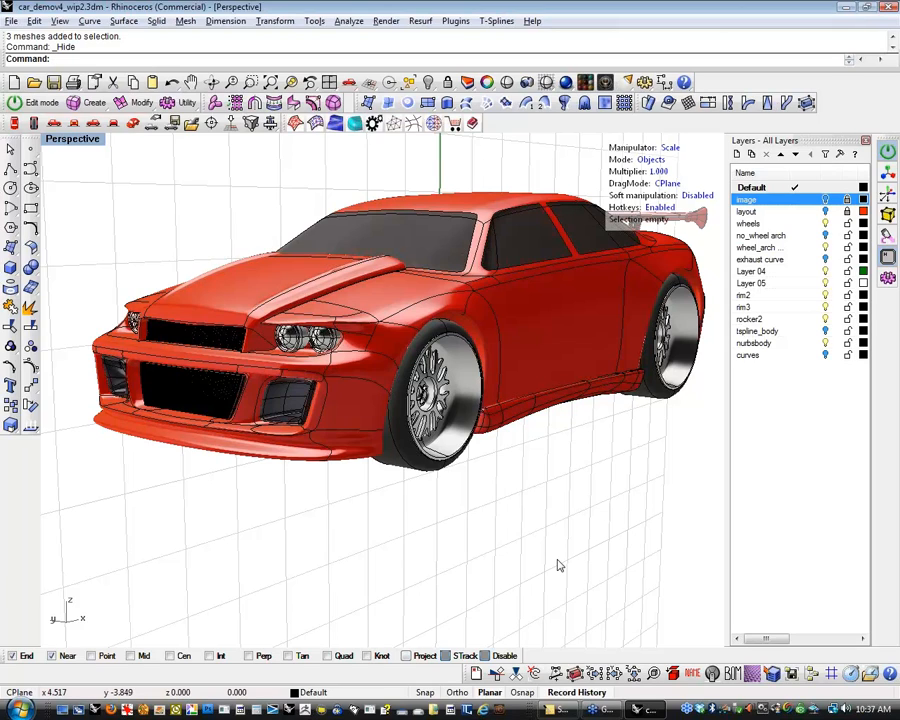
Preview the car in a shaded display without wires, grid or axes and look at it from another angle.
mouse_move(631, 551)
right_down()
mouse_move(411, 551)
mouse_move(460, 562)
right_up()
click(506, 83)
right_drag(445, 490, 538, 497)
key(Escape)
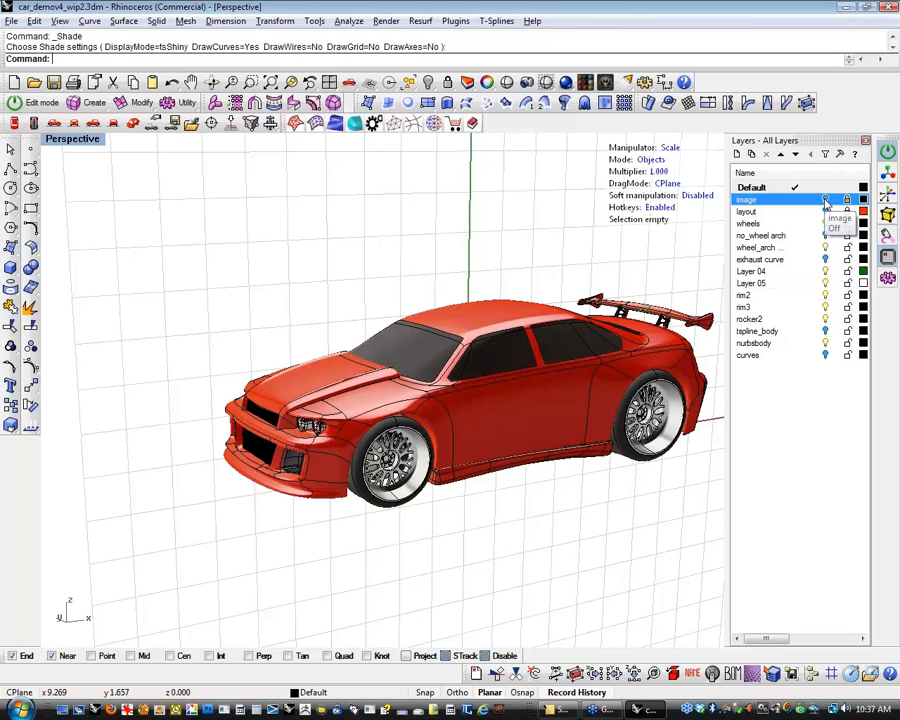
Turn on the image layer and turn off the nurbsbody layer.
click(825, 200)
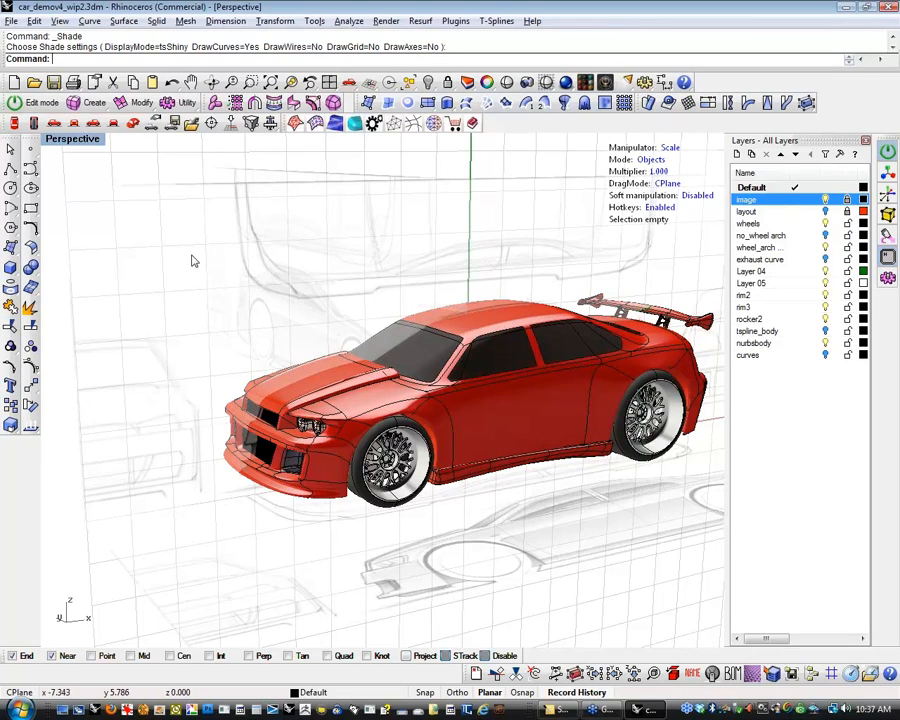
click(825, 347)
right_drag(540, 460, 486, 459)
click(476, 446)
right_drag(476, 527, 558, 468)
Unlock the image layer and select the side-view reference image plane.
click(473, 530)
click(216, 470)
click(405, 382)
click(446, 520)
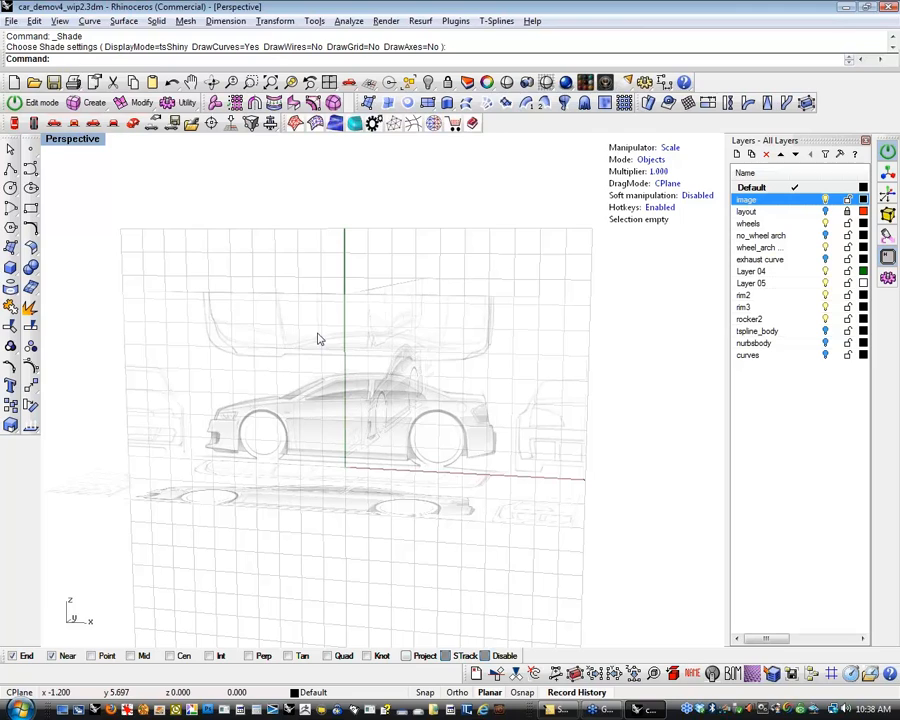
click(435, 443)
right_drag(604, 466, 635, 475)
Try scaling the side-view image plane along its length and undo the change.
drag(428, 391, 448, 392)
key(ctrl+z)
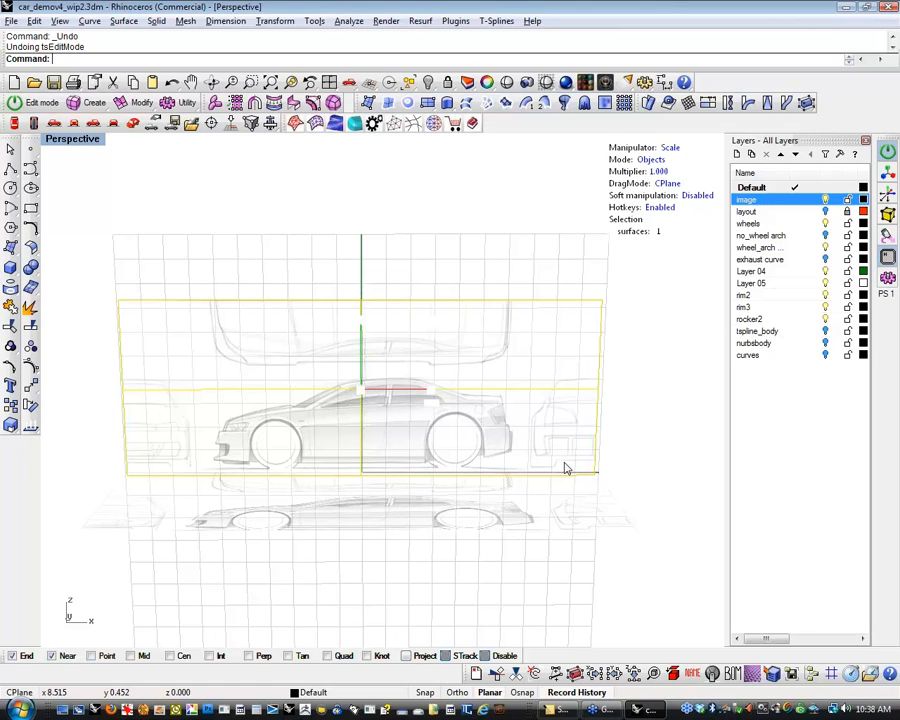
right_drag(561, 485, 520, 526)
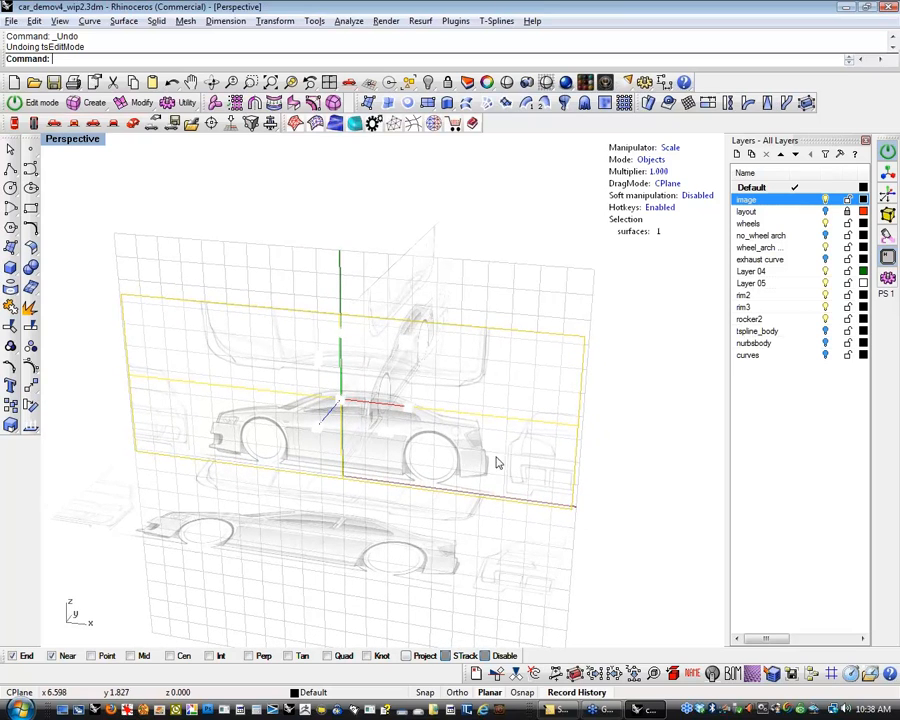
right_drag(466, 482, 564, 394)
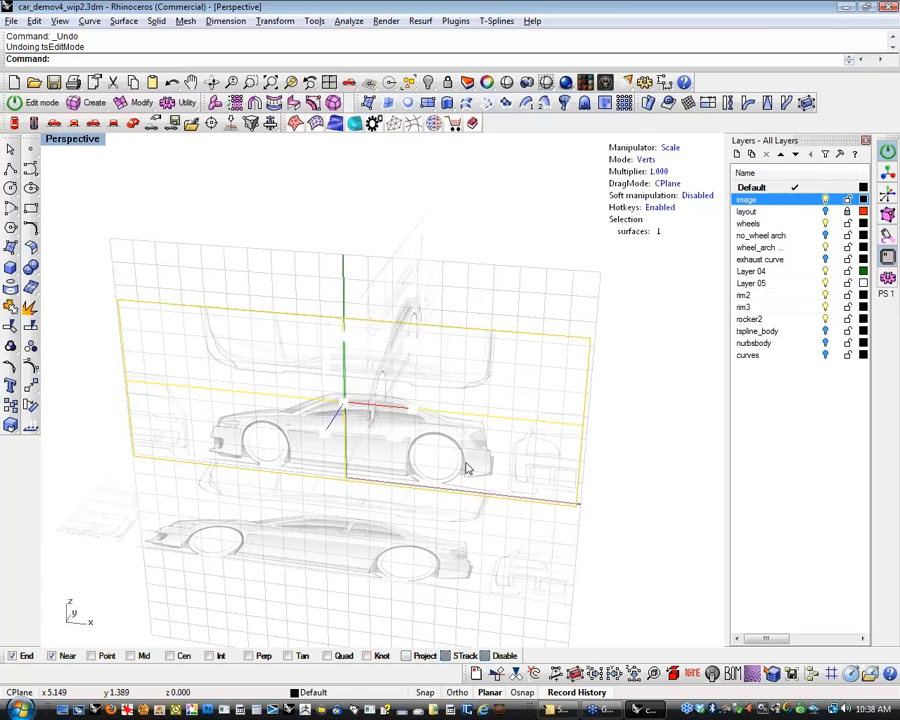
right_drag(536, 518, 509, 516)
Set the basic material transparency of the side-view image plane to 50, and finally to 0.
click(650, 379)
click(482, 410)
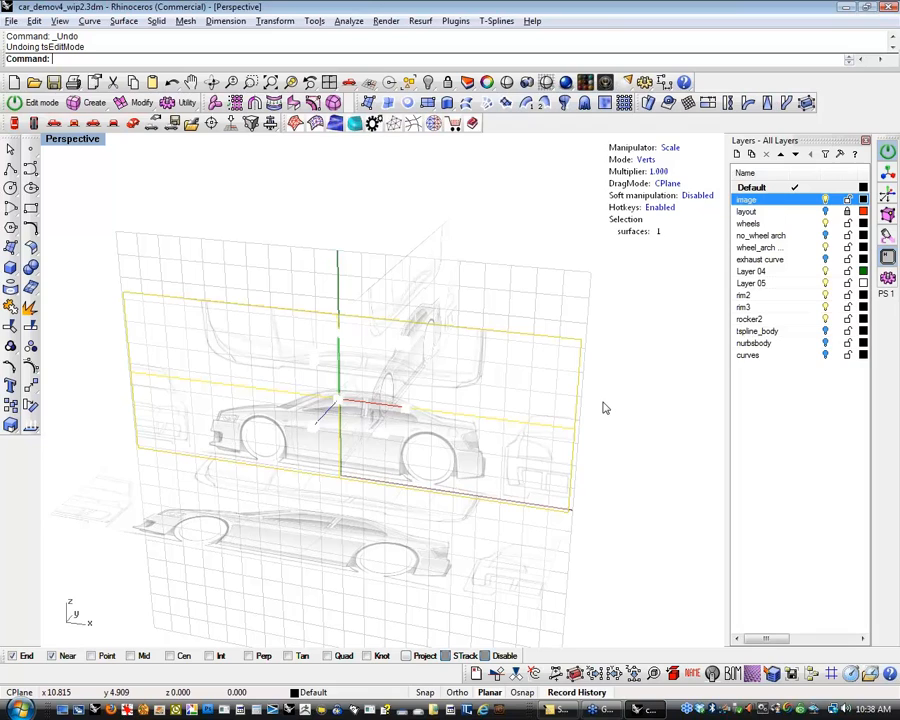
key(F3)
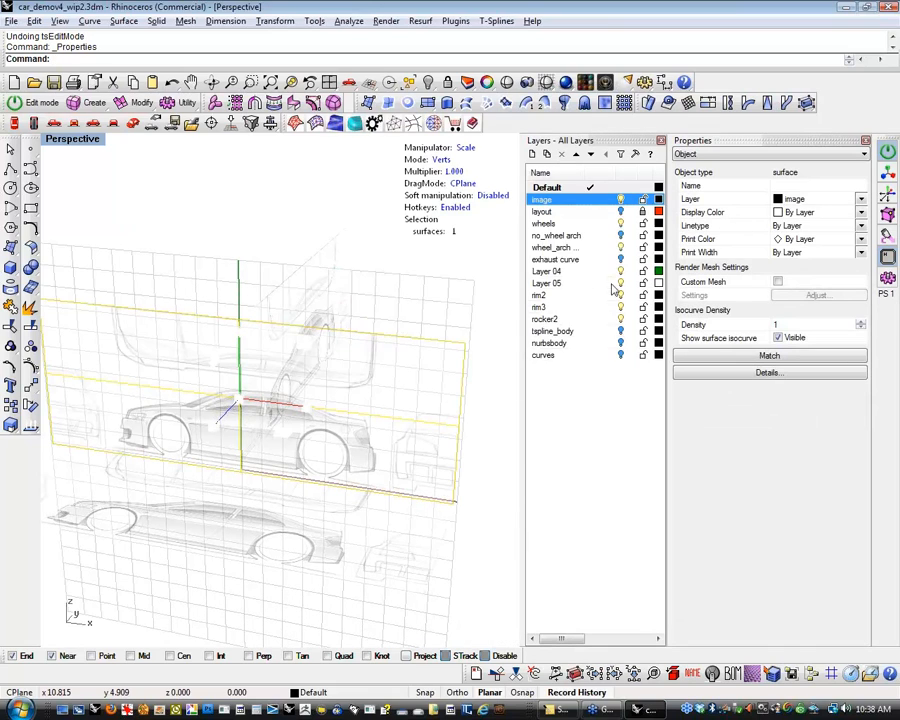
click(750, 155)
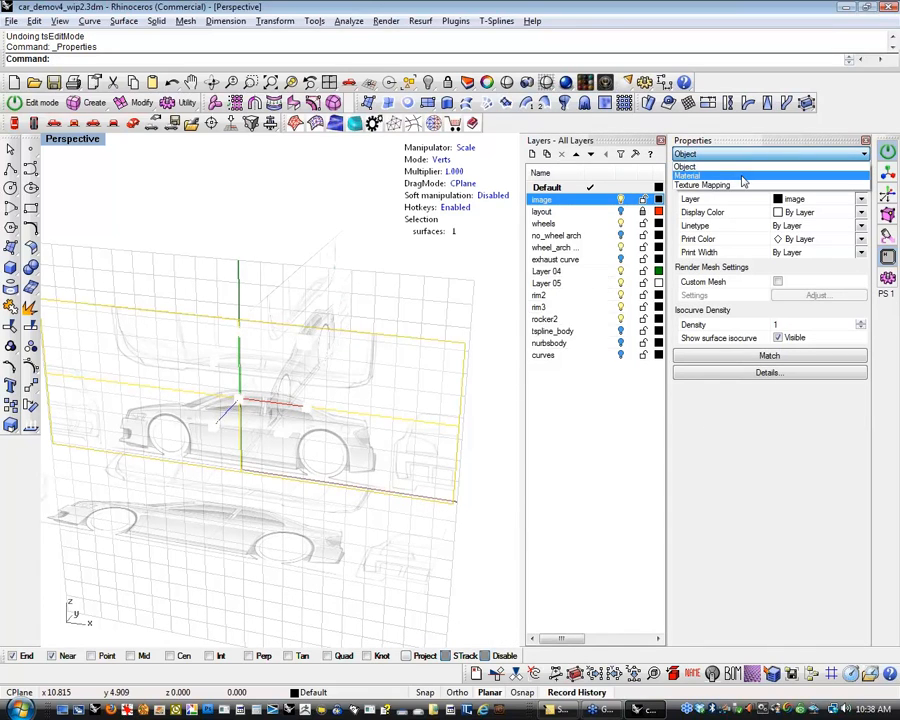
click(688, 176)
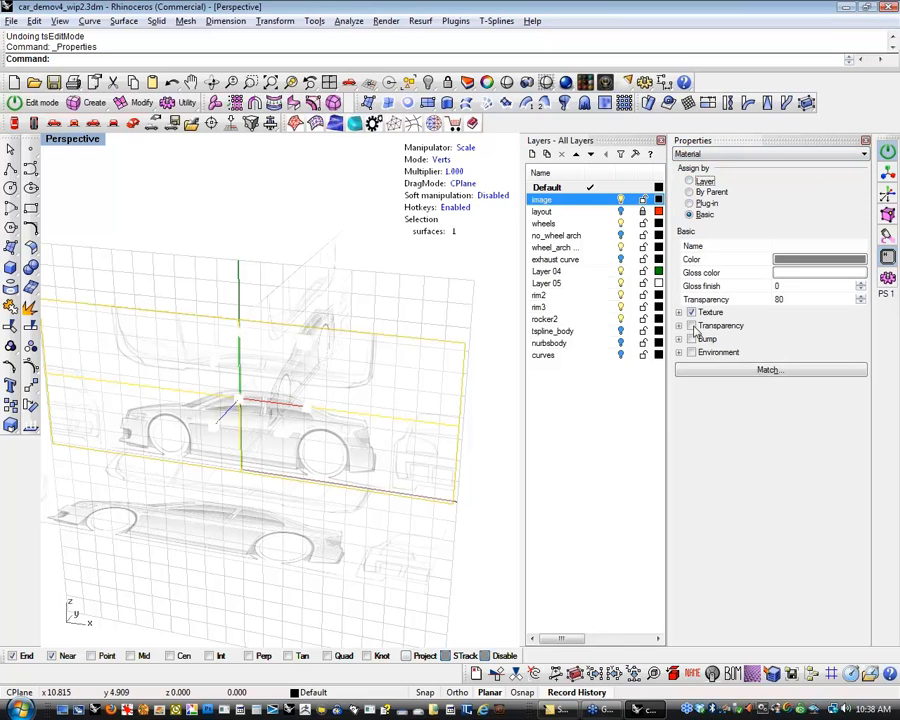
click(786, 300)
text(50)
key(Return)
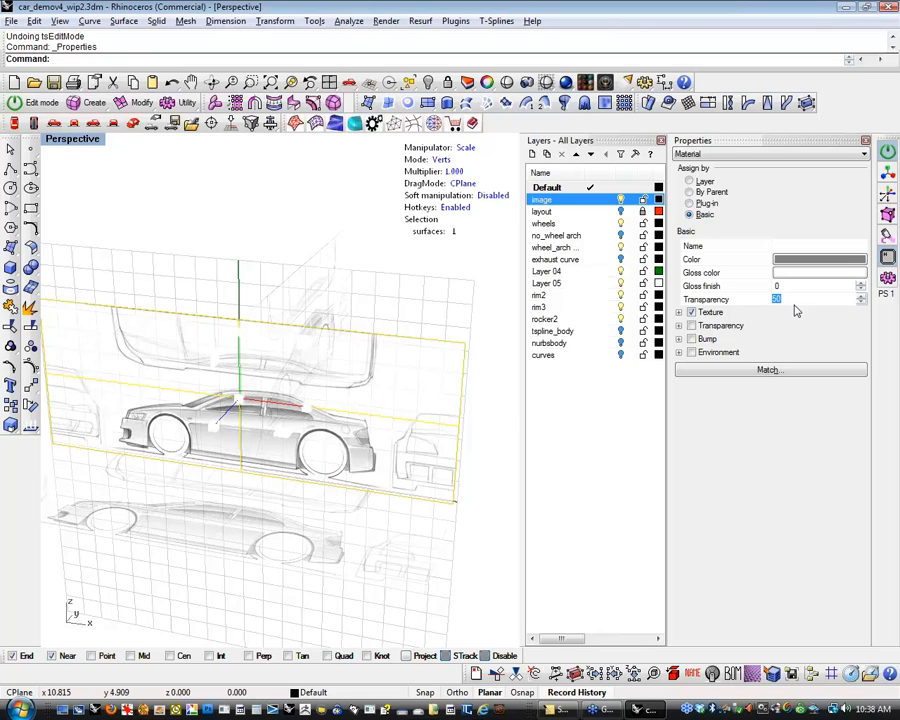
text(0)
key(Return)
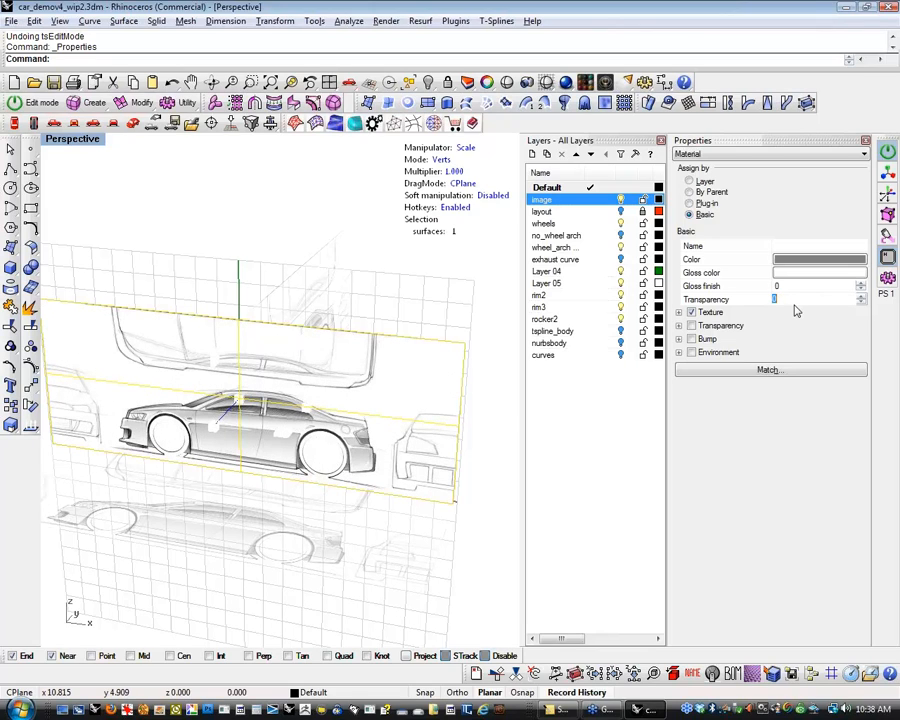
Examine the side-view image plane's basic material transparency and its texture map settings.
right_drag(386, 543, 718, 398)
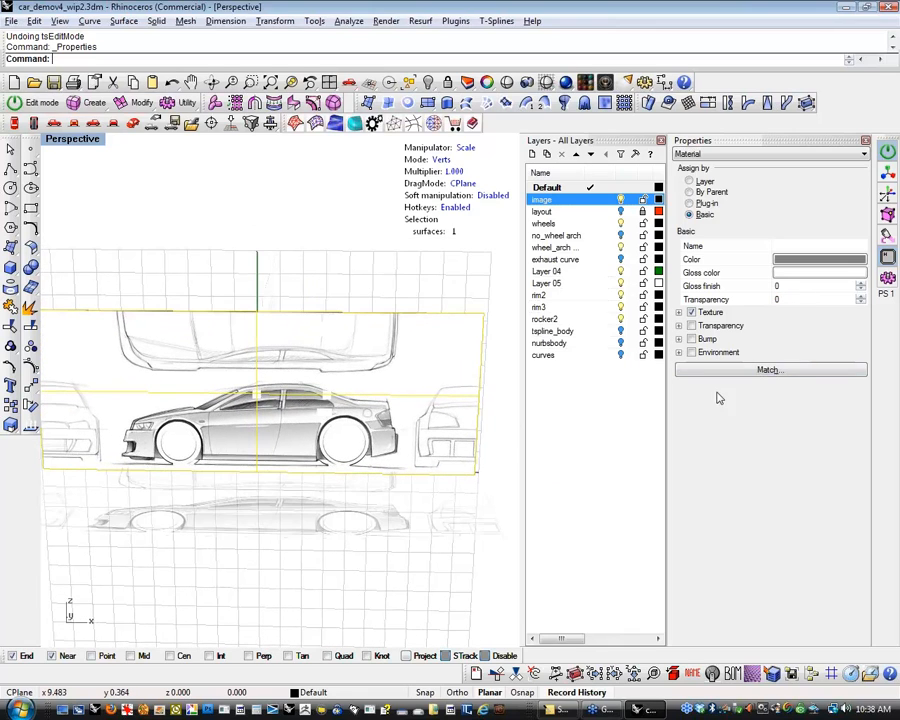
double_click(785, 304)
click(779, 303)
click(790, 273)
click(584, 212)
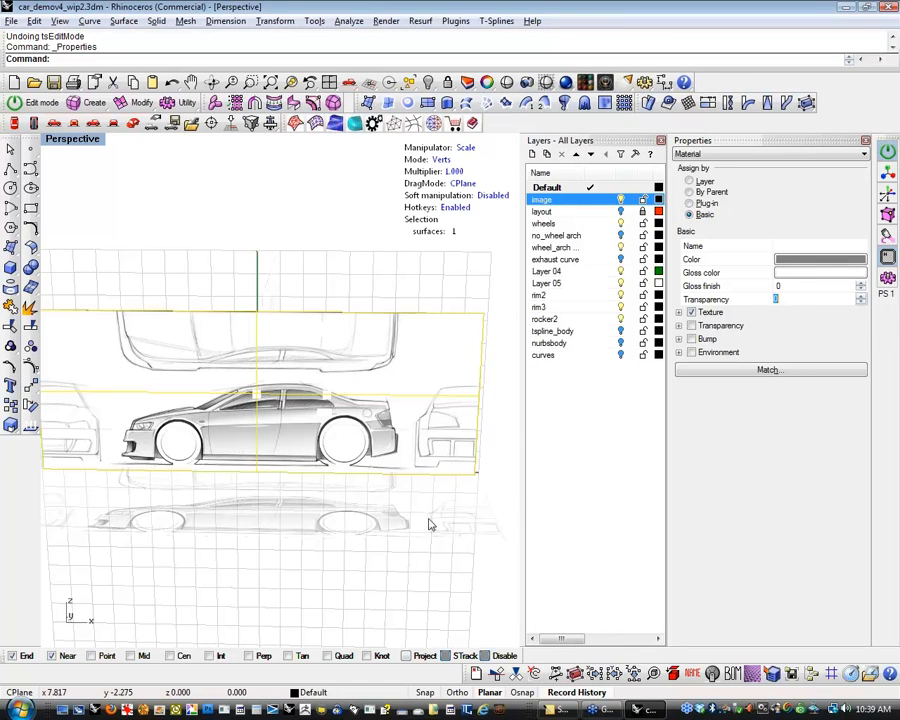
right_drag(438, 514, 392, 546)
click(861, 302)
click(485, 341)
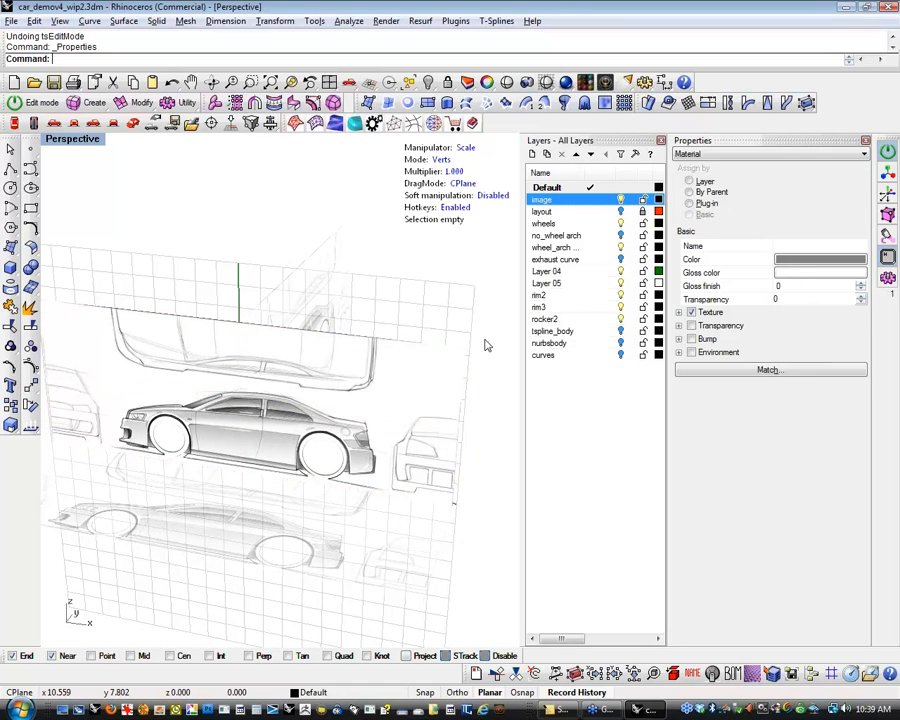
click(463, 402)
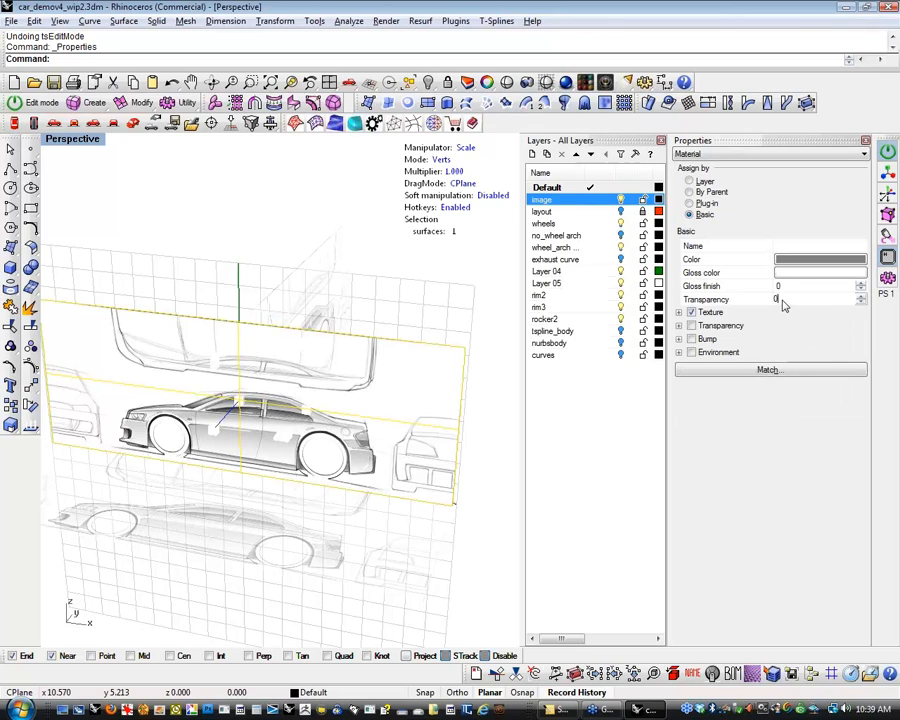
click(679, 313)
click(679, 313)
click(690, 313)
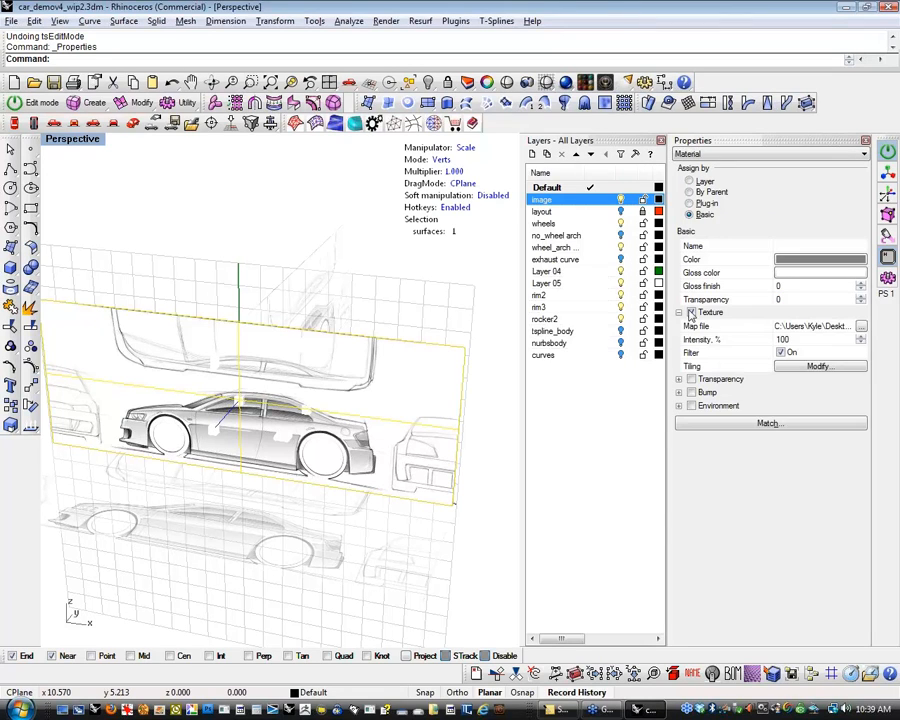
double_click(784, 301)
Check the basic material transparency of the reference image plane lying on the ground.
click(383, 573)
shift+right_drag(427, 562, 438, 540)
double_click(785, 301)
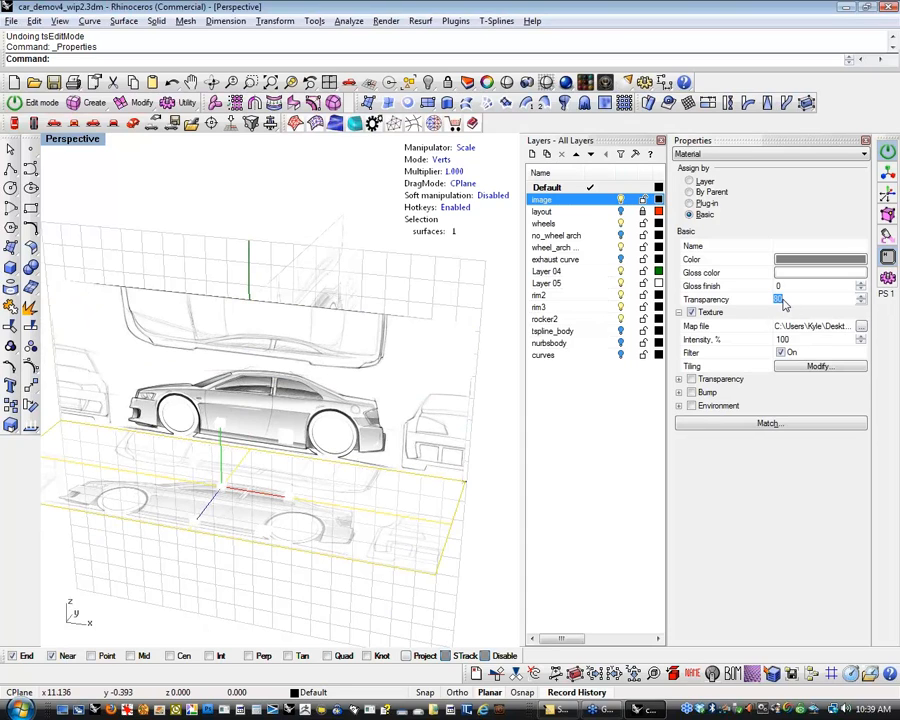
shift+right_drag(346, 546, 515, 535)
click(366, 587)
Set the basic material transparency of the upright image plane perpendicular to the side view to 90.
click(464, 305)
double_click(785, 303)
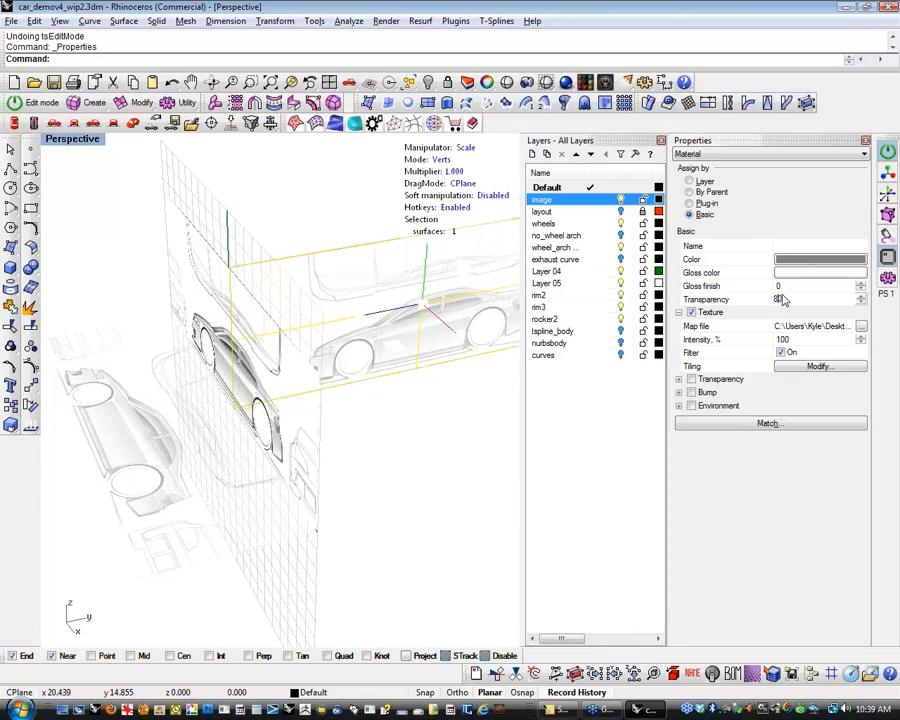
drag(785, 303, 765, 307)
text(90)
key(Return)
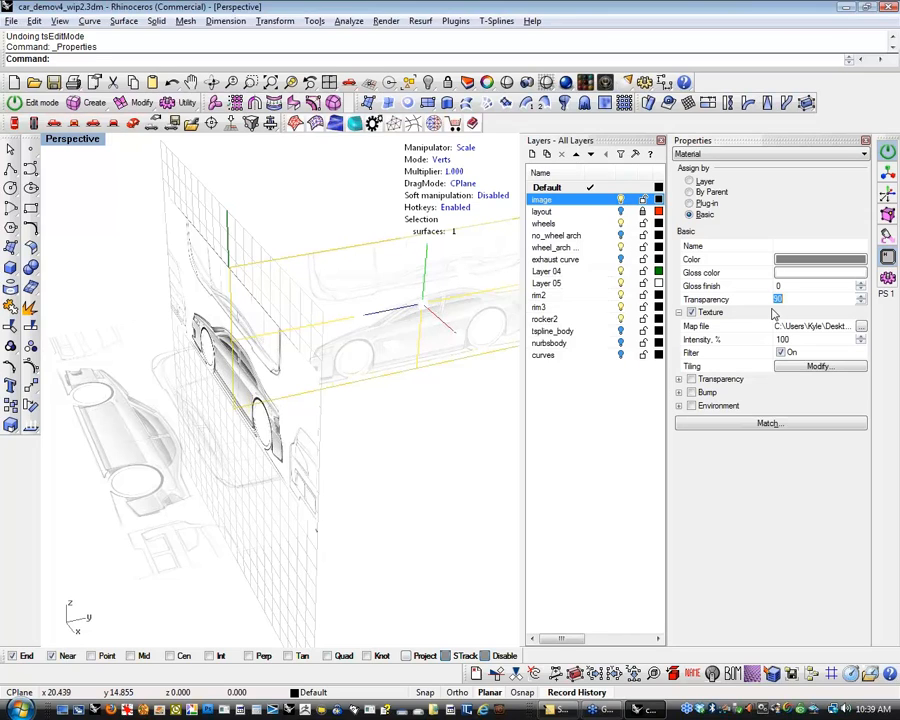
Select the side-view image plane again and check its material transparency.
click(290, 465)
double_click(779, 303)
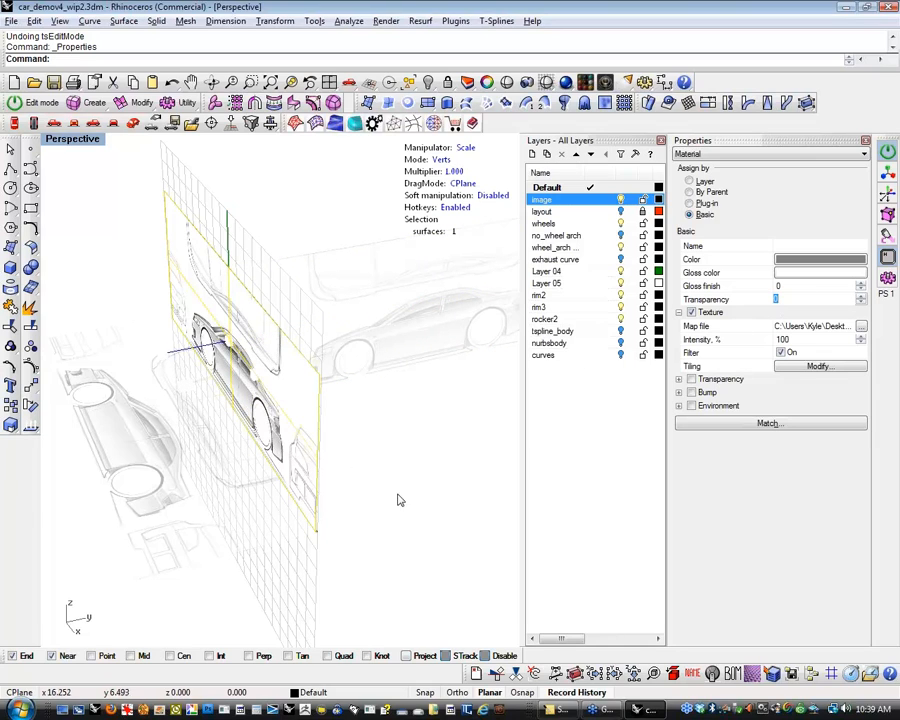
right_drag(327, 518, 380, 535)
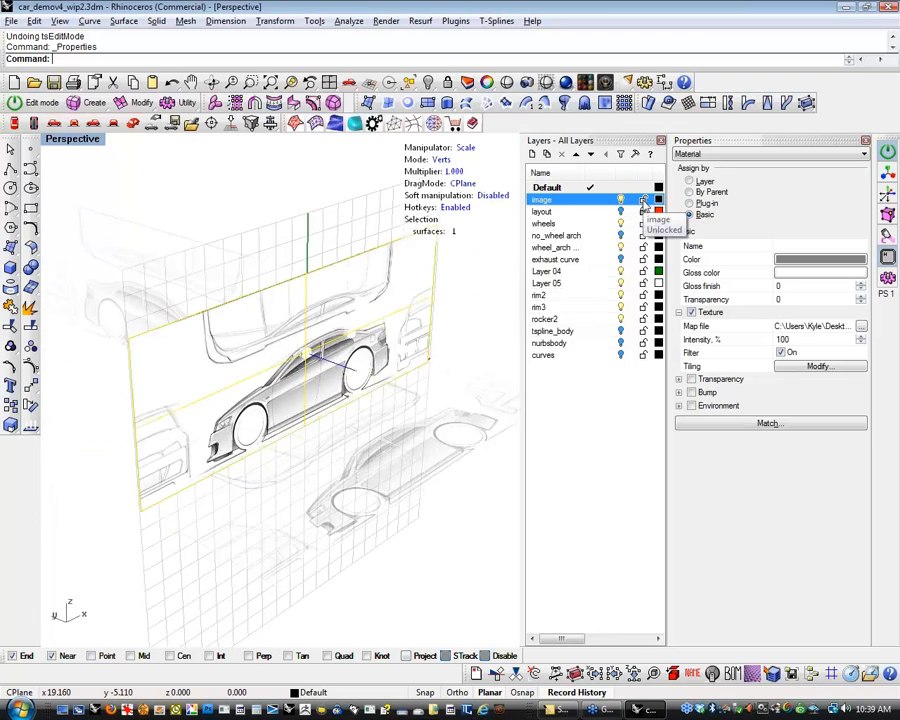
Lock and turn off the image layer, and turn on the nurbsbody layer.
click(621, 200)
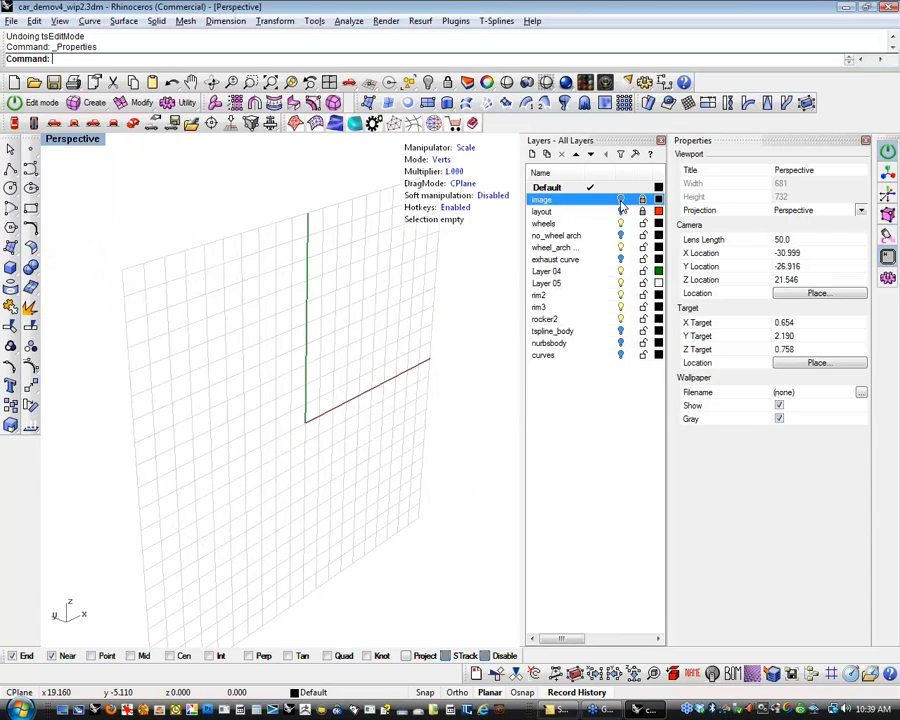
right_drag(436, 412, 426, 329)
click(620, 343)
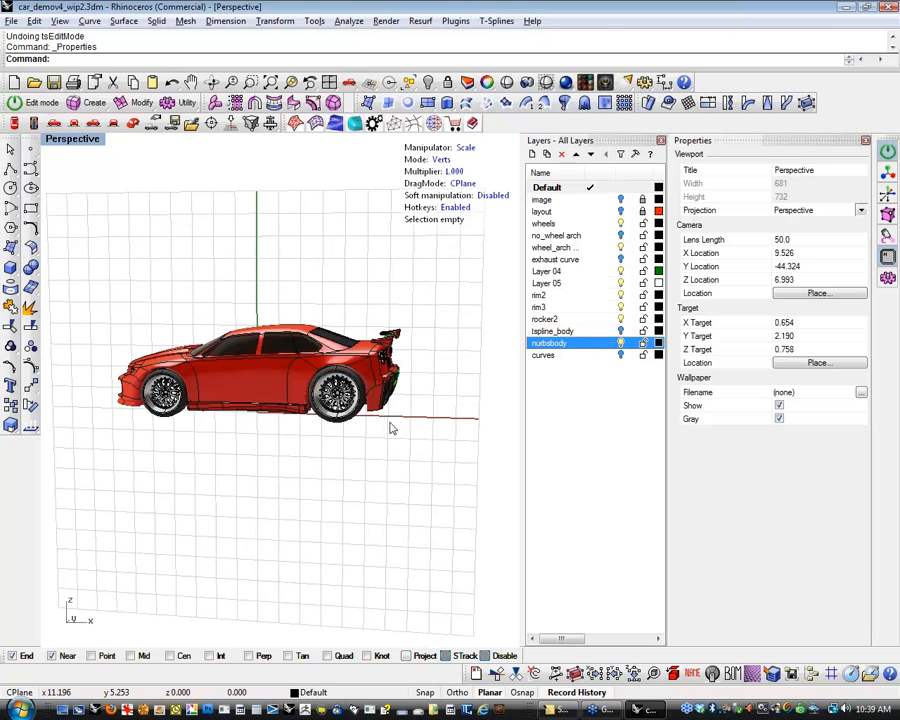
Turn off the display of the control points on the car model.
right_drag(337, 442, 392, 487)
scroll(390, 466, up, 3)
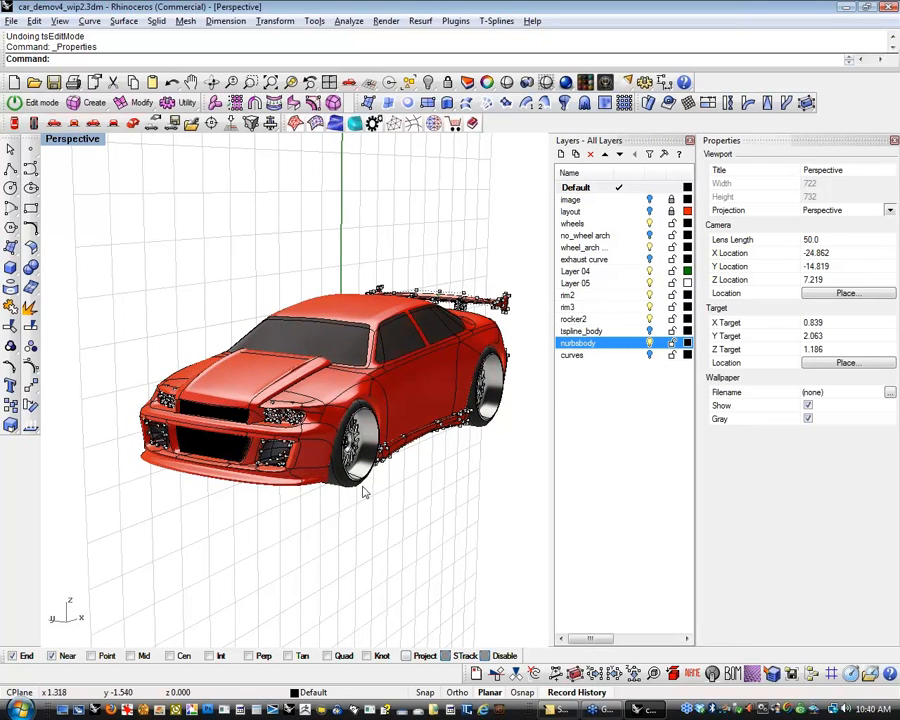
right_click(32, 370)
right_drag(458, 526, 418, 526)
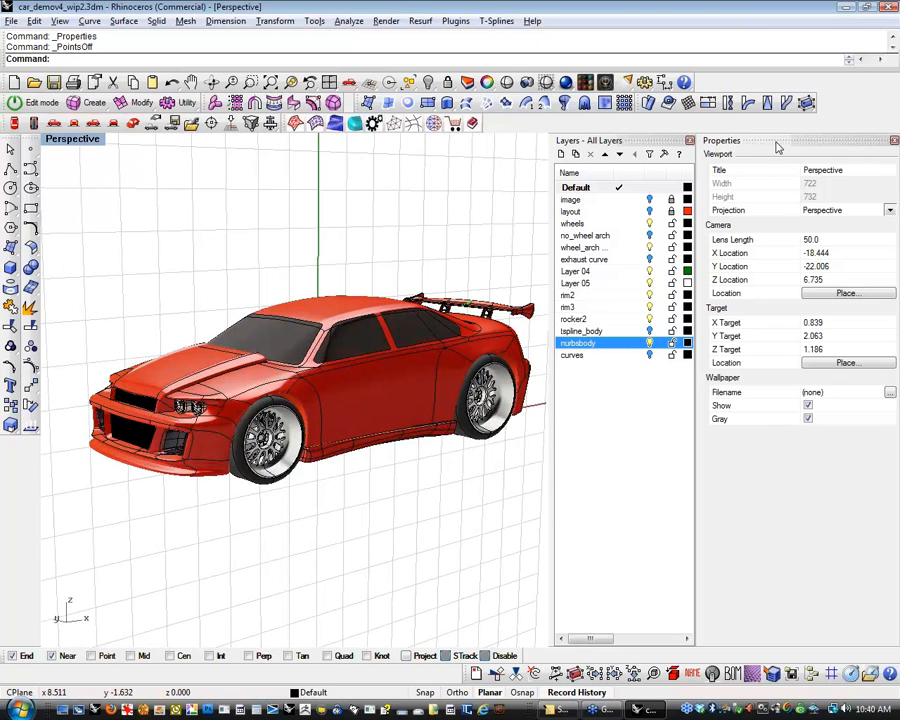
Close the object properties display so only the layer list stays docked beside the viewport.
key(F3)
drag(787, 161, 647, 213)
click(647, 218)
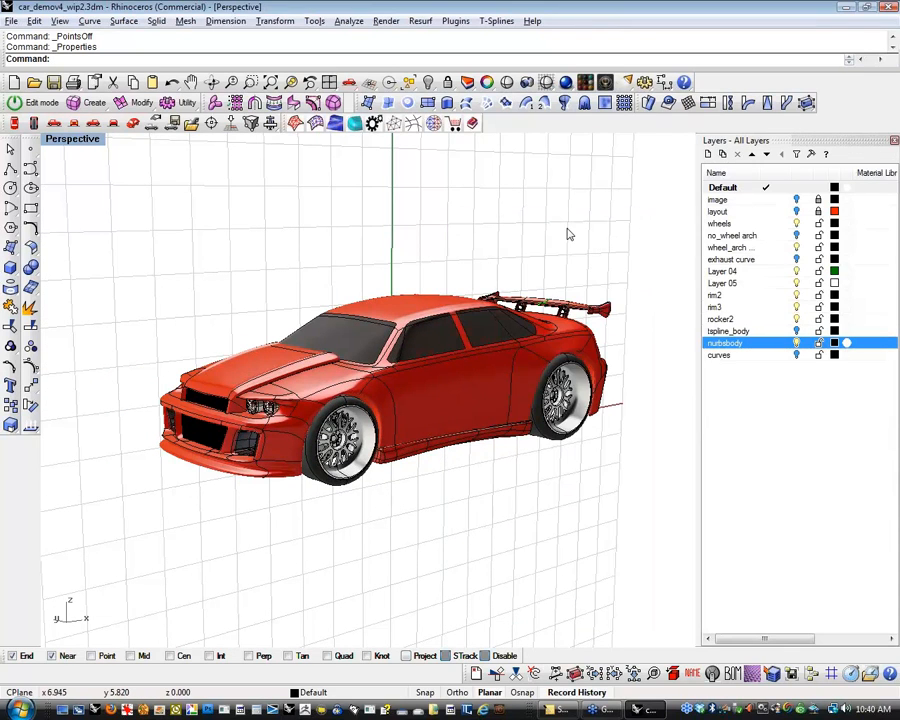
right_drag(567, 234, 25, 121)
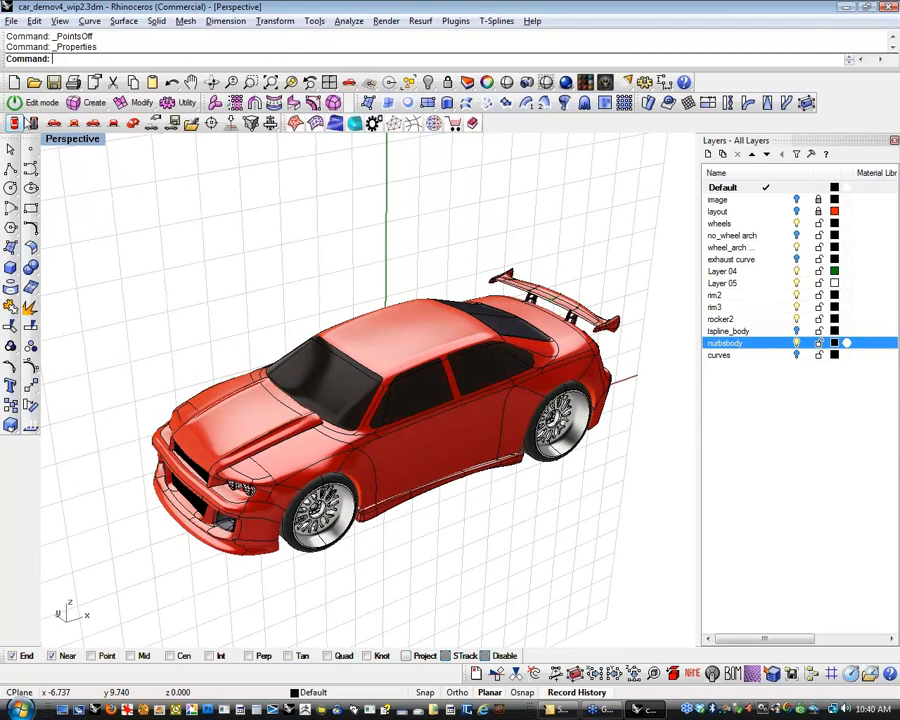
Switch to the Top view and hide all the car's surfaces and polysurfaces.
click(25, 121)
drag(70, 326, 598, 593)
key(ctrl+h)
right_drag(300, 472, 323, 450)
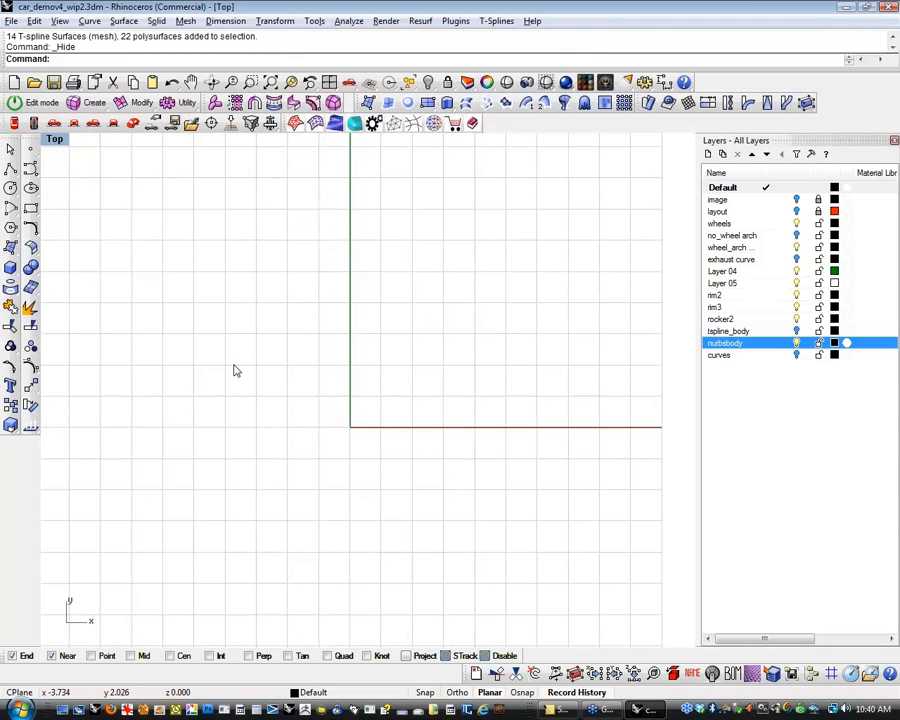
Create a smooth T-spline torus centred on the origin with 4 vertical faces and 8 around faces.
click(80, 110)
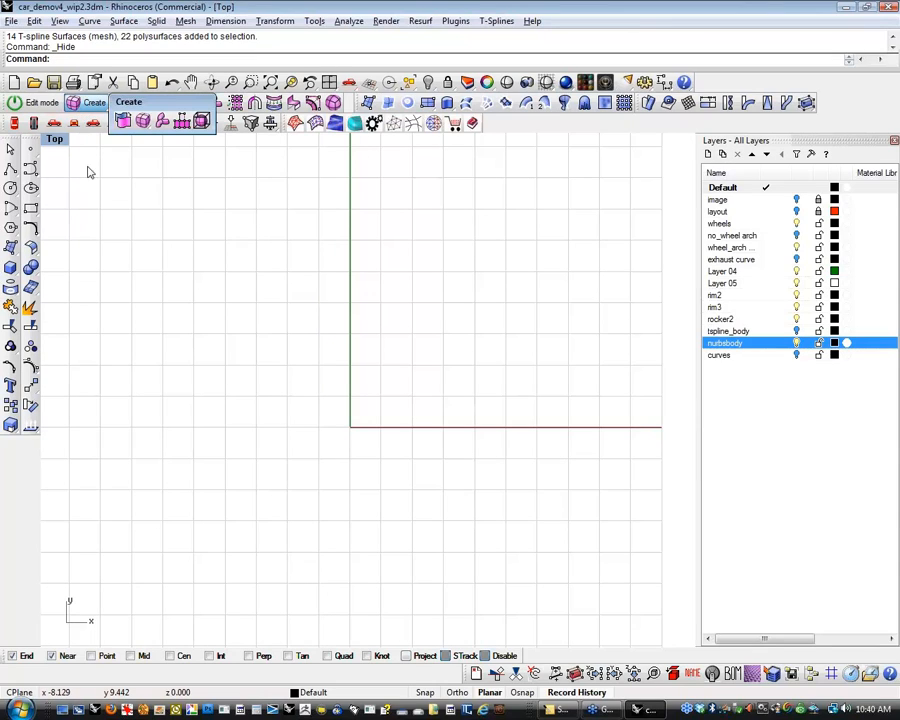
click(142, 126)
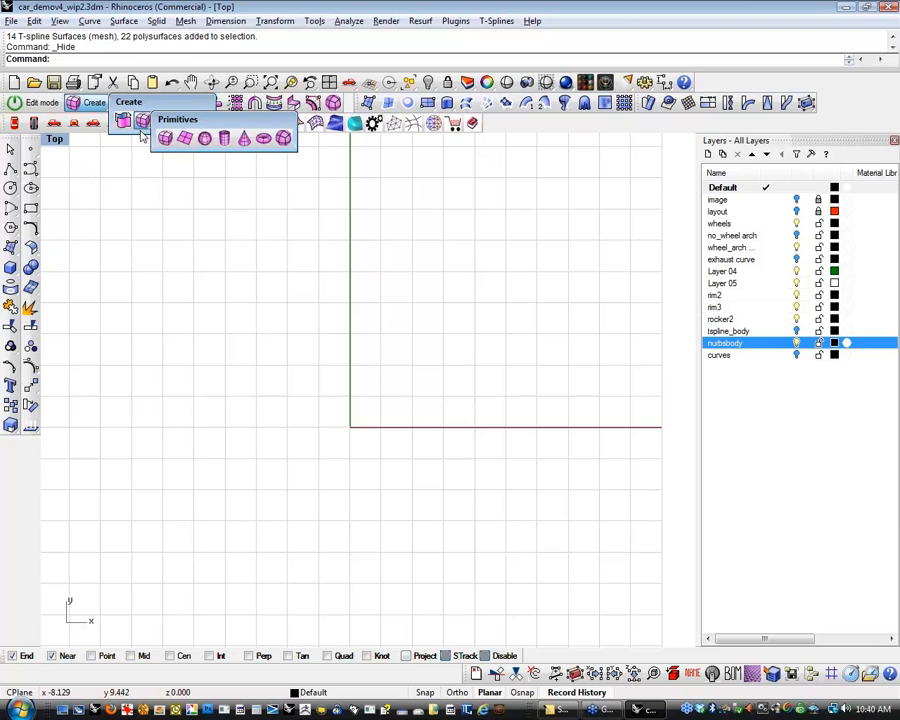
click(263, 138)
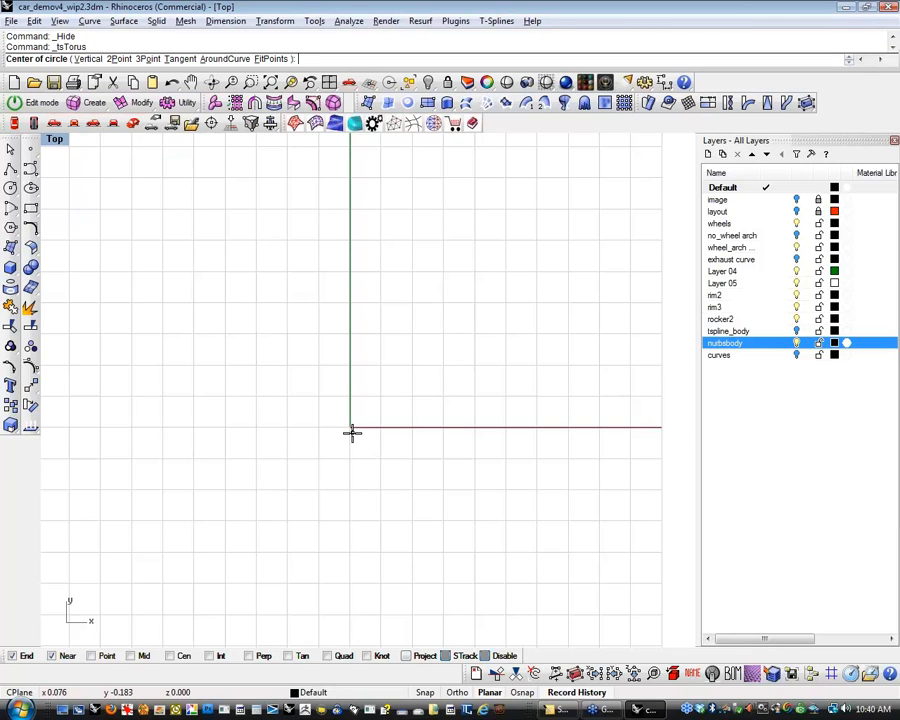
text(0)
key(Return)
click(416, 480)
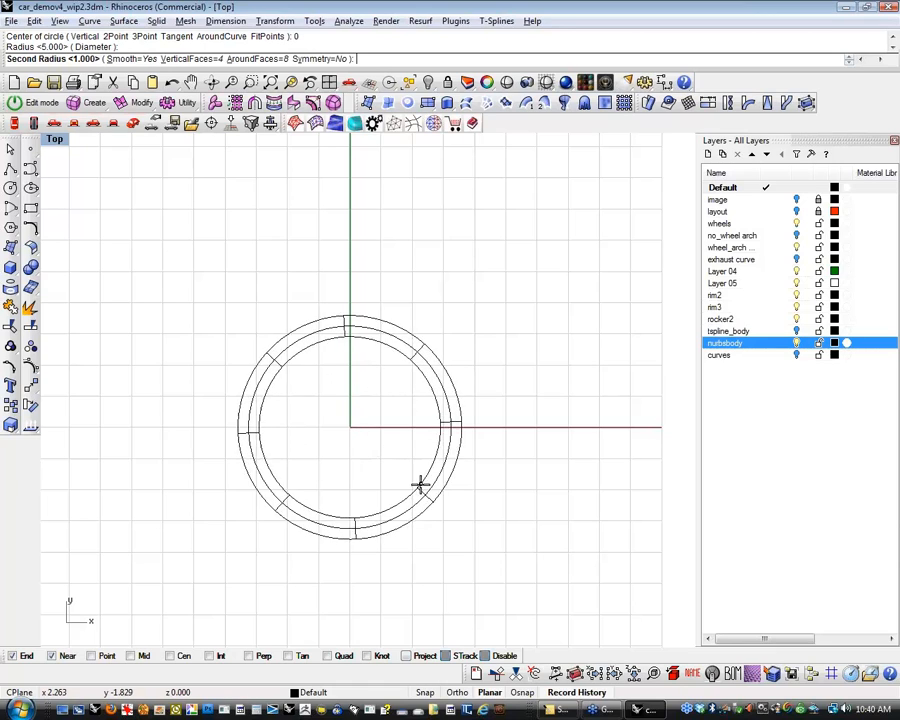
click(420, 484)
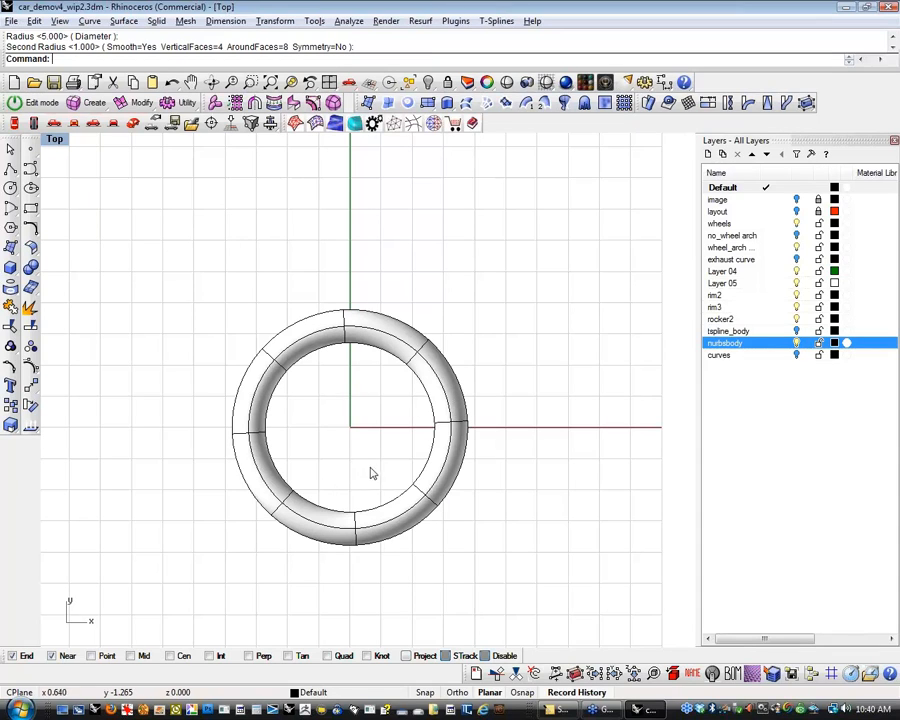
Apply radial T-spline symmetry to the torus with Segments set to 3, using Discover on two adjacent faces.
click(88, 102)
click(139, 108)
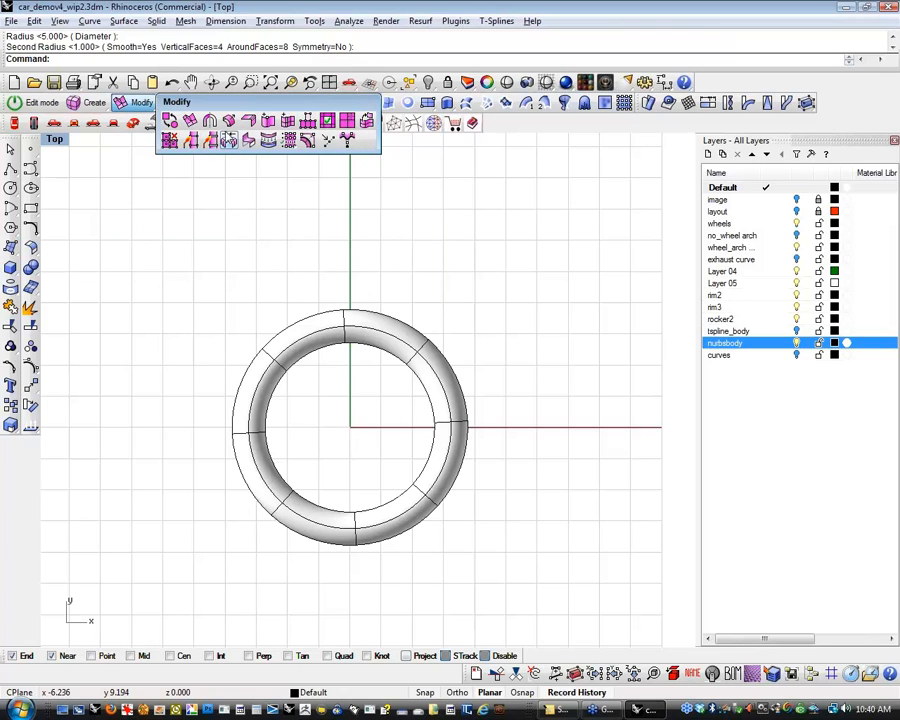
click(210, 140)
click(287, 342)
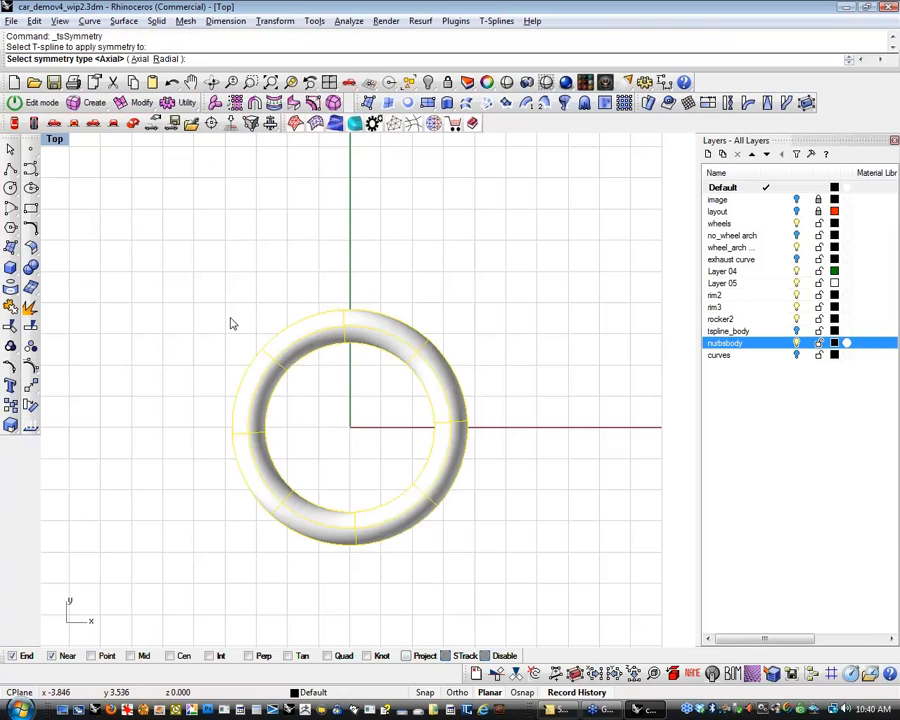
click(170, 59)
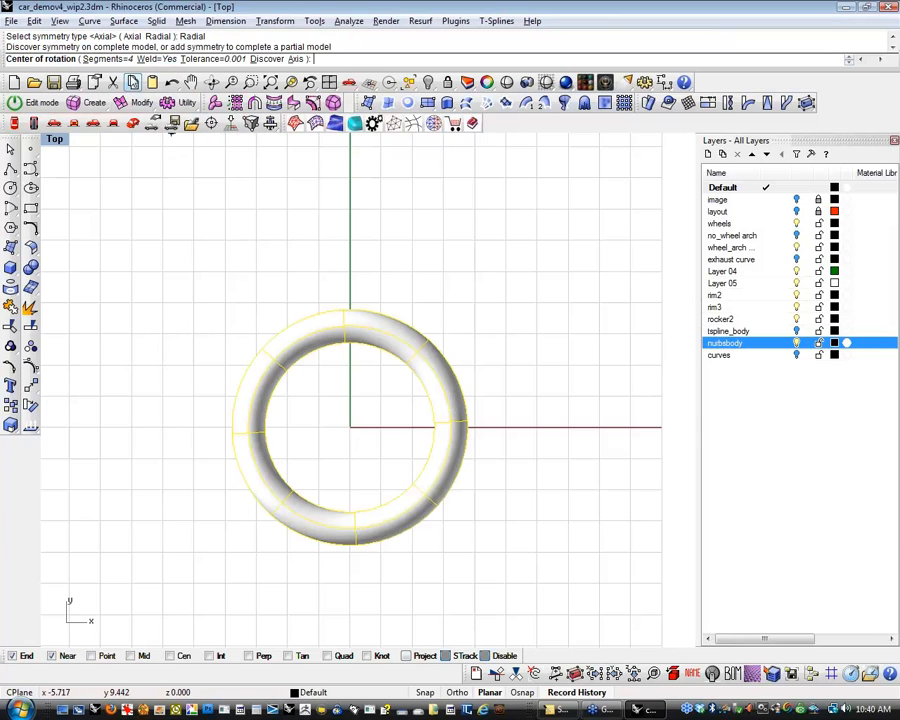
click(98, 59)
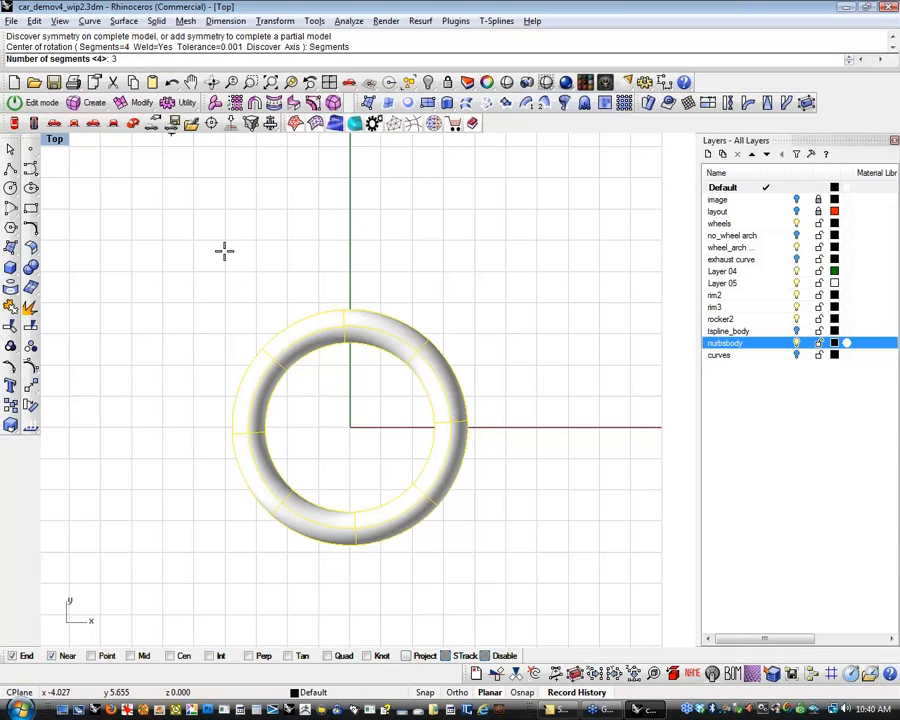
key(Return)
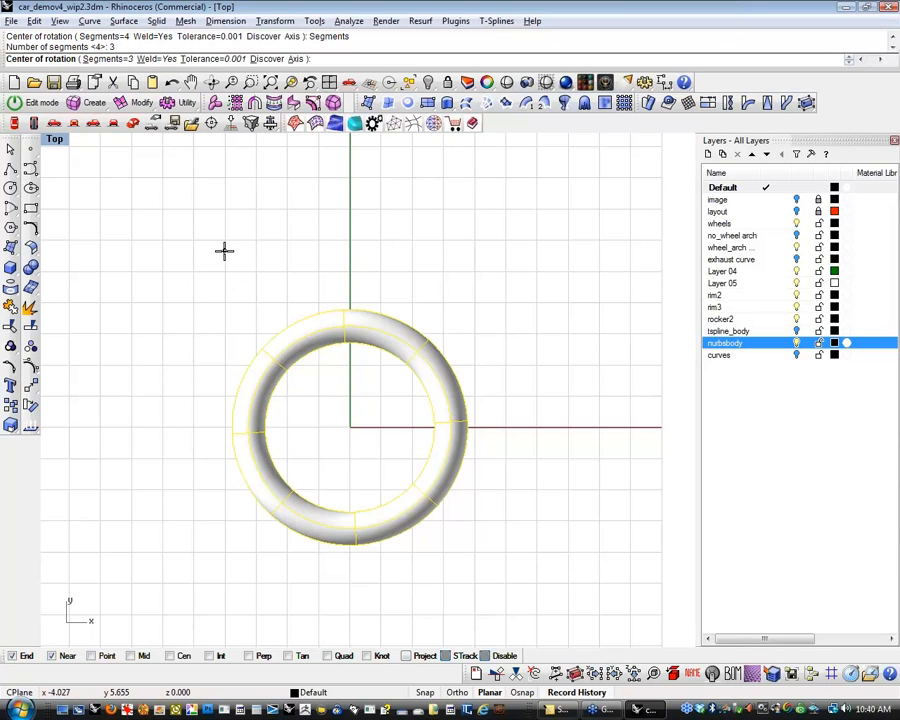
click(243, 59)
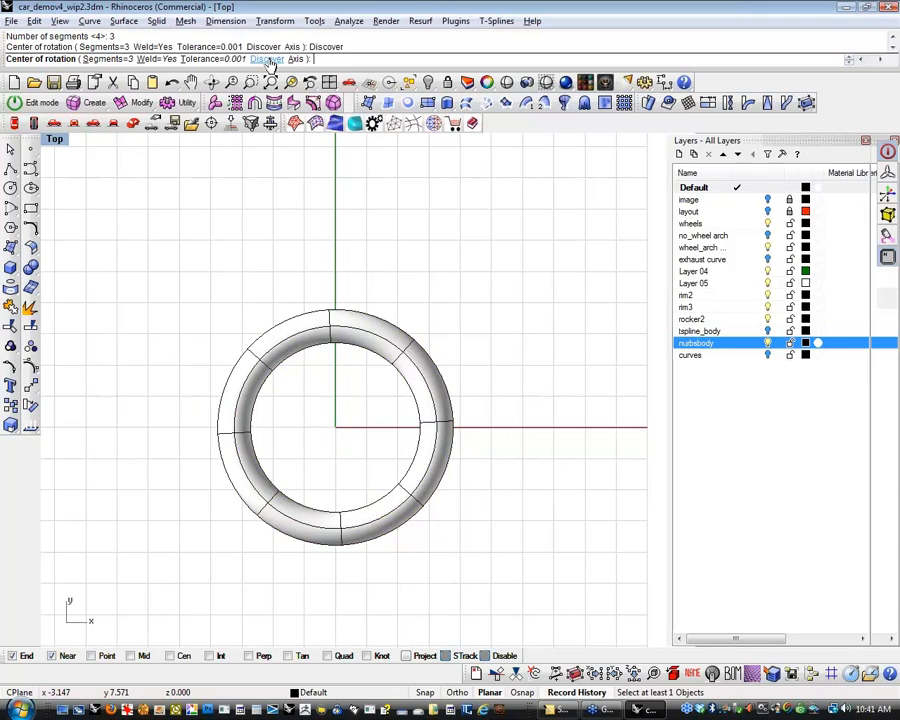
click(350, 546)
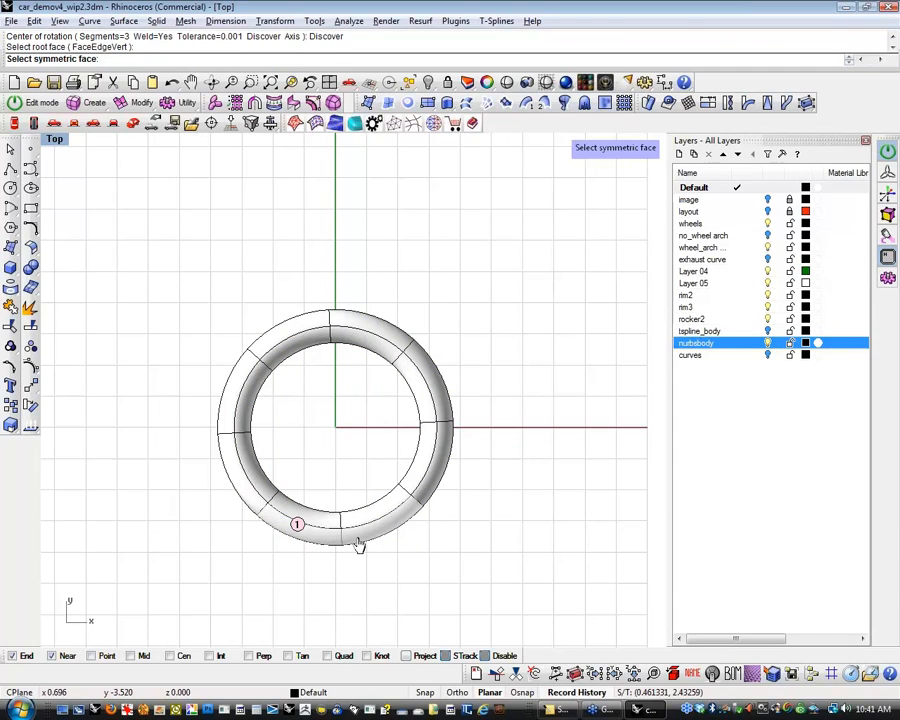
click(358, 545)
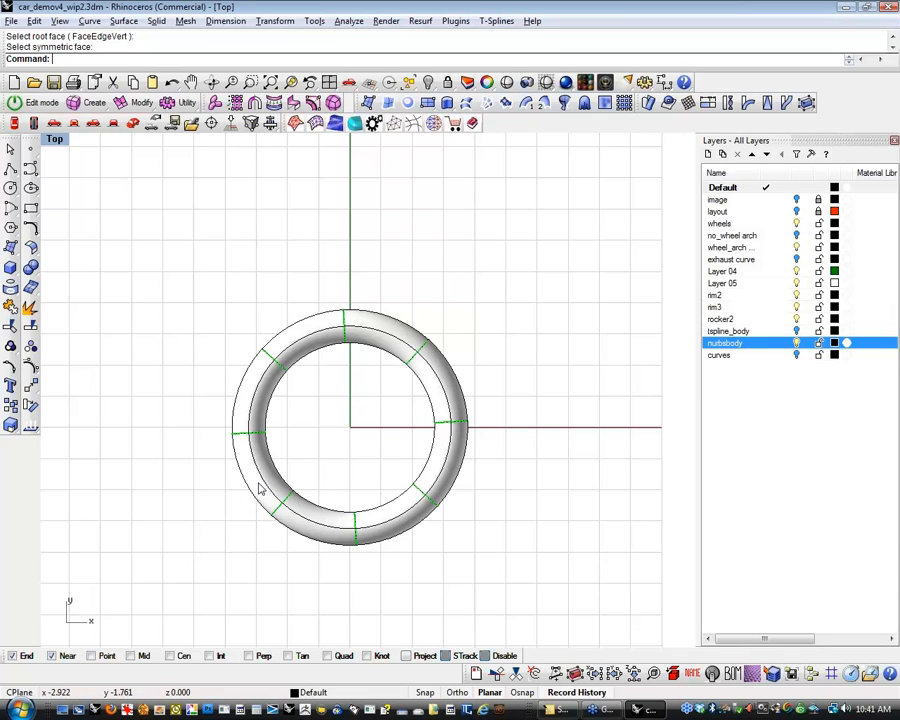
Subdivide all faces of the torus with the Exact insertion type.
right_drag(316, 460, 358, 424)
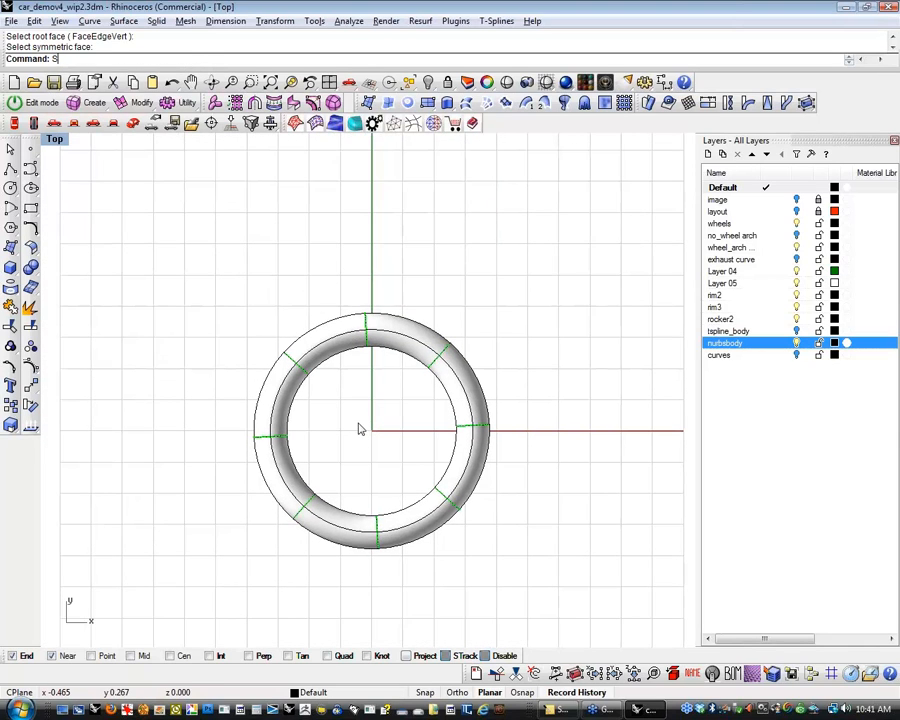
click(75, 104)
click(138, 104)
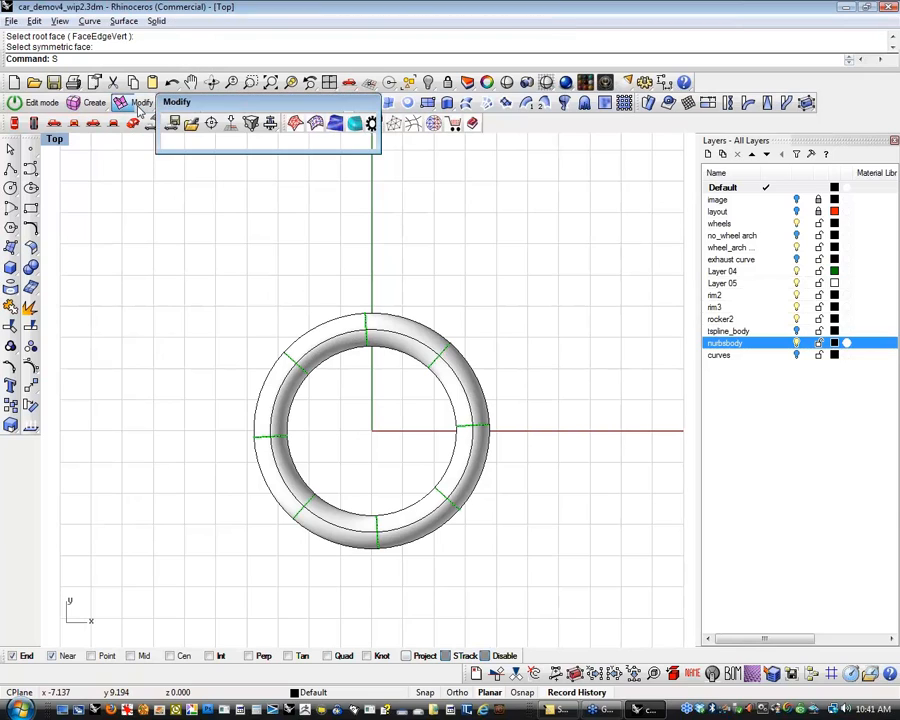
click(289, 139)
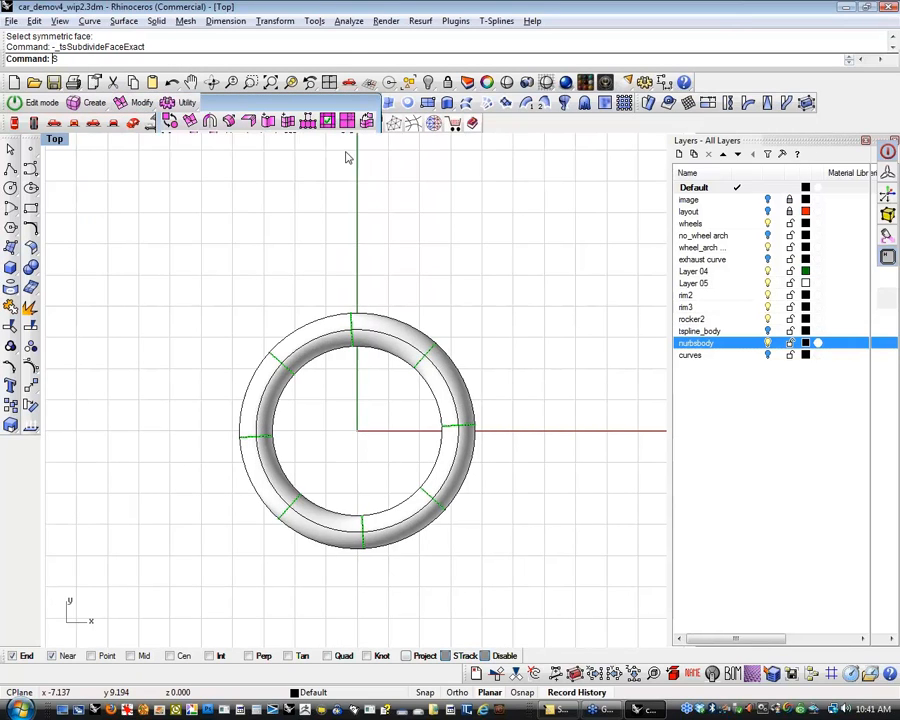
drag(217, 292, 522, 566)
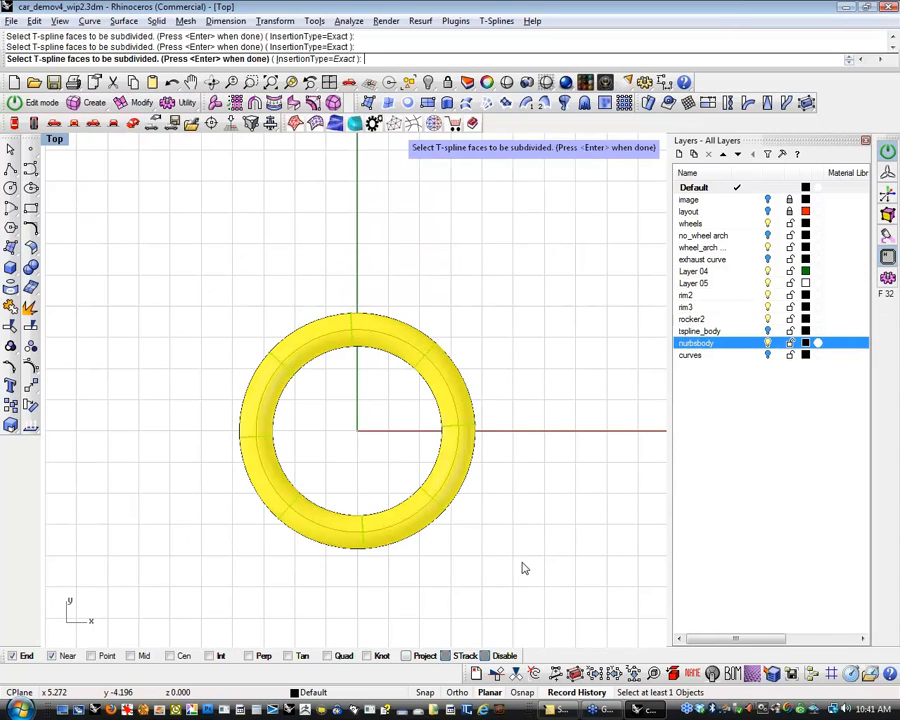
key(Return)
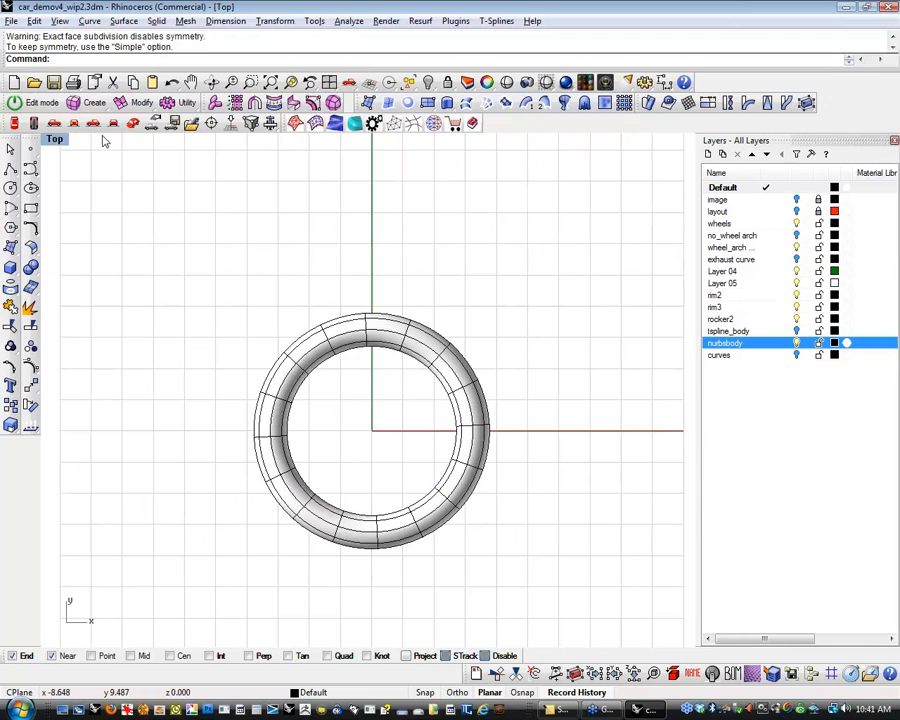
Apply radial T-spline symmetry to the subdivided torus, using Discover on a root face and the matching face a quarter turn away.
click(90, 105)
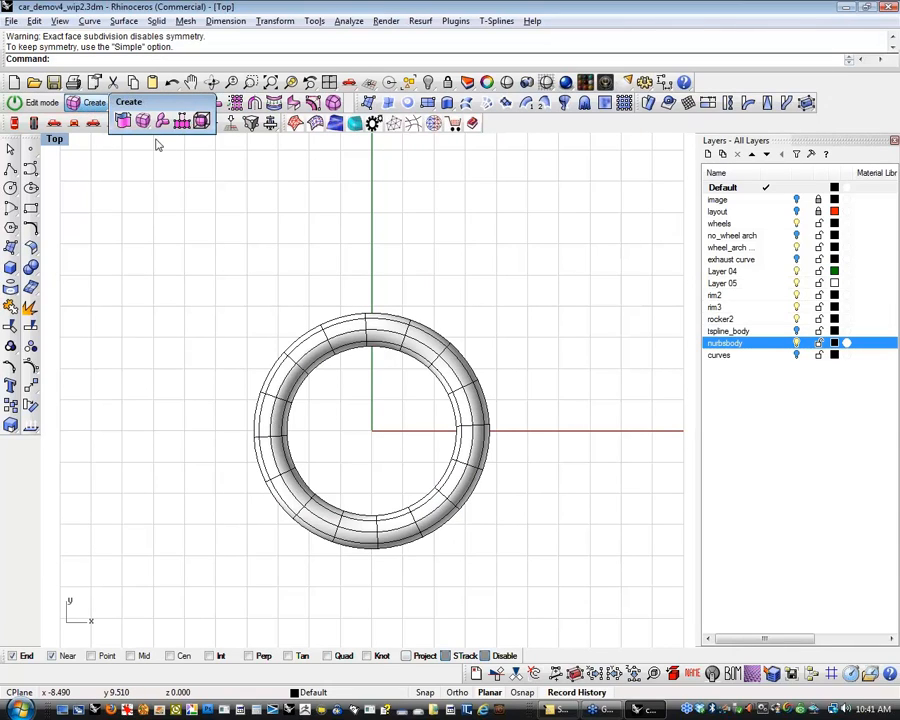
click(123, 105)
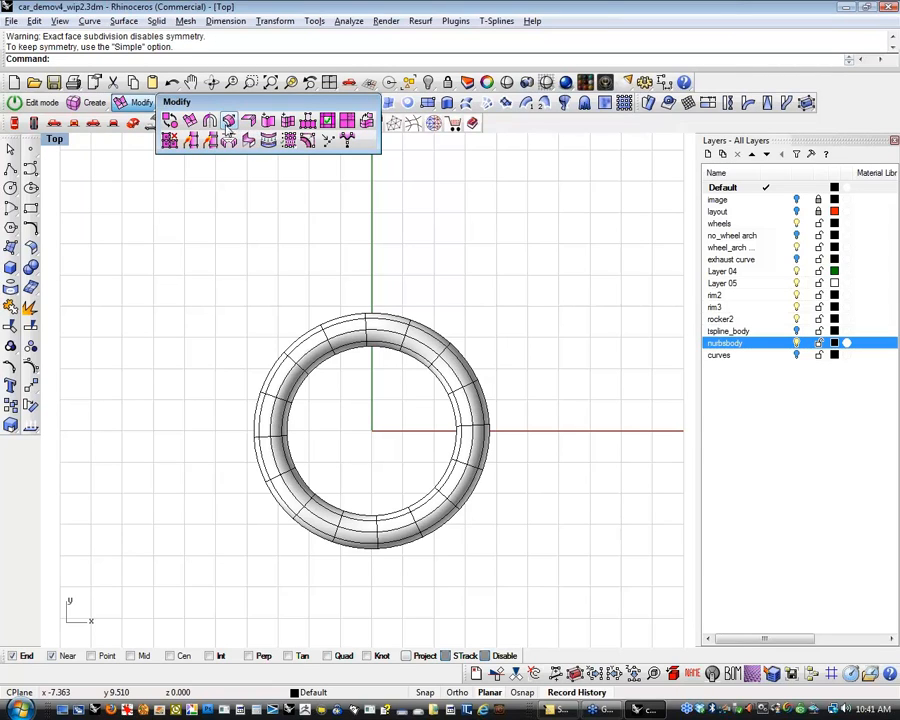
click(238, 144)
click(307, 352)
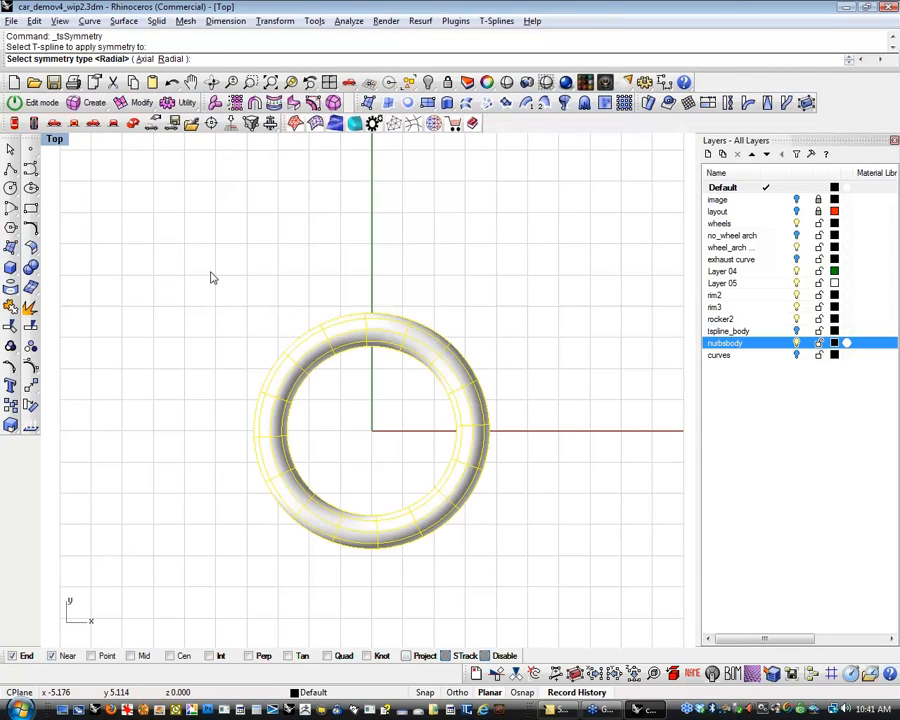
click(172, 60)
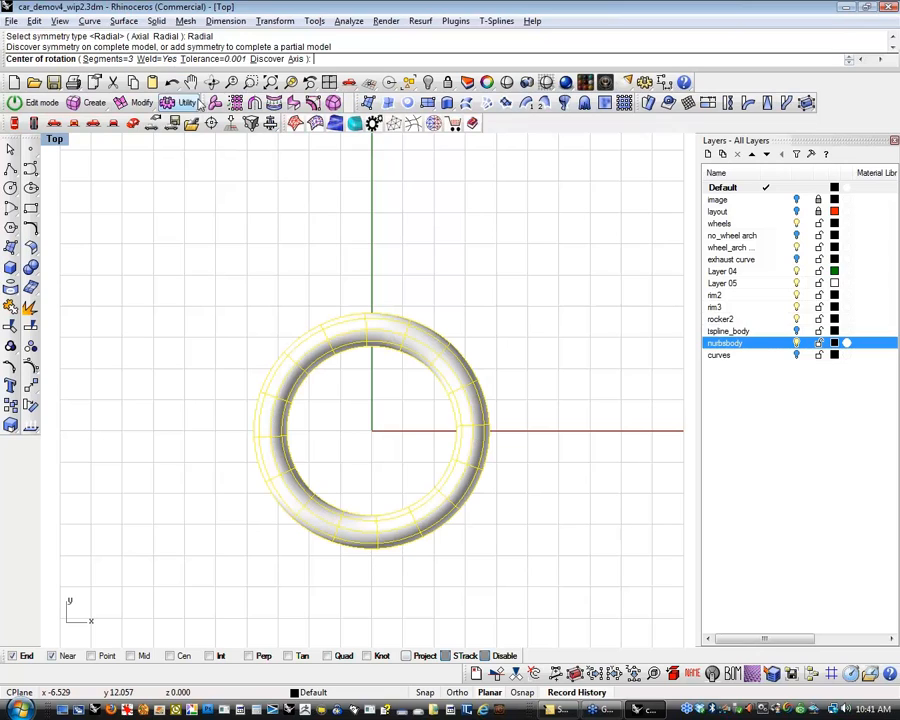
click(268, 61)
click(344, 539)
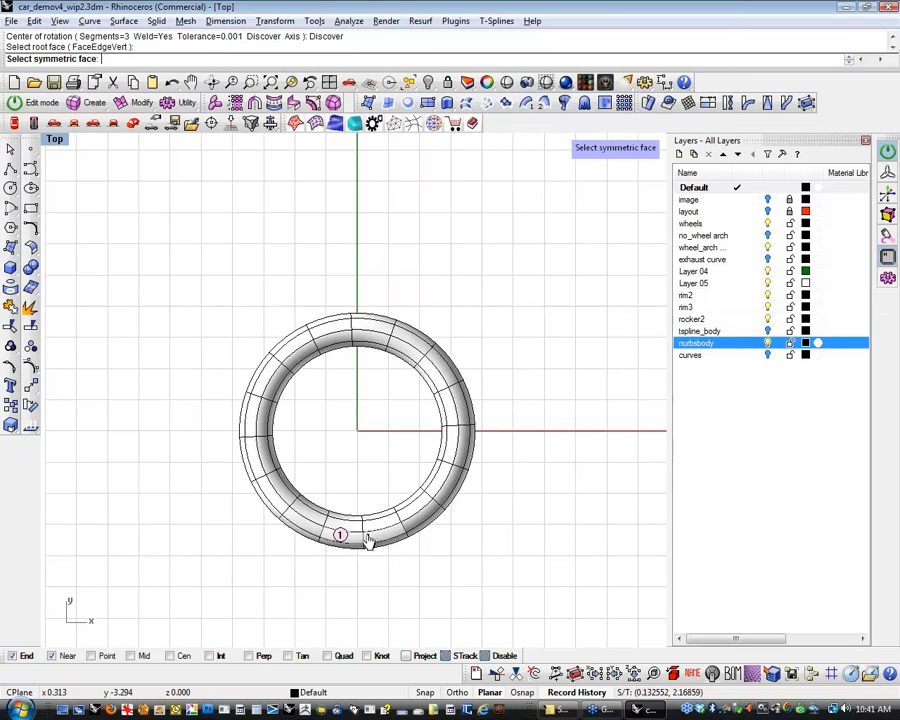
click(462, 461)
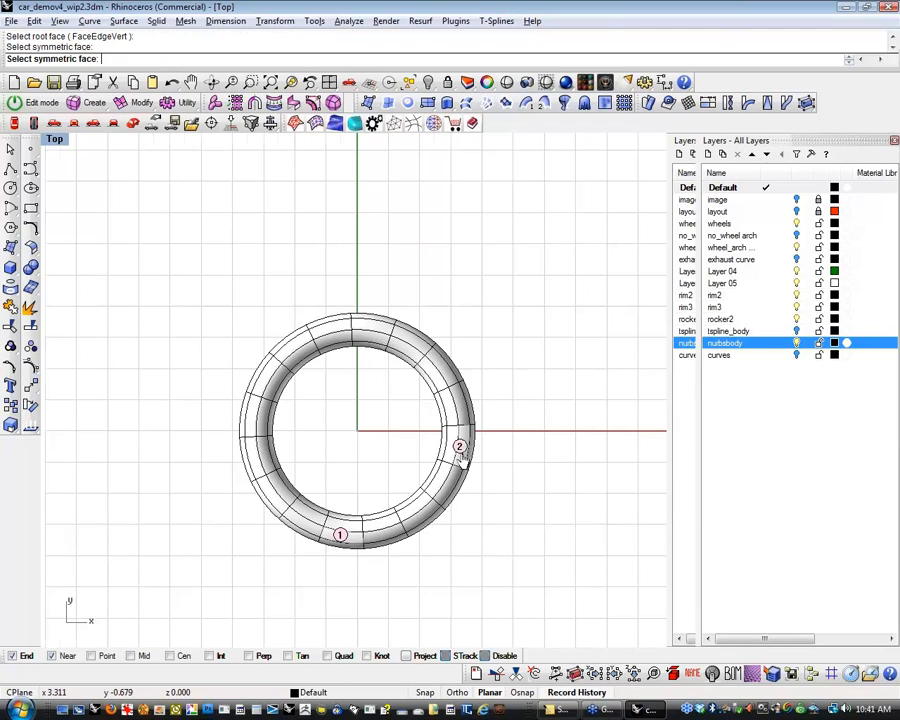
drag(425, 435, 527, 407)
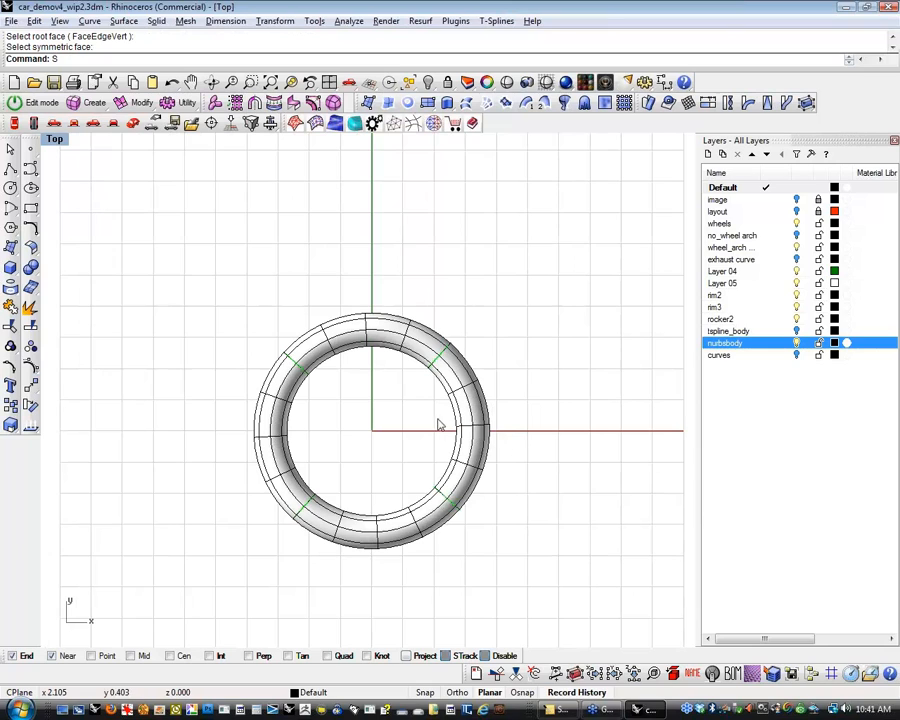
key(Escape)
In Edges mode, move a loop of eight edges around the tube inward to shape the torus into four symmetric lobes.
right_drag(538, 432, 528, 427)
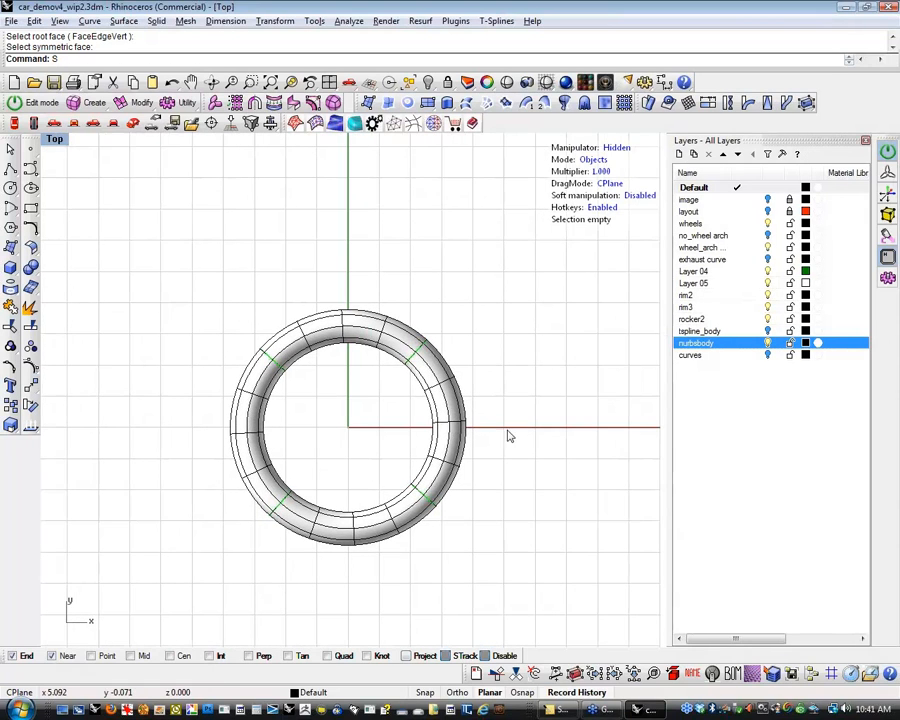
text(Ss)
click(595, 160)
drag(428, 408, 504, 446)
key(ctrl+z)
mouse_move(407, 407)
mouse_down()
mouse_move(499, 444)
mouse_move(532, 422)
mouse_move(587, 422)
mouse_move(396, 412)
mouse_move(395, 403)
mouse_up()
key(w)
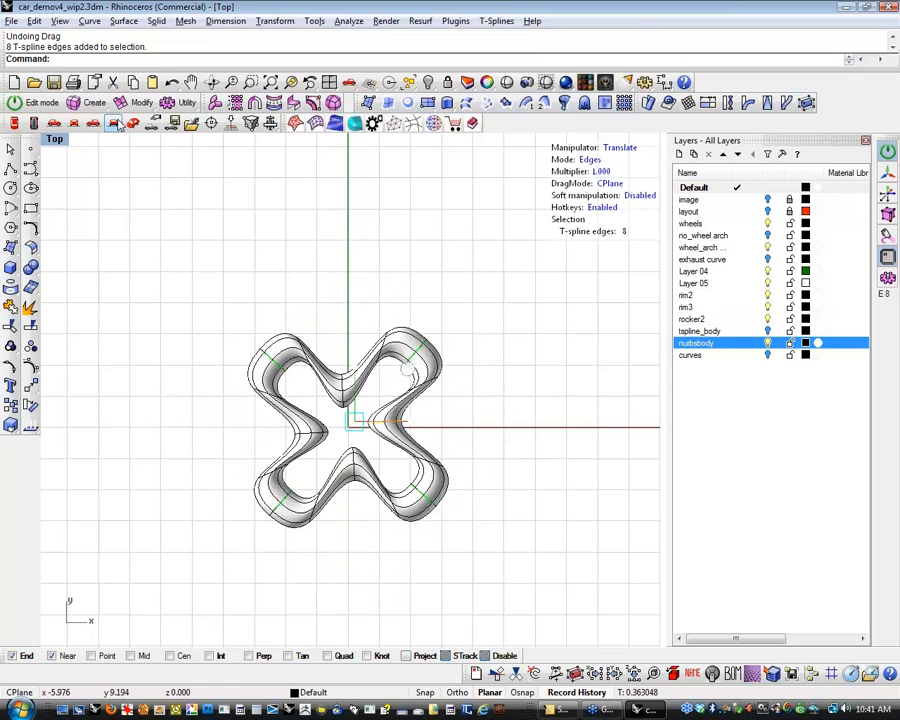
Switch to the Perspective view and raise one edge on the outside of a lobe vertically.
click(133, 123)
right_drag(293, 275, 293, 412)
scroll(282, 440, up, 4)
click(201, 490)
drag(193, 425, 201, 315)
Select an edge on the side of the same lobe and pull it outward from the centre.
click(311, 598)
right_drag(311, 598, 203, 483)
click(203, 483)
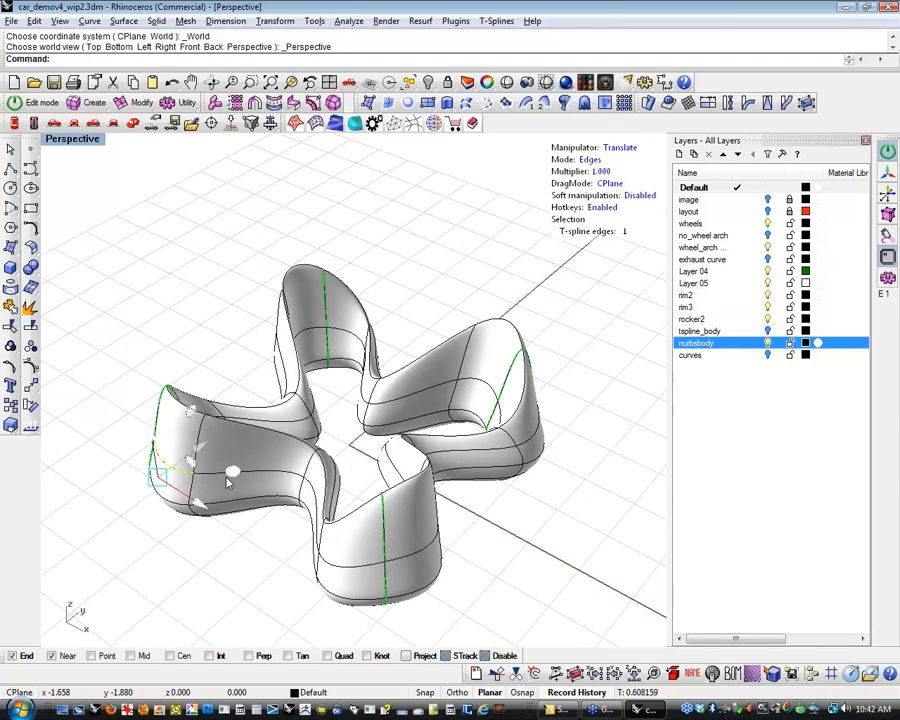
drag(196, 478, 110, 474)
click(223, 333)
Move one edge at the inner fold between two lobes away from the centre and inspect the reshaped form.
right_drag(223, 333, 237, 472)
scroll(240, 485, down, 4)
right_drag(257, 515, 364, 539)
click(350, 497)
right_drag(350, 497, 335, 515)
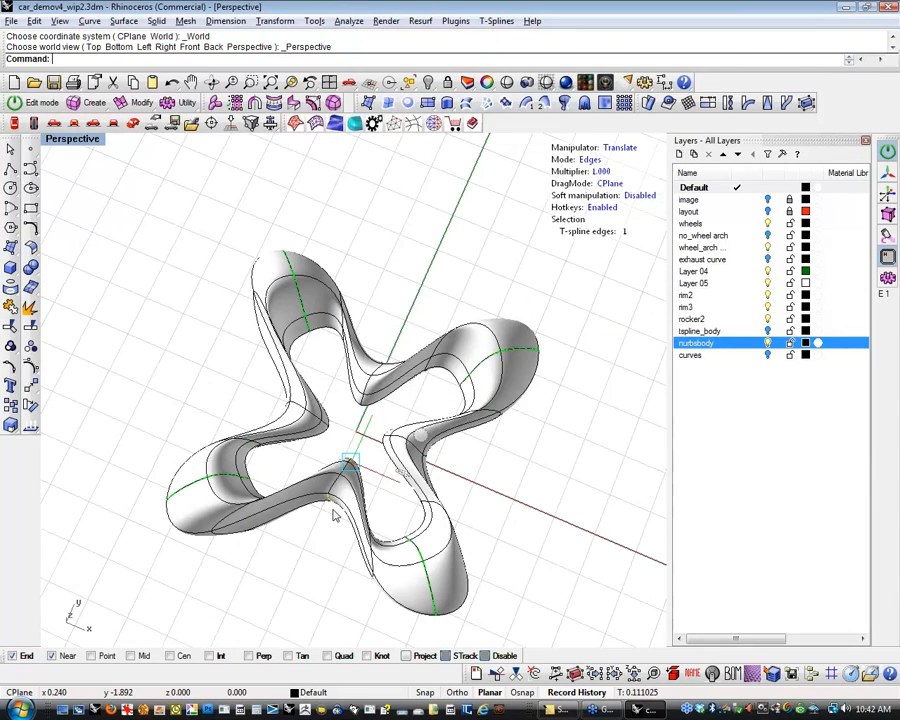
drag(352, 462, 305, 550)
click(563, 502)
right_drag(563, 502, 416, 286)
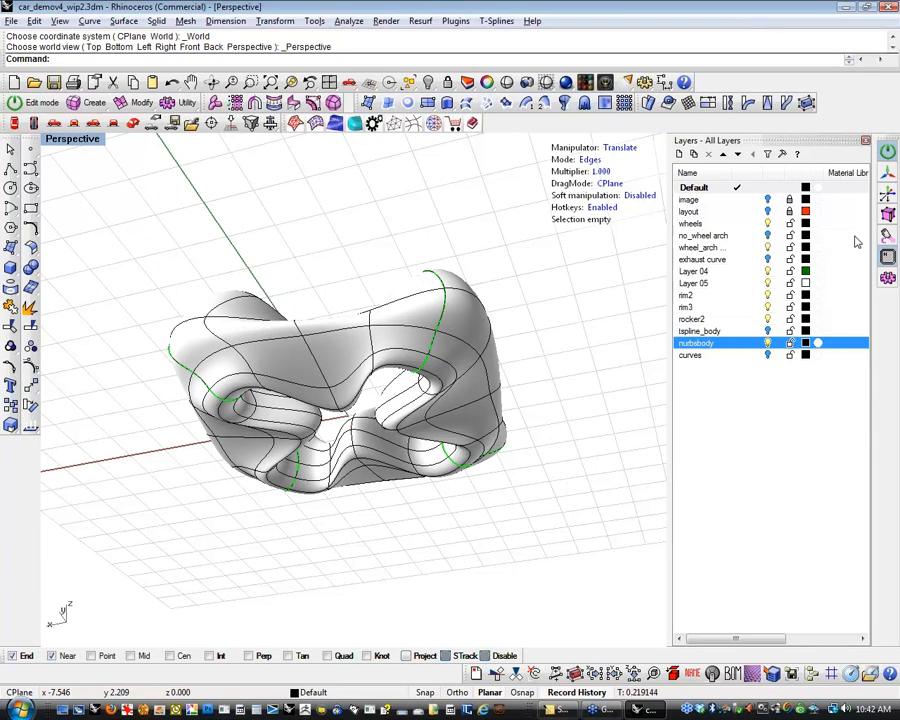